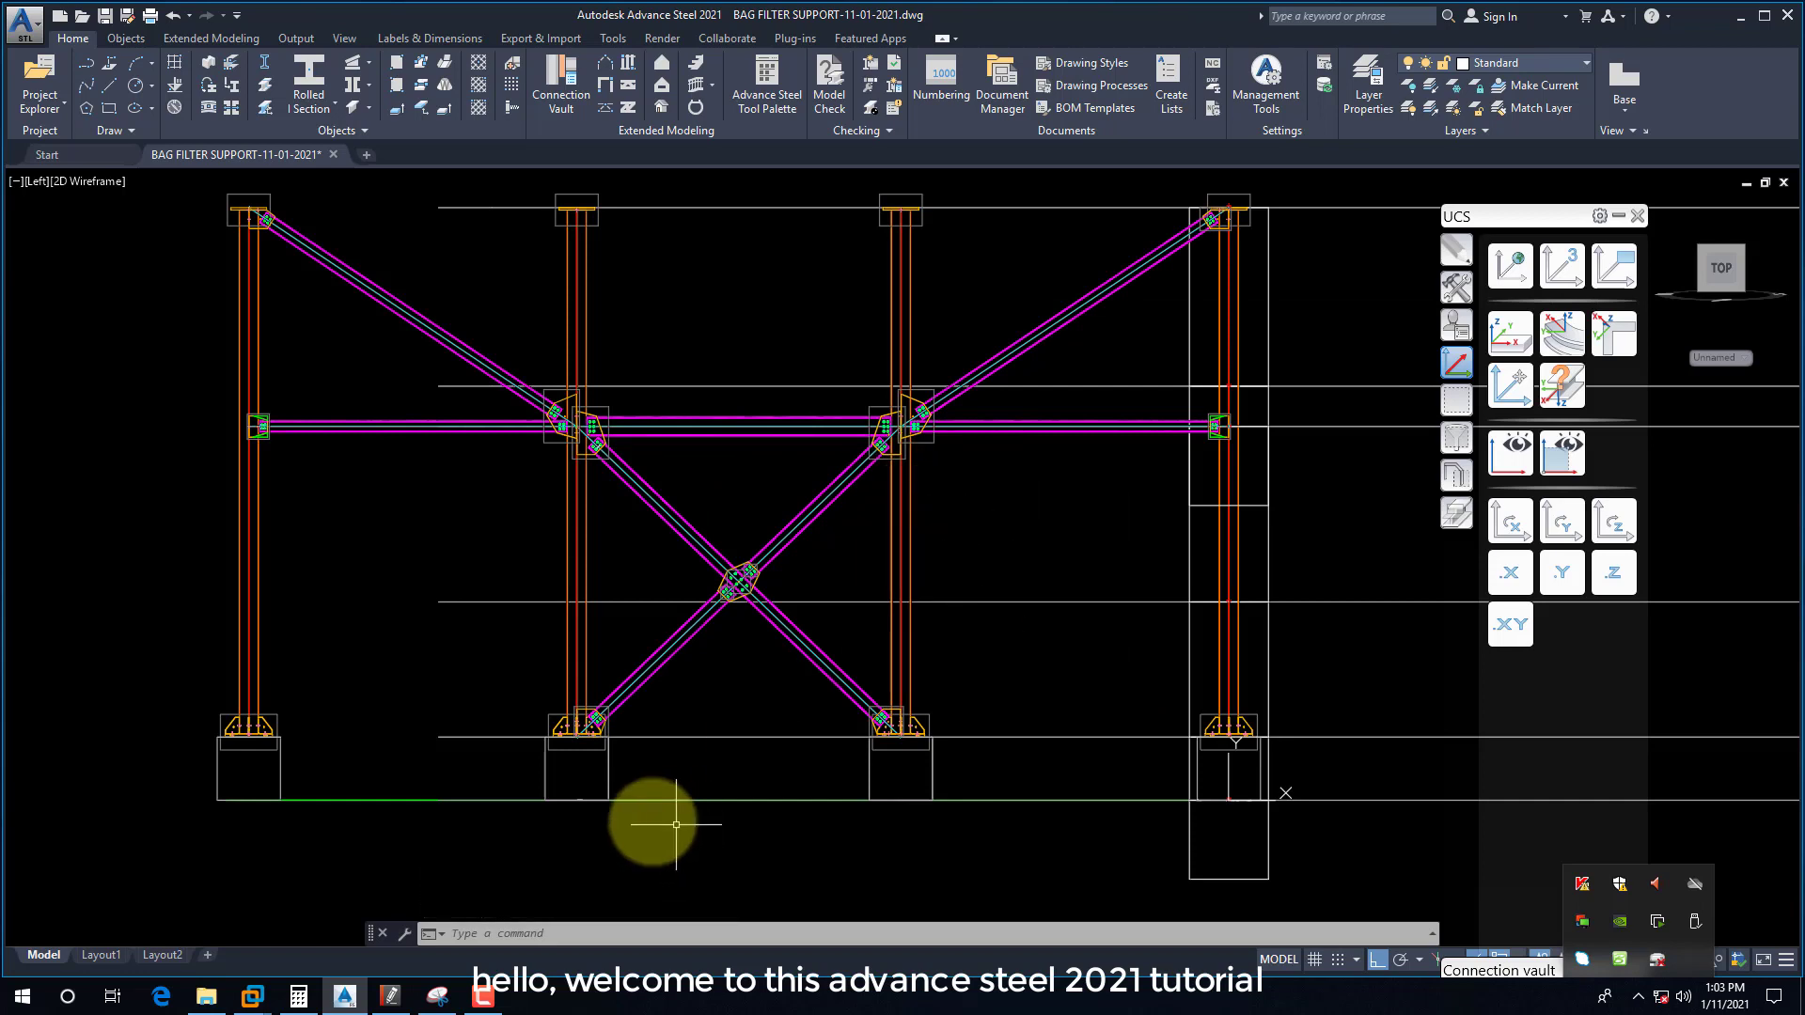
Step: Switch to PDF-XChange Editor and examine the side view's UPN bracing and the binding plate Detail 6
click(482, 996)
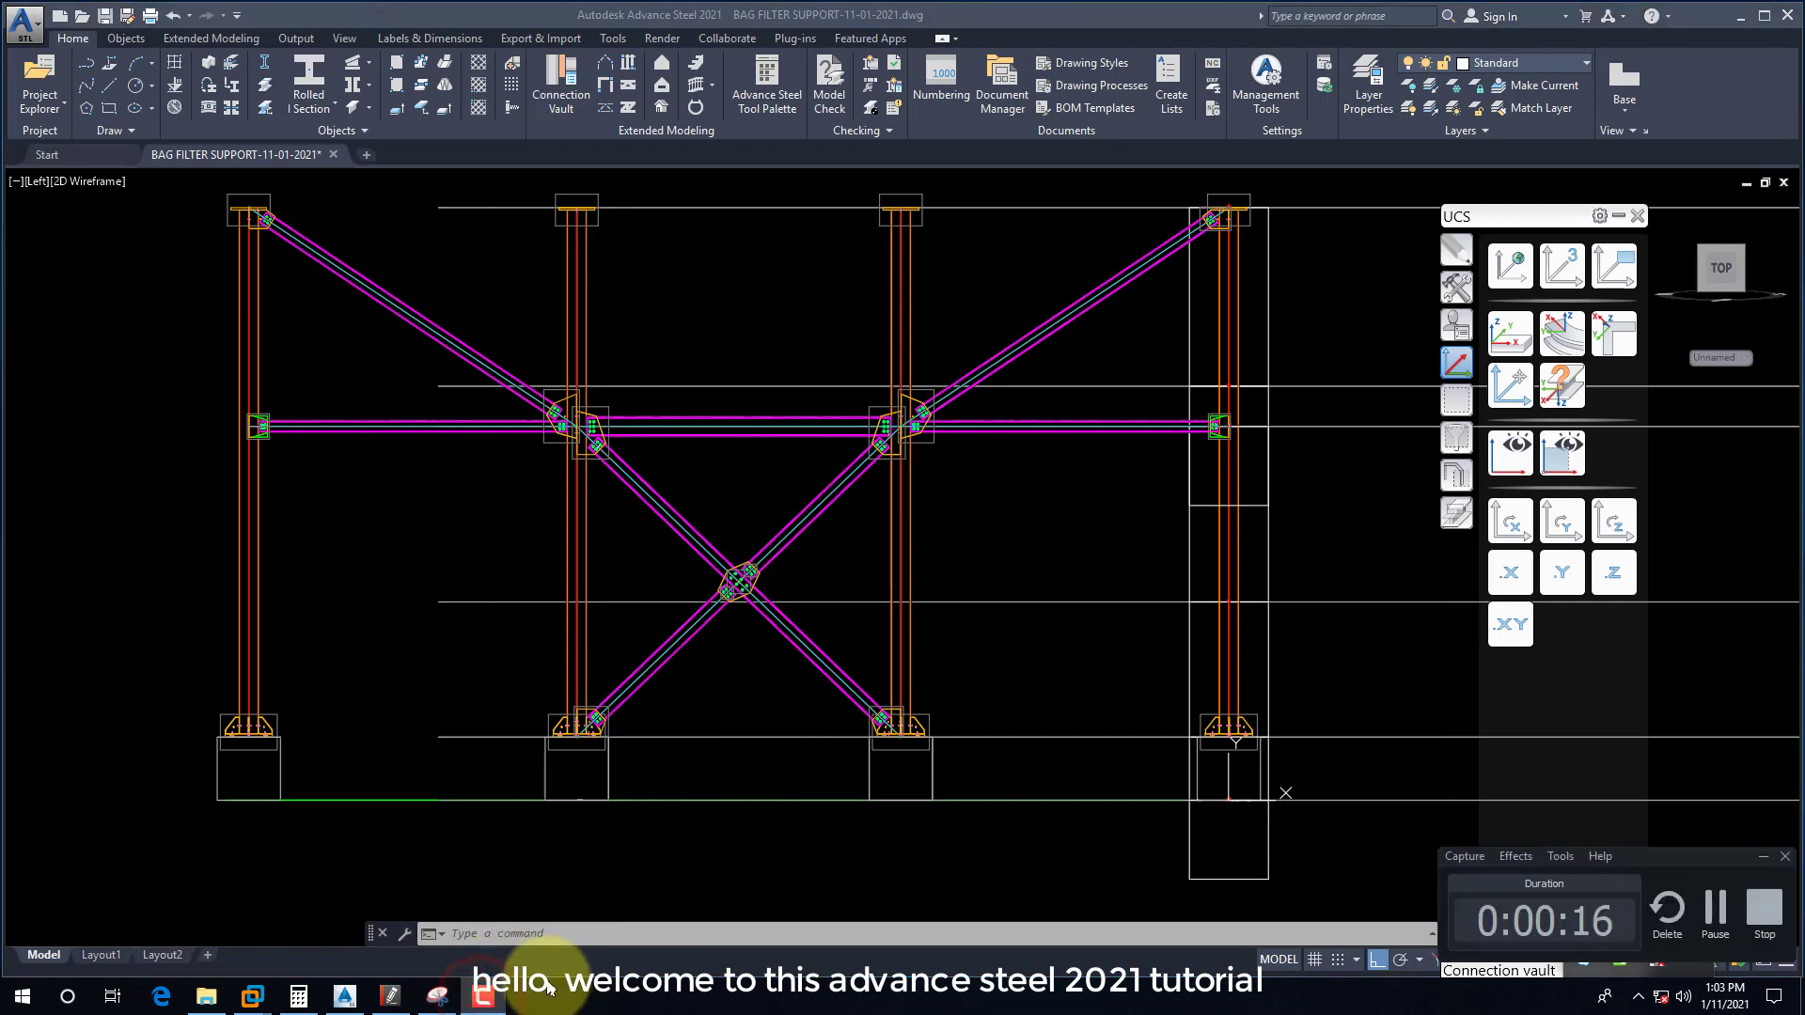
mouse_move(390, 1004)
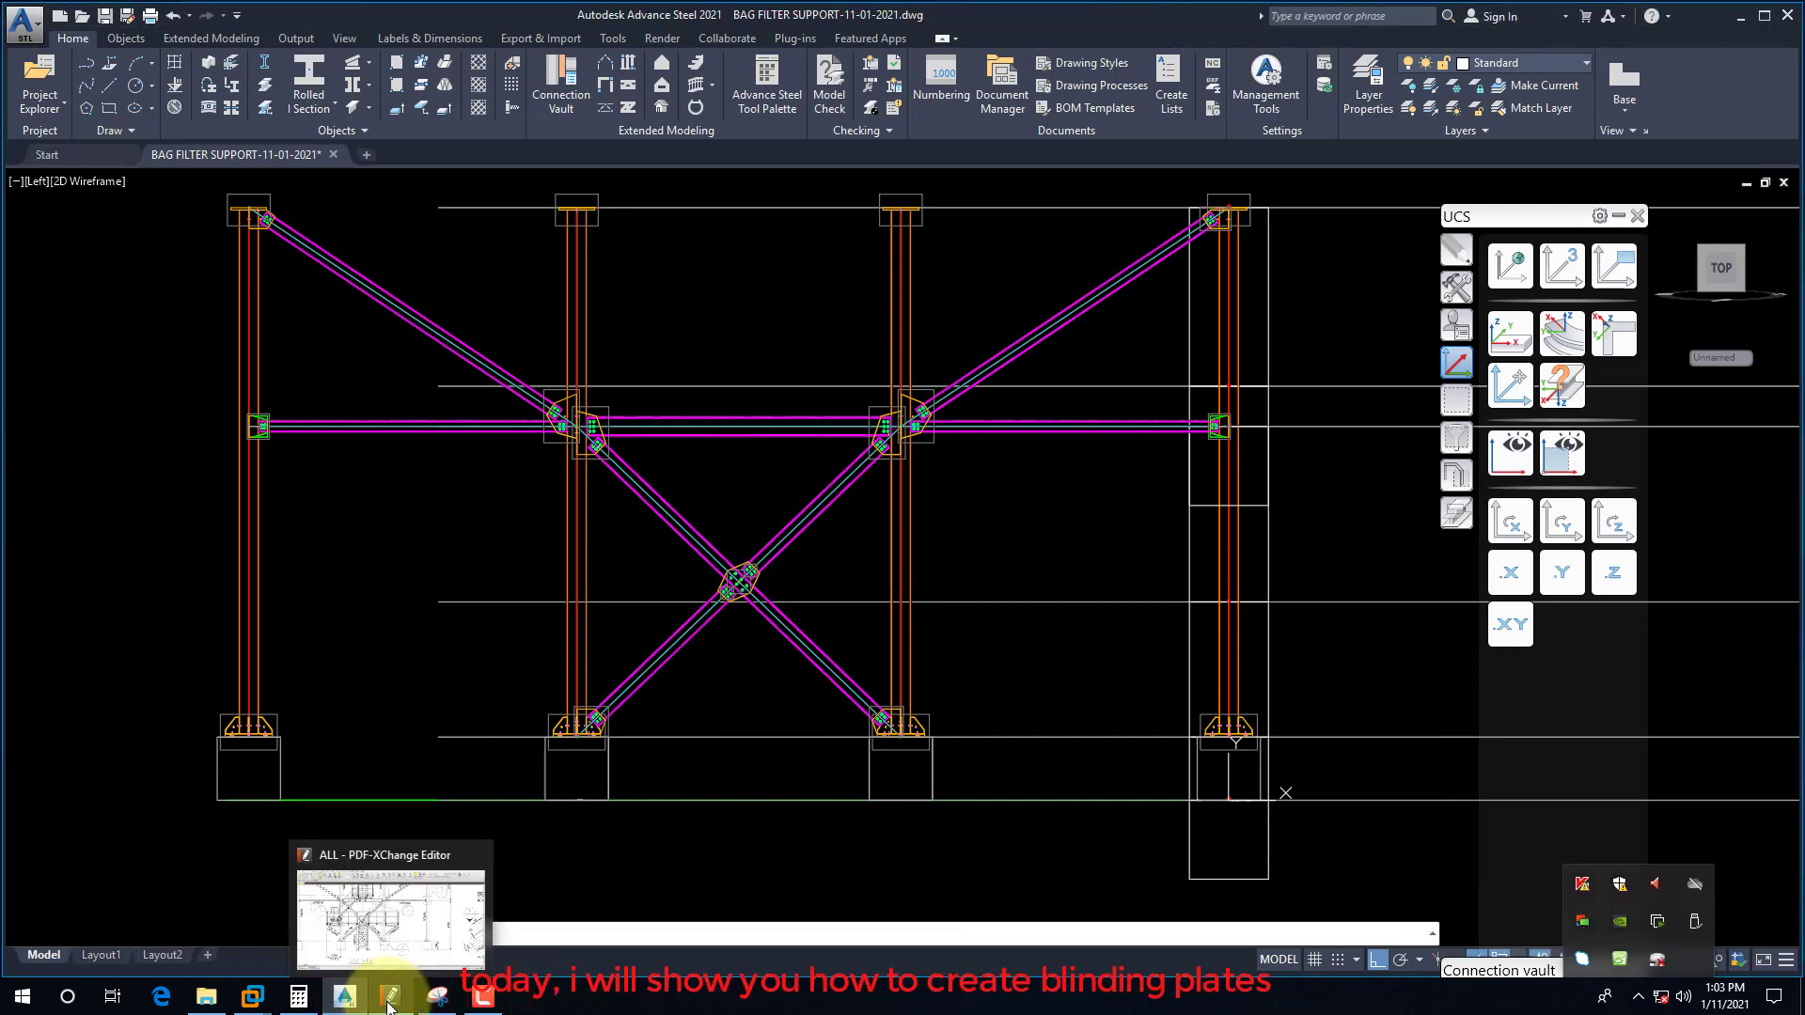
click(352, 926)
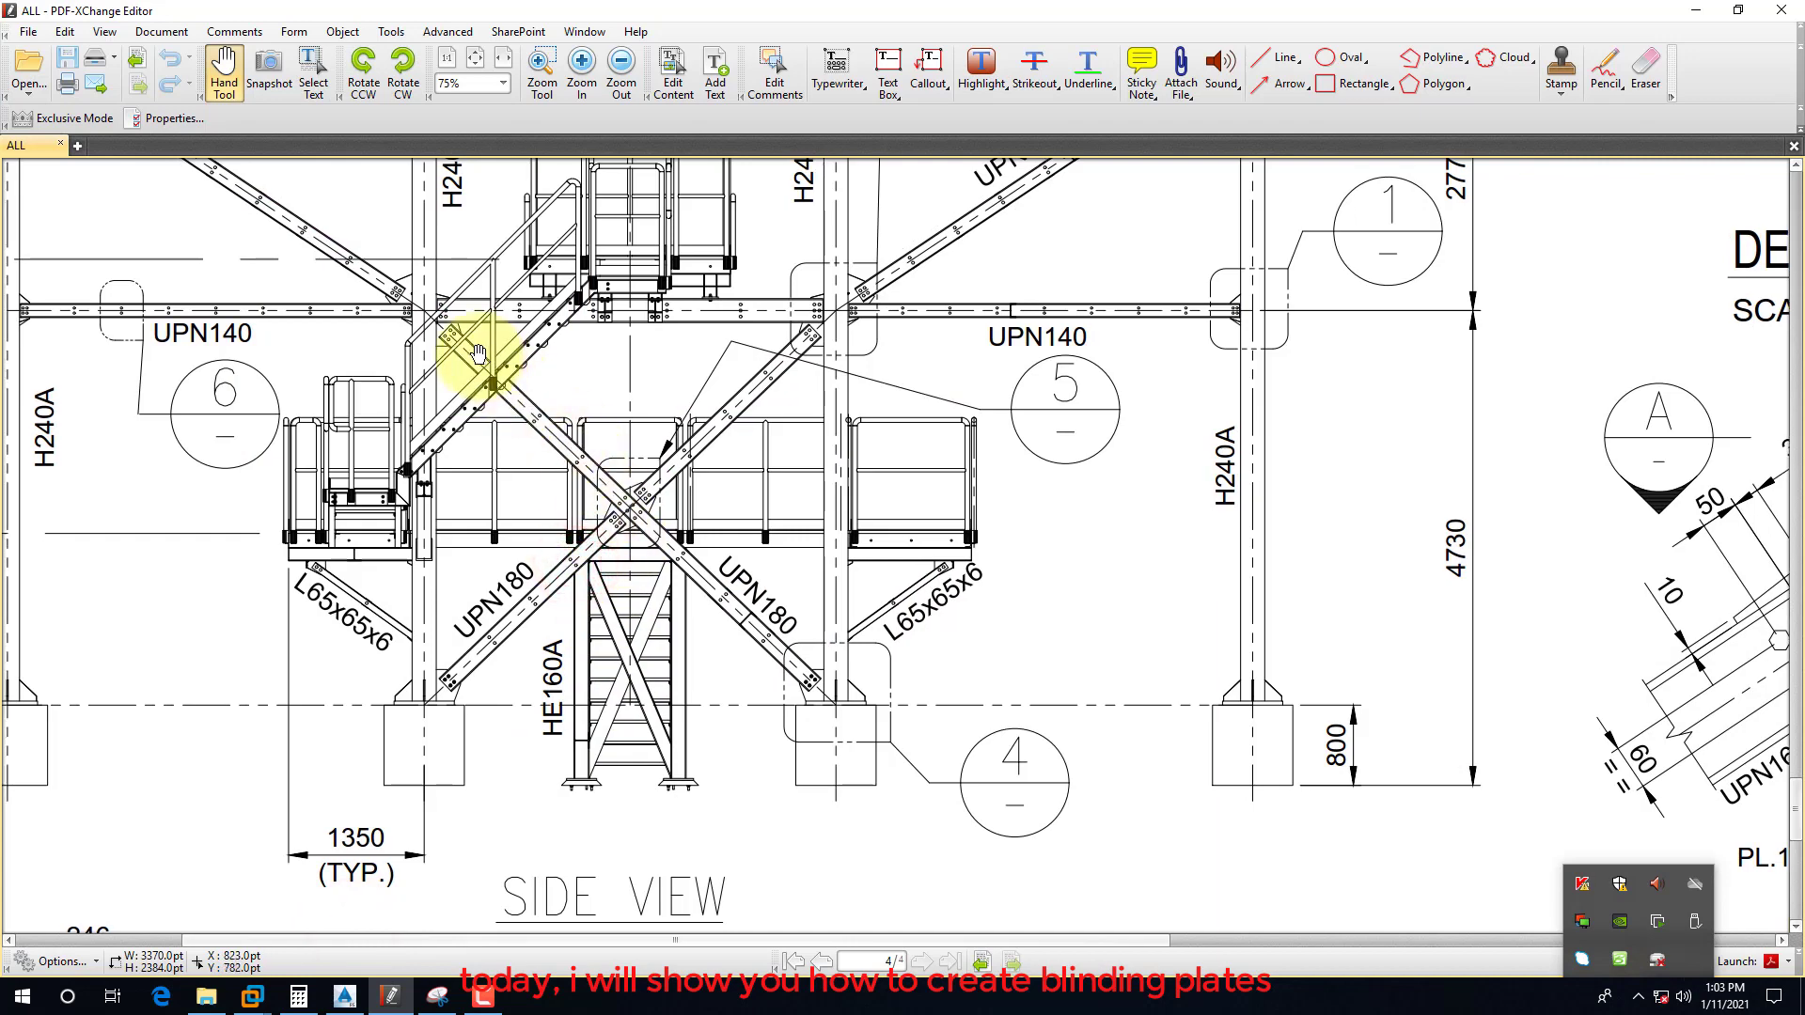
ctrl+scroll(473, 355, up, 1)
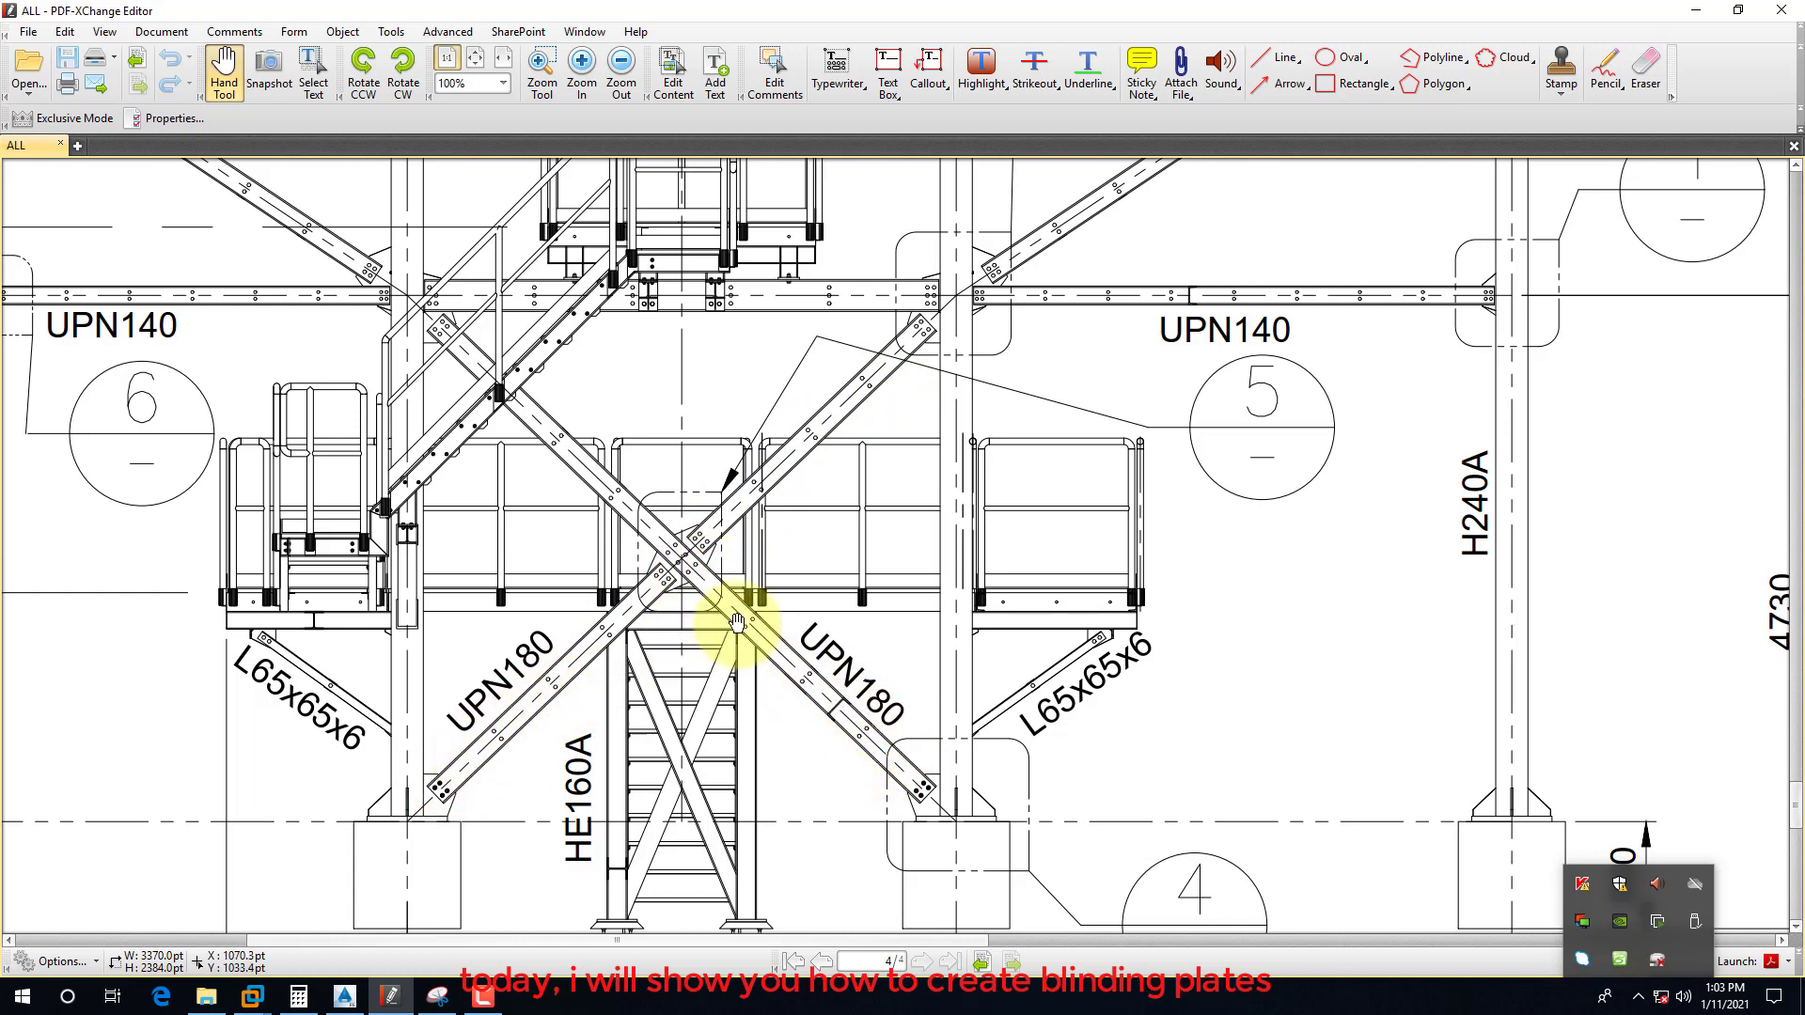
drag(1165, 700, 857, 600)
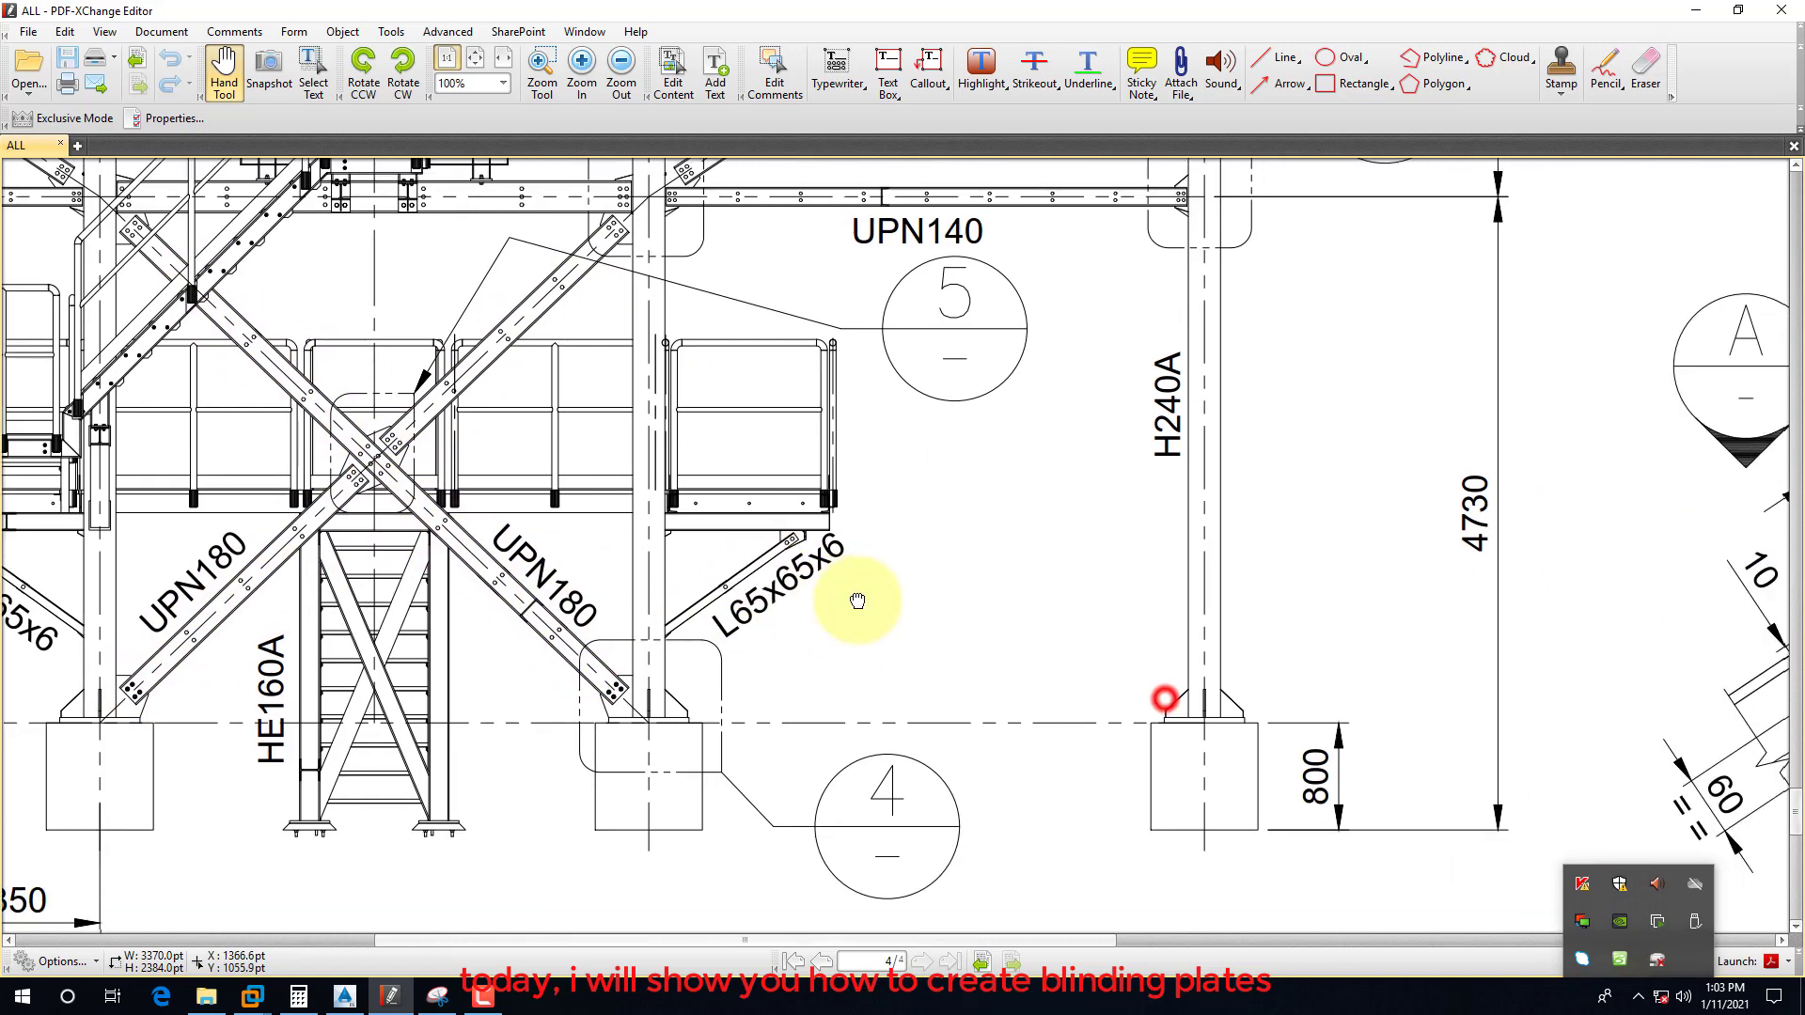
ctrl+scroll(857, 601, down, 2)
mouse_move(1189, 632)
mouse_down()
mouse_move(826, 576)
mouse_move(731, 594)
mouse_up()
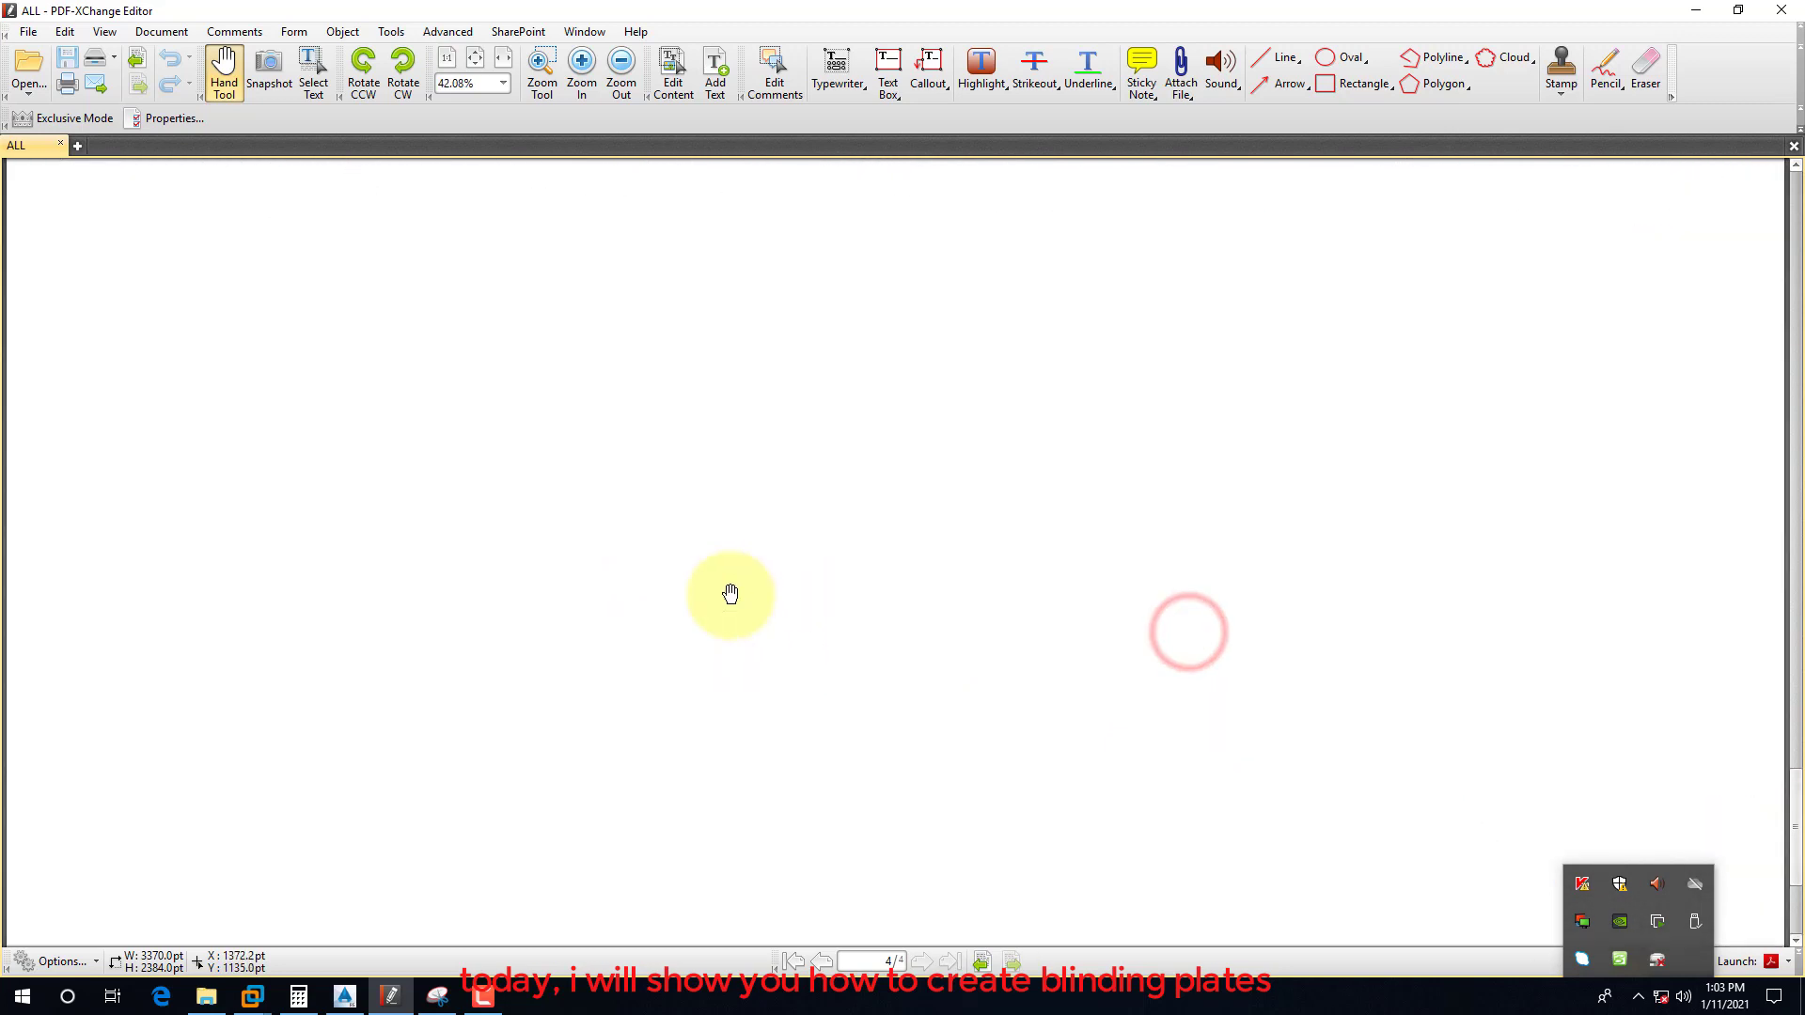
drag(925, 584, 941, 462)
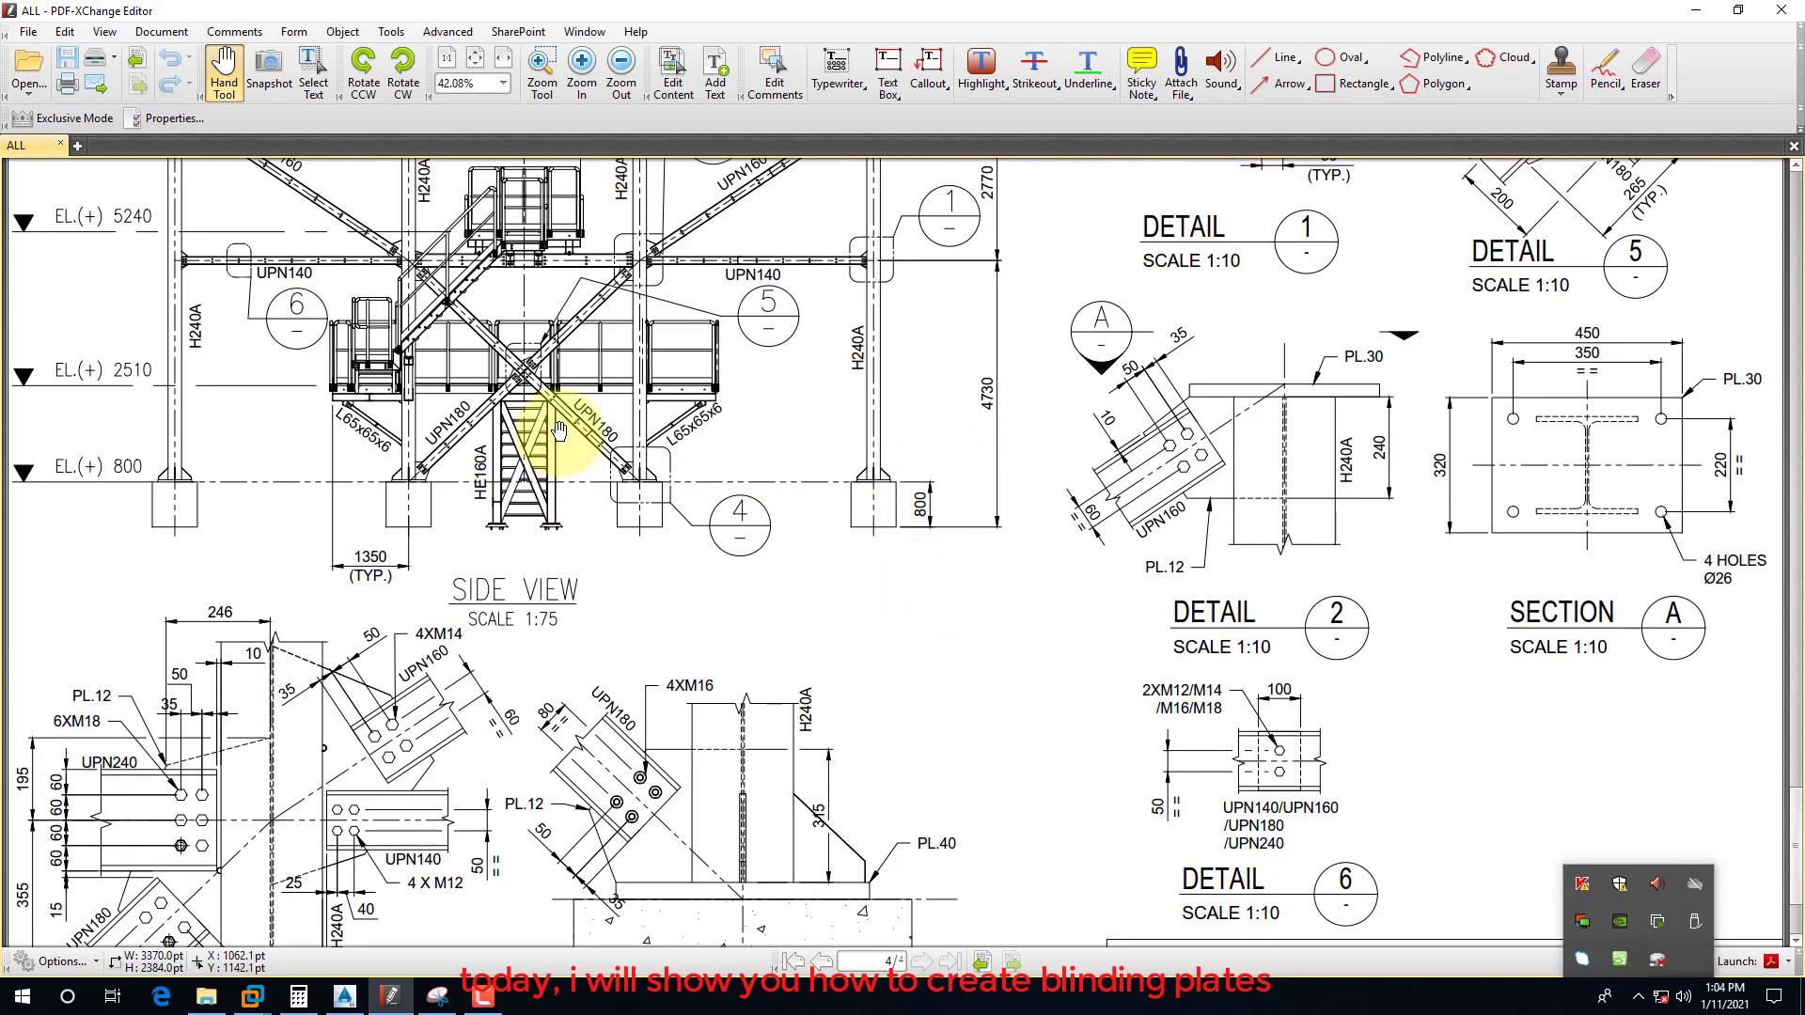
scroll(446, 474, up, 1)
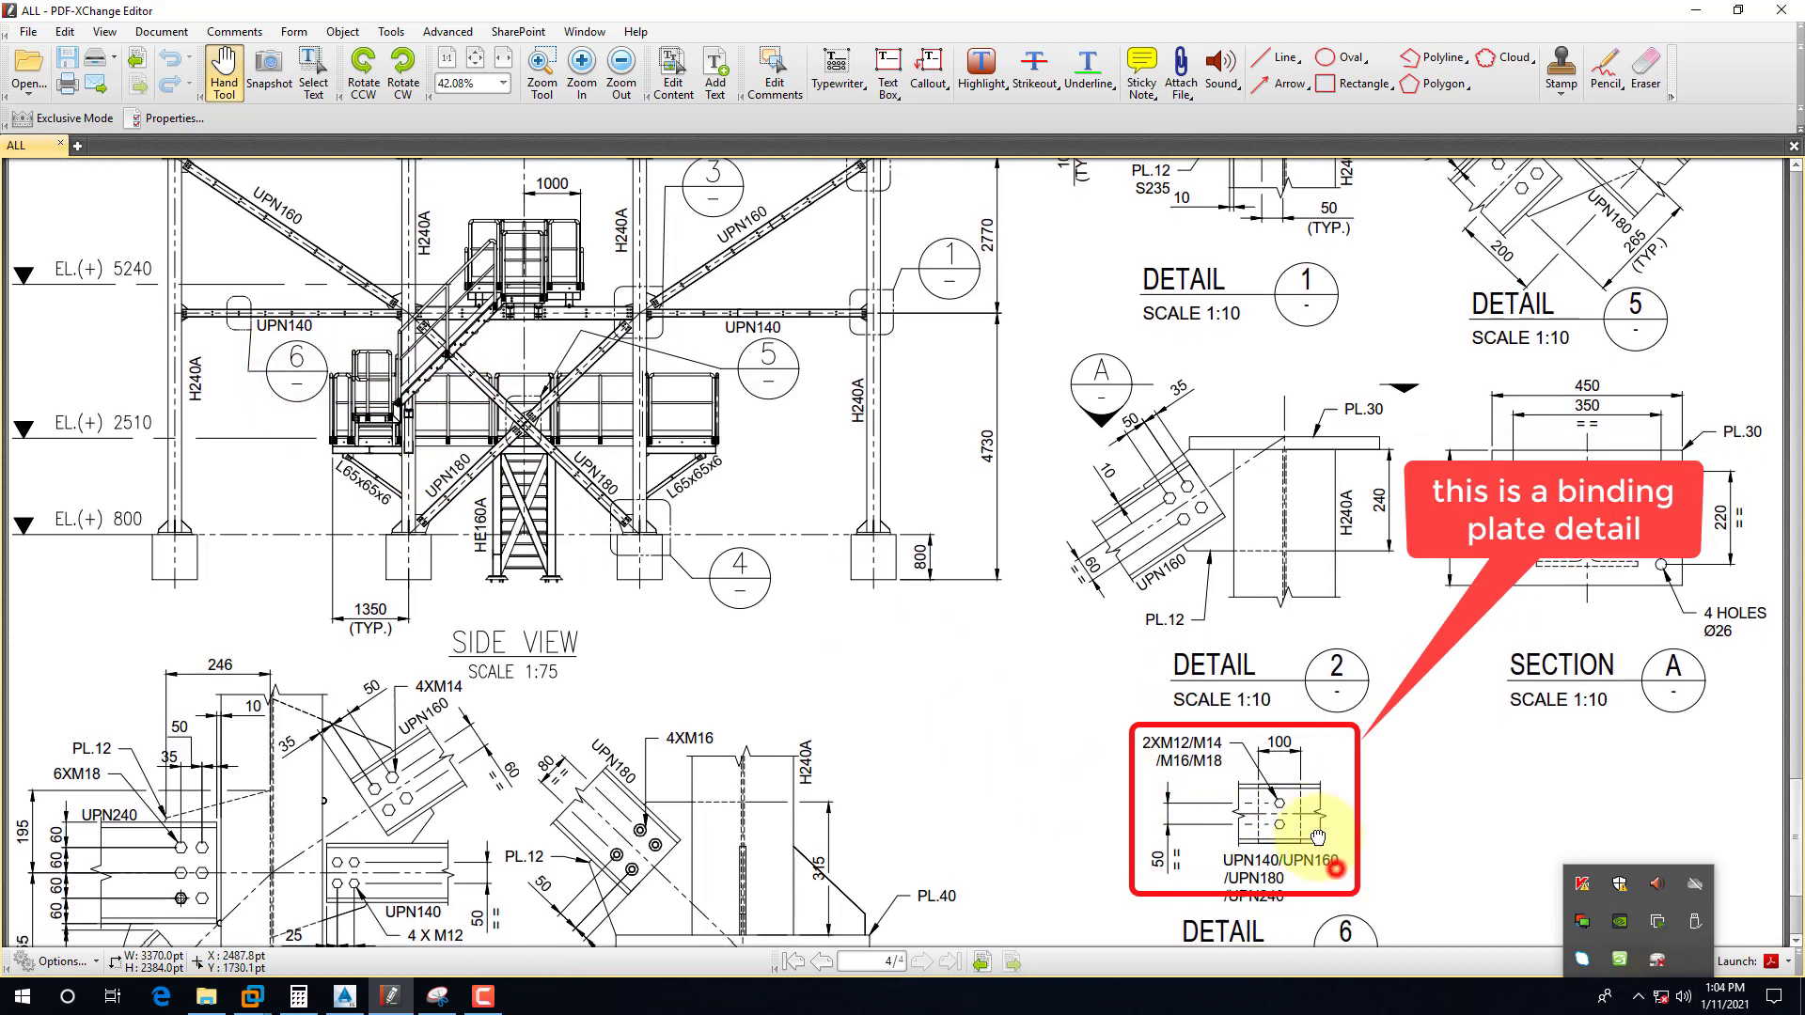
scroll(1241, 860, down, 1)
drag(1267, 816, 1278, 827)
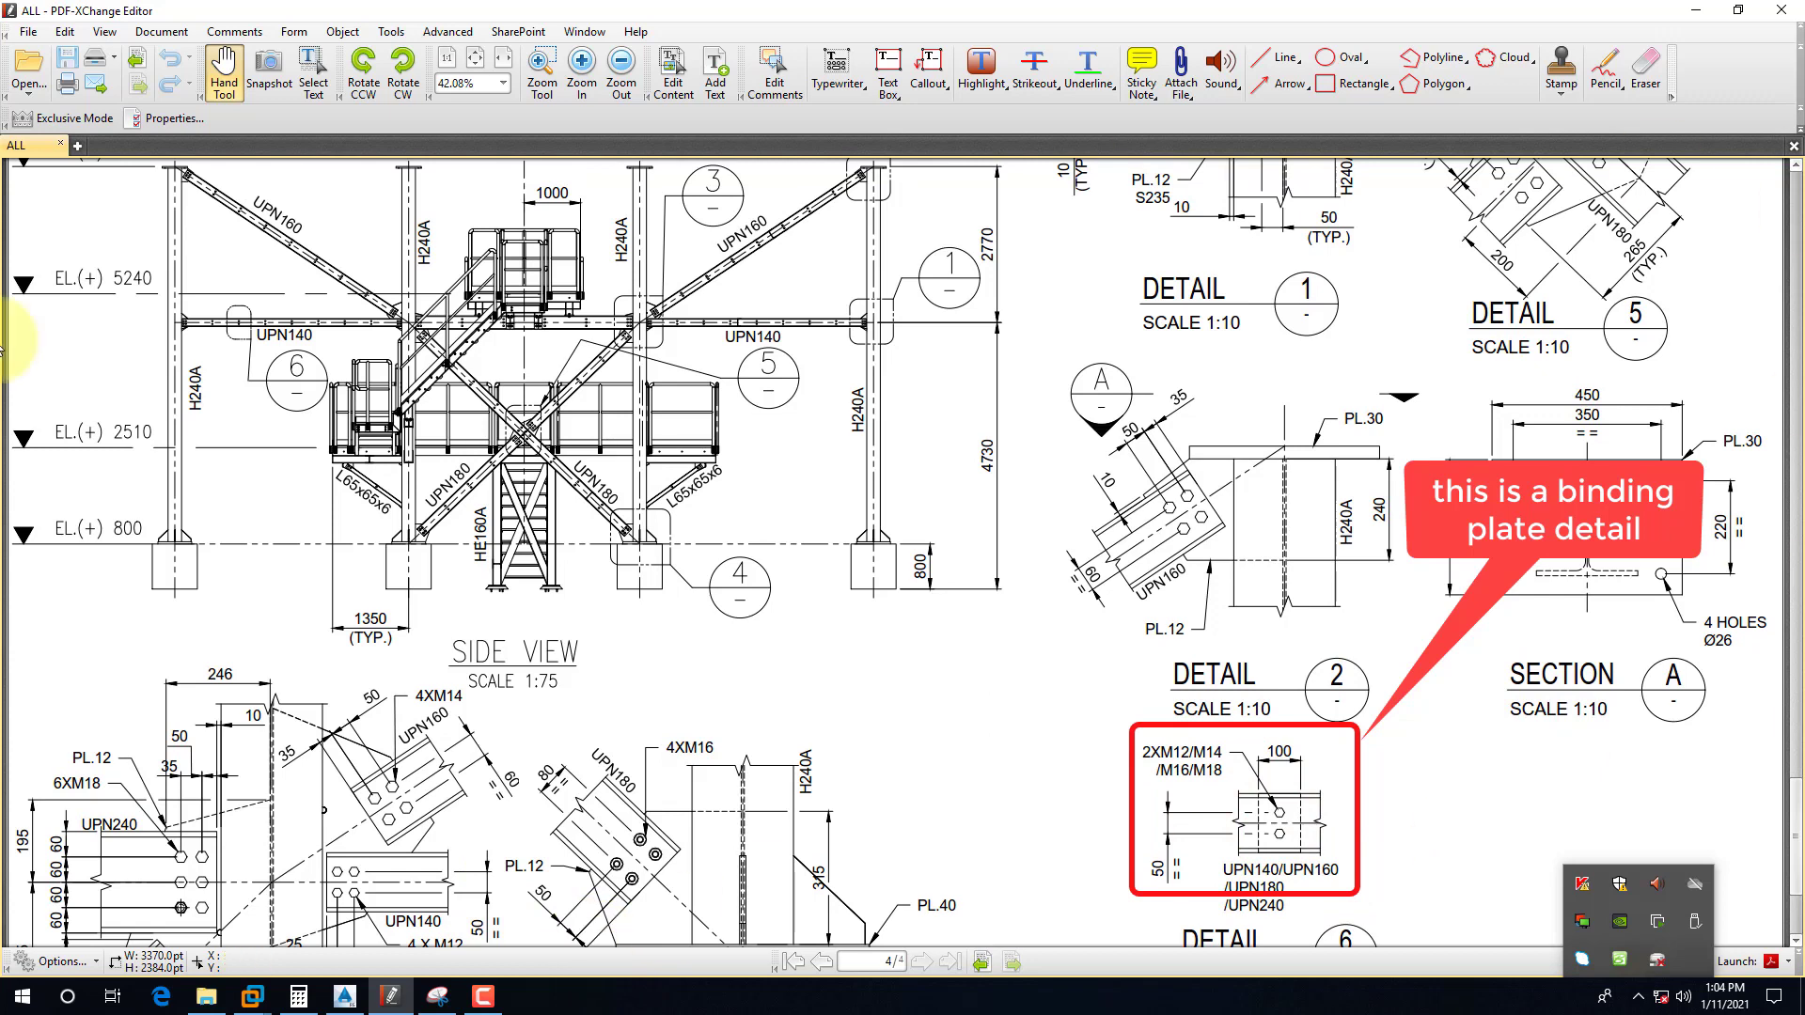
Step: Switch to Advance Steel and inspect the diagonal UPN bracing between grids B and C in the SW Isometric view
click(344, 996)
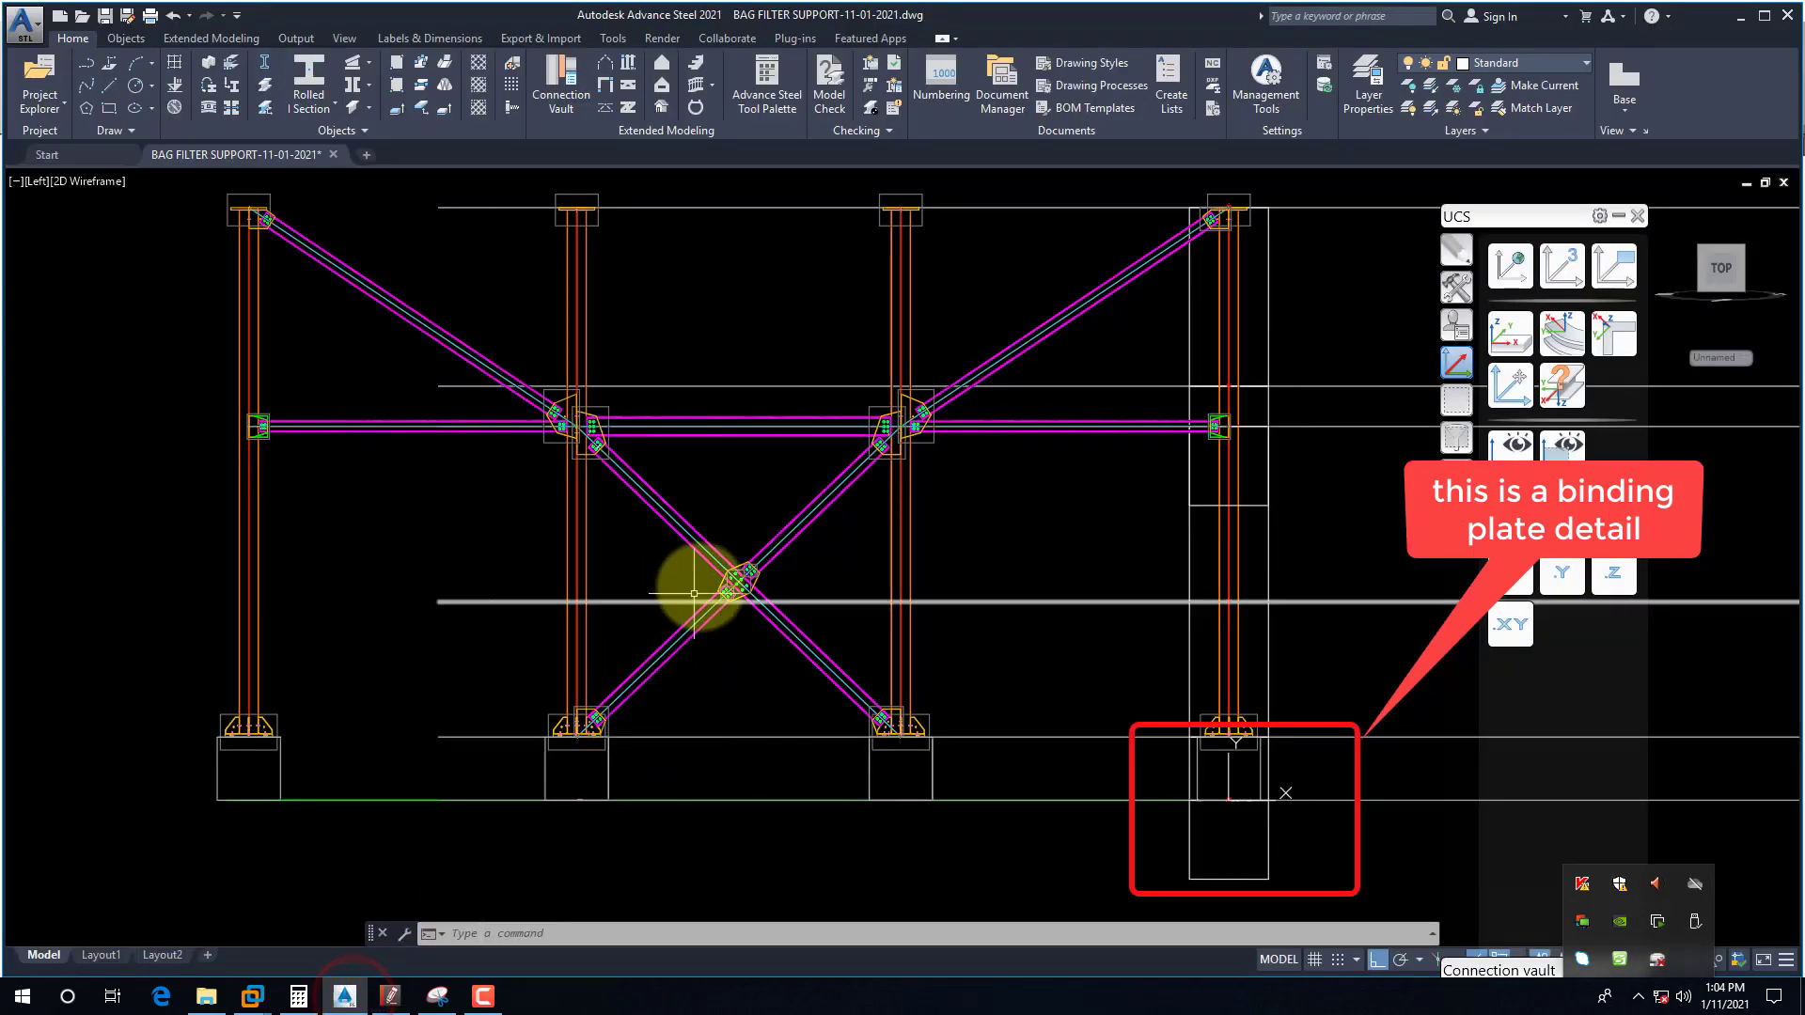
scroll(747, 709, down, 2)
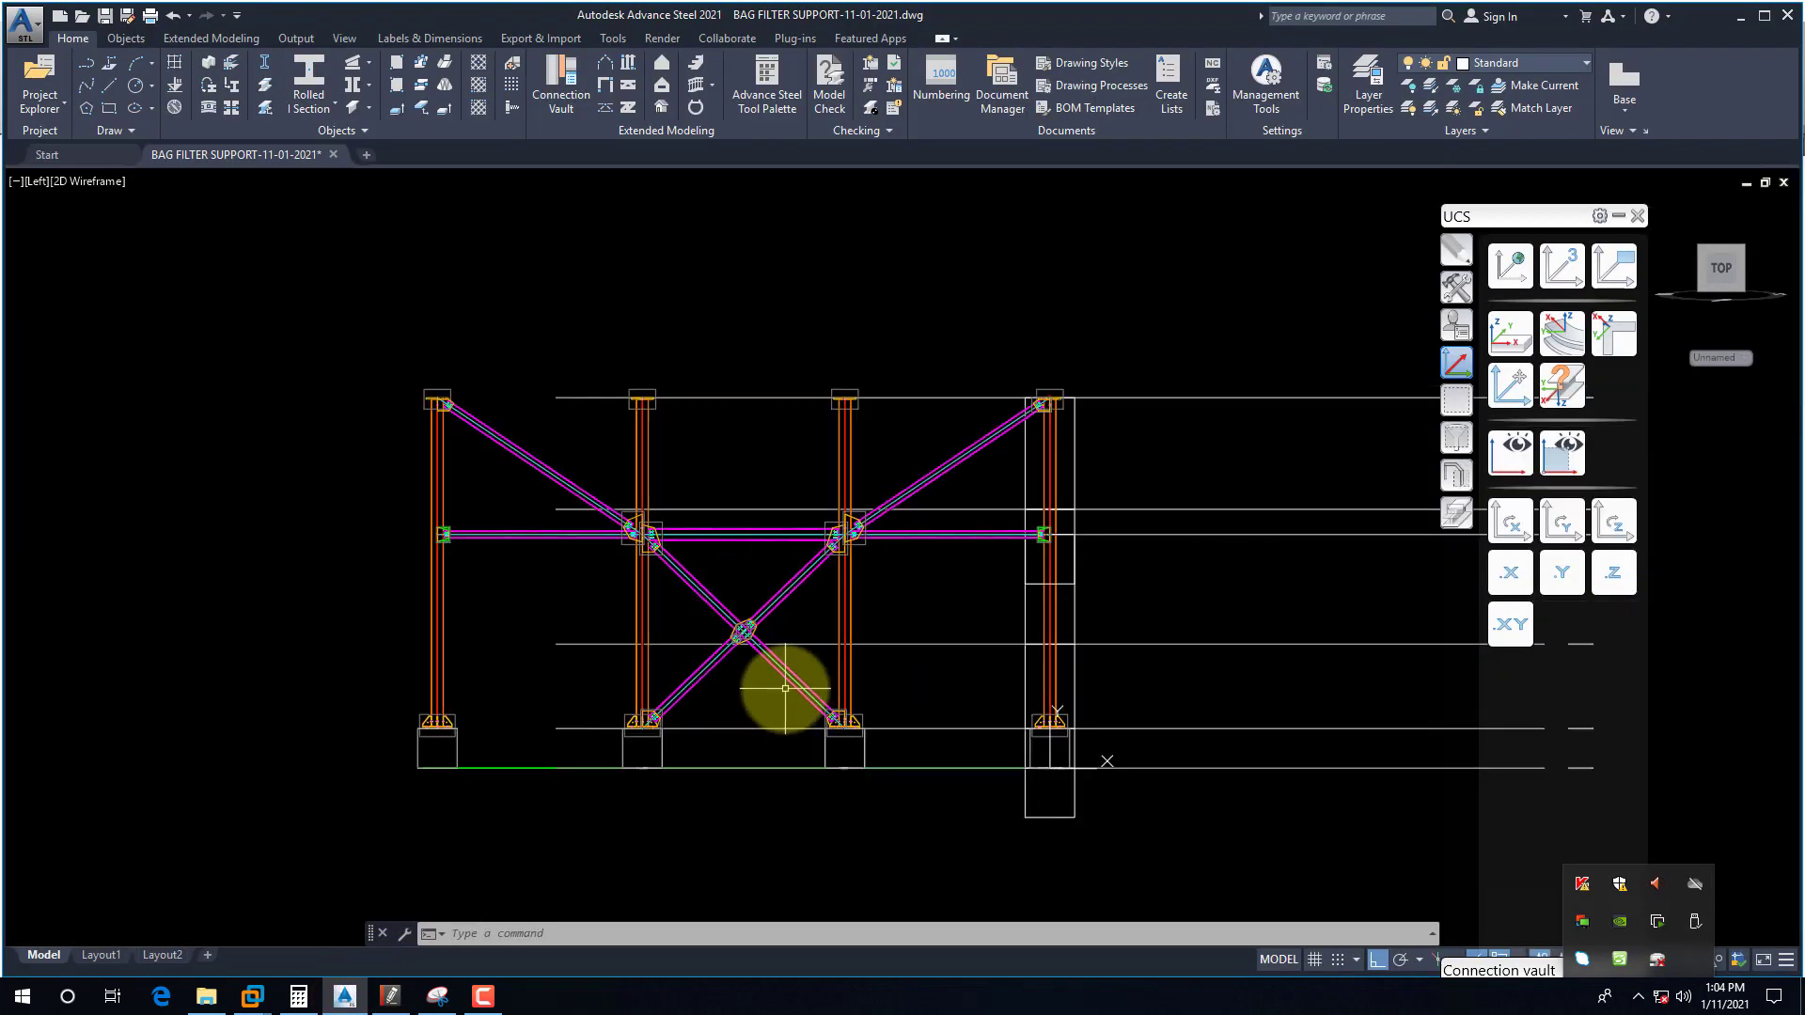
click(43, 183)
click(117, 348)
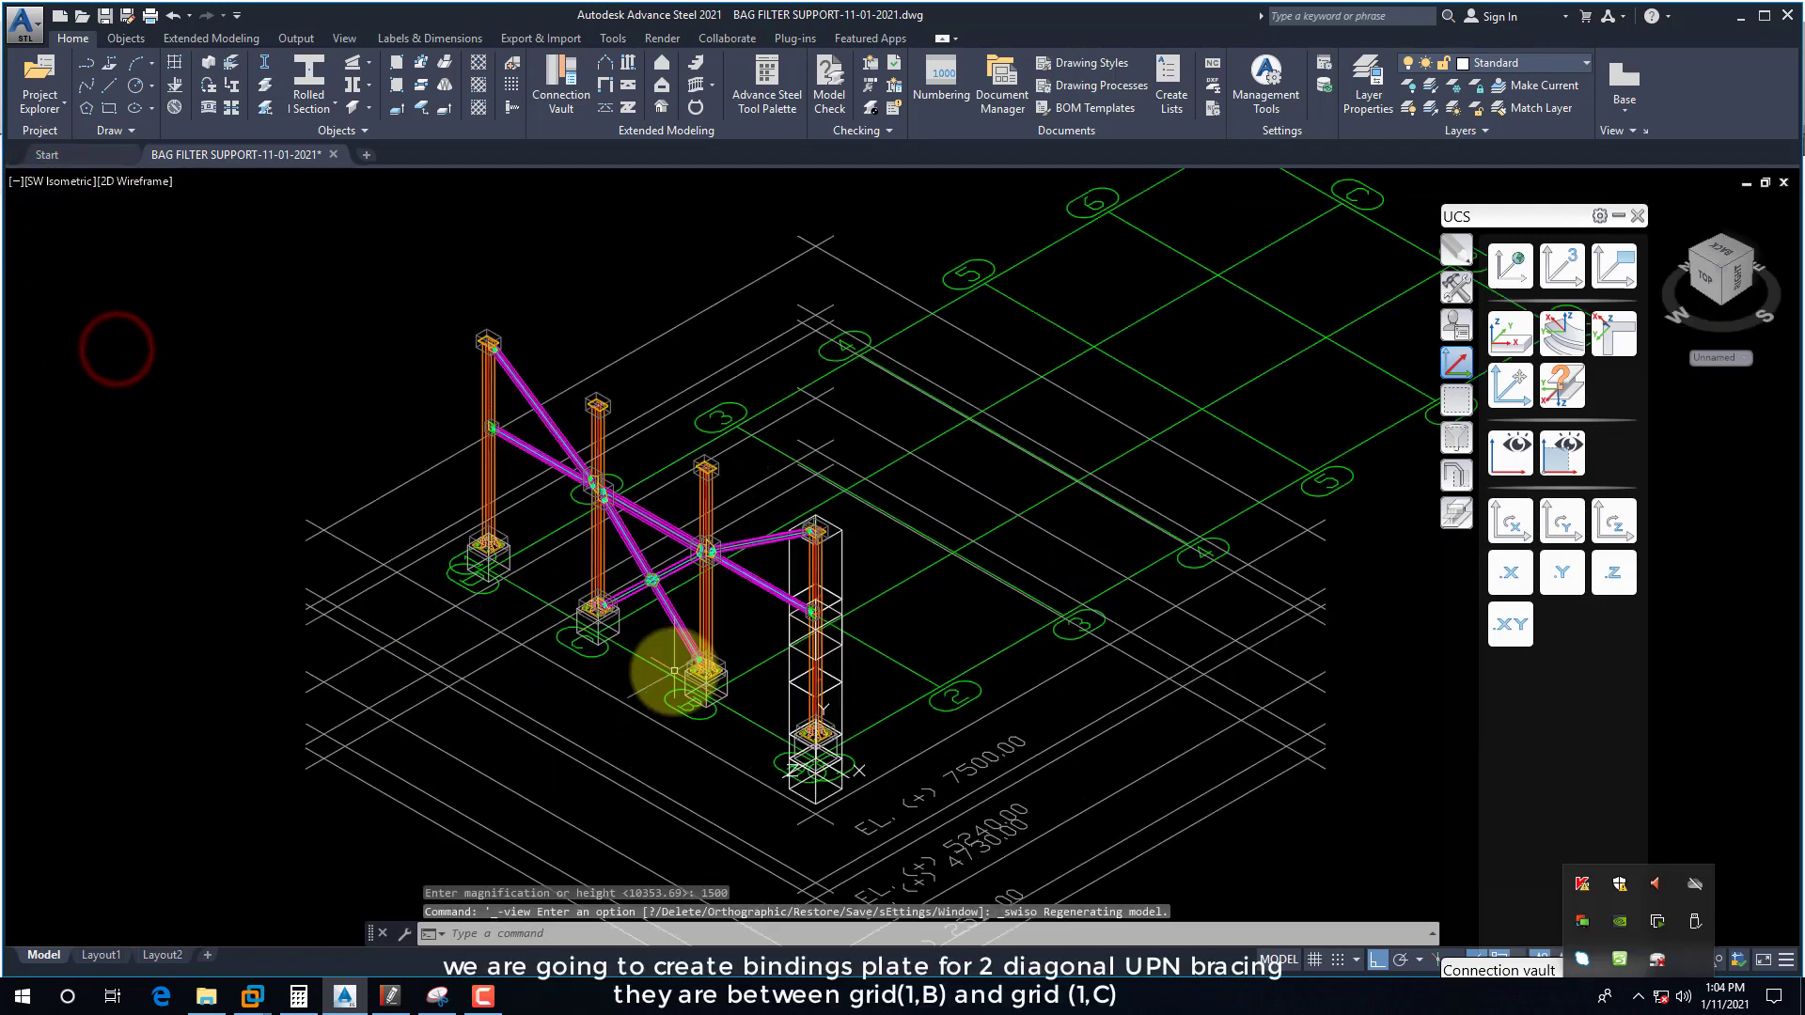
scroll(672, 573, up, 2)
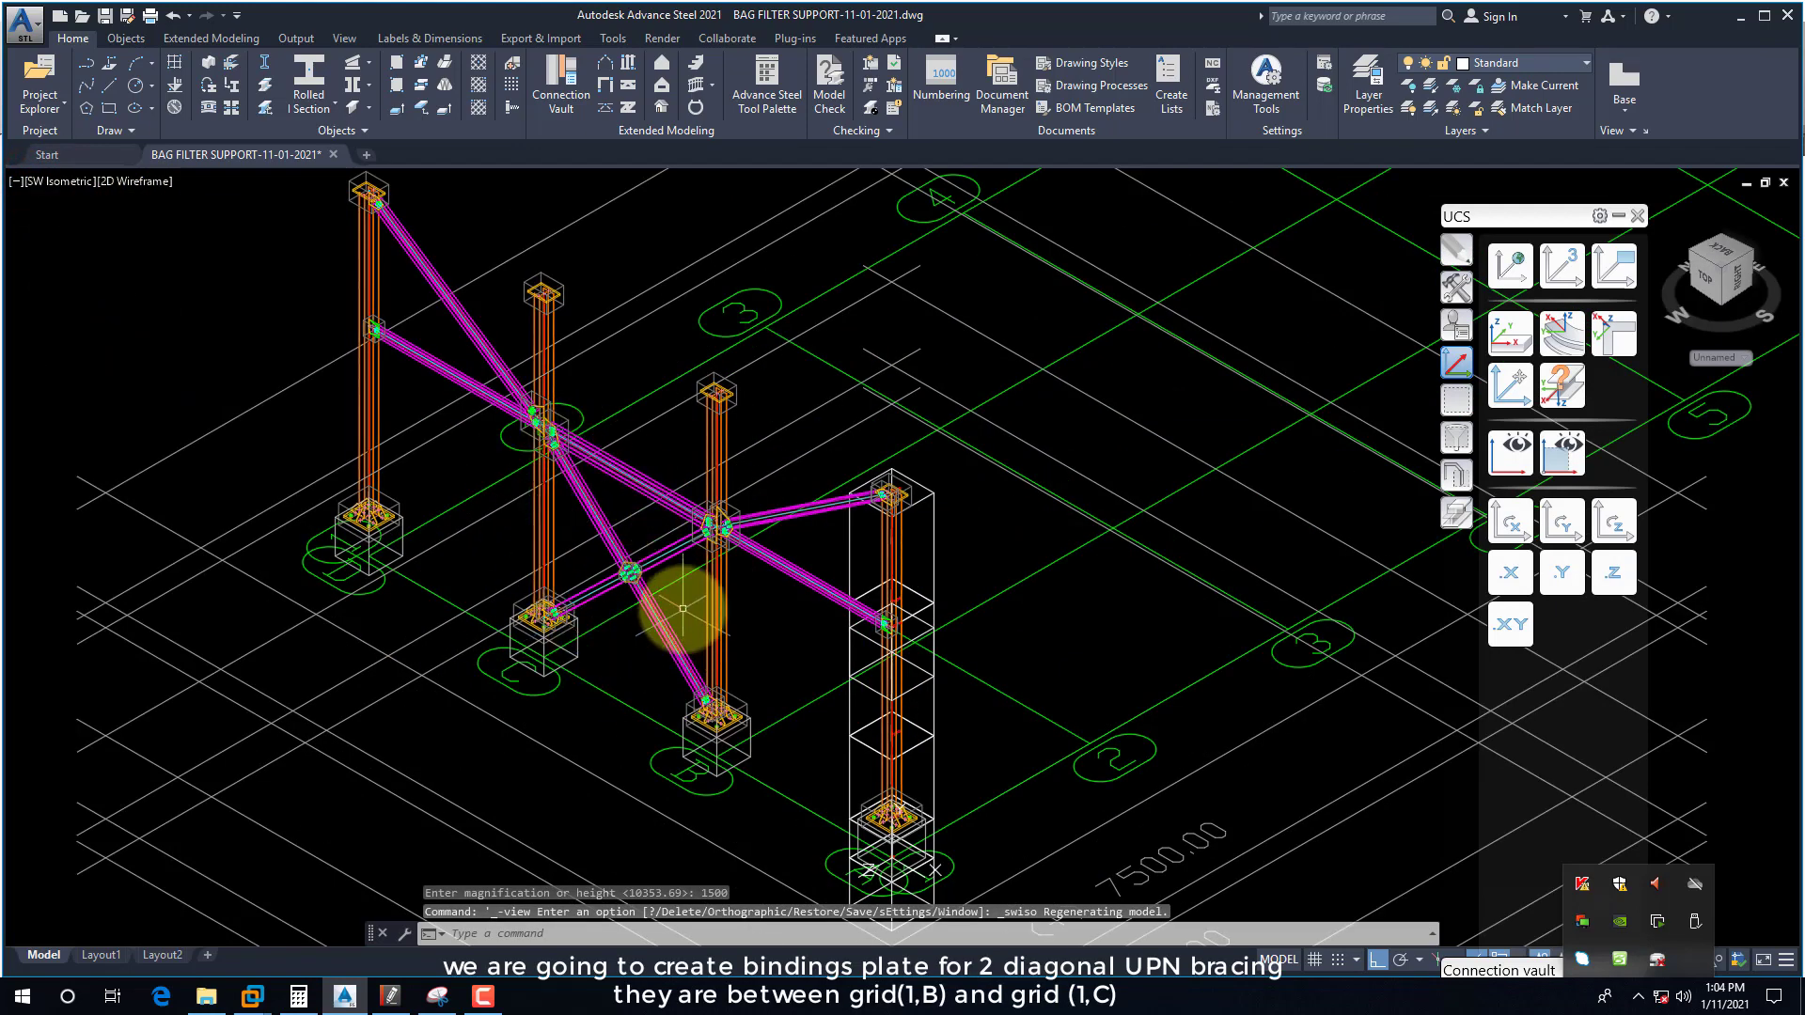
scroll(682, 608, up, 2)
scroll(682, 608, down, 3)
scroll(685, 705, up, 3)
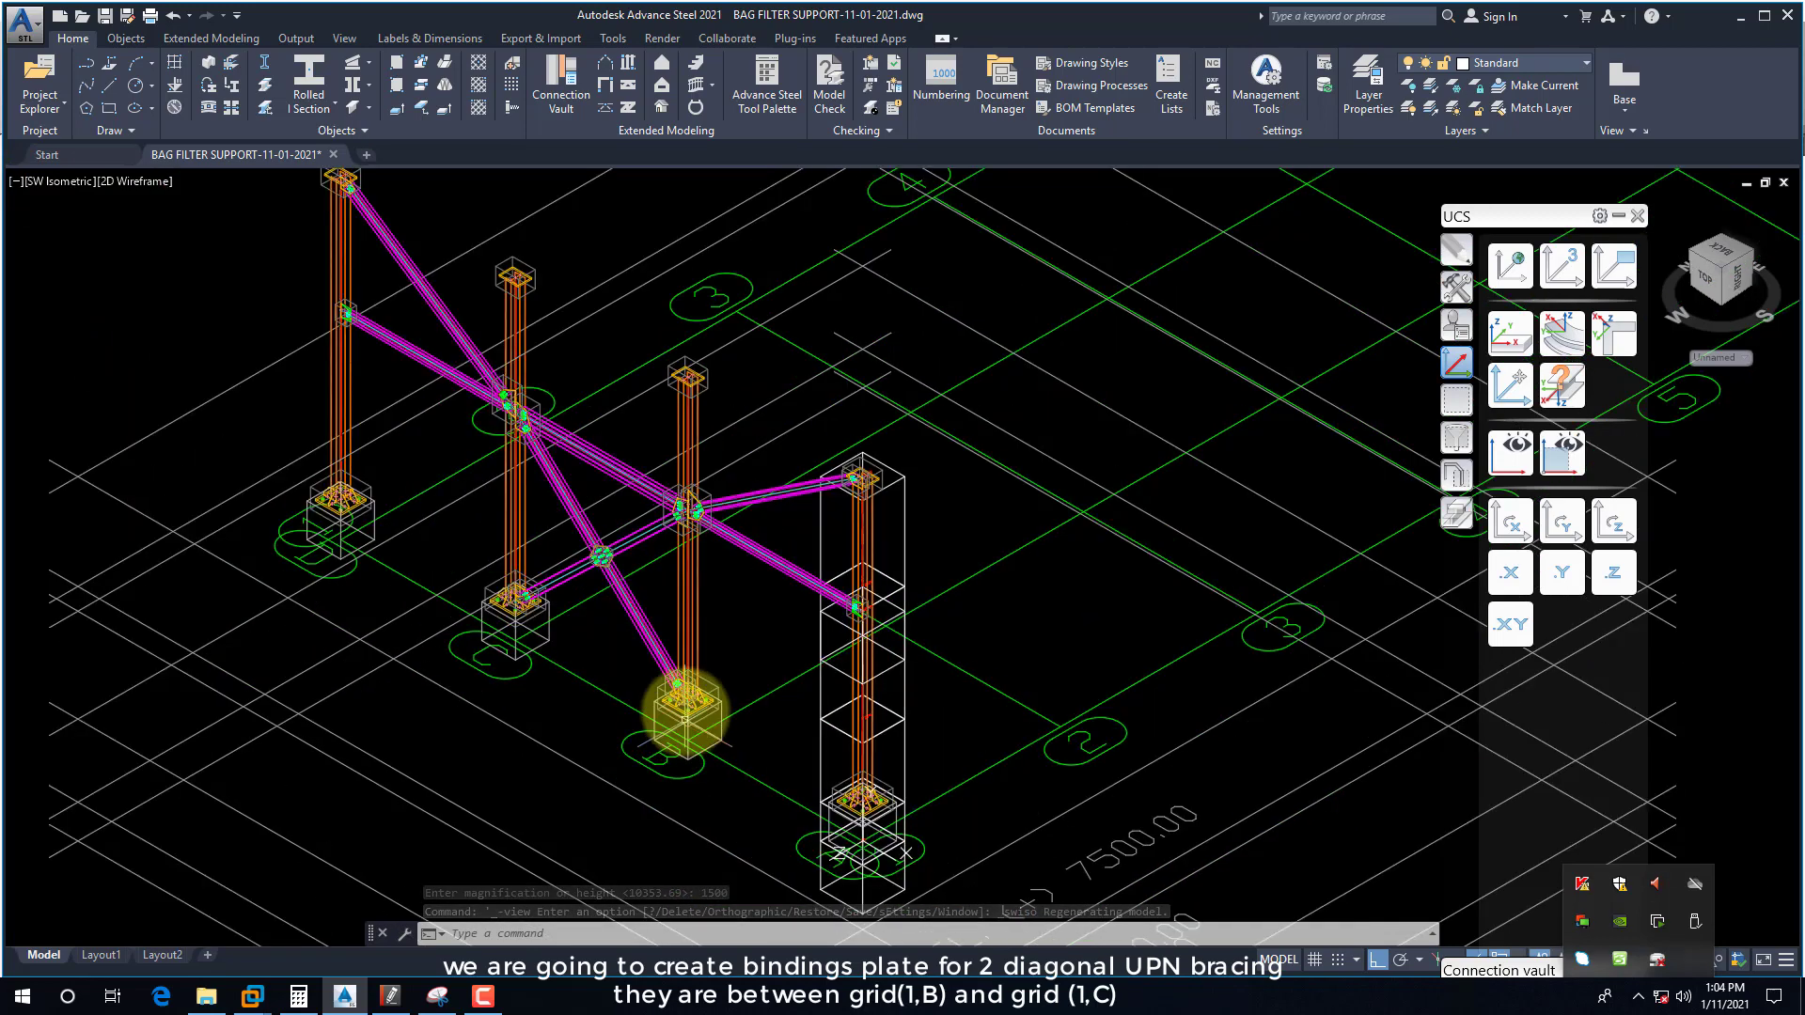
Step: Set the Left view and examine the crossed diagonal braces around their central gusset plate
click(51, 181)
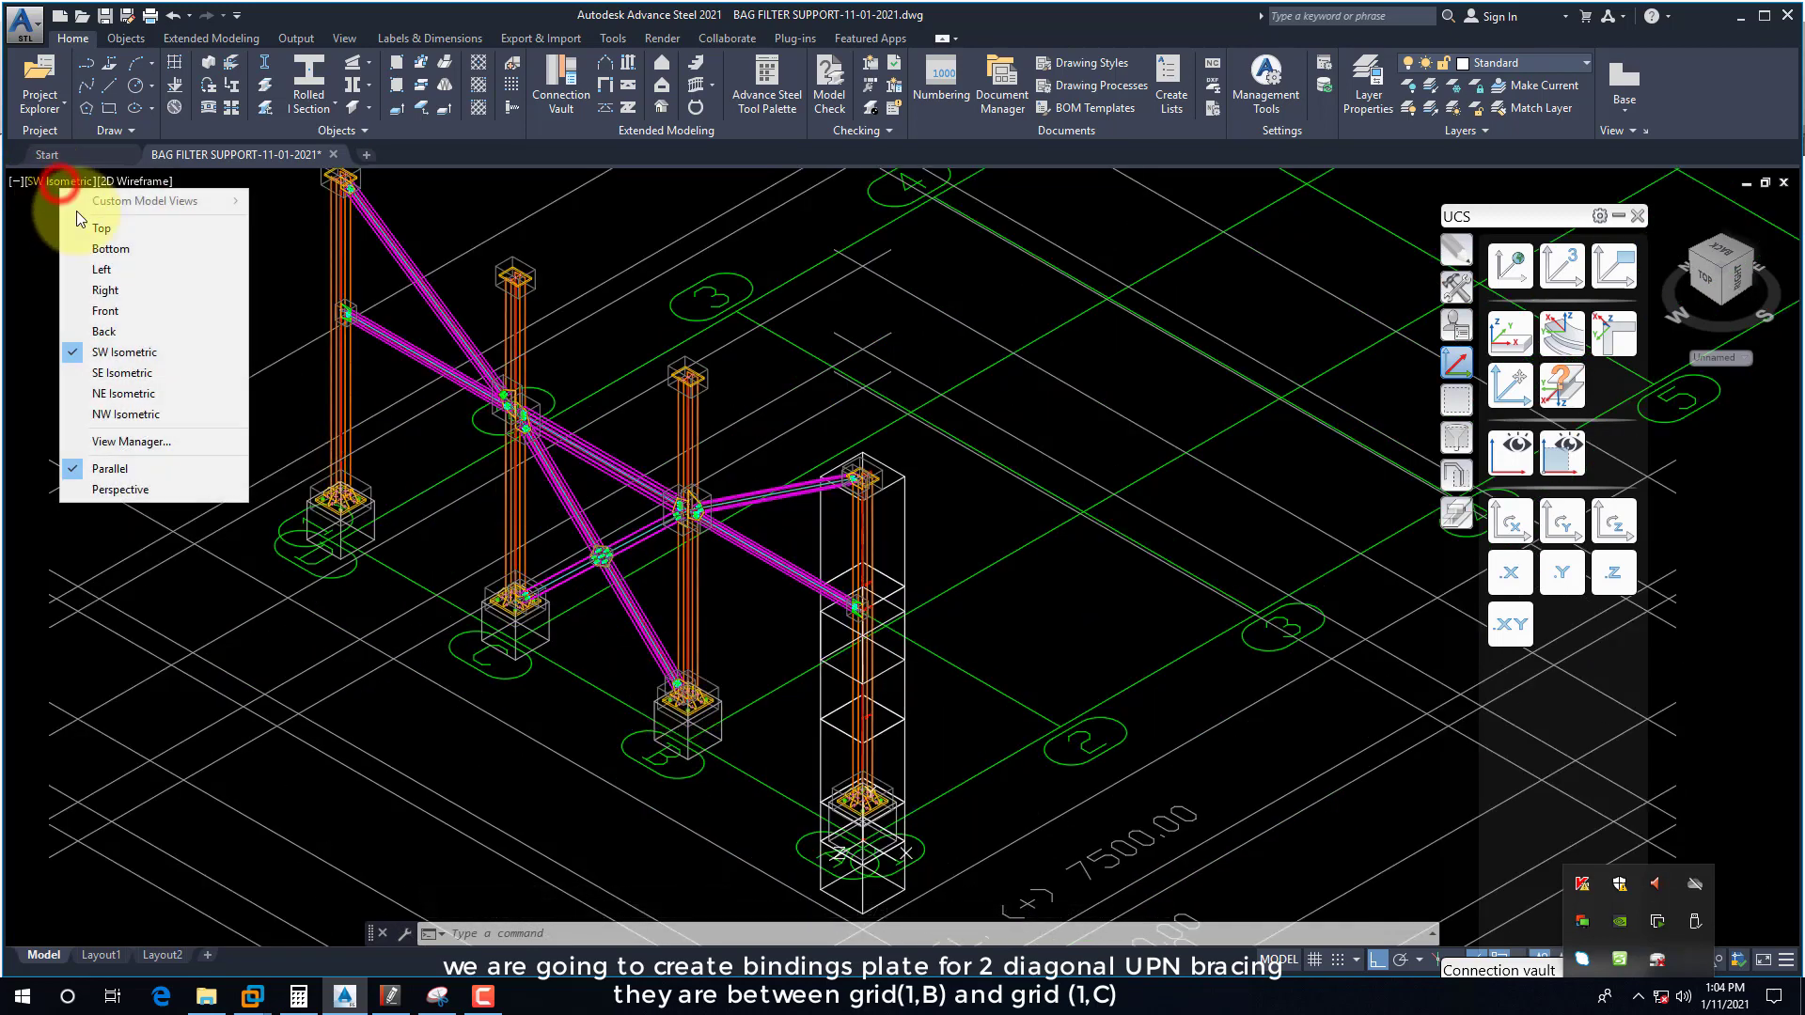
click(102, 270)
scroll(725, 658, up, 5)
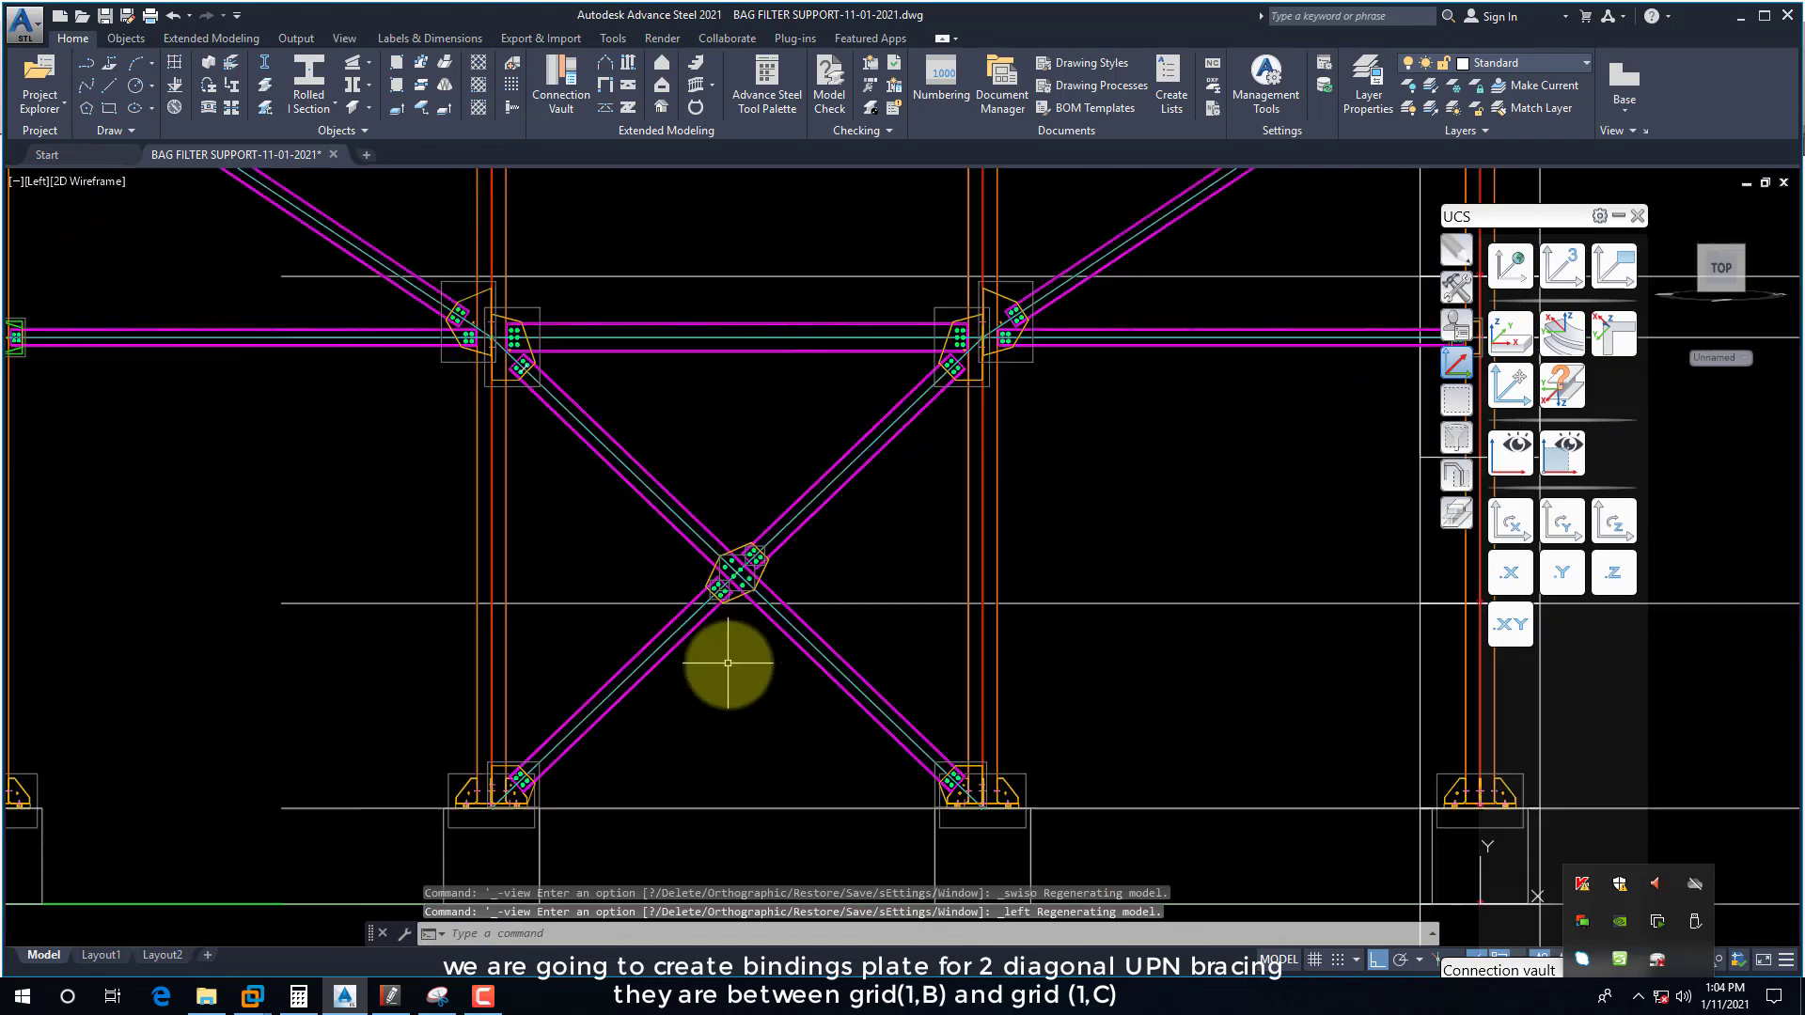
scroll(604, 463, up, 2)
scroll(552, 407, down, 2)
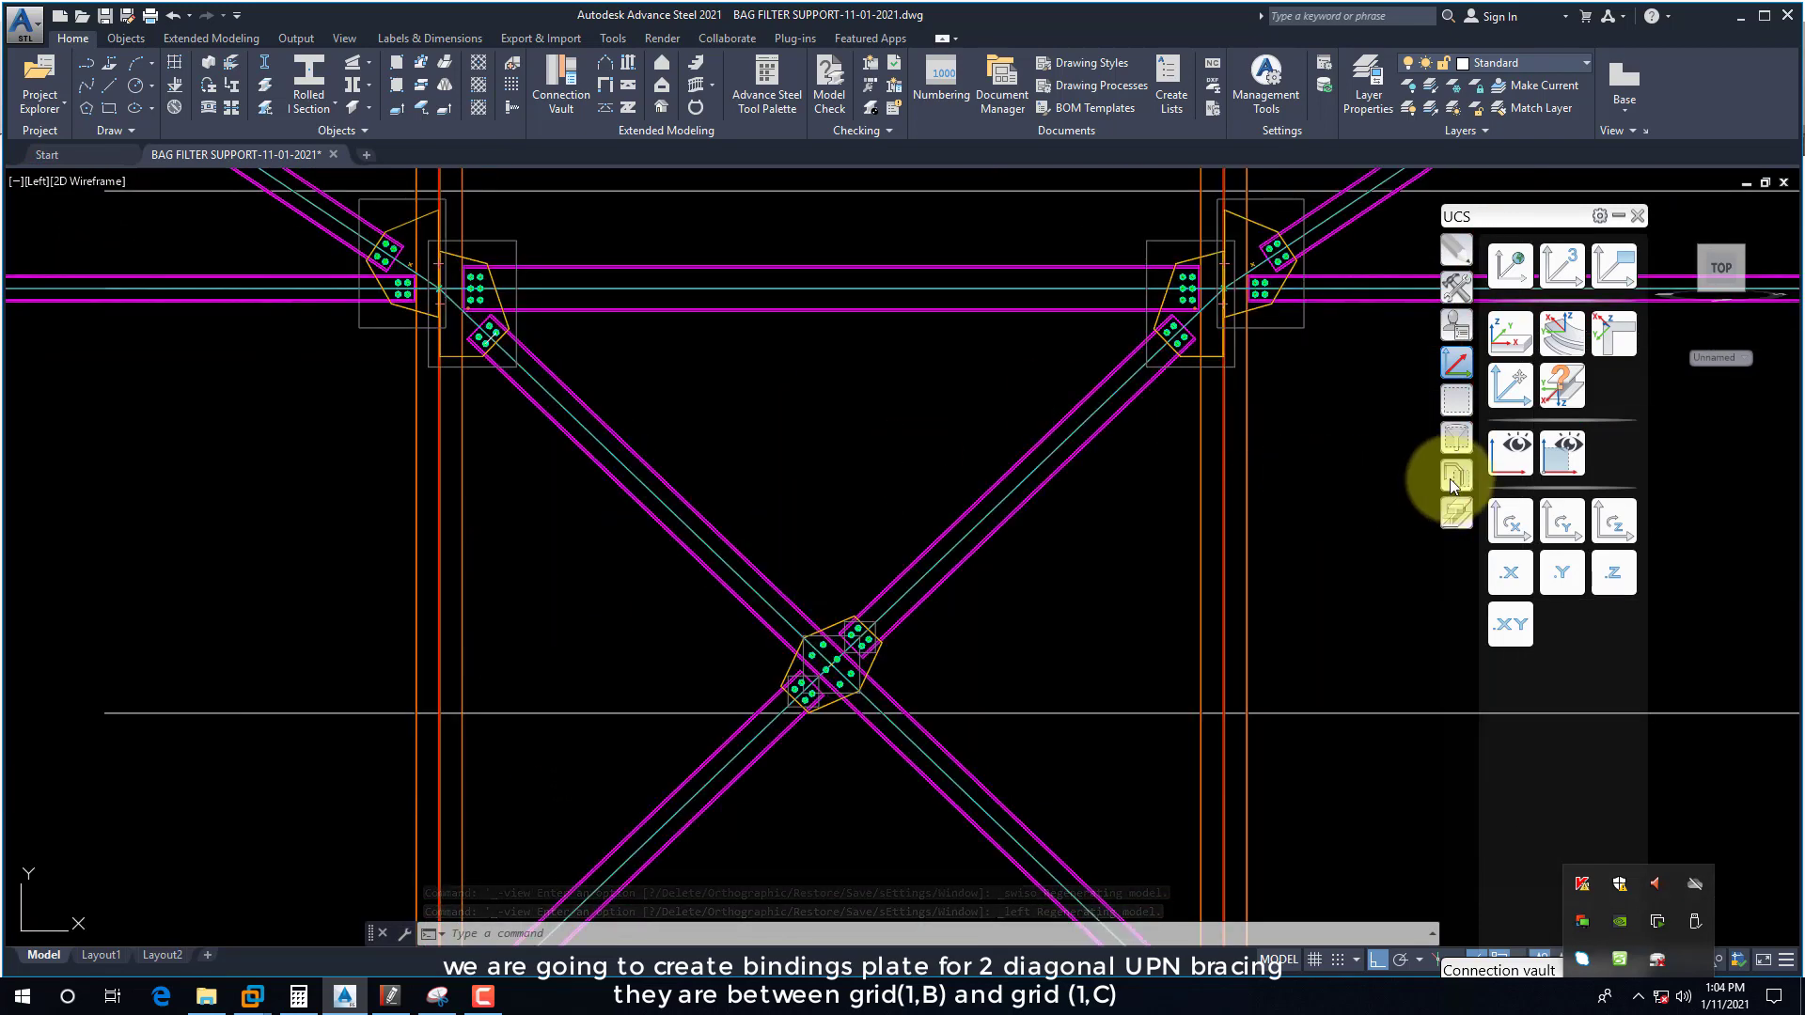
Step: Collapse the Advance Tool Palette showing the UCS tools and expand the Connection Vault
click(1619, 216)
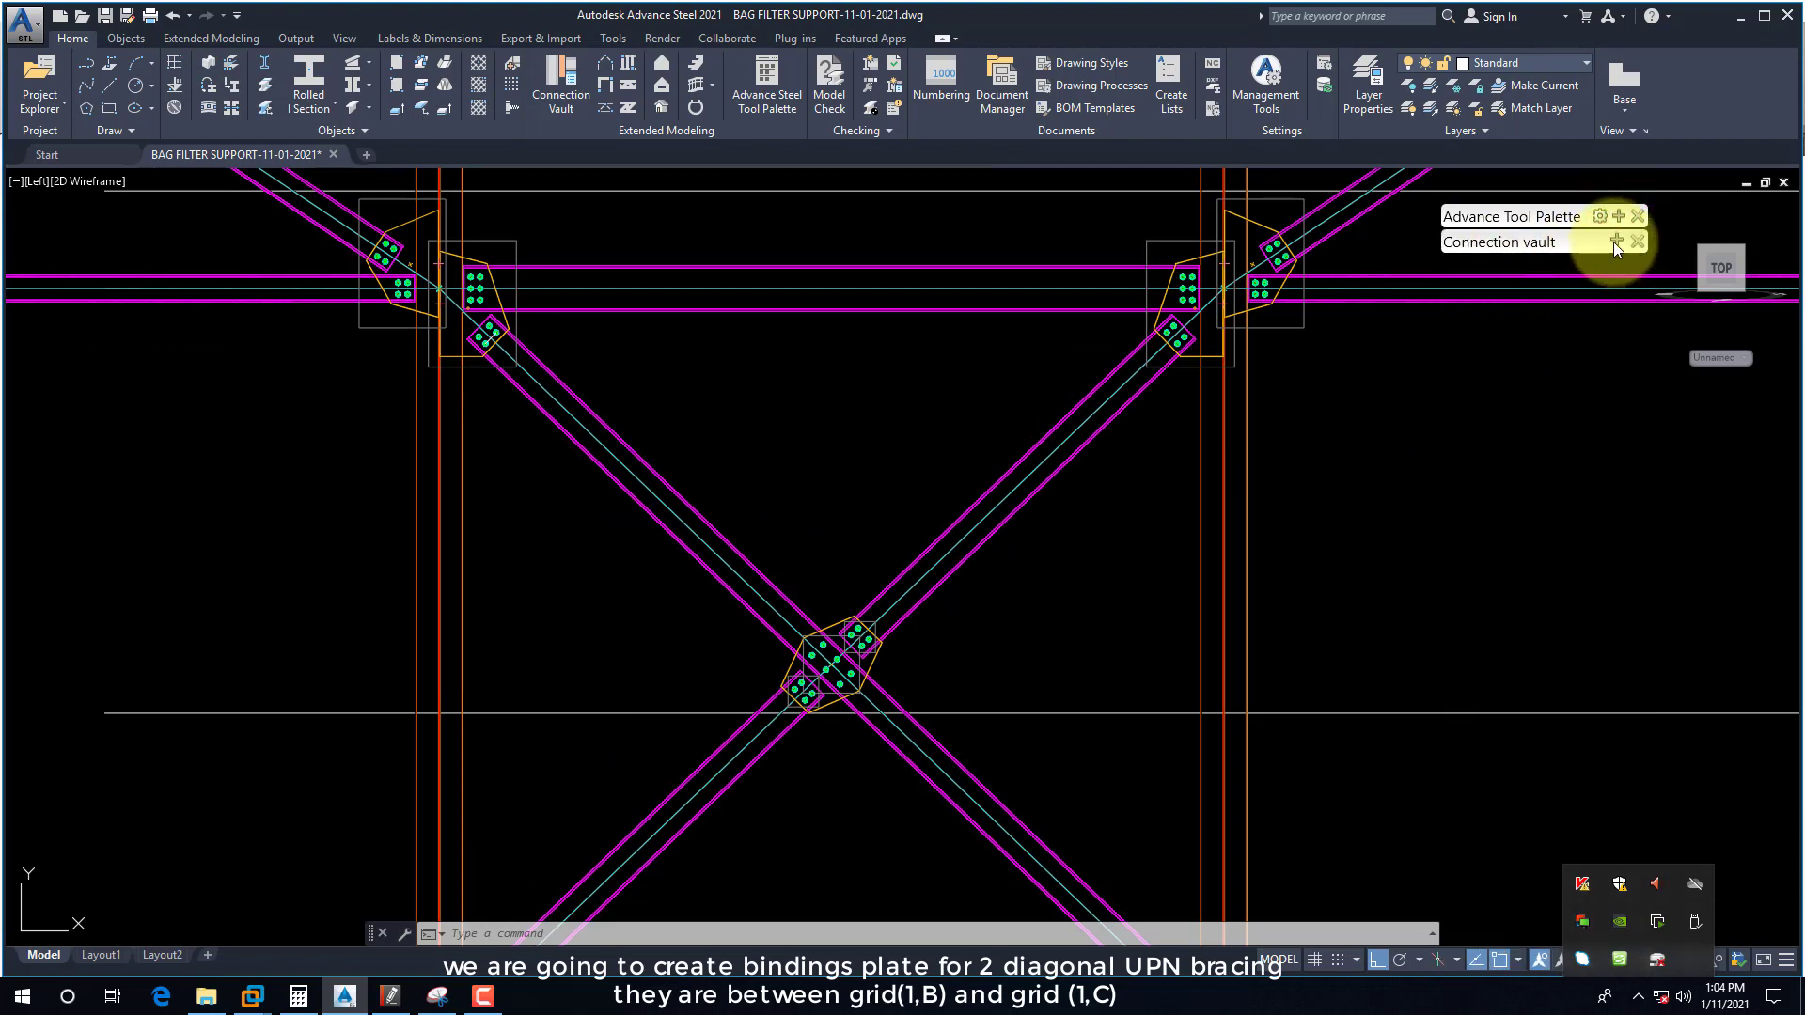
click(1617, 242)
click(1420, 792)
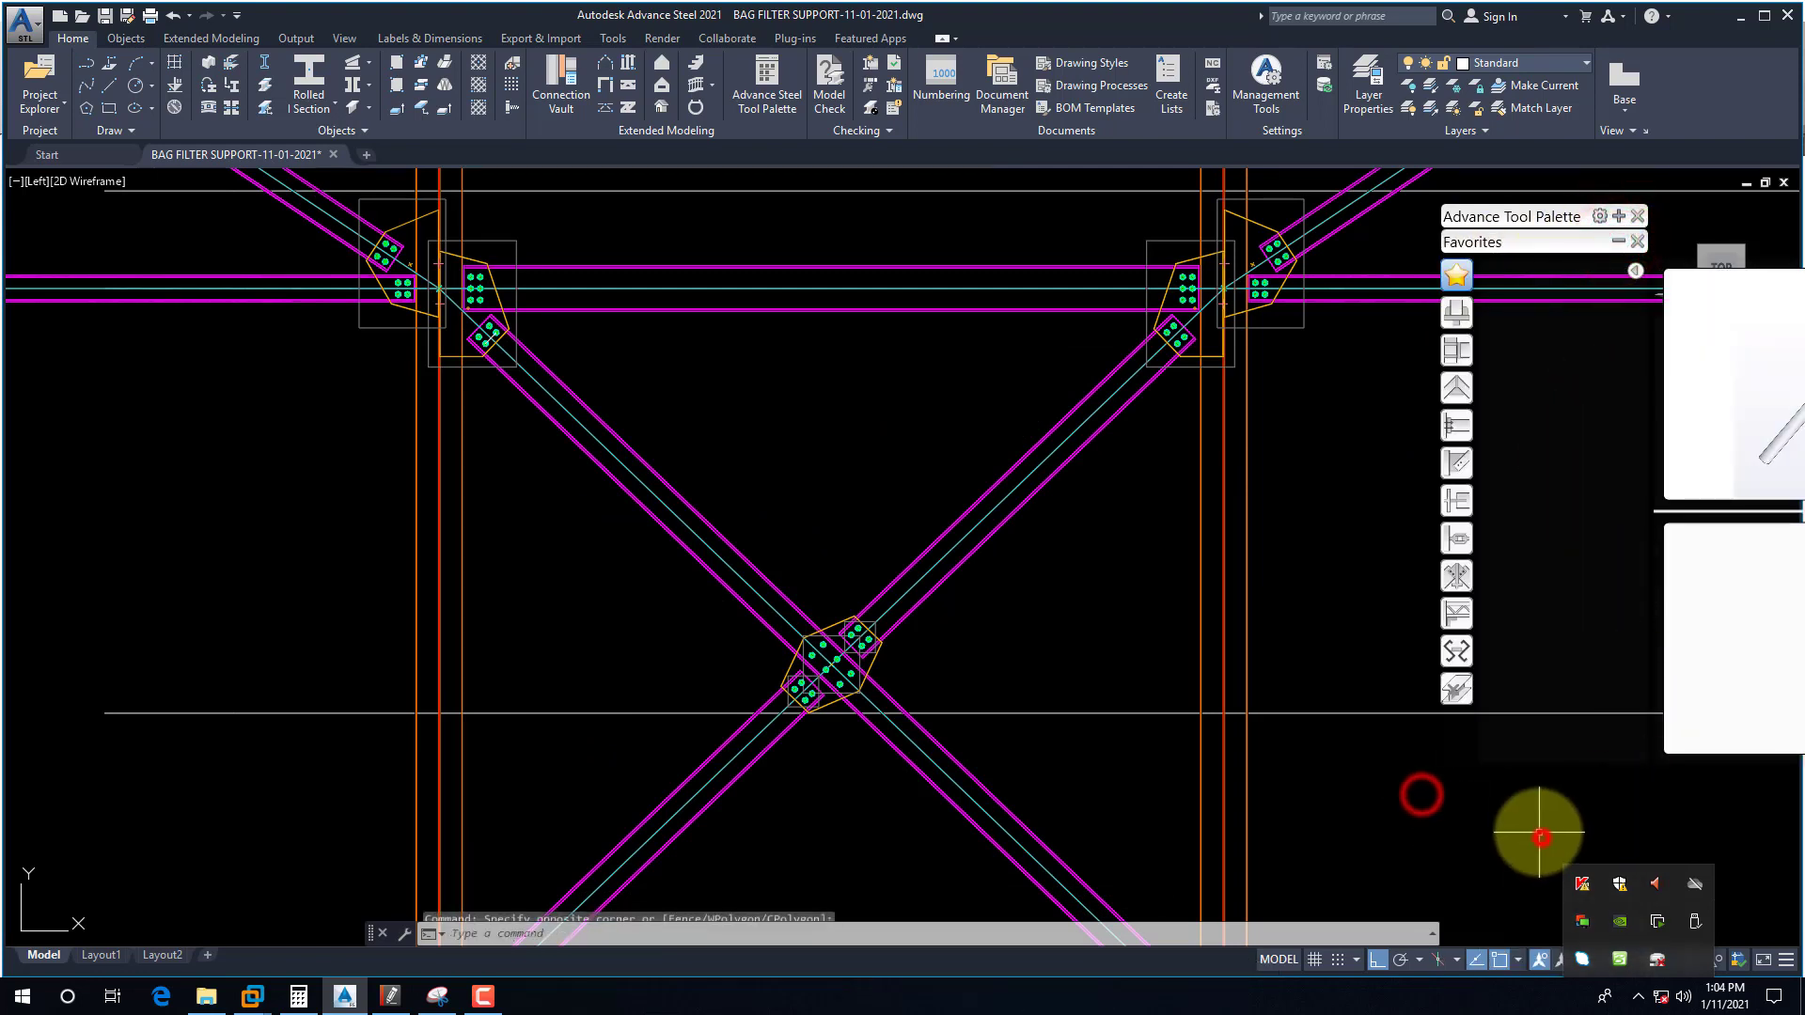
click(1541, 837)
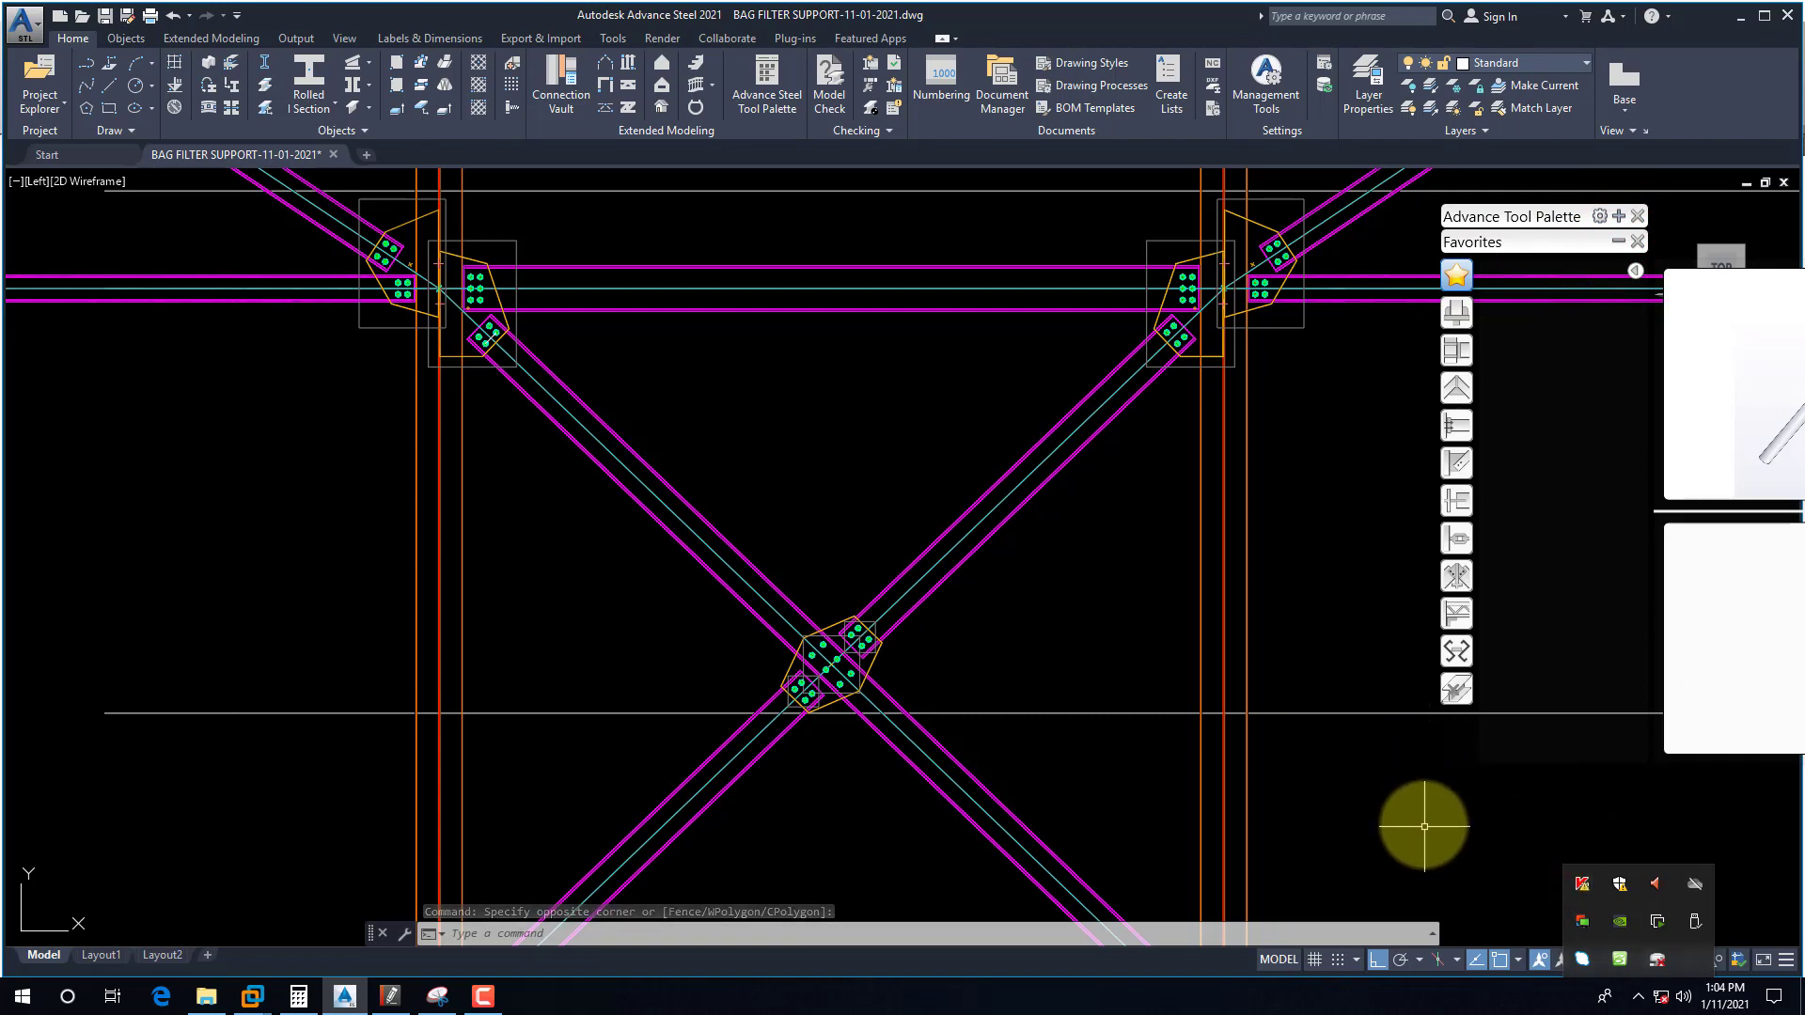
Step: Maximize the program window again and dismiss the pop-up of hidden system tray icons covering the status bar
mouse_move(1010, 20)
mouse_down()
mouse_move(968, 90)
mouse_move(983, 42)
mouse_up()
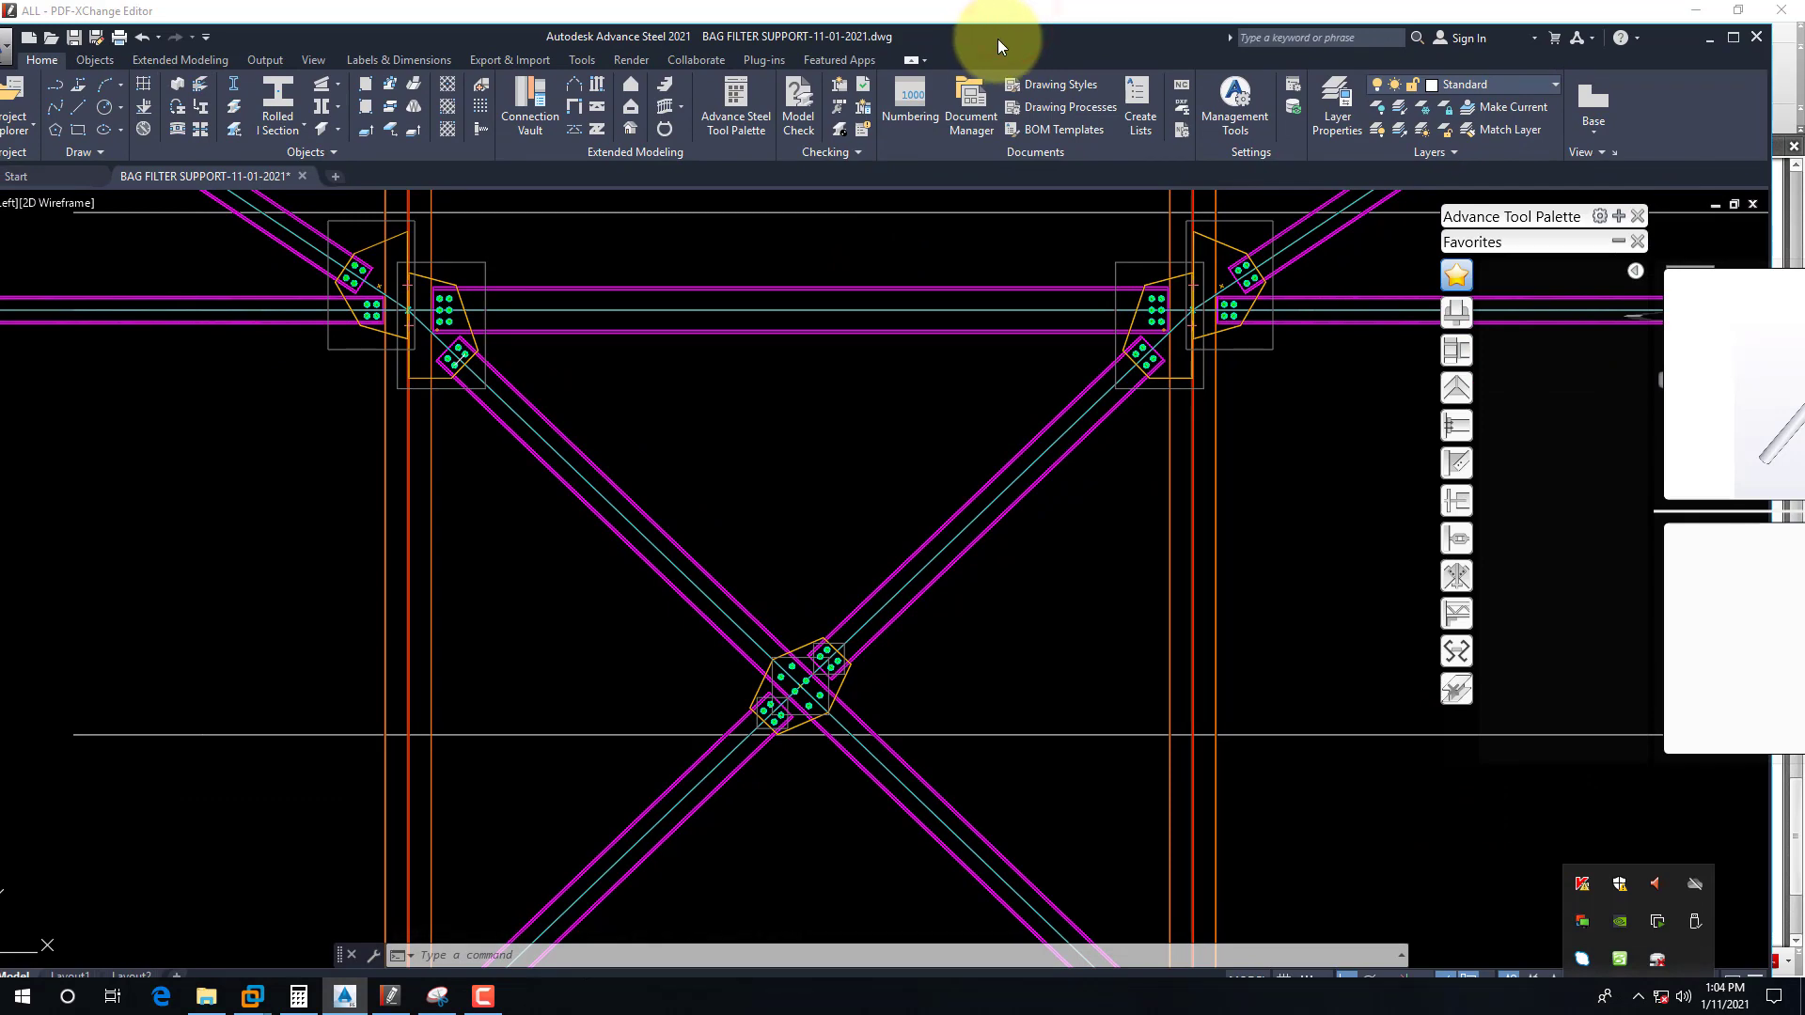
double_click(997, 38)
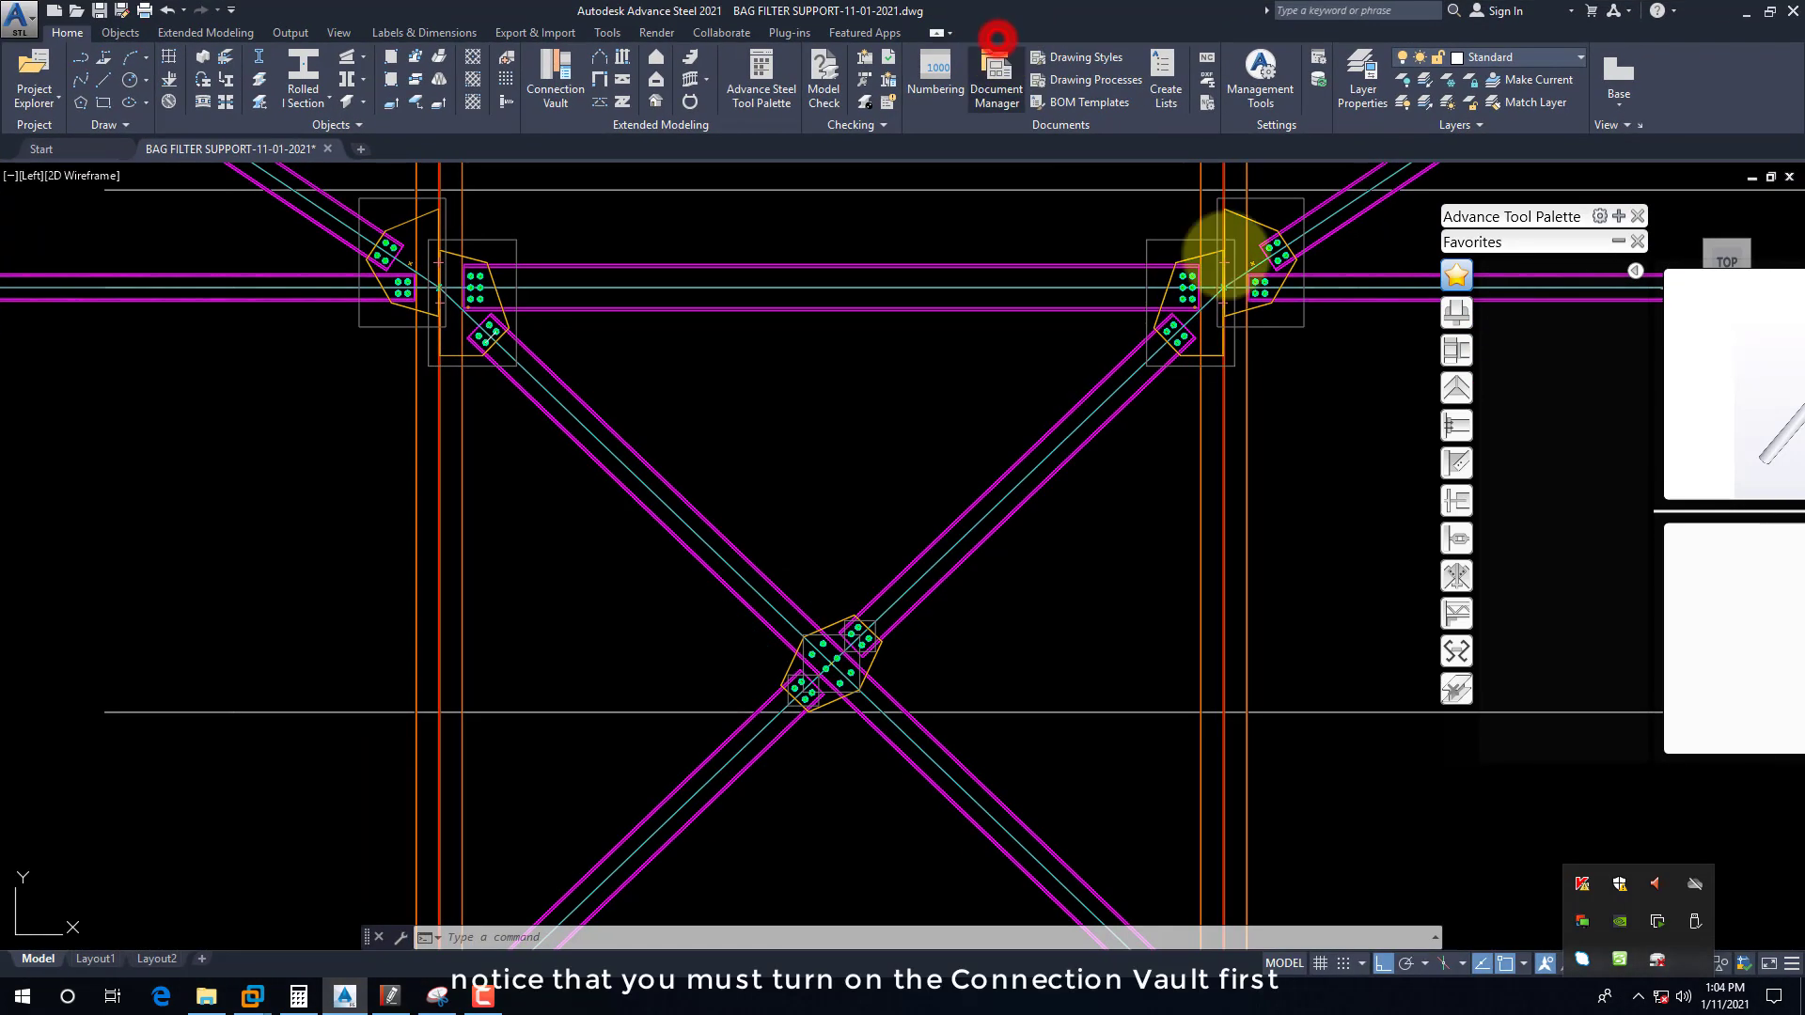
click(1695, 888)
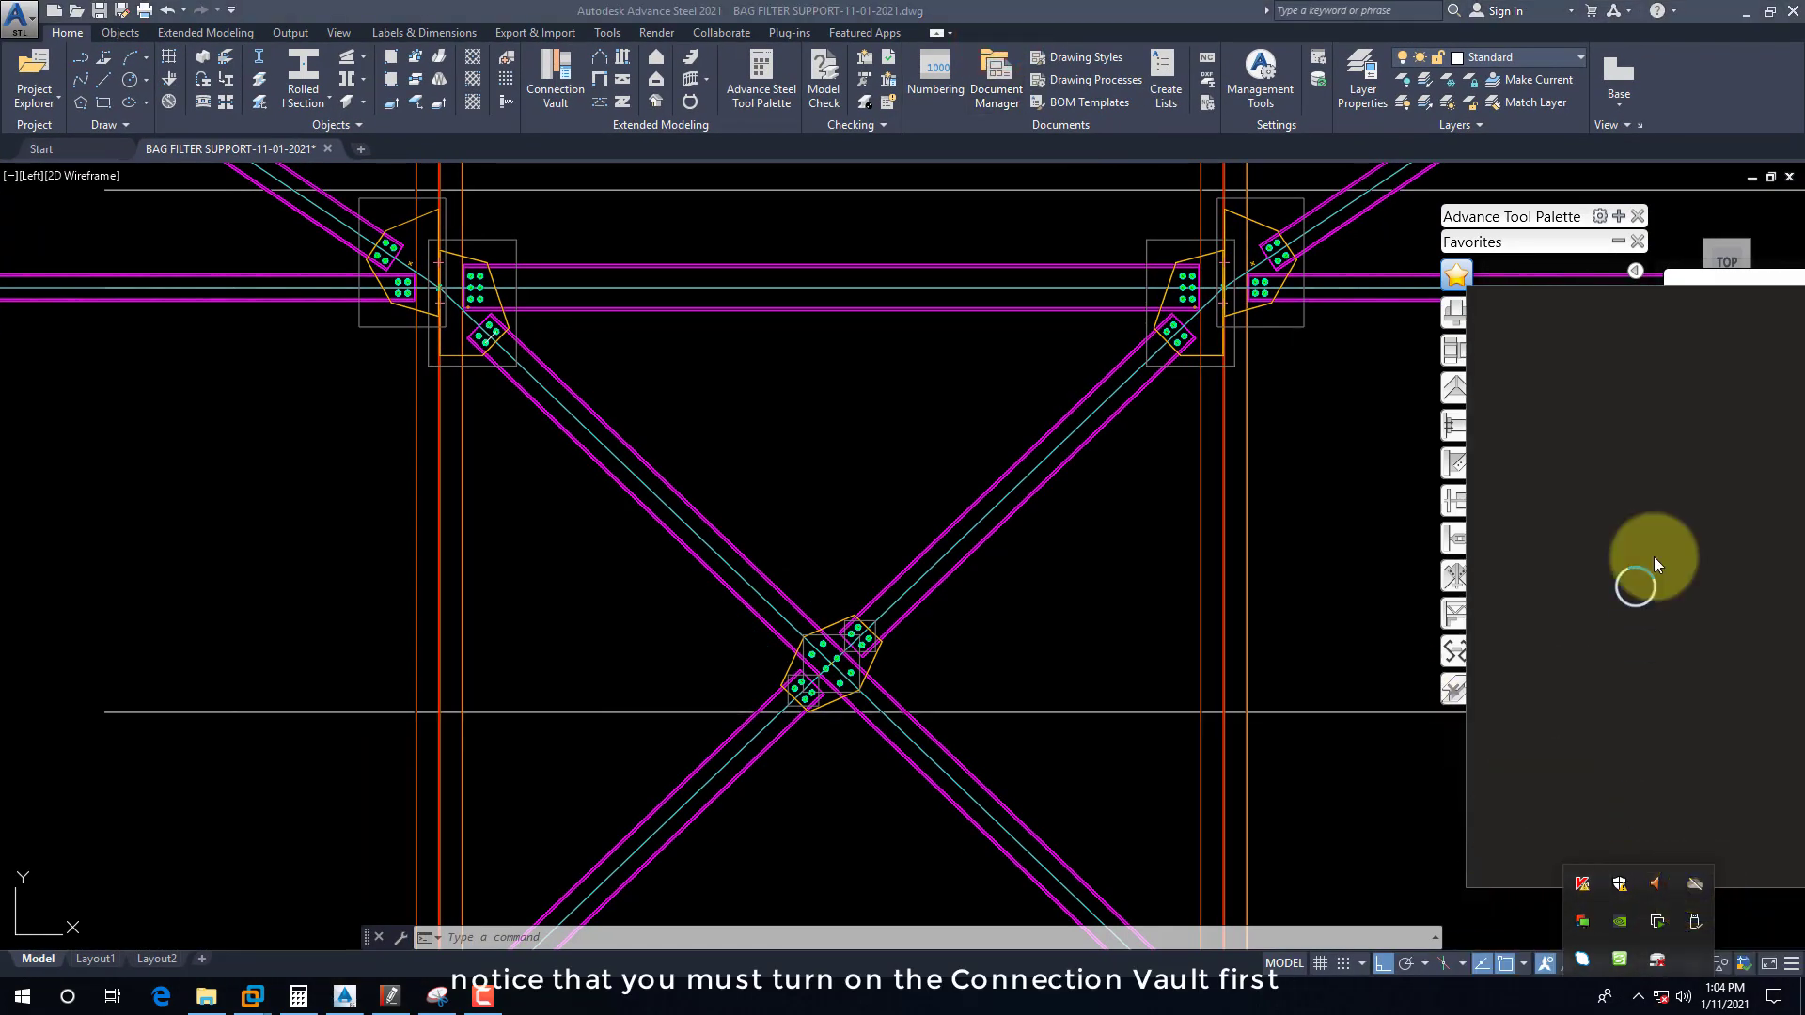
click(1390, 688)
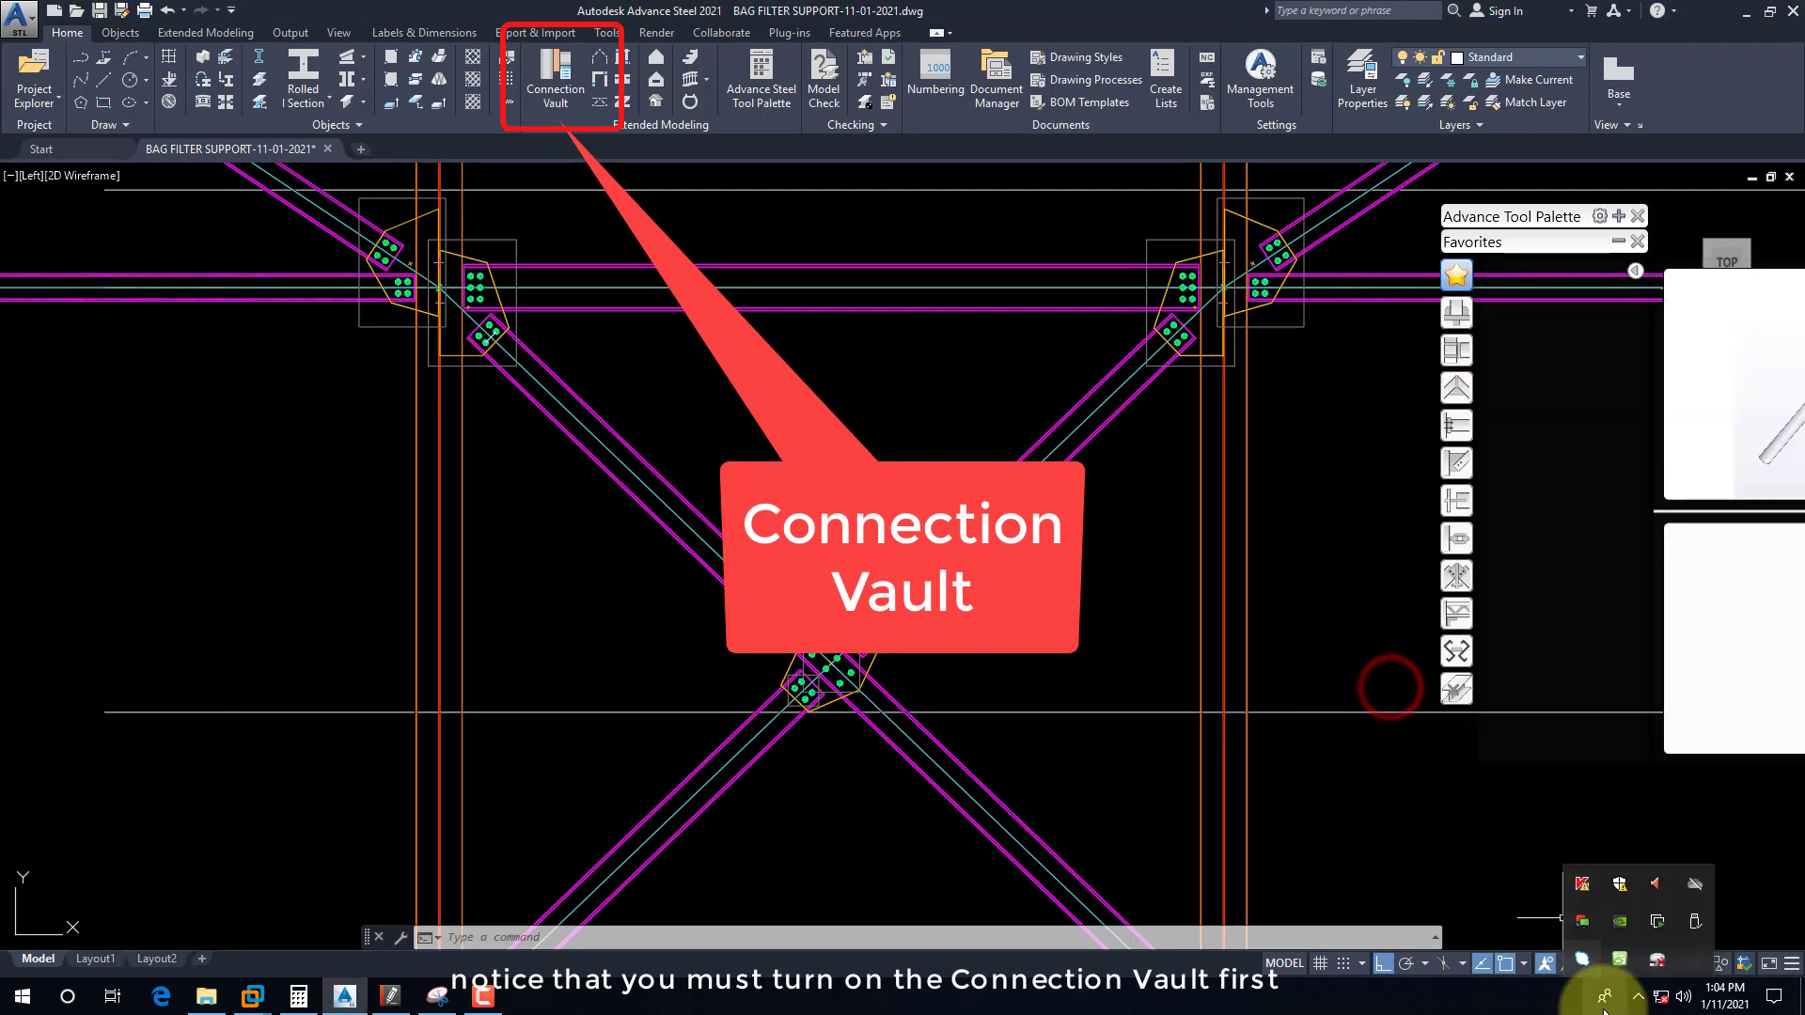
click(1571, 853)
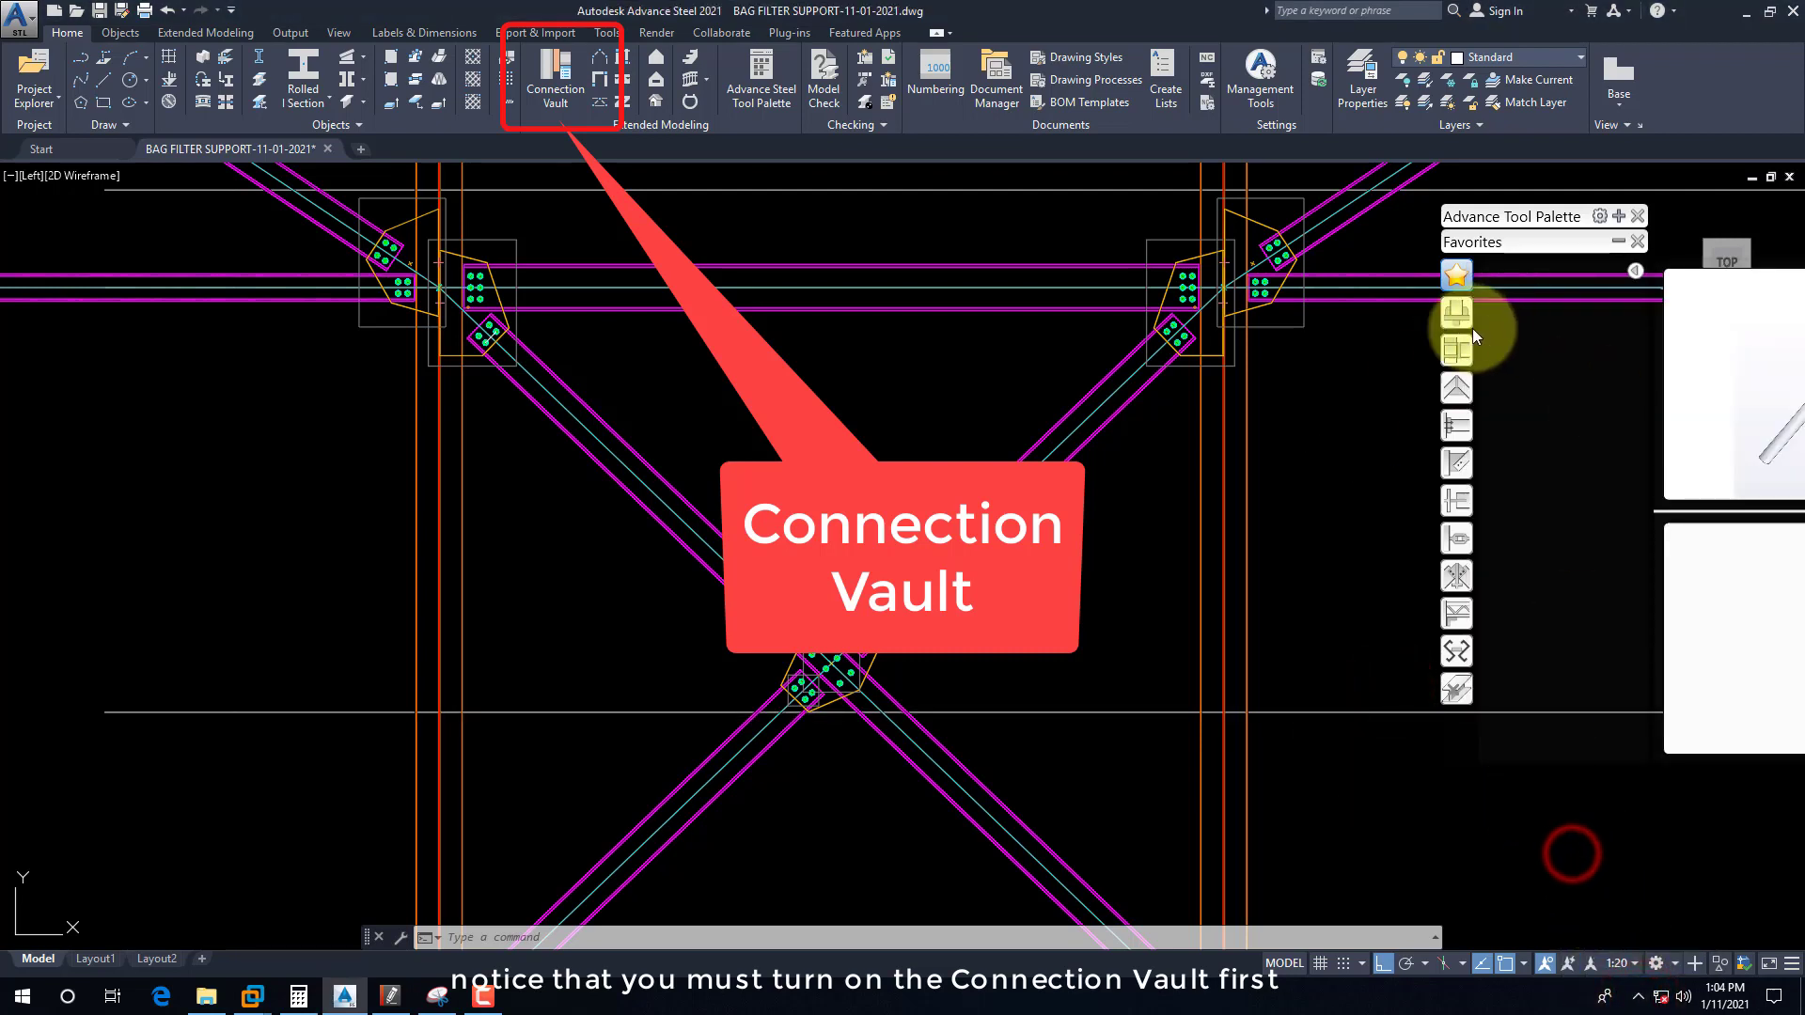
Step: Move the Advance Tool Palette and the expanded Connection Vault further into the drawing area to expose more of the connection preview
drag(1515, 217, 1426, 251)
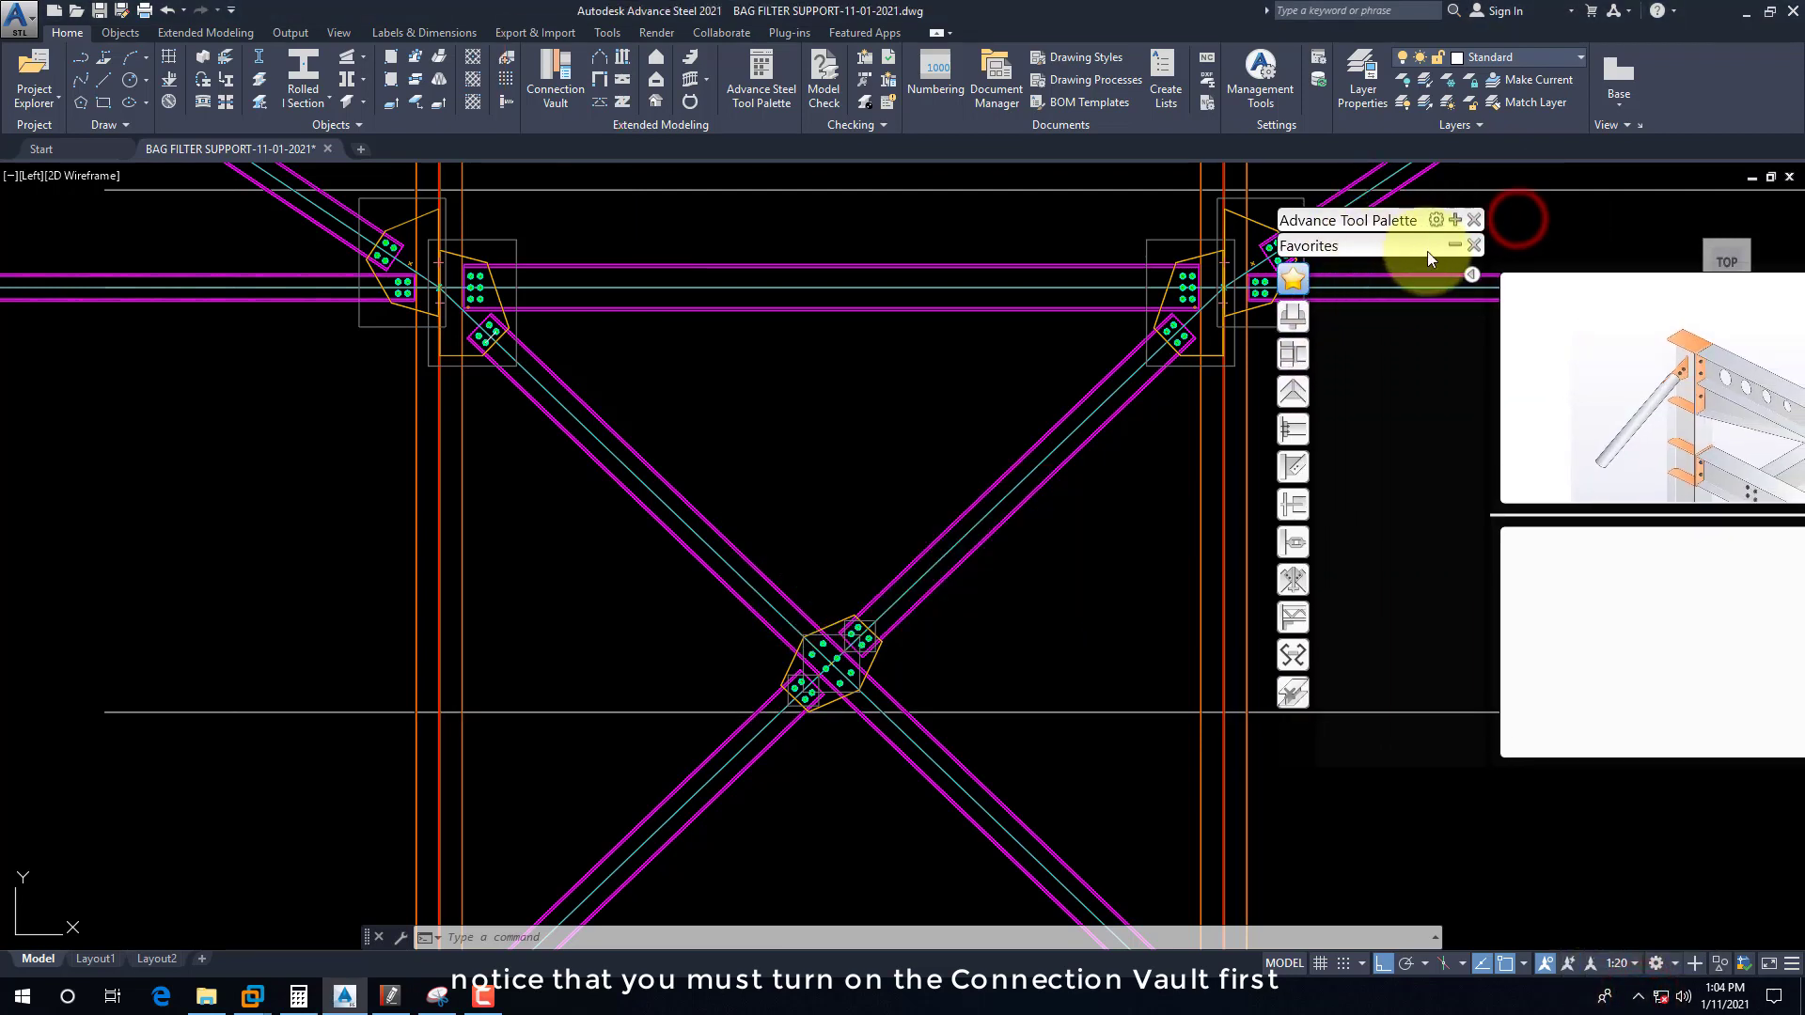
click(1450, 246)
click(1453, 245)
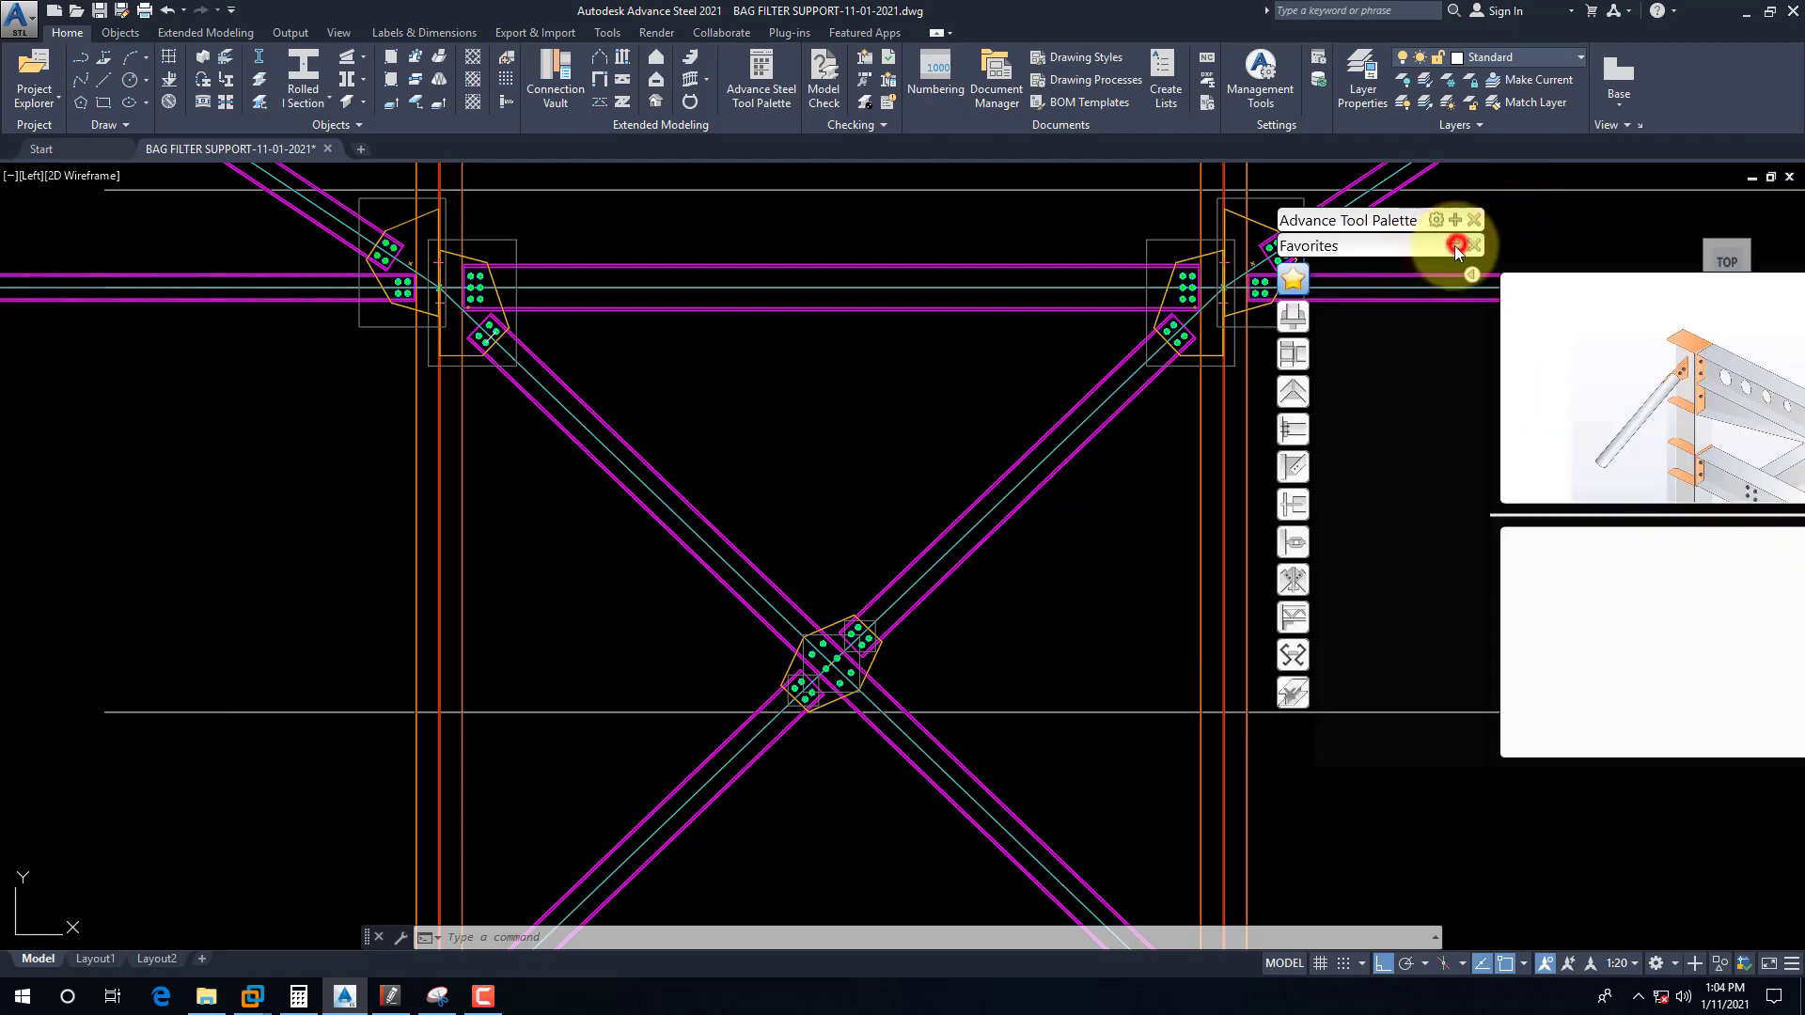
click(1292, 318)
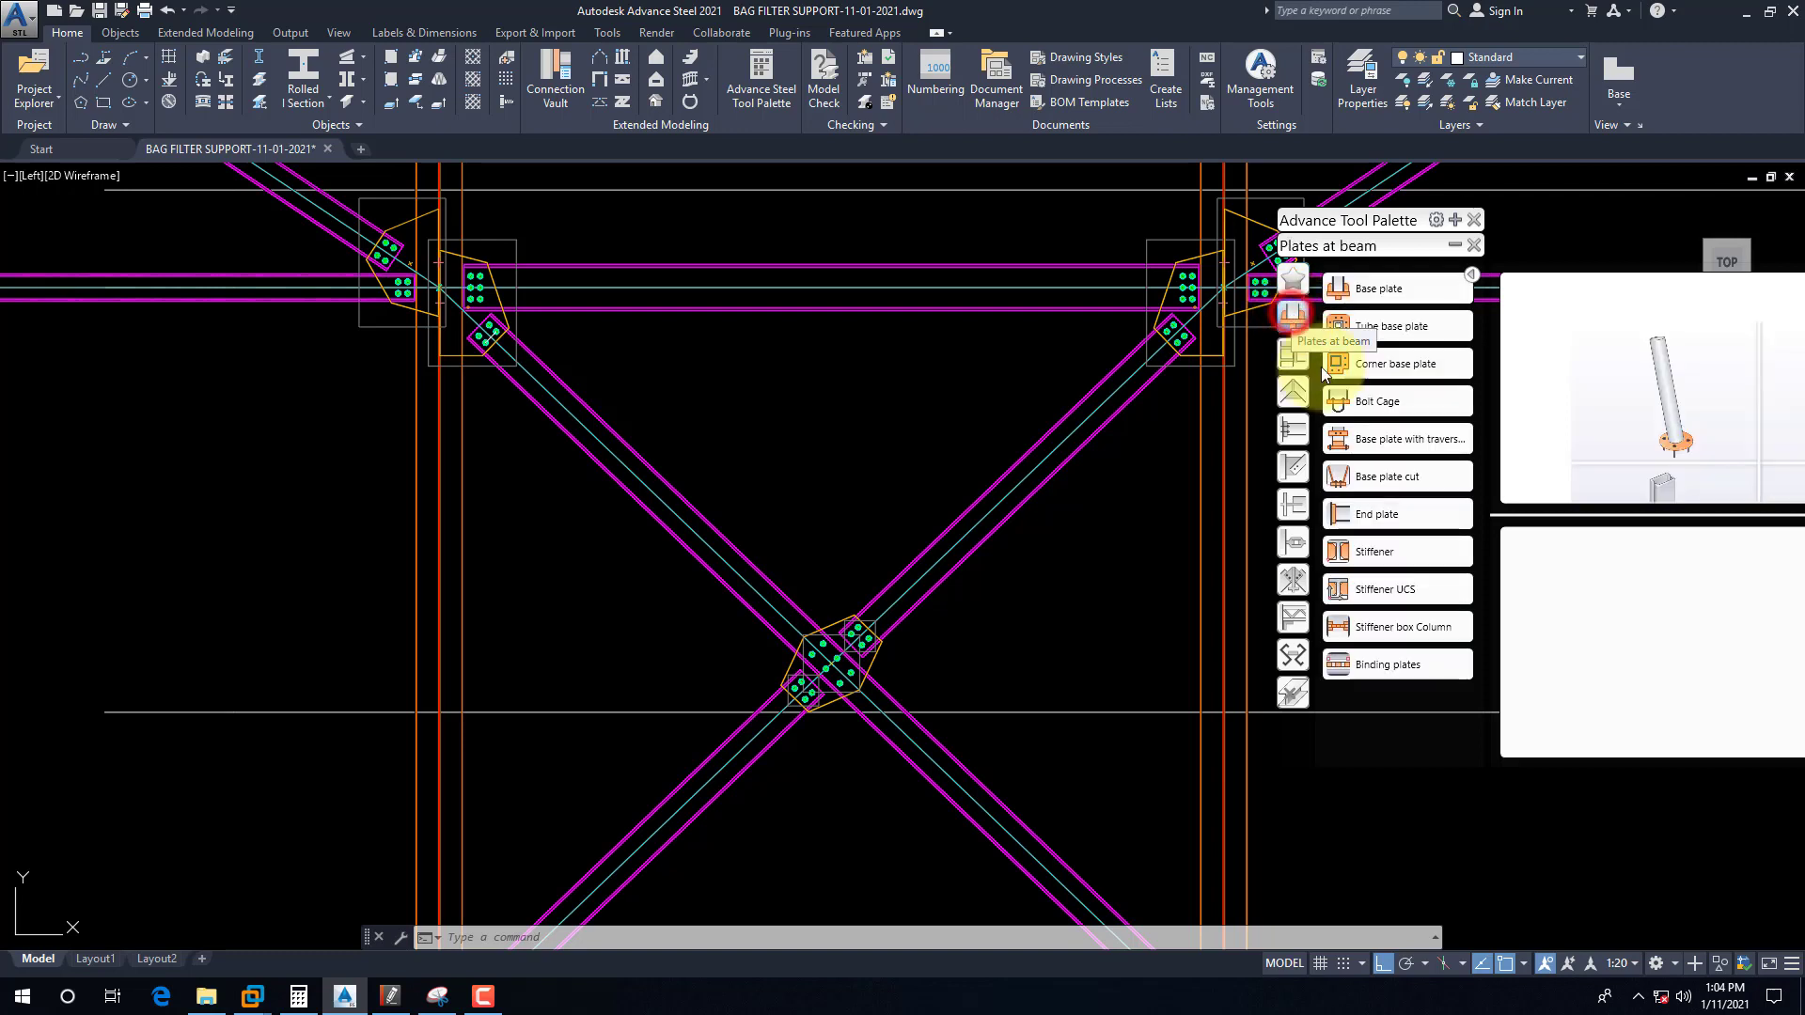
click(1396, 662)
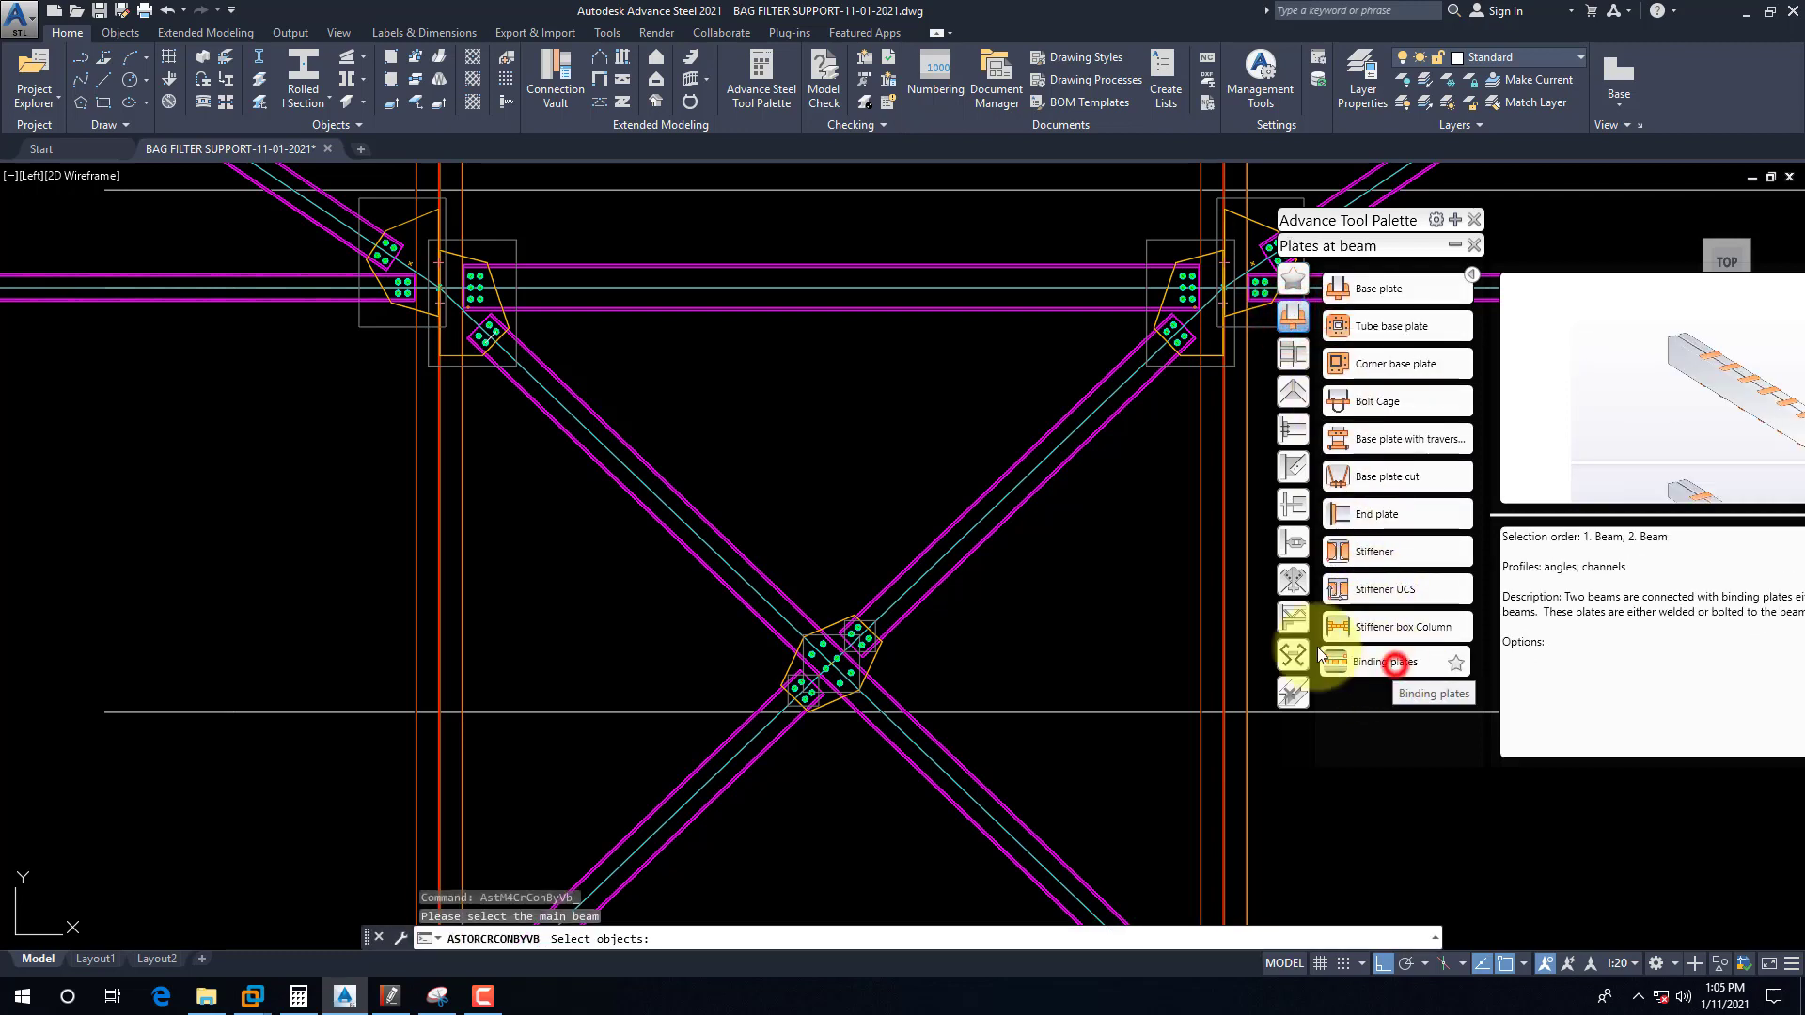
scroll(717, 601, down, 4)
scroll(732, 630, up, 2)
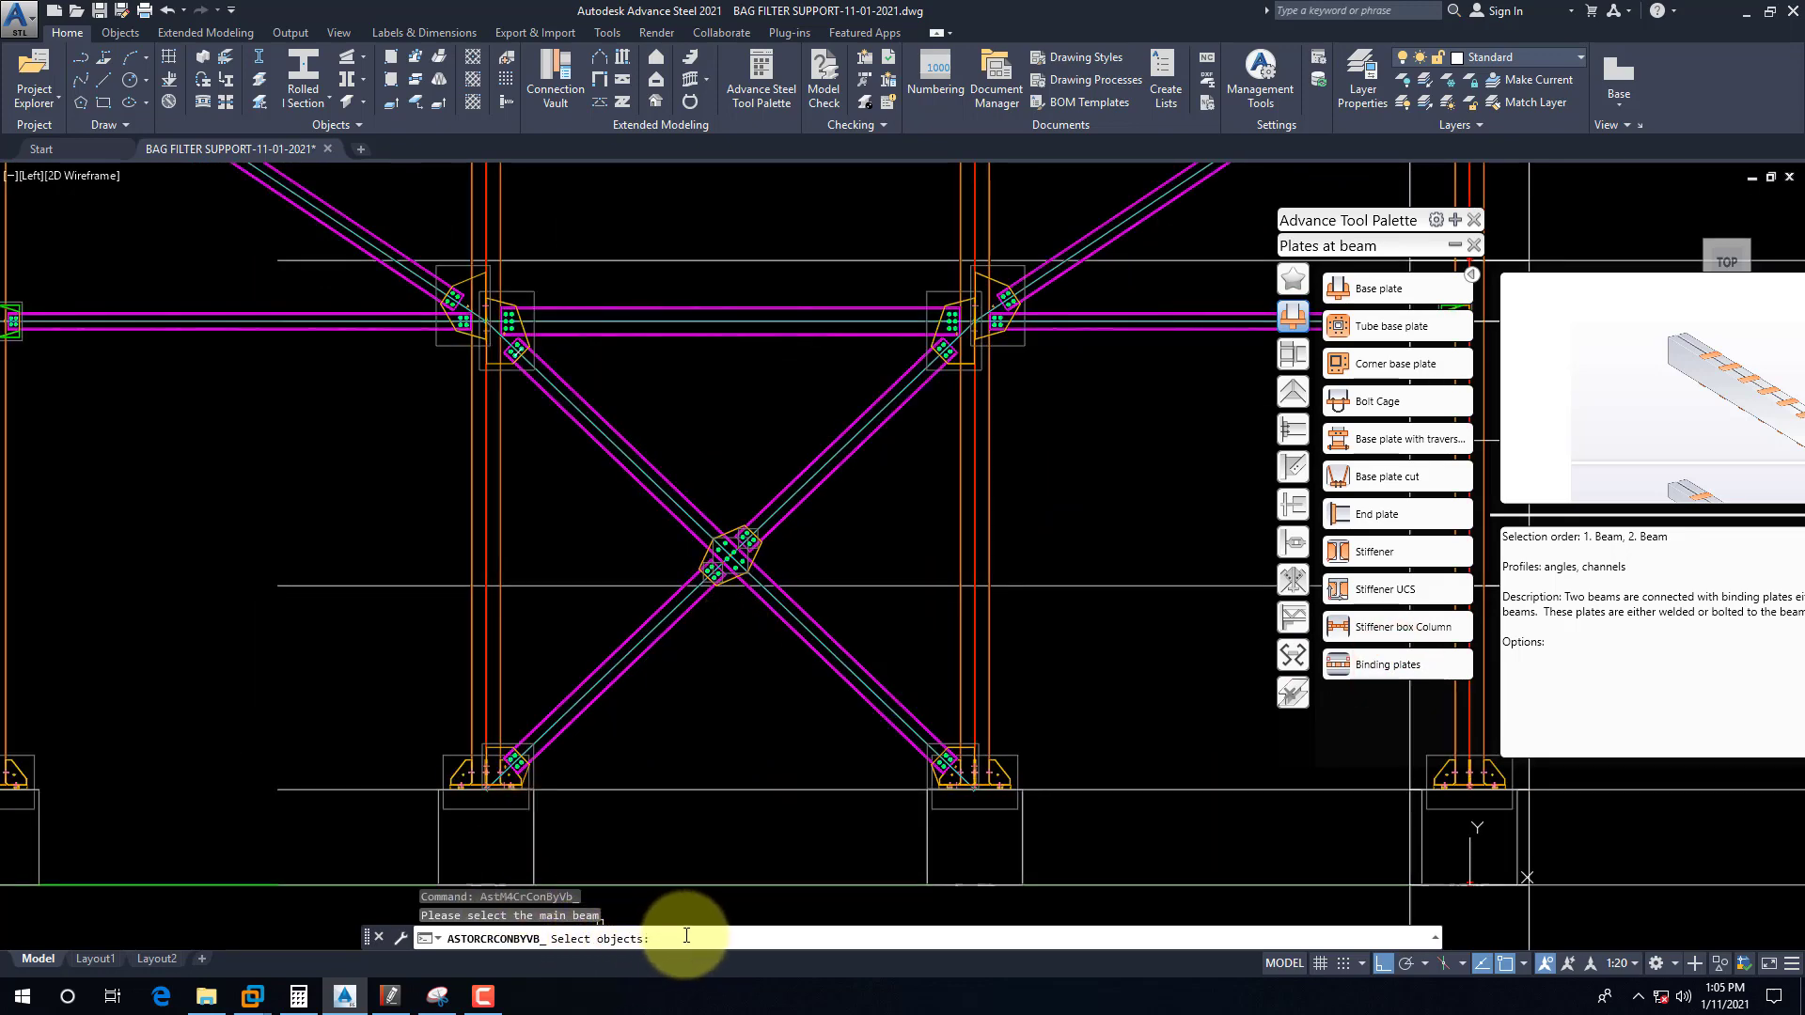
scroll(750, 617, up, 4)
scroll(504, 604, down, 4)
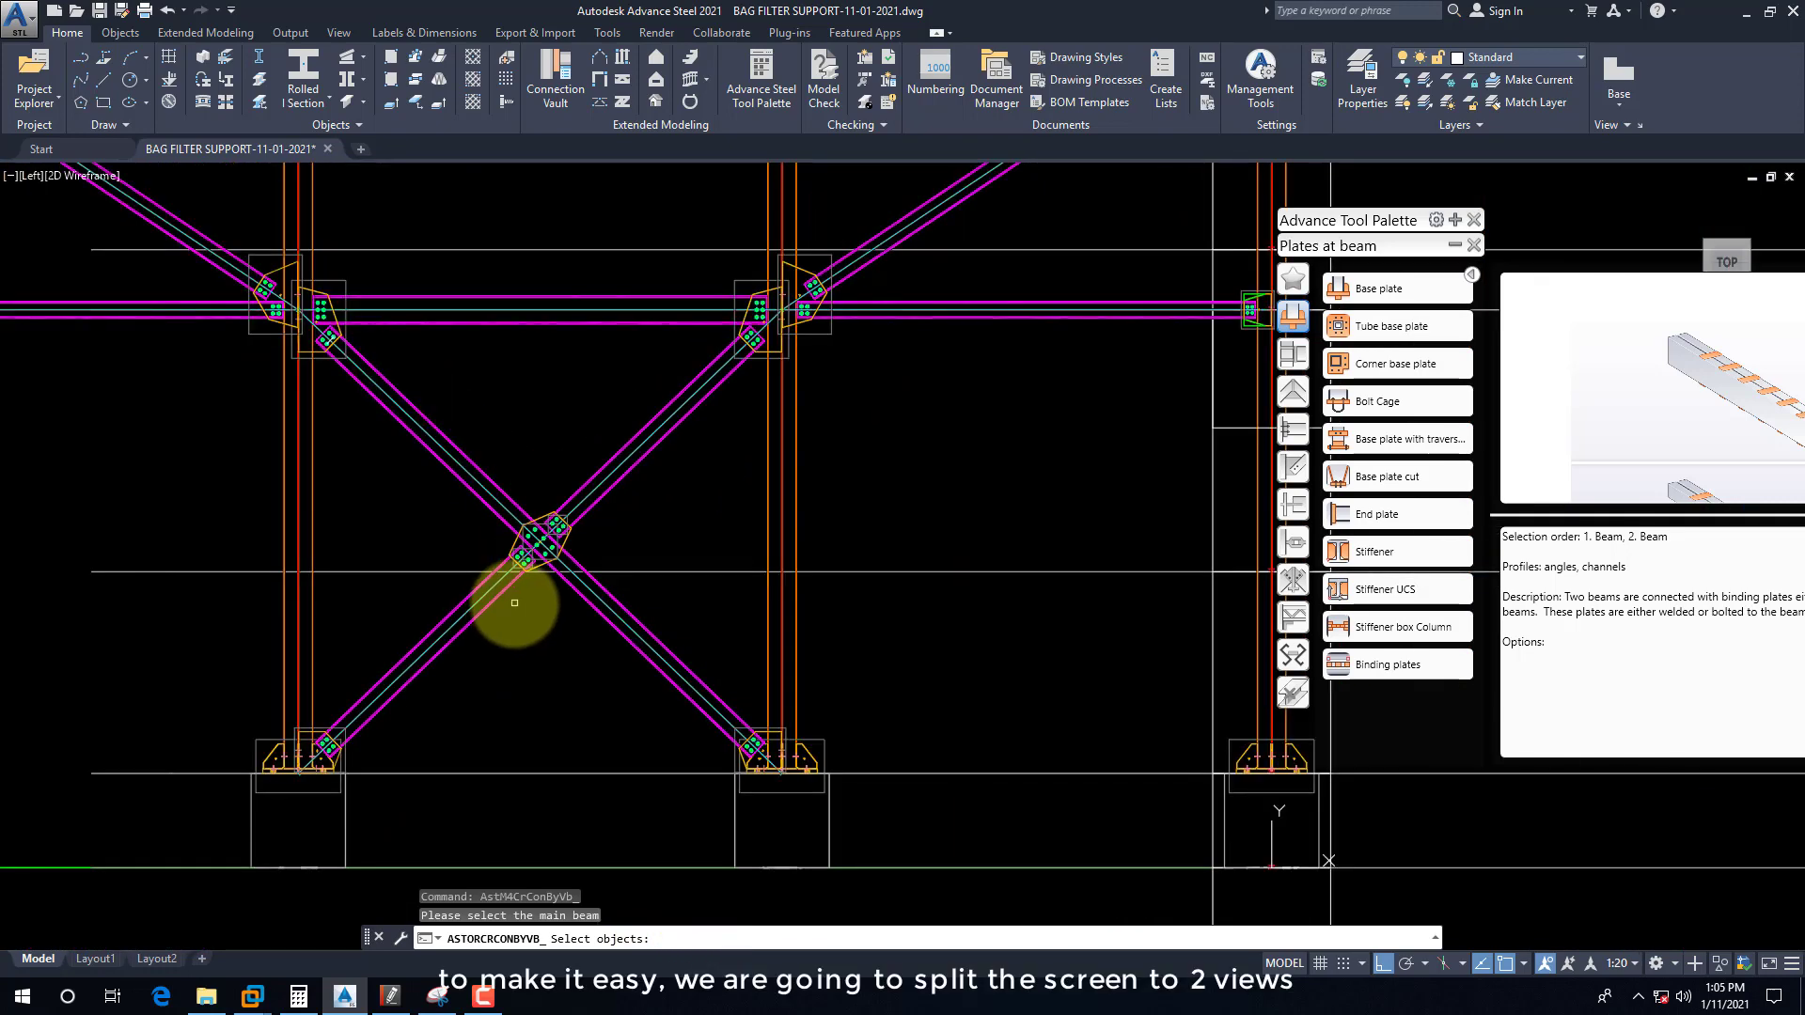
scroll(404, 616, down, 2)
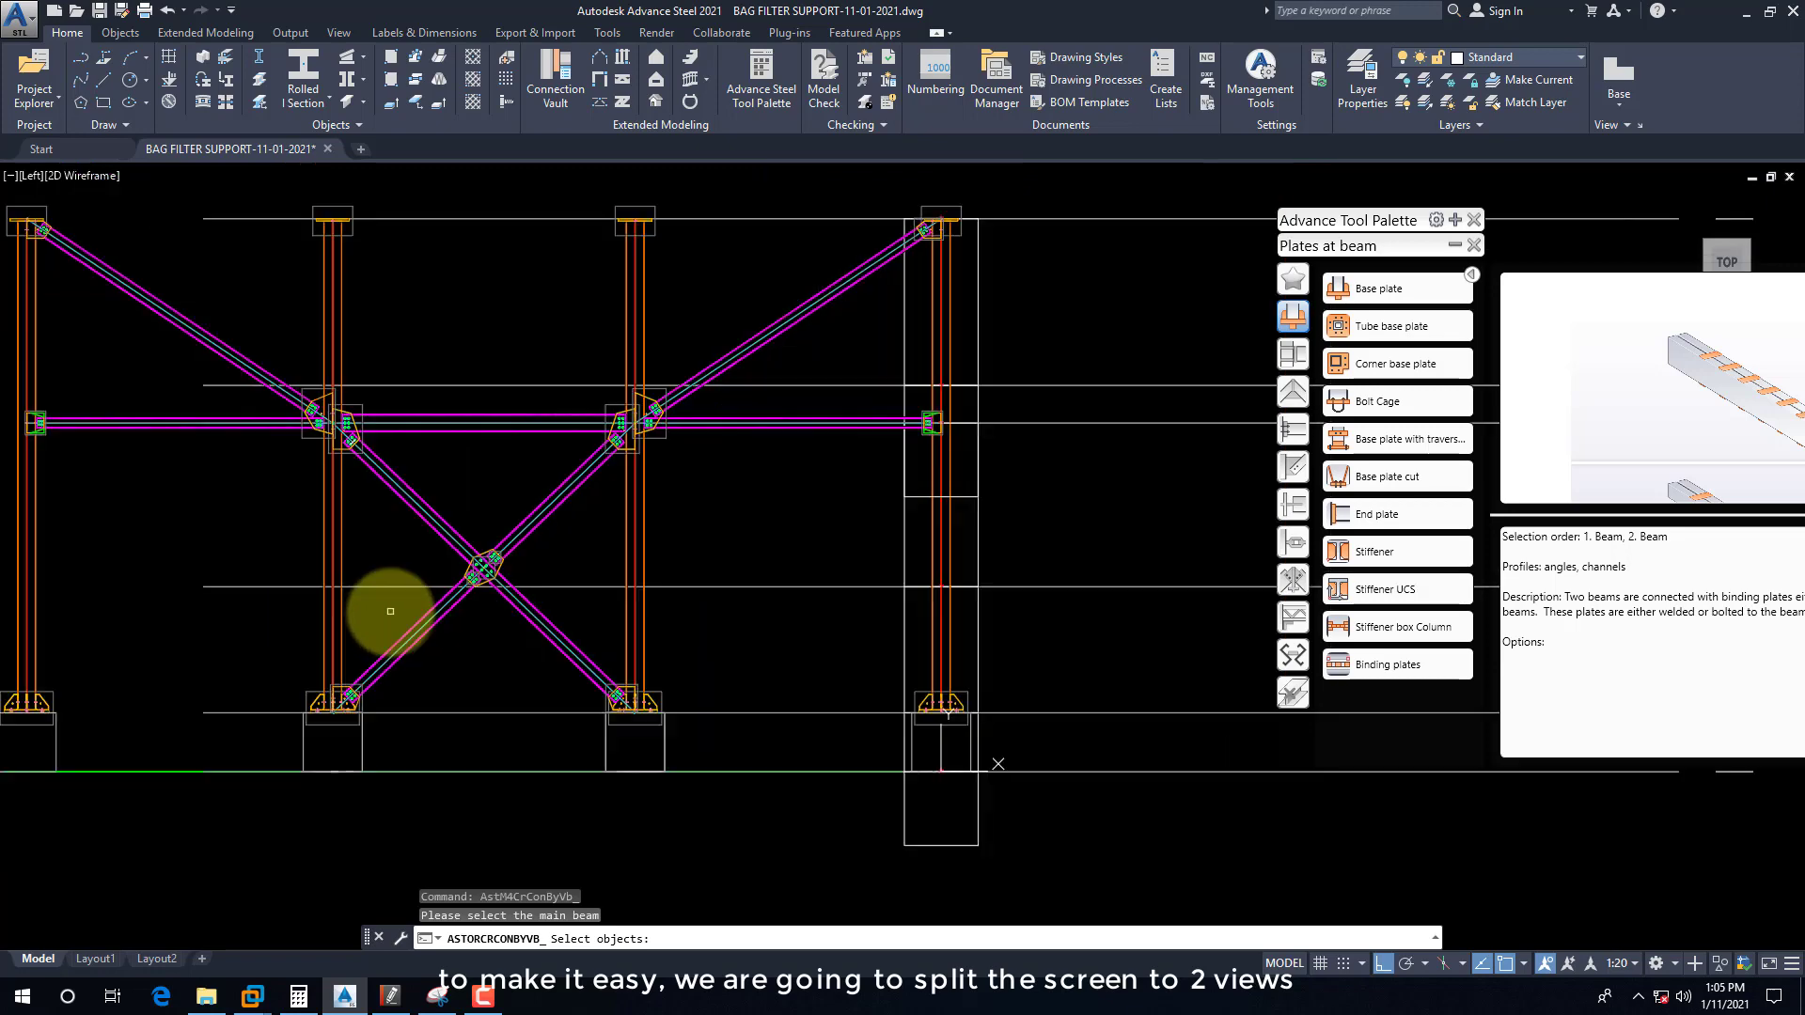
scroll(454, 536, up, 5)
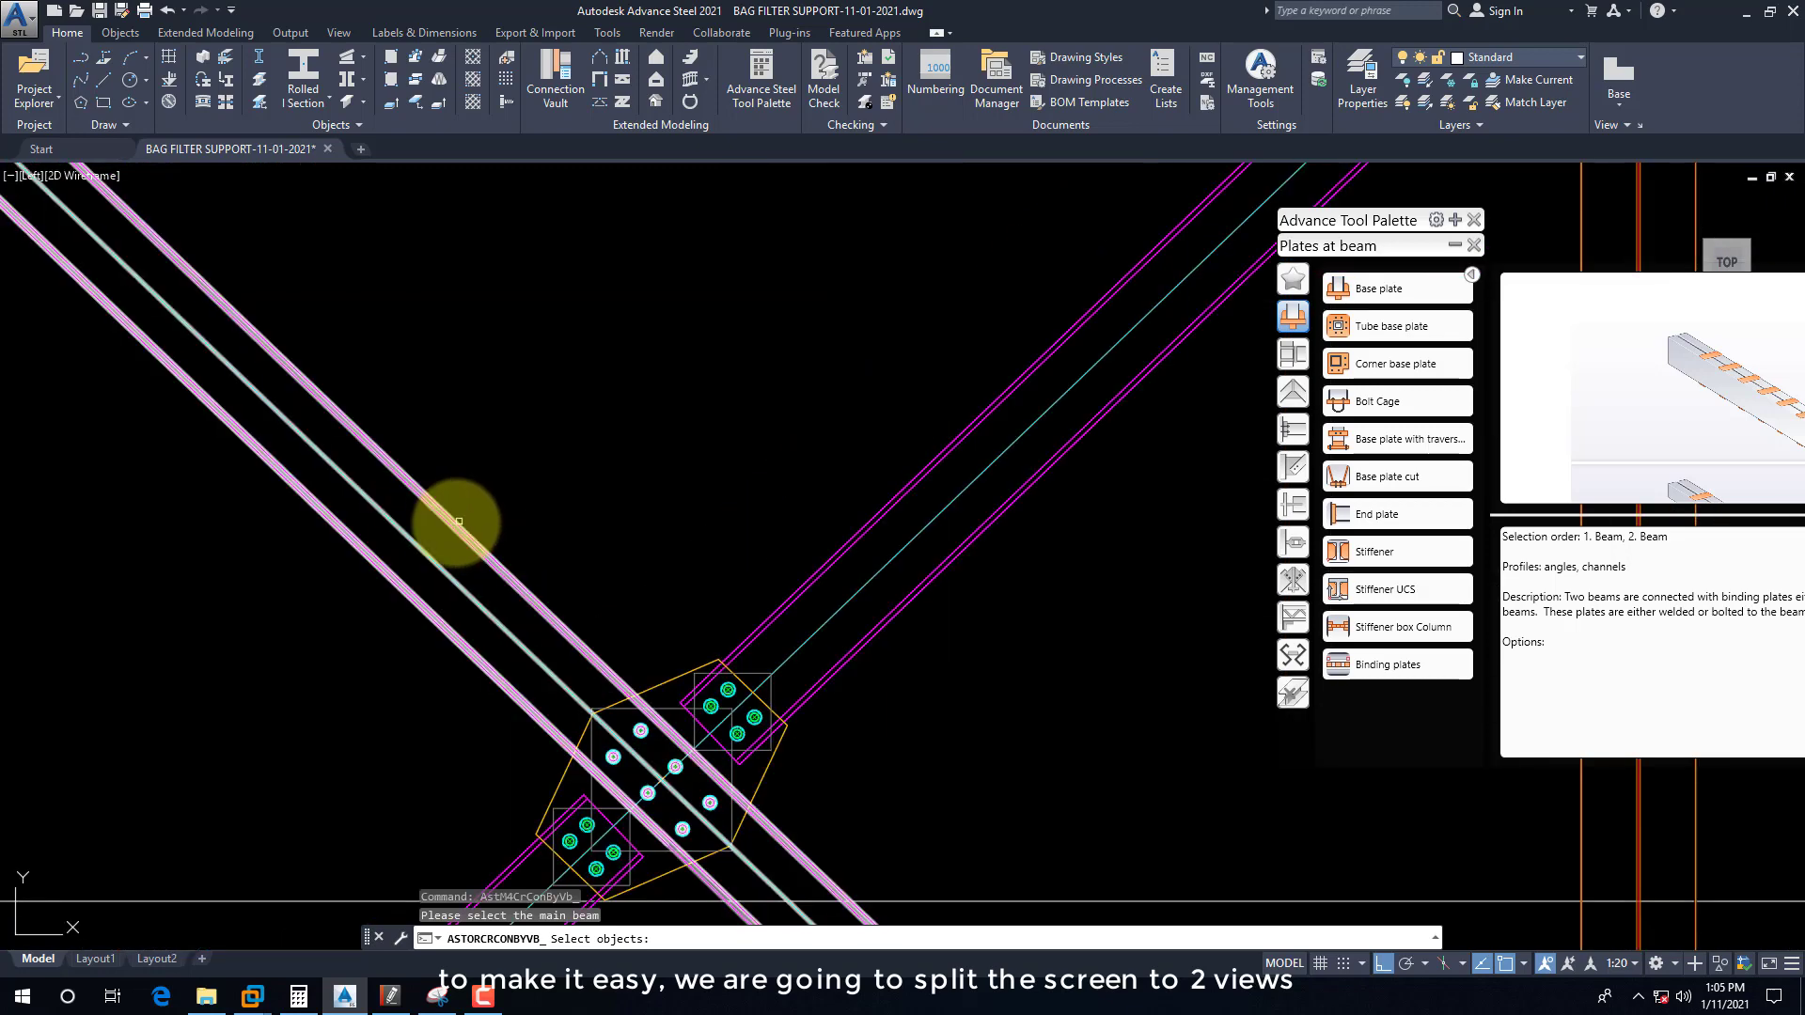
scroll(564, 545, down, 3)
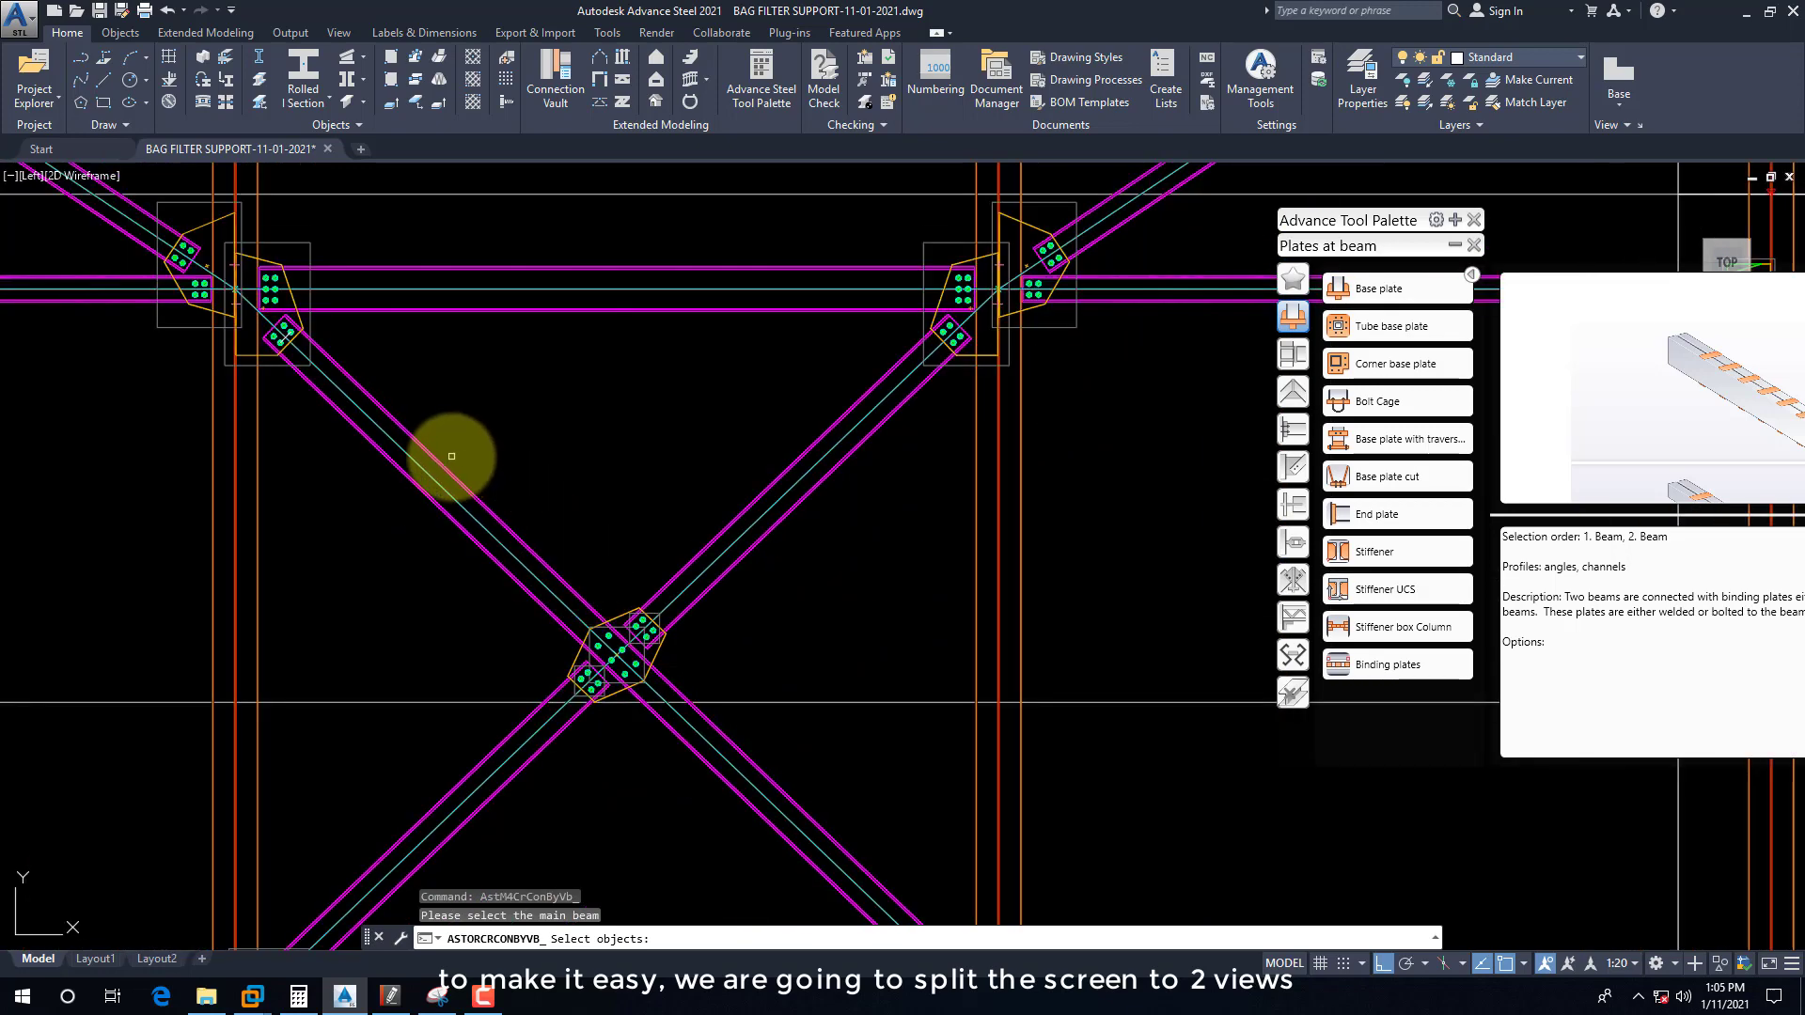
click(443, 463)
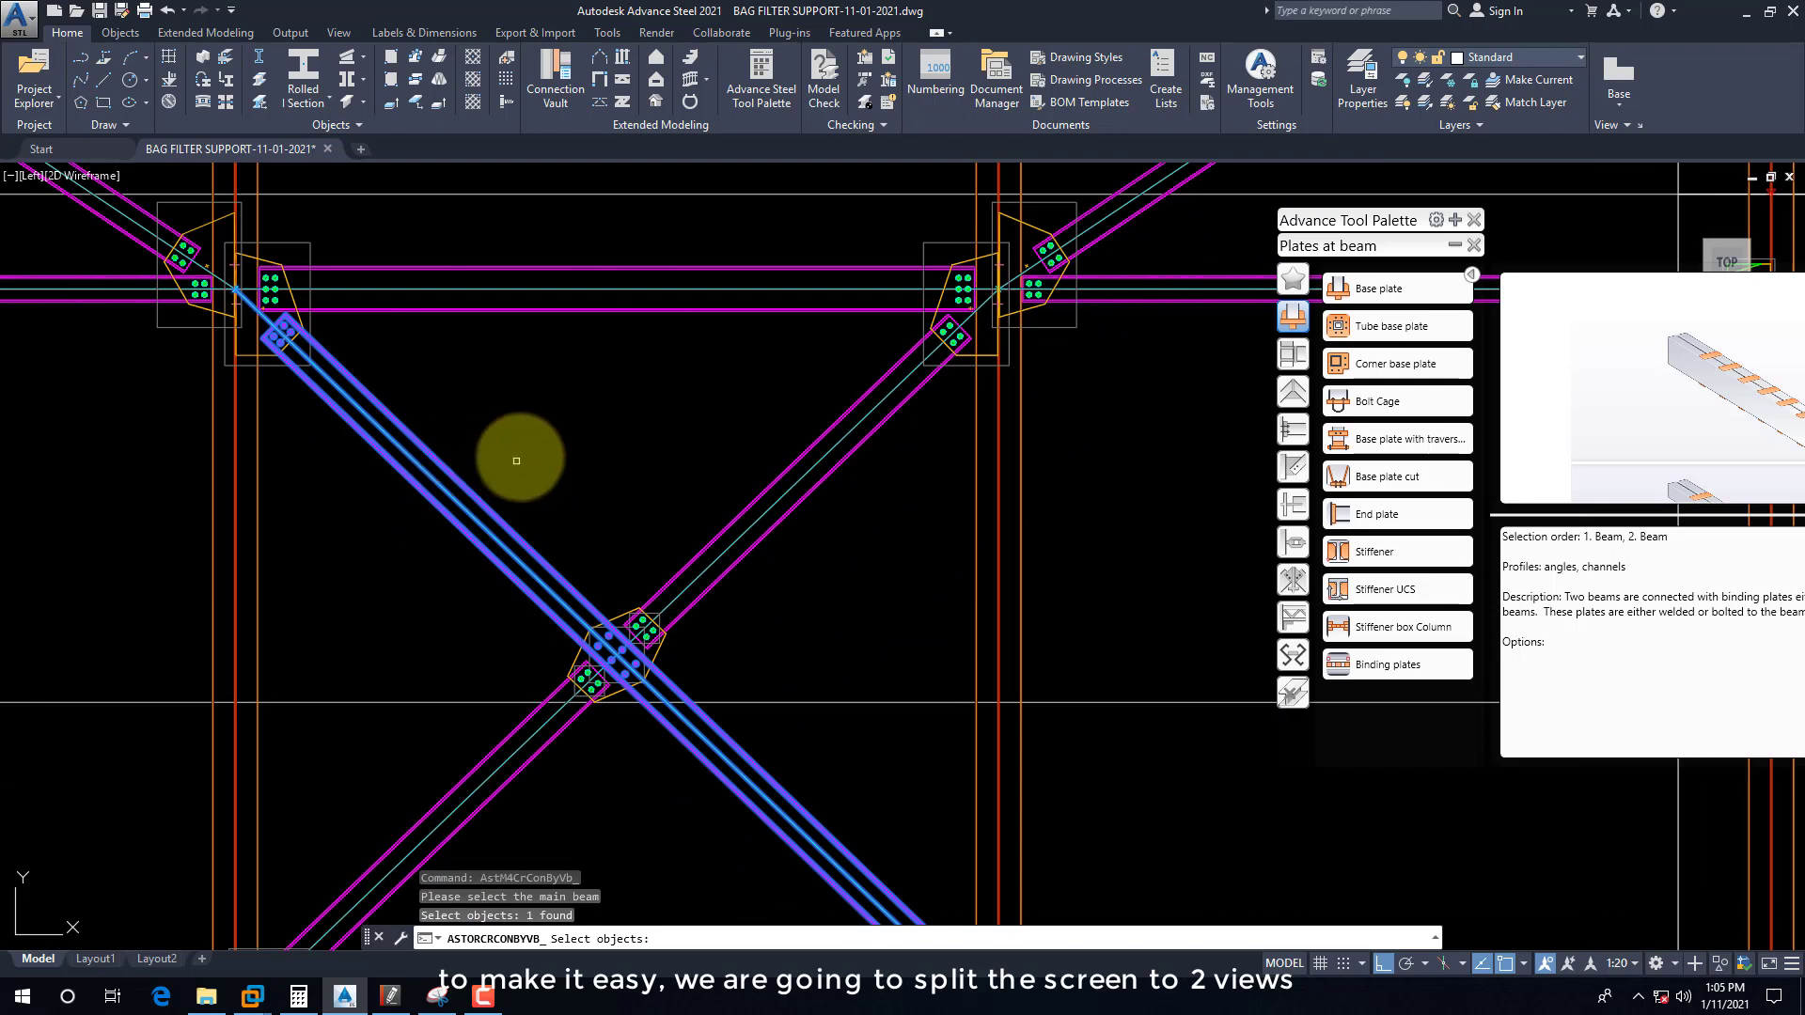
key(Escape)
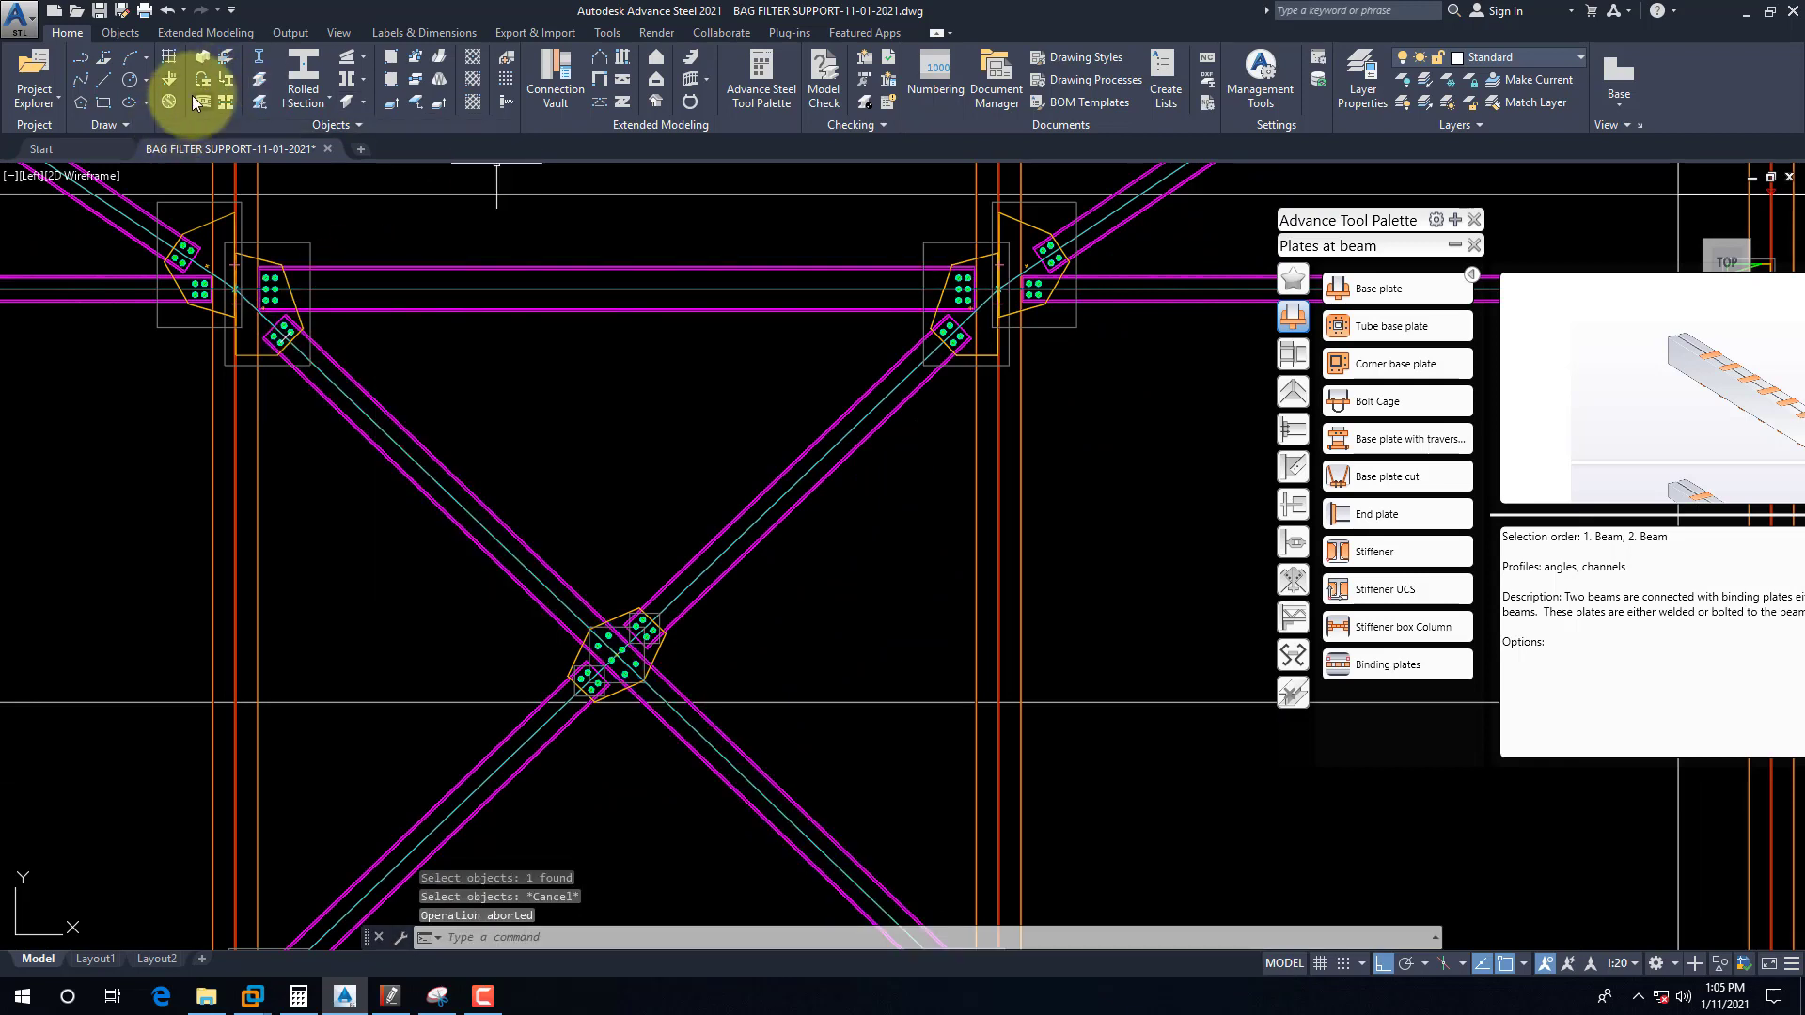
Step: Collapse the Connection Vault and split the drawing area into two vertical viewports
click(1454, 248)
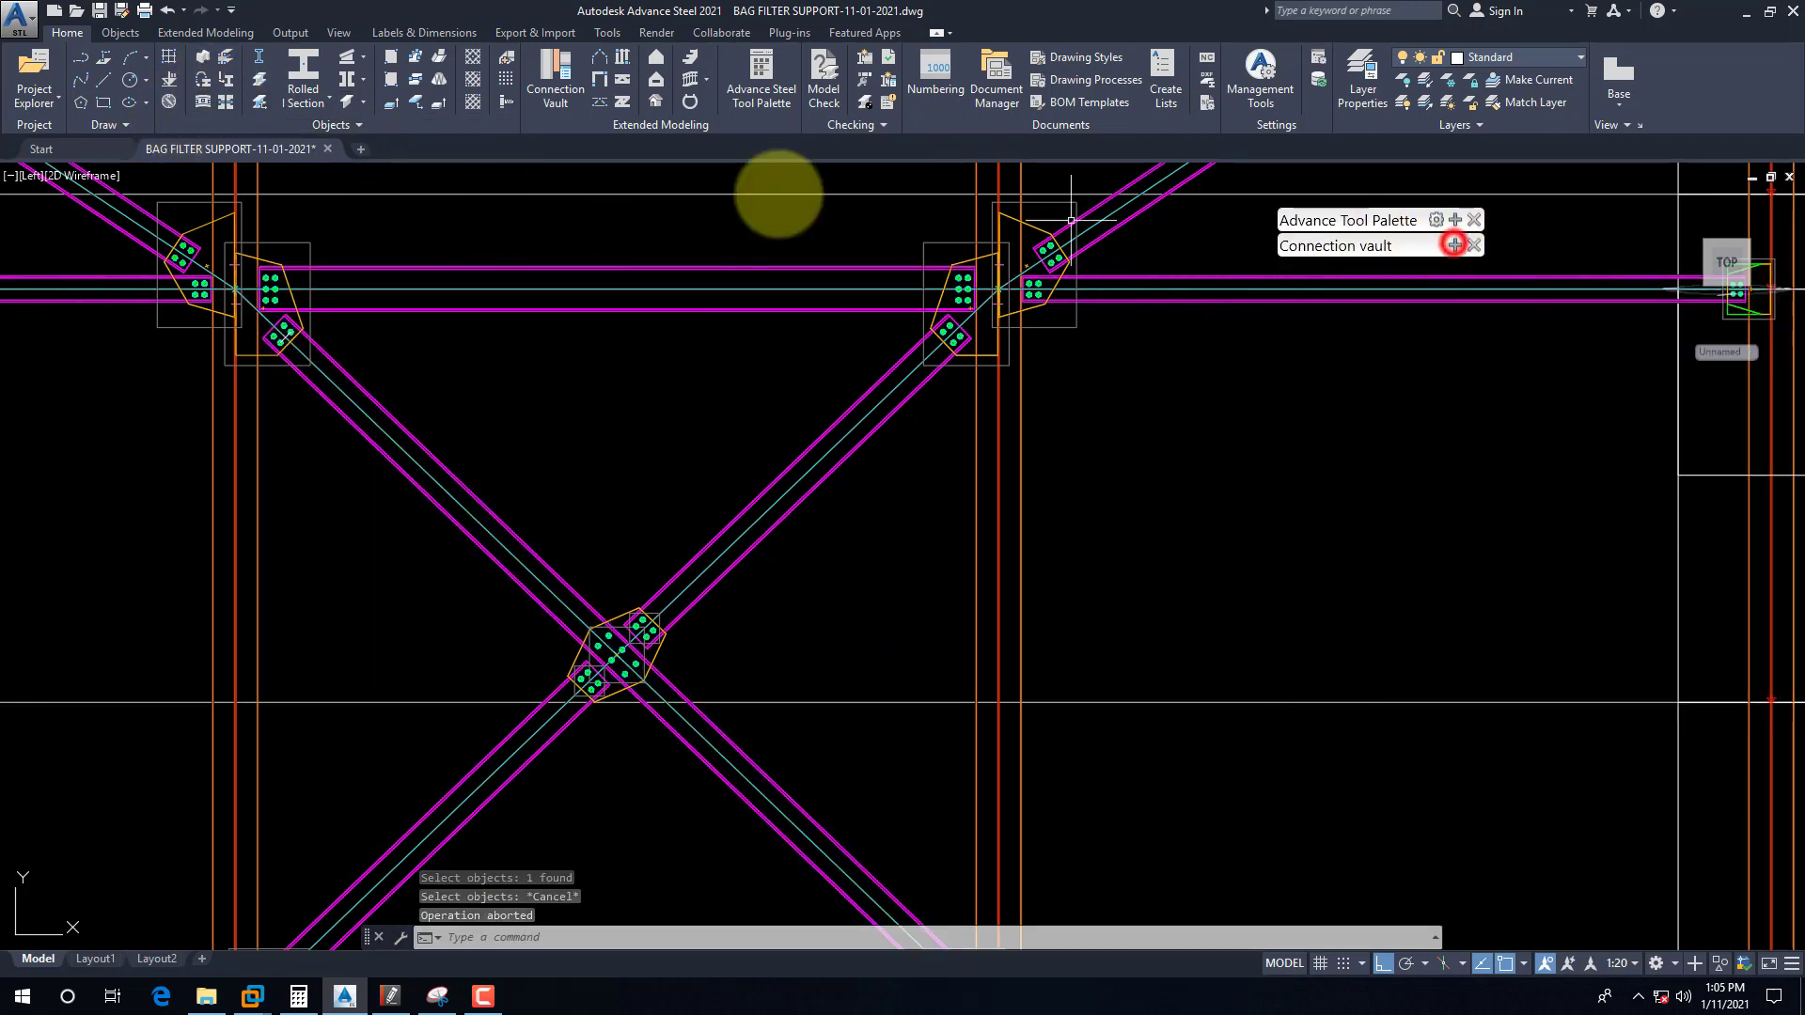
click(338, 33)
click(266, 94)
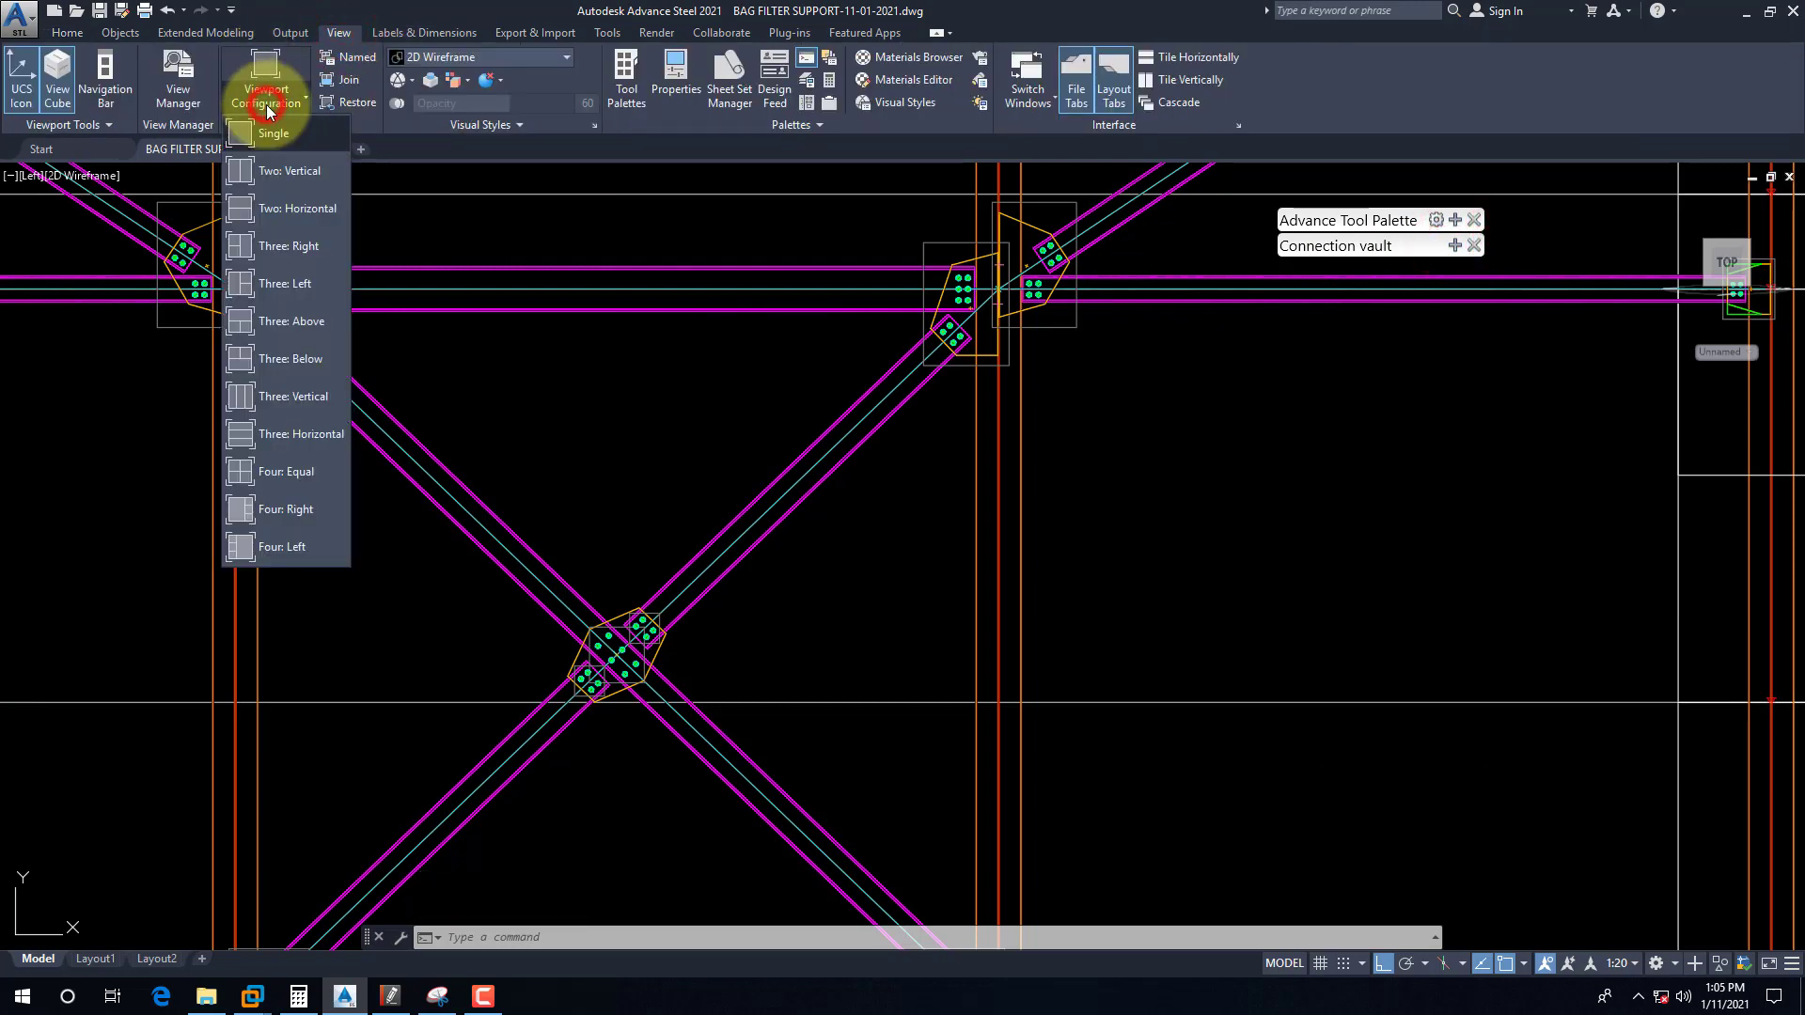
click(273, 178)
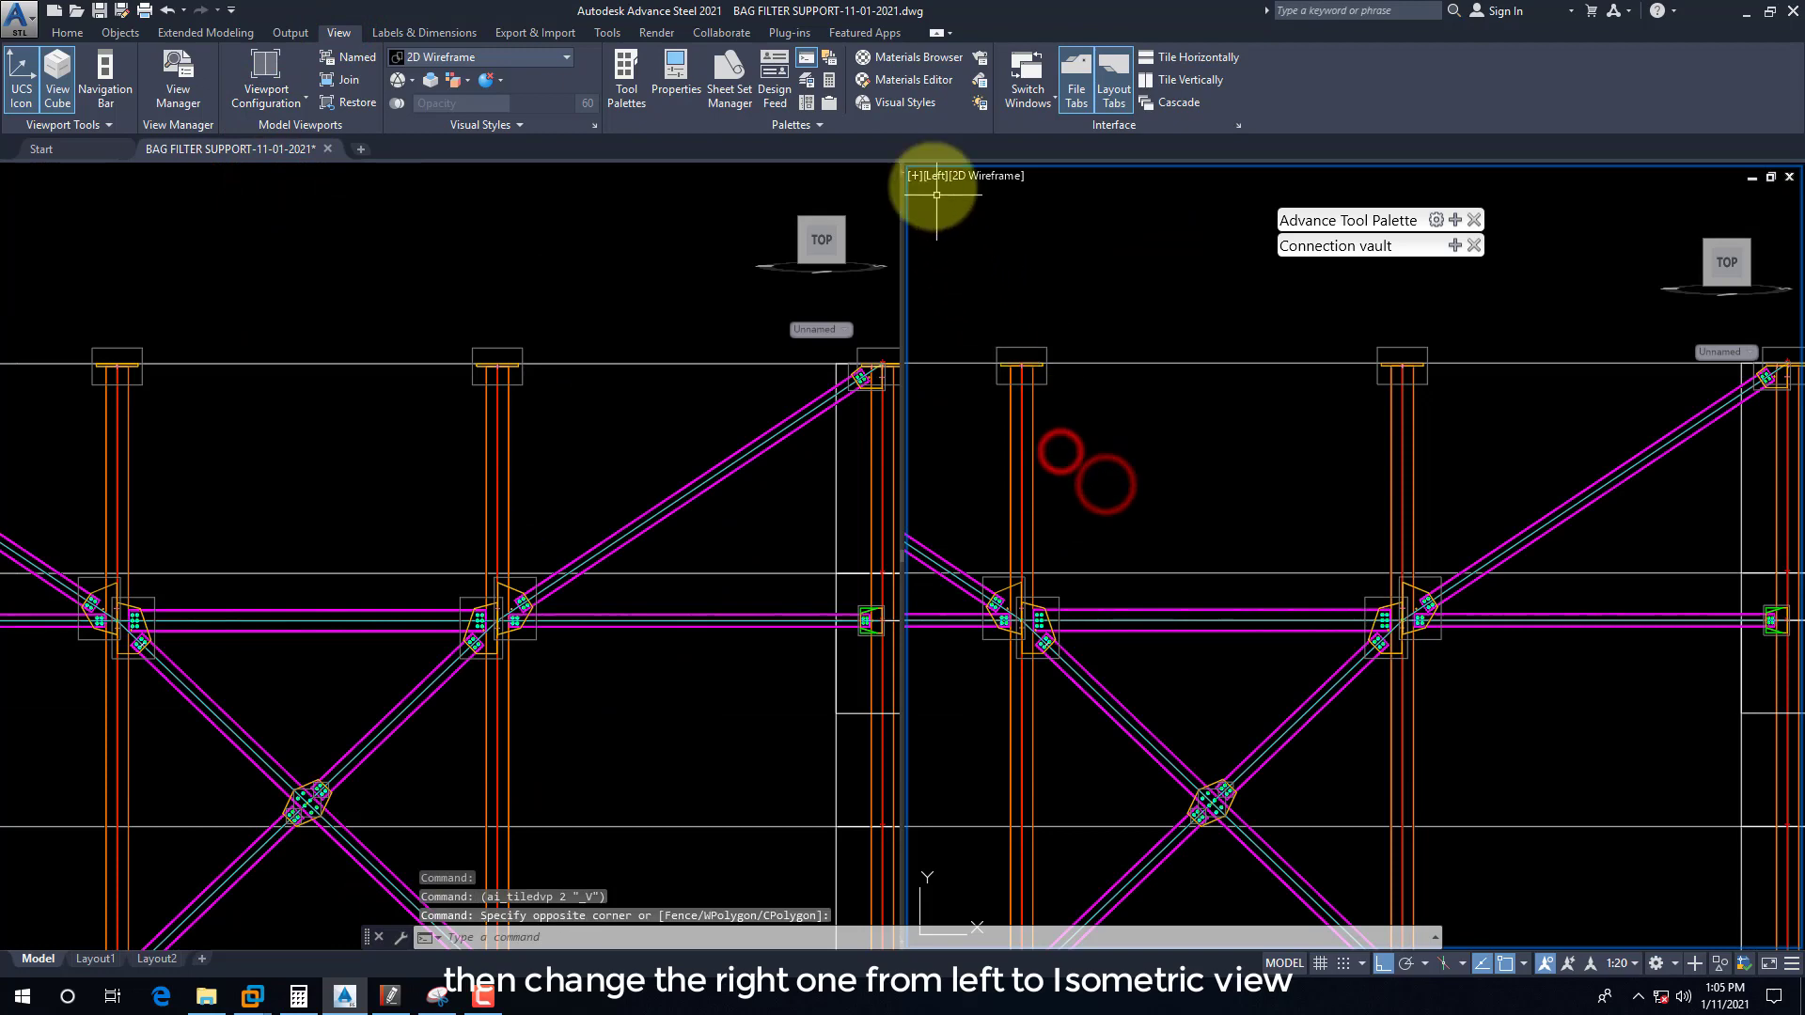
Step: Set the active viewport to the SW Isometric view with the Conceptual visual style, showing the diagonal braces in both viewports
click(934, 178)
click(978, 348)
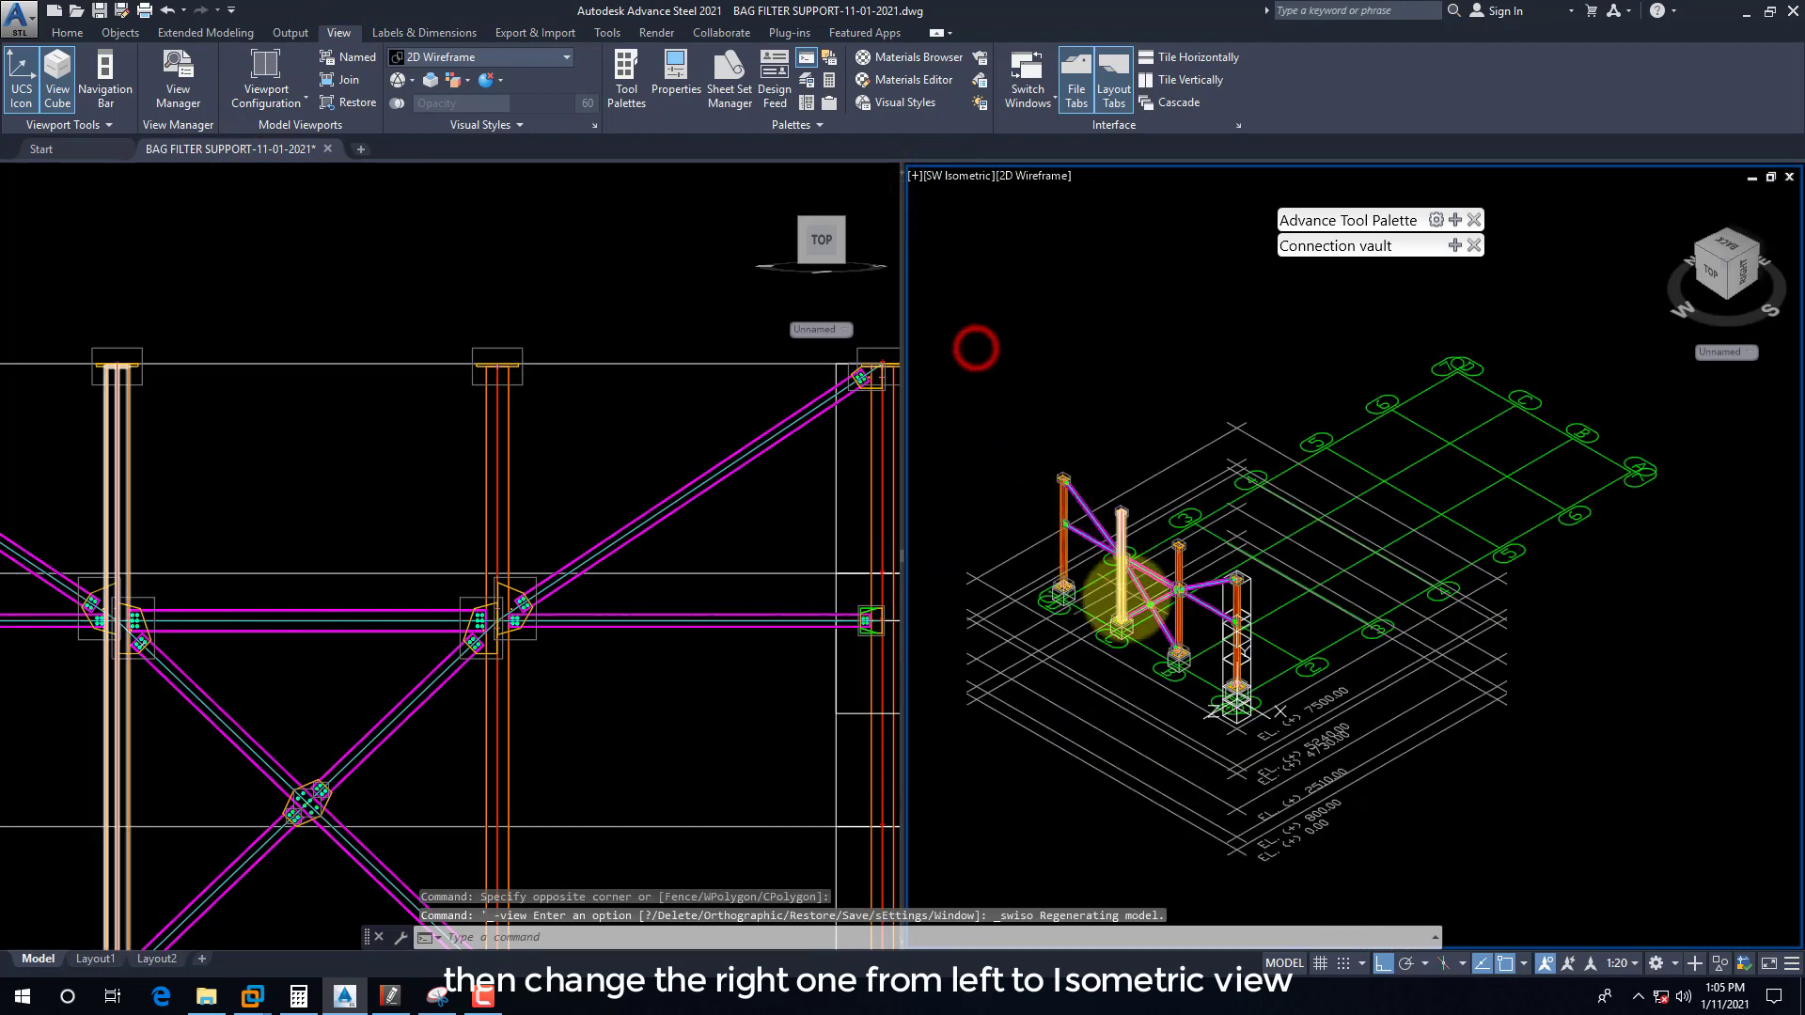
click(1026, 177)
click(1068, 242)
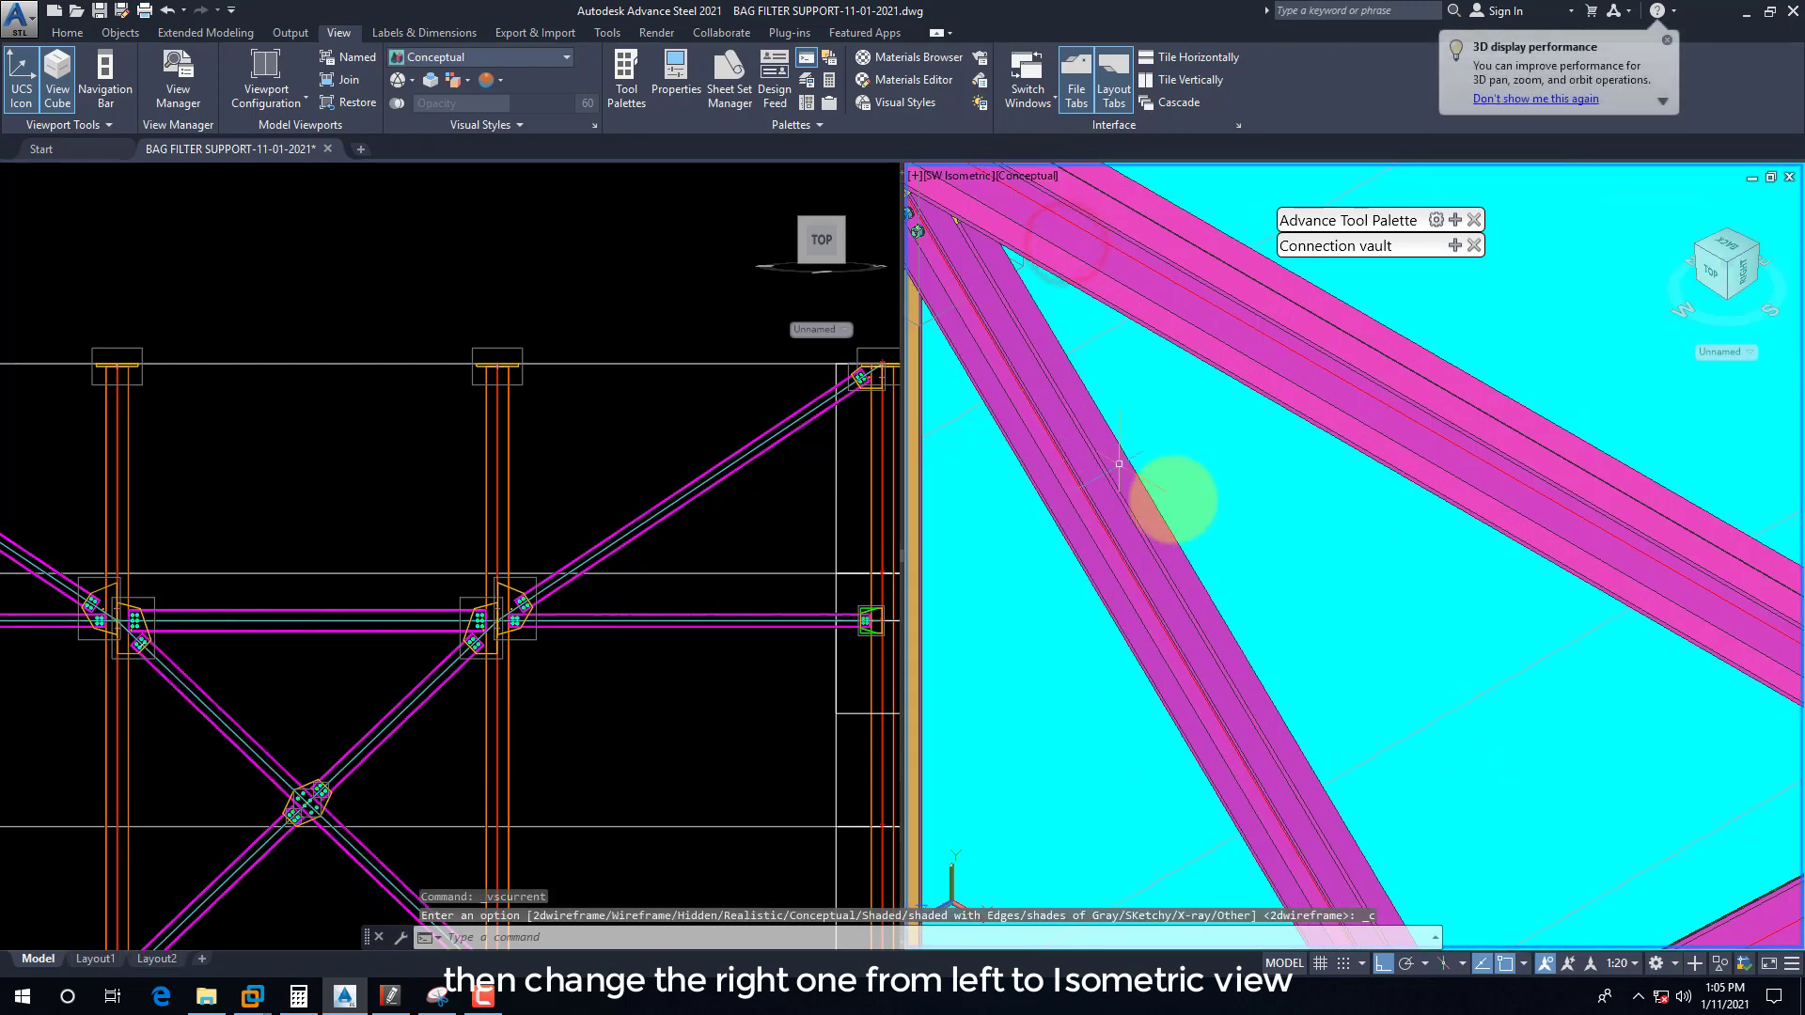
scroll(1119, 463, down, 5)
click(486, 747)
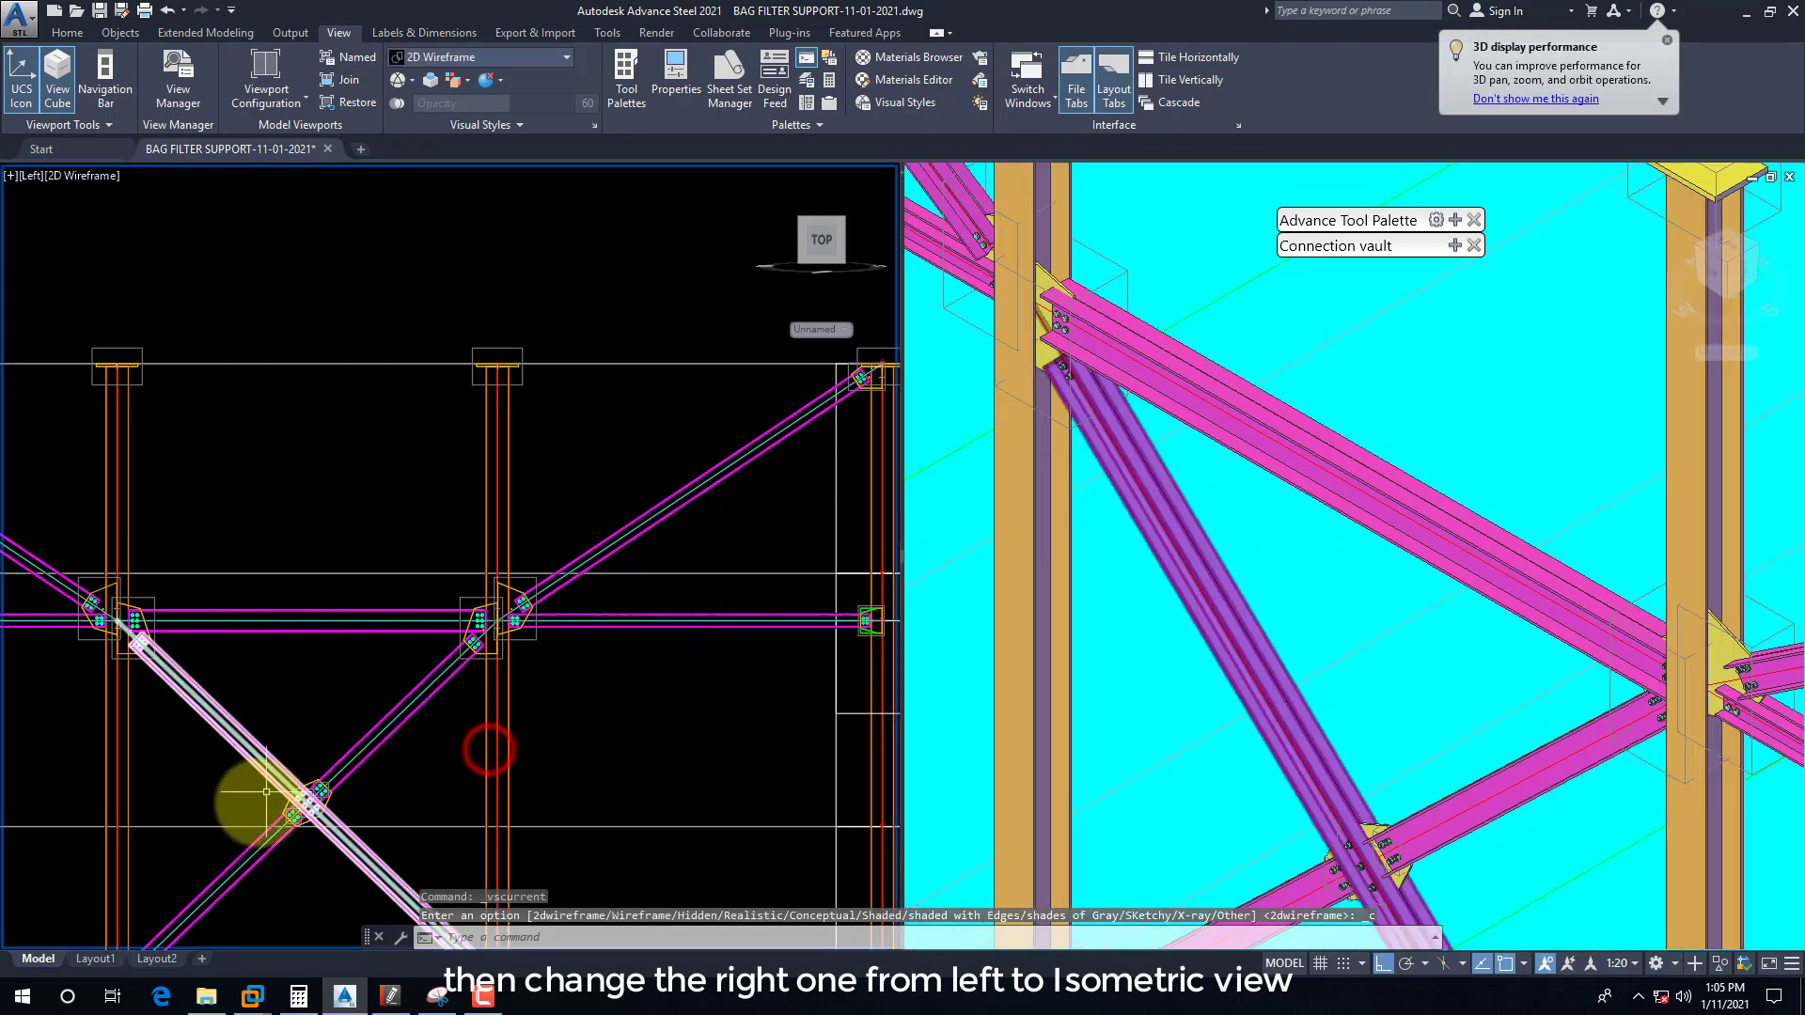
scroll(266, 792, up, 5)
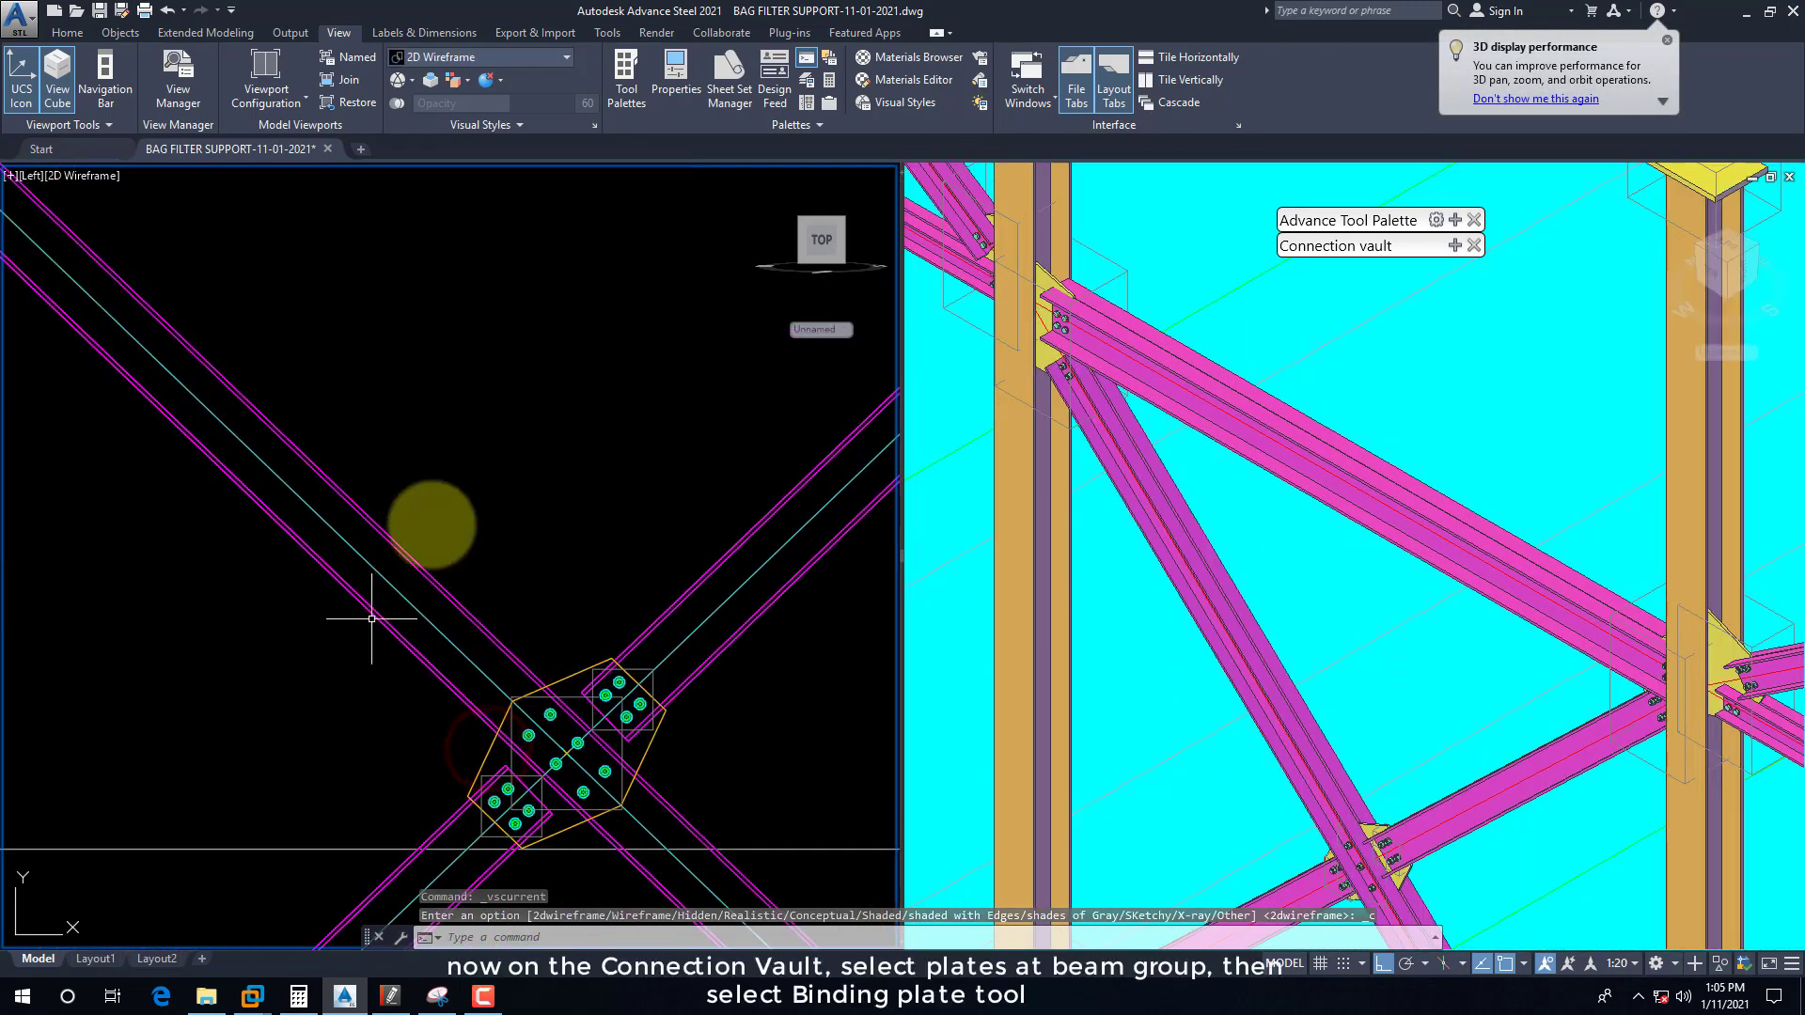
click(1109, 629)
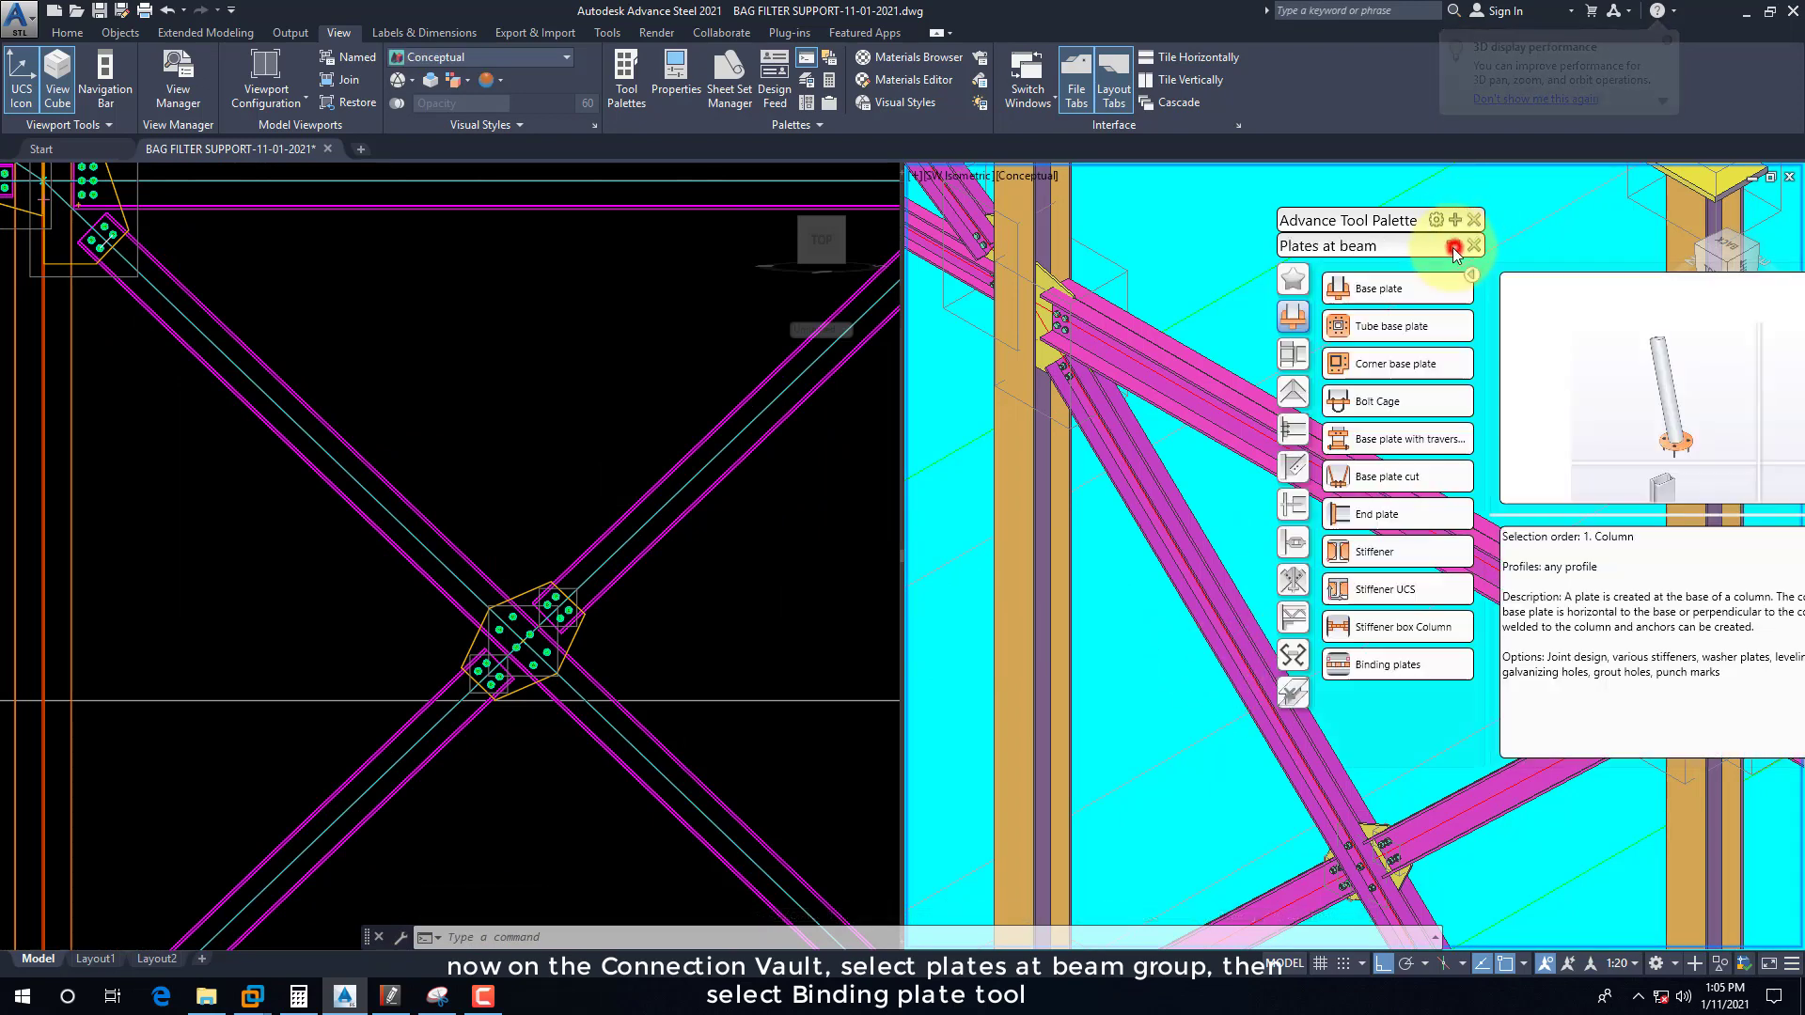
Step: Try to create binding plates from the Connection Vault, using the continuous diagonal brace as both main and secondary beam
click(1453, 248)
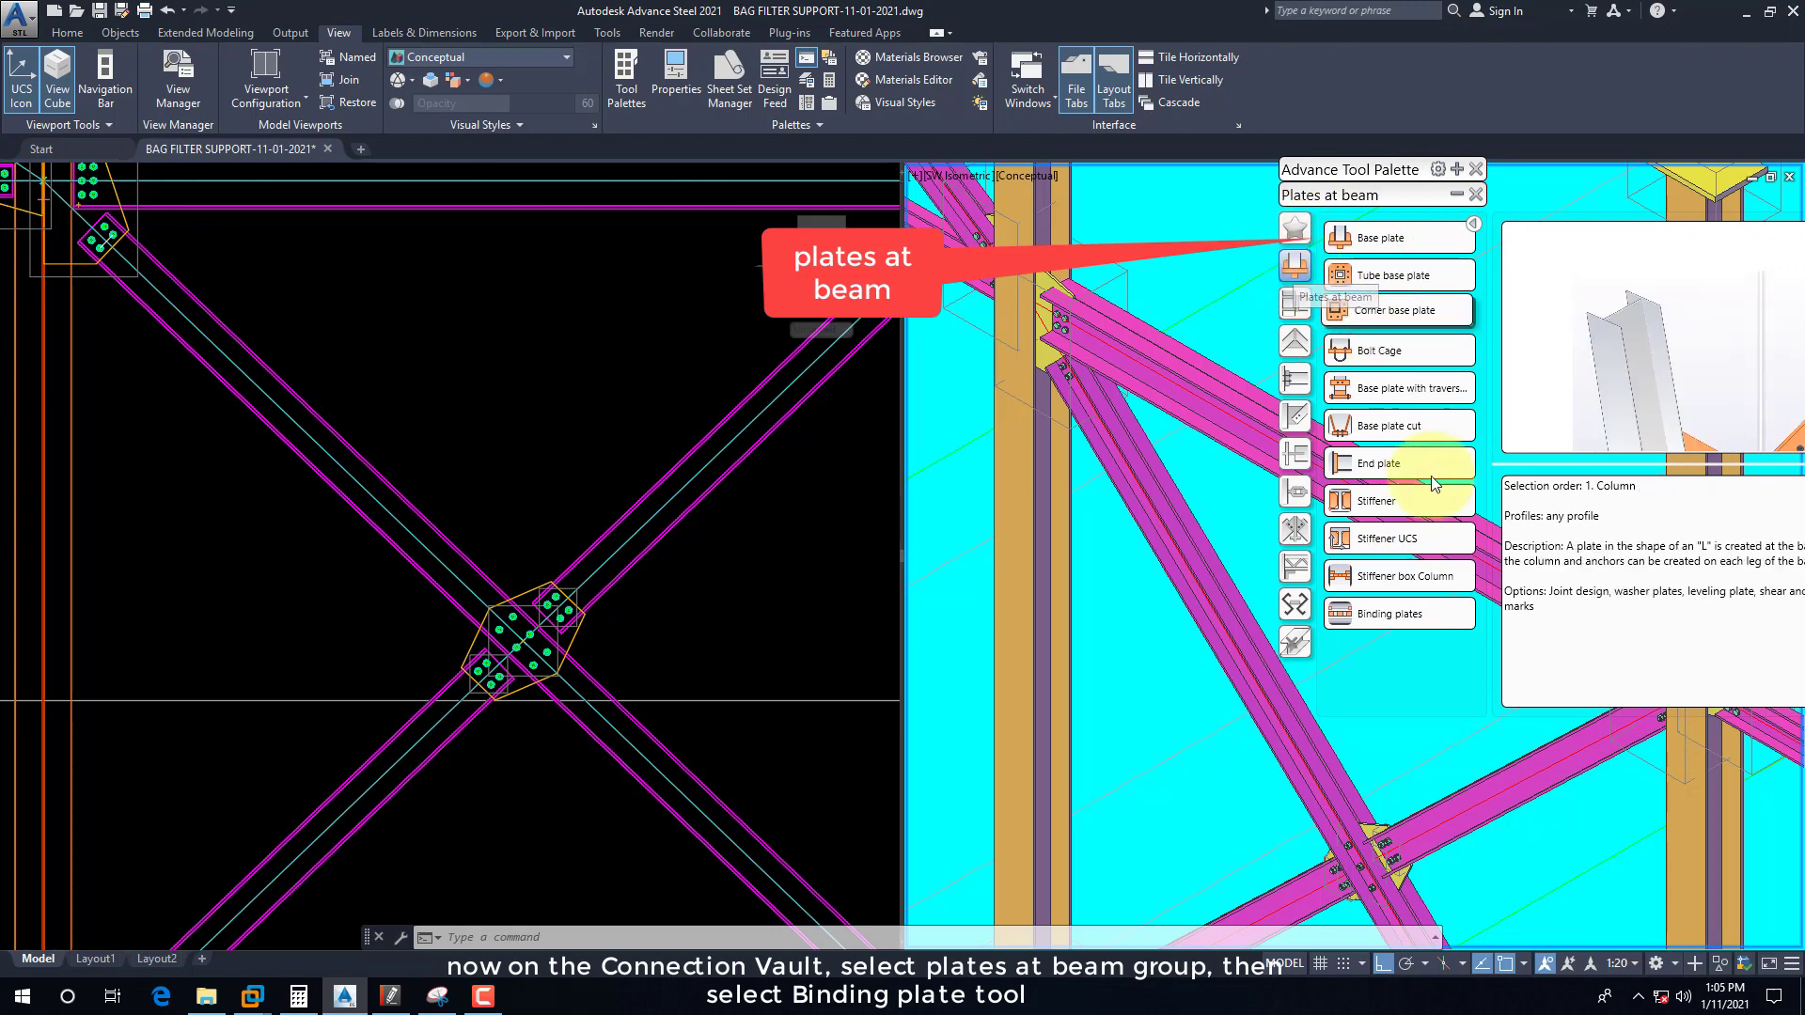
click(1385, 613)
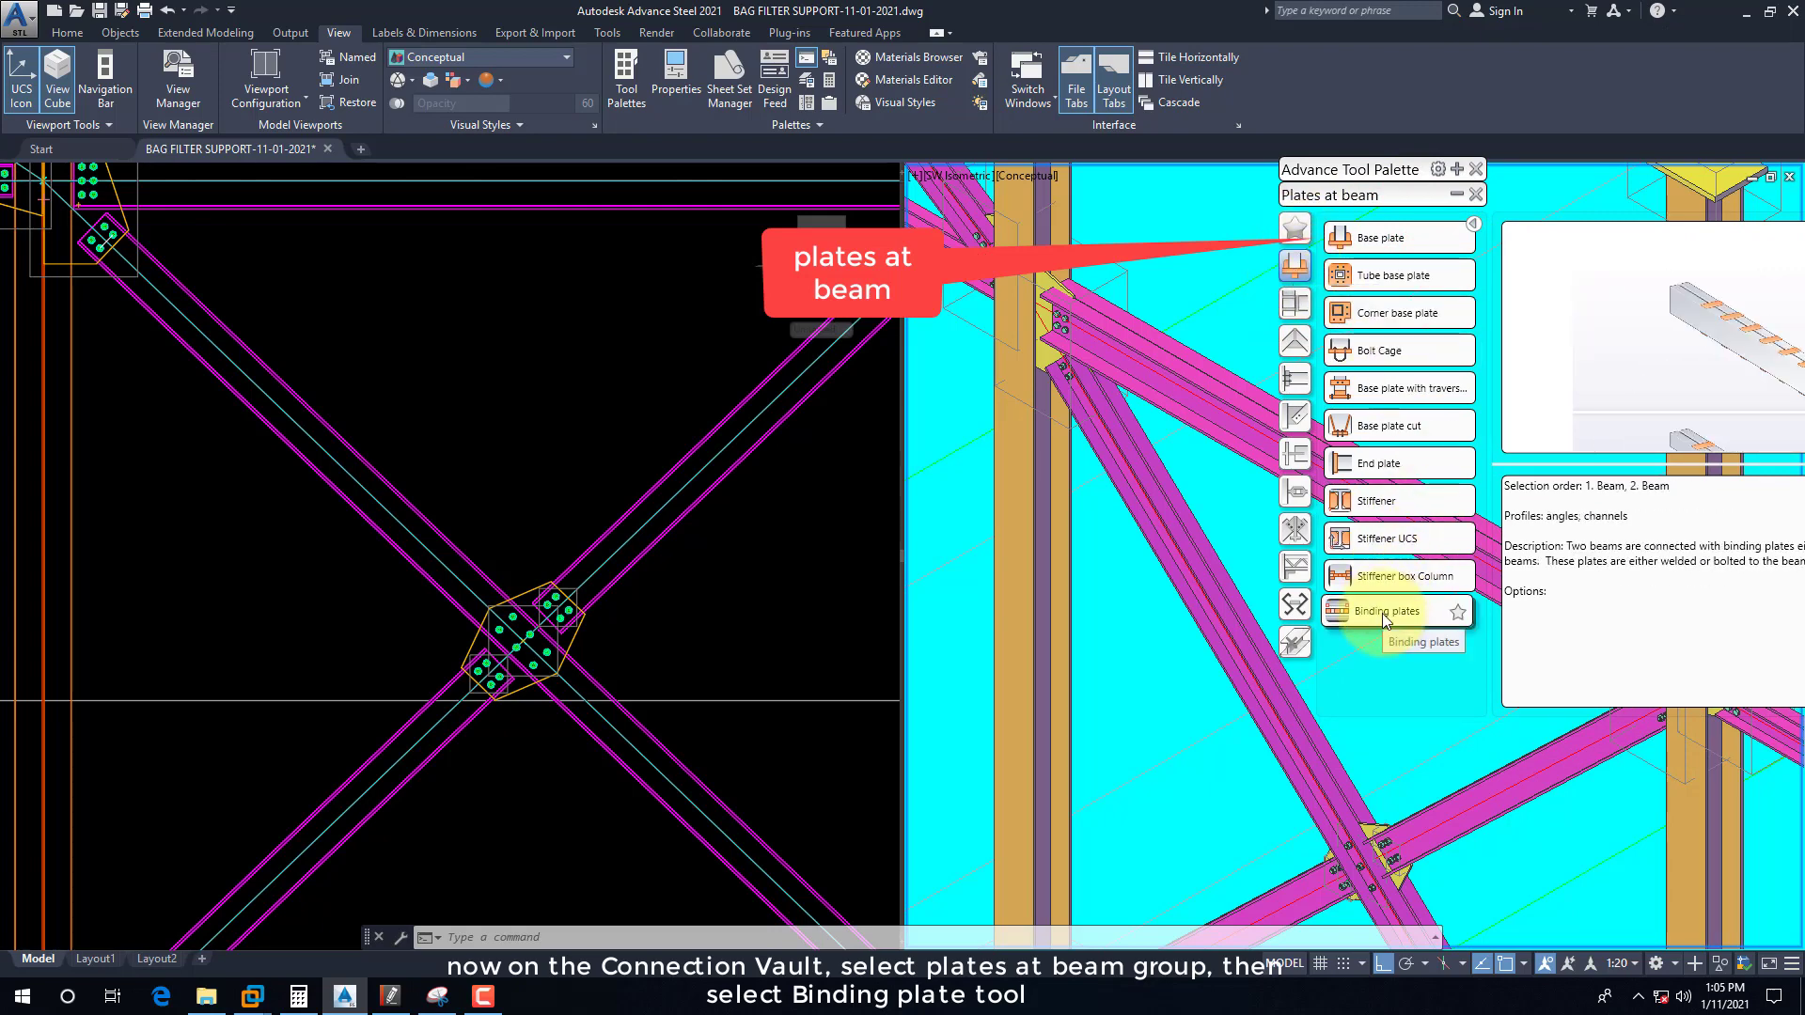
click(1384, 613)
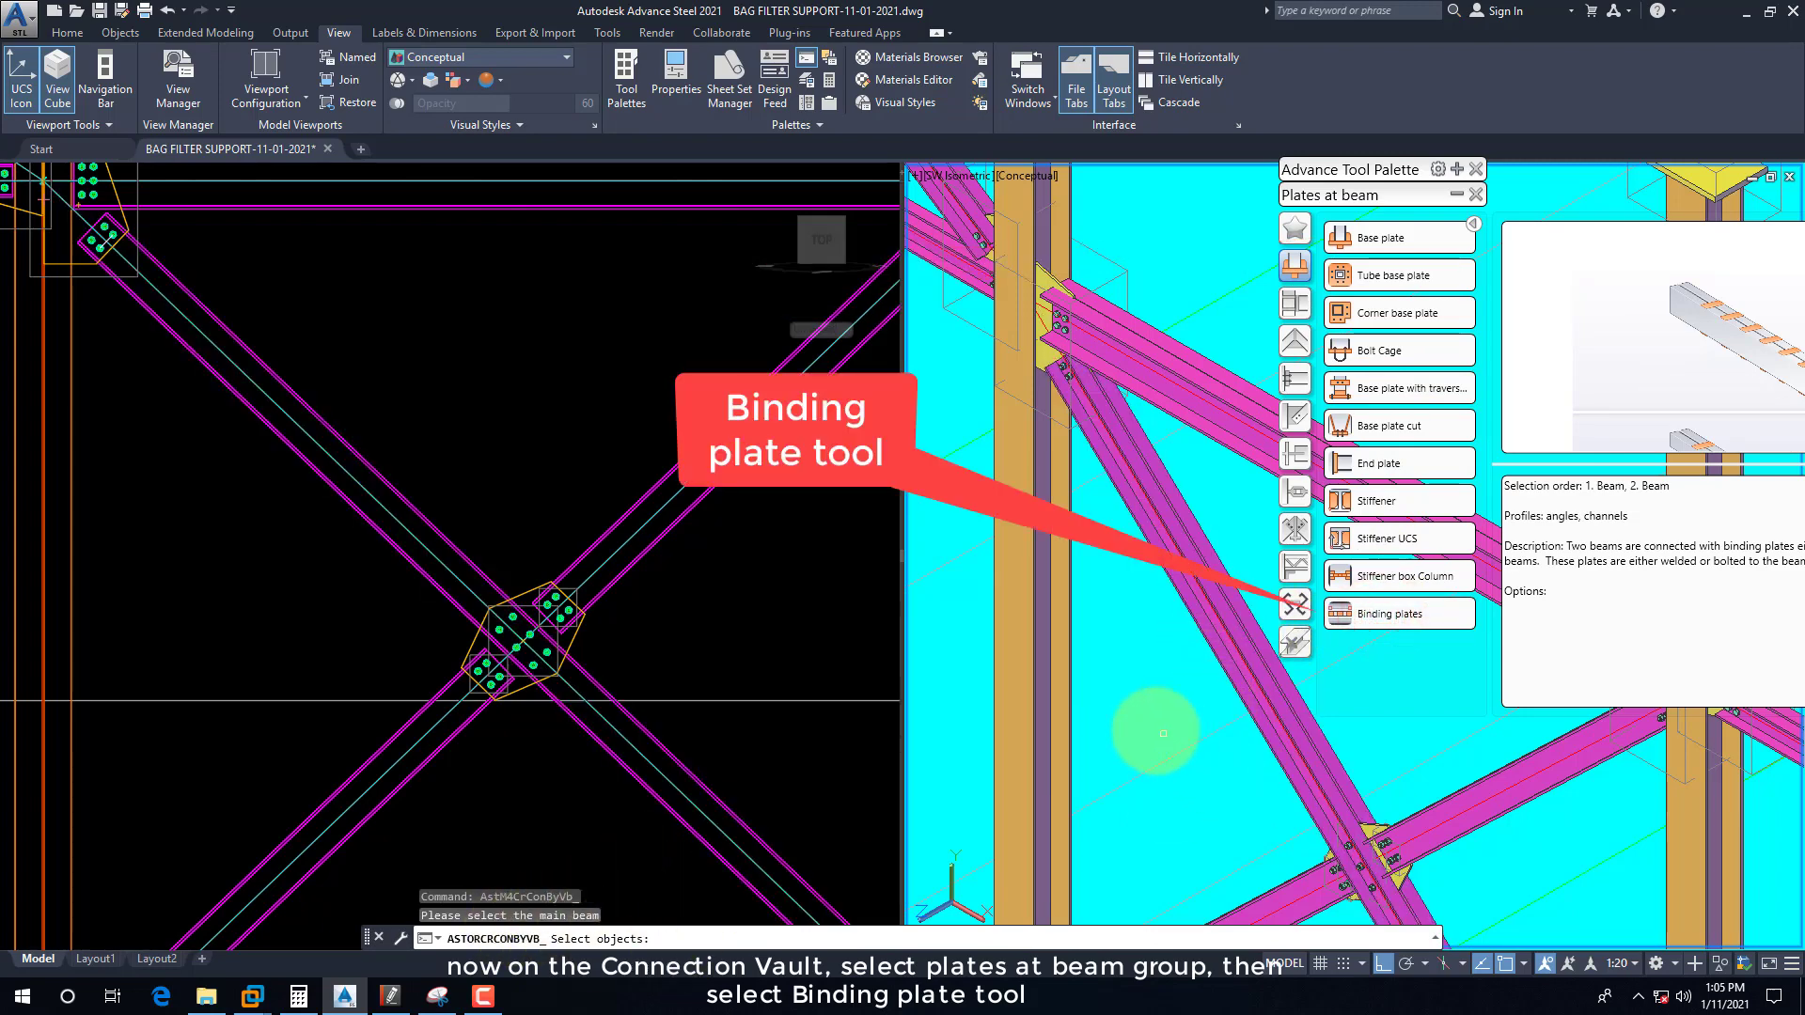
click(1218, 614)
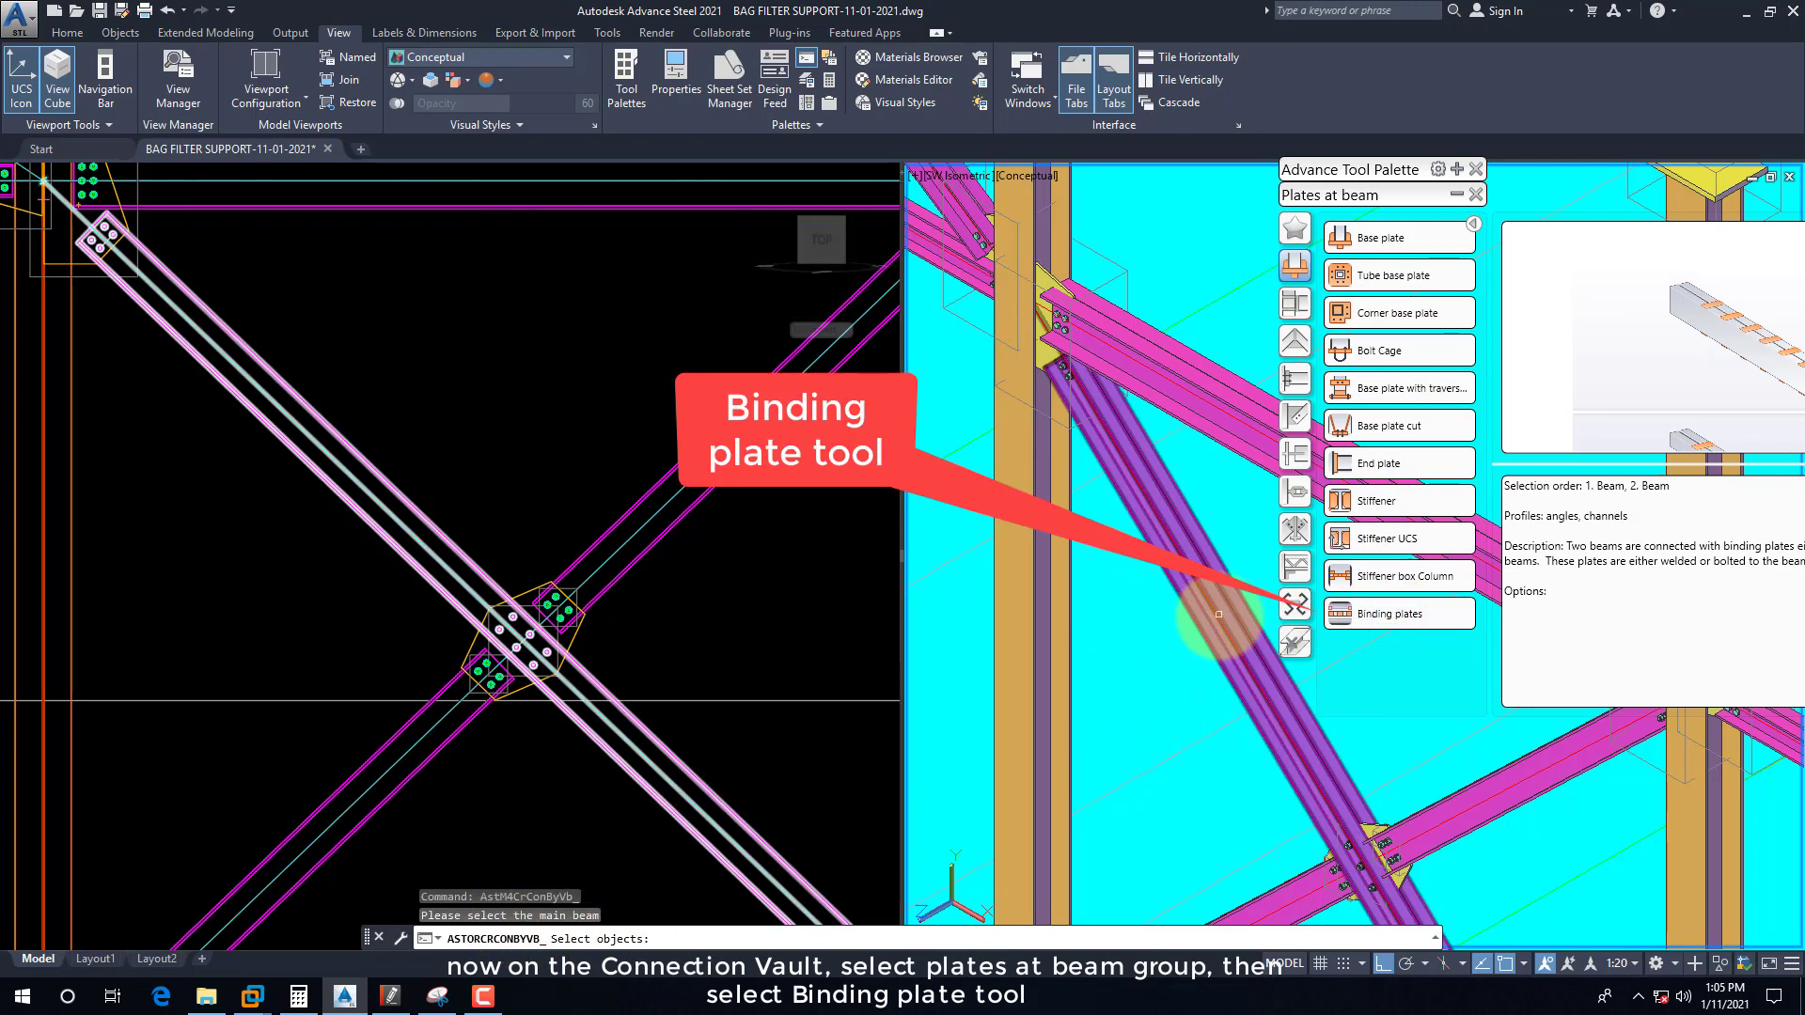
click(1219, 616)
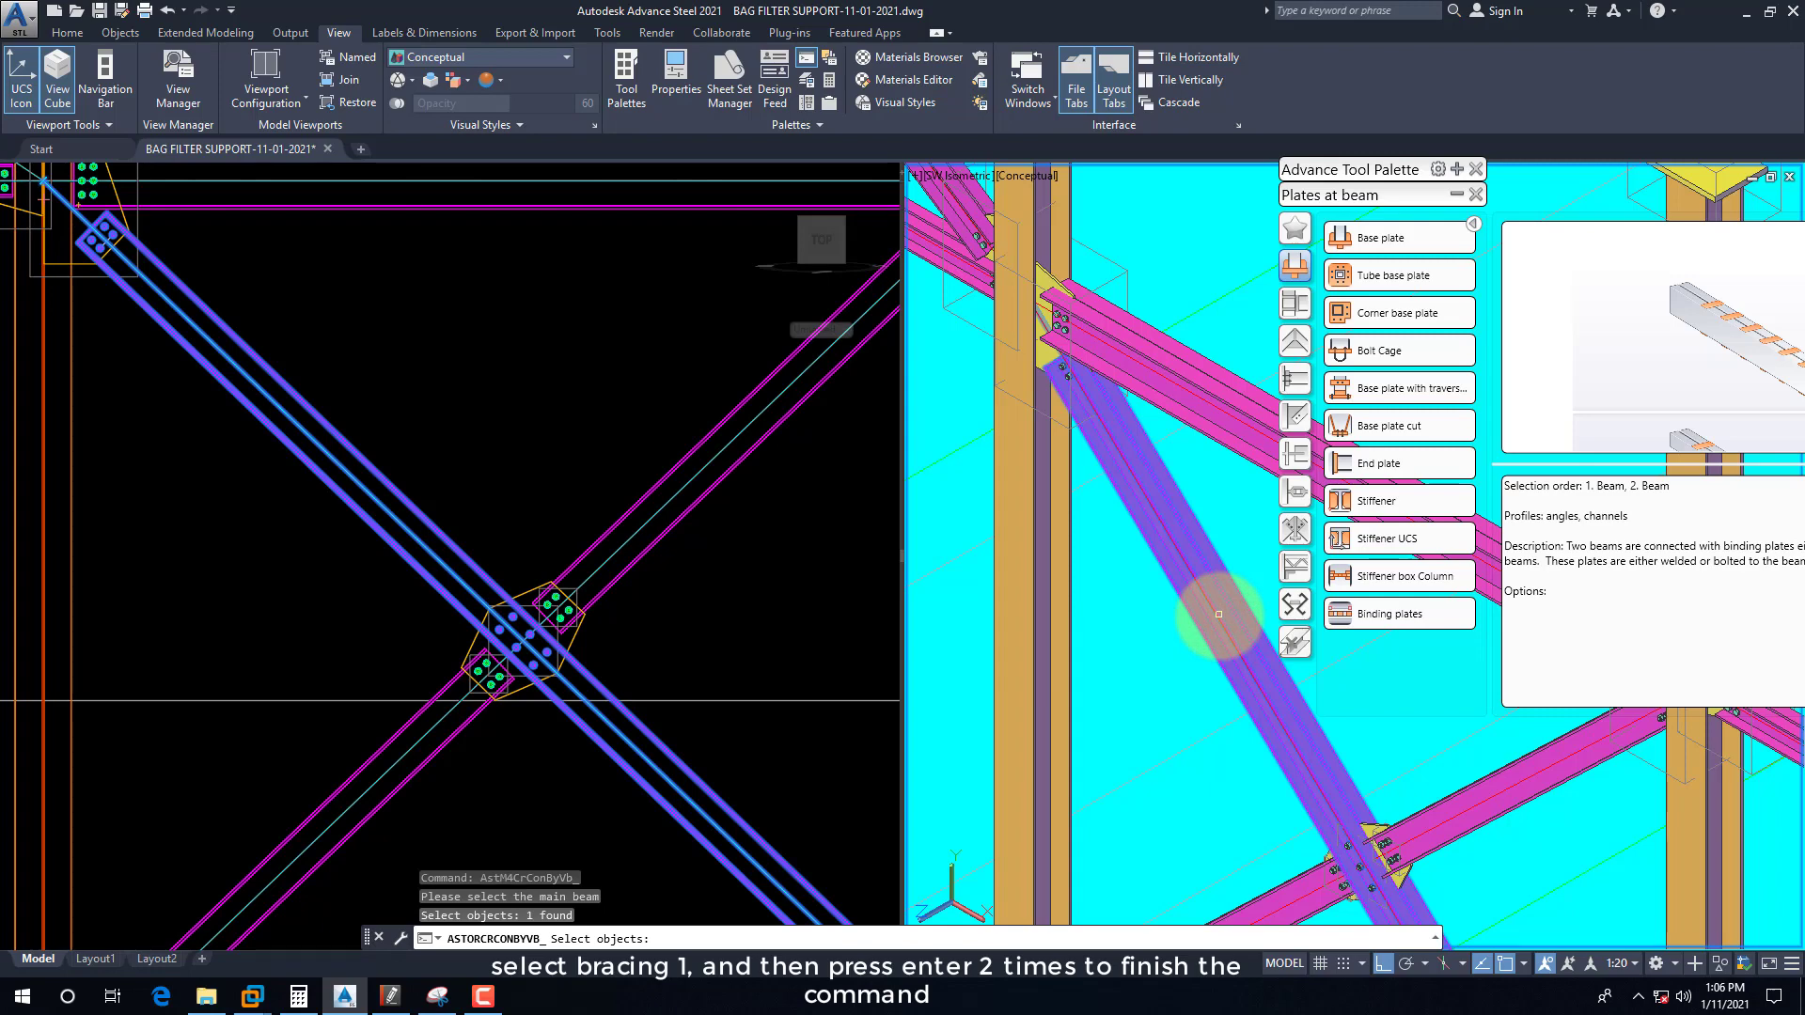
key(Return)
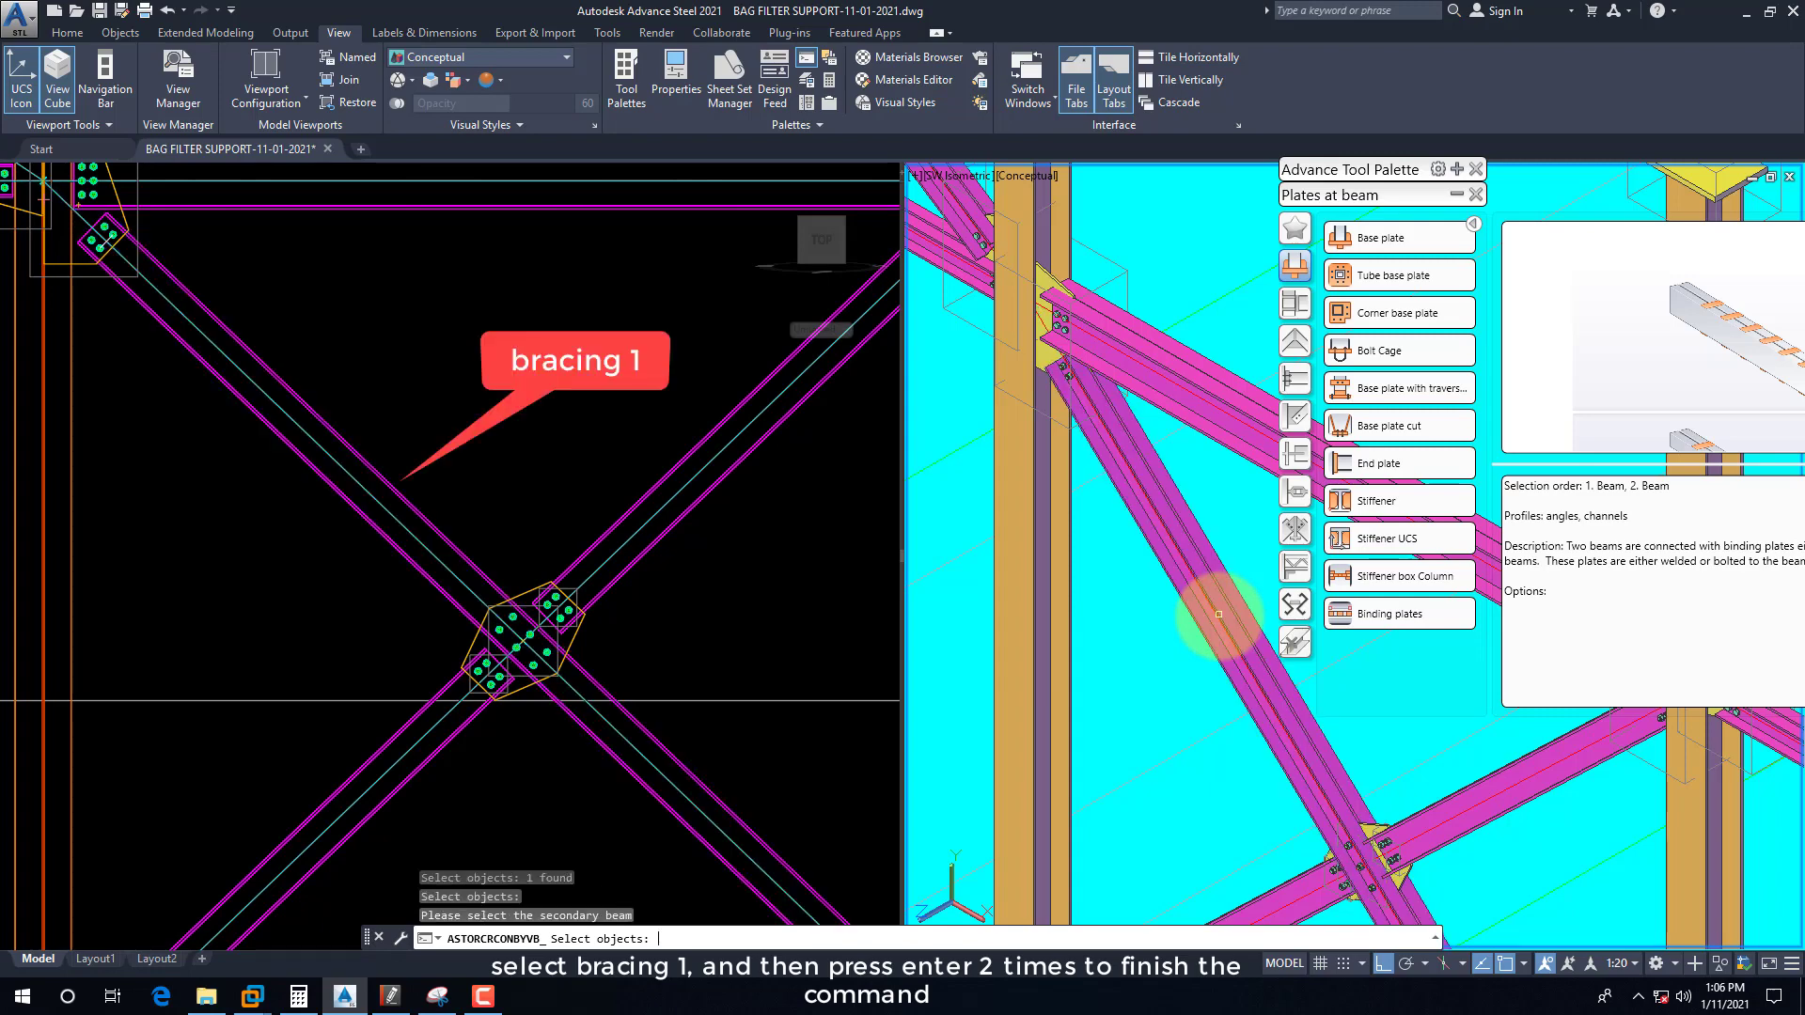
click(1222, 602)
click(1231, 592)
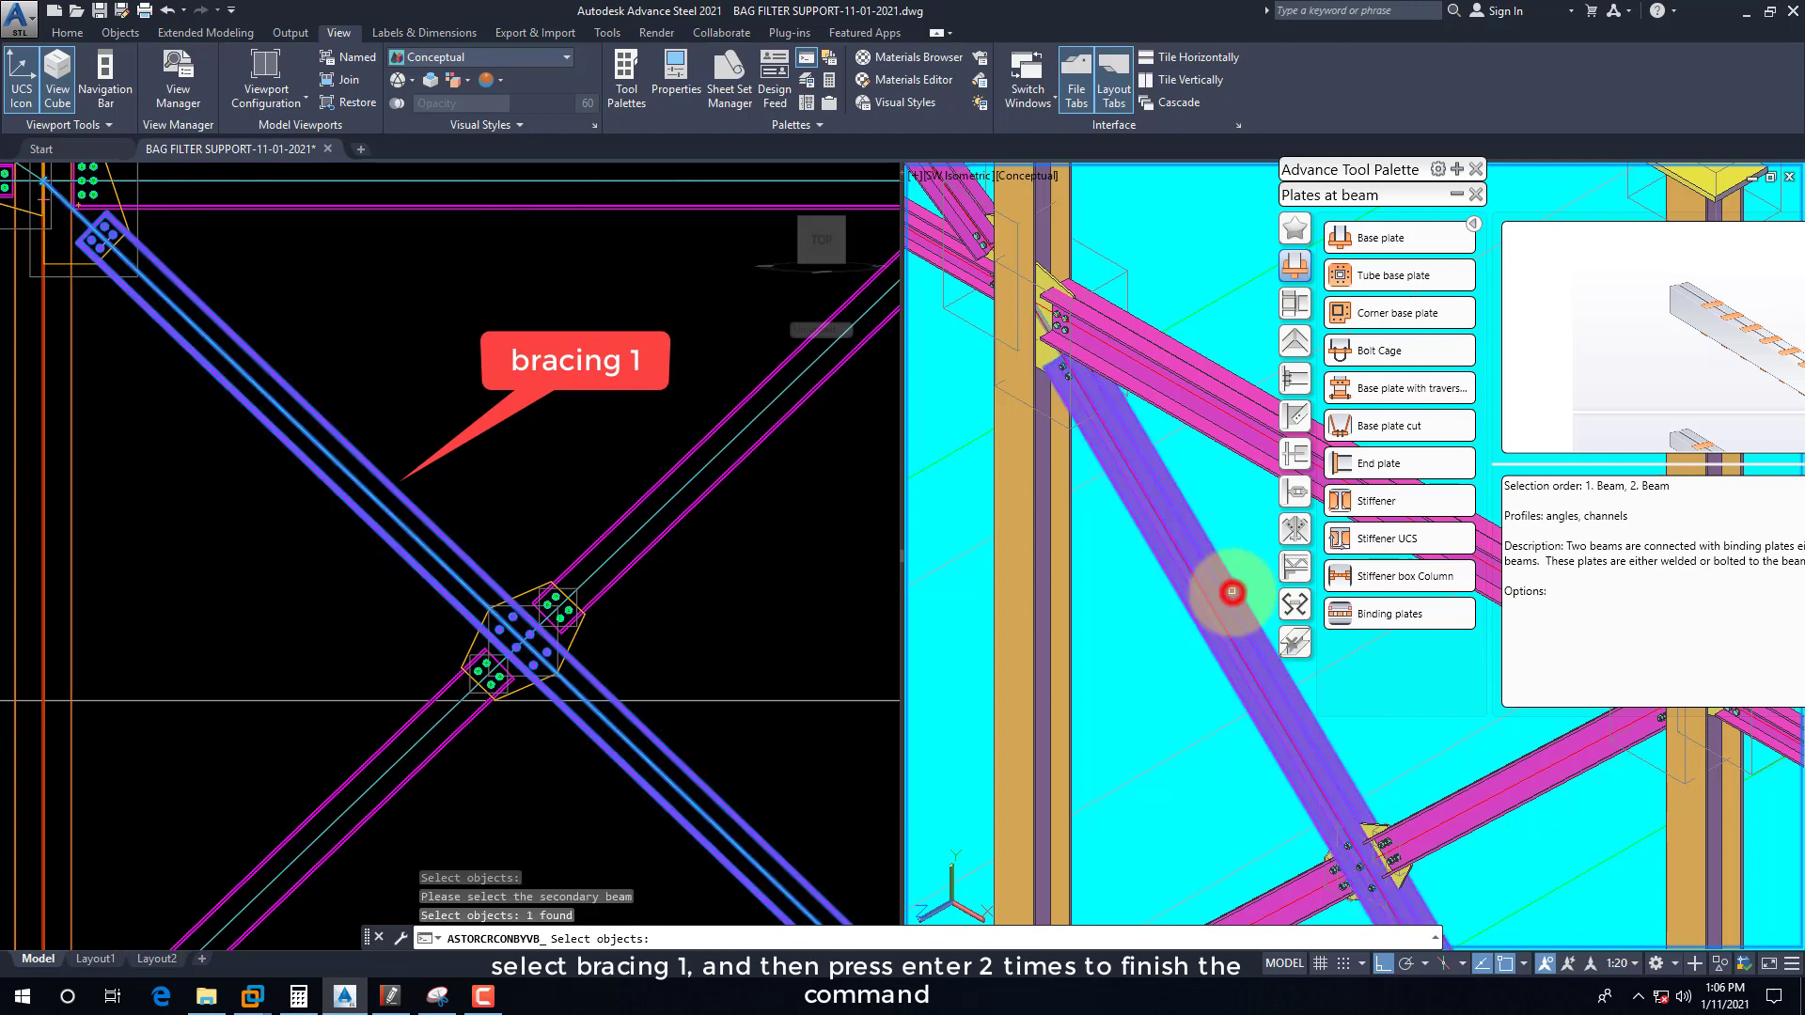
key(Return)
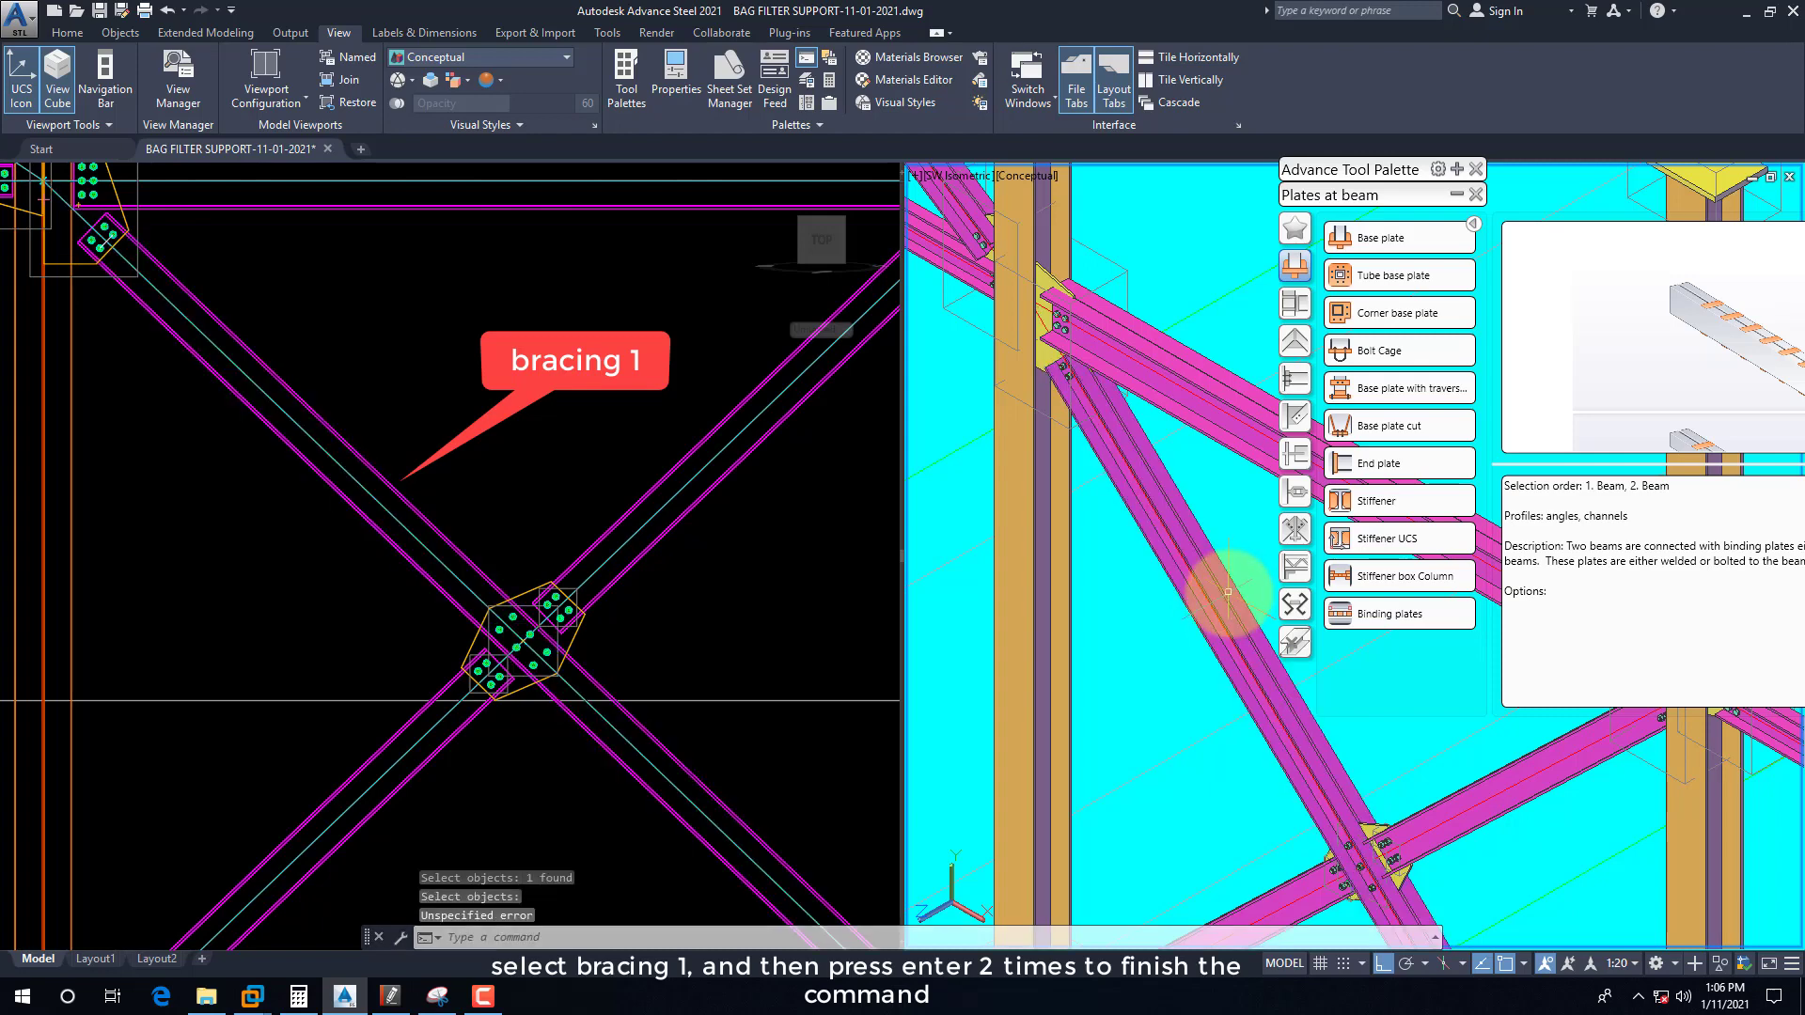
click(1226, 594)
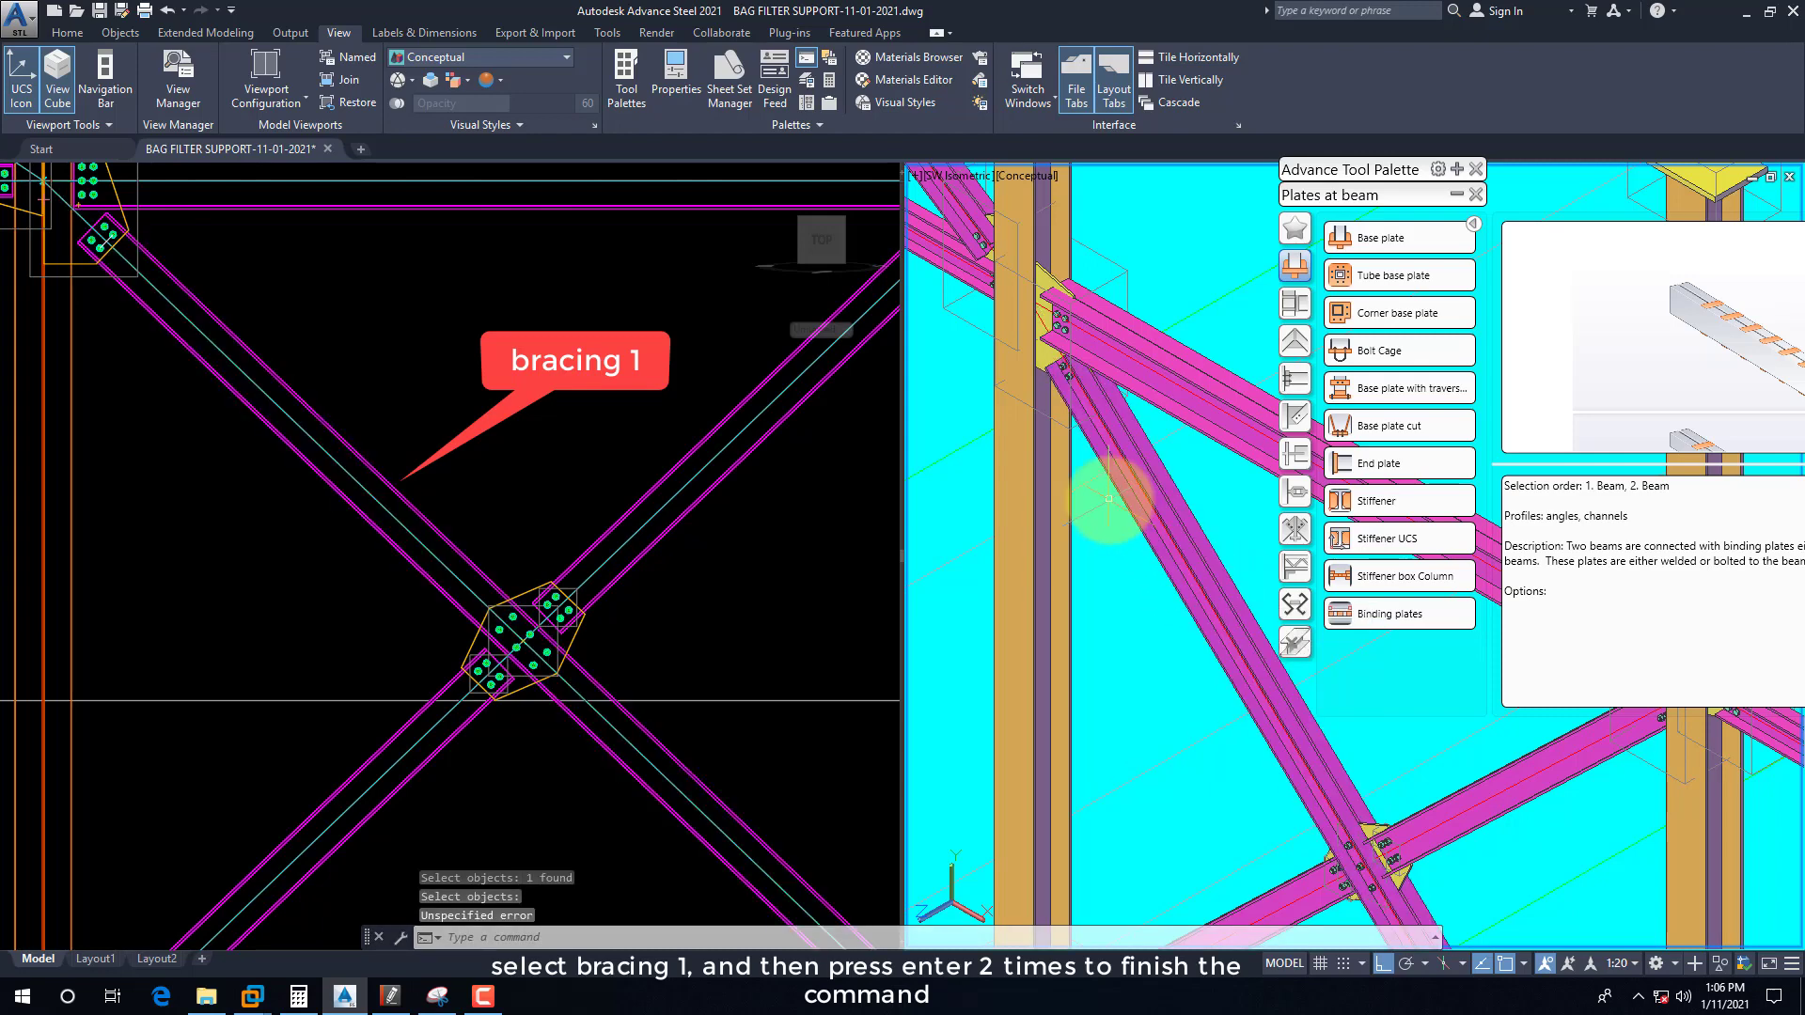
Step: Create binding plates on the continuous diagonal brace, selecting it as the main beam and leaving the secondary beam selection empty
scroll(1095, 507, down, 3)
scroll(1337, 757, up, 2)
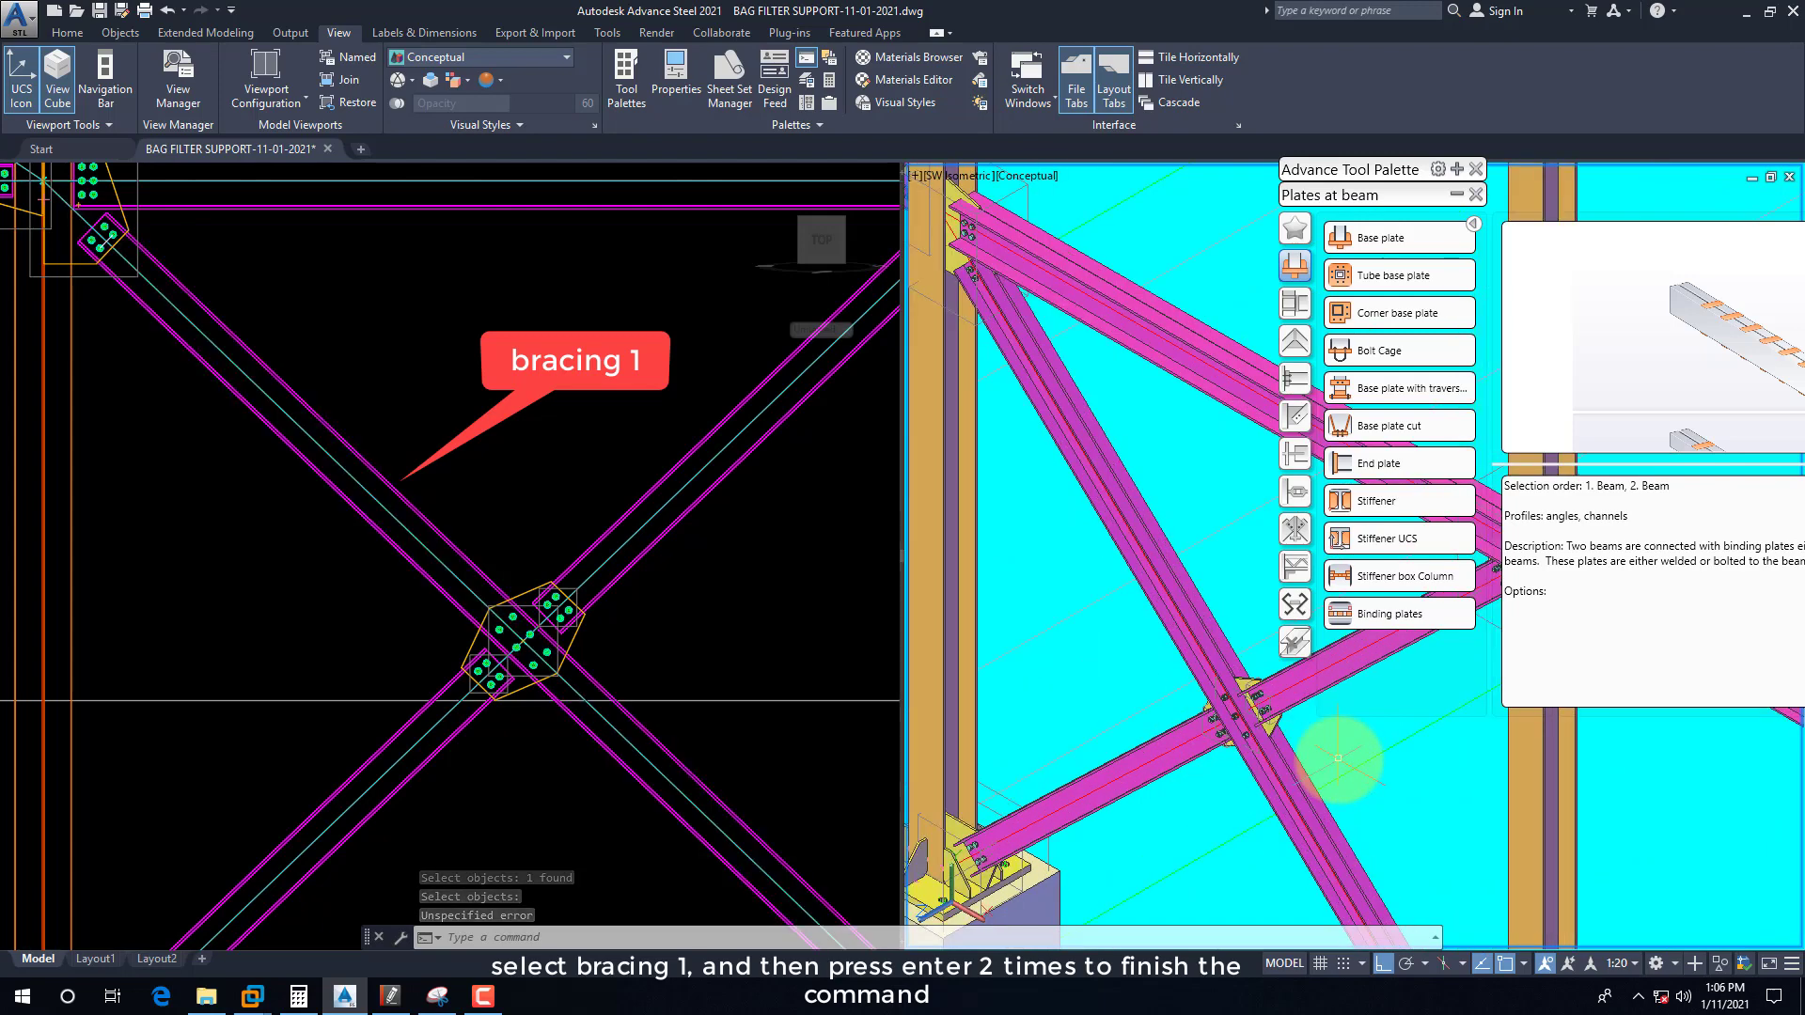
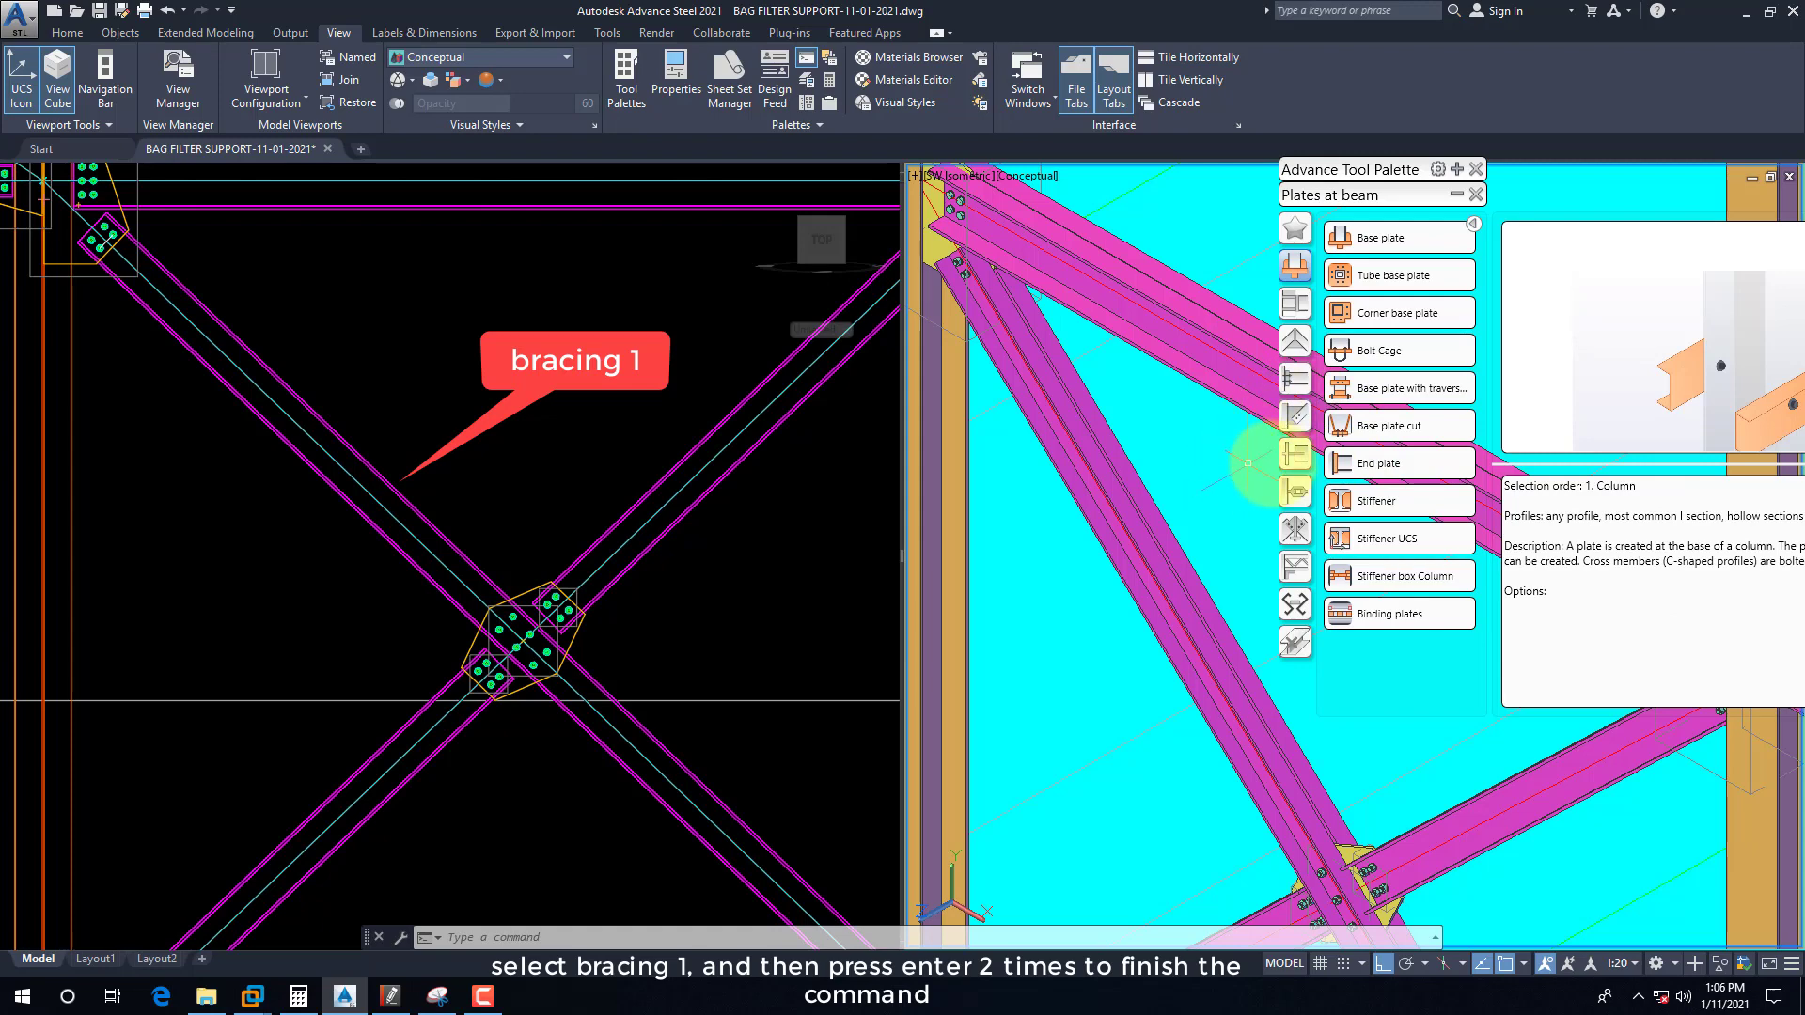
click(1365, 615)
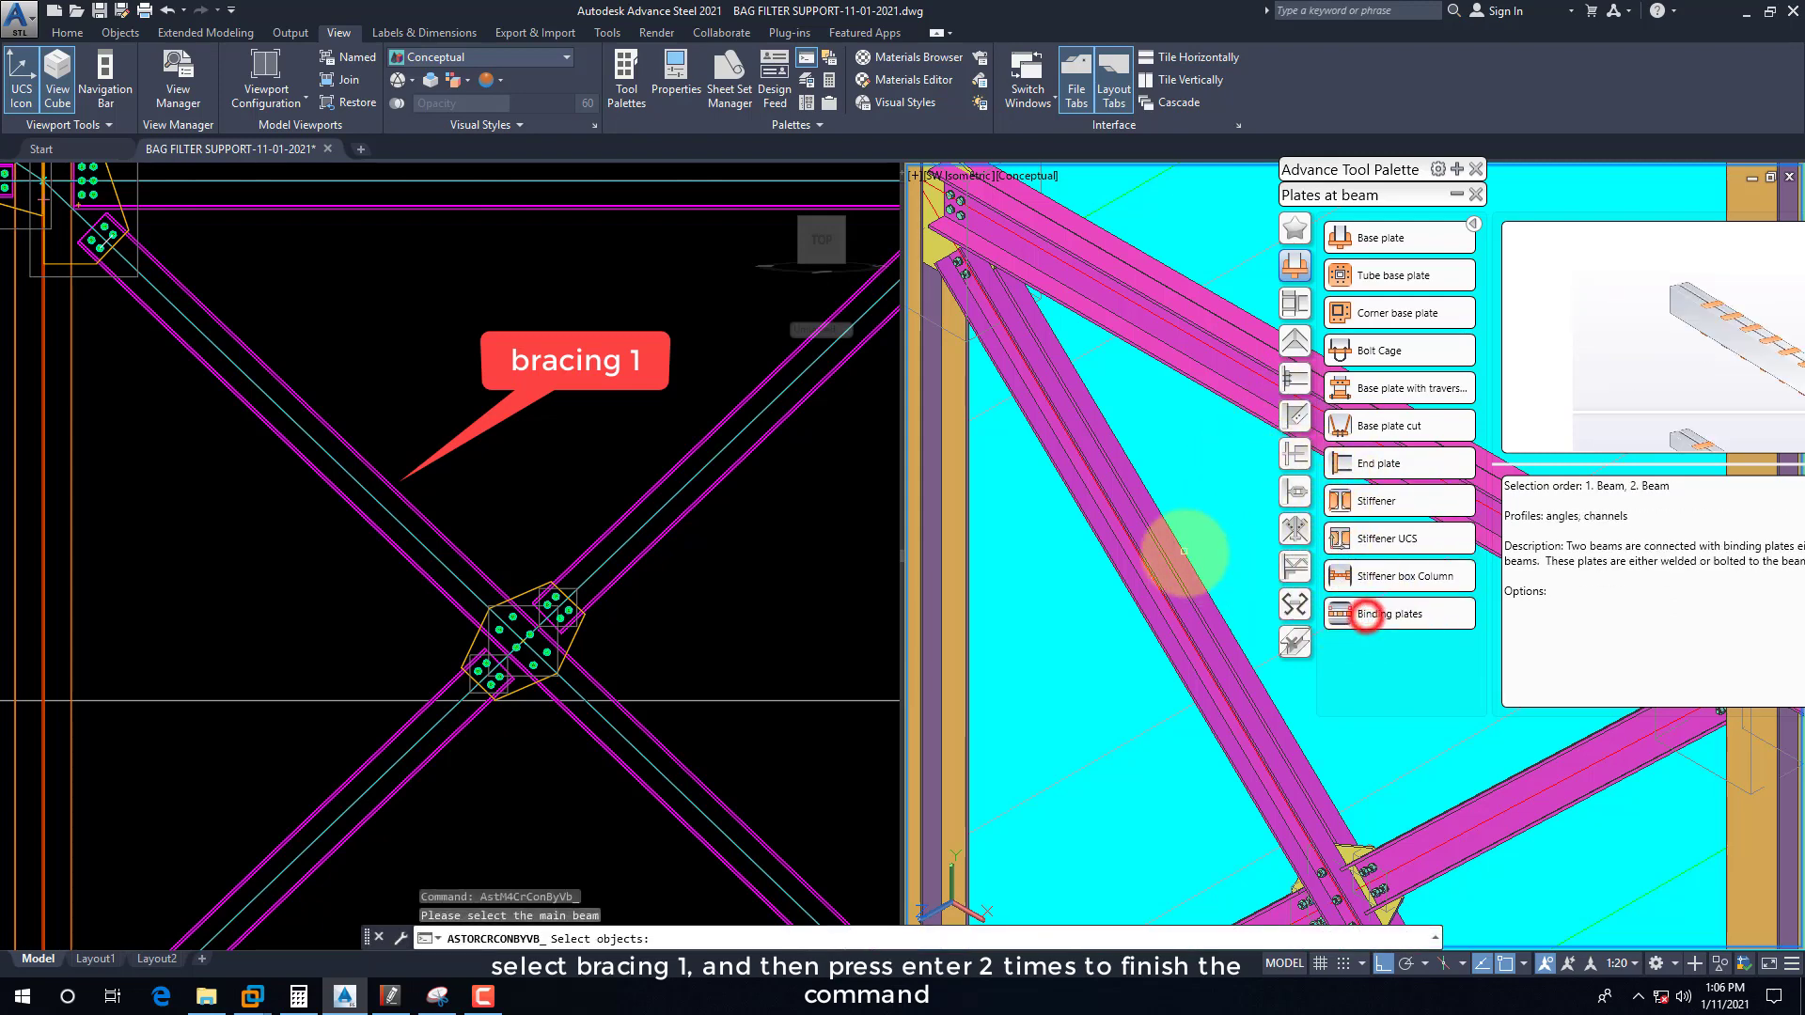
click(1176, 554)
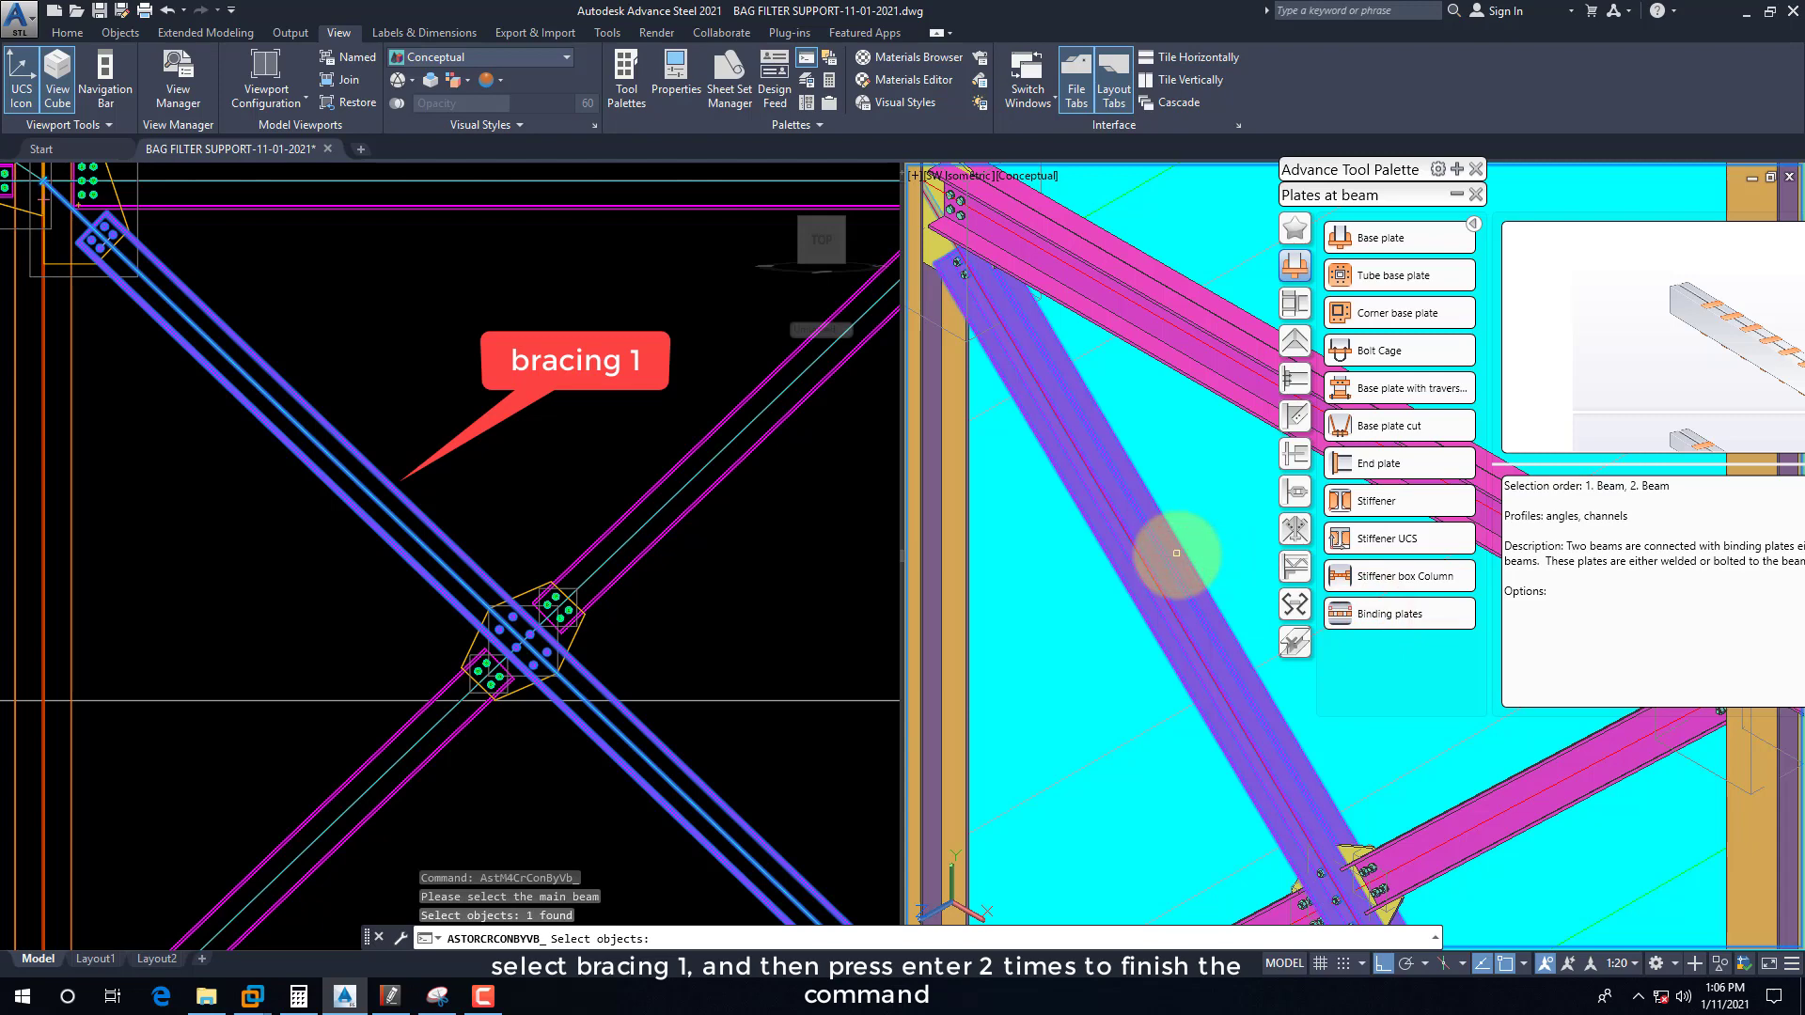
key(Return)
key(Return)
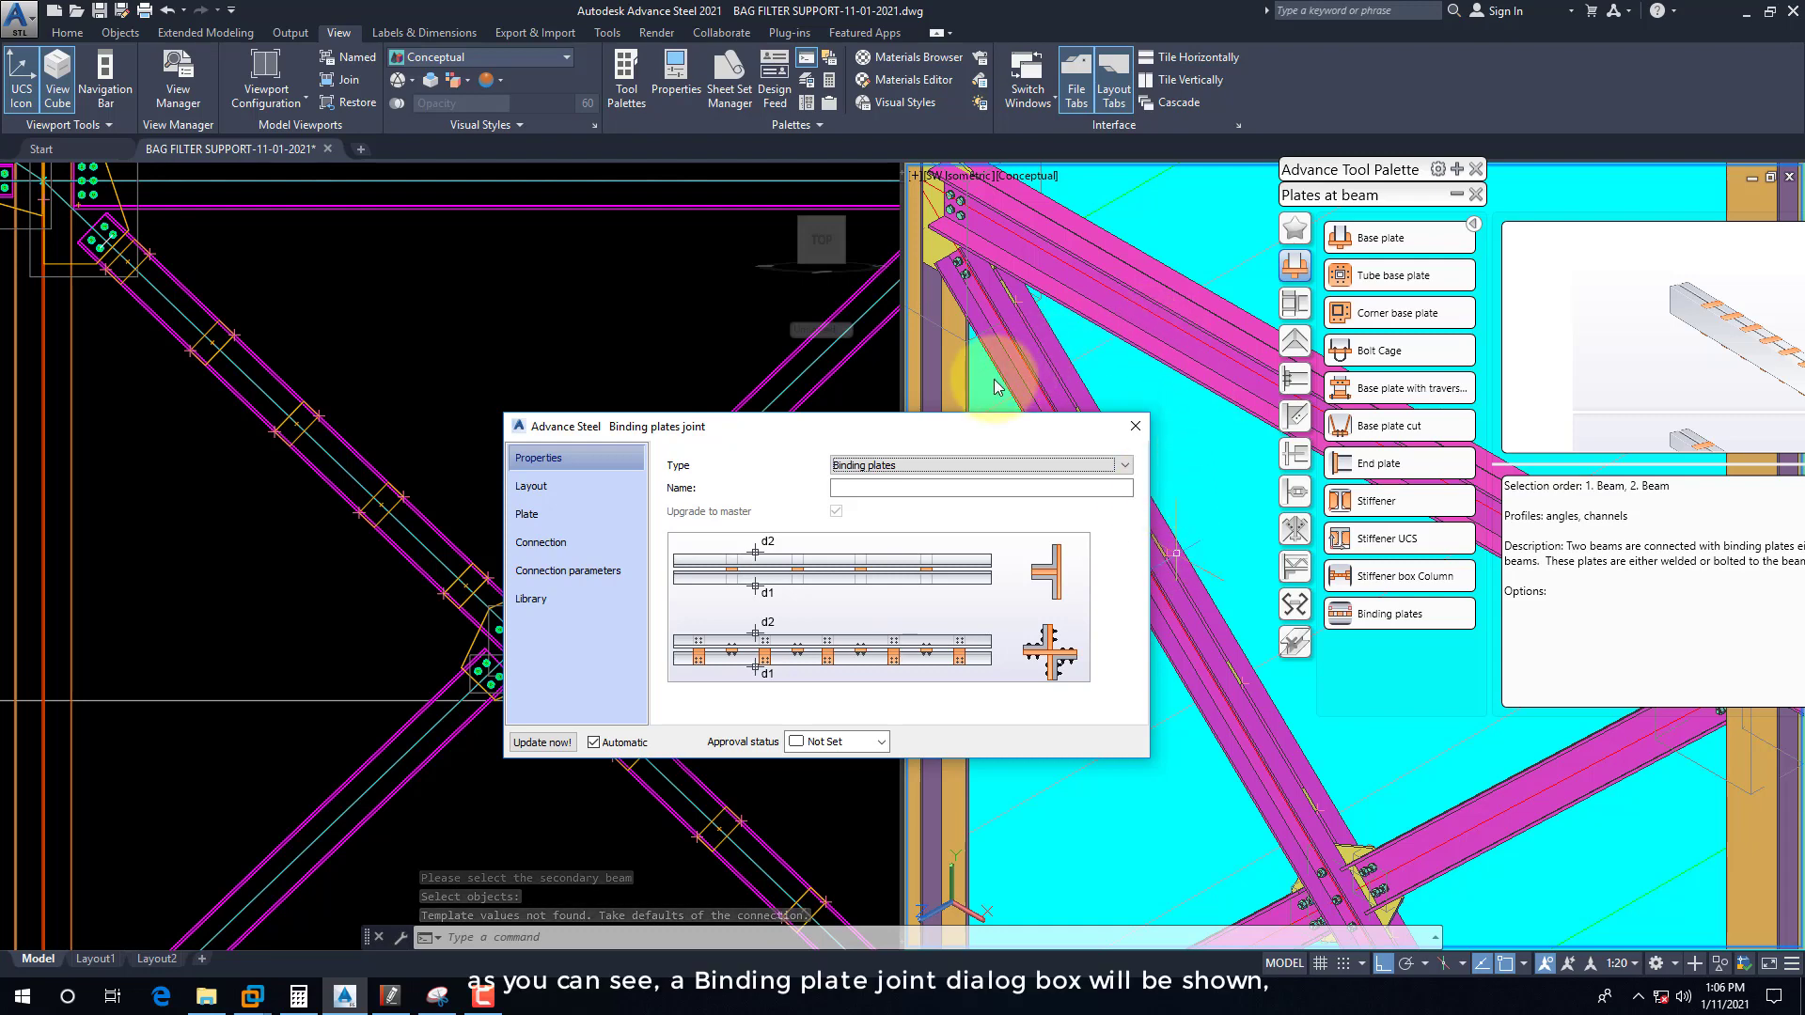
Step: Move the Binding plates joint dialog clear of the brace, collapse the Connection Vault and activate the wireframe viewport
mouse_move(865, 426)
mouse_down()
mouse_move(754, 242)
mouse_move(964, 339)
mouse_move(554, 340)
mouse_move(569, 248)
mouse_move(915, 368)
mouse_move(1050, 282)
mouse_move(1028, 275)
mouse_up()
click(1455, 195)
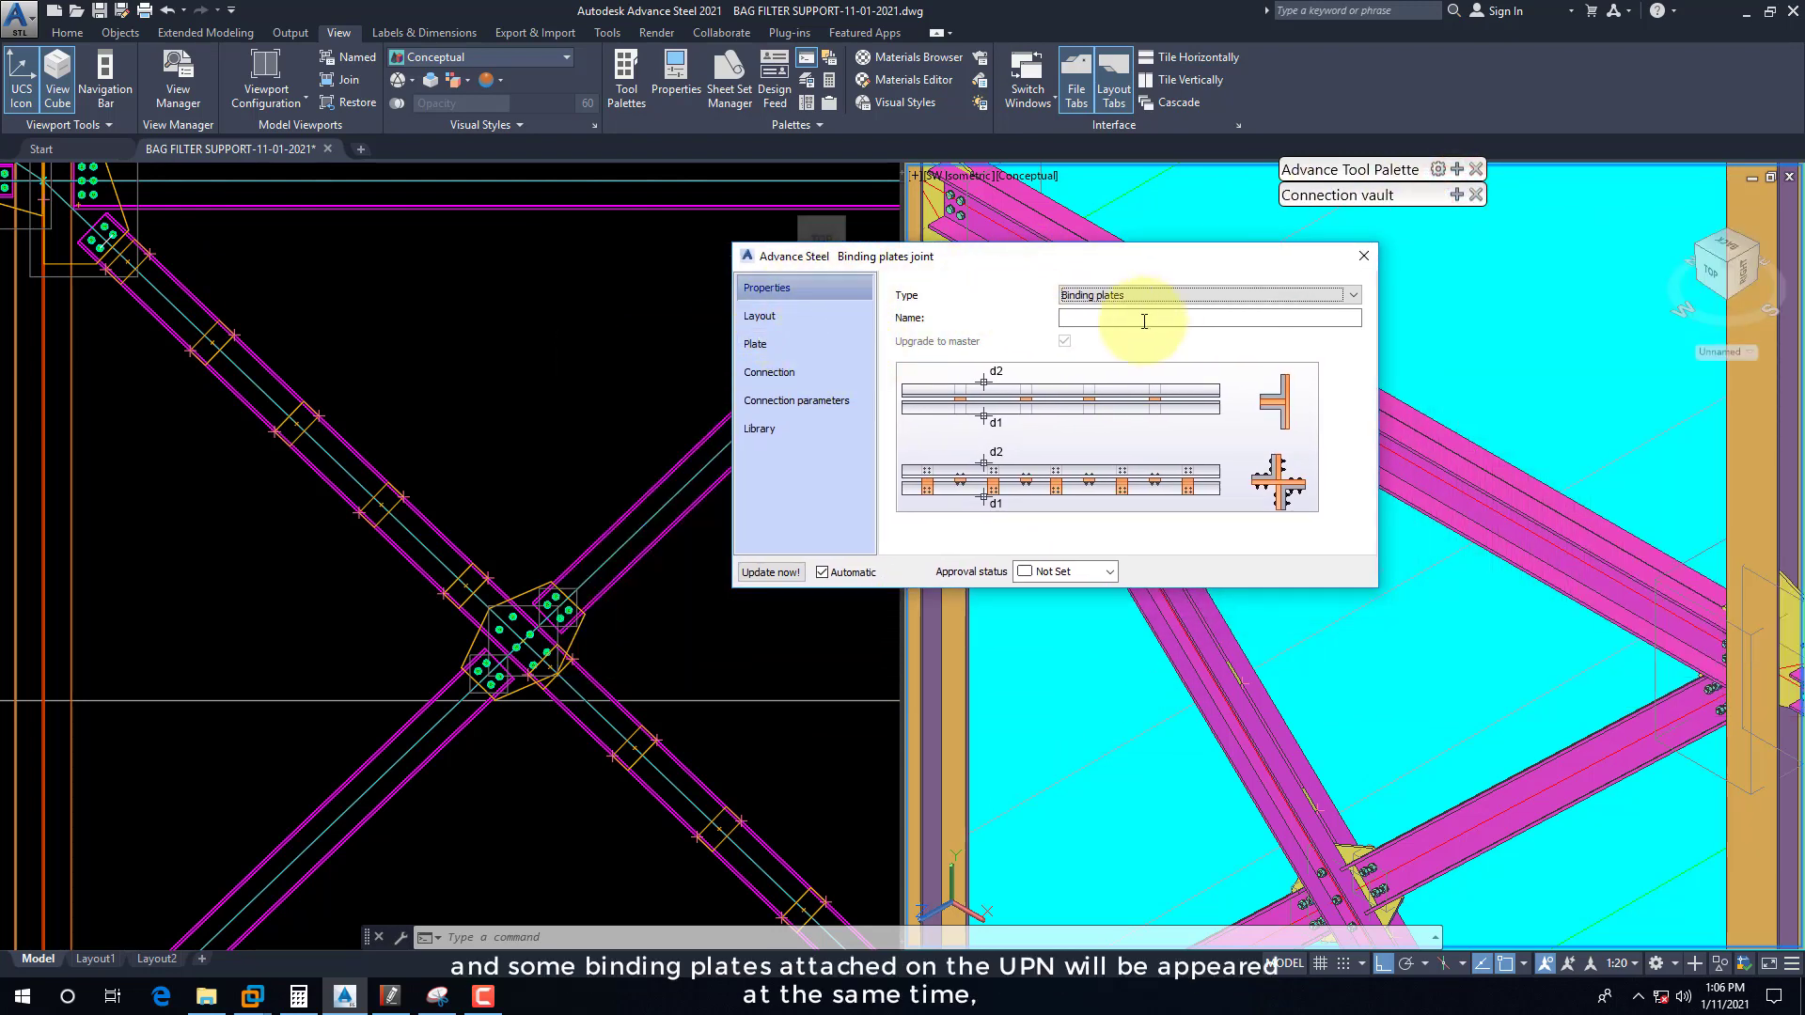
click(568, 417)
click(382, 381)
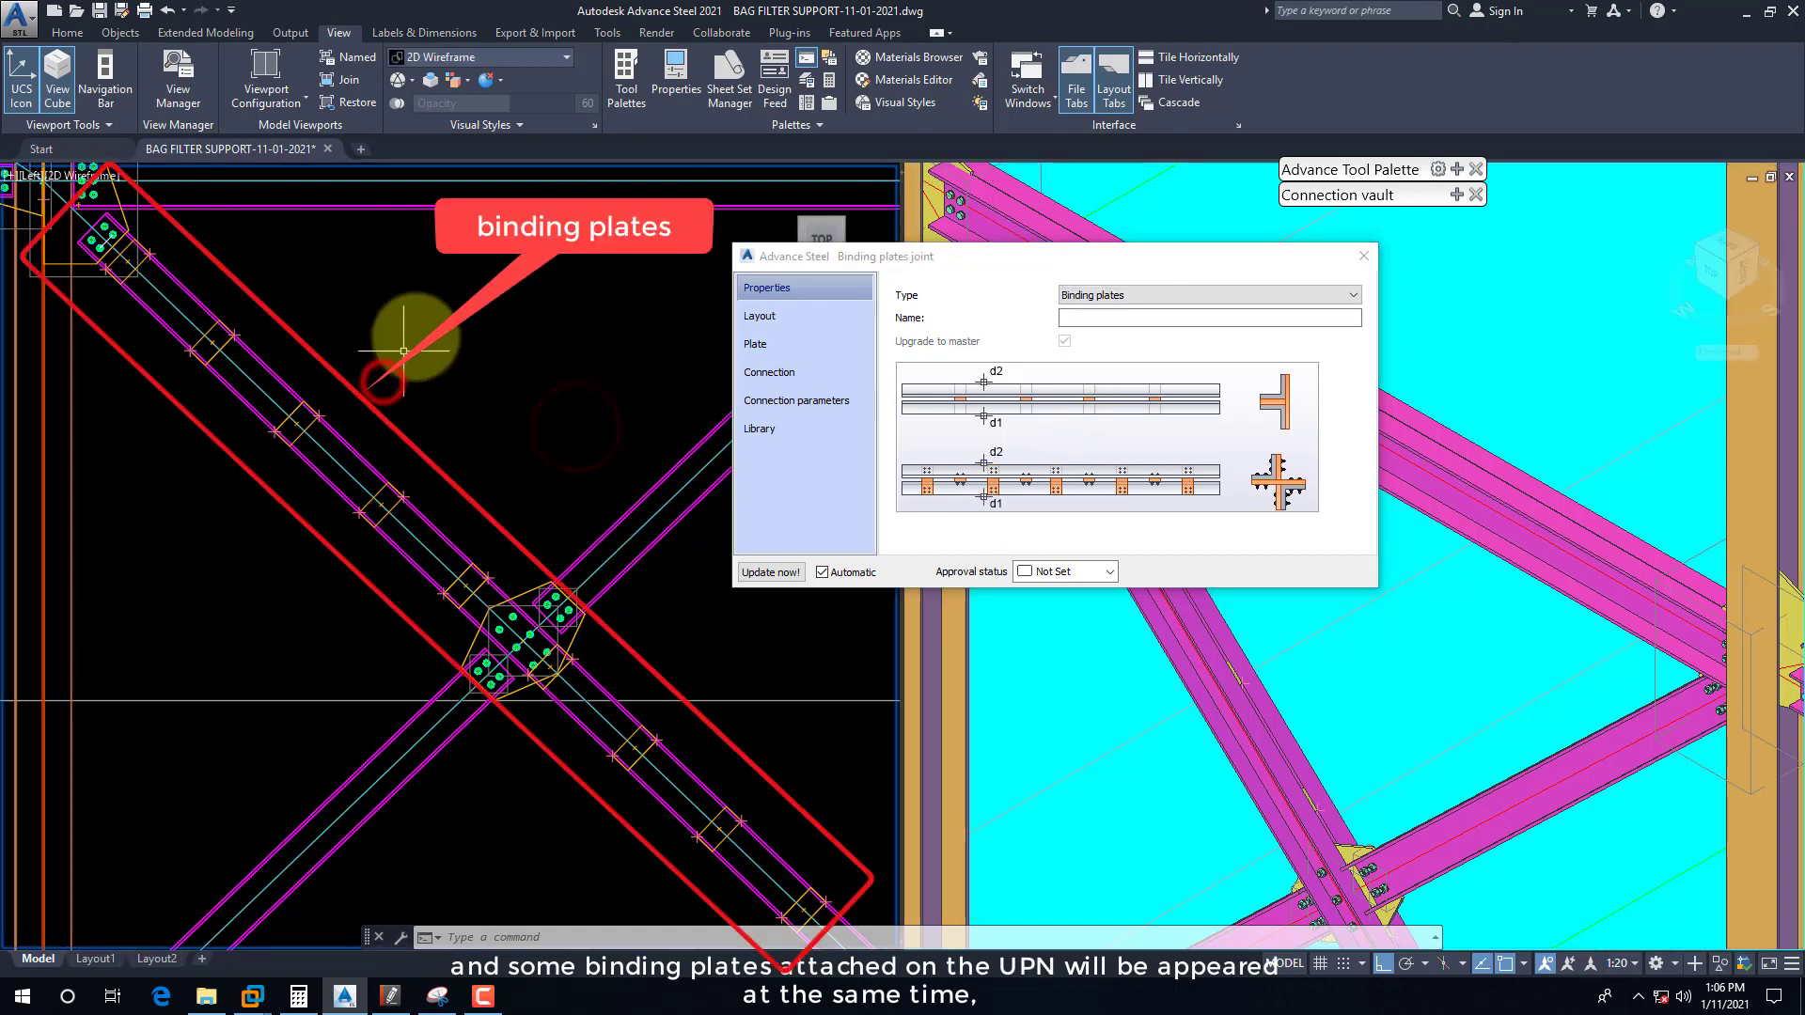
Step: Show the Layout settings of the Binding plates joint and move the dialog clear of the plates in the isometric viewport
click(767, 317)
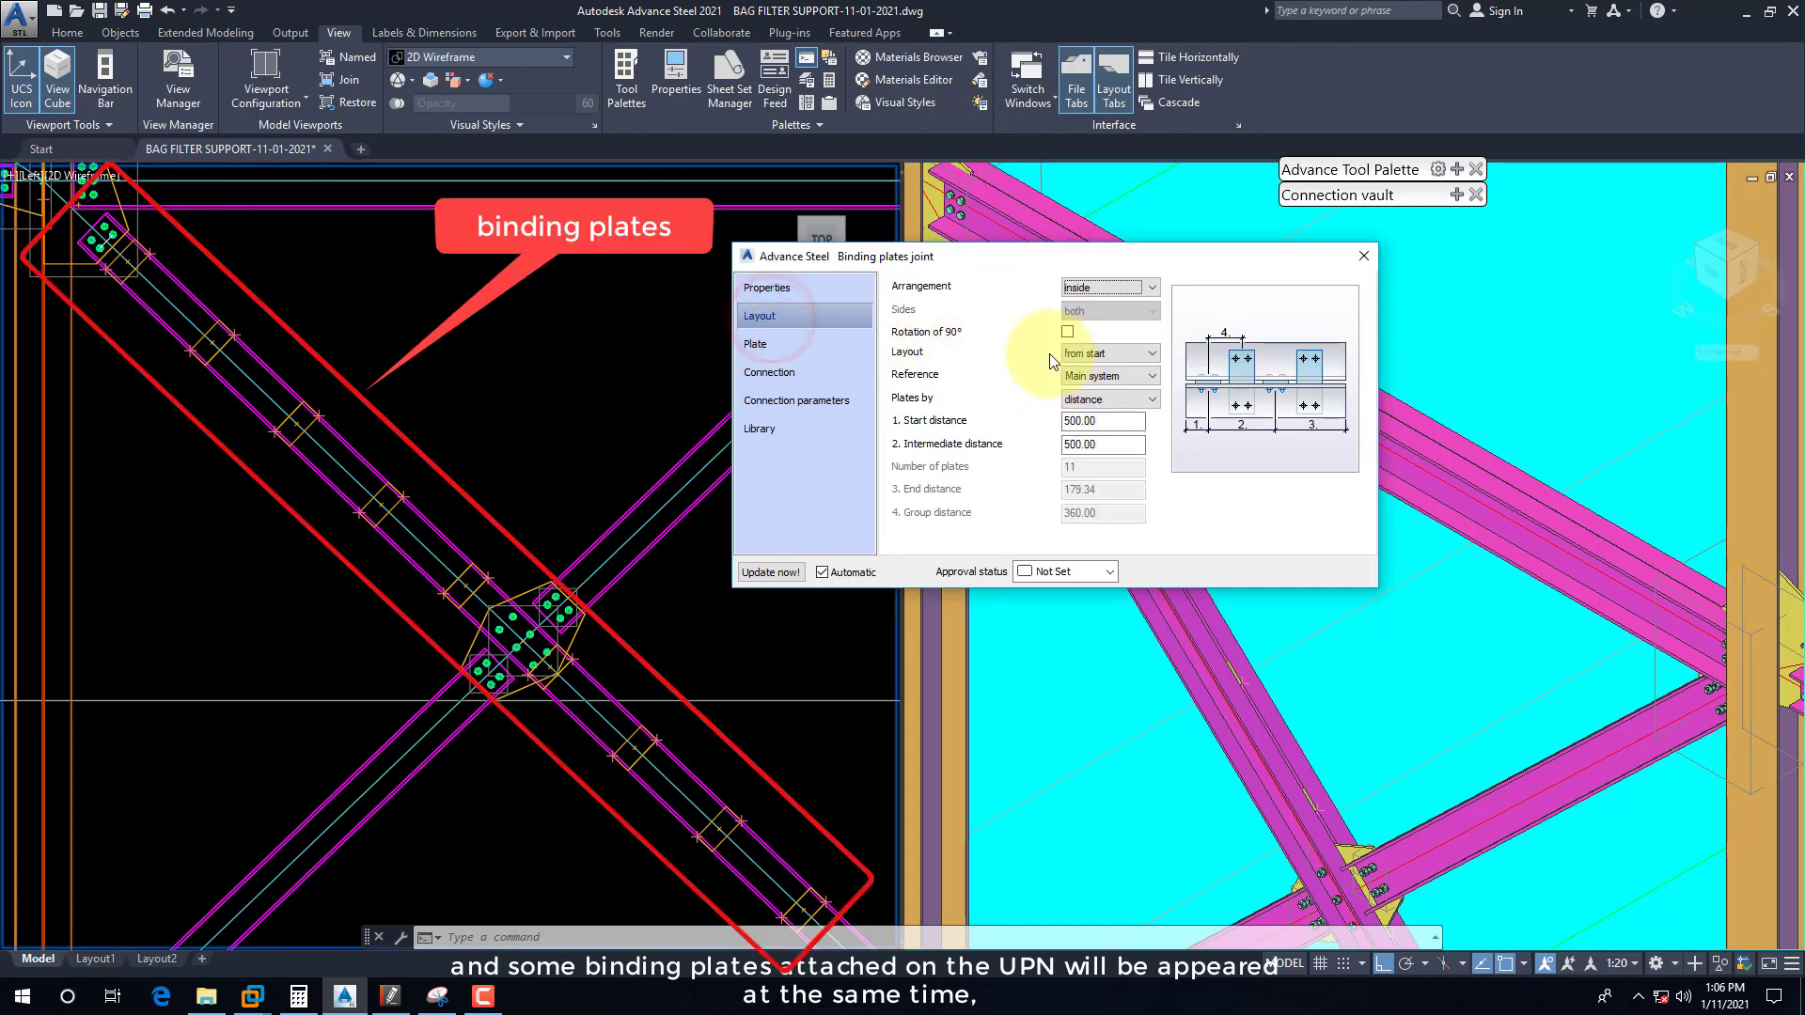
click(1107, 290)
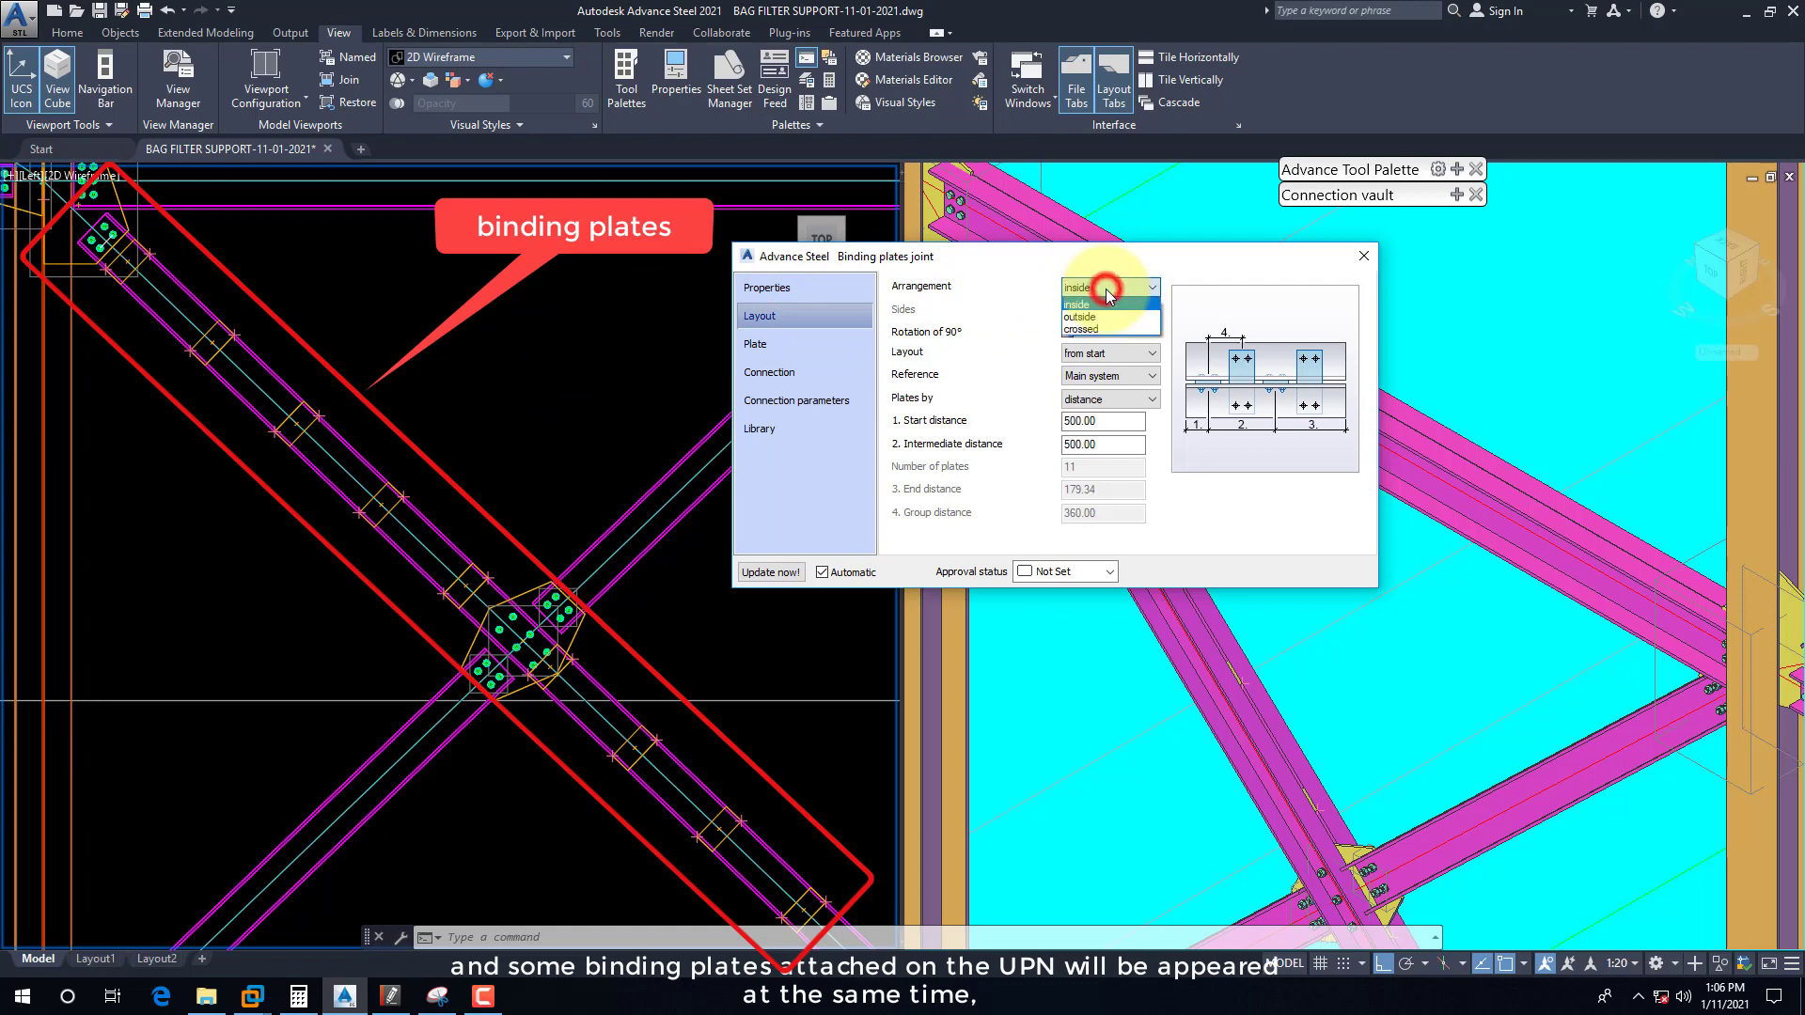
click(1048, 256)
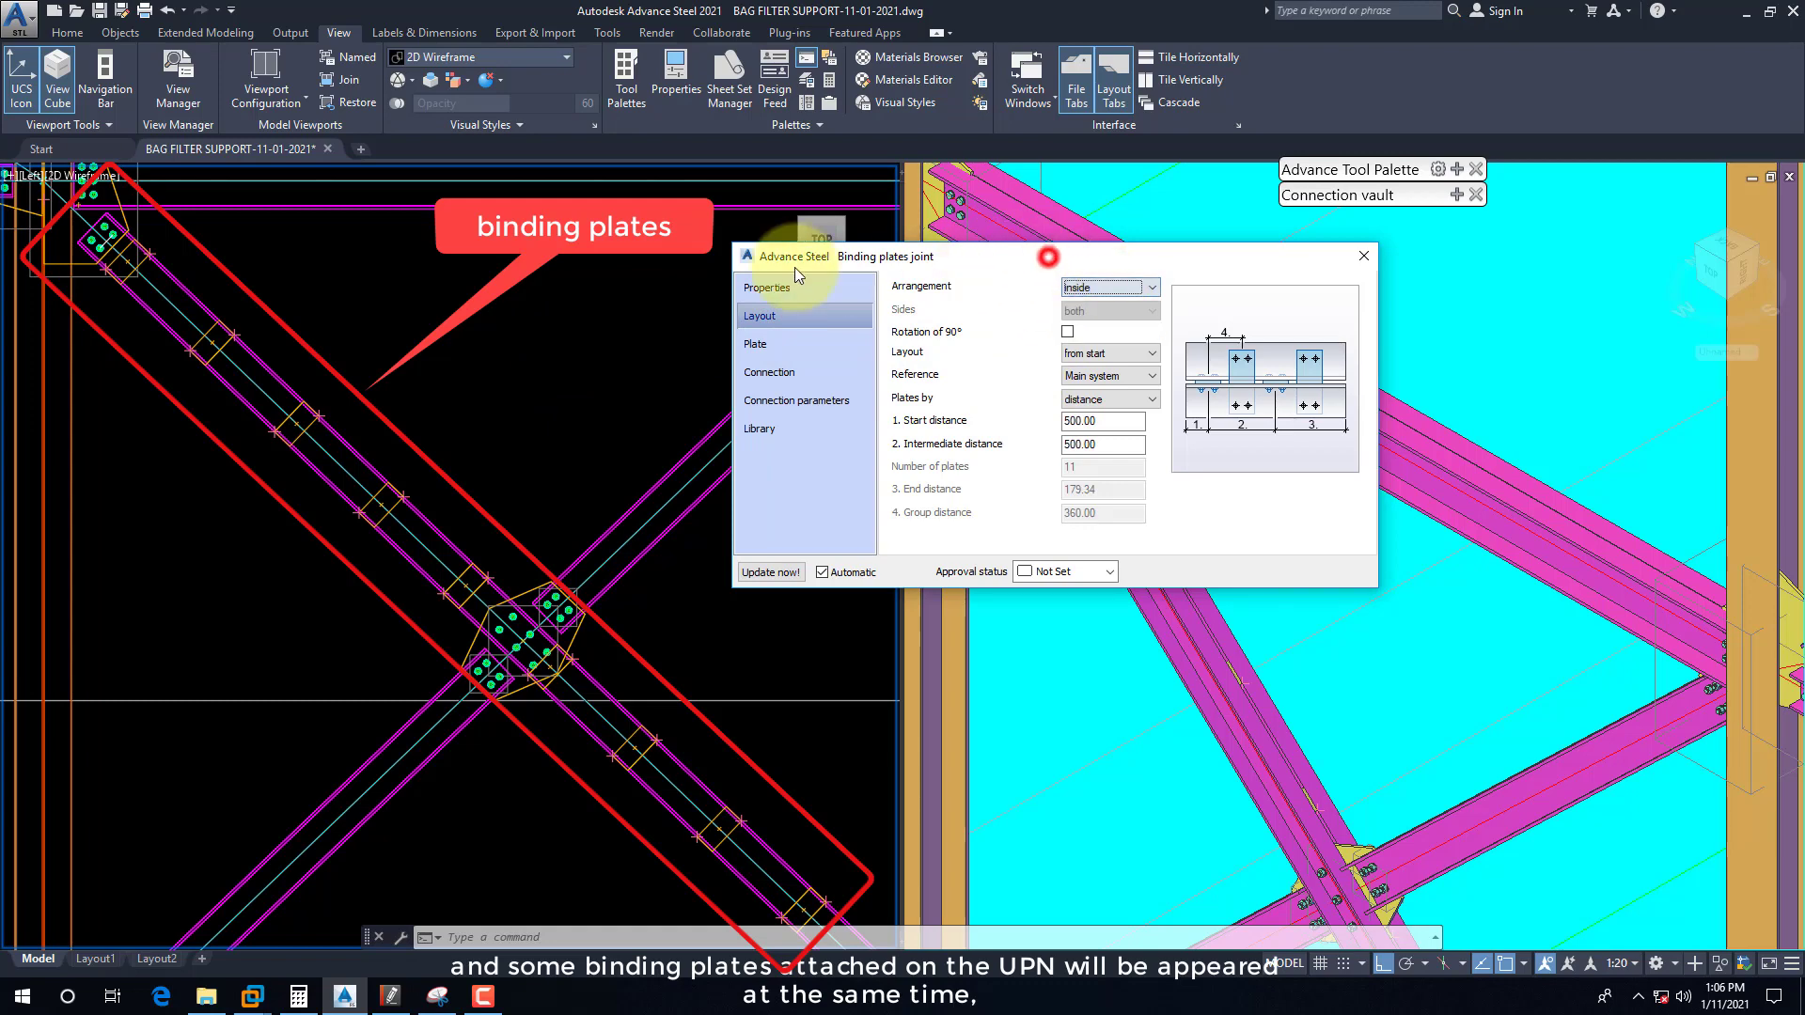
drag(968, 261, 720, 282)
drag(1001, 282, 799, 274)
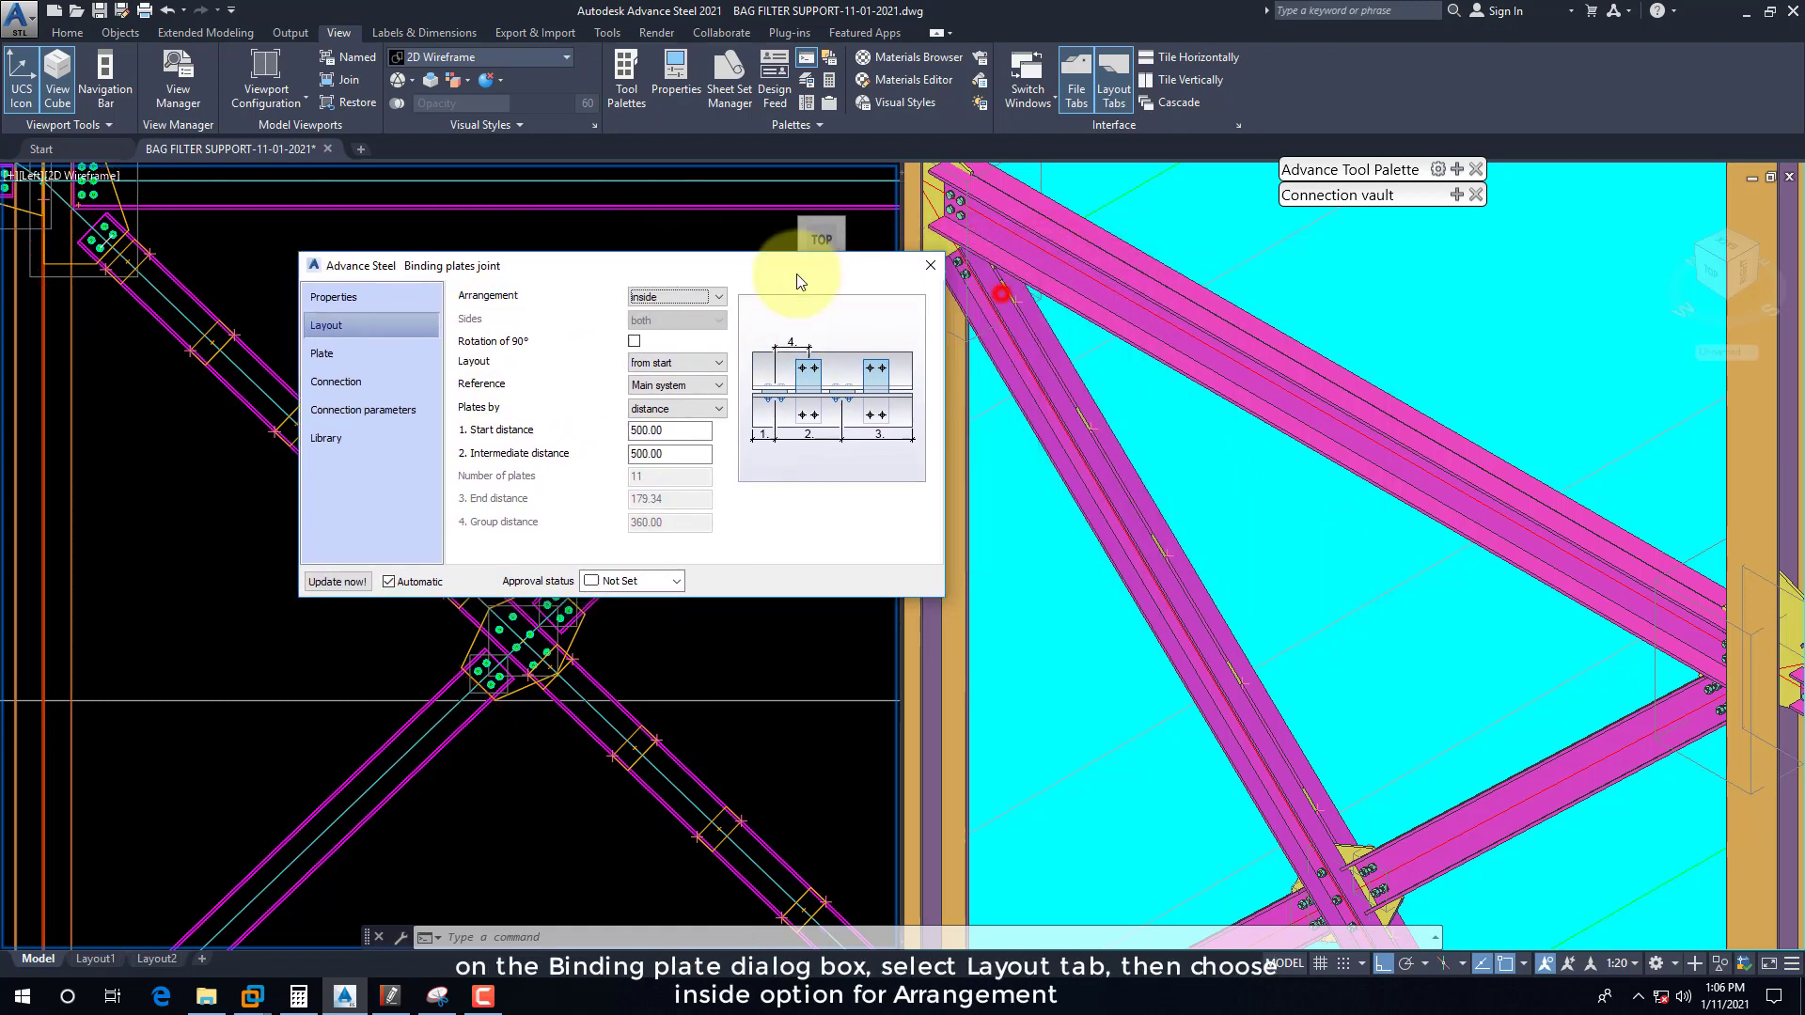
click(1158, 472)
scroll(1158, 472, up, 5)
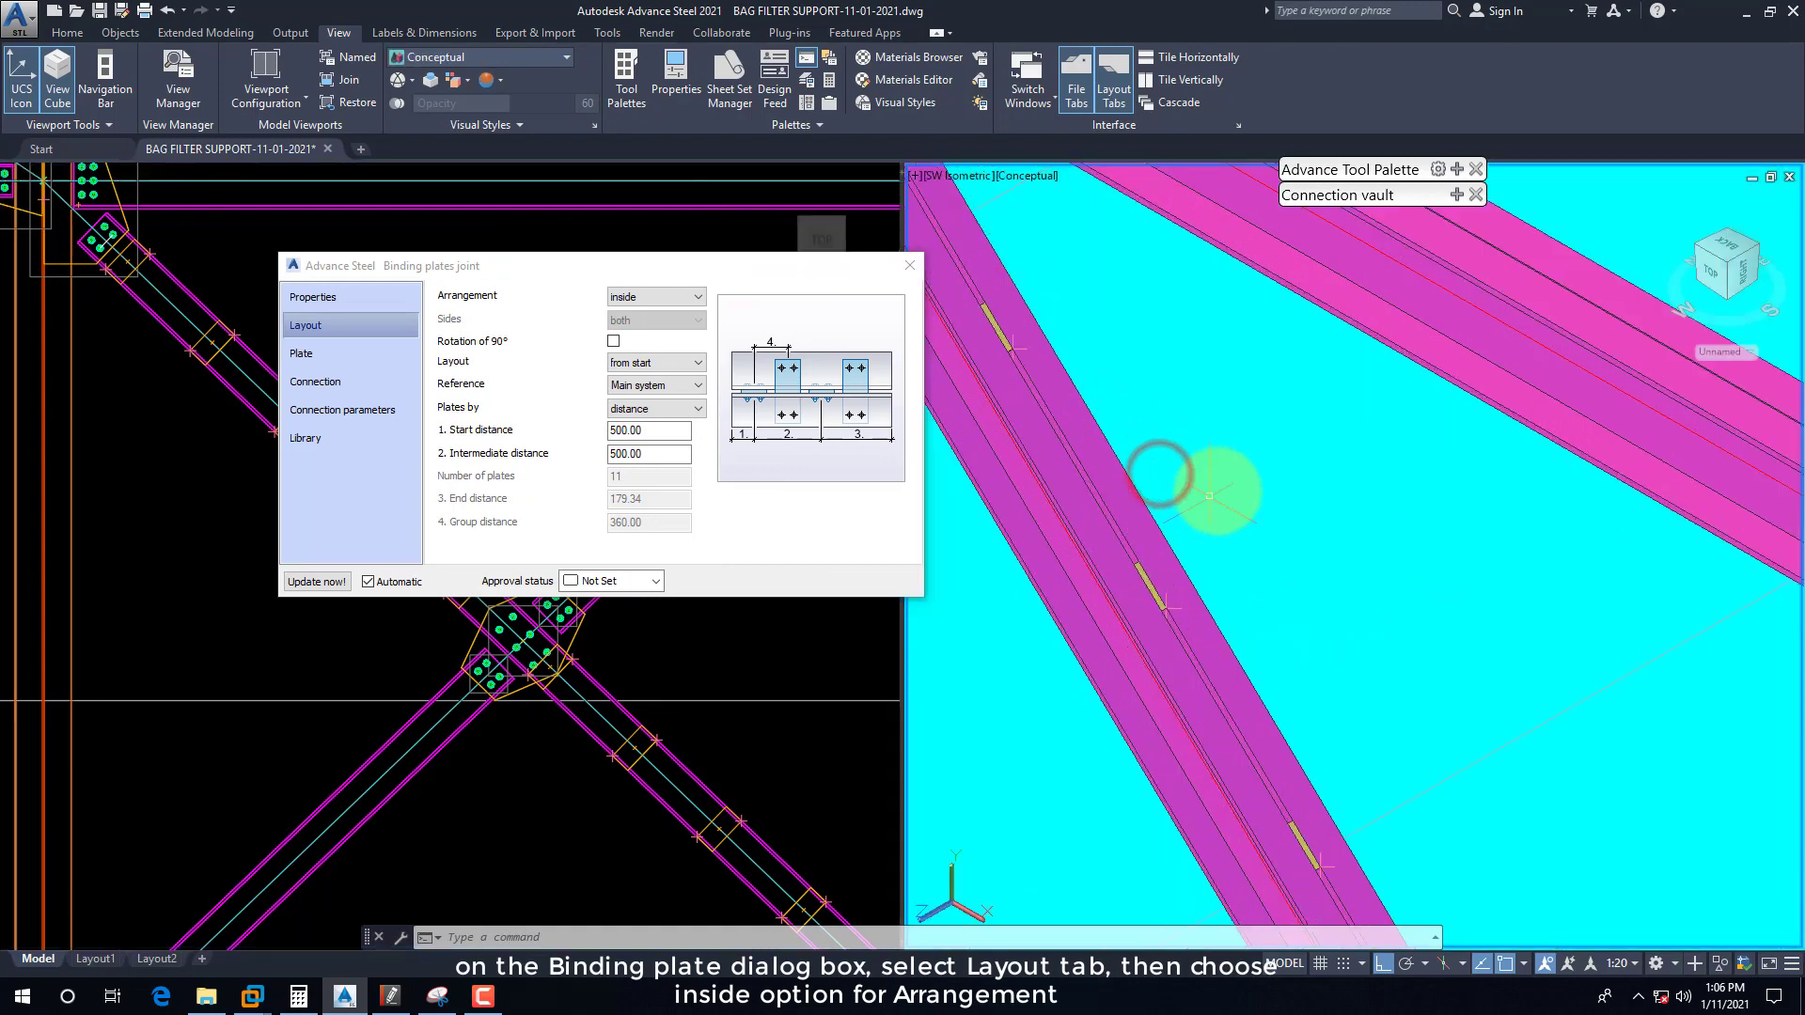
Step: Try the outside and crossed arrangements for the binding plates
click(649, 298)
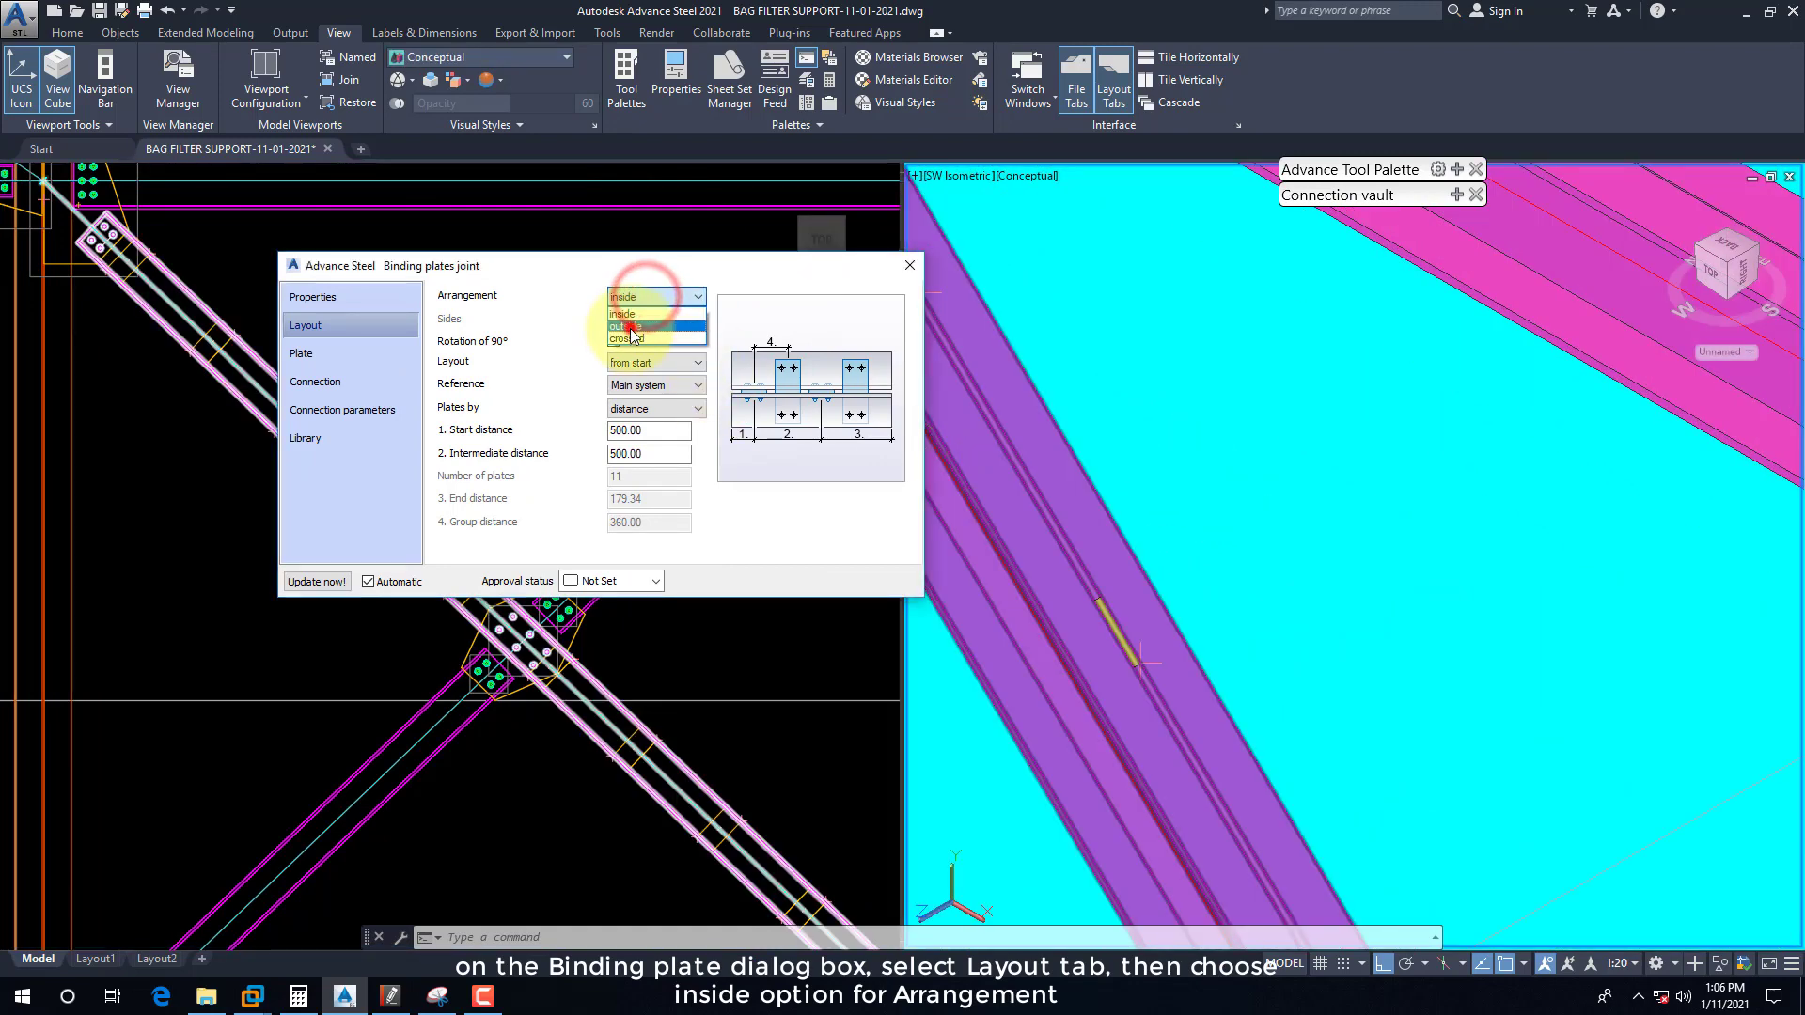
click(632, 333)
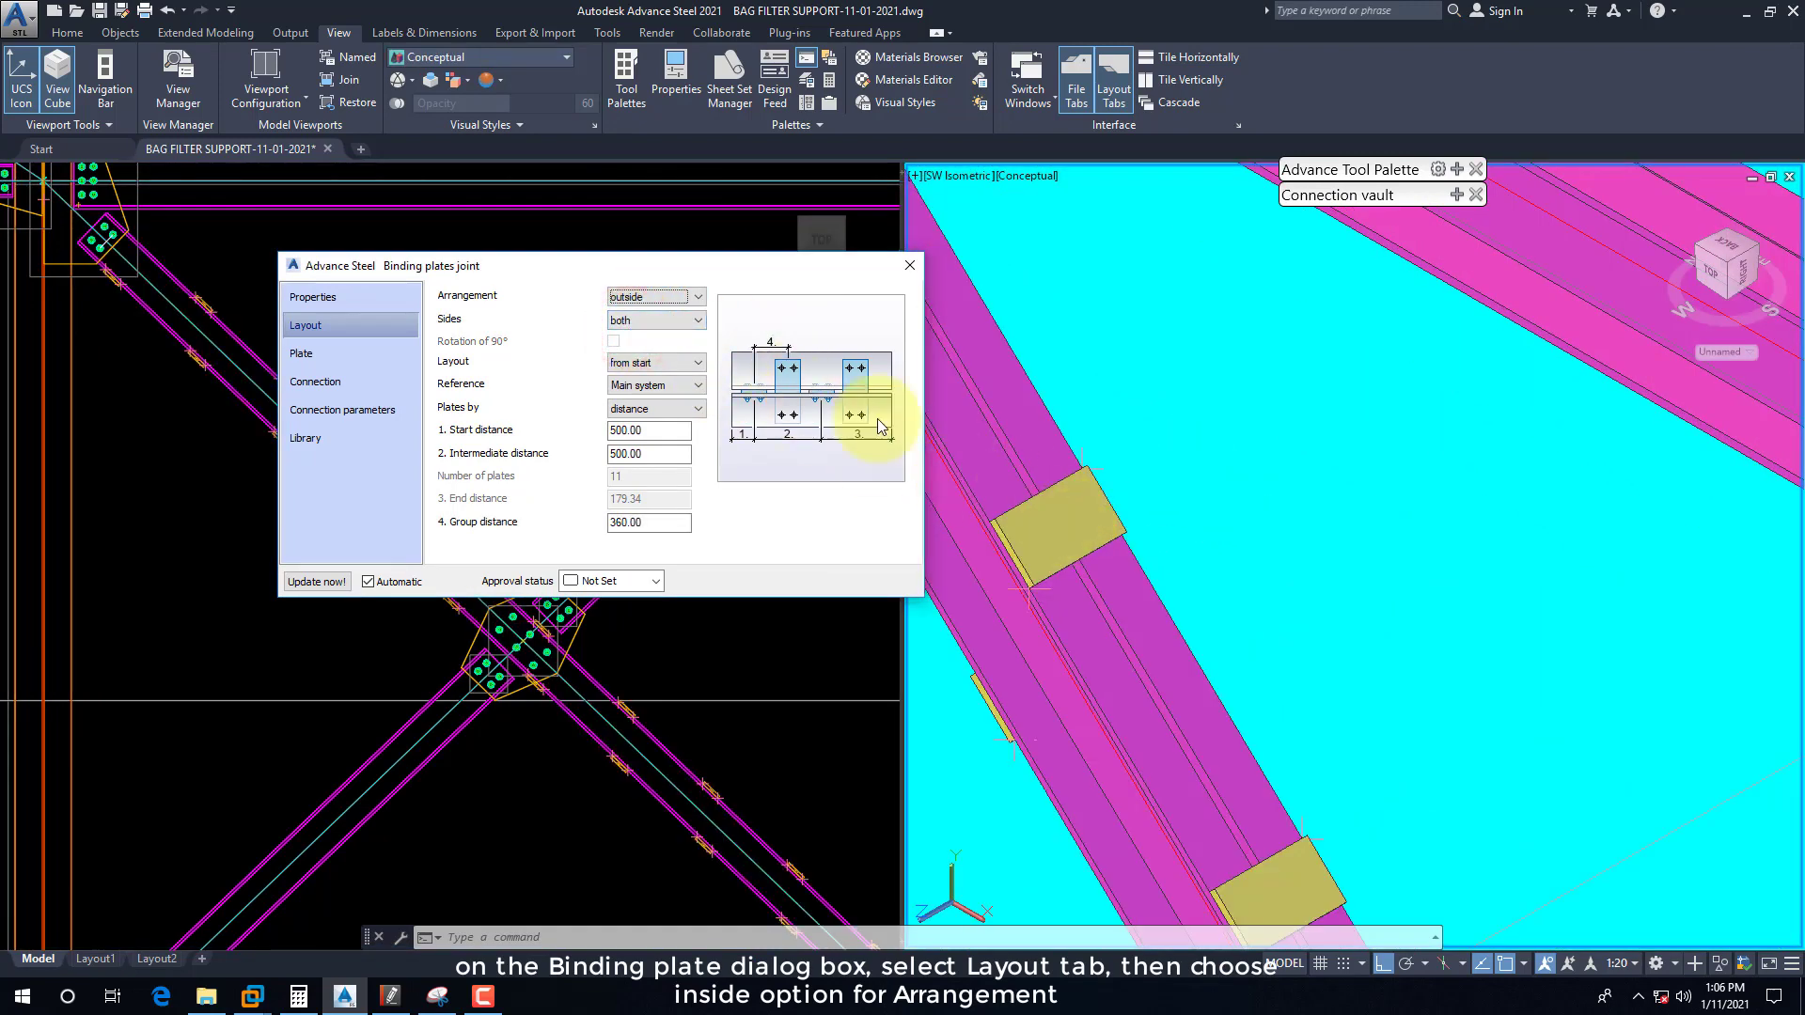
click(629, 298)
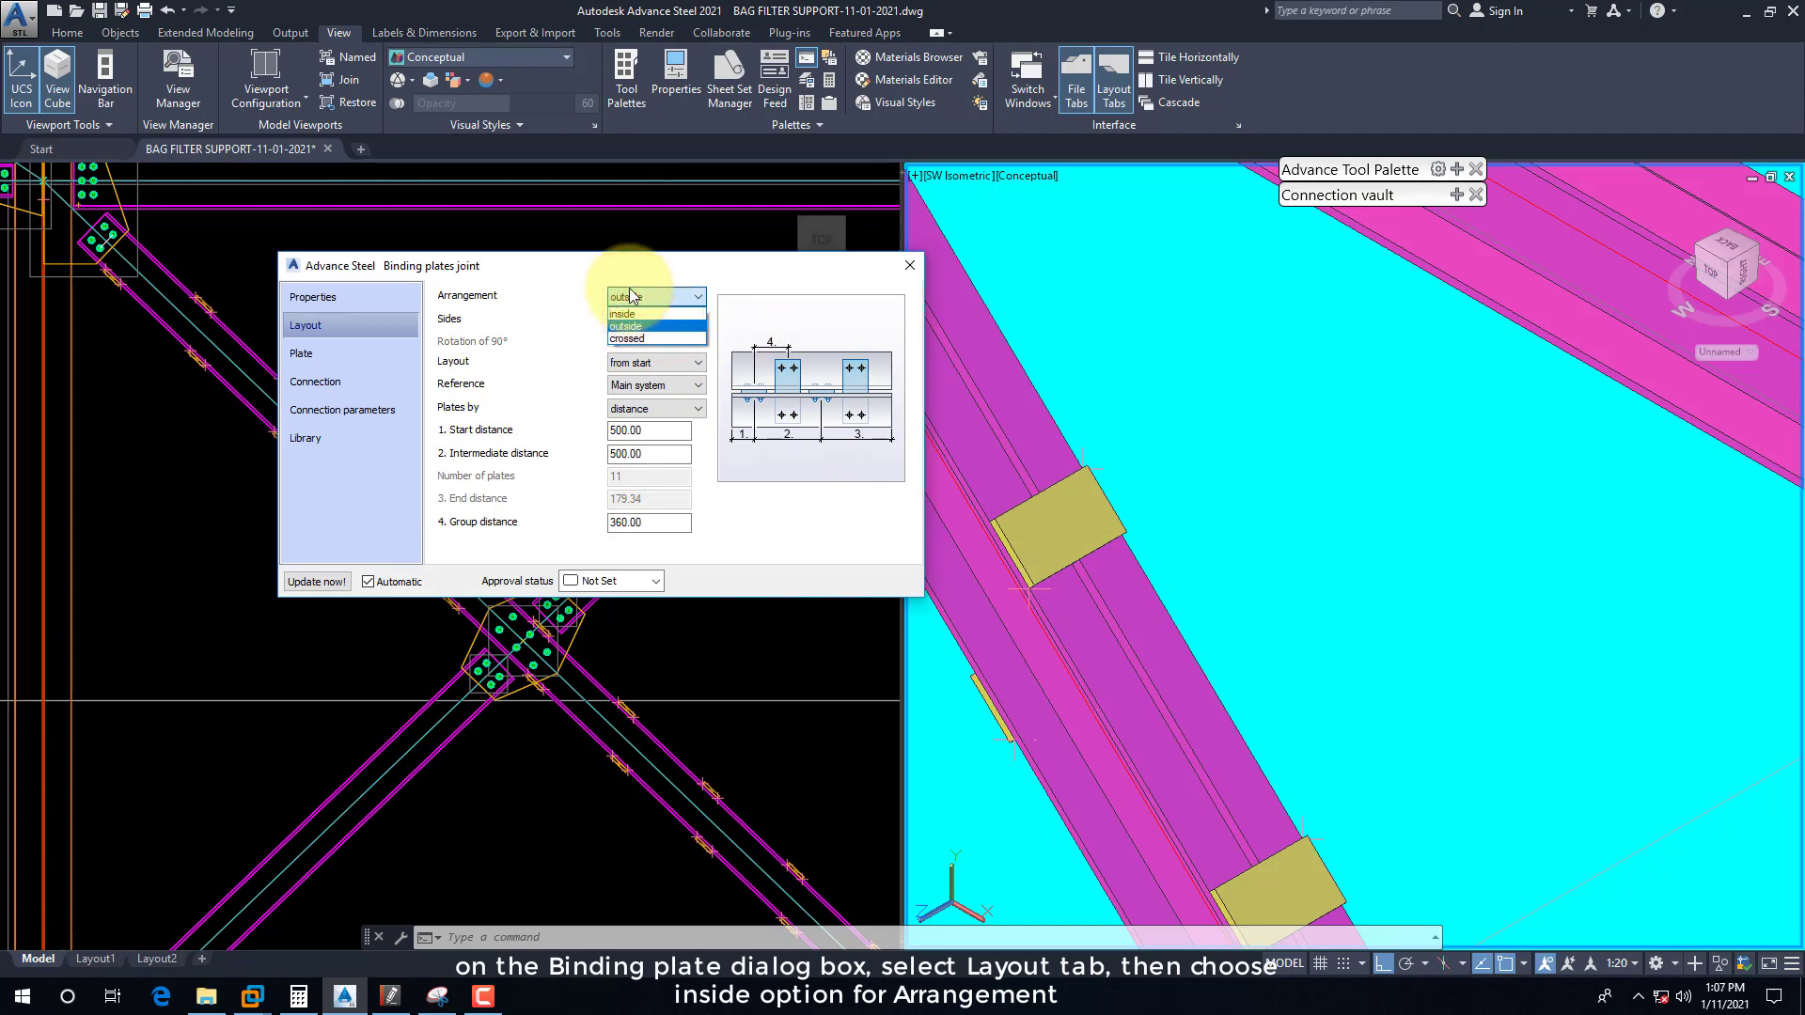
click(584, 270)
drag(641, 269, 898, 77)
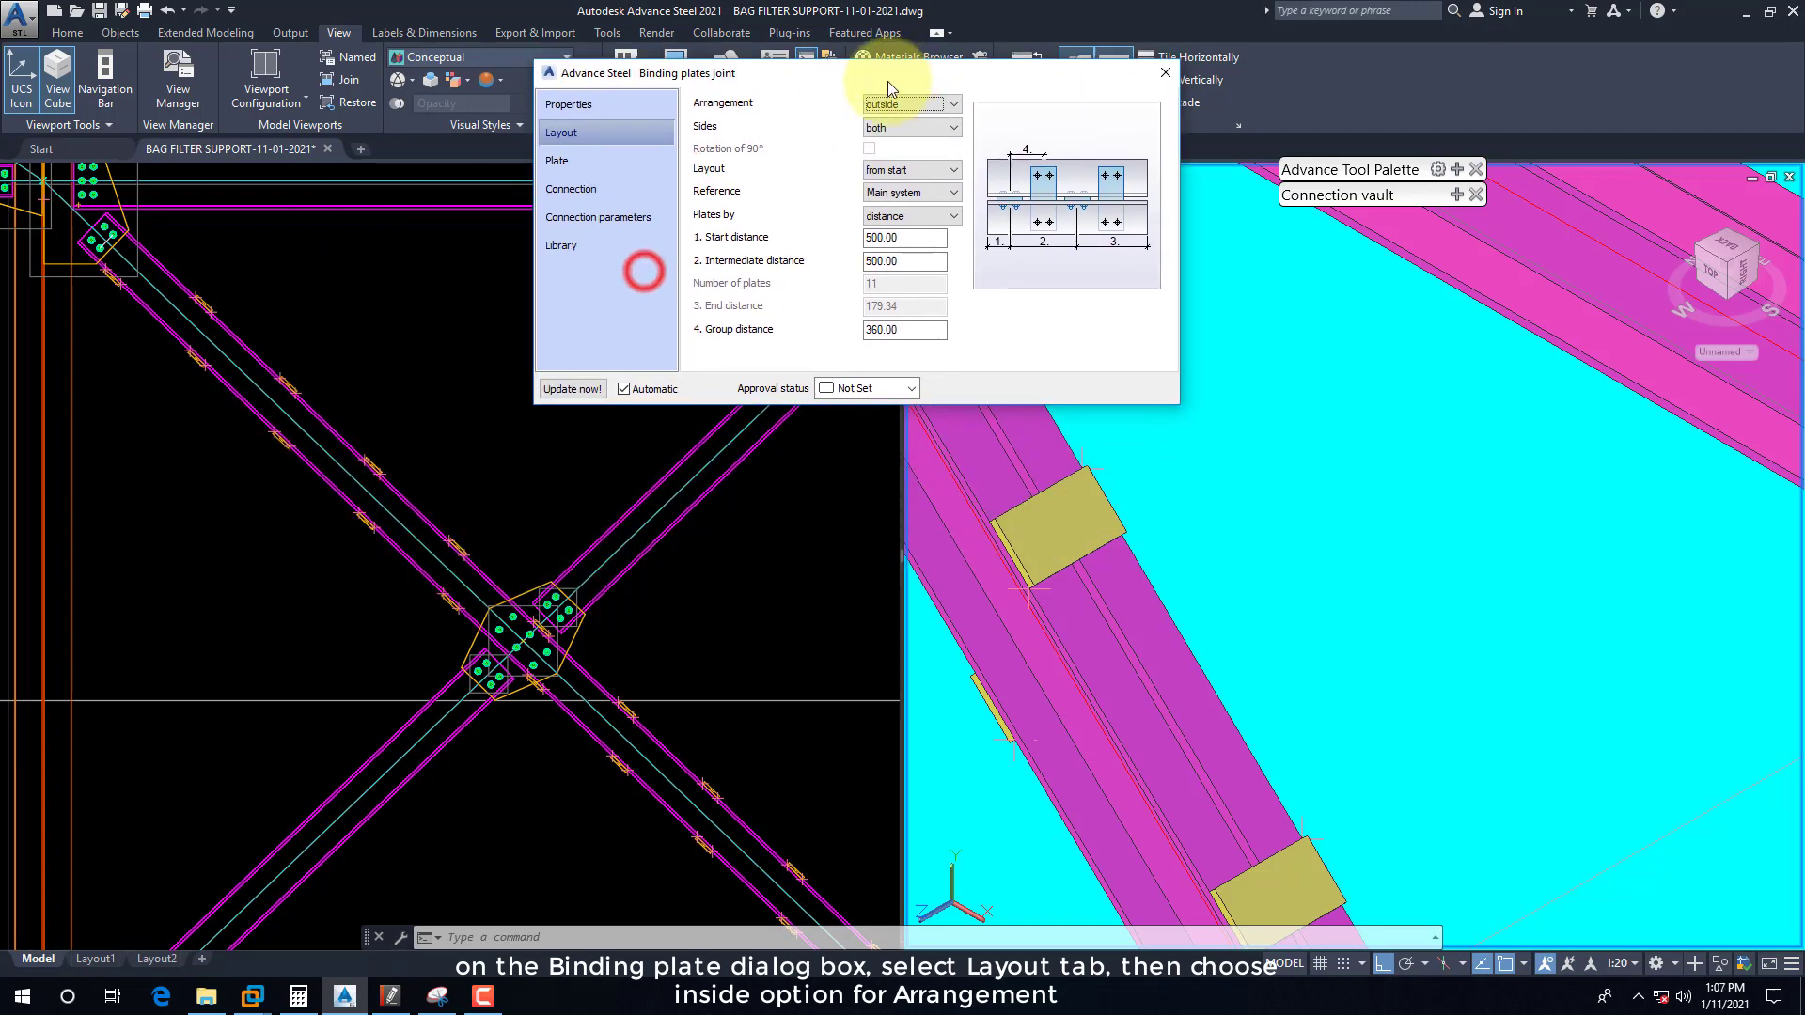
click(894, 104)
click(882, 147)
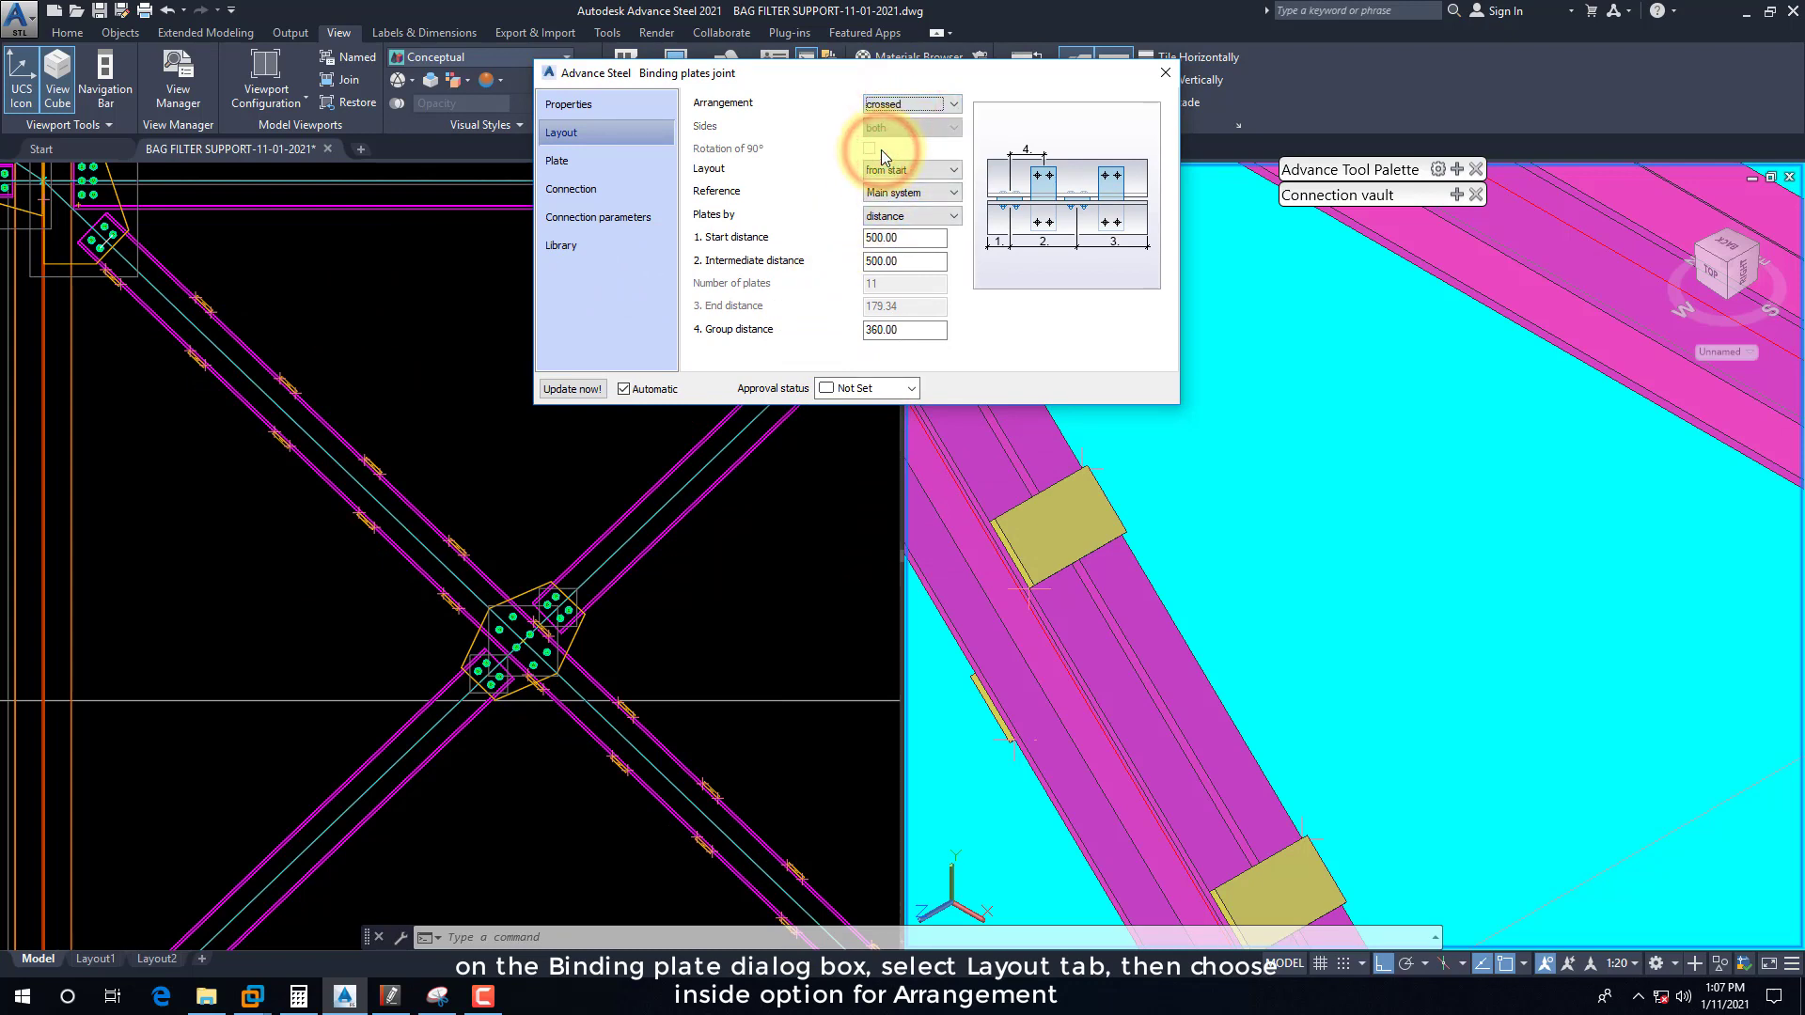
Step: Set the binding plates' arrangement to inside and check the plates on the brace in the isometric viewport
click(894, 103)
click(884, 118)
click(1329, 563)
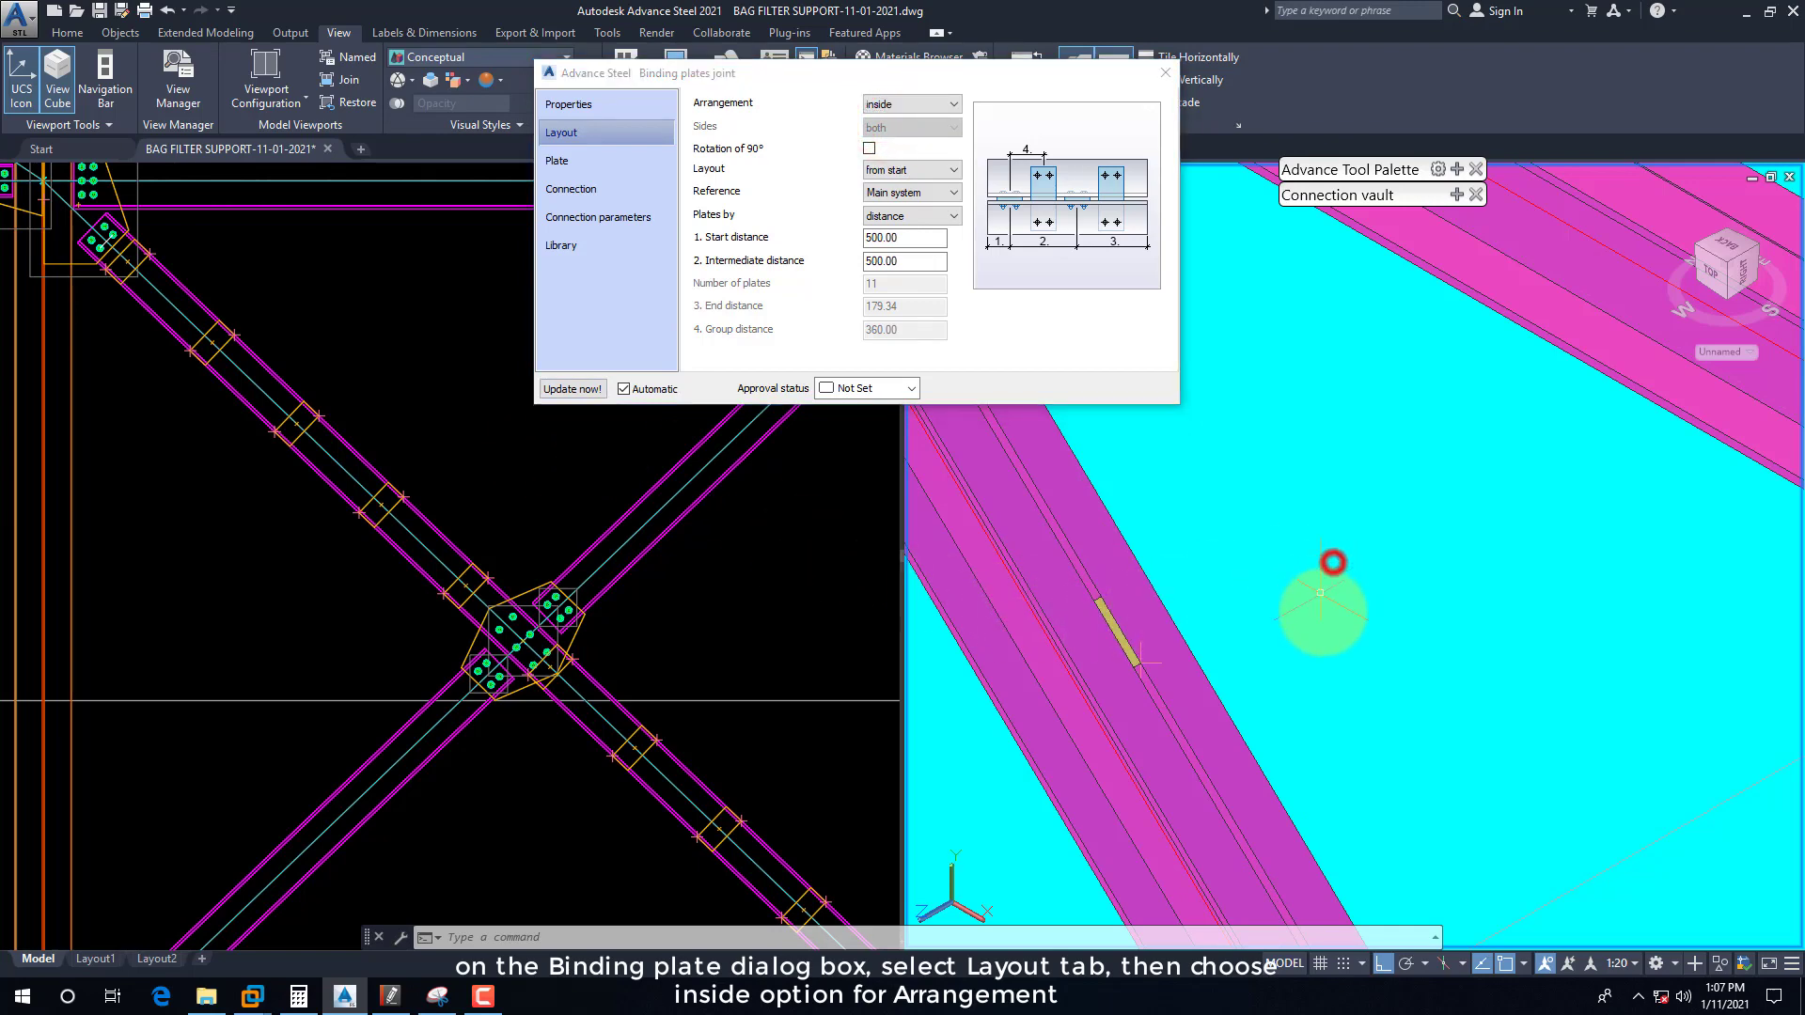
scroll(1355, 713, down, 5)
scroll(1373, 733, down, 5)
scroll(1395, 792, up, 5)
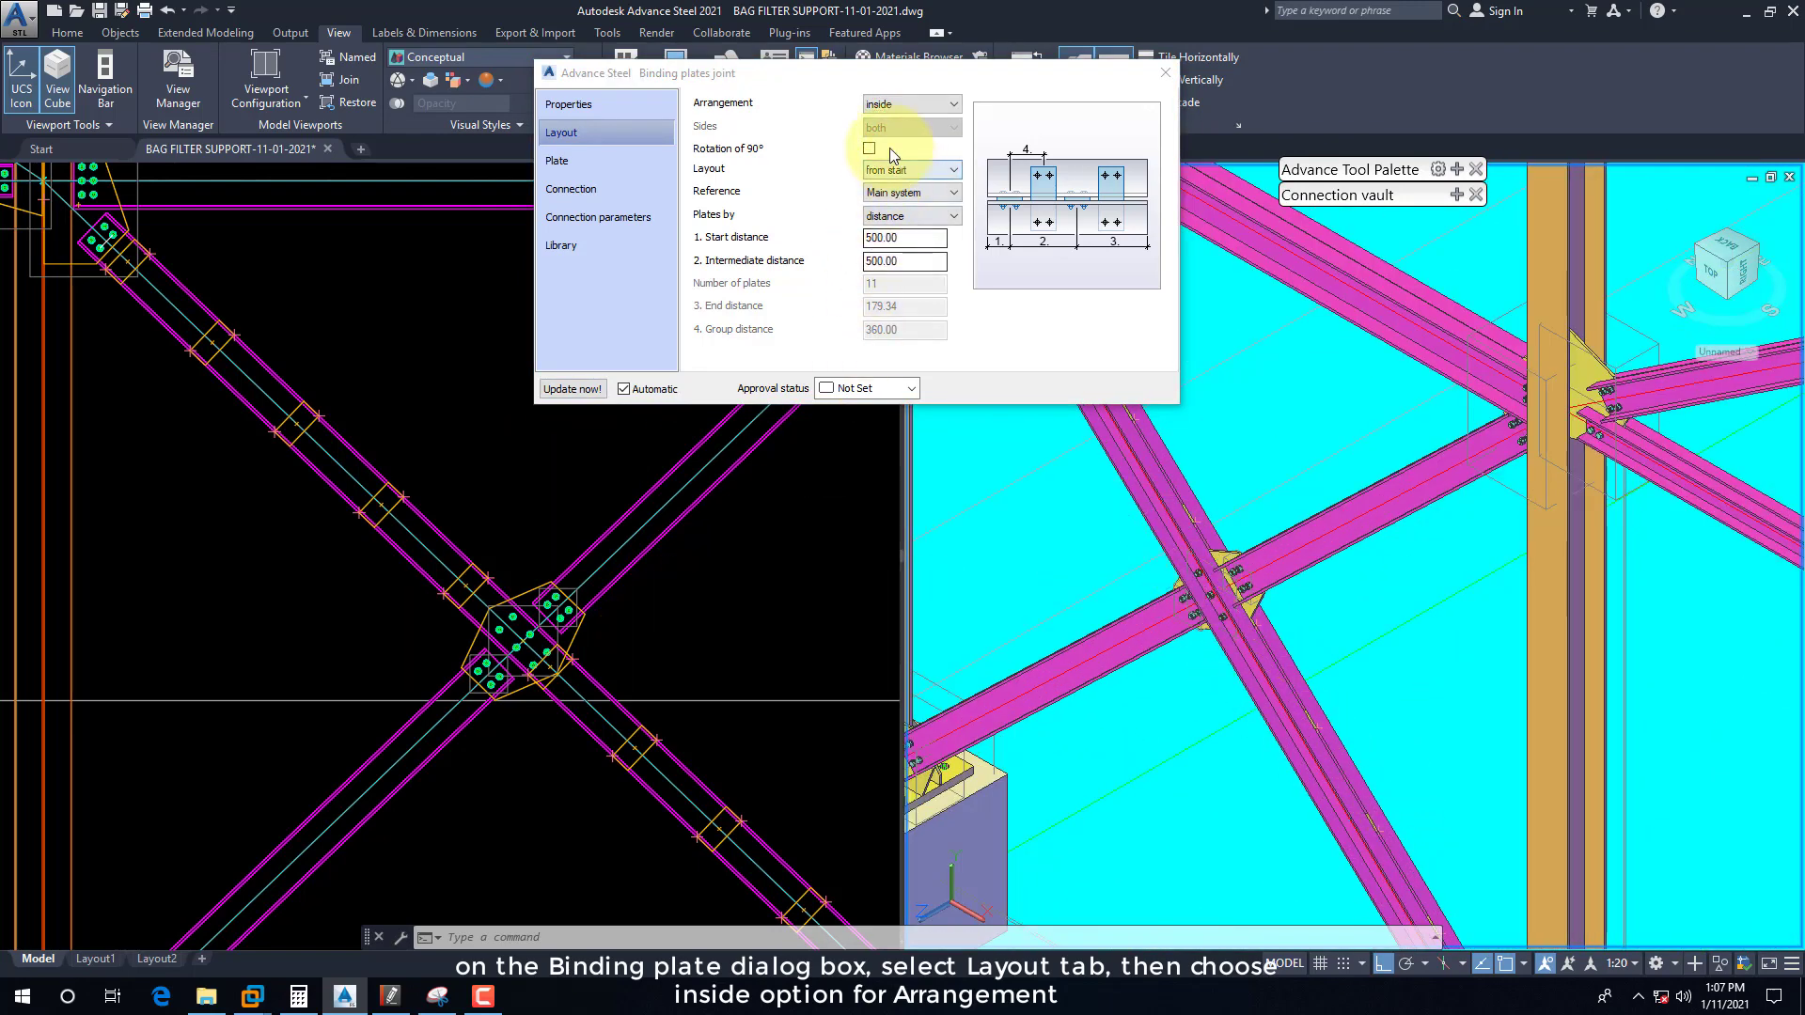
click(883, 106)
click(898, 89)
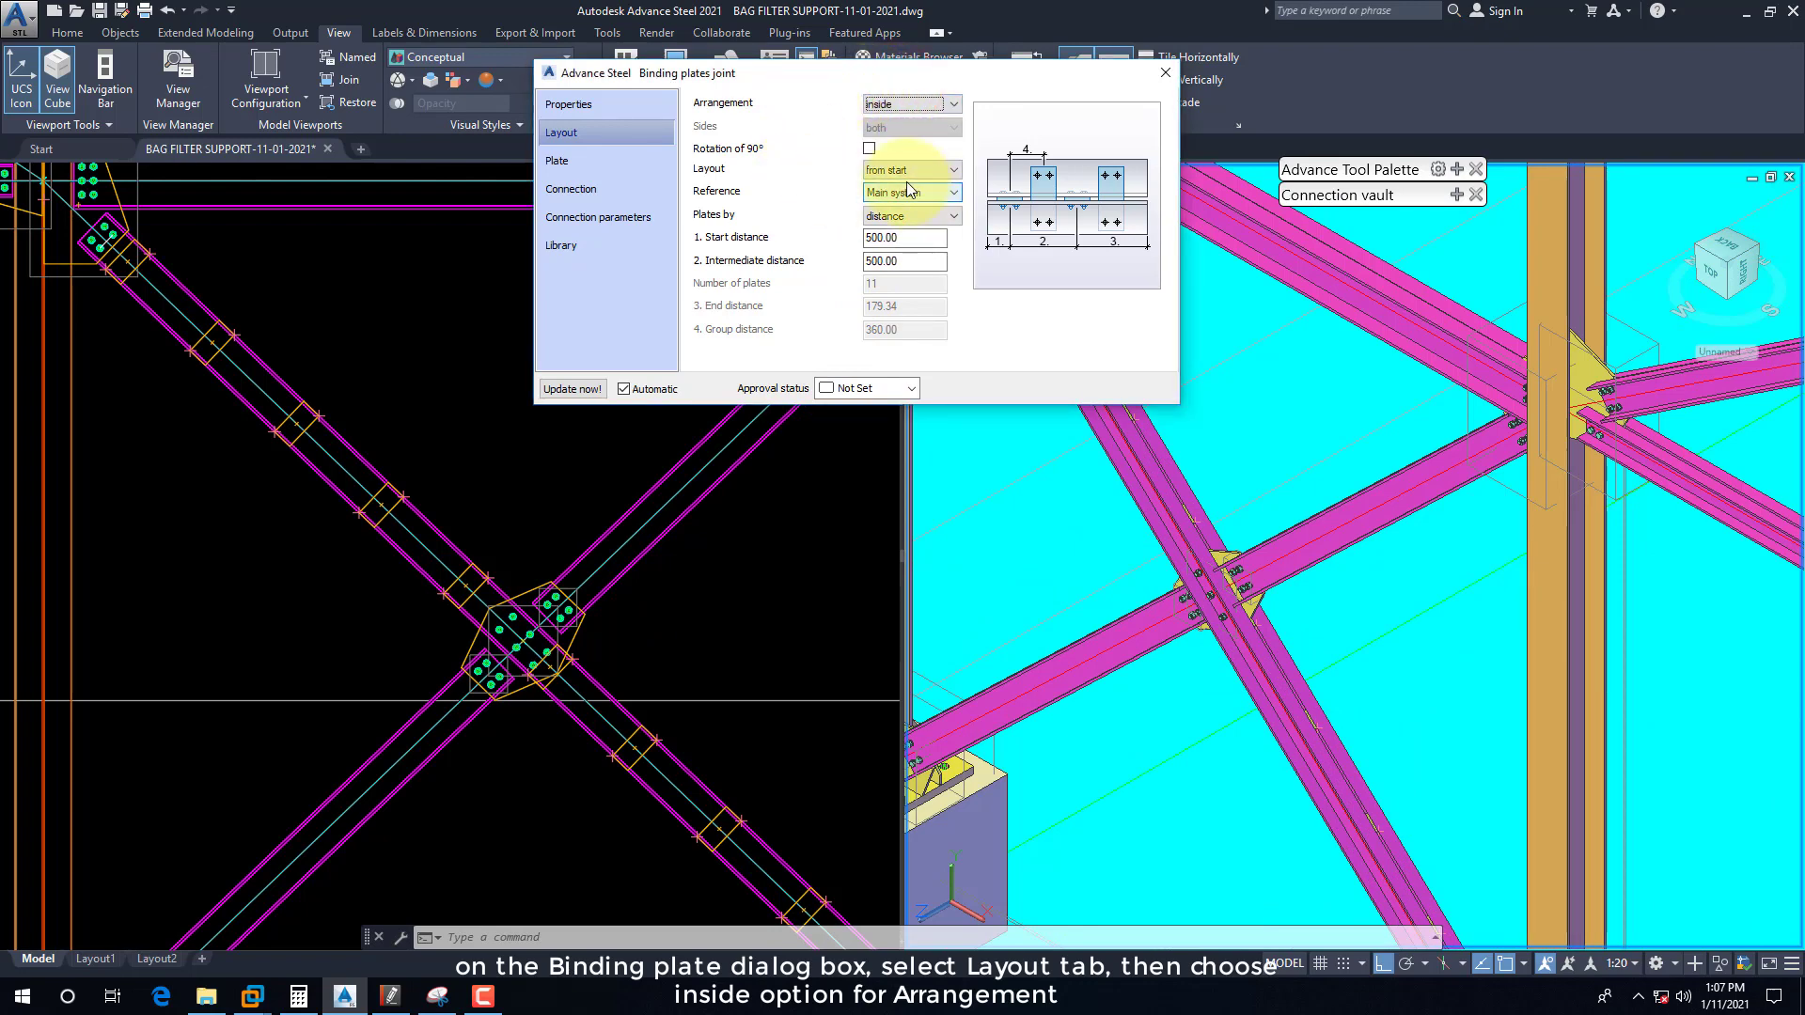
Step: Try the from center and from end layout options, with the upper brace visible in the wireframe viewport
click(352, 295)
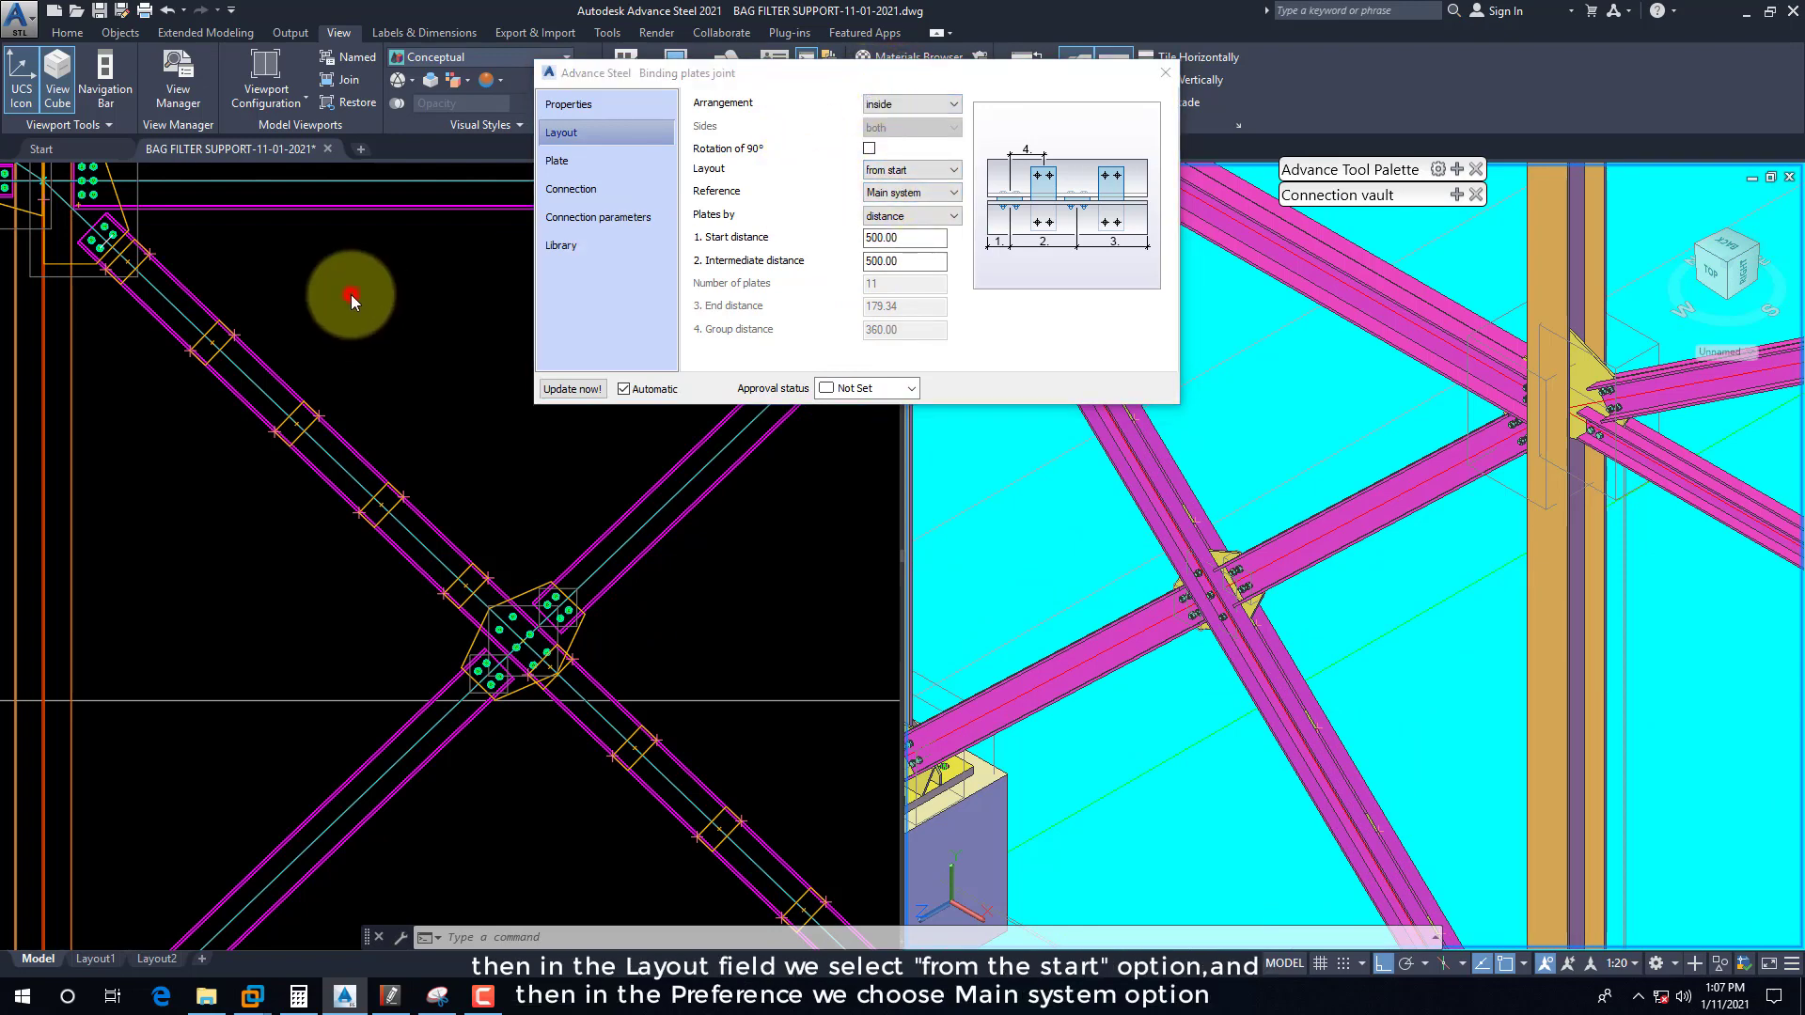
click(370, 393)
middle_drag(395, 463, 232, 342)
click(878, 170)
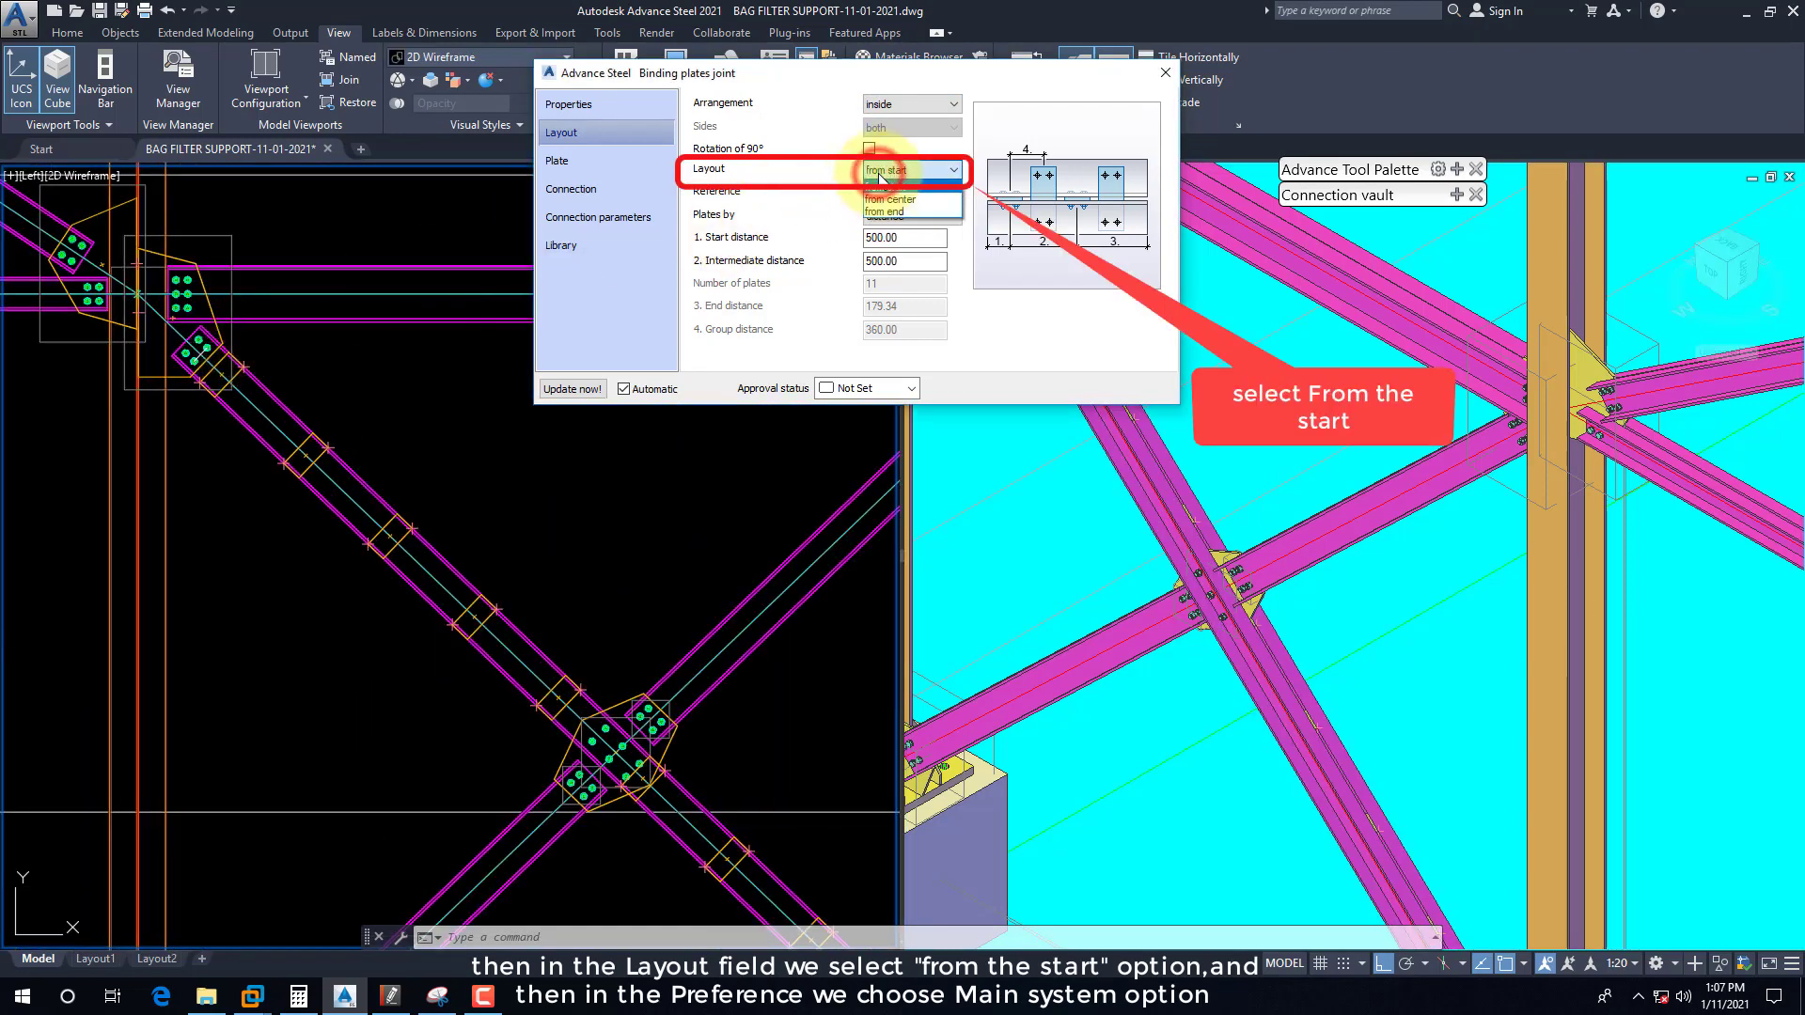
click(883, 200)
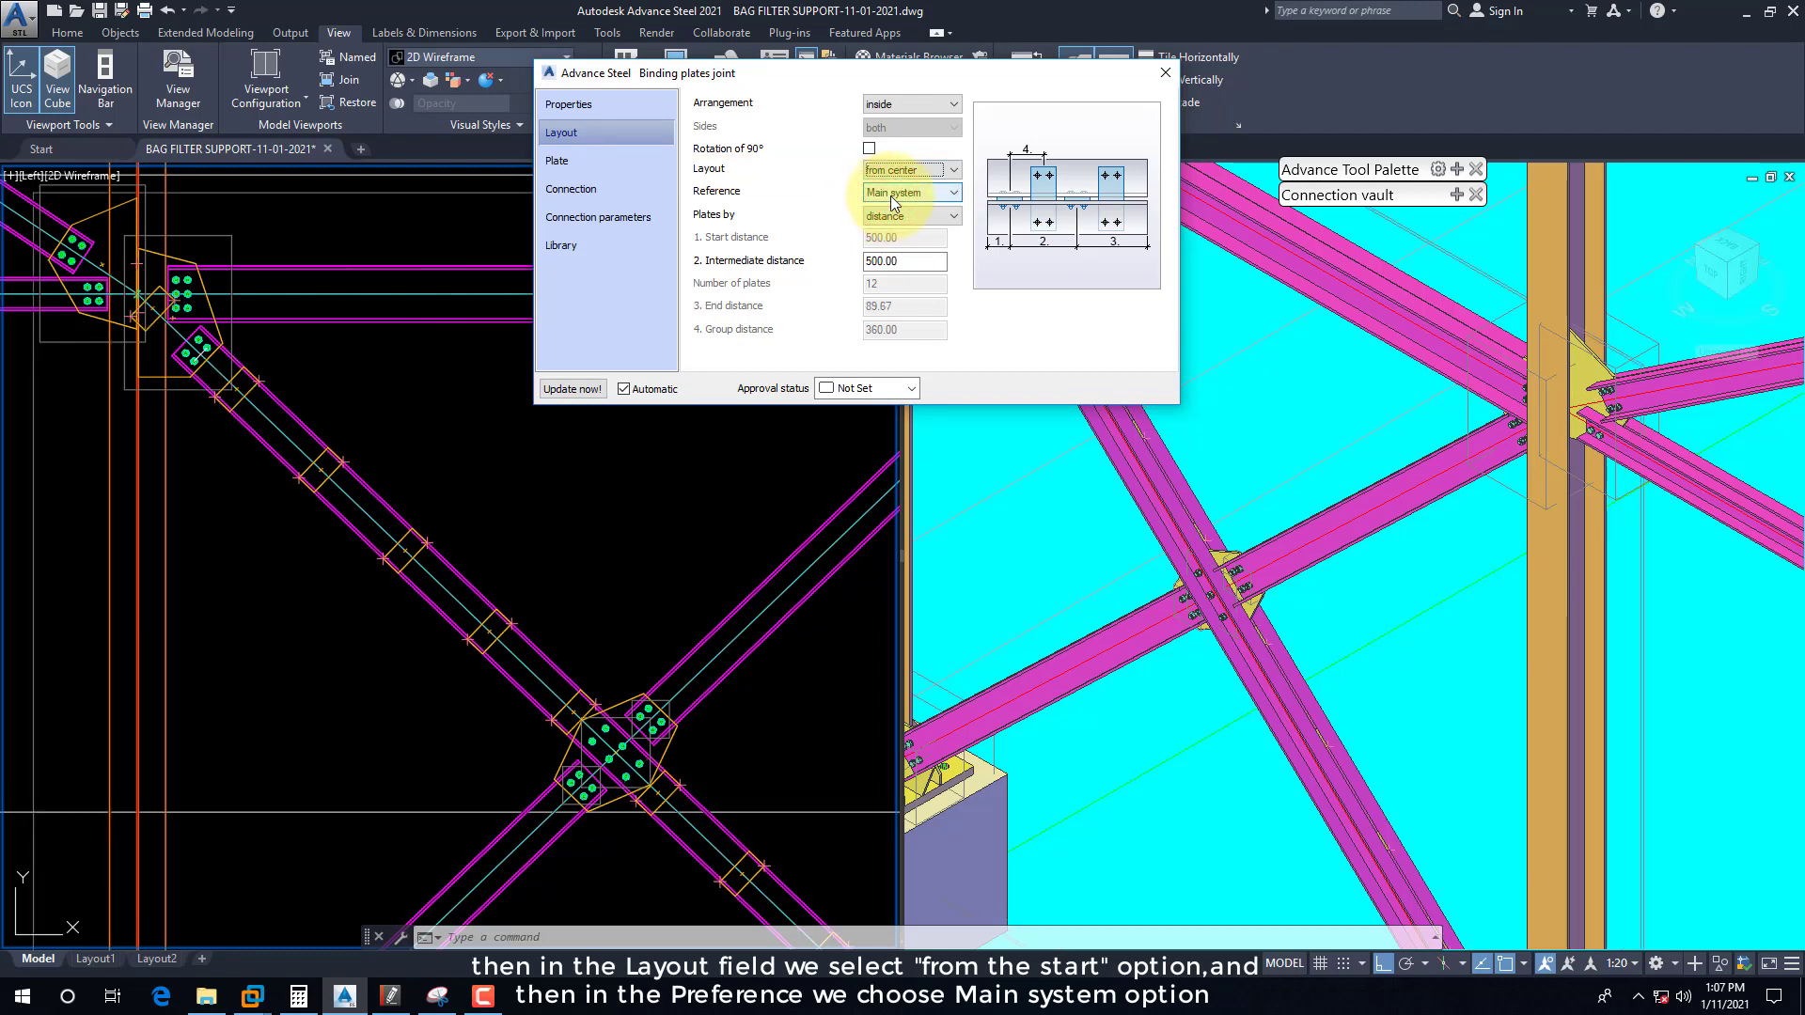
click(905, 170)
click(882, 215)
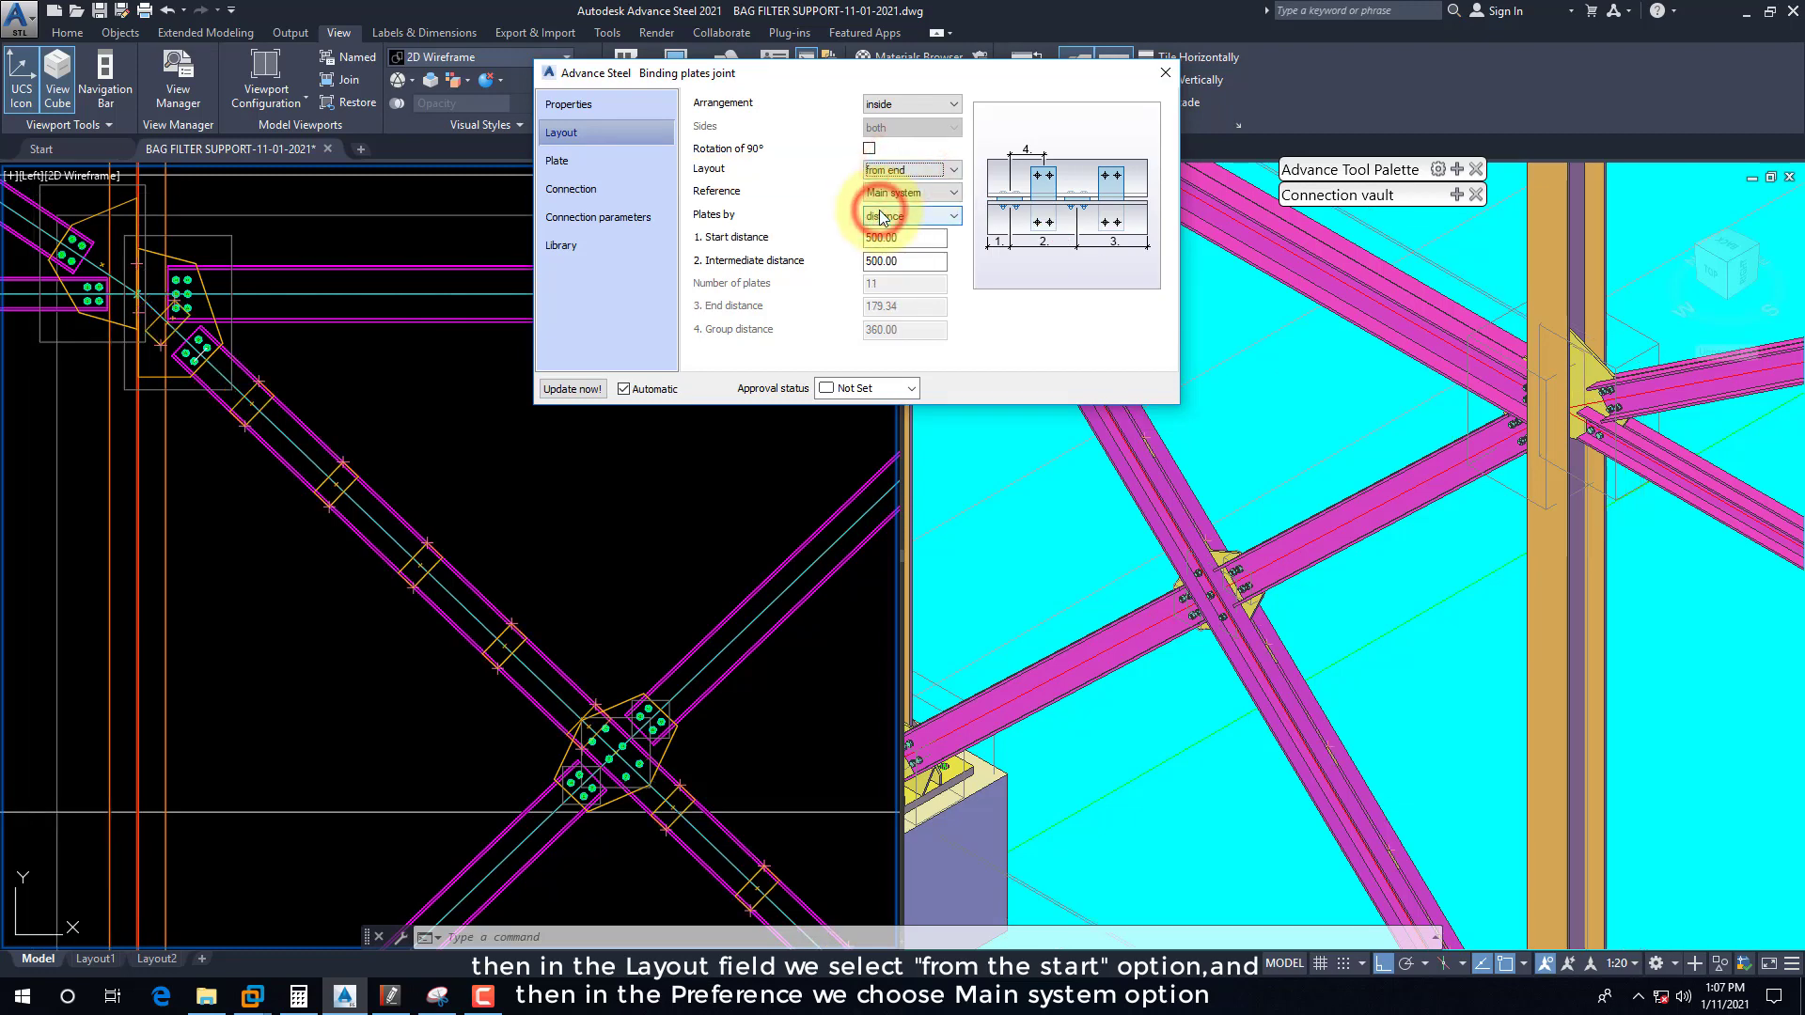
Step: Set the binding plates' layout to from start and keep Main system as the reference
click(892, 172)
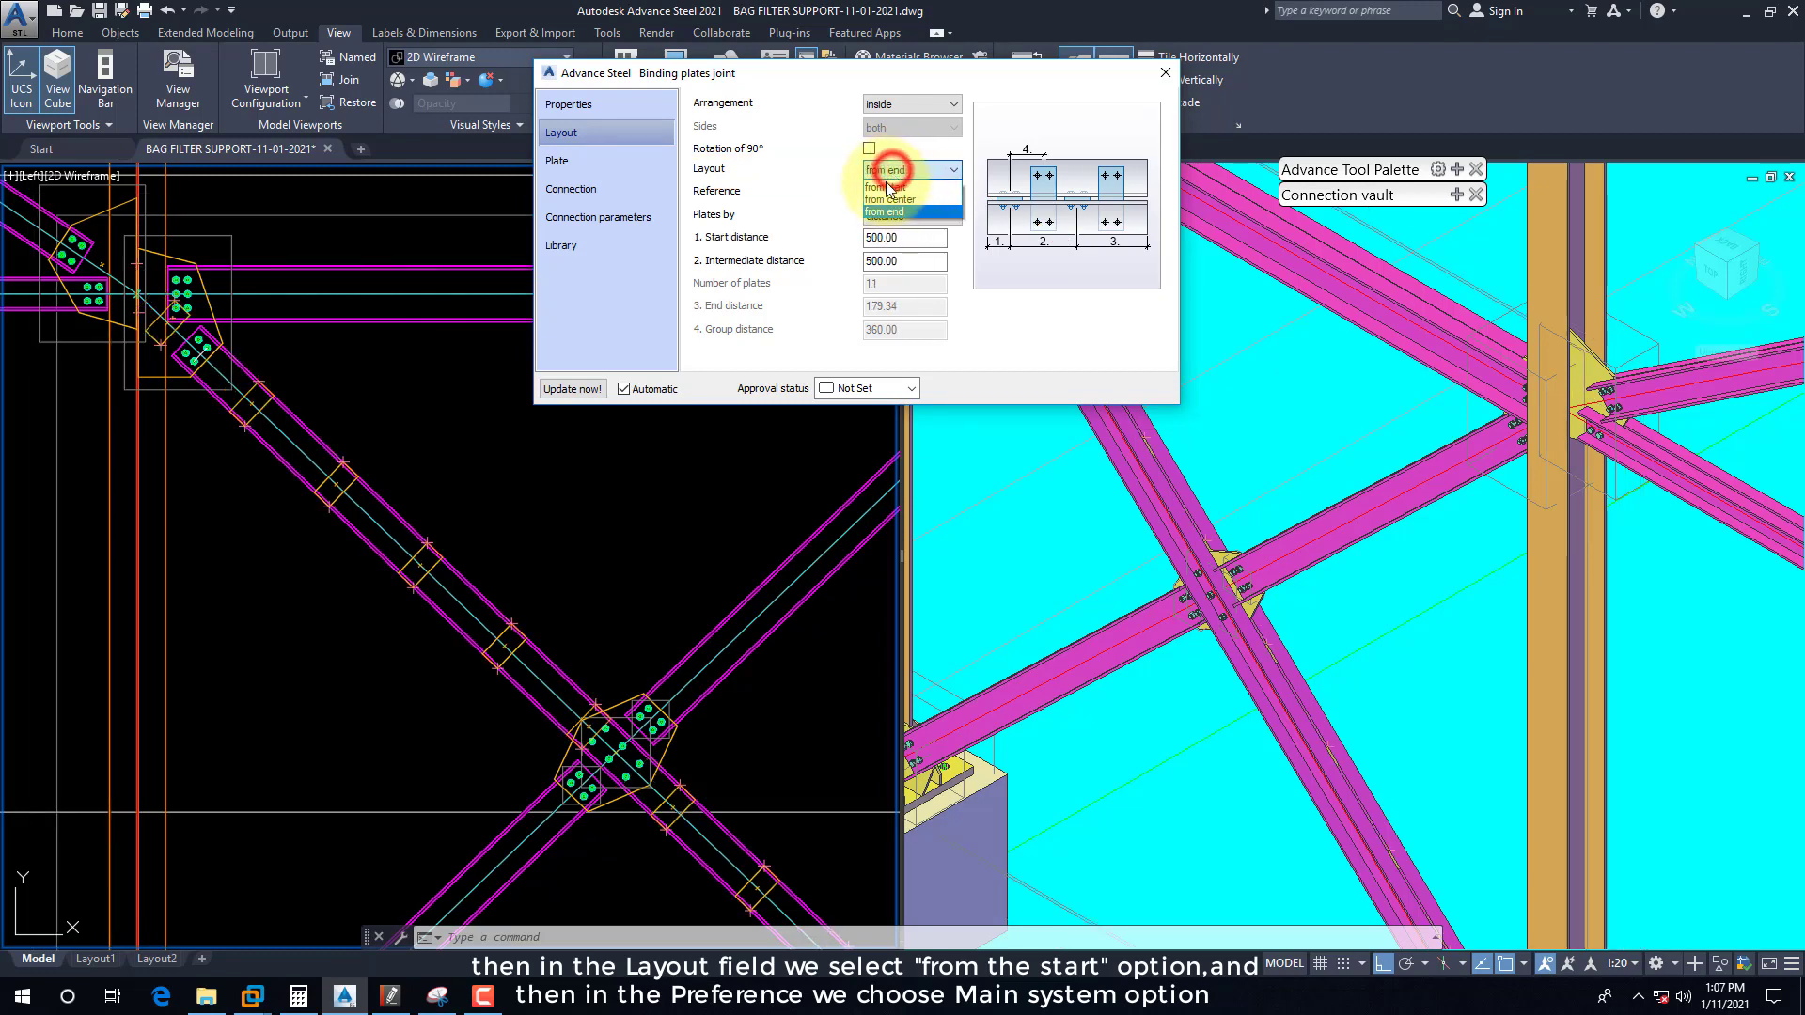
click(884, 188)
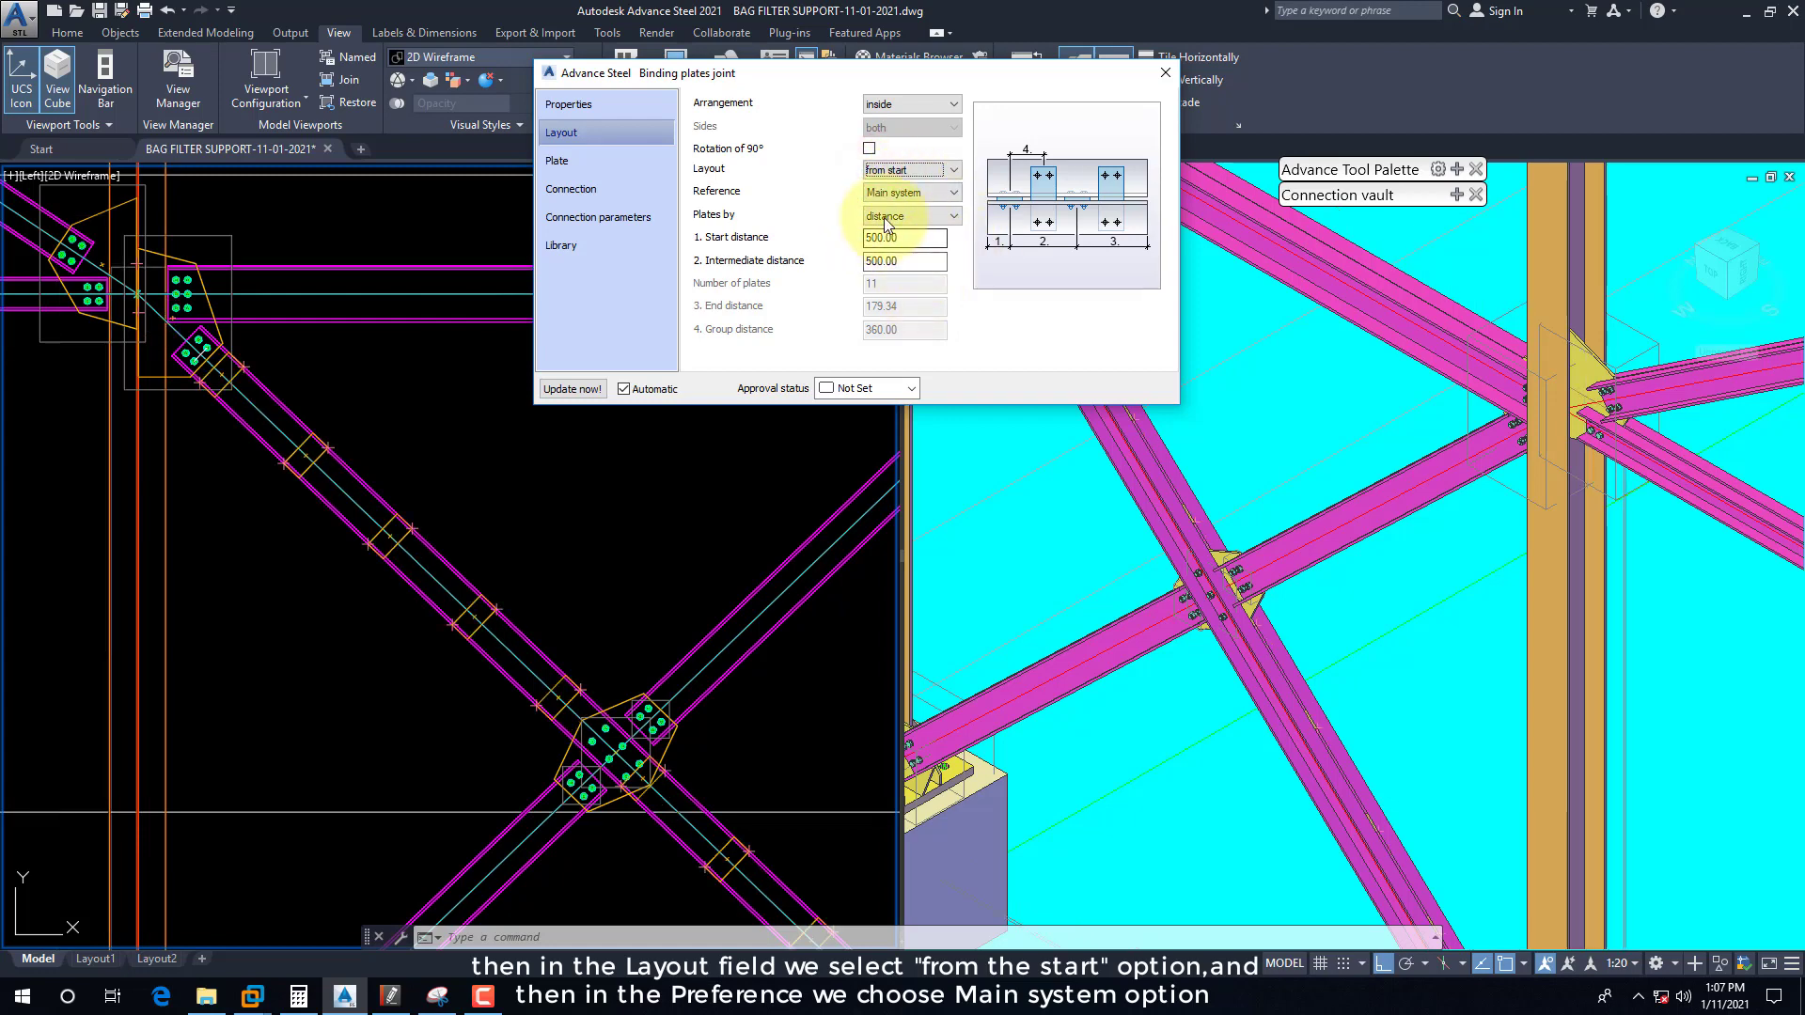
click(903, 195)
click(901, 209)
click(814, 203)
Step: Try Main physical and System features as the reference for the plate layout
click(916, 193)
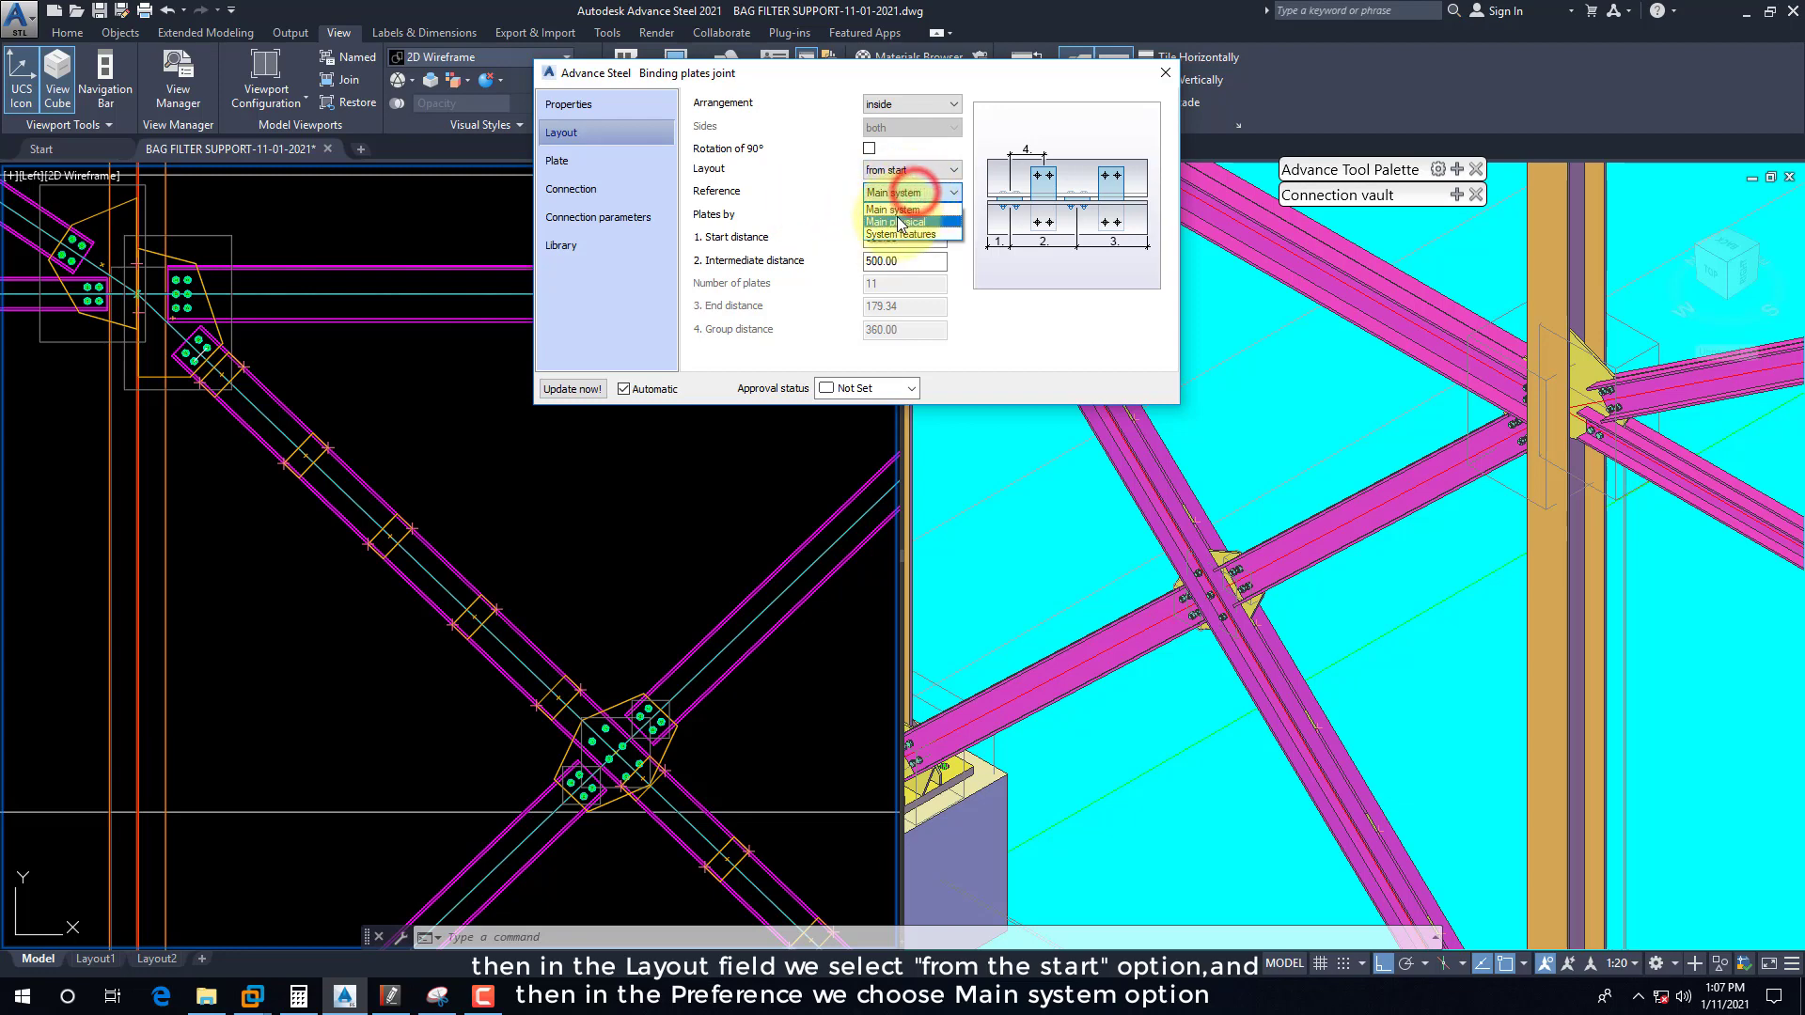
click(898, 223)
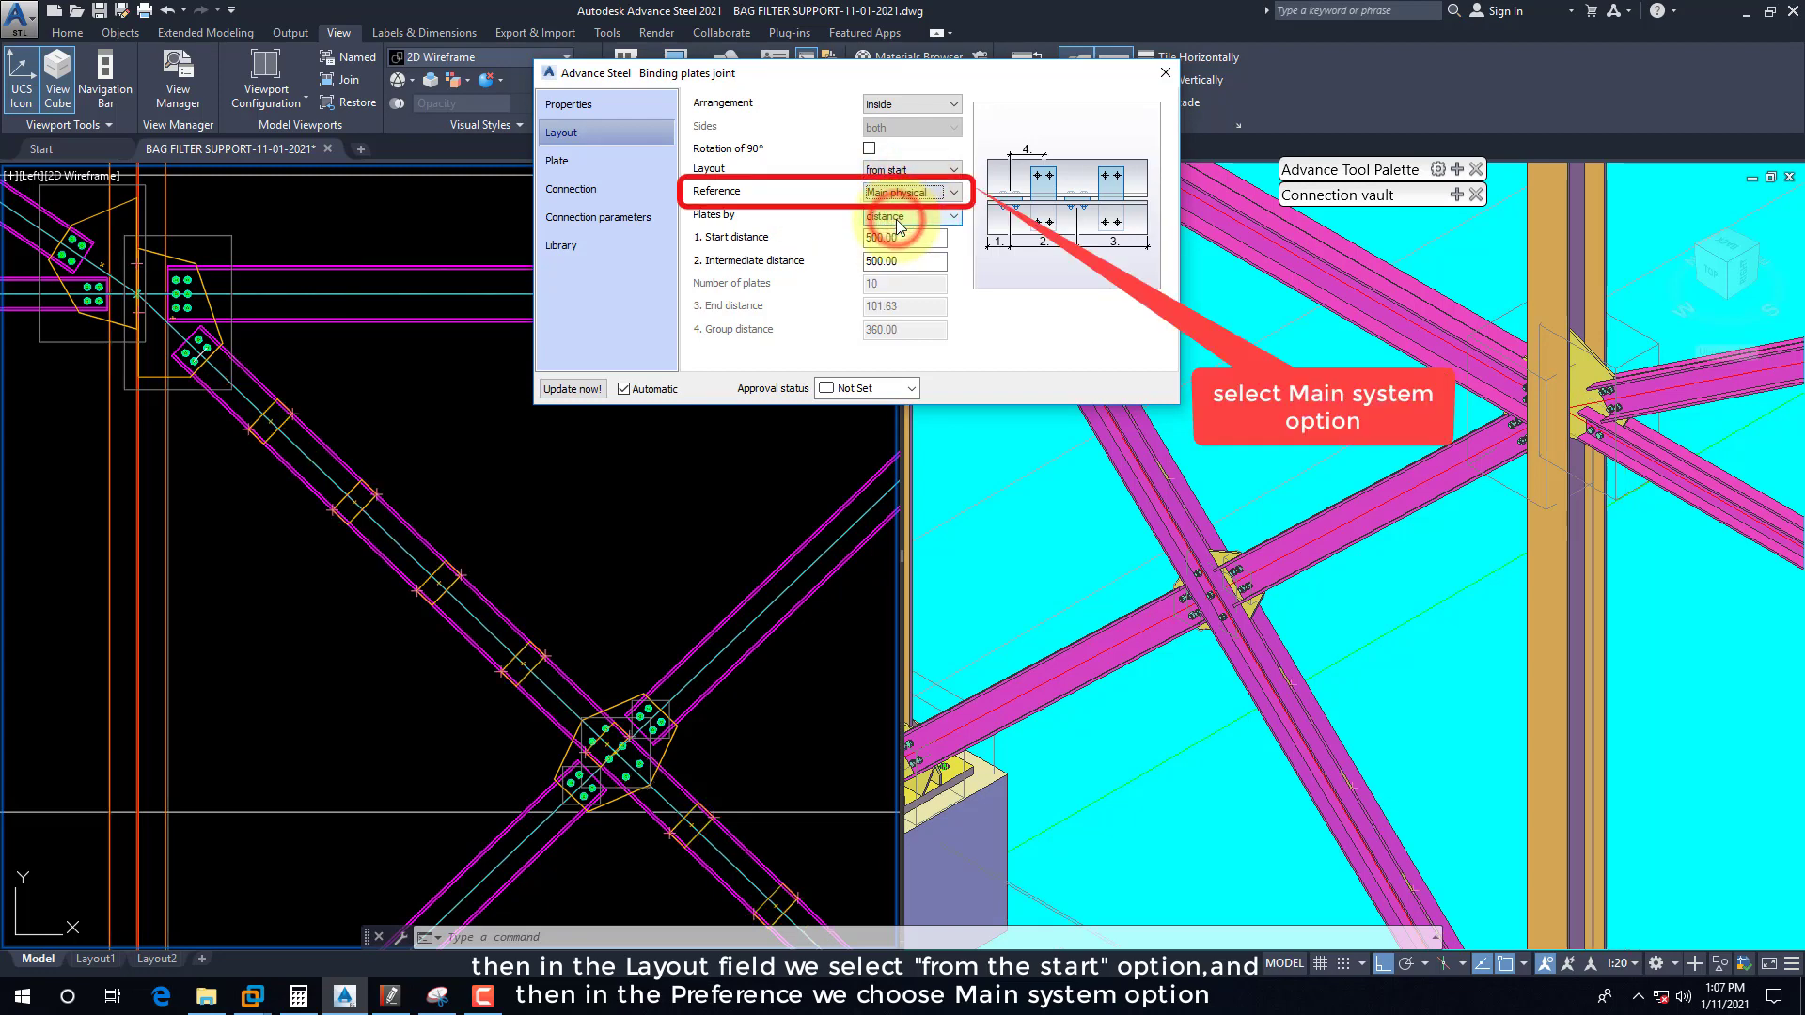
click(898, 194)
click(893, 235)
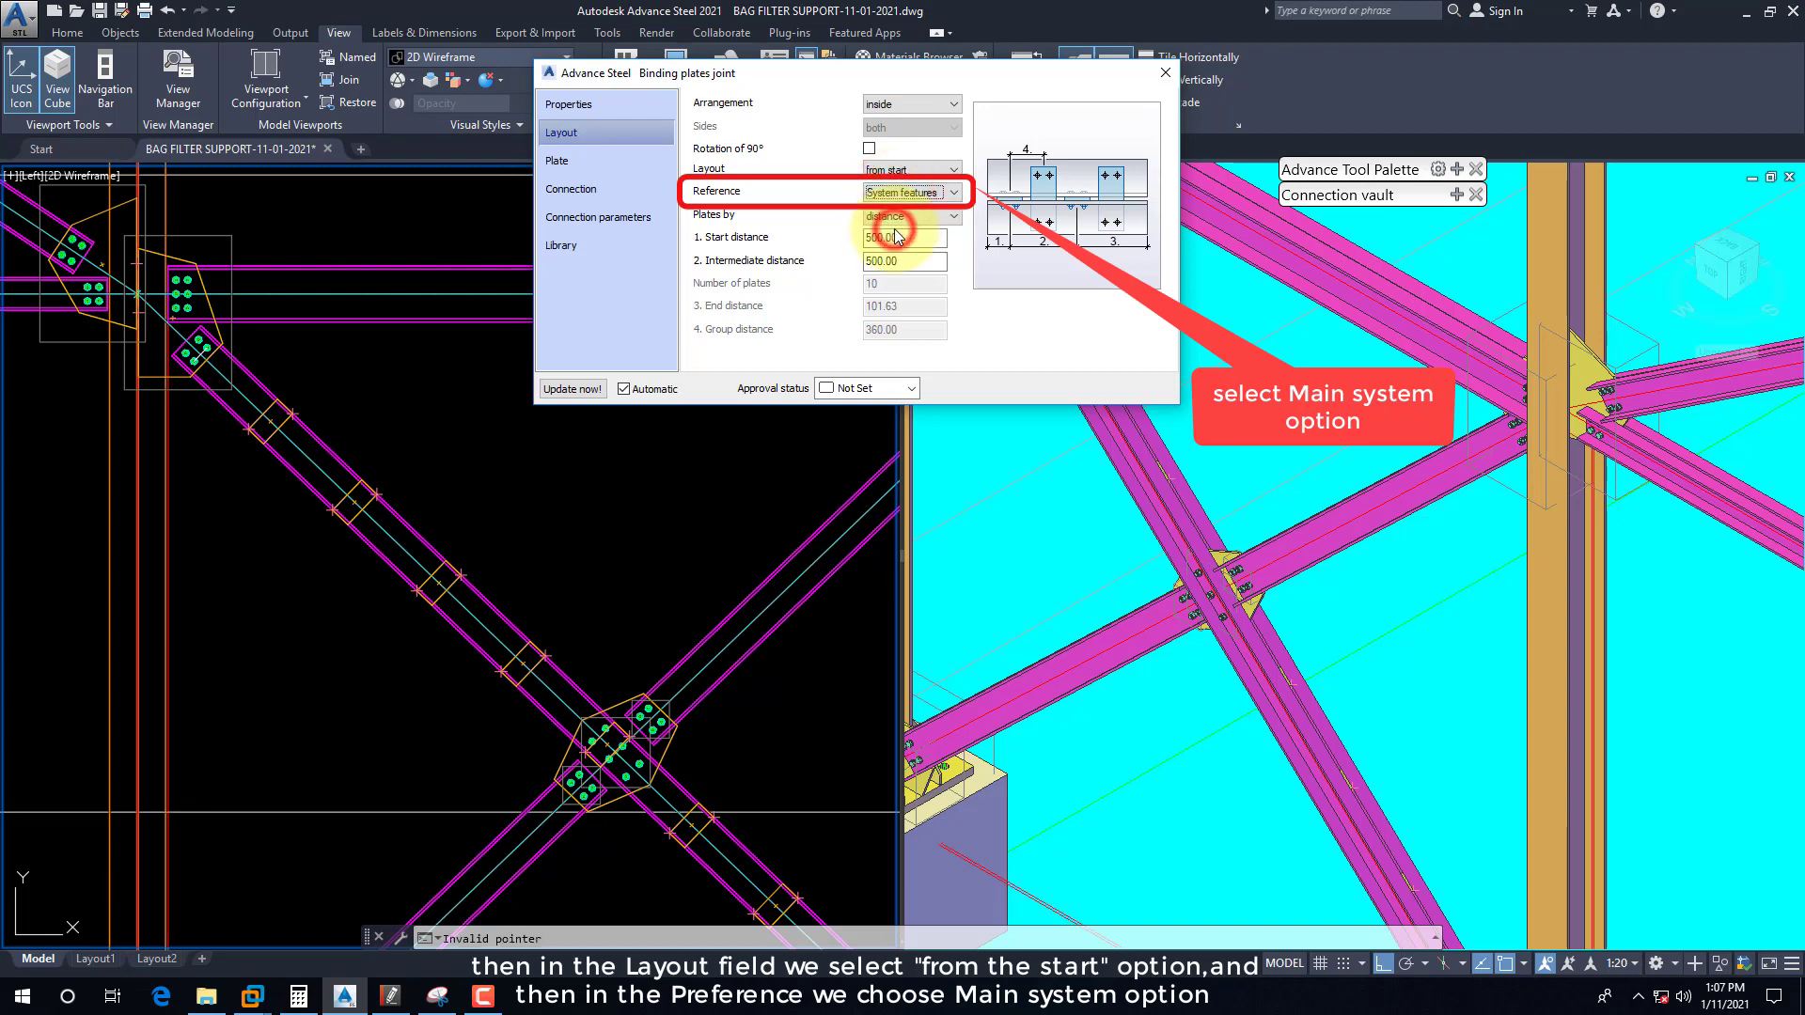
Step: Set the layout reference to Main system and the Plates by option to variable
click(902, 192)
click(921, 212)
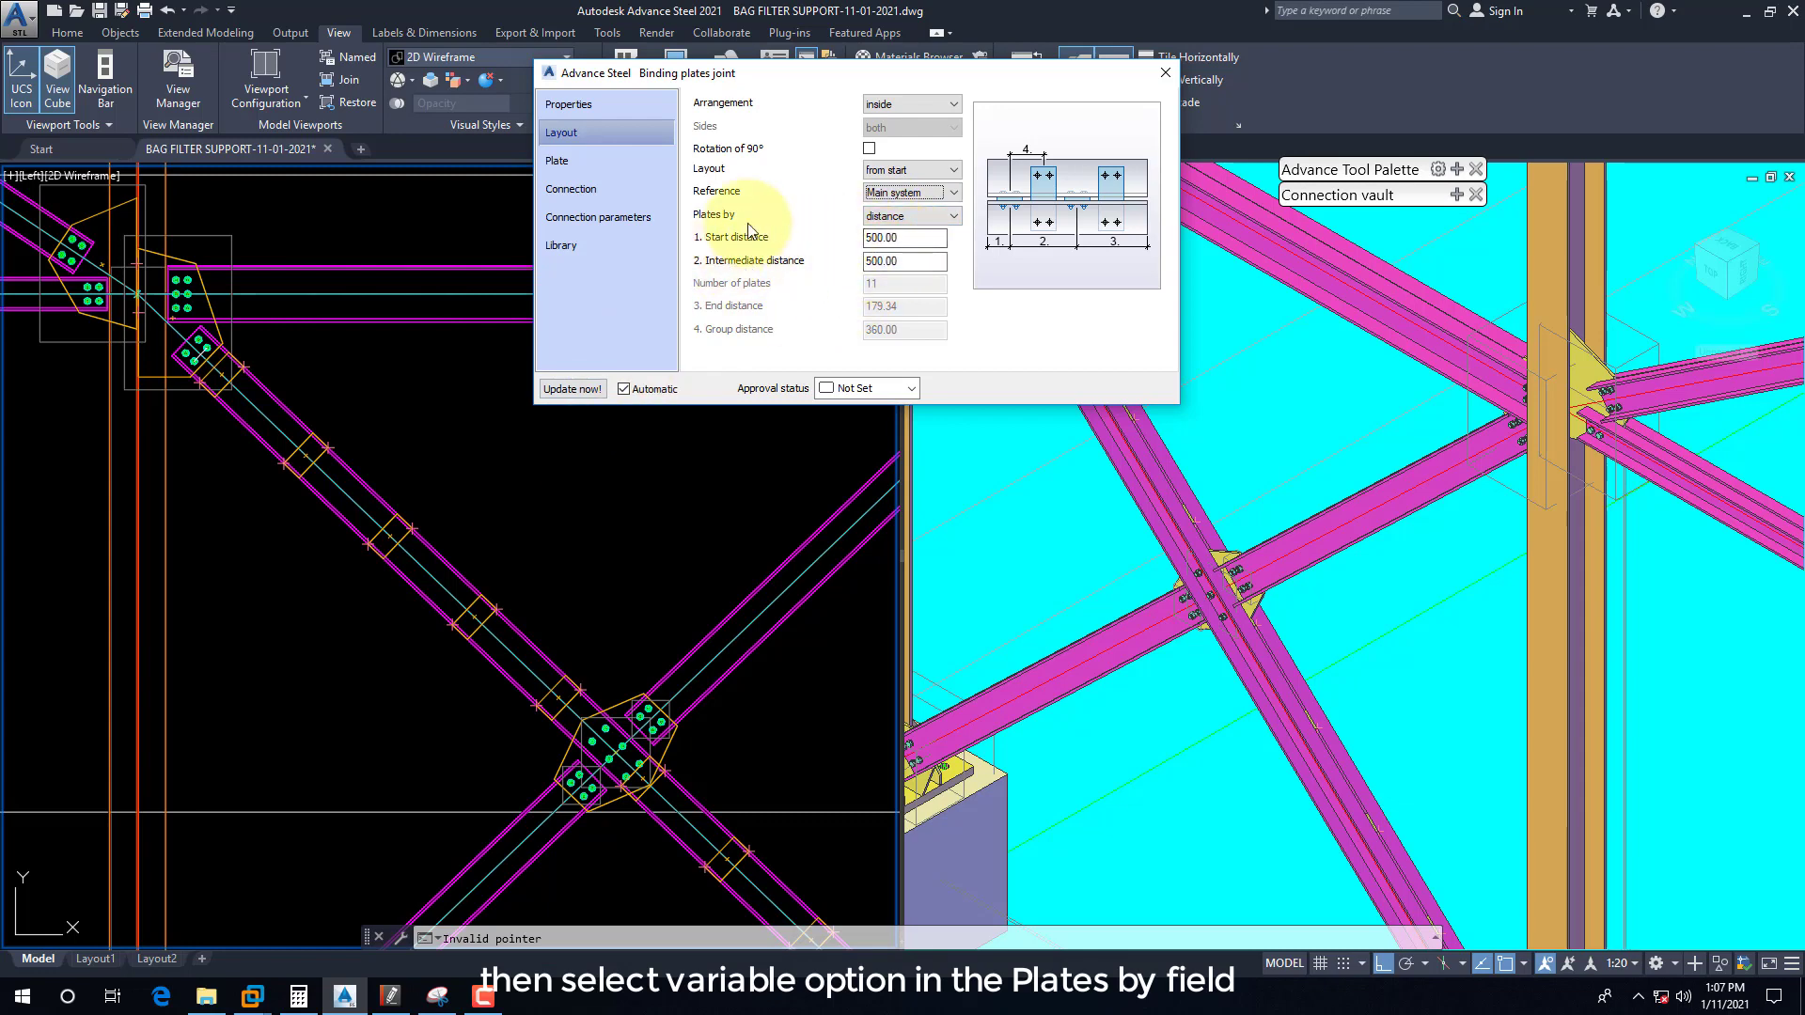
click(900, 214)
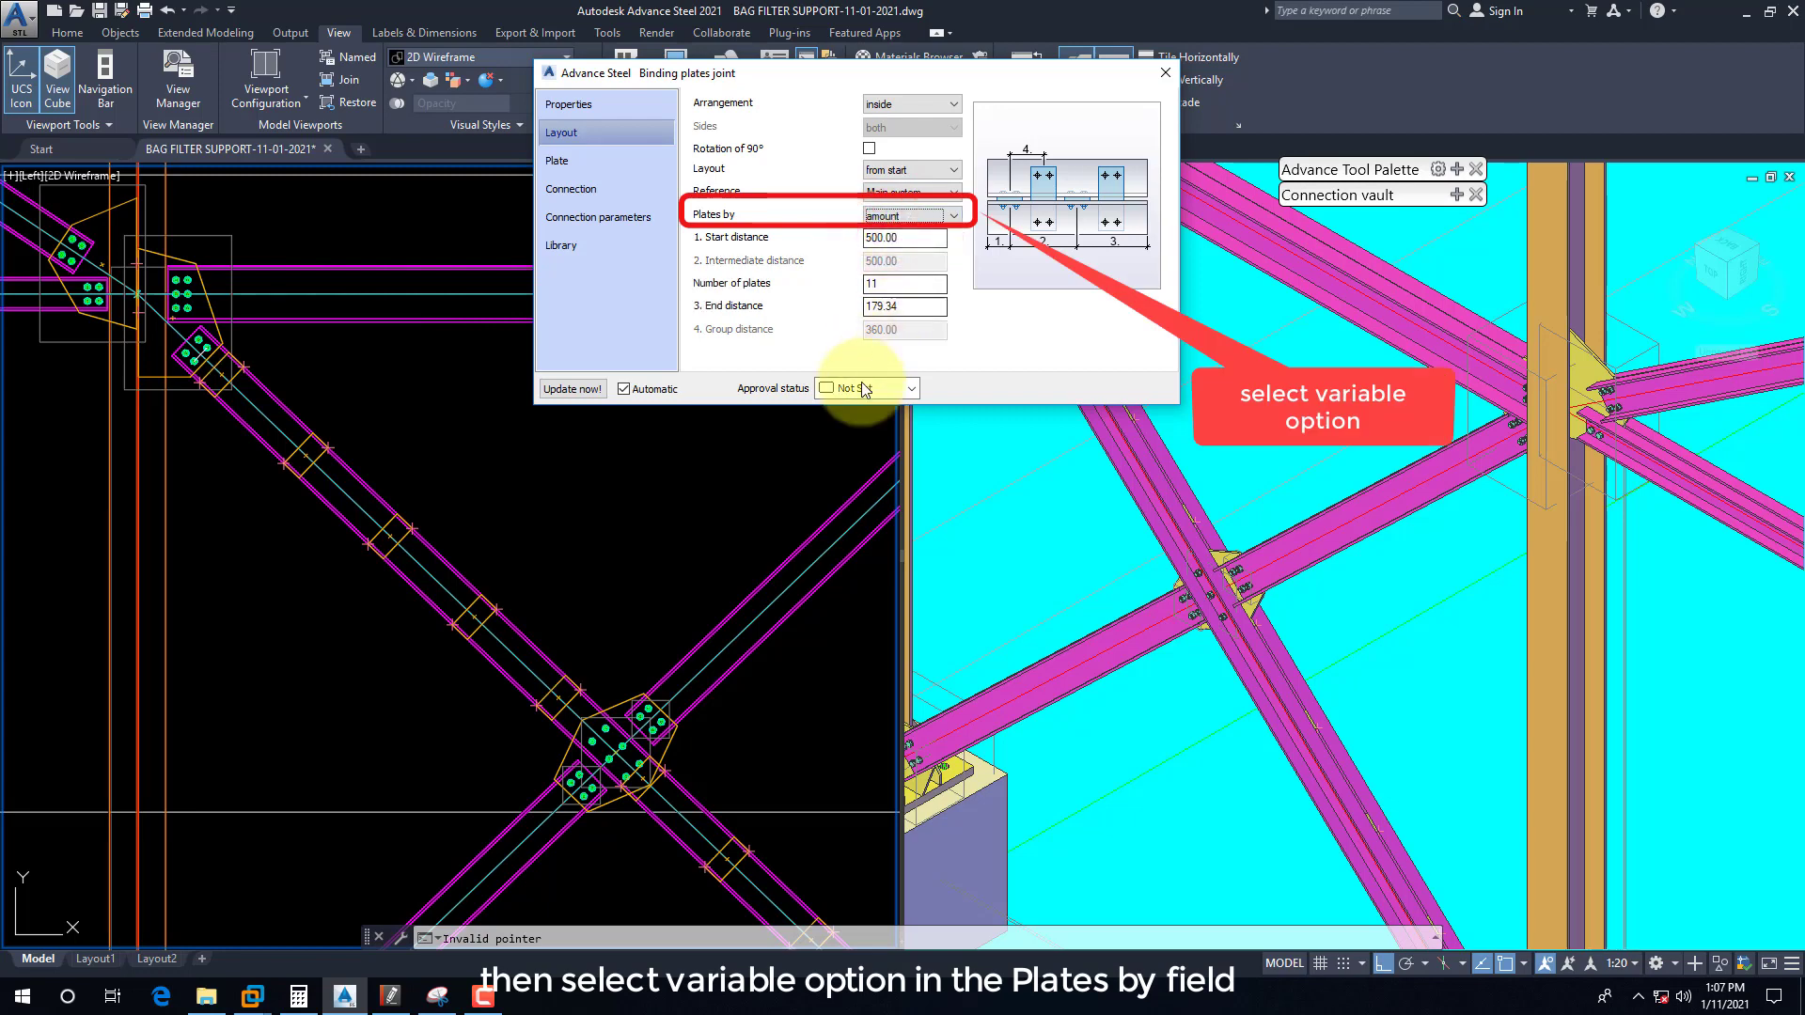
click(888, 219)
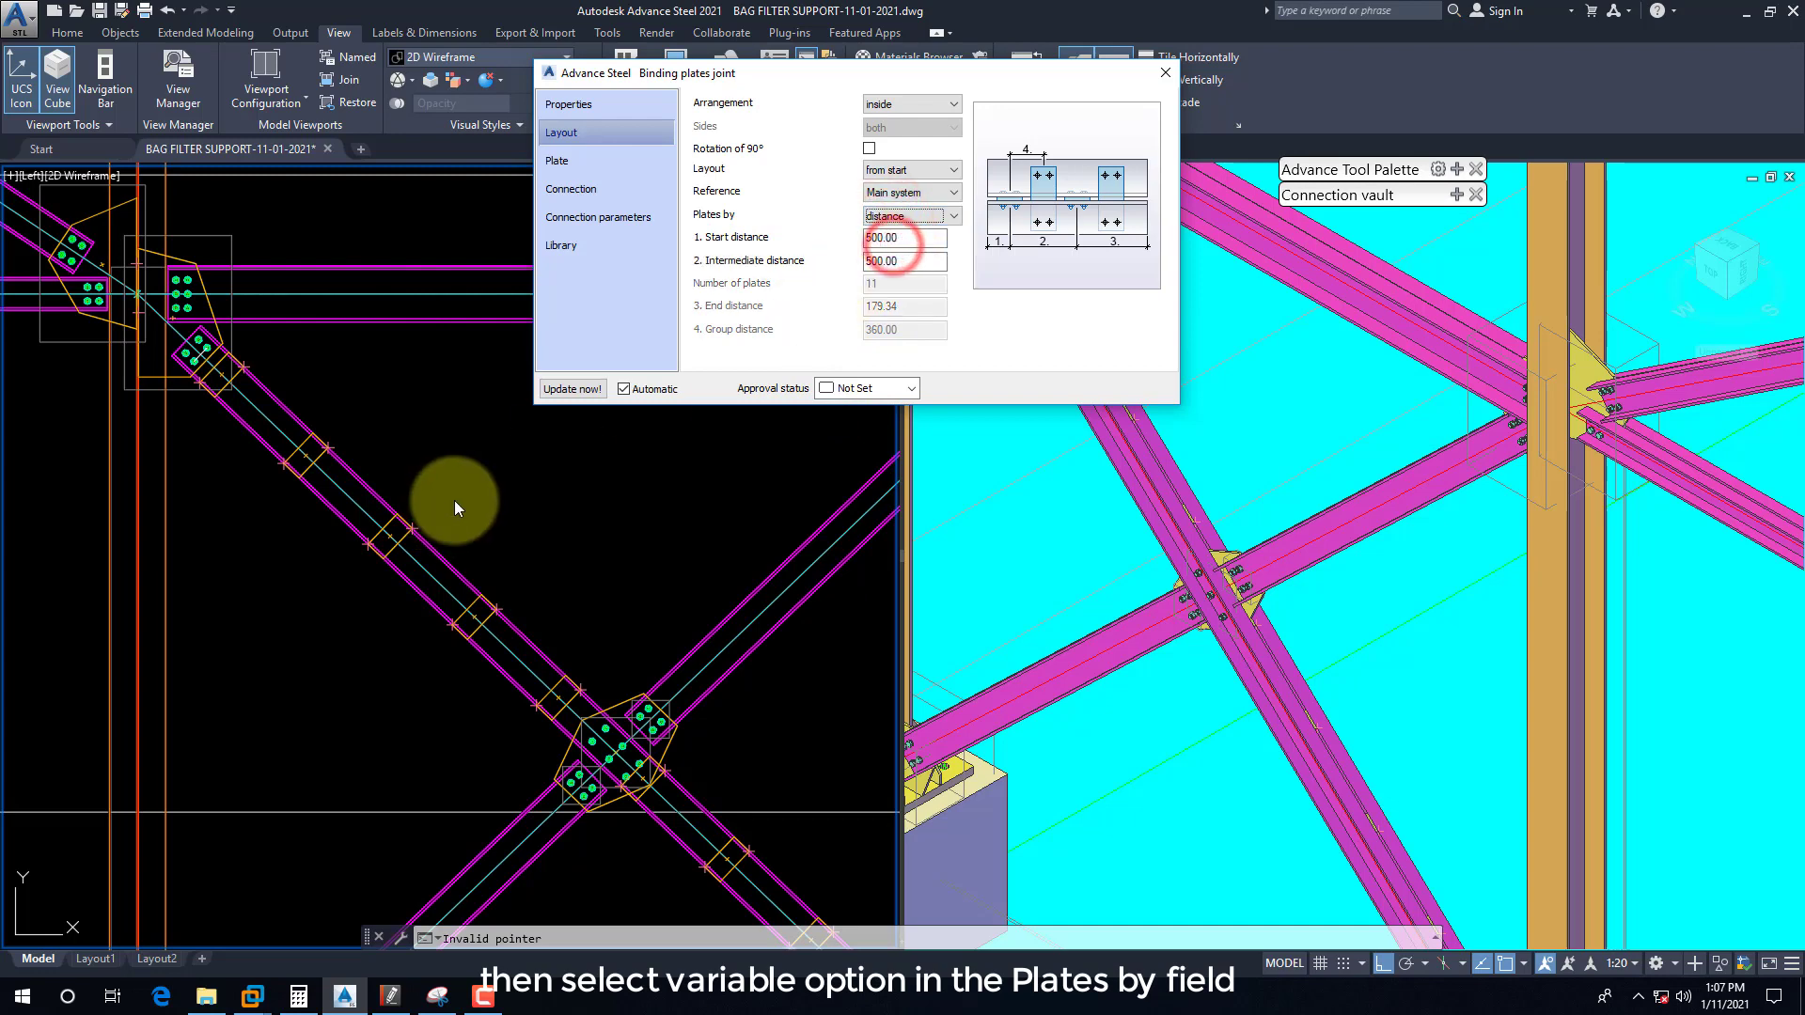
click(888, 216)
click(884, 254)
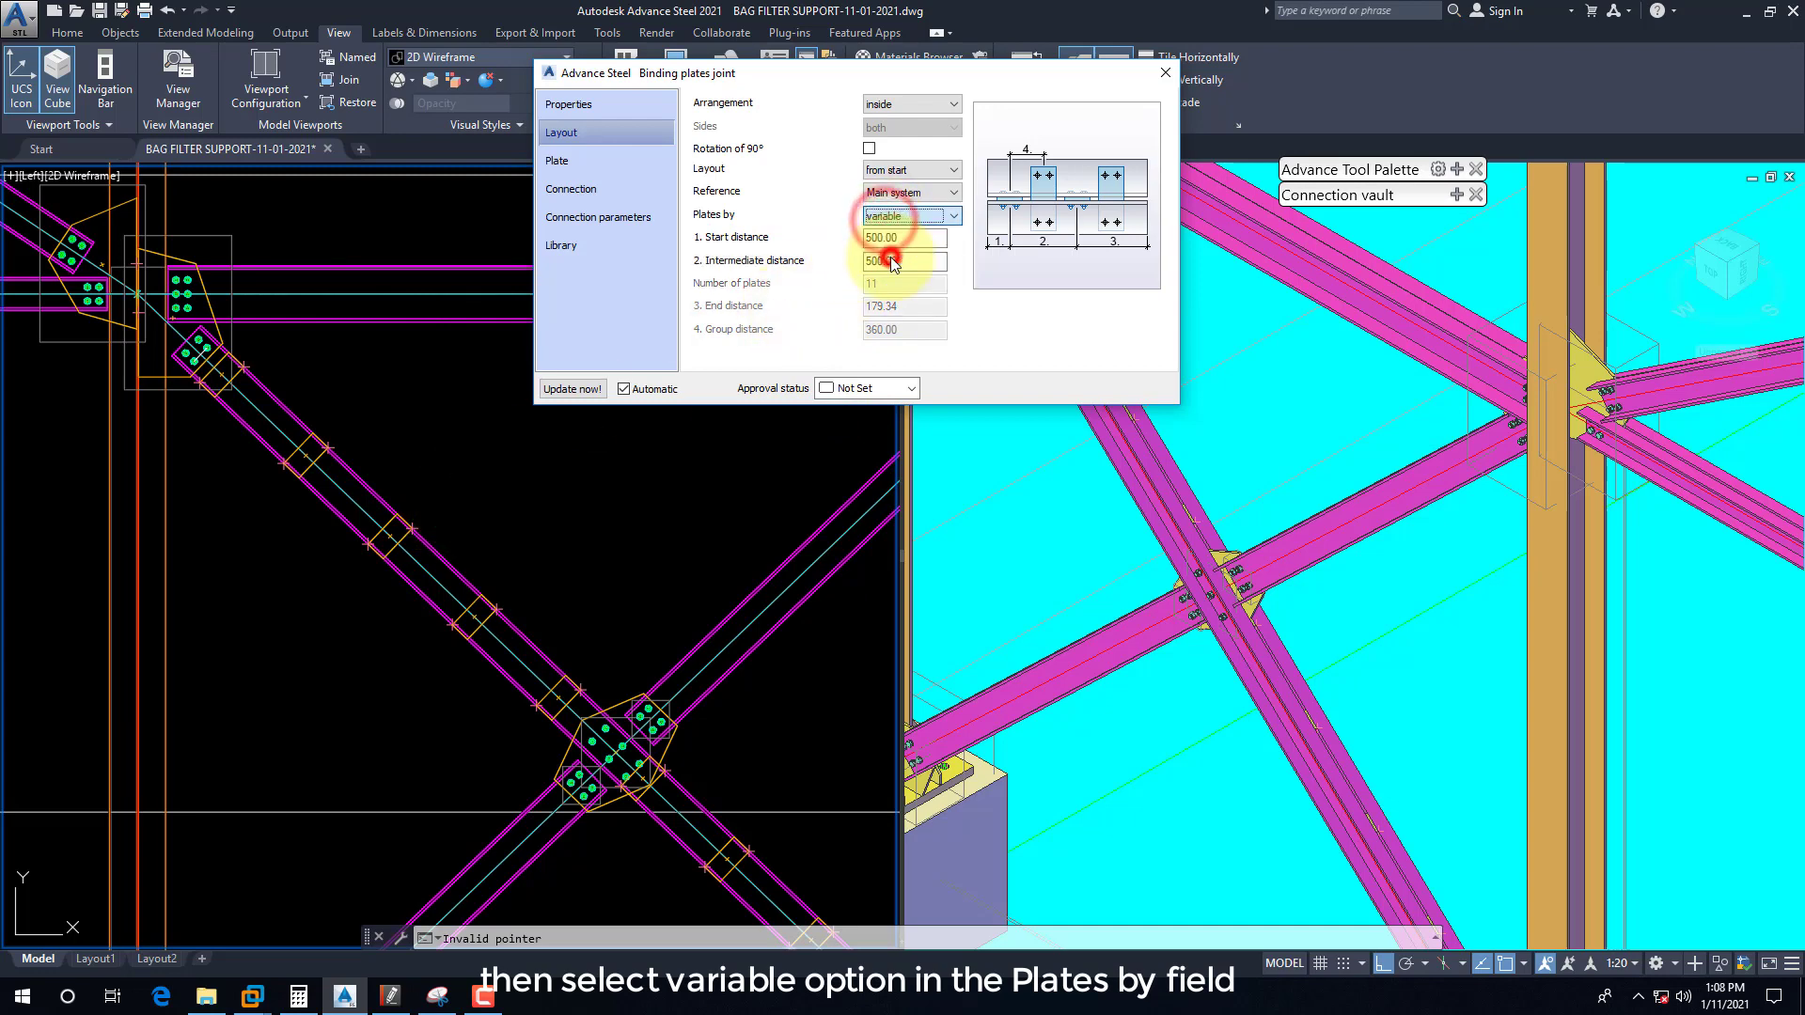
click(872, 282)
text(11)
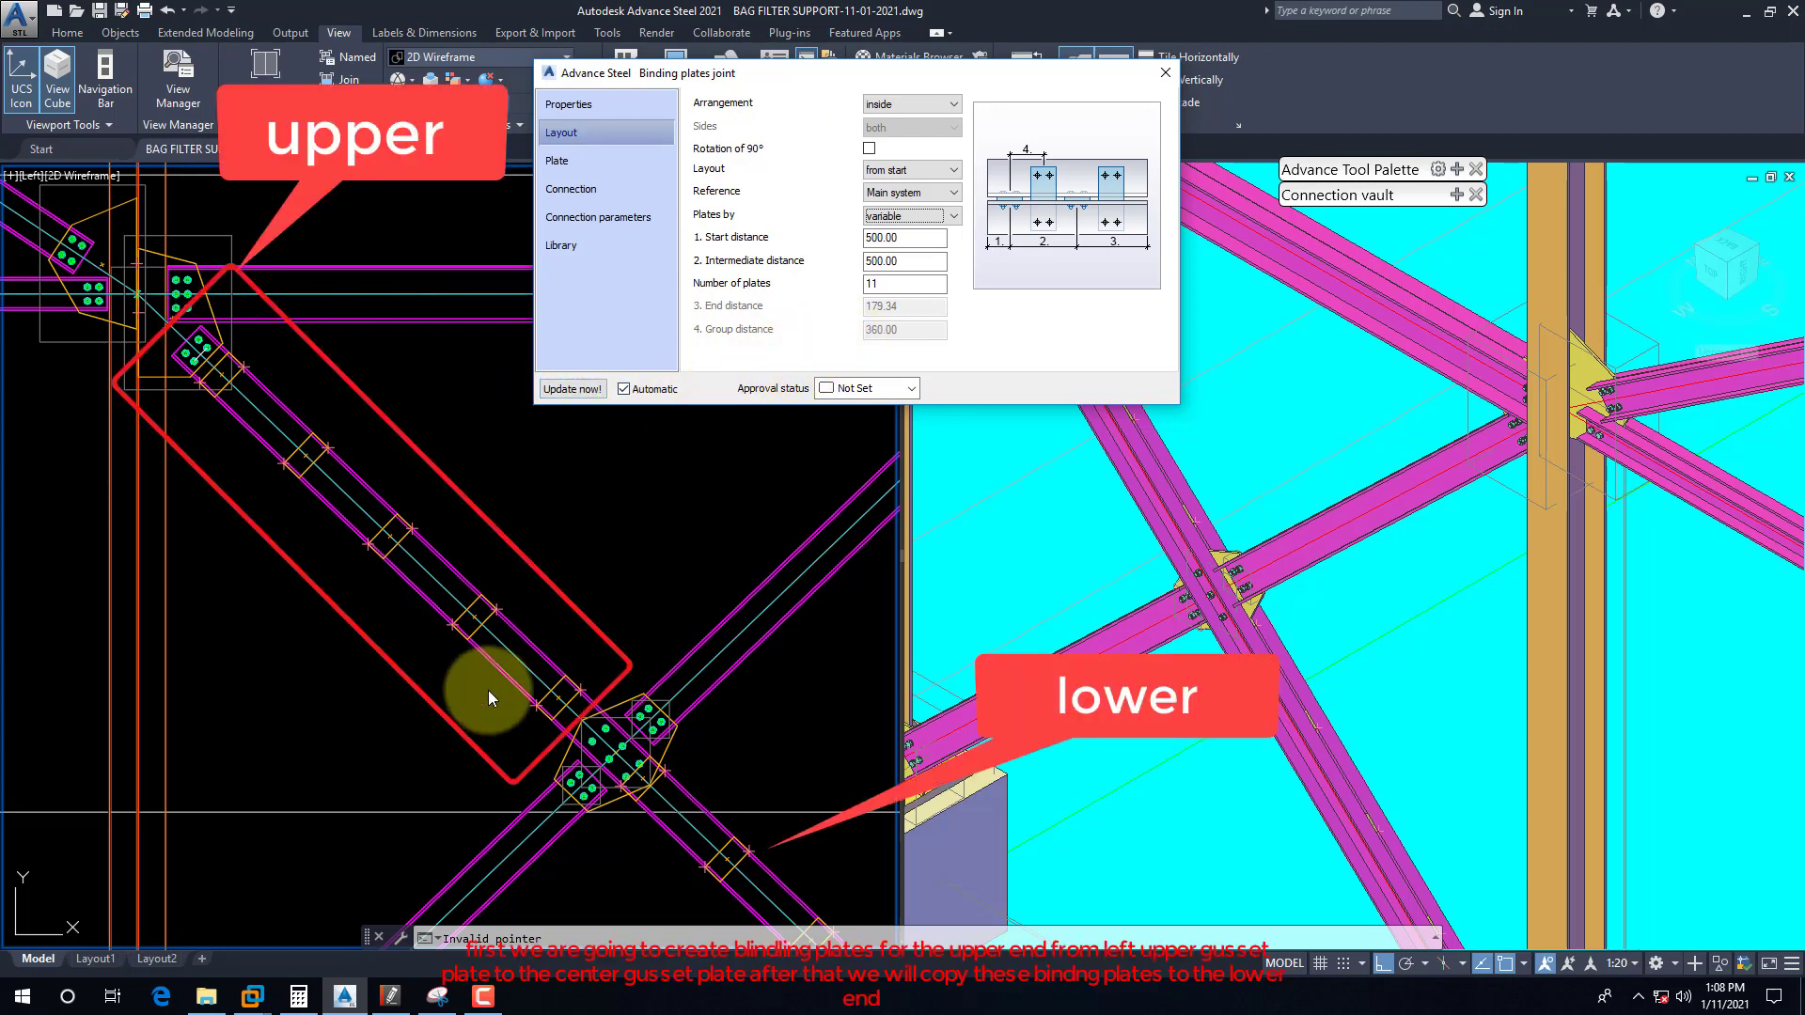
Step: Check the UPN180 brace in the side view in PDF-XChange Editor, and set the number of plates to 3 in Advance Steel, closing the joint dialog
click(390, 996)
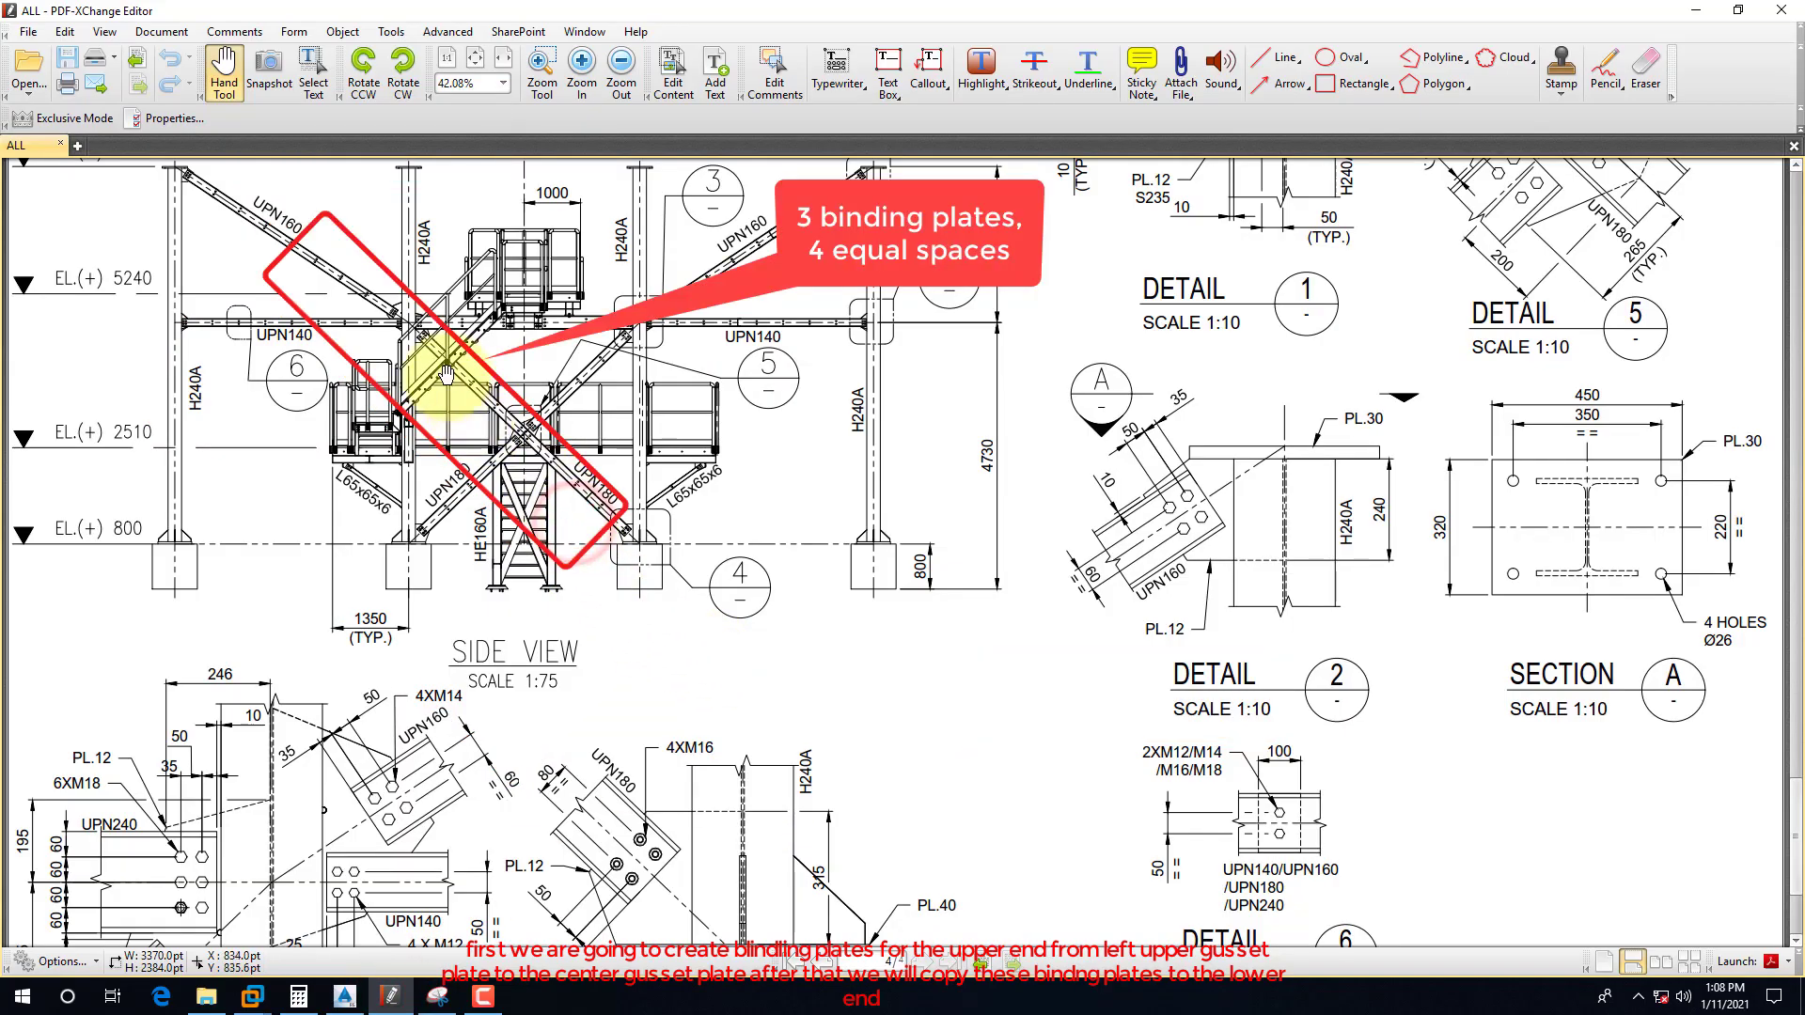
ctrl+scroll(451, 385, up, 3)
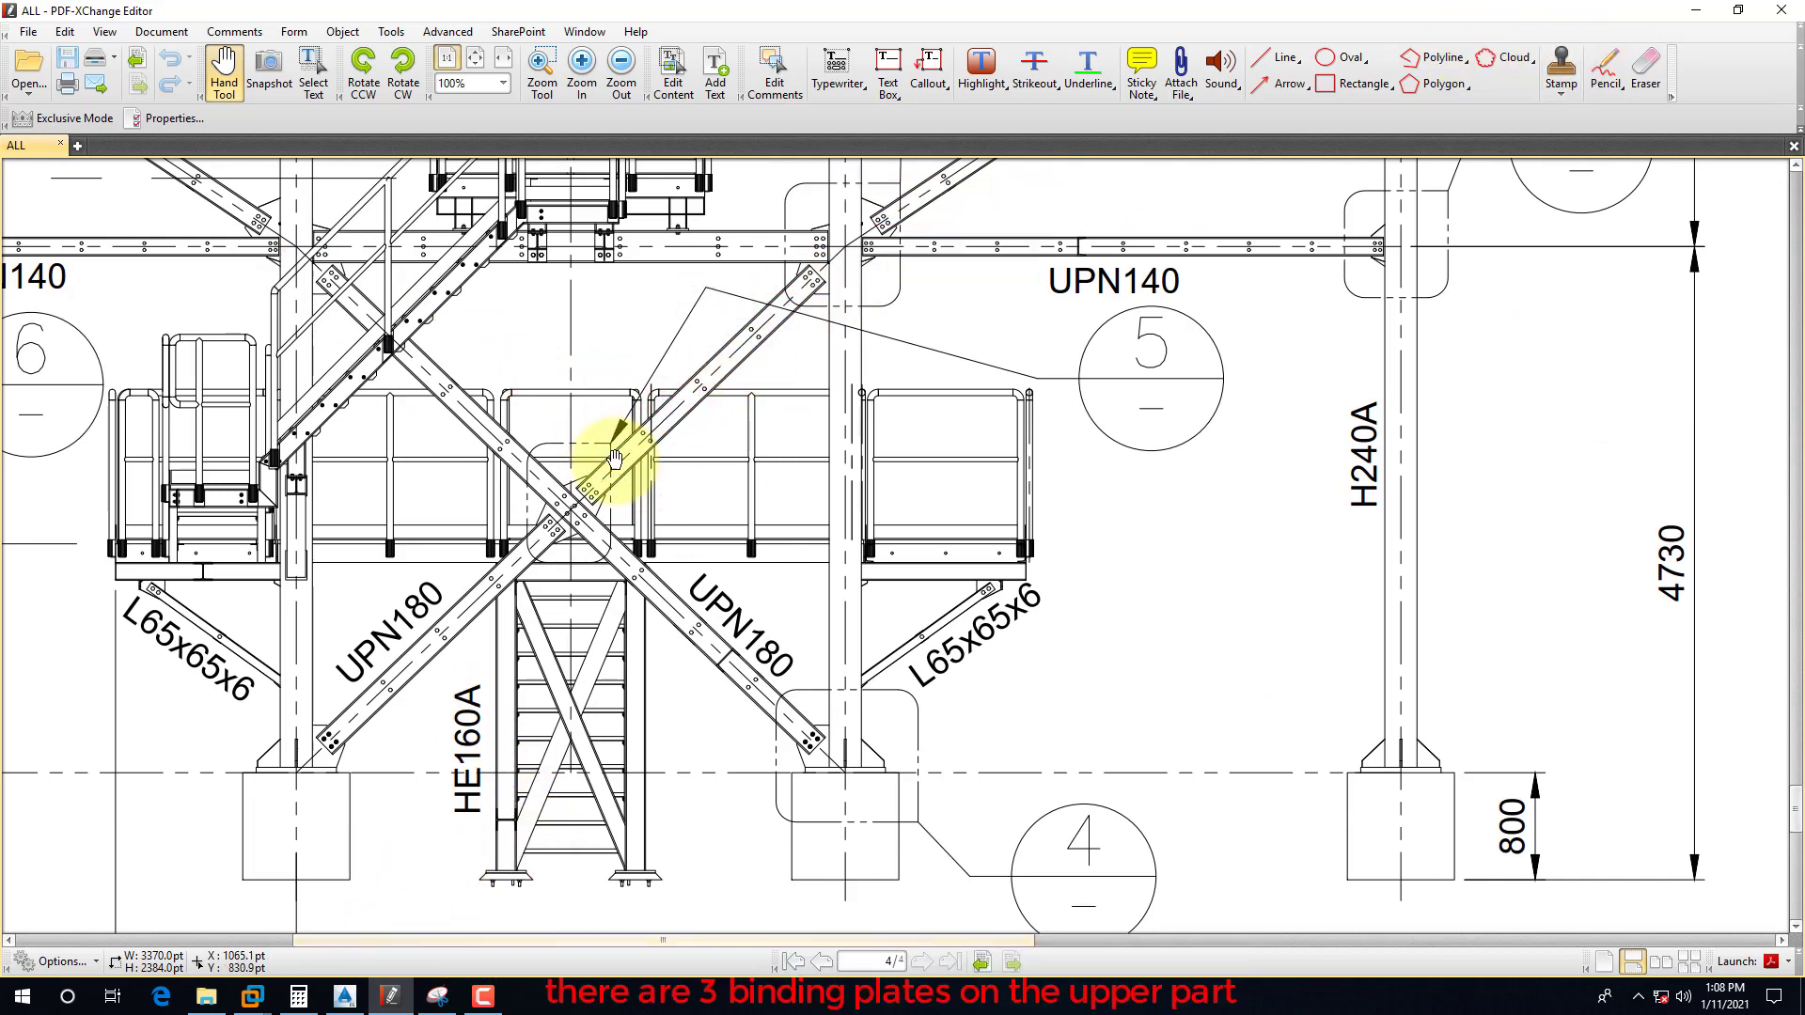
click(344, 996)
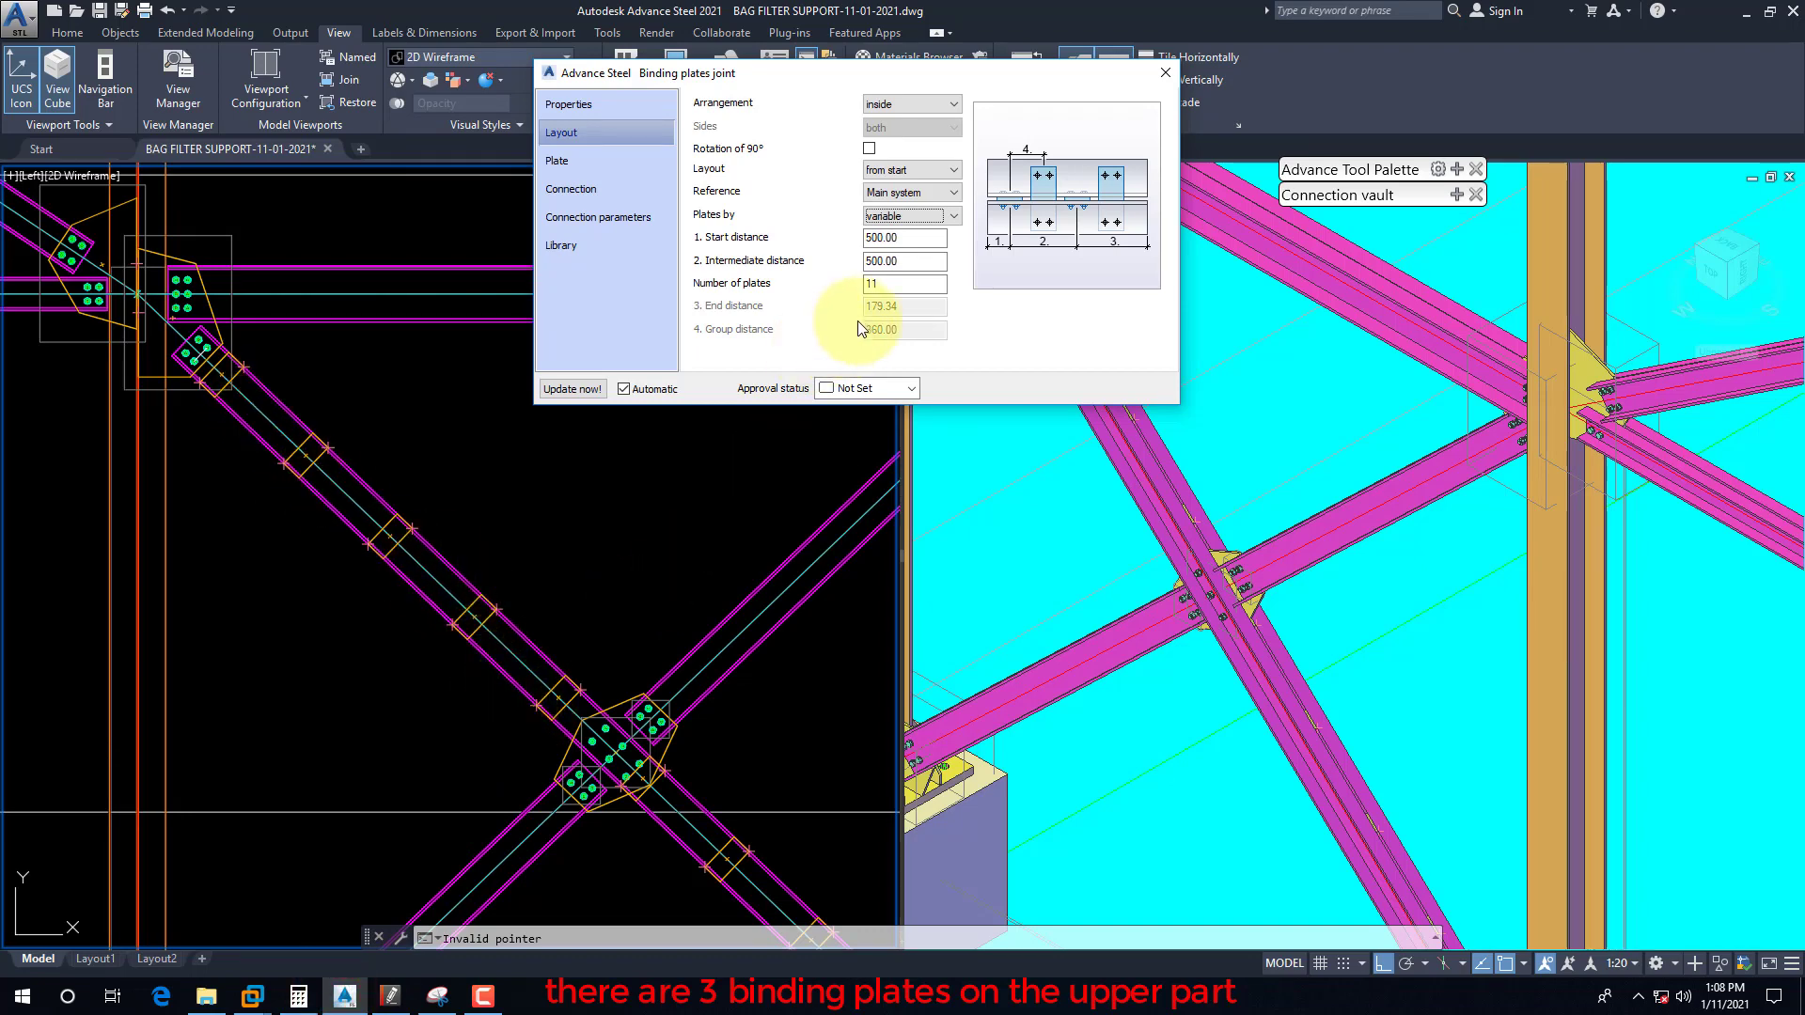
double_click(883, 284)
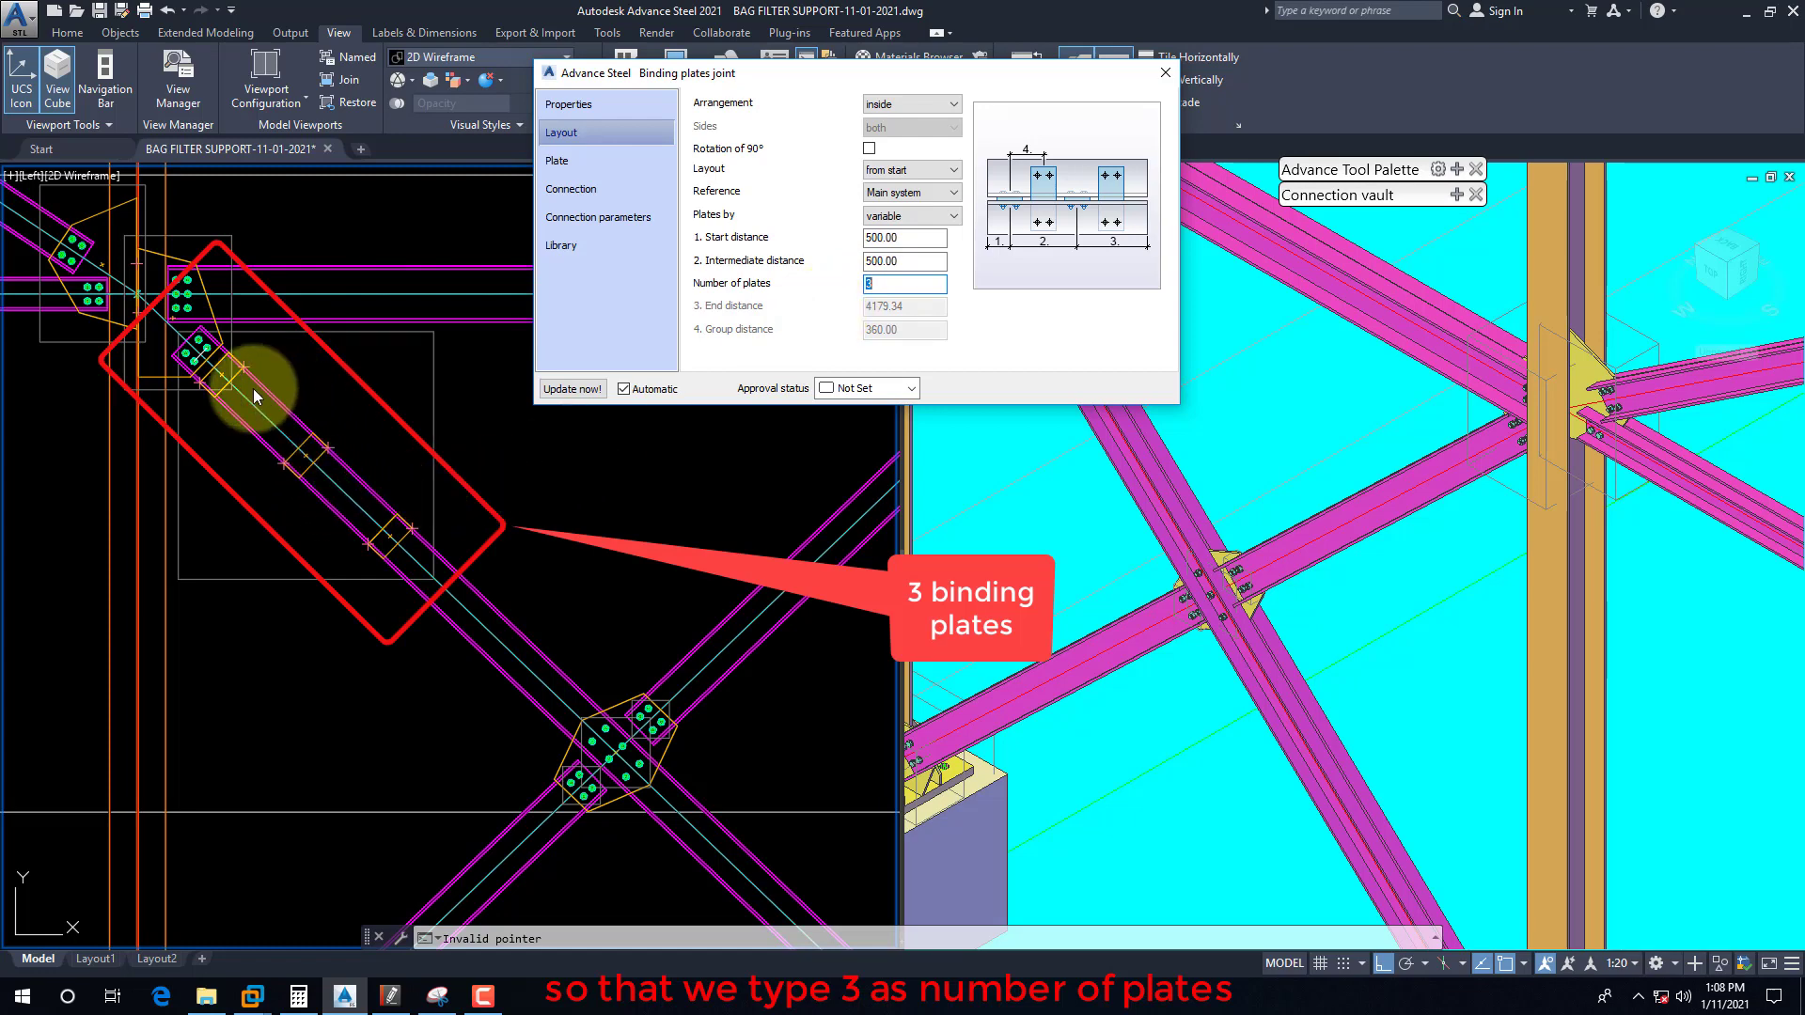
click(1166, 72)
click(536, 391)
click(597, 432)
click(665, 418)
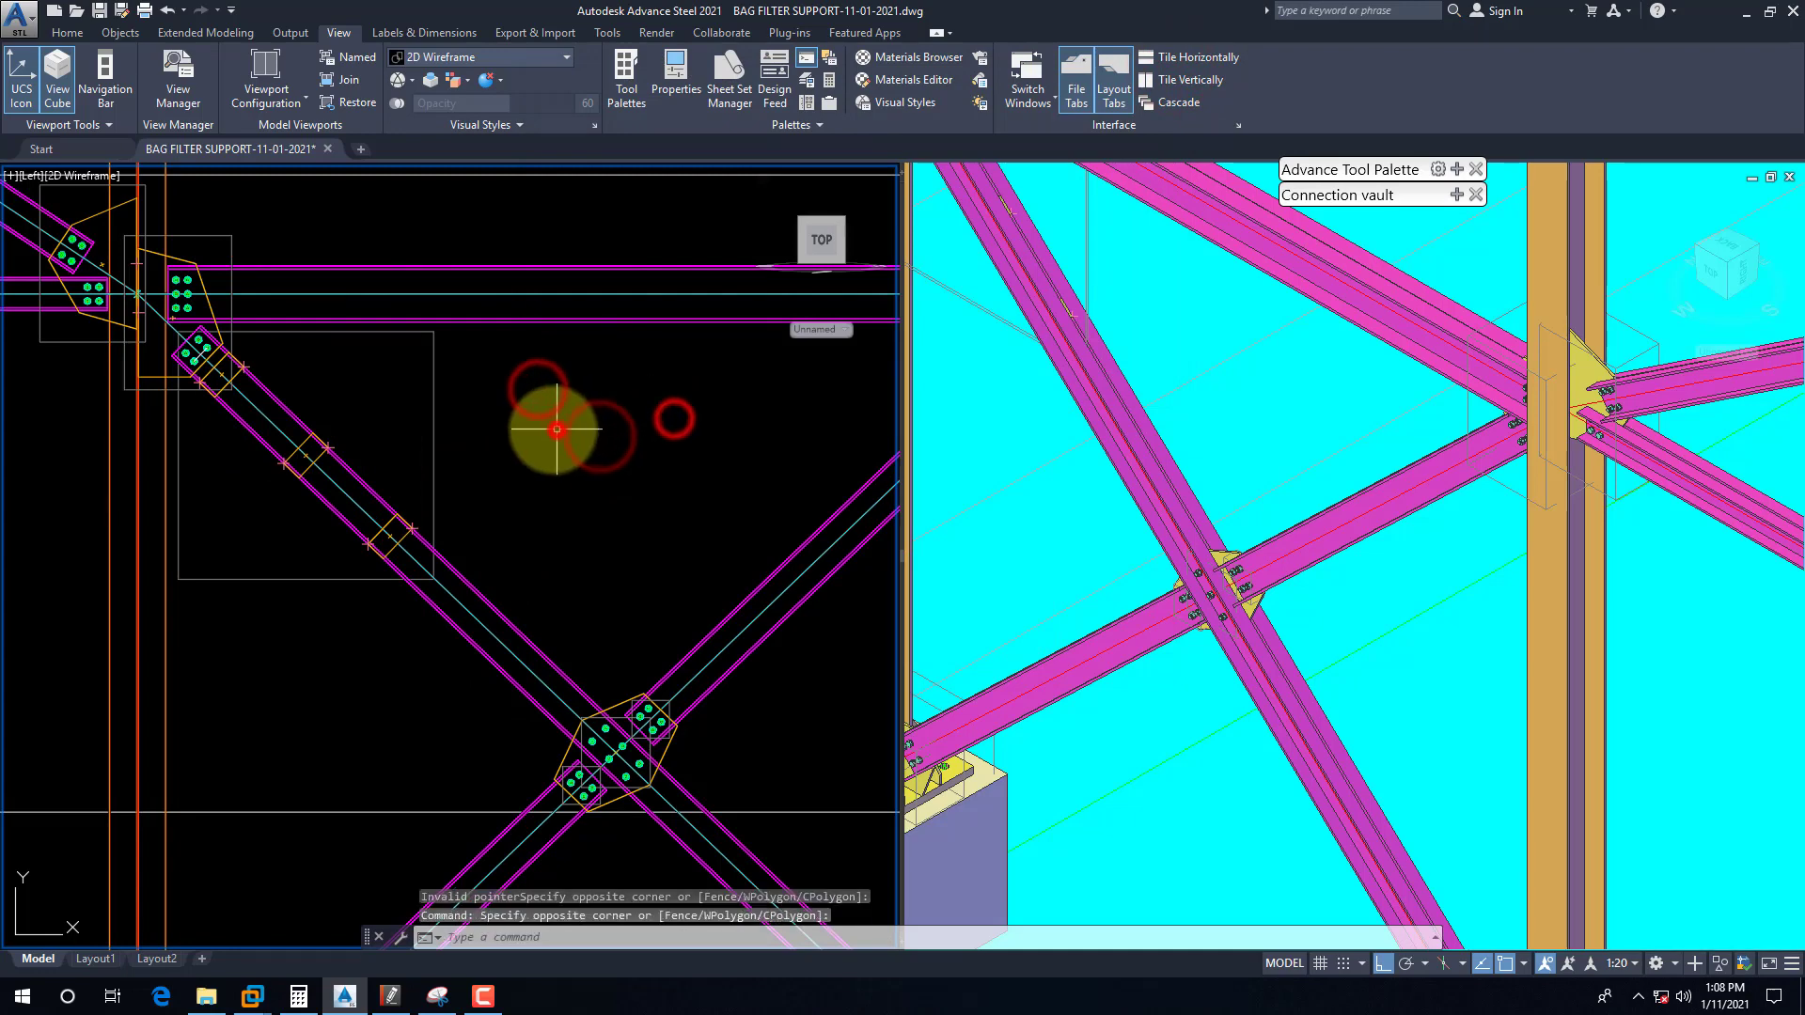
Step: Start an aligned dimension at the midpoint between the two outer bolts of the brace at the upper gusset plate
scroll(348, 454, up, 2)
scroll(460, 527, down, 2)
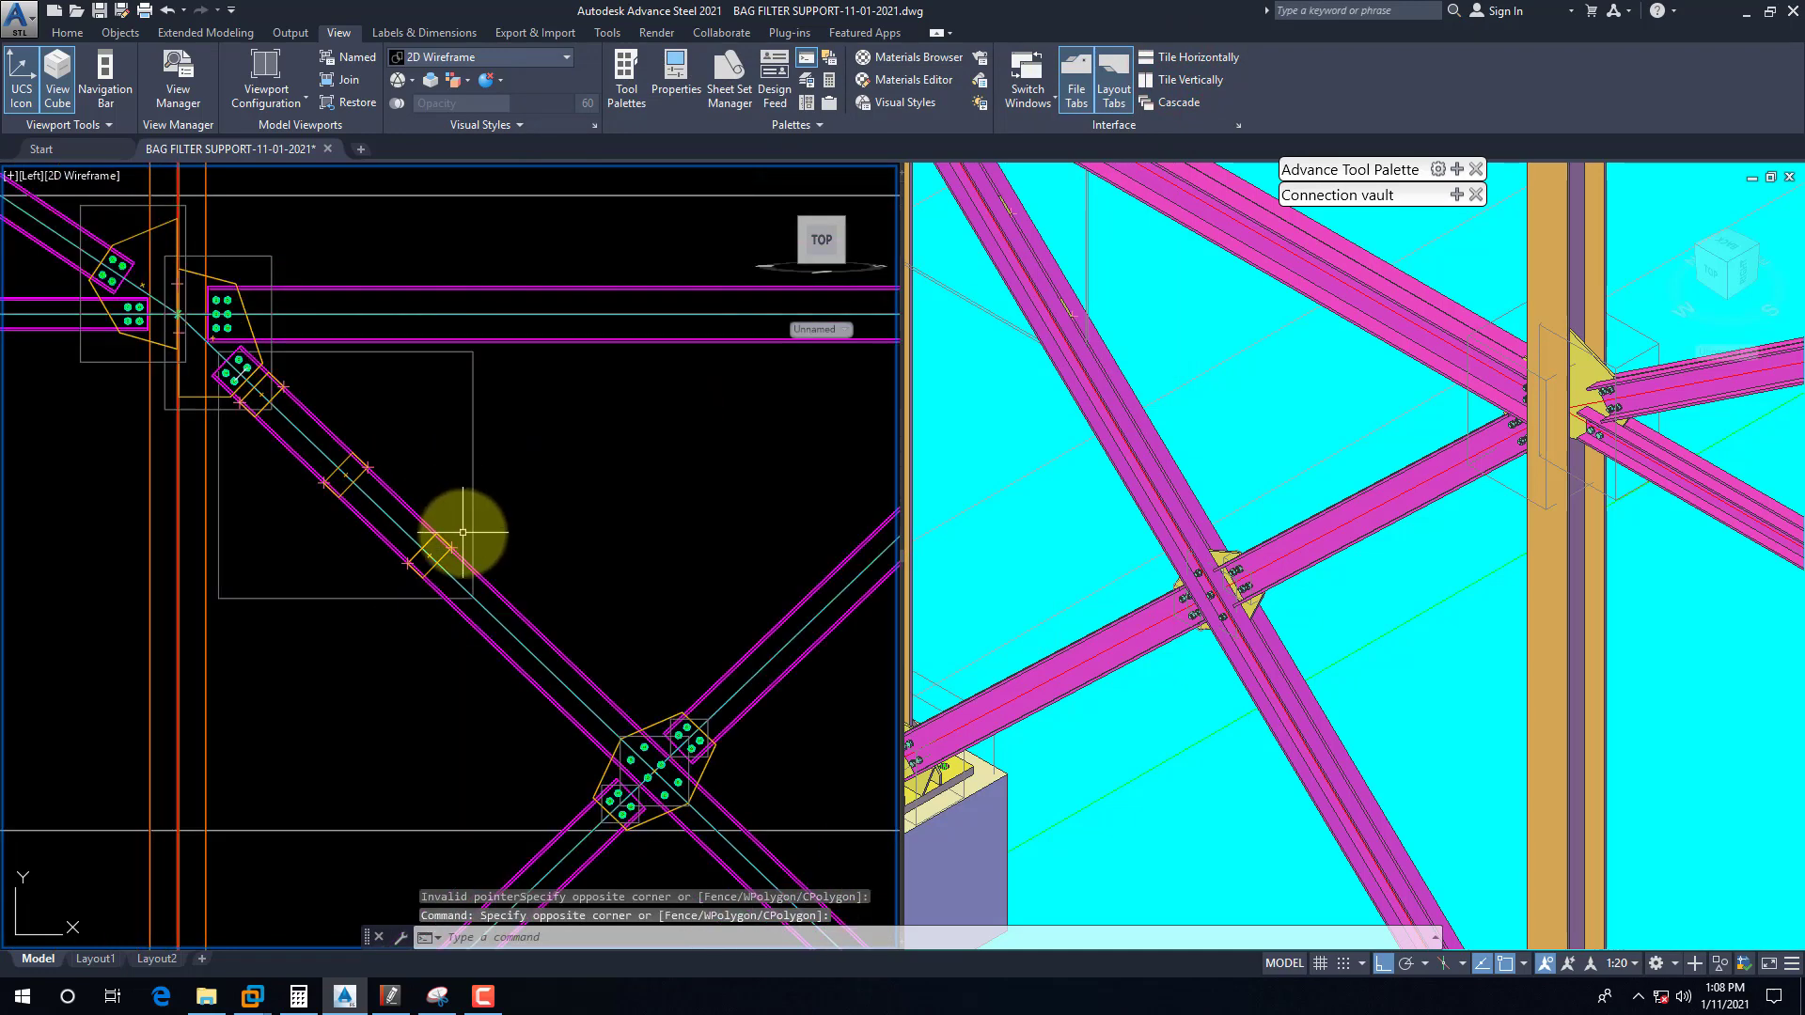
text(dal)
key(Return)
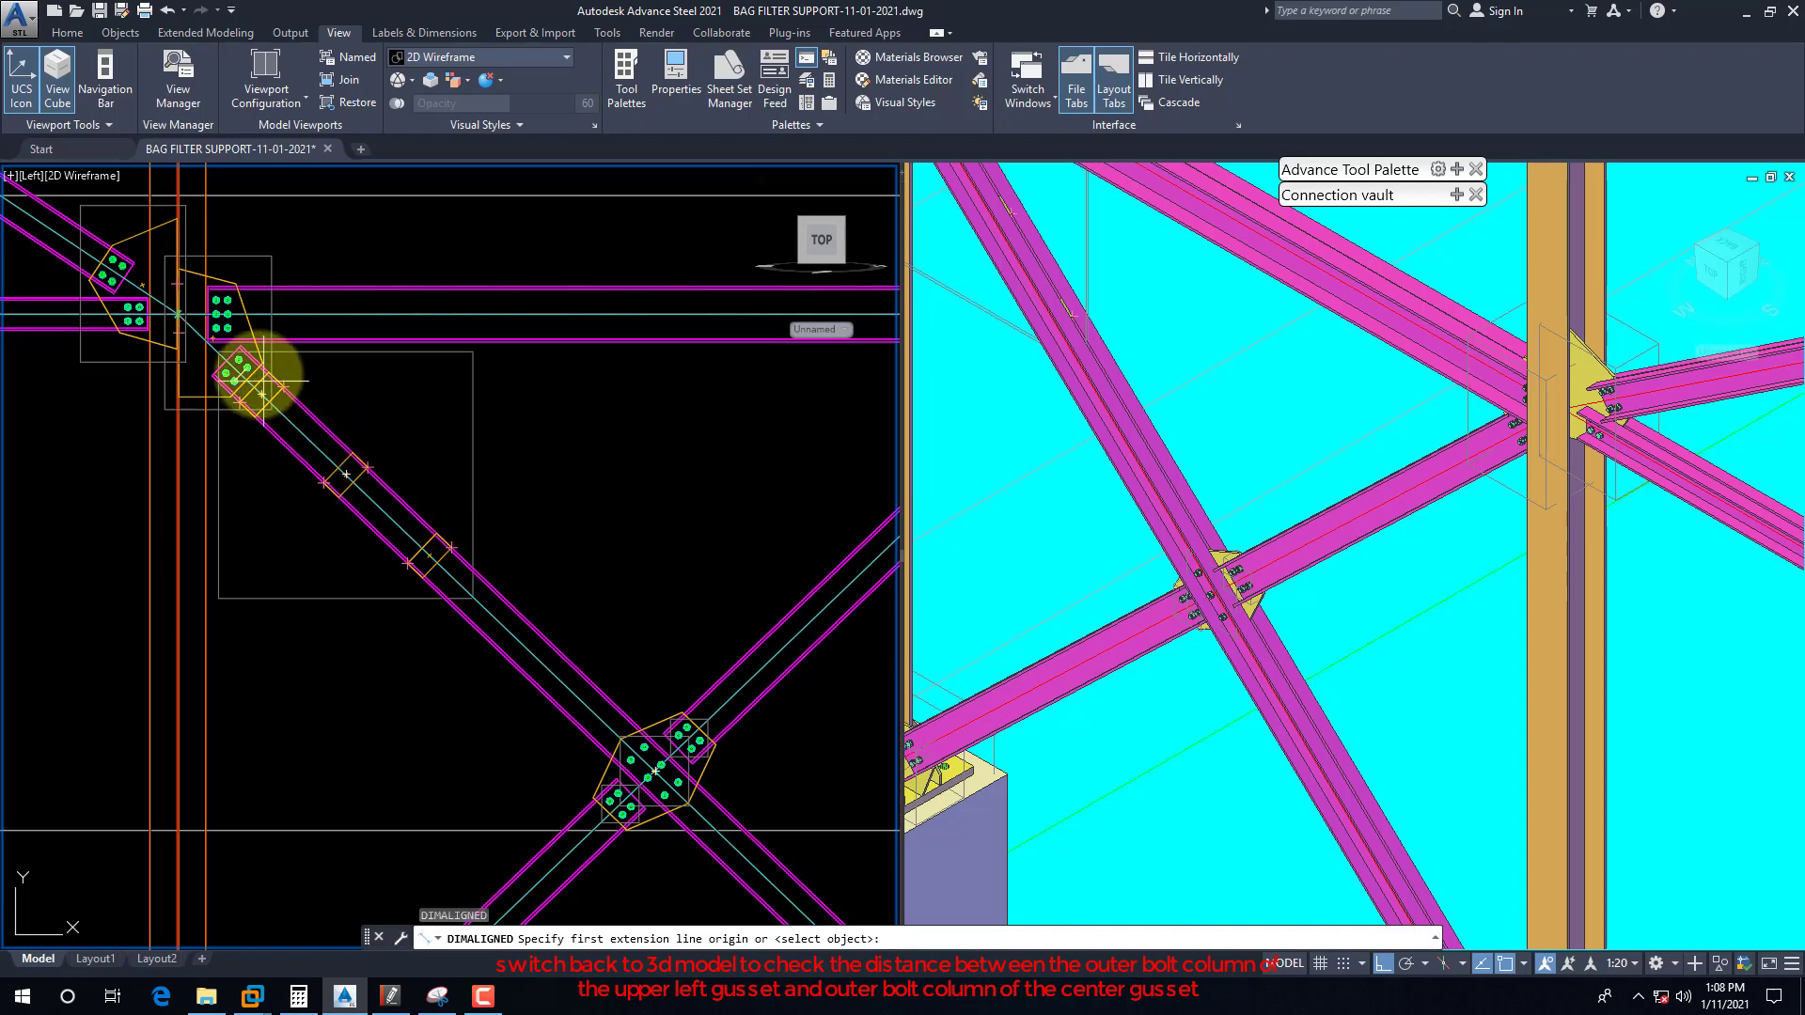
scroll(262, 376, up, 3)
text(m2p)
key(Return)
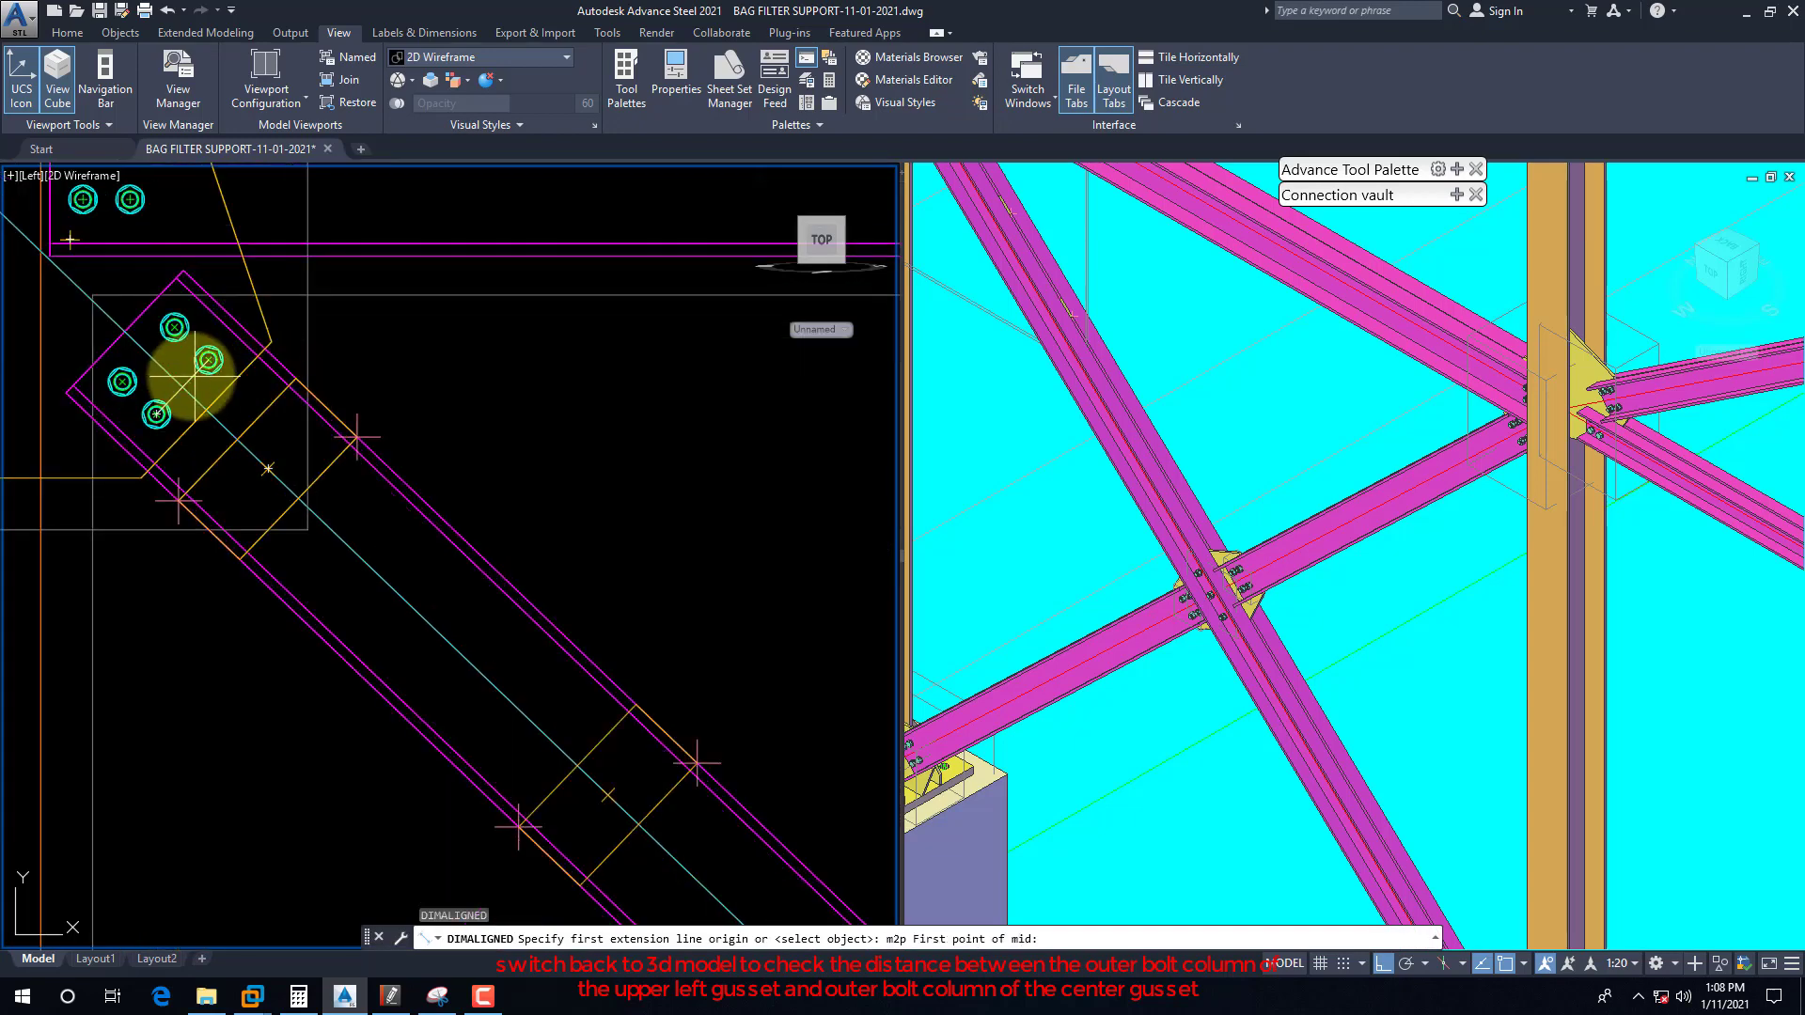
scroll(260, 376, up, 3)
click(232, 341)
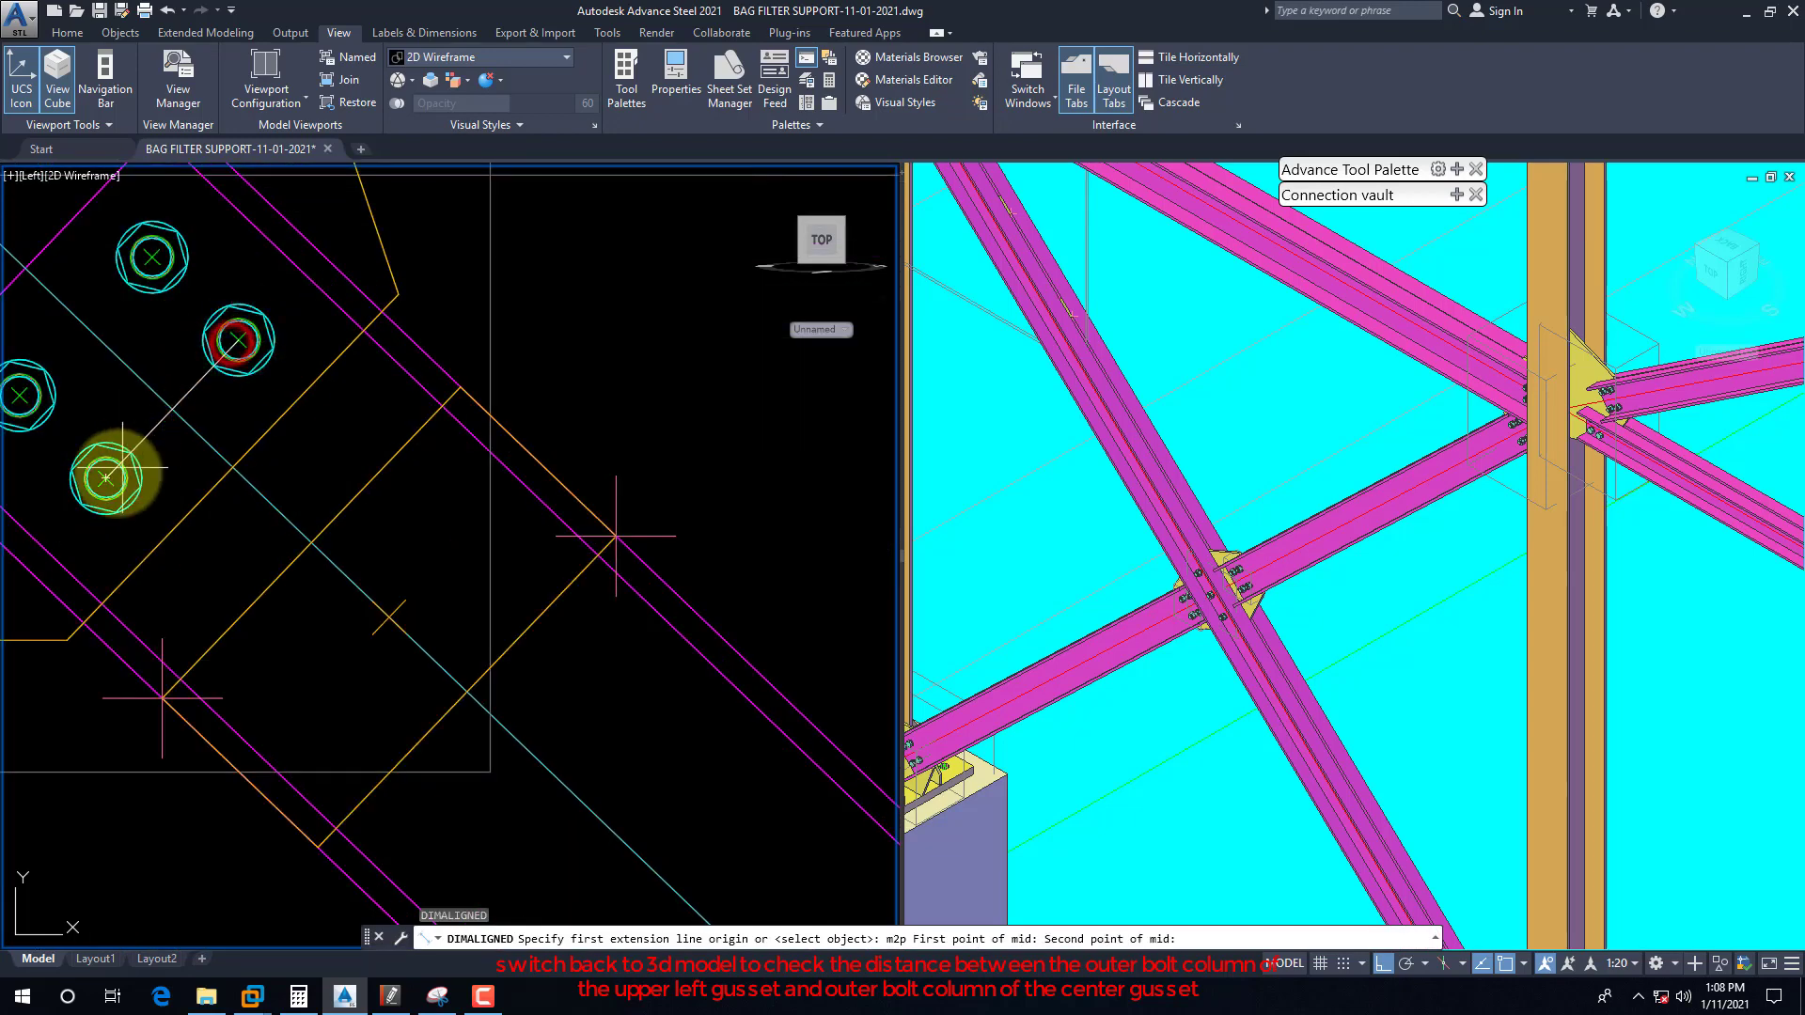
click(106, 478)
Step: End the aligned dimension midway between the center gusset's two outer bolts on the same brace, placing it beside the brace
scroll(226, 436, down, 5)
scroll(440, 649, down, 3)
scroll(475, 719, up, 4)
text(m2p)
key(Return)
scroll(498, 700, up, 4)
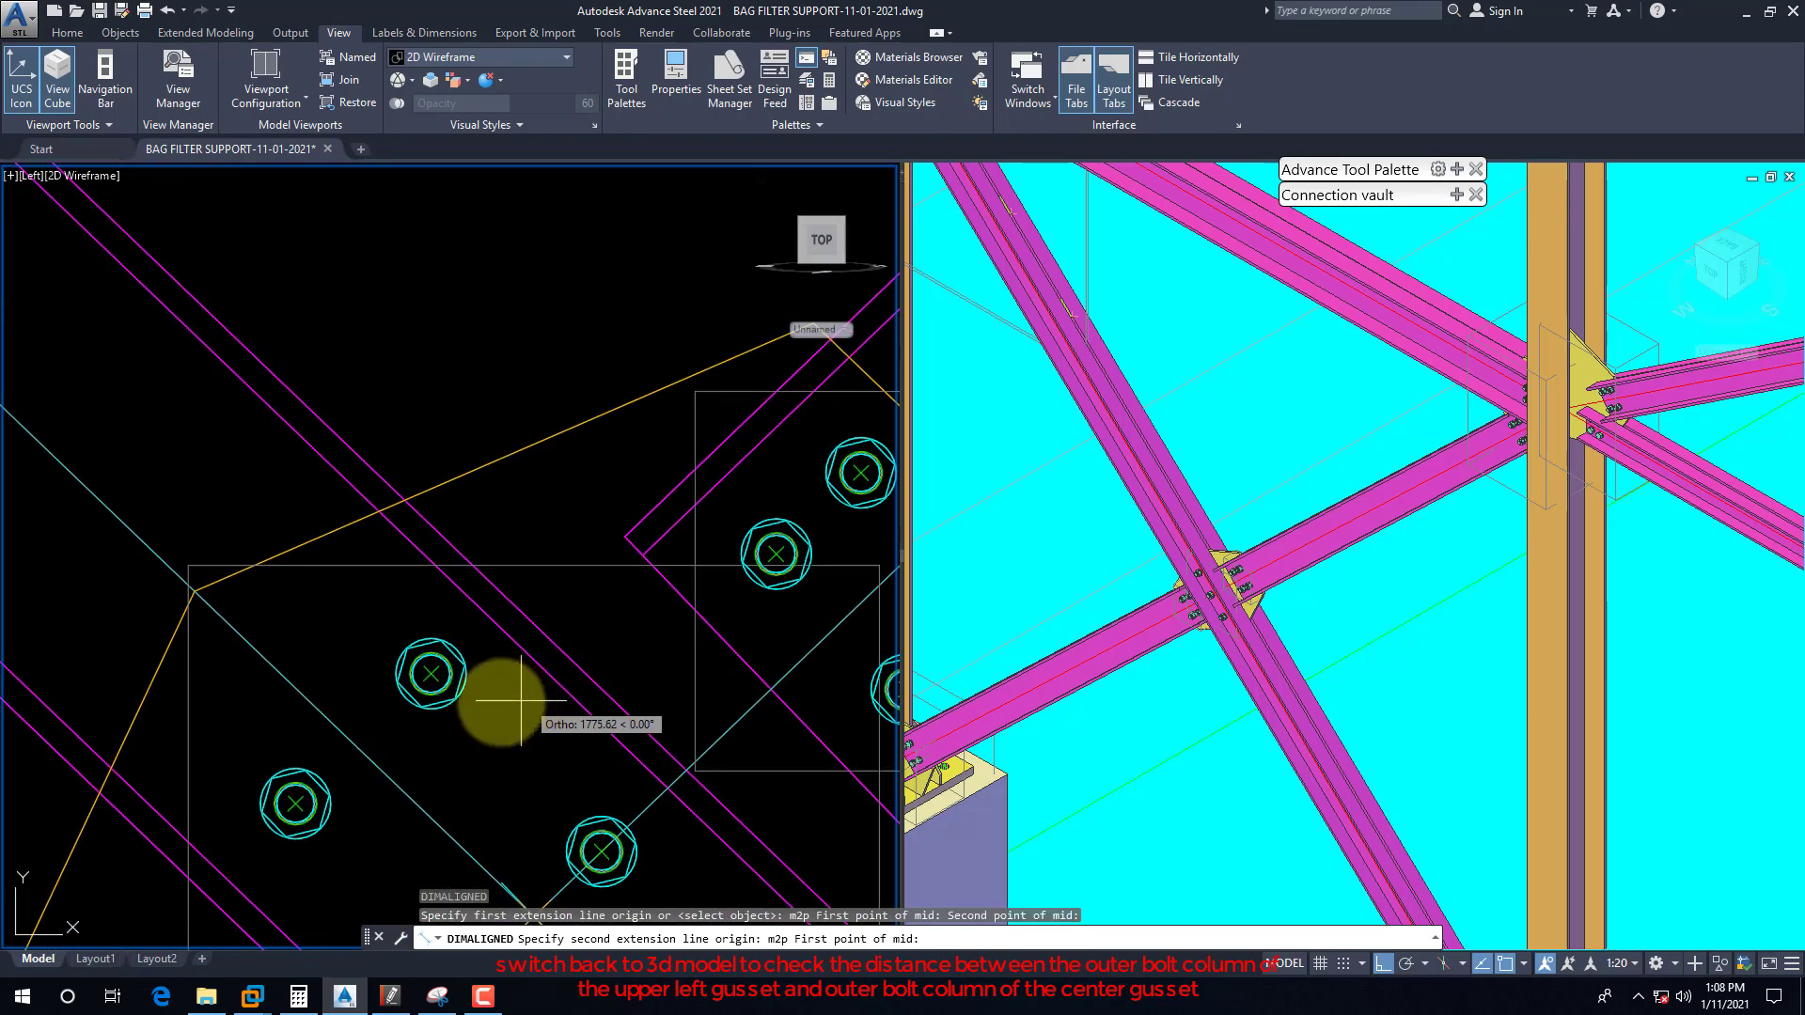
click(431, 673)
click(297, 805)
scroll(300, 805, down, 5)
scroll(470, 752, up, 4)
scroll(468, 742, down, 4)
click(419, 629)
scroll(496, 605, down, 1)
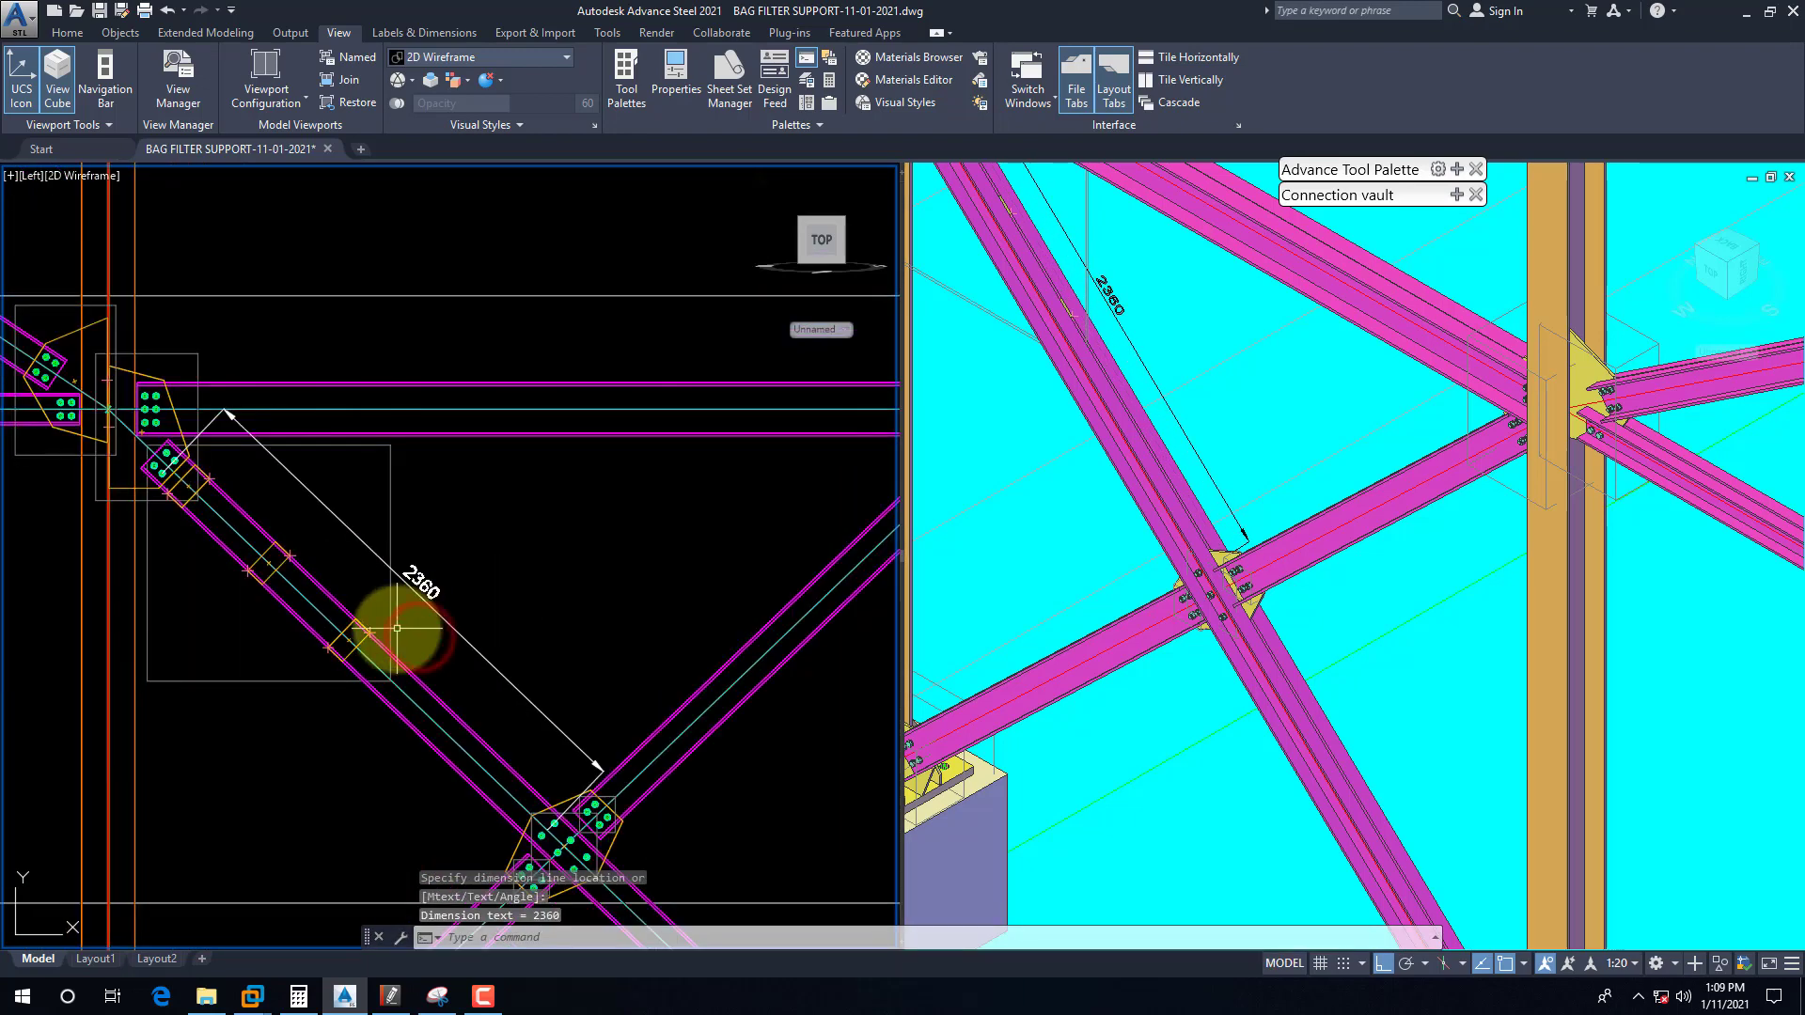
Step: Switch to Calculator and divide 3260 by 4
click(298, 996)
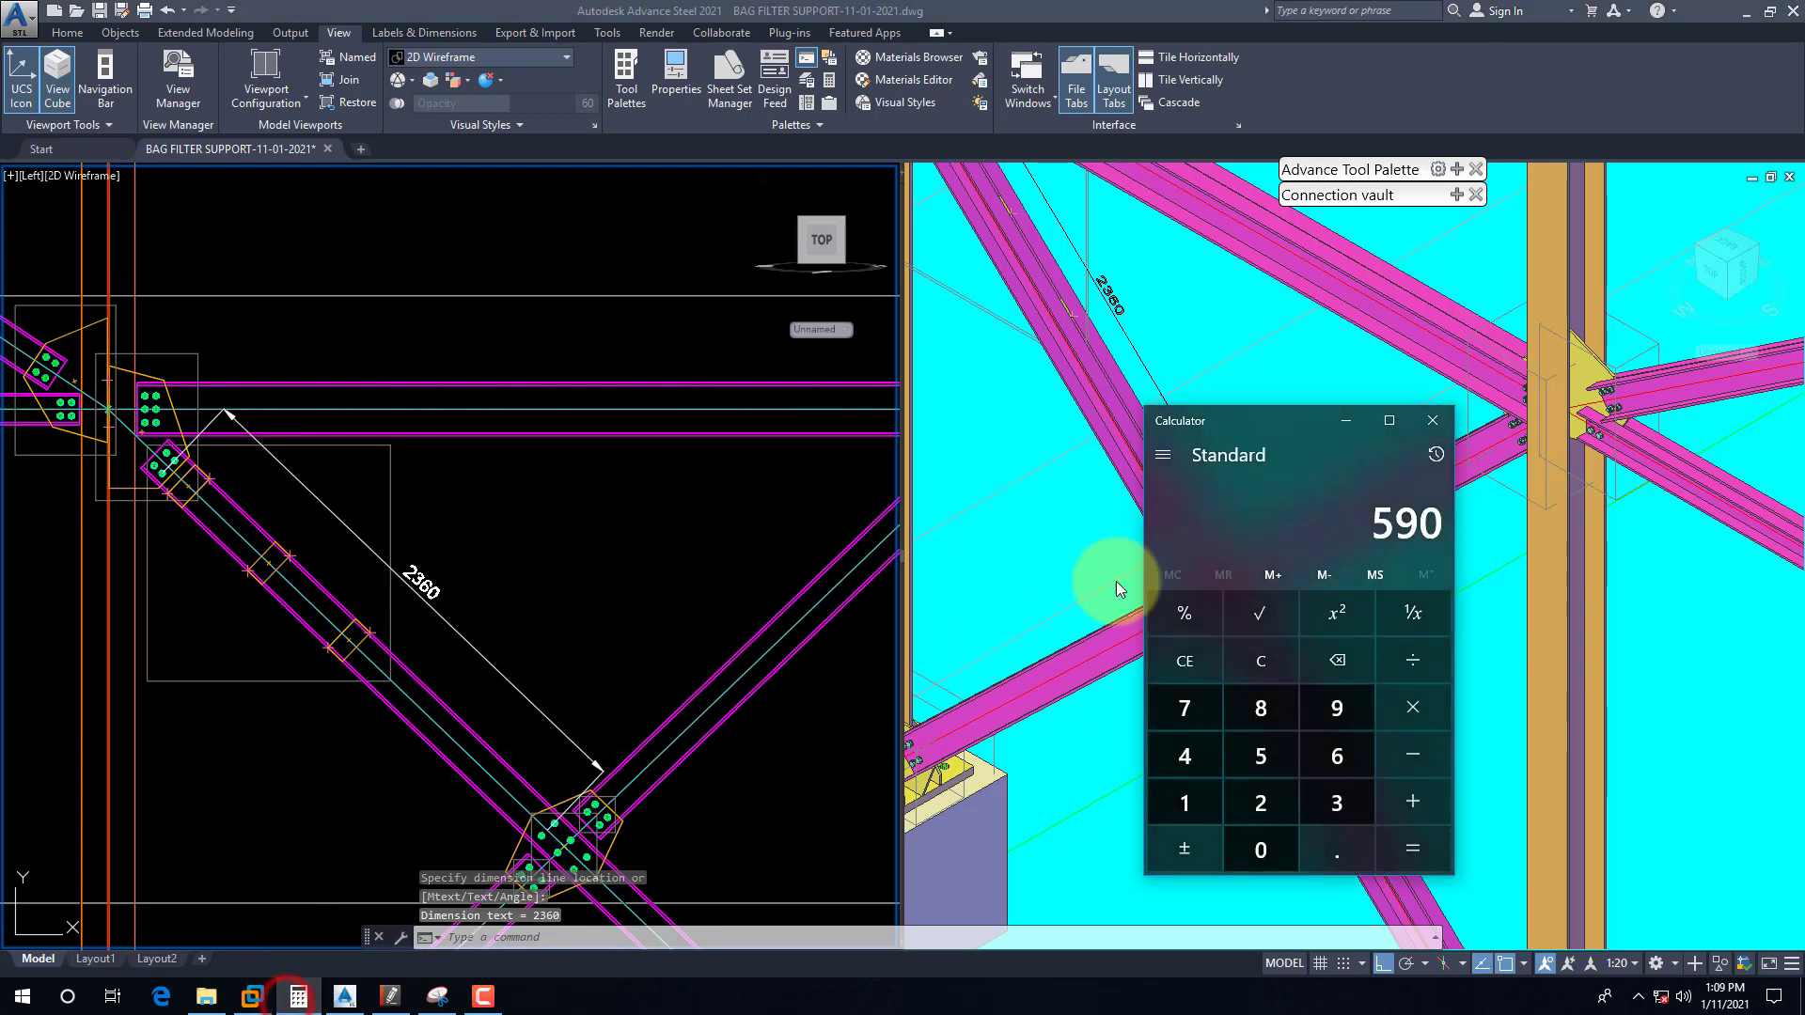
text(3260/)
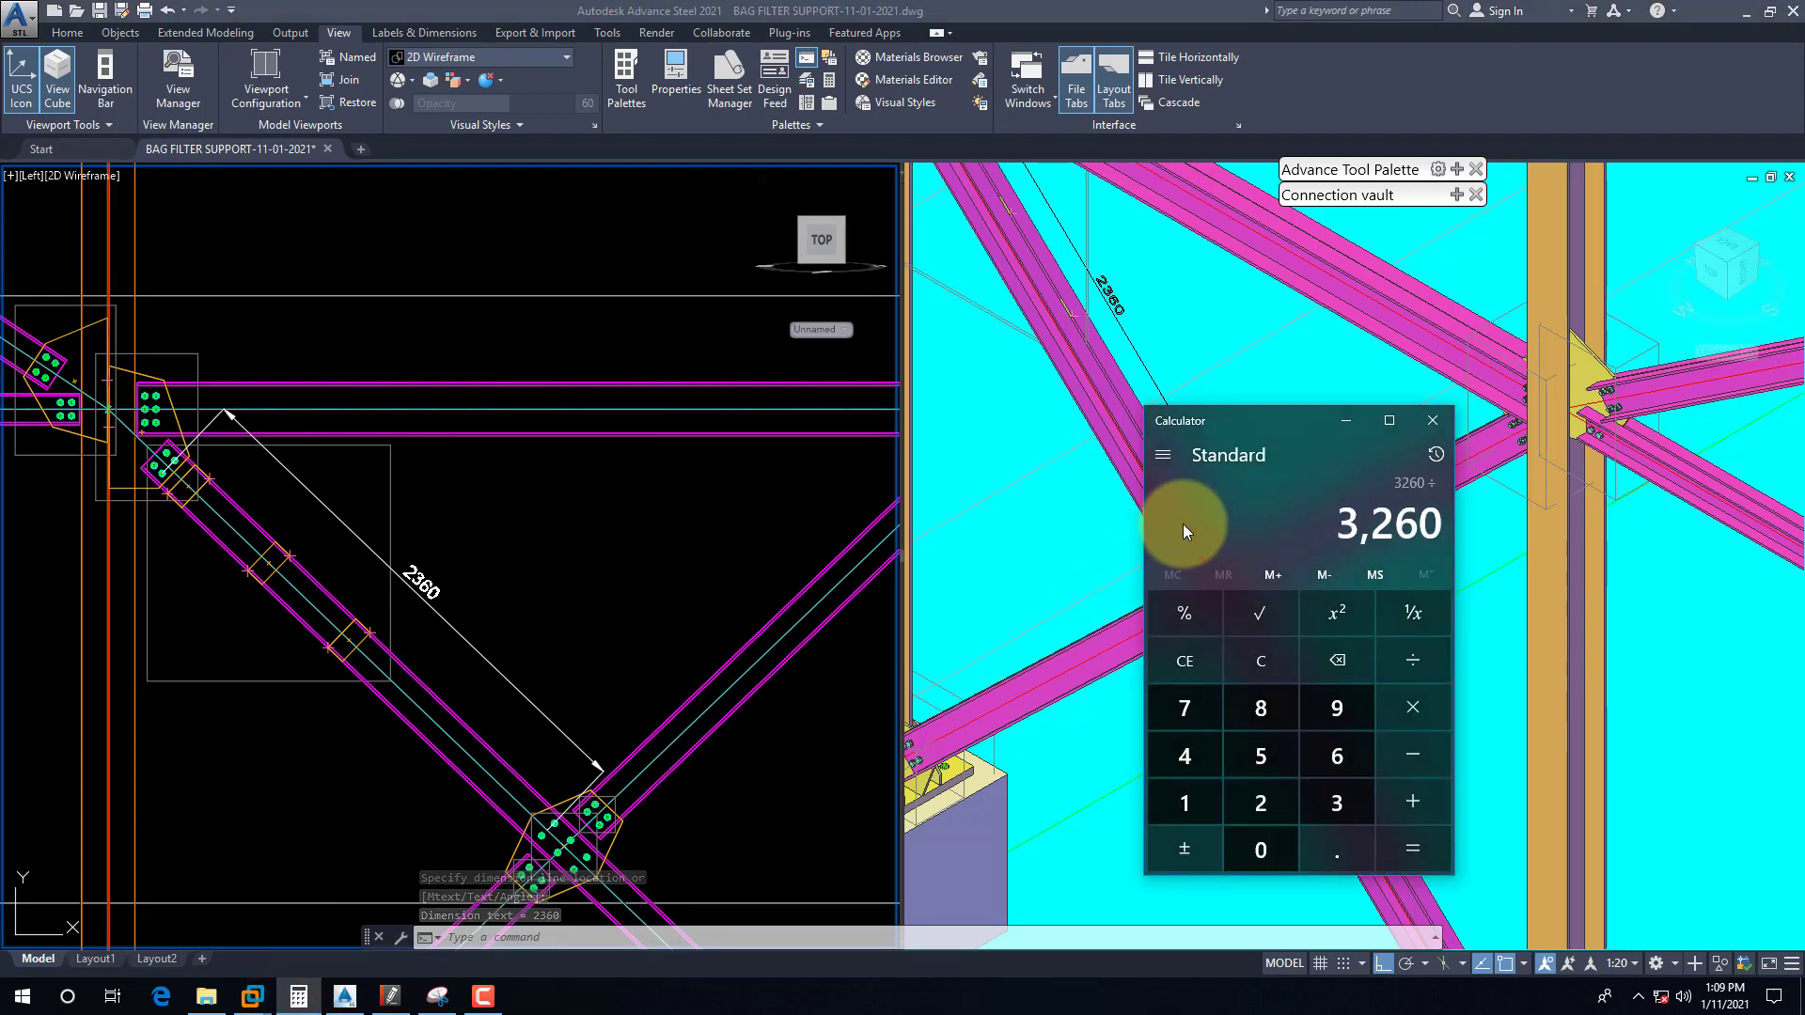
text(4)
key(Return)
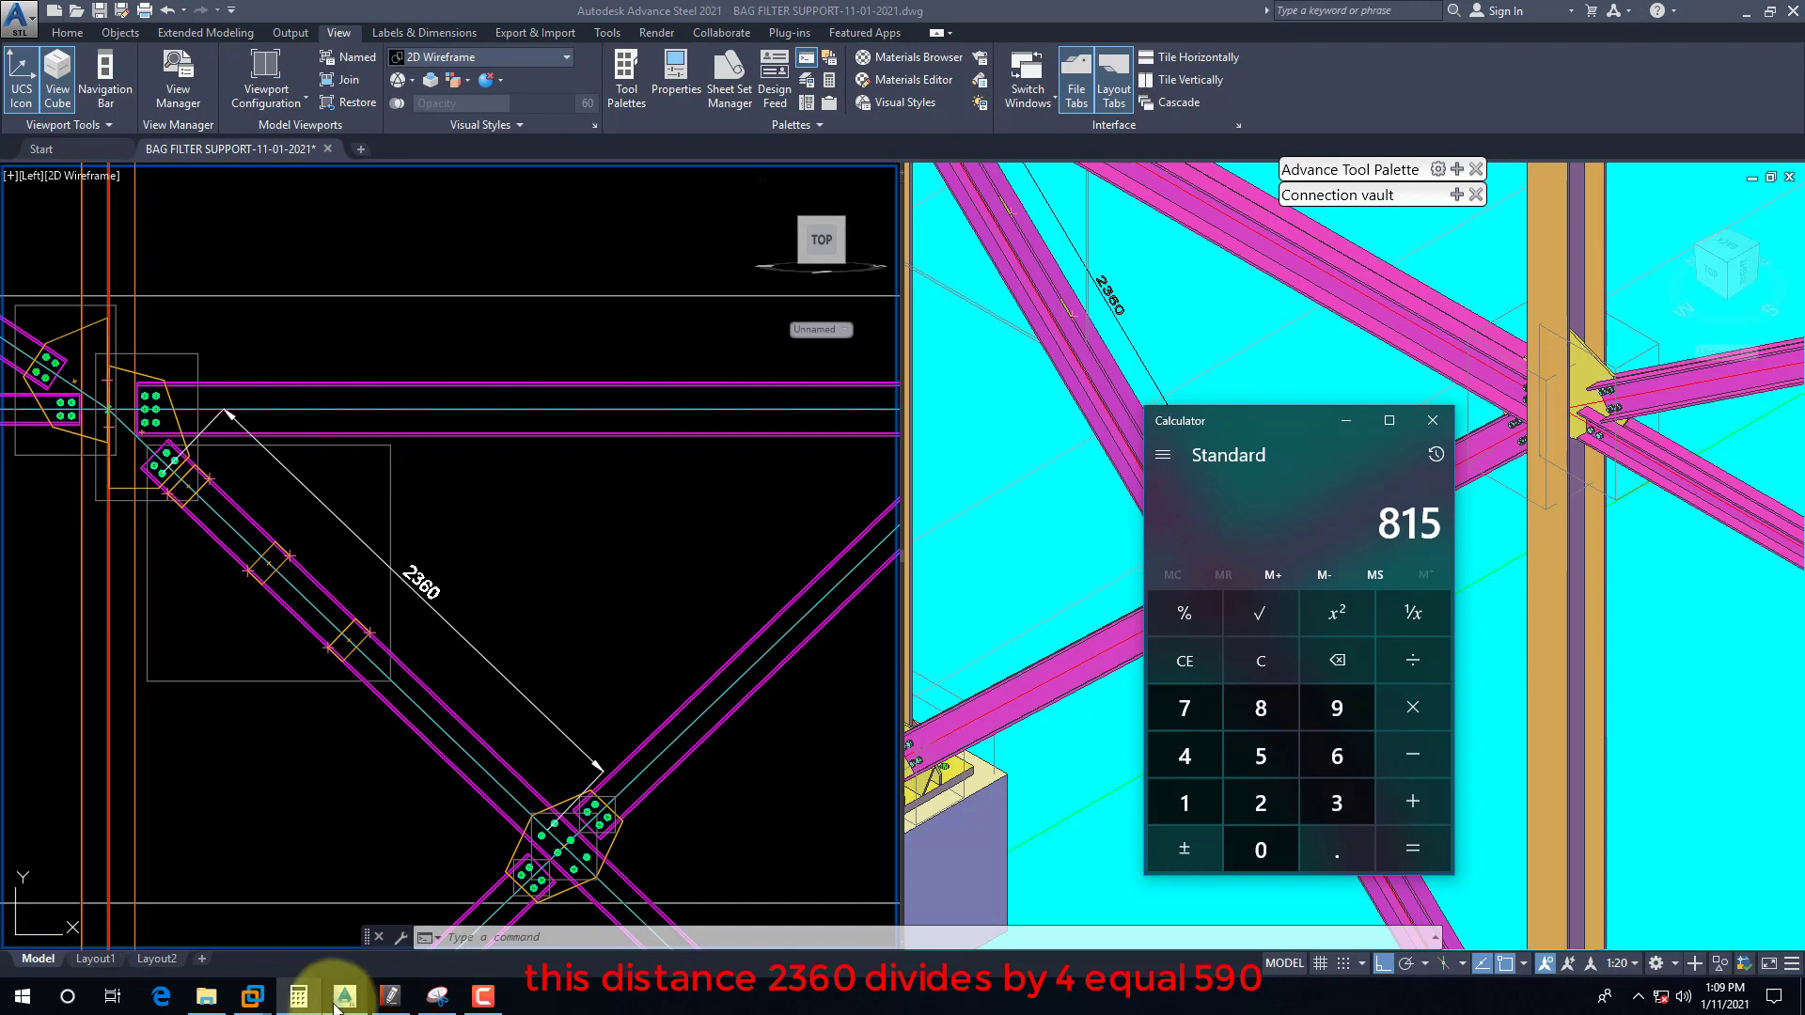
Step: Check the binding plate spacing along the upper part of the UPN180 brace in PDF-XChange Editor, then return to Advance Steel
click(390, 996)
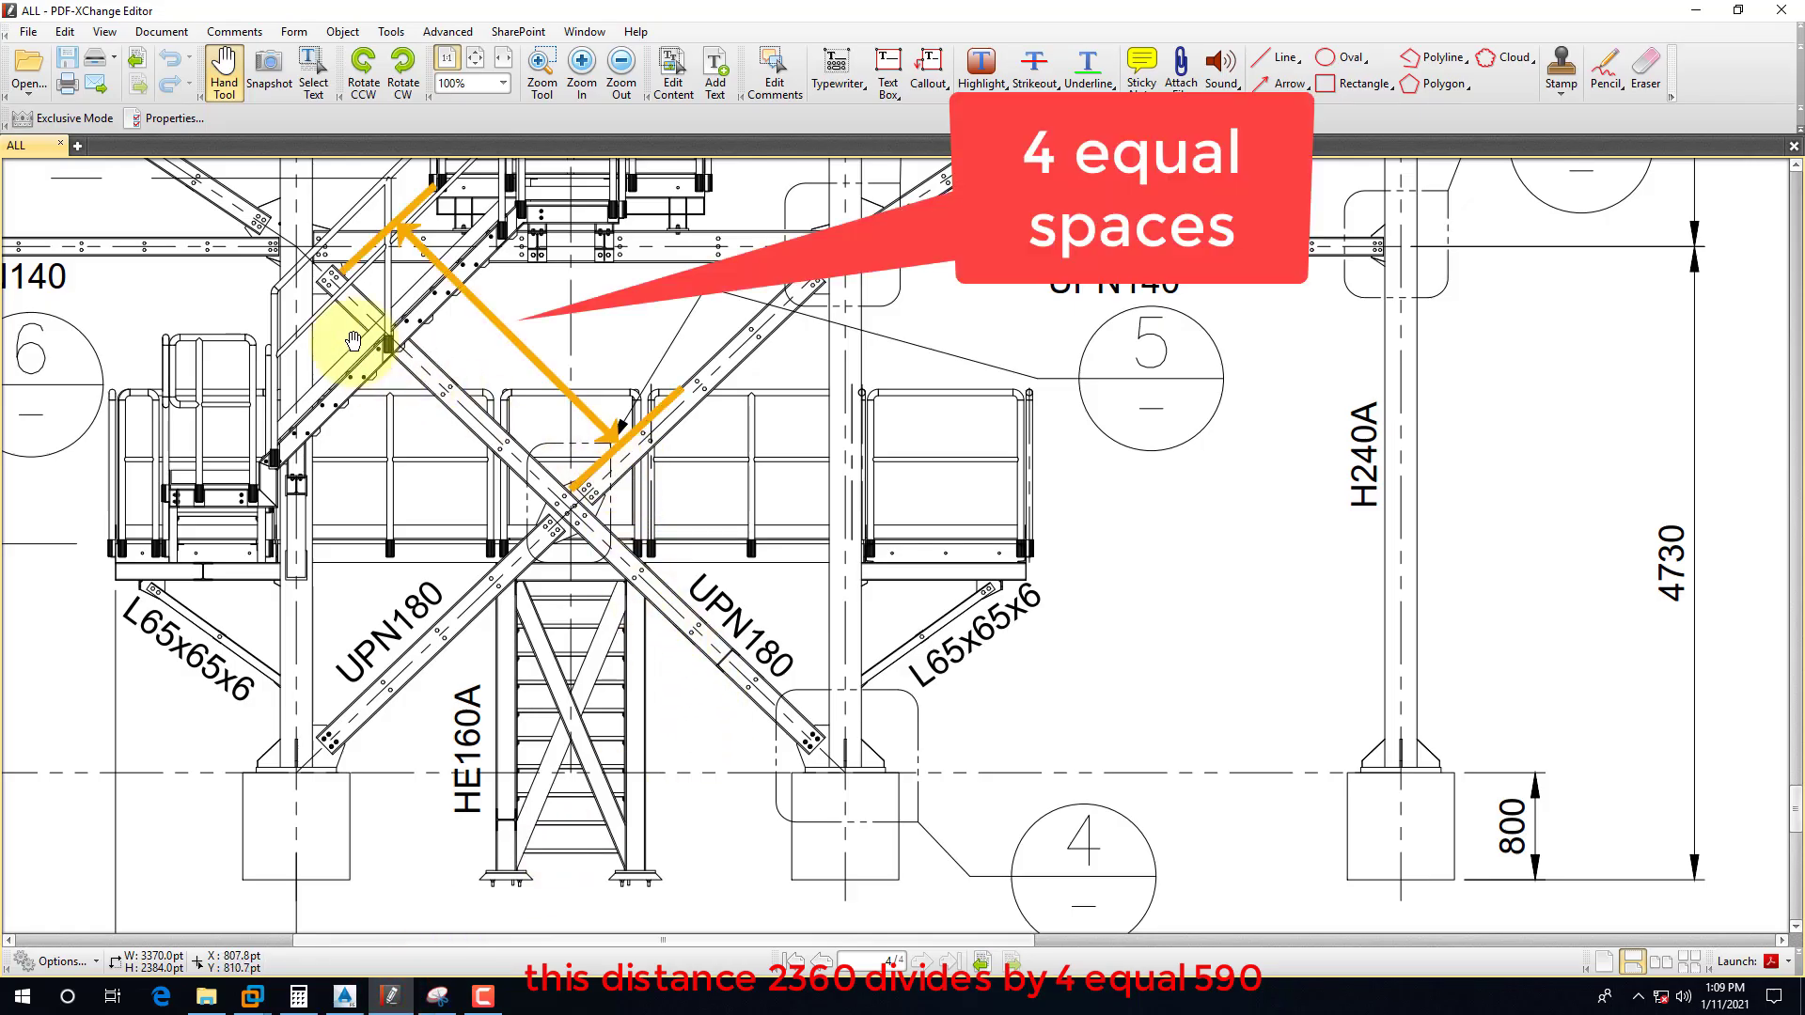
click(432, 374)
click(532, 488)
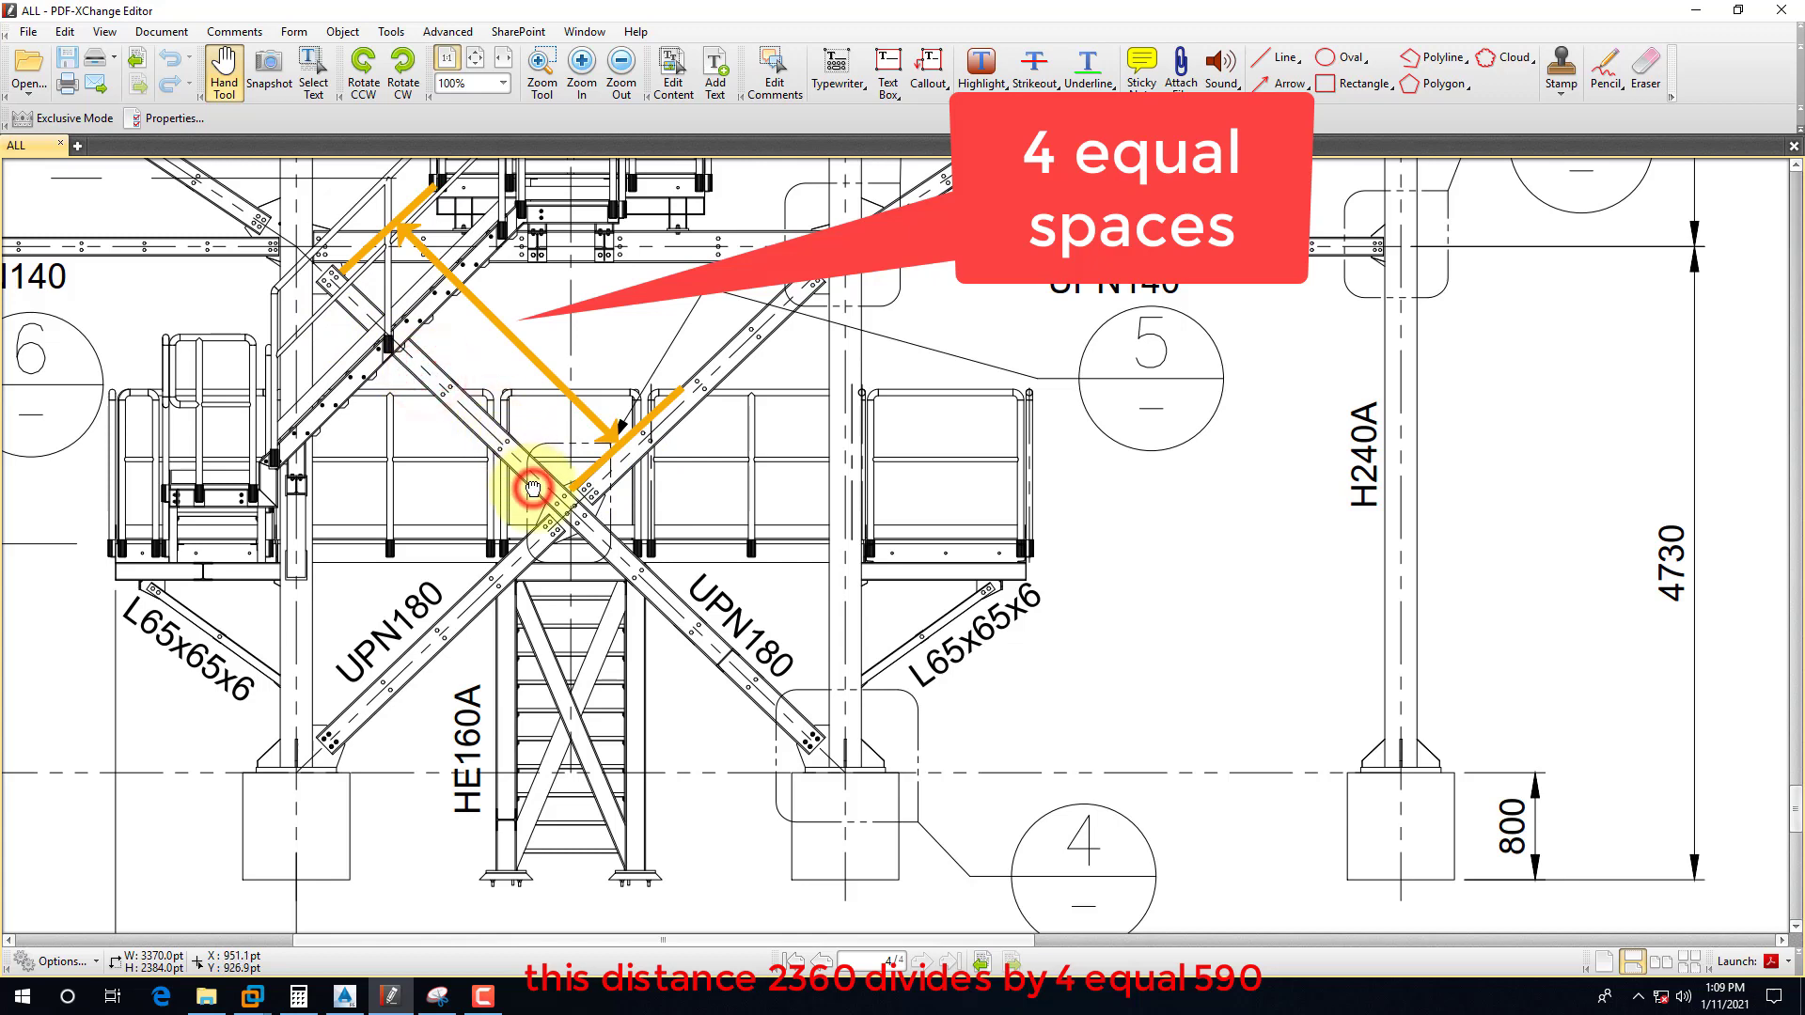
click(1695, 10)
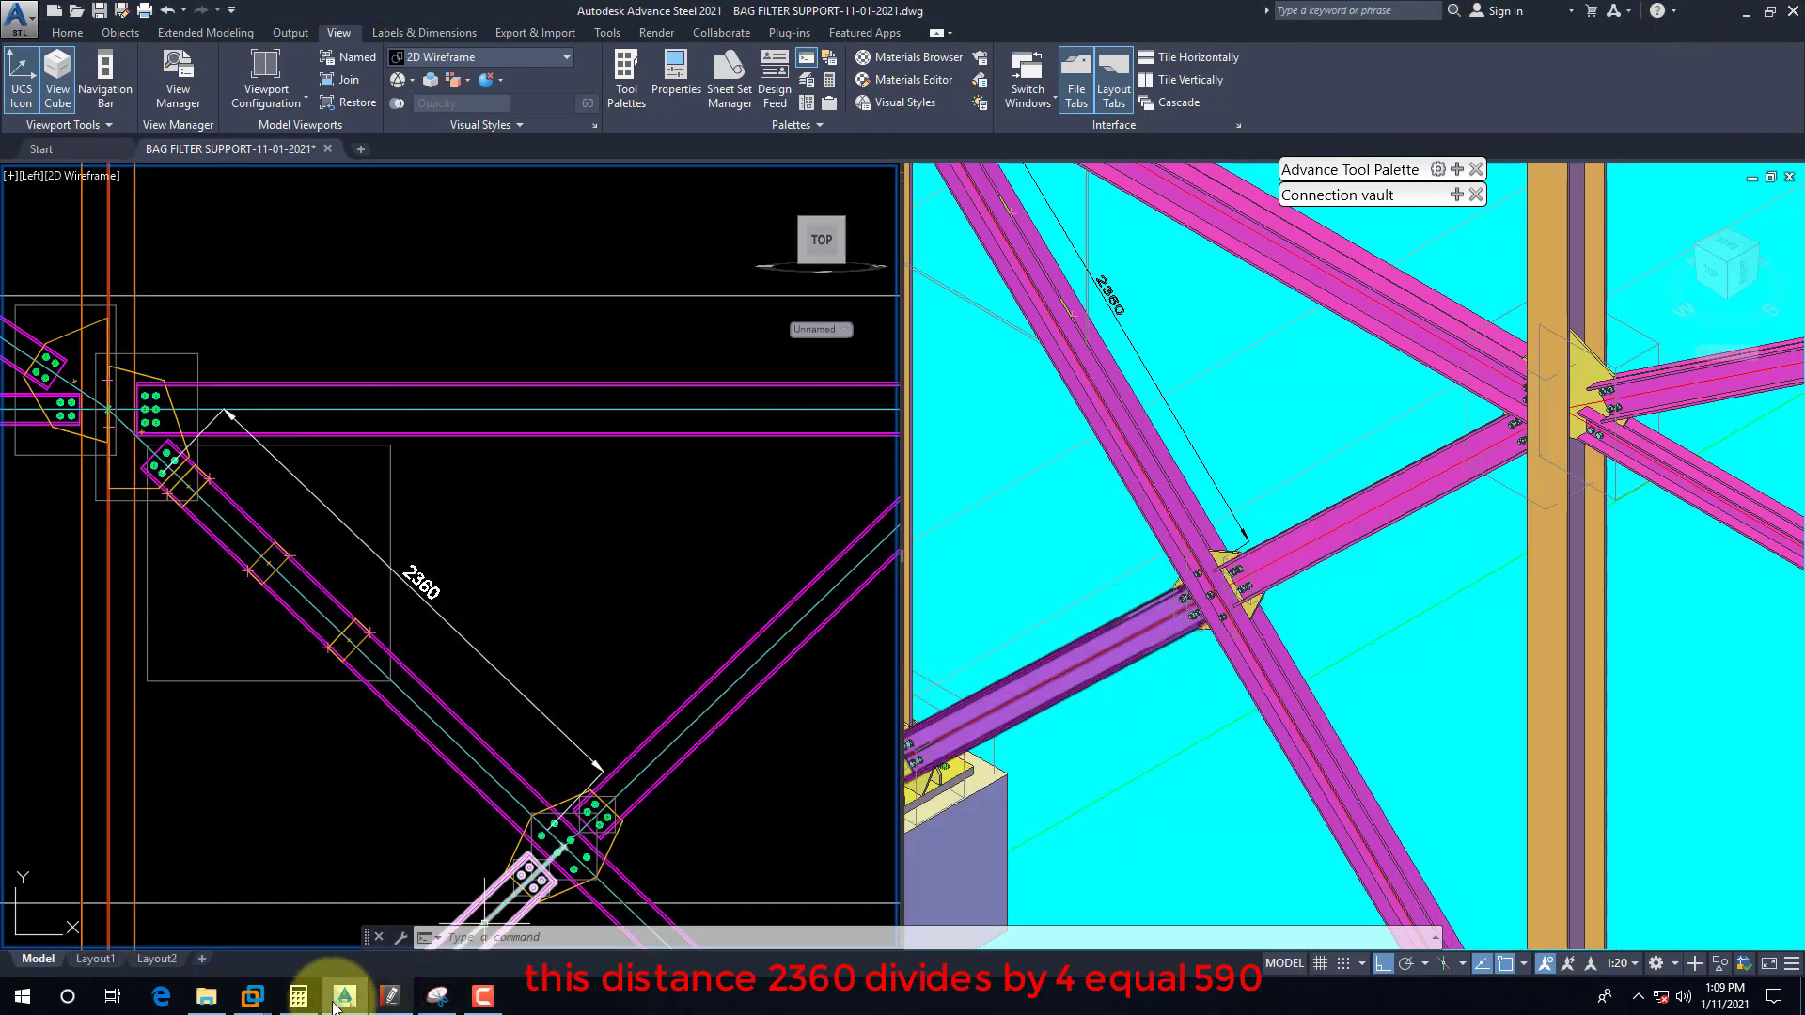
Step: Multiply the Calculator result by 4 to verify the length used in the division
click(301, 998)
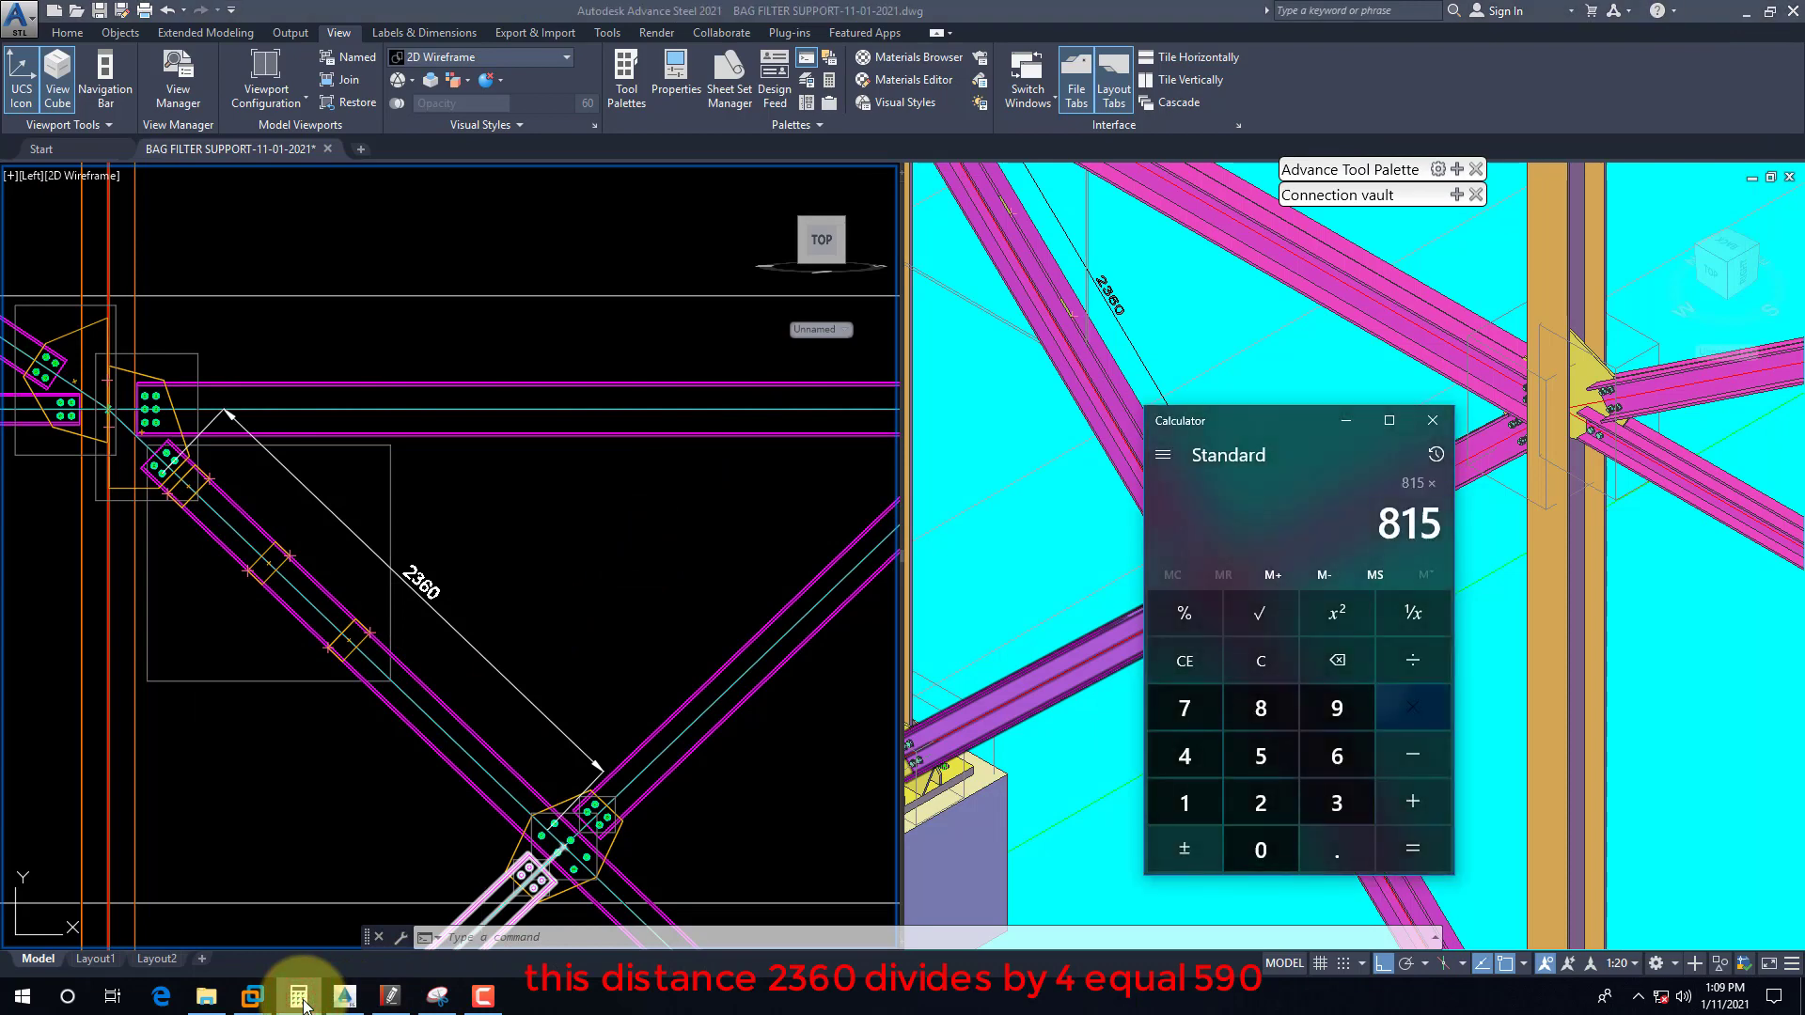
key(4)
key(Return)
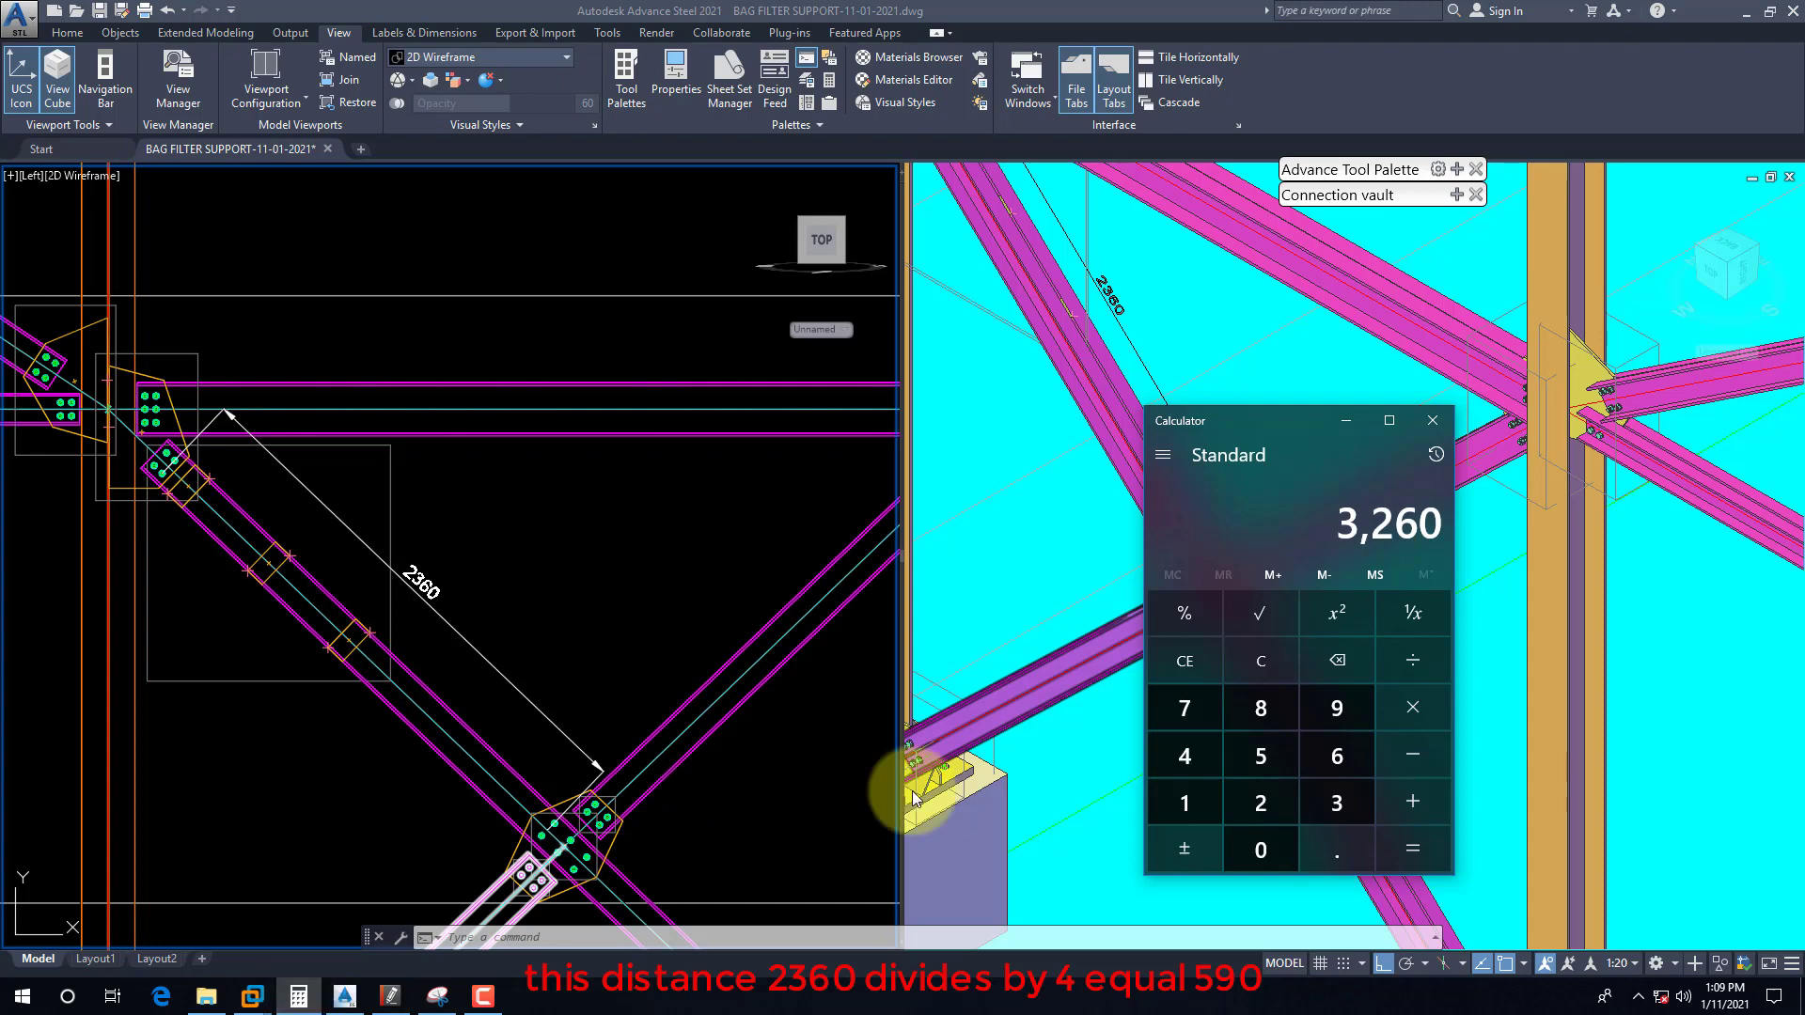
Step: Clear Calculator, divide the bolt-to-bolt distance of 2360 by 4, and return to the Advance Steel model
click(1273, 516)
key(Escape)
text(2)
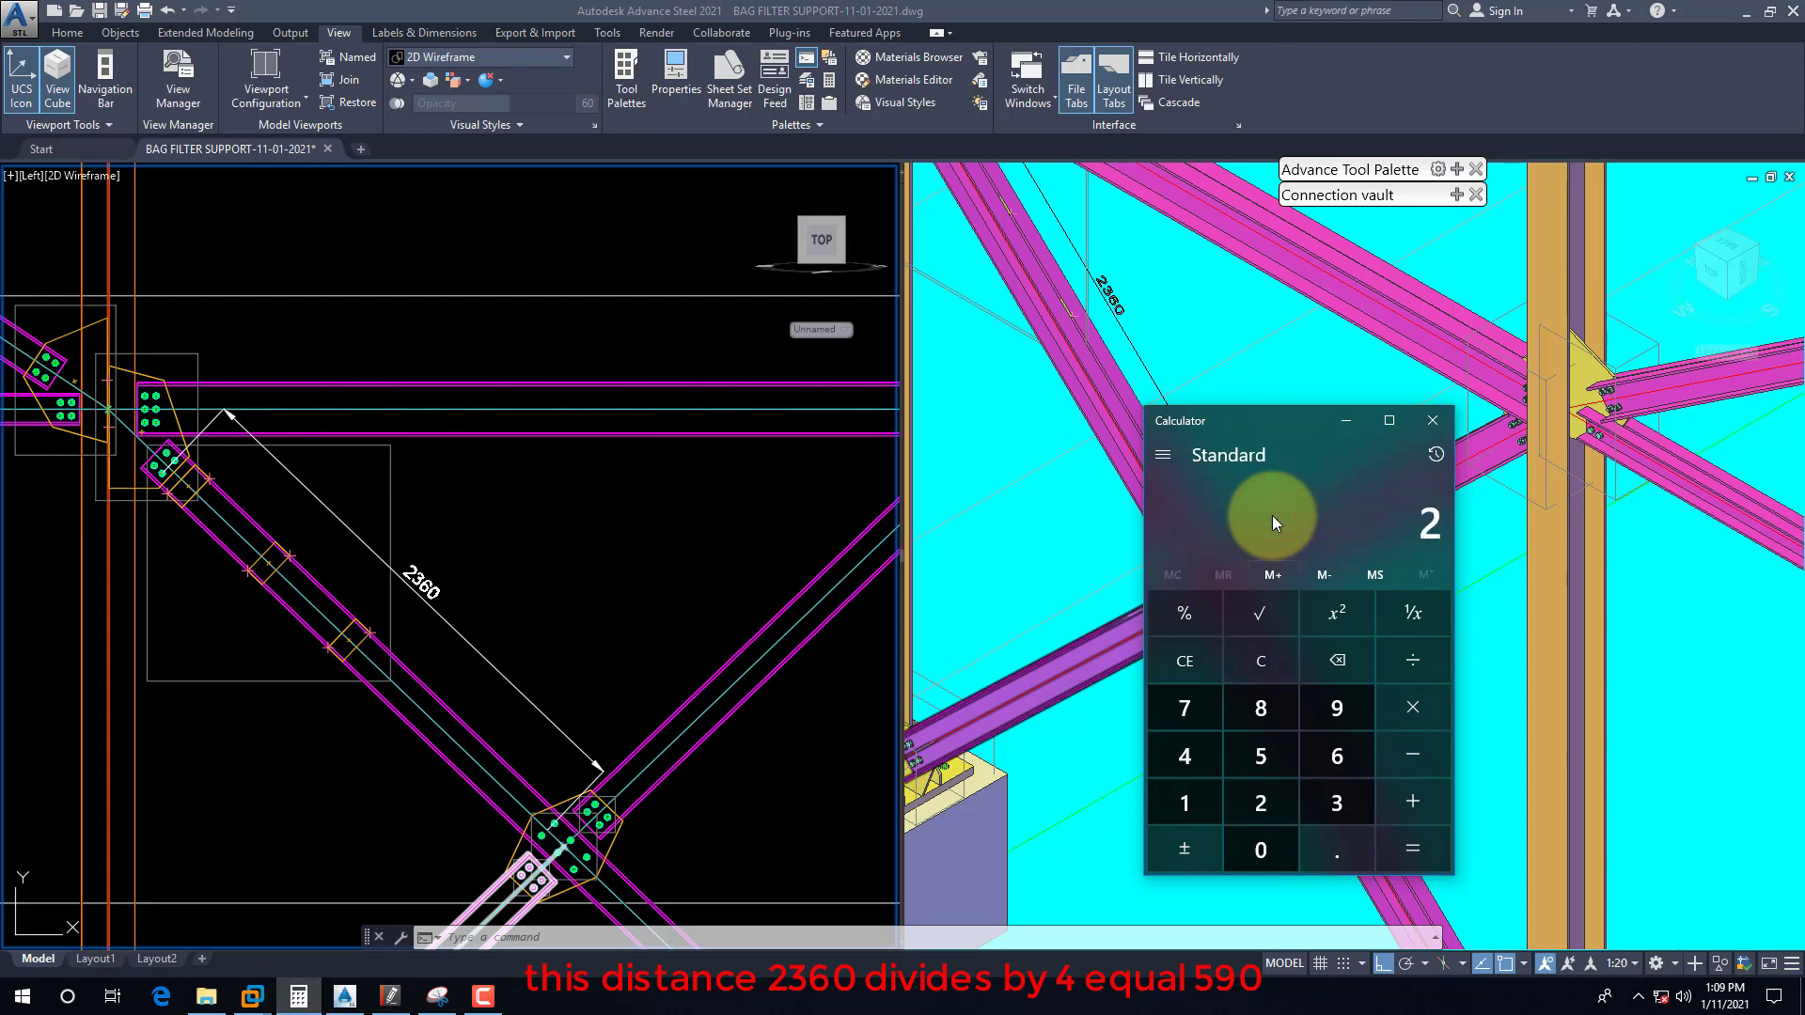
text(,360)
key(slash)
key(4)
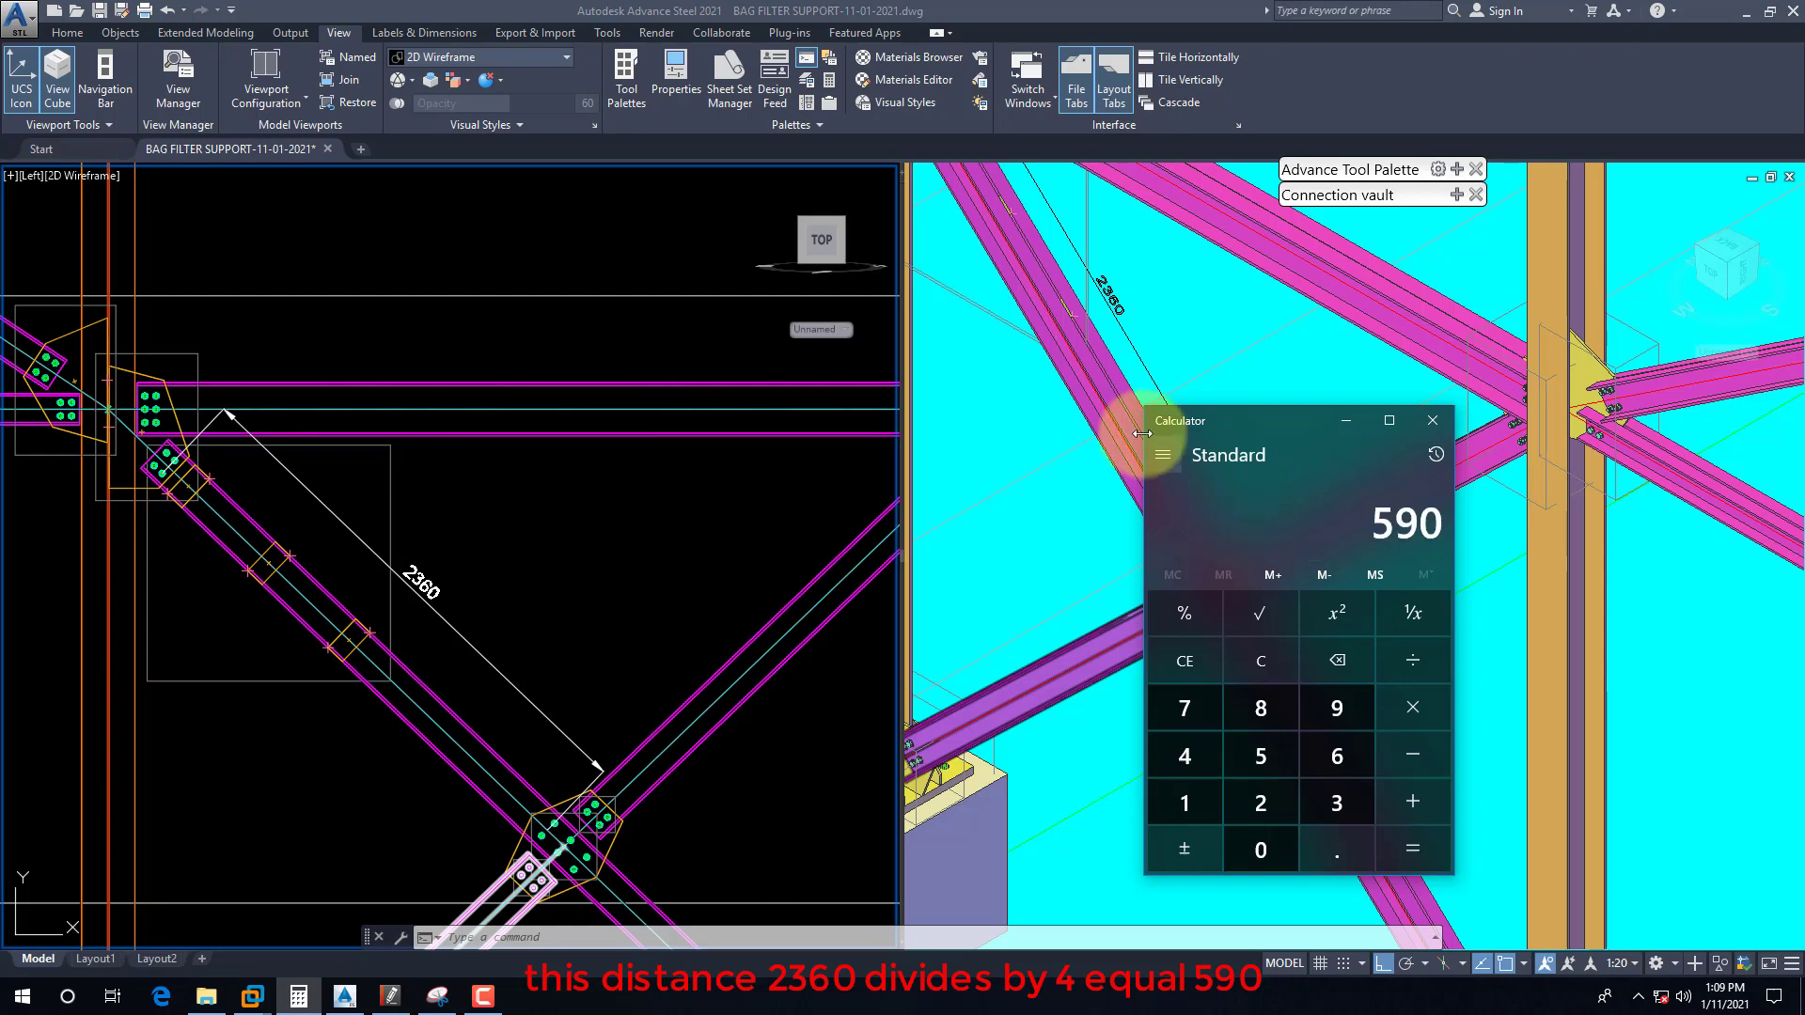
click(661, 554)
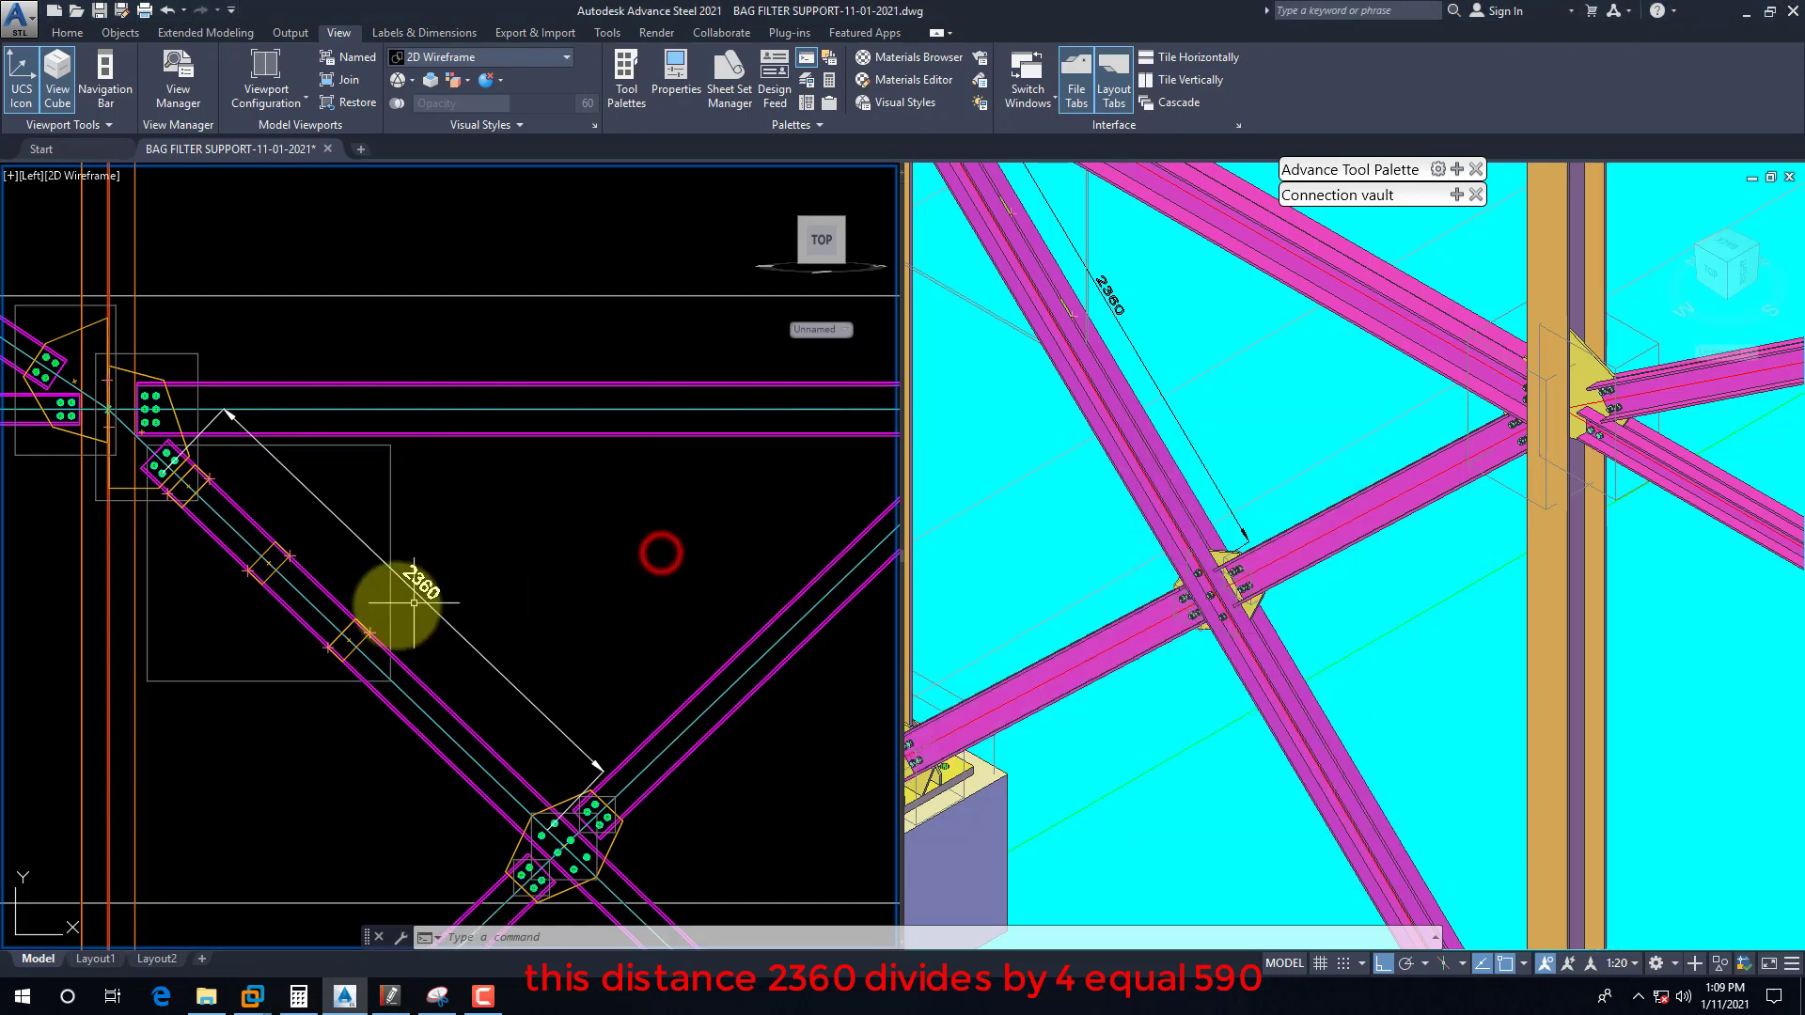
Step: Add an aligned dimension from the brace's upper system-line node to the center of the first binding plate, placed beside the brace
middle_drag(415, 605, 483, 561)
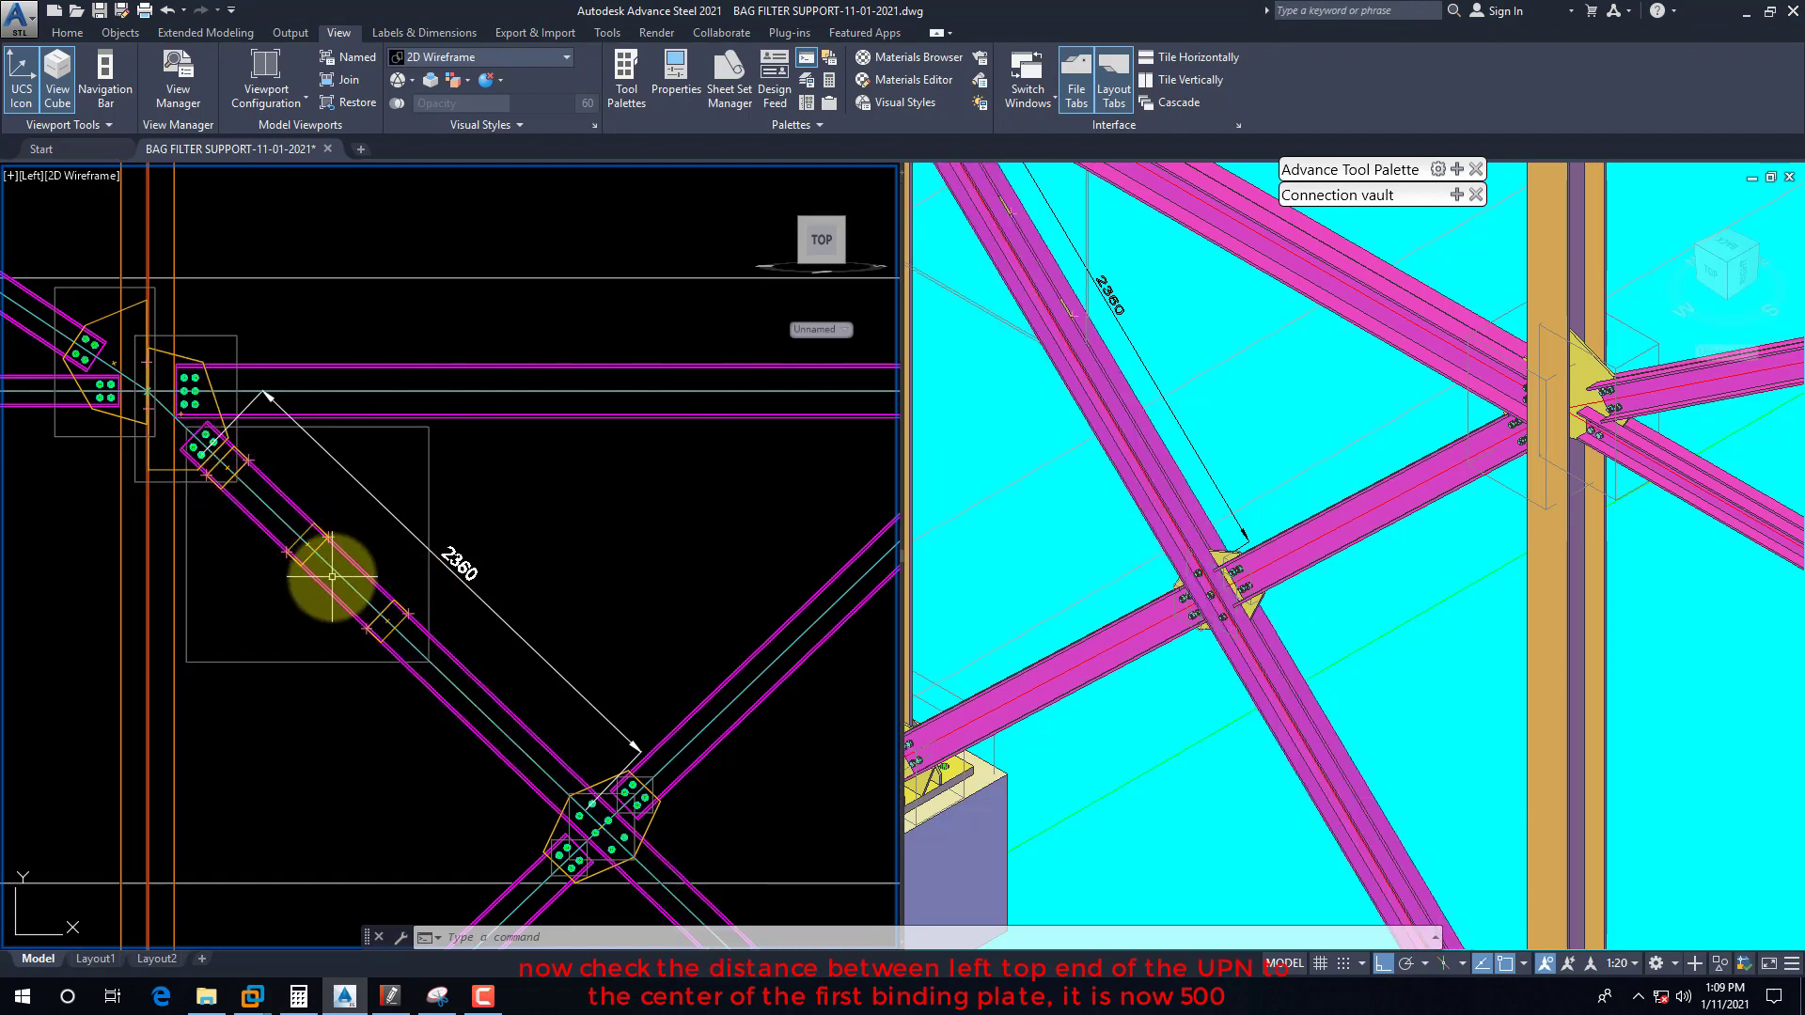
scroll(160, 409, up, 3)
scroll(160, 409, down, 2)
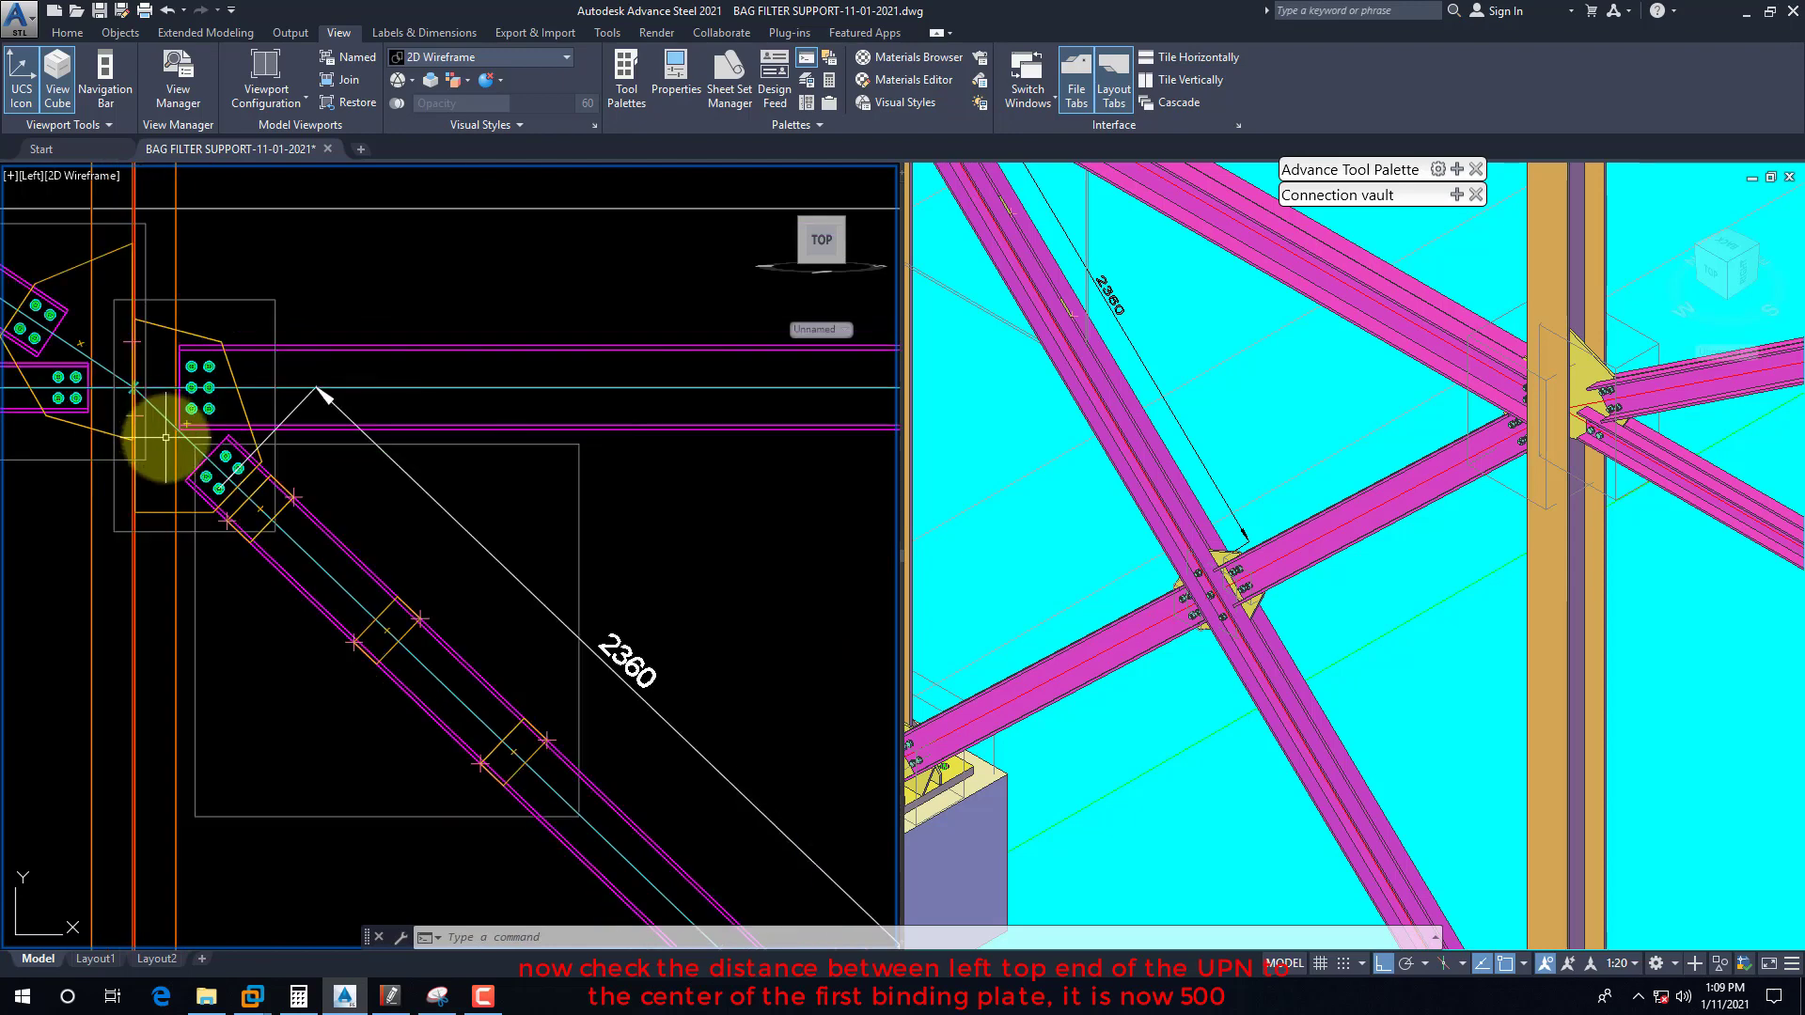
scroll(121, 403, up, 3)
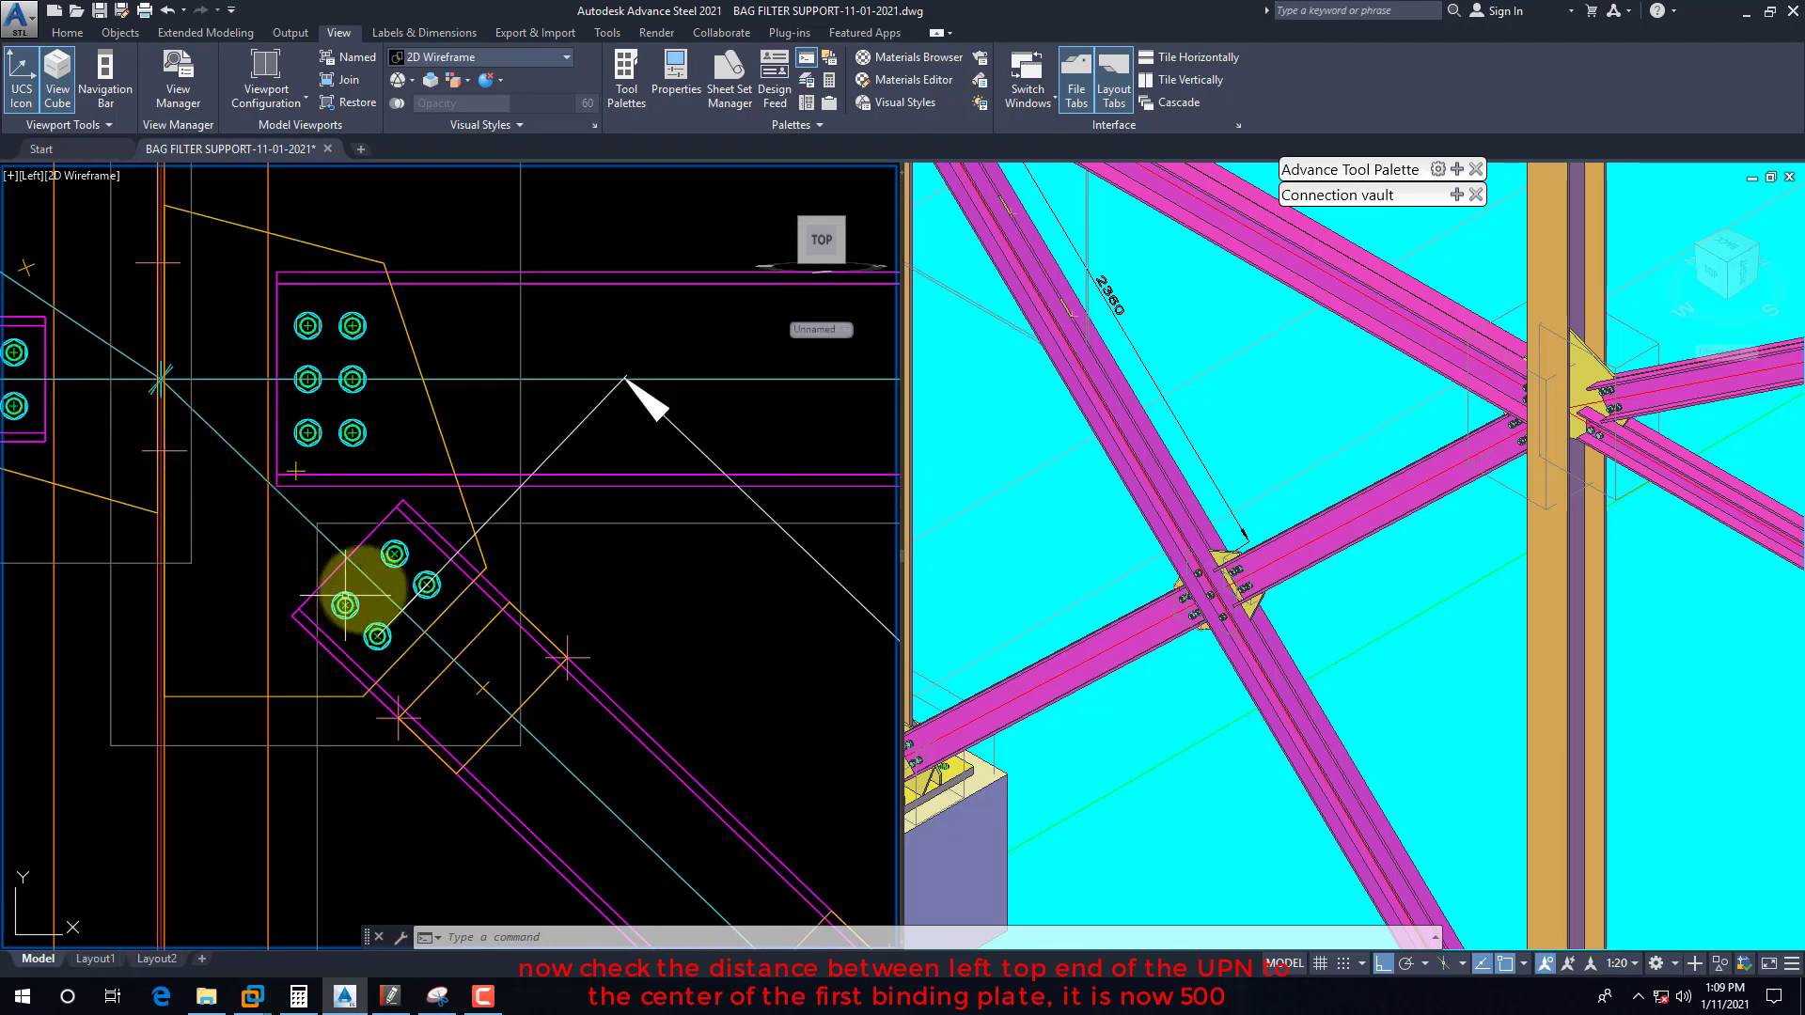
text(dal)
key(Return)
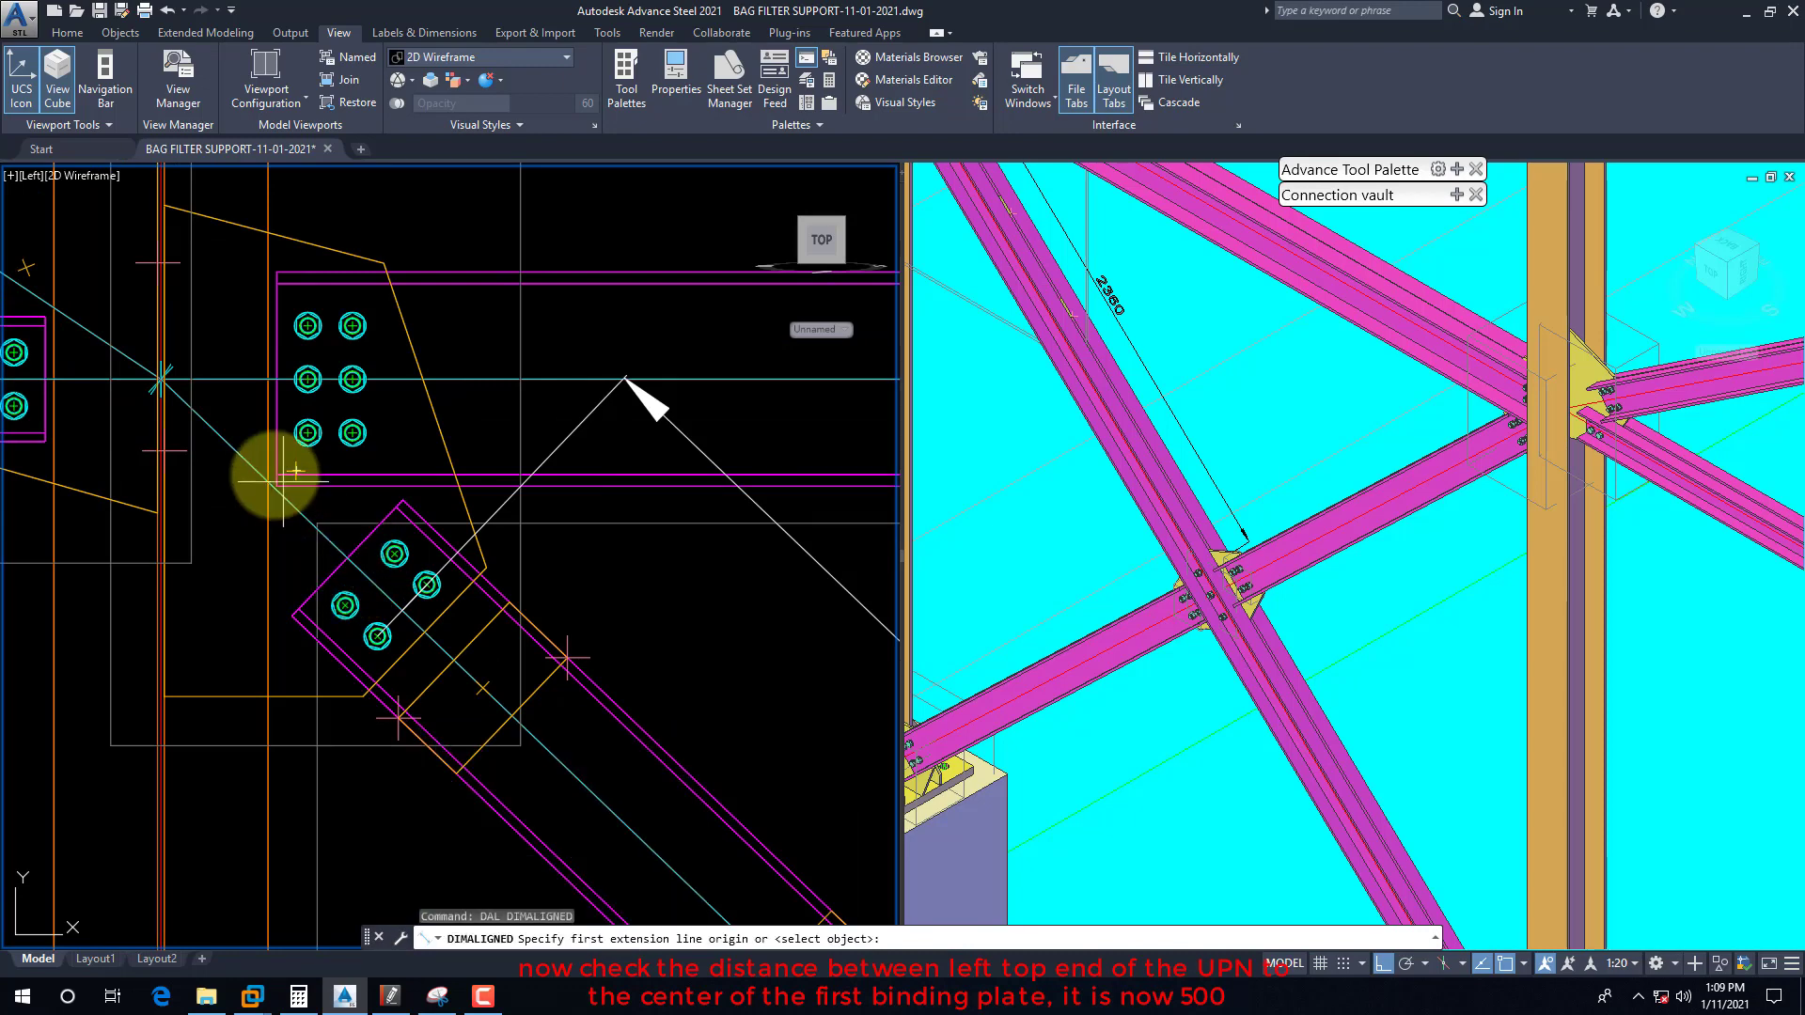
shift+right_click(190, 314)
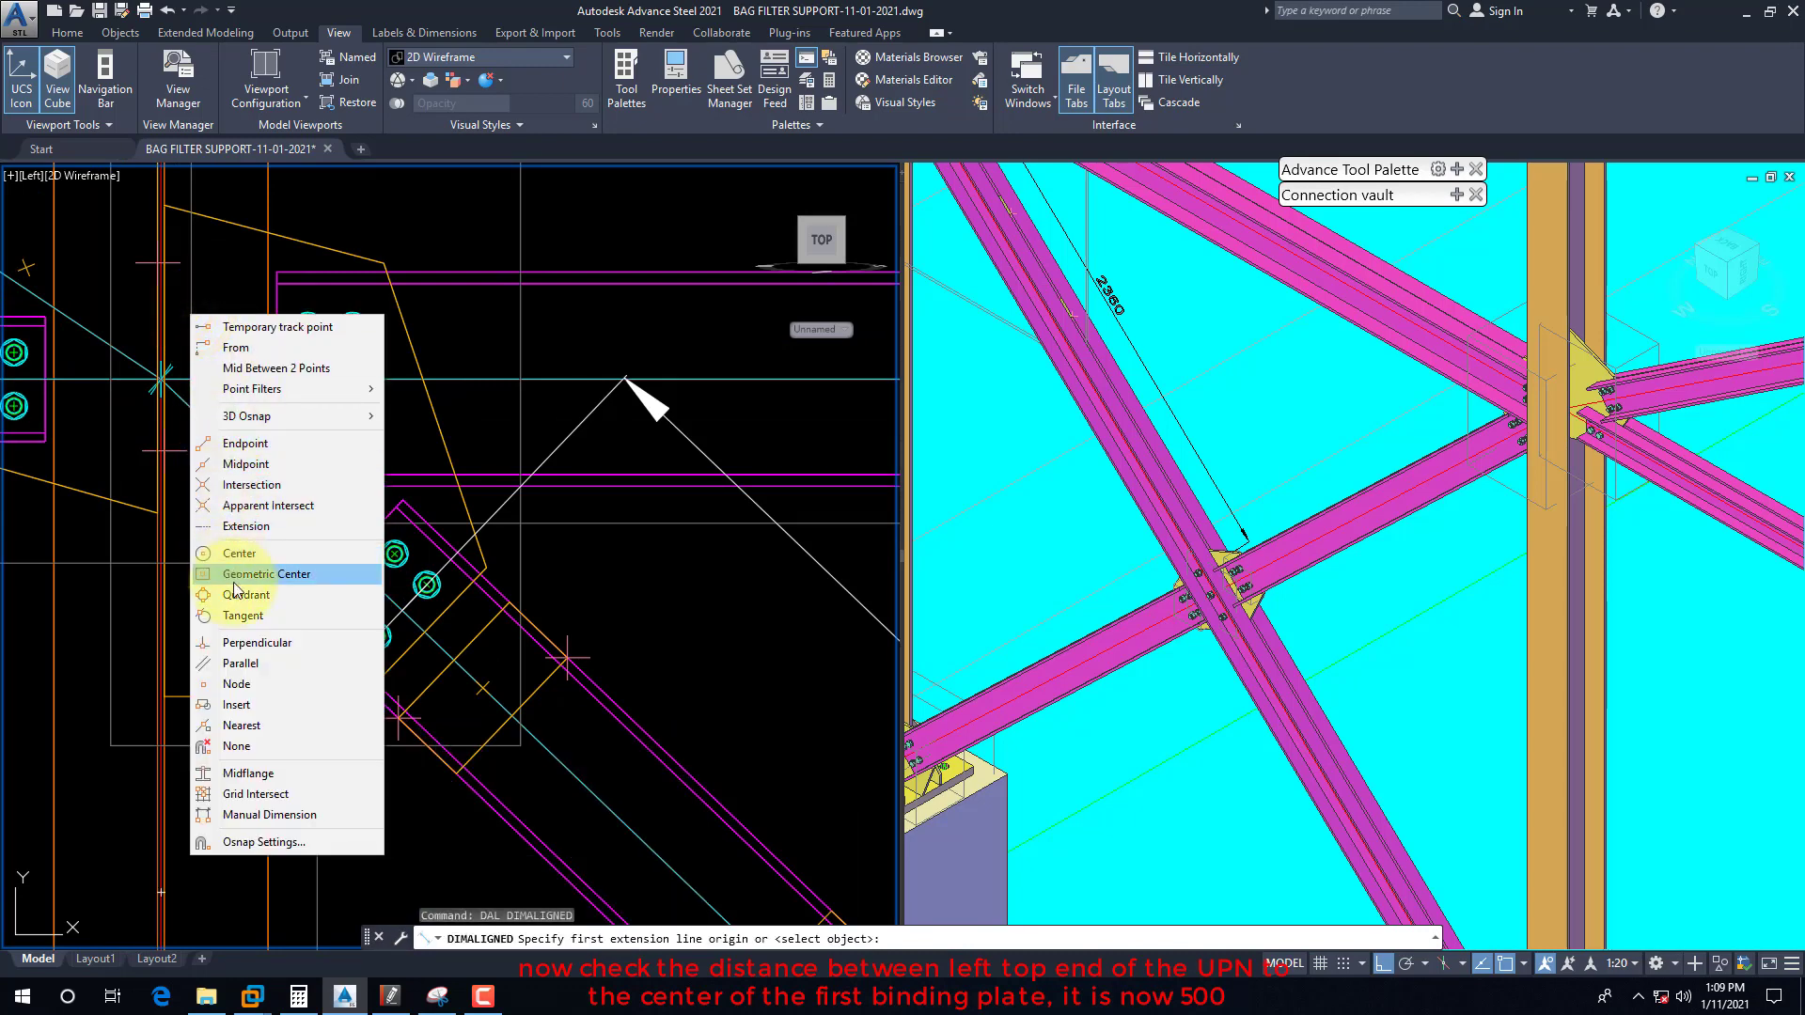
click(230, 683)
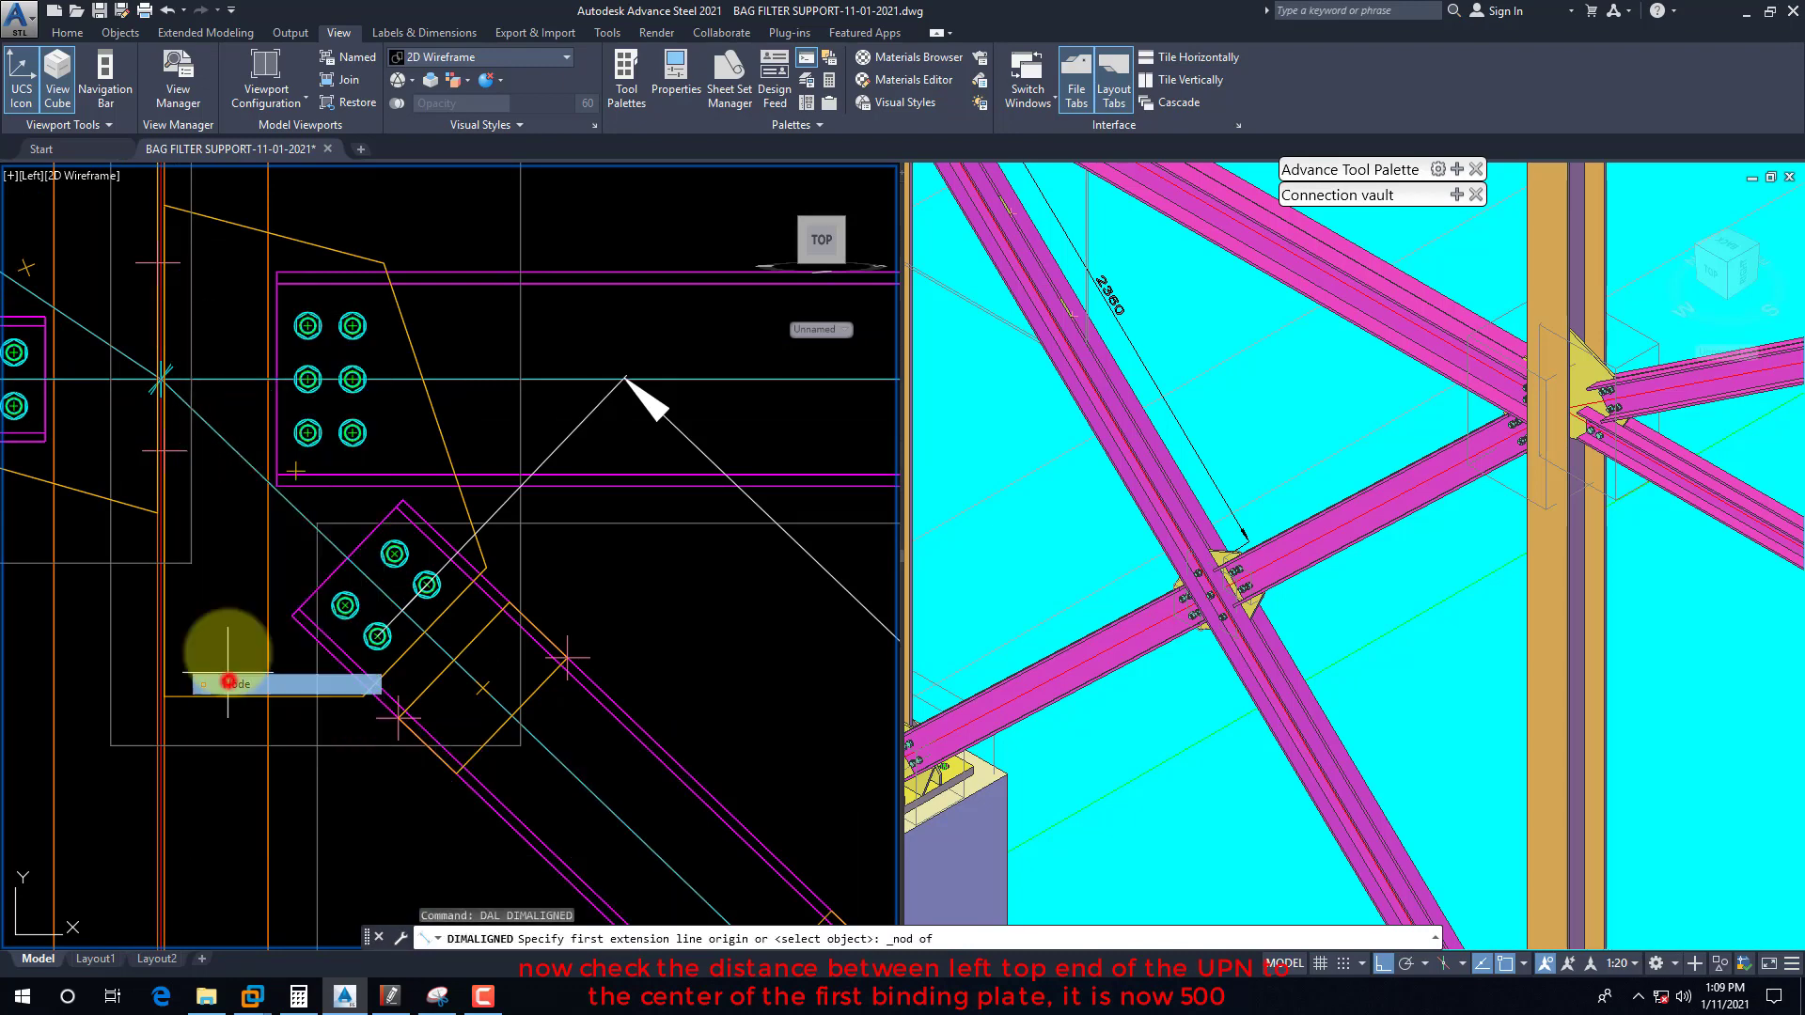
click(183, 399)
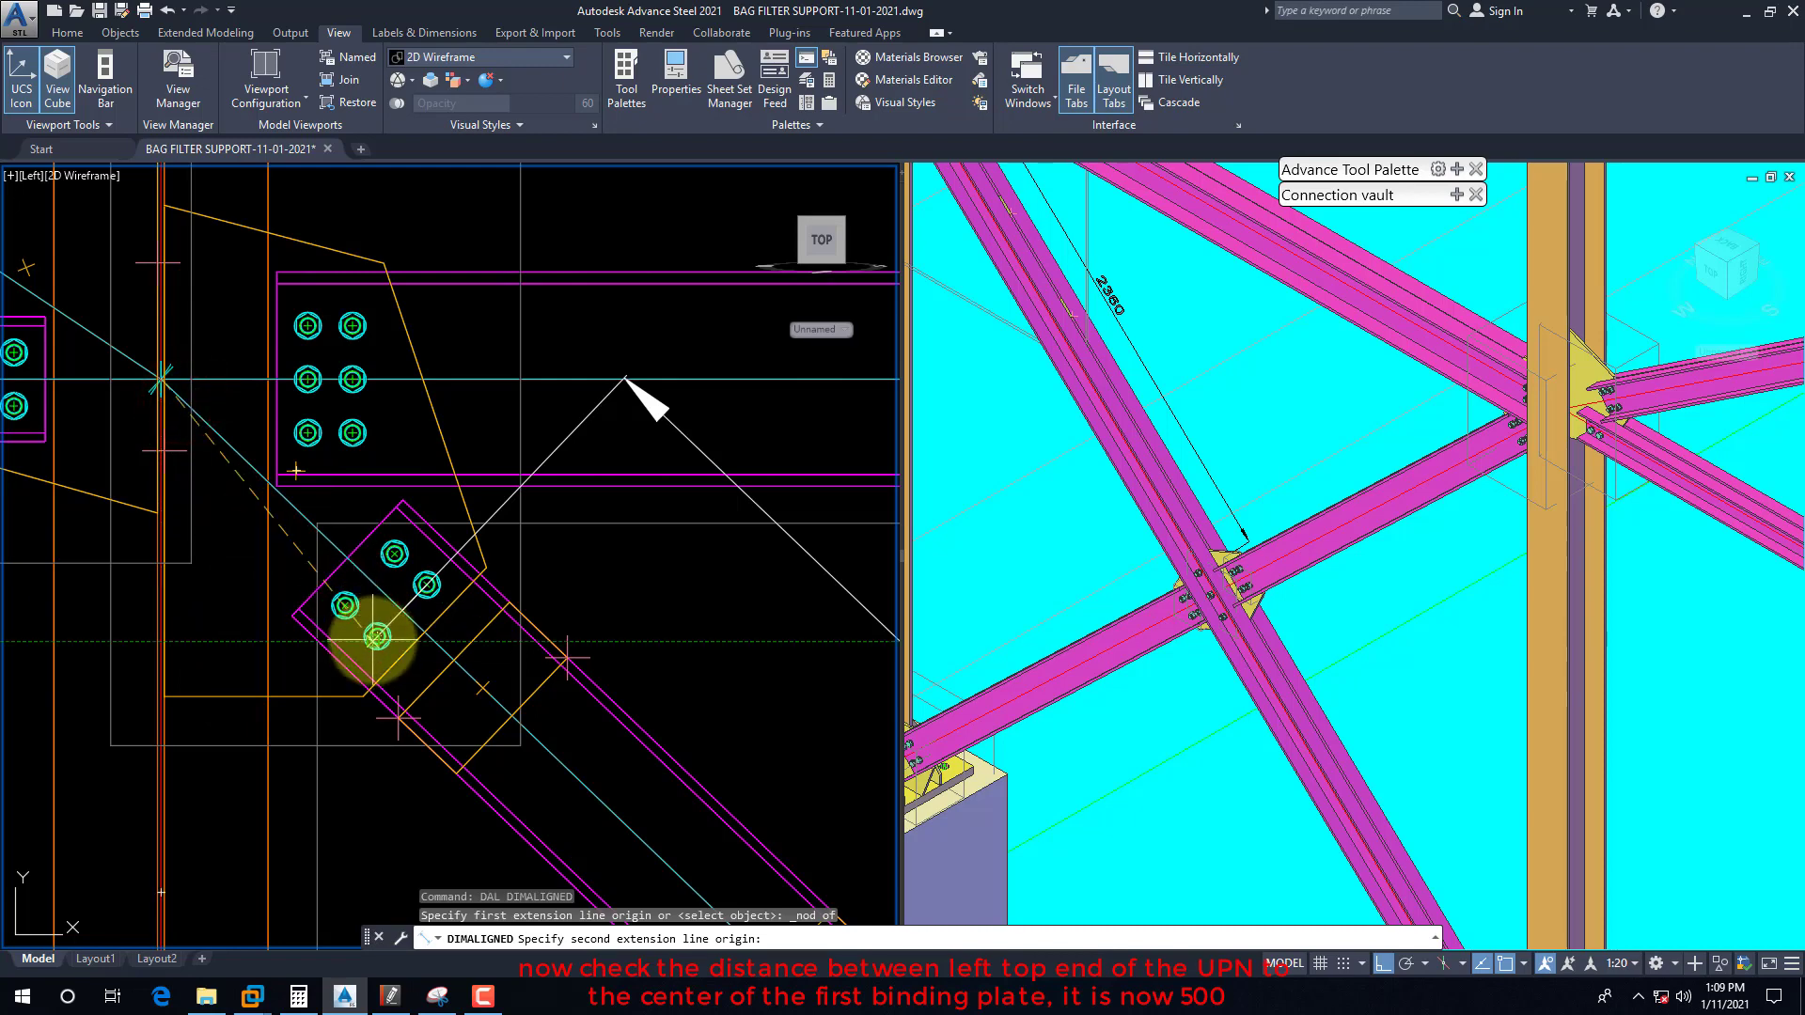
click(479, 690)
scroll(442, 676, down, 3)
click(261, 734)
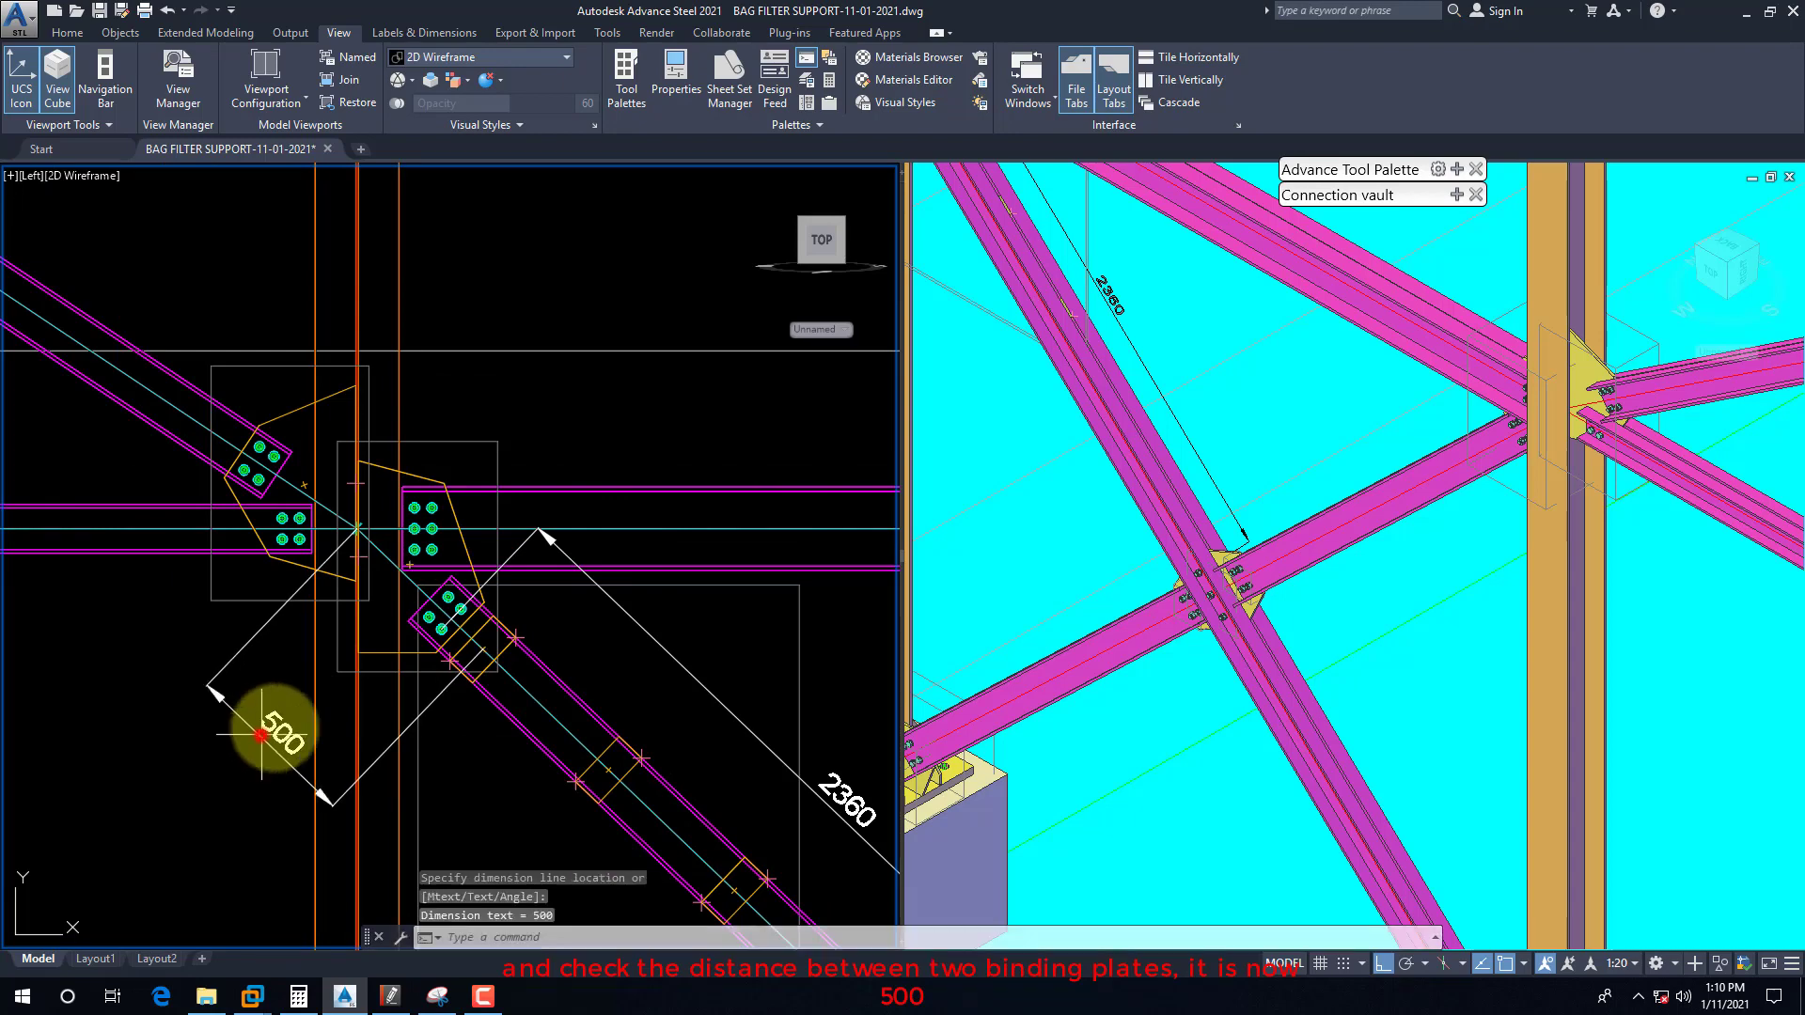
Step: Continue the dimension chain to the centers of the second and third binding plates
scroll(446, 689, down, 2)
text(dco)
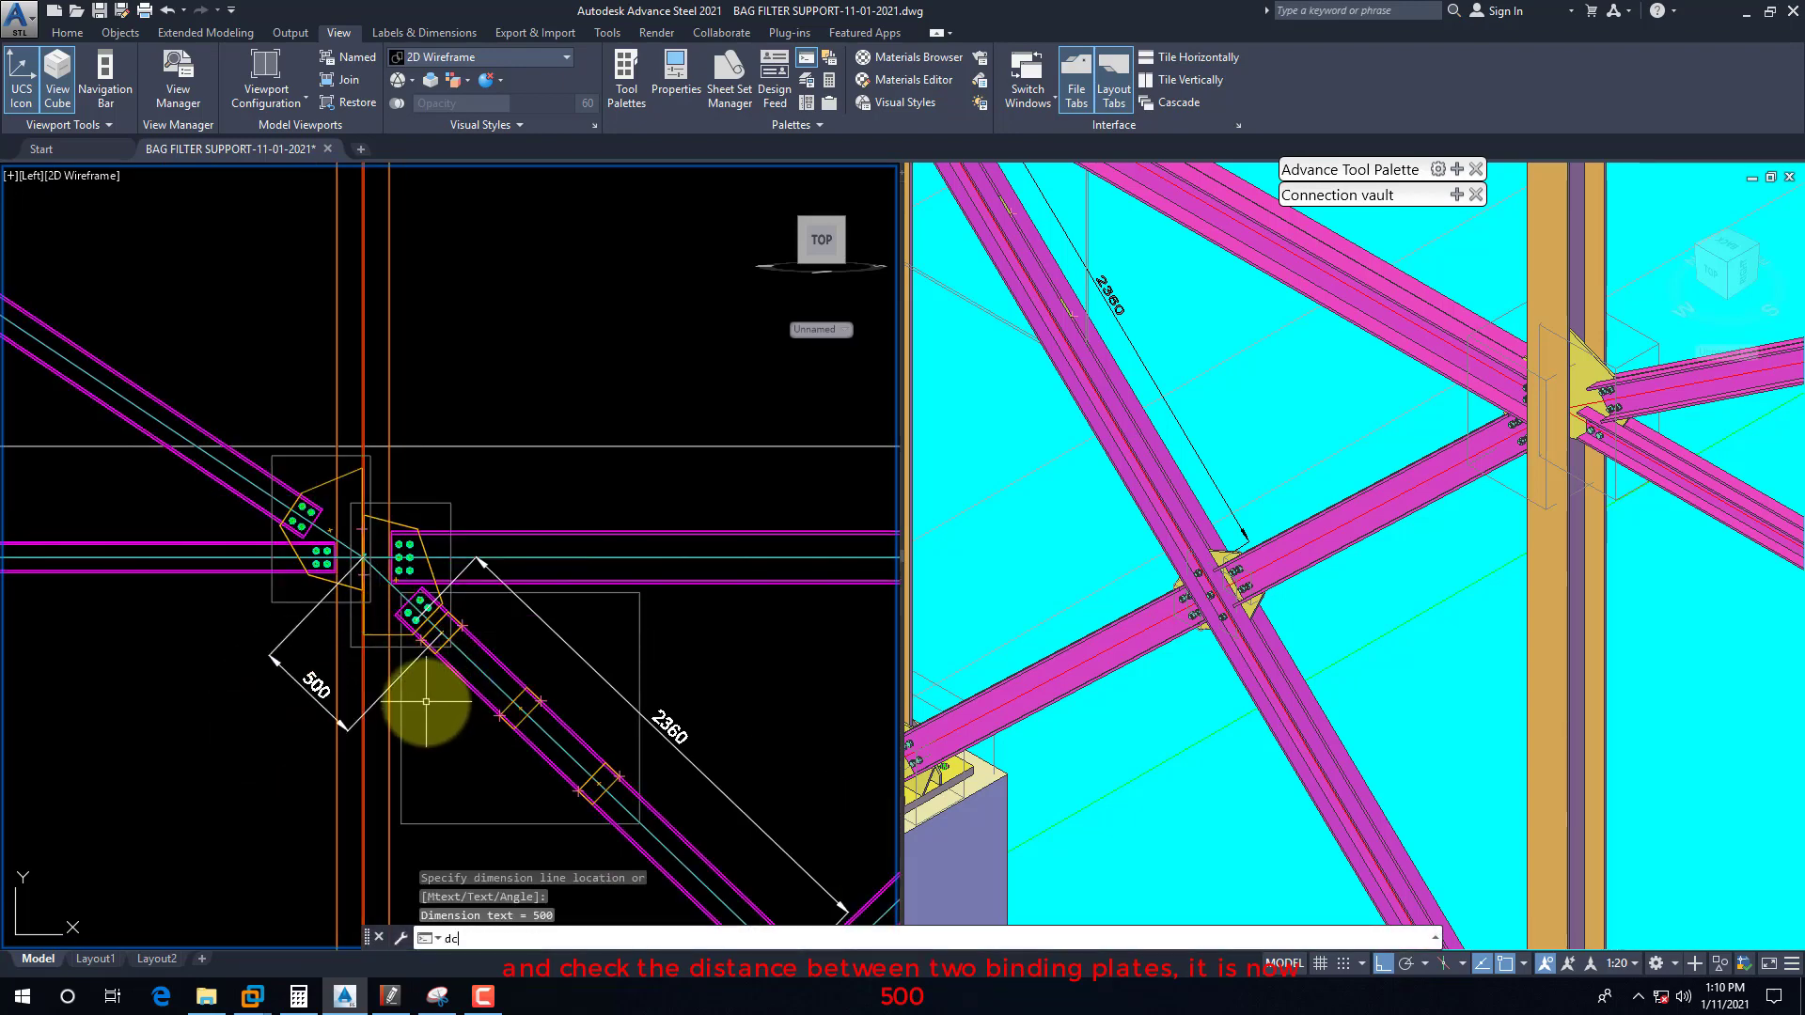
key(Return)
scroll(512, 738, up, 3)
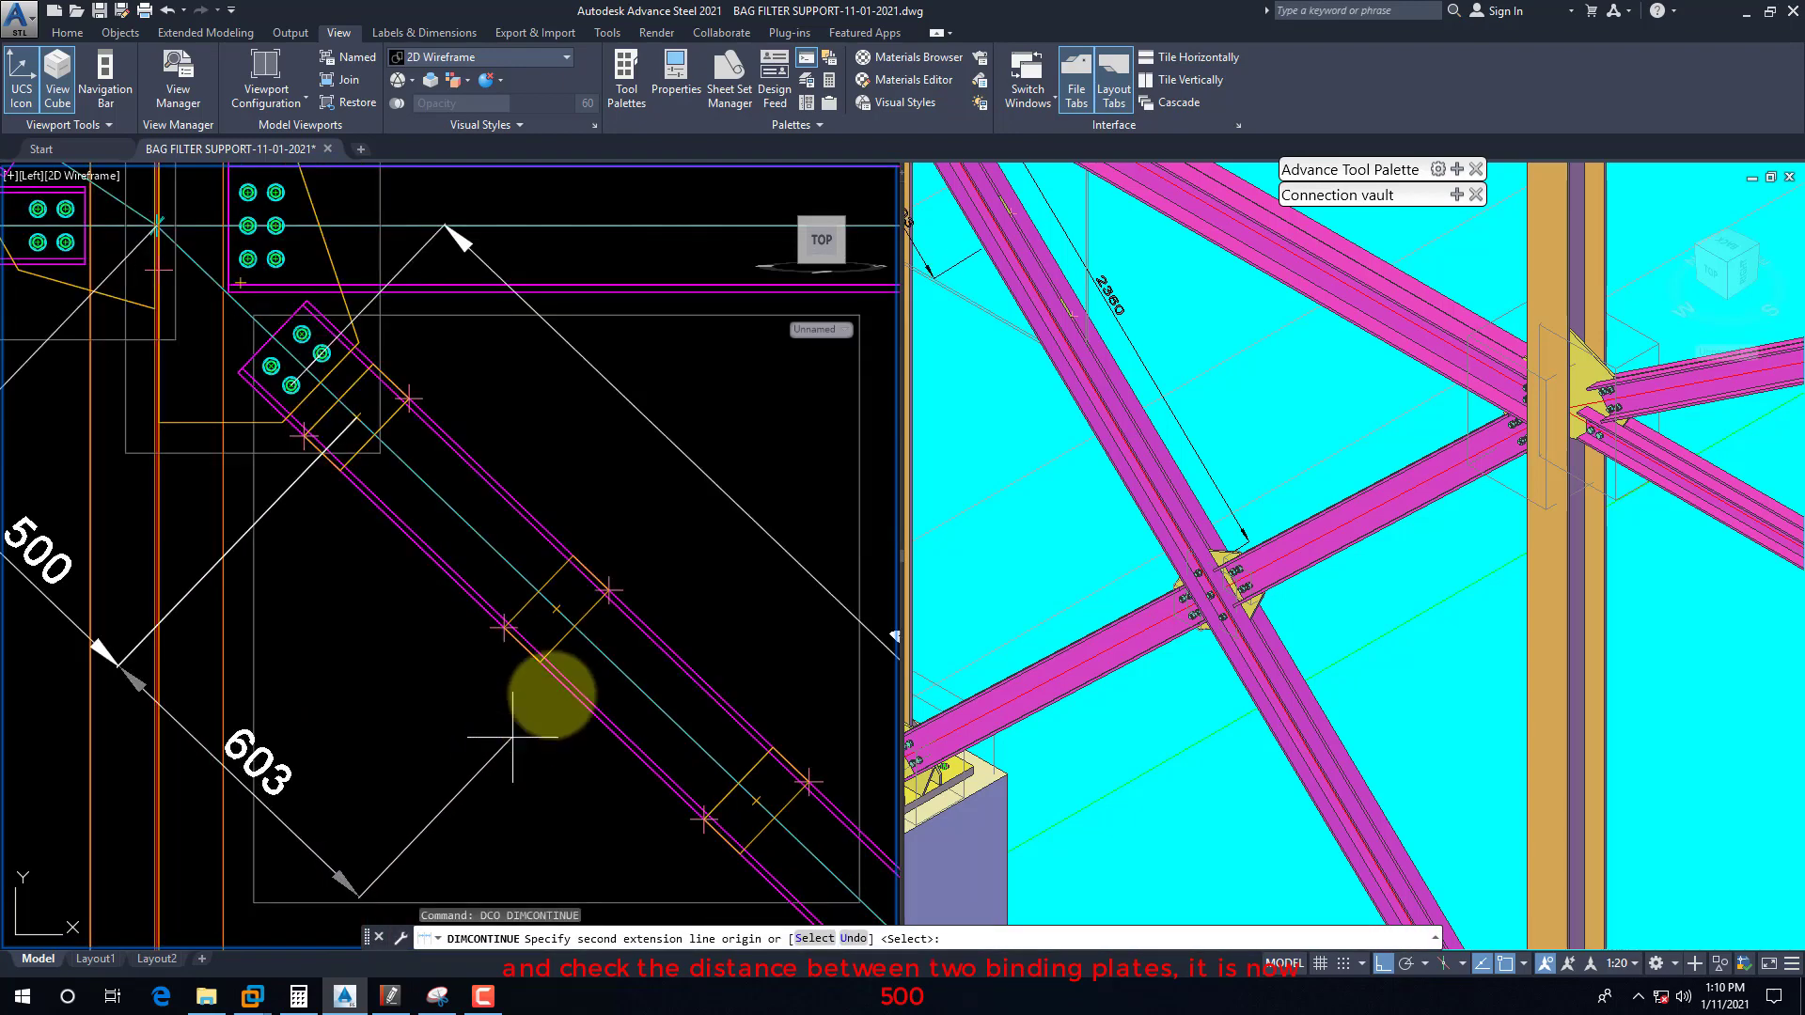
click(555, 609)
scroll(556, 725, down, 2)
scroll(652, 737, up, 2)
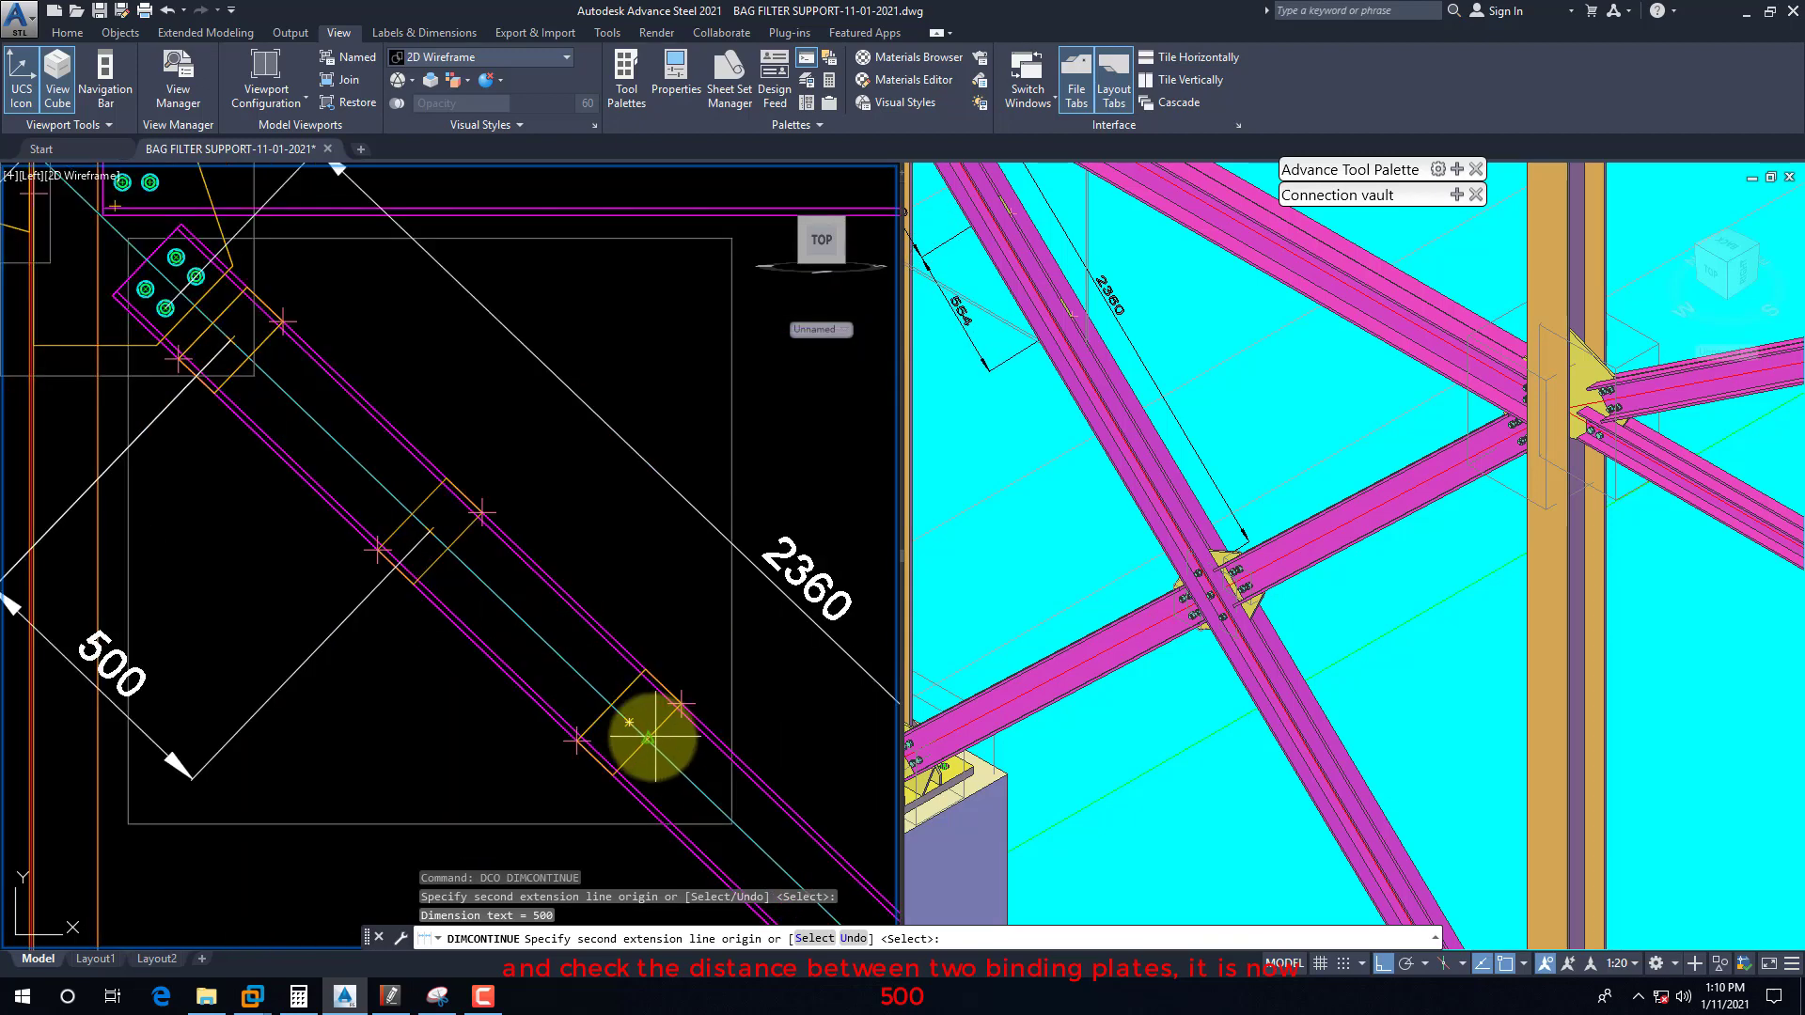
scroll(470, 682, down, 3)
key(Escape)
scroll(408, 659, up, 2)
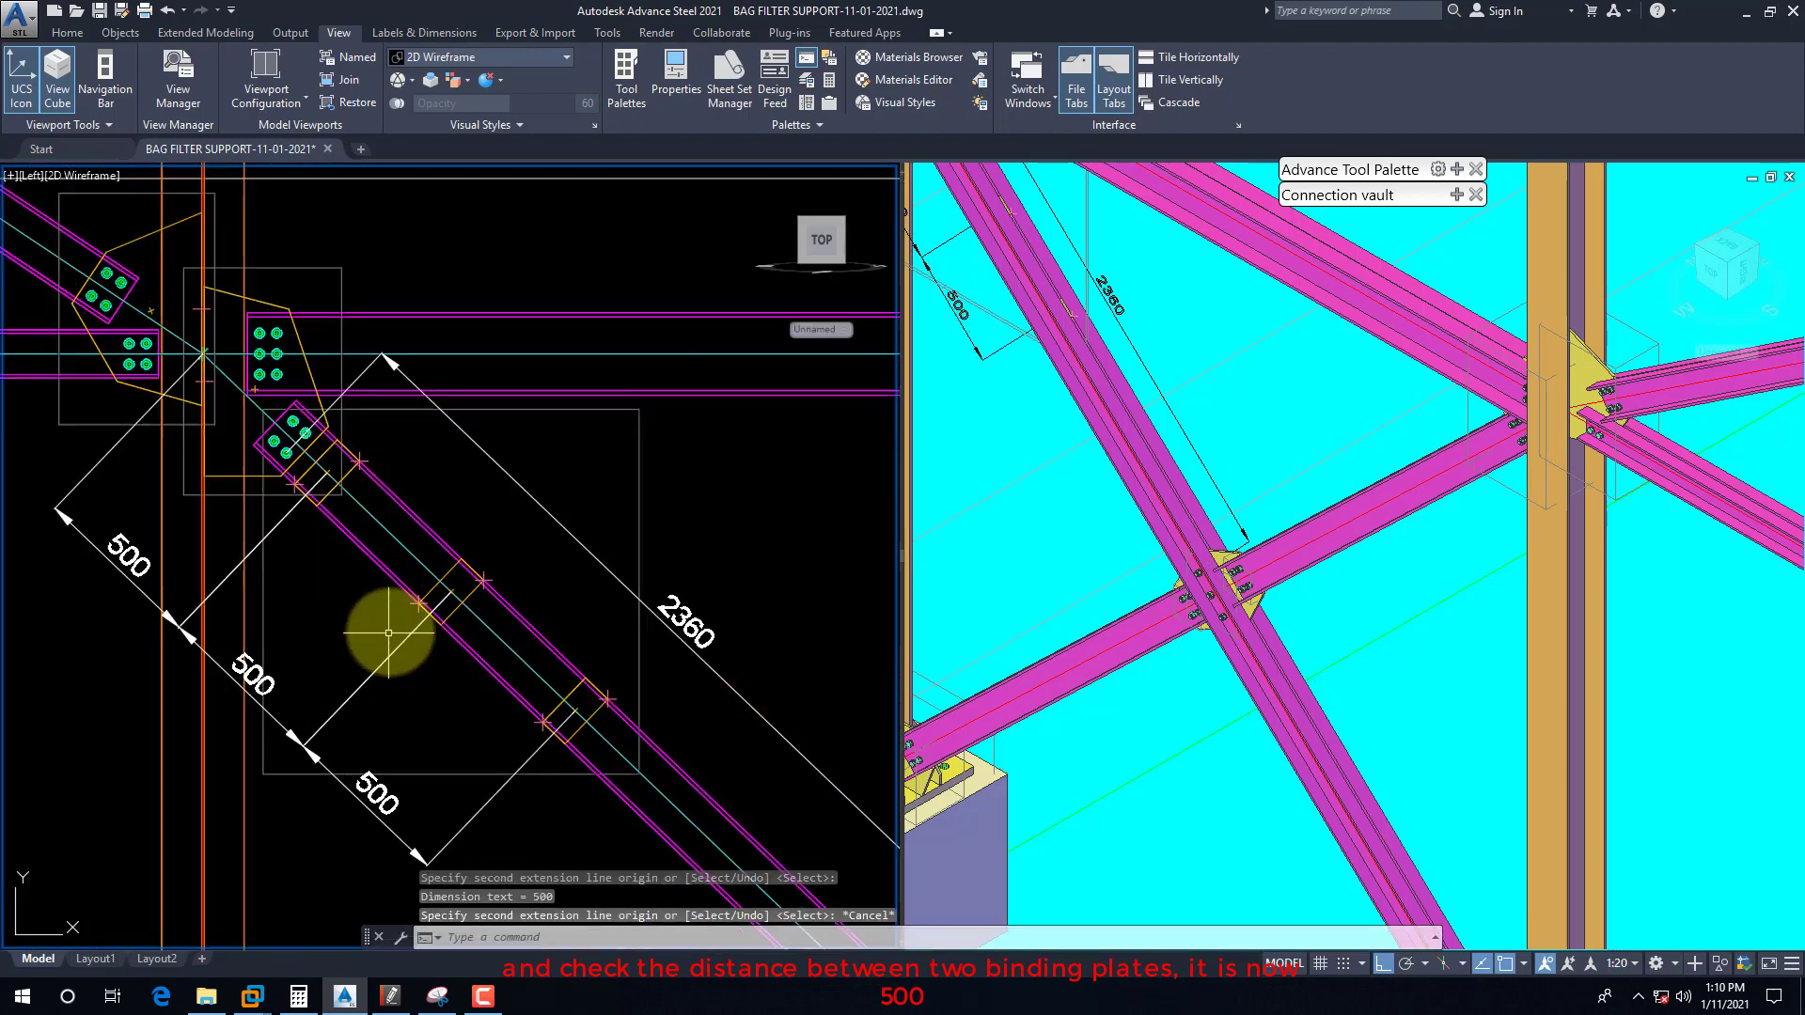
Step: Open the binding plates joint properties and examine the start and intermediate distances in its layout settings
right_click(425, 594)
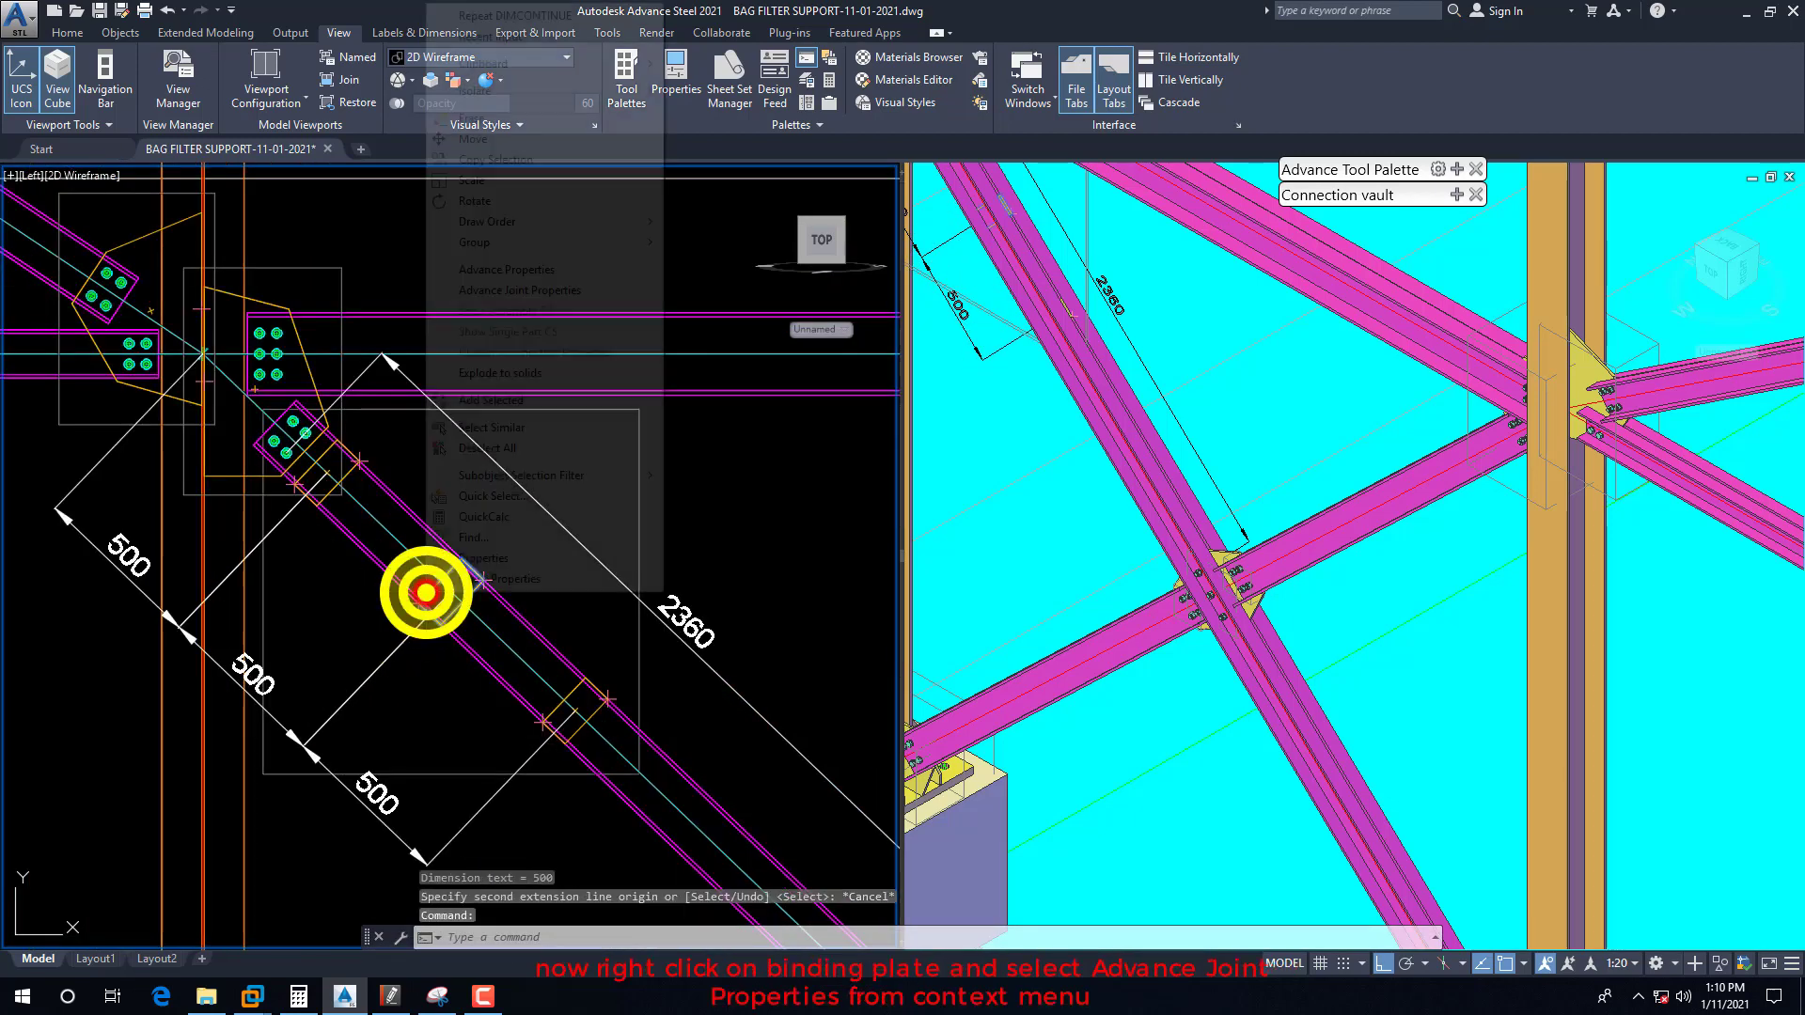
click(527, 291)
click(581, 133)
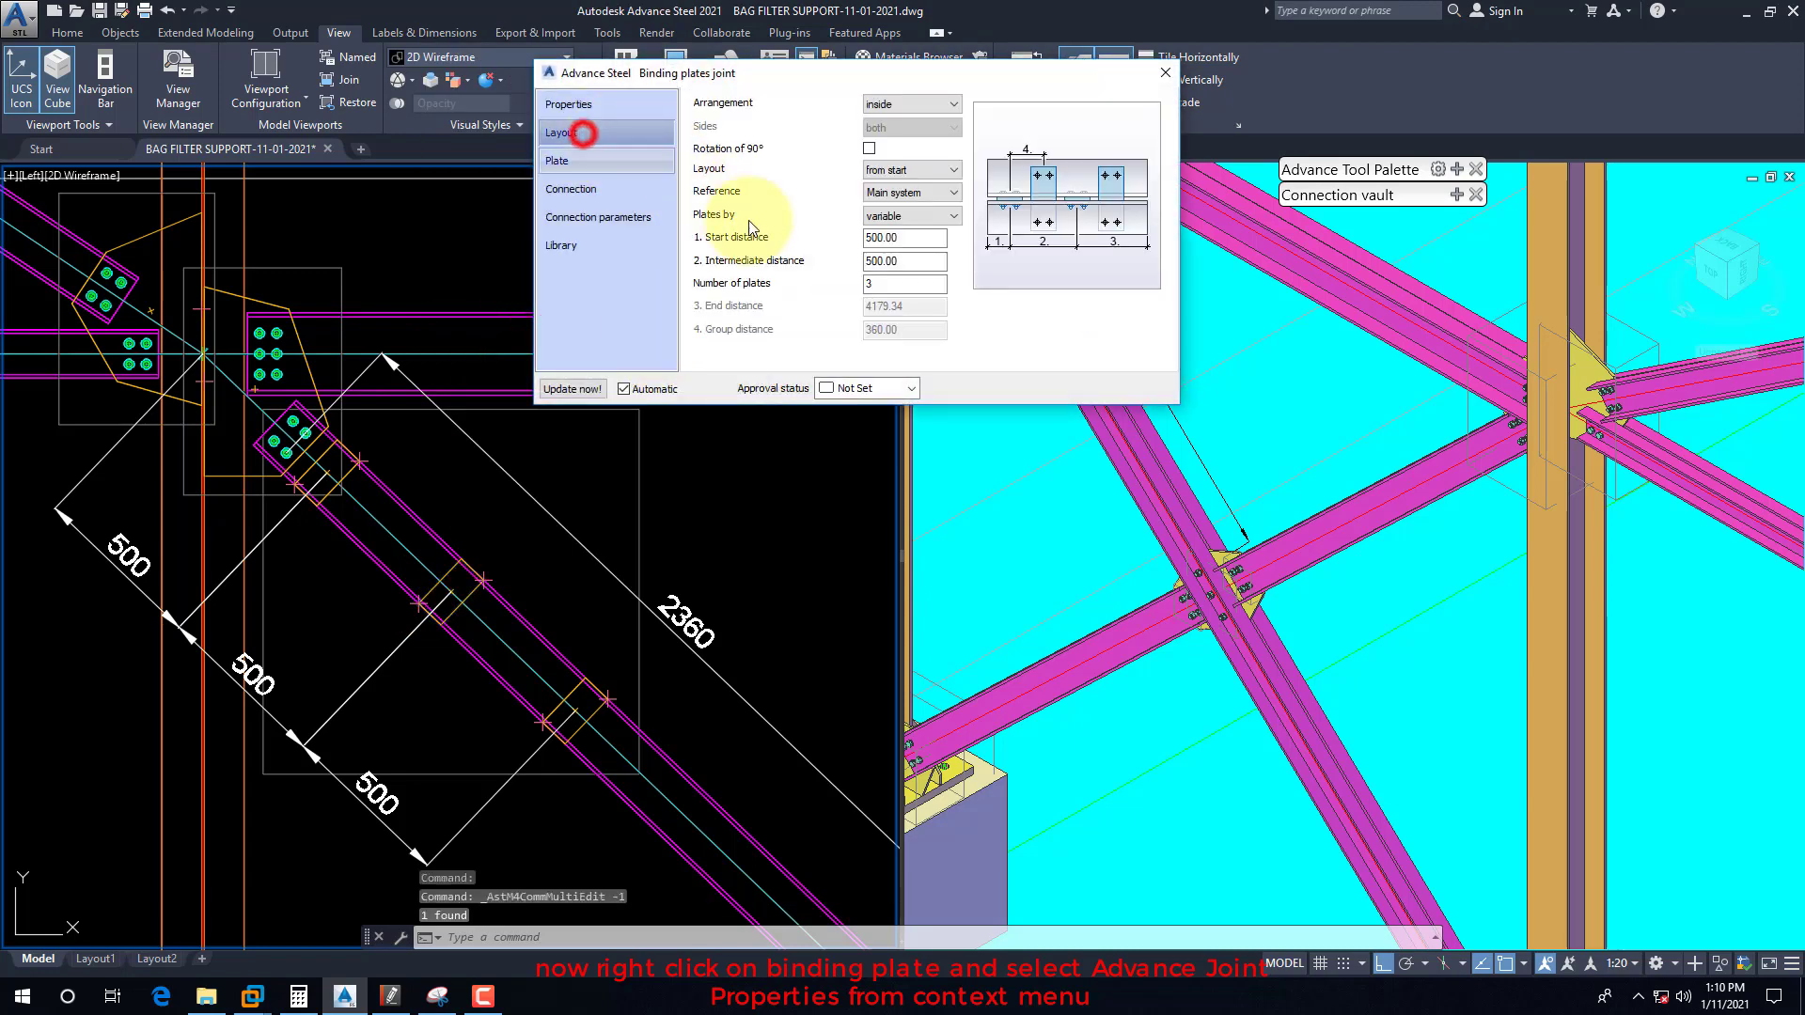
double_click(902, 236)
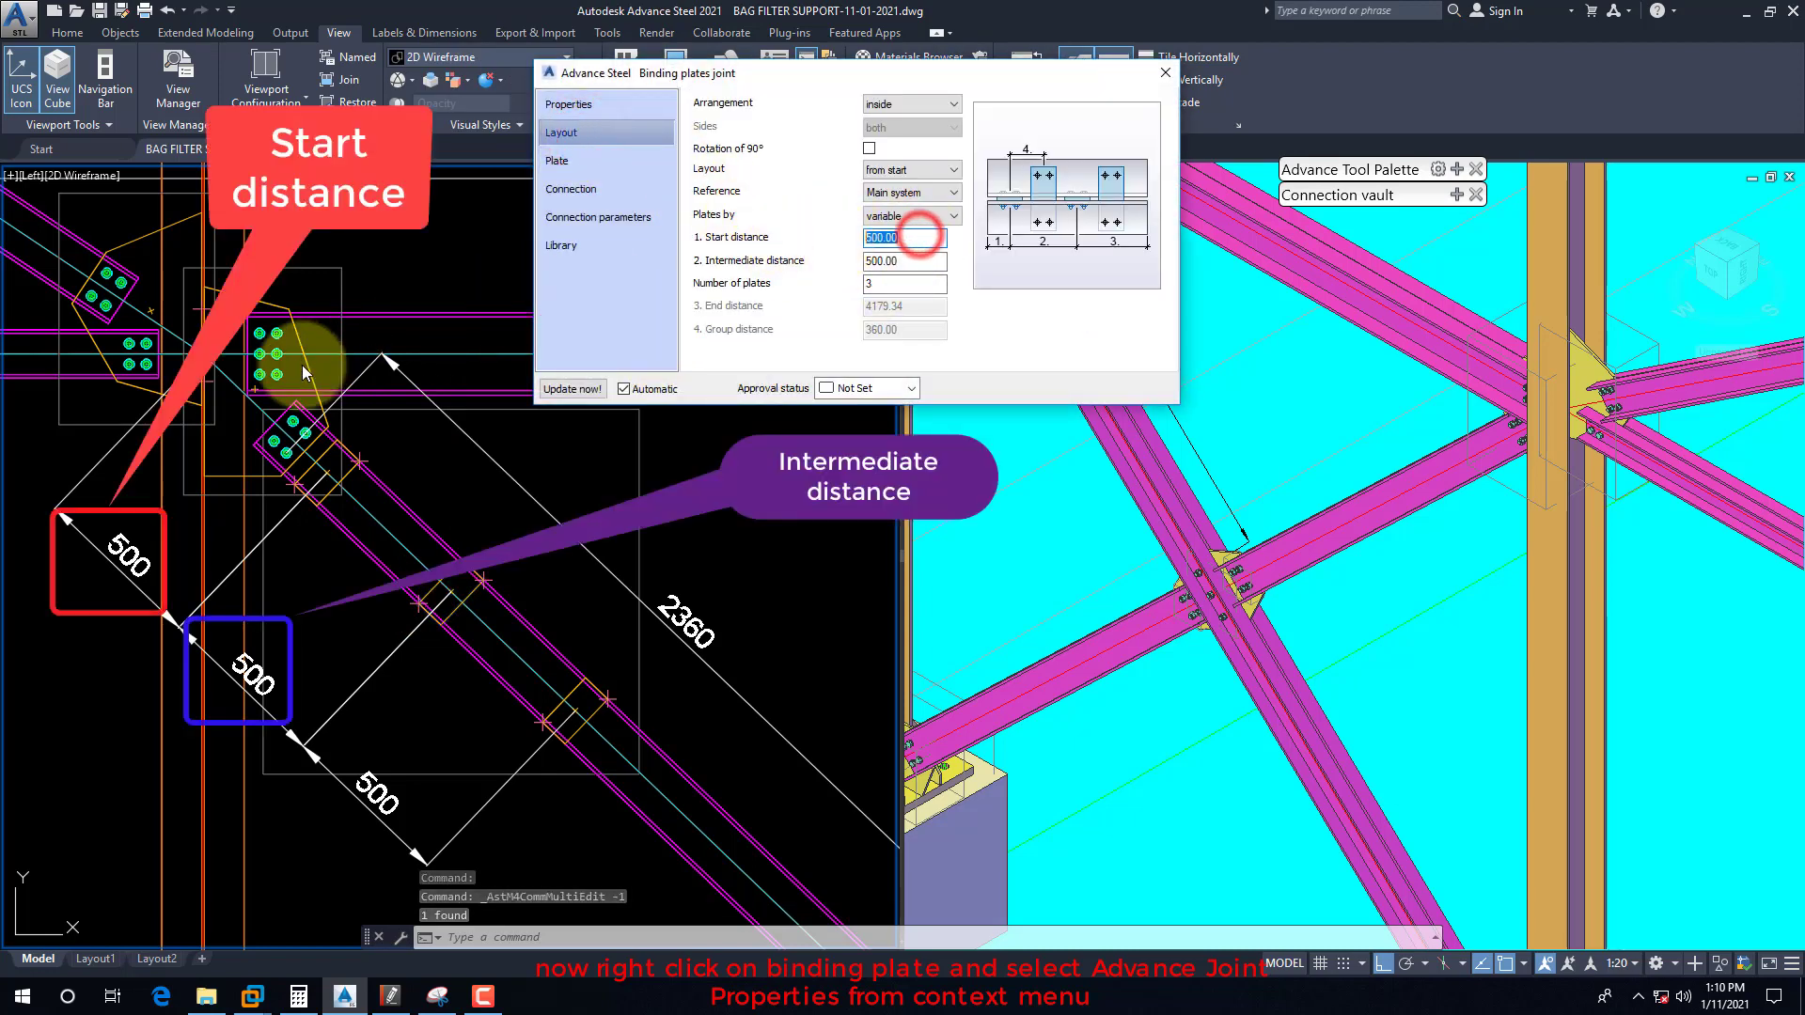
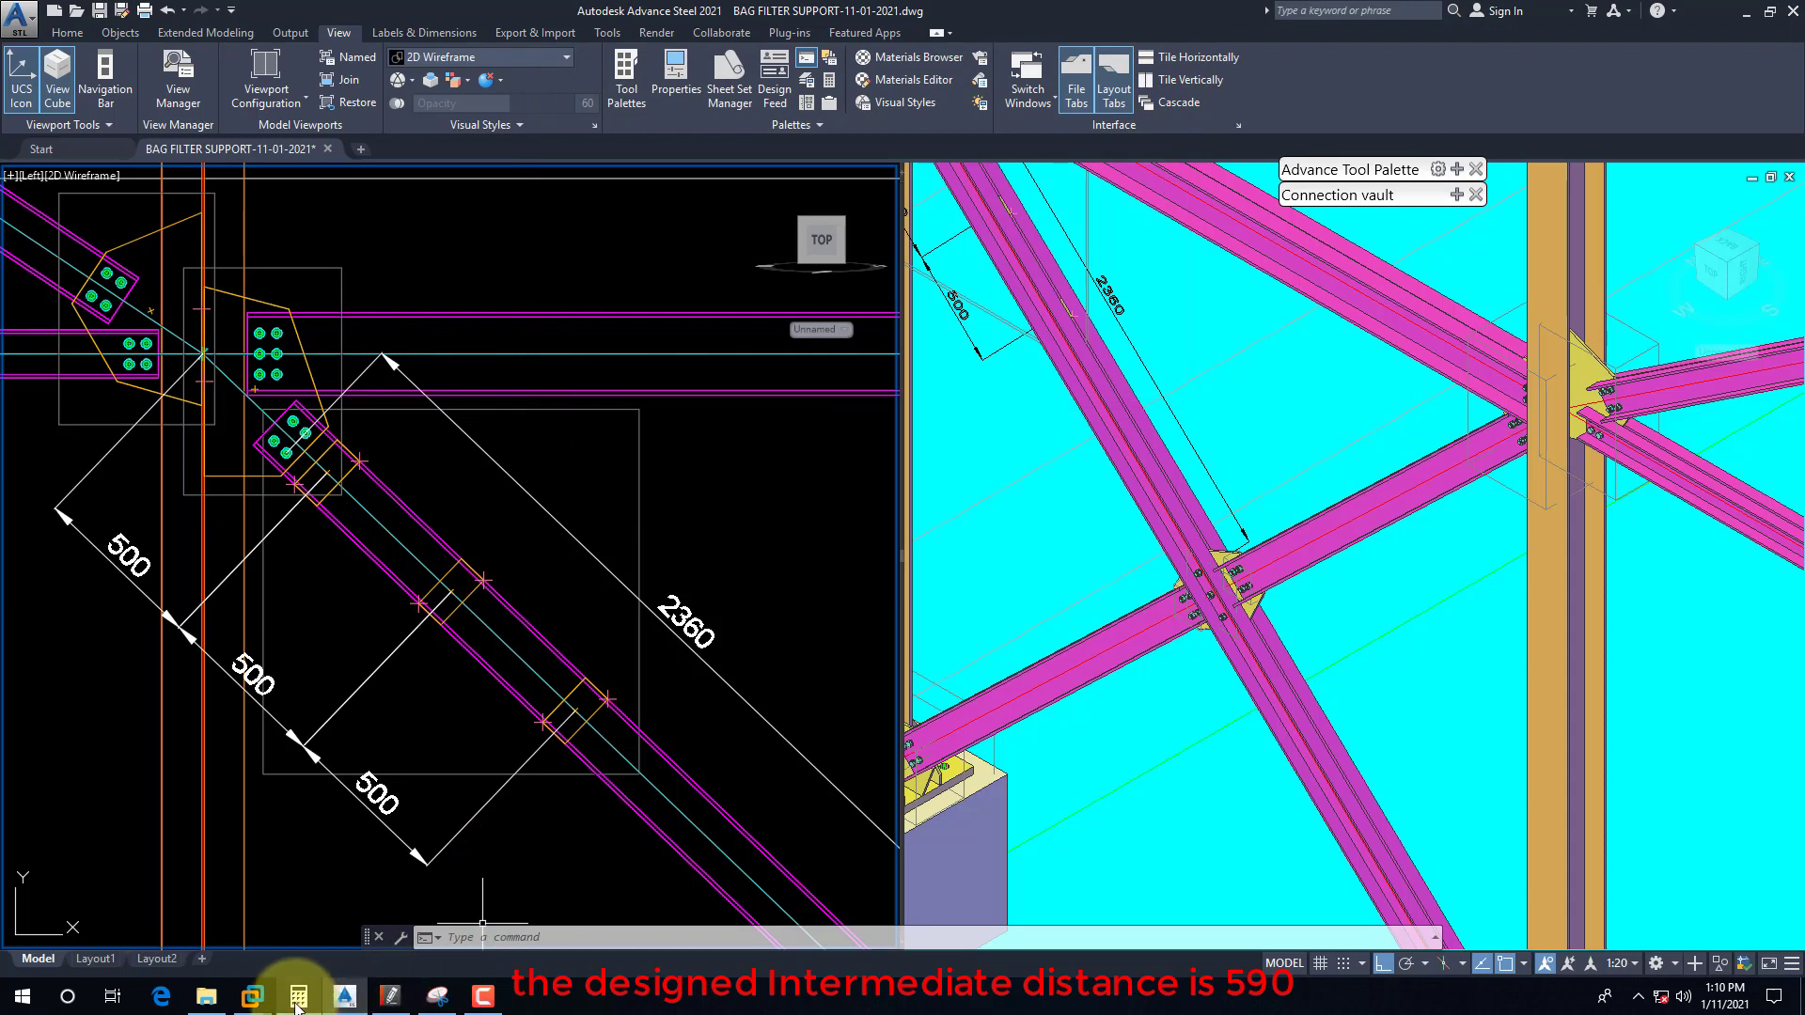
Step: Check the computed plate spacing in Calculator, then return to the upper gusset connection in Advance Steel
click(298, 996)
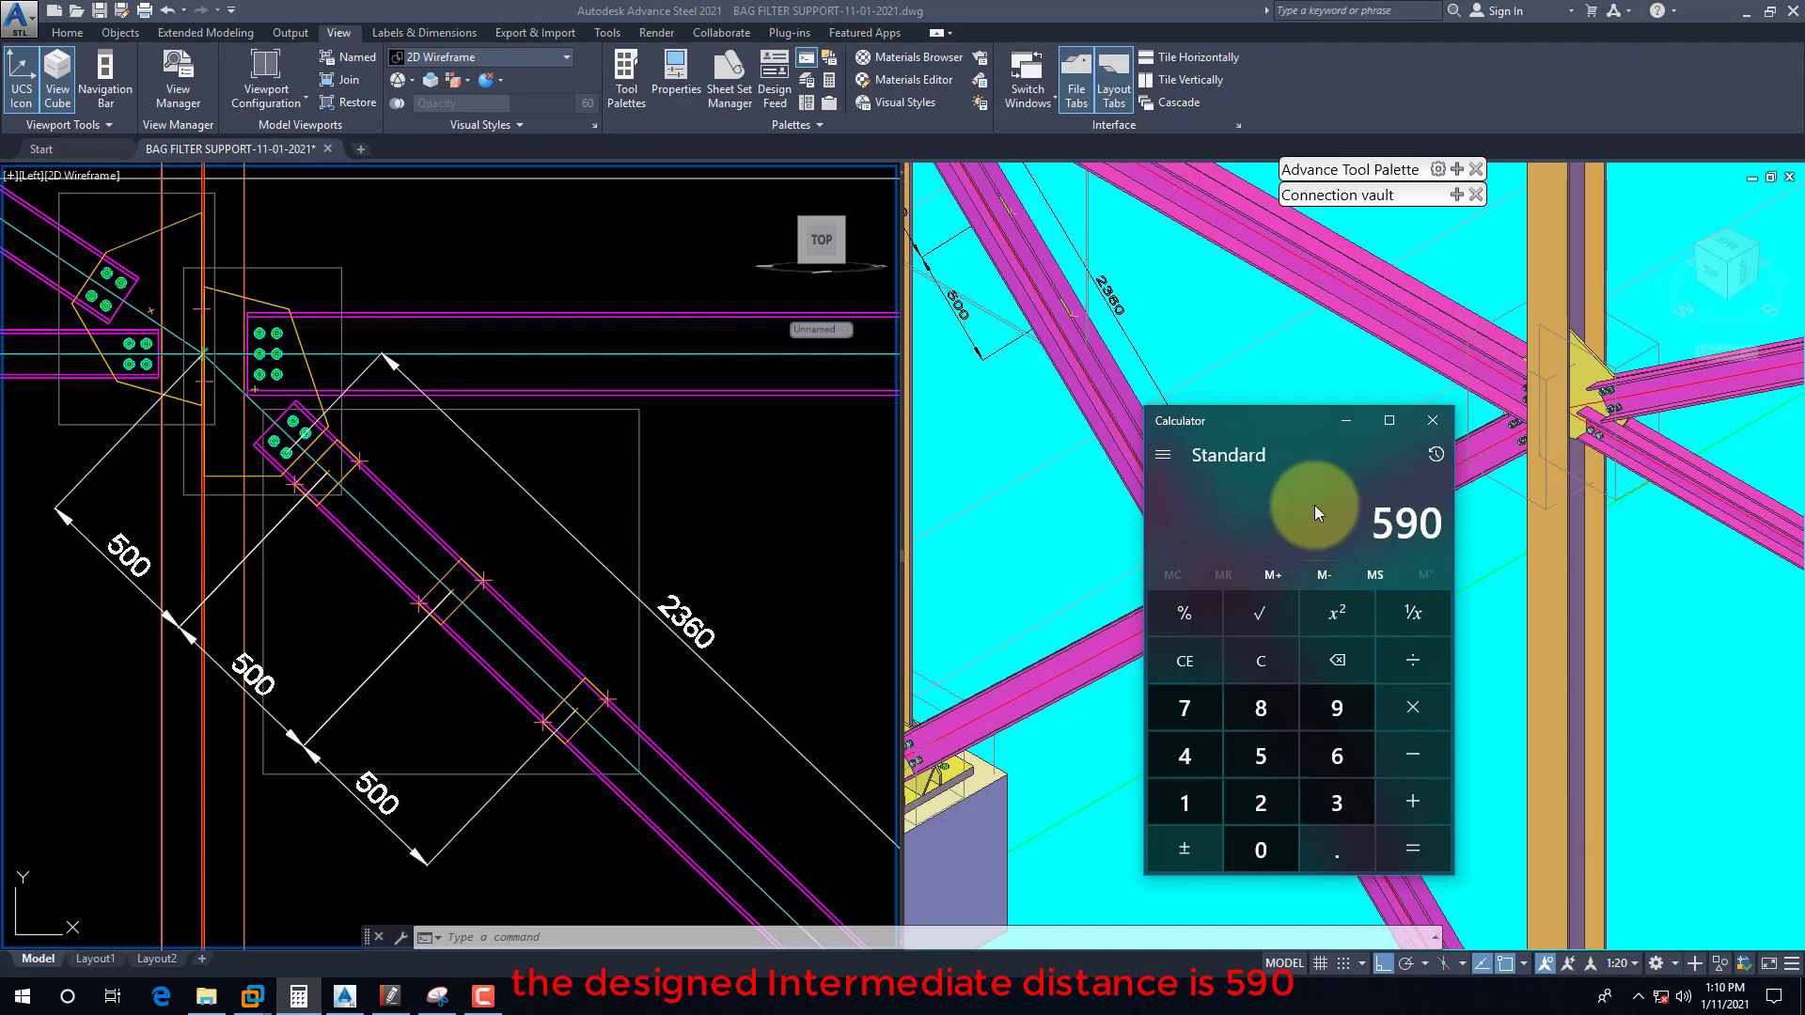
click(457, 467)
scroll(263, 355, up, 3)
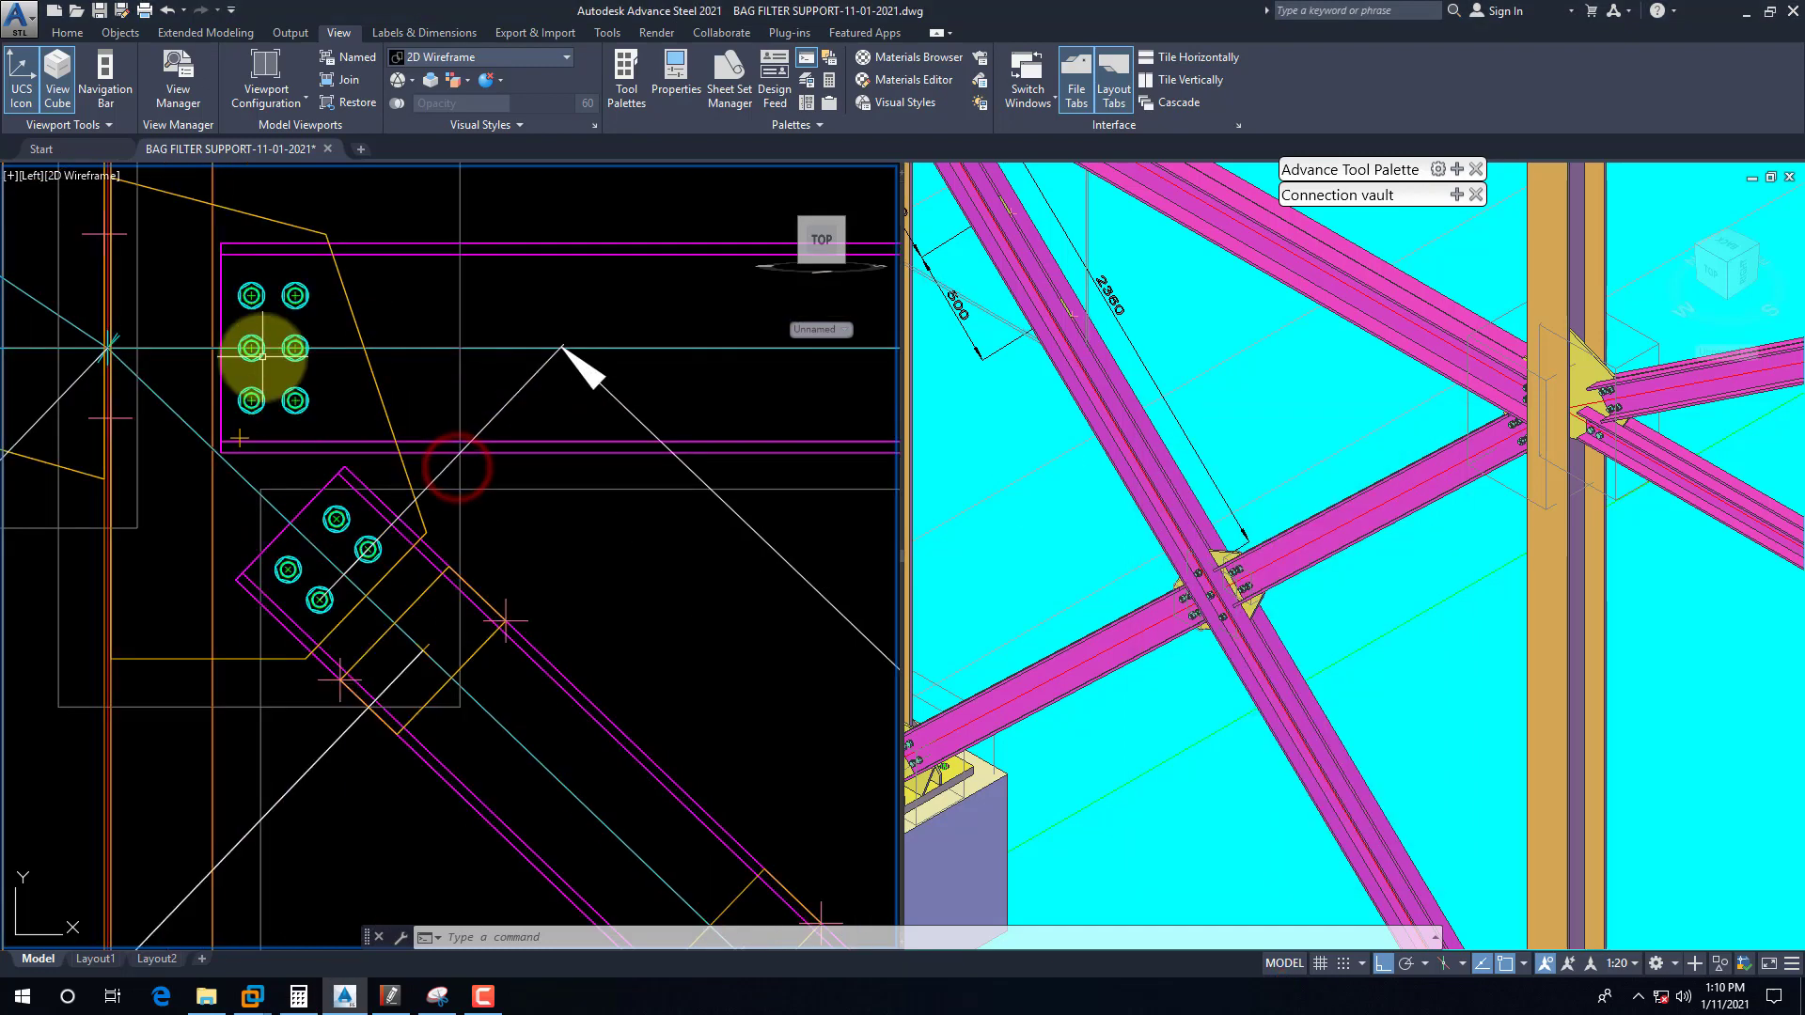
Step: Set the UCS at the upper diagonal UPN brace and rotate it around the X axis
scroll(451, 564, down, 2)
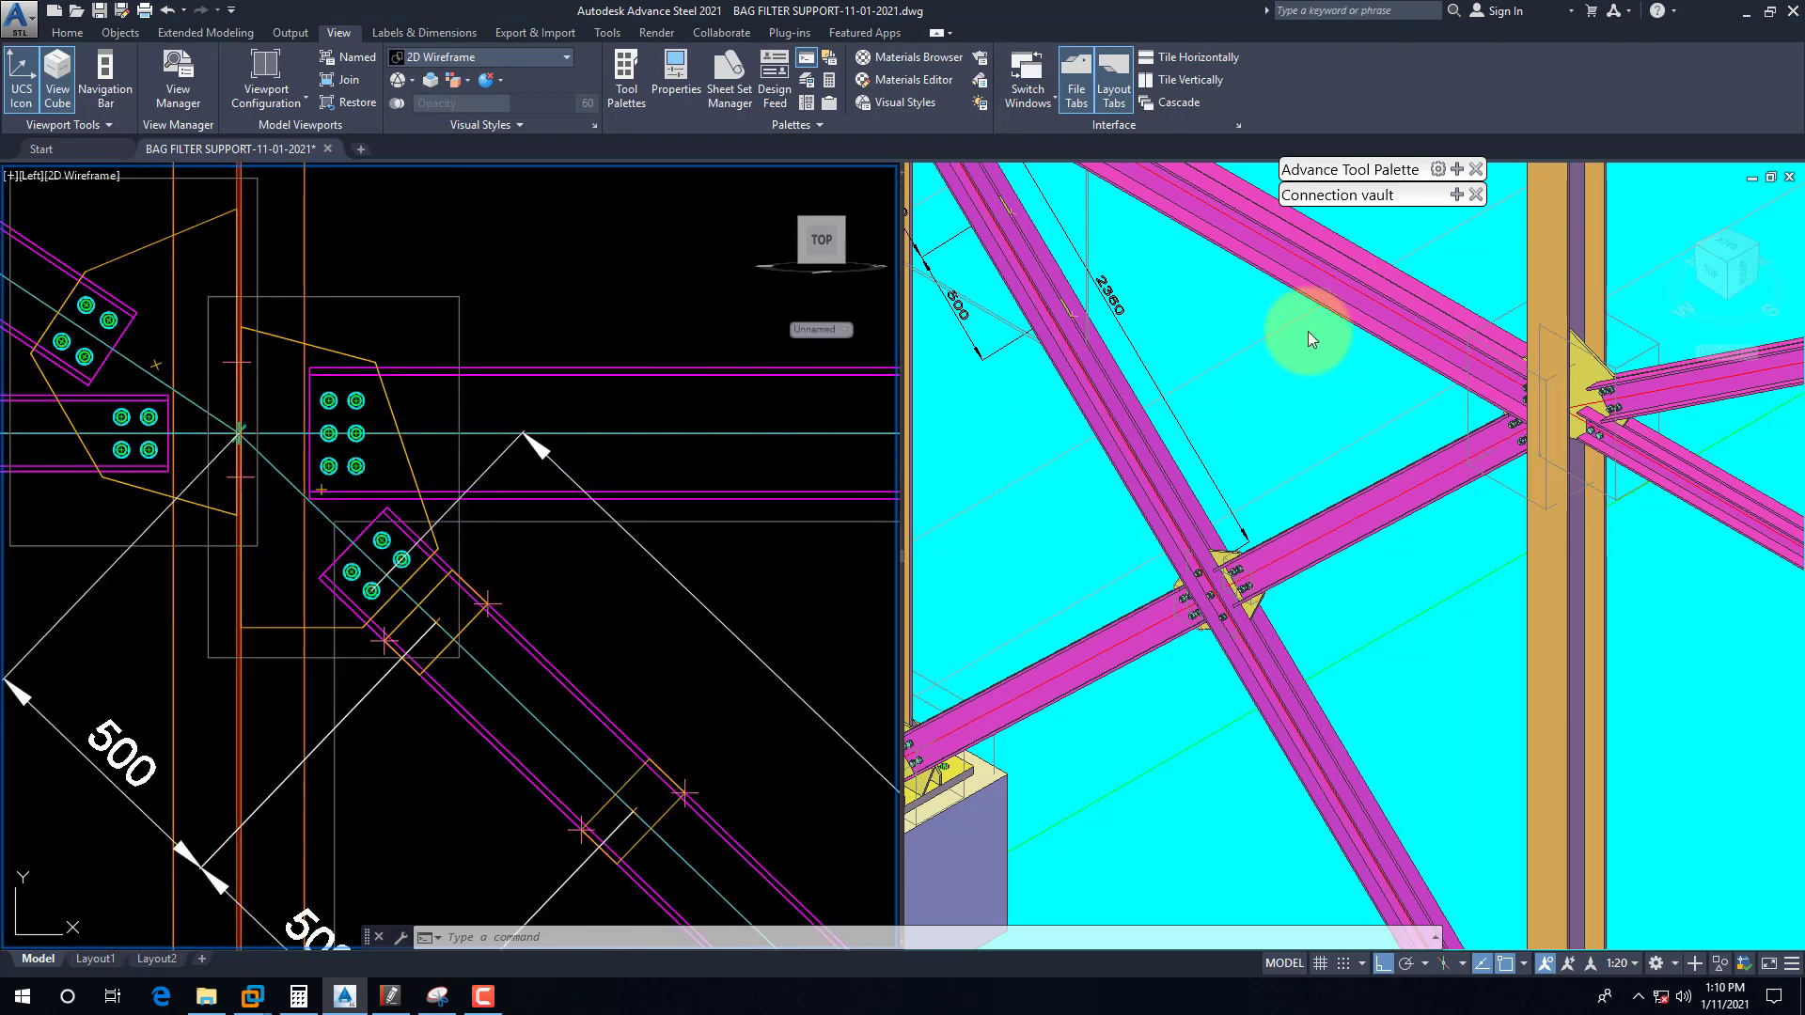
click(1457, 170)
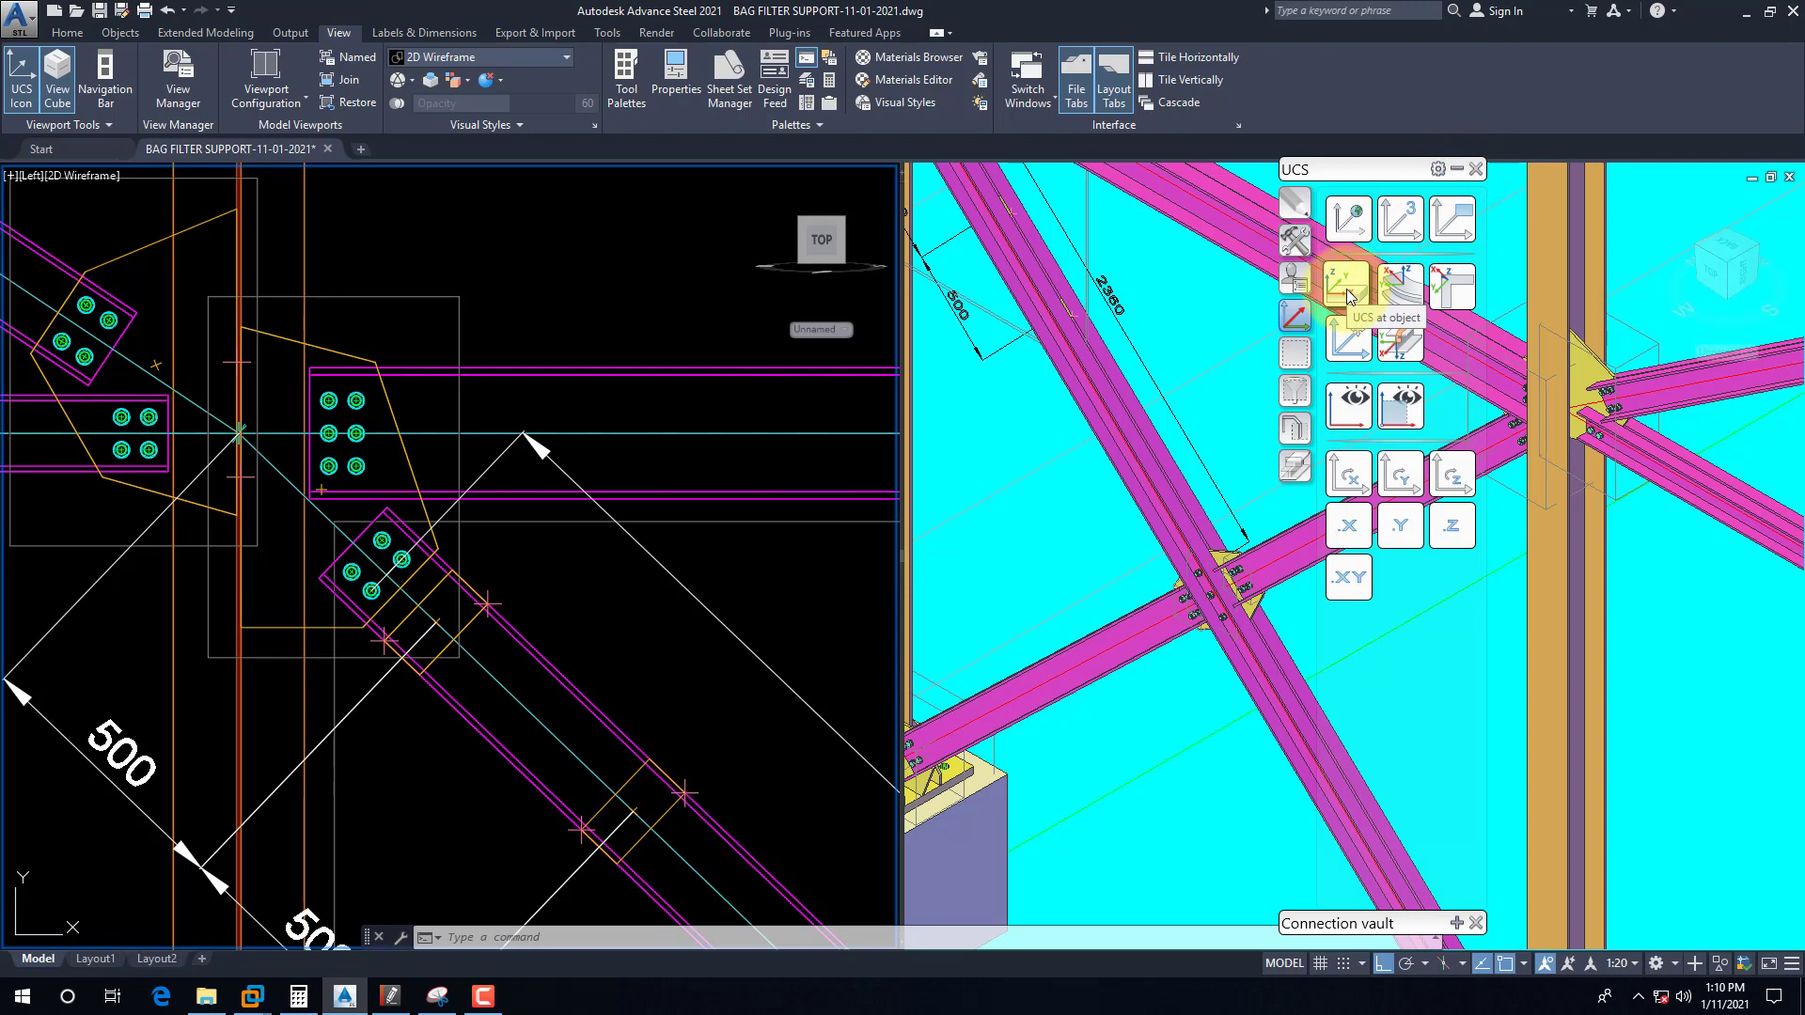
click(1348, 295)
click(532, 646)
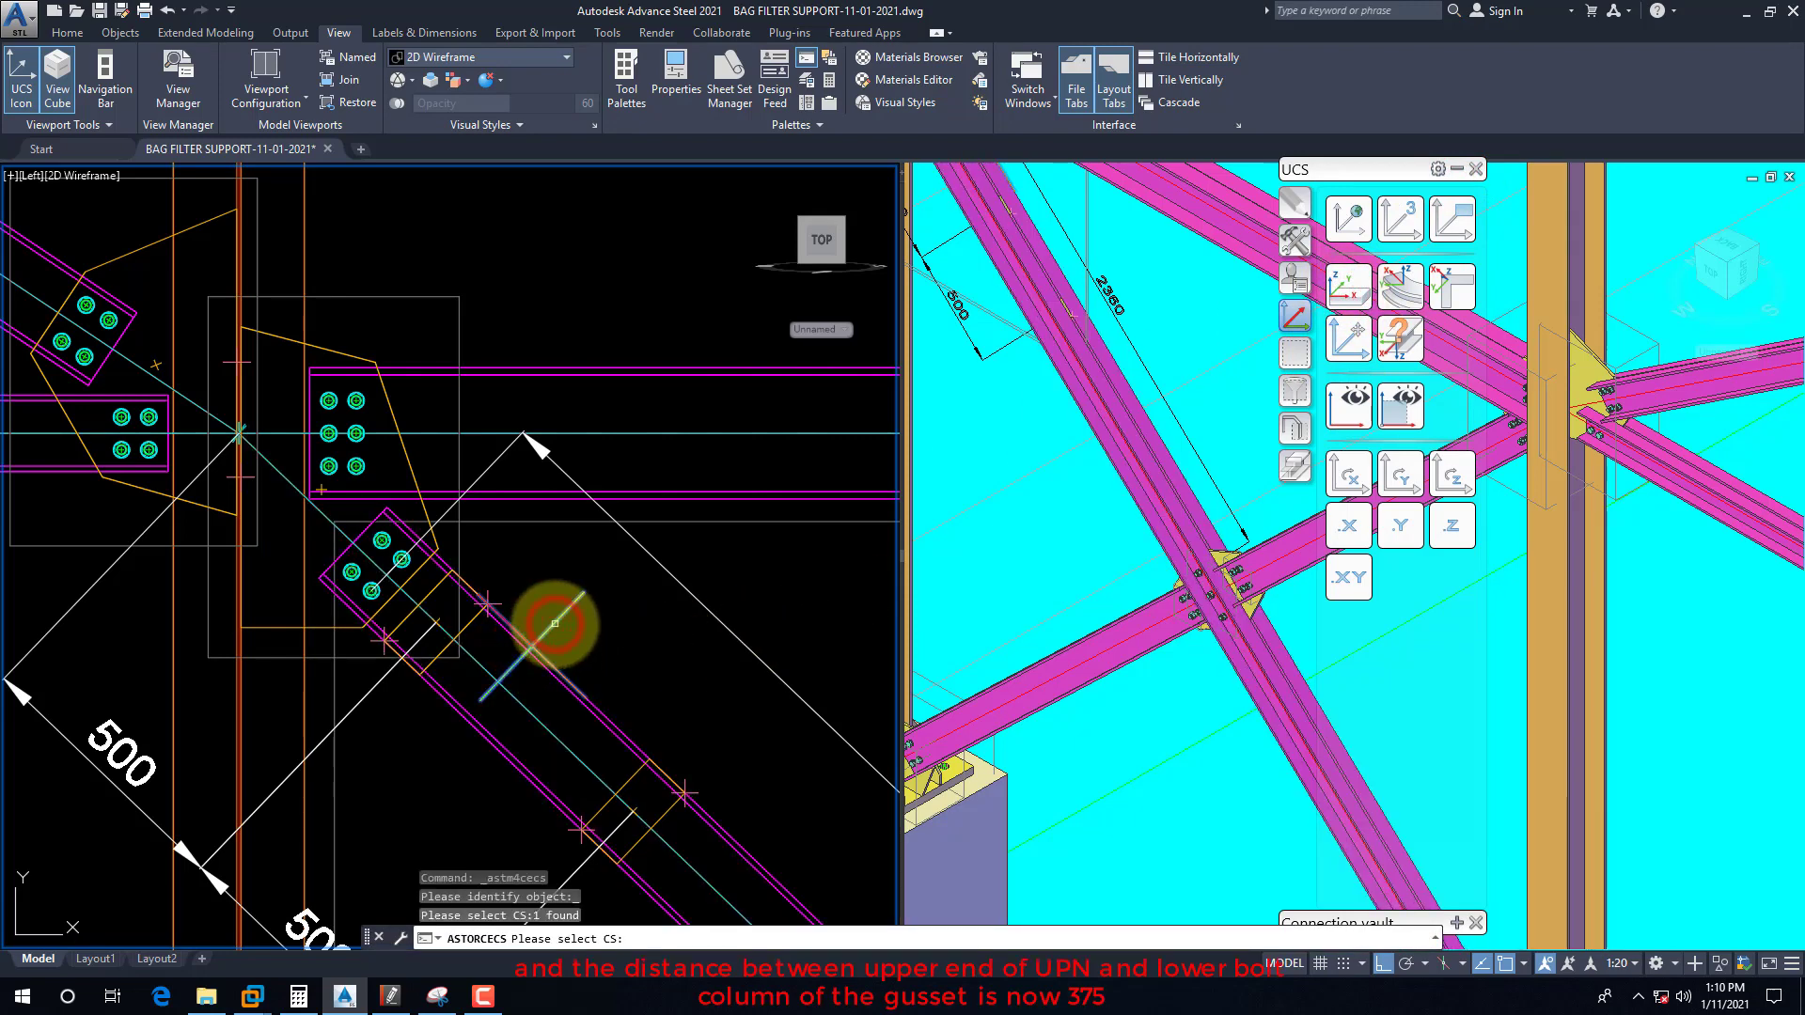
click(555, 628)
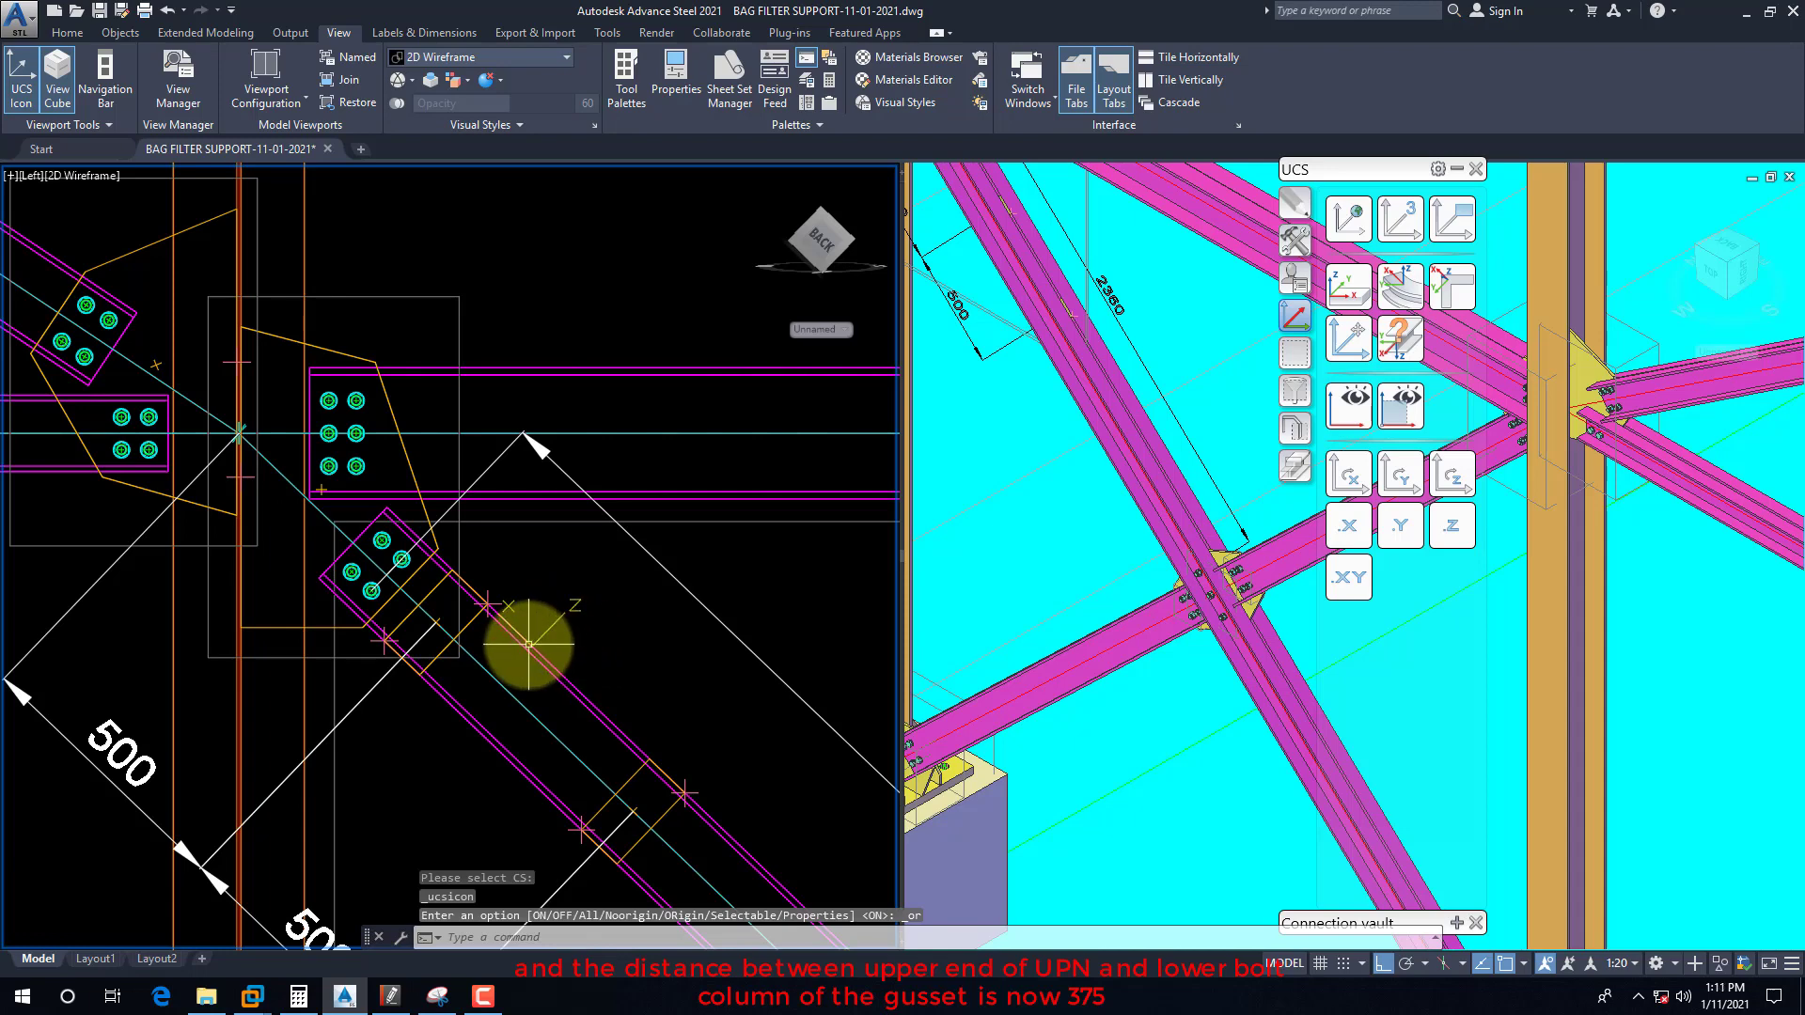
click(1354, 515)
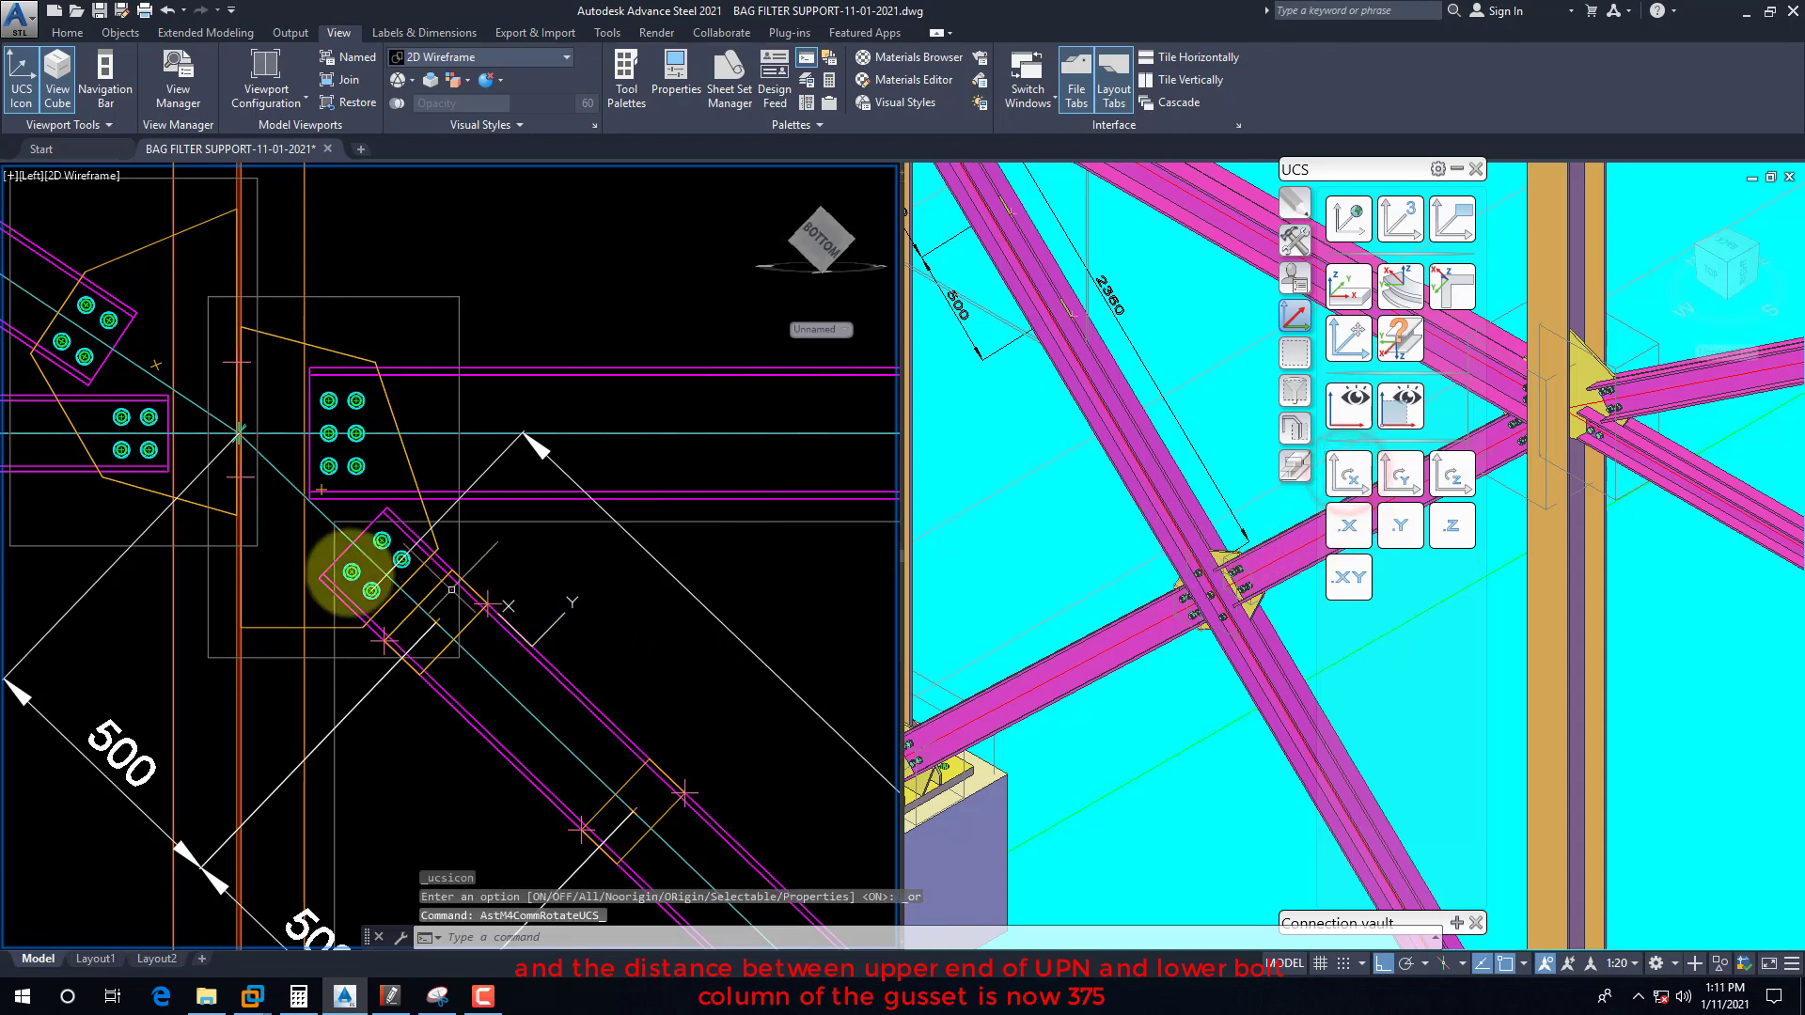
scroll(348, 571, down, 1)
scroll(357, 611, up, 1)
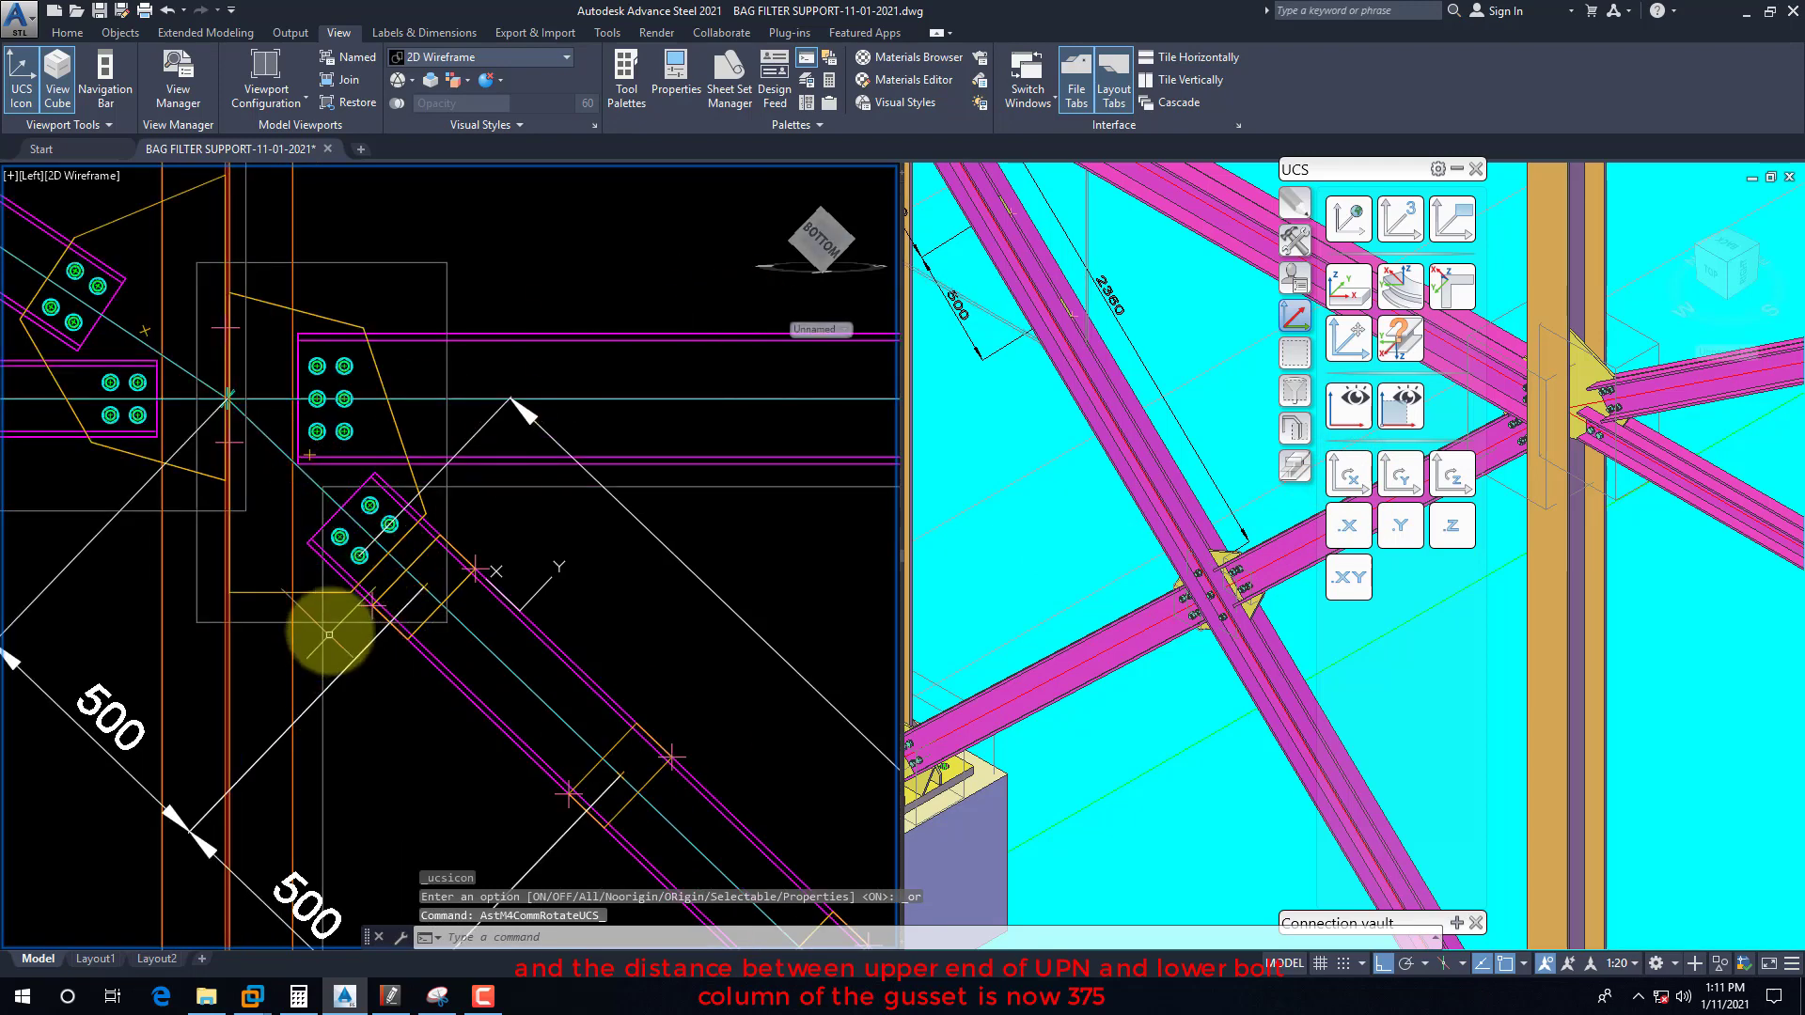
text(DAL)
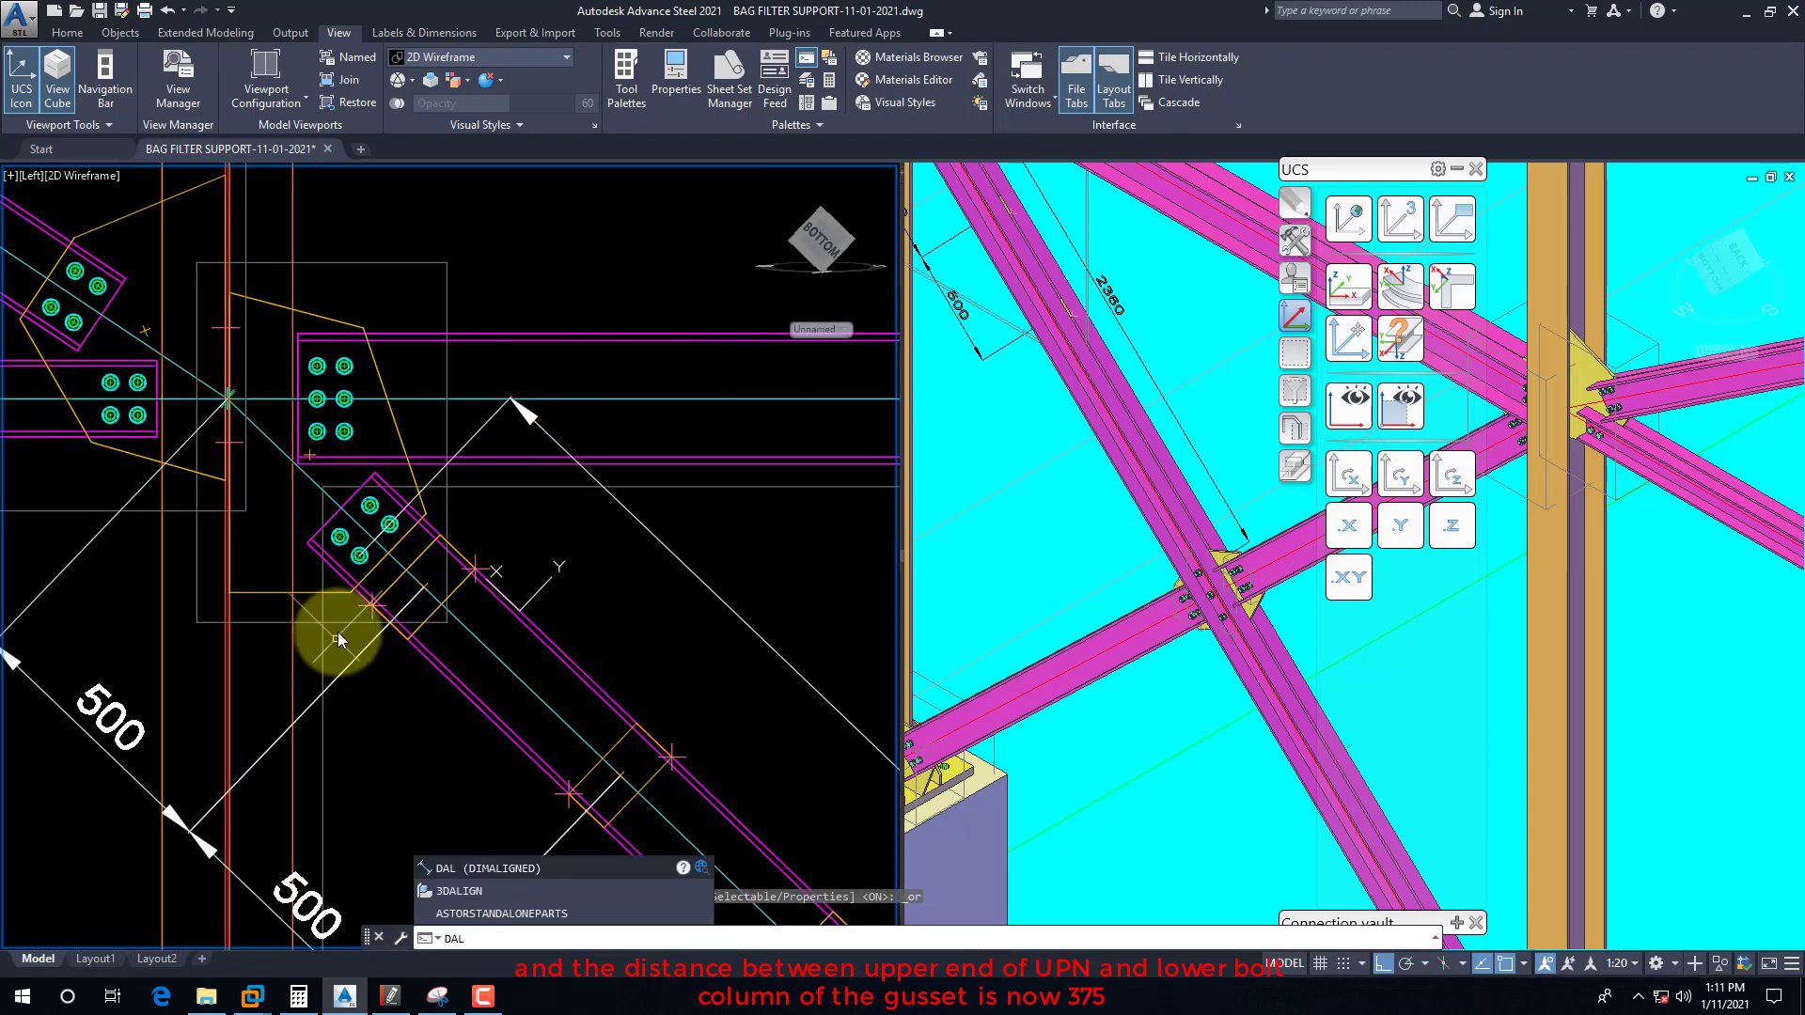
key(Return)
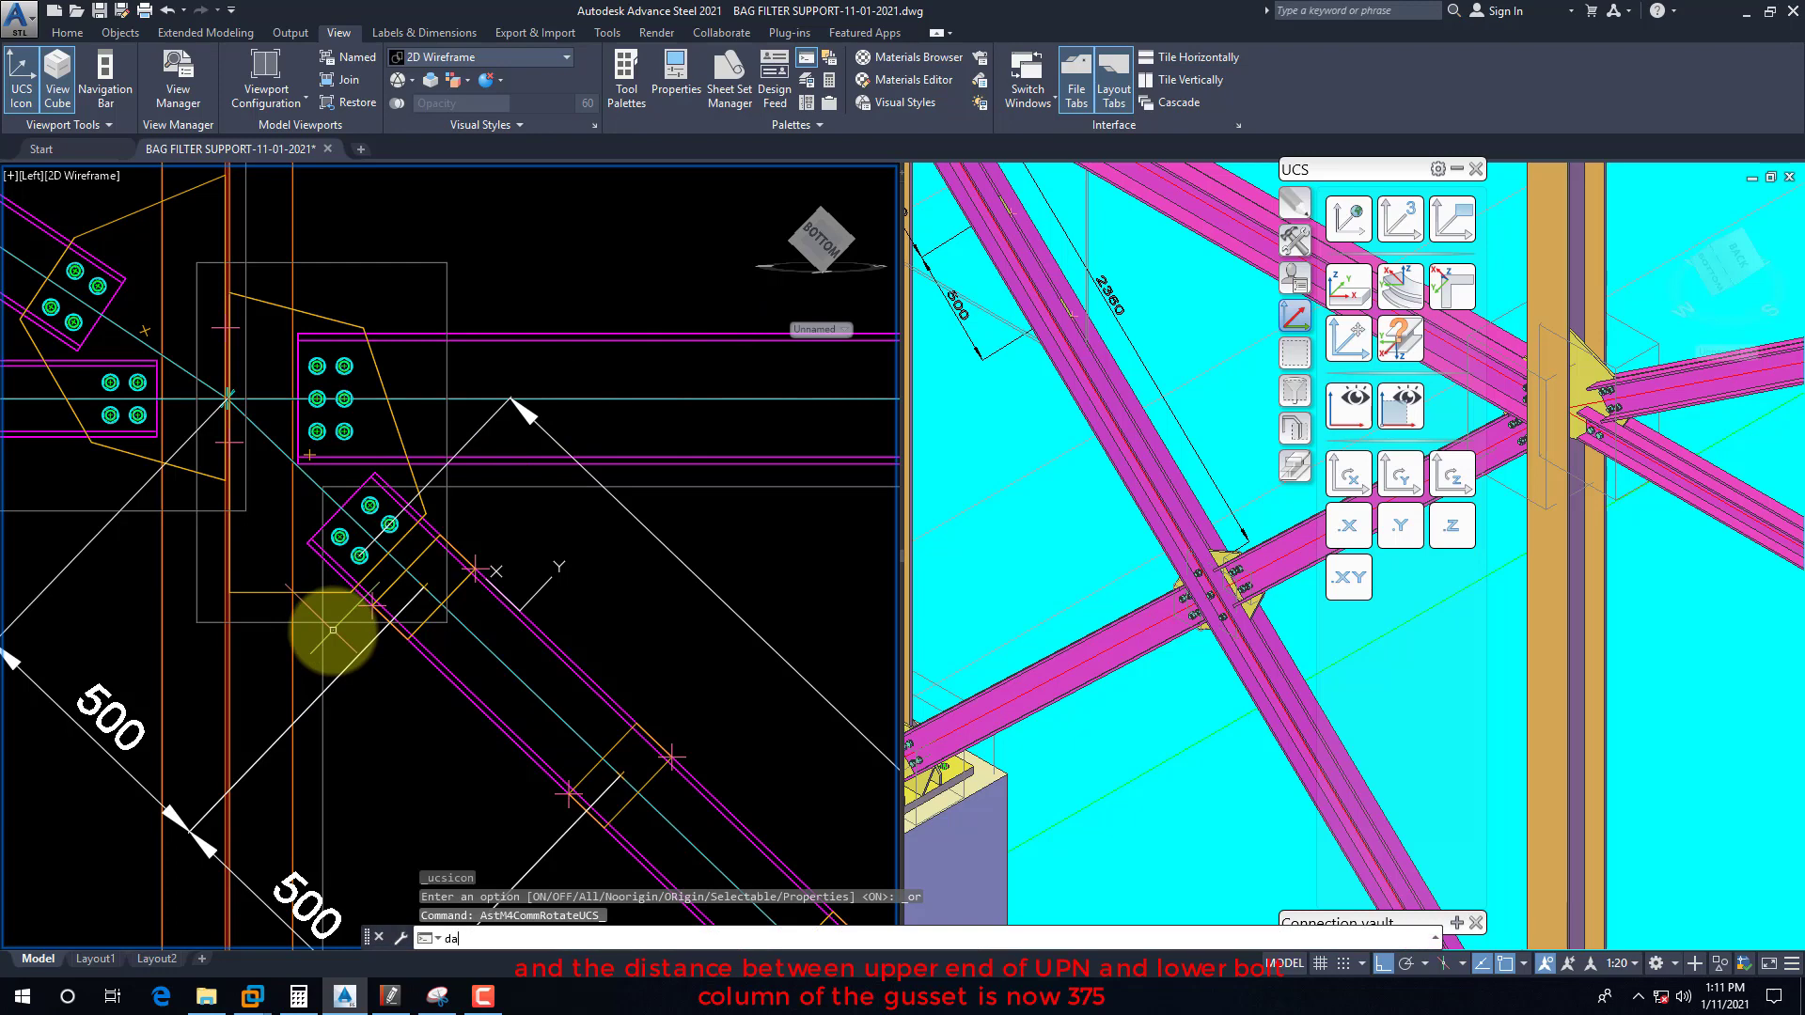
shift+right_click(261, 374)
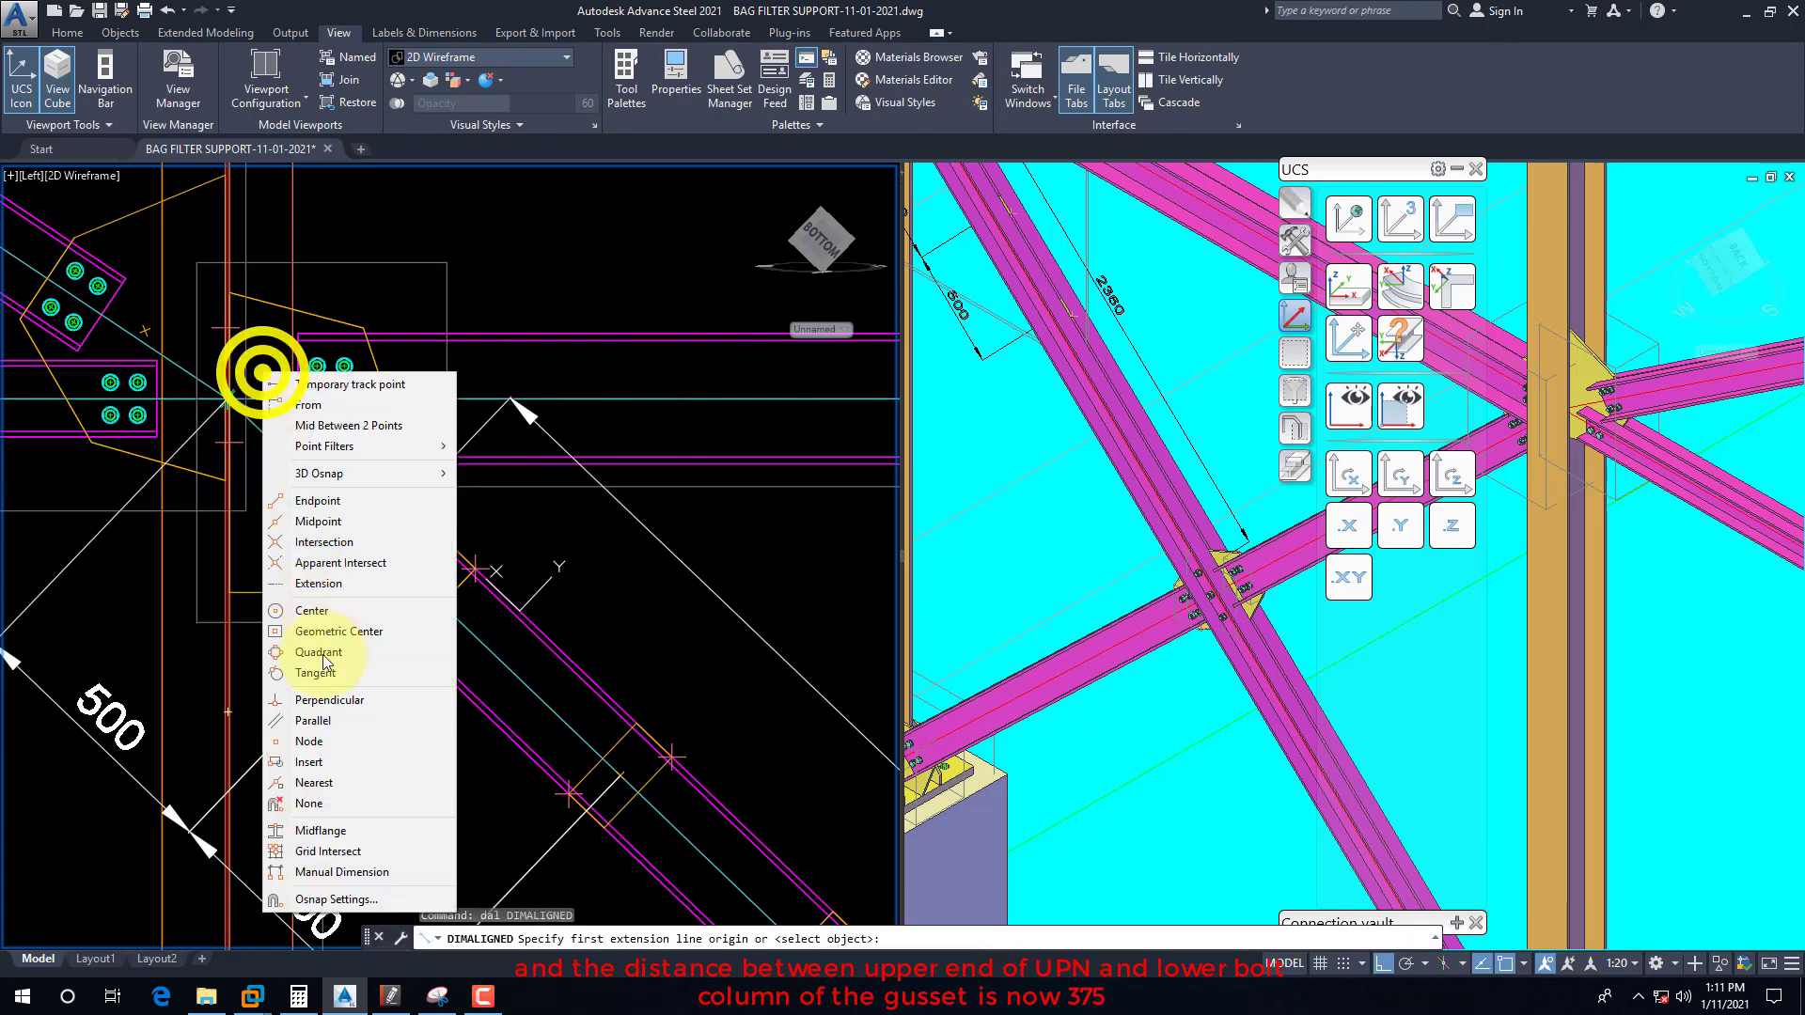
click(305, 741)
click(240, 418)
scroll(363, 535, up, 4)
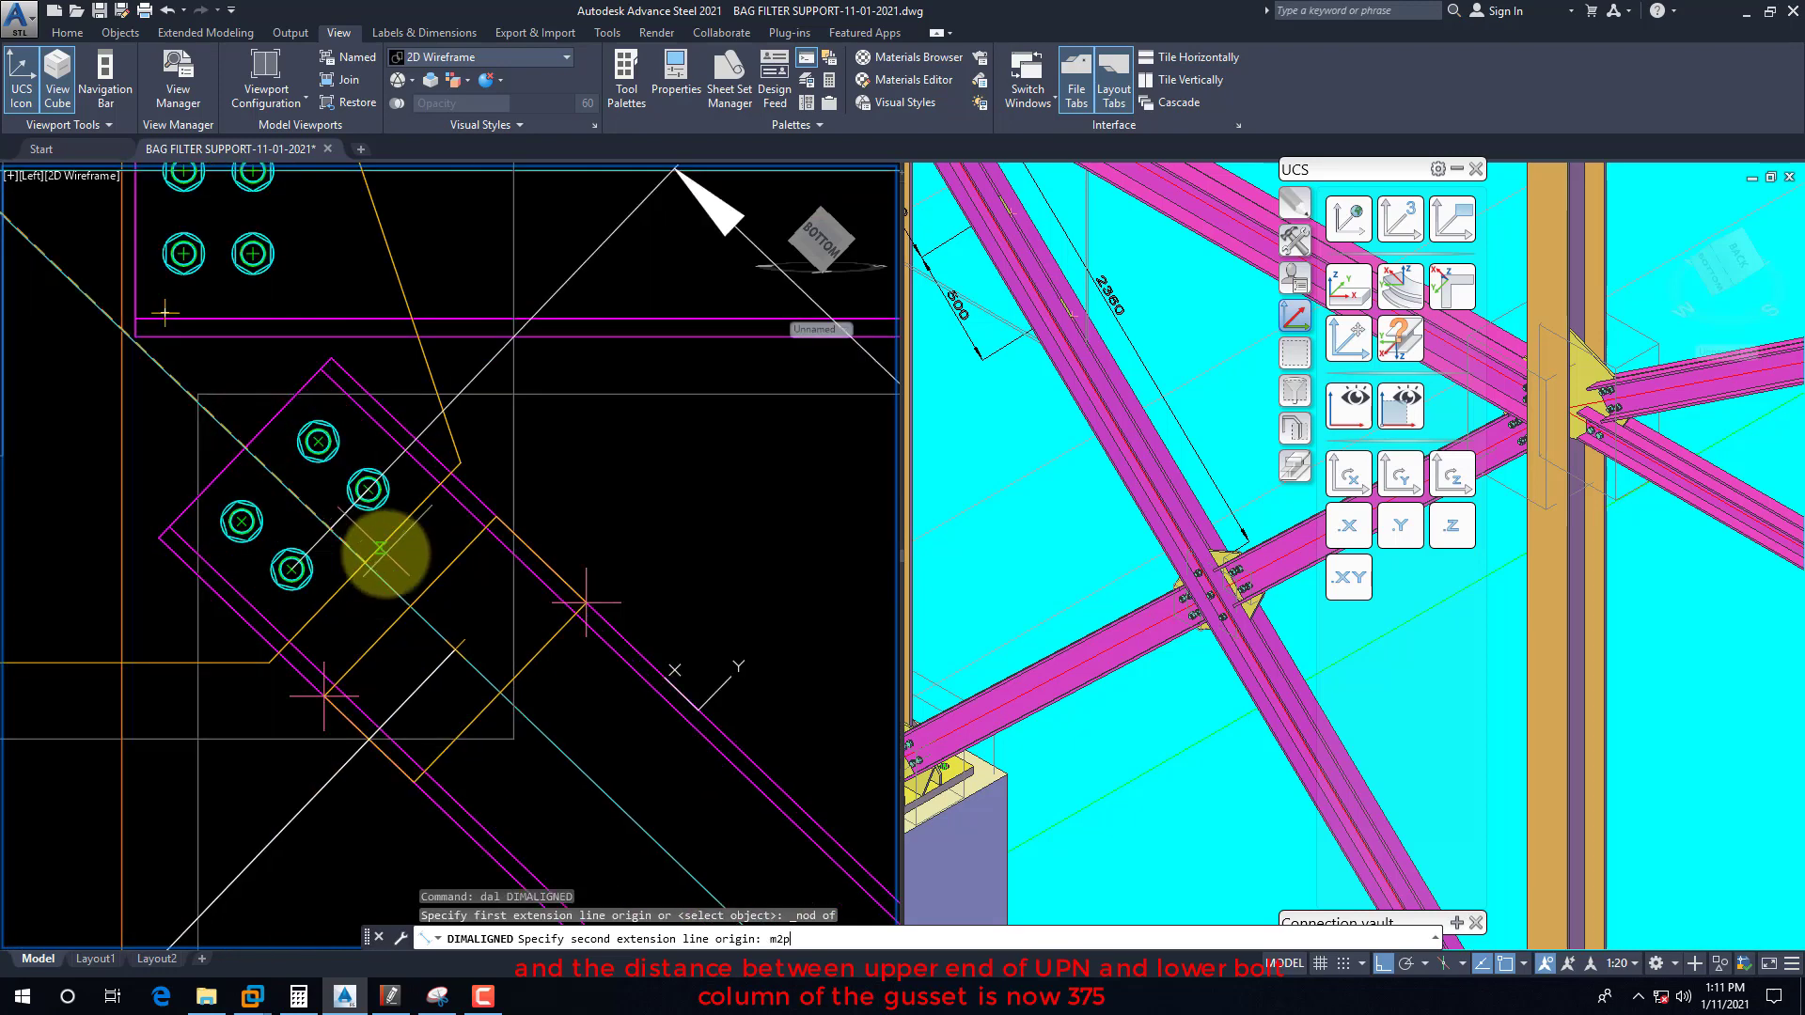
text(m2p)
key(Return)
click(368, 488)
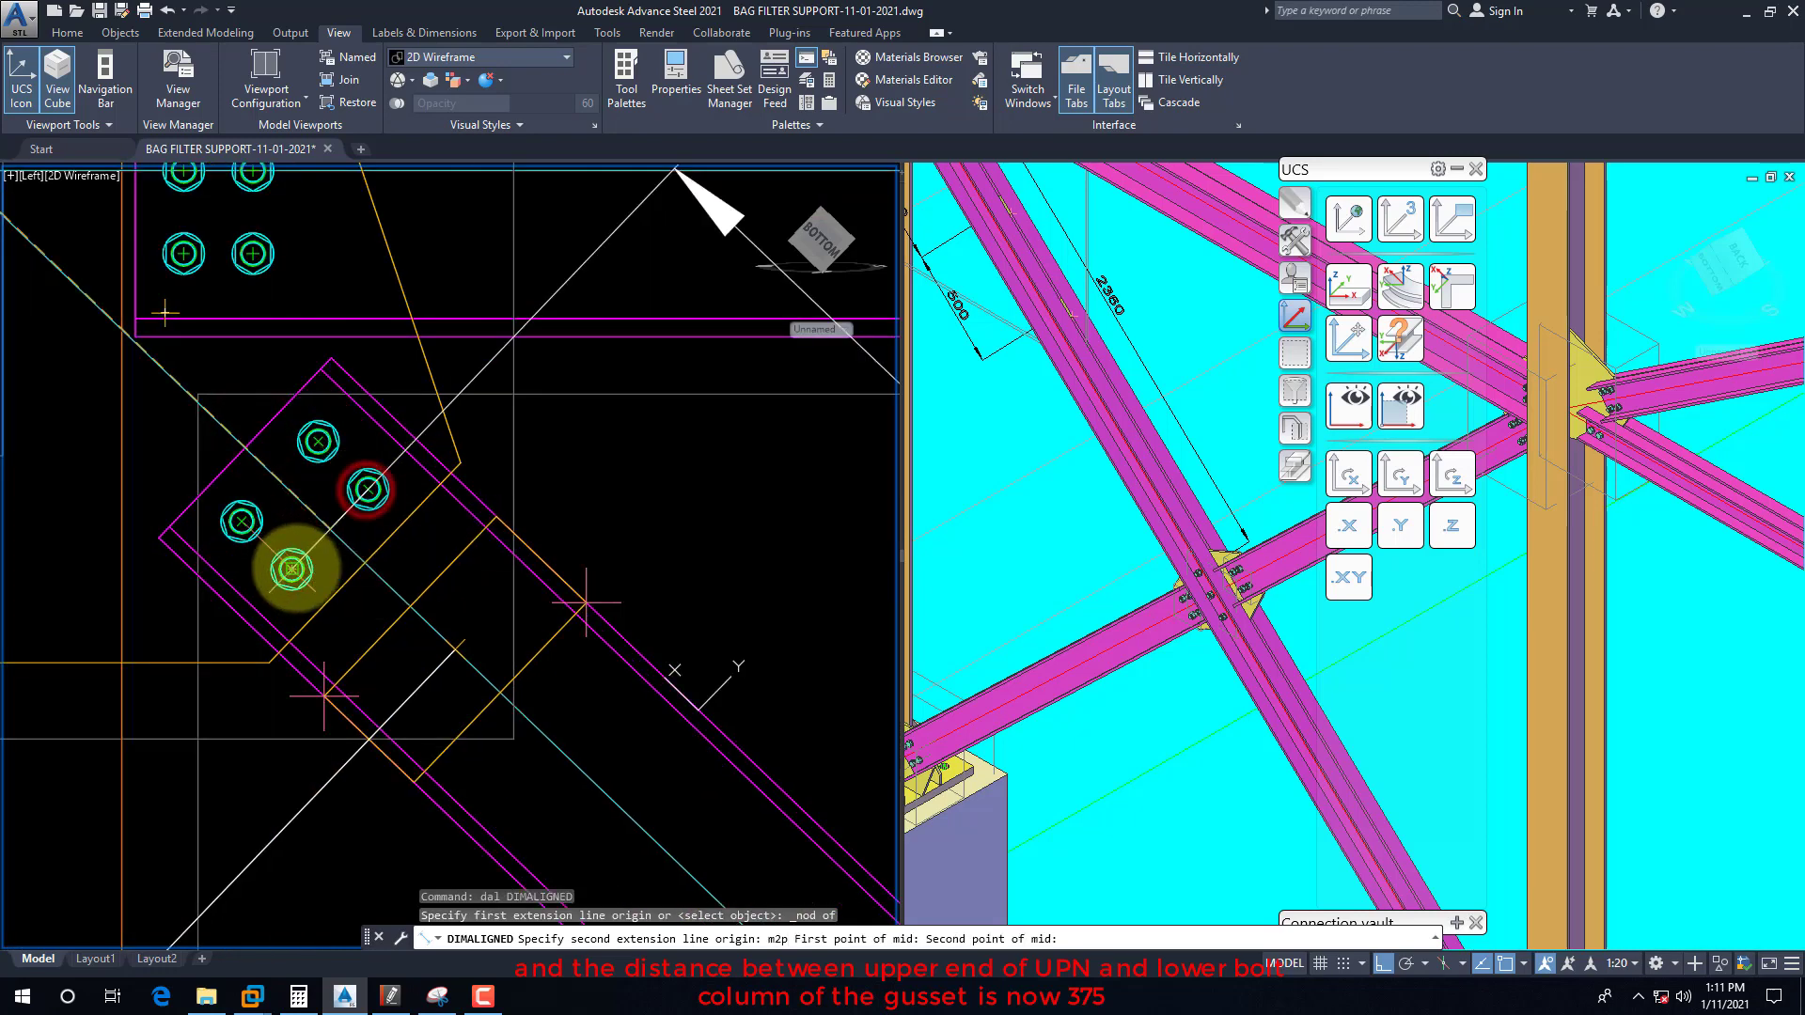
click(292, 569)
scroll(479, 503, down, 4)
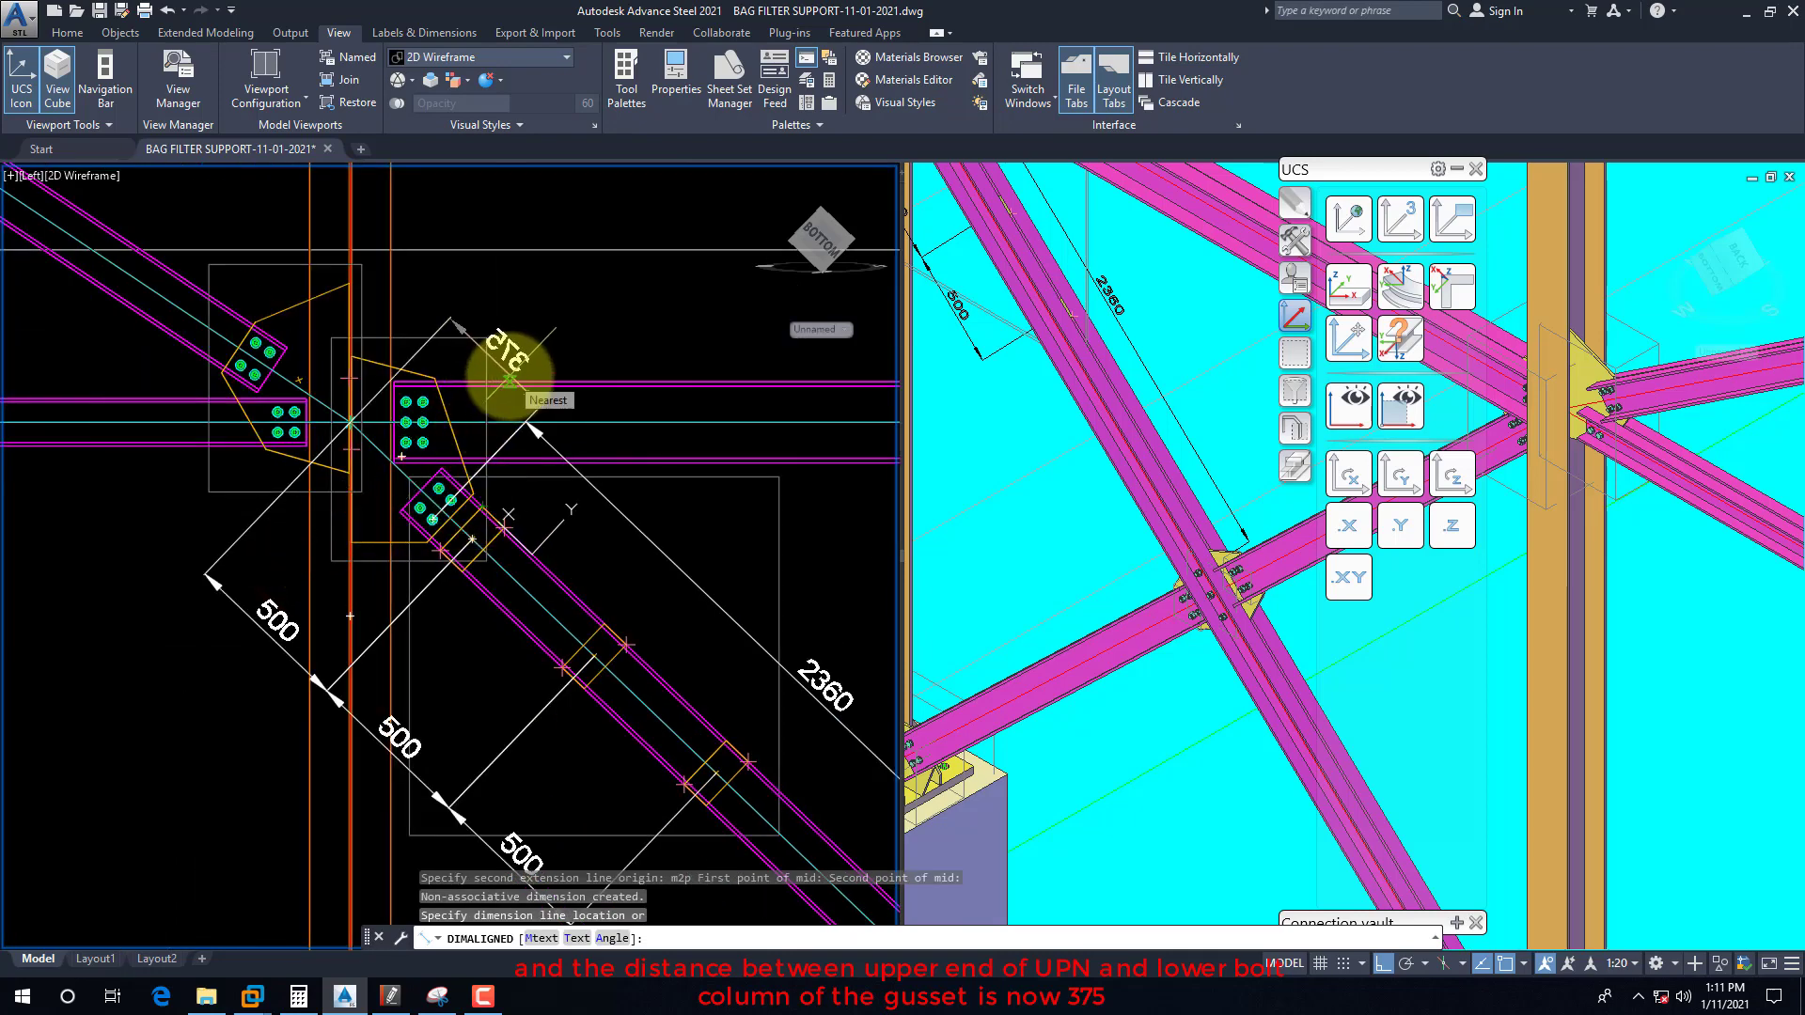
key(Escape)
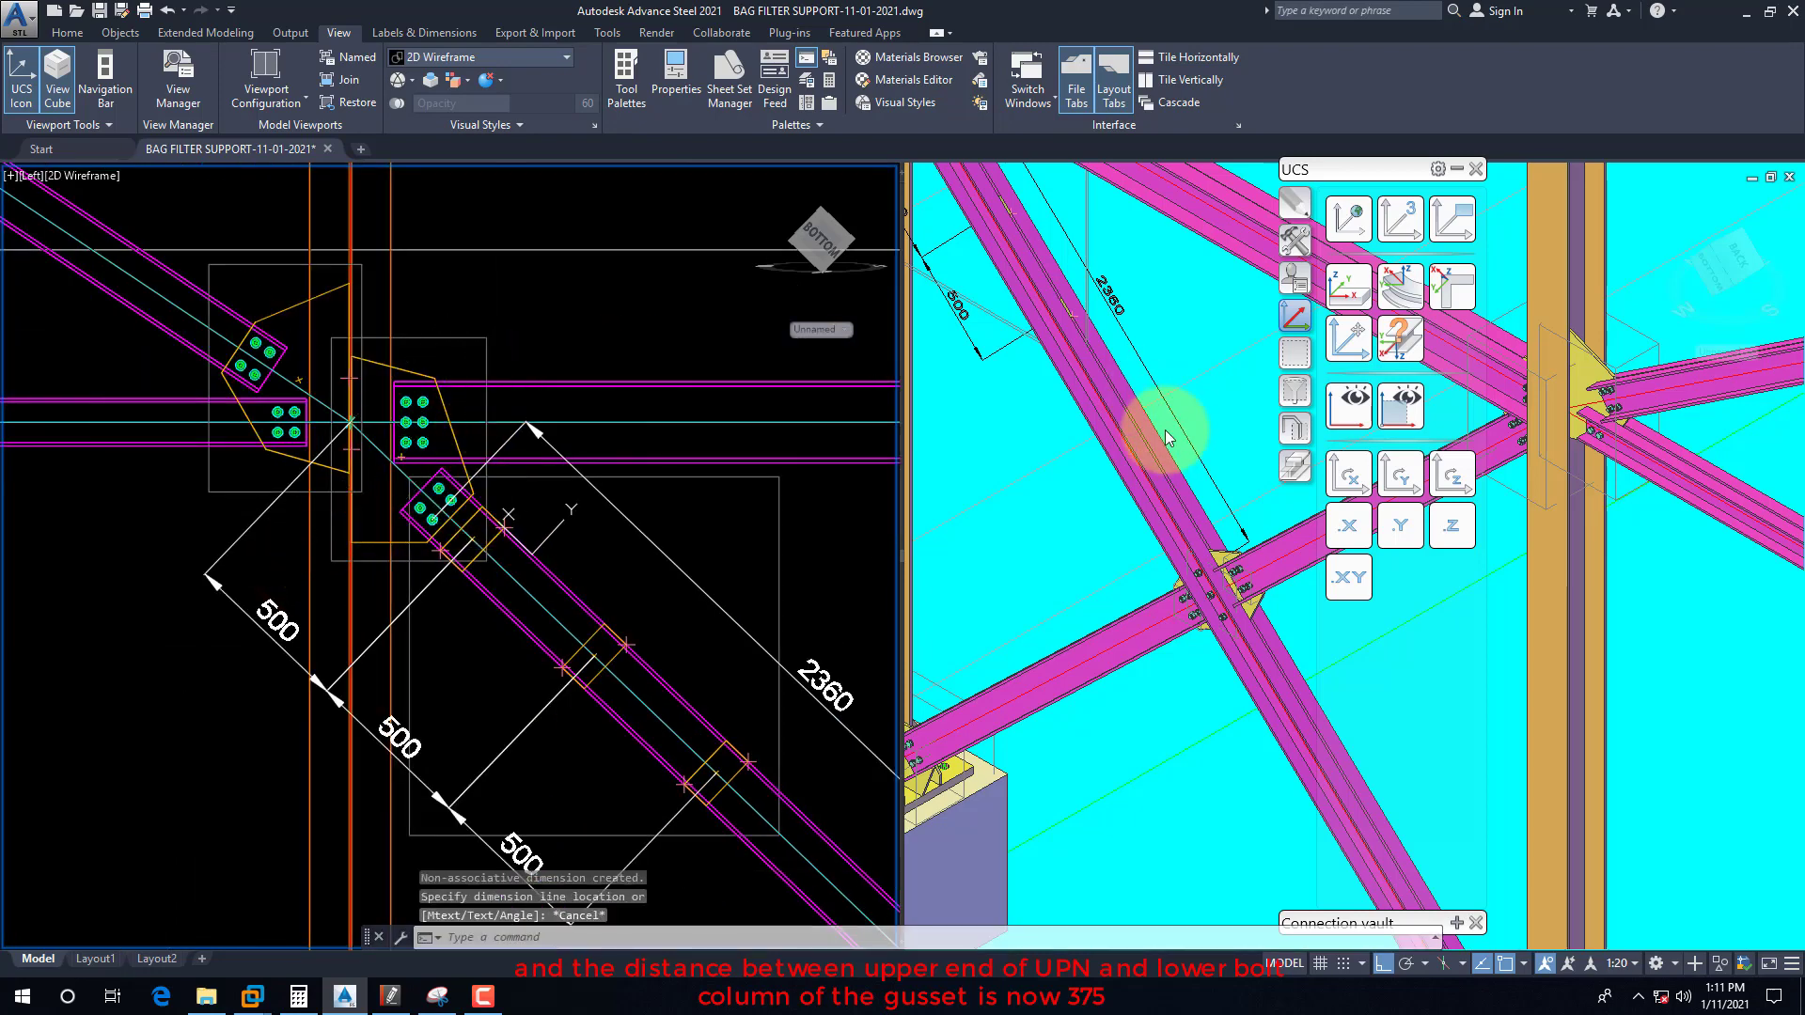
Step: Rotate the UCS around Y and dimension from the brace's upper system-line node to the midpoint of its lower bolt pair, in line with the 2360 dimension
click(1398, 476)
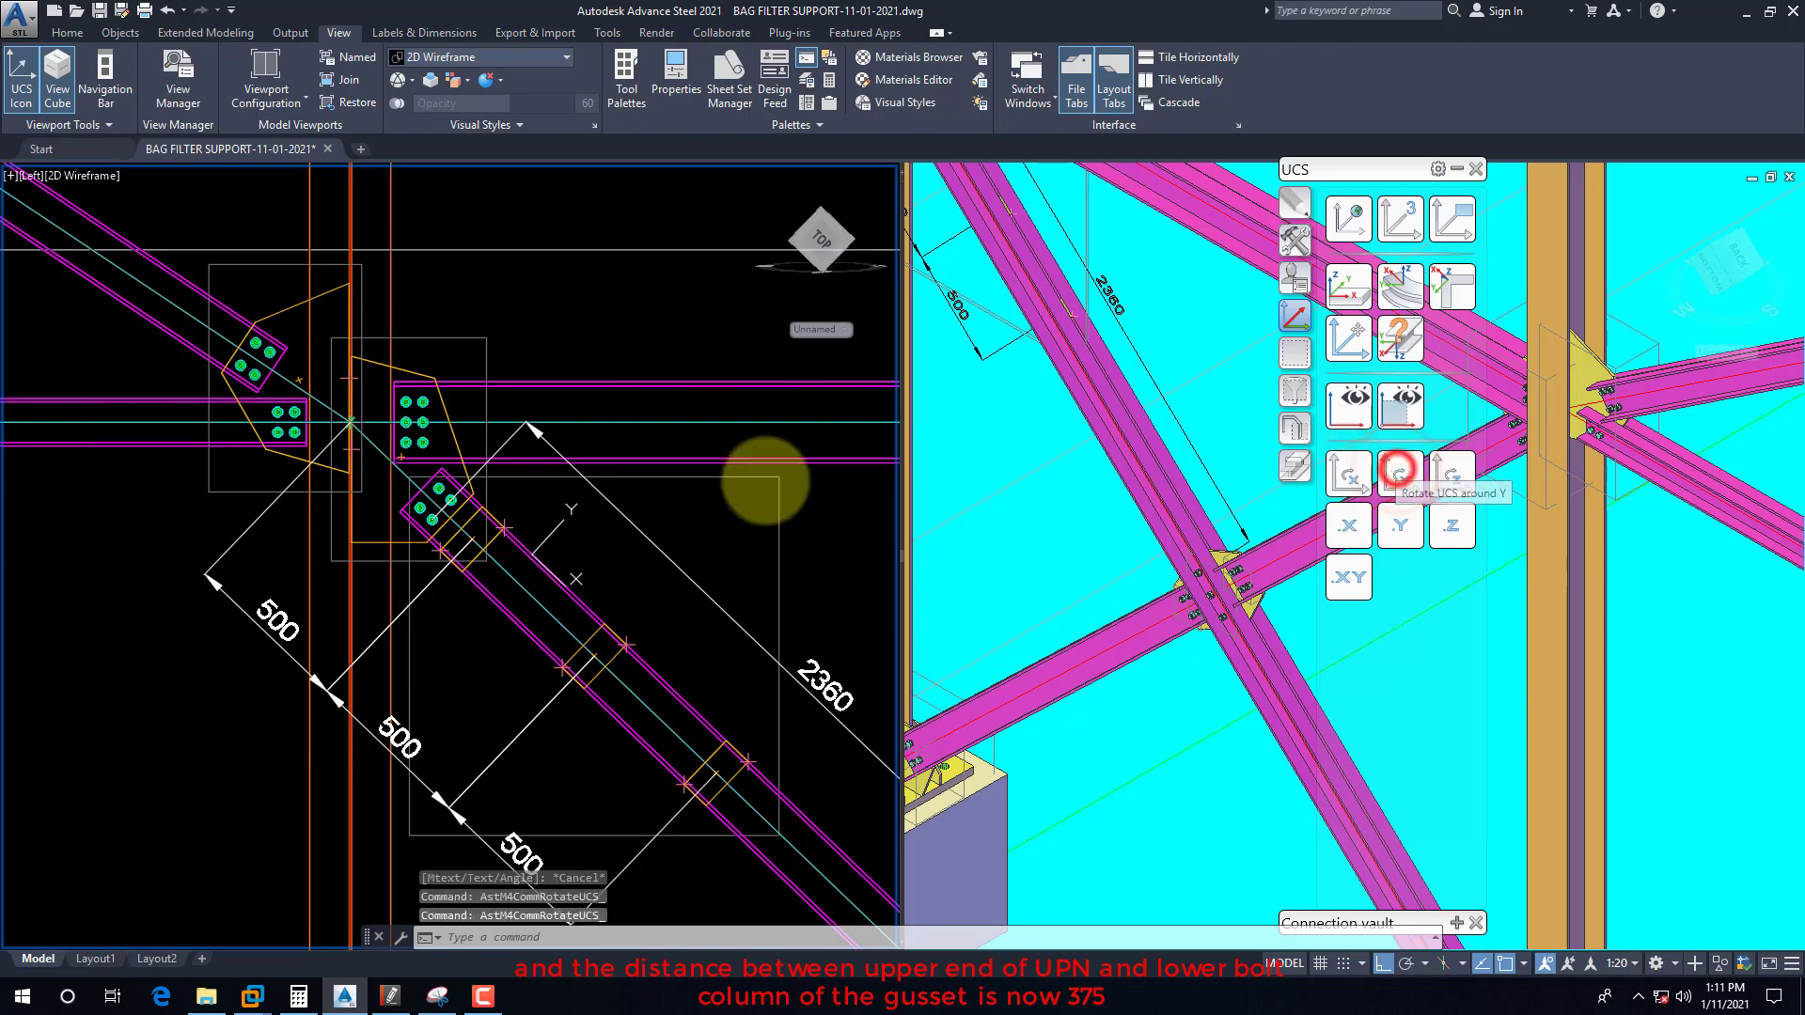
text(dal)
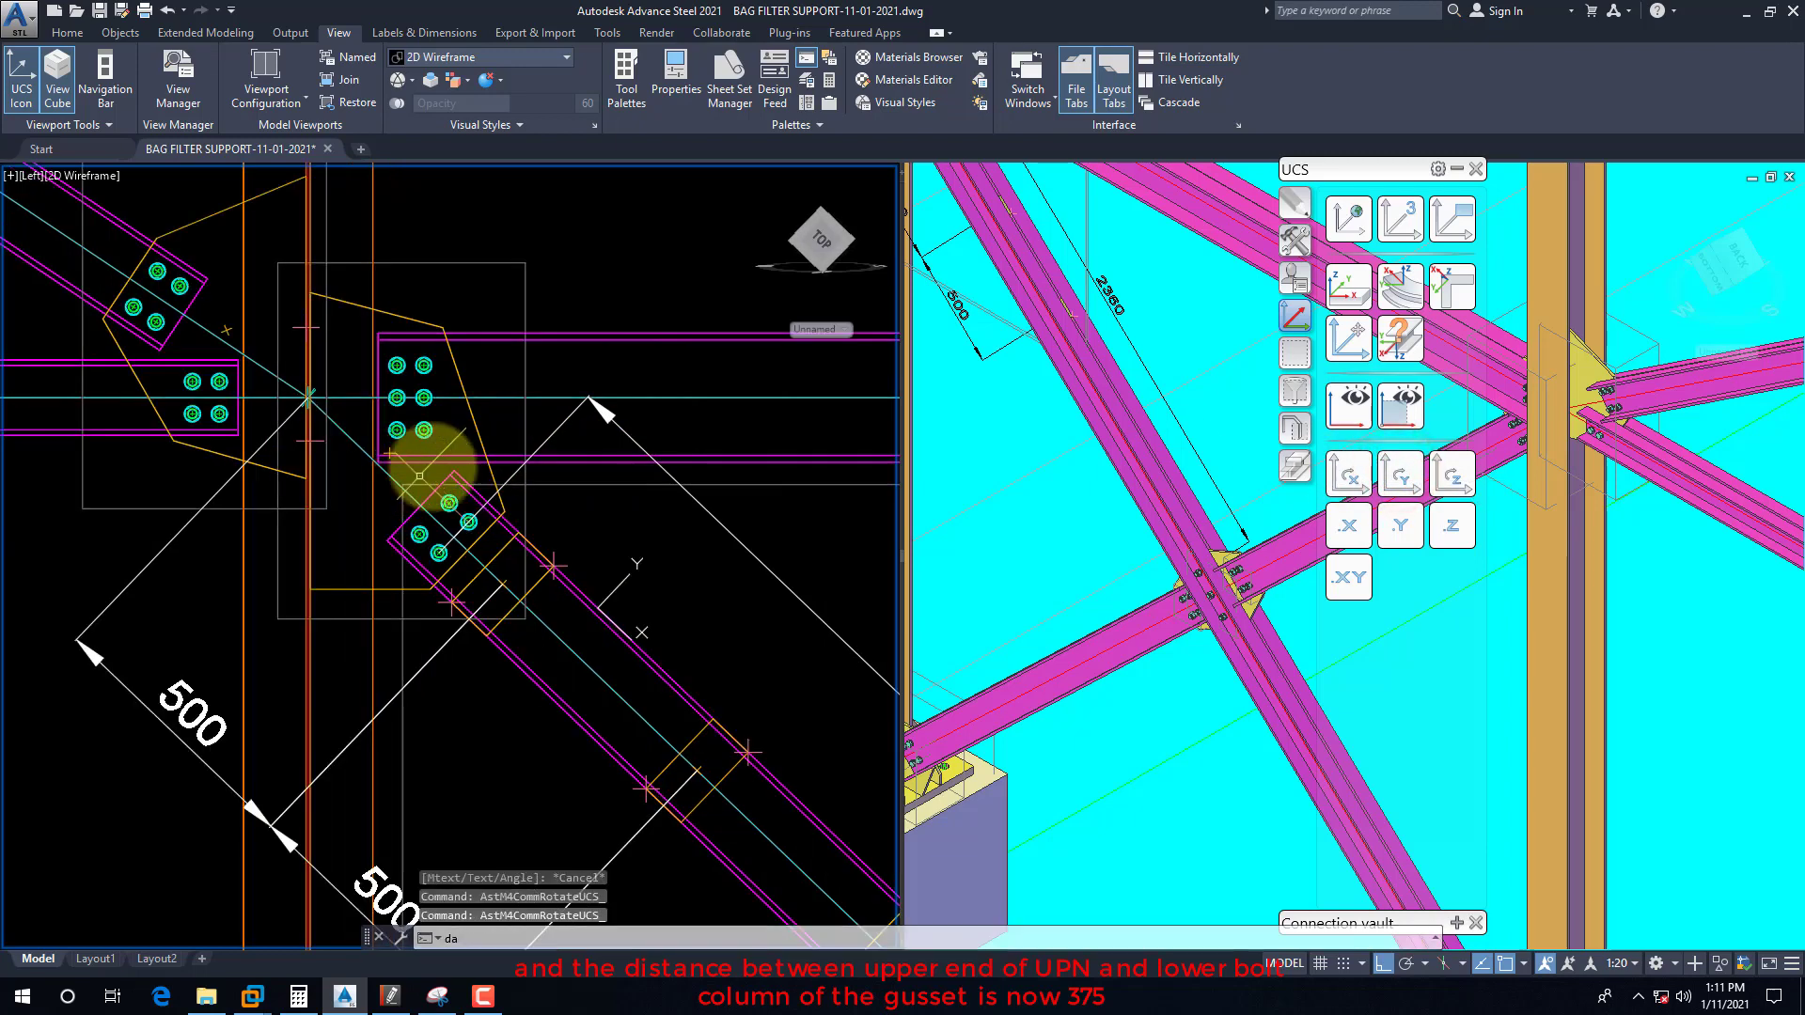
key(Return)
scroll(310, 393, up, 4)
shift+right_click(331, 352)
click(379, 720)
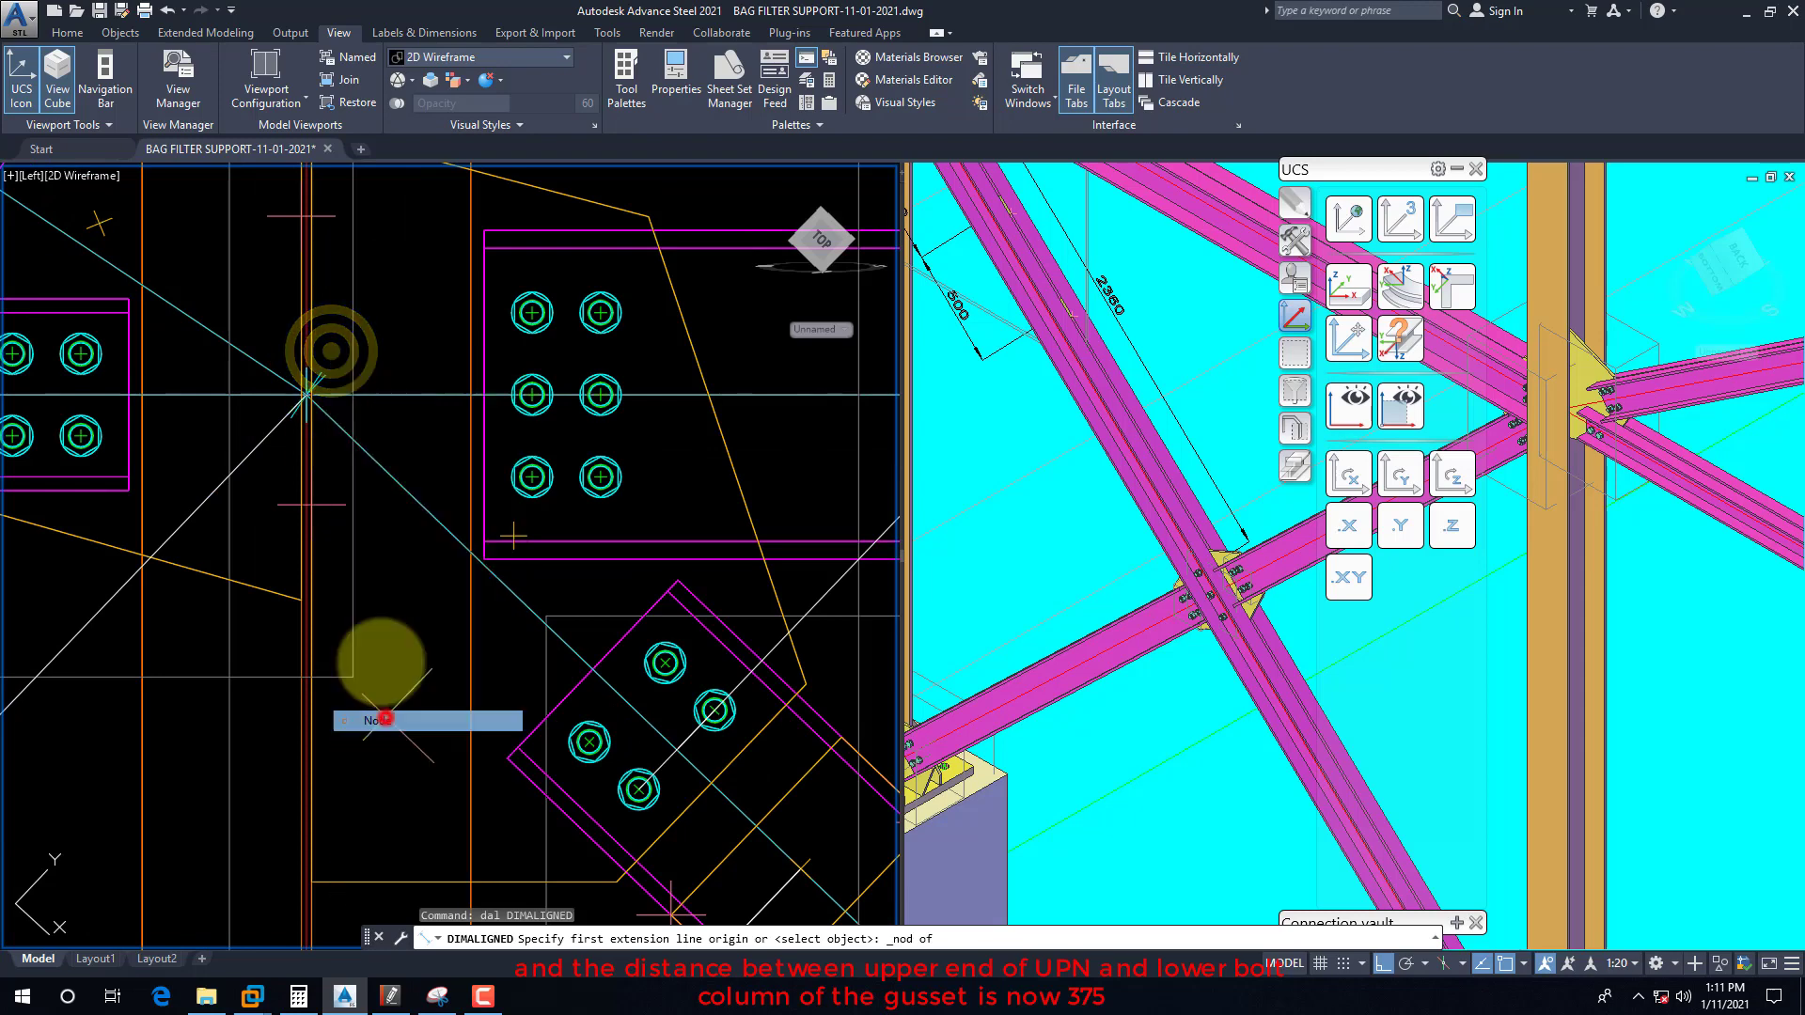
click(329, 419)
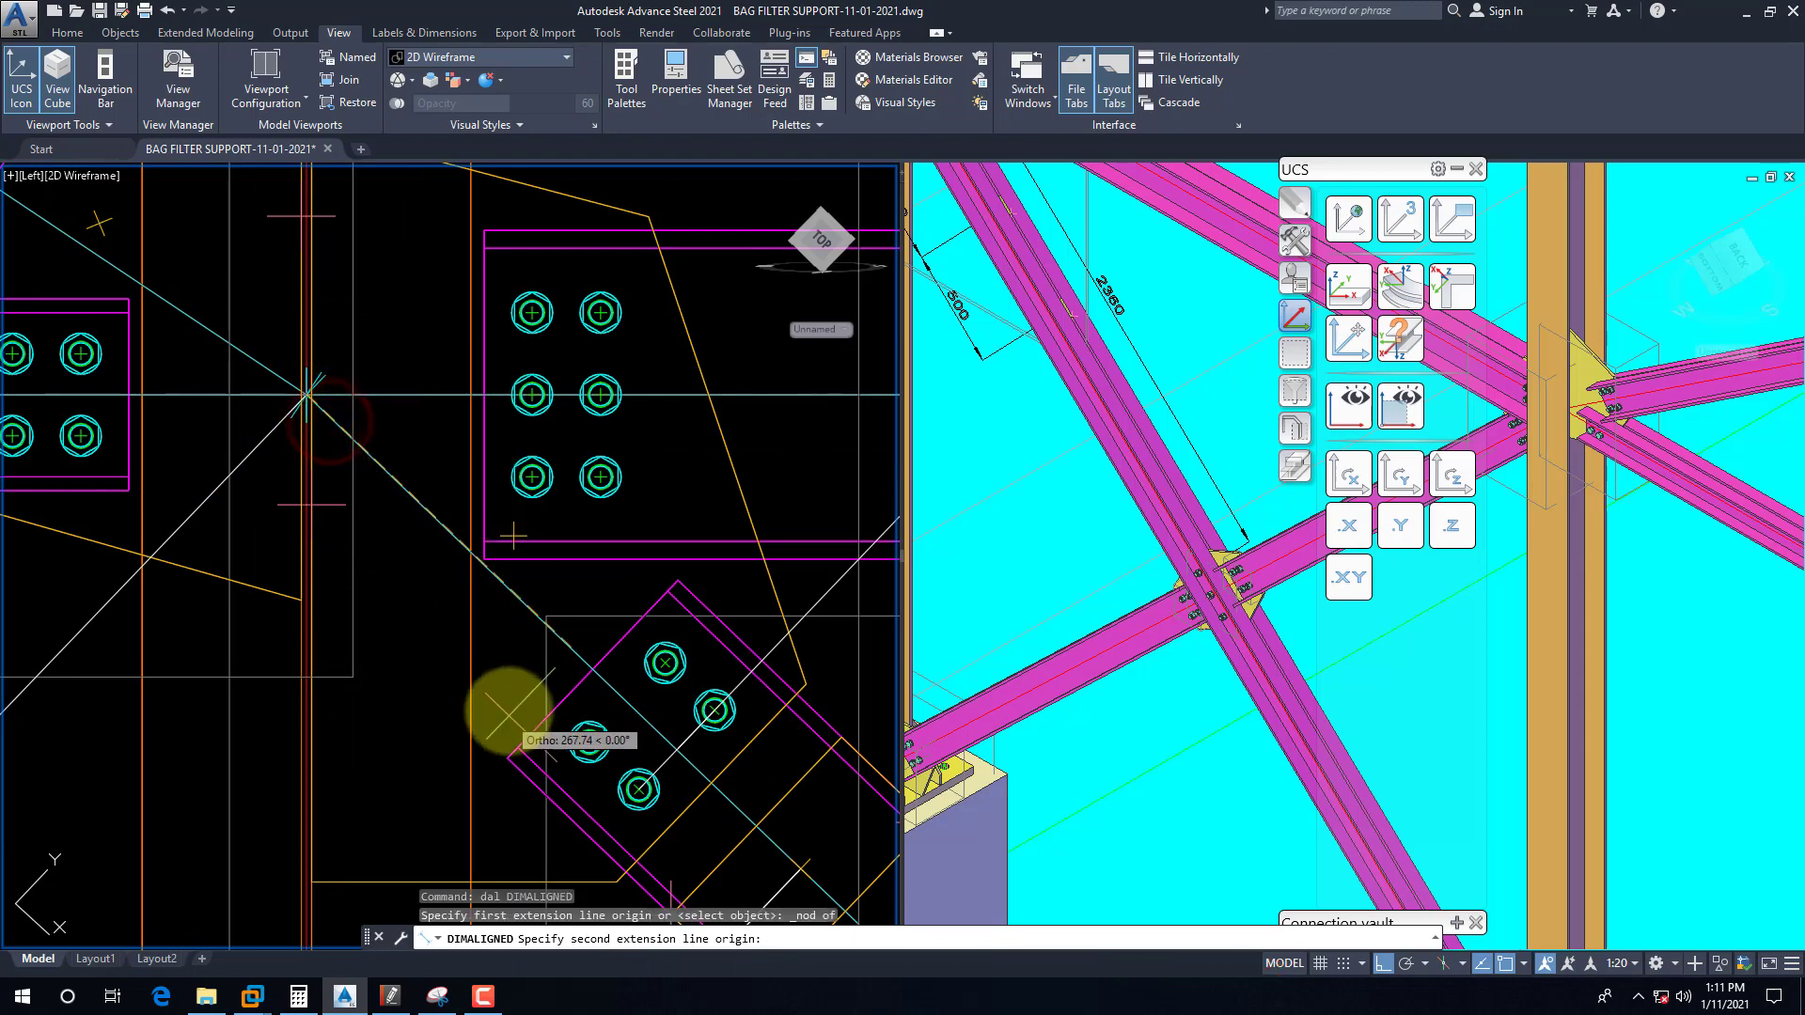
text(m2p)
key(Return)
scroll(685, 725, up, 4)
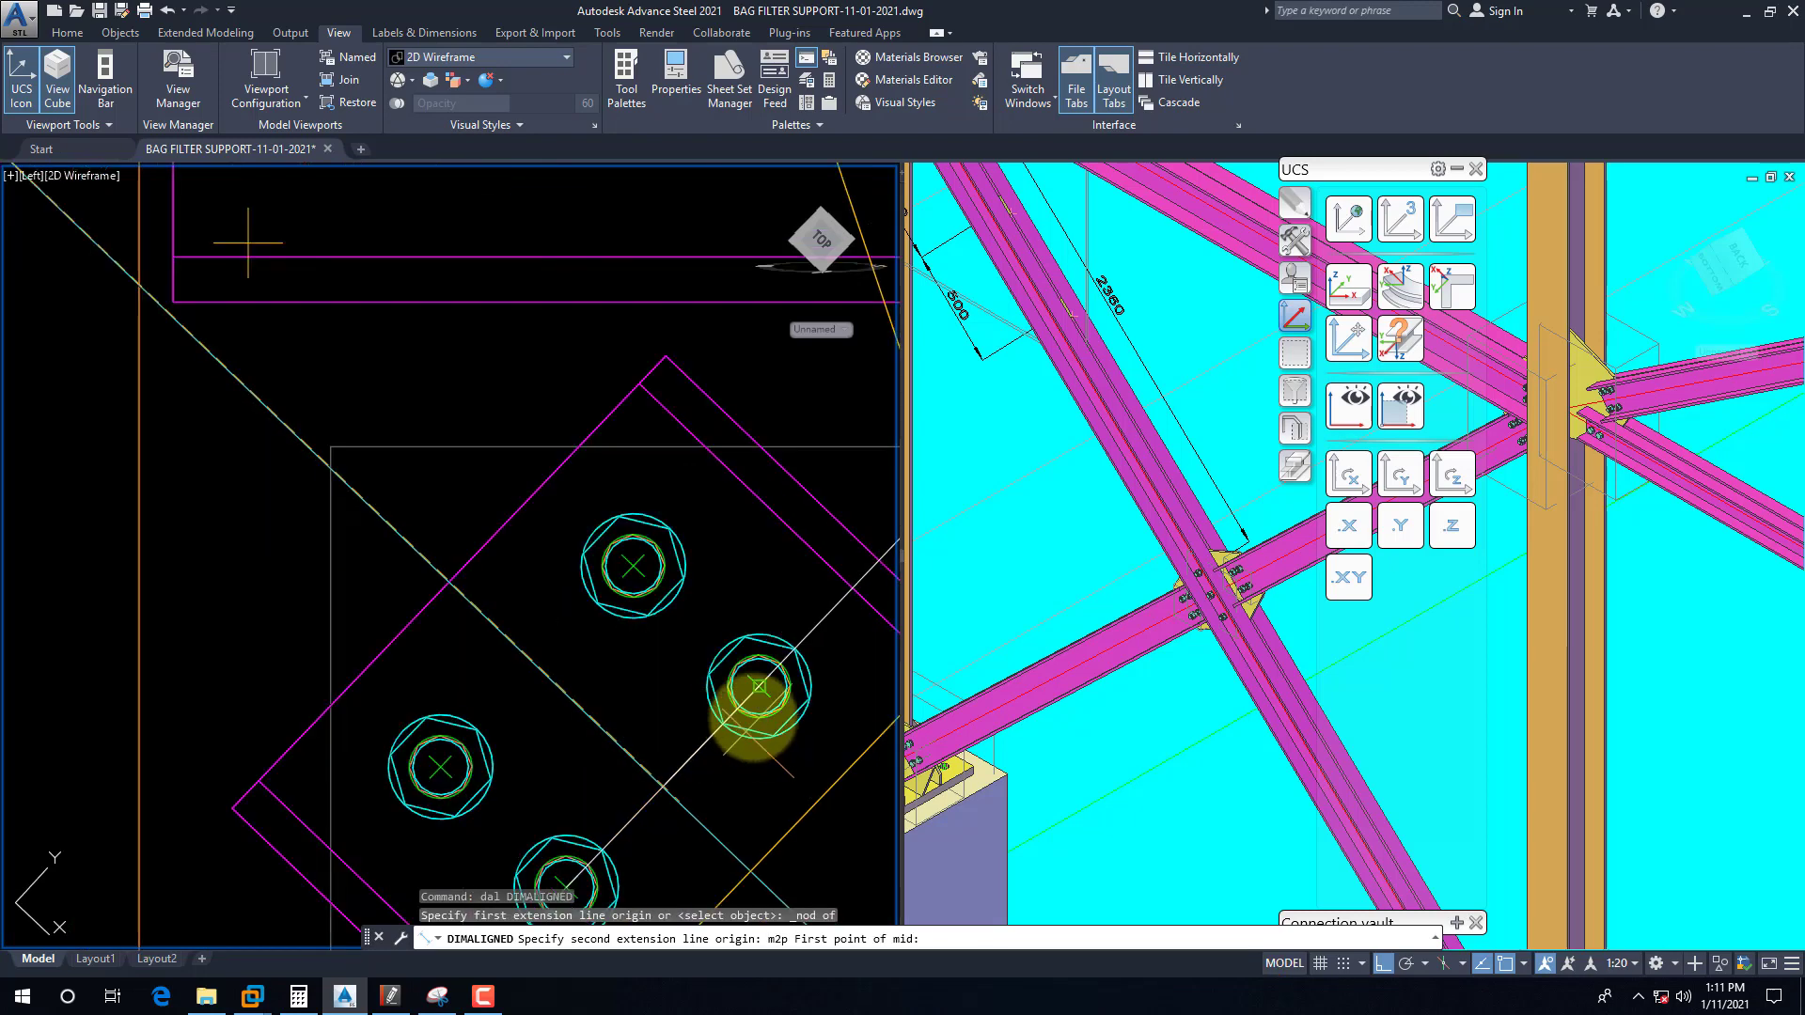
click(716, 709)
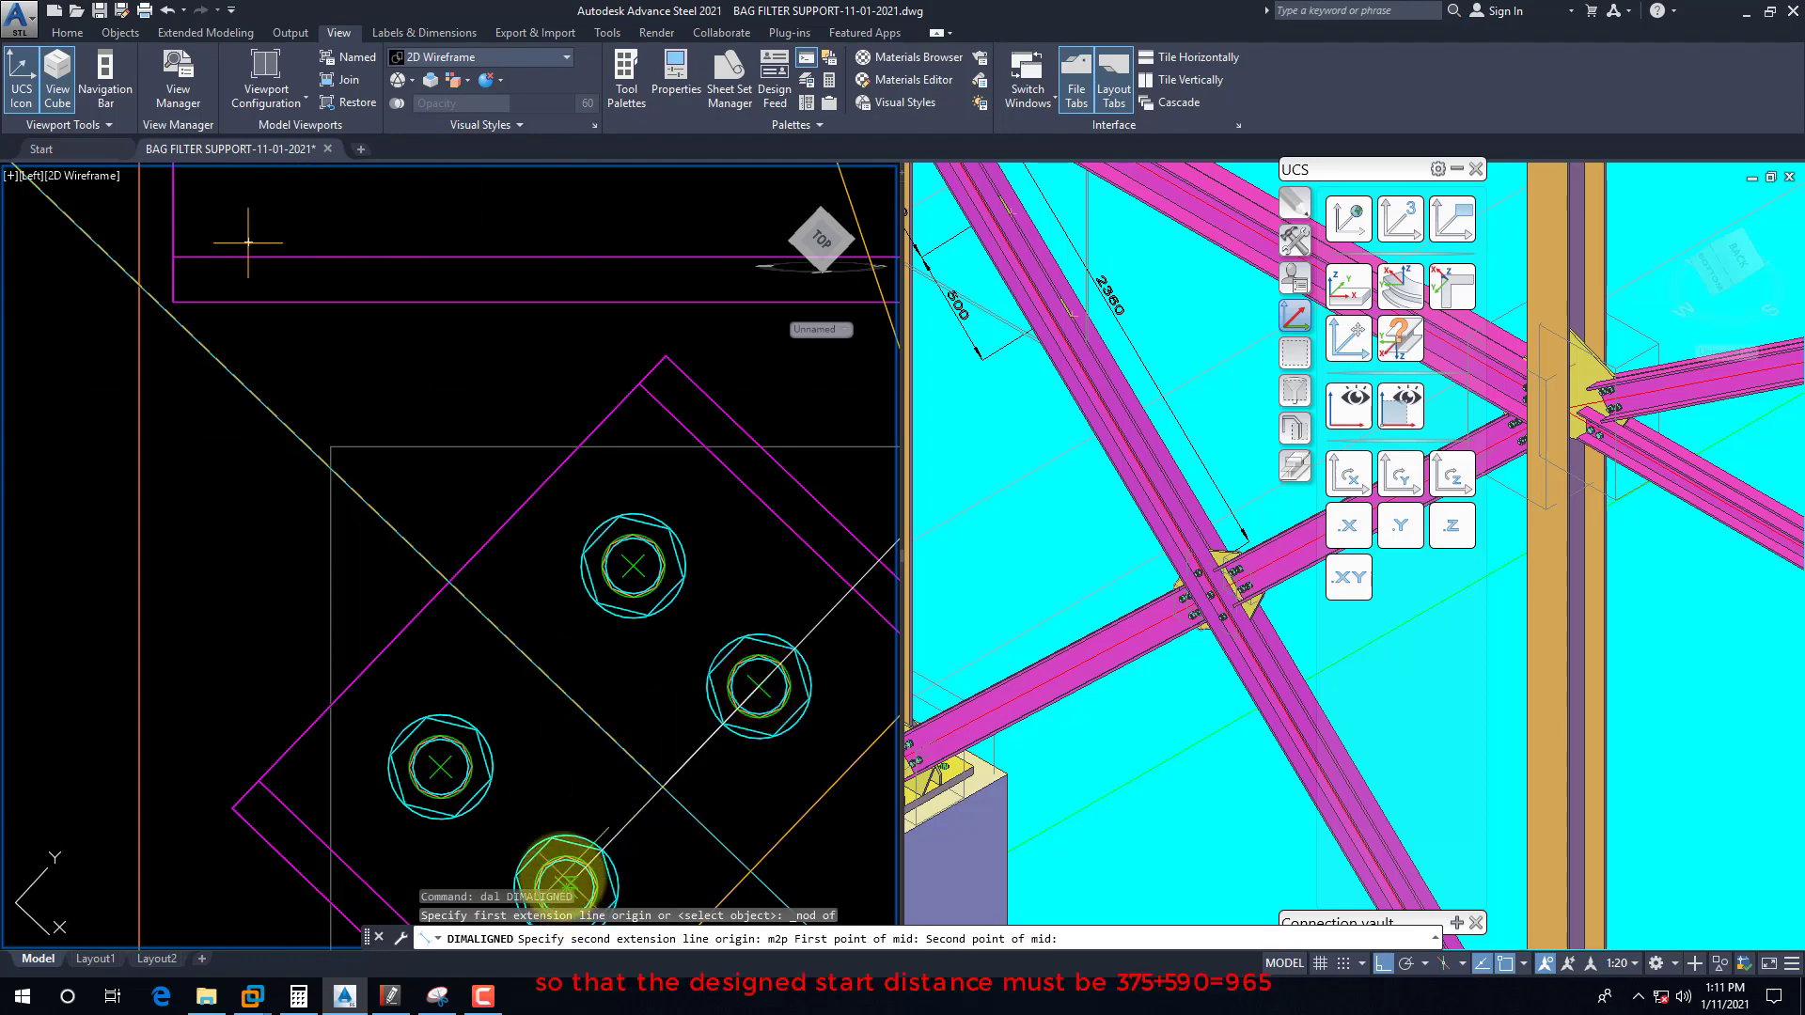
click(565, 884)
scroll(476, 733, down, 5)
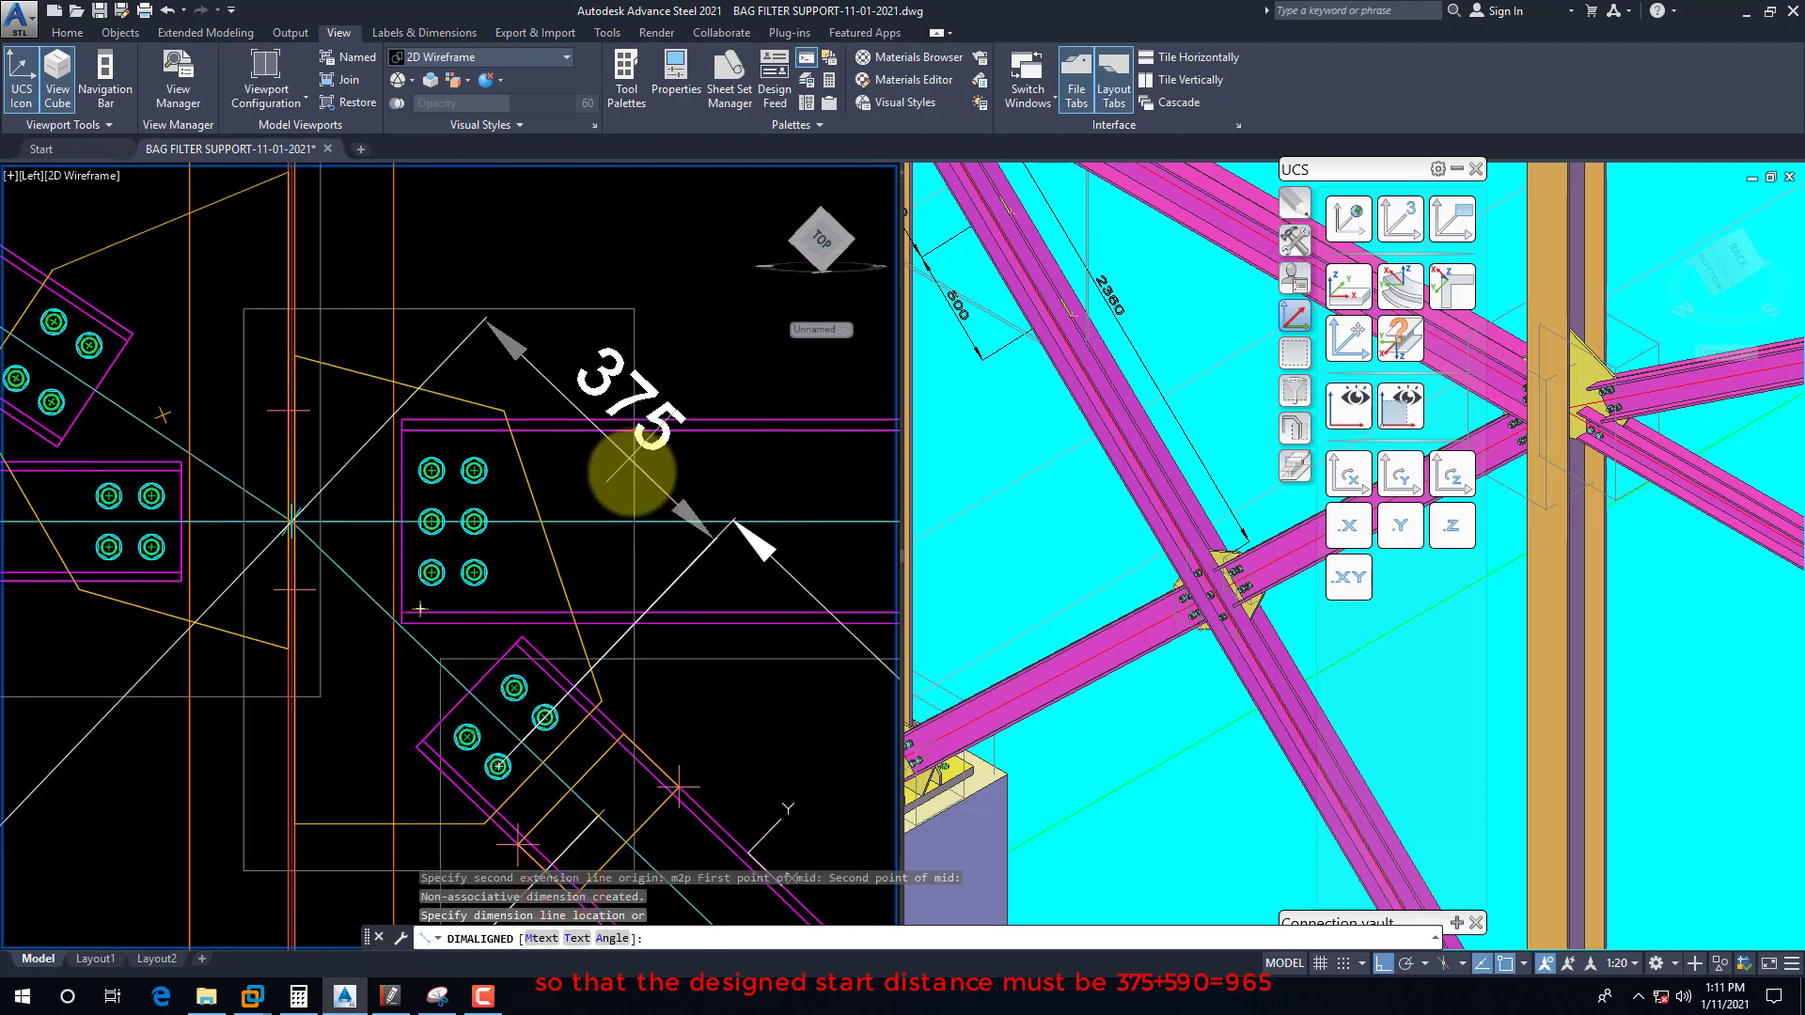
click(724, 511)
Step: Add a 590 mm aligned dimension down the brace from the midpoint of the lower gusset bolt pair, placed above the brace
scroll(609, 584, down, 3)
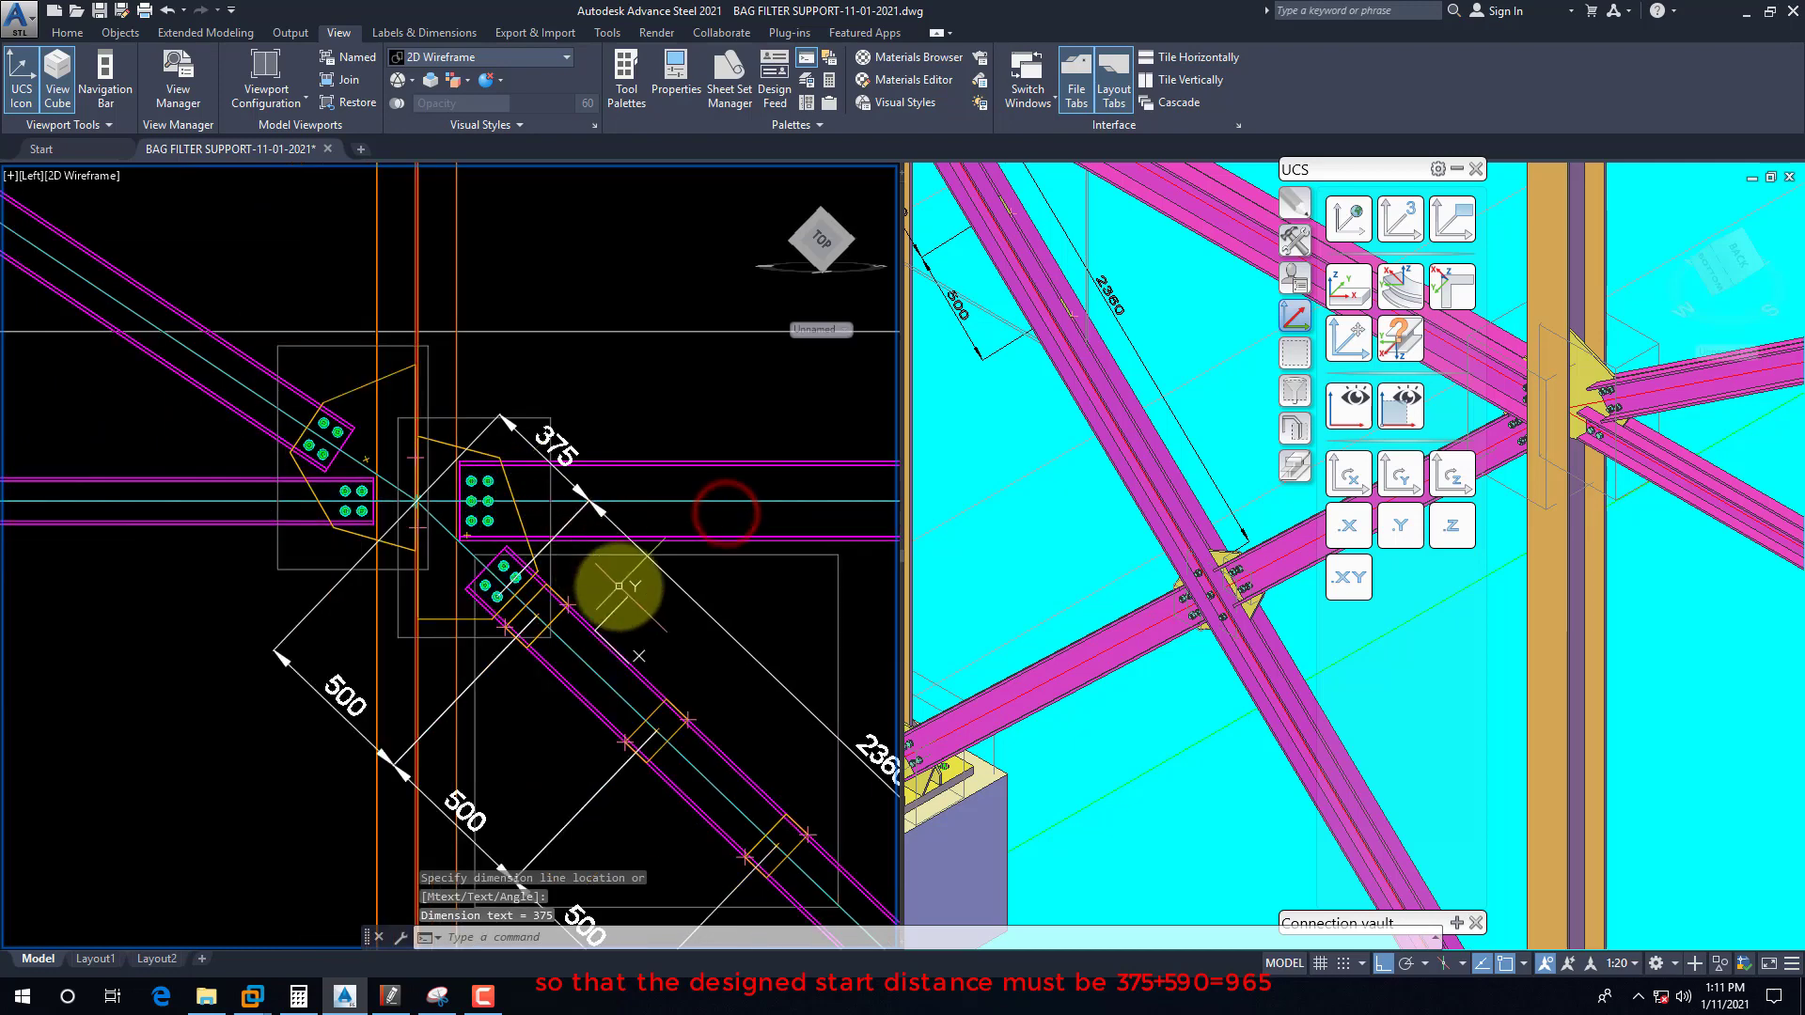
scroll(522, 587, up, 3)
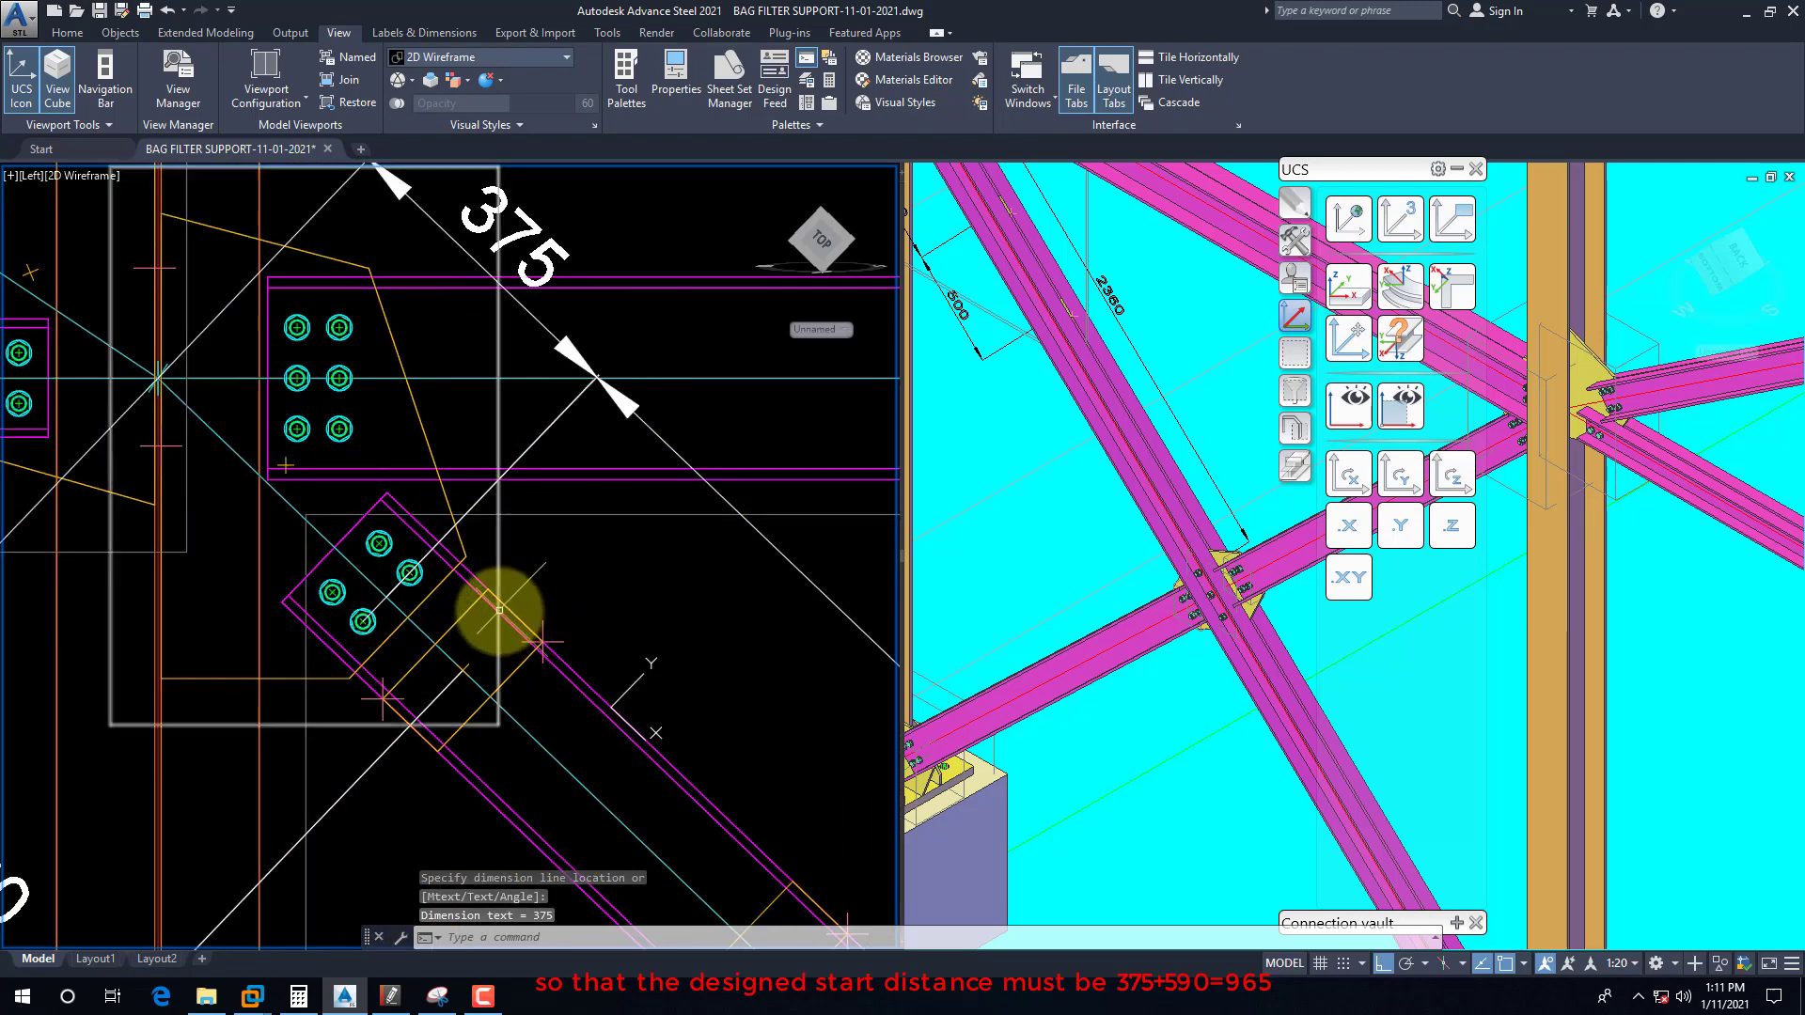
scroll(476, 604, down, 3)
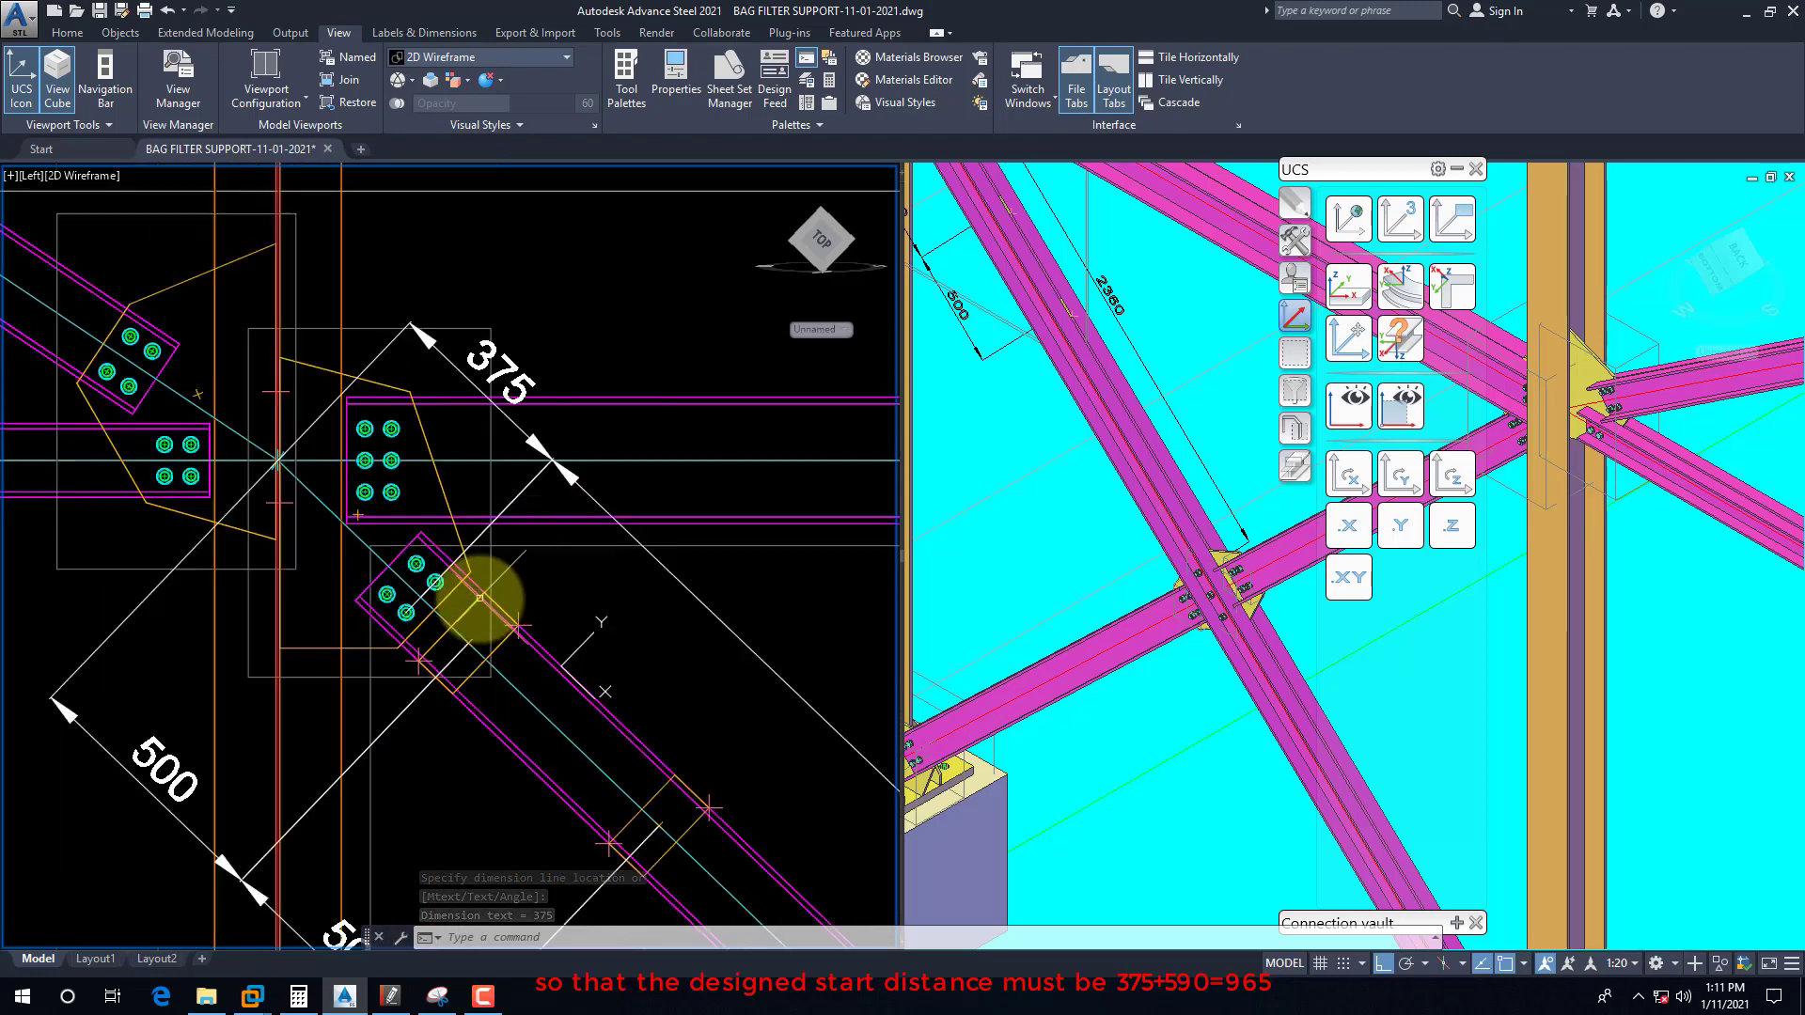
scroll(473, 597, up, 3)
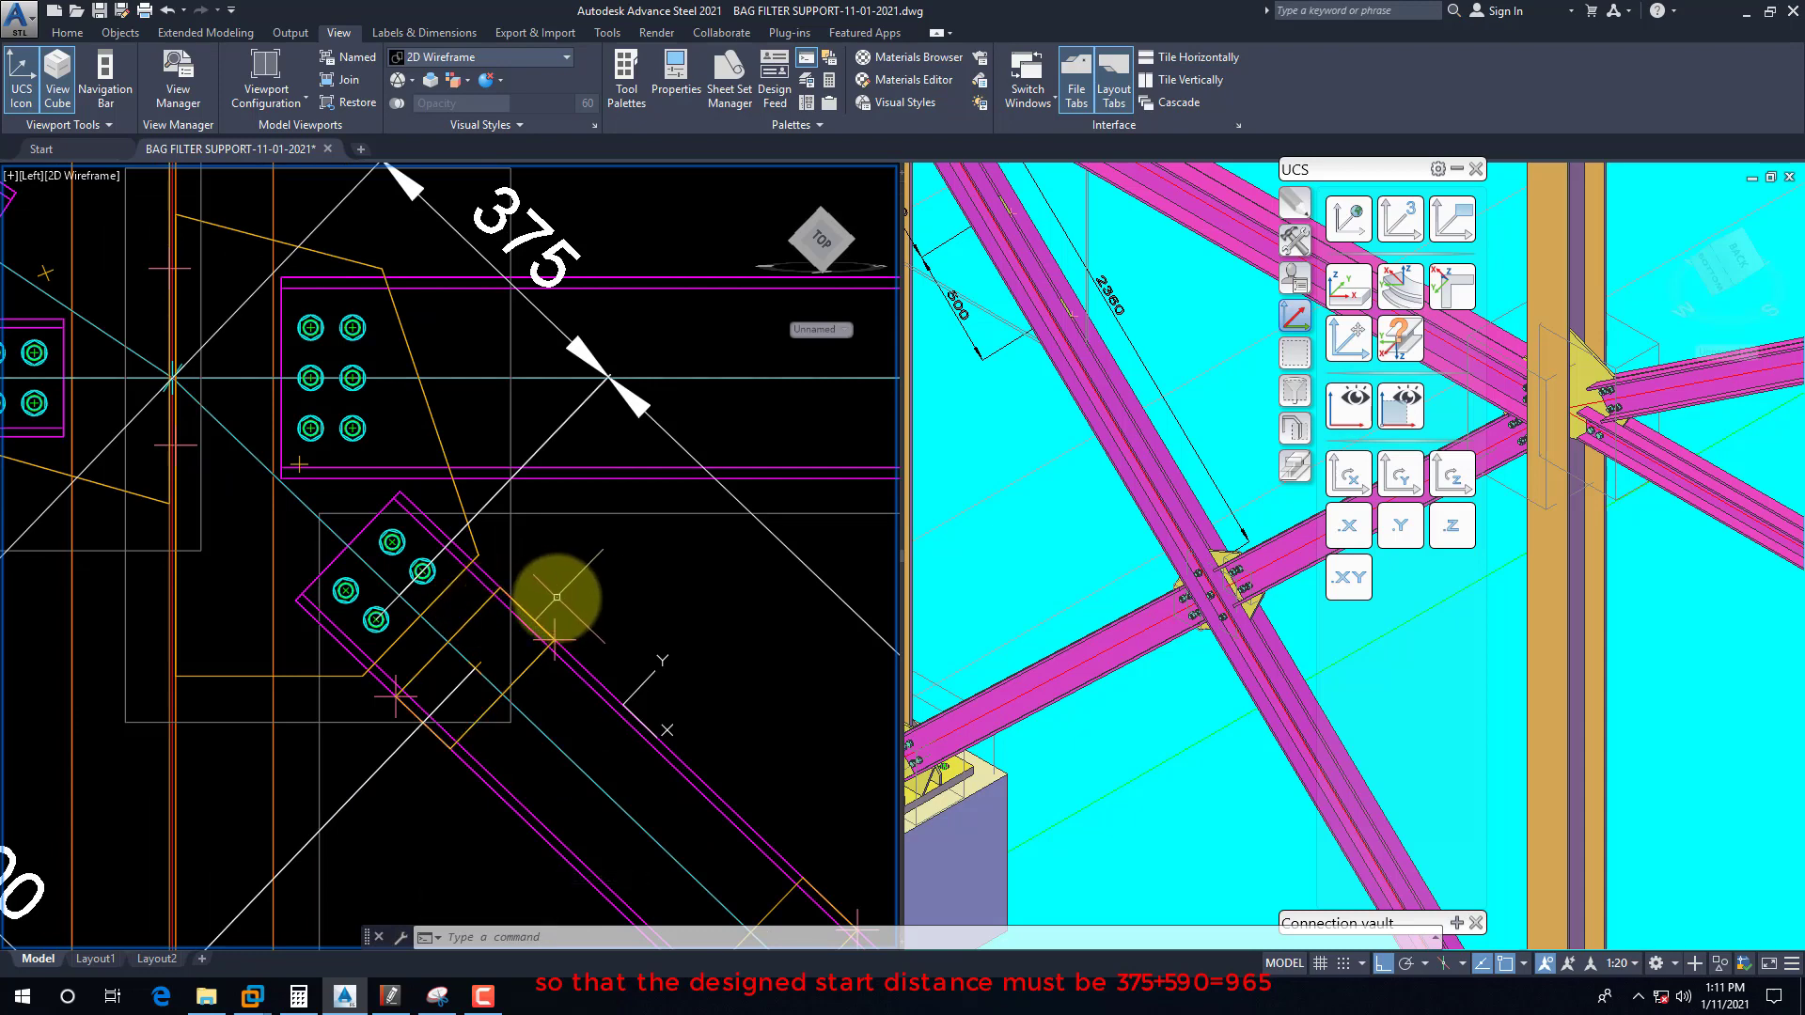
text(dal)
key(Return)
scroll(404, 610, up, 3)
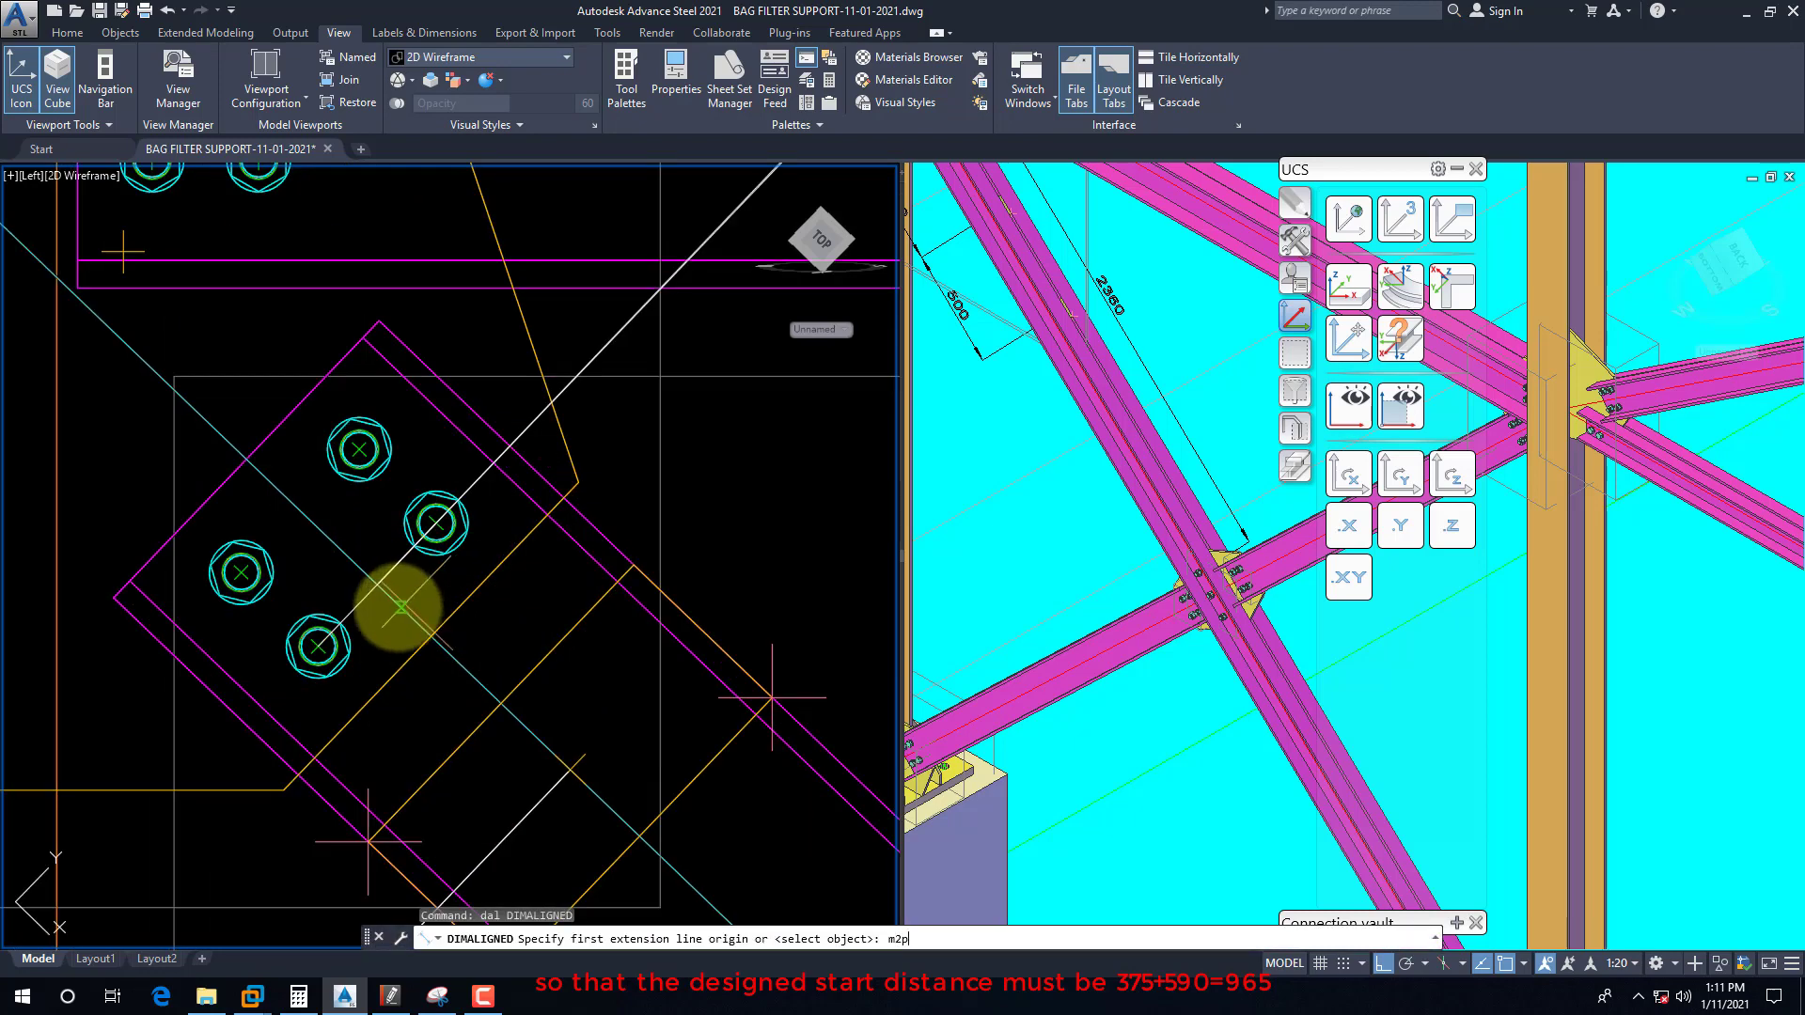
text(m2p)
key(Return)
click(448, 510)
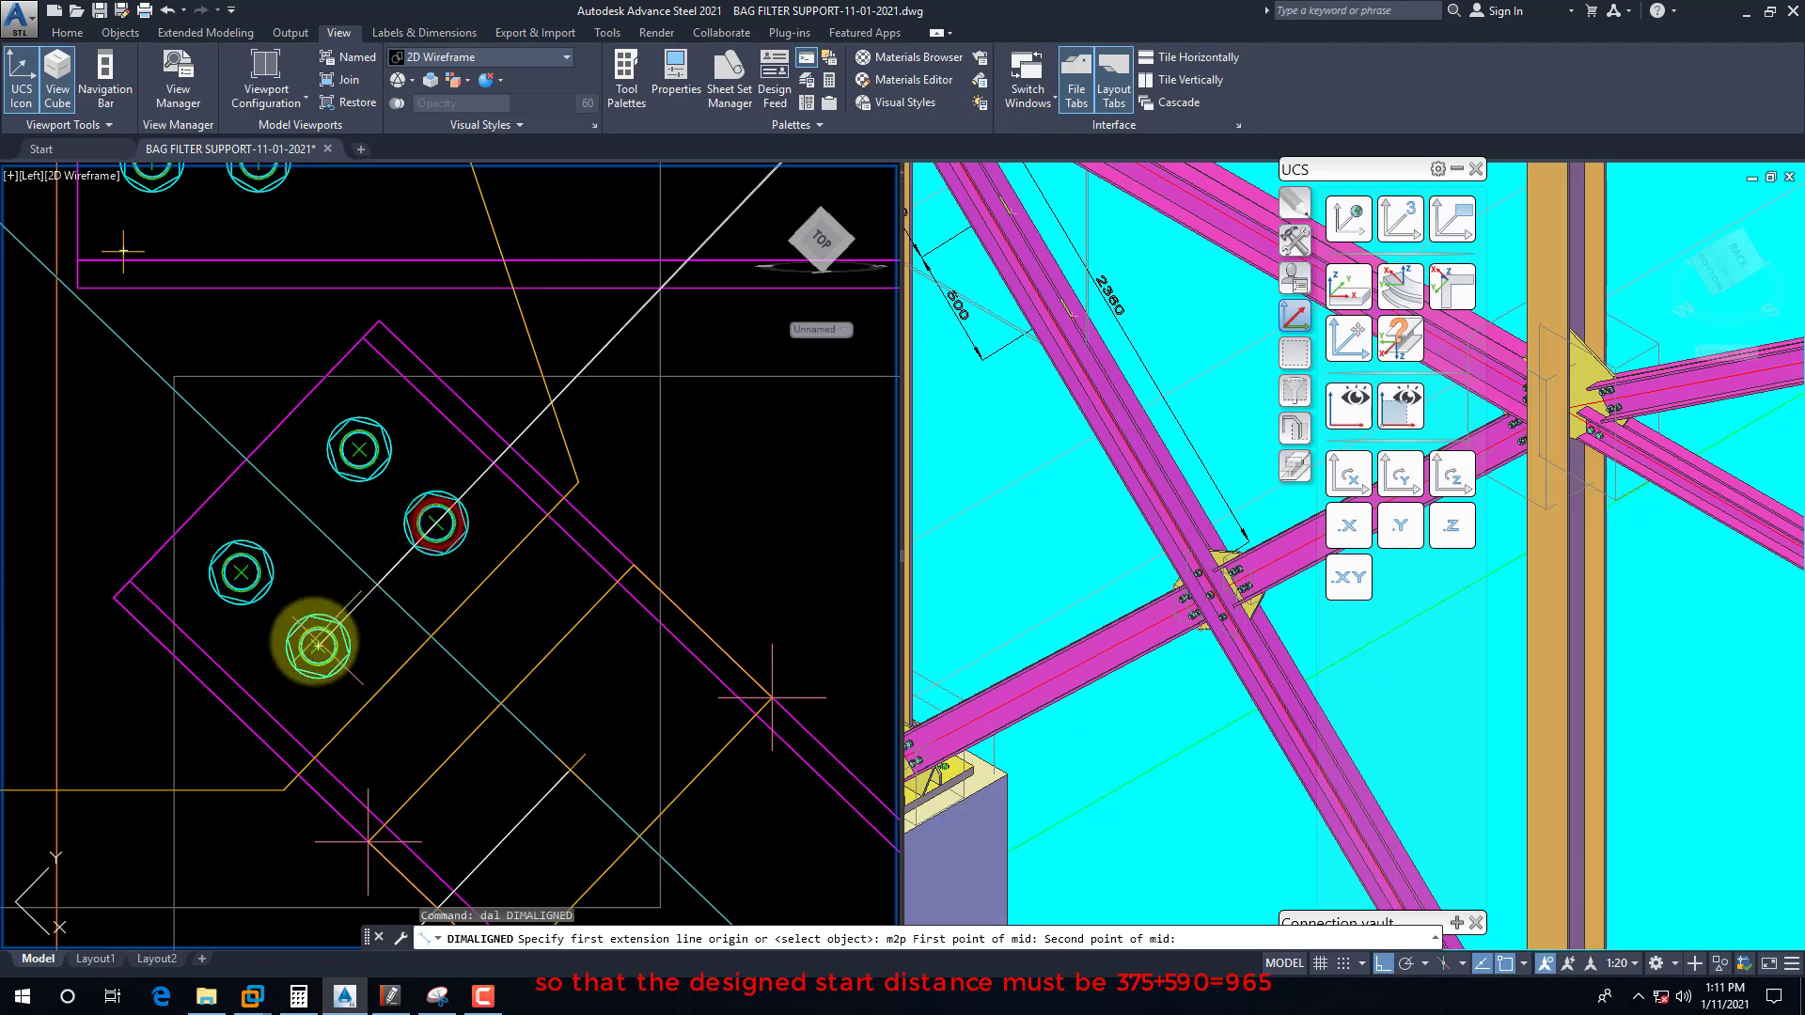
click(317, 647)
scroll(317, 646, down, 3)
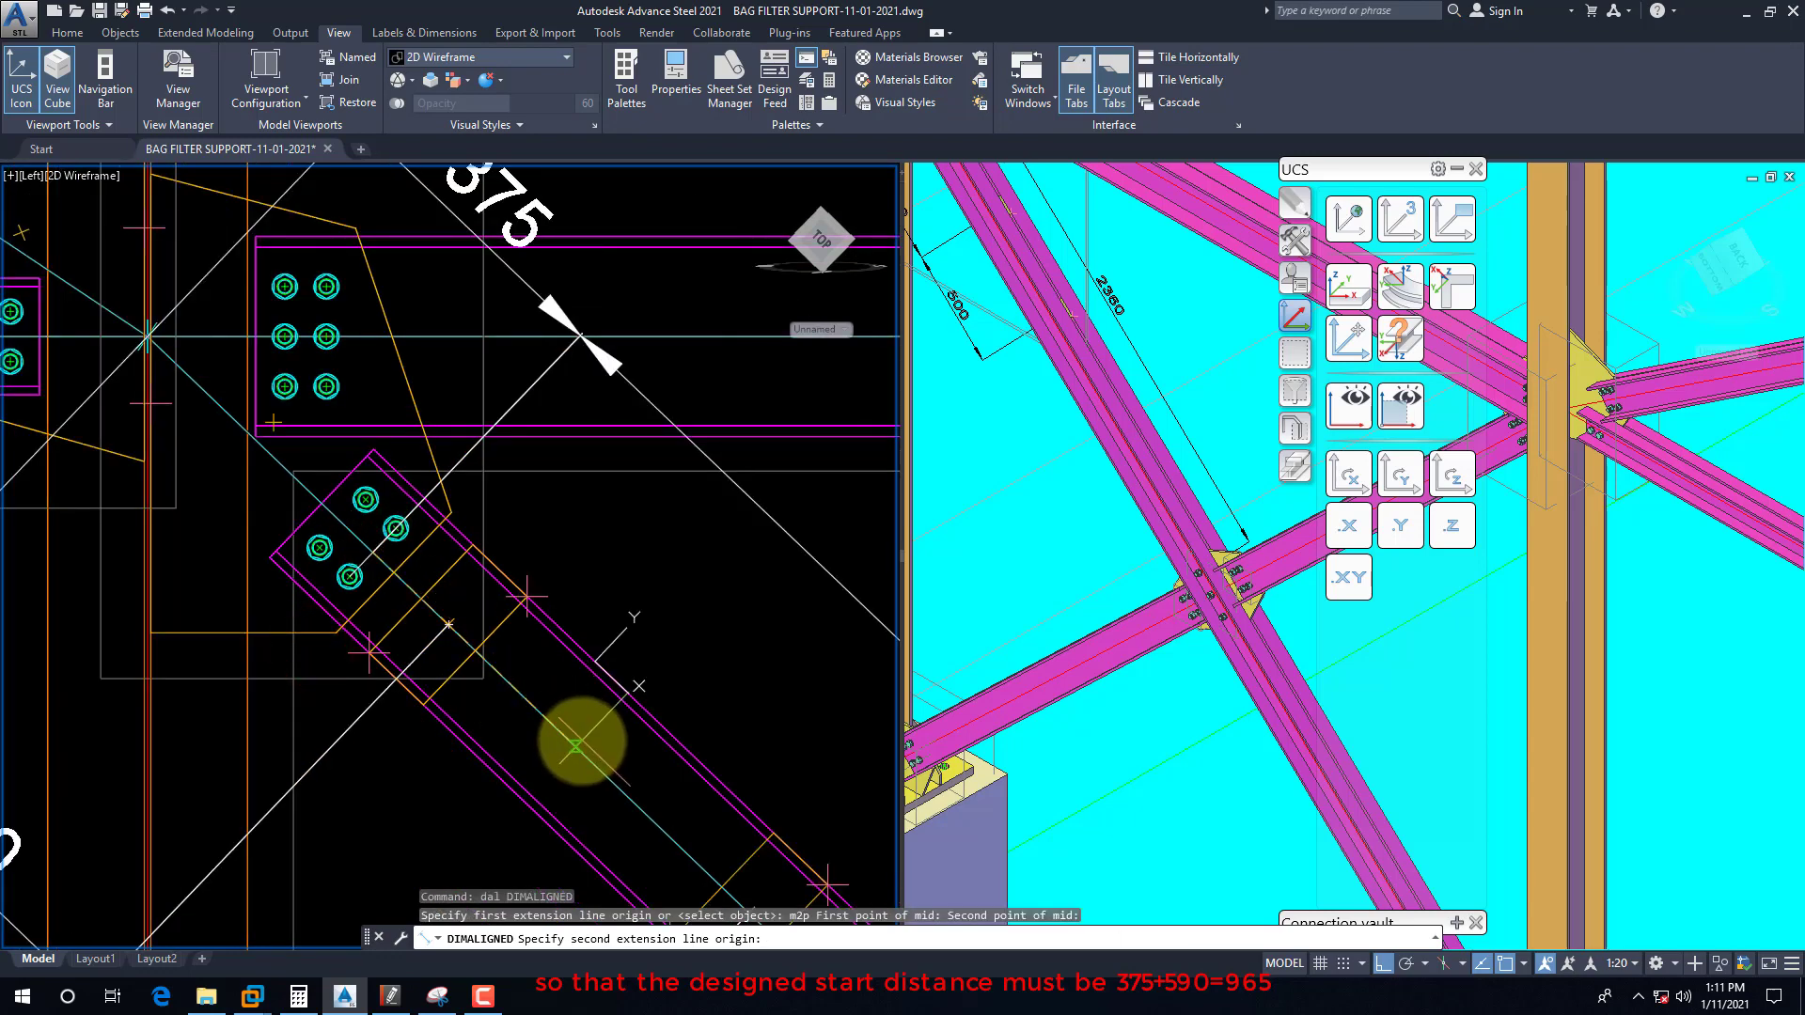
text(590)
key(Return)
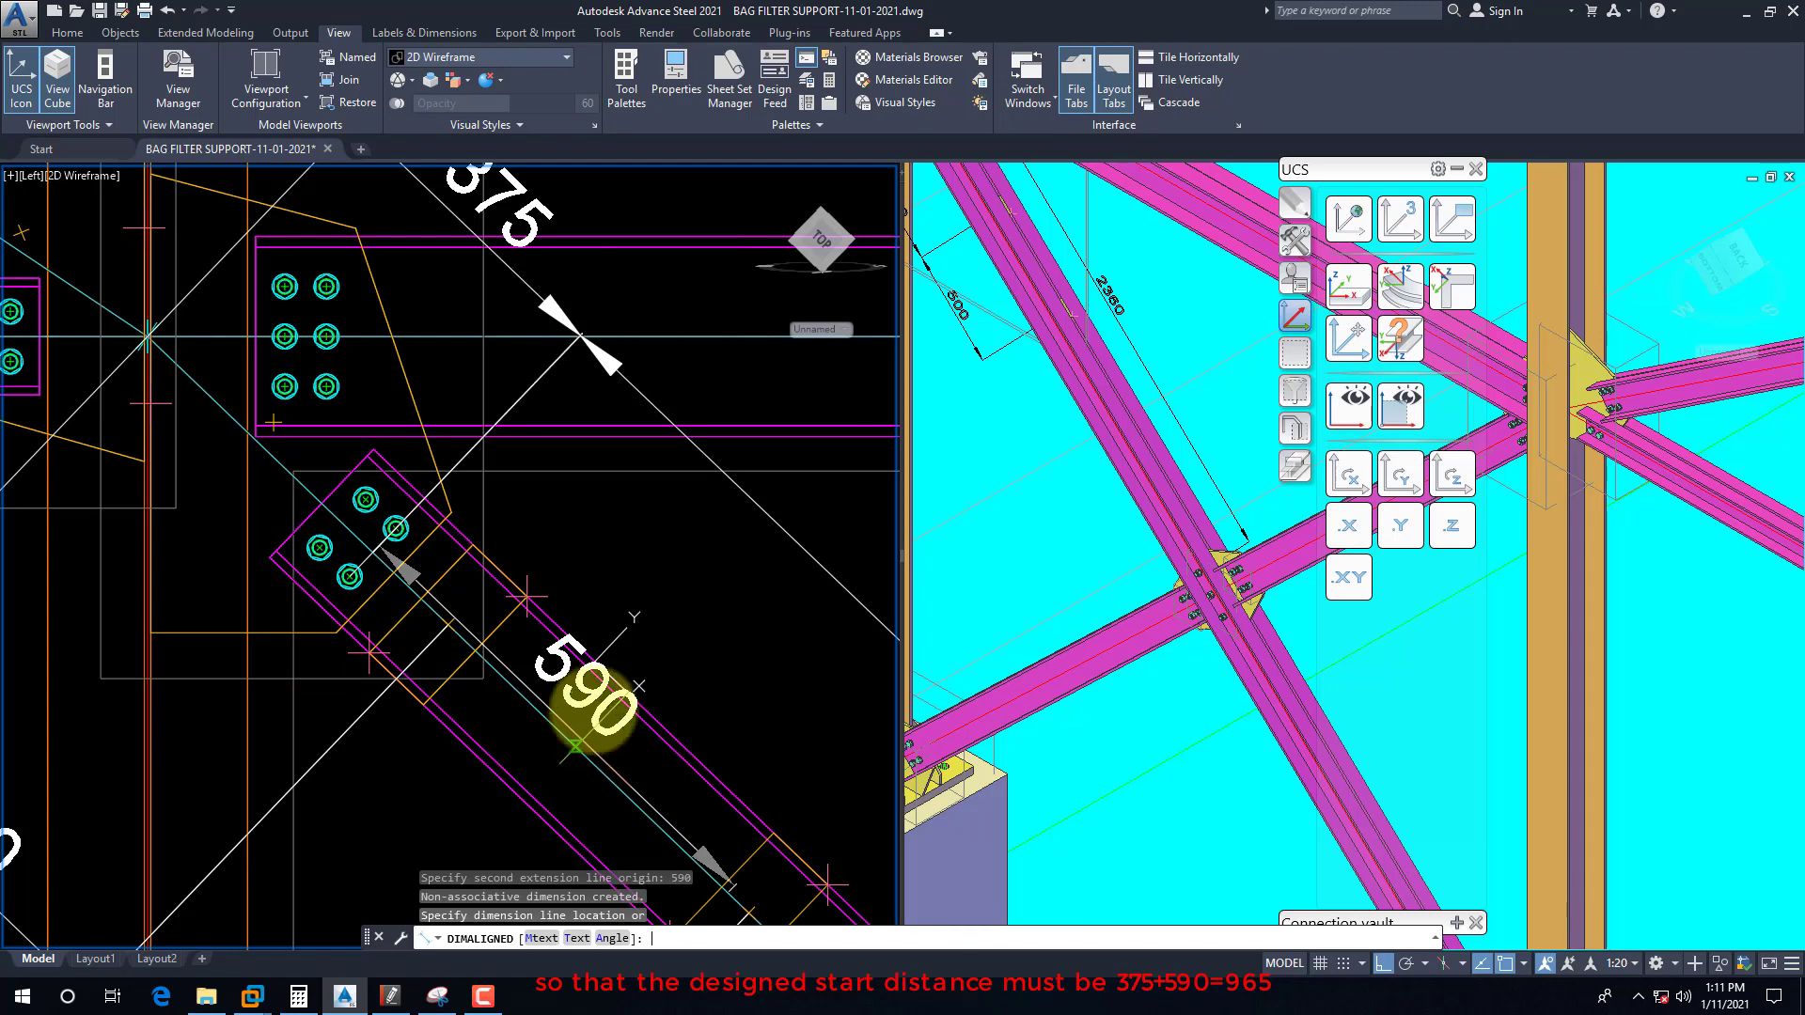
scroll(592, 714, down, 2)
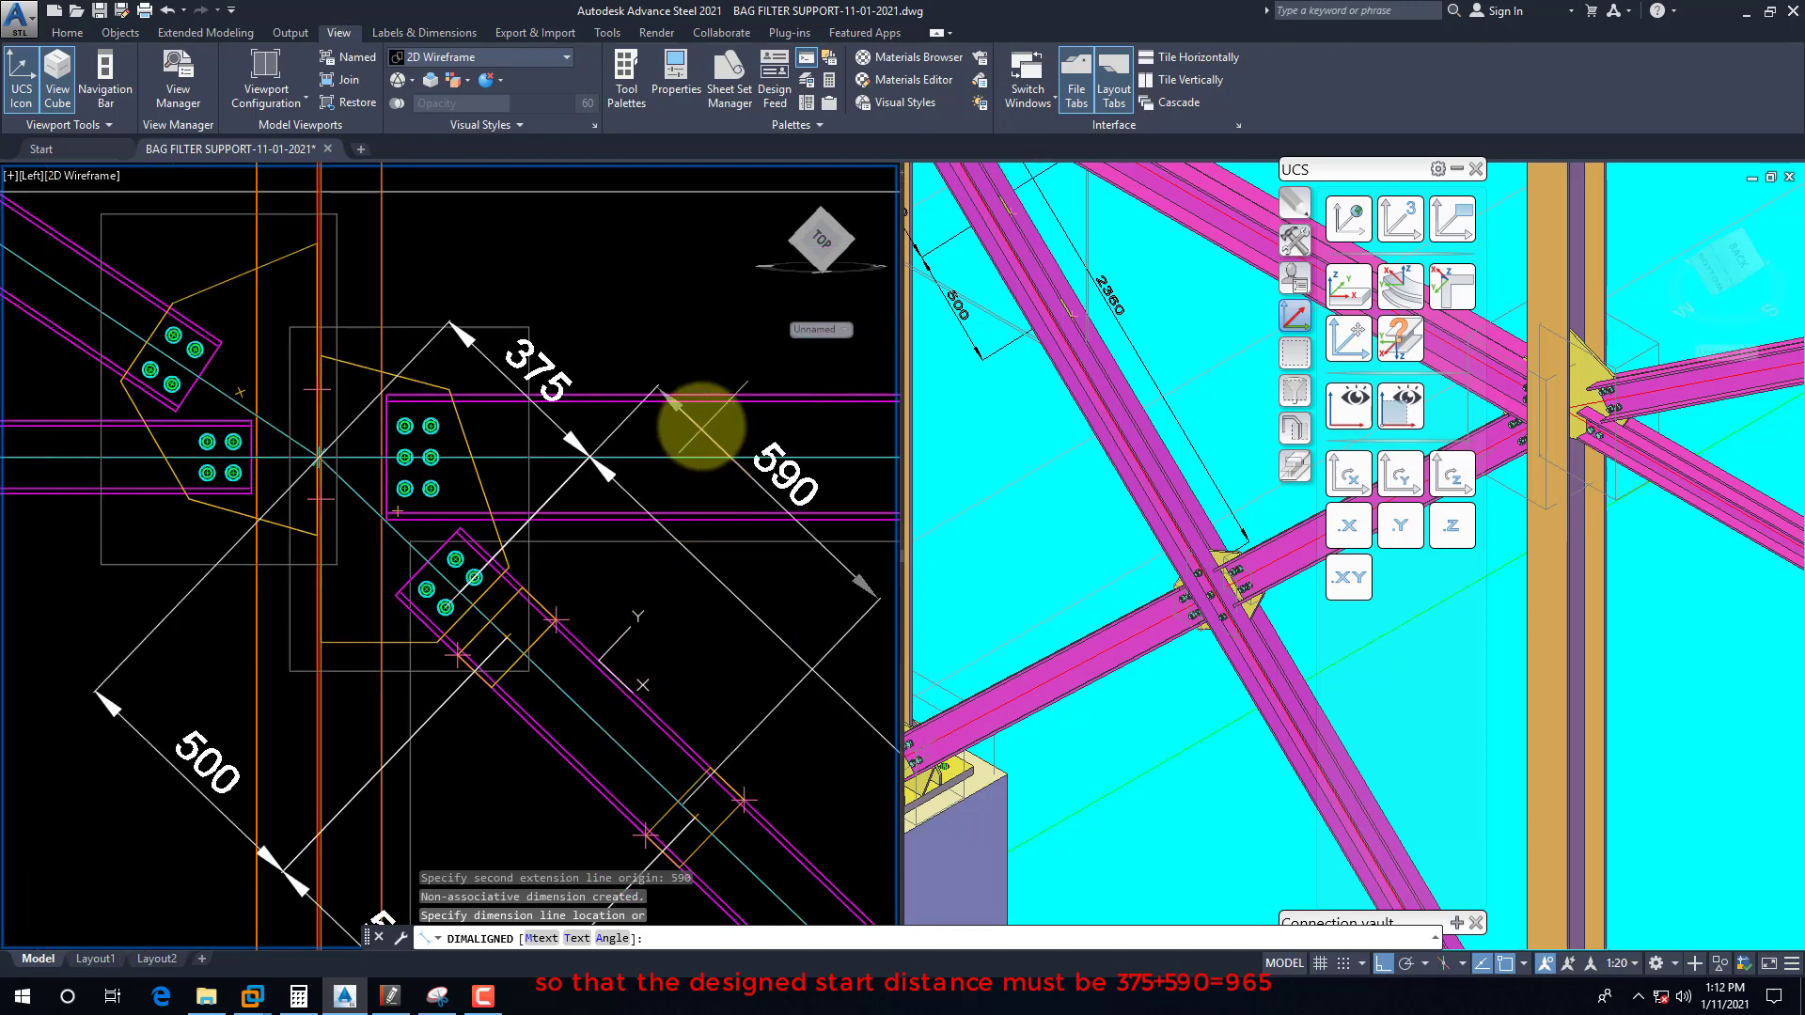
click(703, 414)
scroll(386, 423, down, 2)
scroll(526, 510, up, 2)
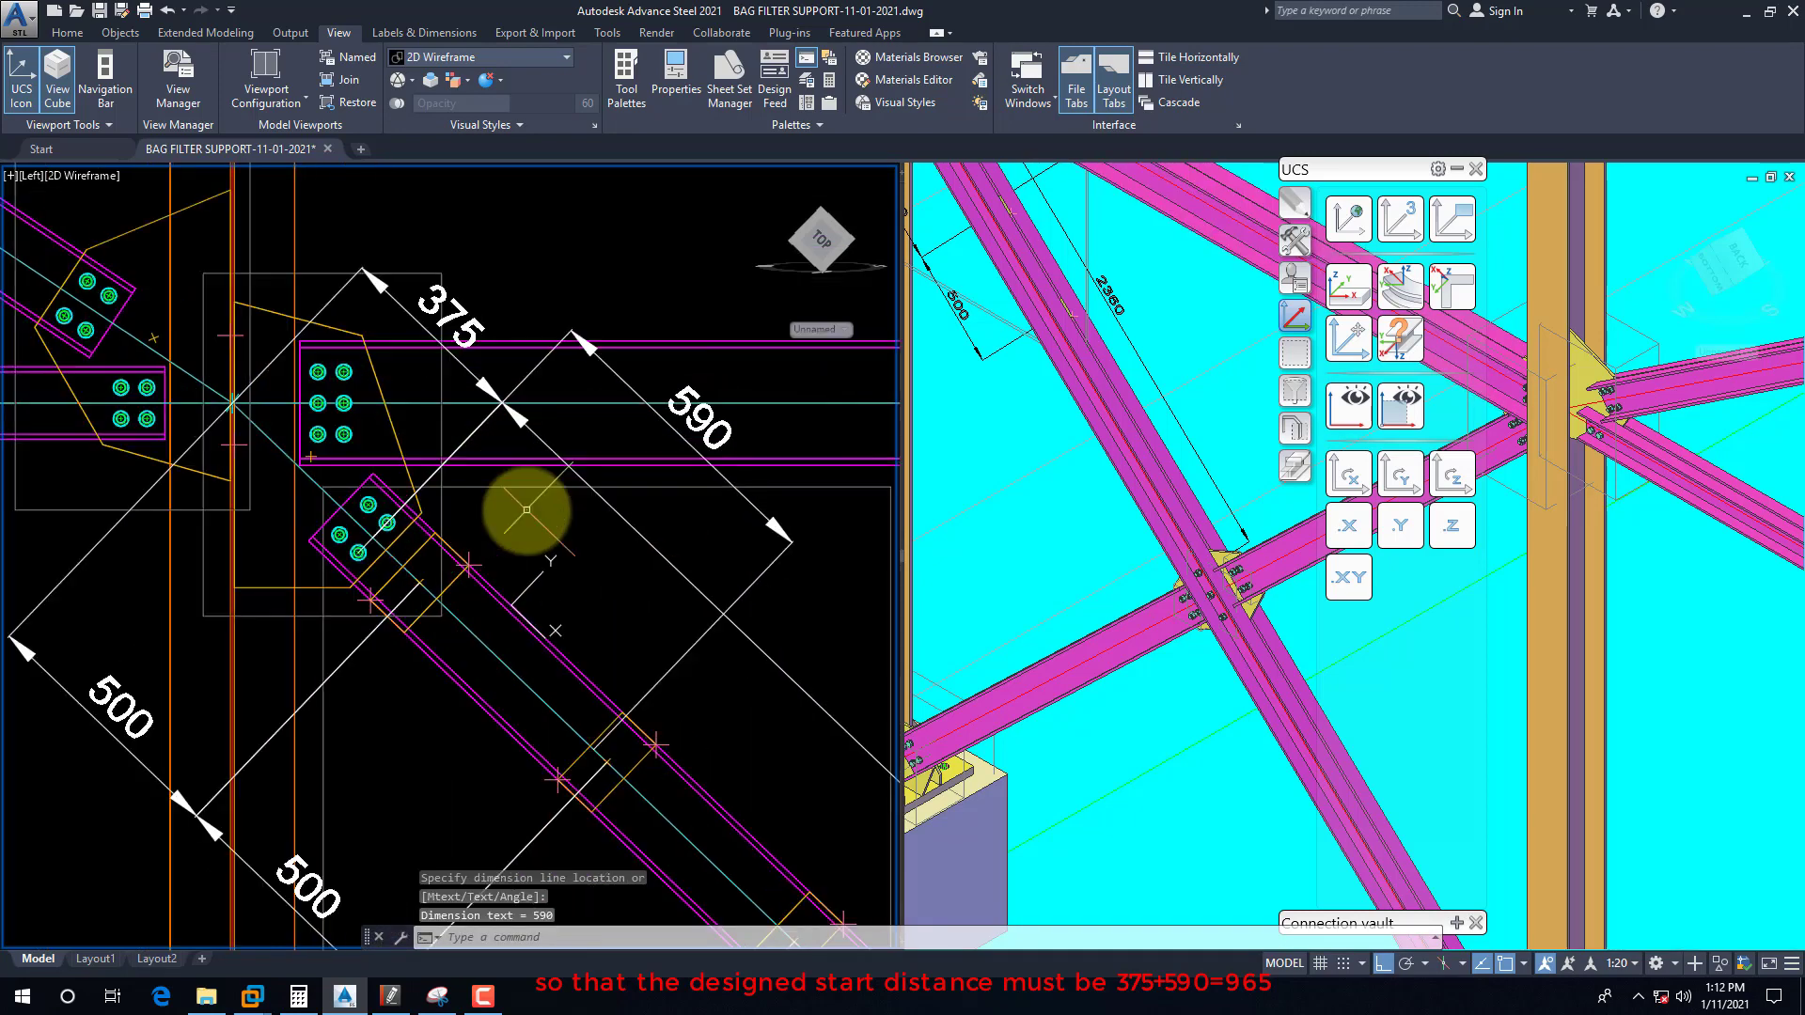
Step: Add an overall aligned dimension from the system-line node to the end of the 590 mm dimension, placed outside the other two
key(Return)
click(330, 291)
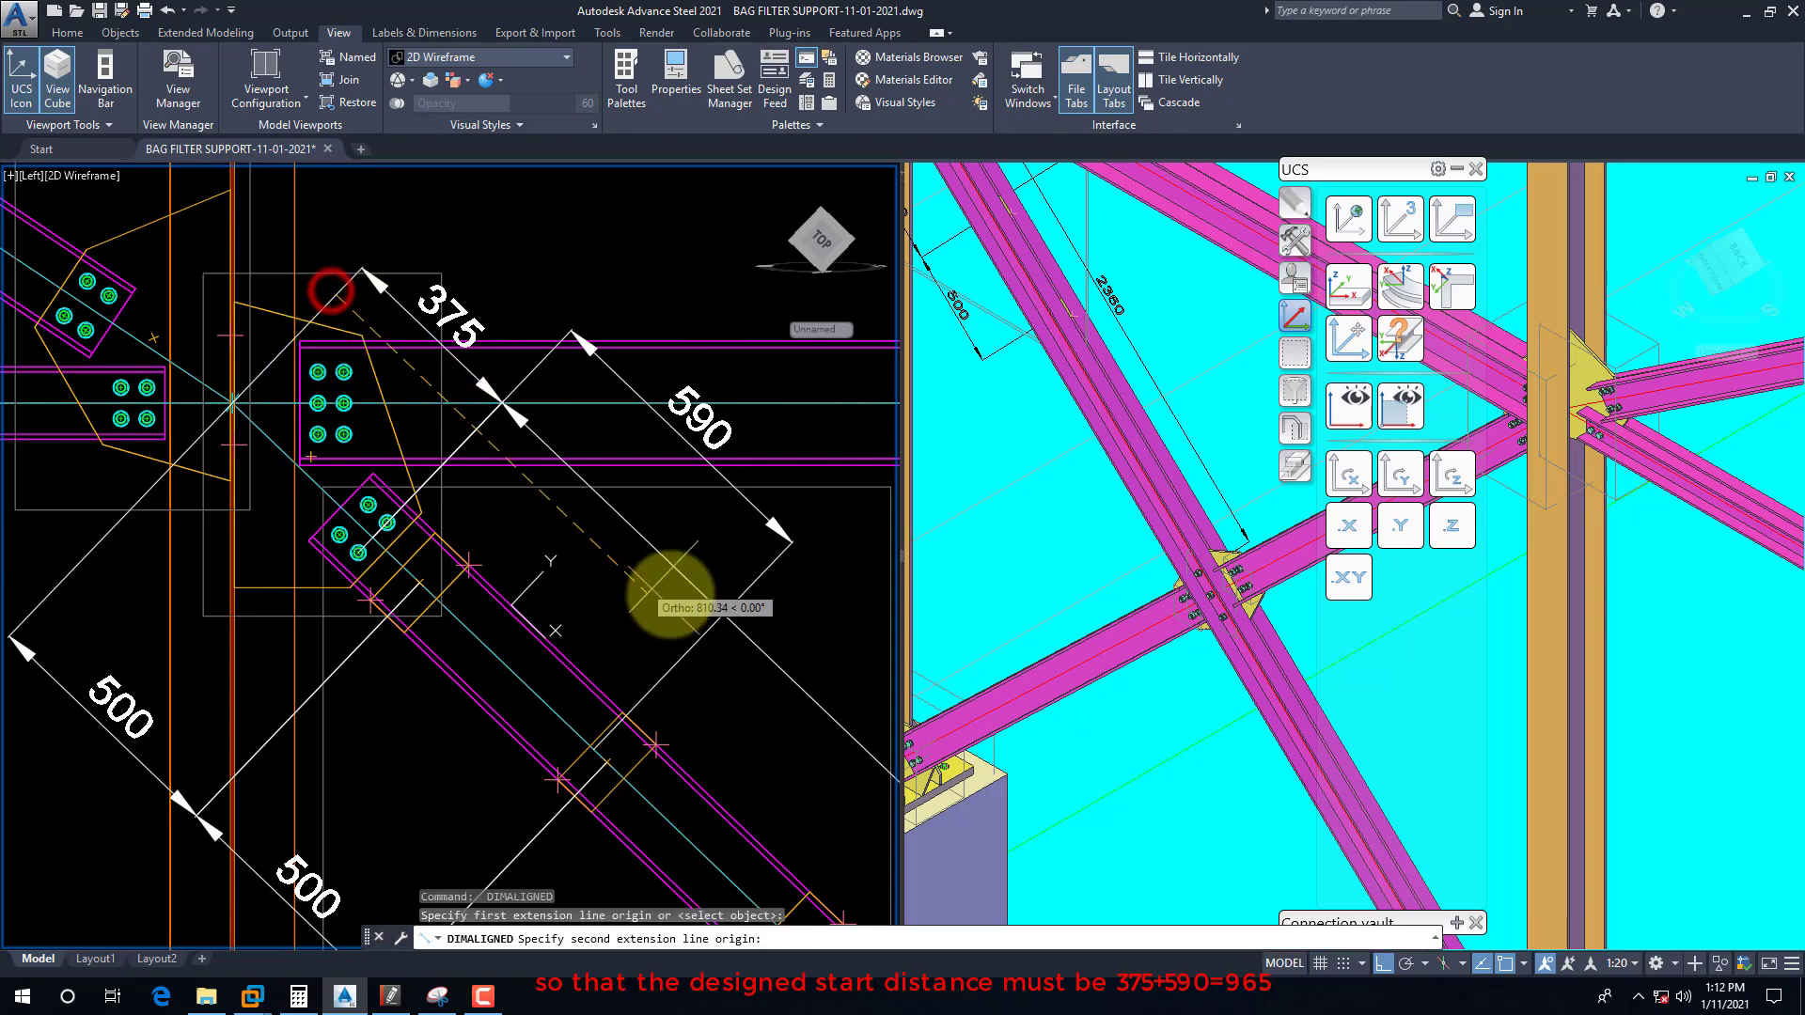
click(691, 645)
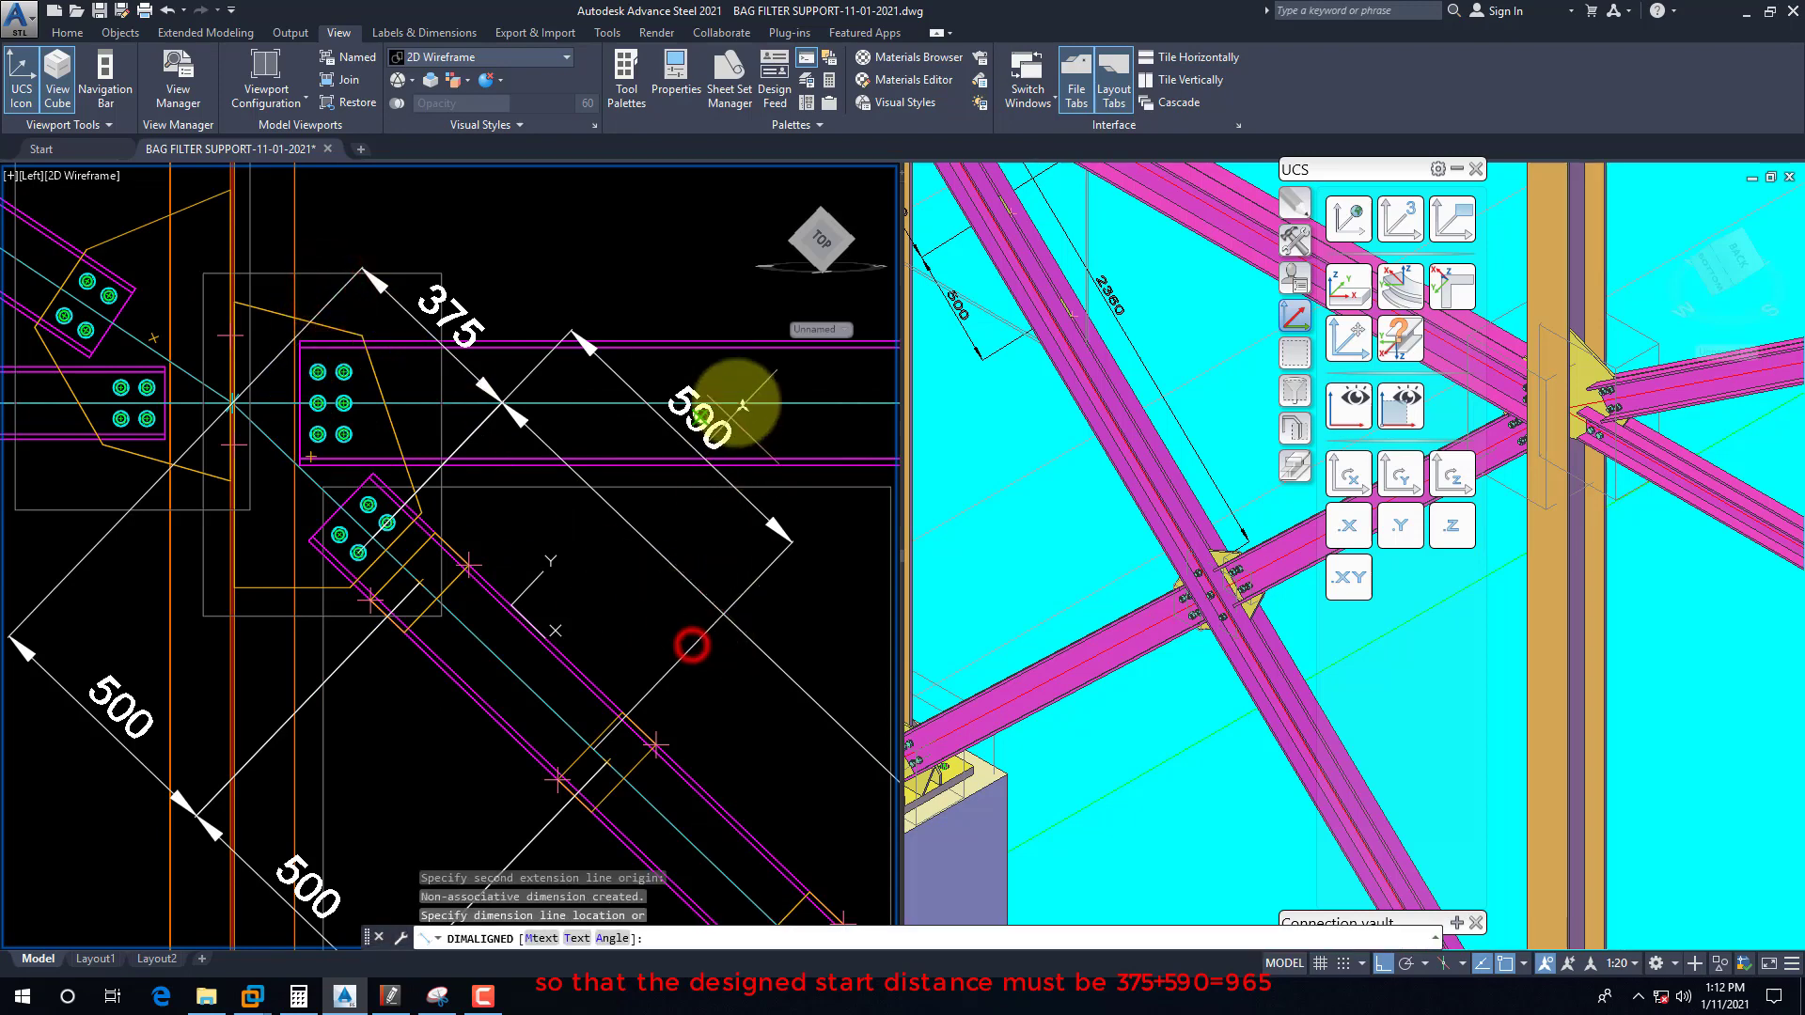
click(705, 301)
Step: Open the binding plates' joint properties on the upper diagonal brace and set the layout's start distance to 965
scroll(544, 383, down, 2)
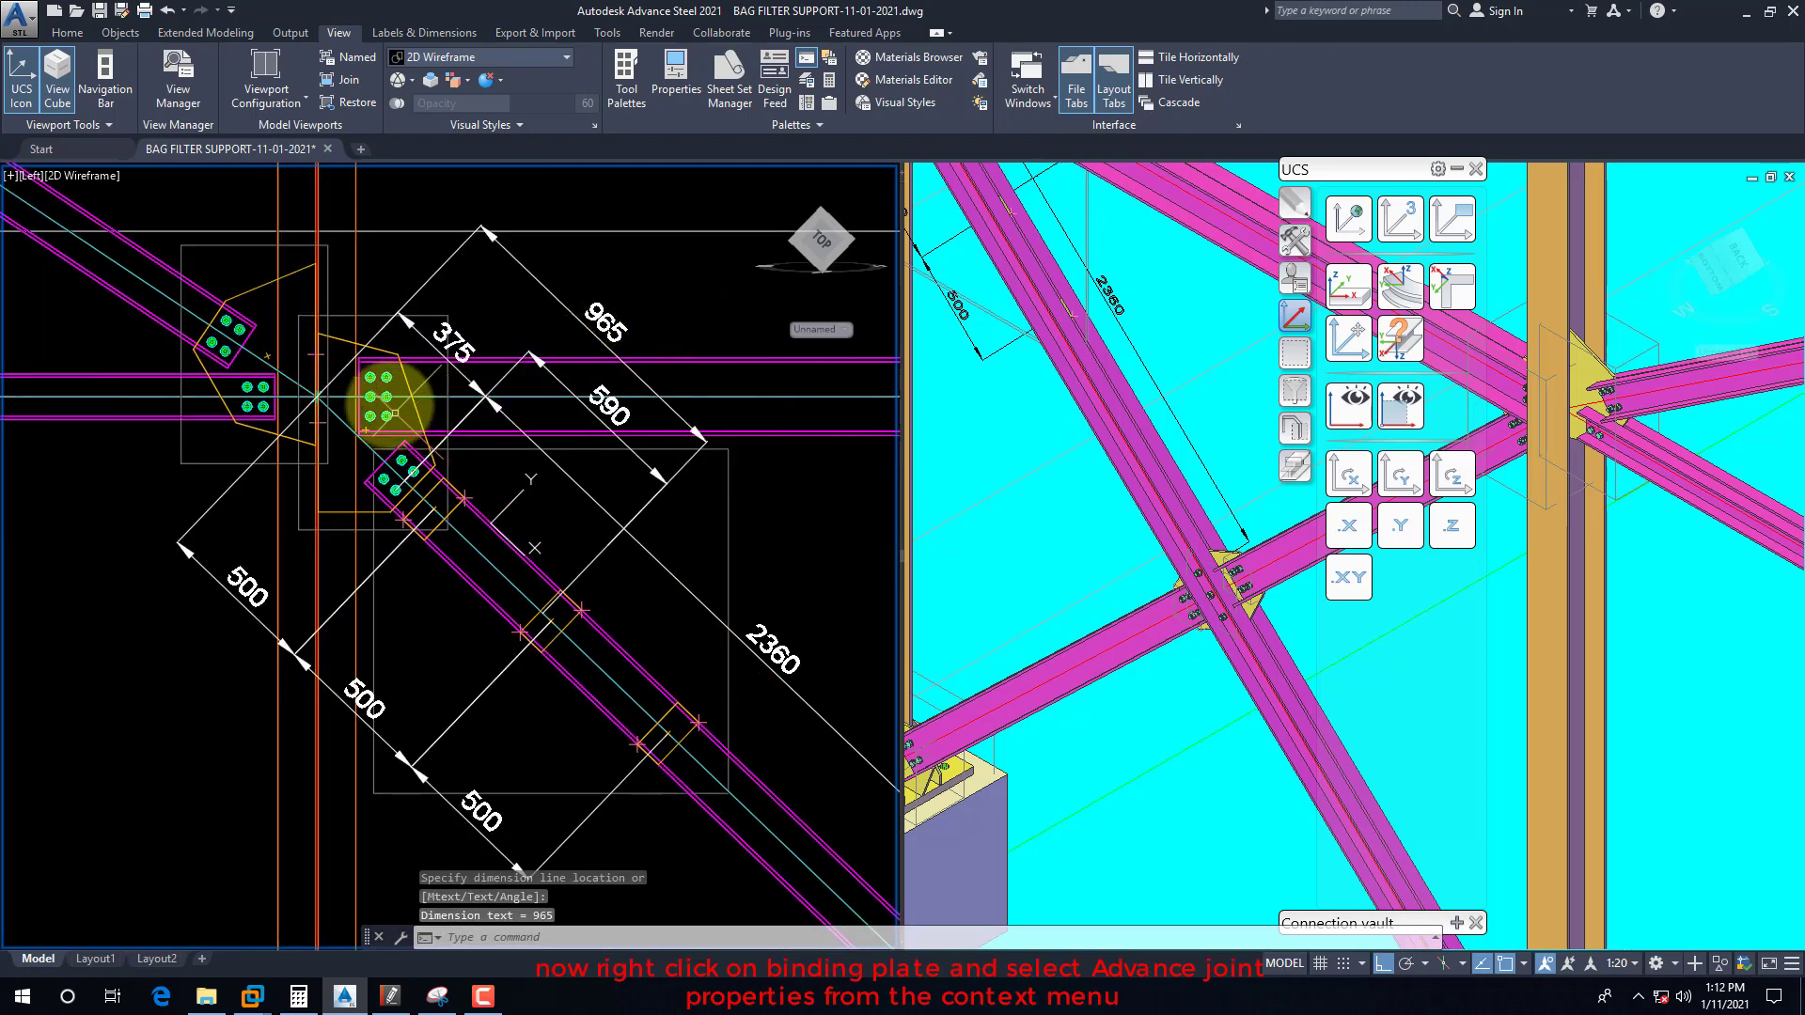
scroll(403, 455, down, 3)
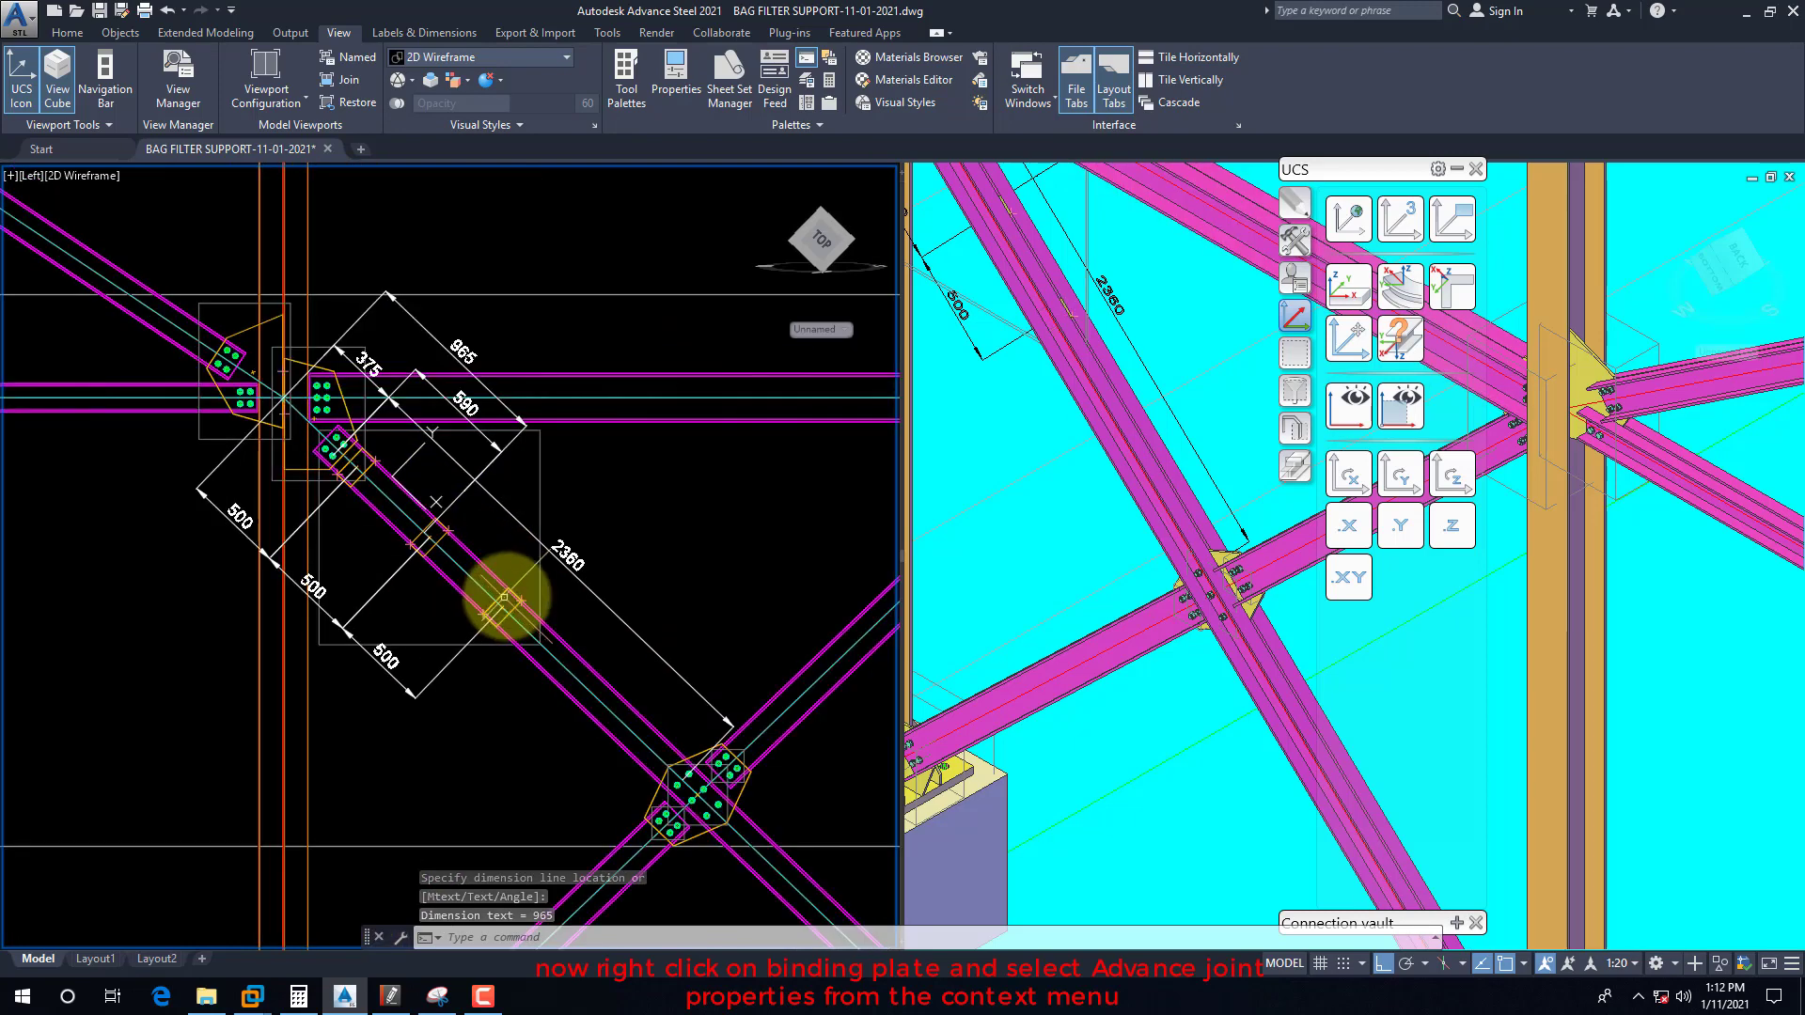
right_click(504, 594)
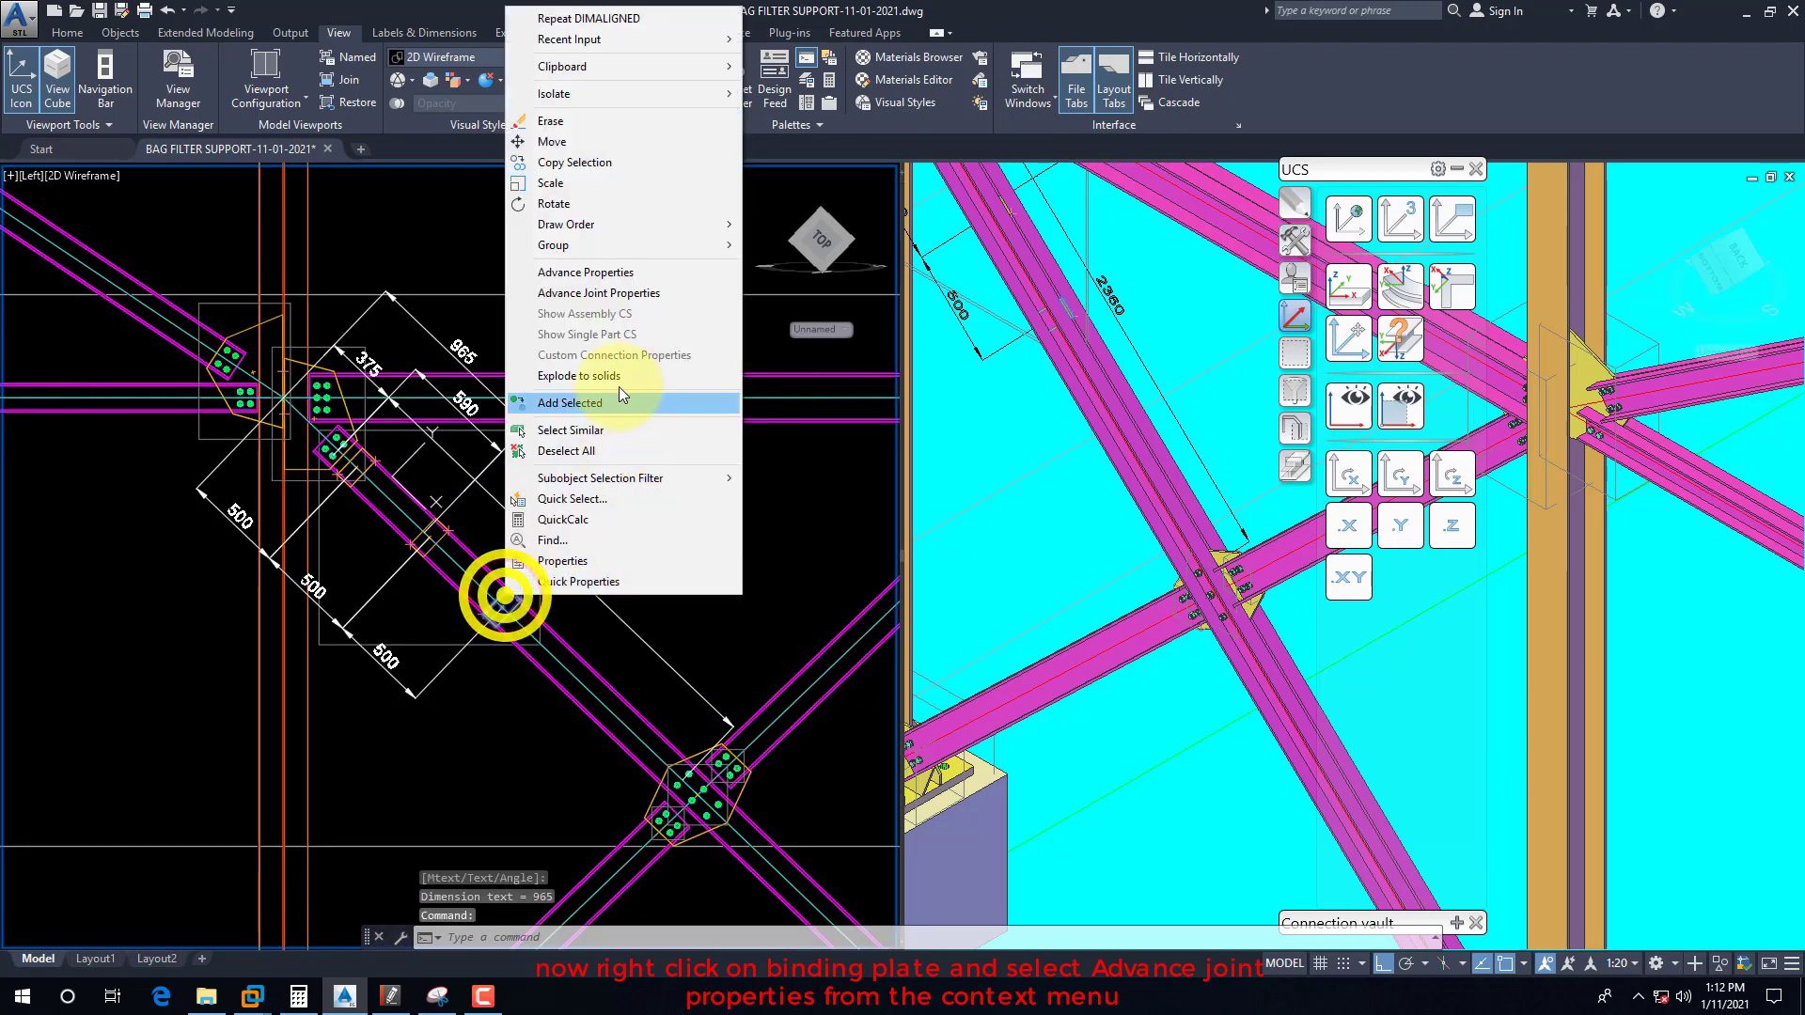
click(626, 291)
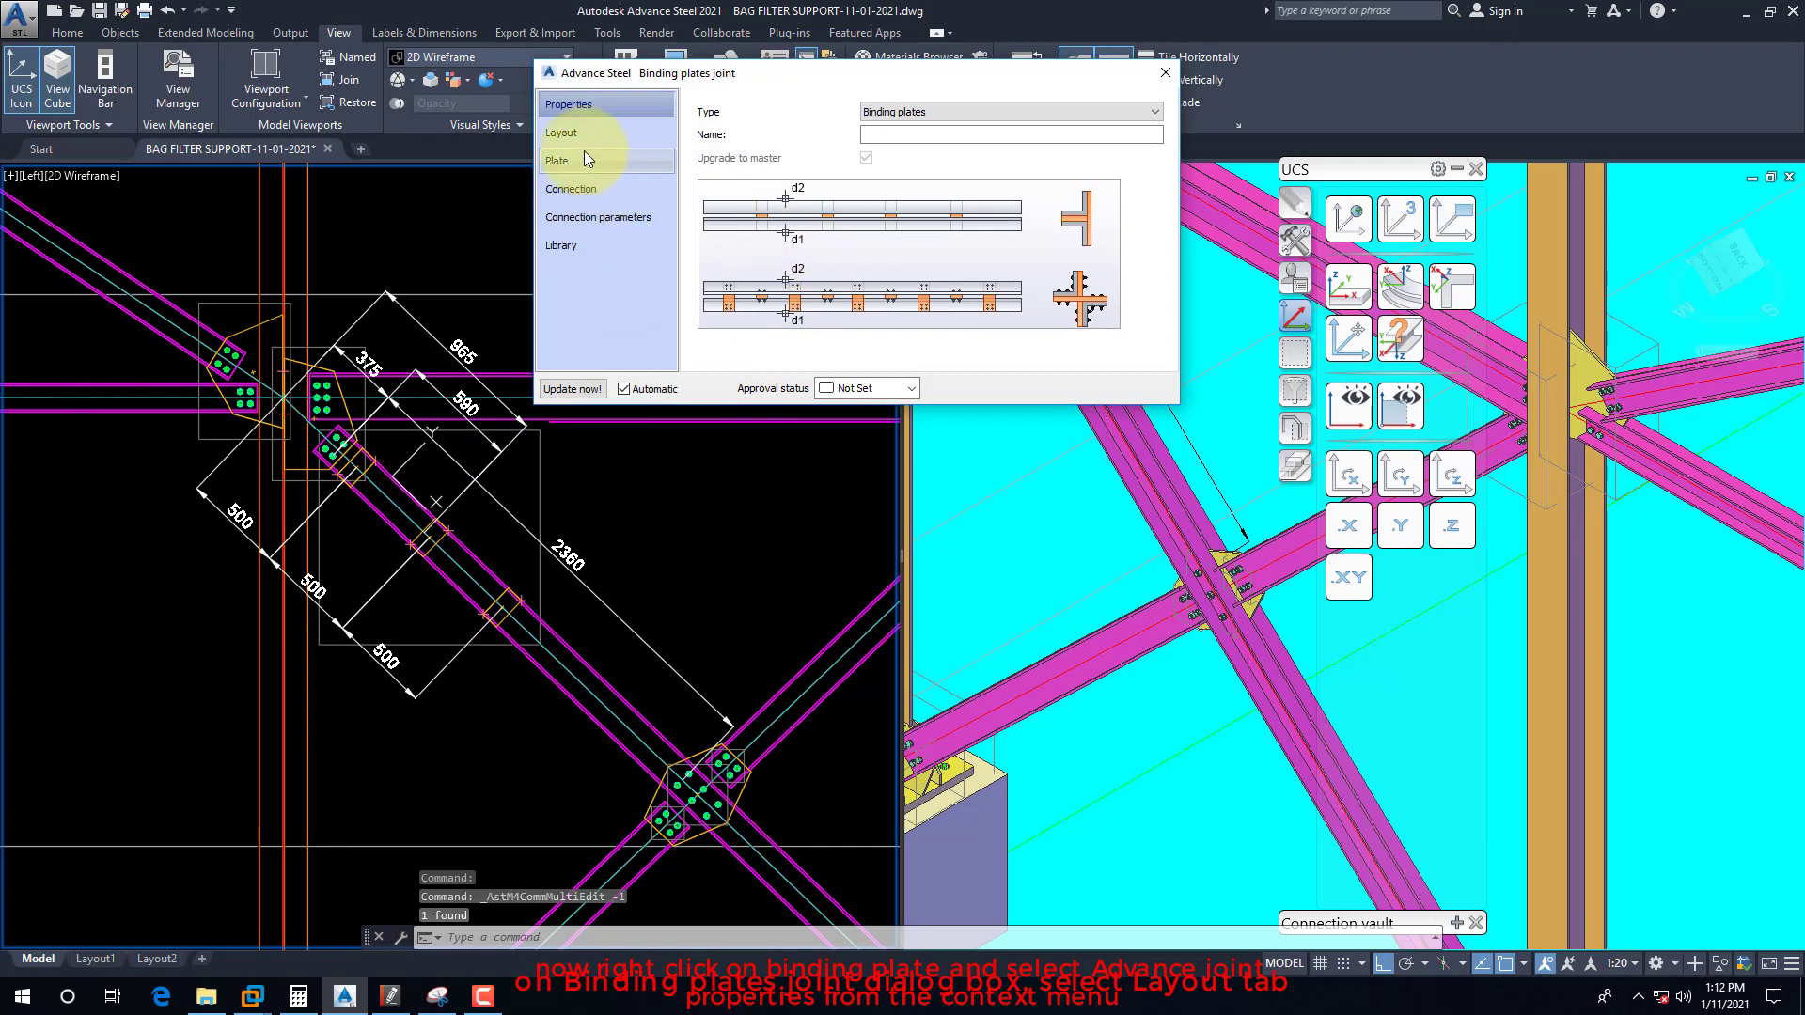
click(562, 132)
double_click(891, 238)
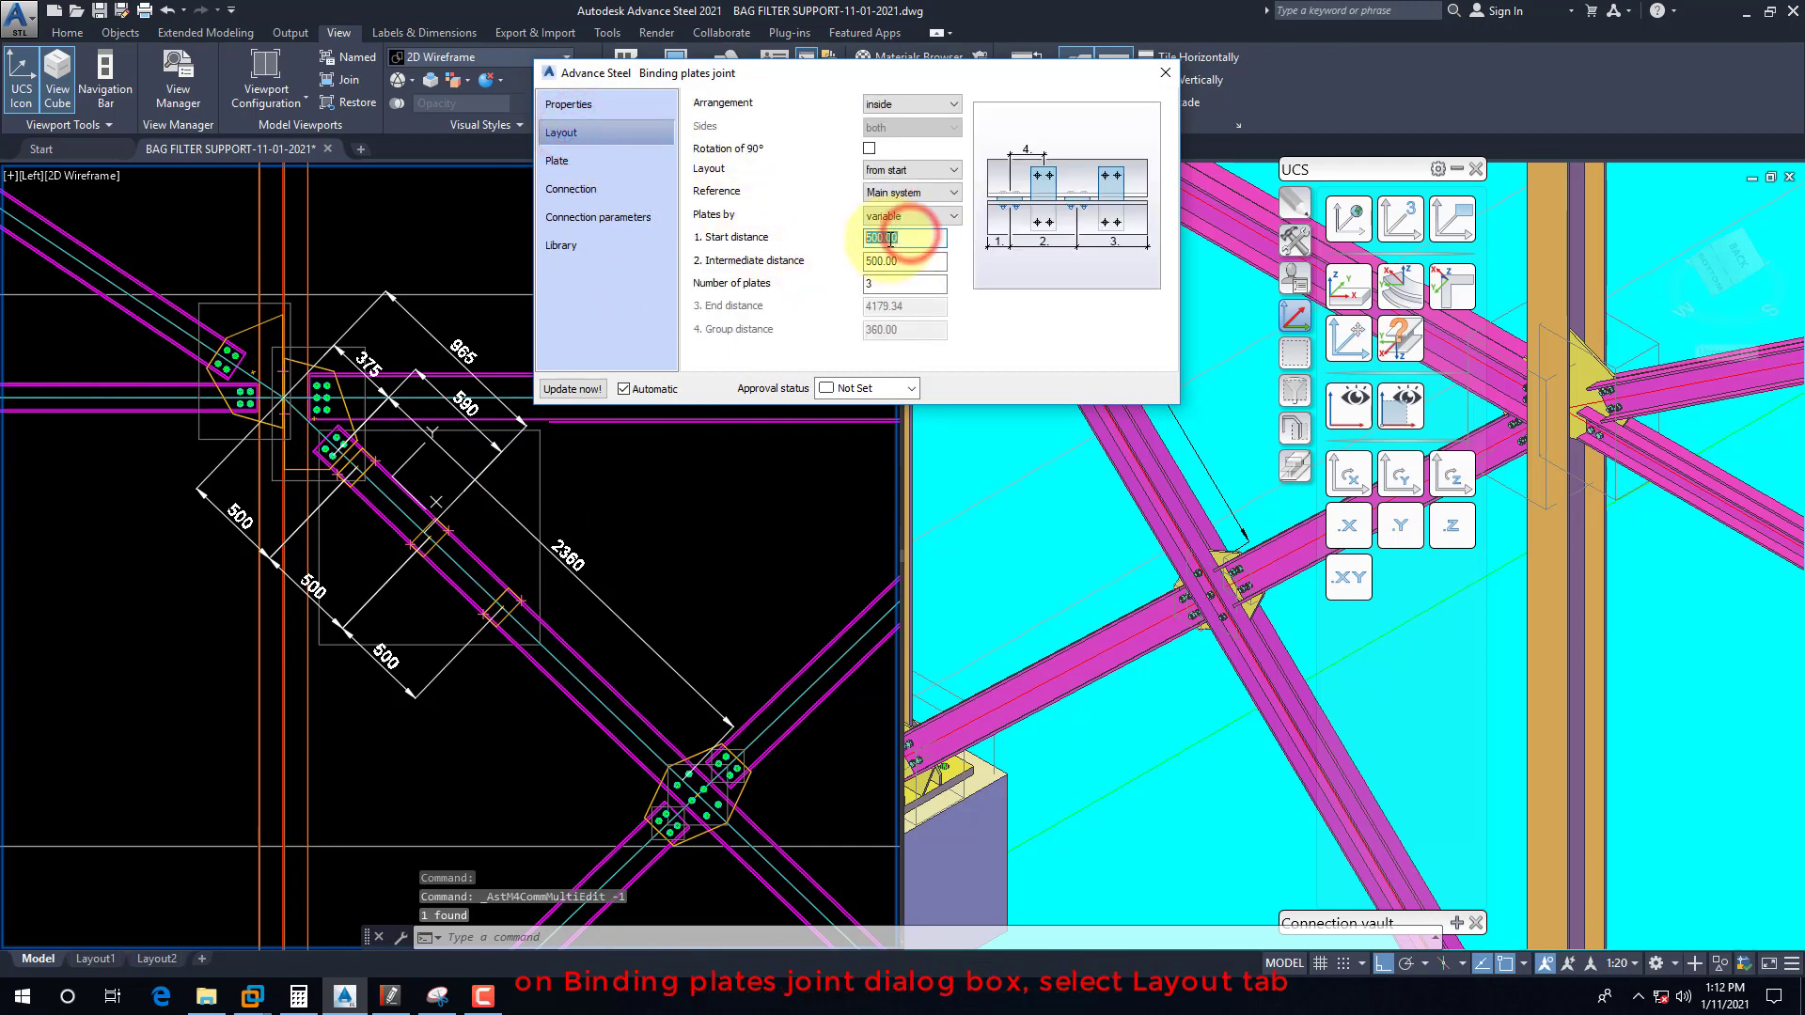
text(965)
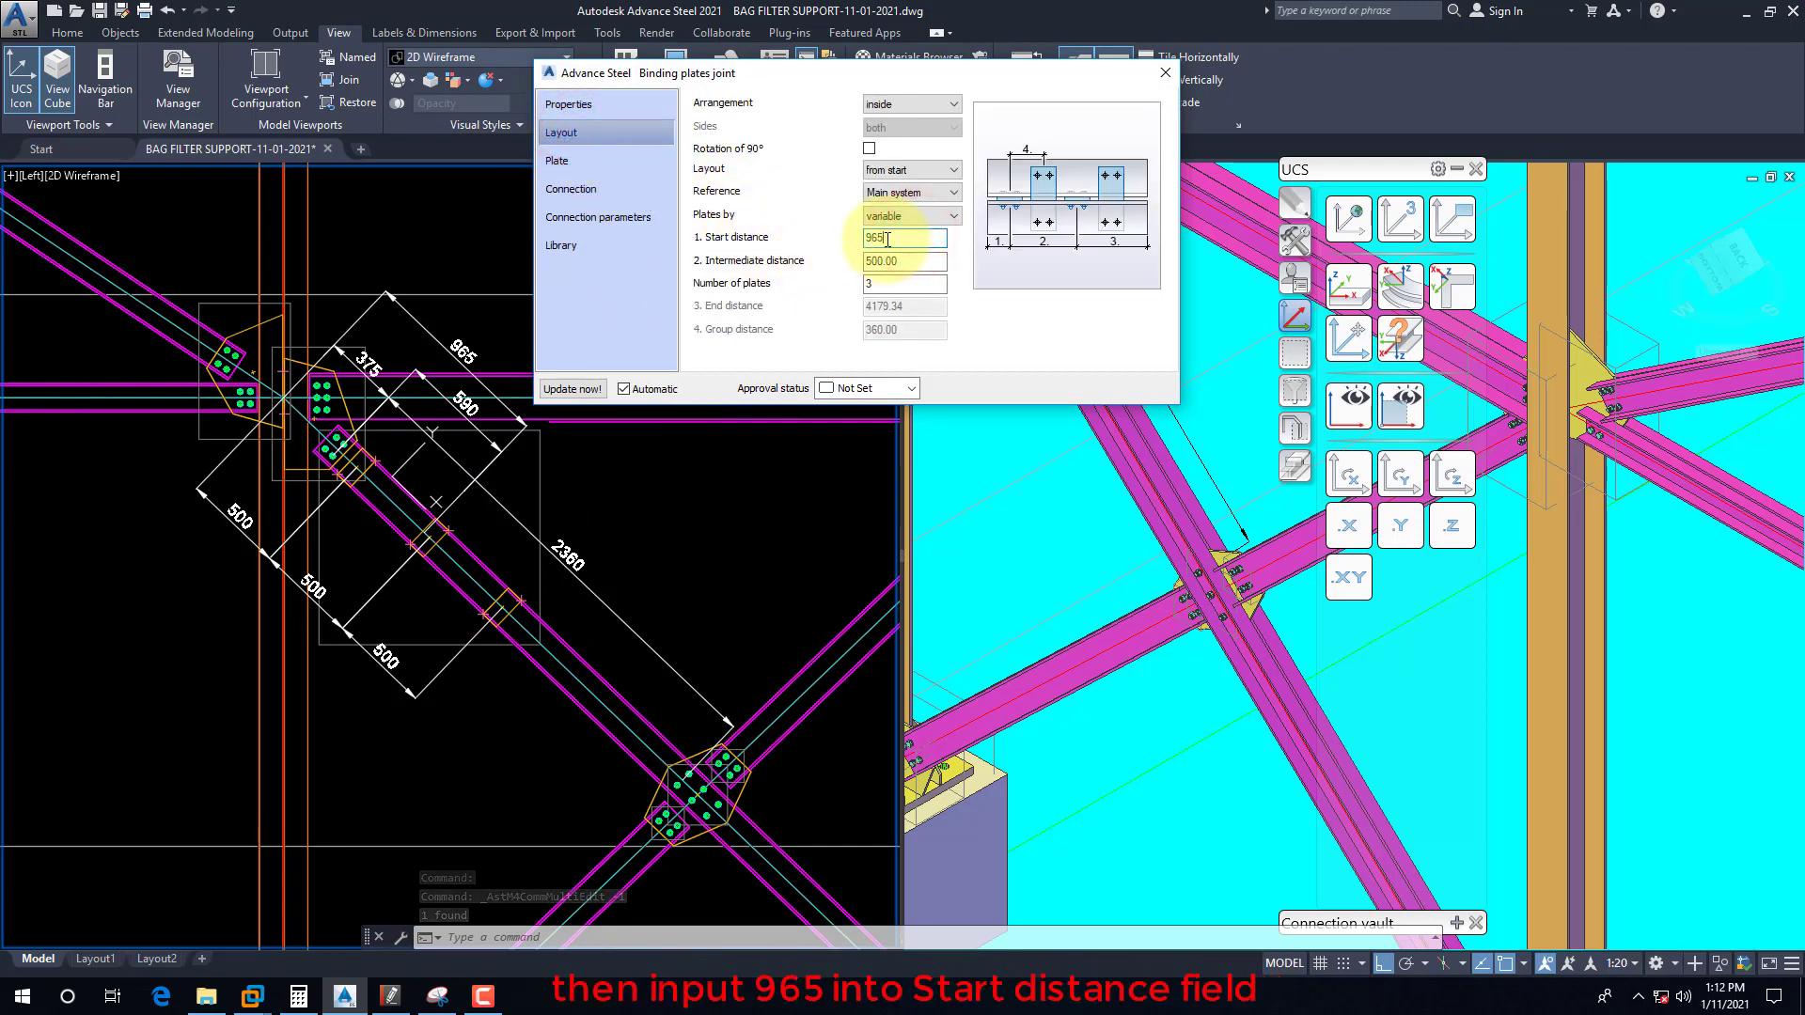
key(Return)
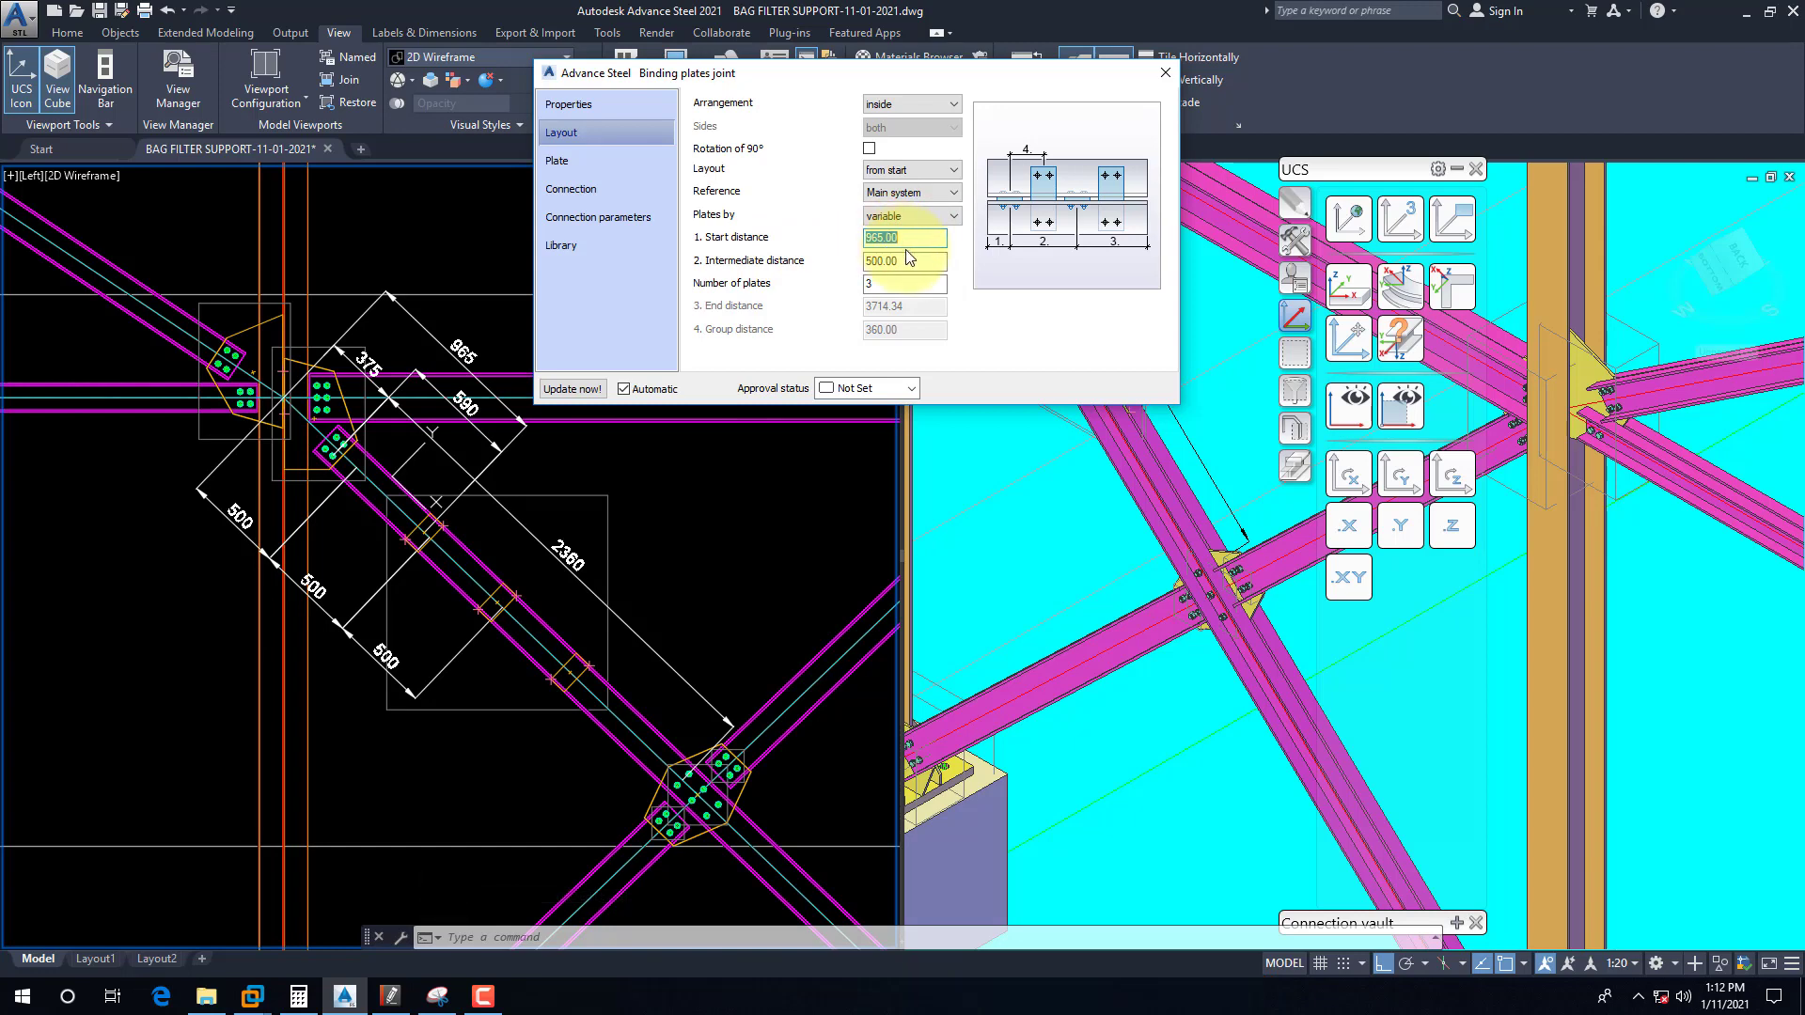
Step: Check the start distance in Calculator by adding 375 to 590
double_click(897, 261)
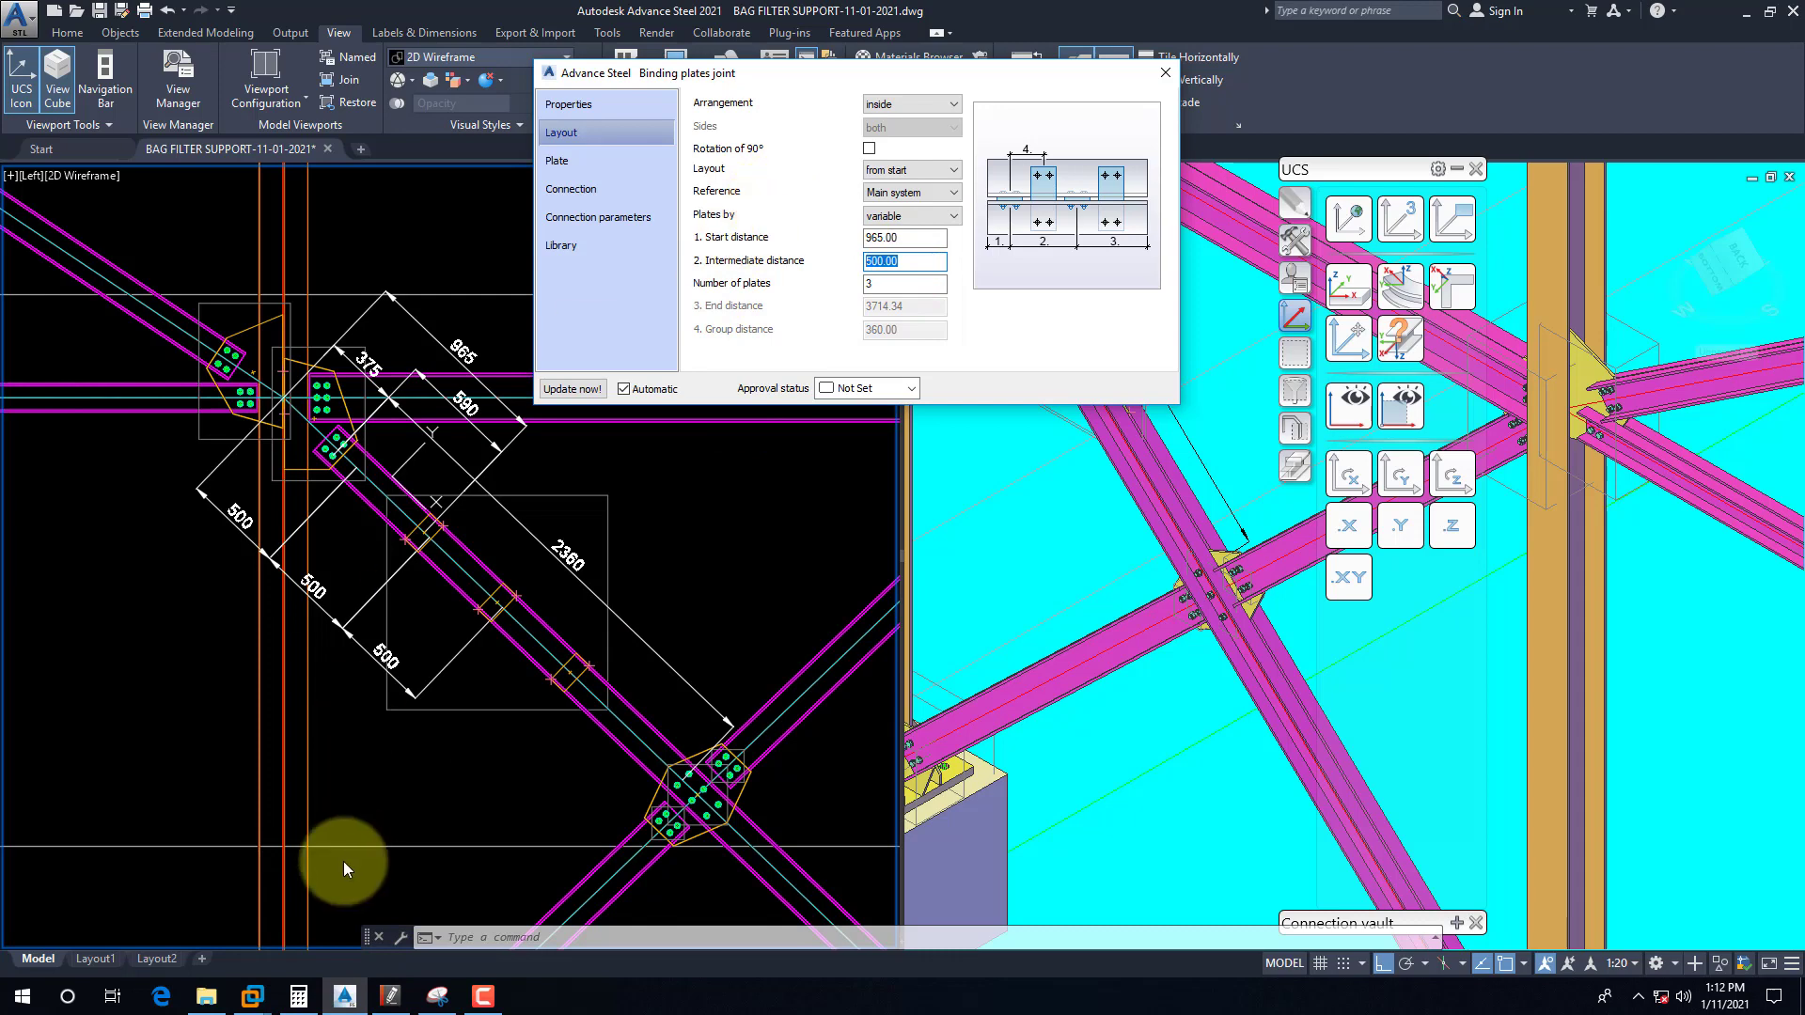
click(904, 237)
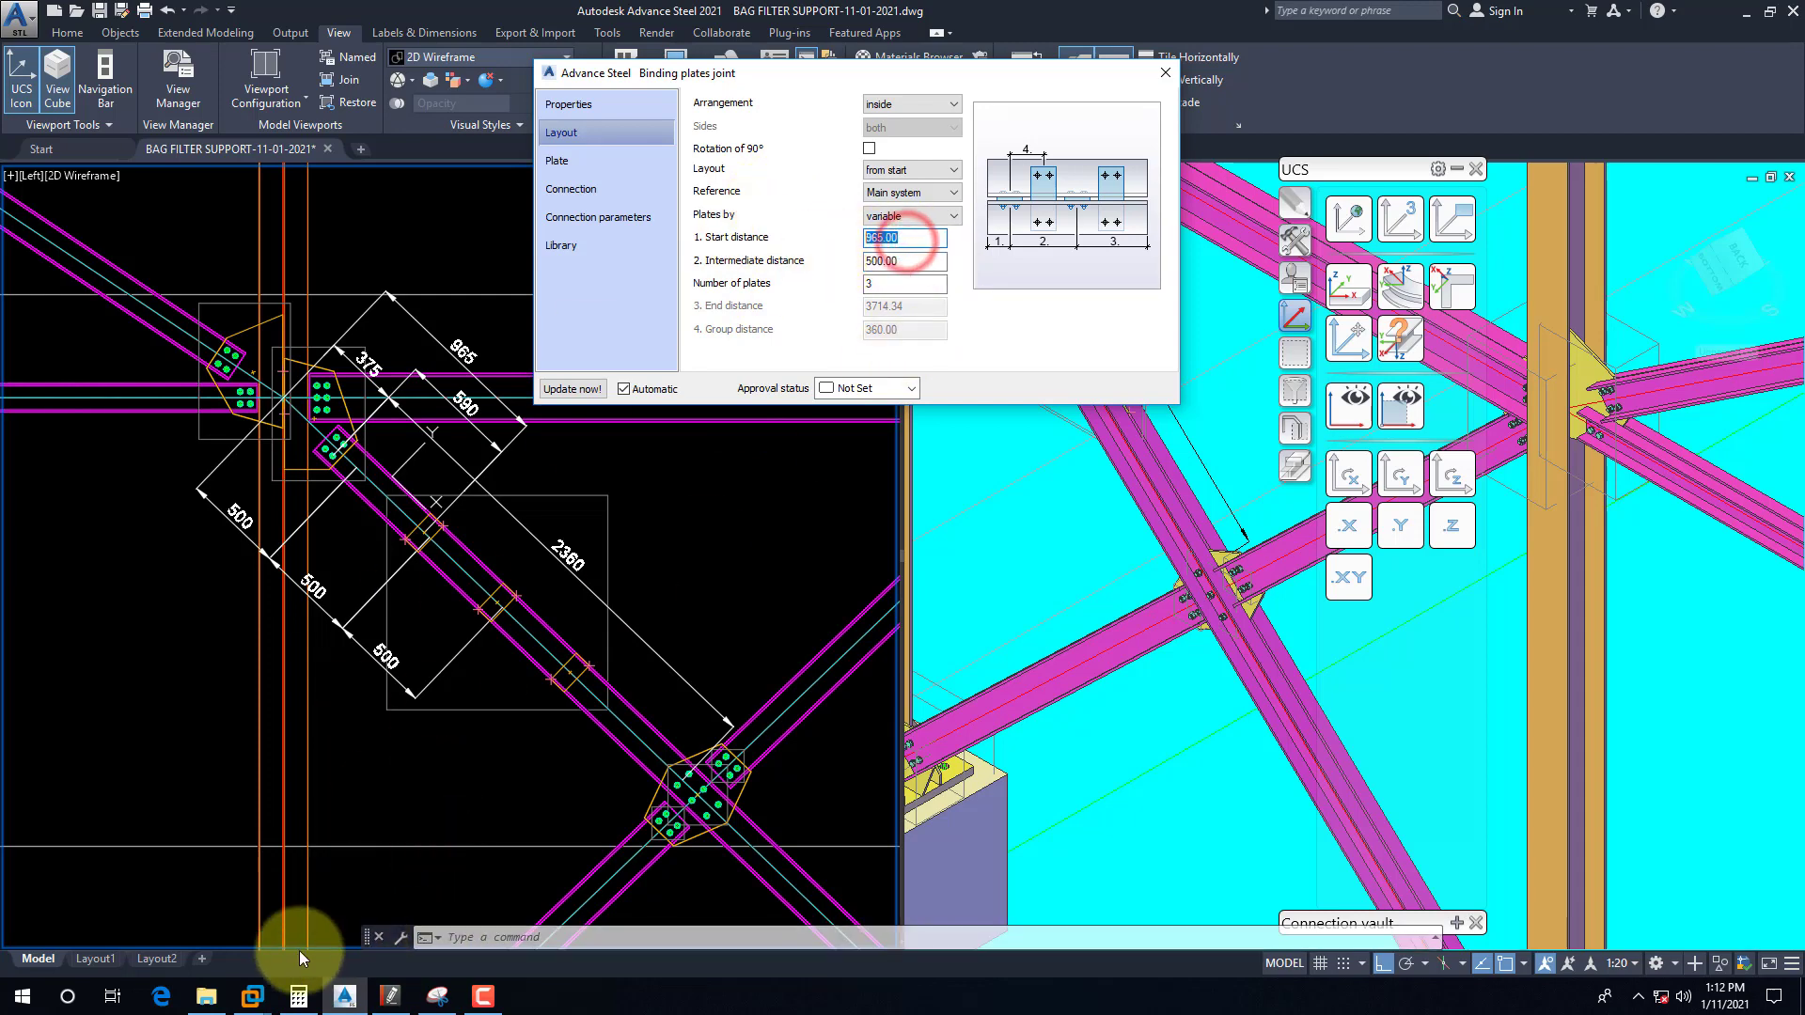
click(299, 996)
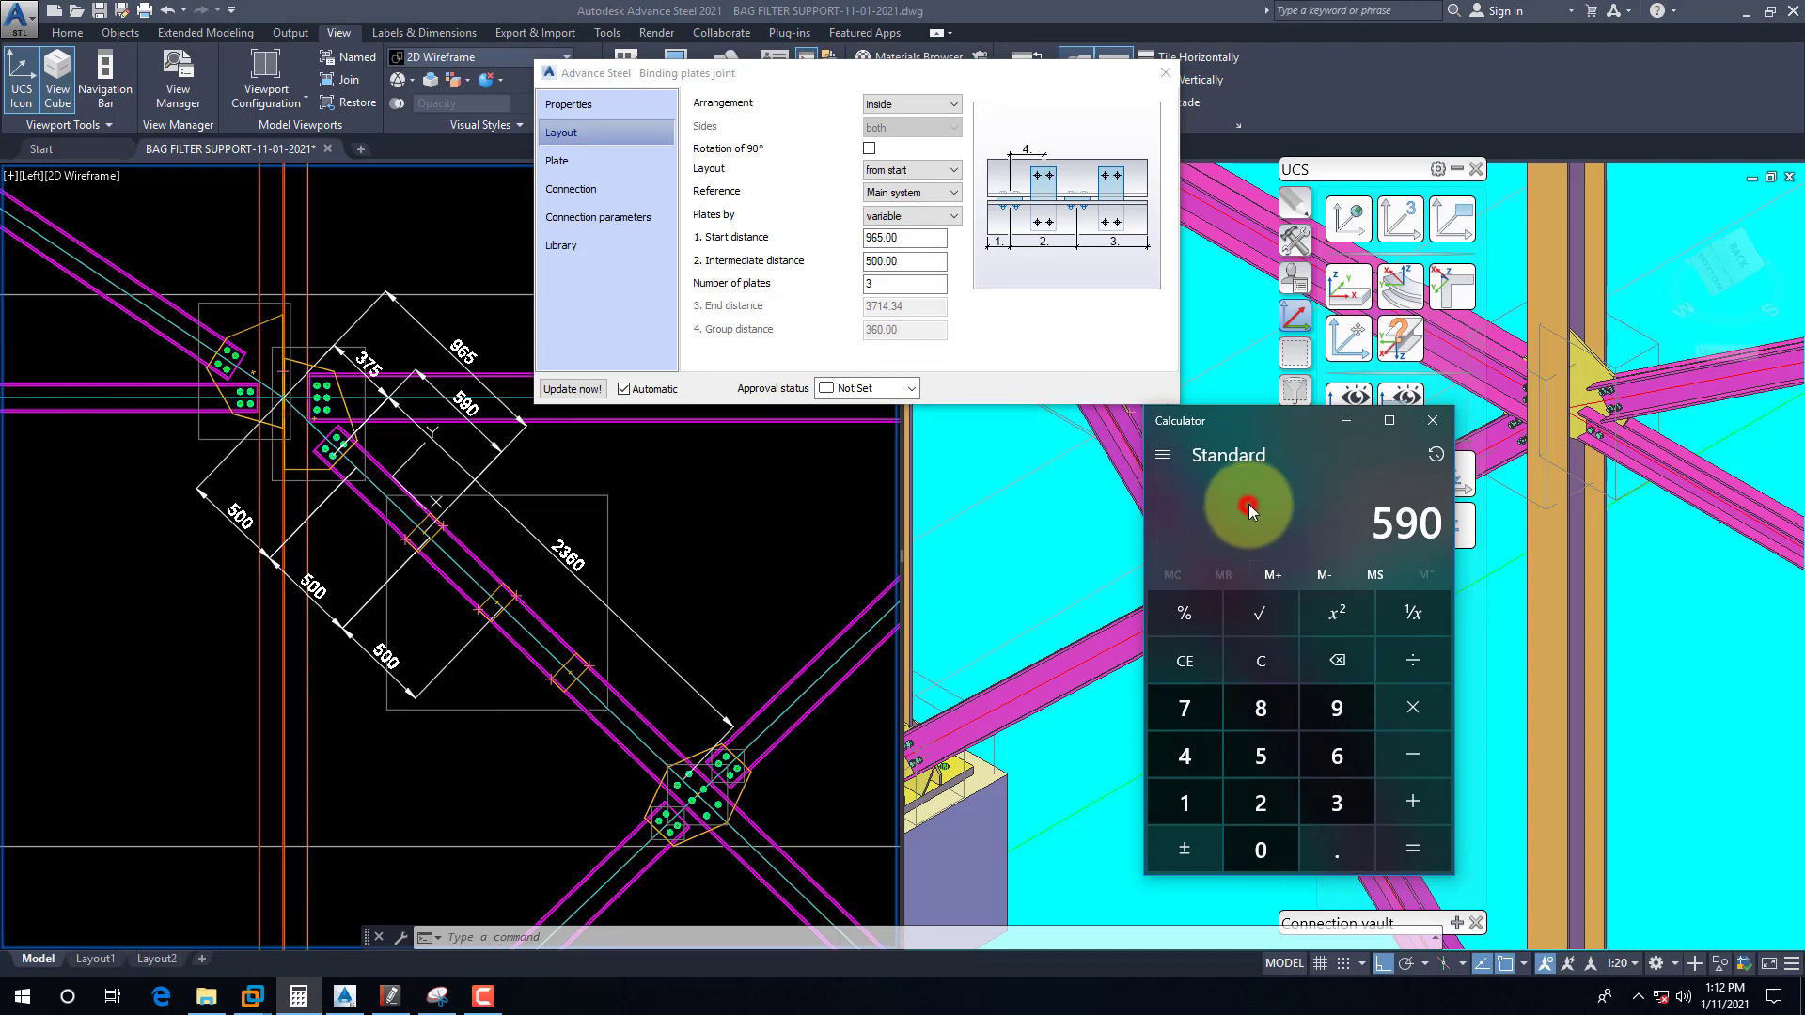
key(plus)
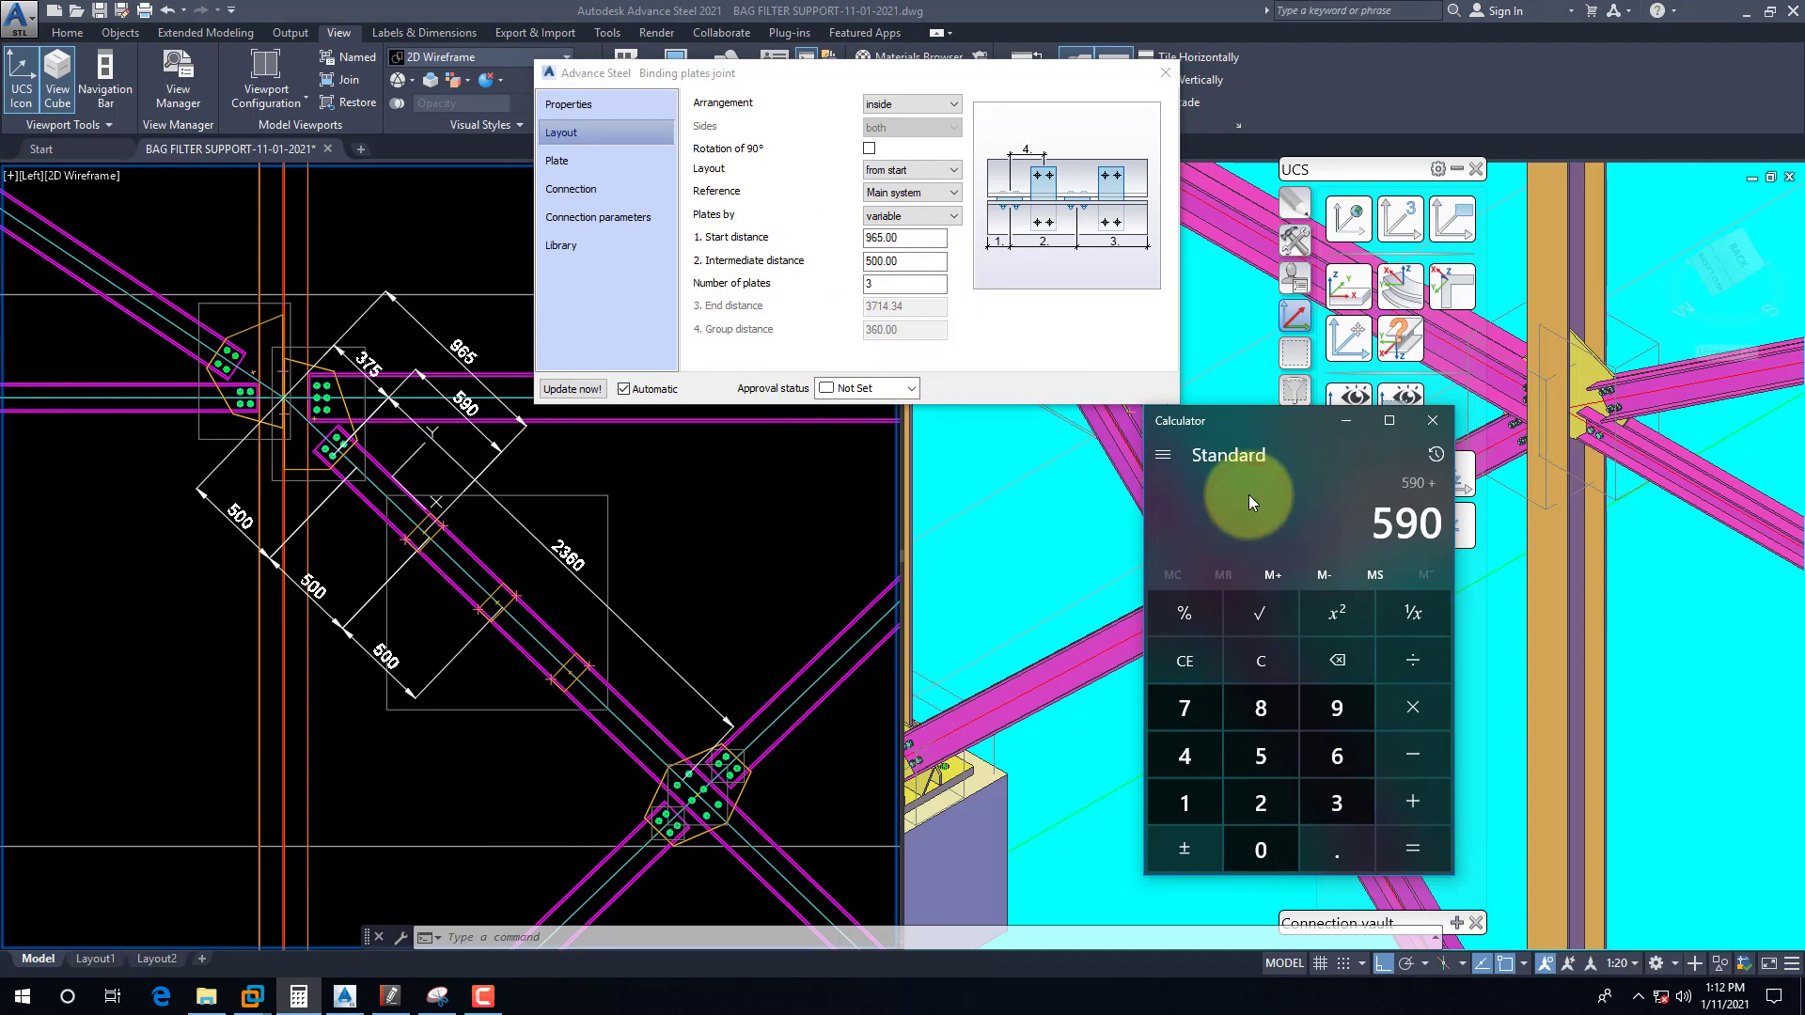
text(375)
key(Return)
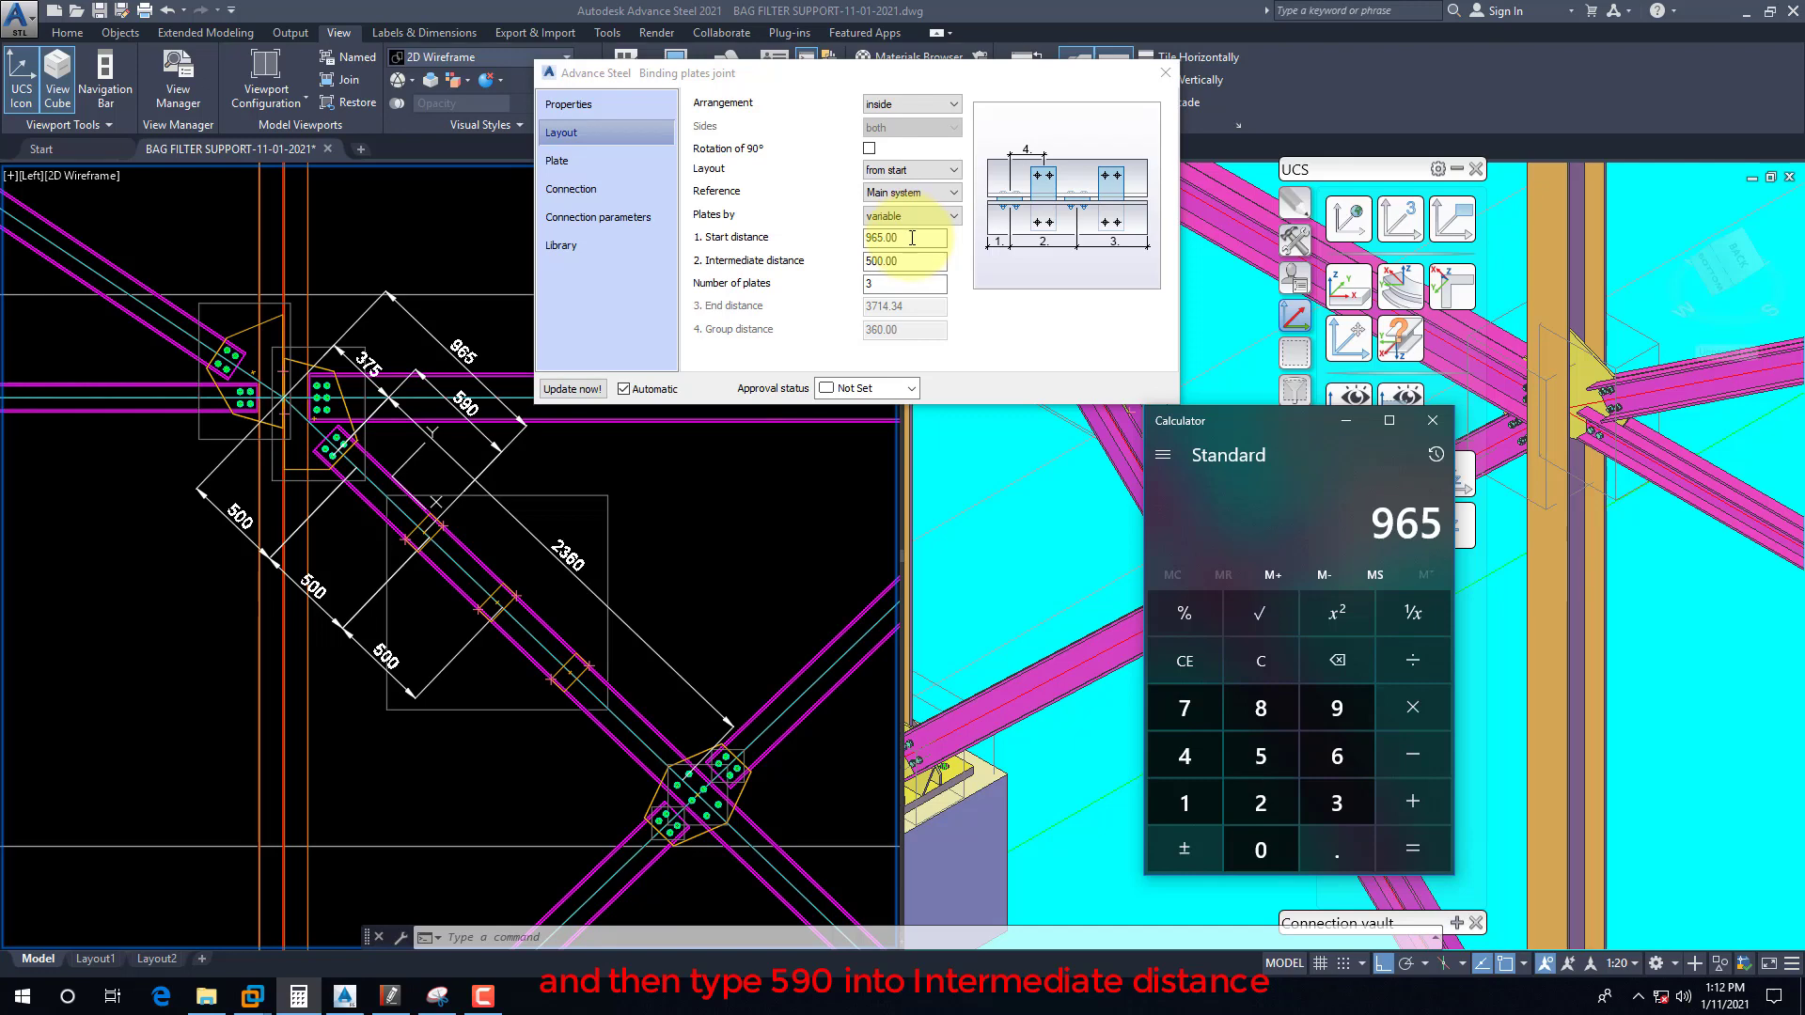
Step: Set the binding plates' intermediate distance to 590 and close the joint properties
double_click(914, 257)
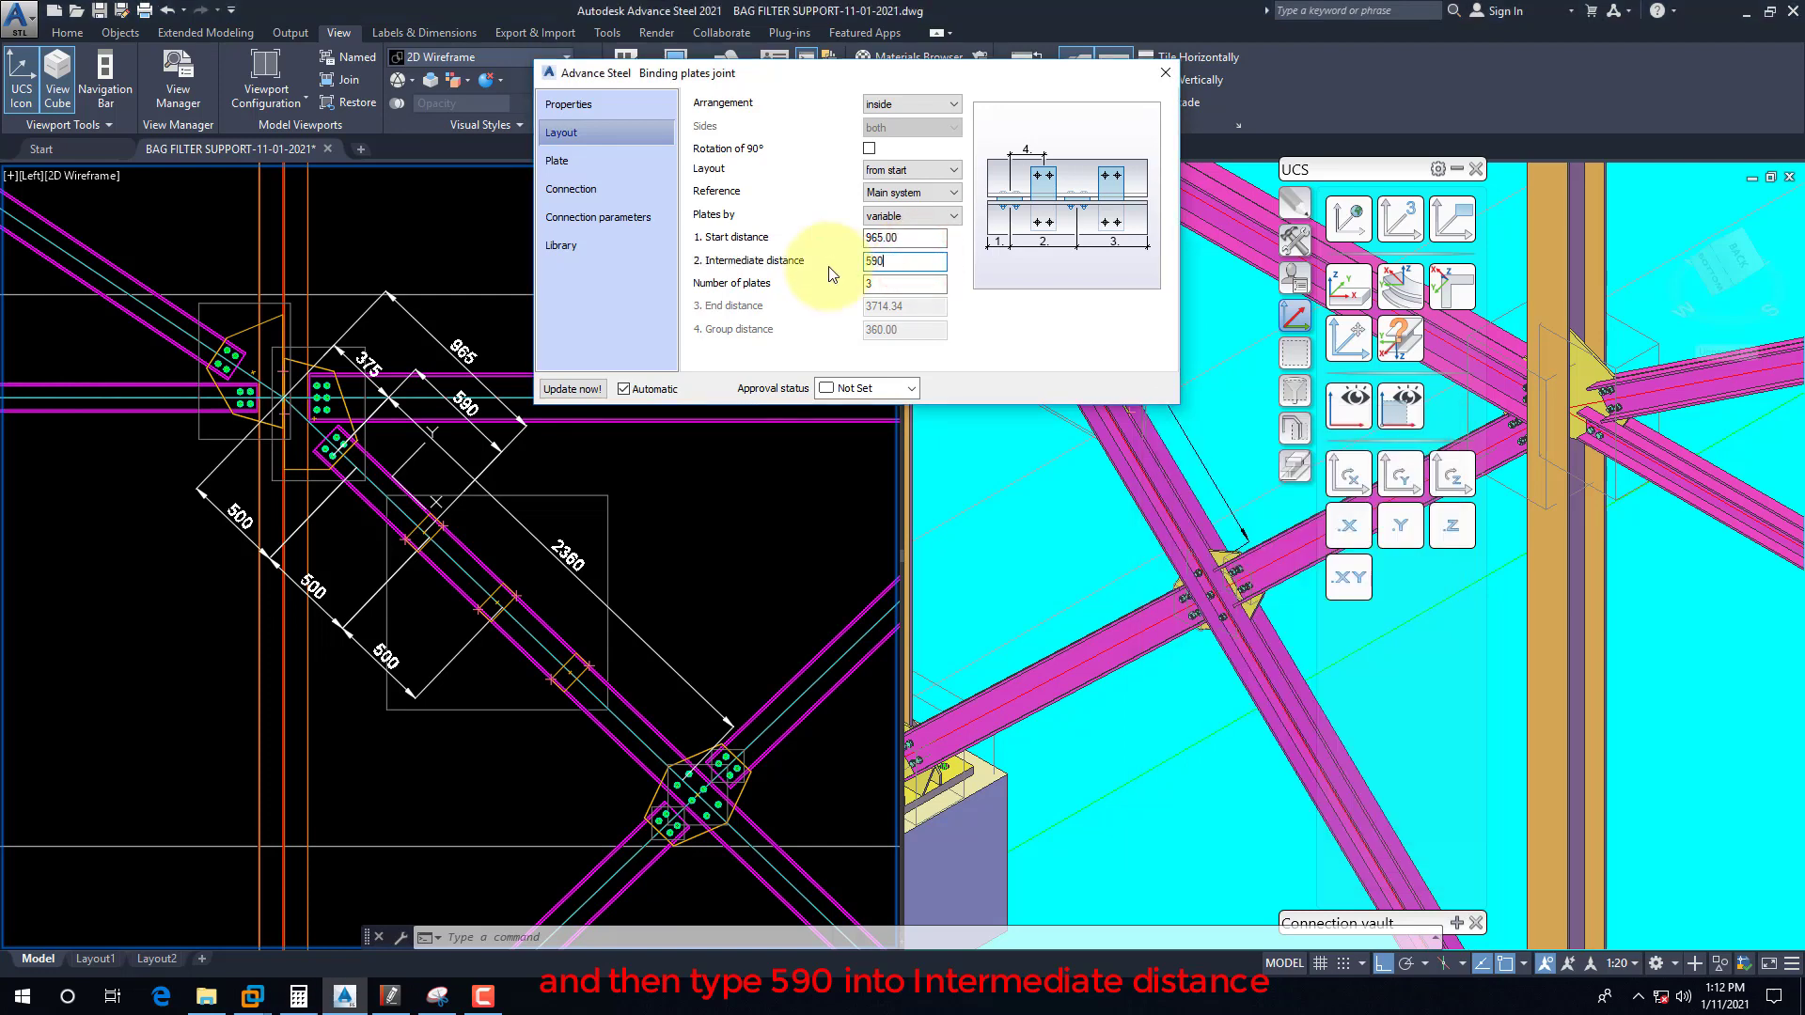
key(Return)
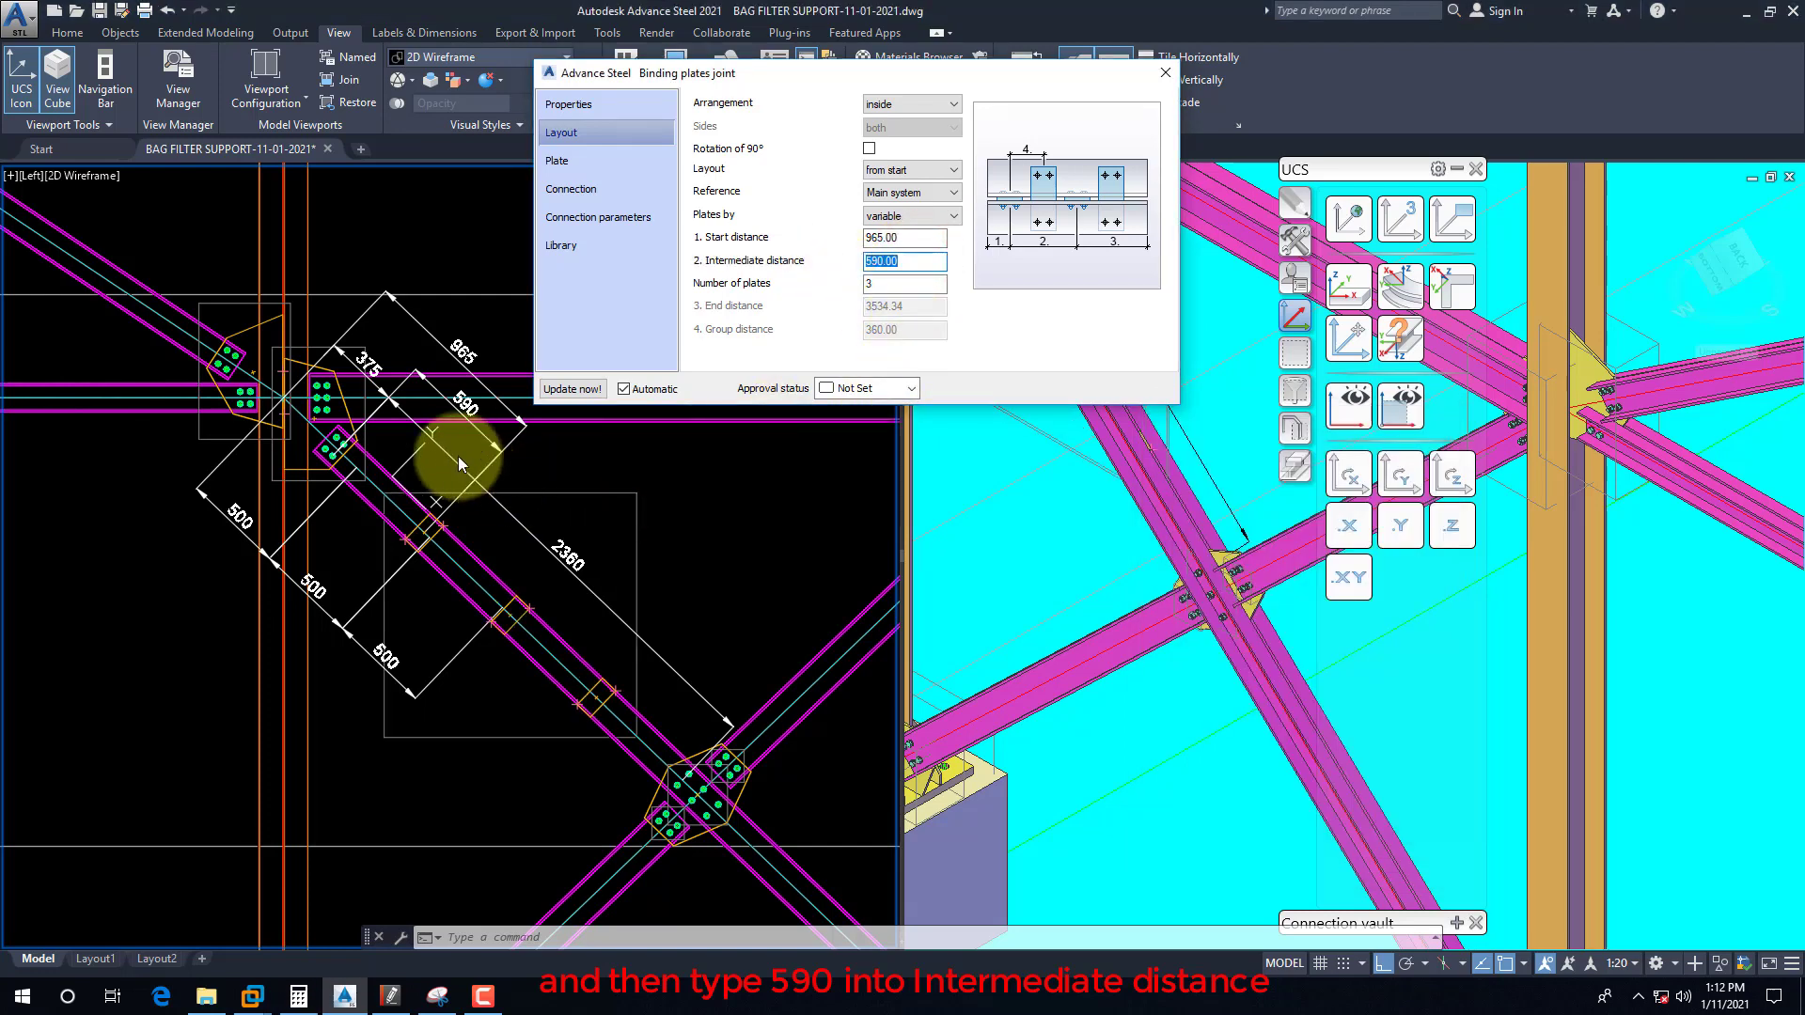
scroll(427, 474, up, 4)
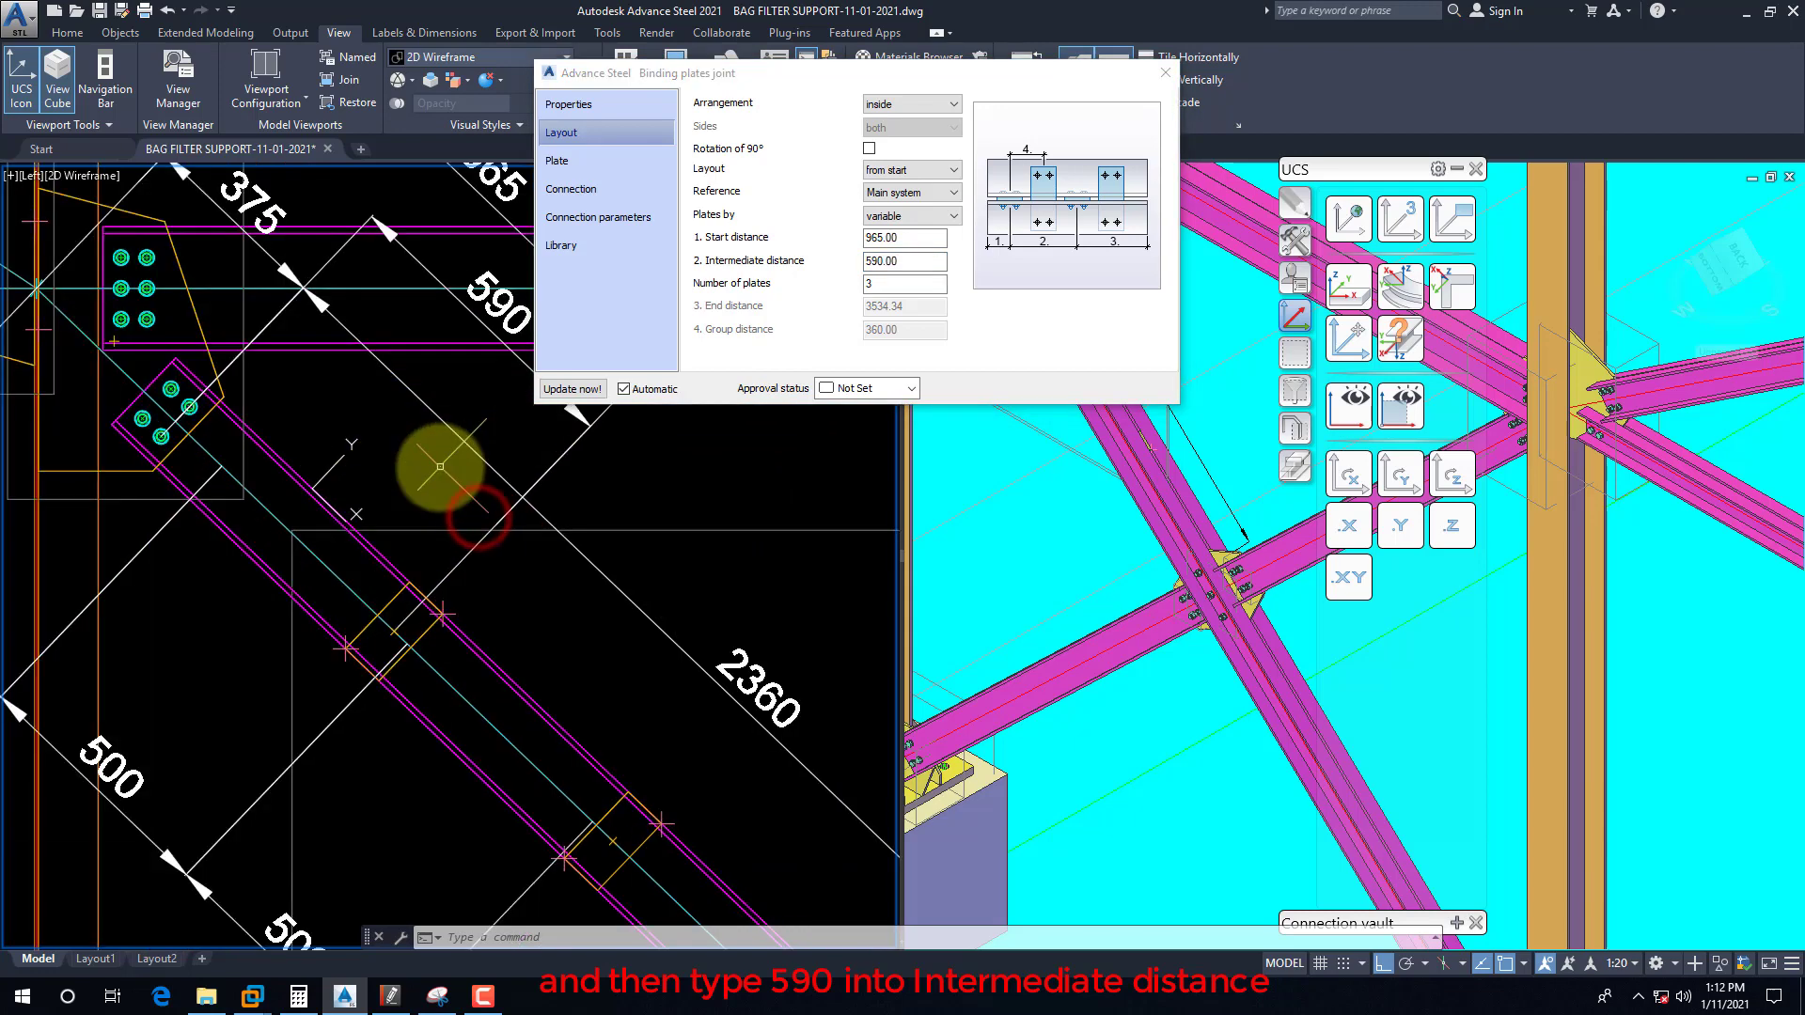
scroll(401, 473, down, 4)
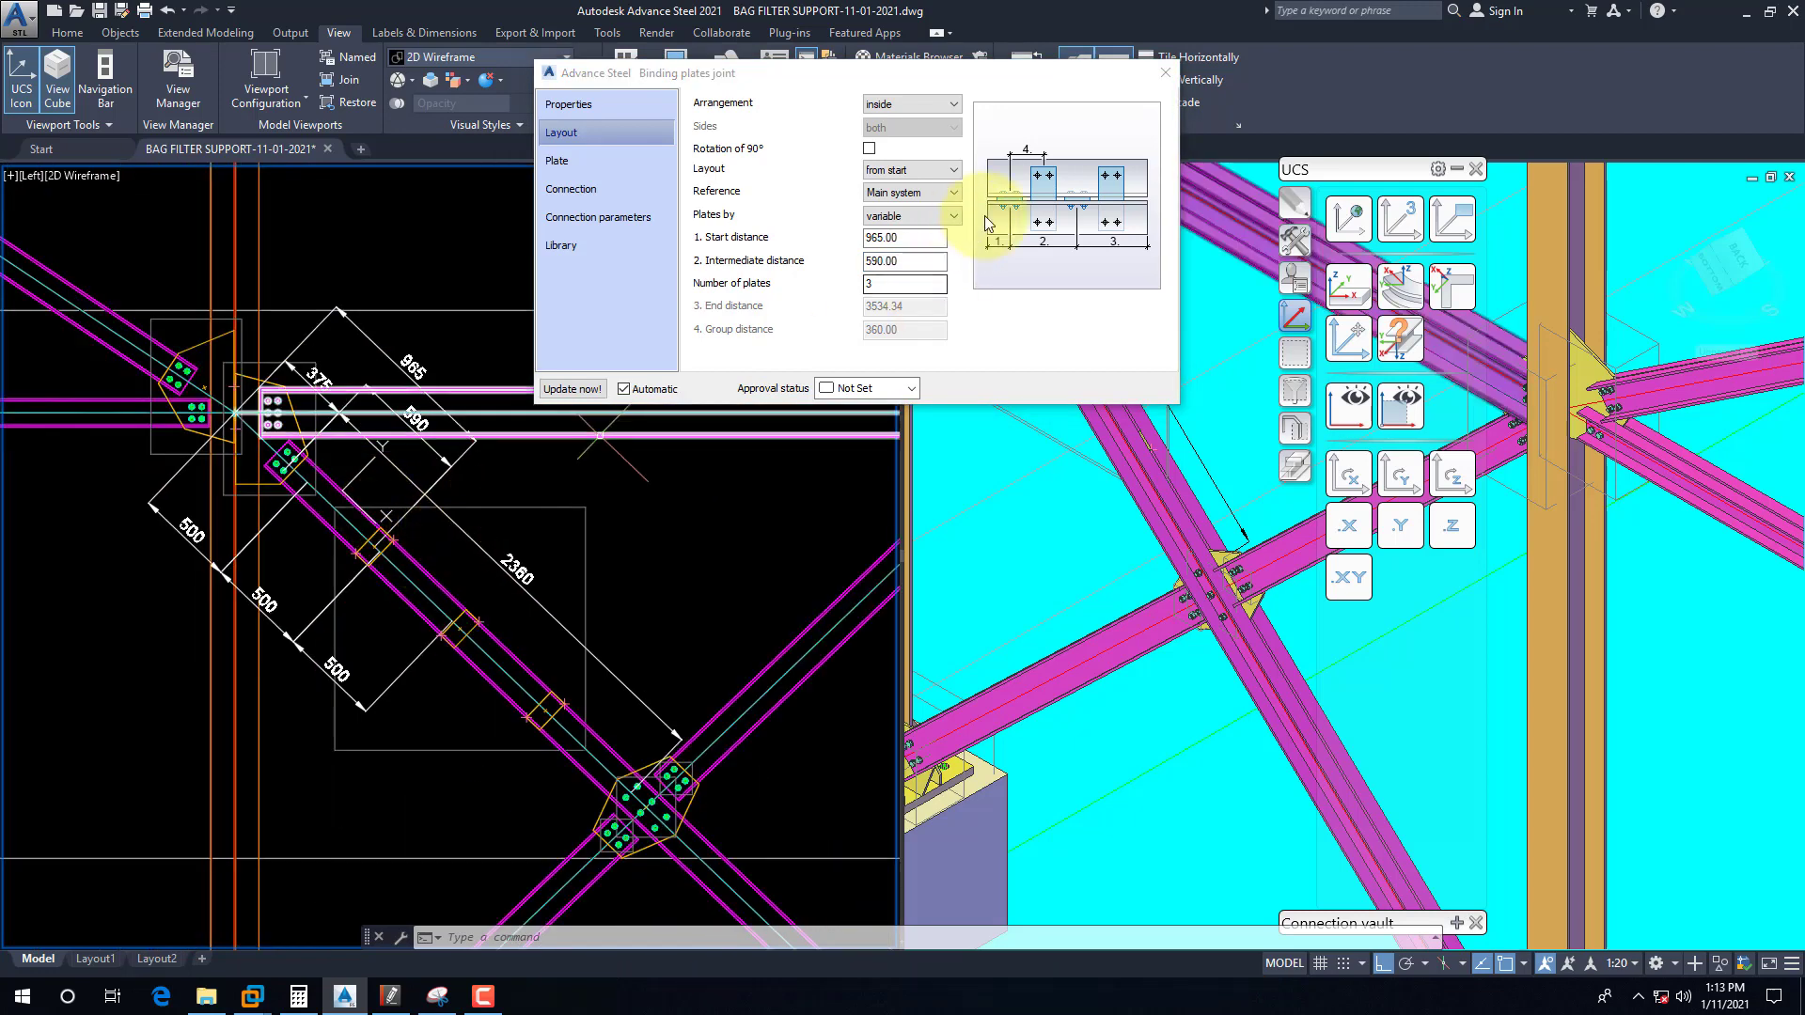
click(899, 263)
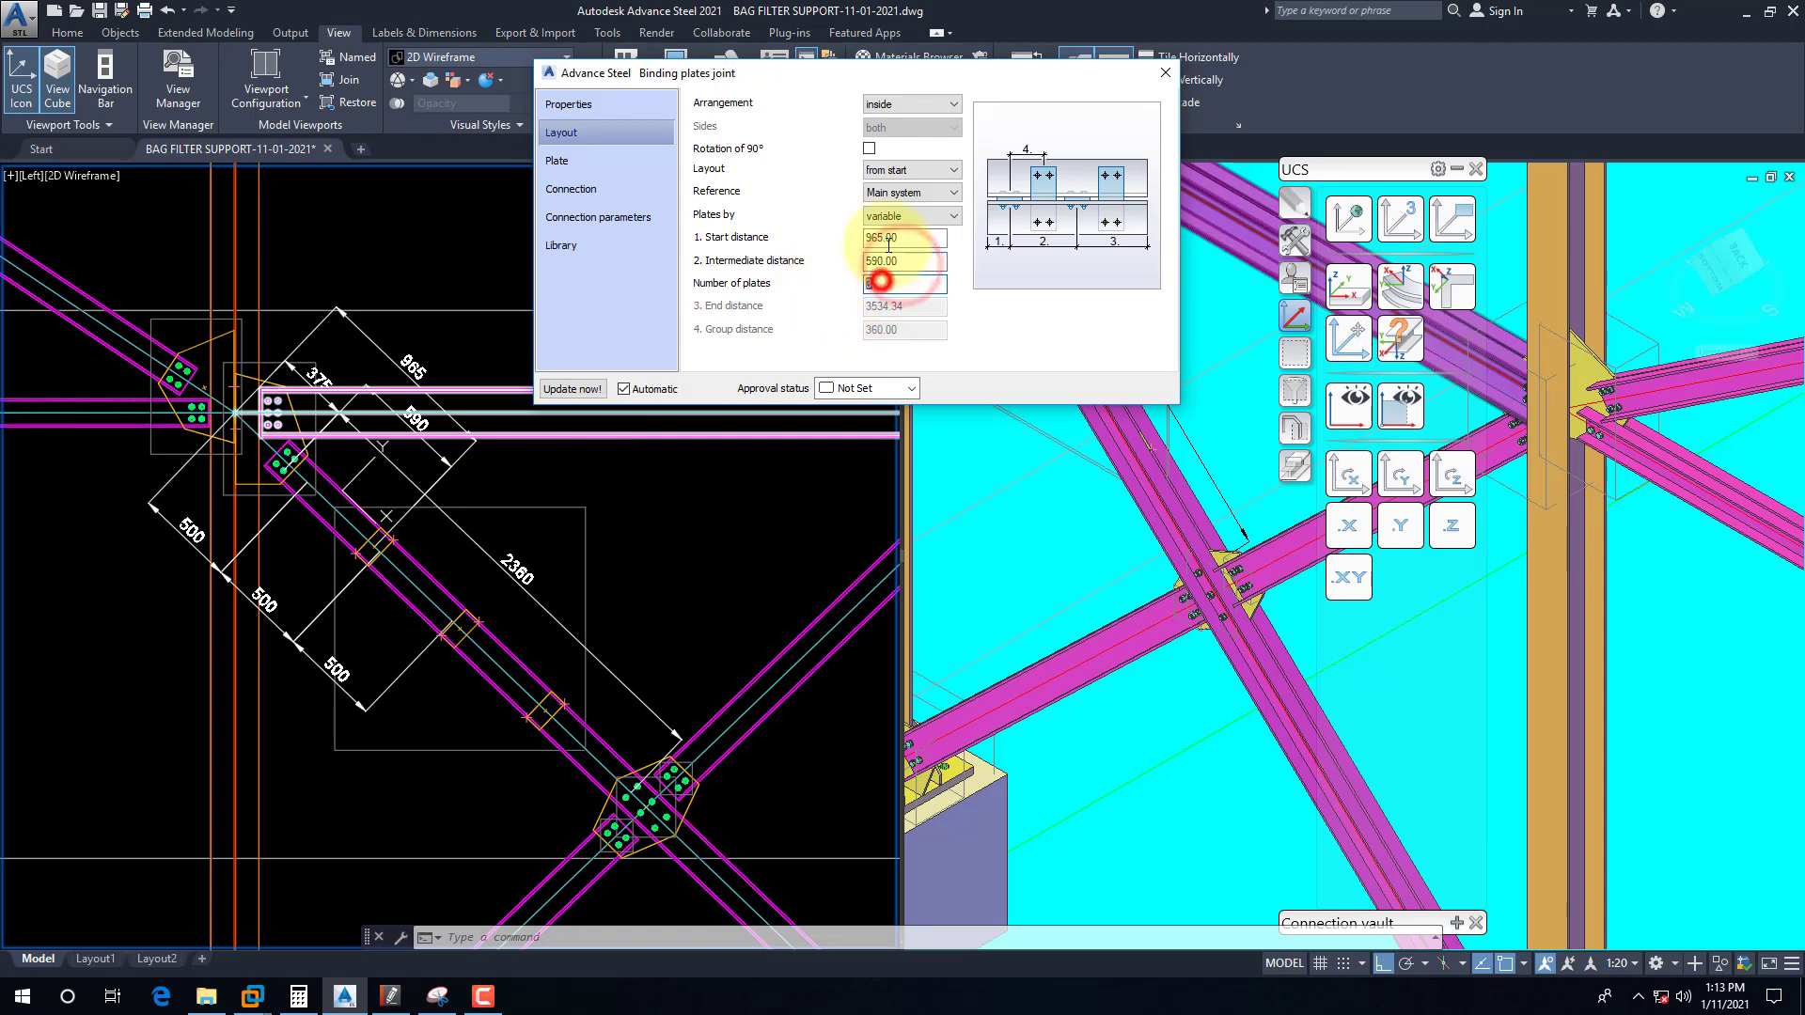
click(1165, 73)
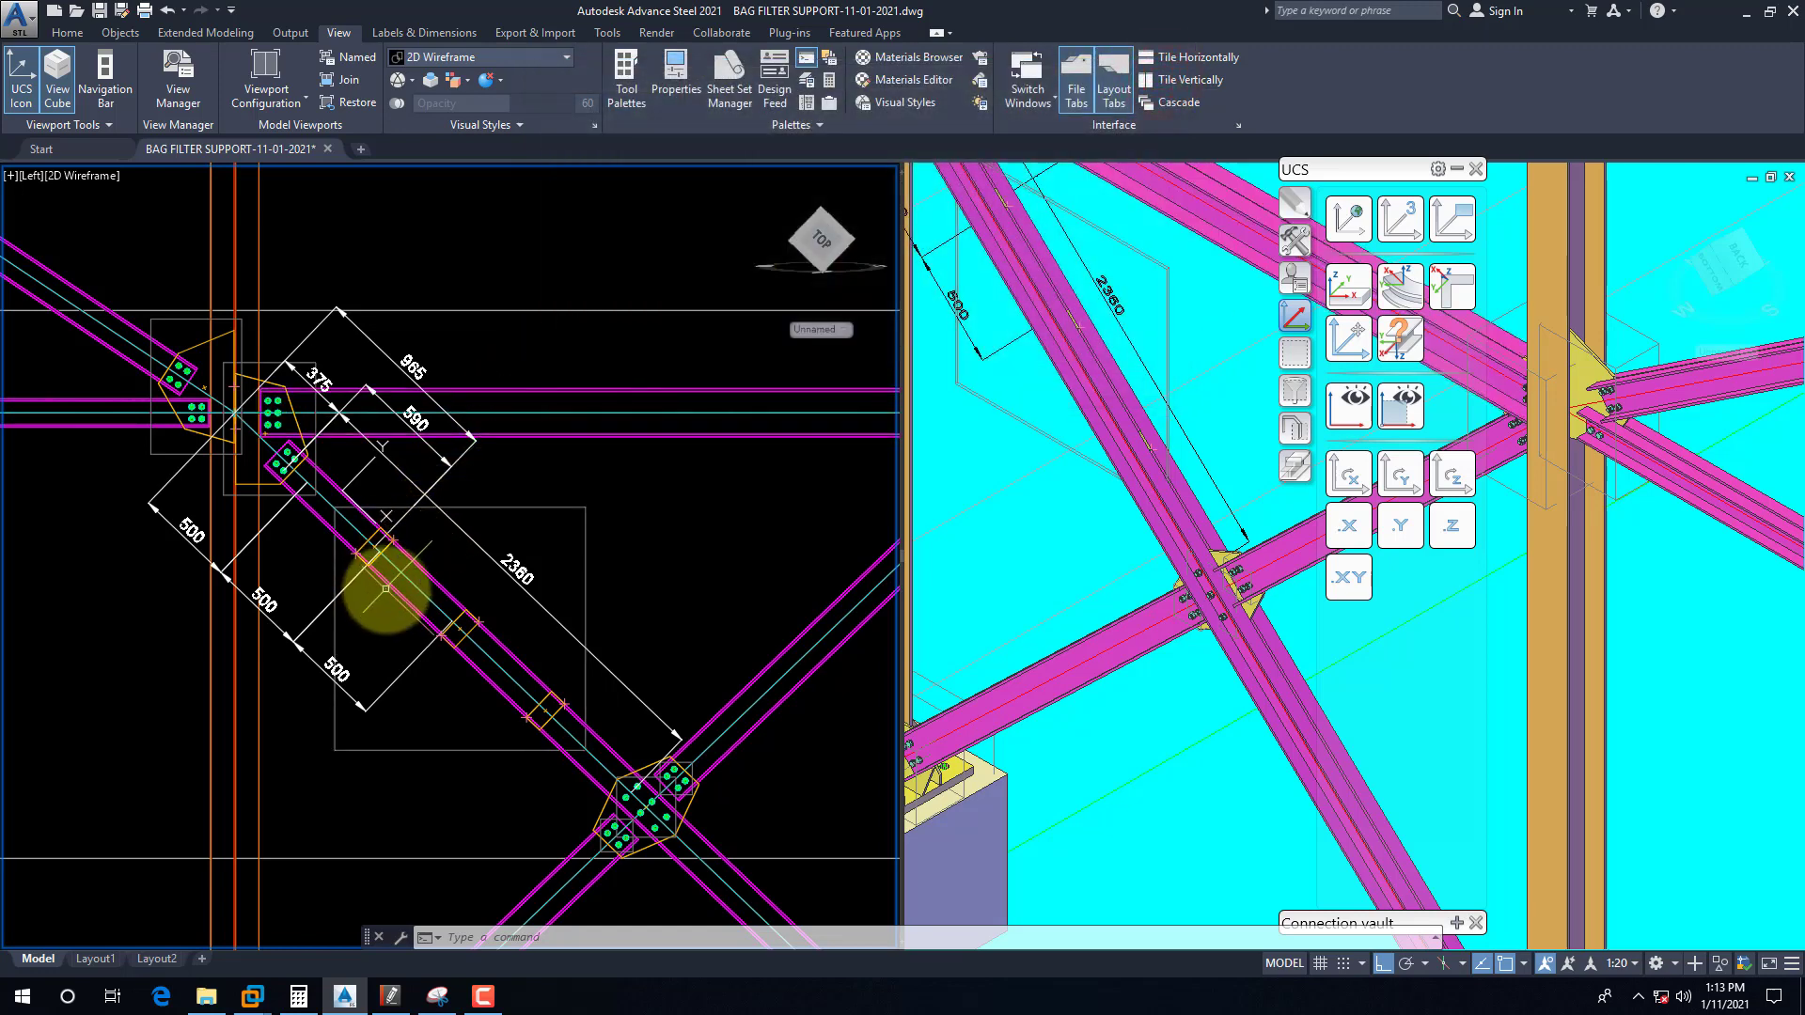
Step: Filter-select the 375, 590, 965 and three 500 dimensions around the upper diagonal brace and erase them, leaving out the 2360 dimension
text(FI)
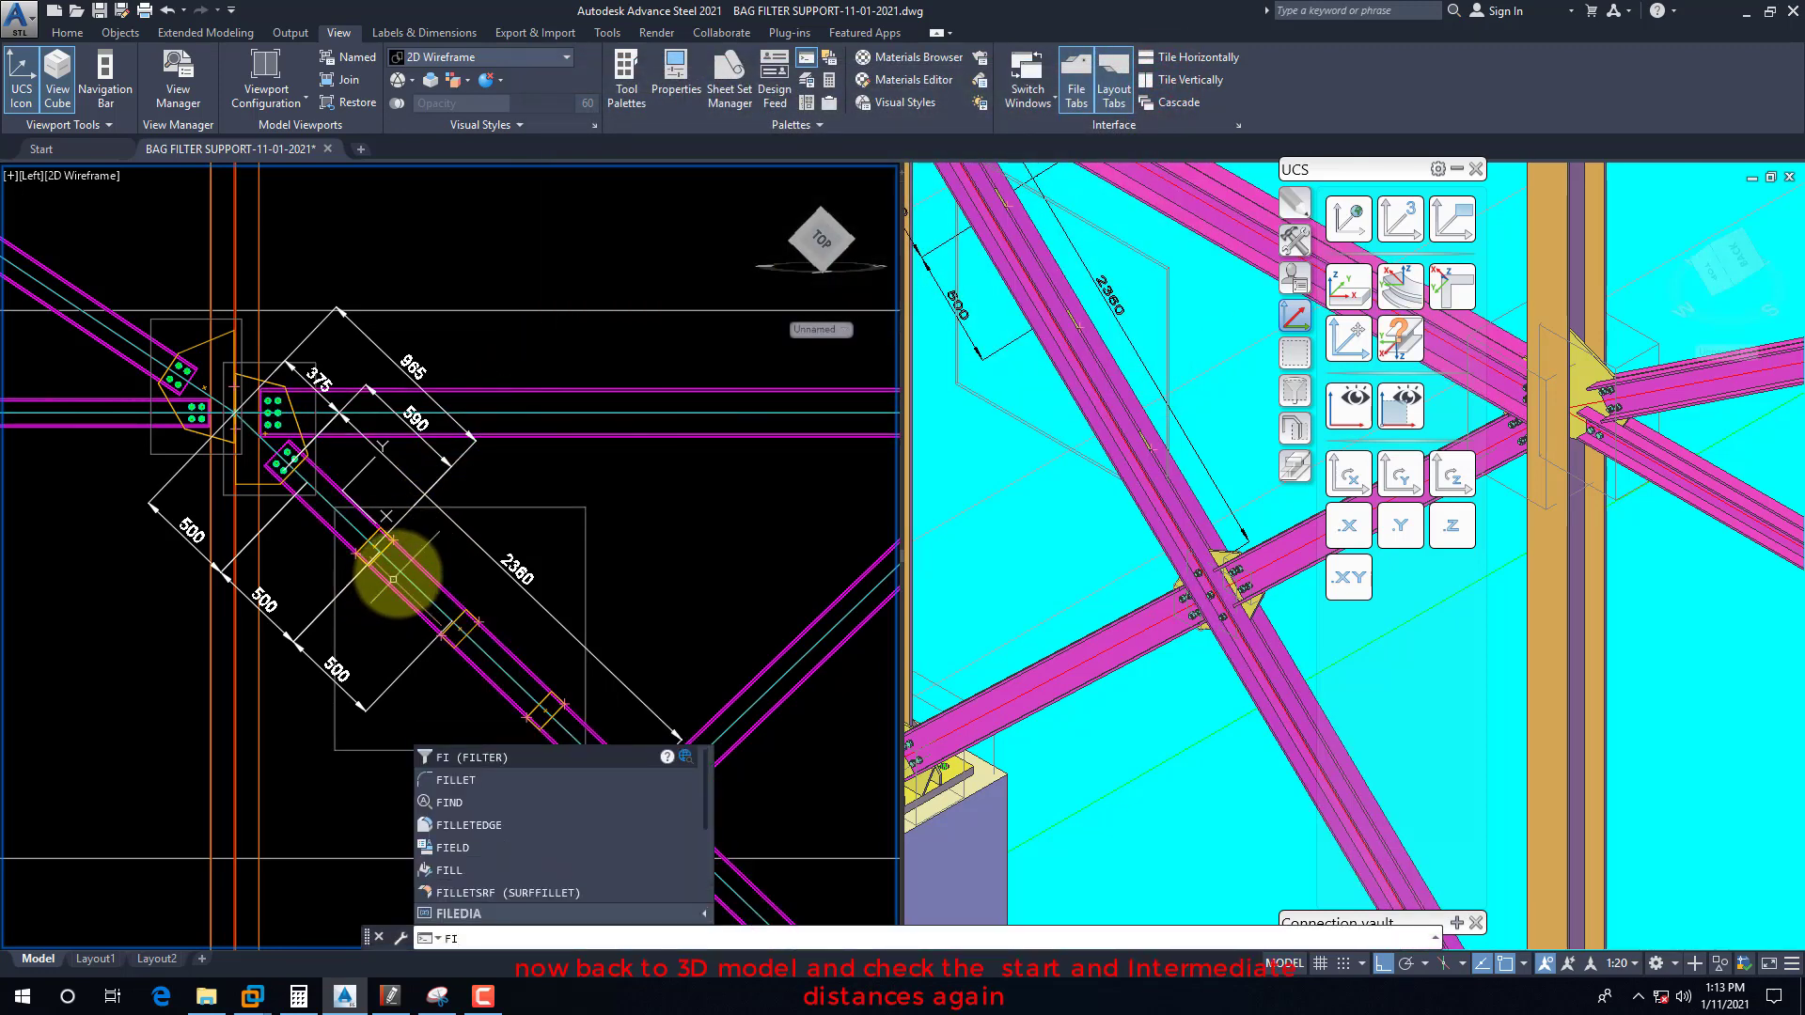
key(Return)
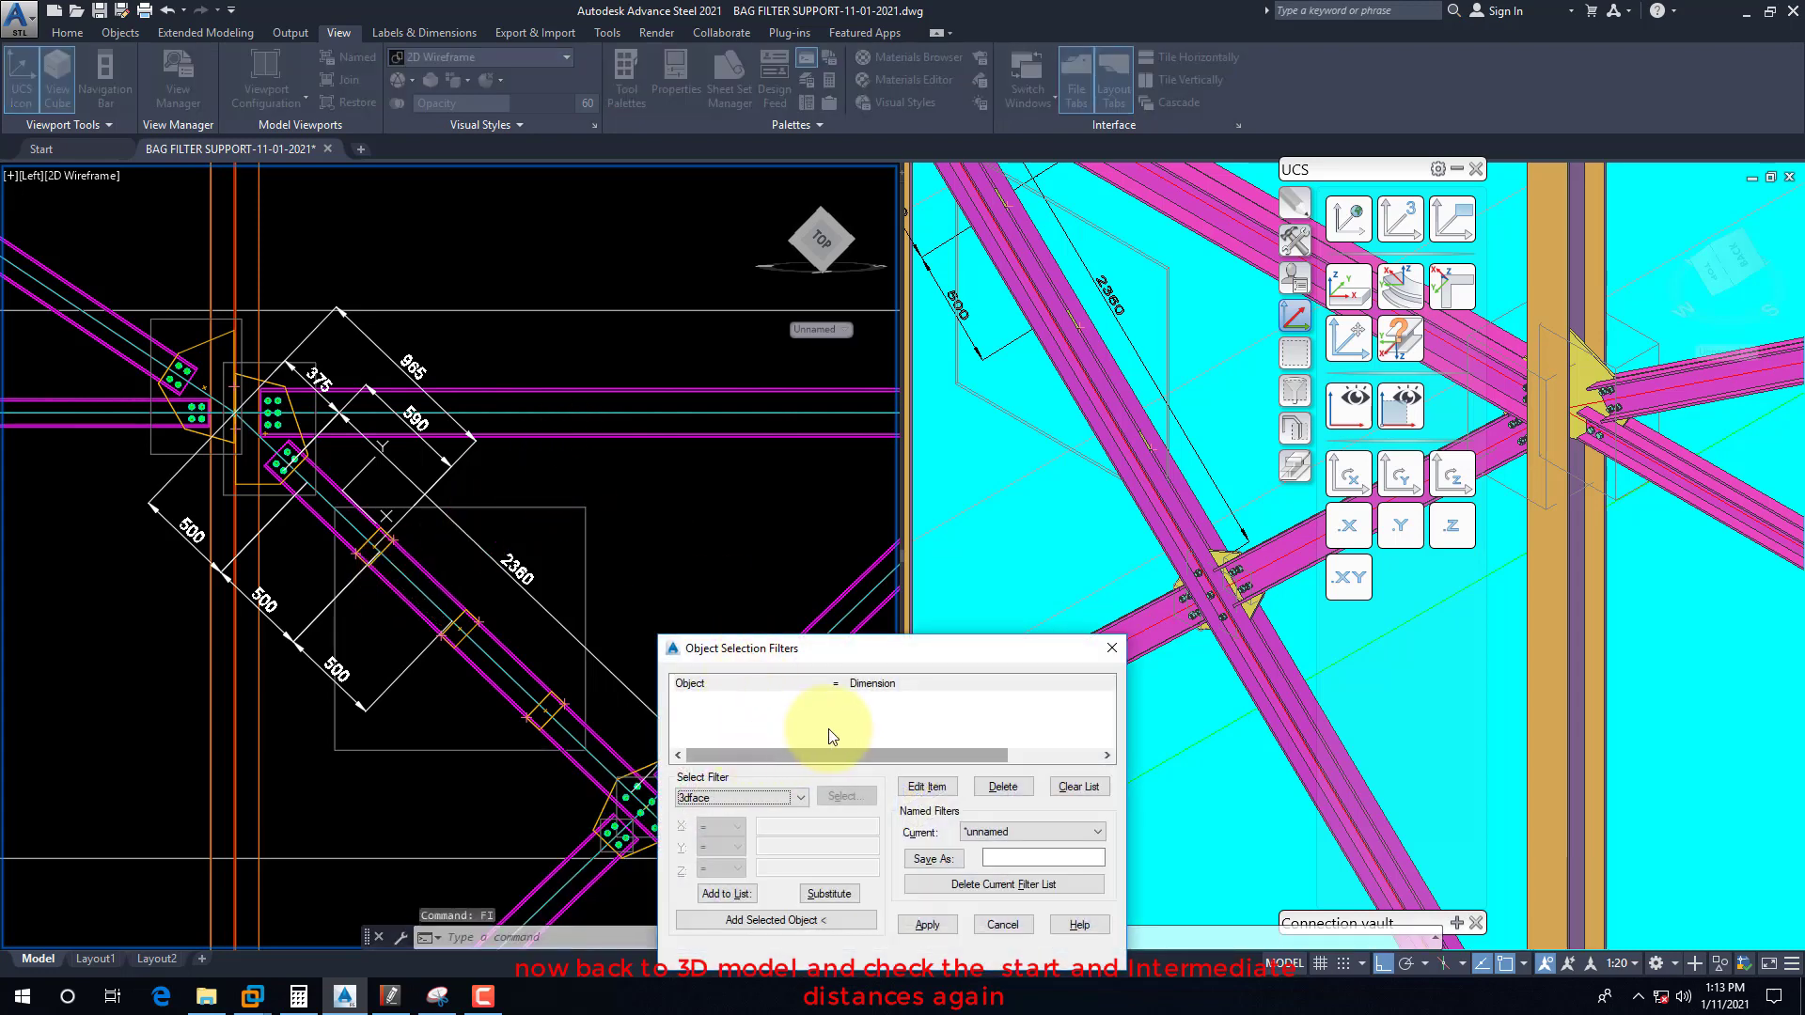
click(873, 684)
click(928, 925)
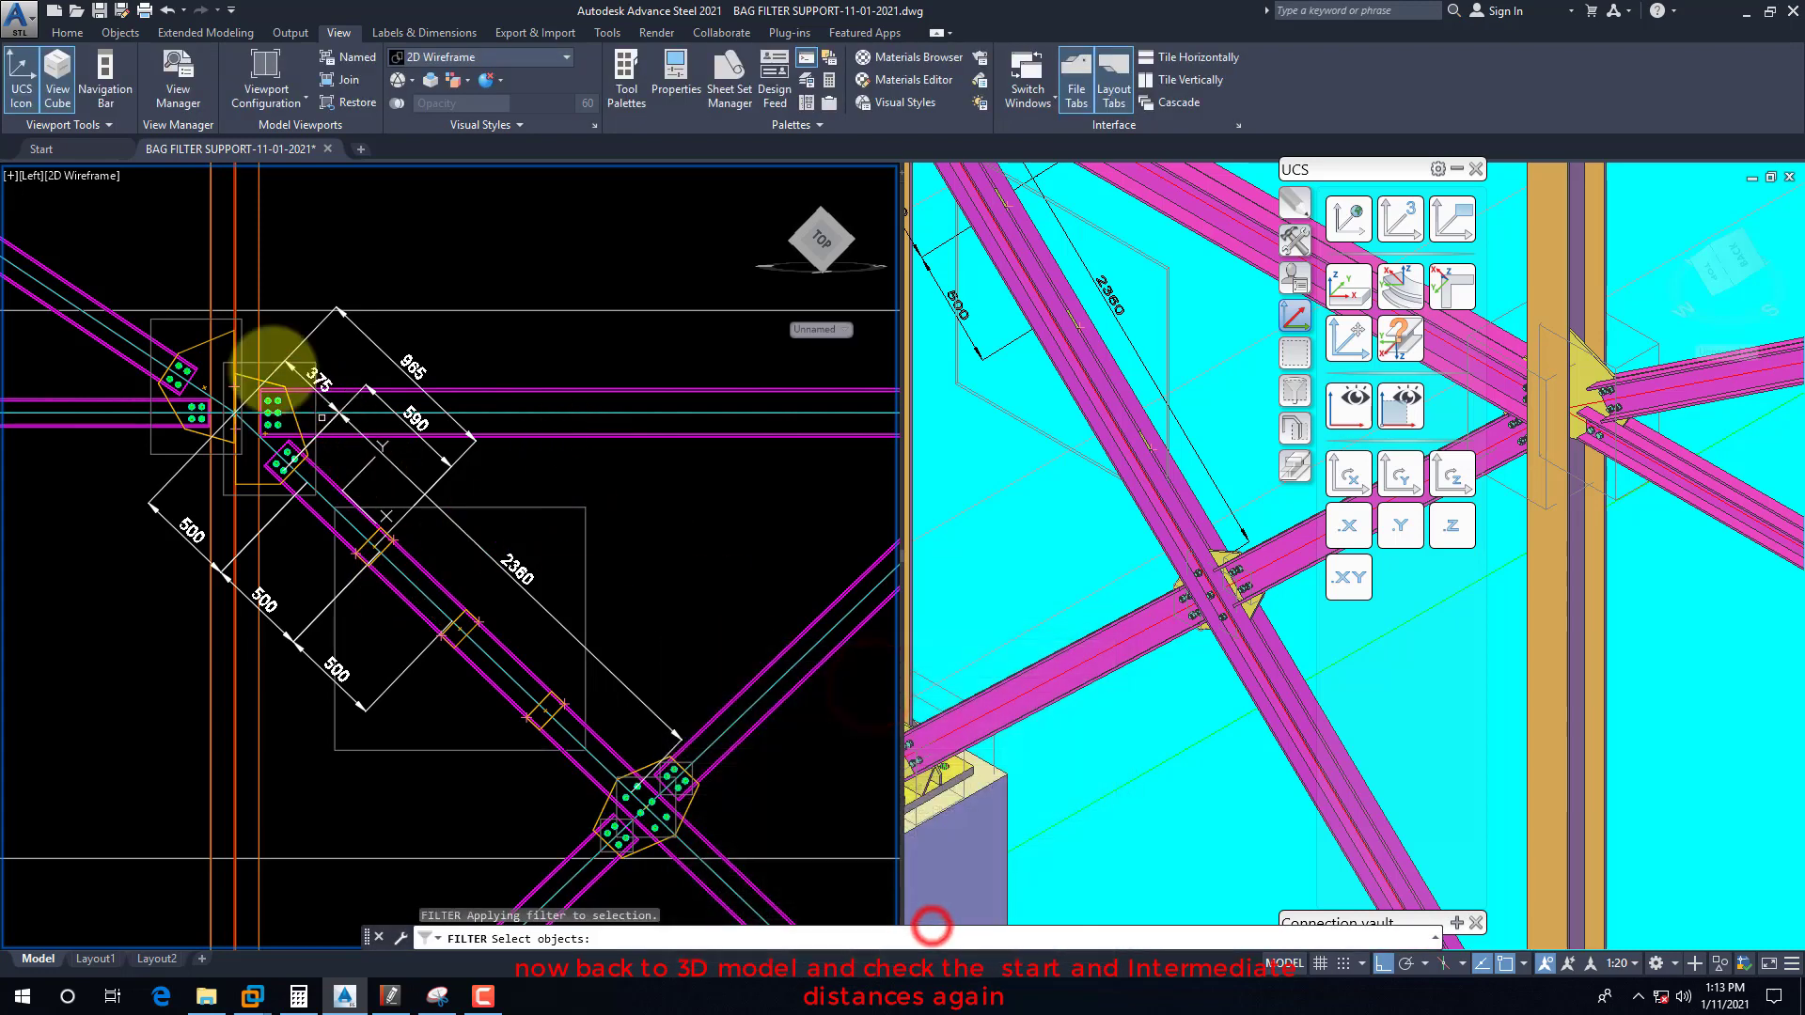
click(77, 220)
click(490, 749)
key(Return)
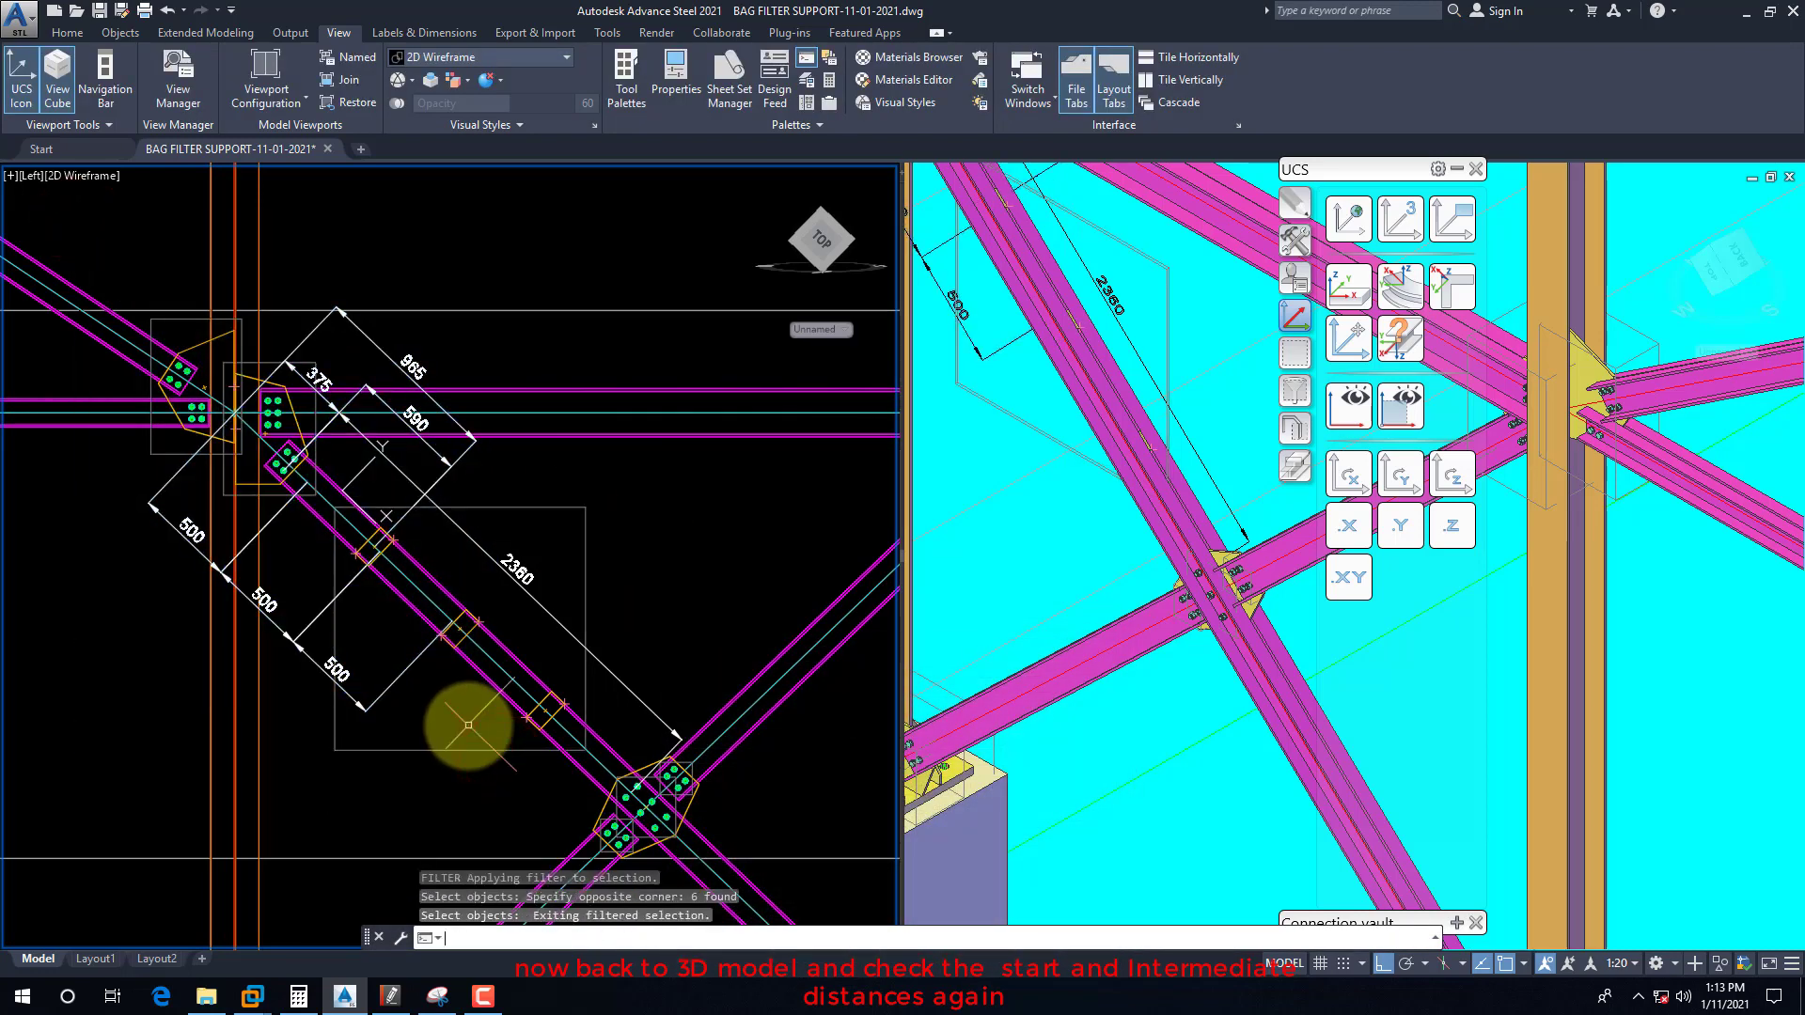
text(e)
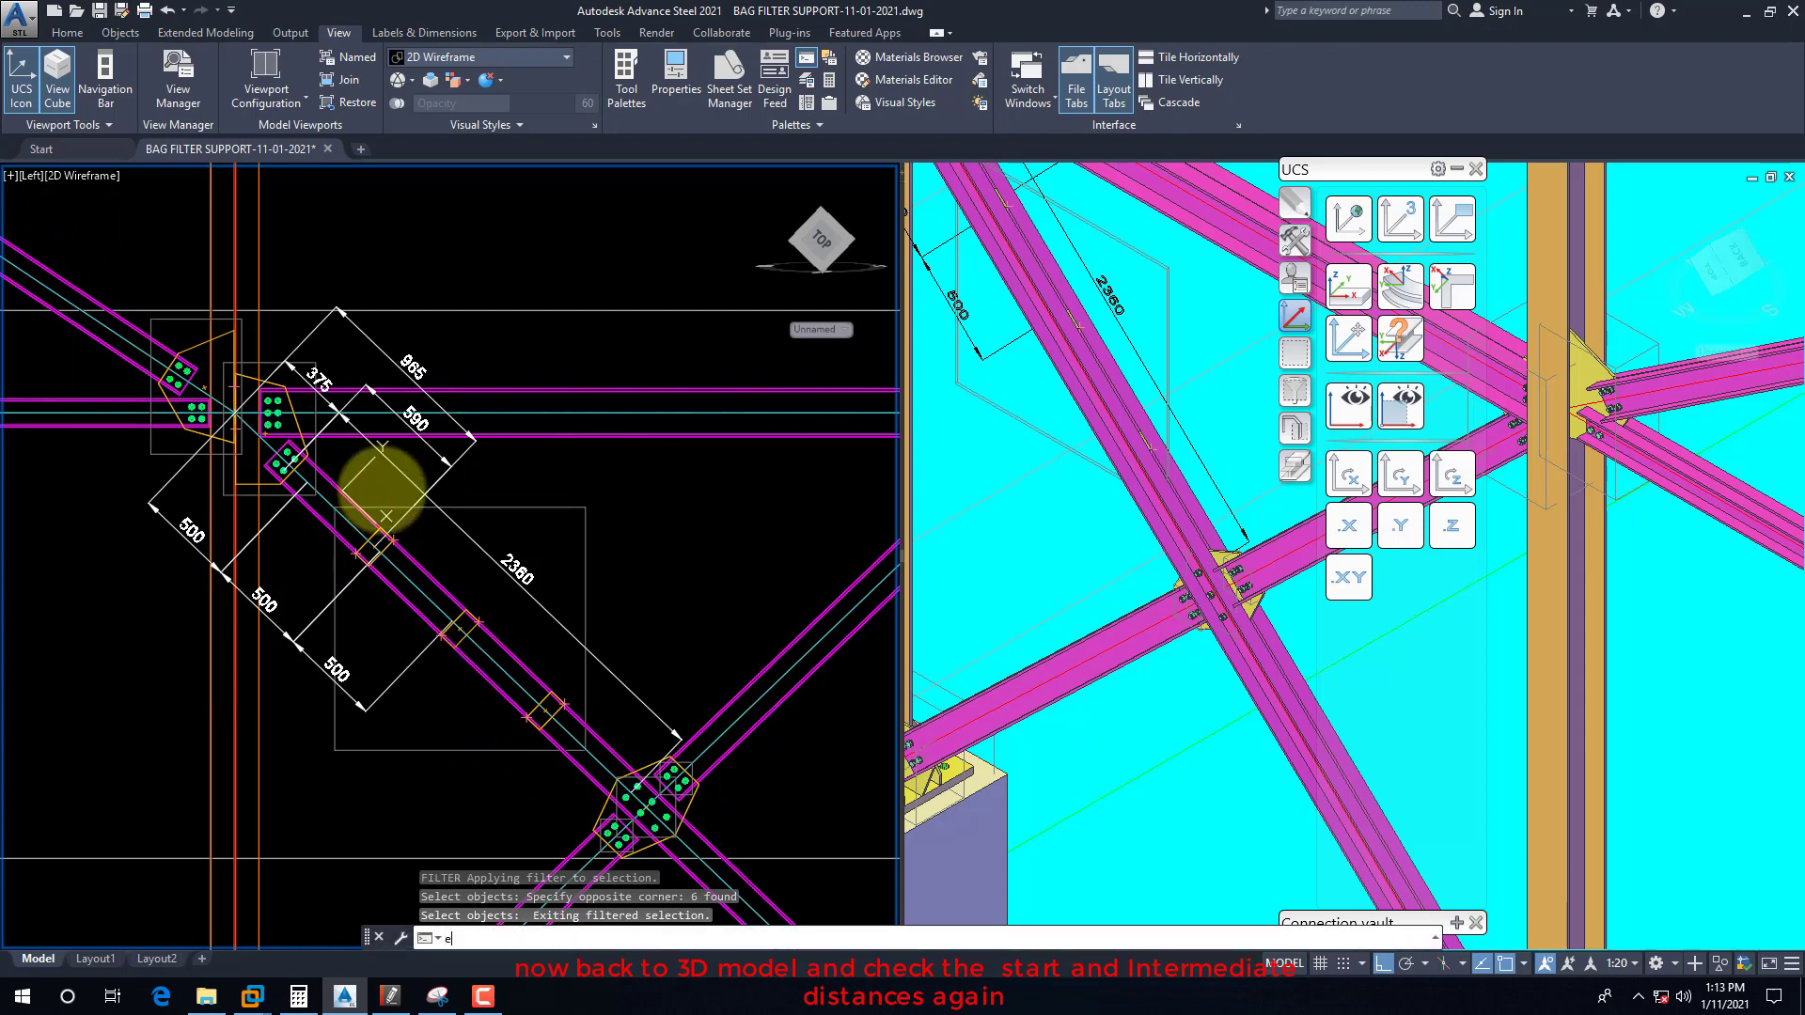
key(Return)
Step: Add an aligned dimension from the brace's upper system-line node to the midpoint of the first binding plate, placed above the 2360 dimension
scroll(226, 392, up, 3)
click(294, 486)
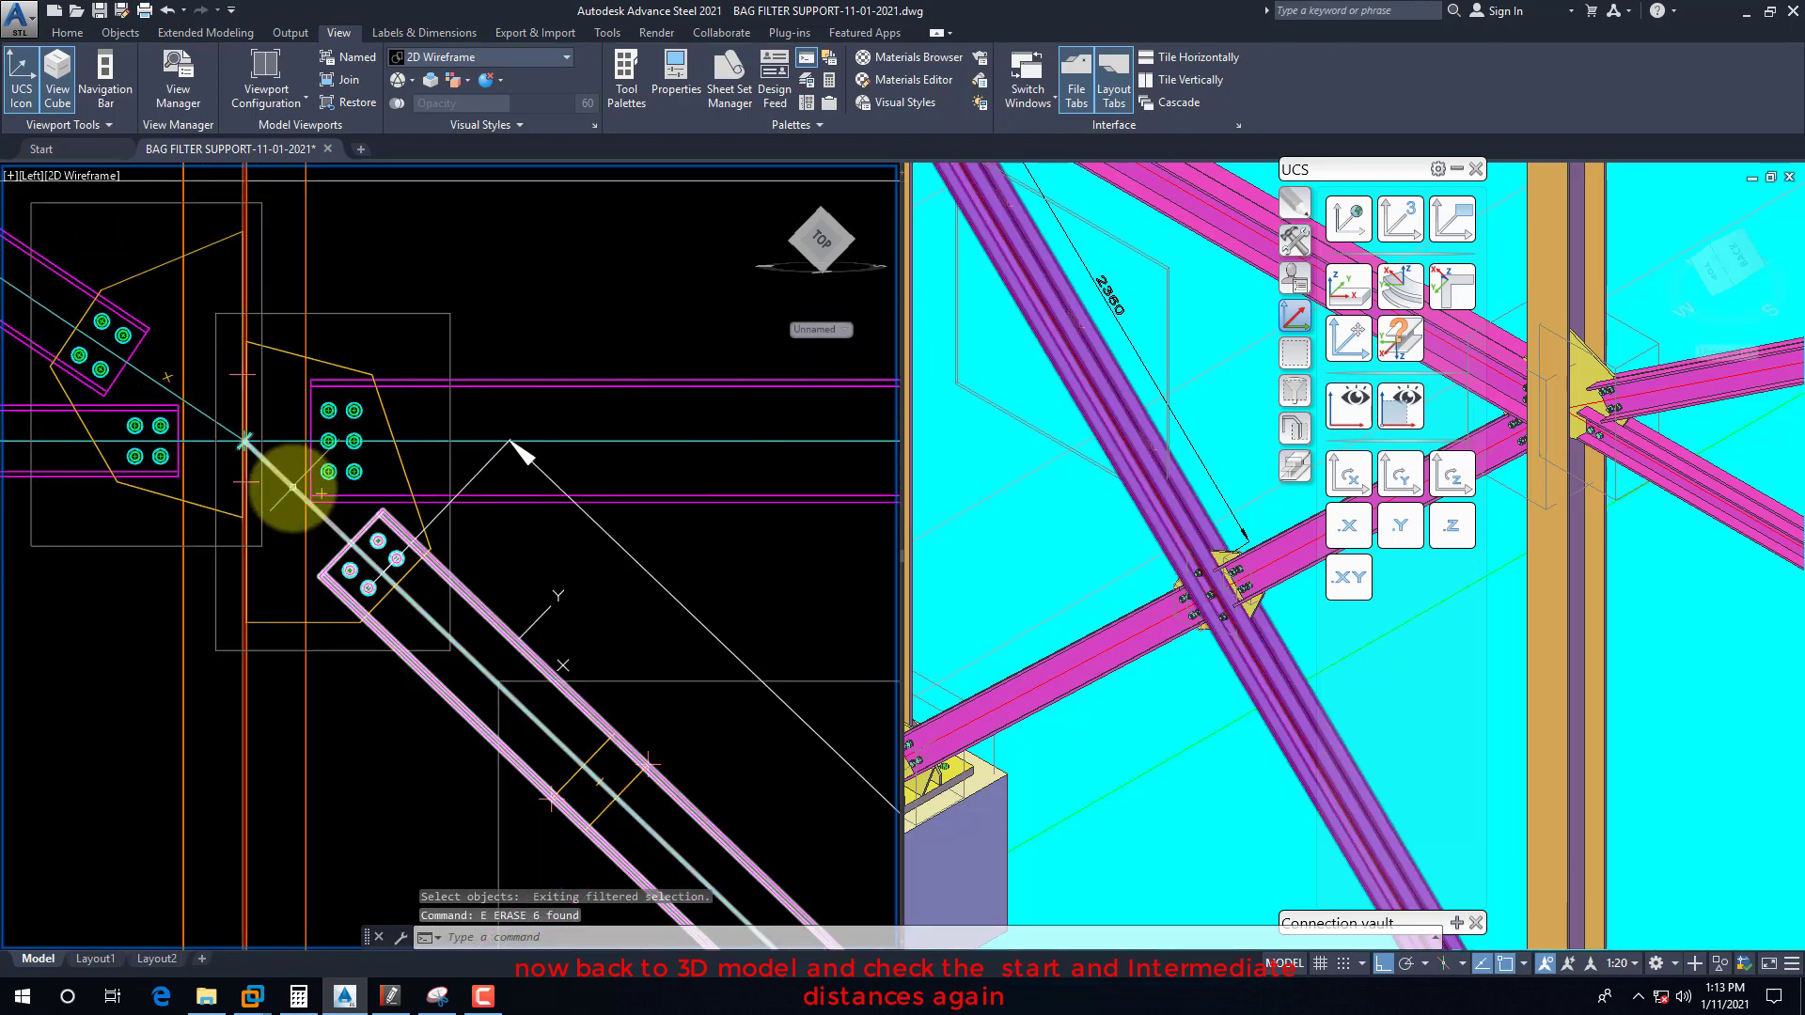
text(dal)
key(Return)
scroll(252, 456, up, 4)
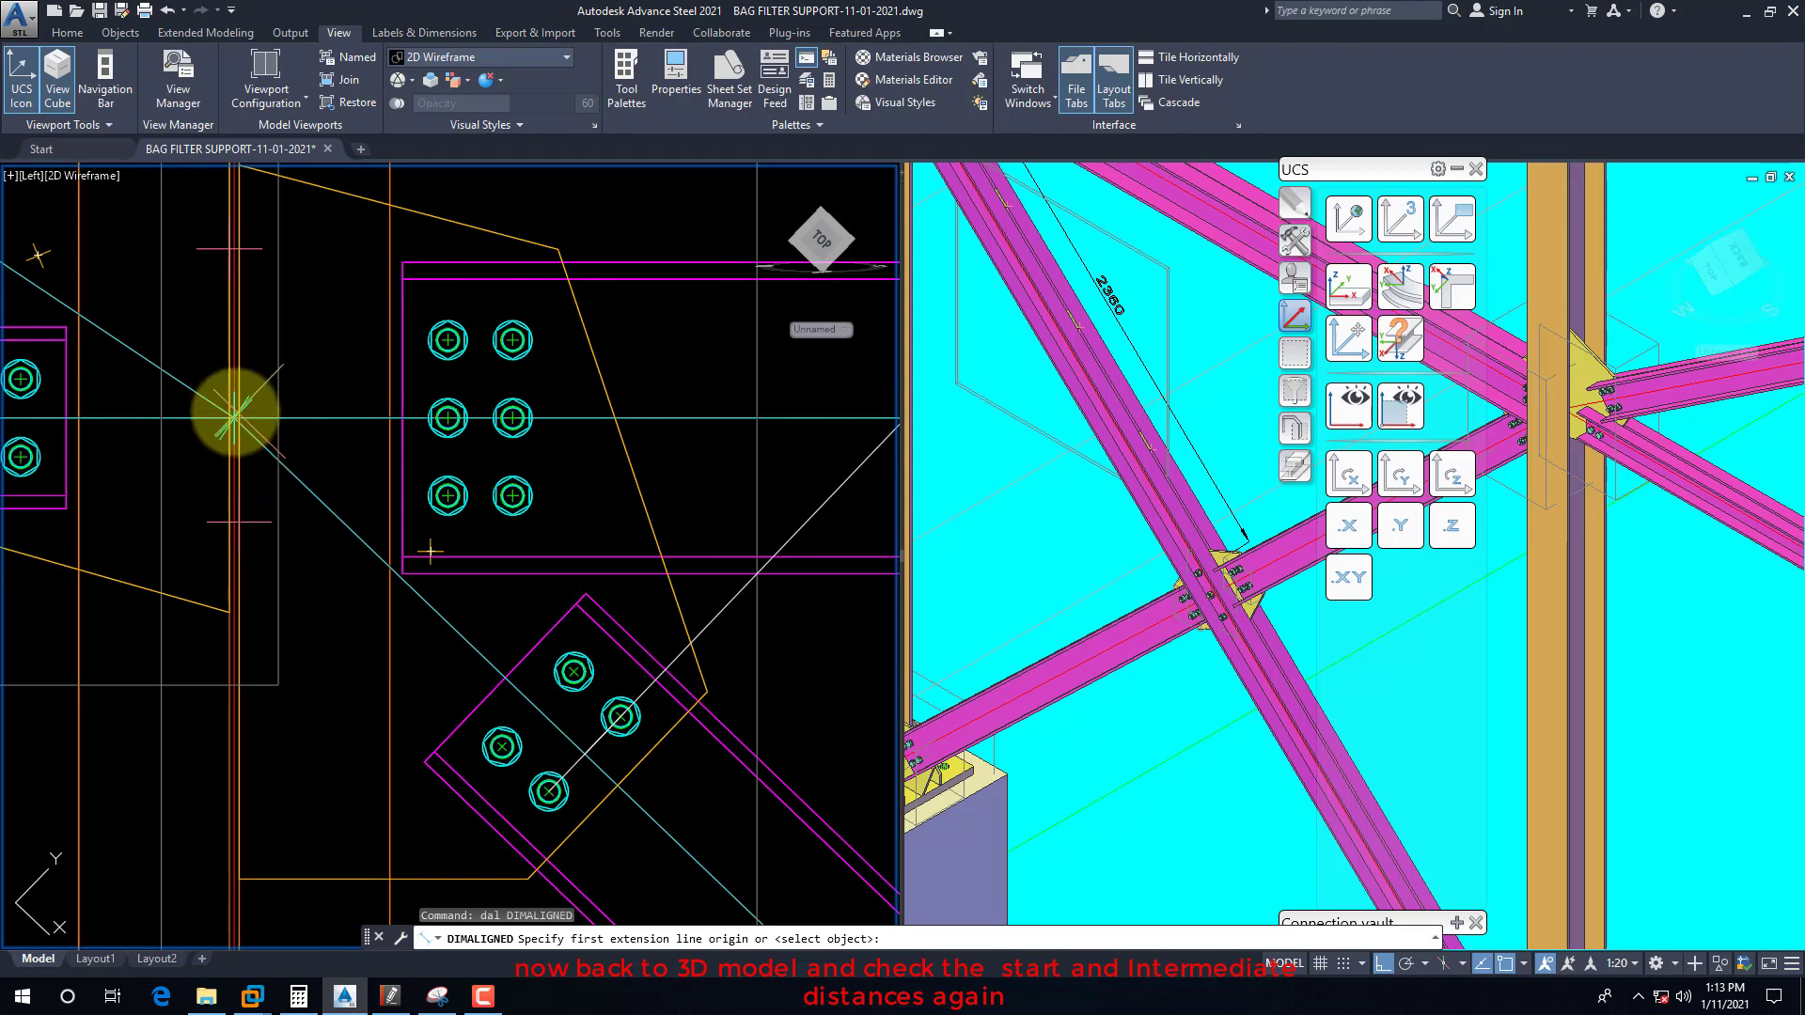
click(232, 413)
scroll(232, 414, down, 4)
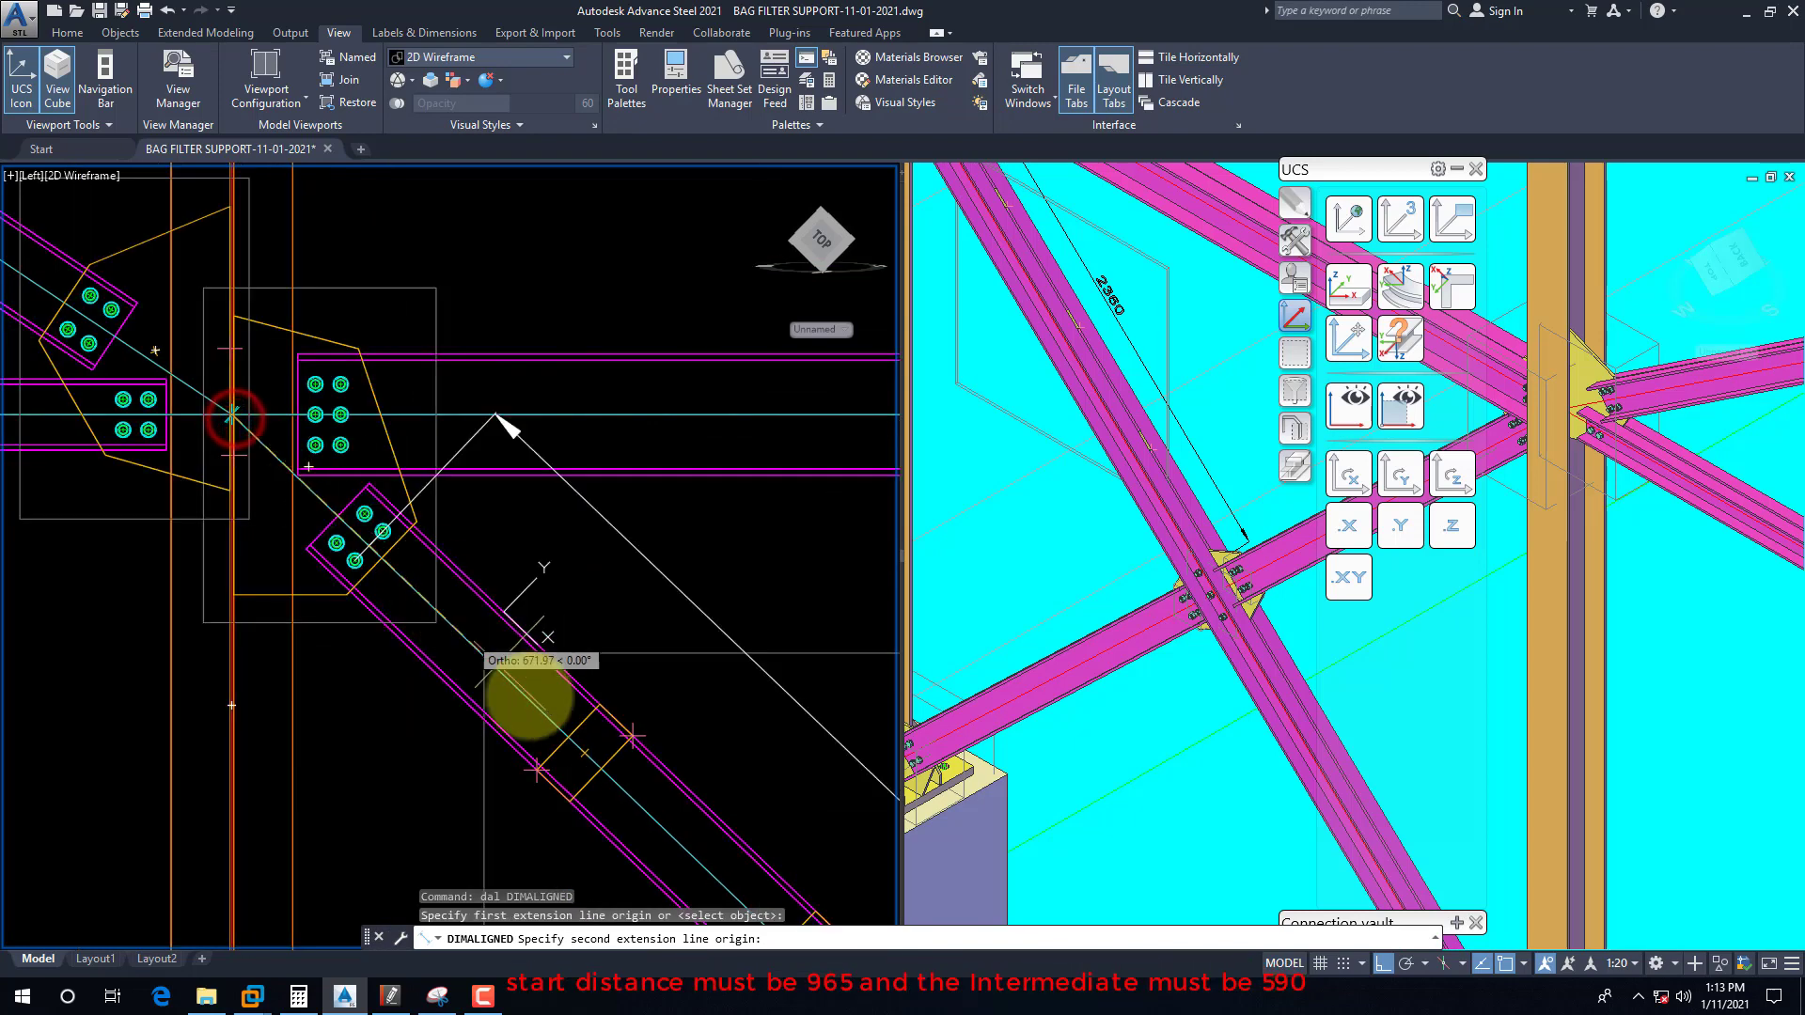
click(585, 752)
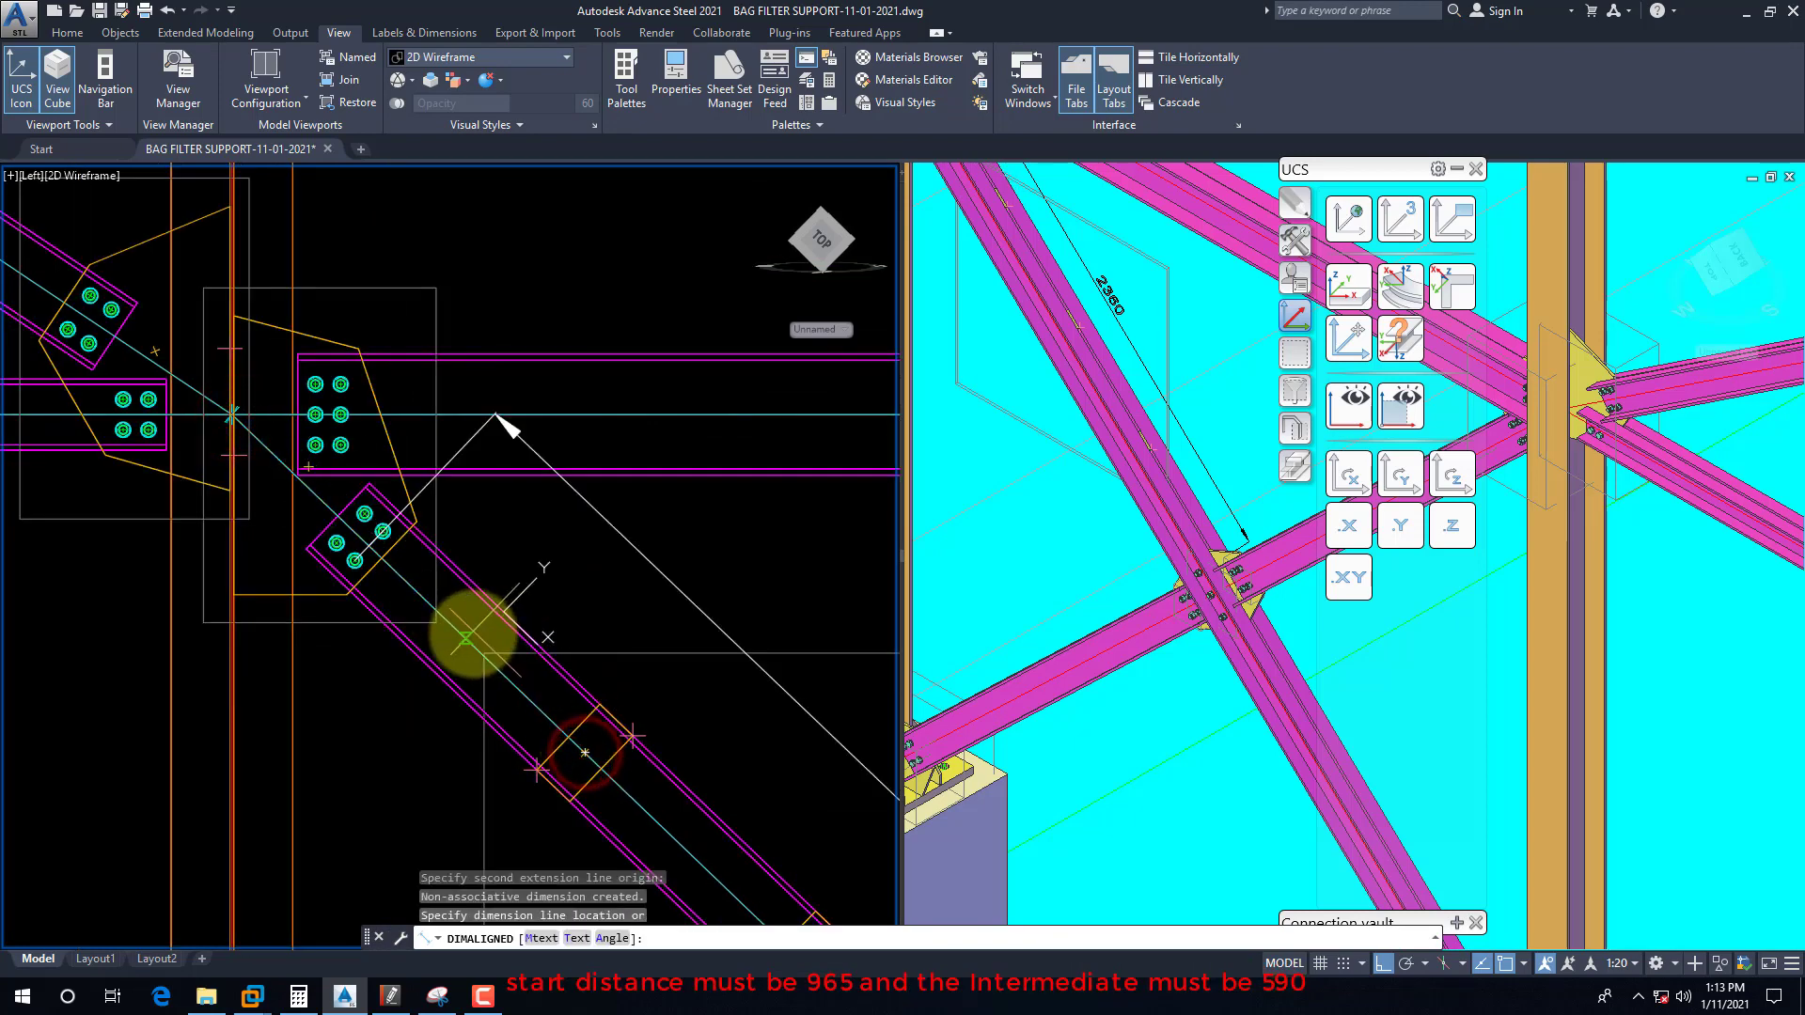
click(646, 399)
Step: Continue the dimension chain down the brace to the midpoints of the second and third binding plates
text(dco)
key(Return)
scroll(498, 406, down, 2)
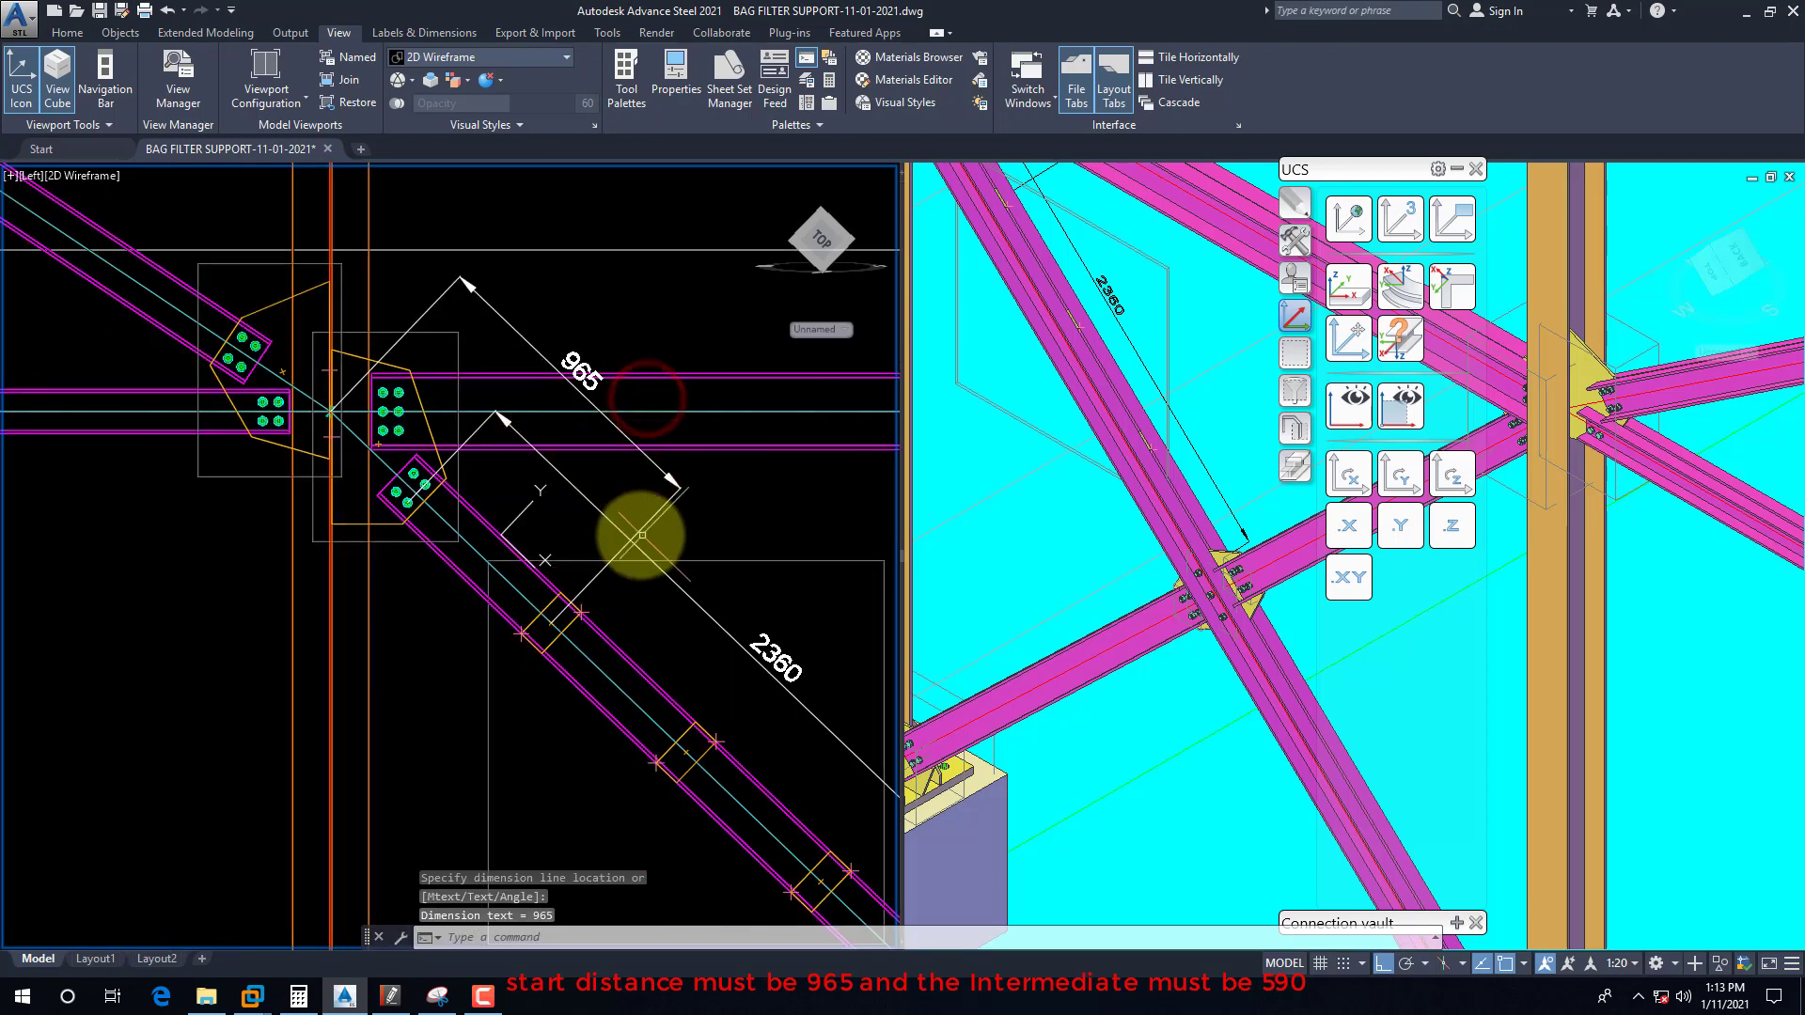
scroll(536, 645, up, 3)
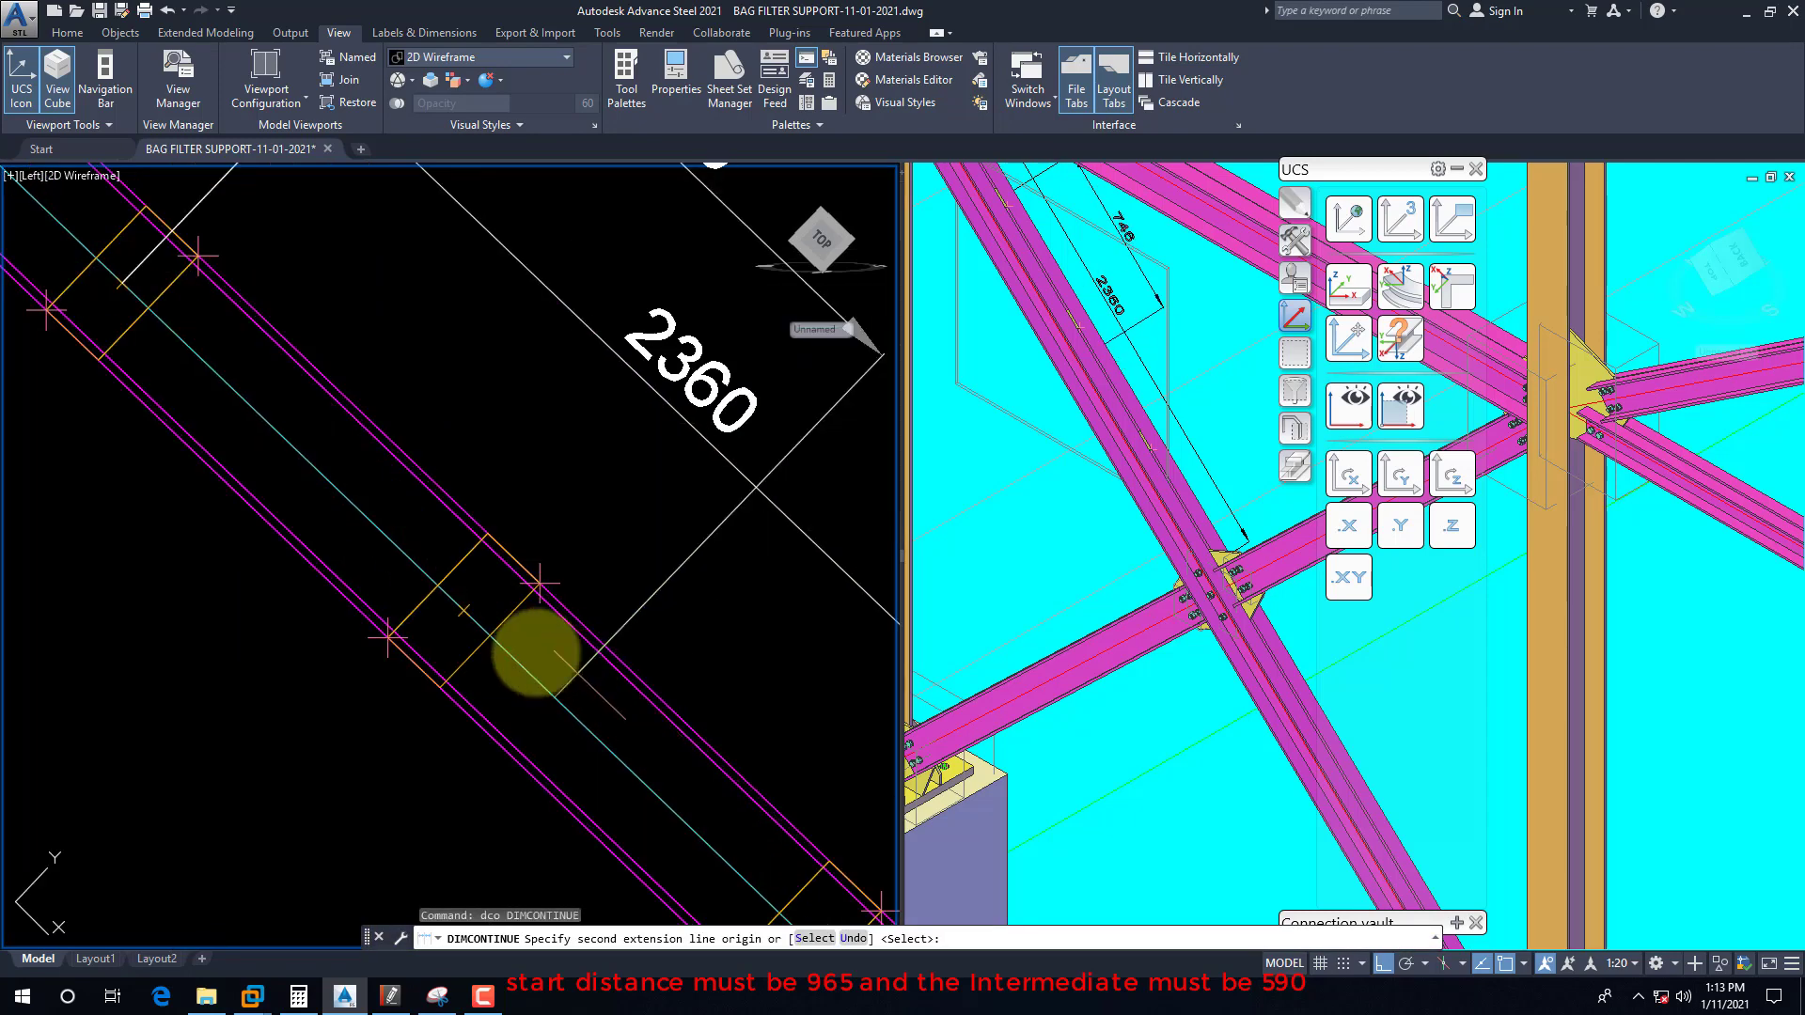
click(464, 615)
scroll(403, 612, down, 3)
scroll(584, 715, up, 3)
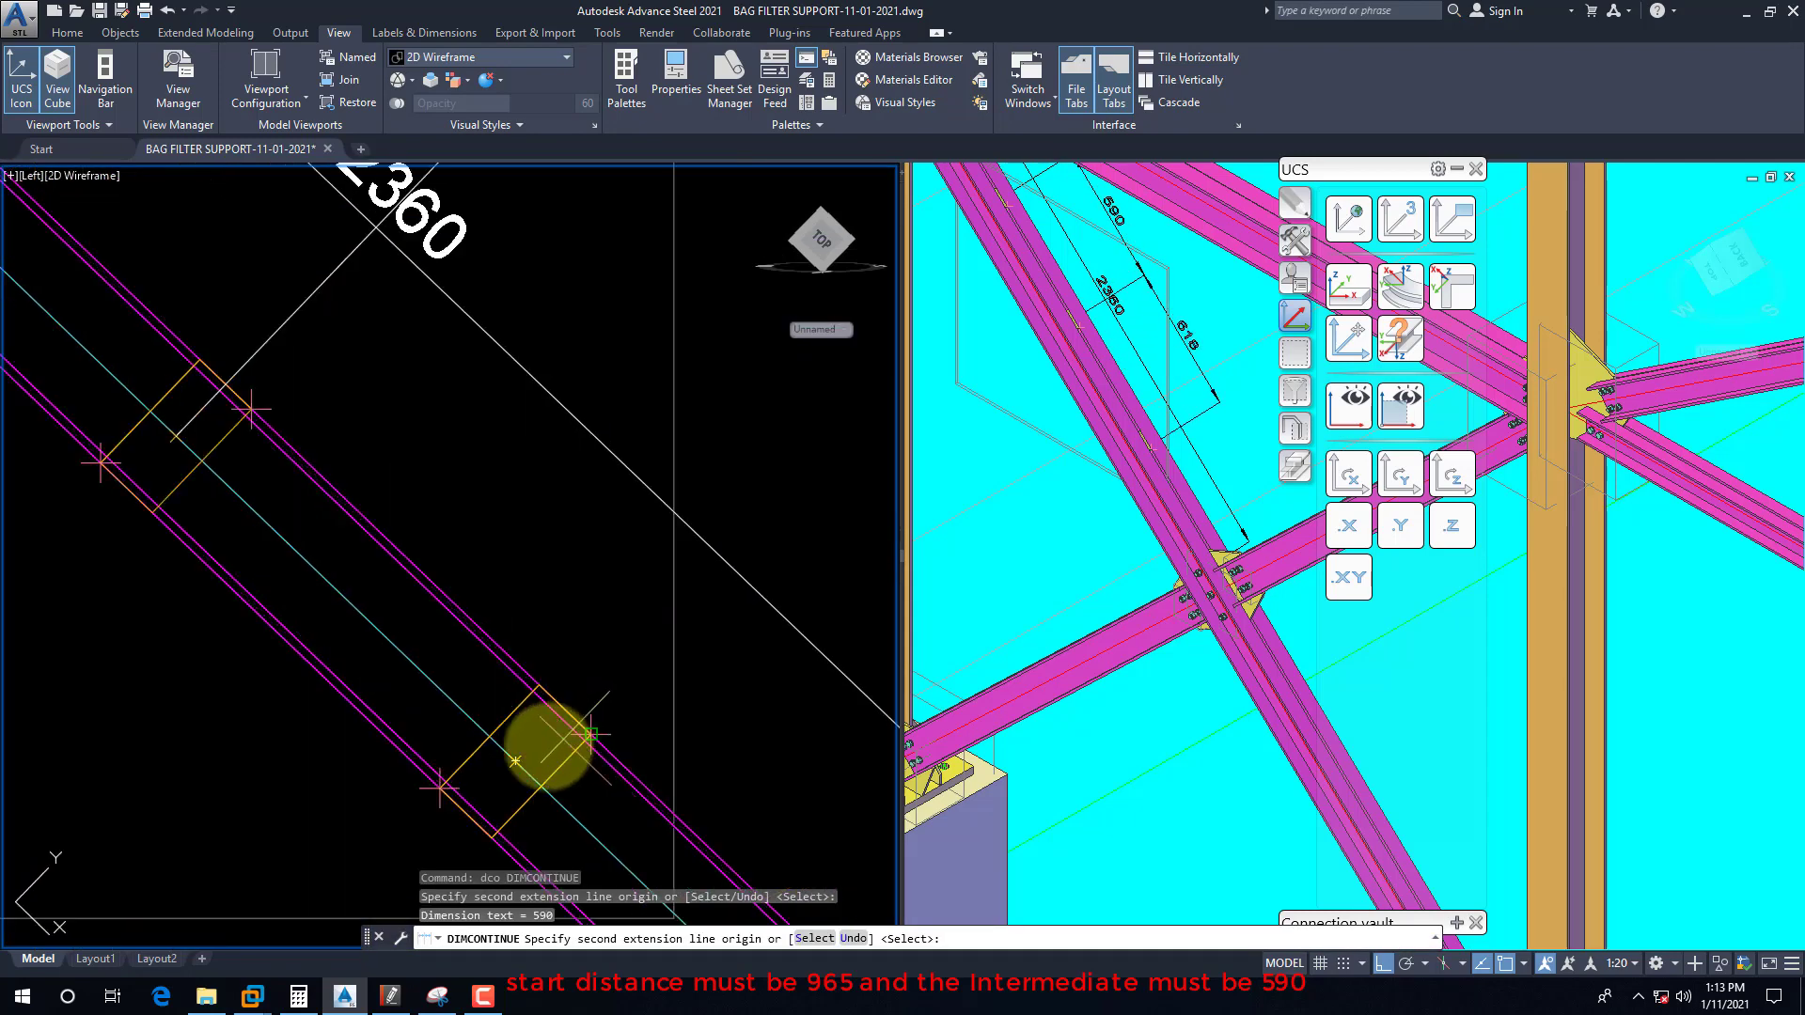
click(509, 759)
Step: Extend the dimension chain to the midpoint between the brace's two nearest bolts at the lower gusset and end the command
scroll(564, 765, down, 3)
scroll(544, 737, up, 6)
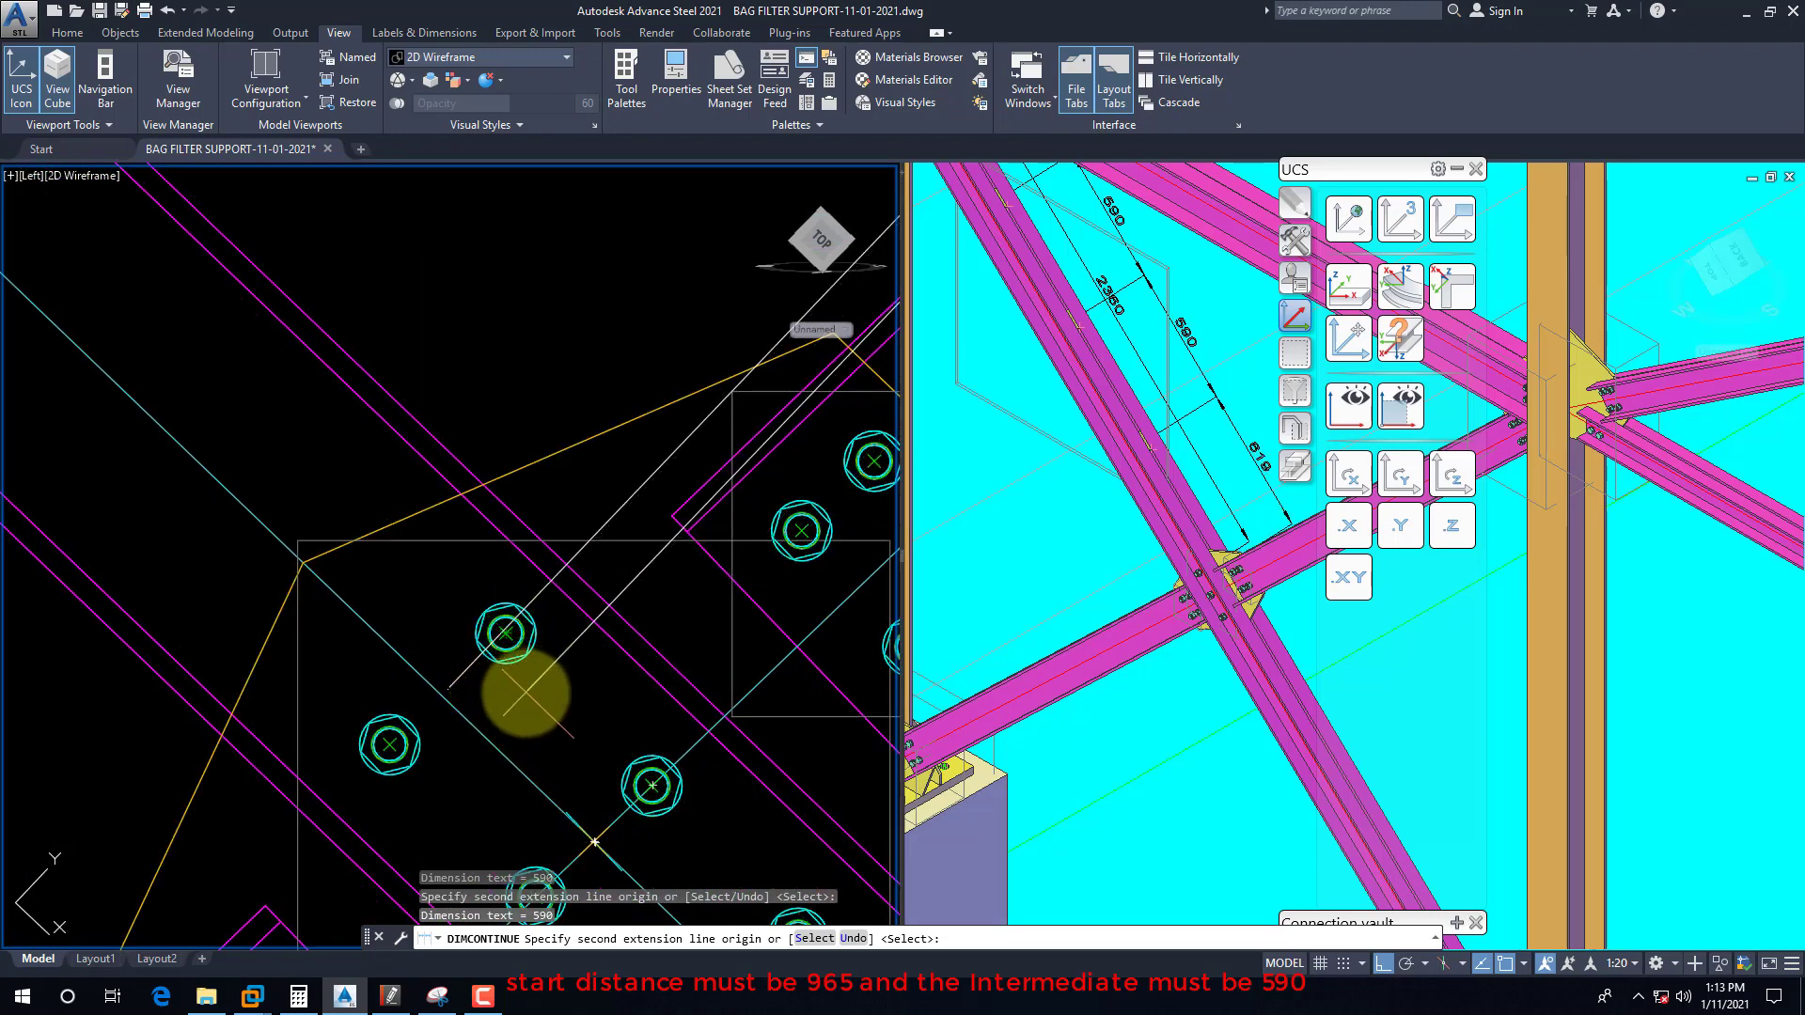
text(m2p)
key(Return)
click(505, 633)
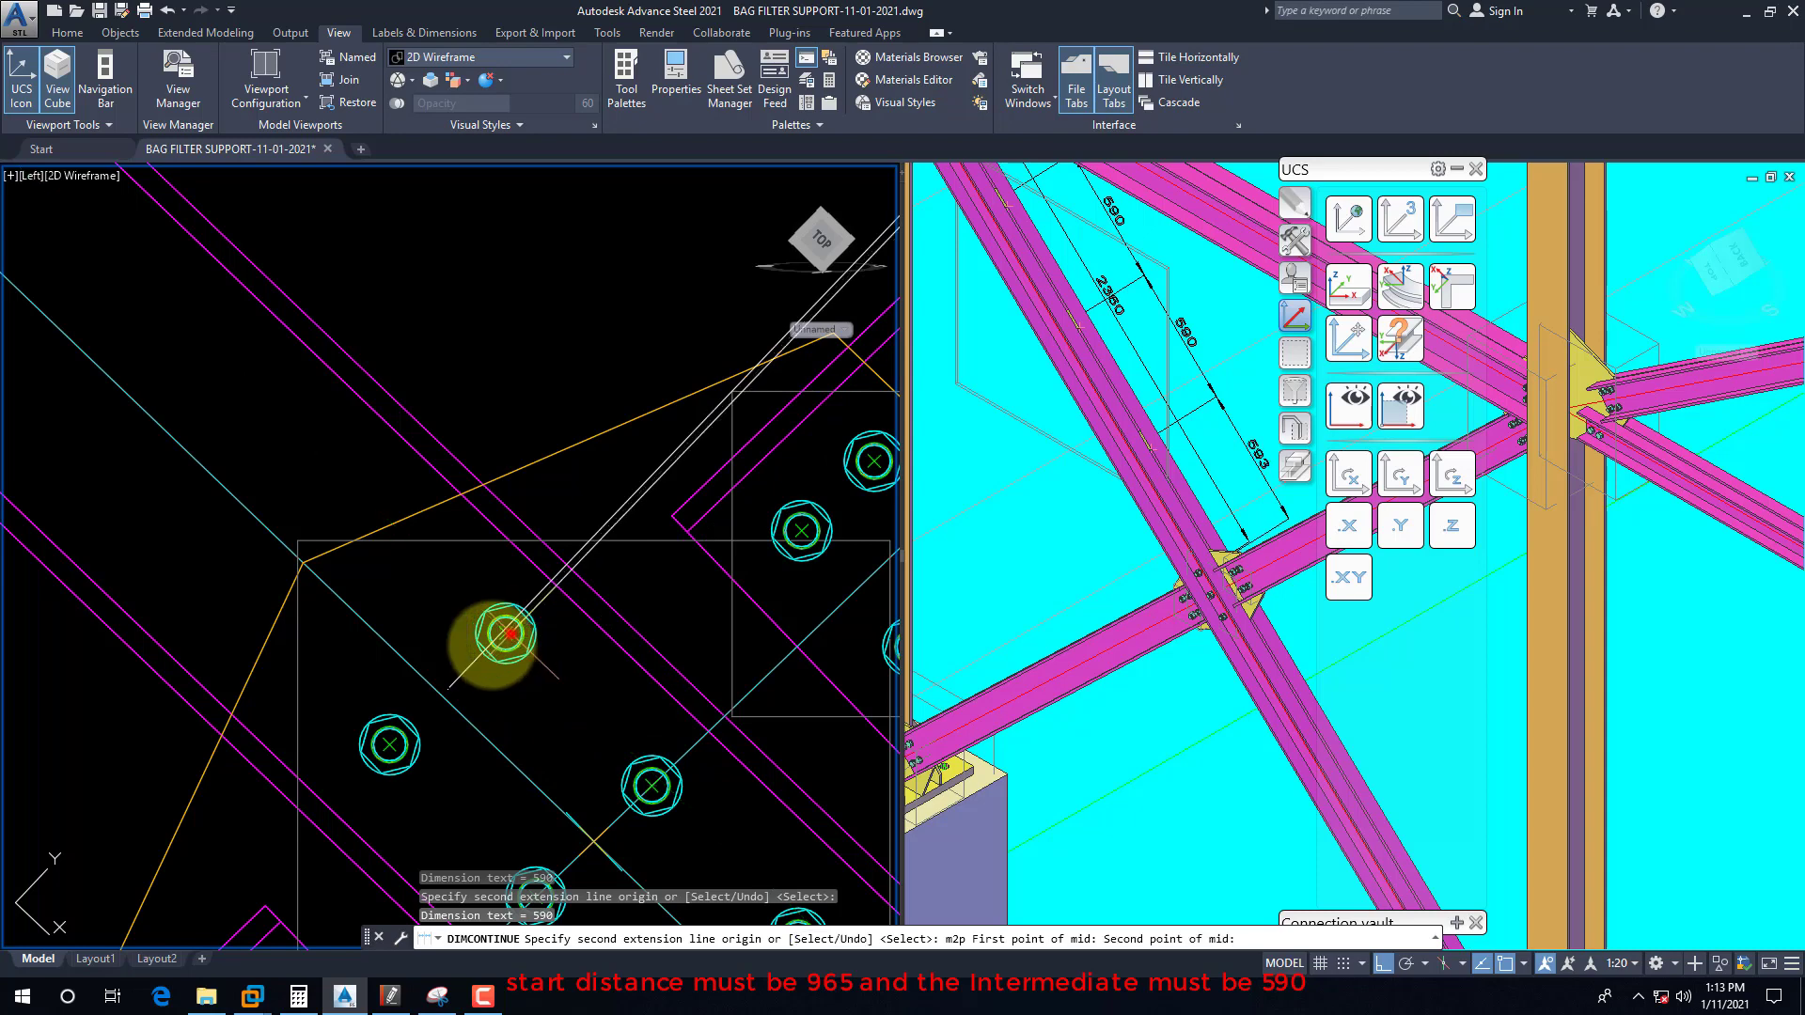
click(389, 746)
scroll(495, 737, down, 3)
key(Escape)
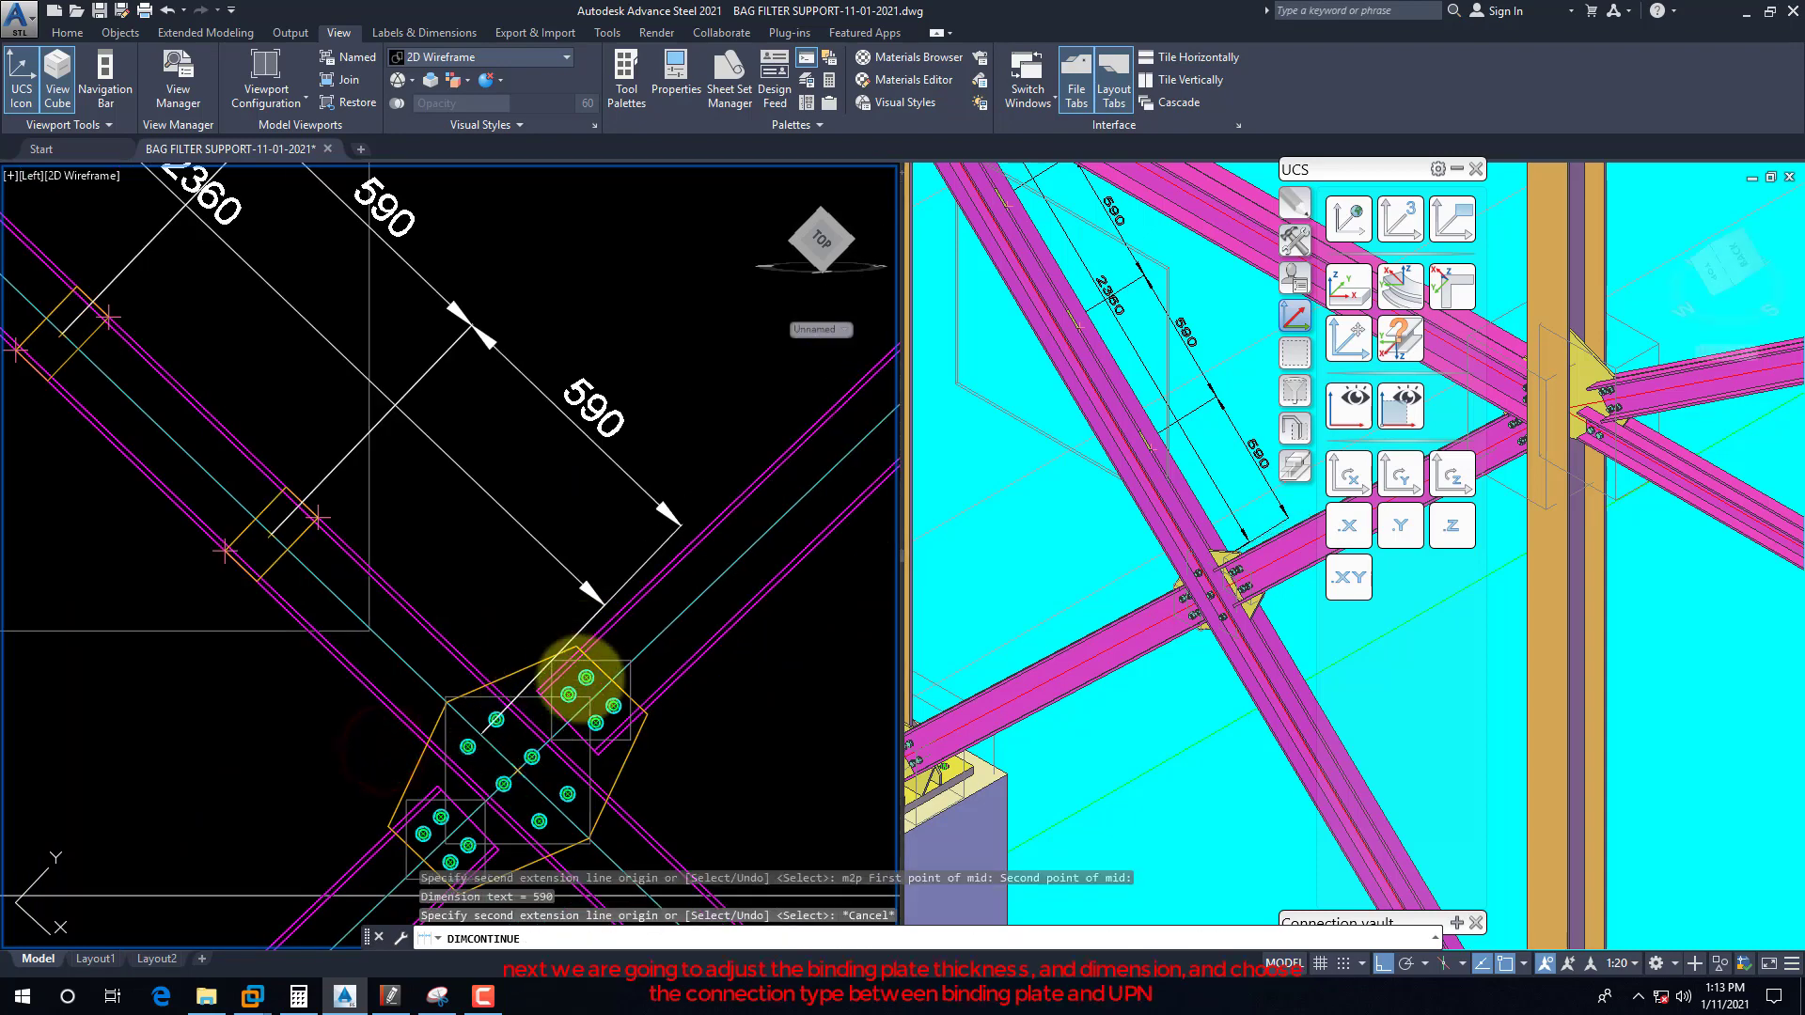
scroll(555, 625, down, 4)
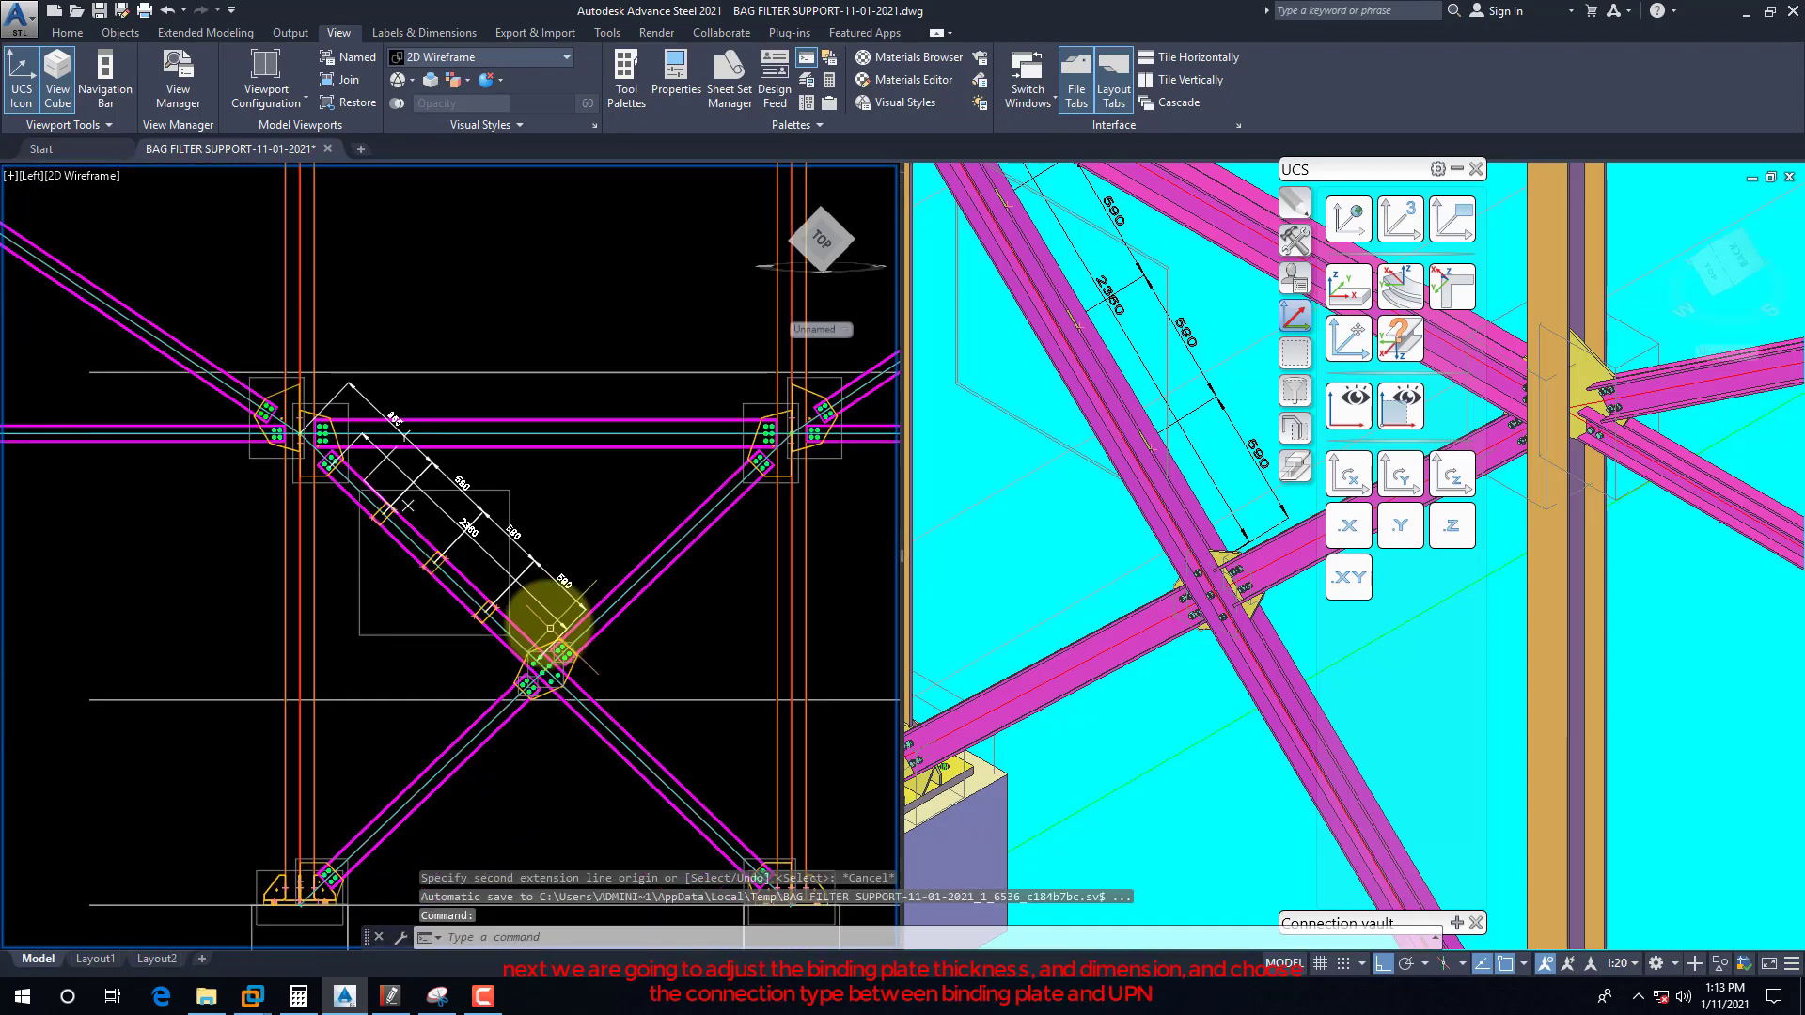
scroll(475, 535, up, 4)
scroll(483, 595, down, 1)
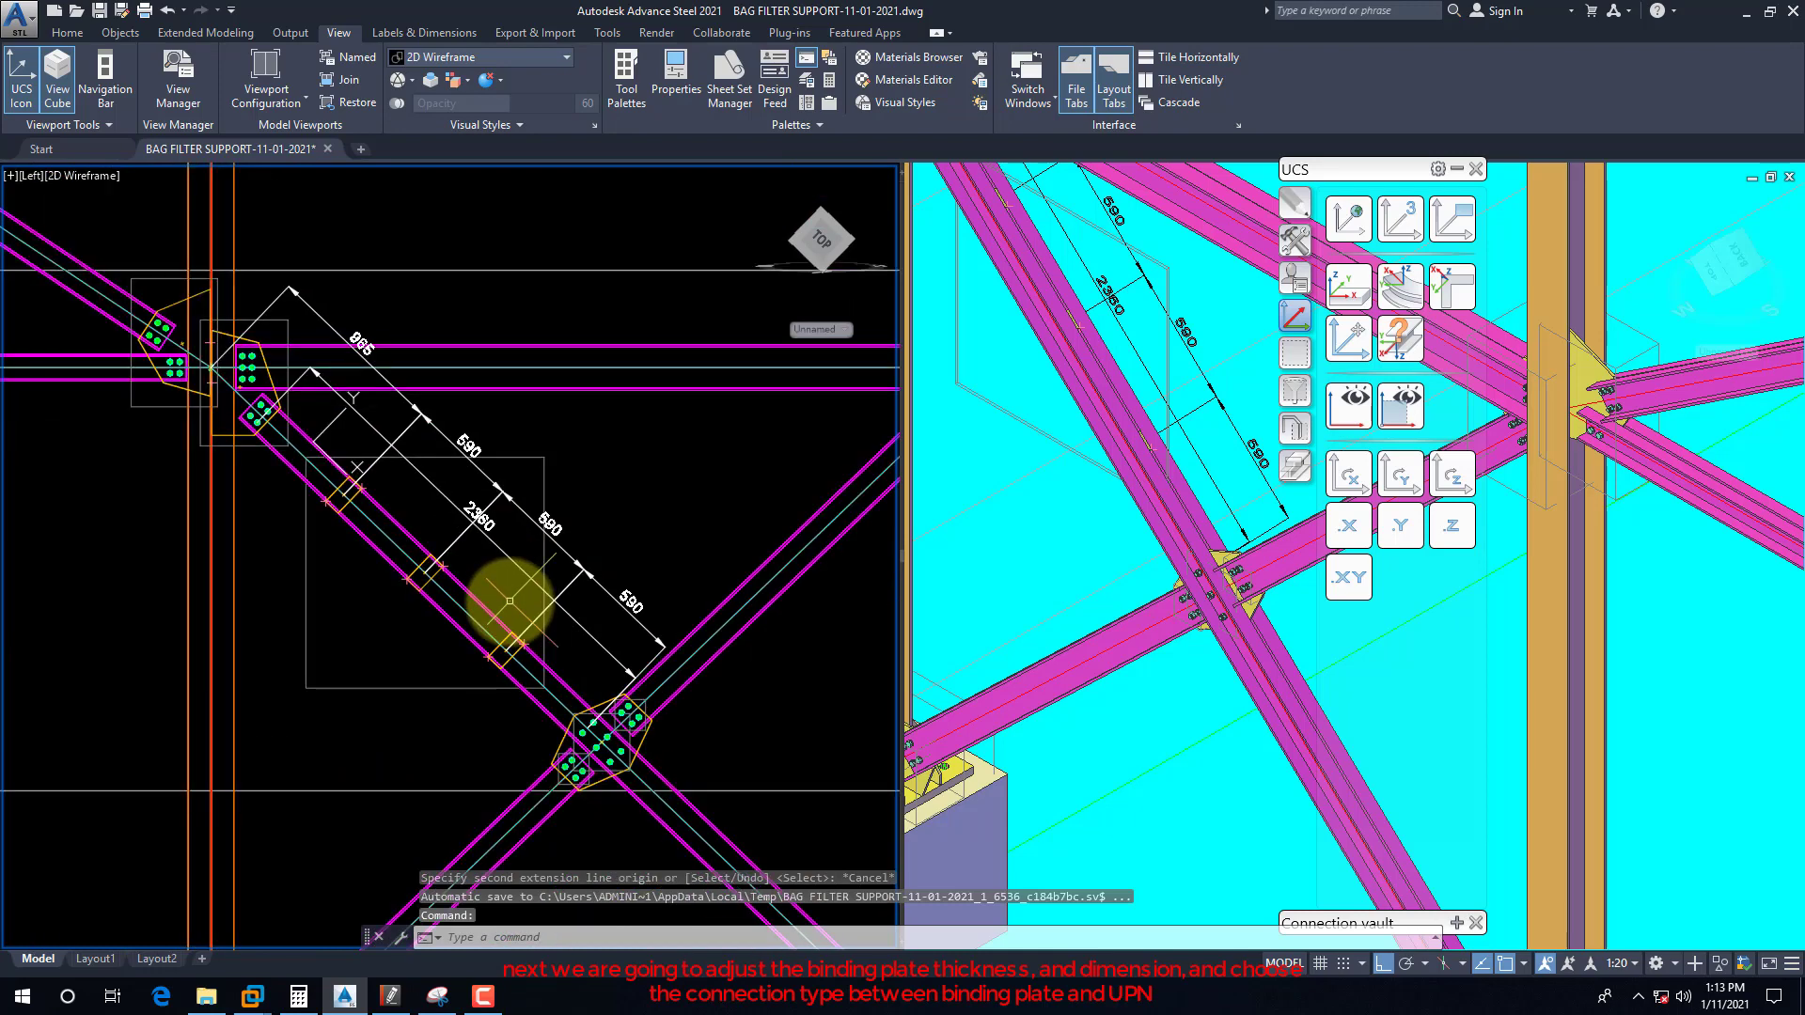
Step: Switch to the PDF-XChange Editor drawing and examine Detail 6 for the binding plate's dimensions and bolt layout
scroll(507, 560, up, 1)
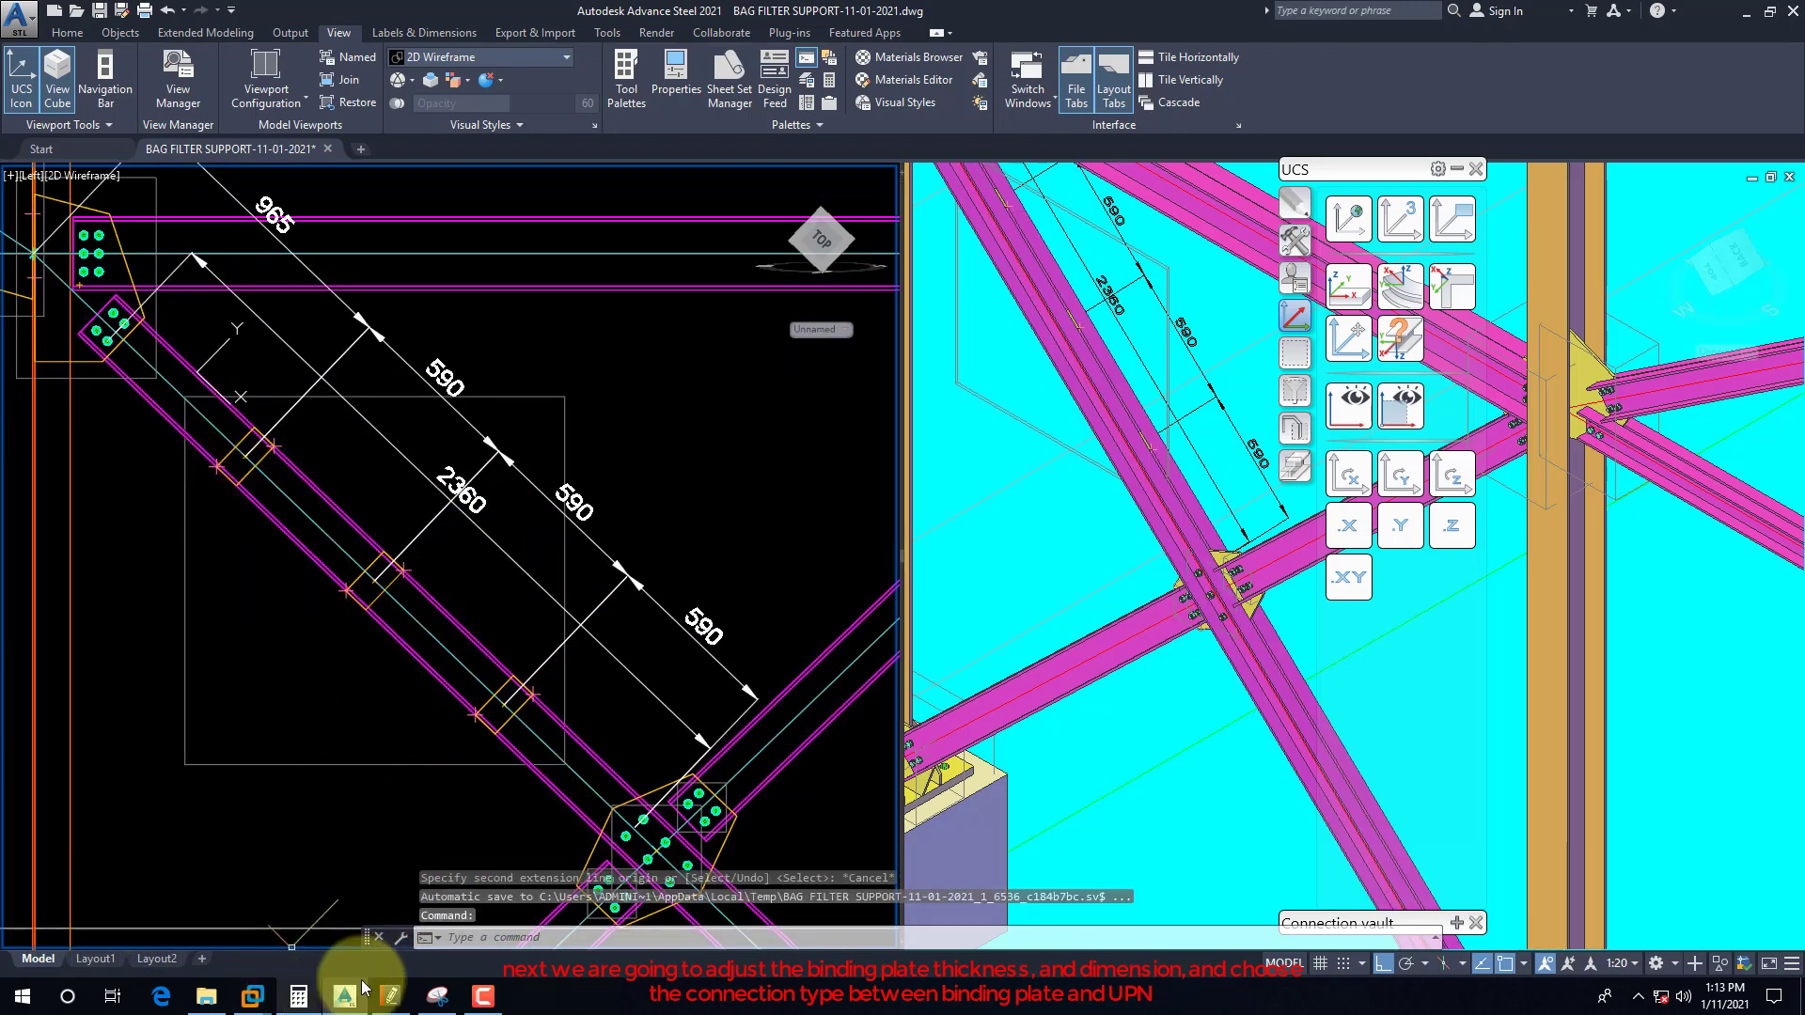
click(381, 1002)
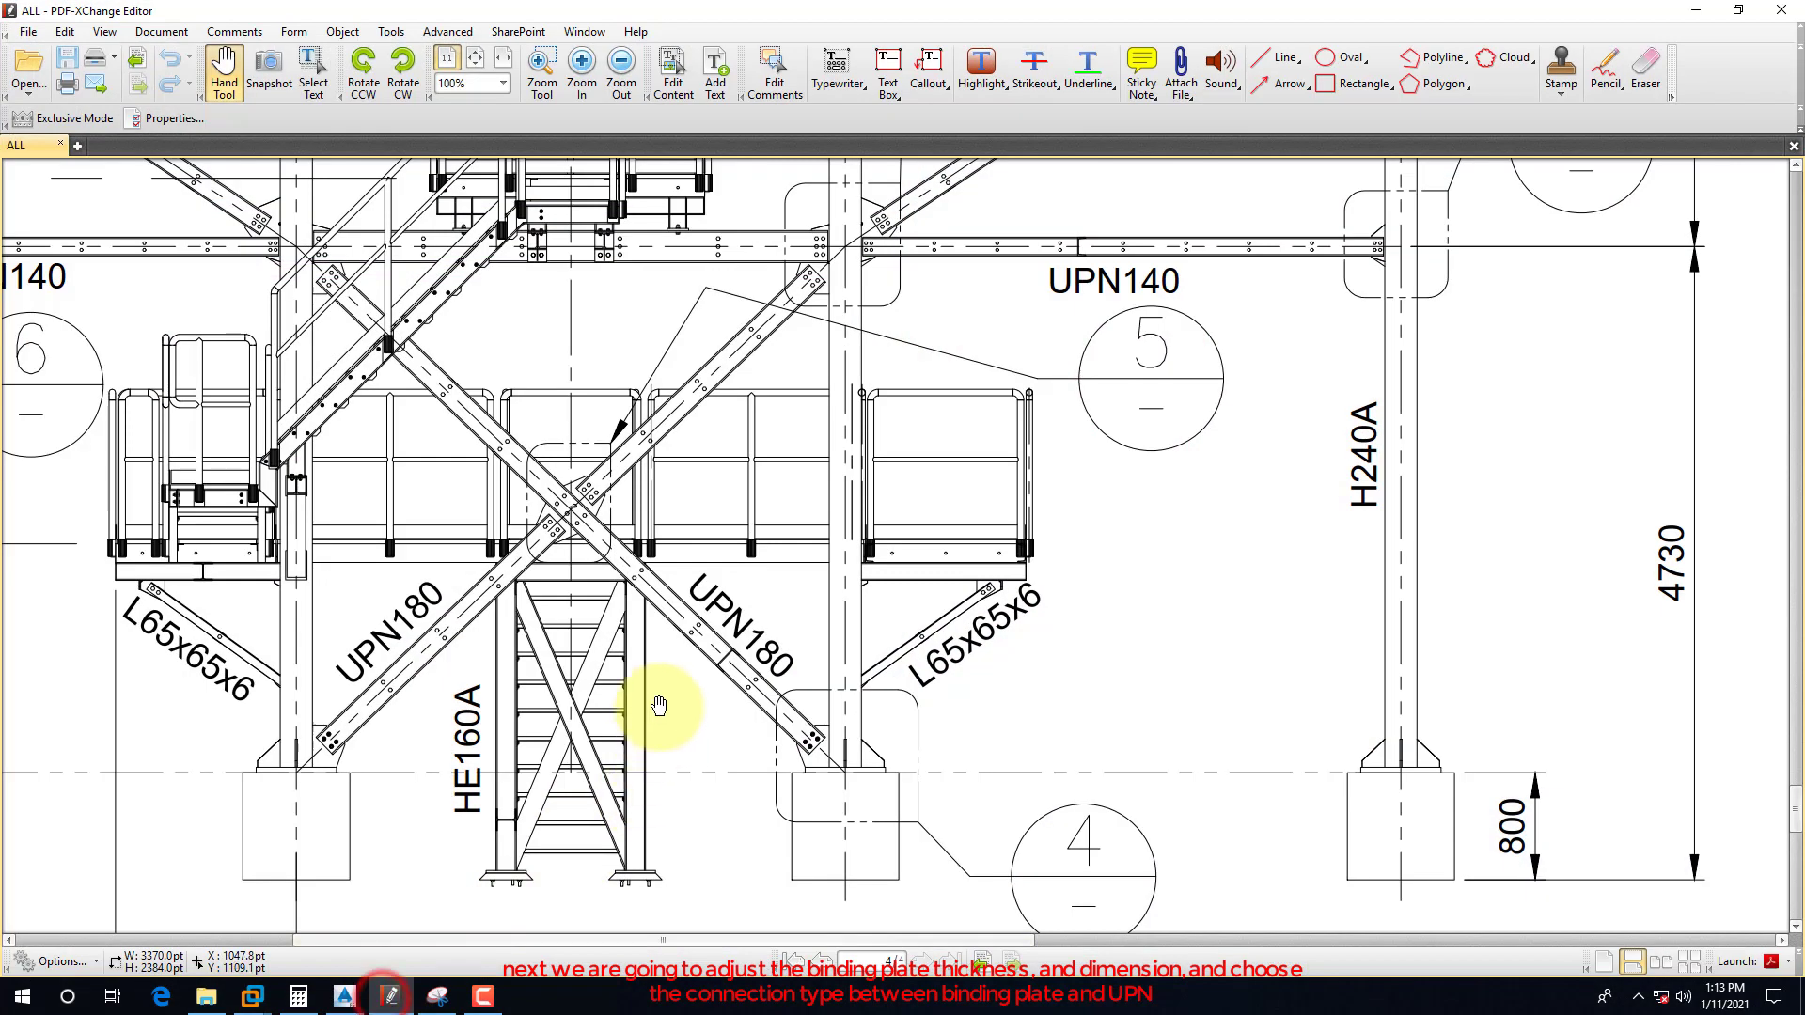
click(701, 705)
drag(1001, 743, 825, 489)
ctrl+scroll(517, 434, down, 1)
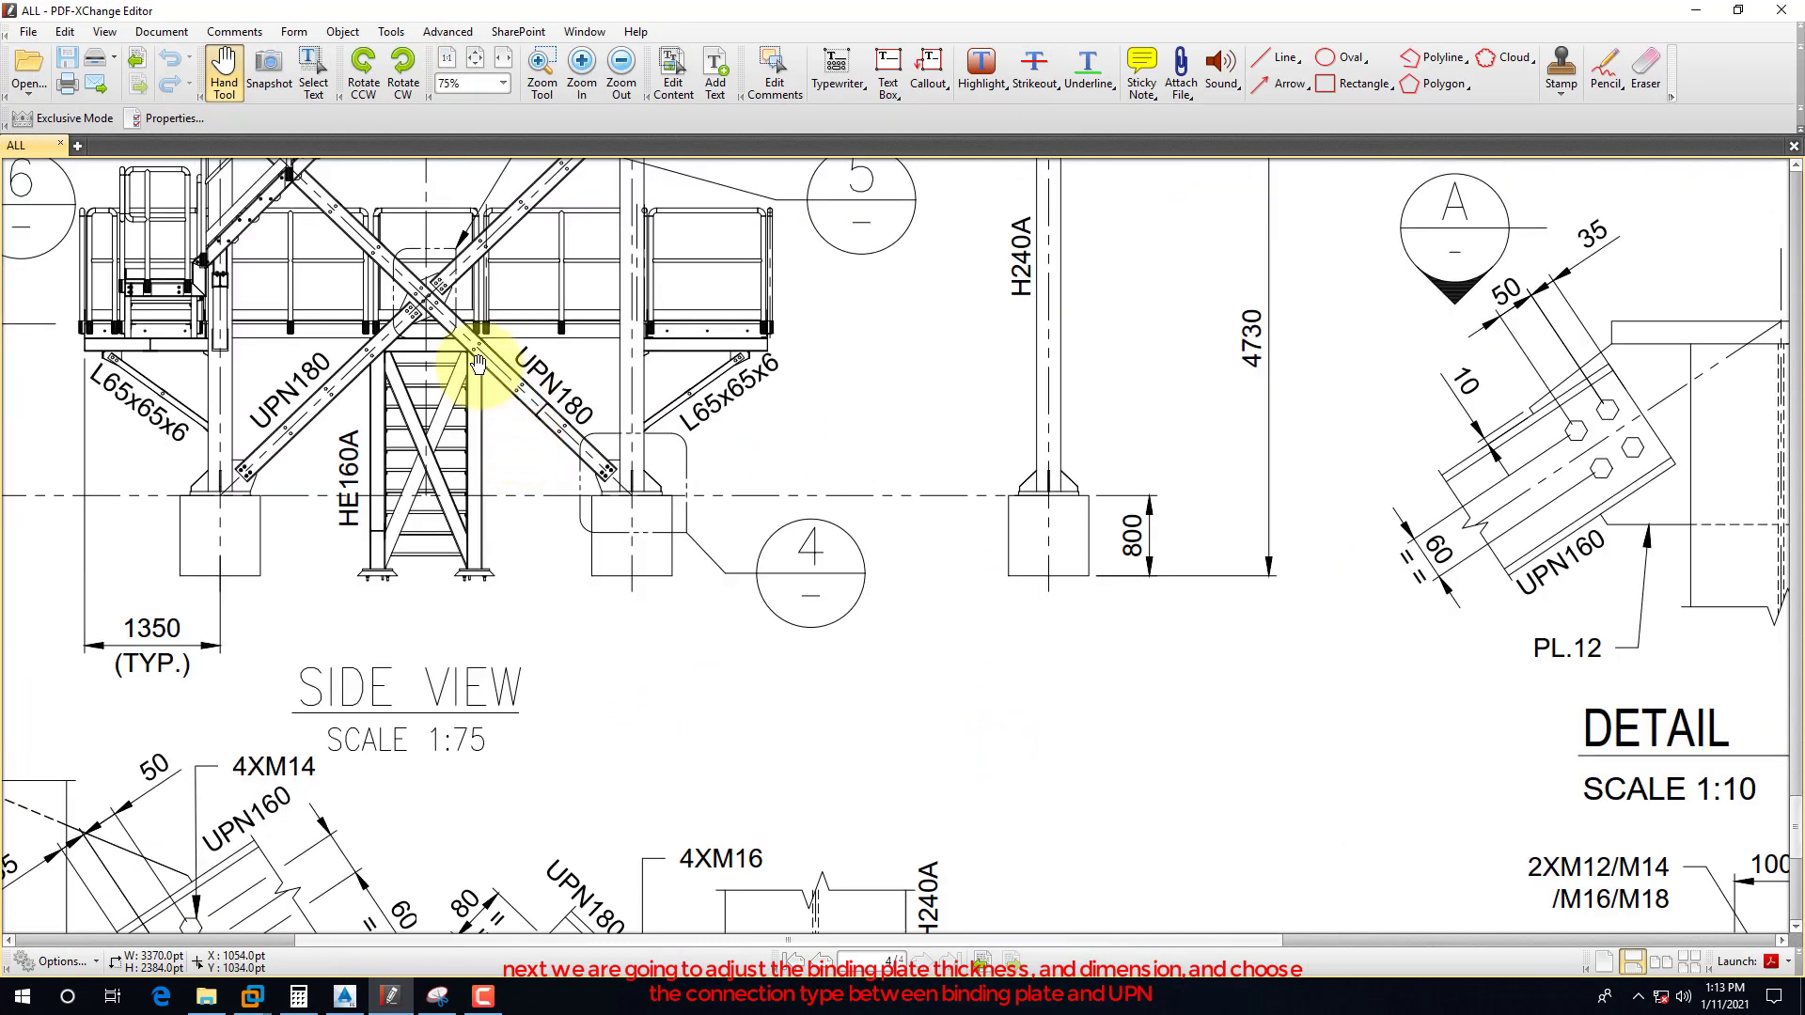
drag(445, 314, 602, 470)
drag(932, 560, 528, 354)
drag(1220, 717, 1209, 645)
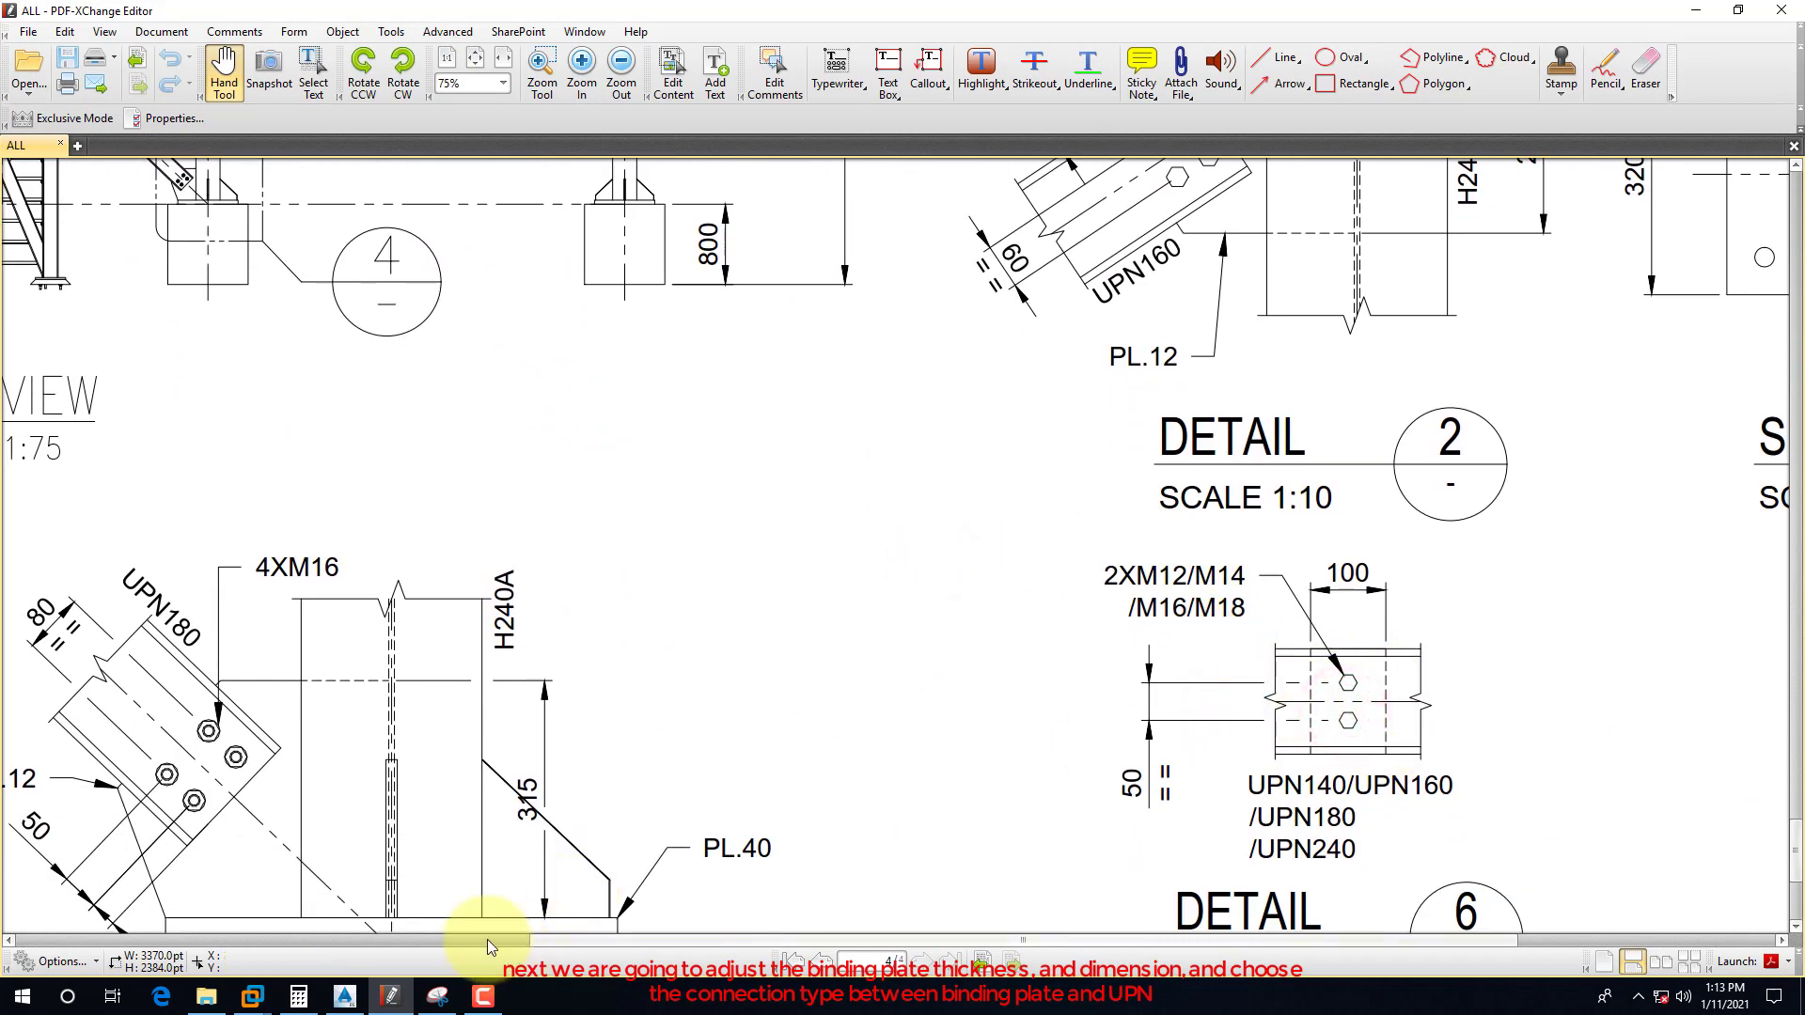
Step: Back in Advance Steel, open the lower binding plate joint's properties and make the plate thickness variable at 12 mm
click(346, 998)
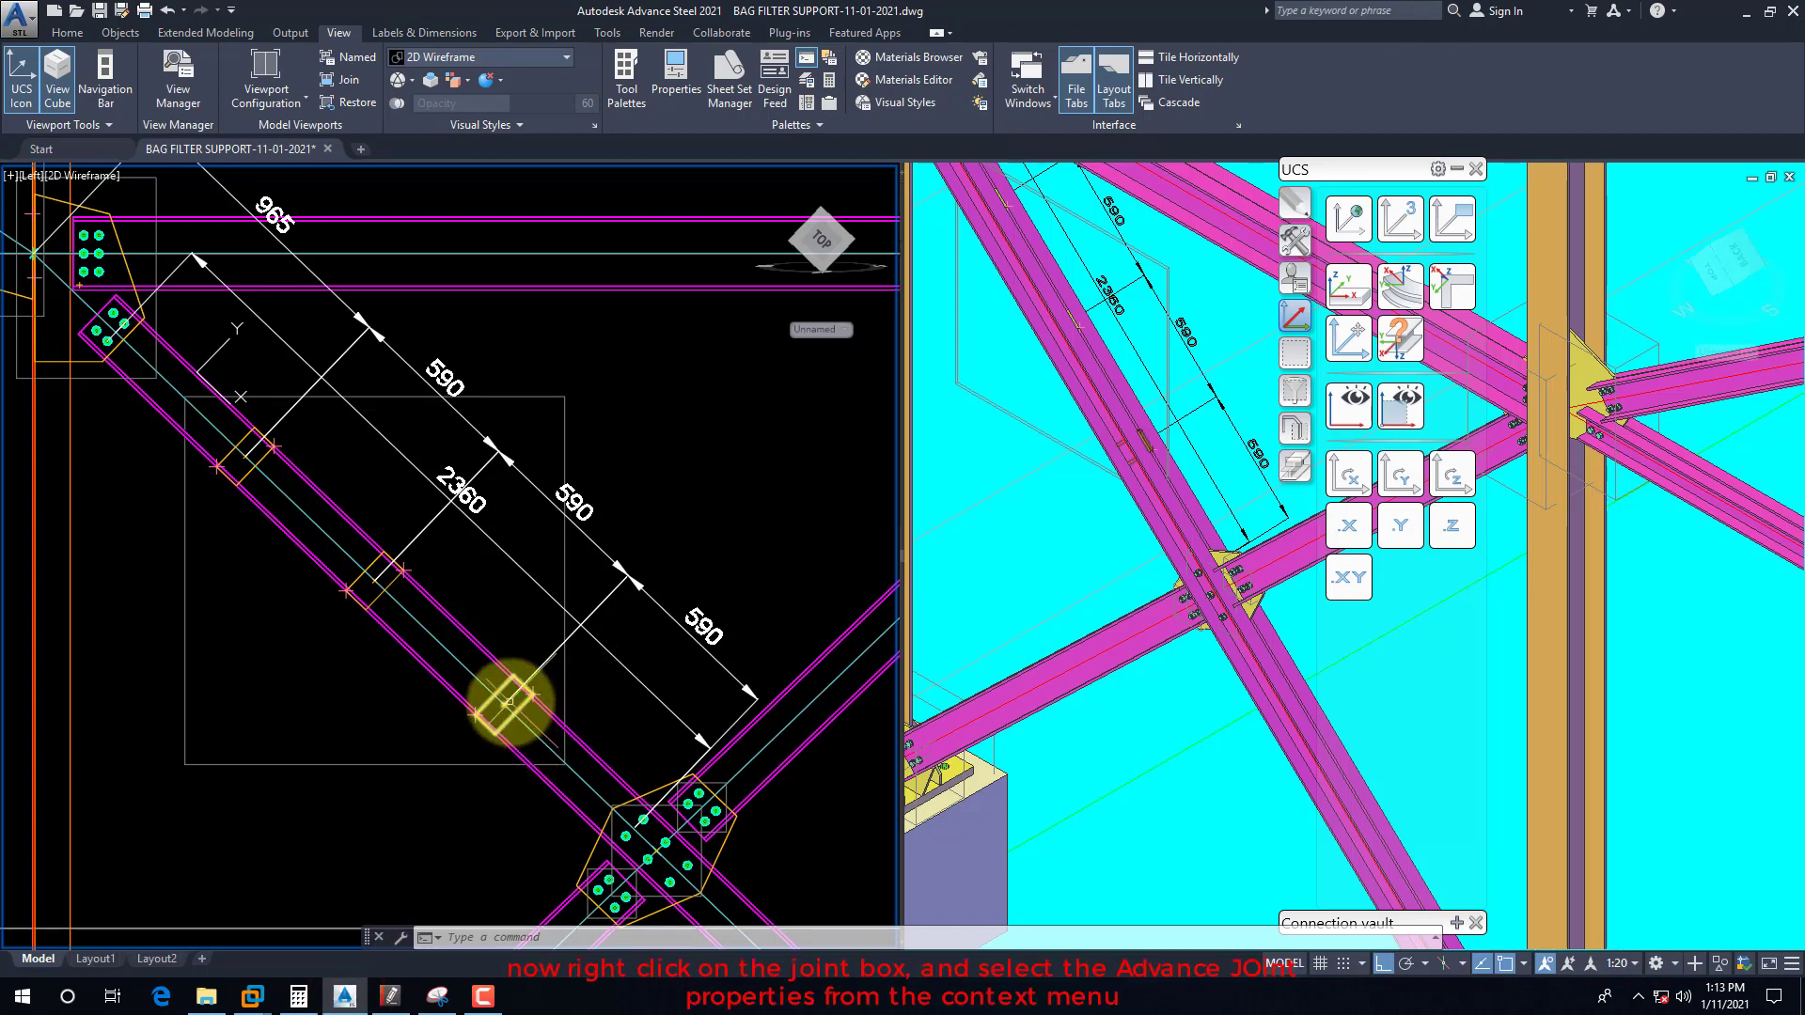
right_click(524, 703)
click(618, 402)
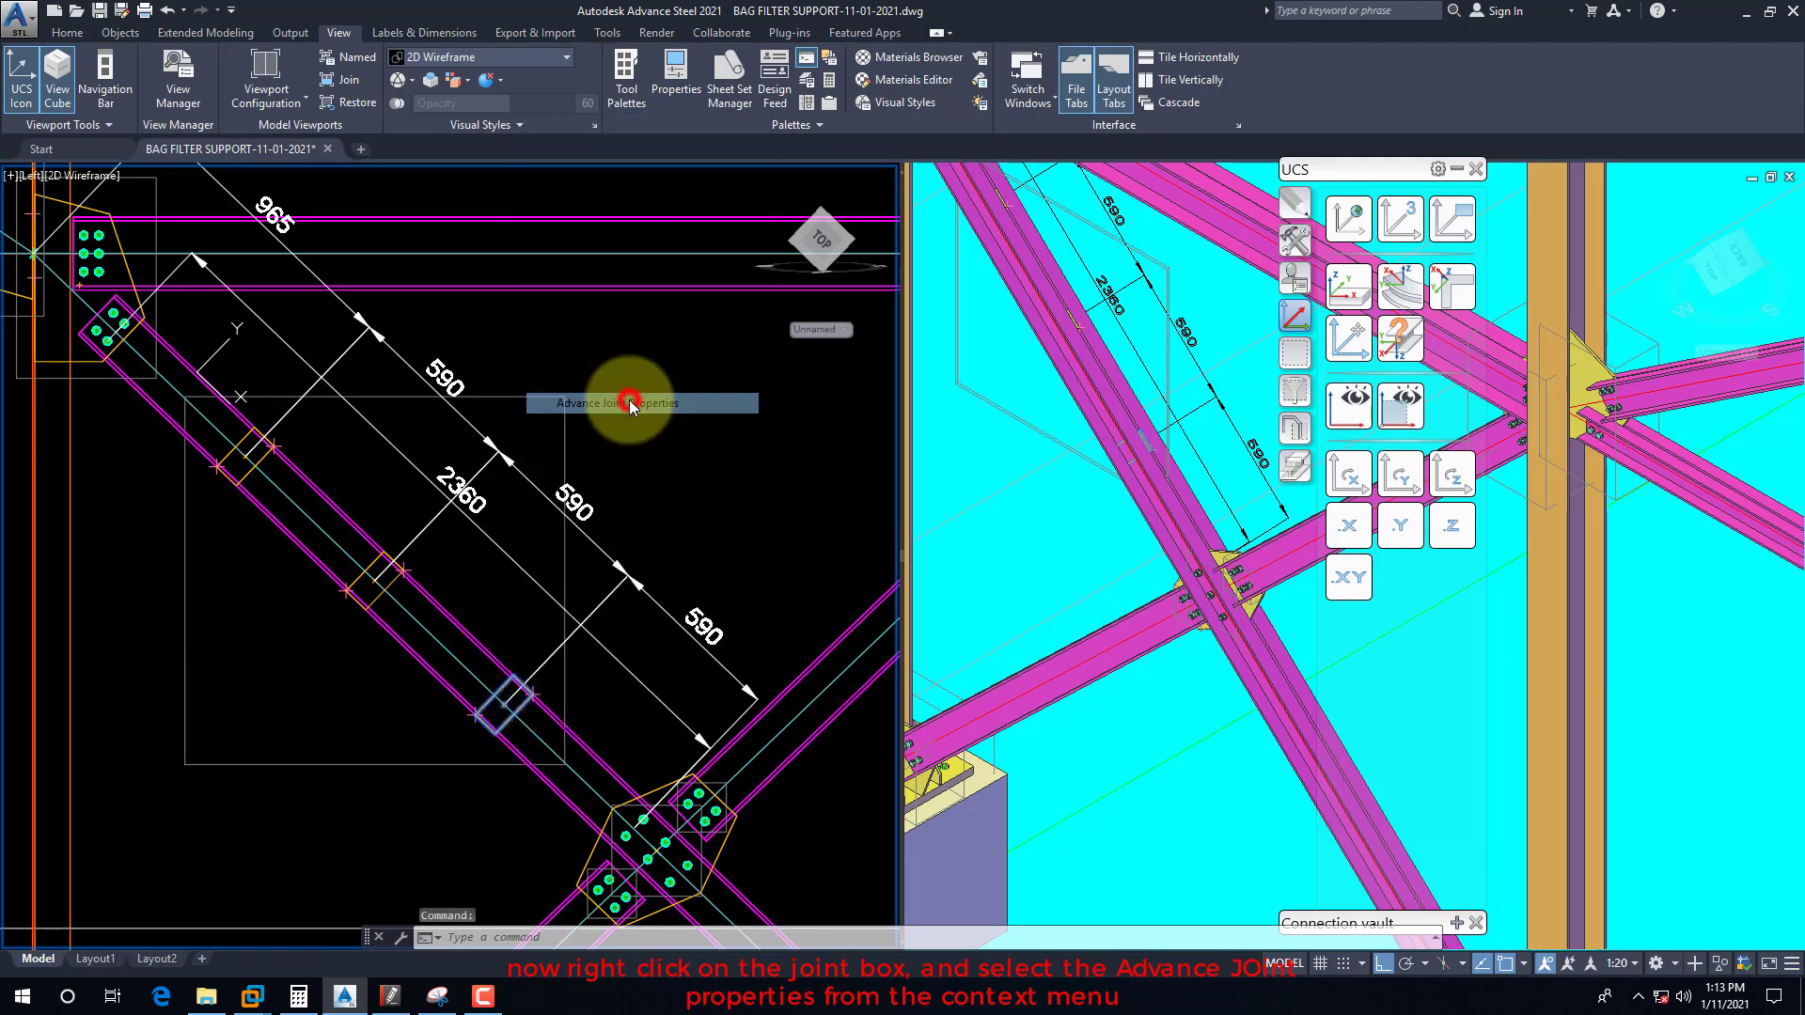
click(588, 133)
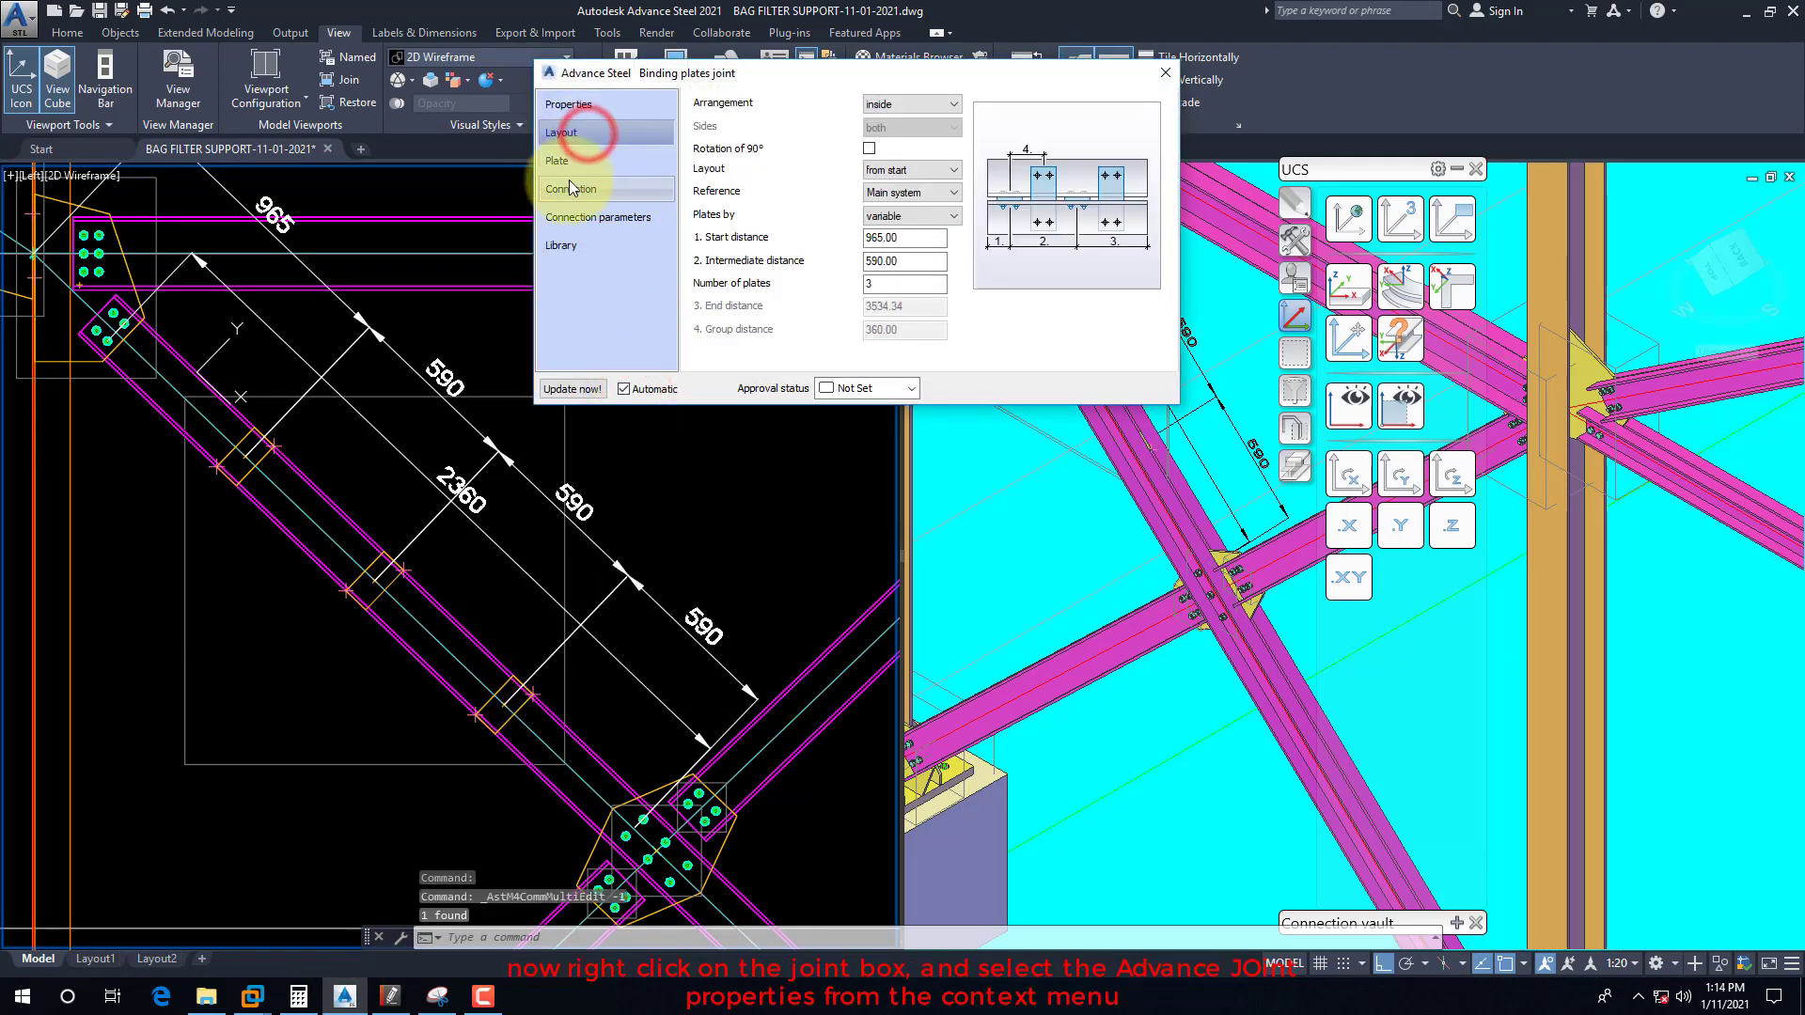
click(558, 161)
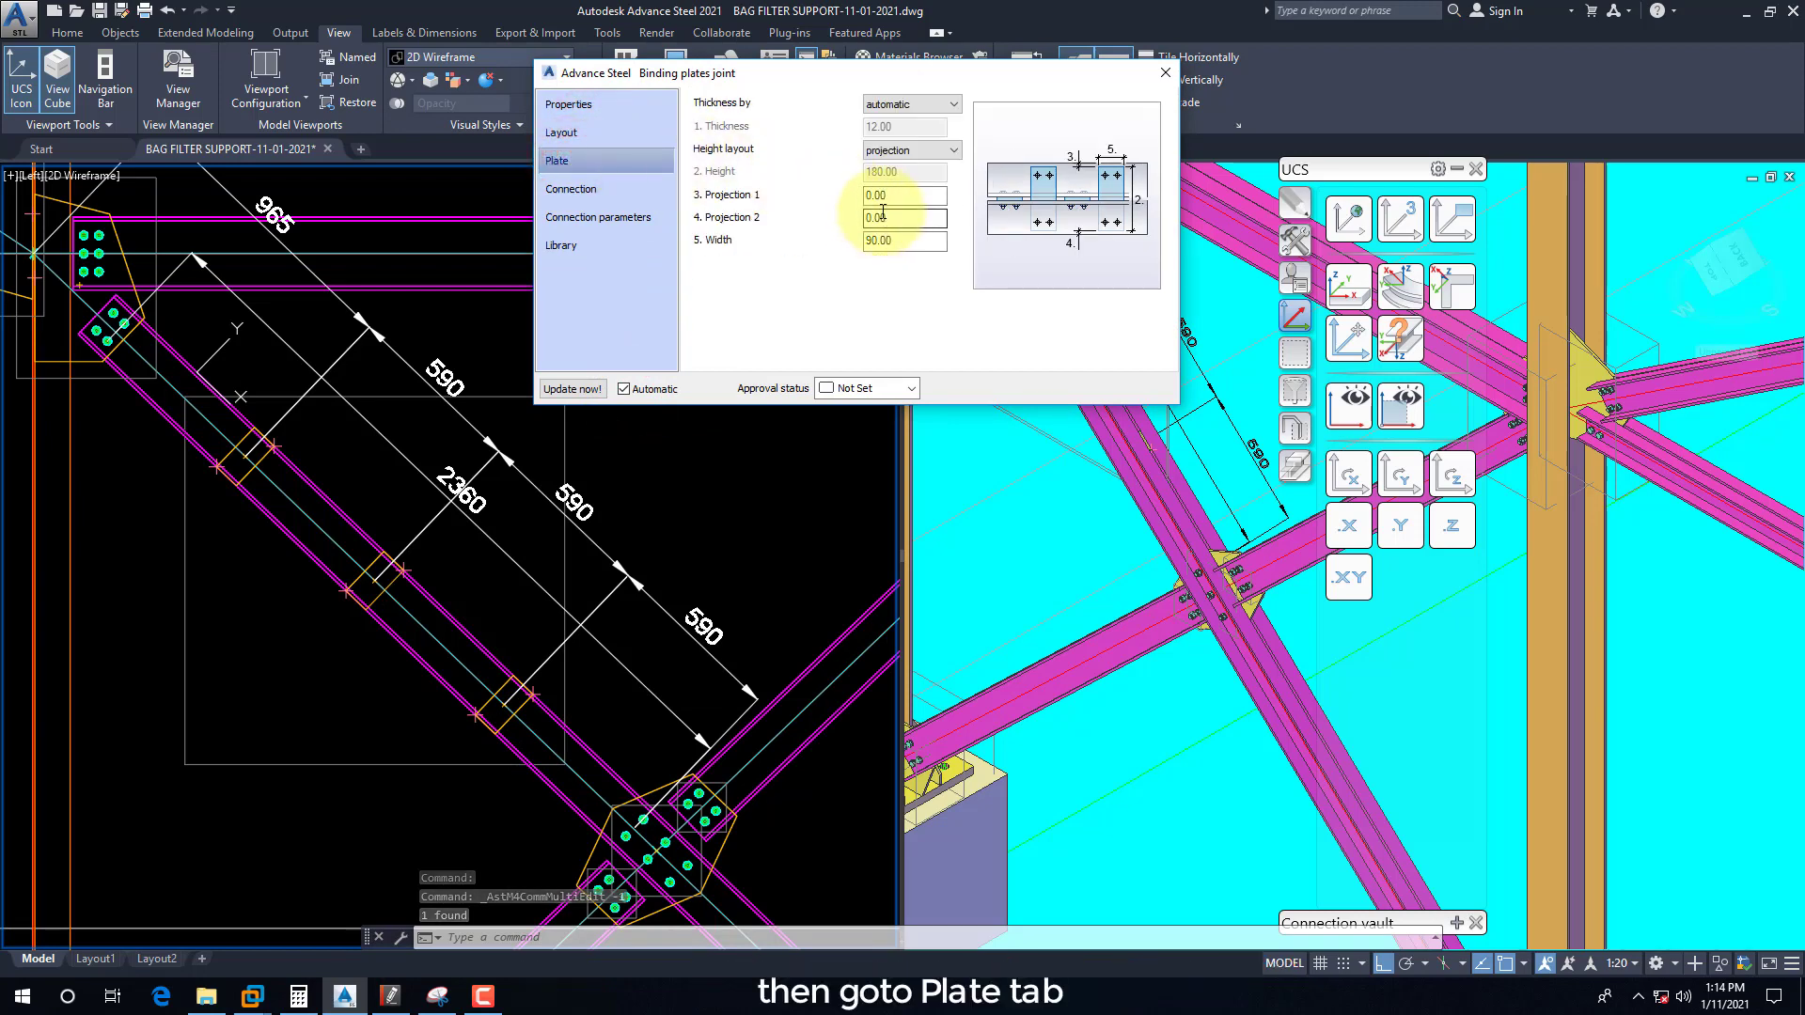
click(907, 104)
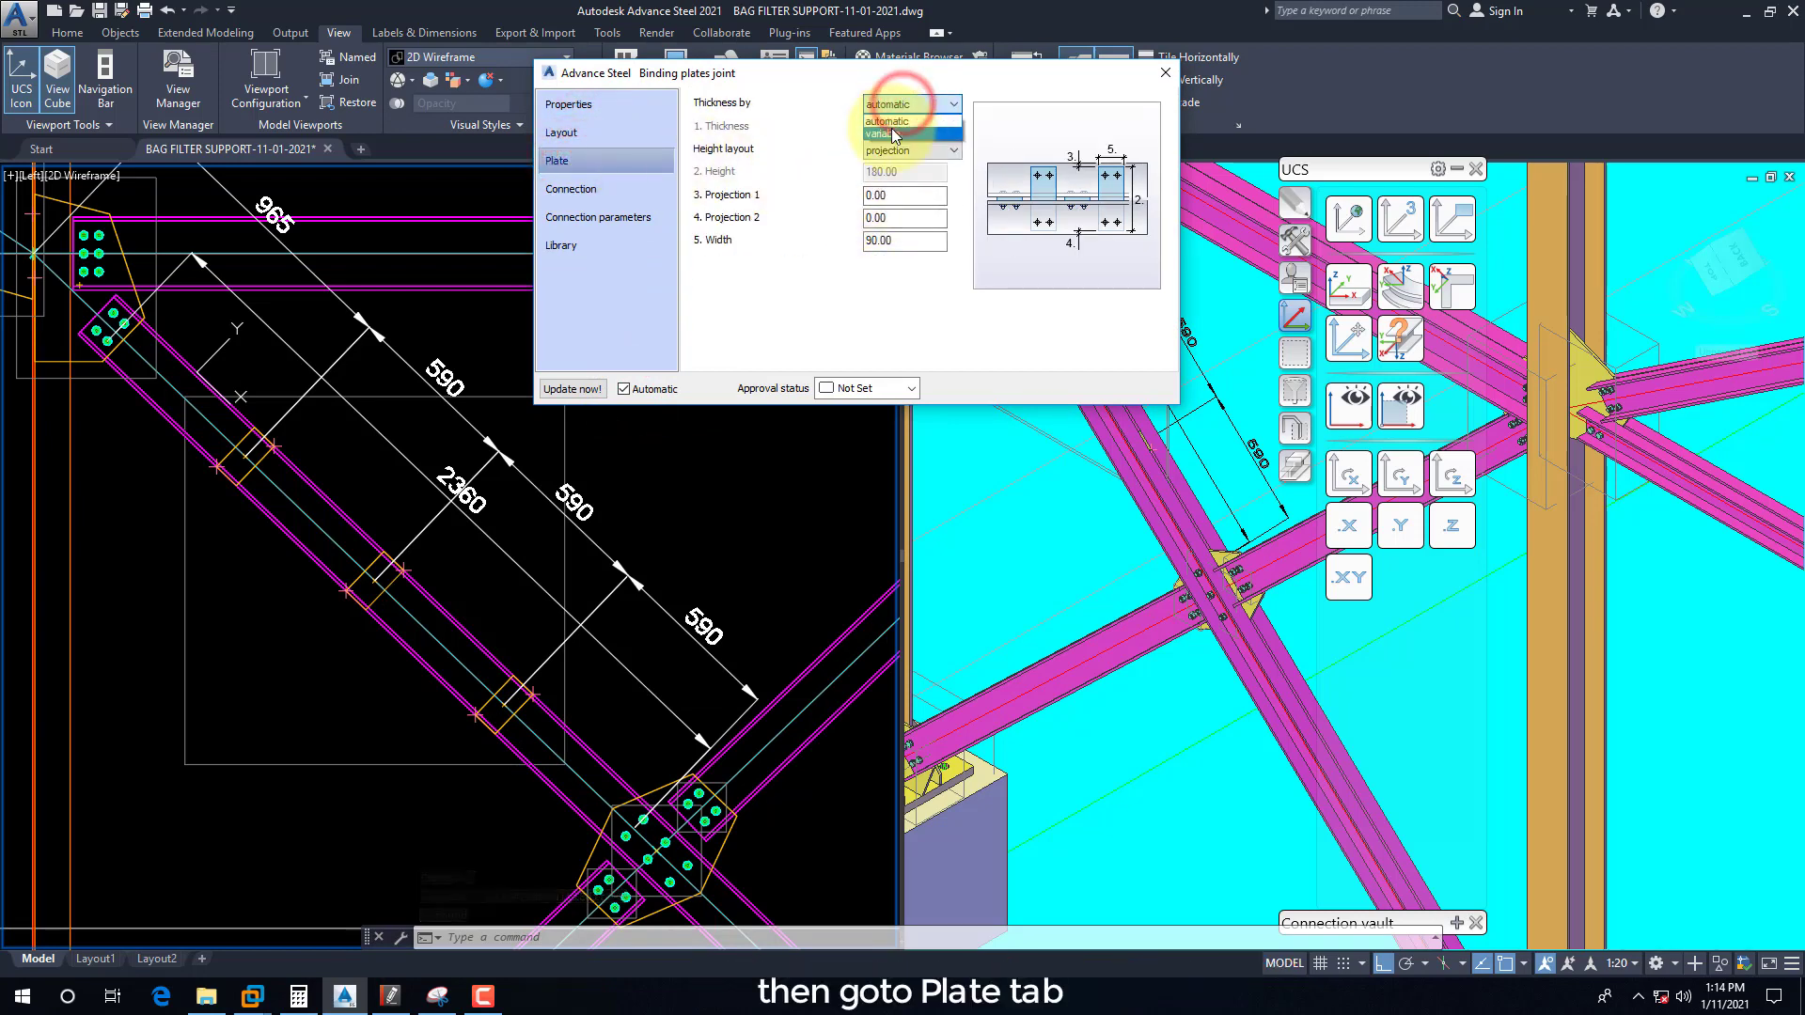
click(889, 127)
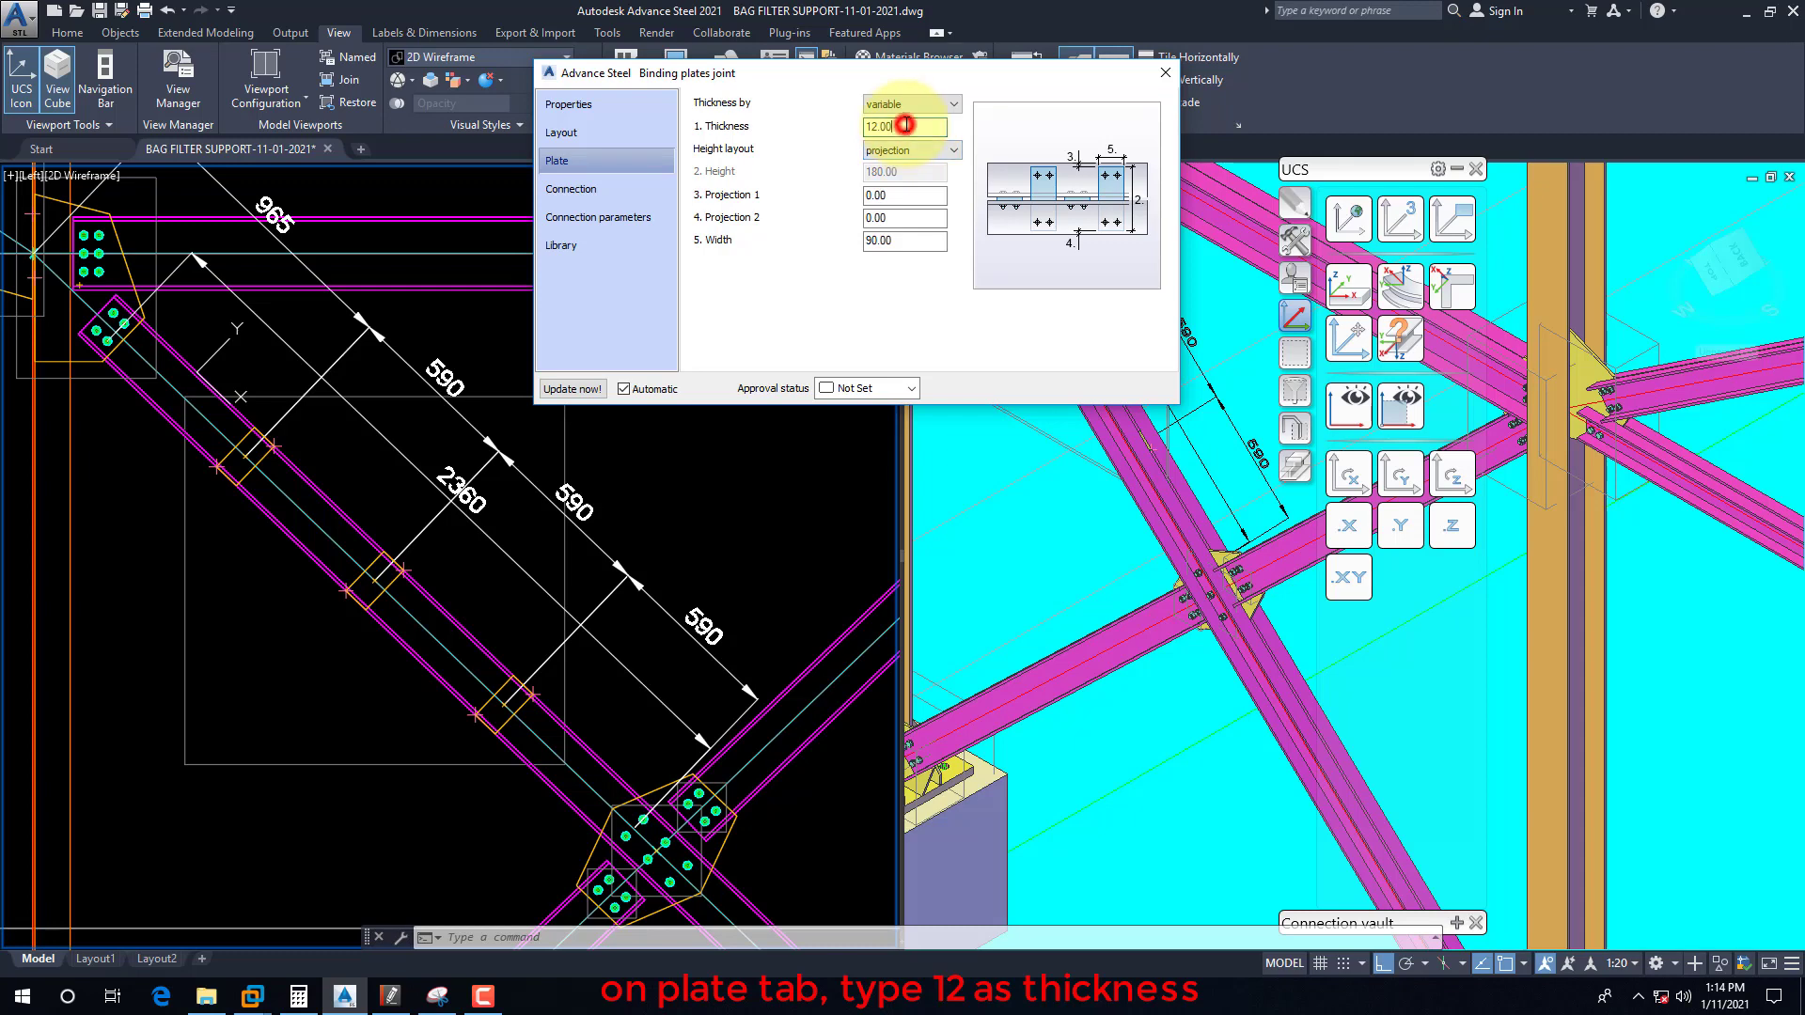
double_click(904, 125)
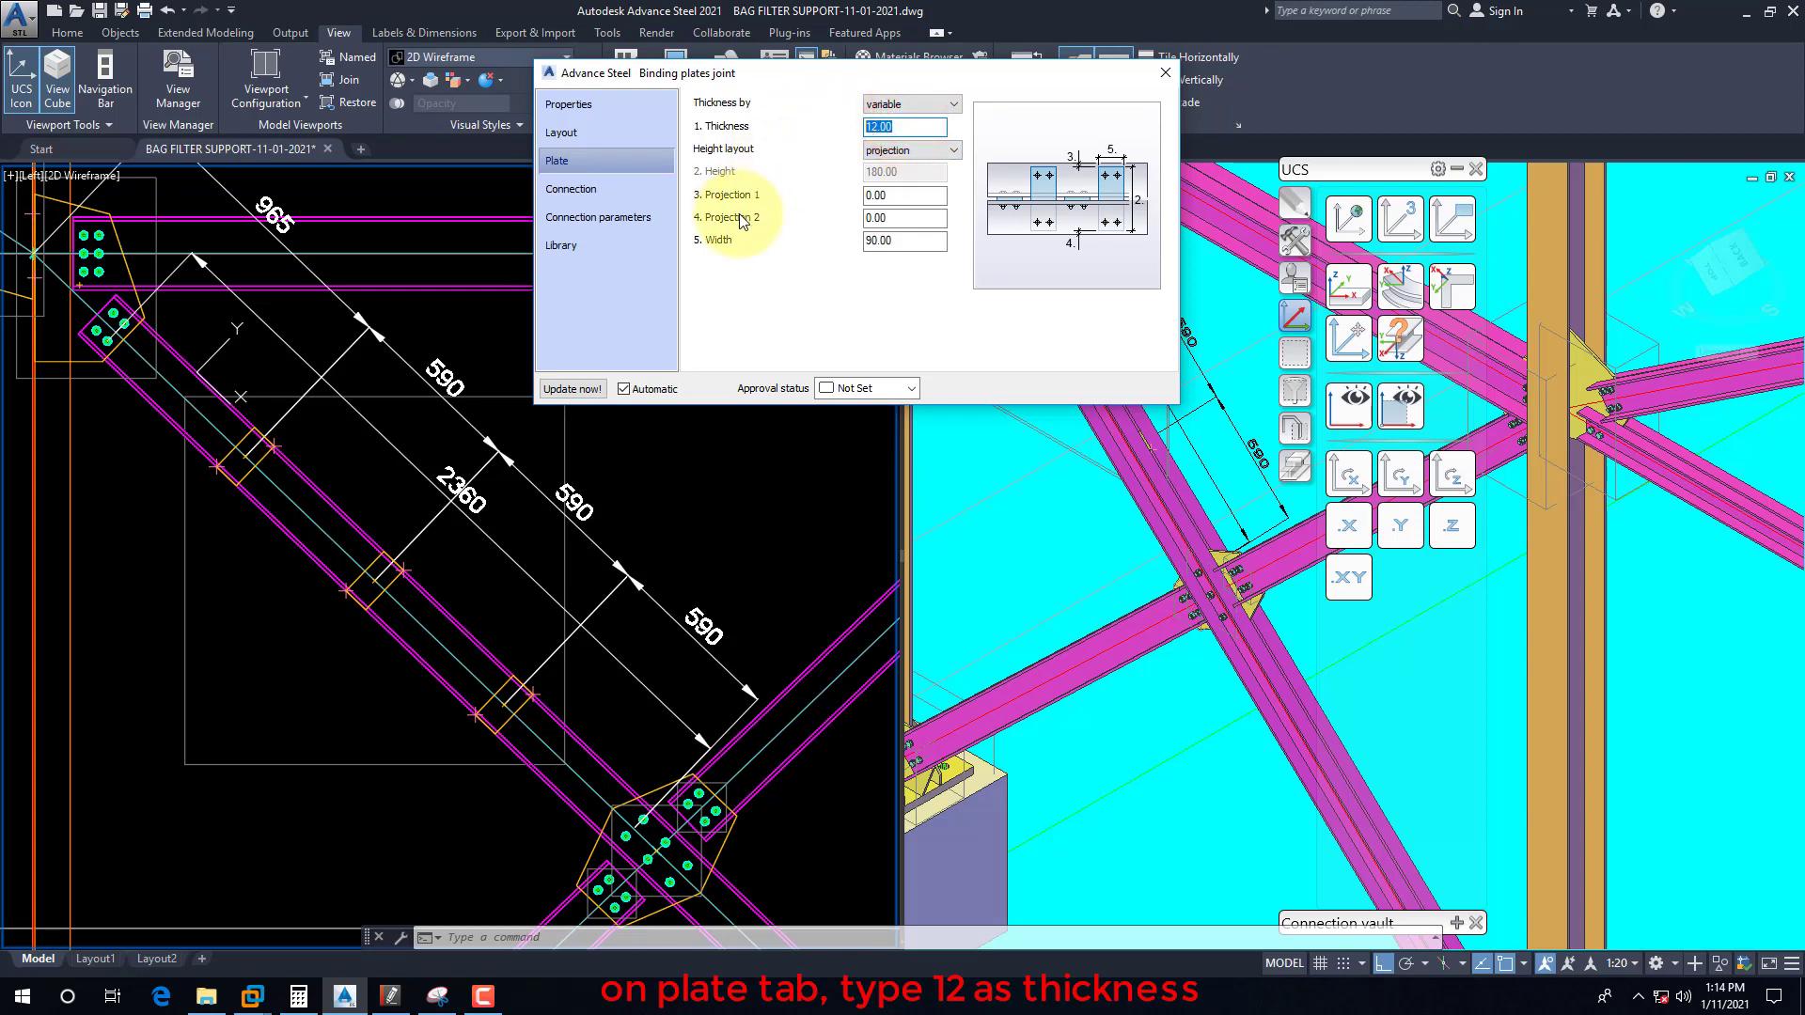
Step: Try the total height layout for the binding plates
click(908, 151)
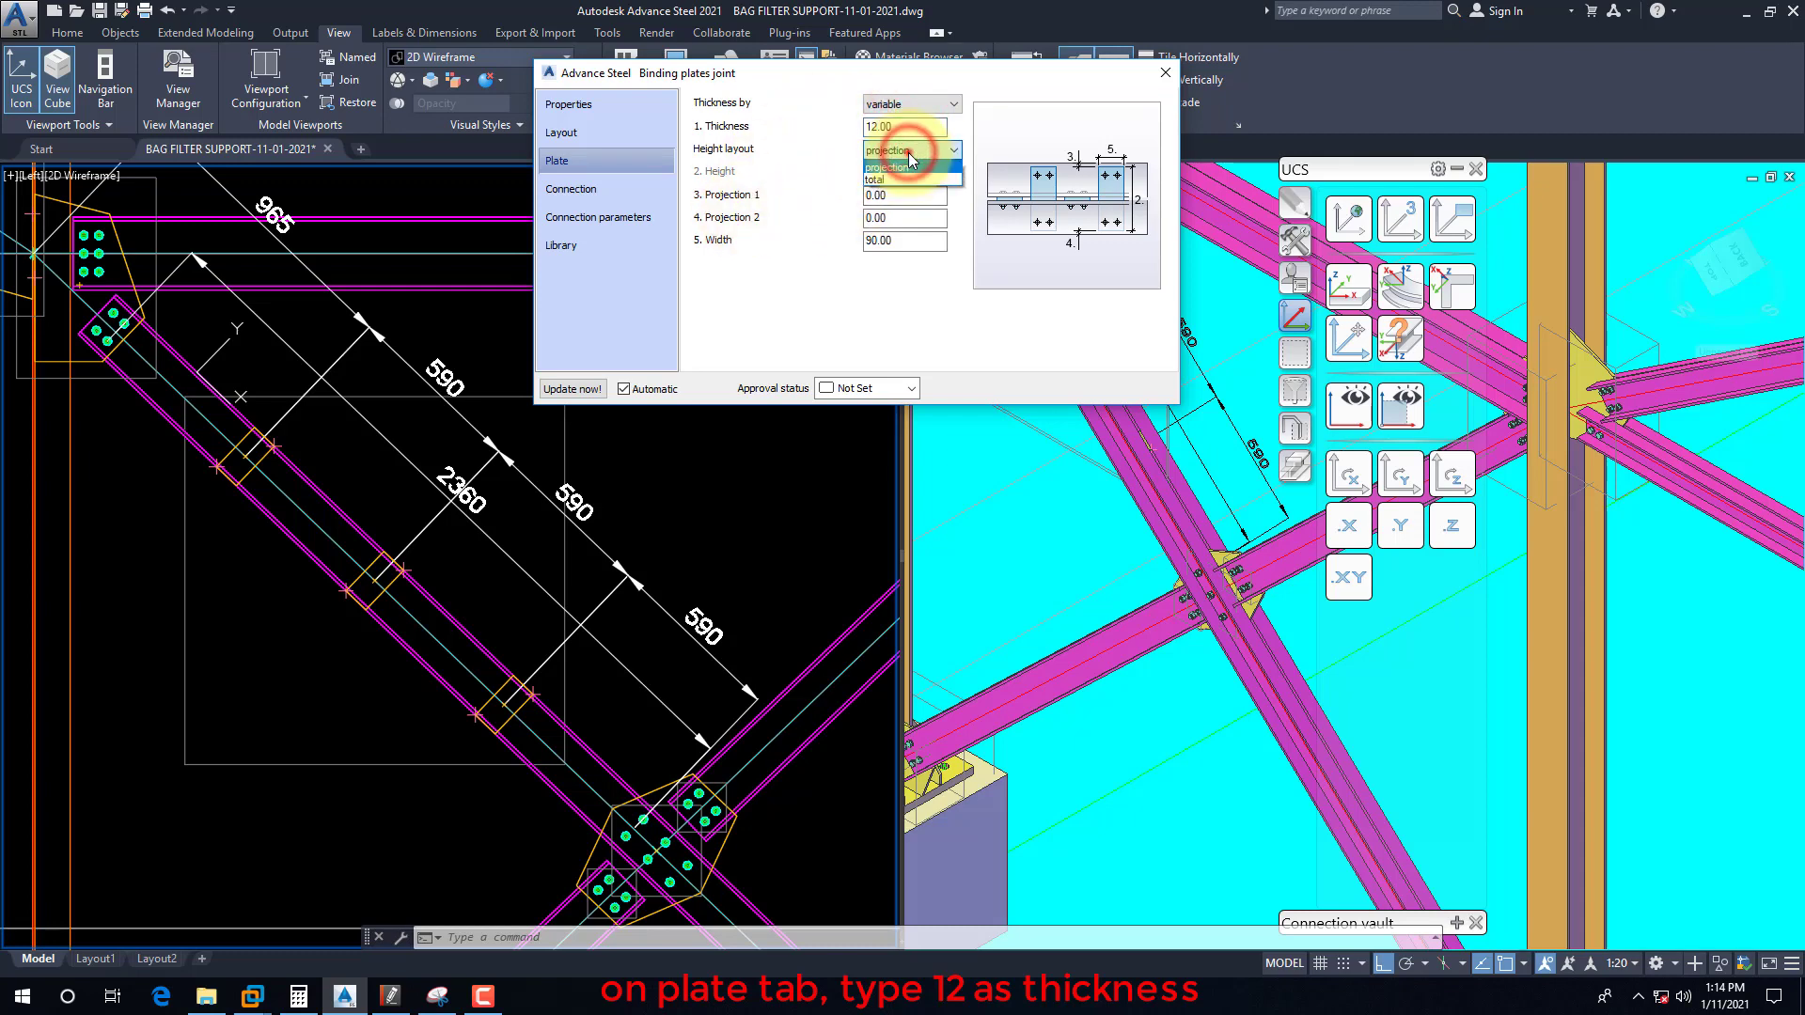
click(909, 155)
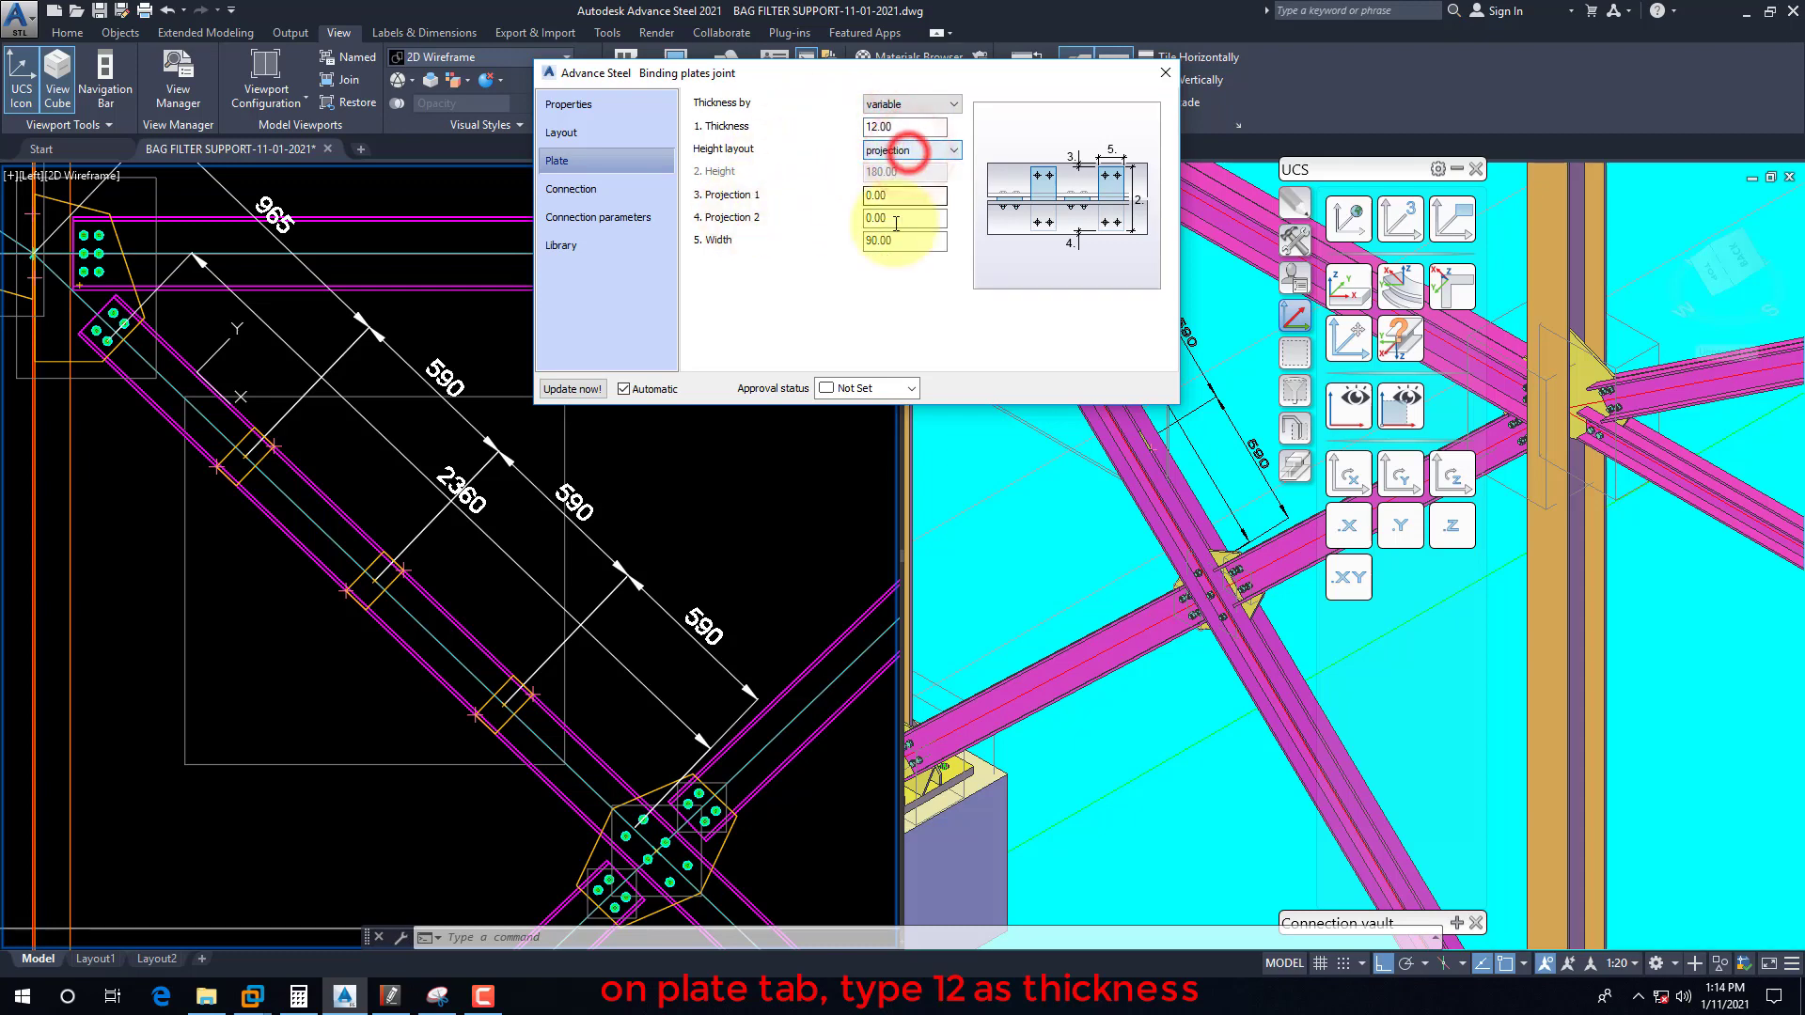
click(905, 150)
click(884, 174)
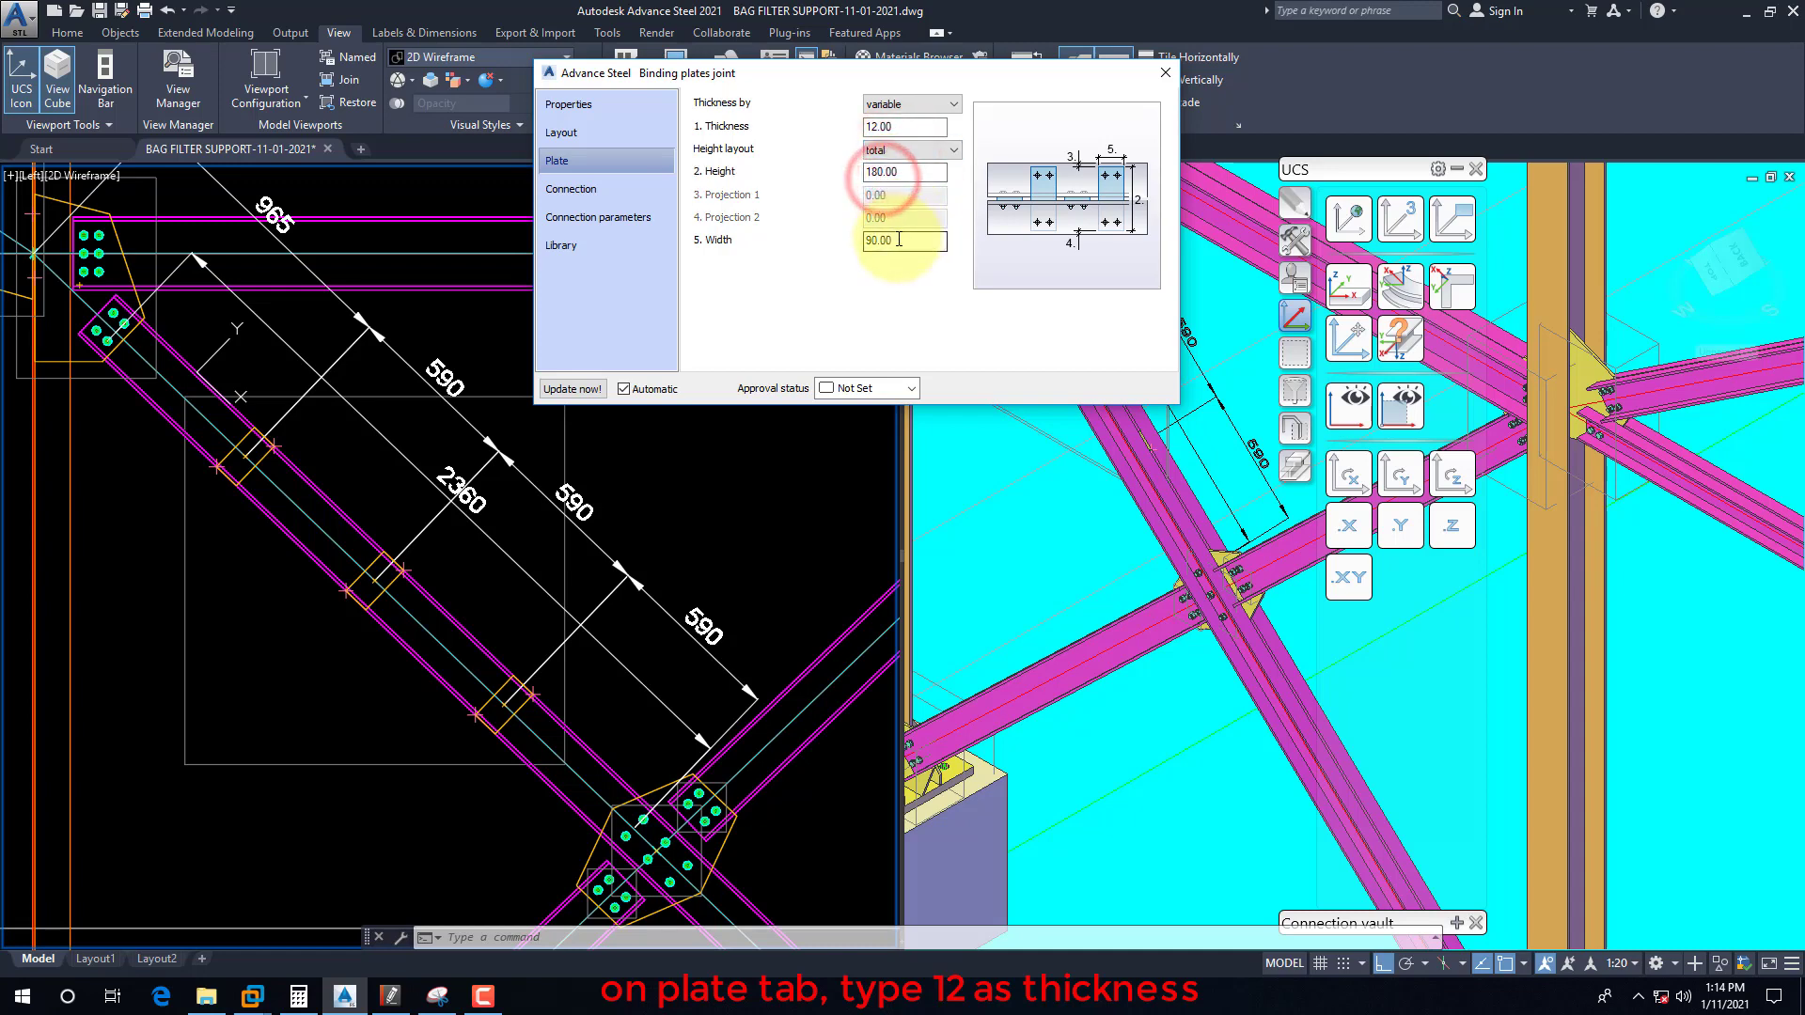
Step: Check the binding plate's designed height and width against Detail 6 in the PDF-XChange Editor drawing
double_click(893, 243)
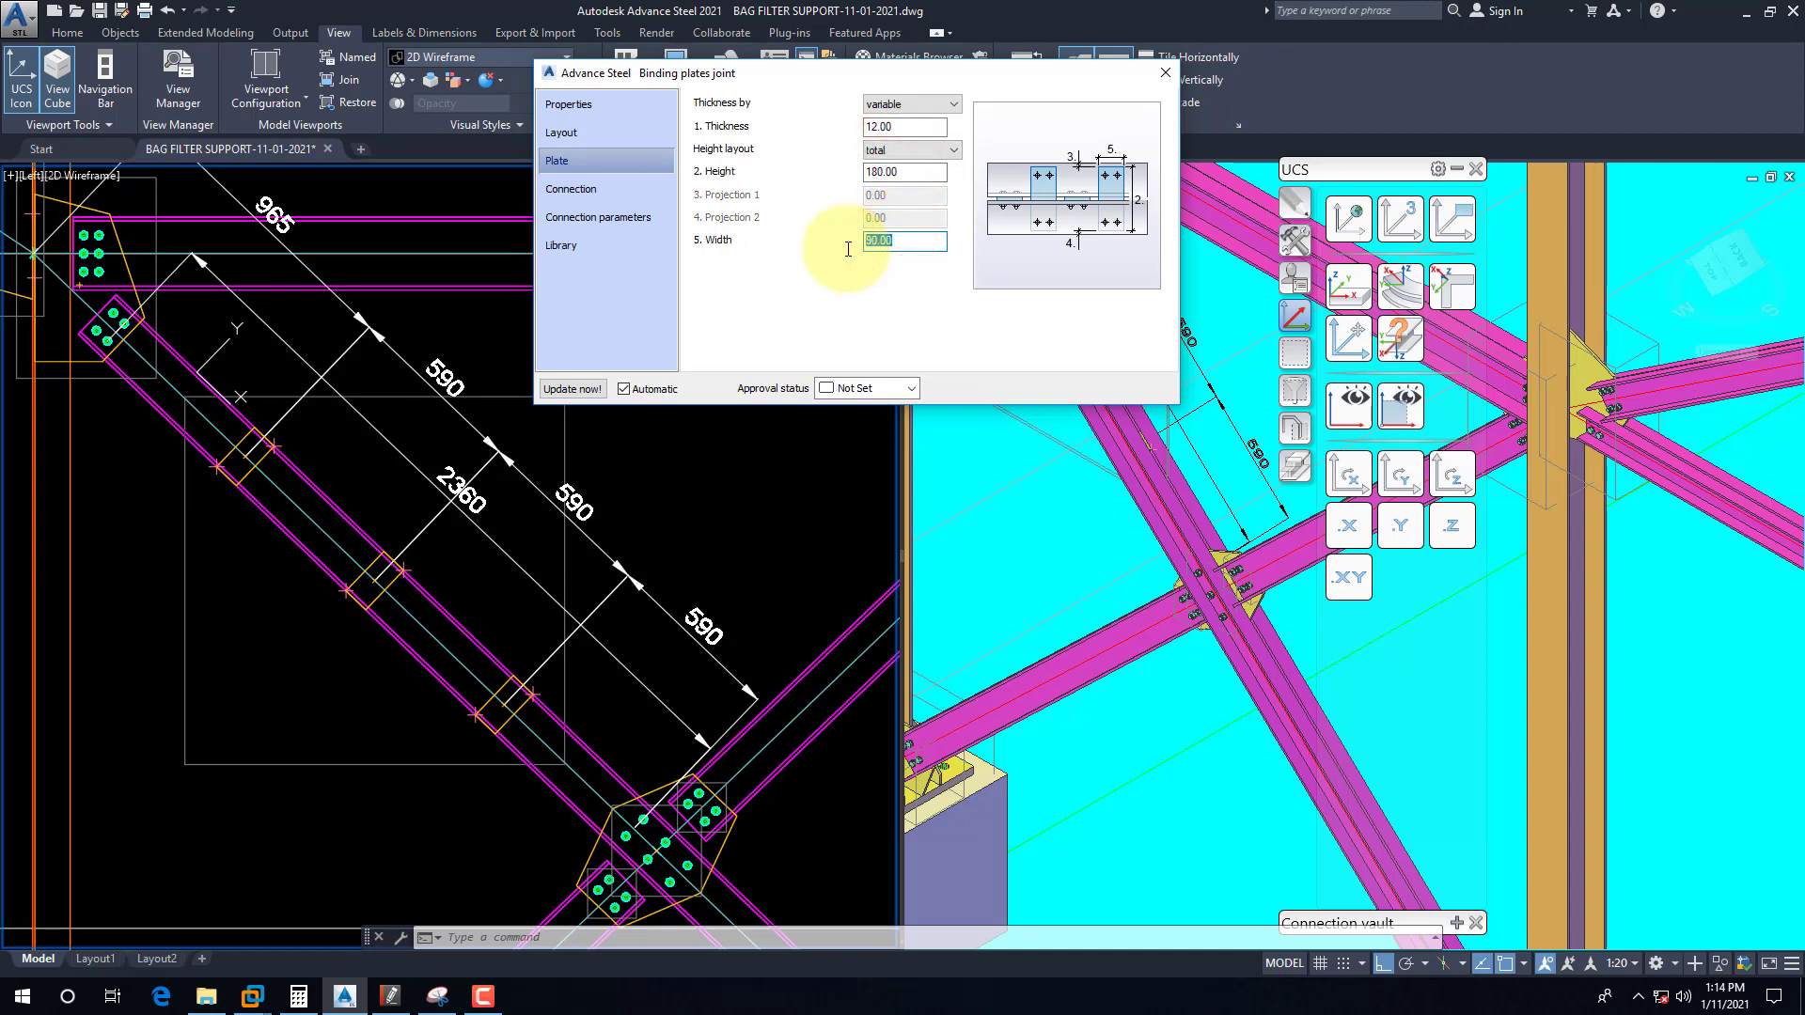
click(390, 1004)
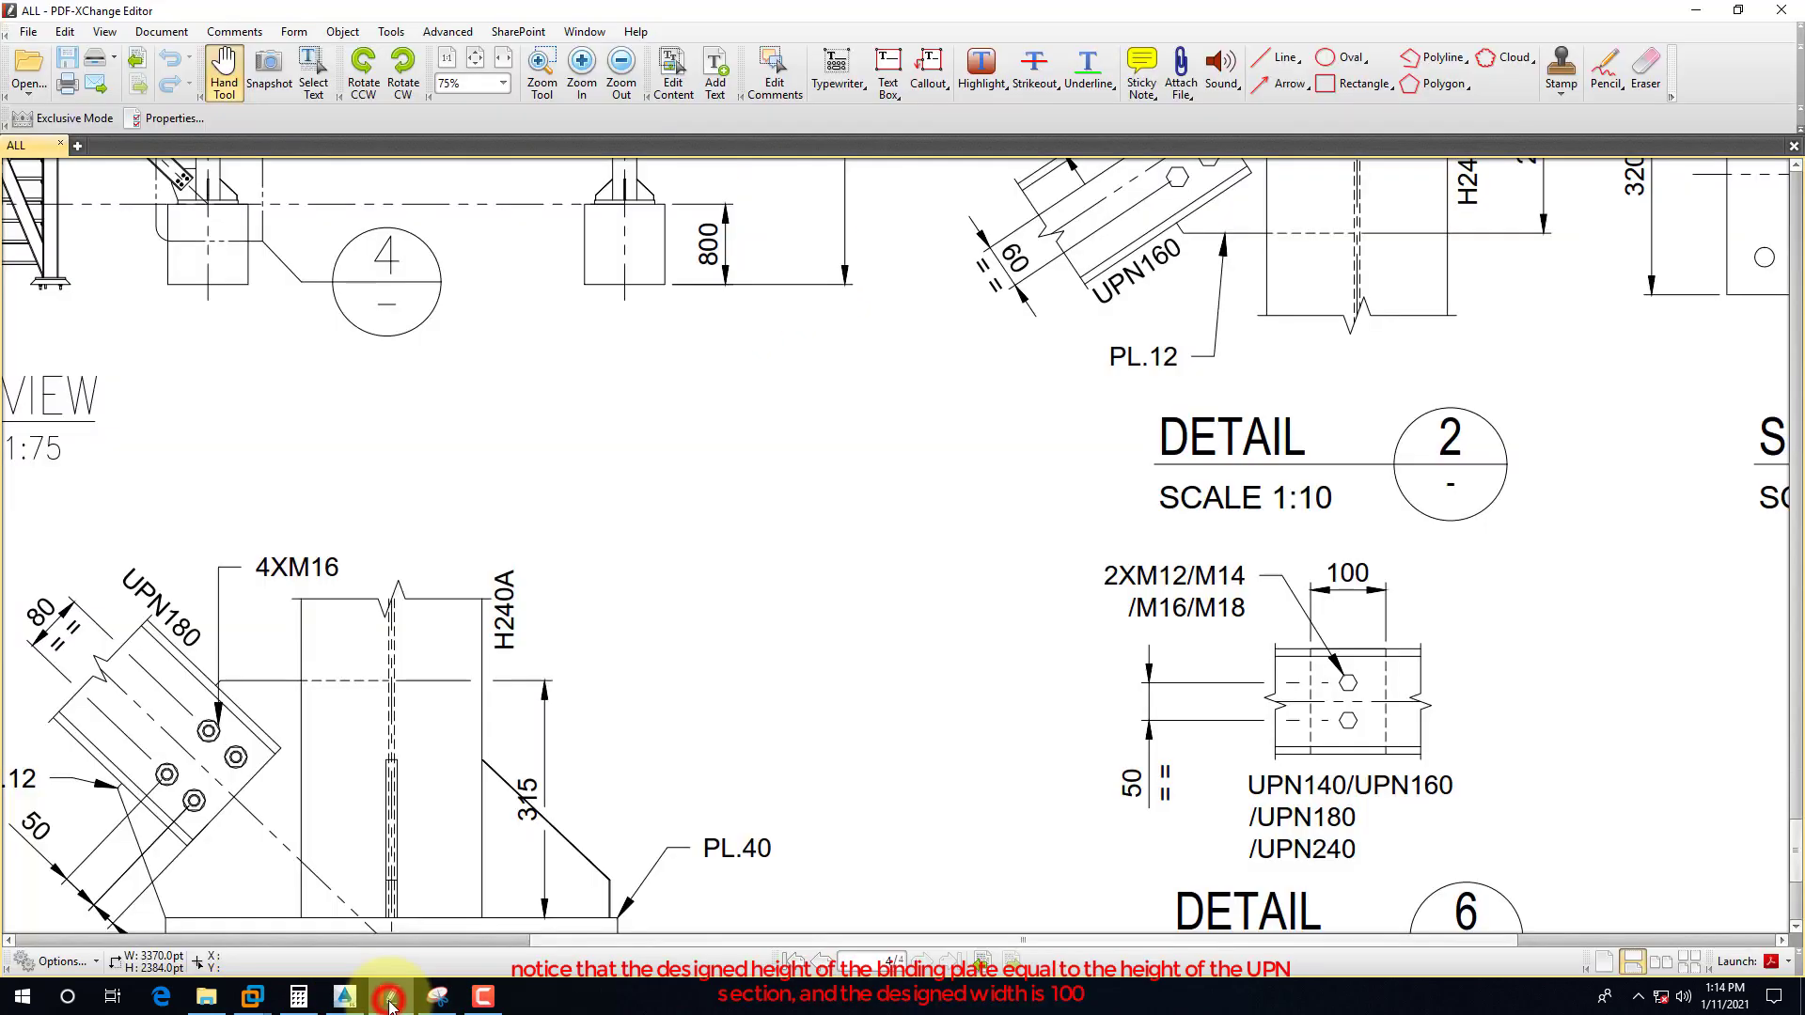
click(1165, 752)
drag(1322, 759, 1270, 648)
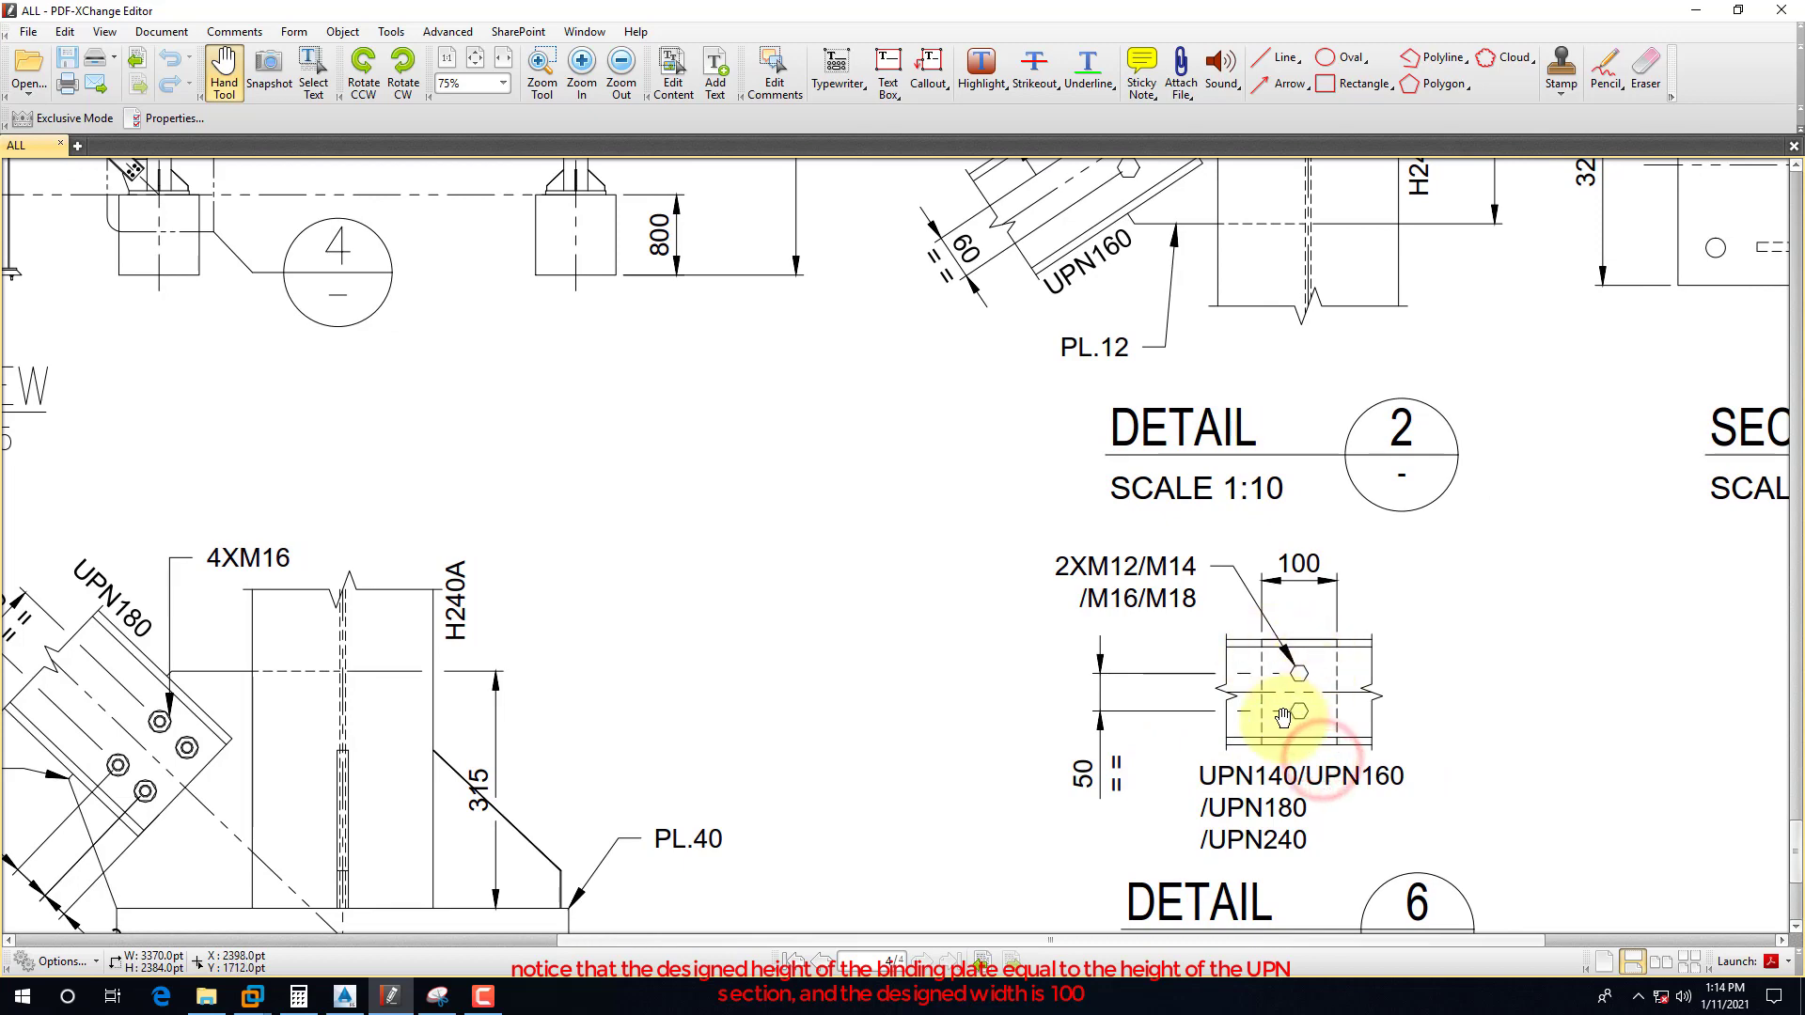
click(1696, 10)
Step: Set the plates' height layout to projection and their width to 100 mm, and inspect the resized plates in the model
click(909, 148)
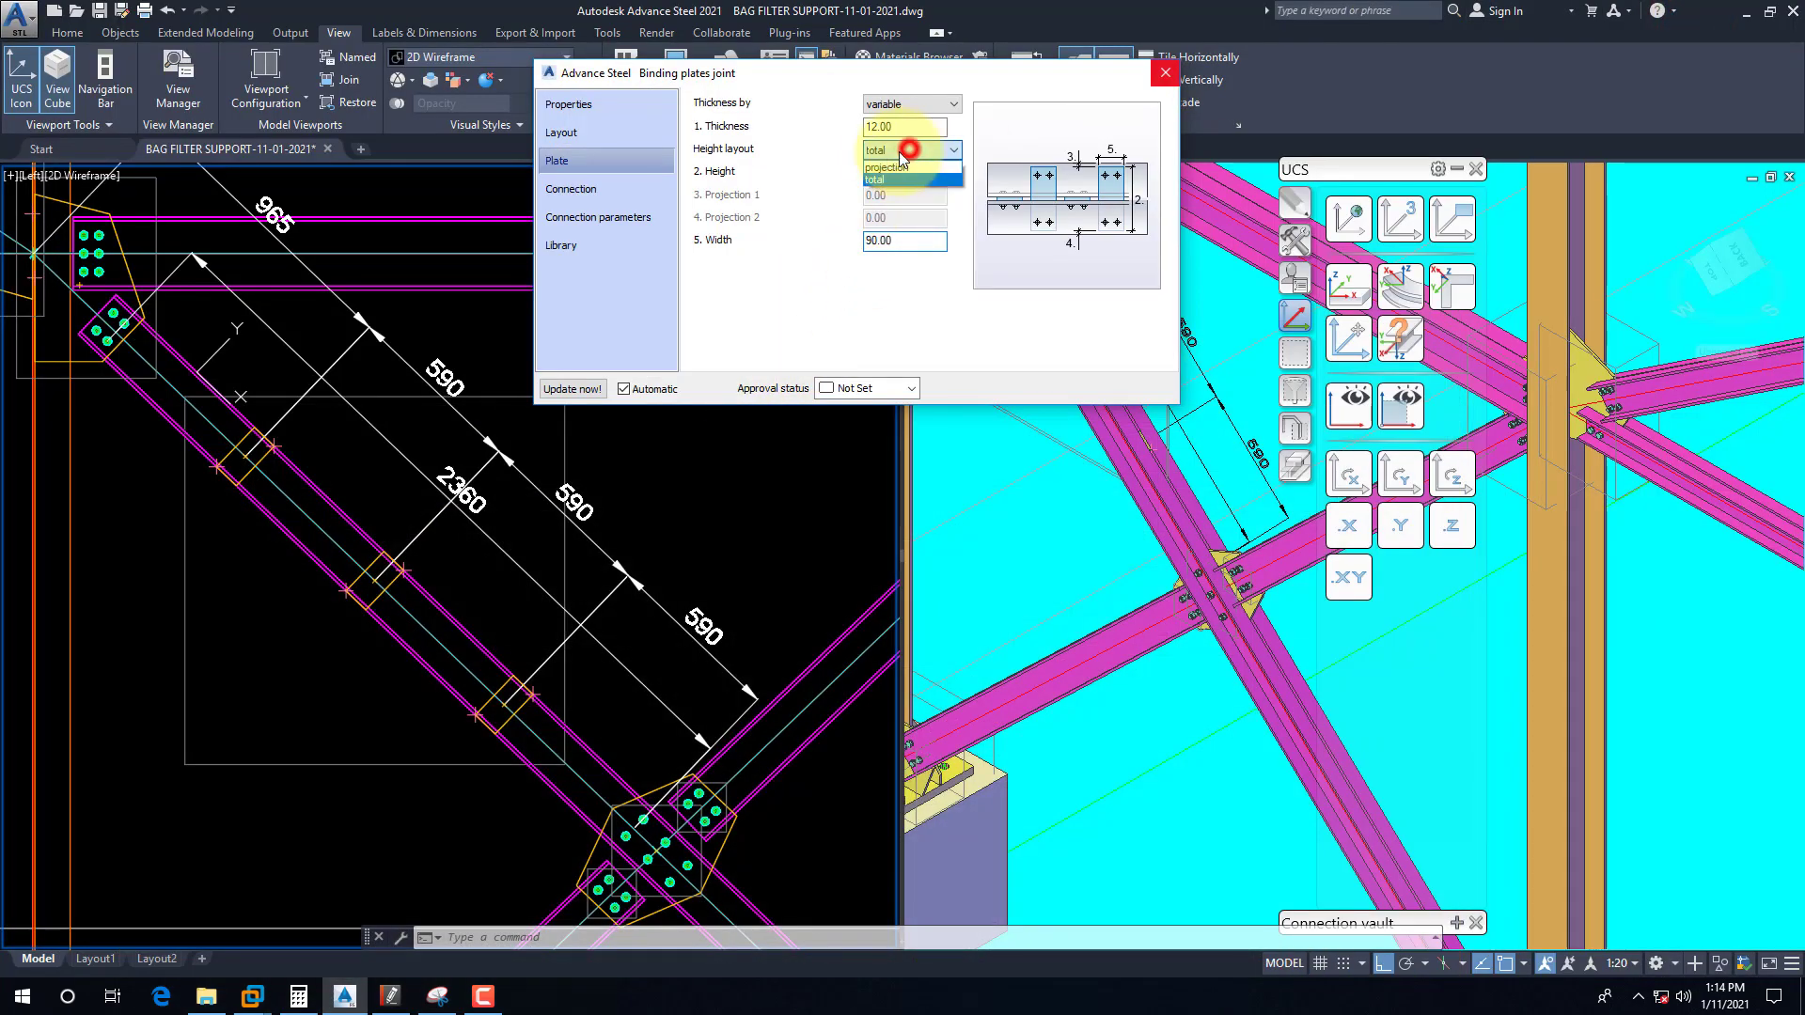
click(876, 169)
click(908, 243)
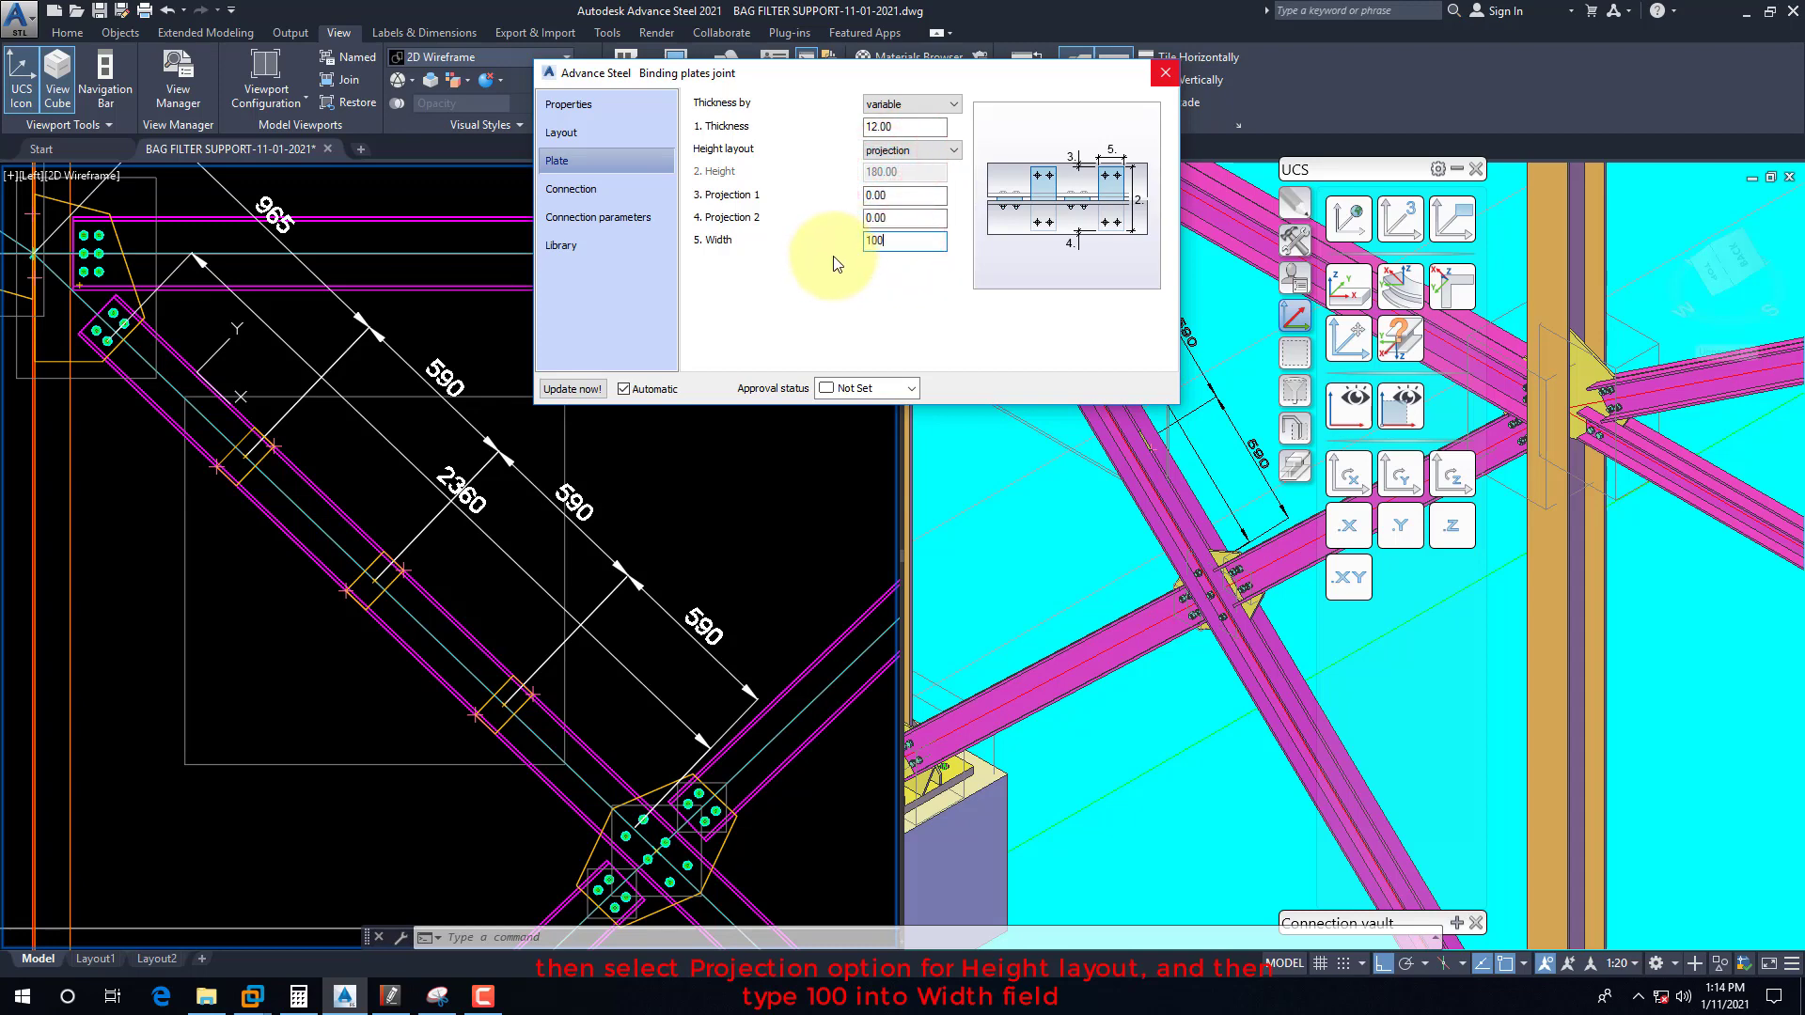
click(552, 694)
scroll(502, 707, up, 5)
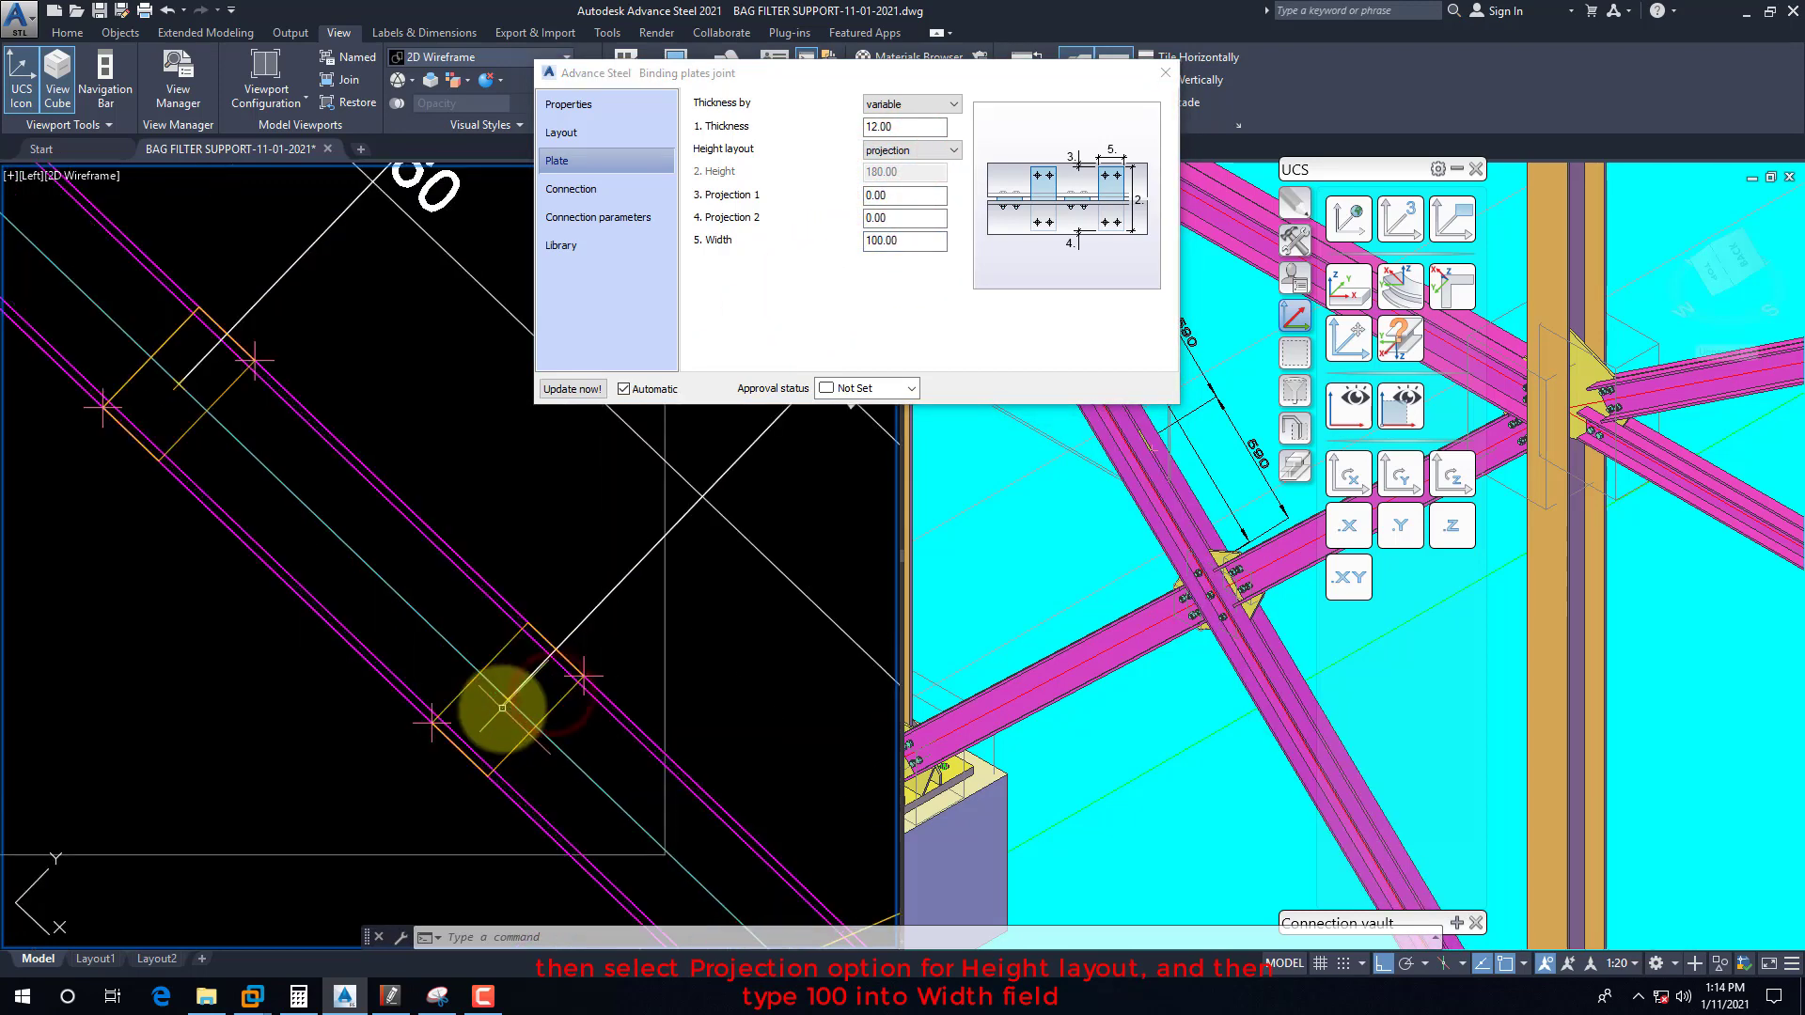
scroll(508, 691, down, 3)
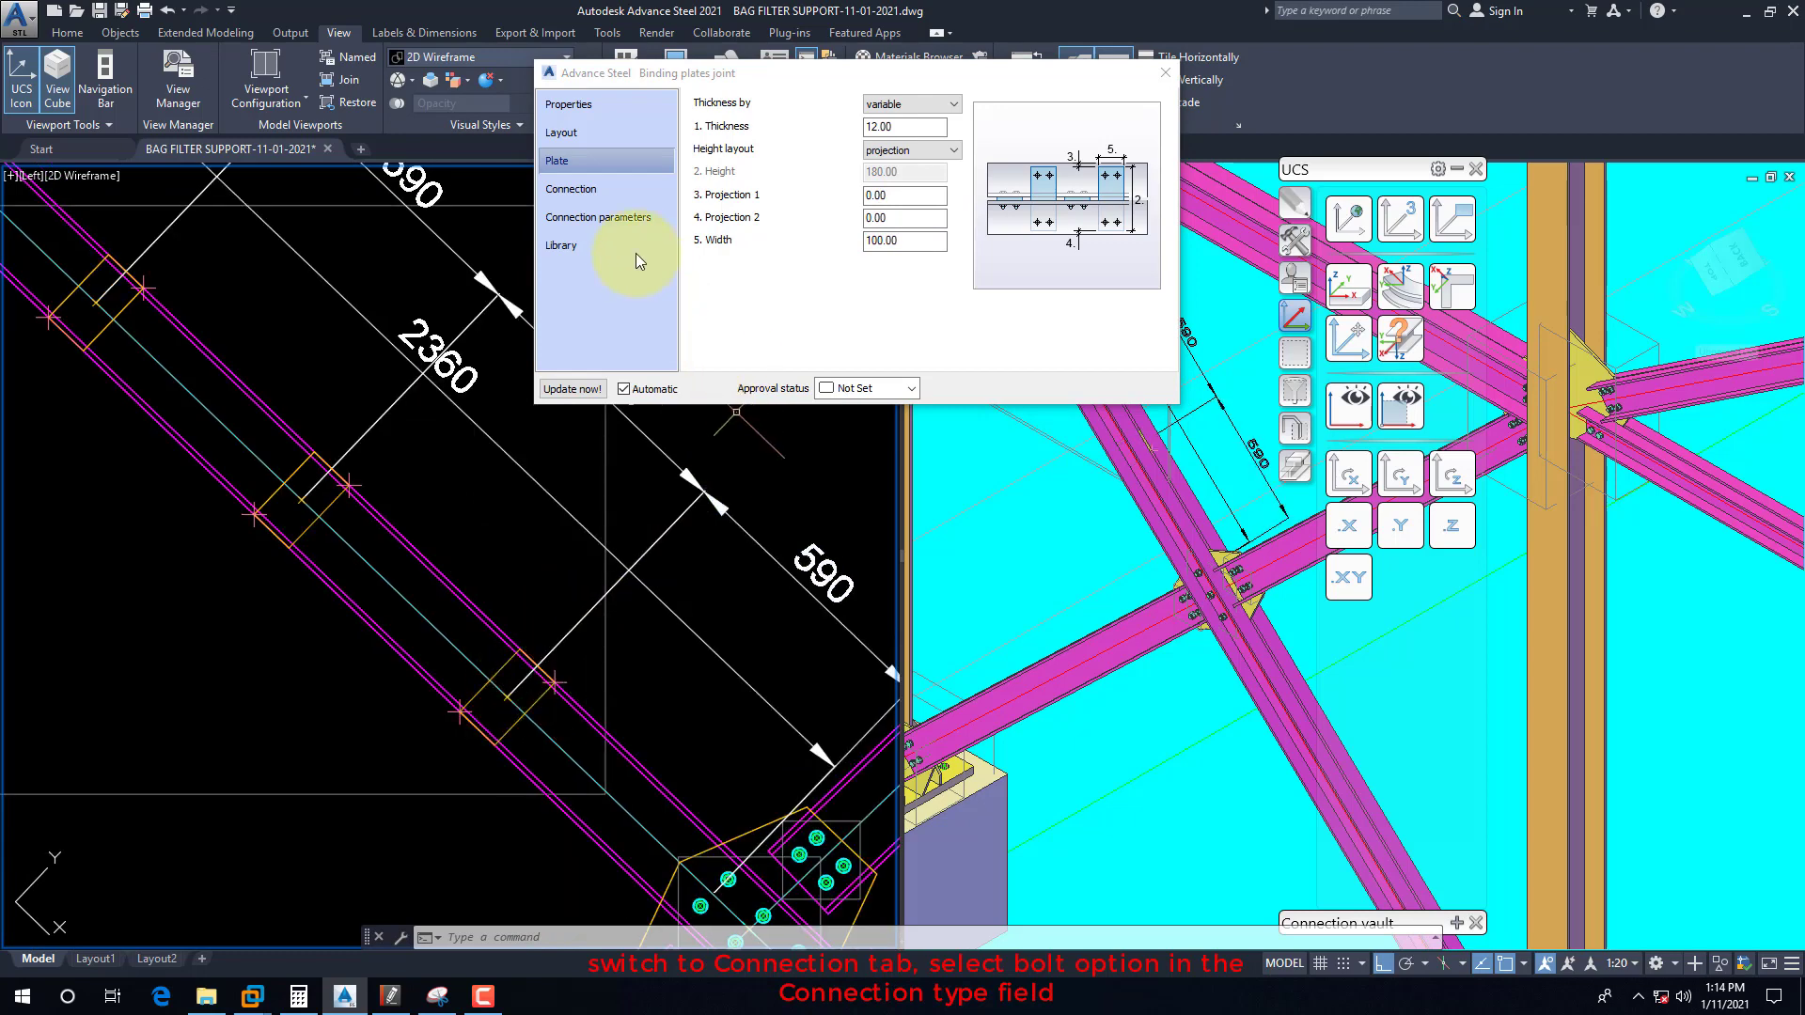
Step: Change the joint's connection type to bolted with a 12 mm bolt diameter, and inspect the bolts on the brace
click(586, 194)
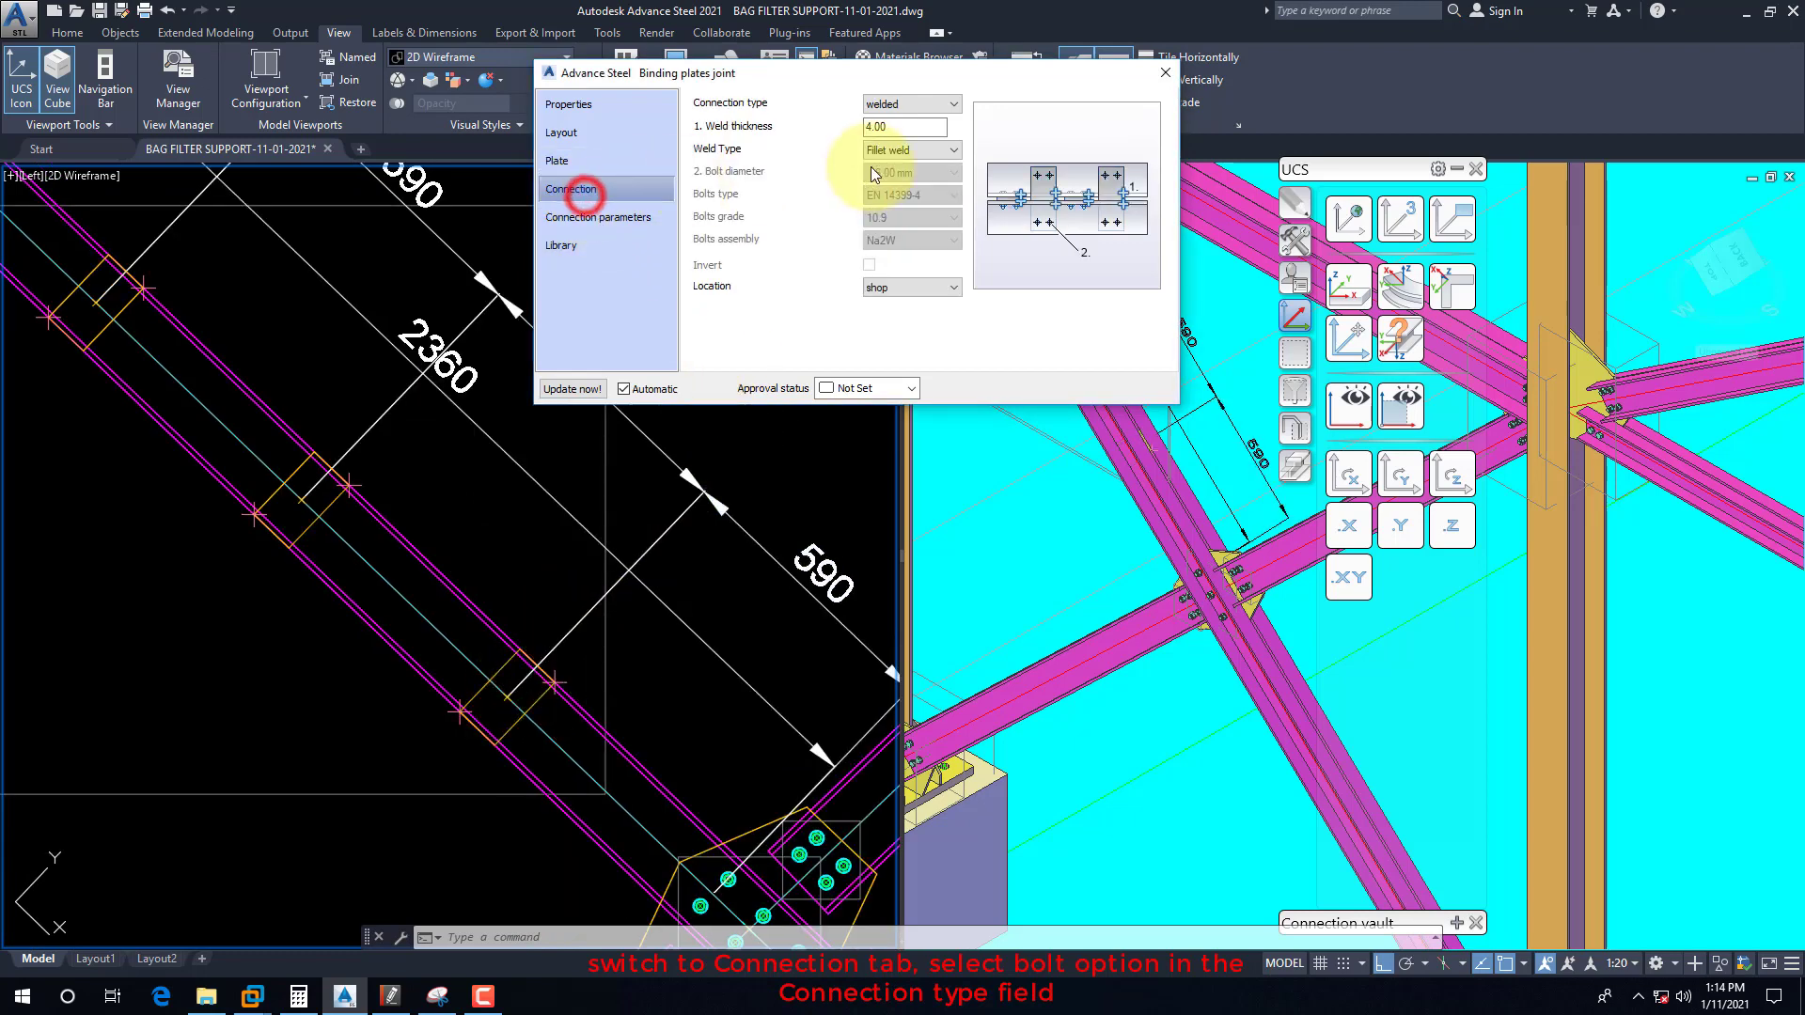
click(882, 119)
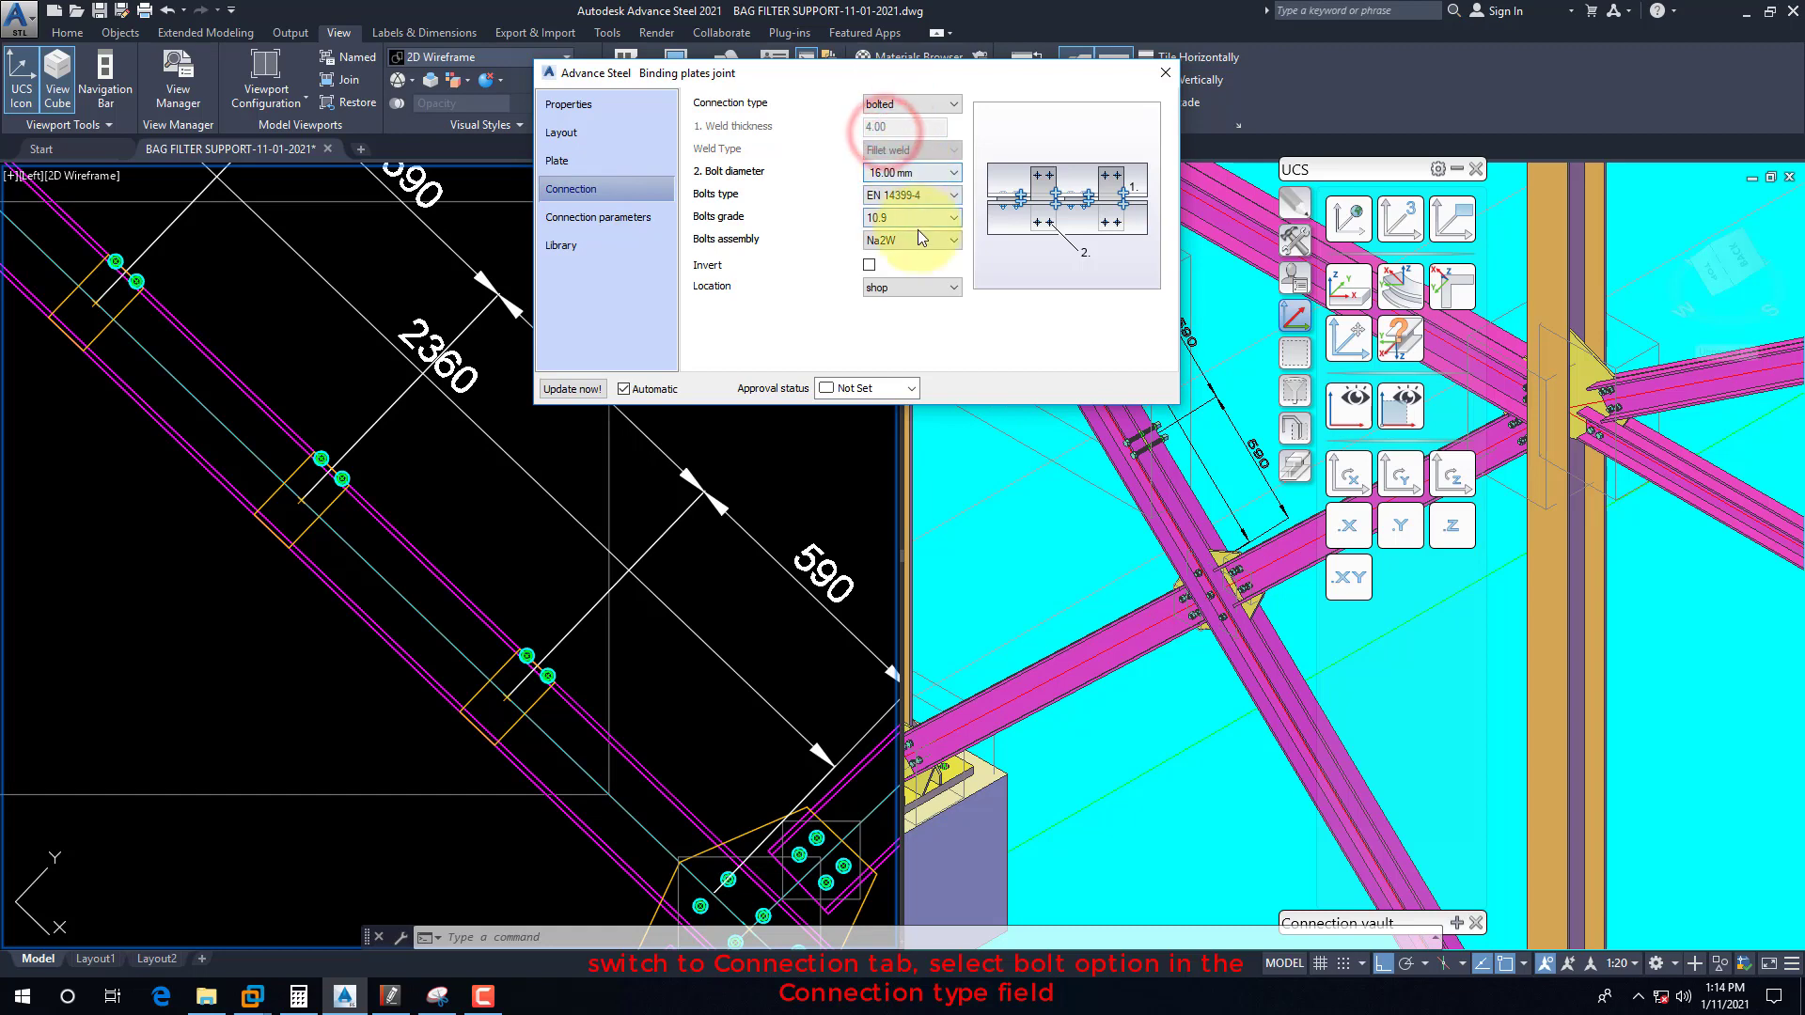
click(907, 174)
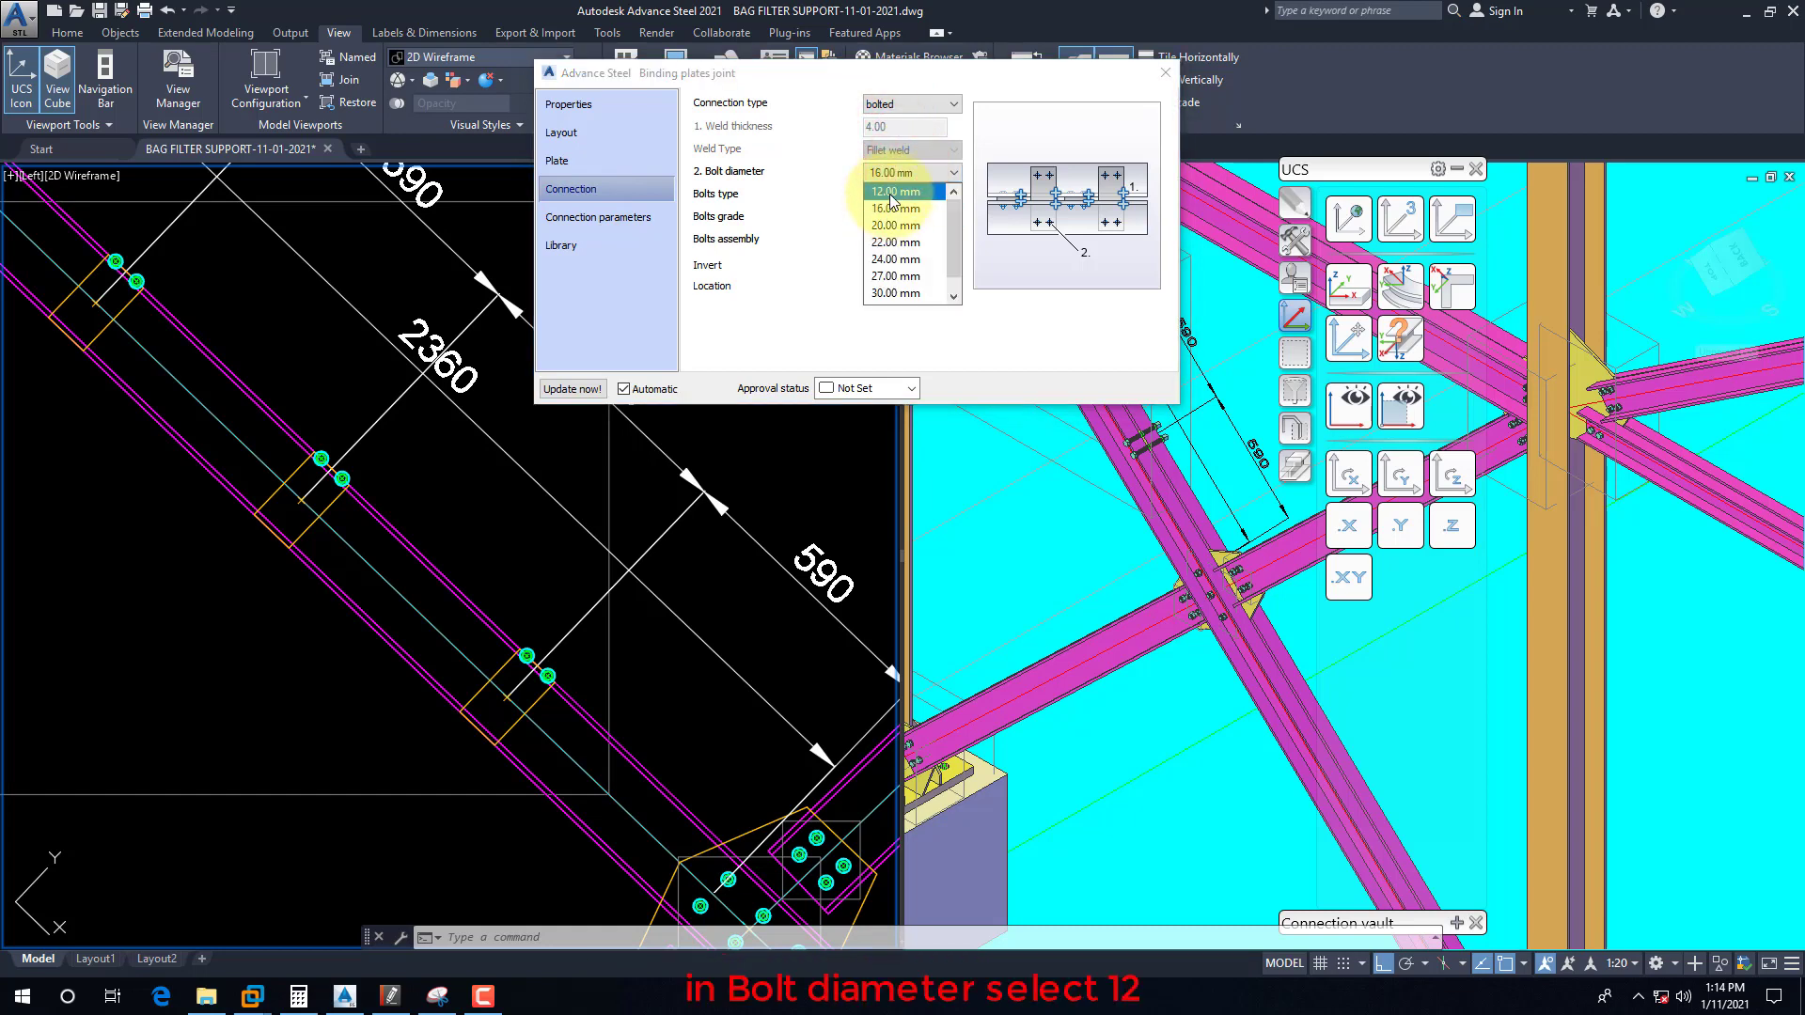
click(888, 197)
click(551, 715)
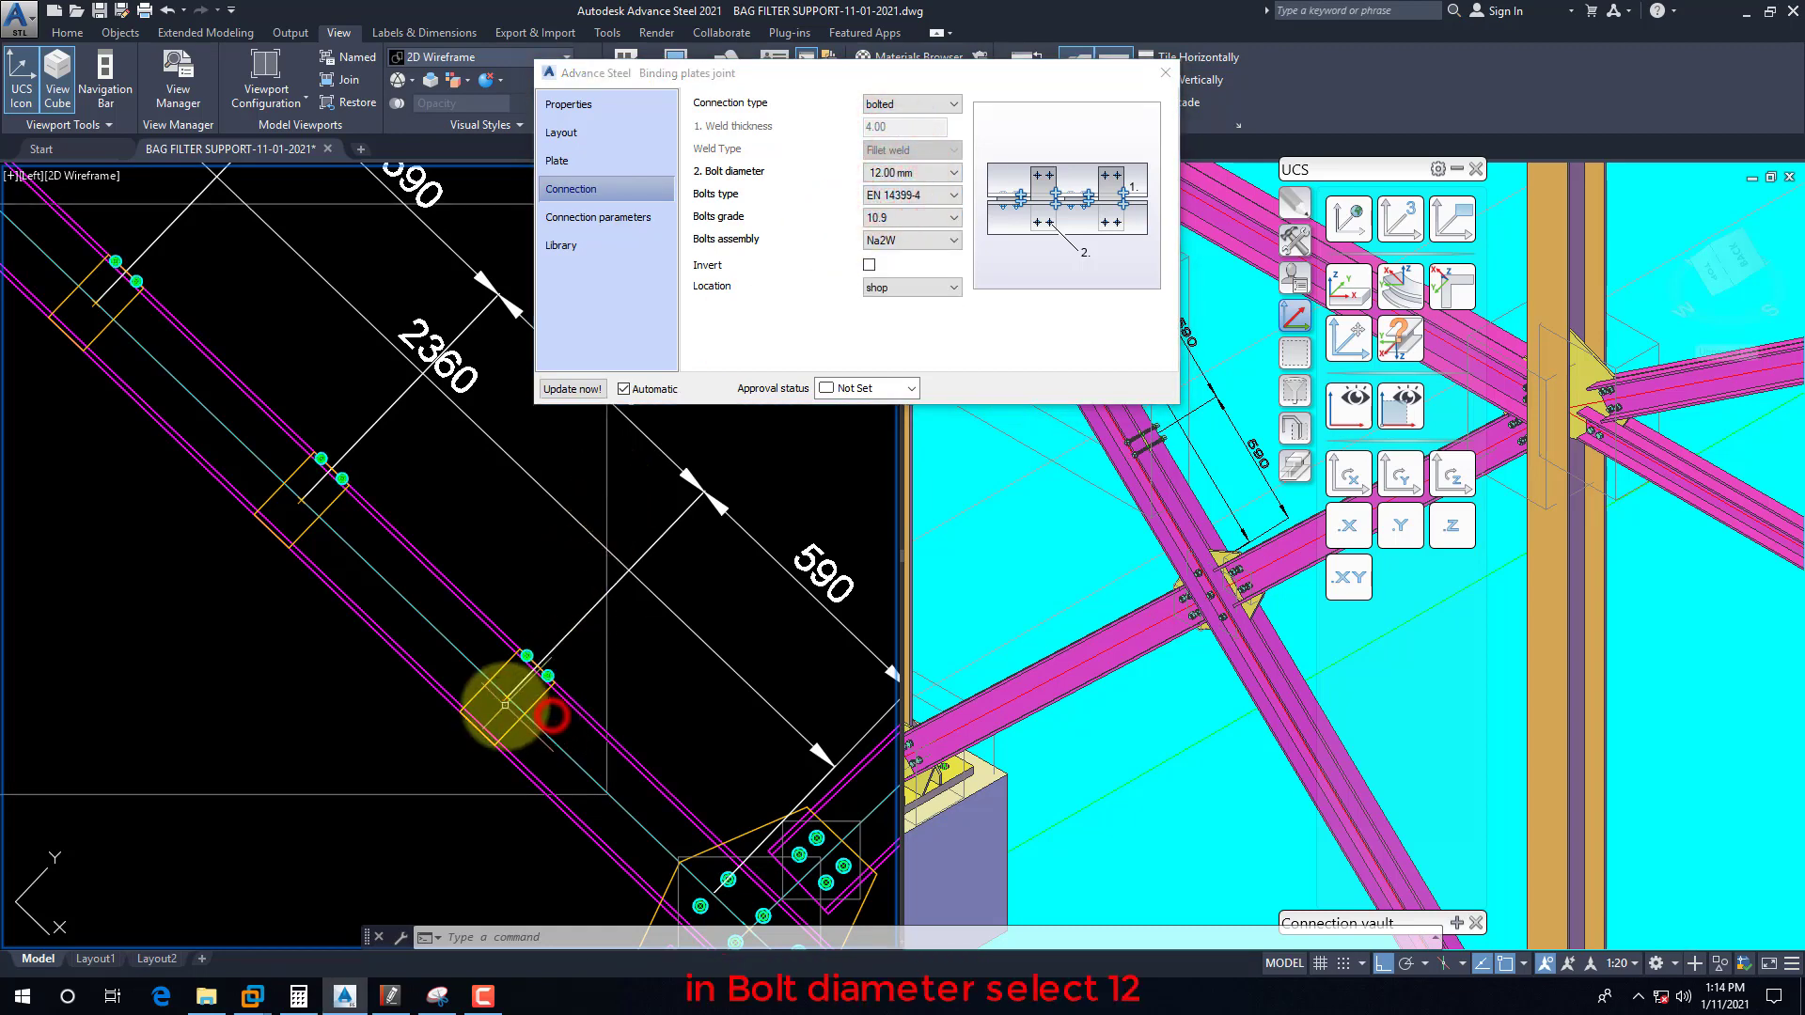
scroll(505, 703, up, 4)
scroll(564, 719, down, 4)
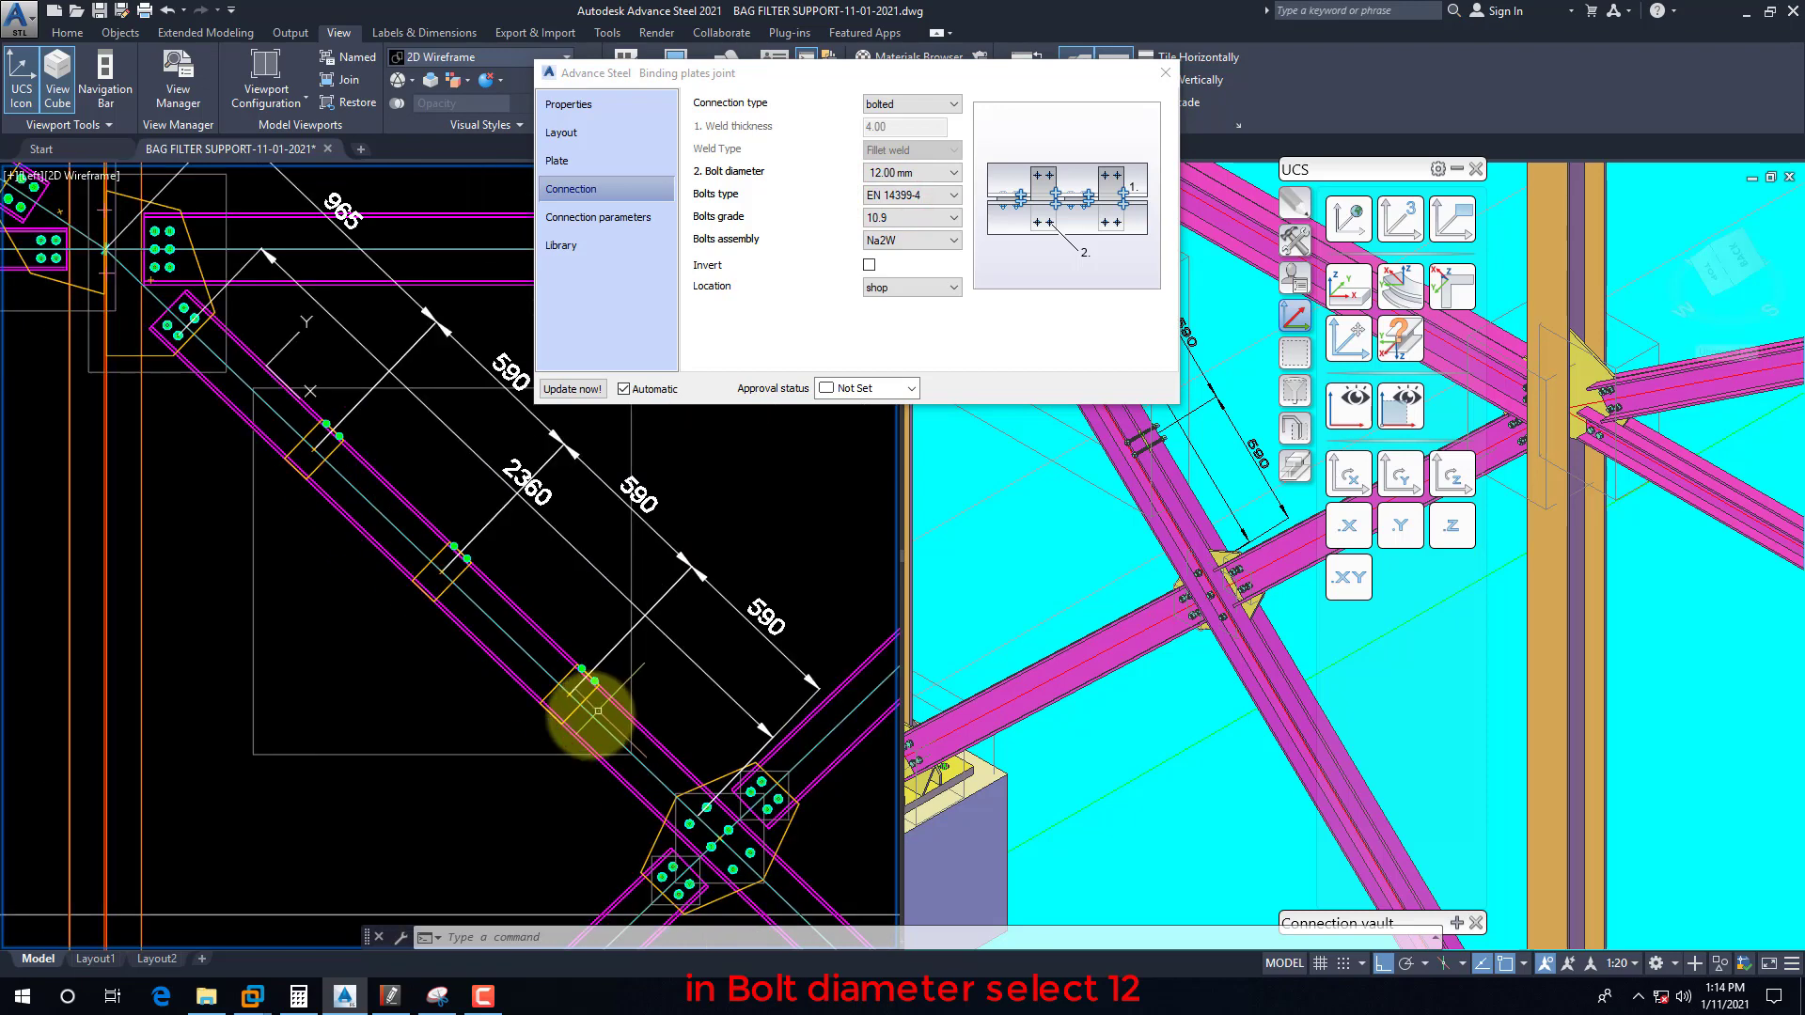
scroll(569, 721, up, 2)
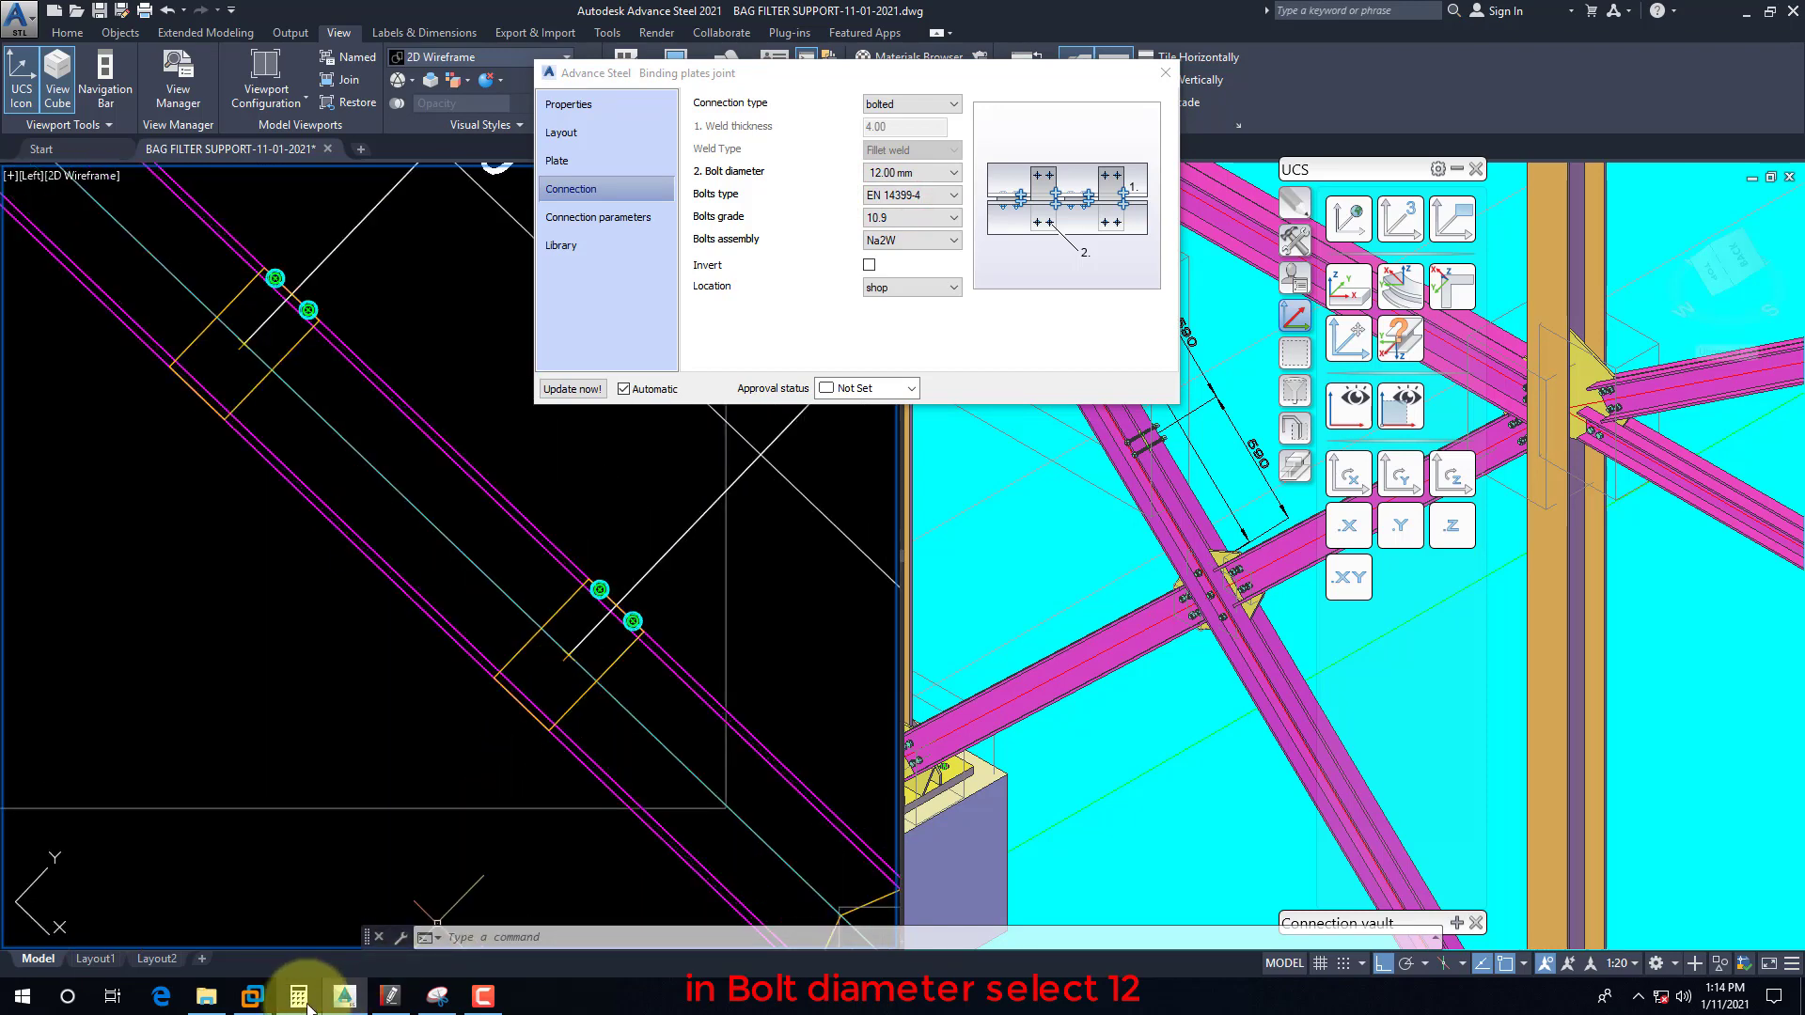
Step: Consult Detail 6 in PDF-XChange Editor, and set 2 bolts per side on 1 bolt line with bolts on gauge line turned off
click(390, 996)
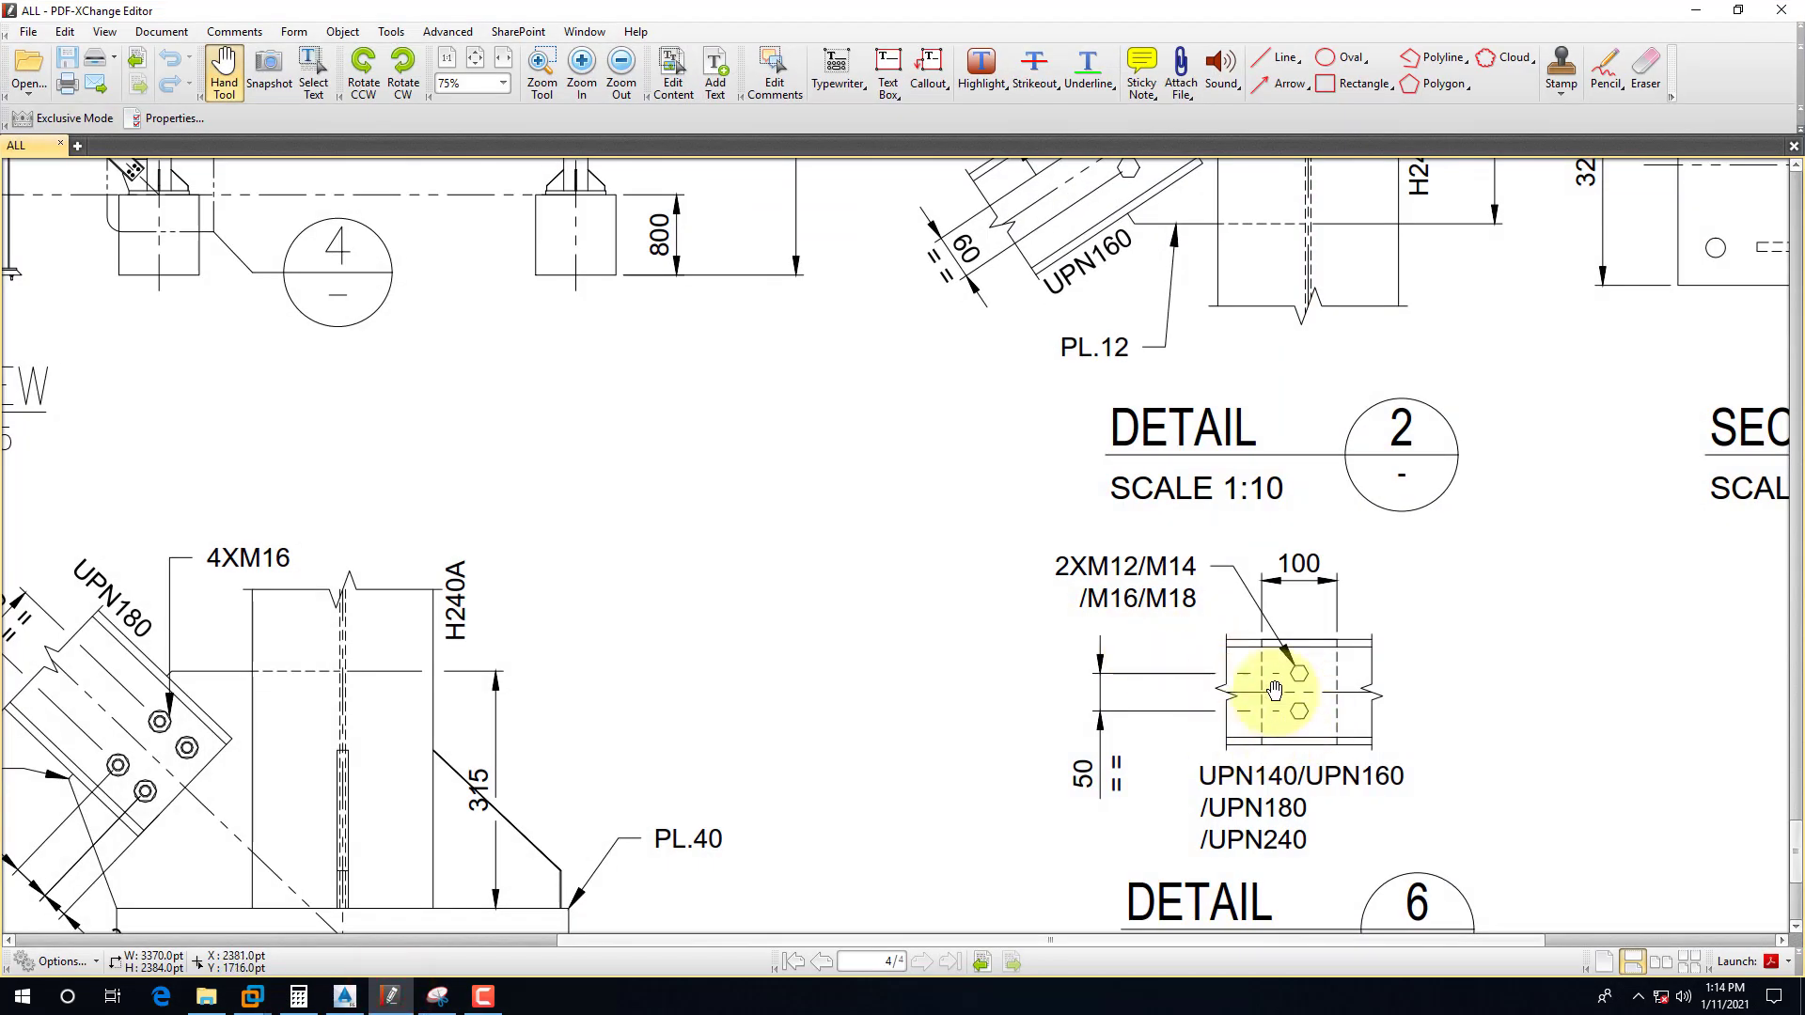
click(1696, 12)
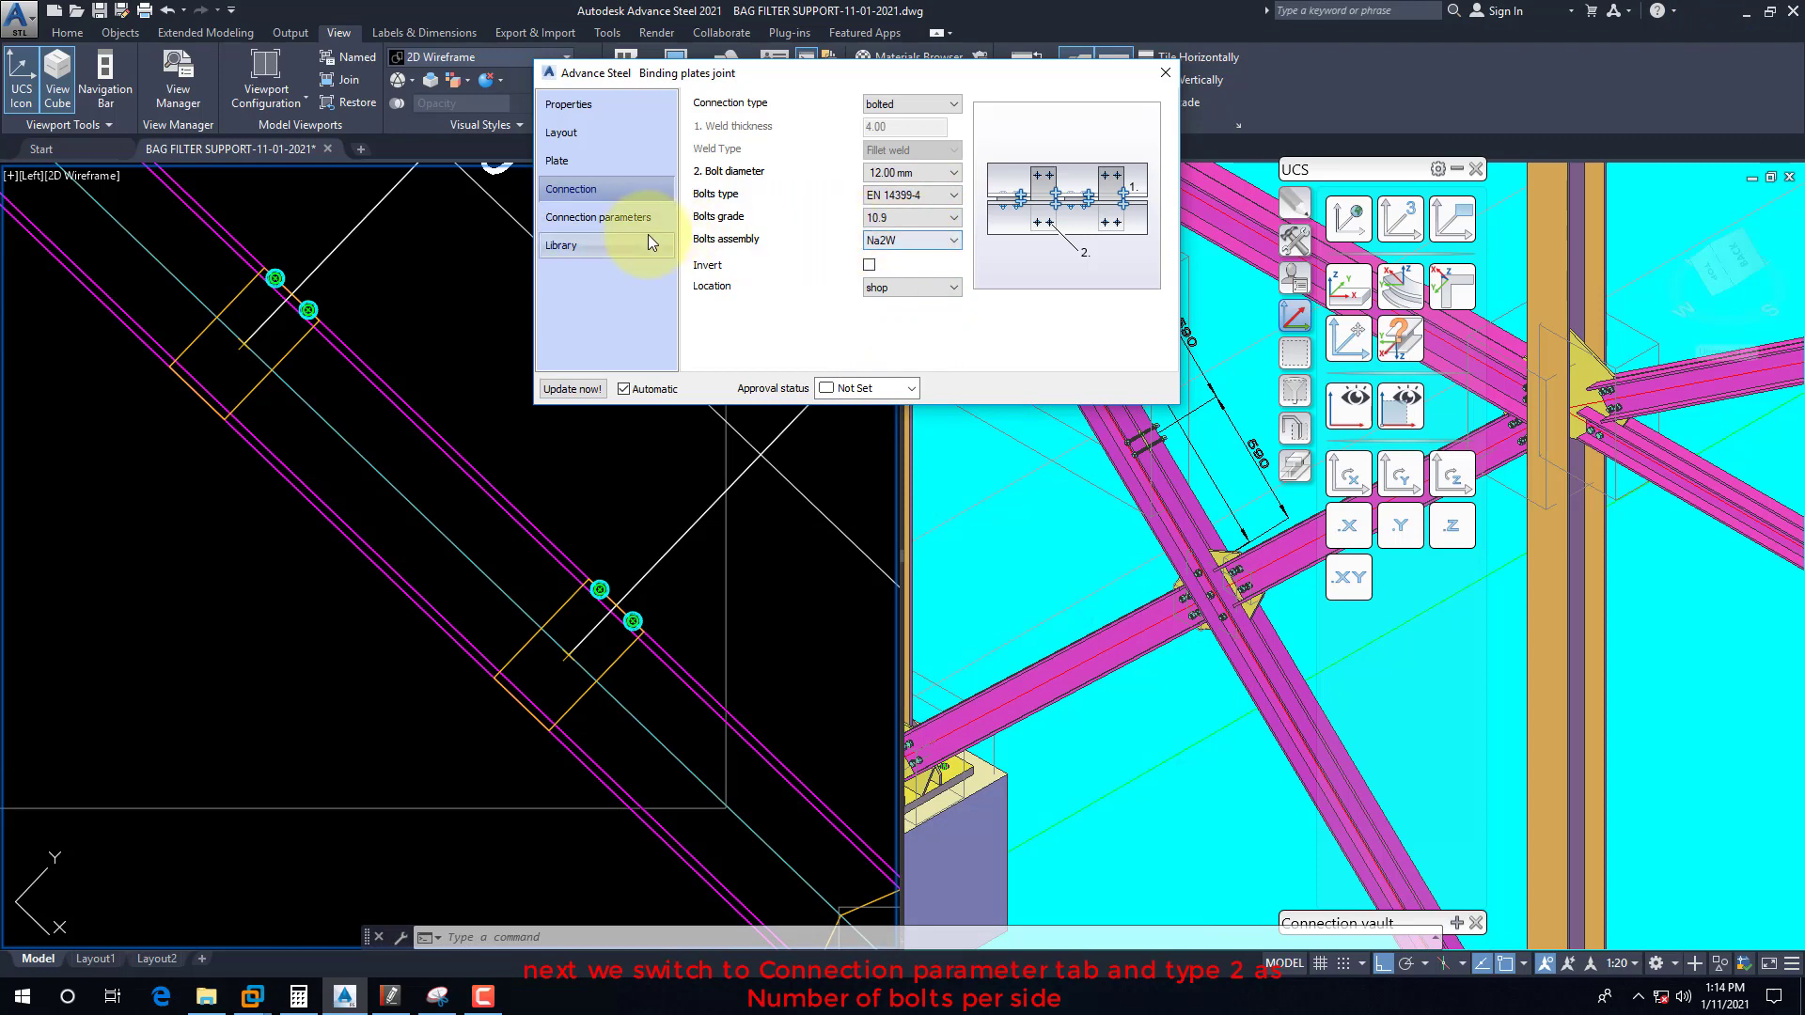
click(618, 223)
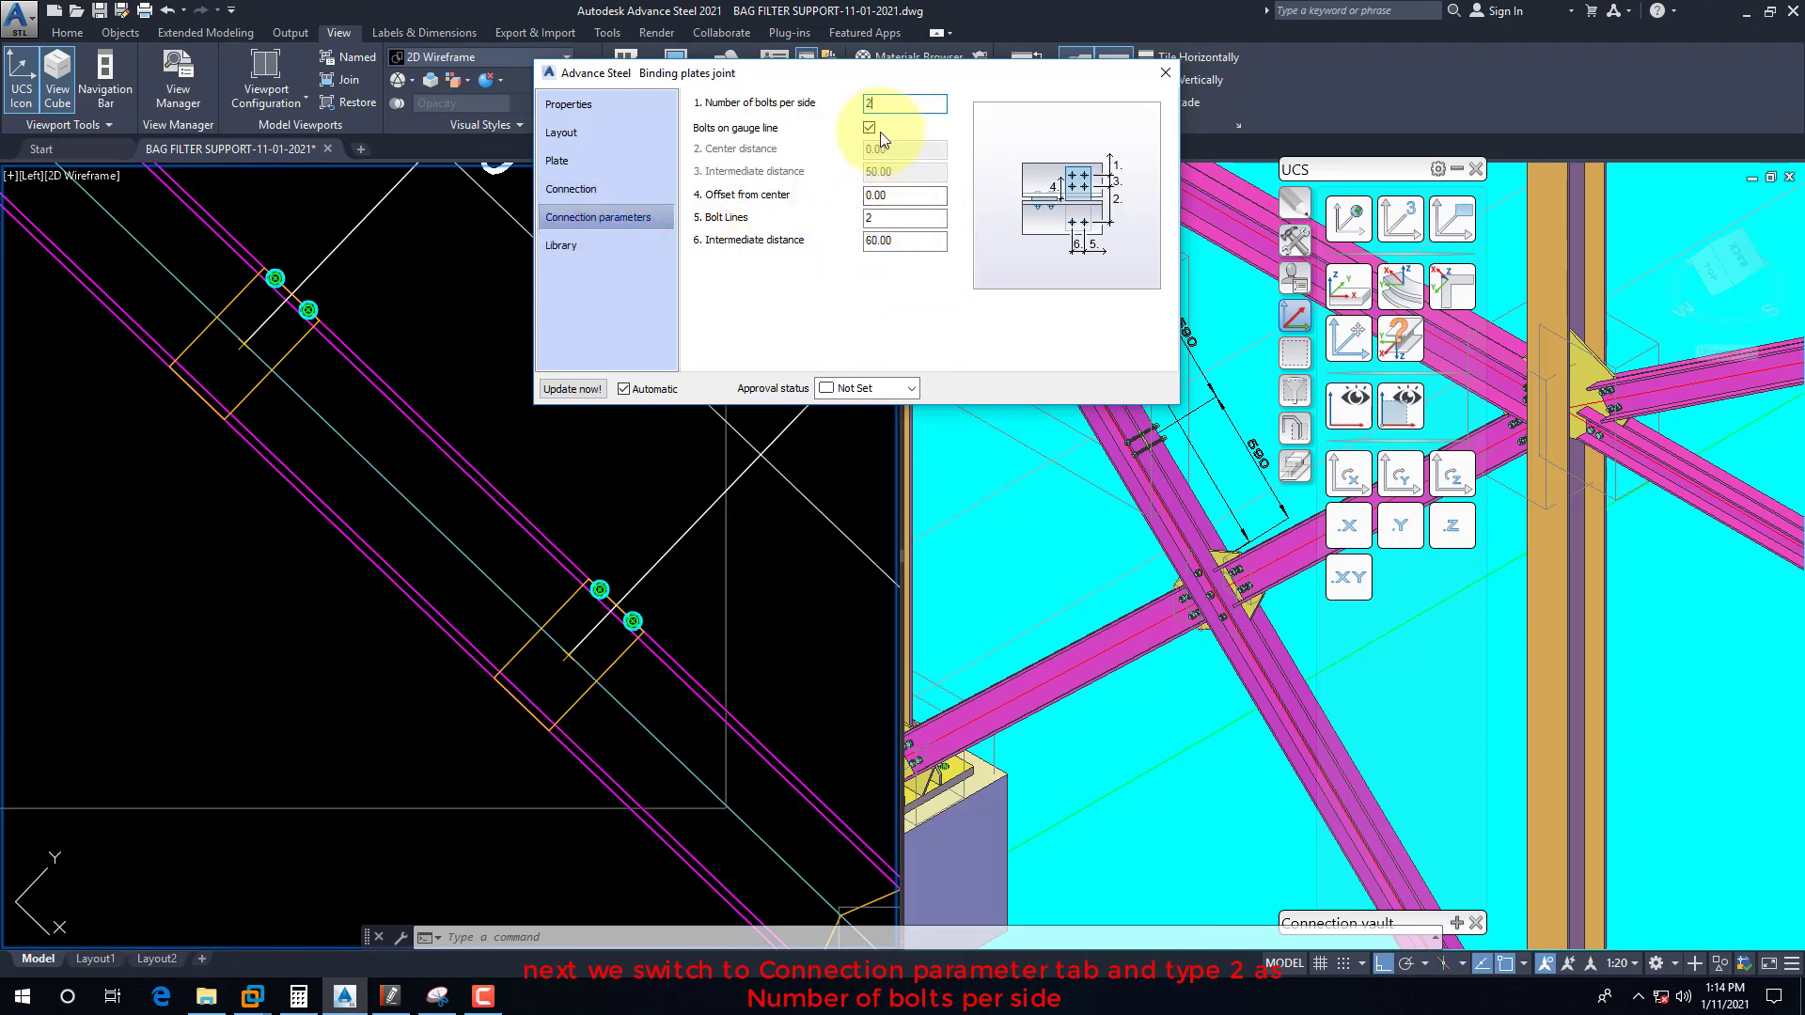
click(881, 218)
text(1)
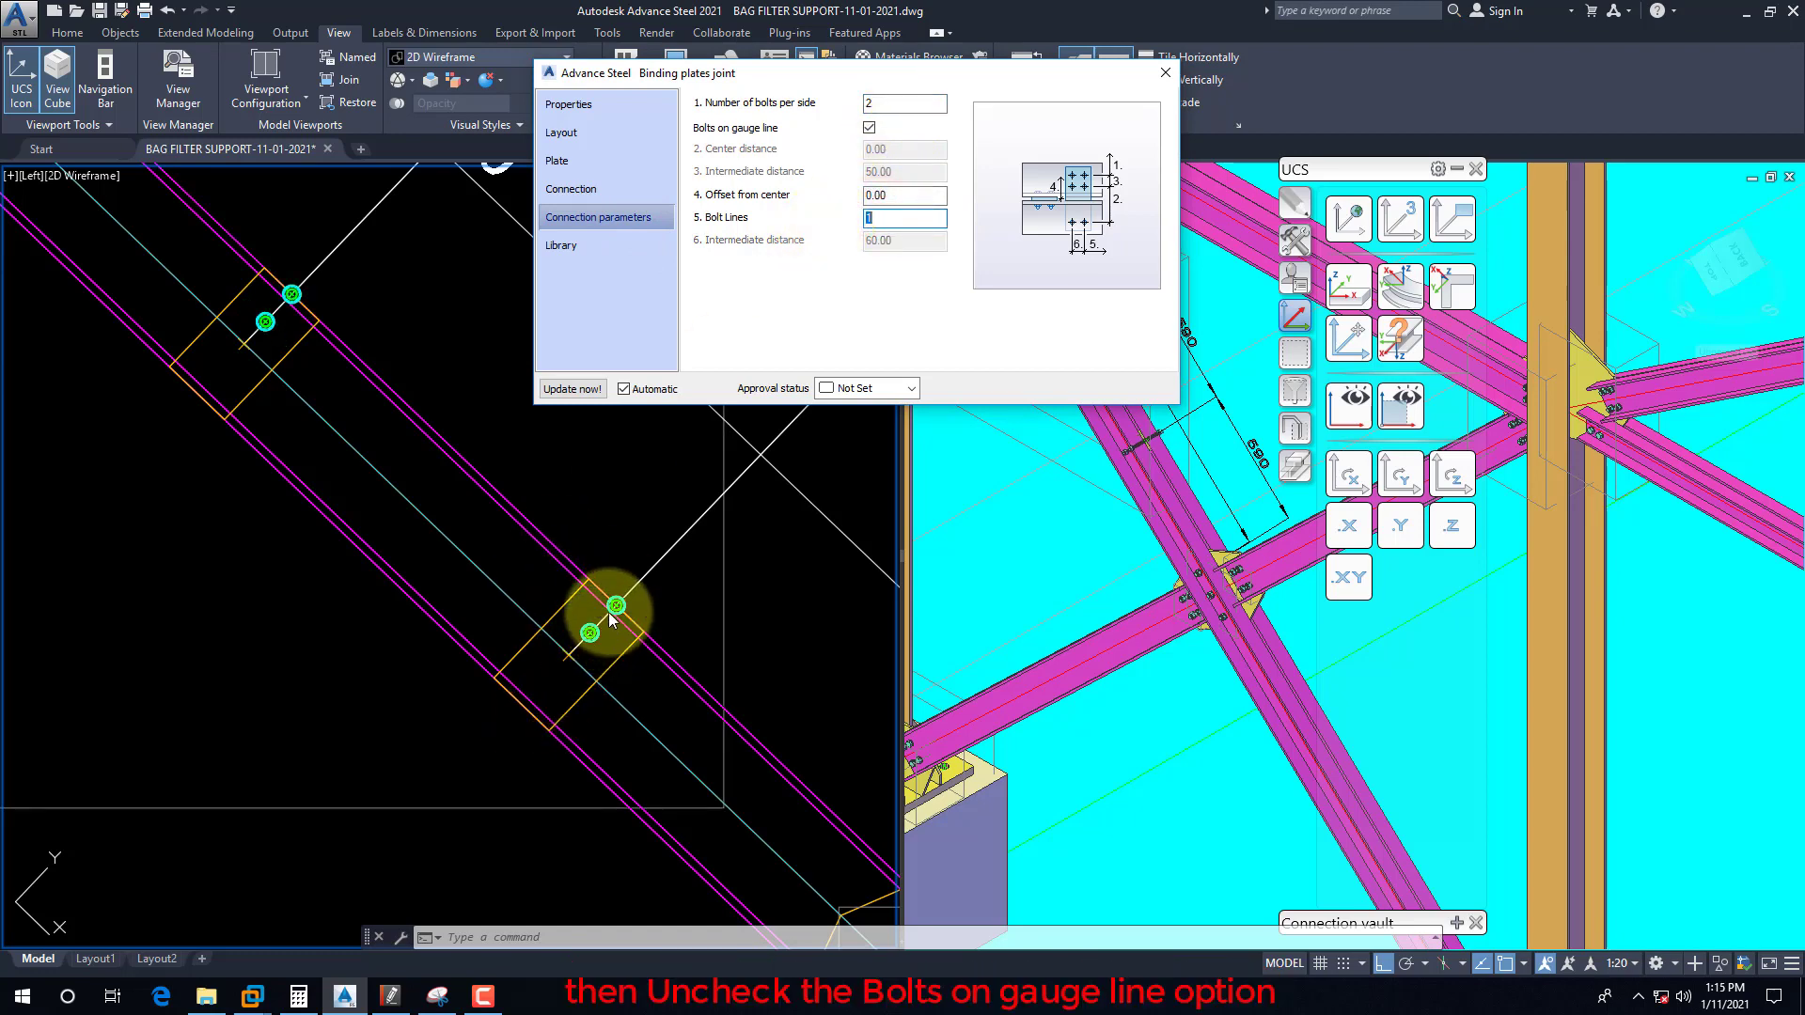
click(869, 129)
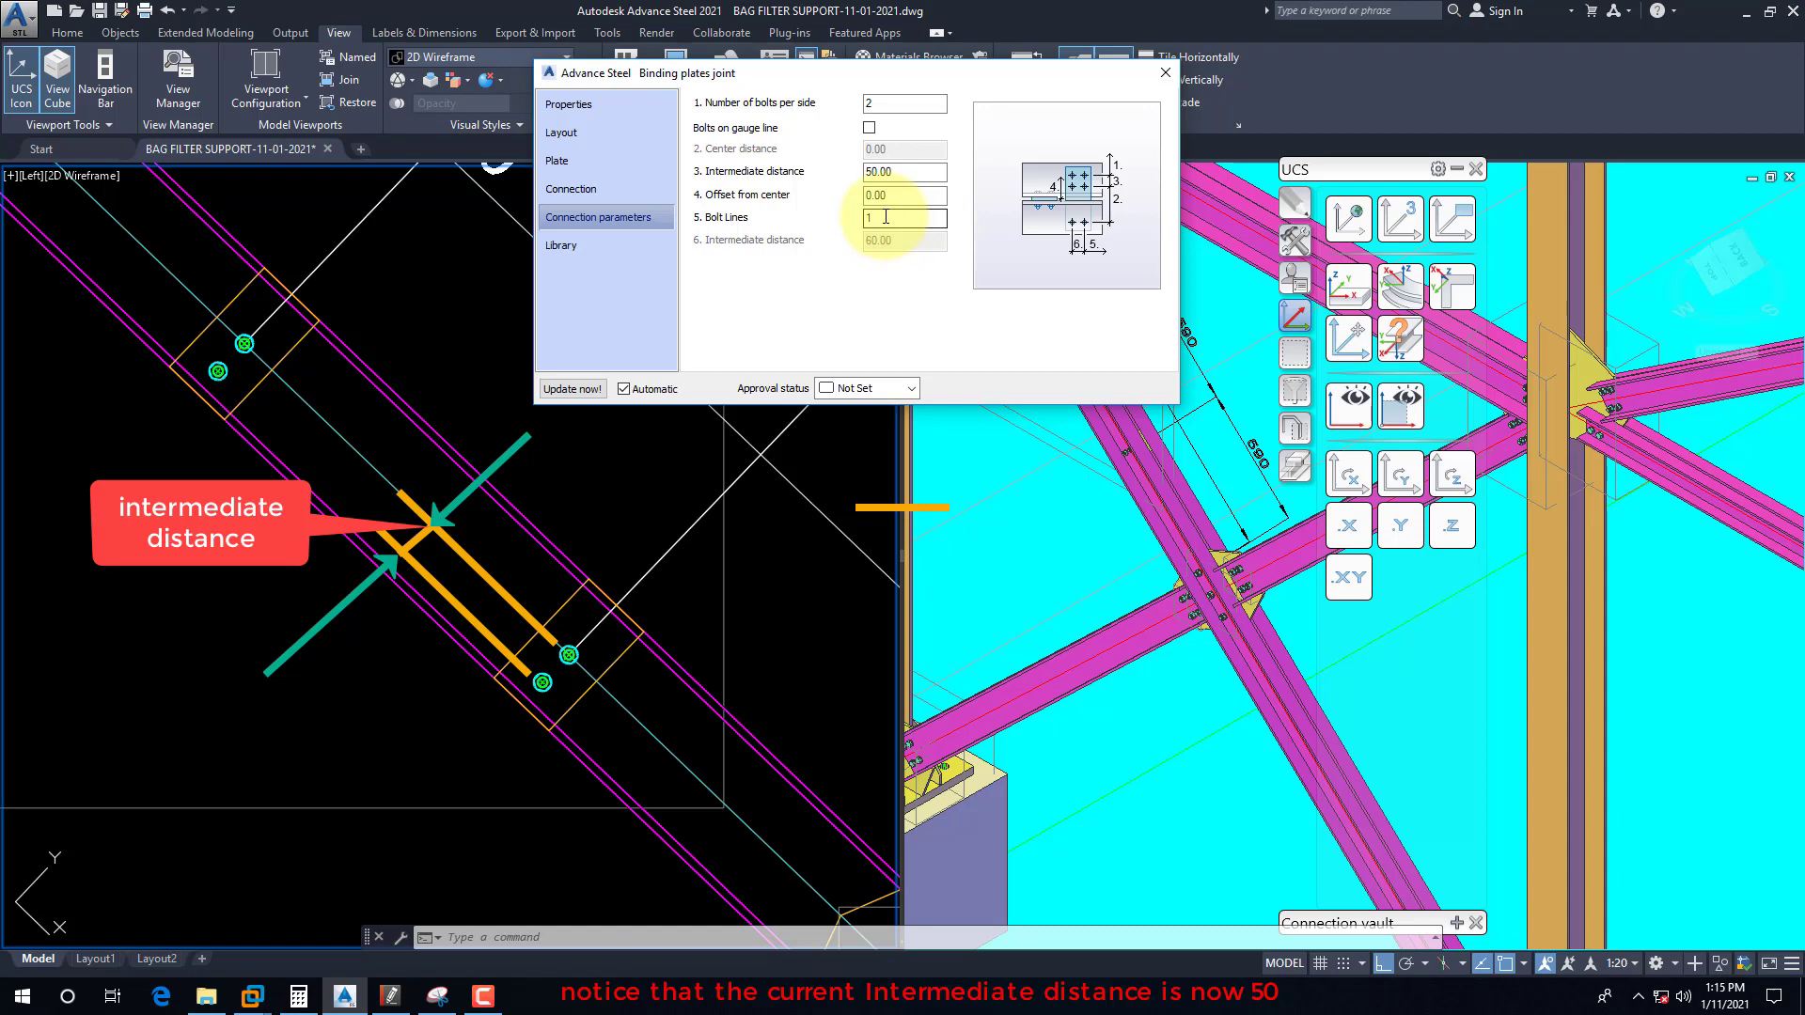
Step: Compare the joint's intermediate bolt distance with the bolt spacing of Detail 6 in the PDF-XChange Editor drawing
click(393, 1004)
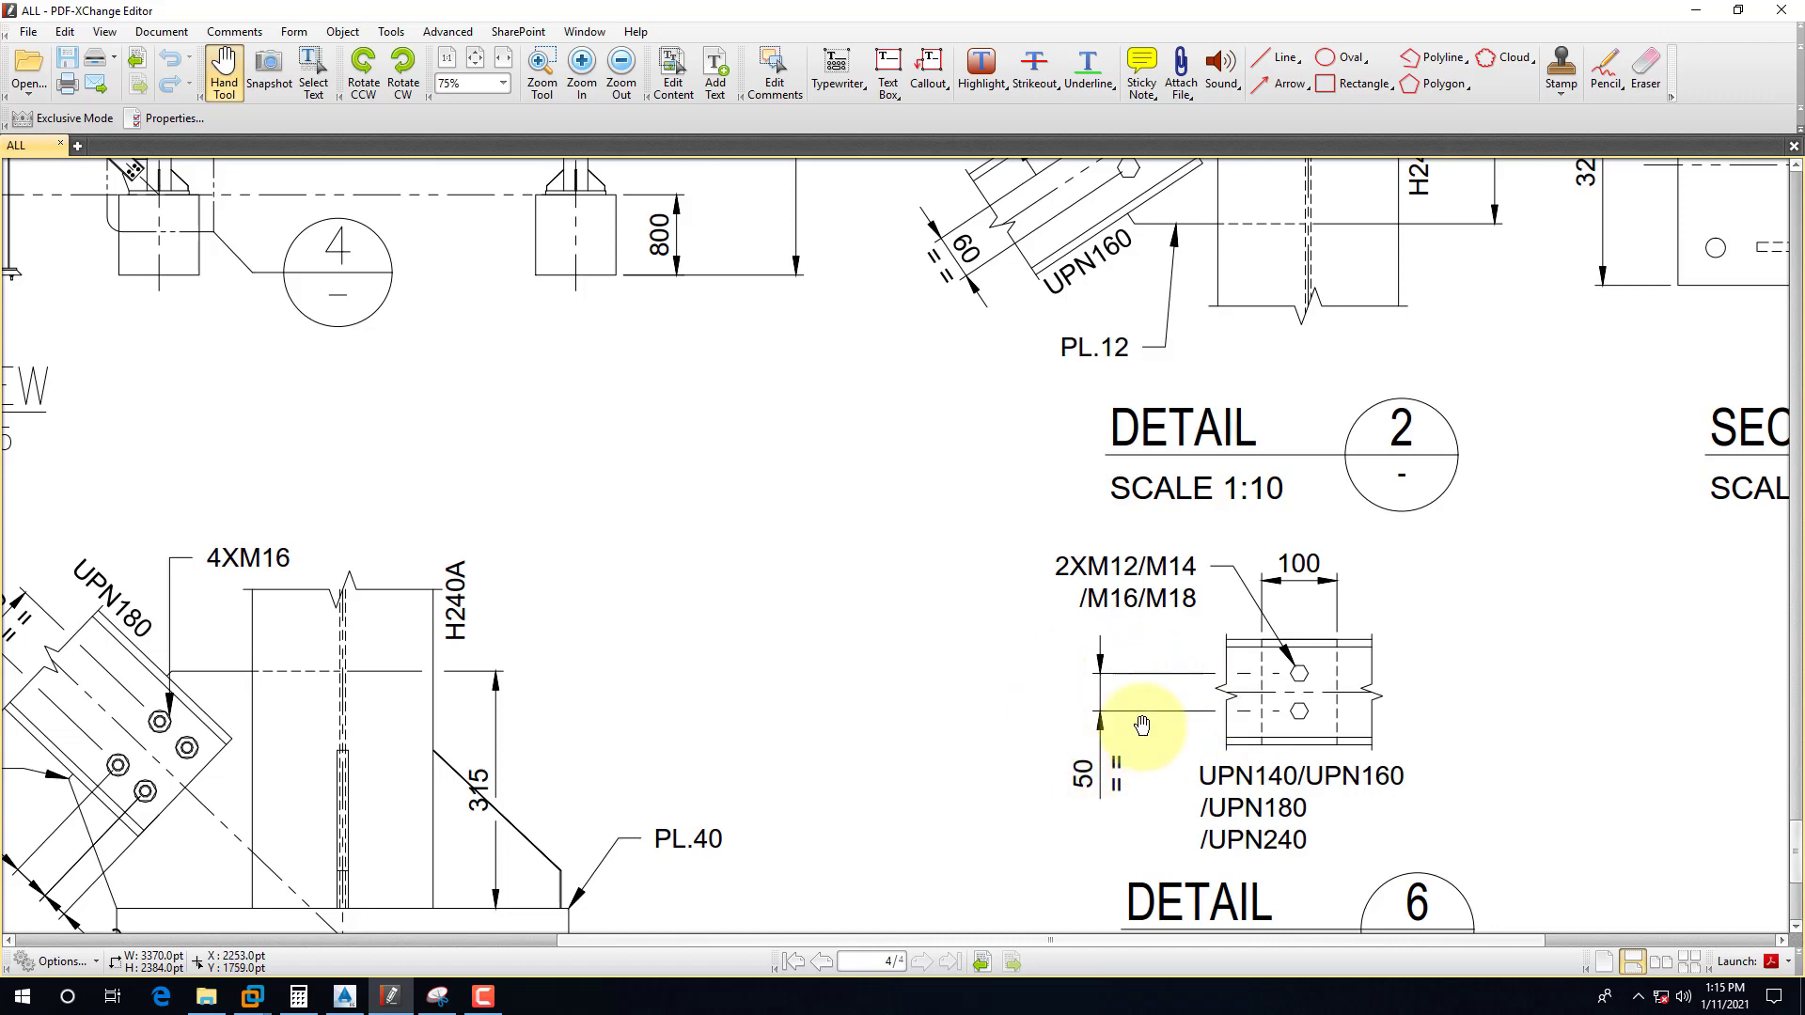
click(1695, 12)
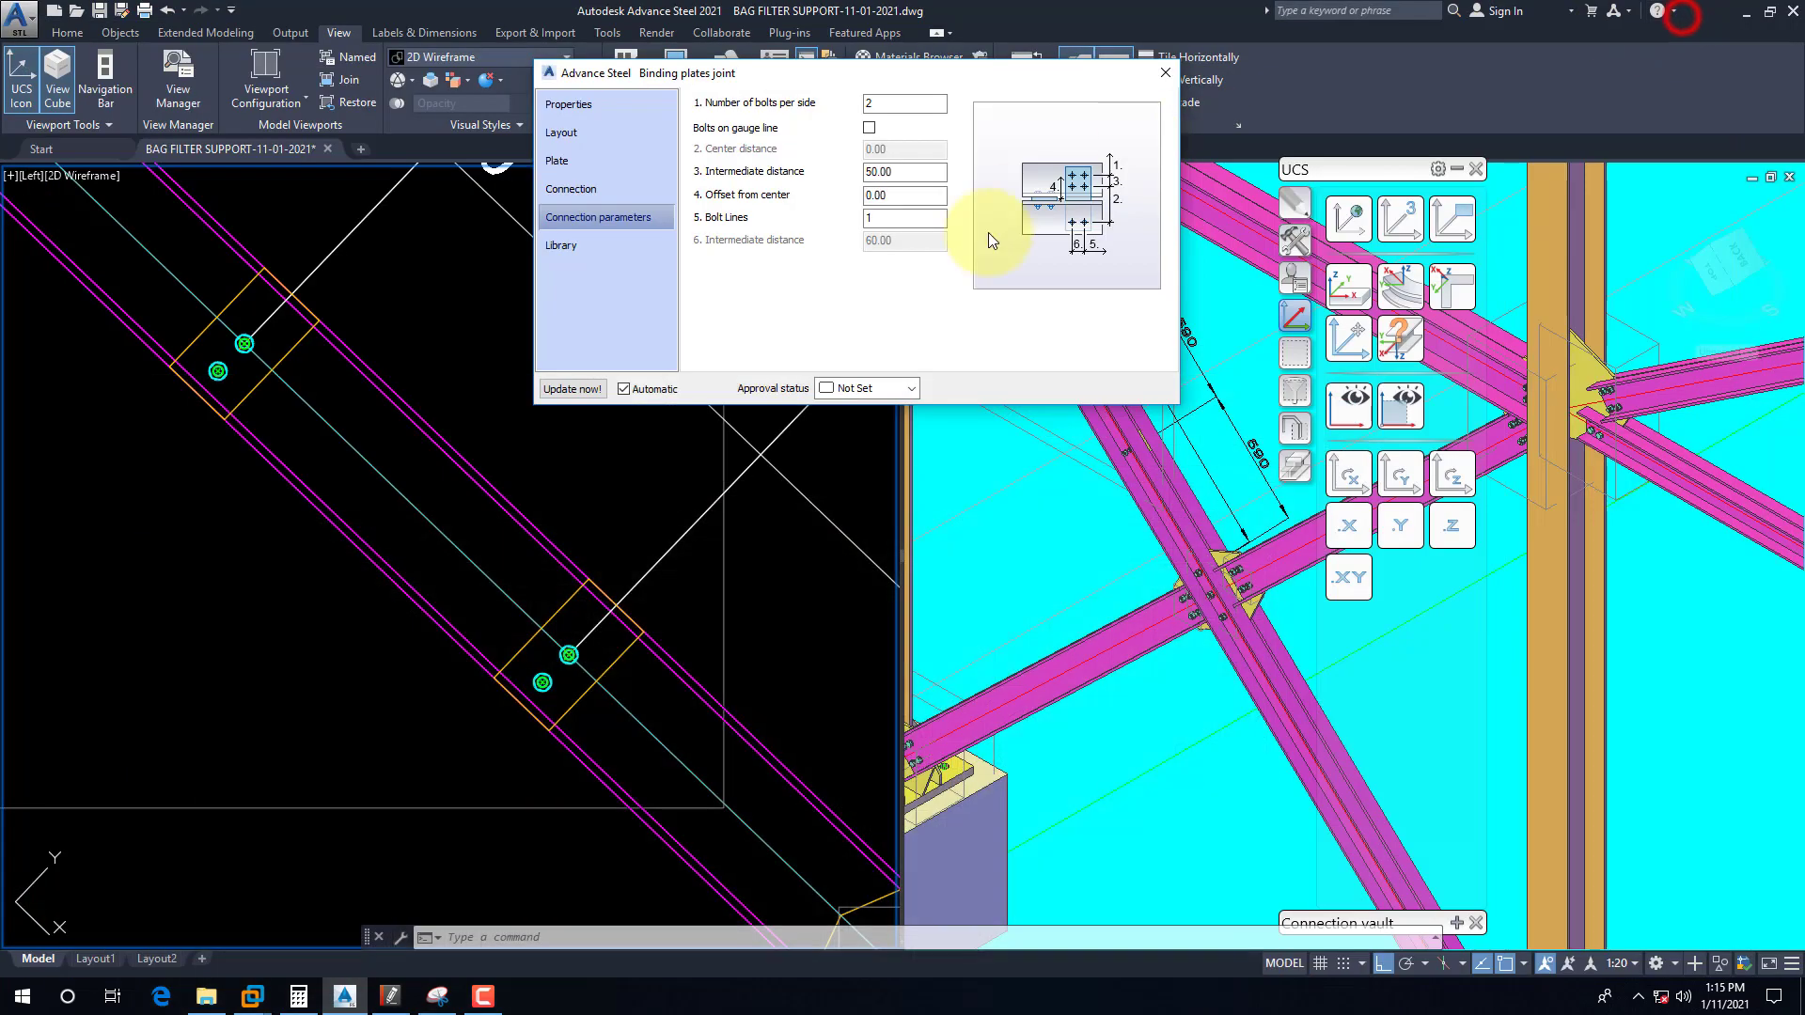
drag(919, 169, 858, 169)
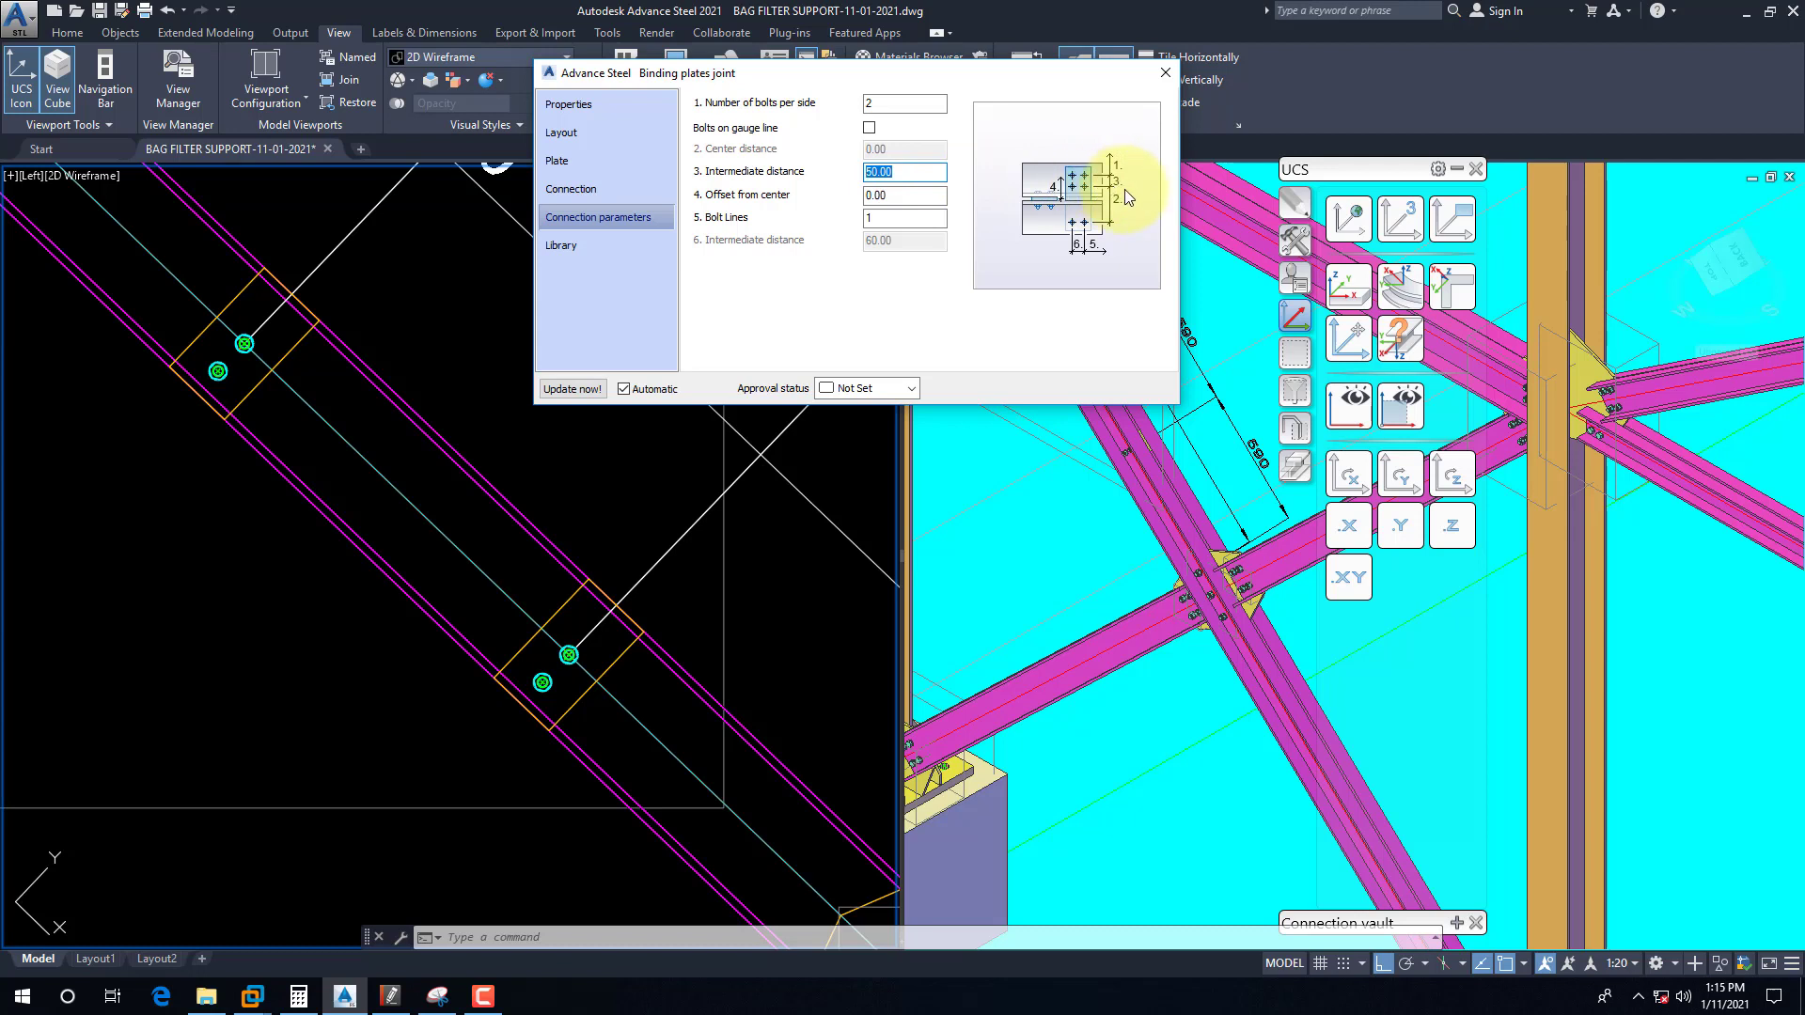
Step: Try a bolt offset from center of 25 mm, and change it to -25 mm to centre the bolts on the brace axis
double_click(906, 195)
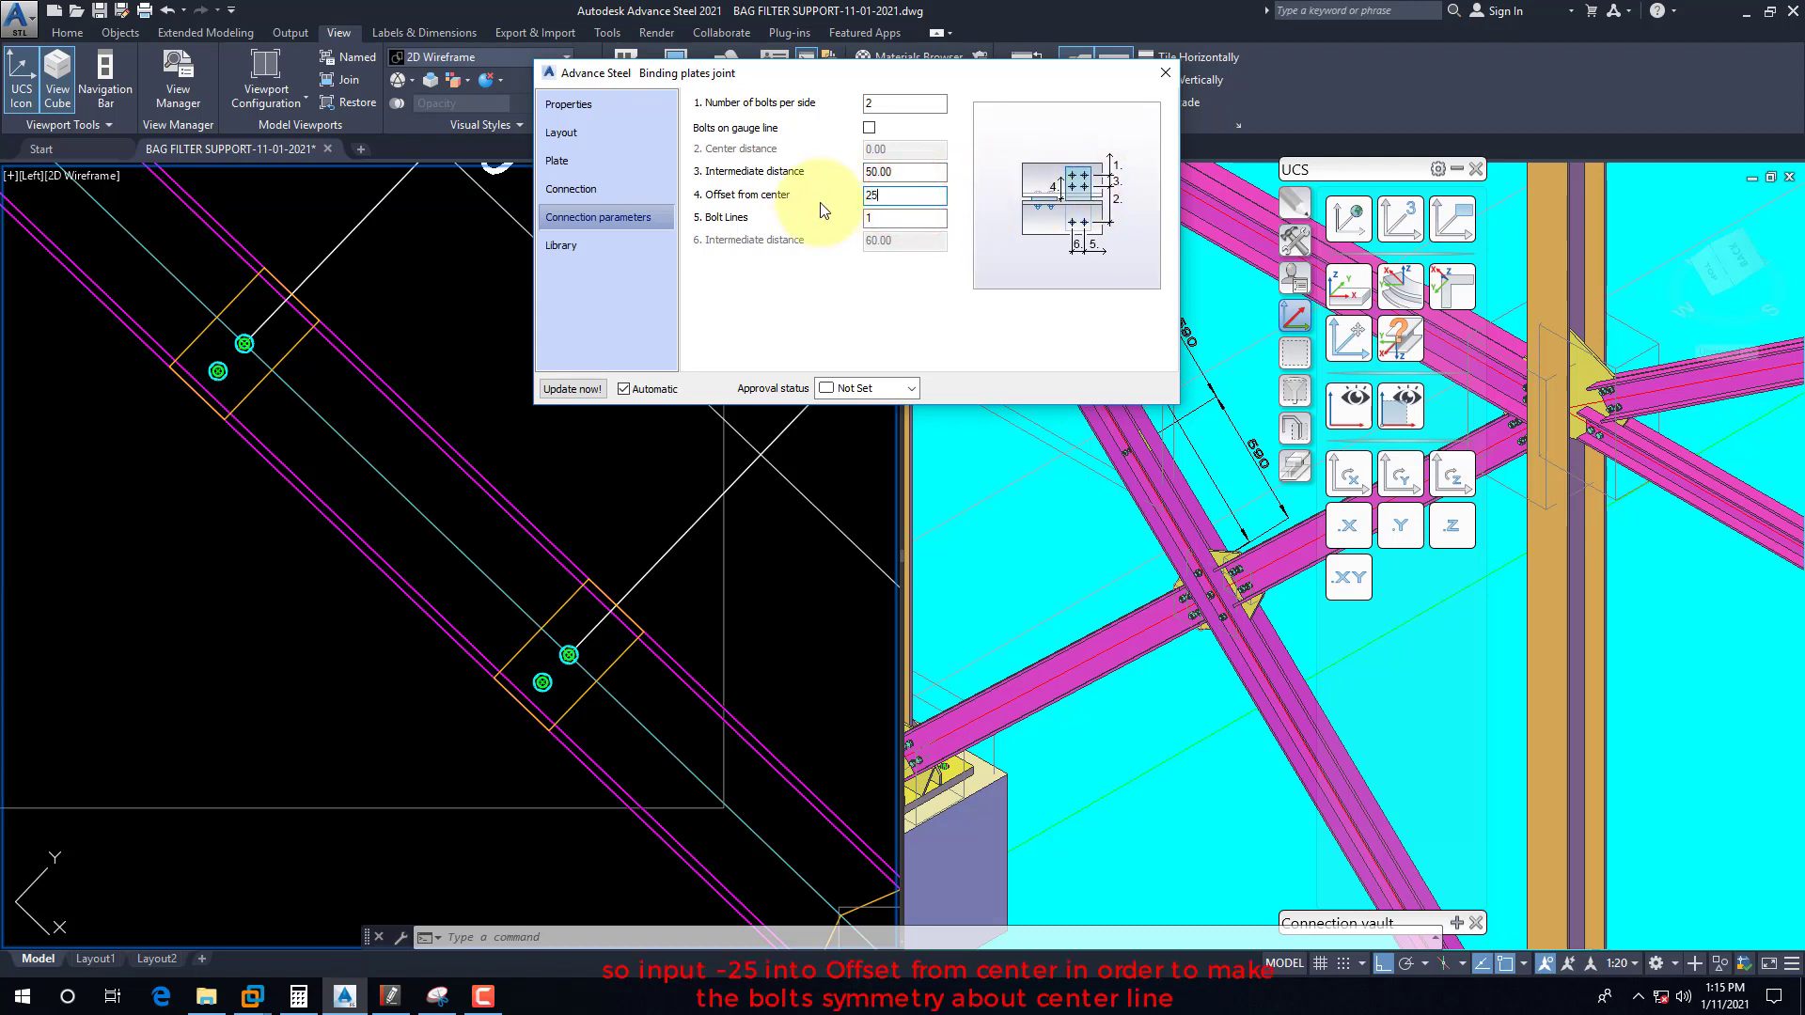
key(Return)
drag(900, 199, 829, 200)
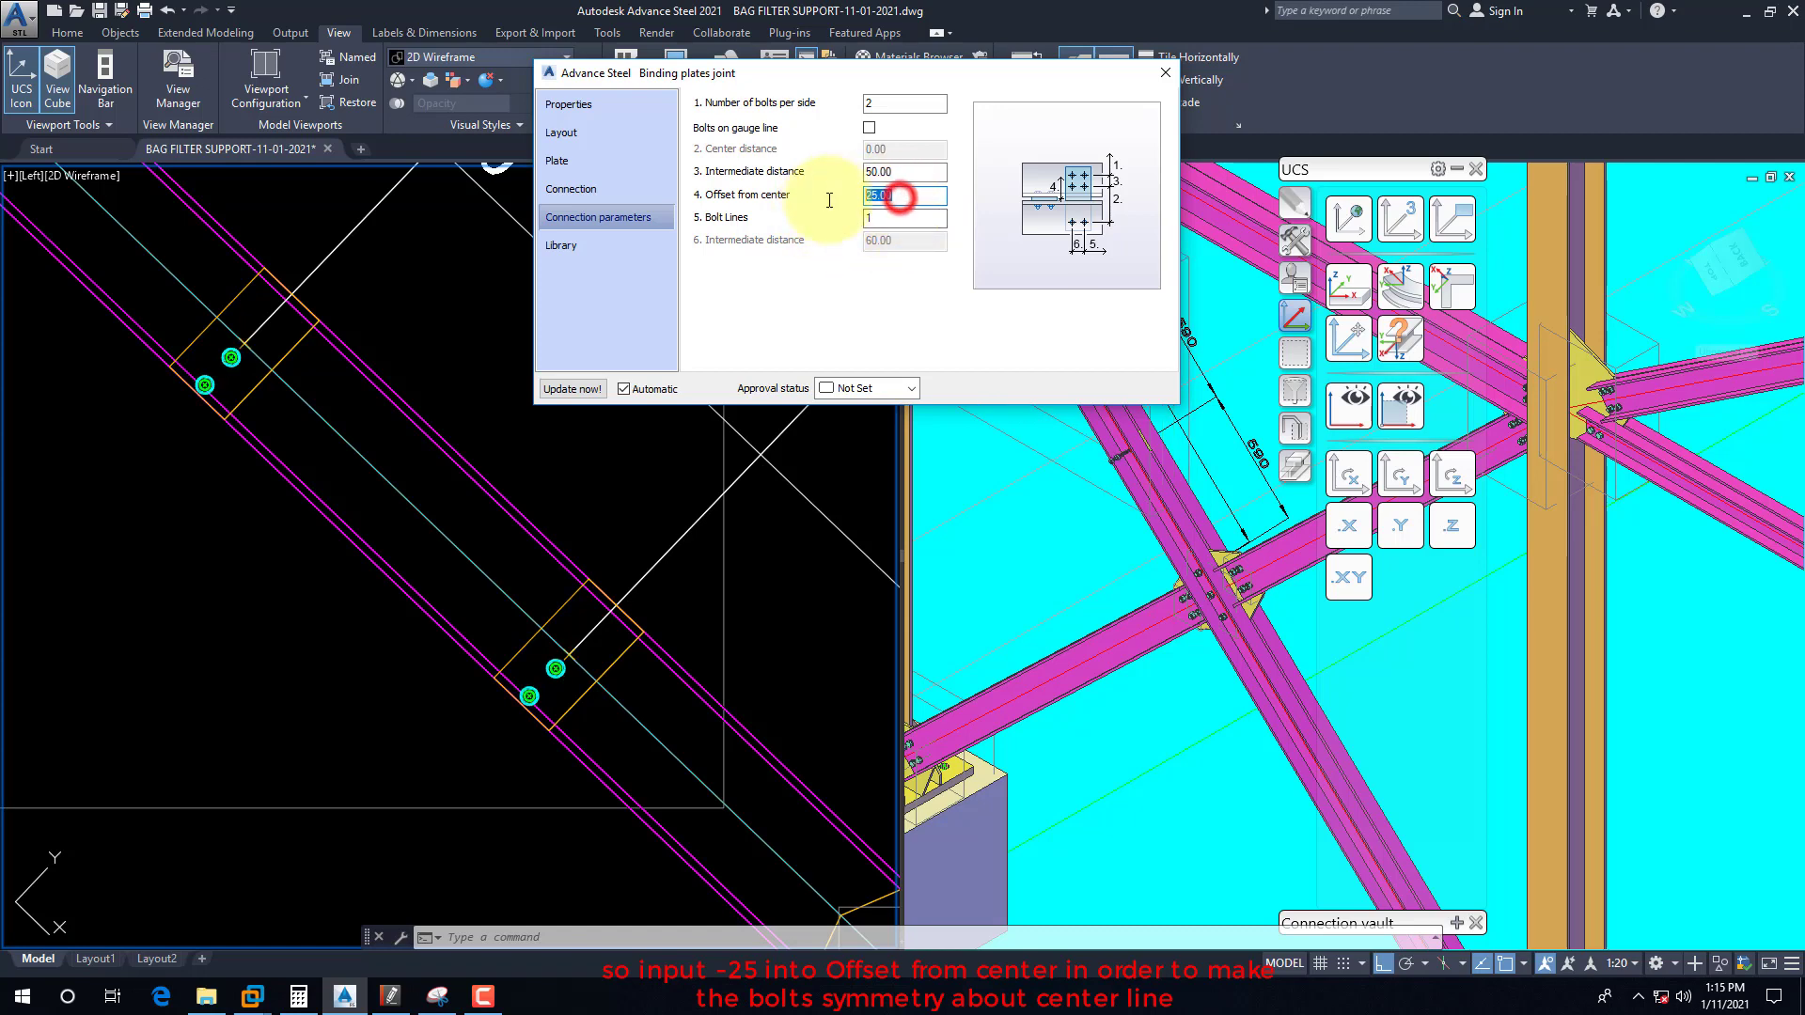
text(-25)
key(Return)
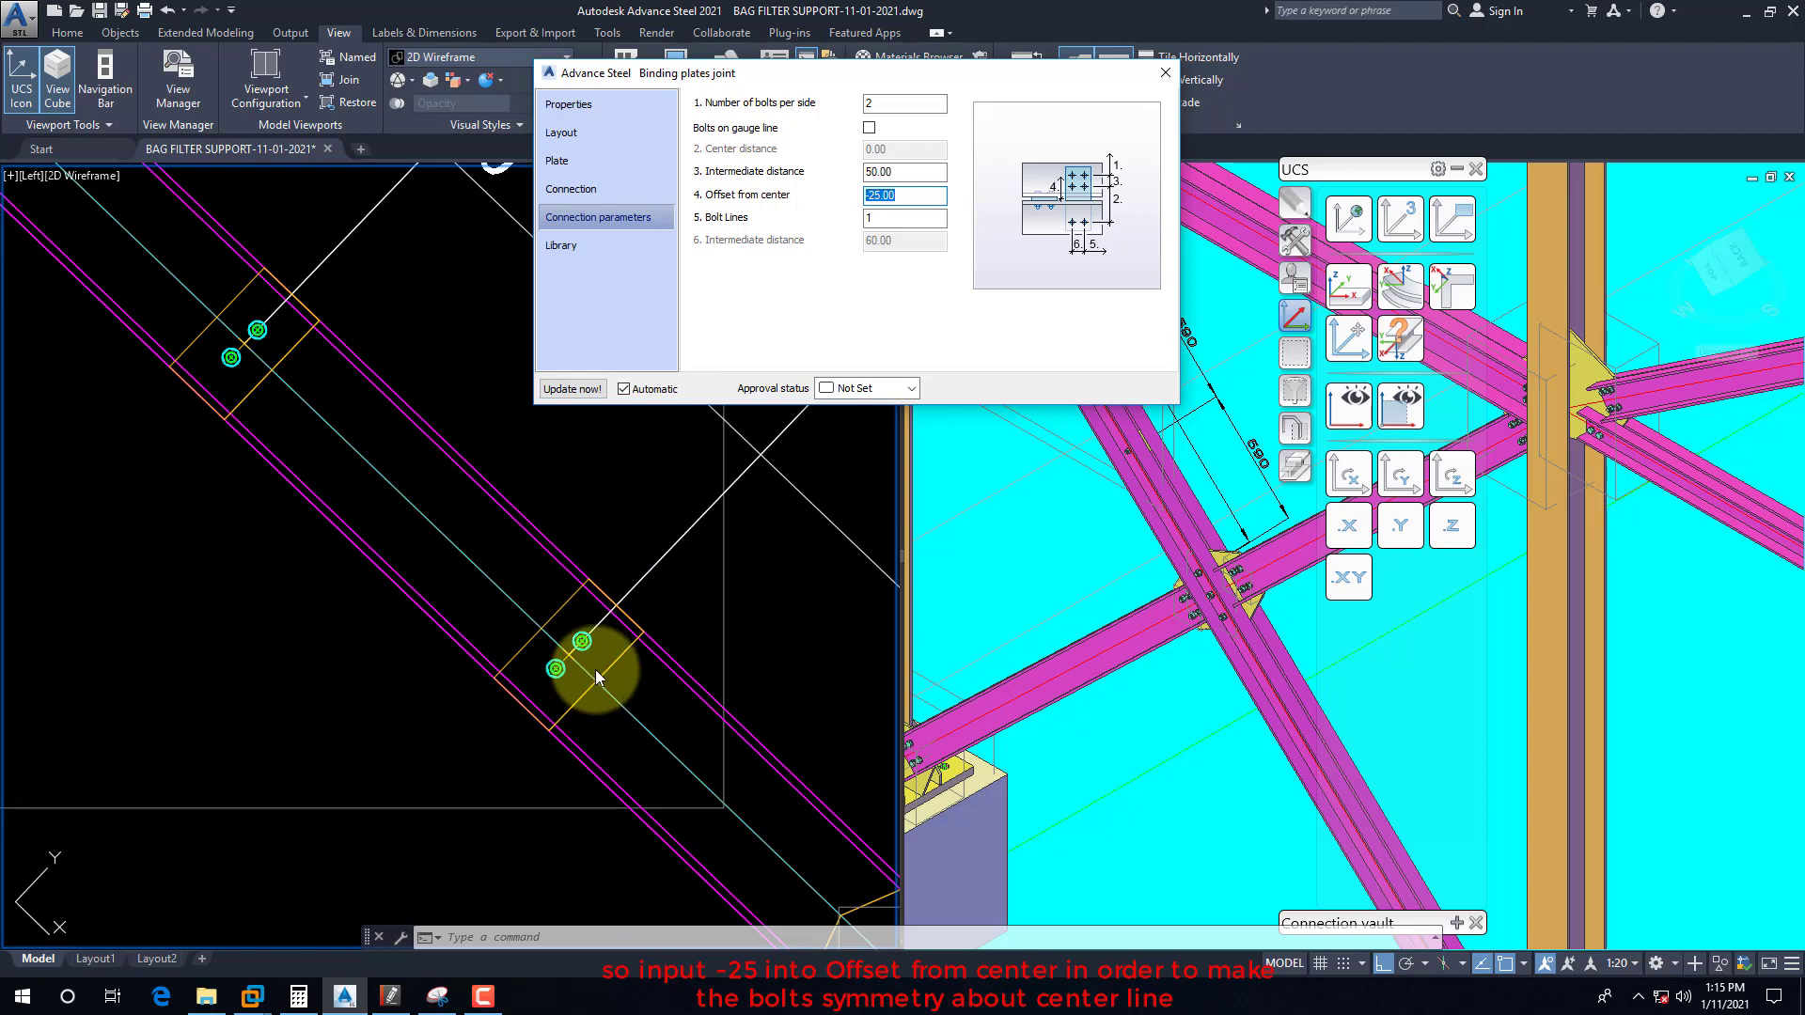
Step: Check Detail 6 in PDF-XChange Editor against the joint's intermediate distance and offset from center, and close the joint properties
click(389, 995)
ctrl+scroll(1211, 742, up, 3)
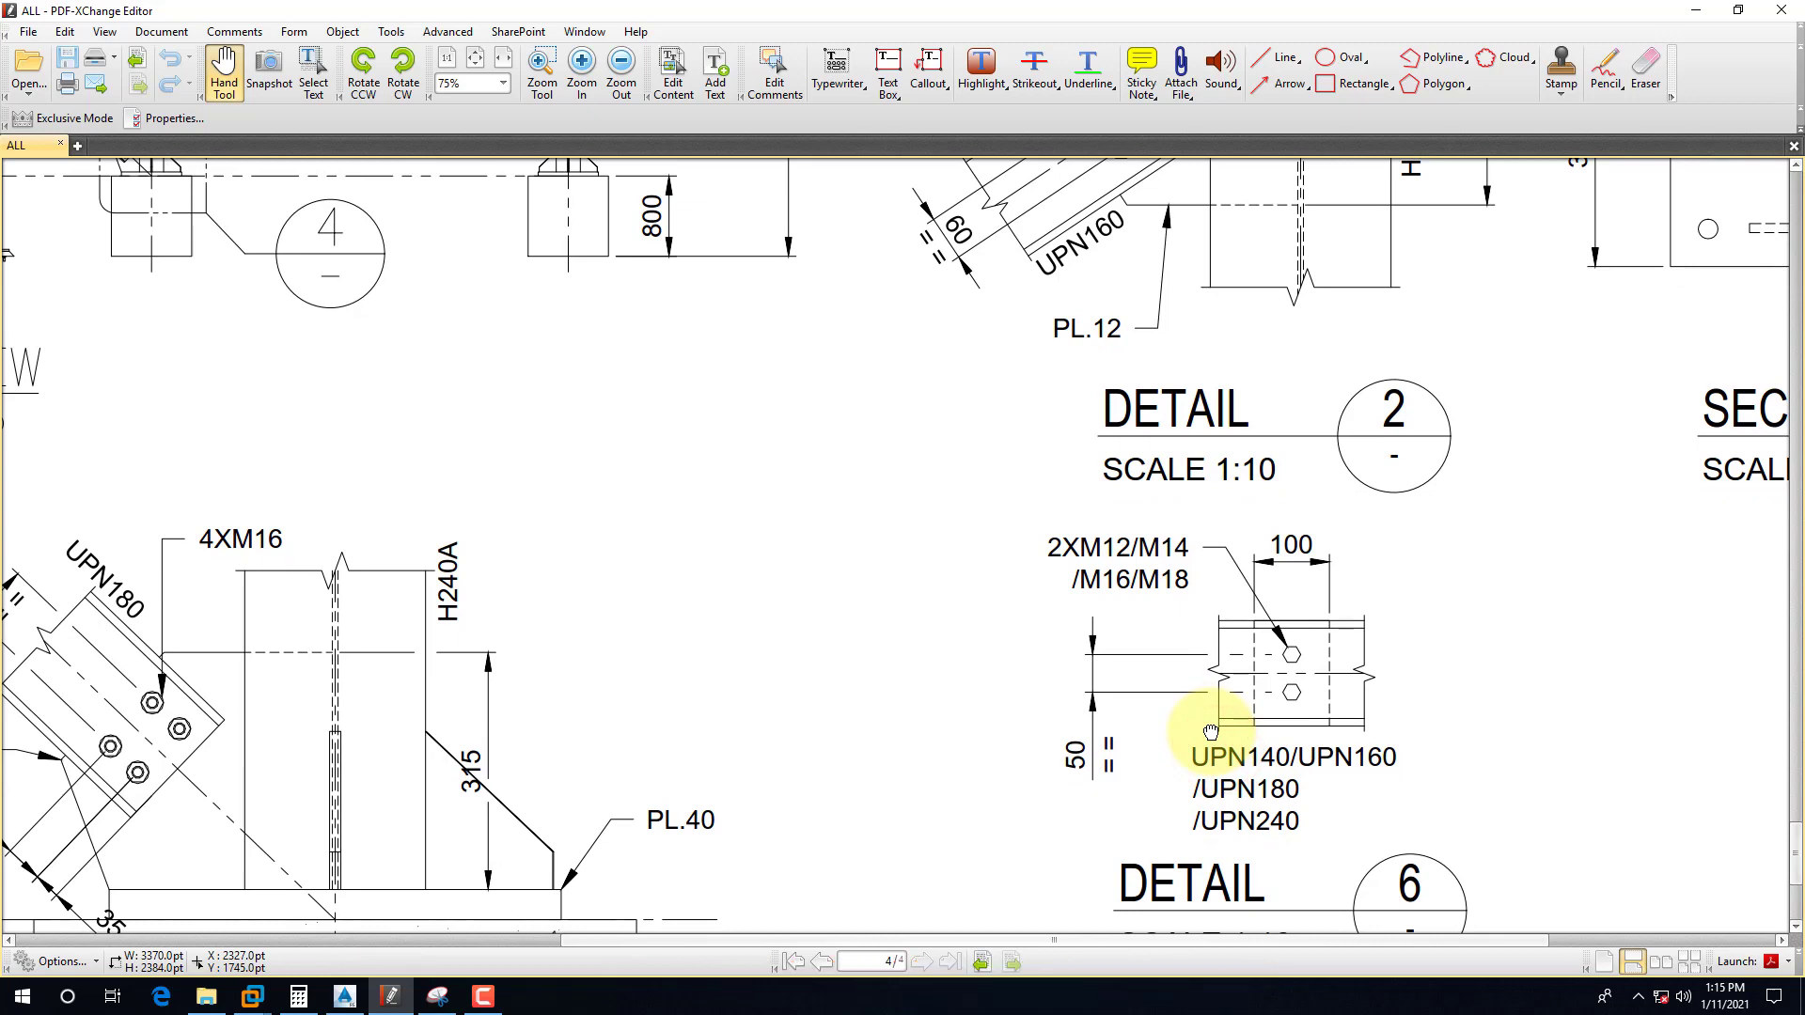
drag(1210, 731, 1208, 704)
click(1302, 647)
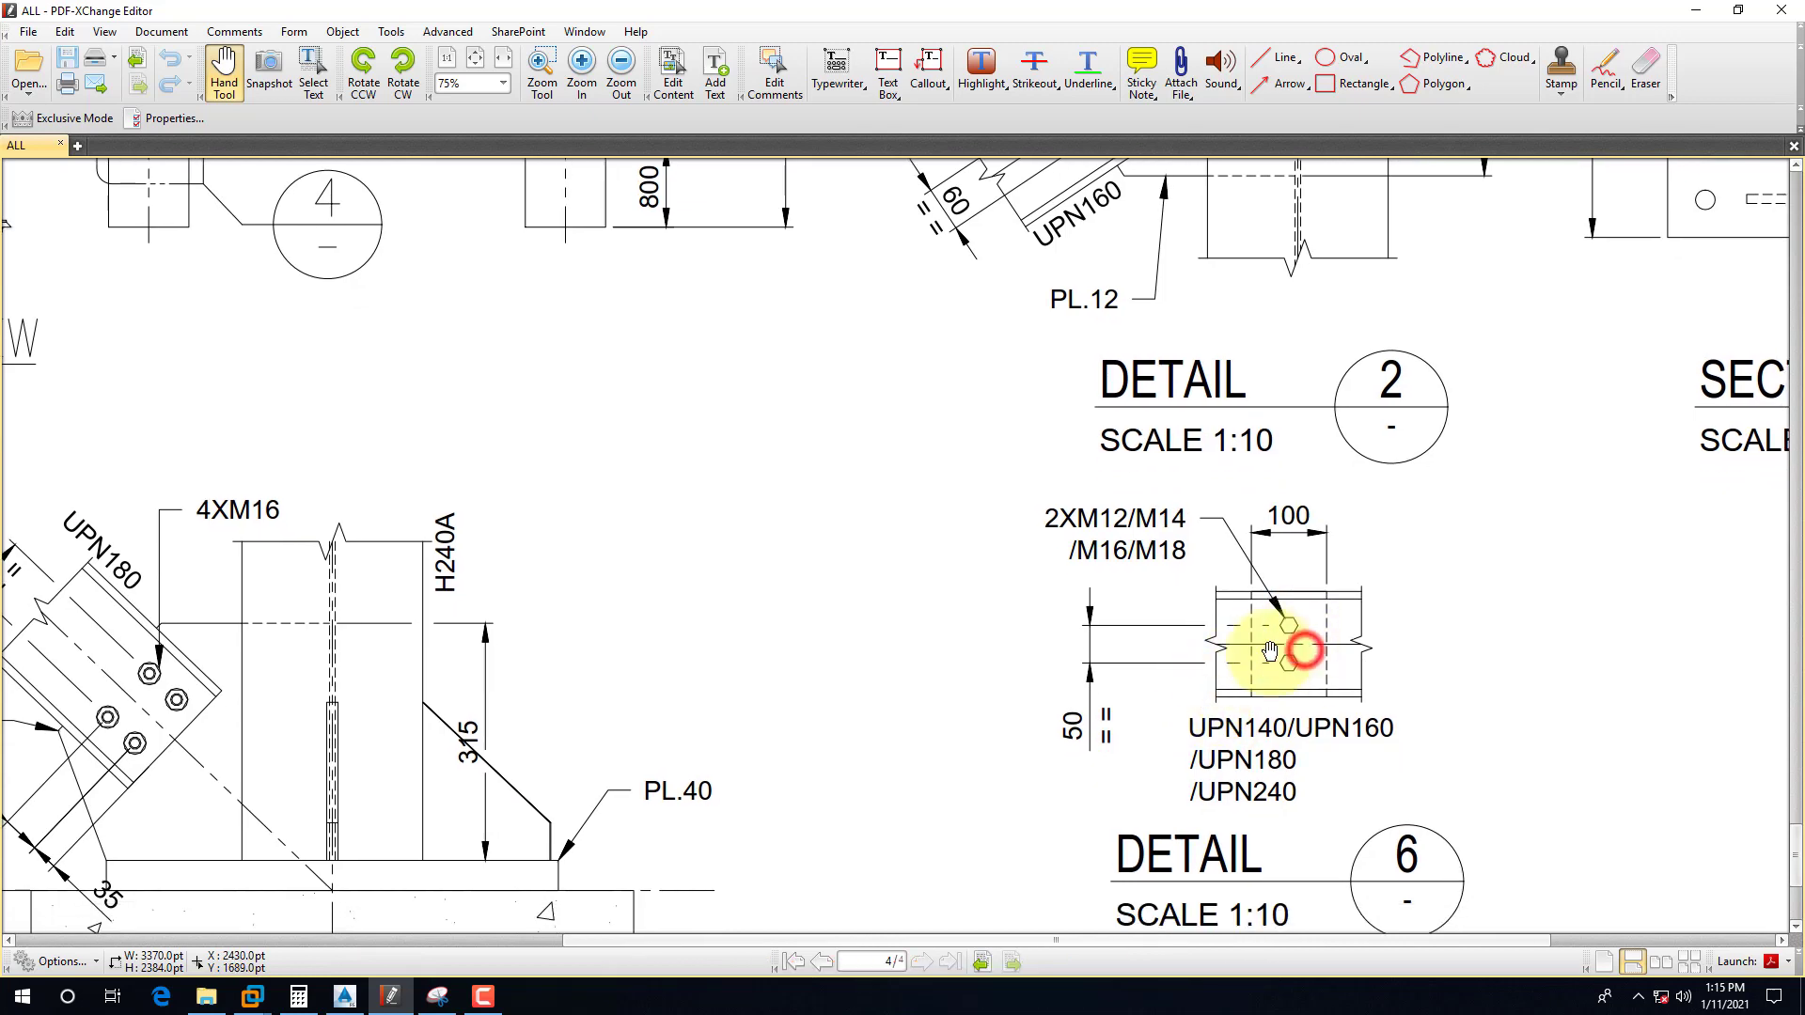
click(1696, 11)
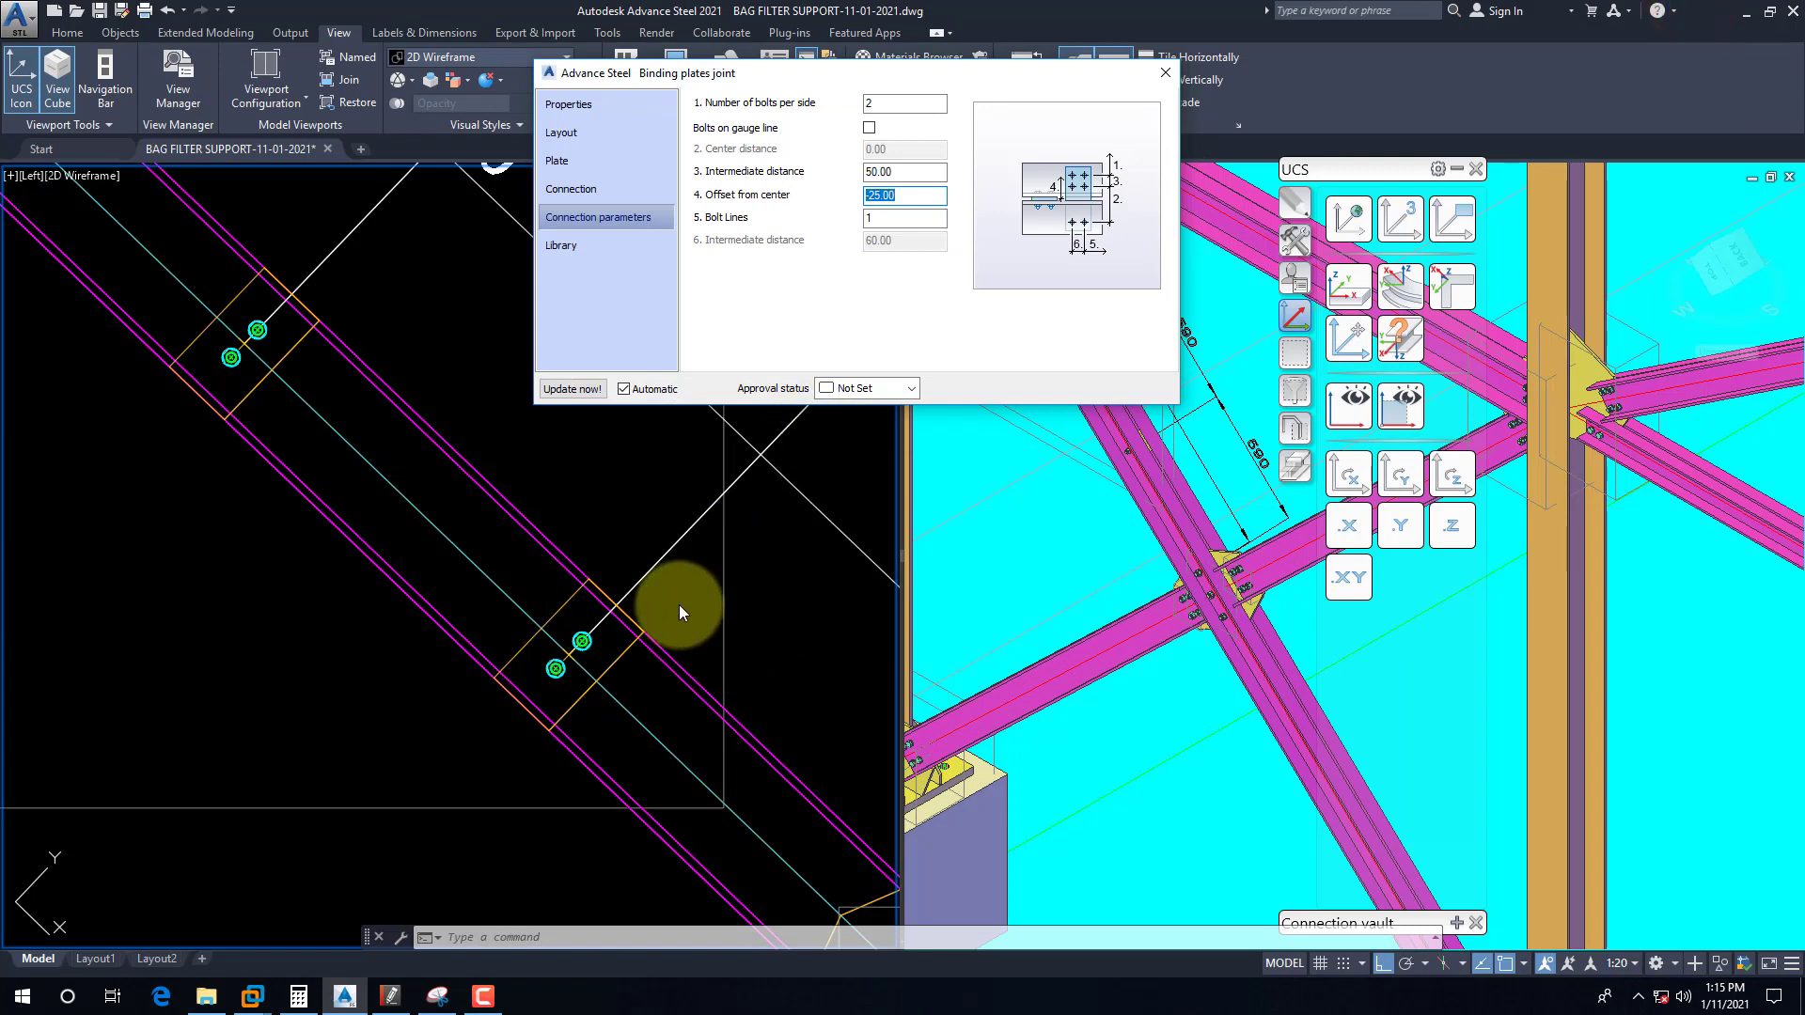
click(899, 193)
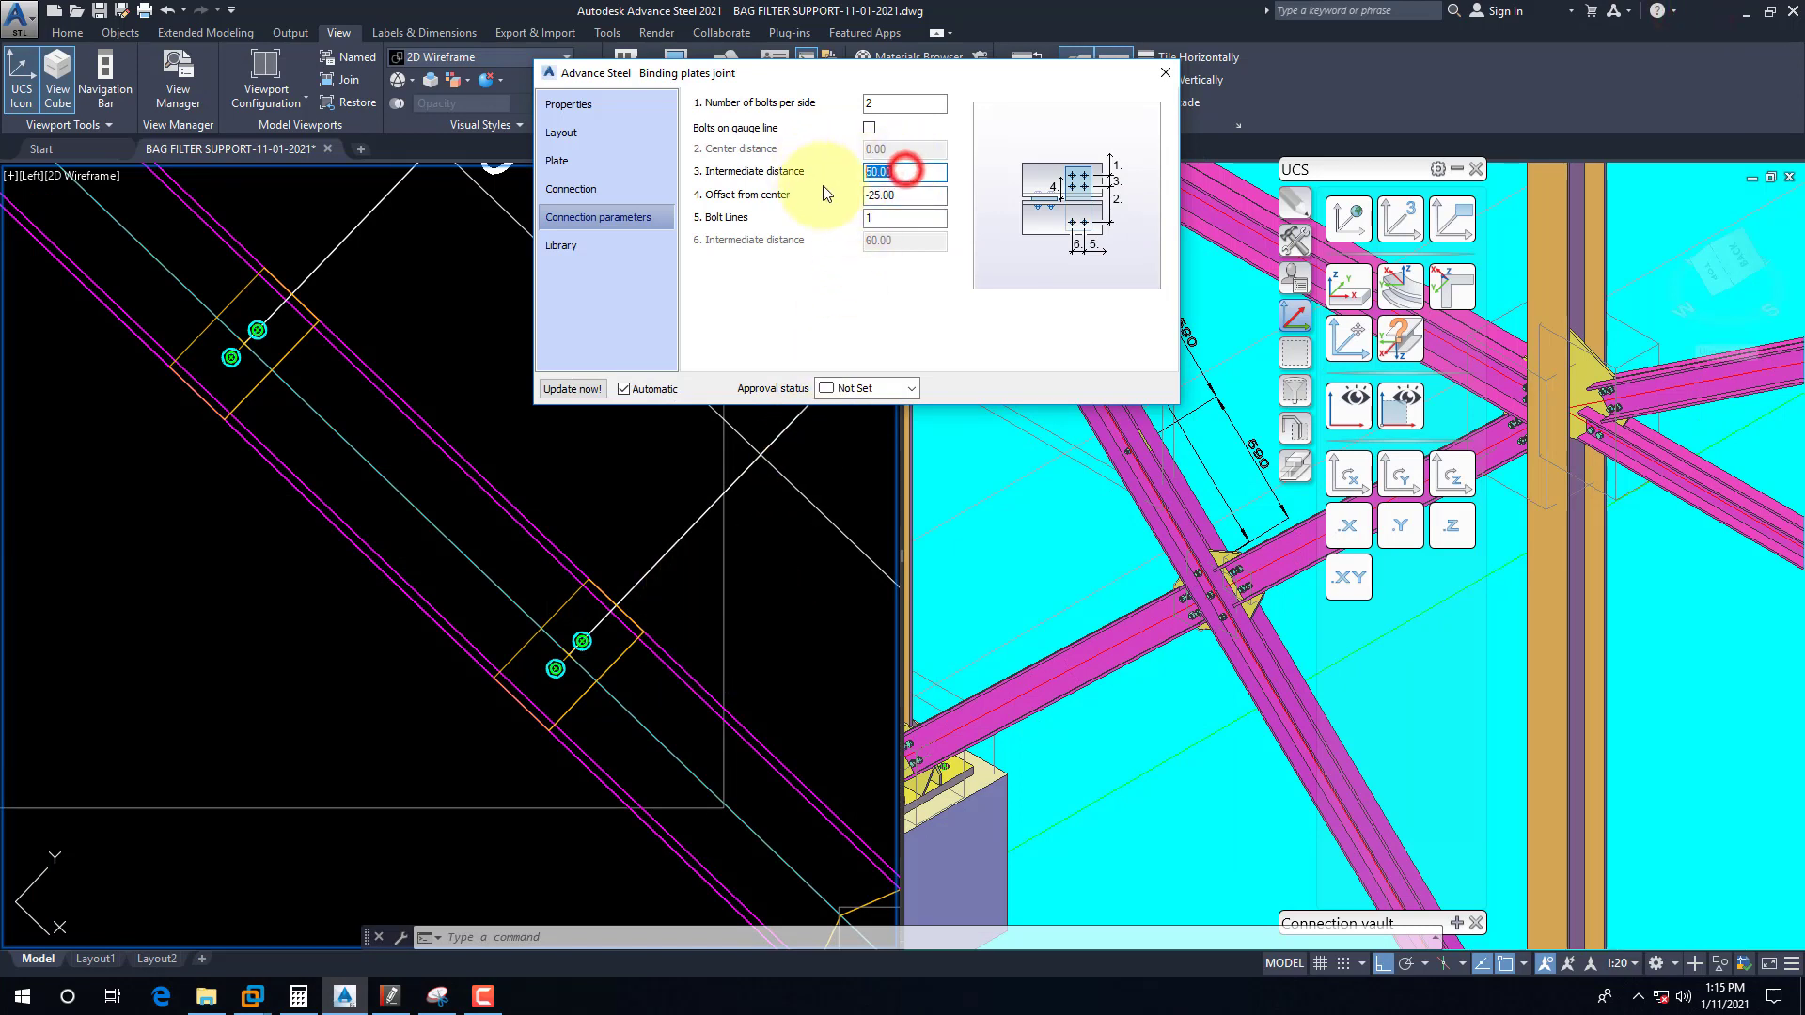
drag(862, 188, 862, 192)
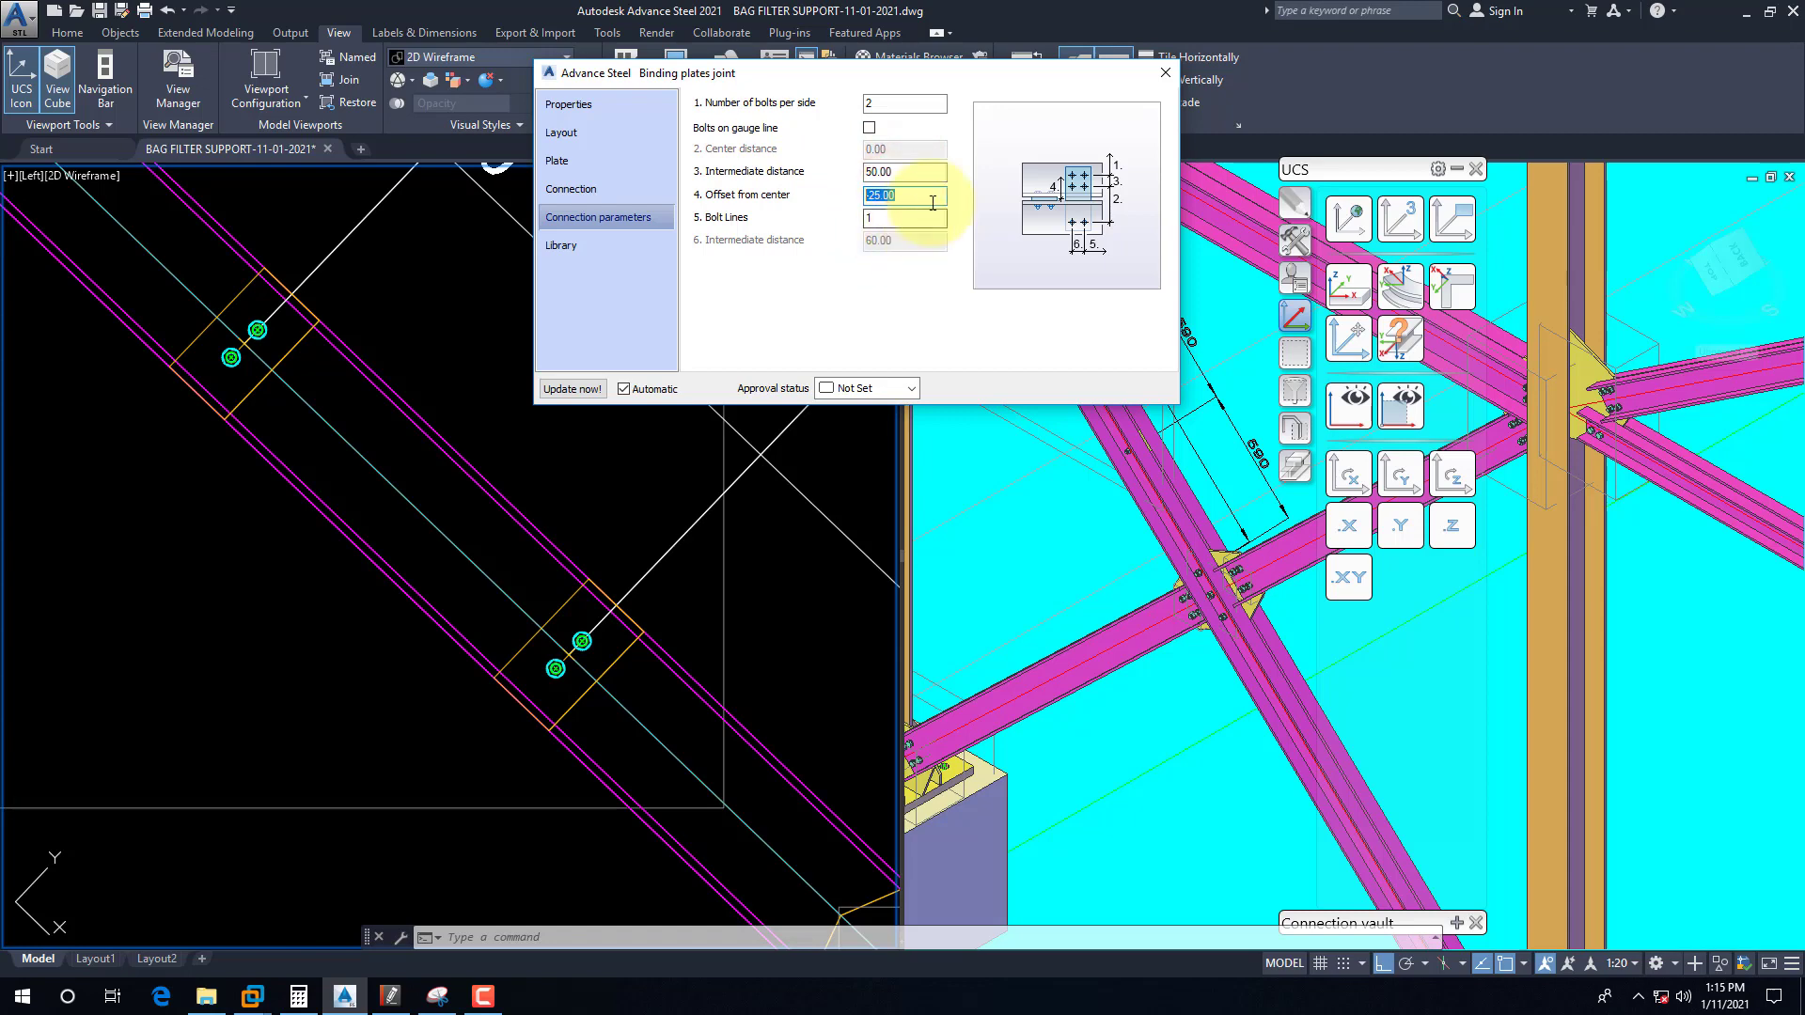
click(1164, 73)
Step: Measure the distance between the two bolts on the lowest binding plate with an aligned dimension, without placing it
text(dal)
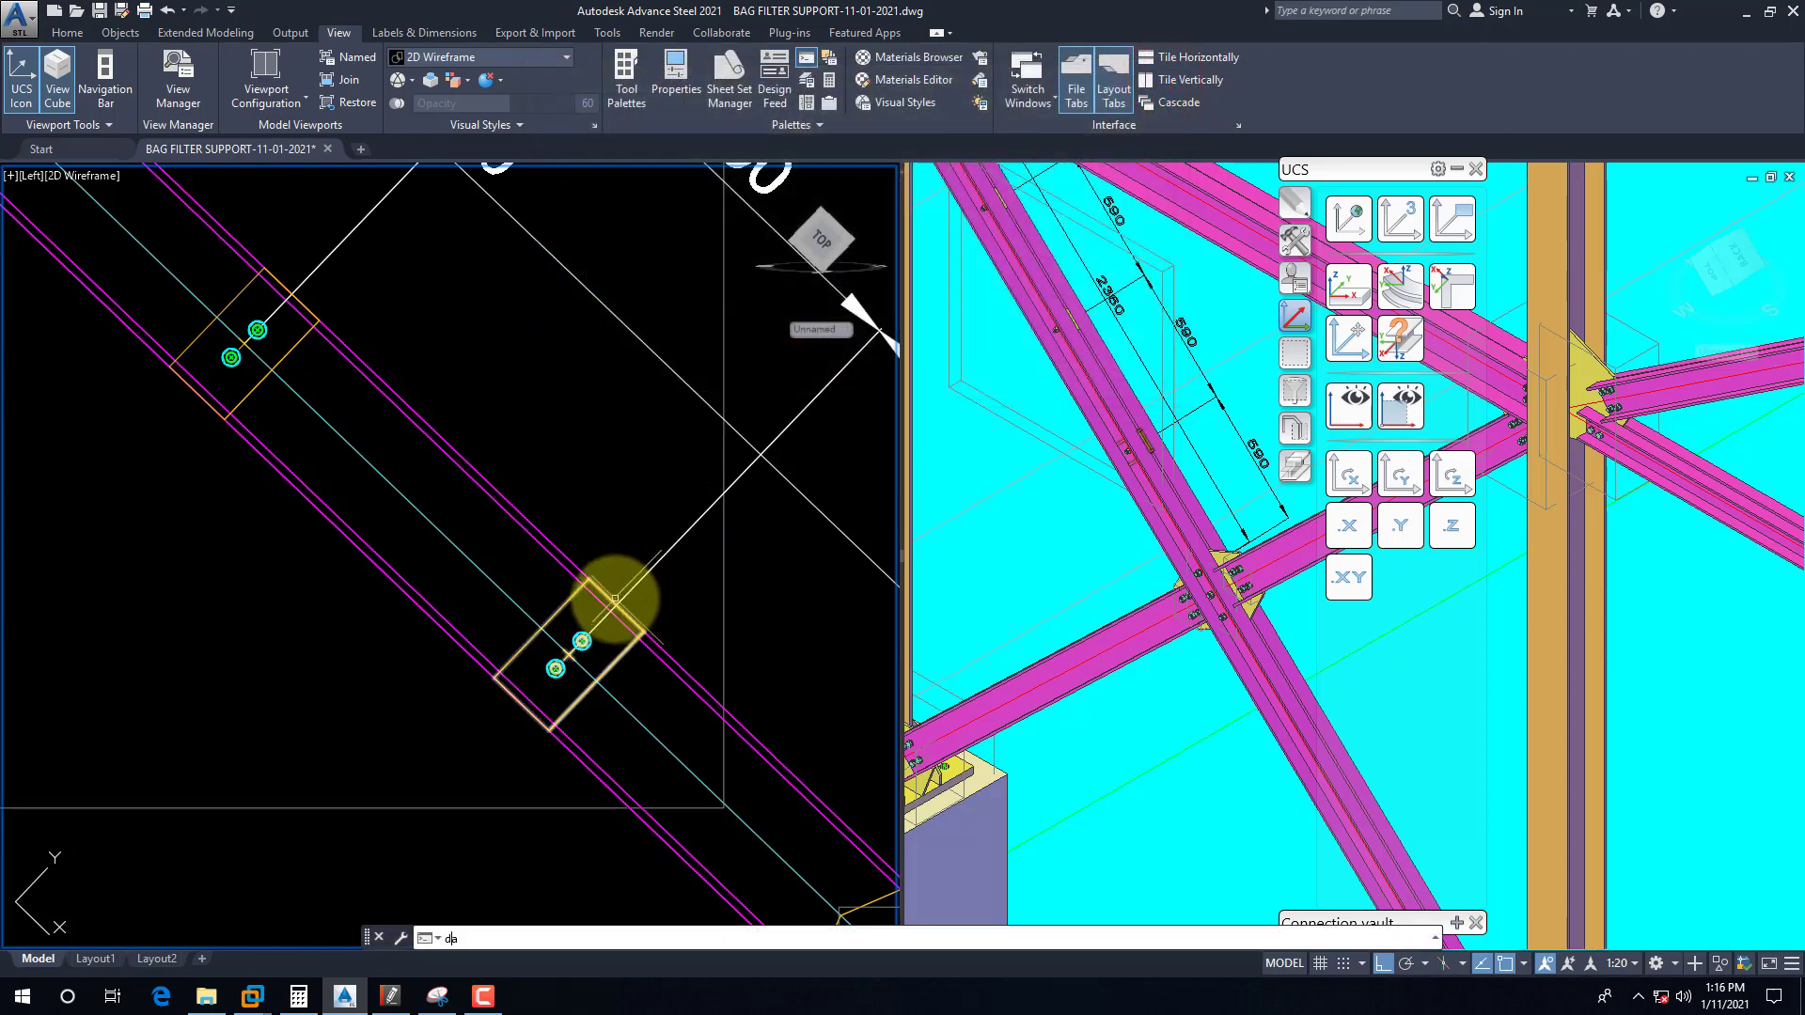
key(Return)
scroll(606, 604, up, 4)
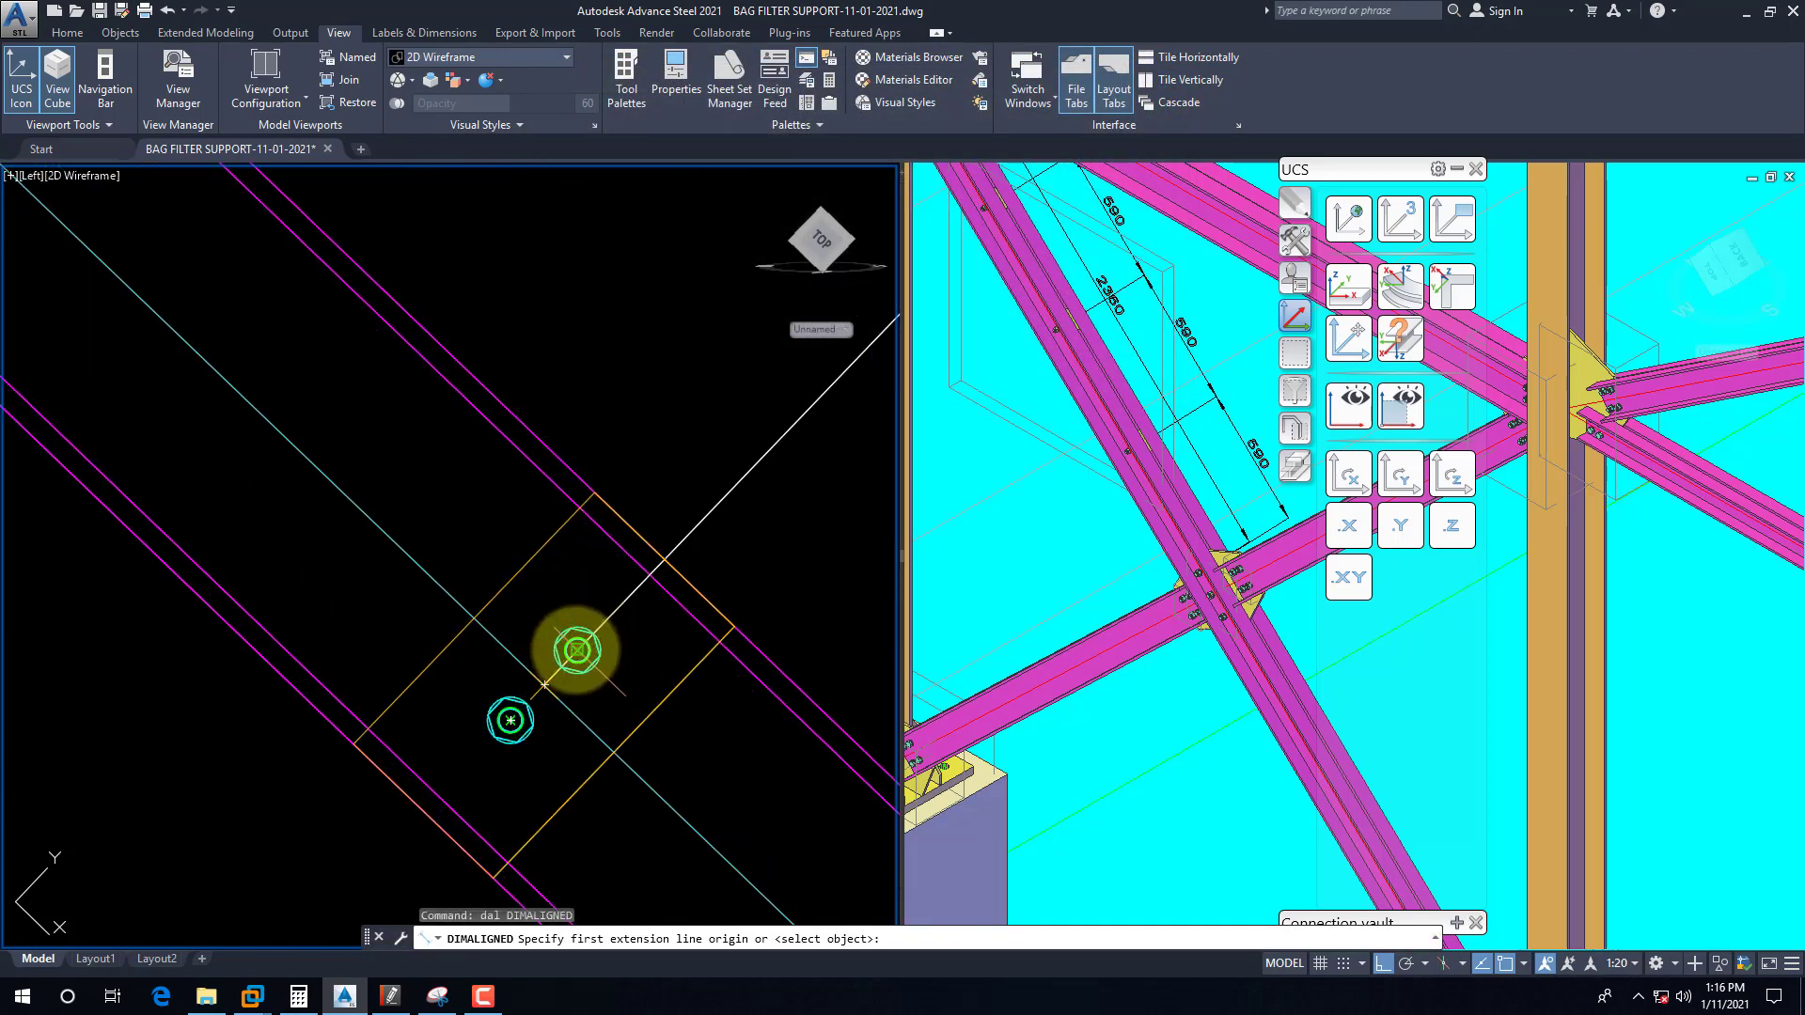
click(577, 650)
click(509, 719)
scroll(529, 675, down, 4)
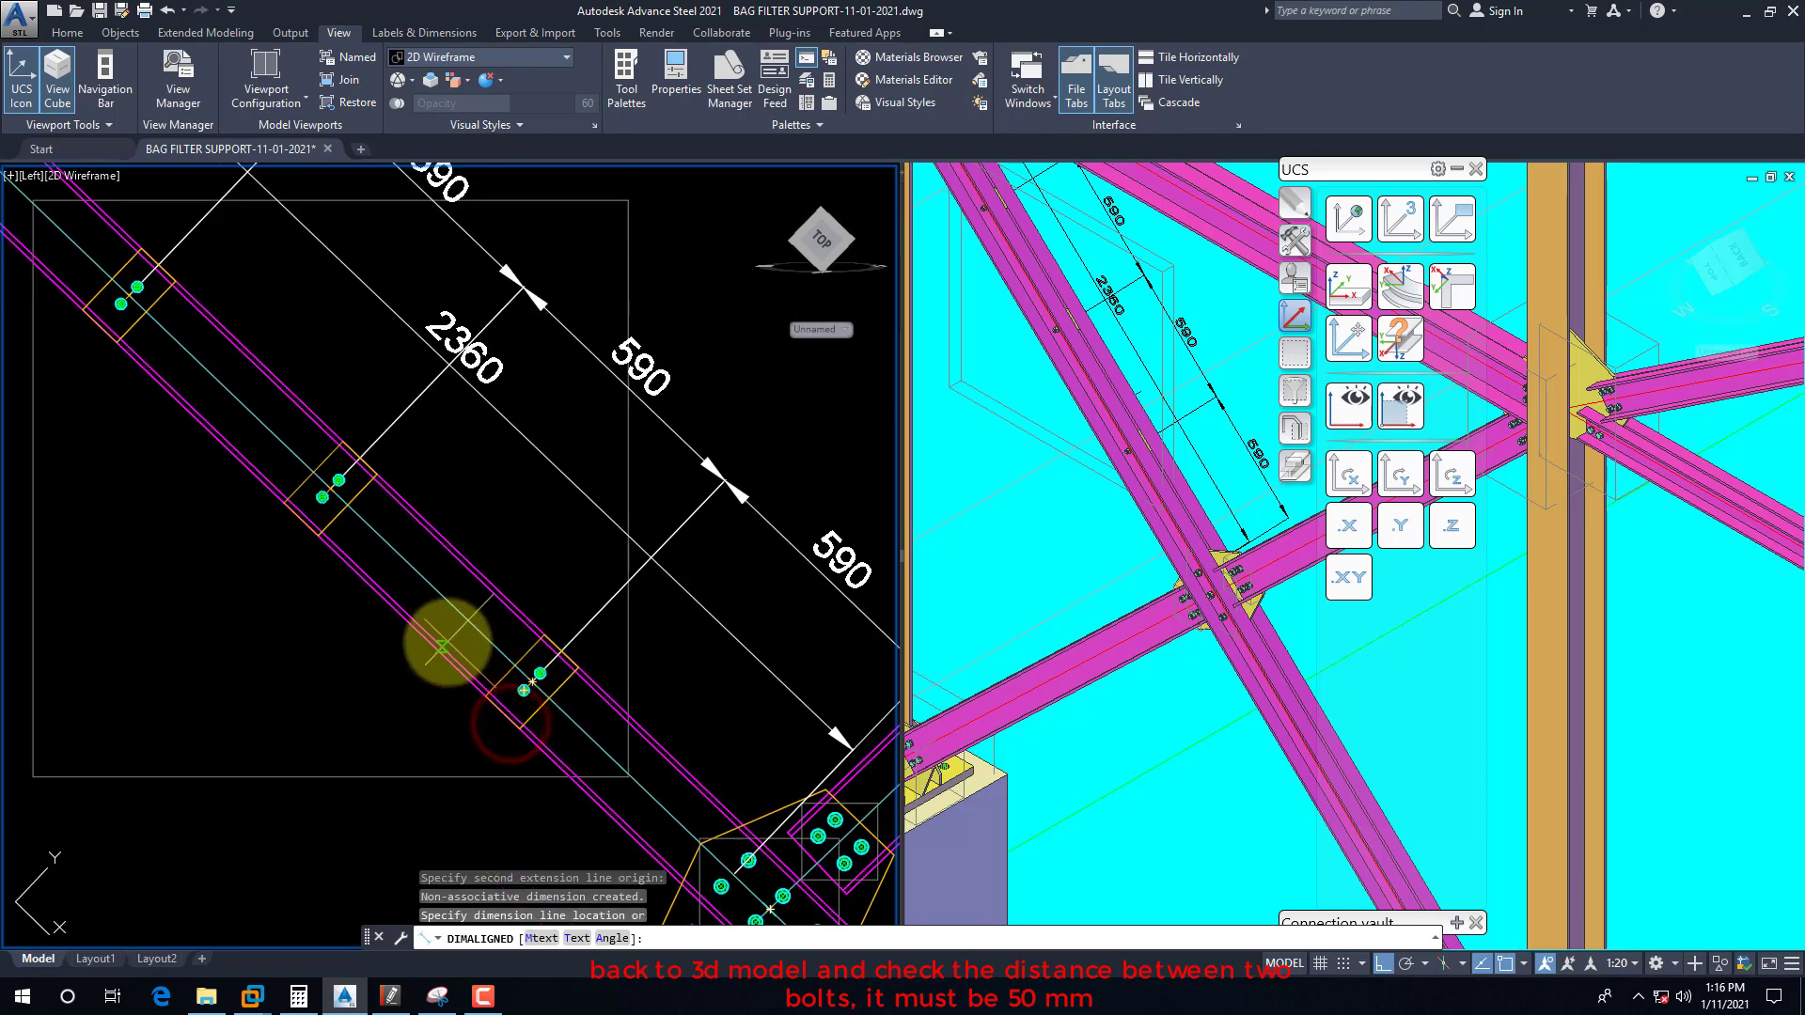
scroll(482, 632, up, 3)
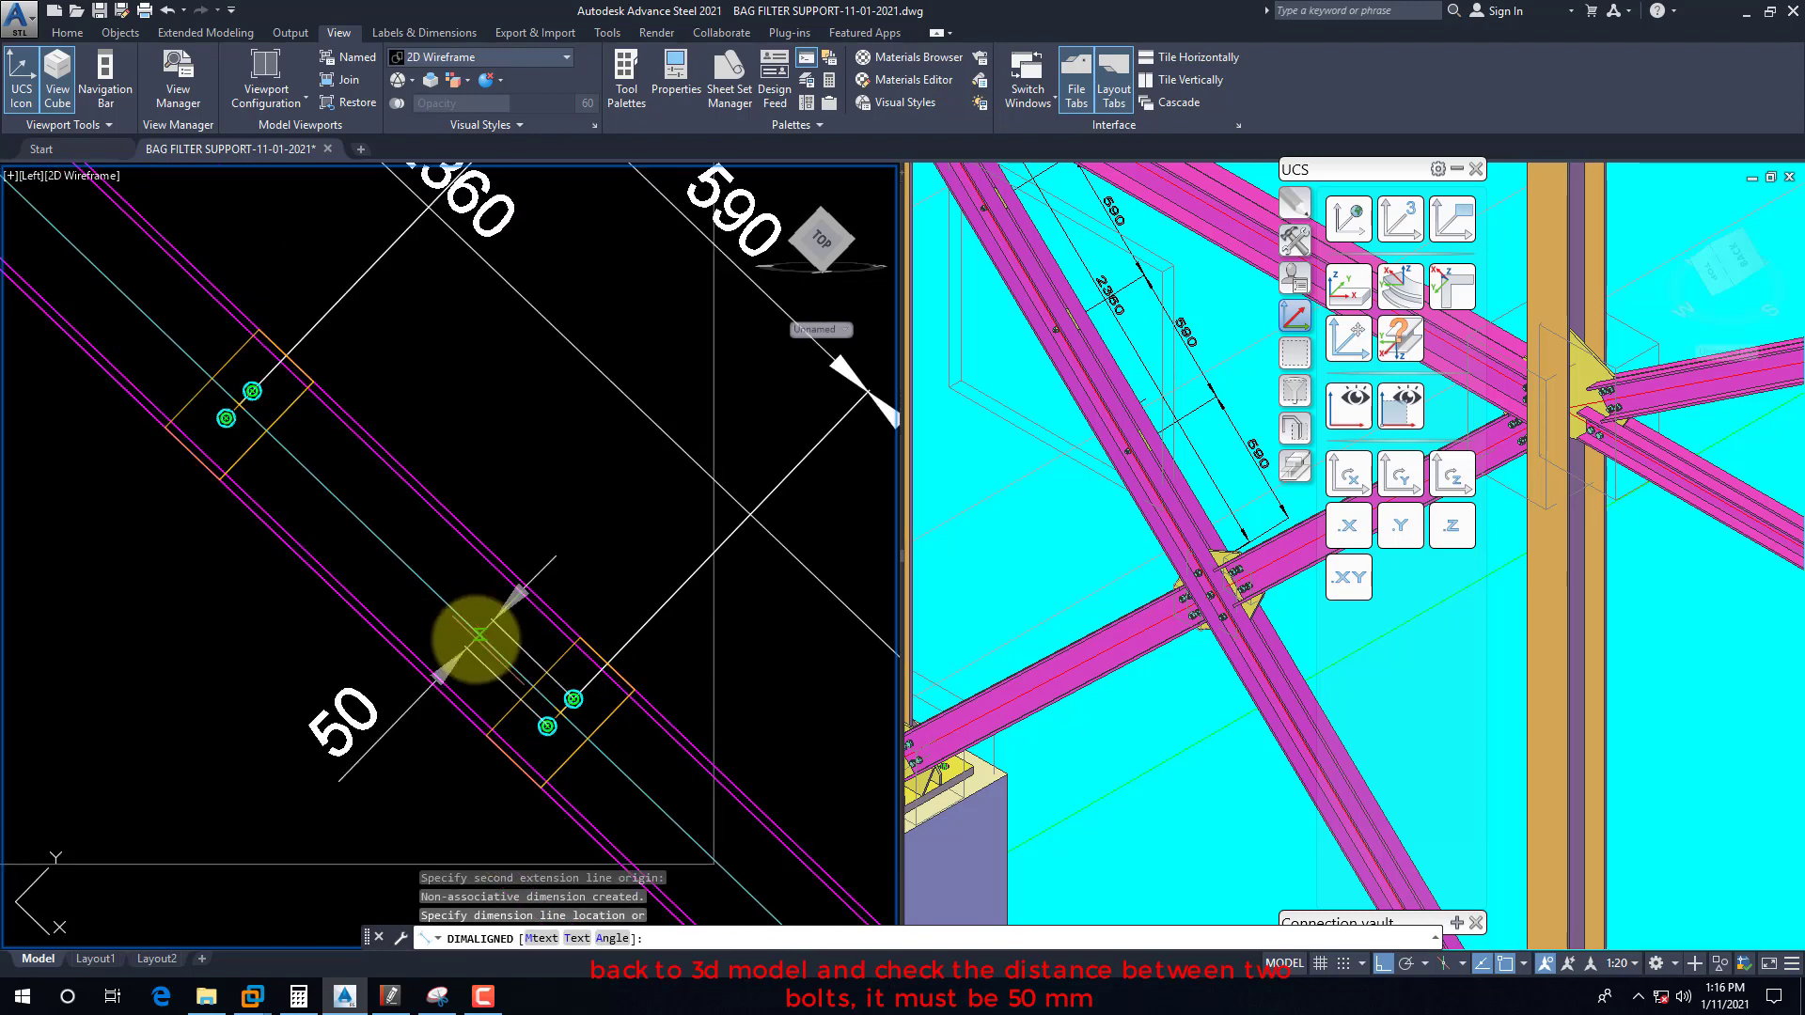
key(Escape)
Step: Measure the distance from the binding plate's upper edge to the nearest bolt with an aligned dimension, without placing it
scroll(587, 685, up, 4)
key(Return)
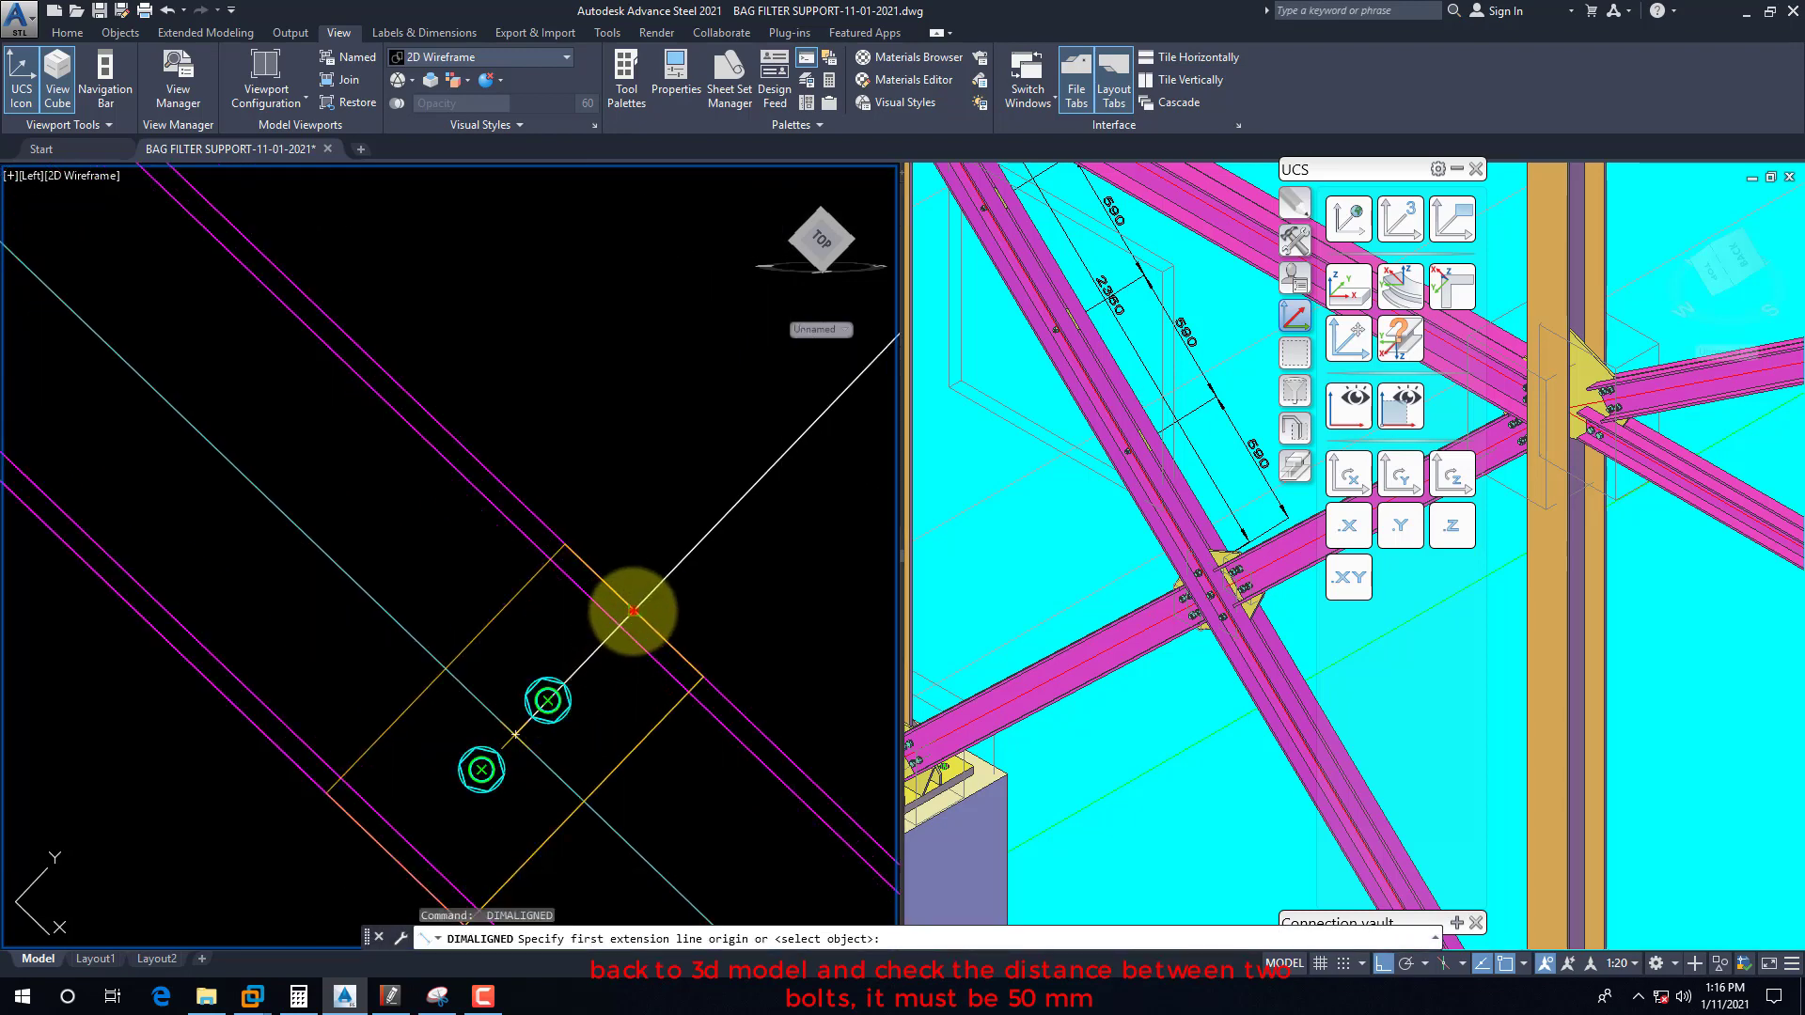
click(633, 611)
click(547, 700)
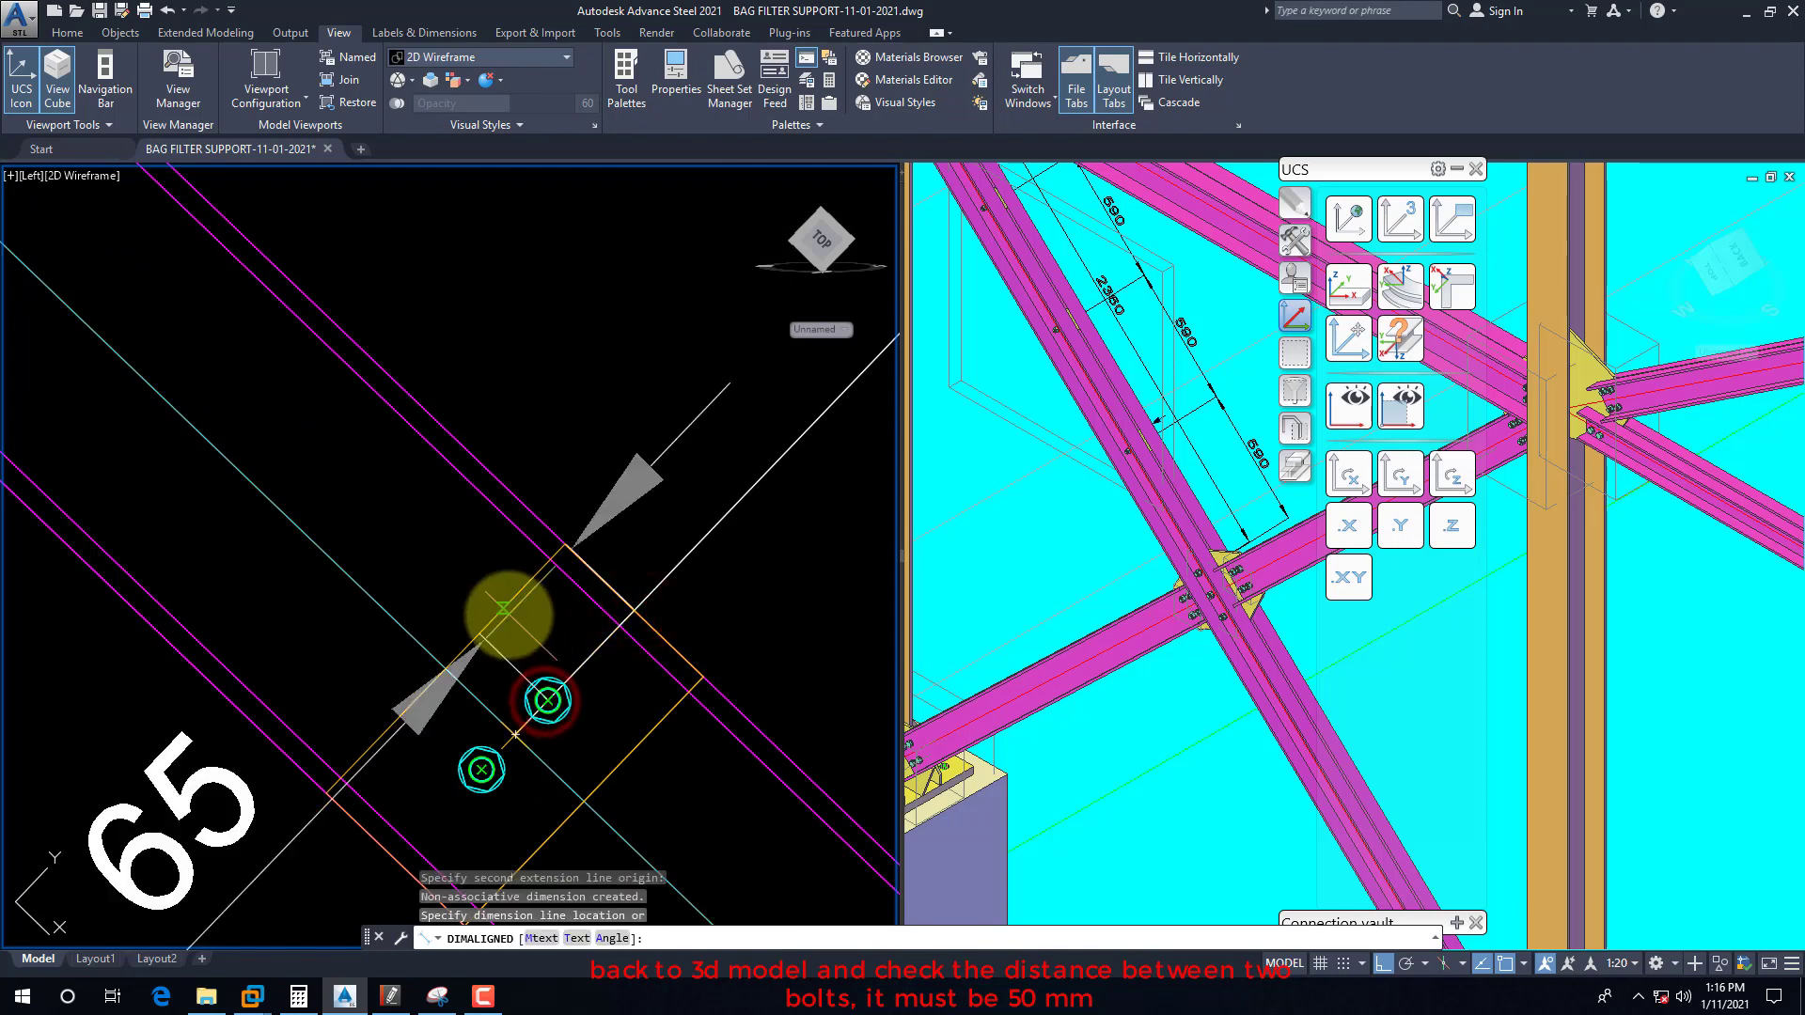
key(Escape)
Step: Set the binding plates joint's intermediate bolt distance to 65 mm and its offset from center to -32.5 mm, and close the joint properties
right_click(554, 716)
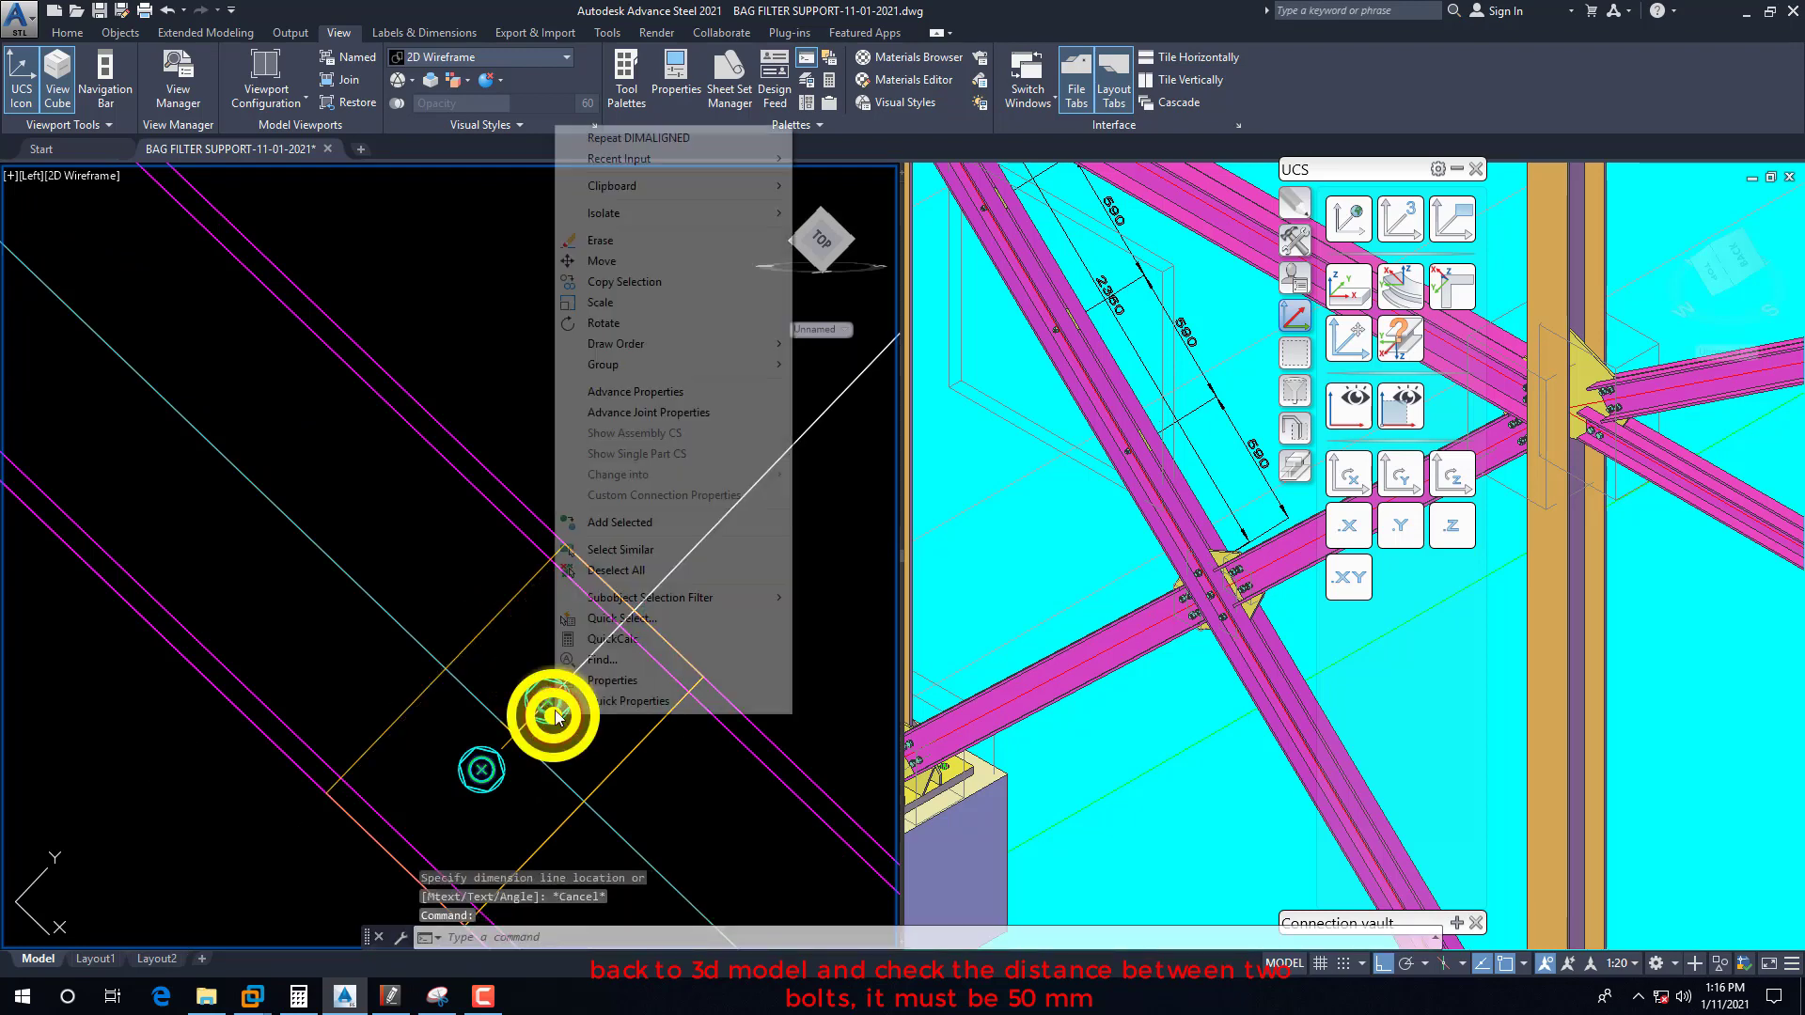
click(681, 413)
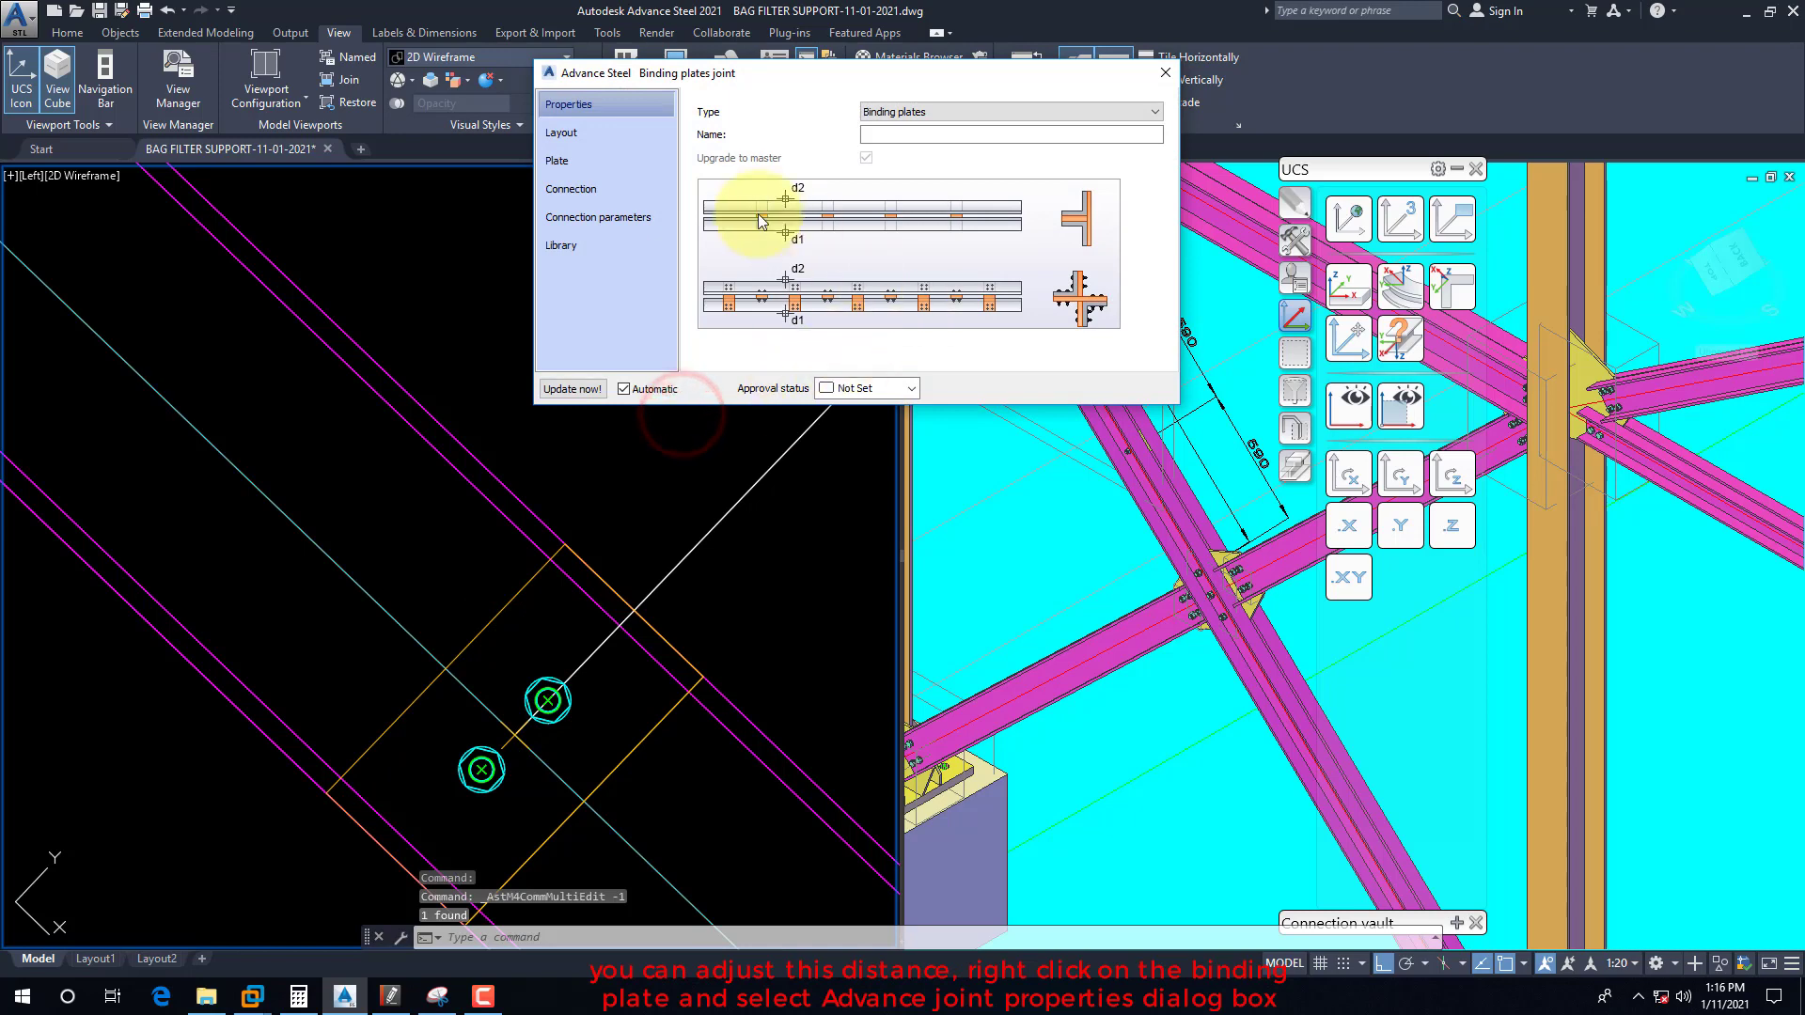
click(564, 133)
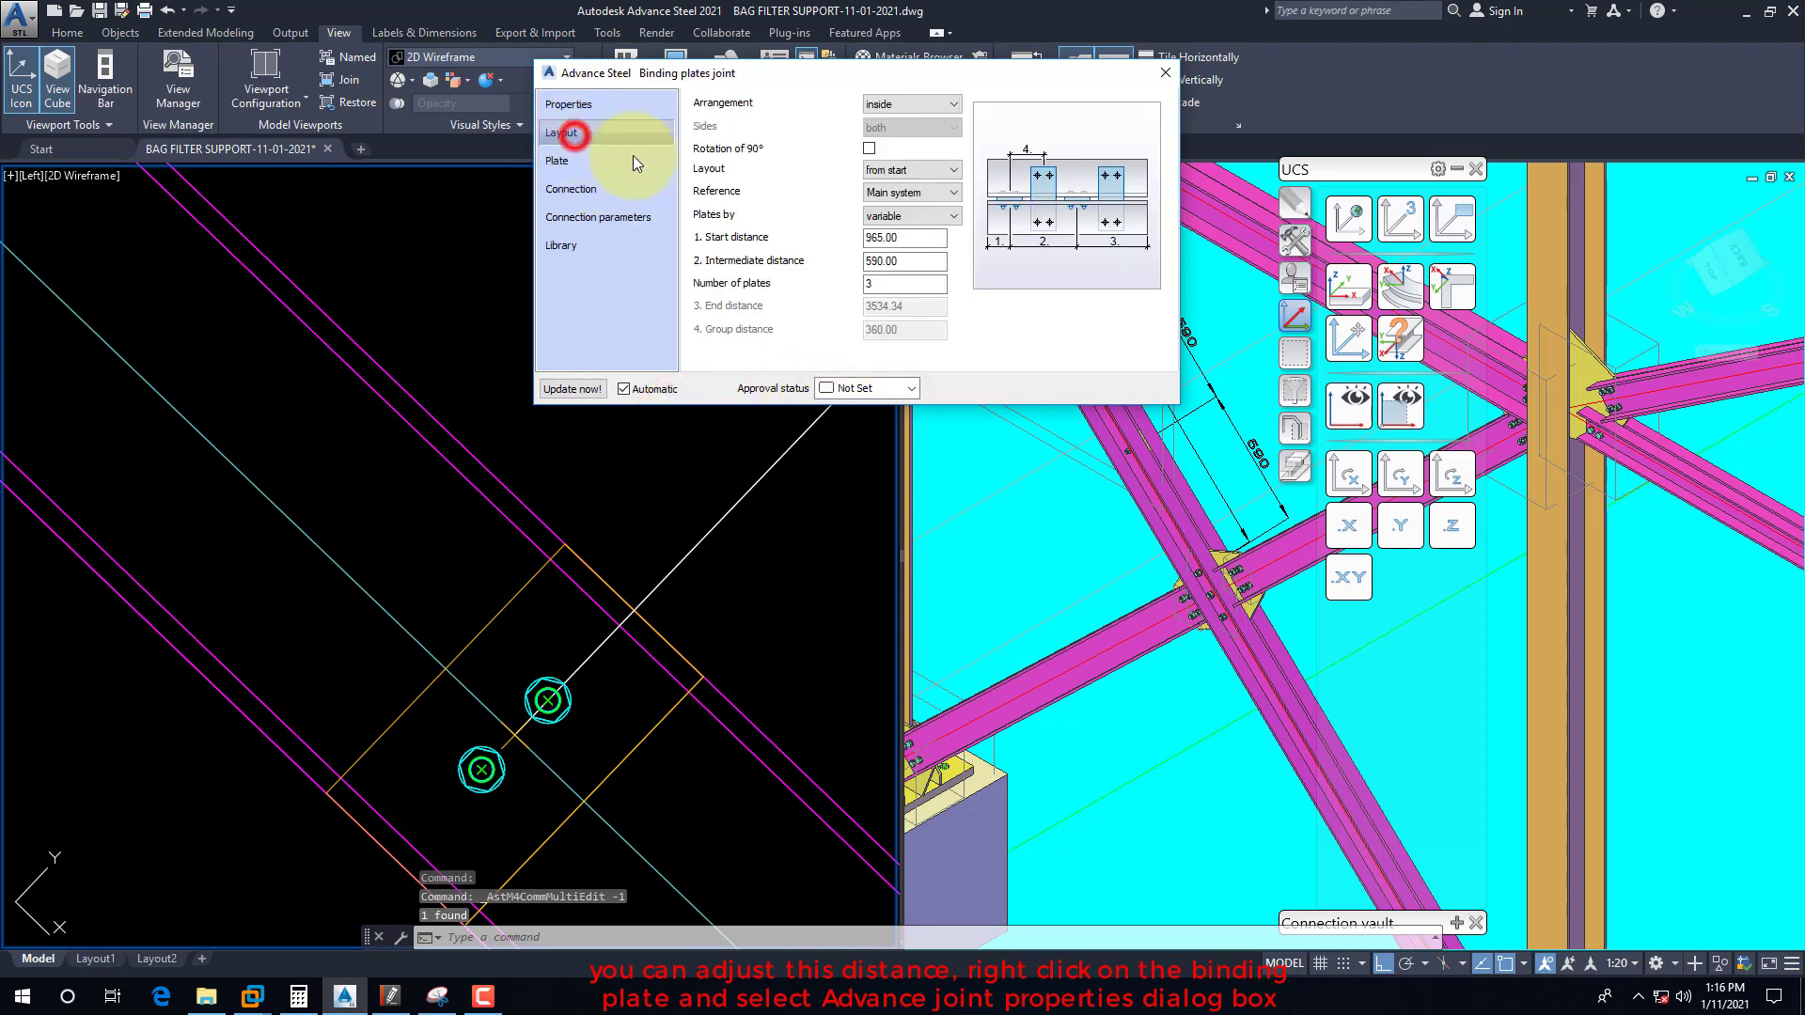
click(598, 220)
drag(904, 171, 828, 172)
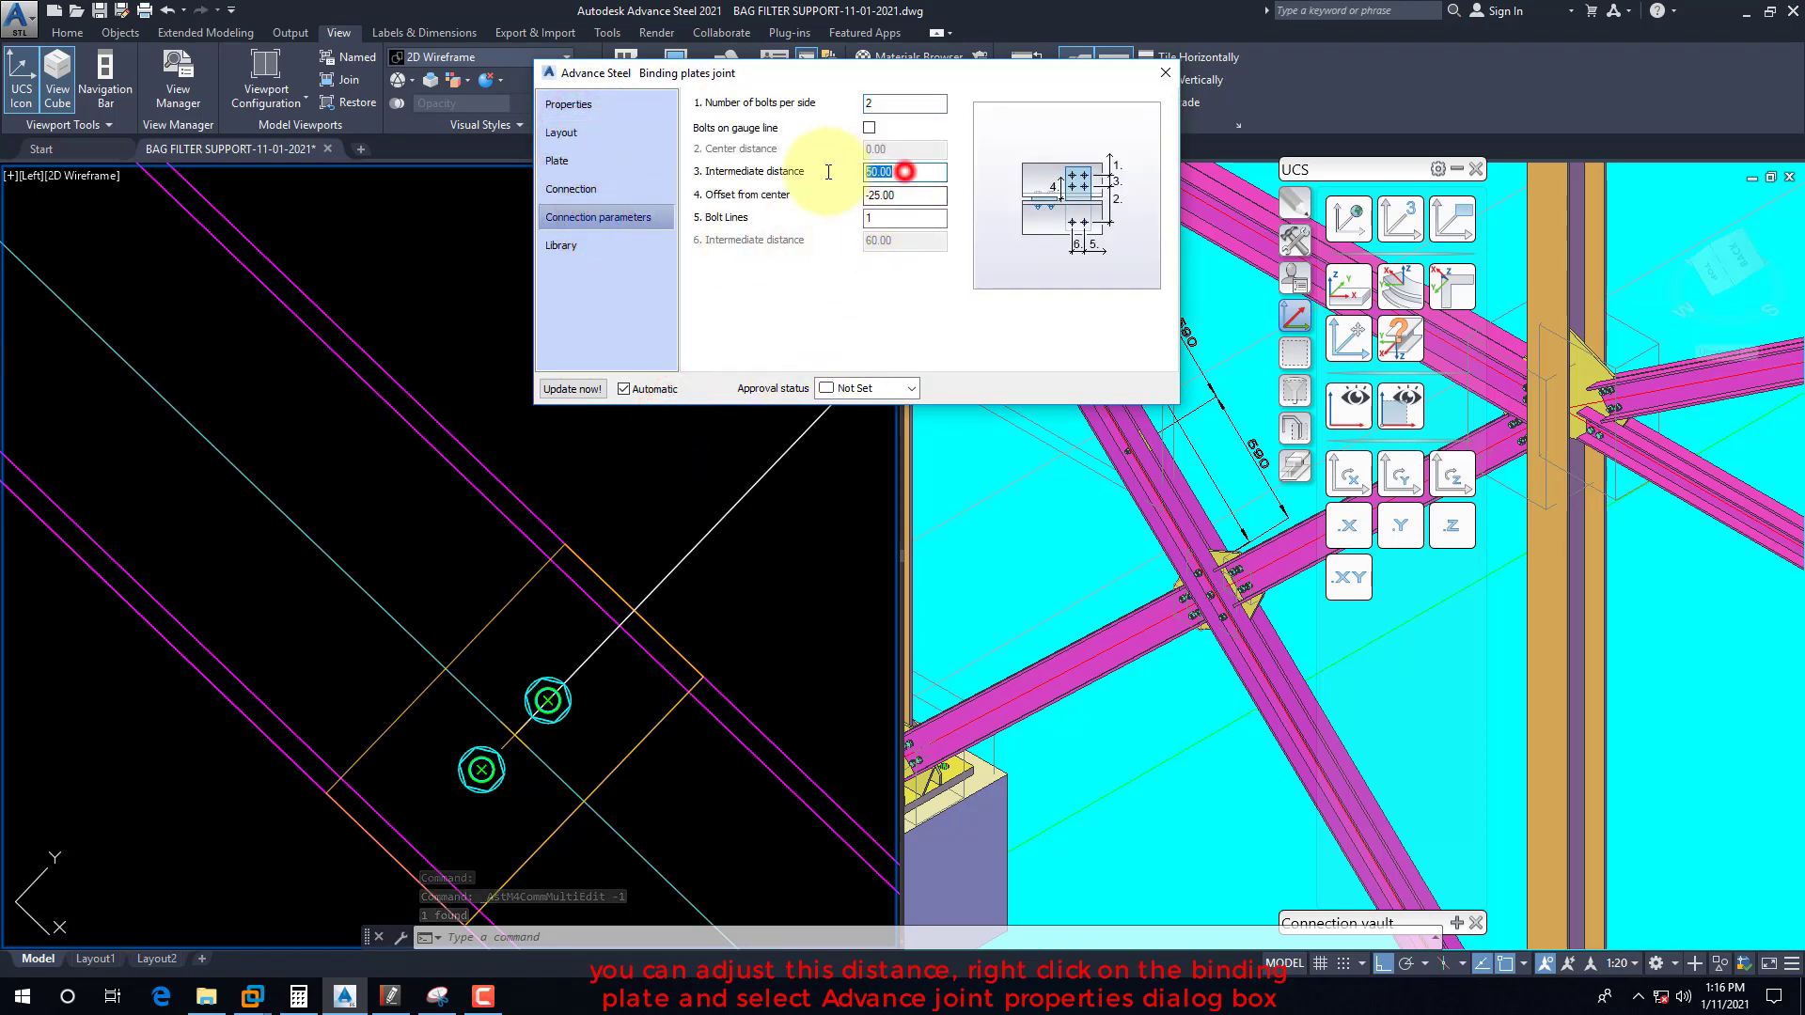
text(65)
key(Return)
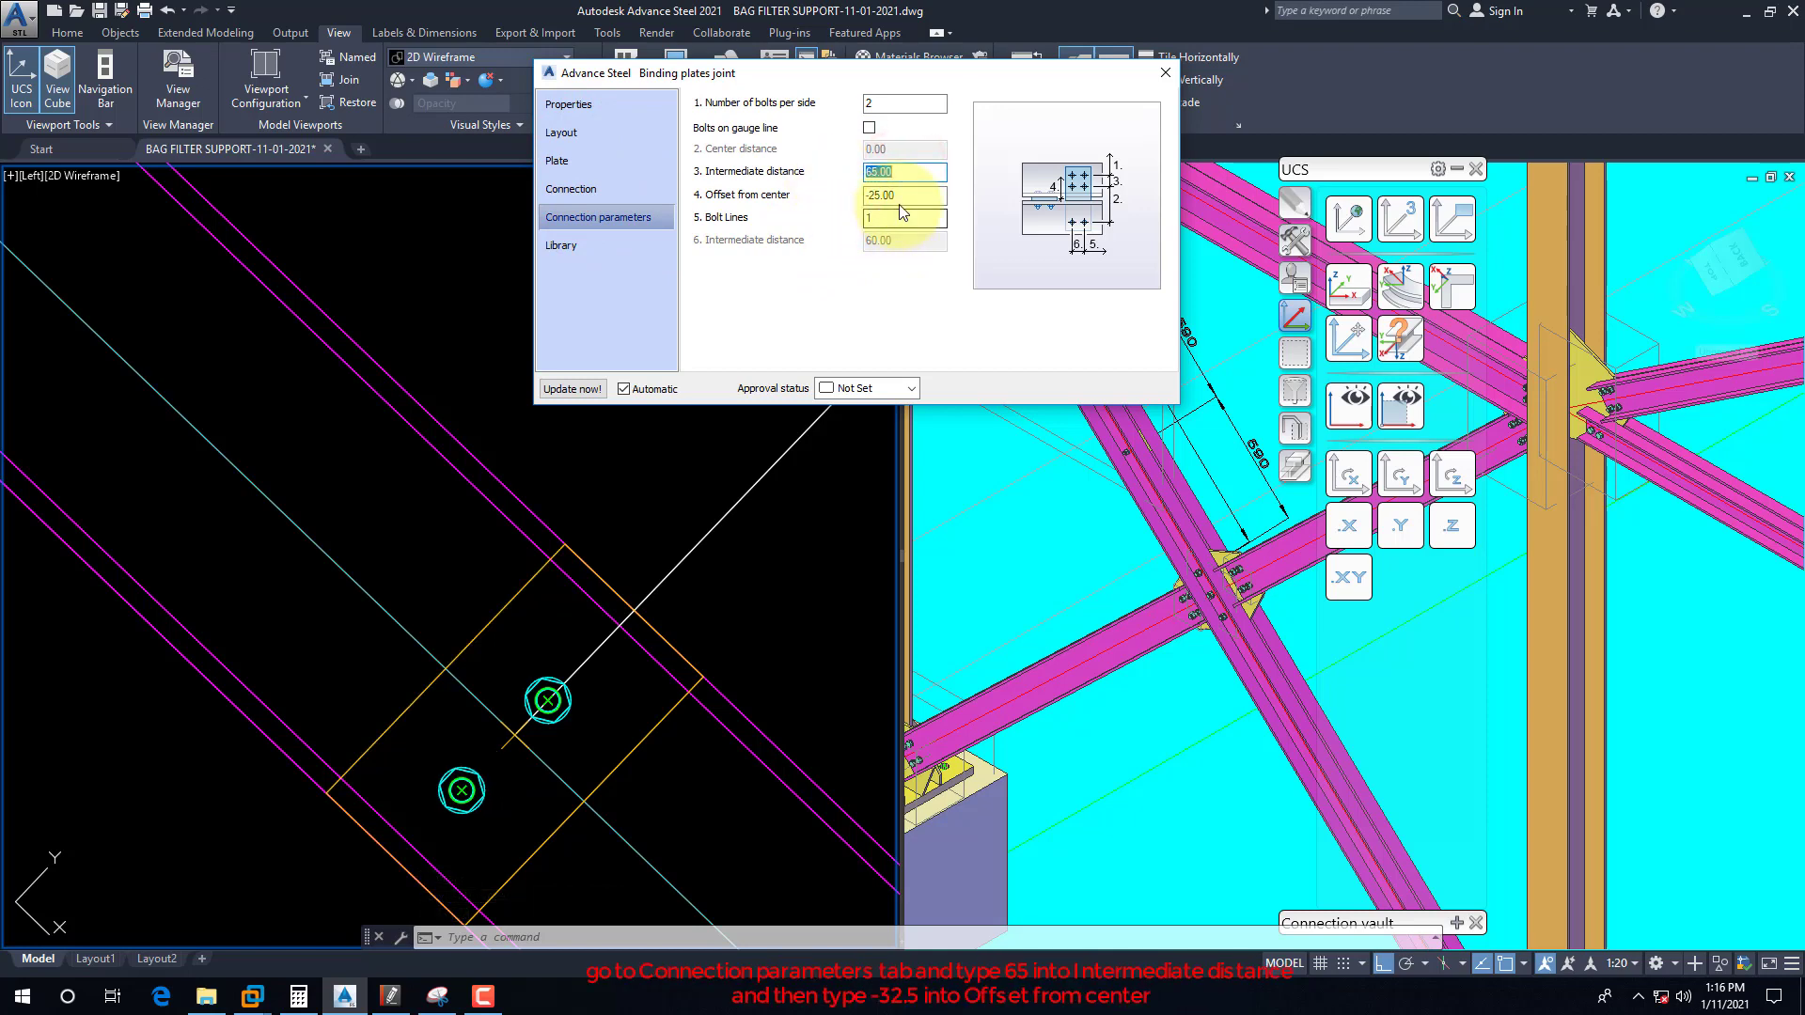
drag(915, 194, 846, 195)
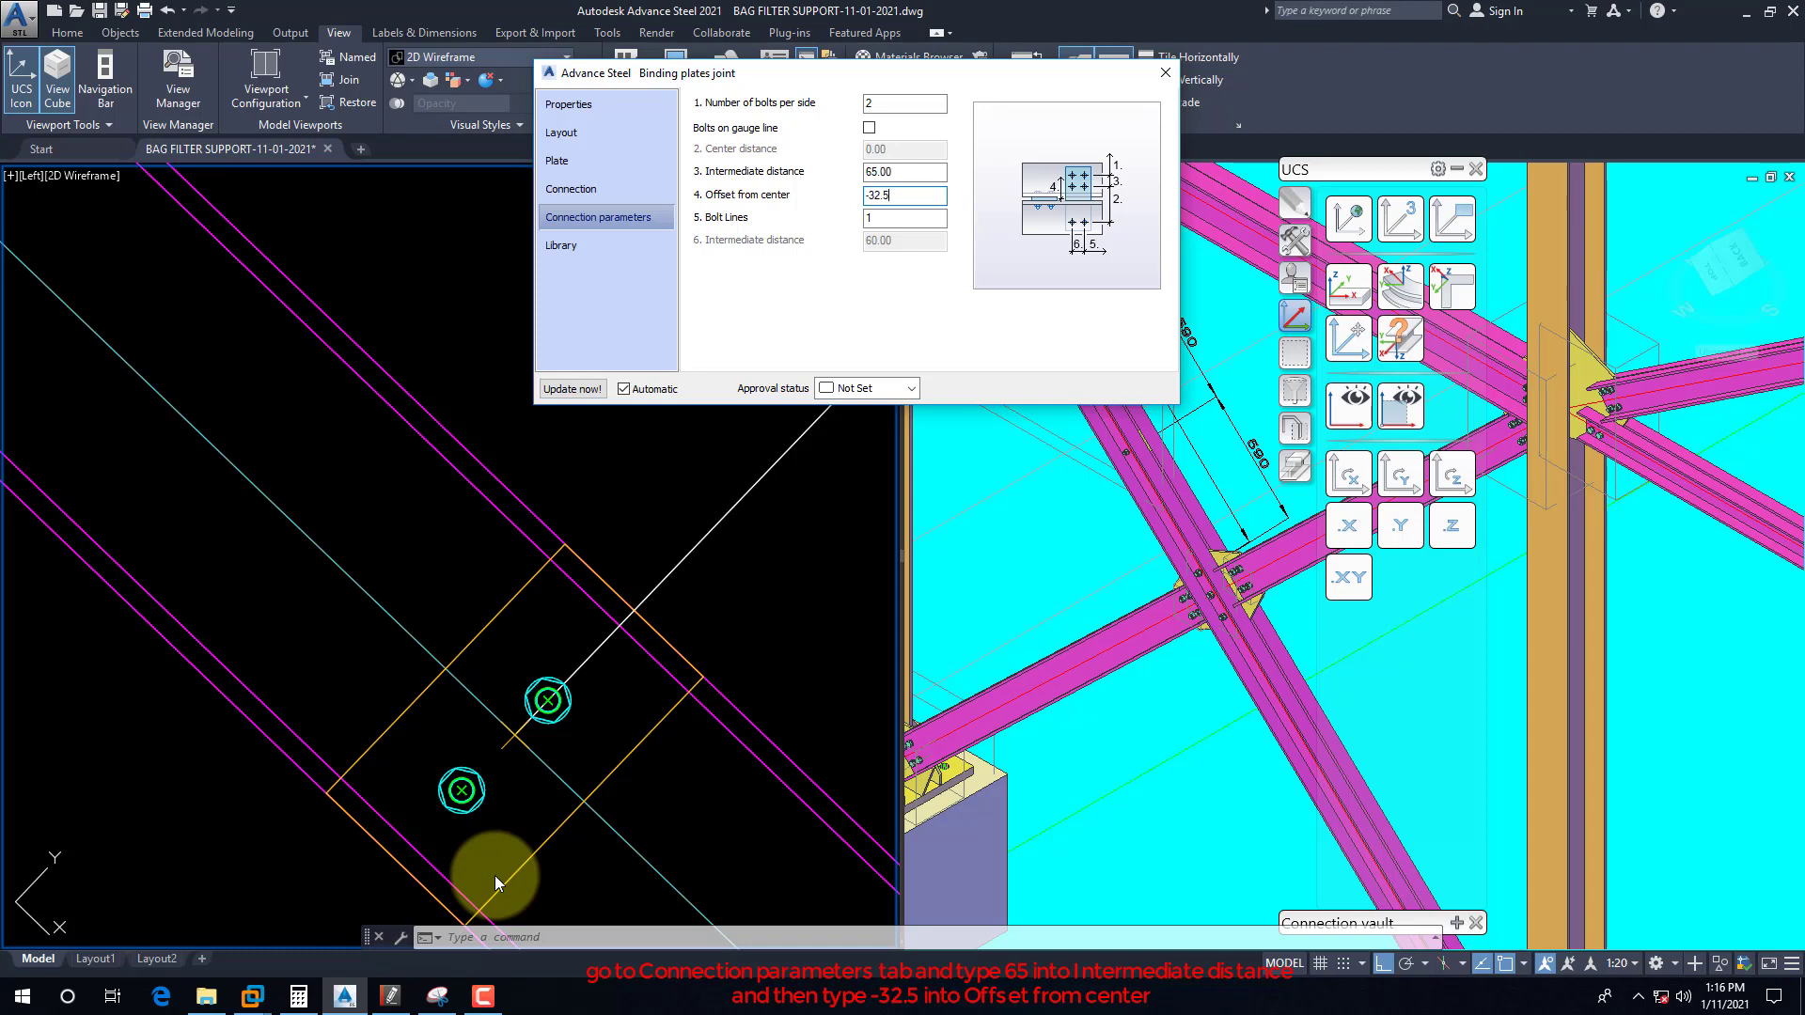
key(Return)
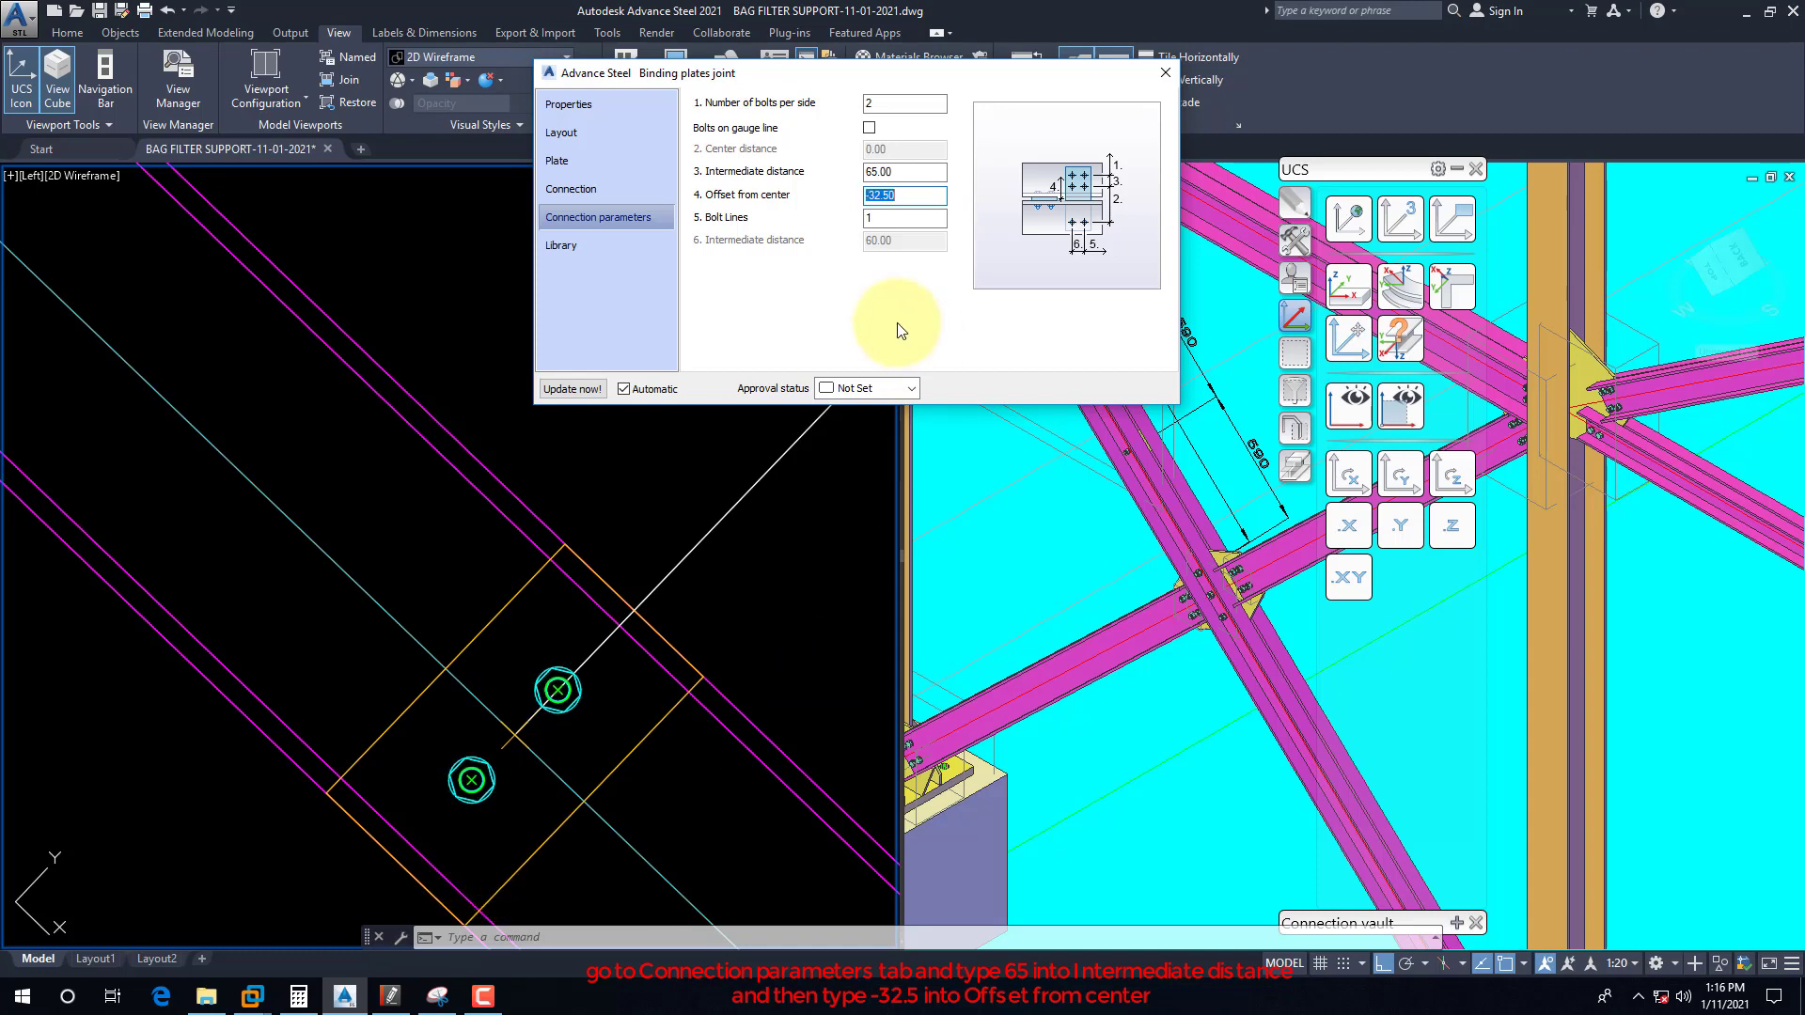
click(1165, 73)
Step: Inspect the respaced bolts along the brace, and measure from a binding plate's upper edge to its nearest bolt with an aligned dimension
scroll(657, 676, down, 5)
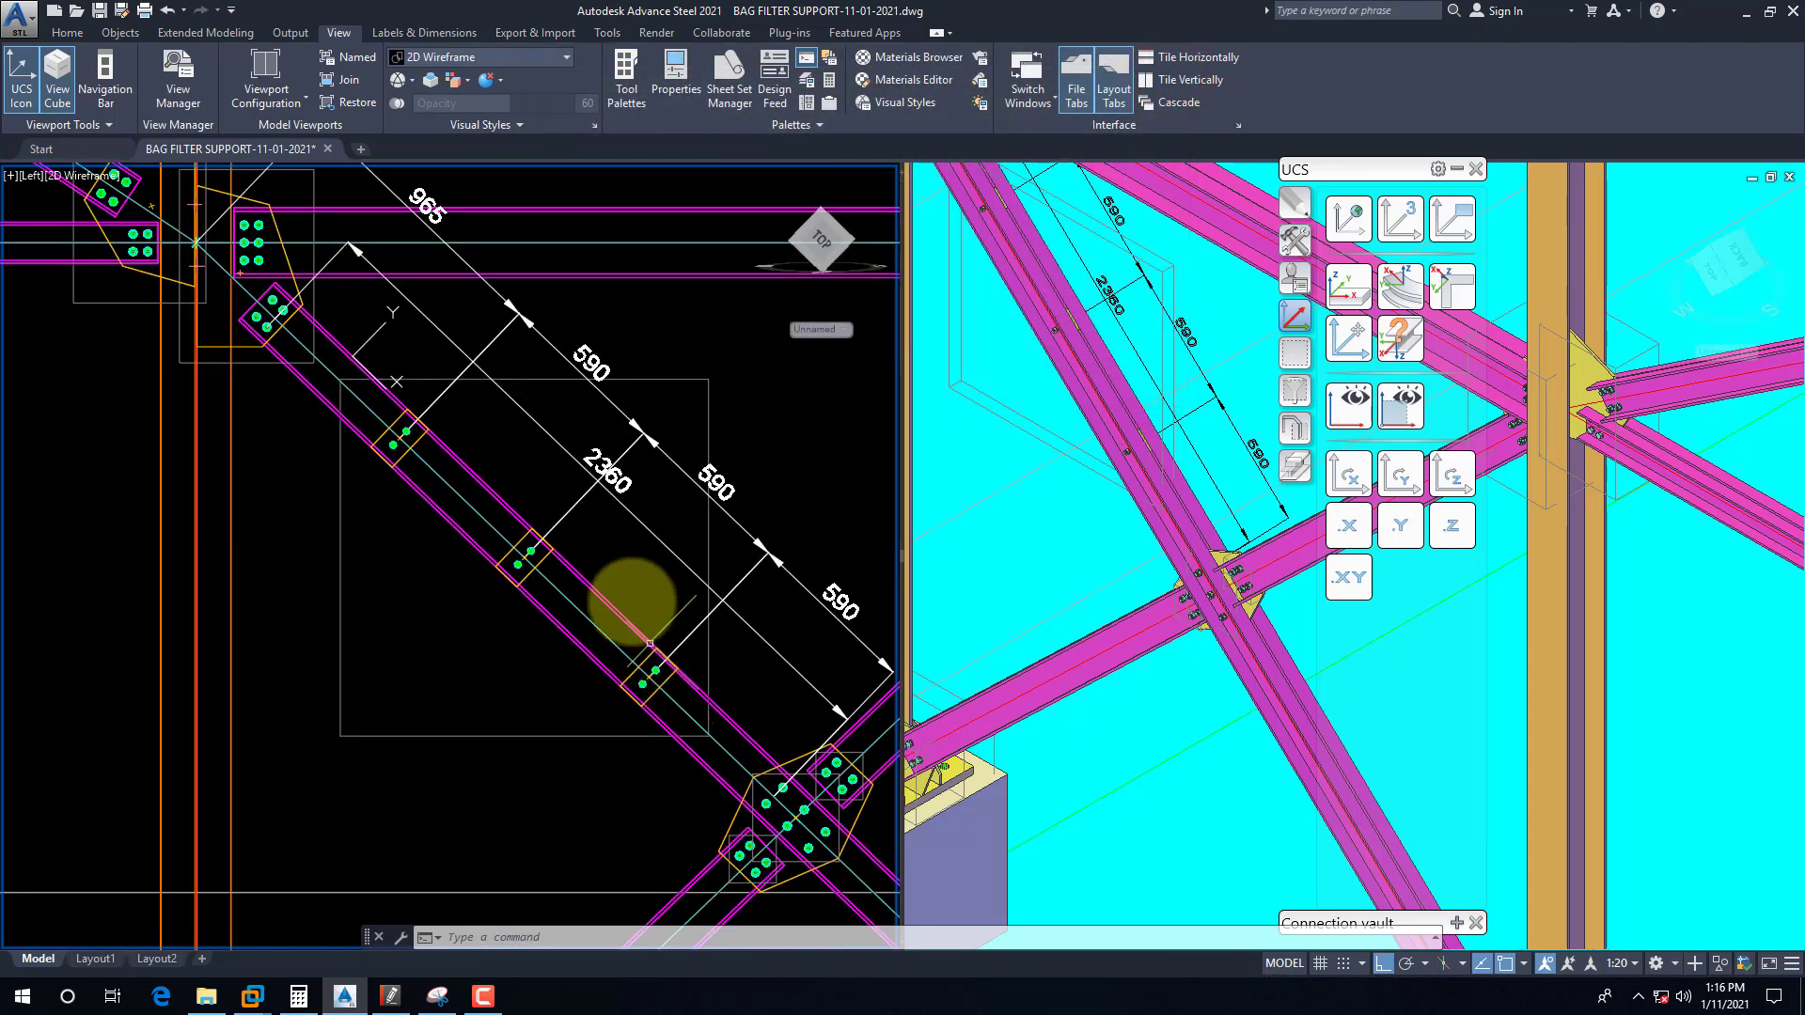
scroll(658, 677, up, 4)
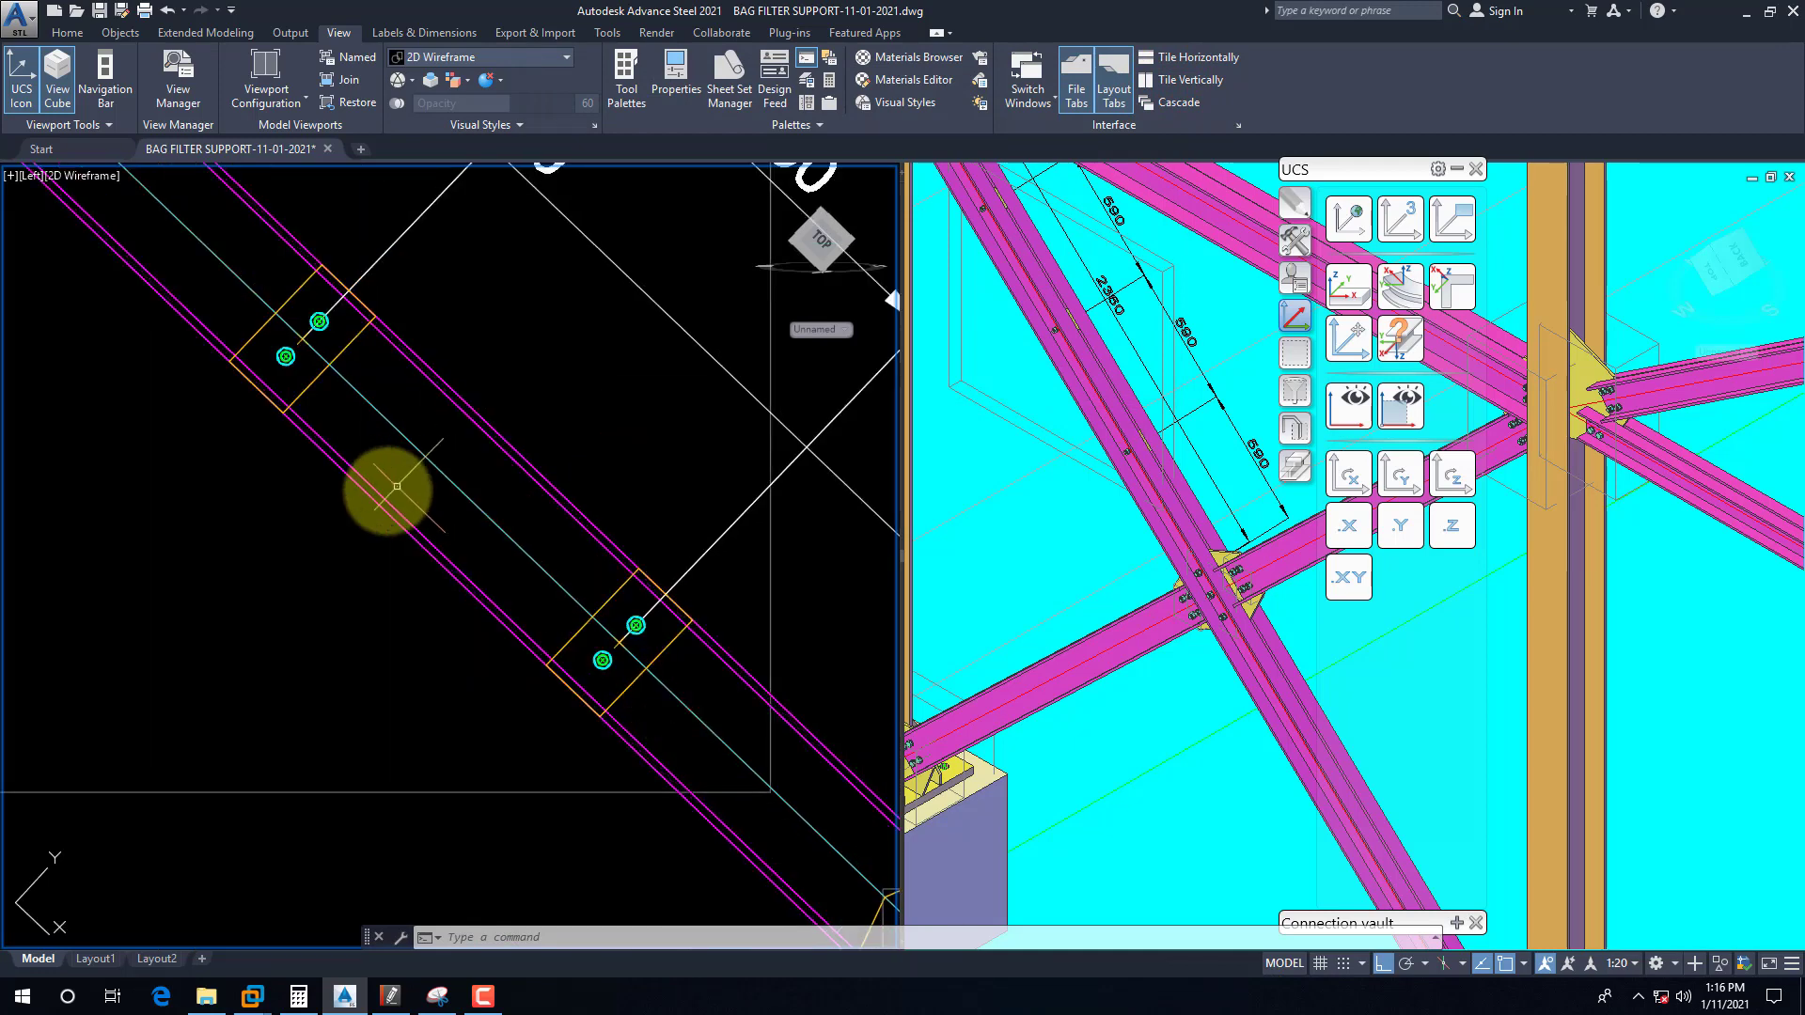
scroll(511, 563, down, 4)
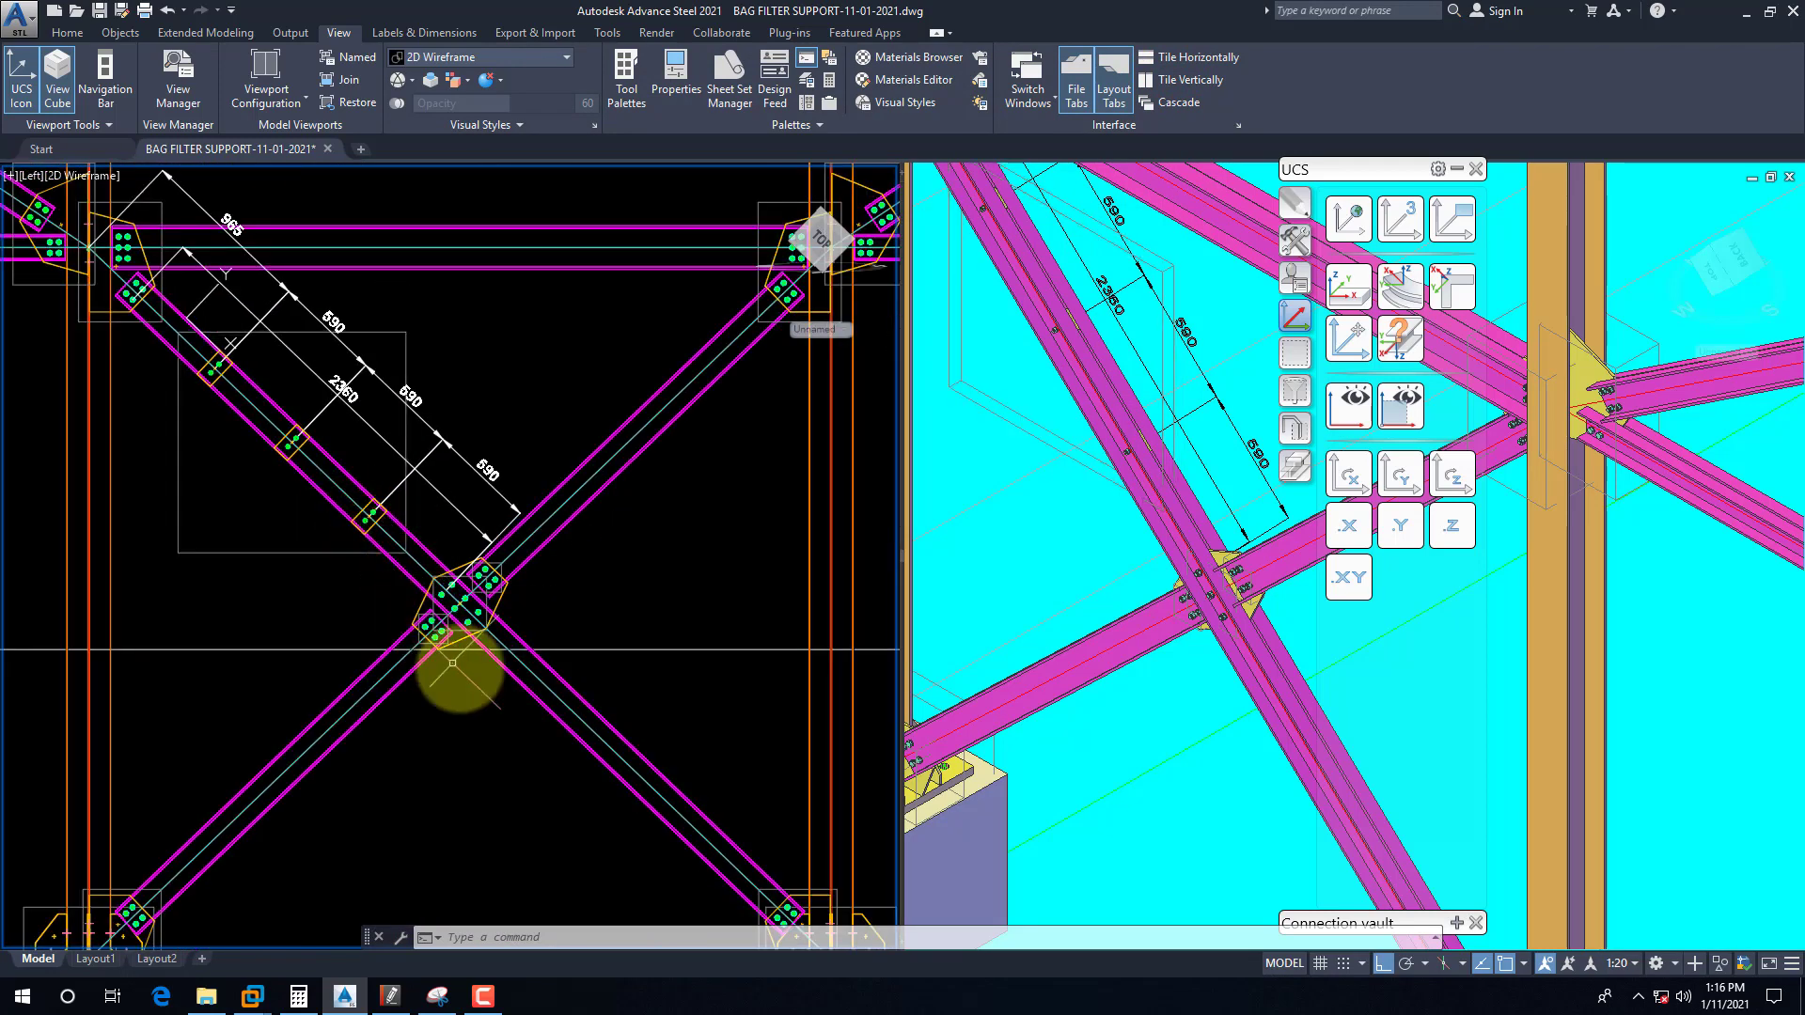
scroll(356, 527, up, 5)
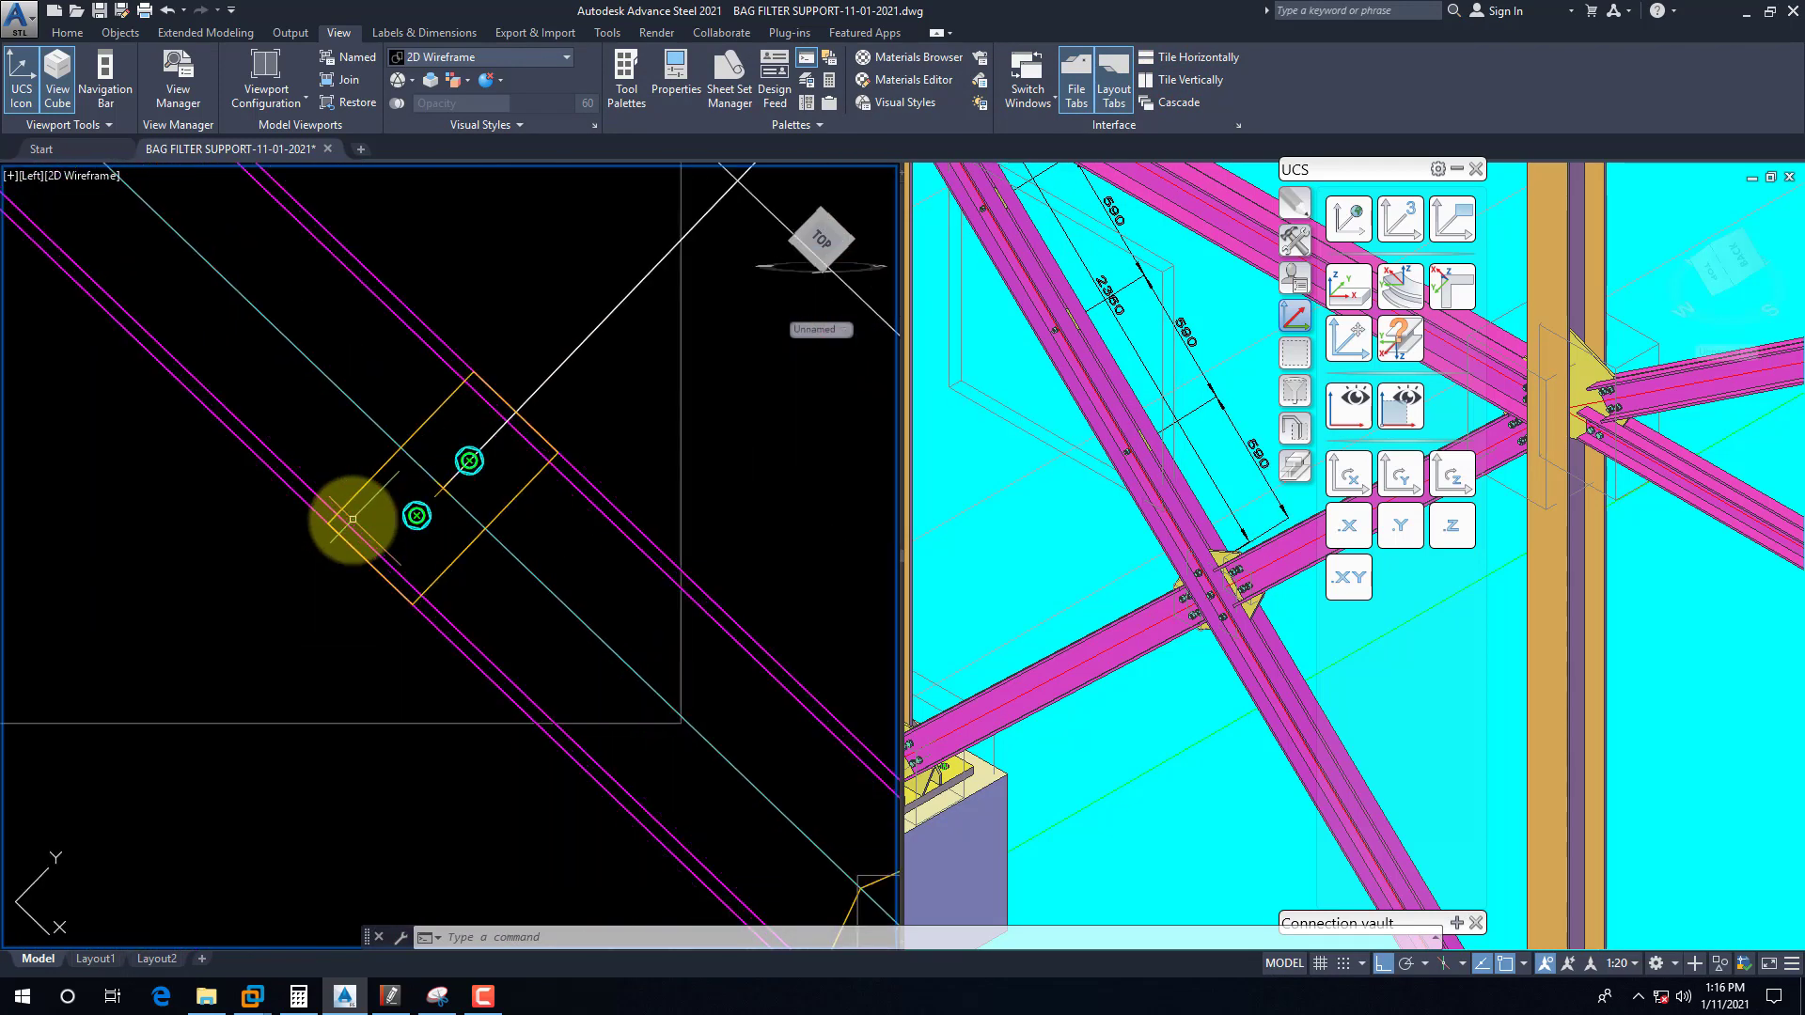
text(dal)
key(Return)
scroll(498, 434, up, 3)
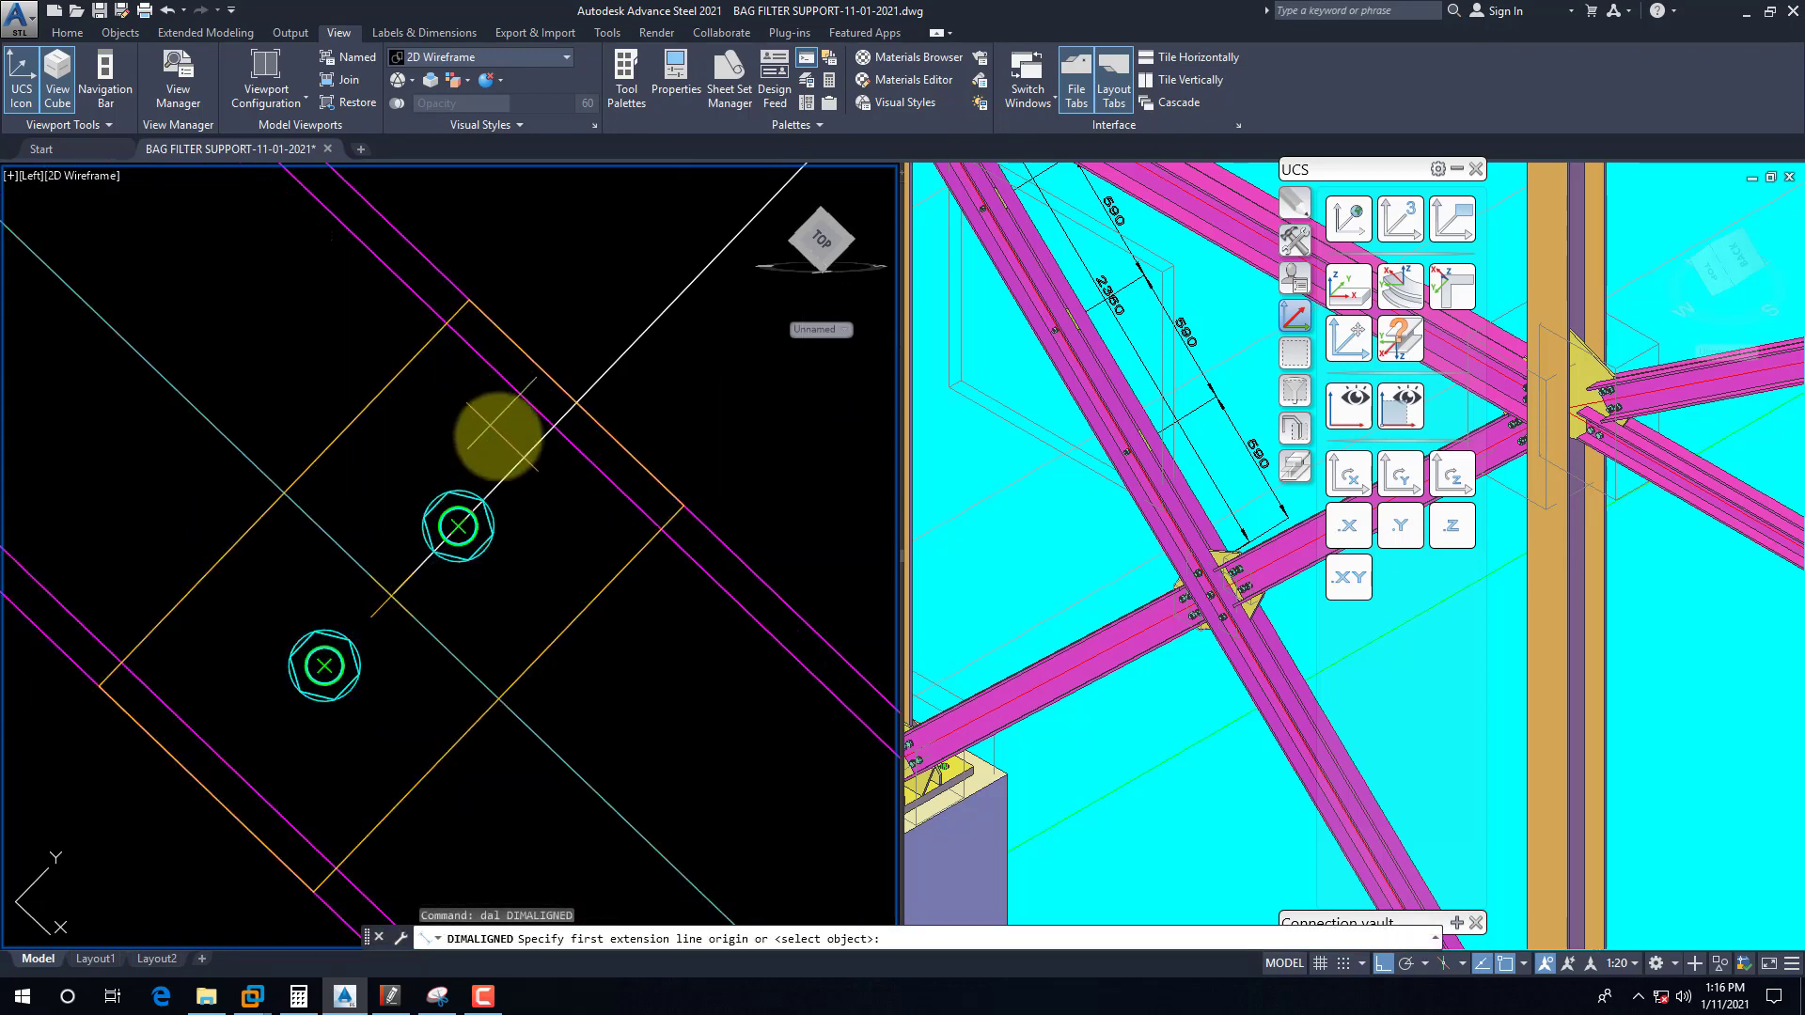
click(573, 395)
click(458, 527)
scroll(444, 490, down, 4)
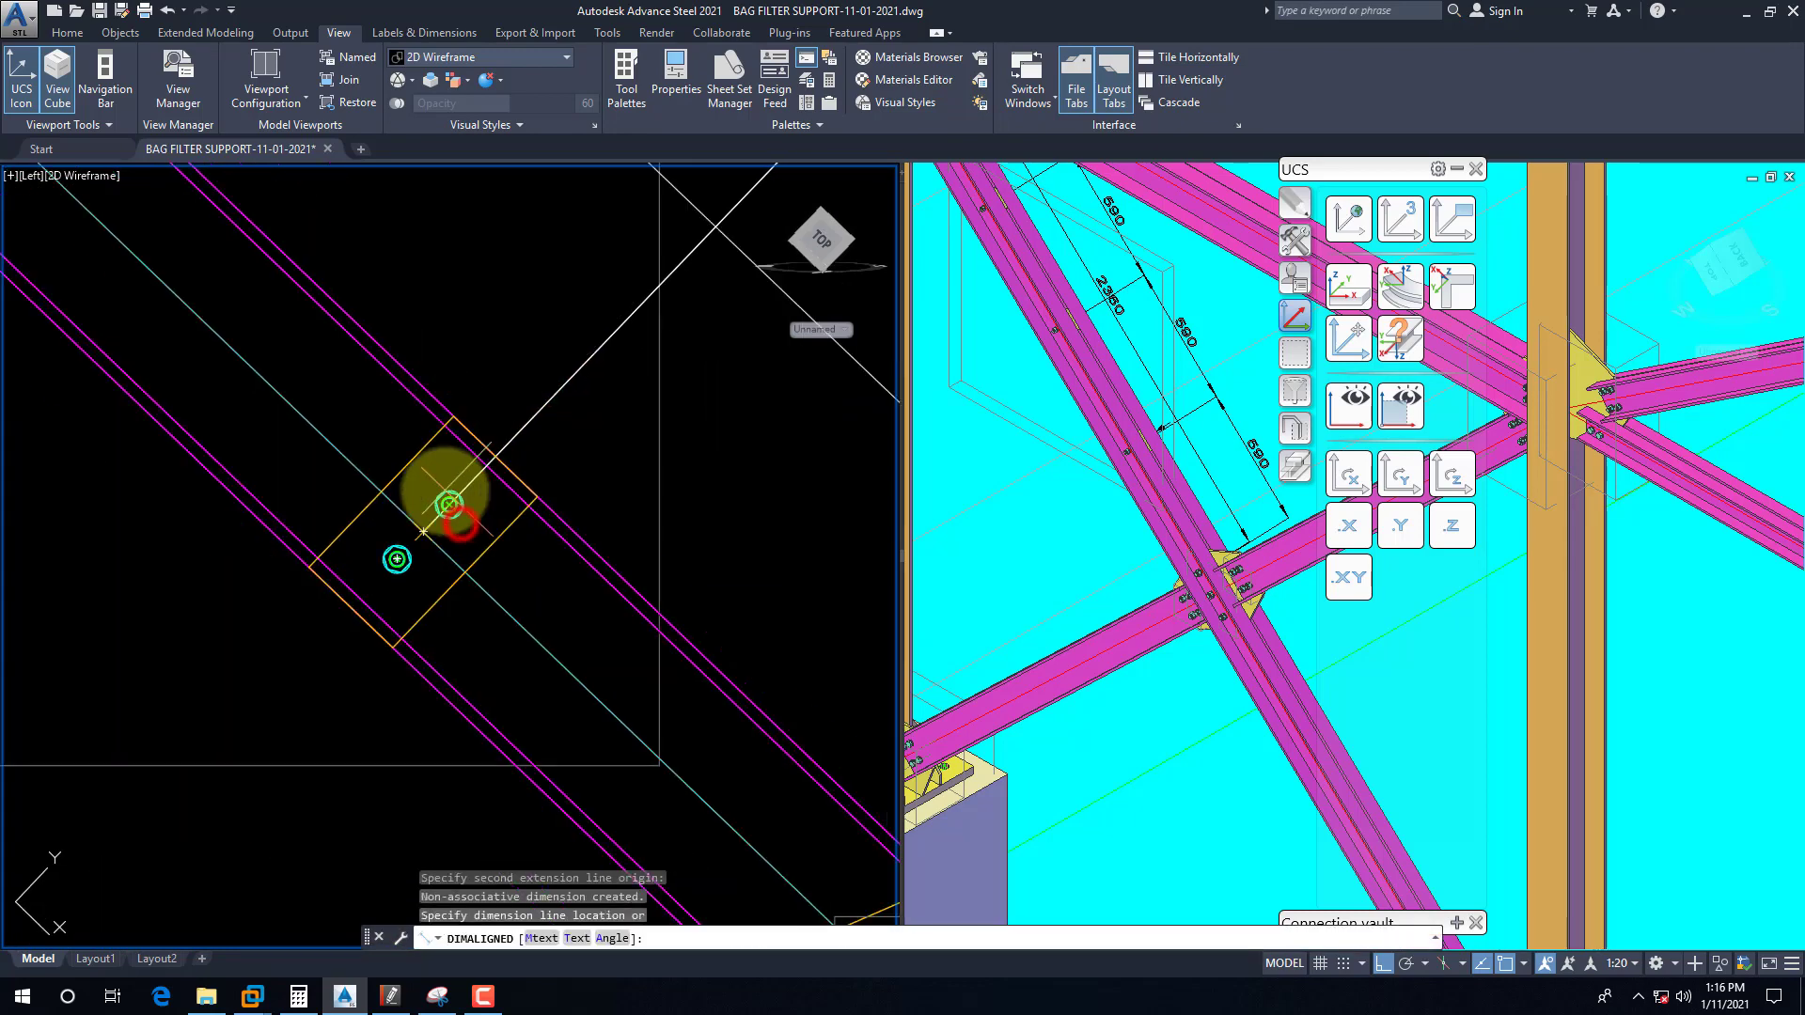
Step: Measure the aligned distance from the upper bolt centre to the plate edge on the lowest binding plate
scroll(475, 456, up, 4)
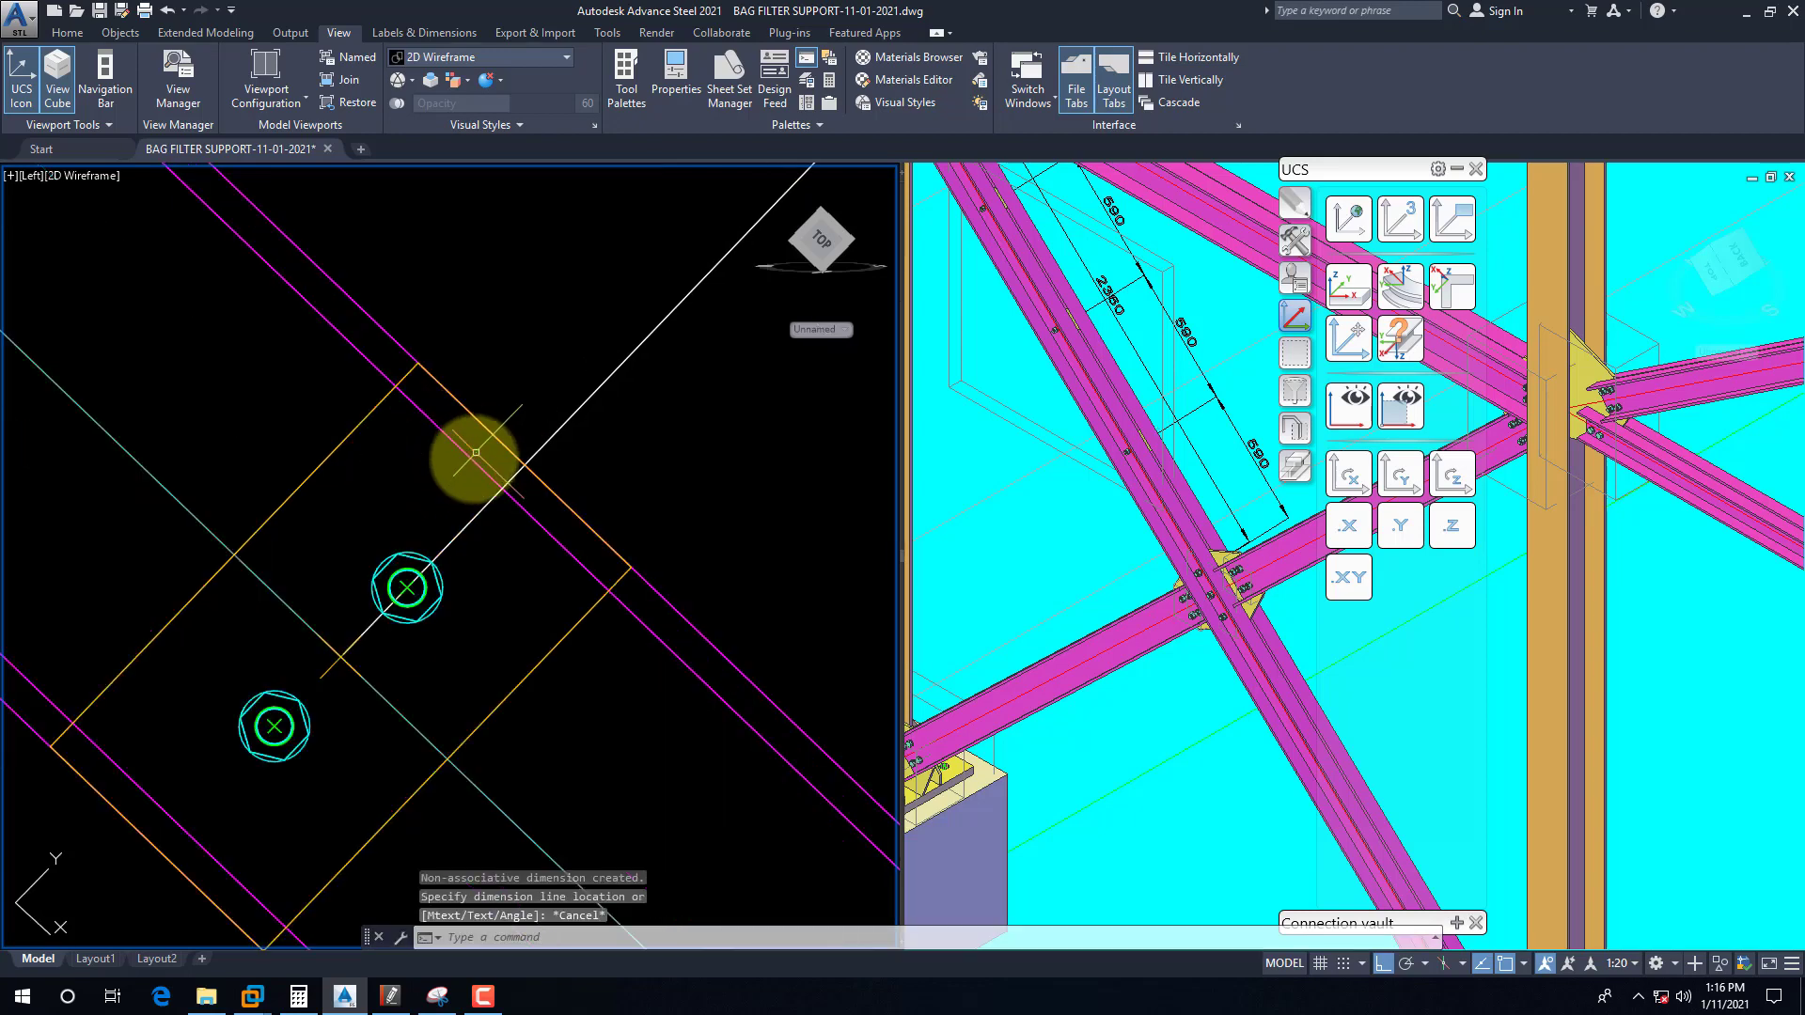
key(Escape)
key(space)
click(407, 588)
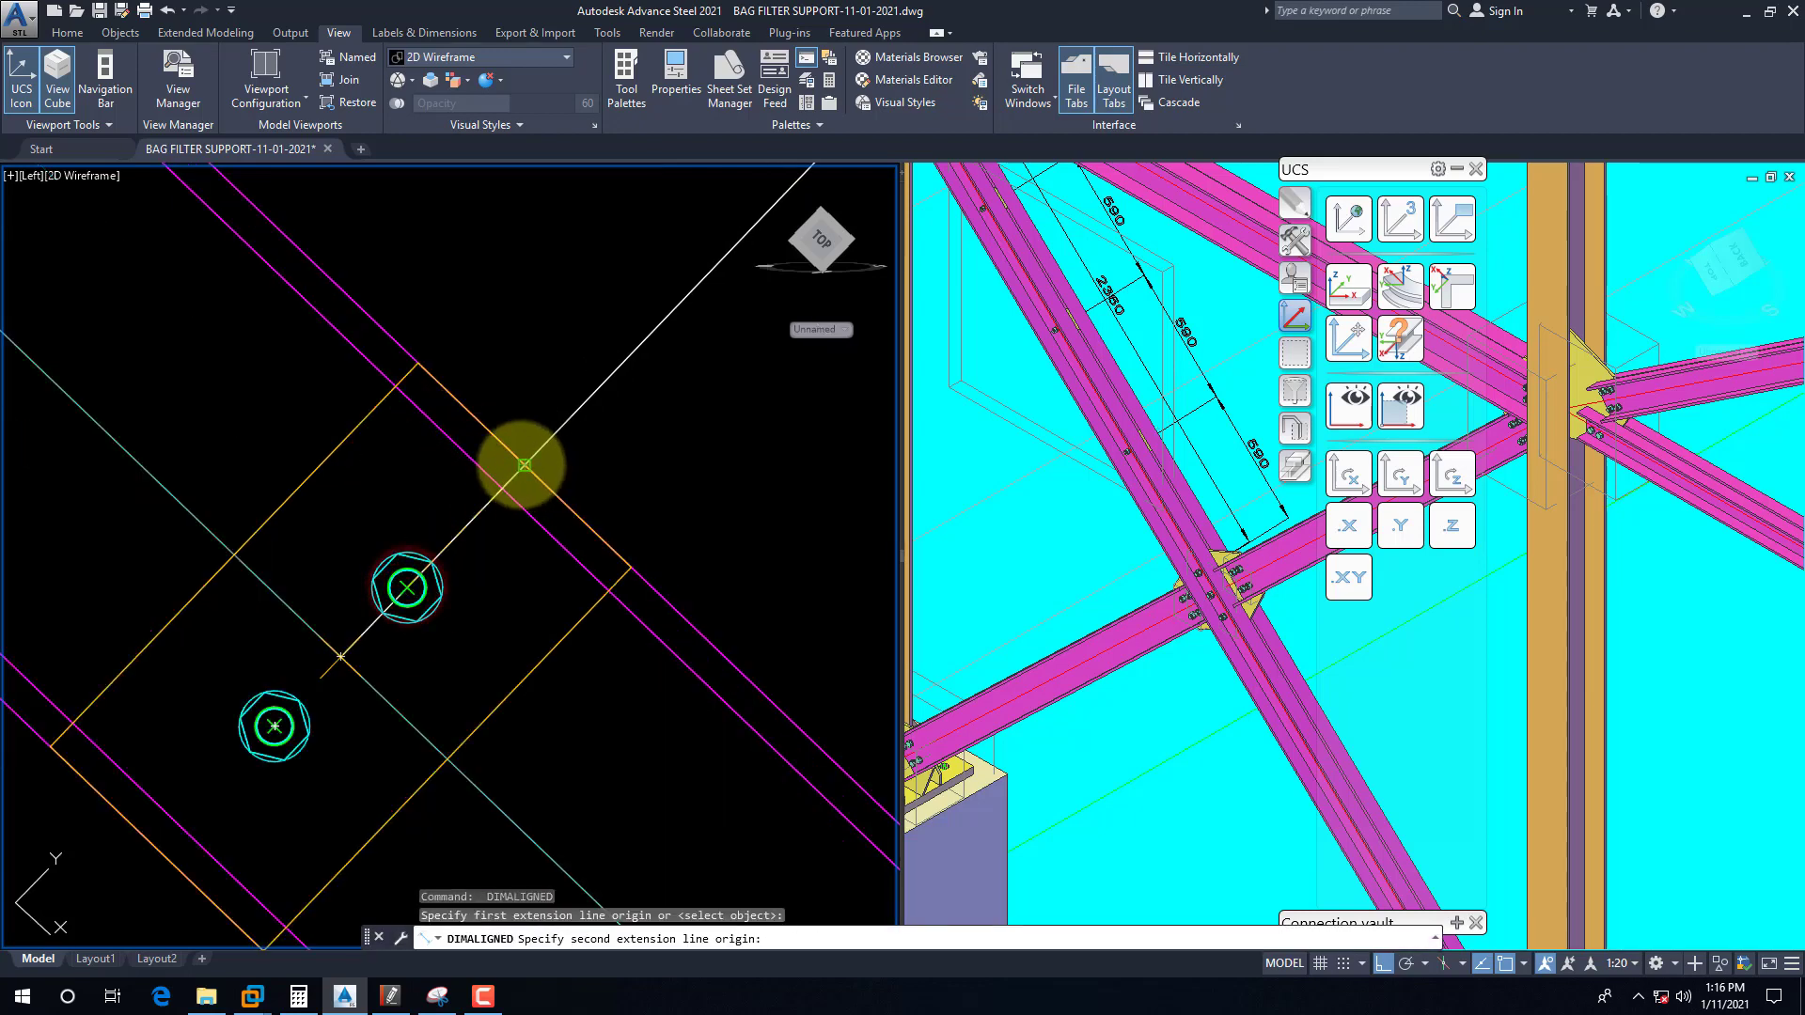
click(522, 467)
scroll(508, 463, down, 4)
scroll(487, 486, up, 4)
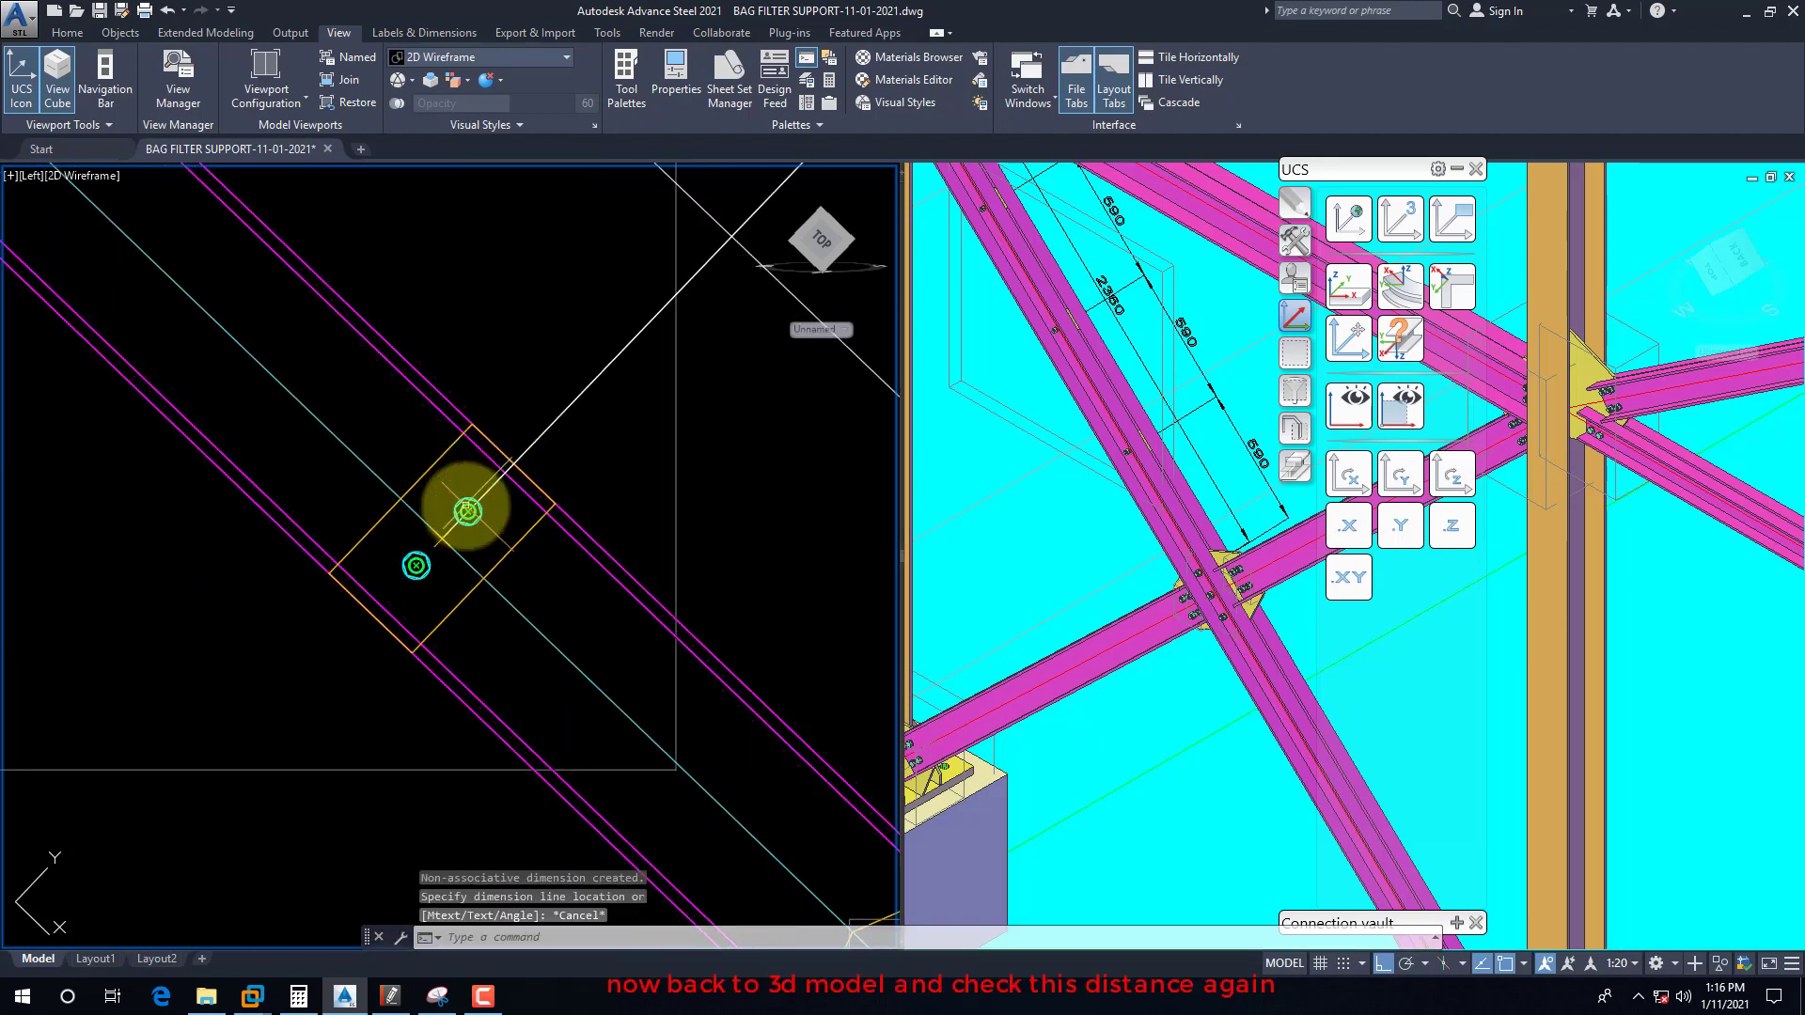
key(Escape)
Step: Measure the aligned distance between the two bolts of the lowest binding plate
key(space)
scroll(467, 510, up, 1)
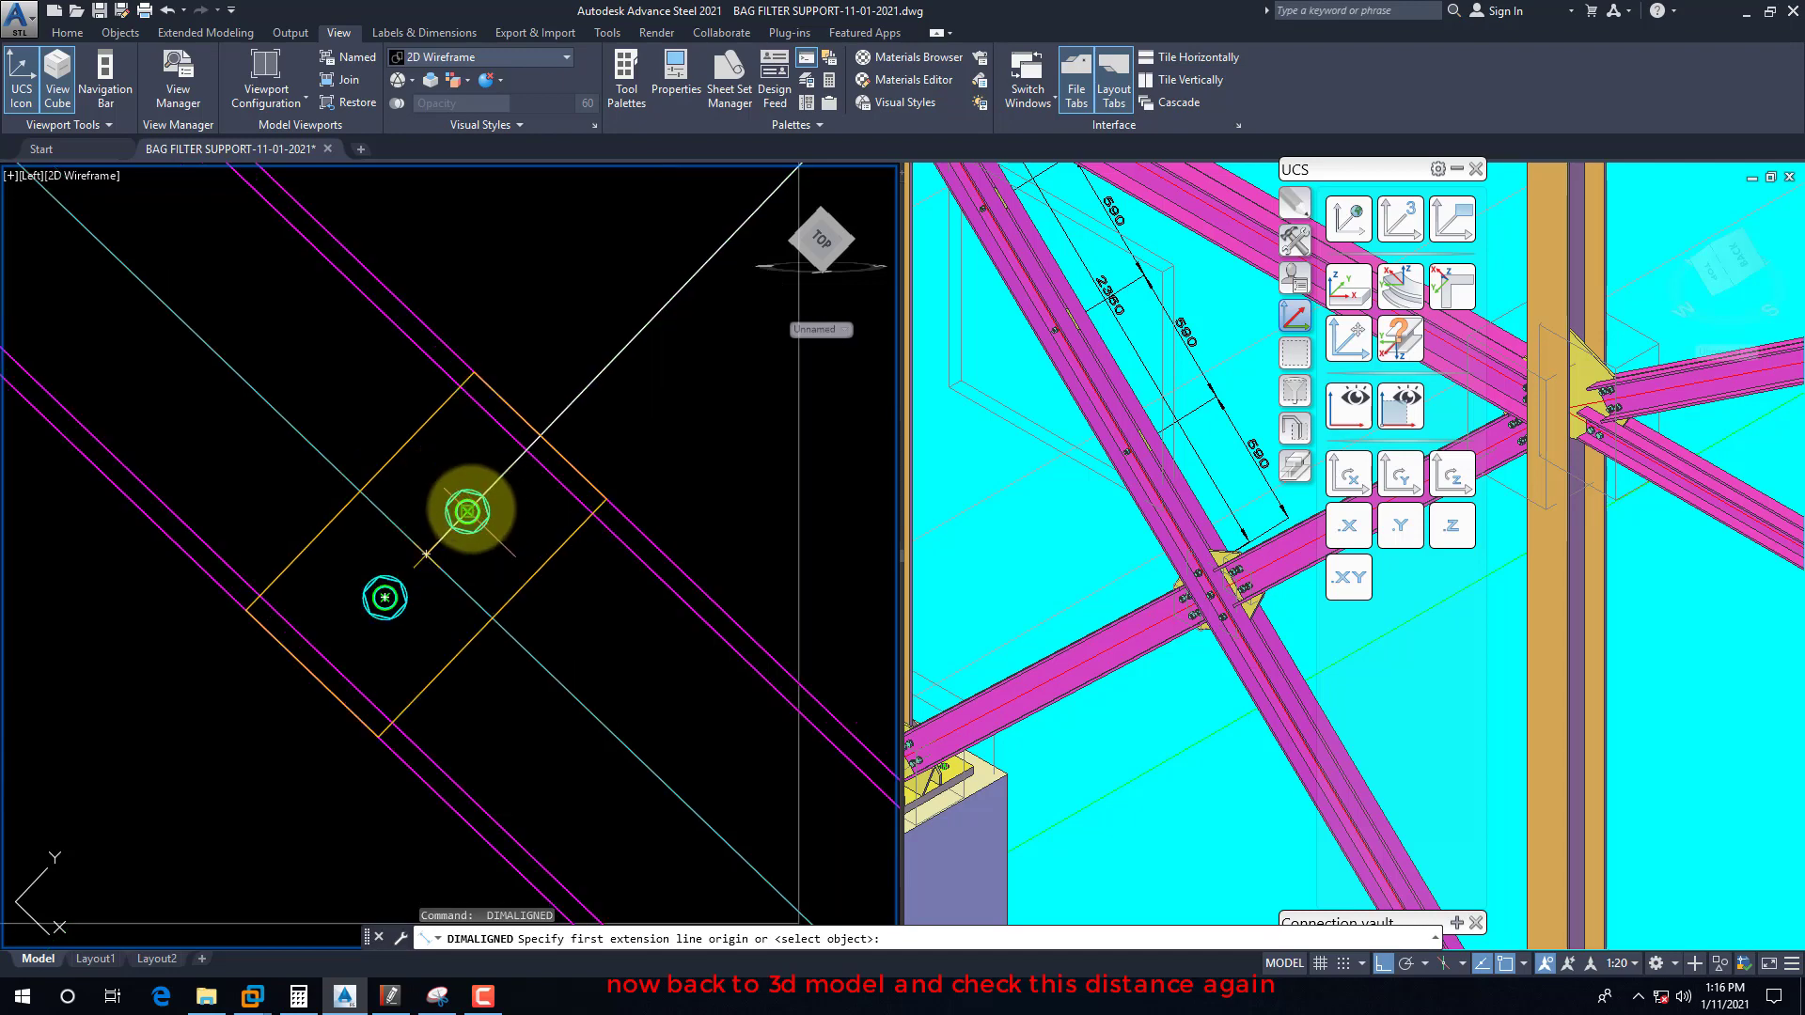
click(467, 510)
click(385, 597)
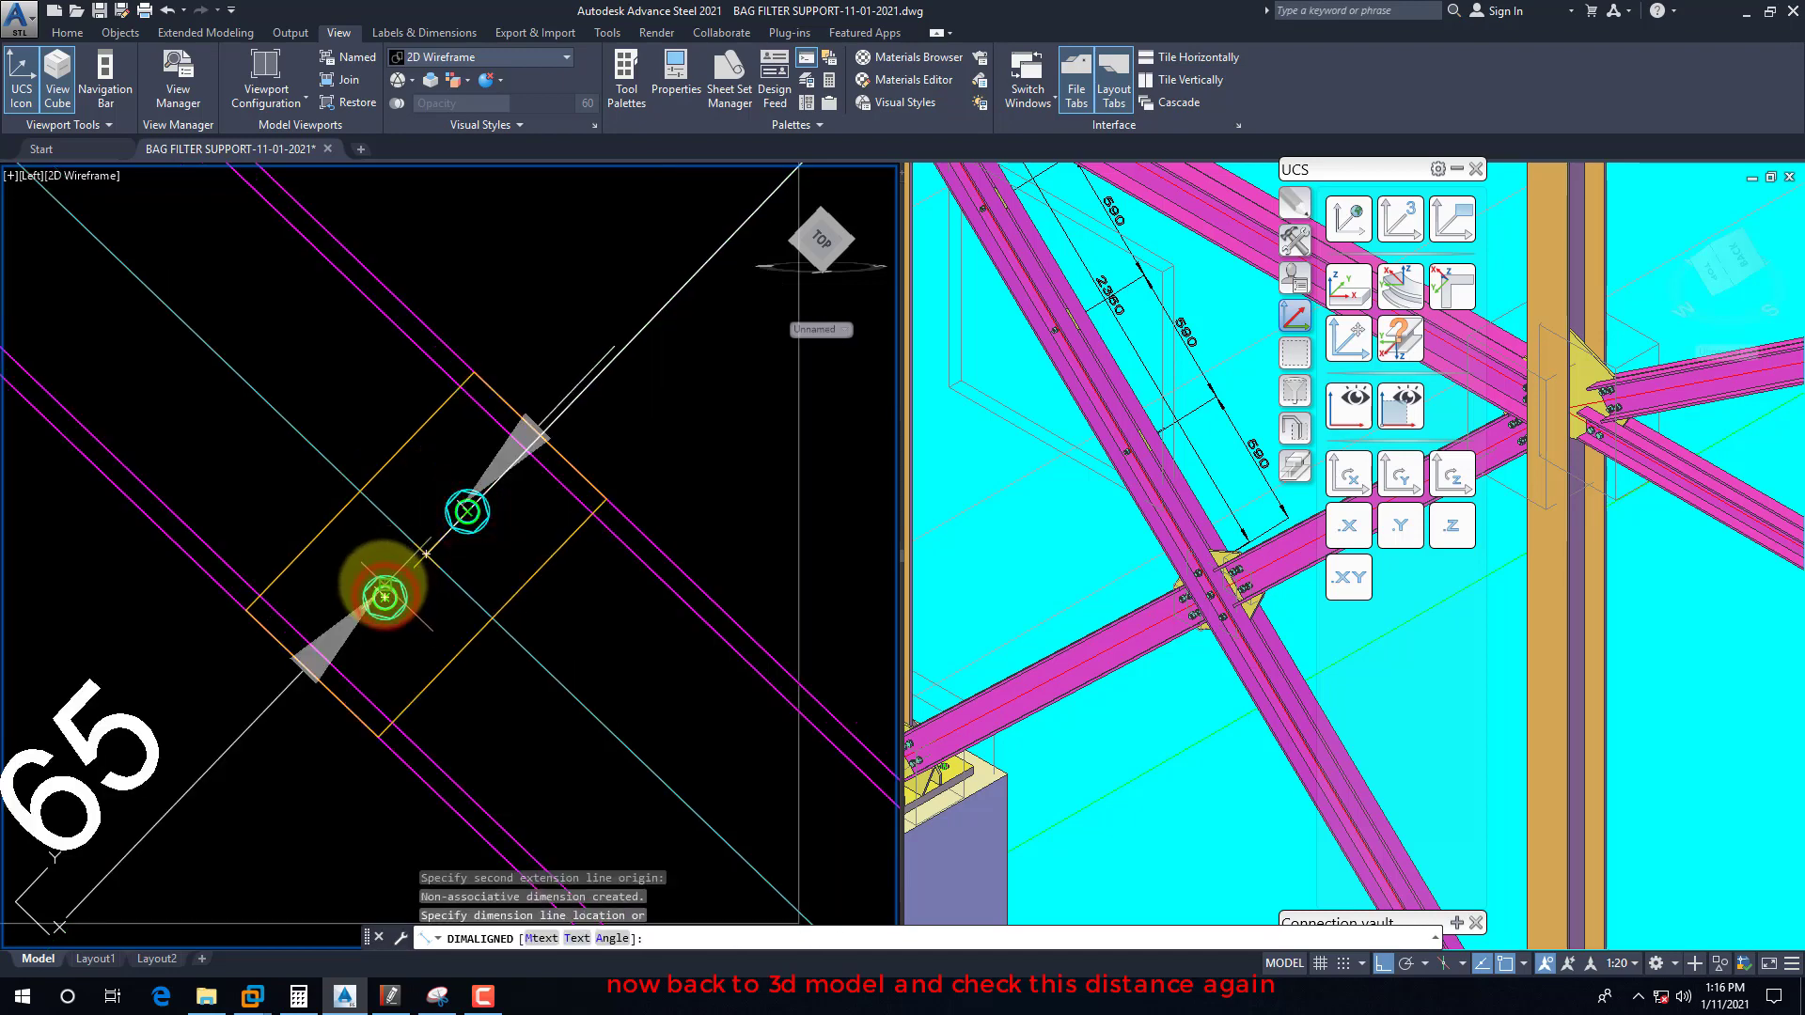
scroll(516, 536, down, 3)
key(Escape)
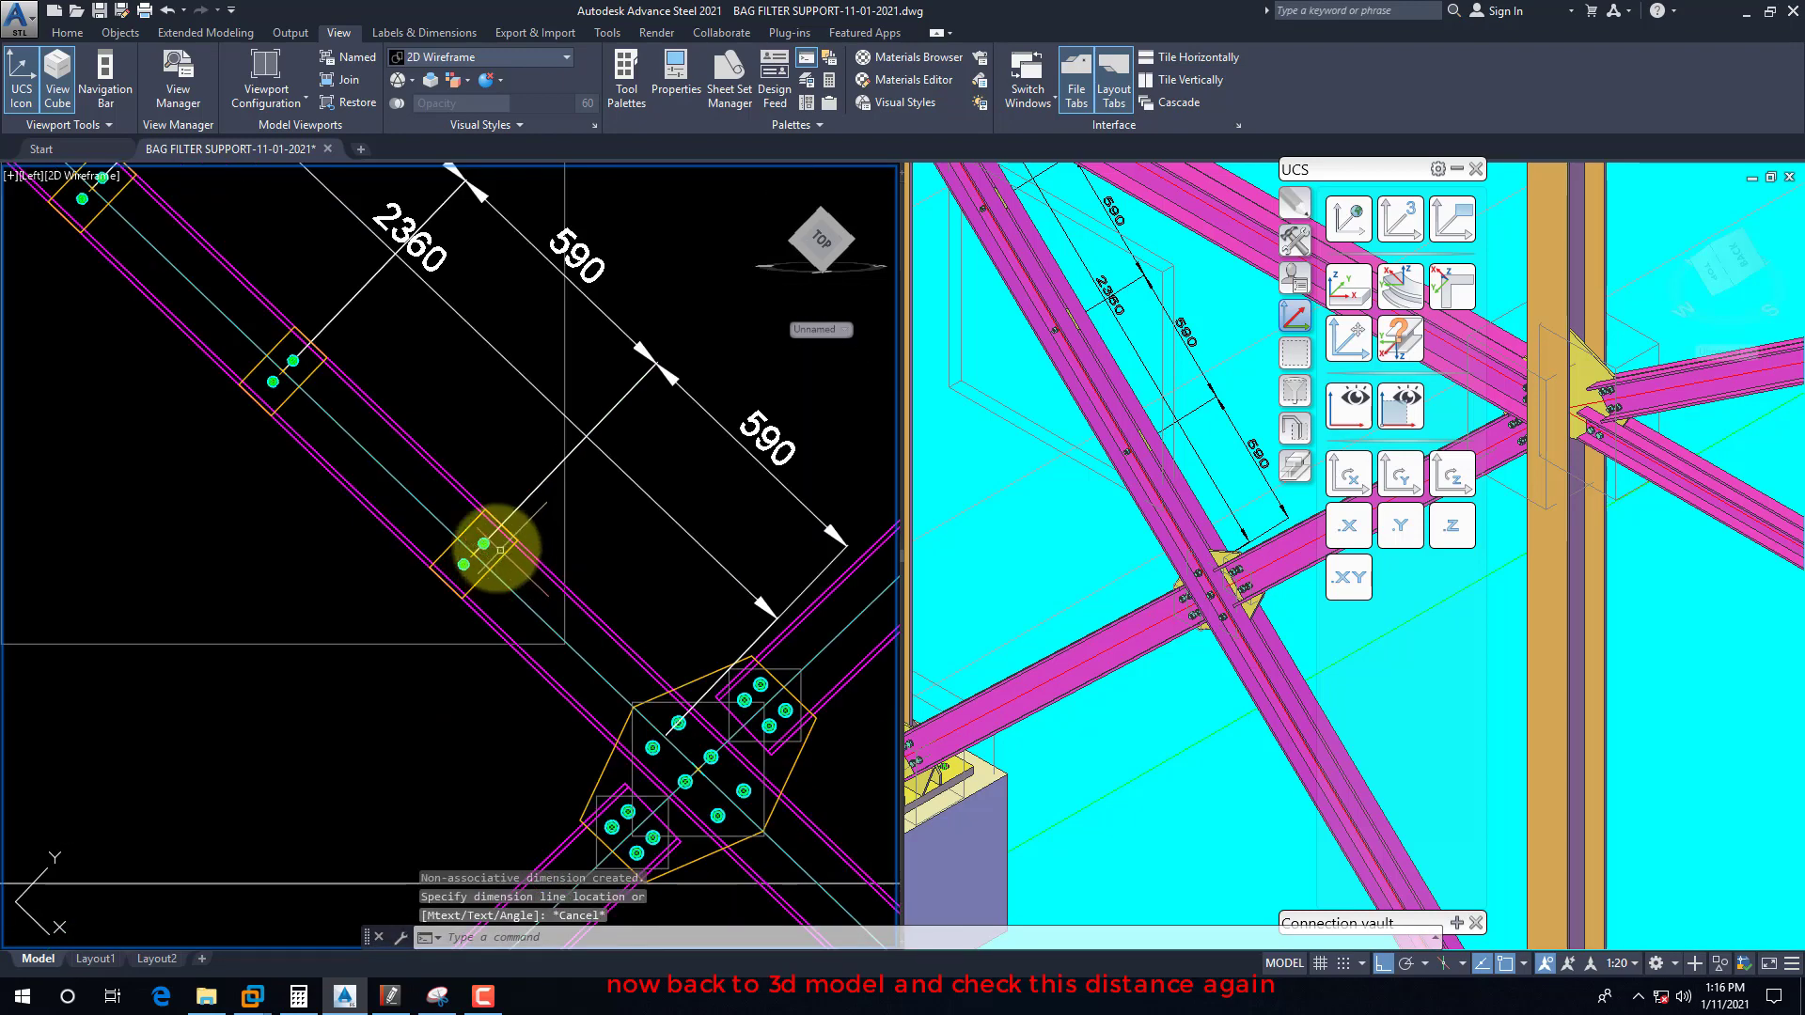
Step: In the binding plates joint's connection parameters, set the intermediate distance to 70 mm and the offset from center to -35 mm
scroll(451, 536, up, 3)
right_click(454, 544)
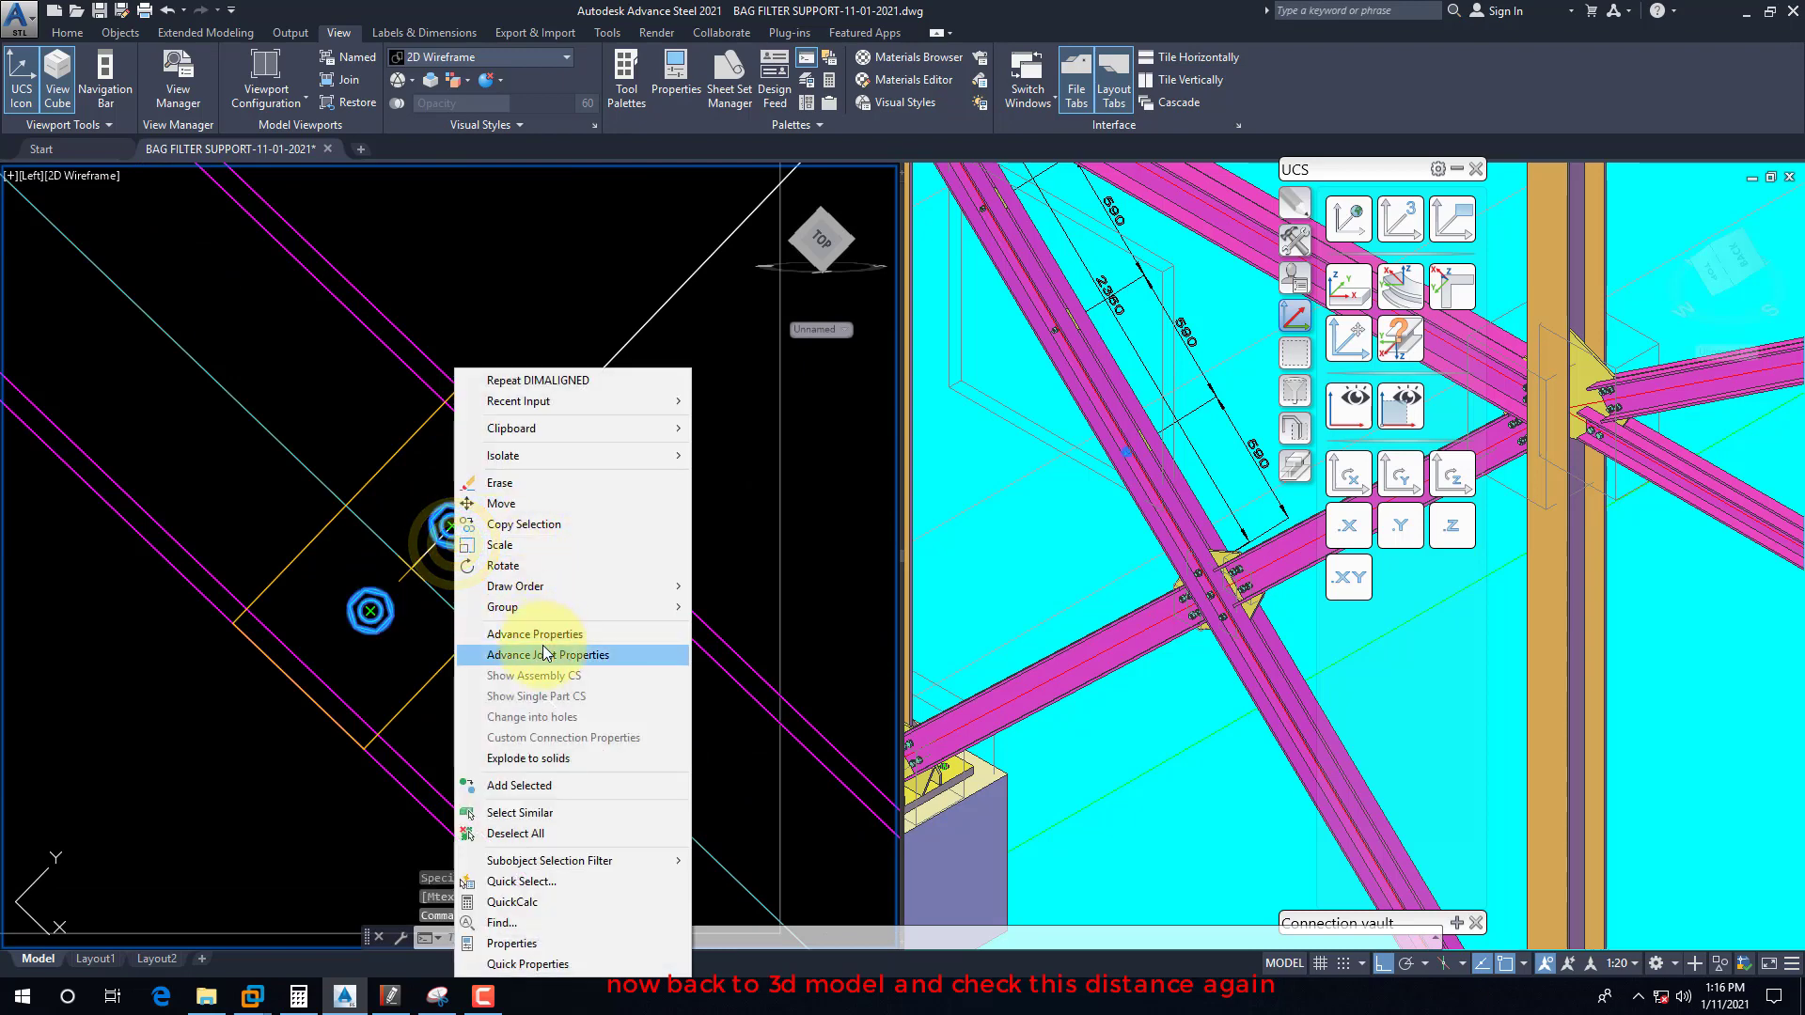
click(522, 628)
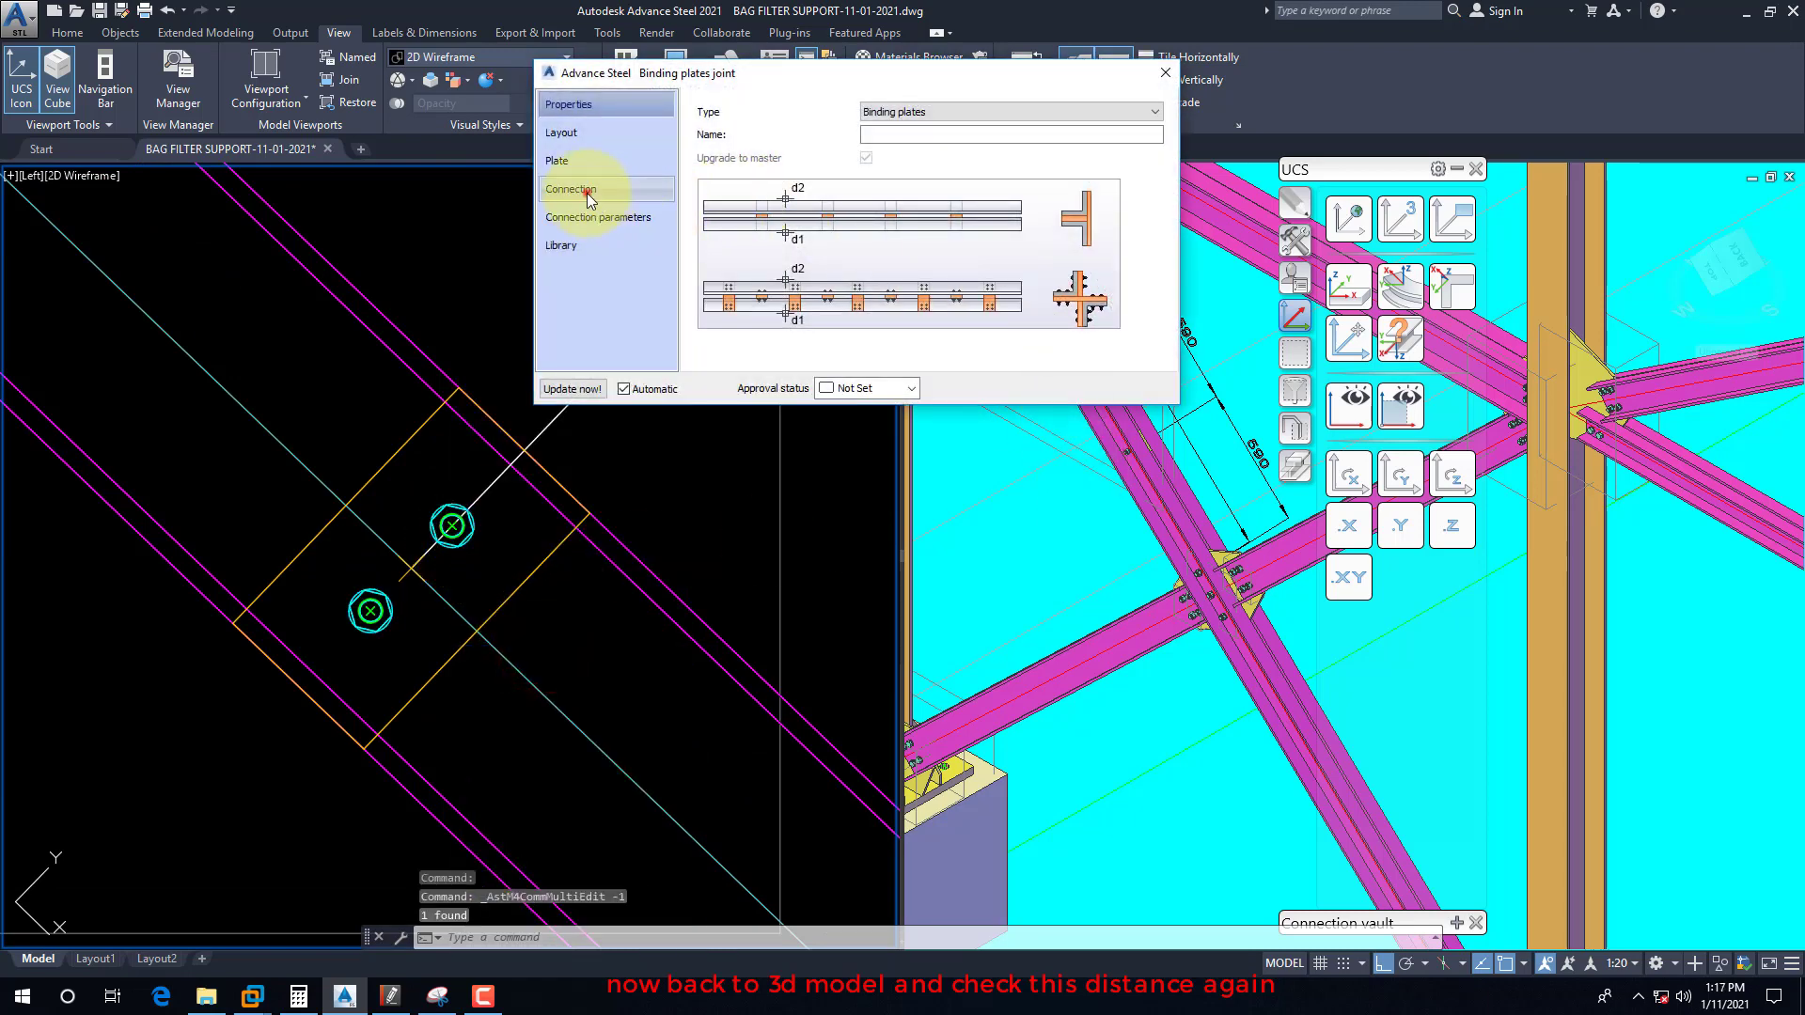
click(584, 190)
click(639, 219)
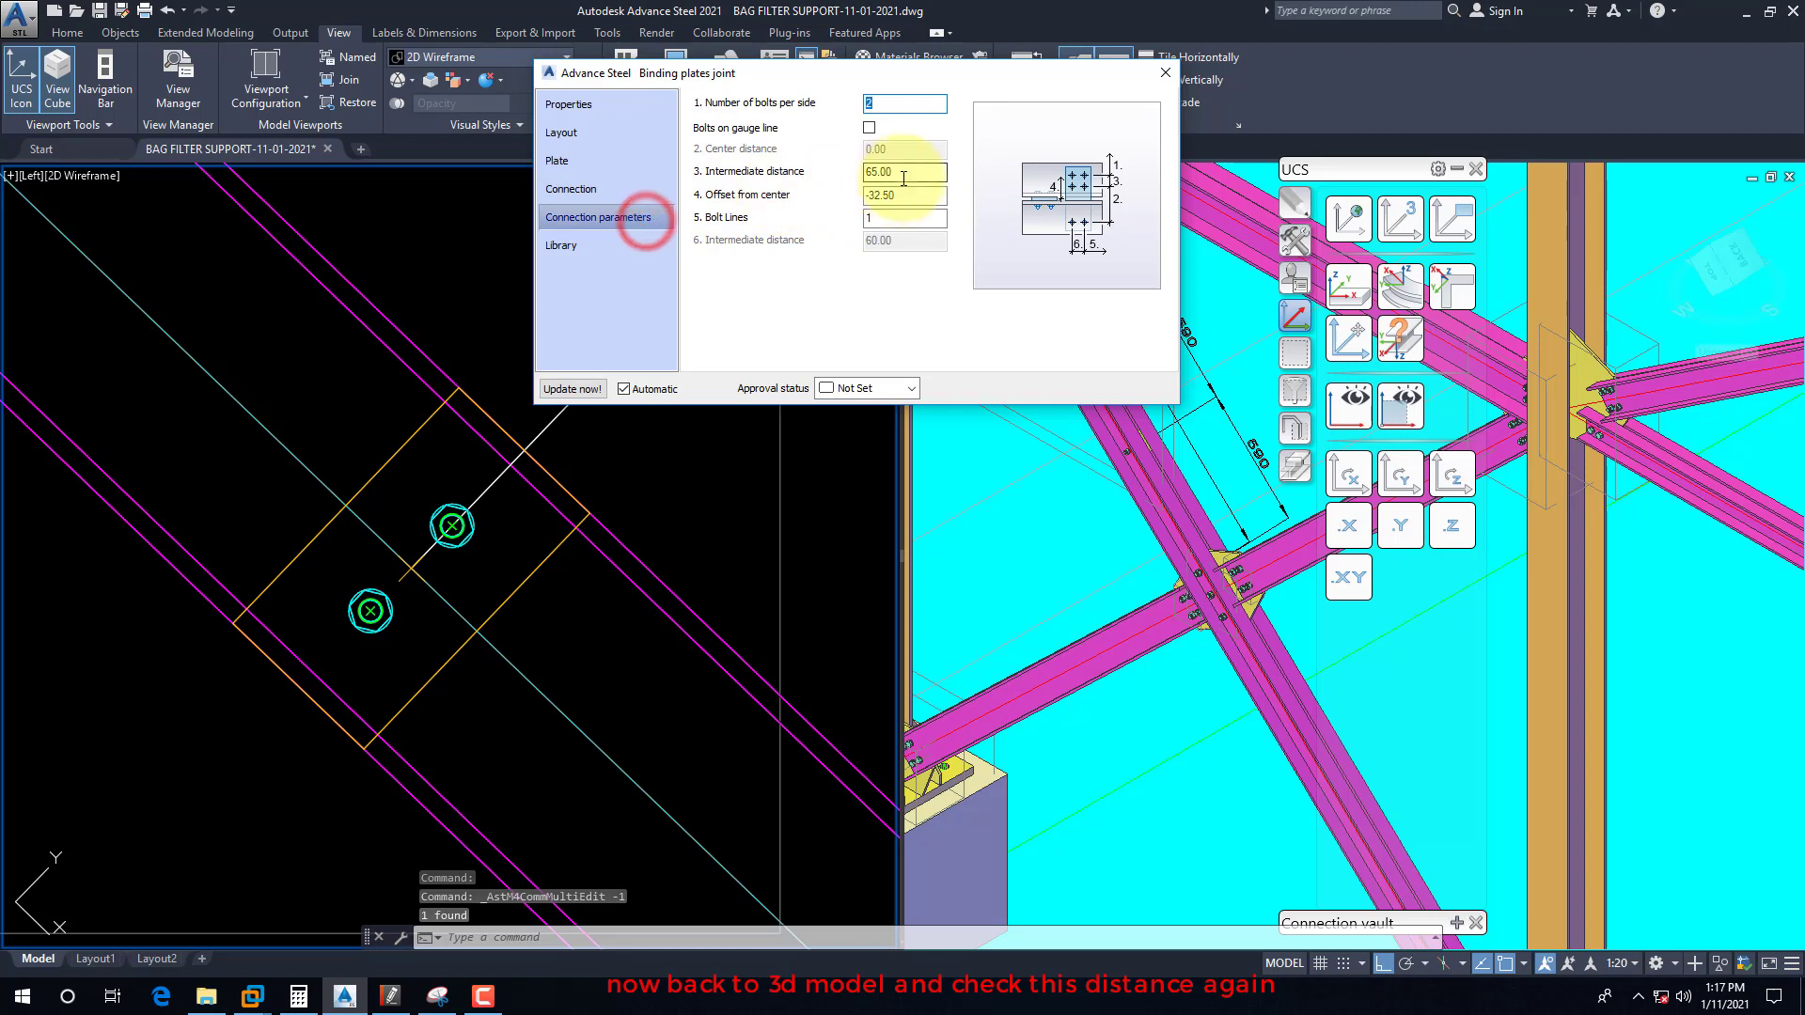
drag(900, 174, 828, 174)
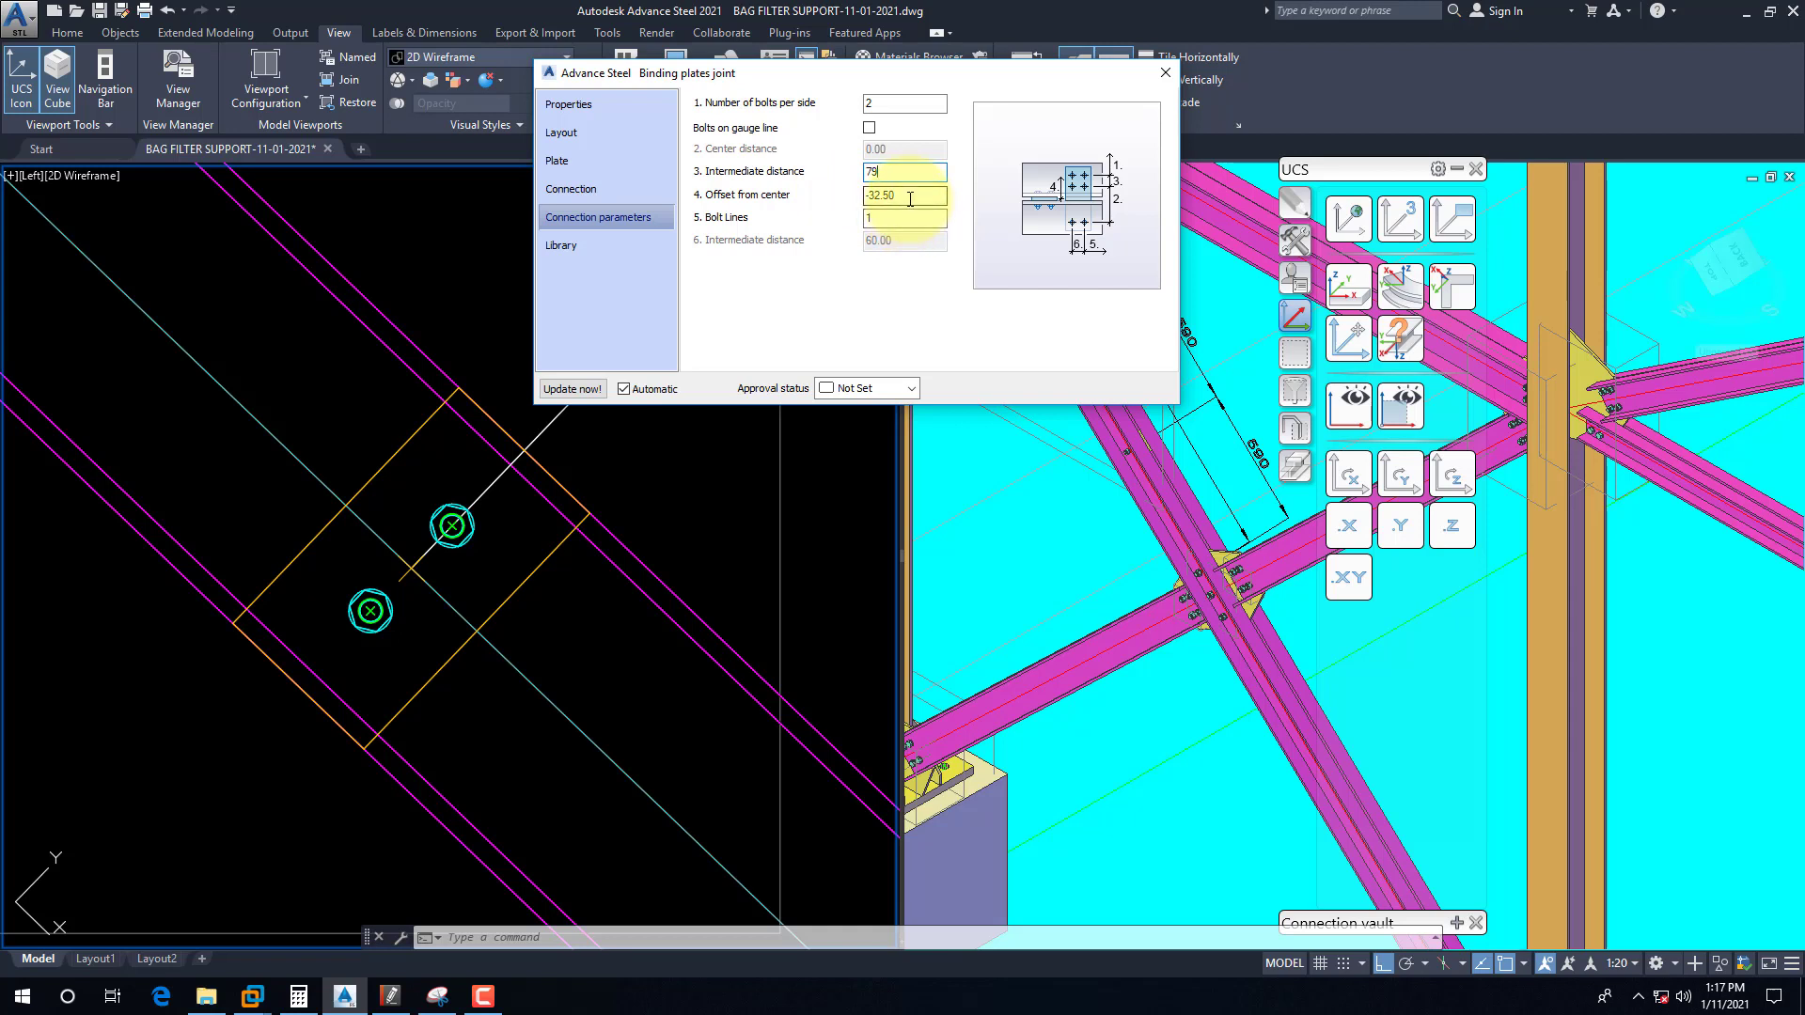
mouse_move(908, 197)
mouse_down()
mouse_move(803, 195)
mouse_move(817, 170)
mouse_up()
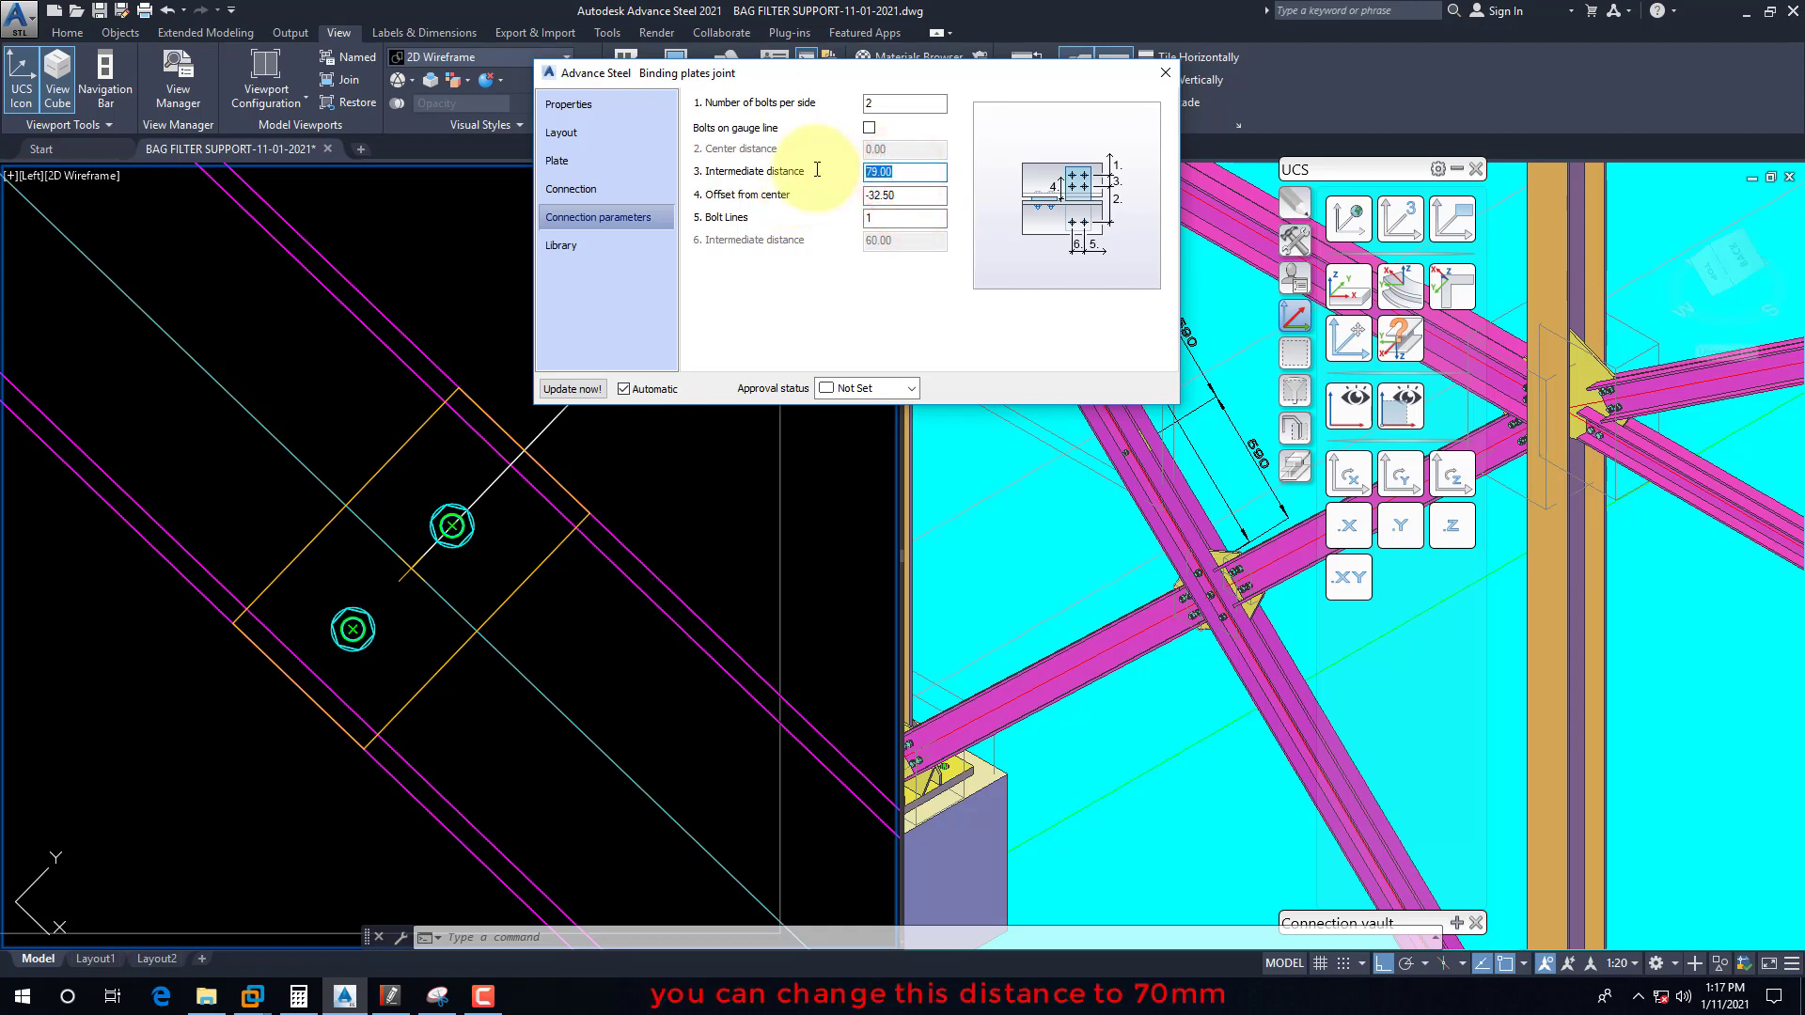
text(70)
drag(900, 195, 832, 198)
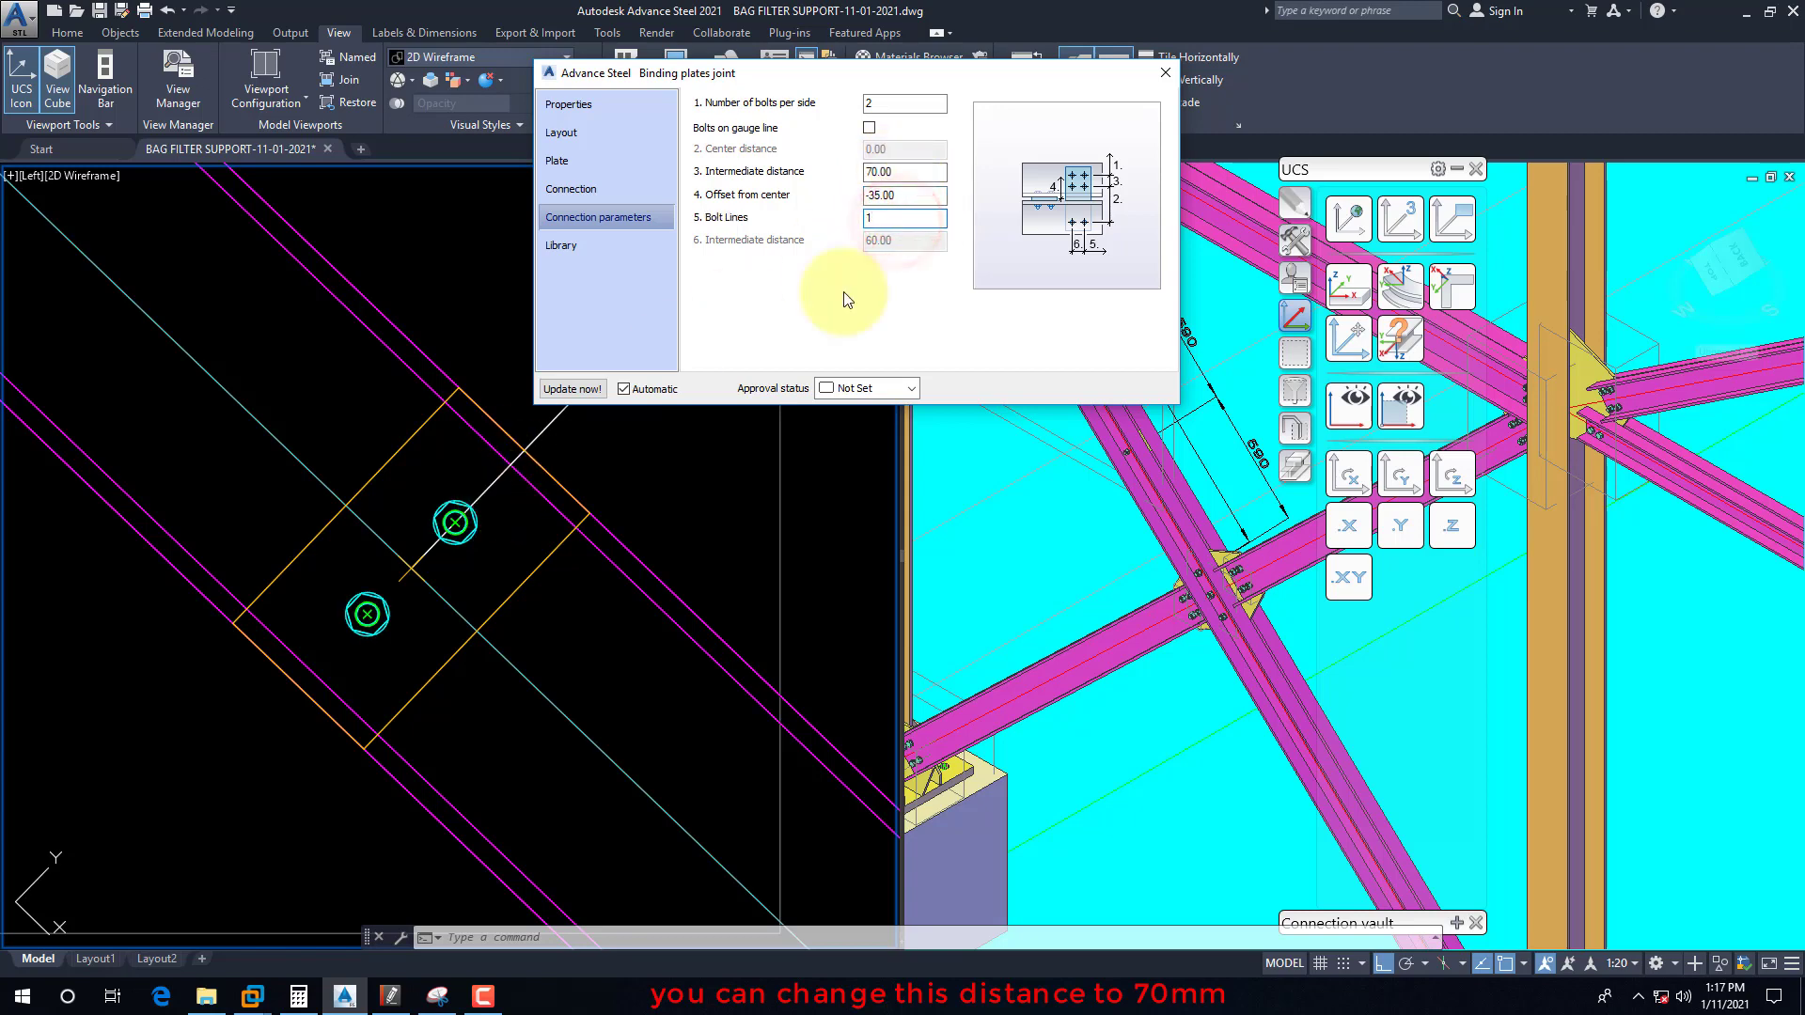
click(1165, 74)
Step: Copy the binding plates joint with Create by template, using the lowest plate as the template and the same UPN diagonal as main beam
scroll(545, 507, down, 6)
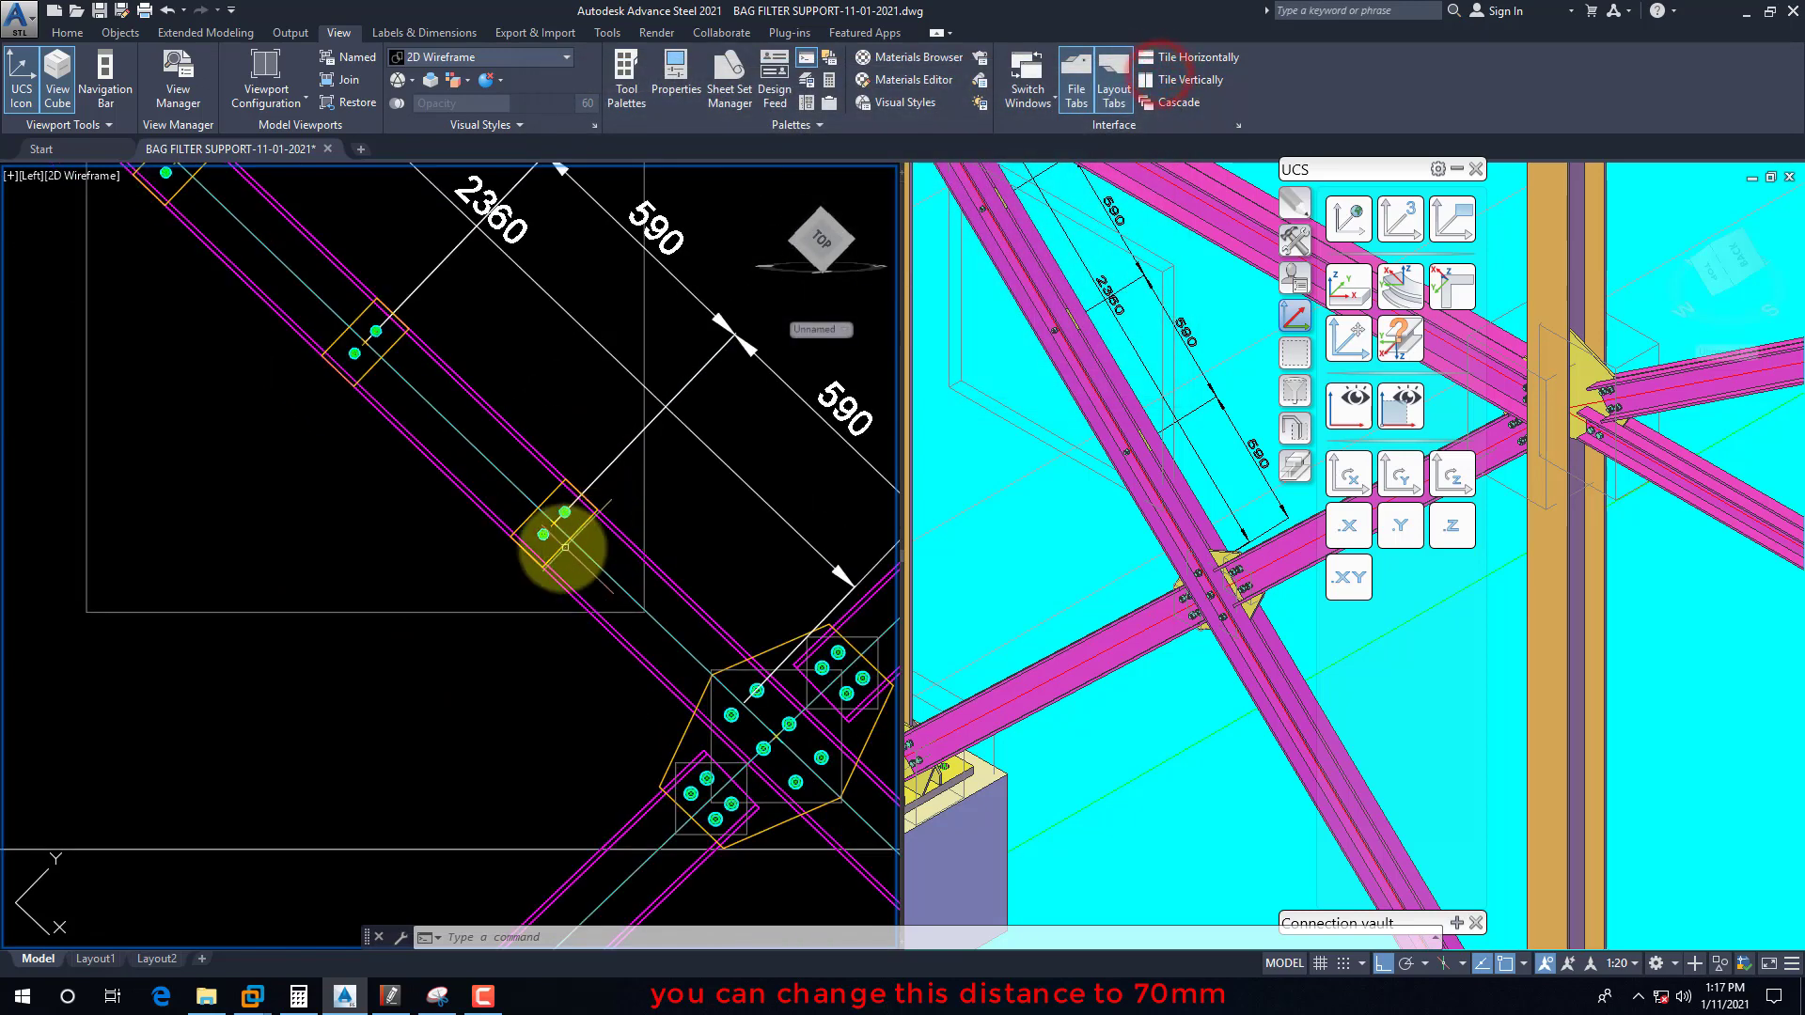
scroll(521, 554, down, 2)
scroll(512, 554, up, 2)
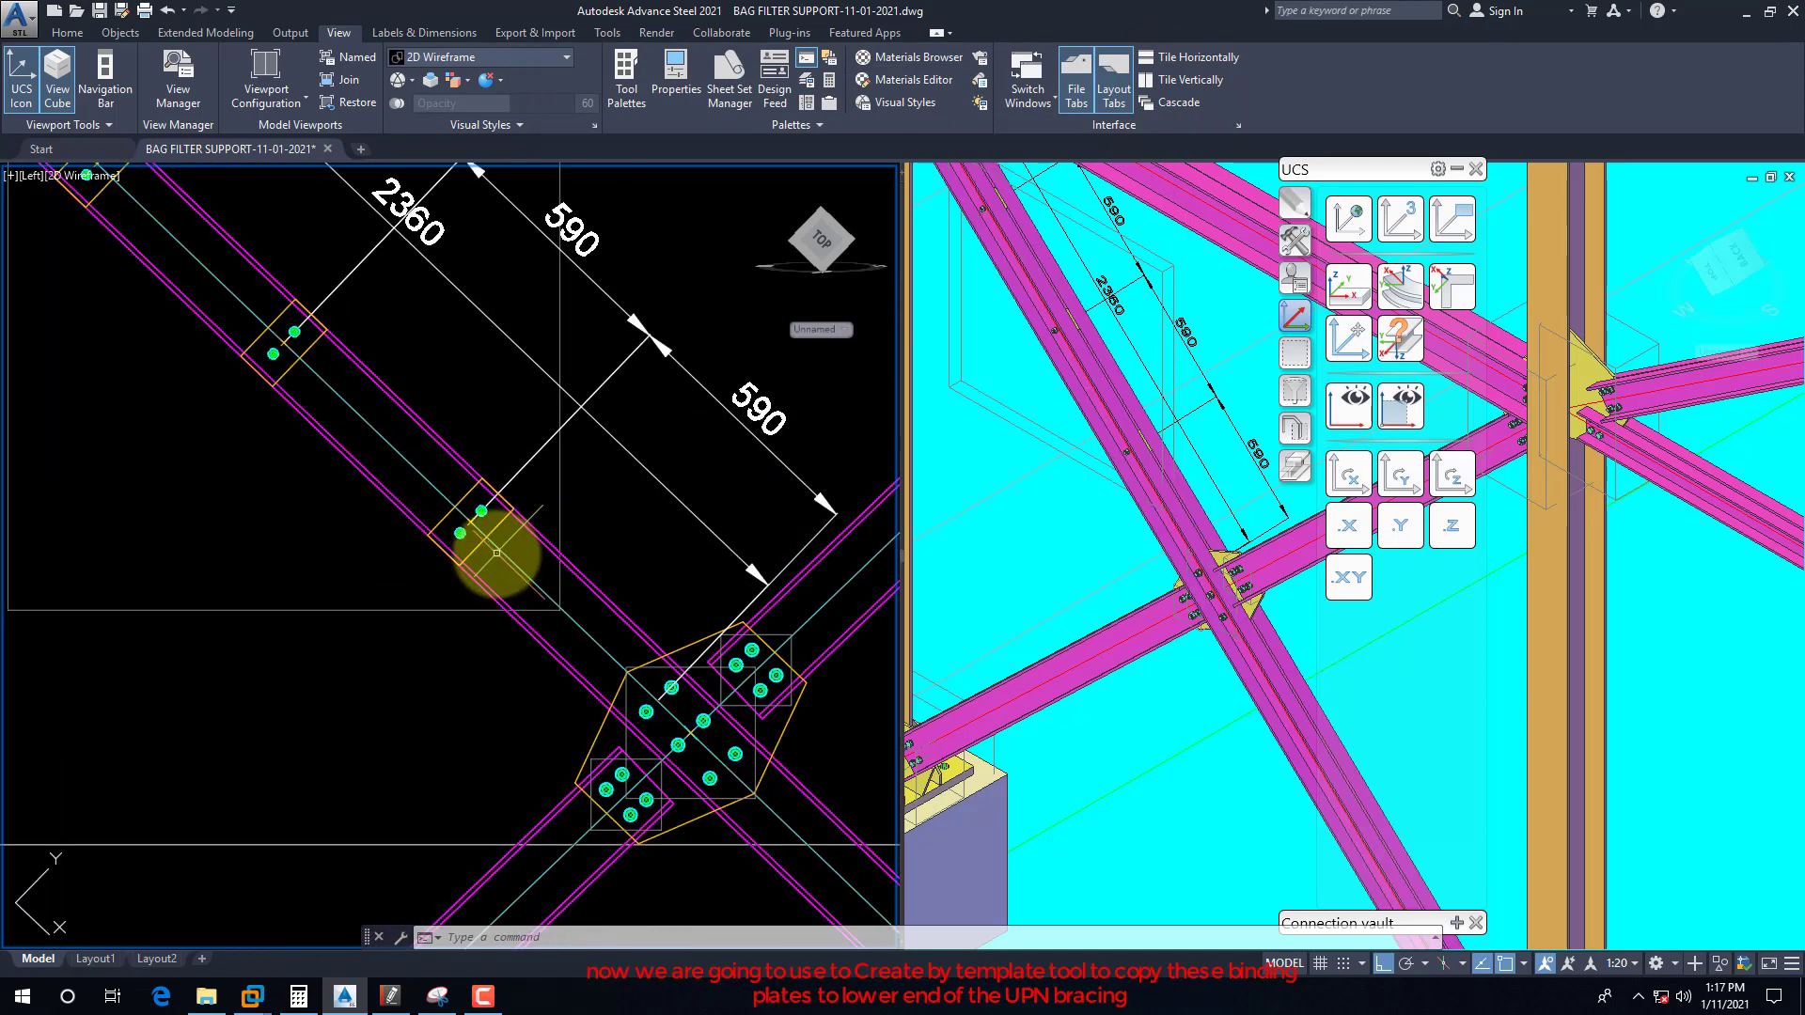
click(1294, 315)
scroll(443, 524, down, 4)
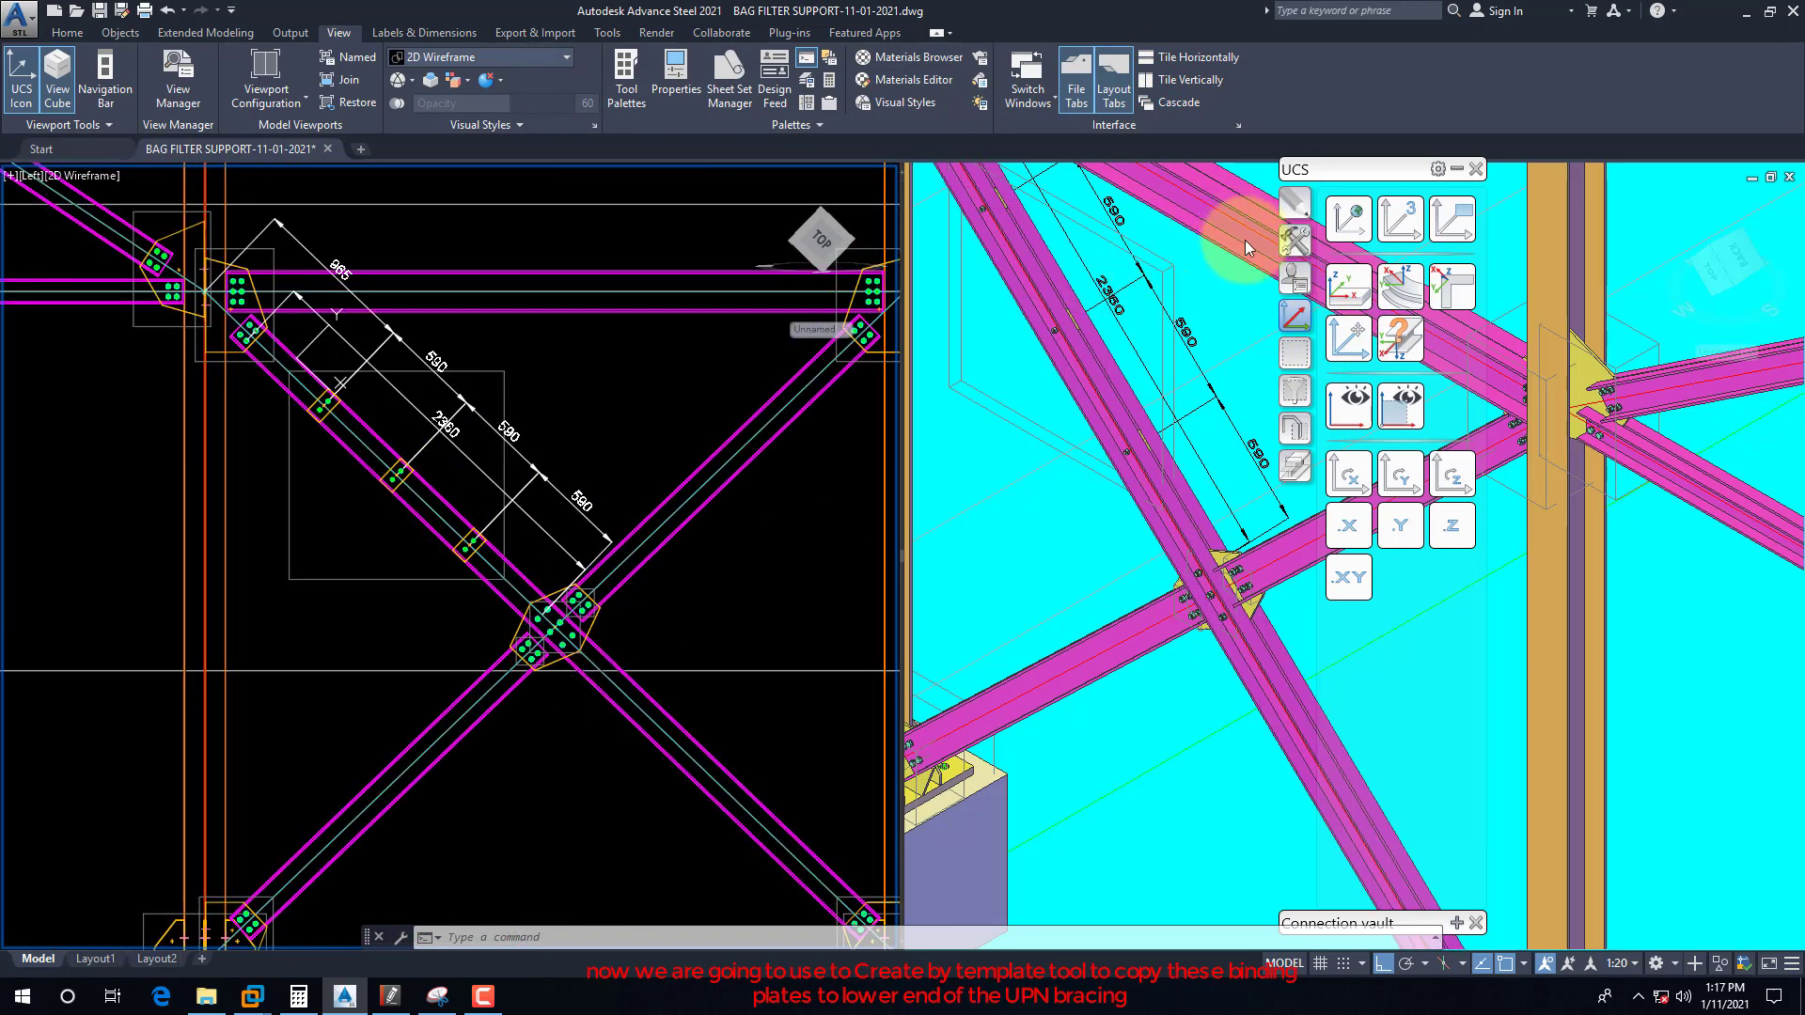
click(1293, 246)
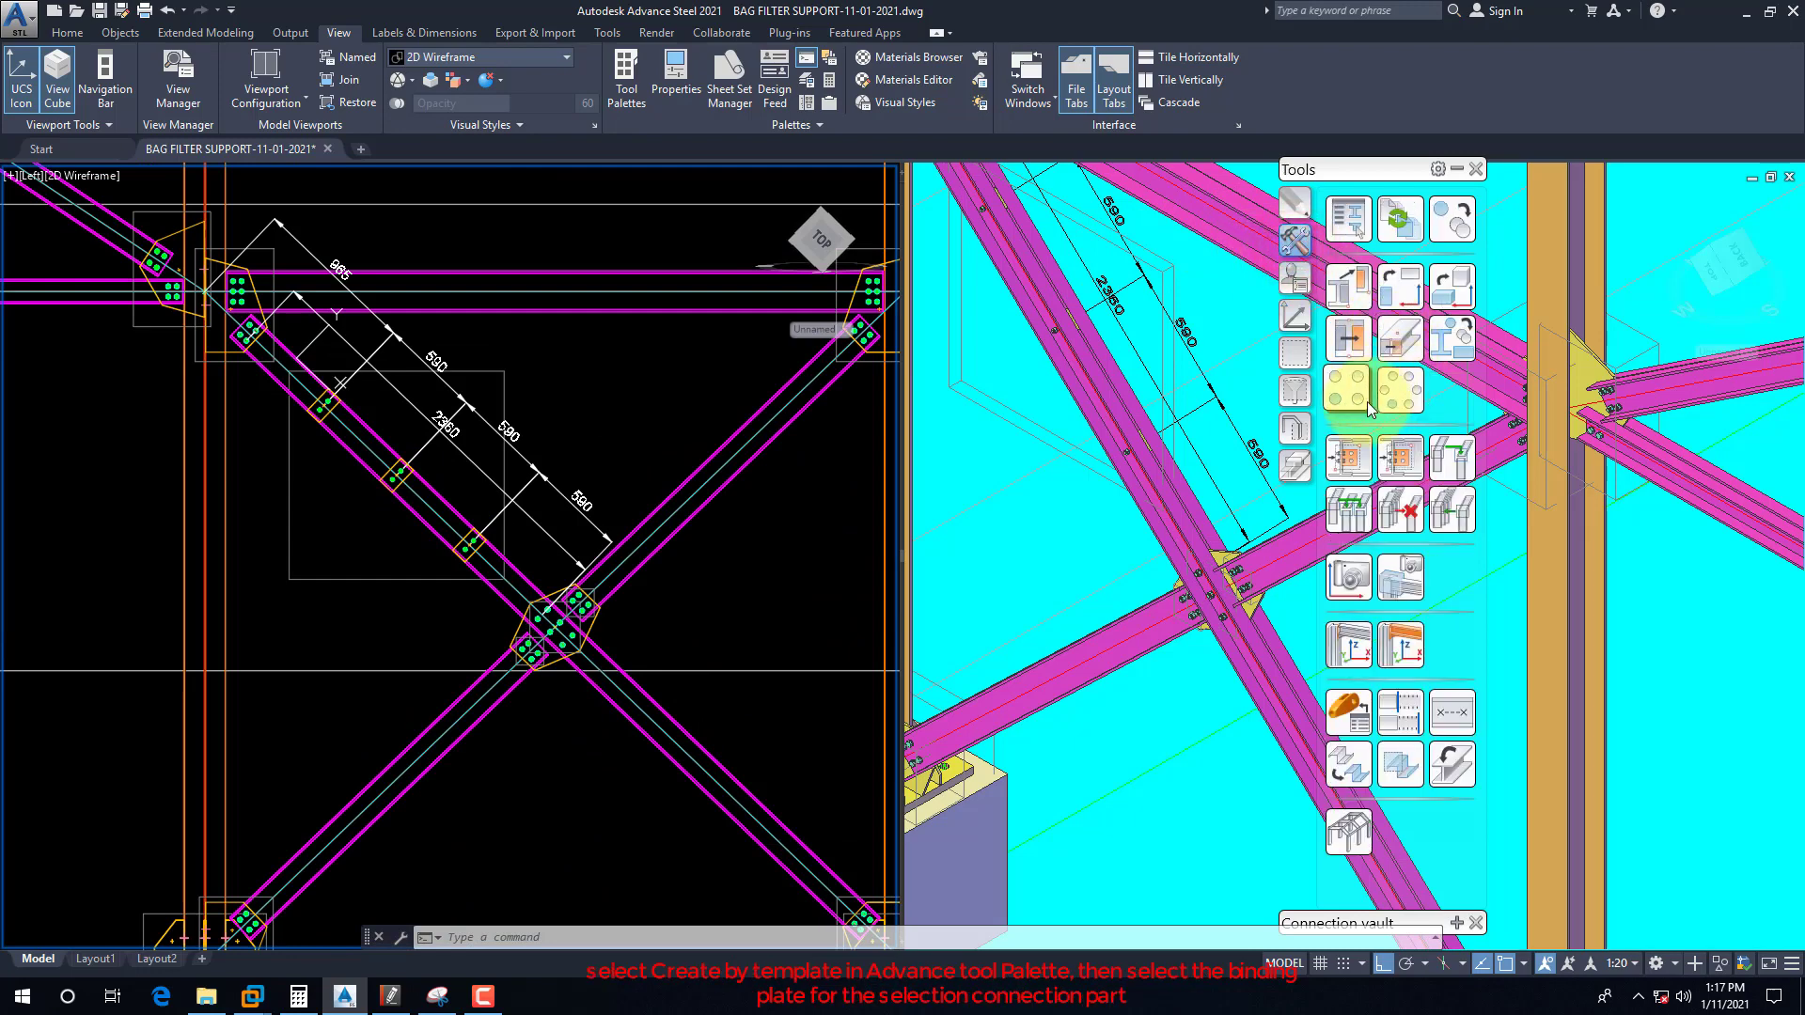
click(1350, 460)
scroll(470, 559, up, 4)
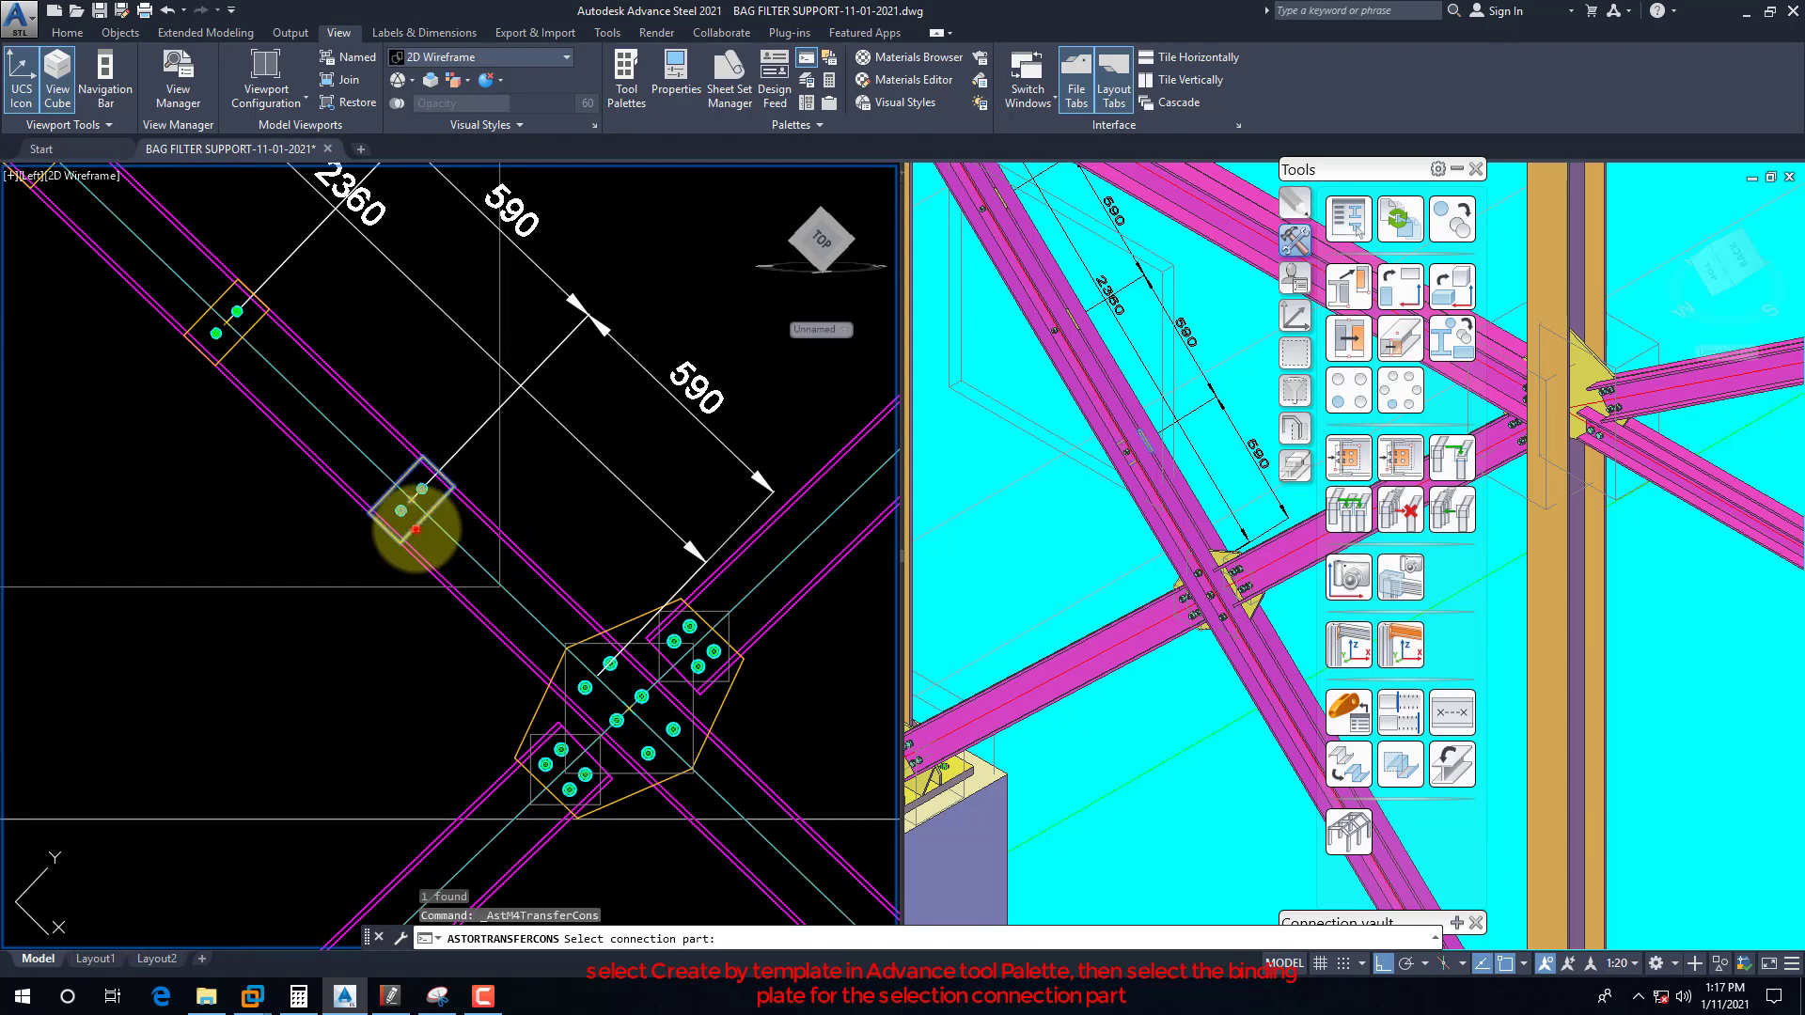
scroll(395, 480, down, 3)
key(Return)
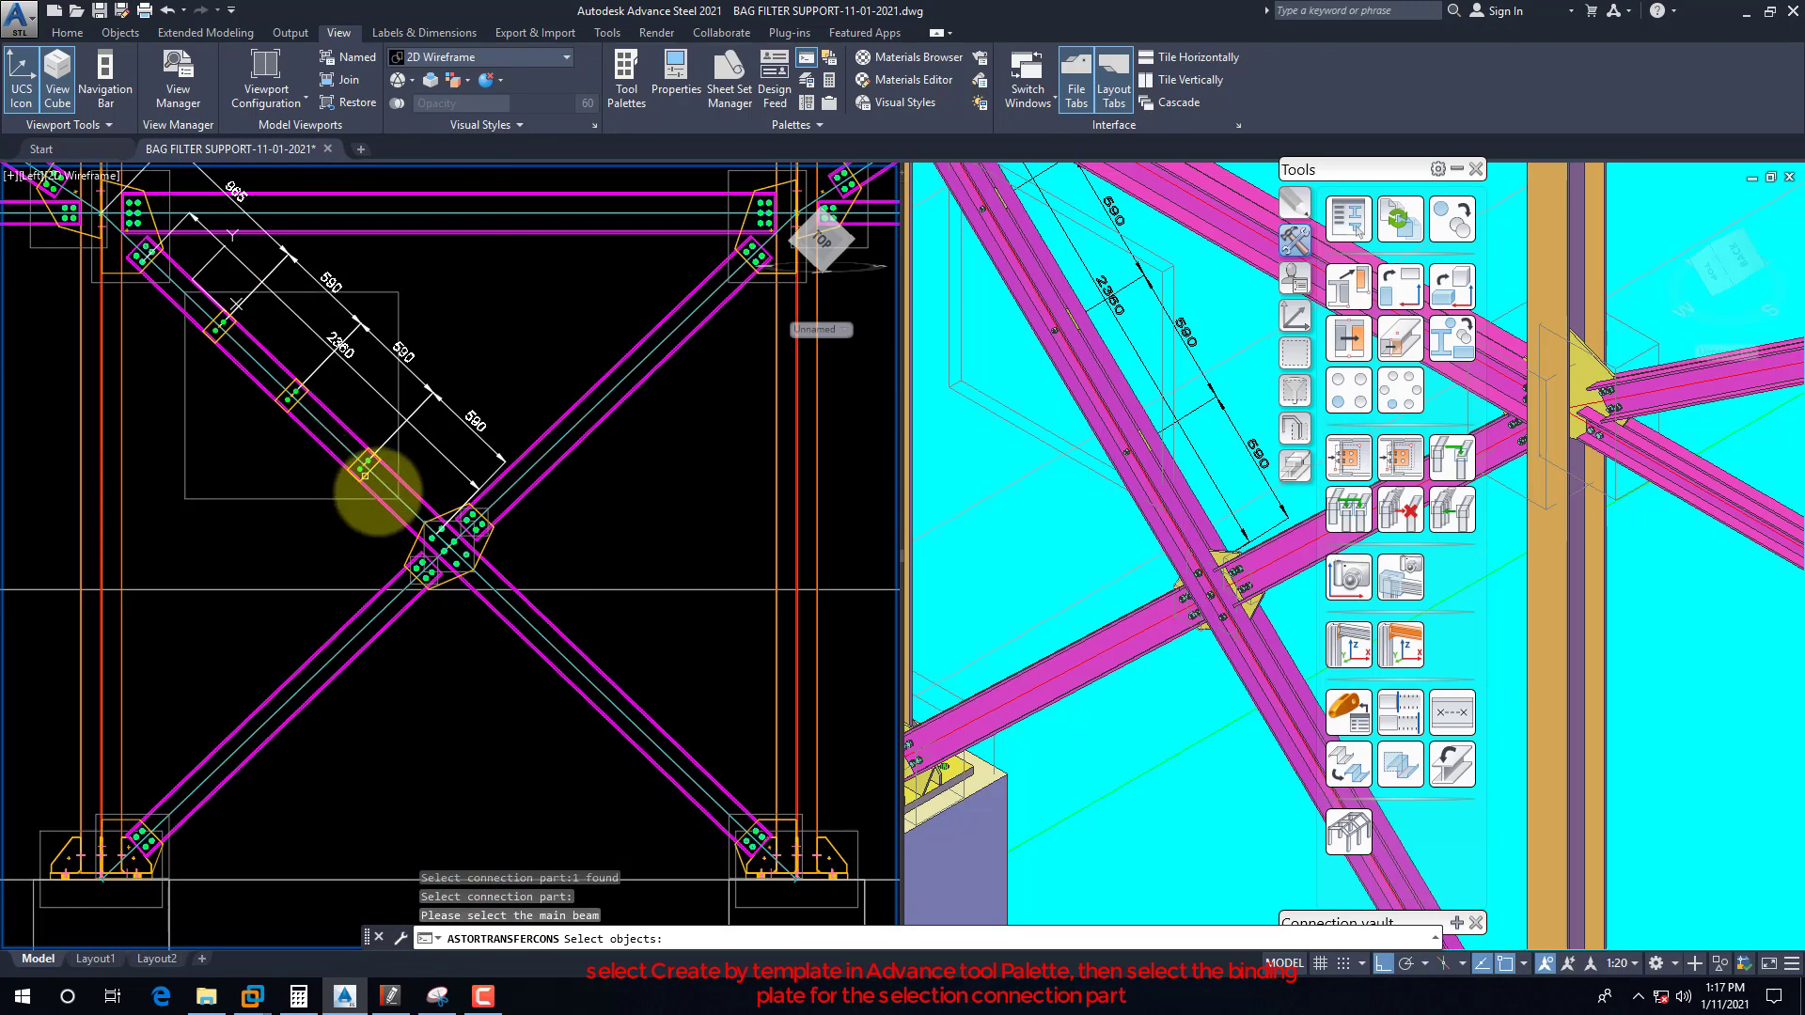
click(602, 716)
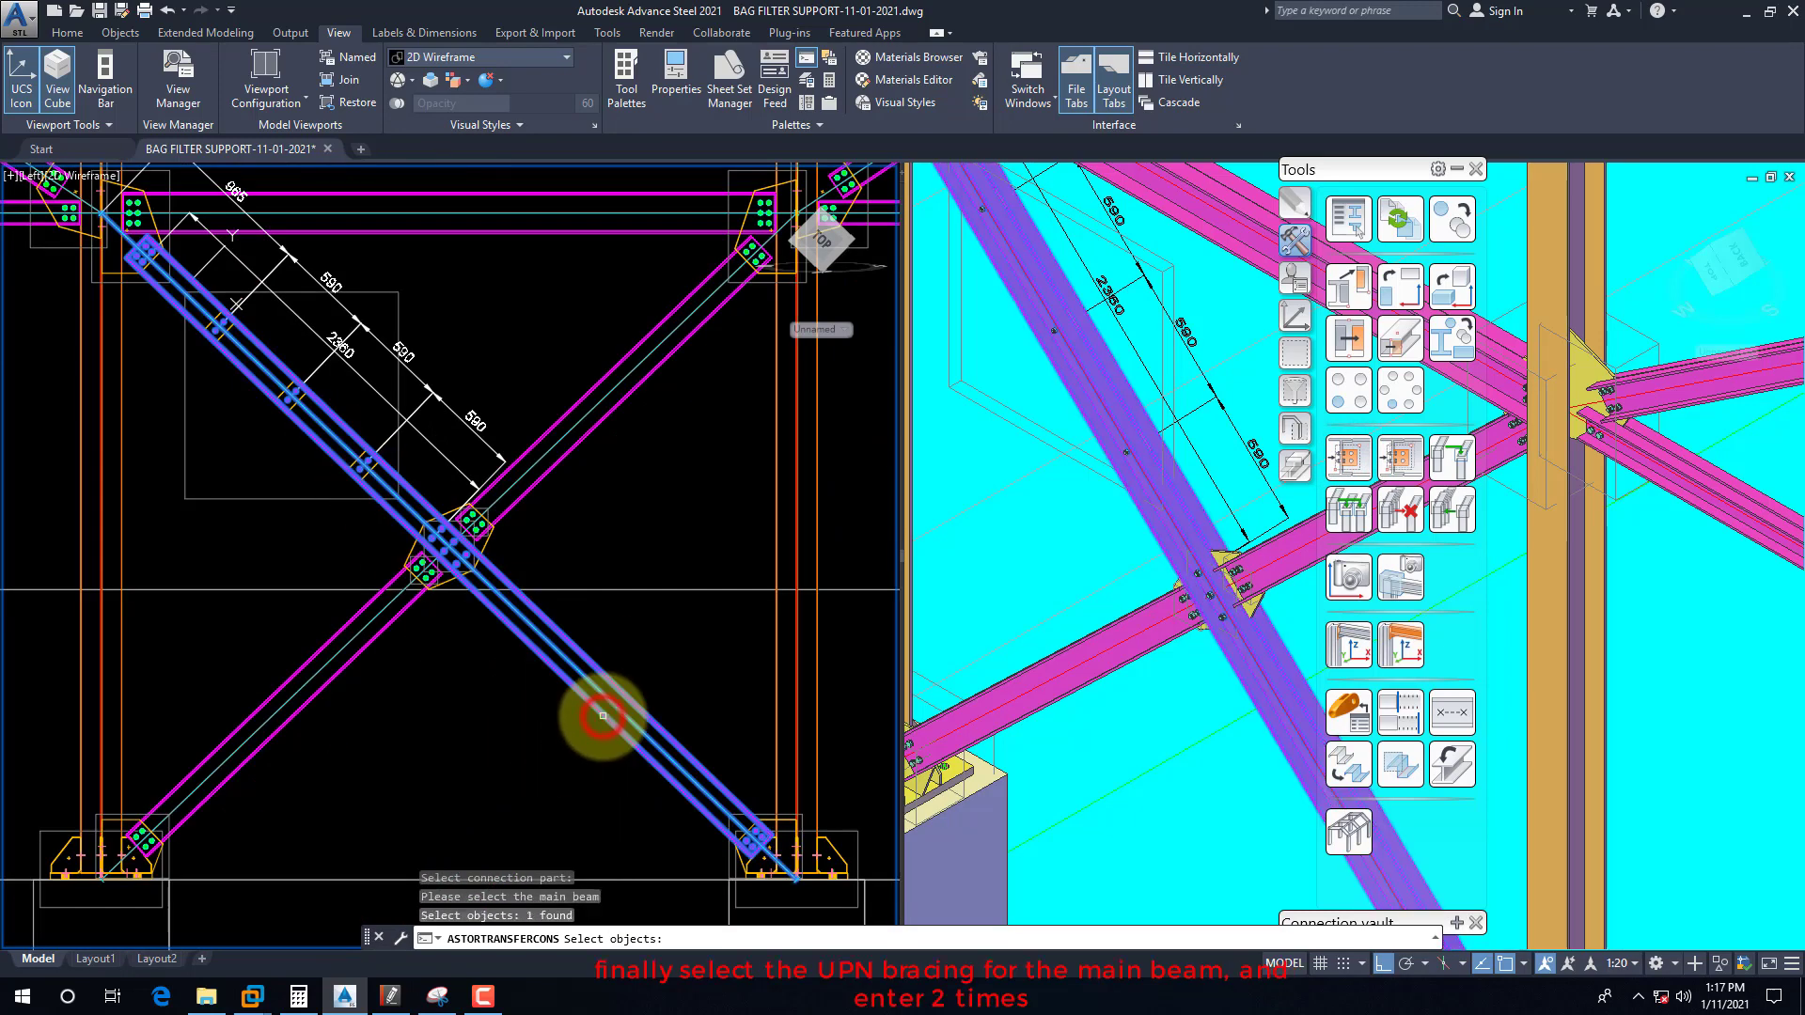
key(Return)
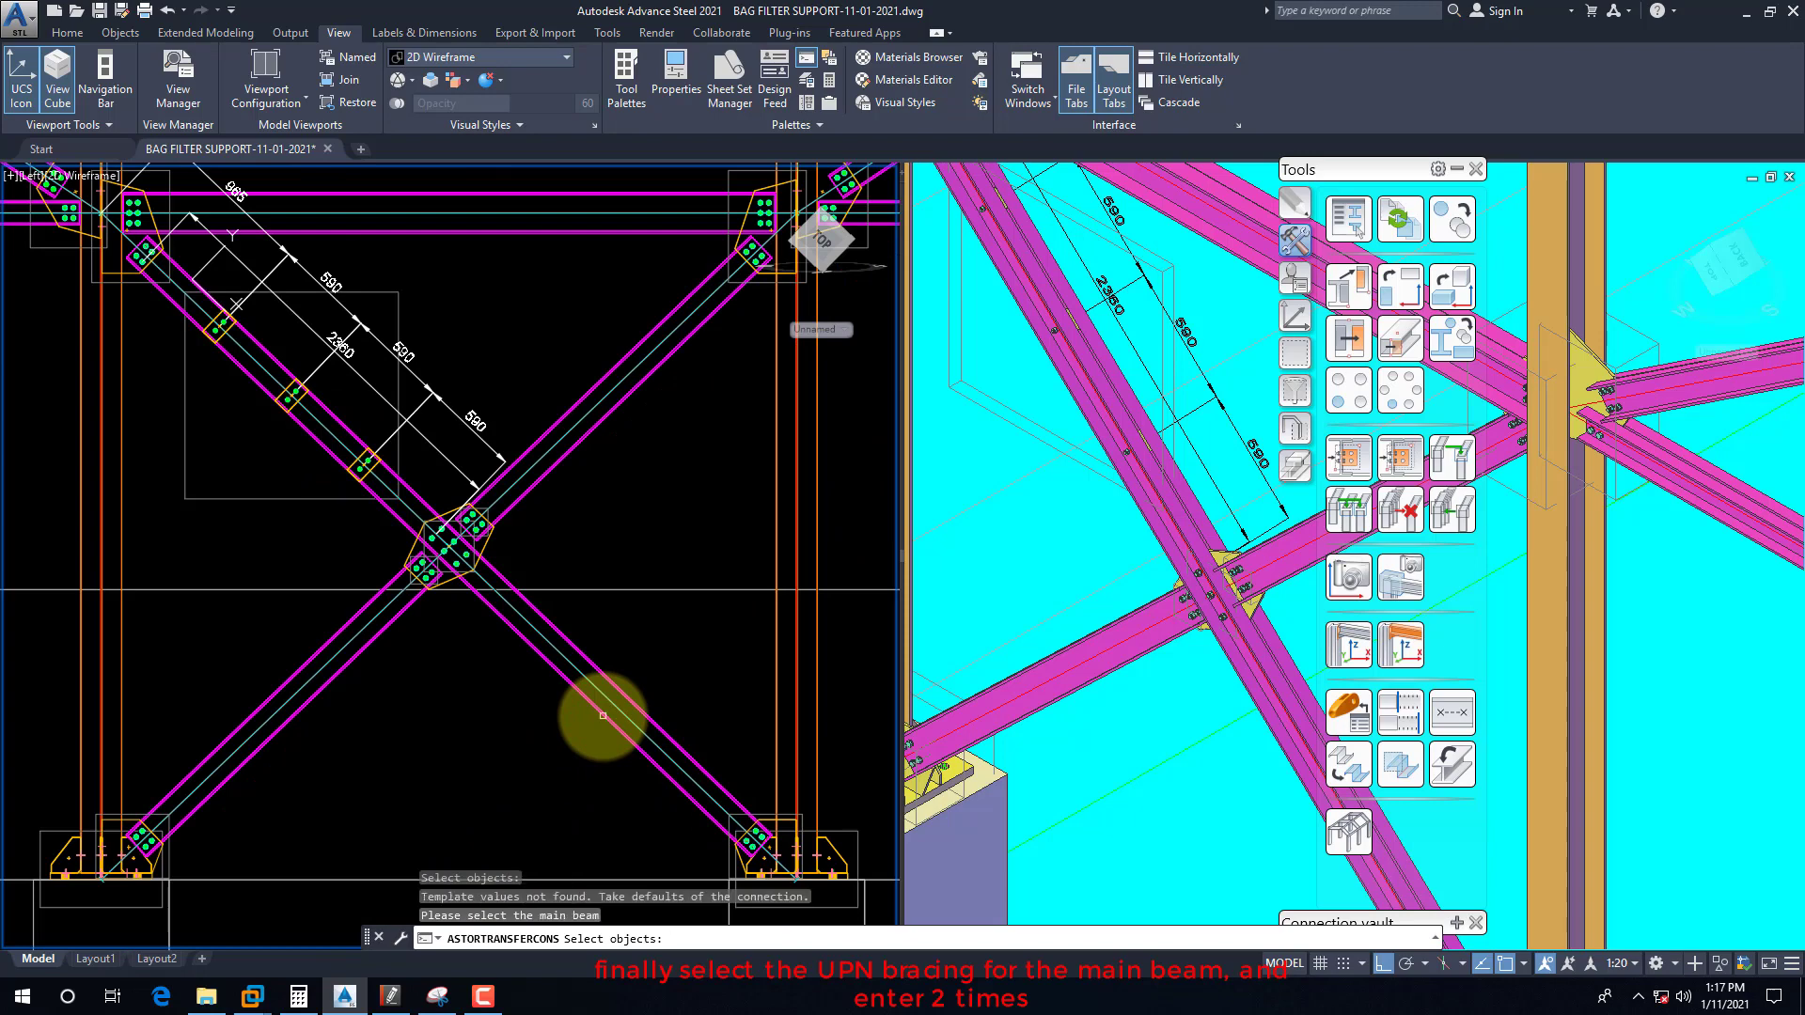
key(Return)
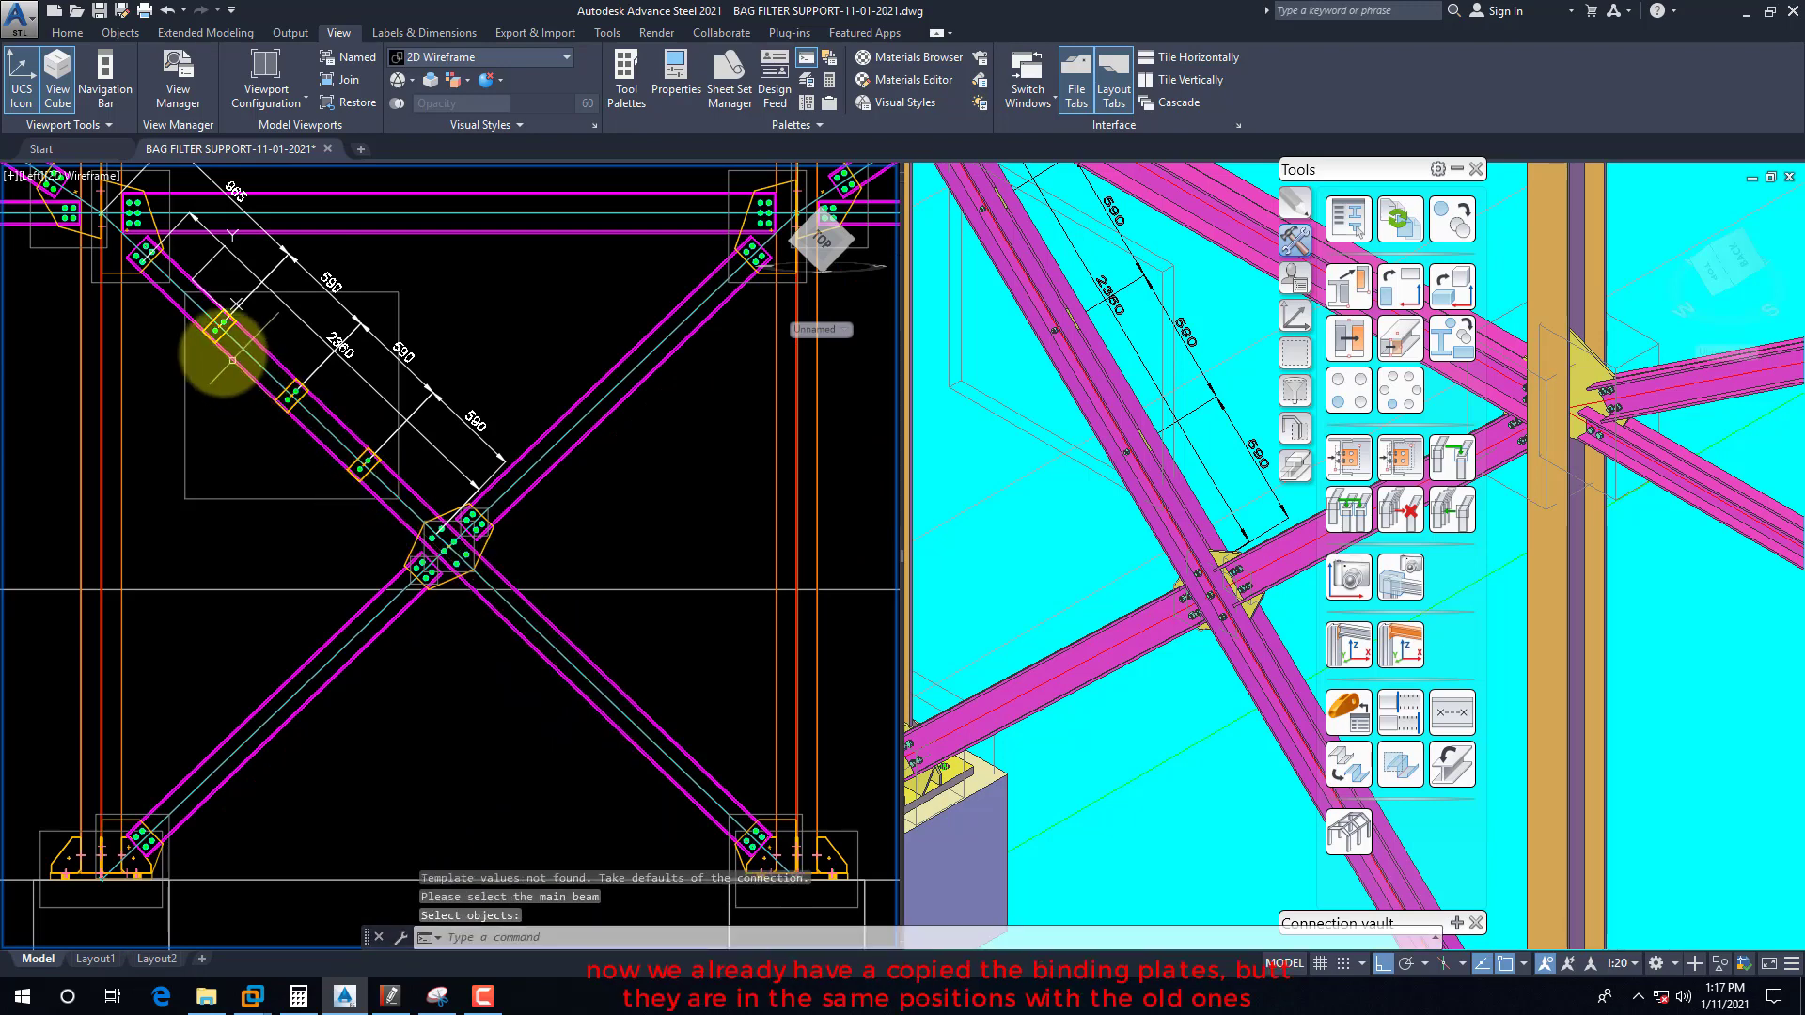
Step: Set the layout of the copied binding plates joint to "from end", keeping the start distance at 965 mm
scroll(211, 339, up, 2)
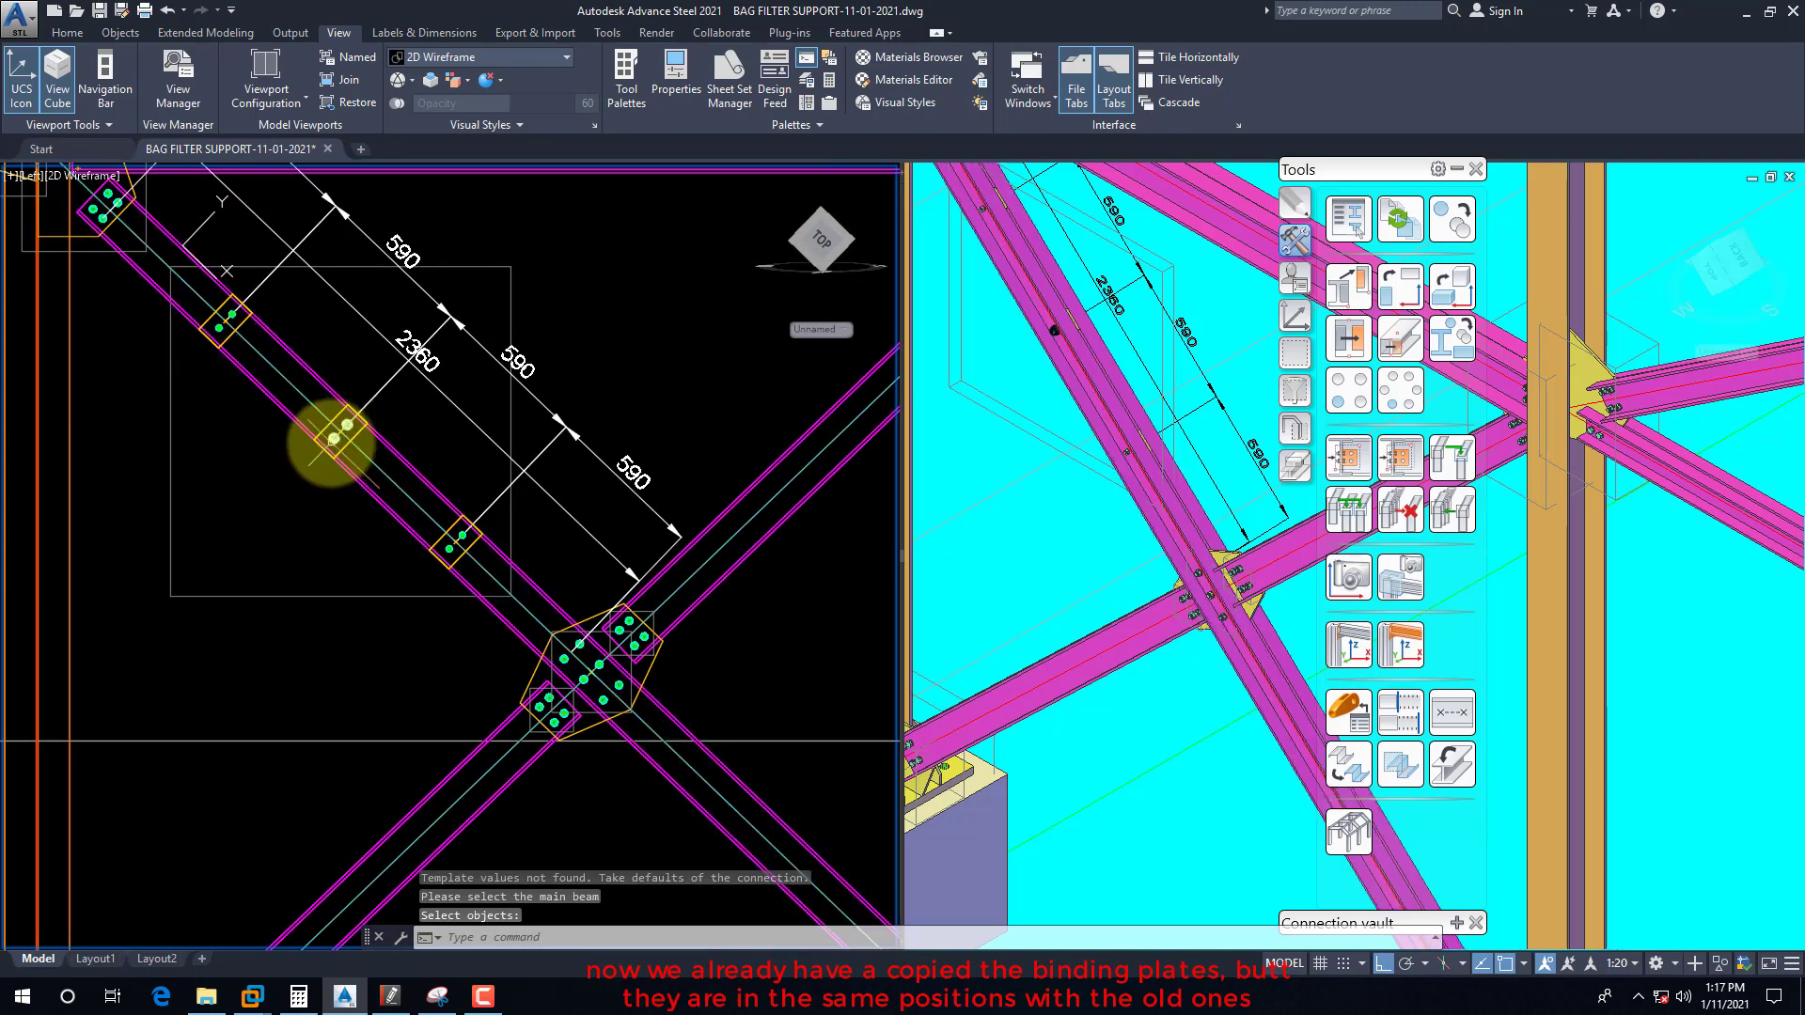
click(338, 451)
right_click(338, 451)
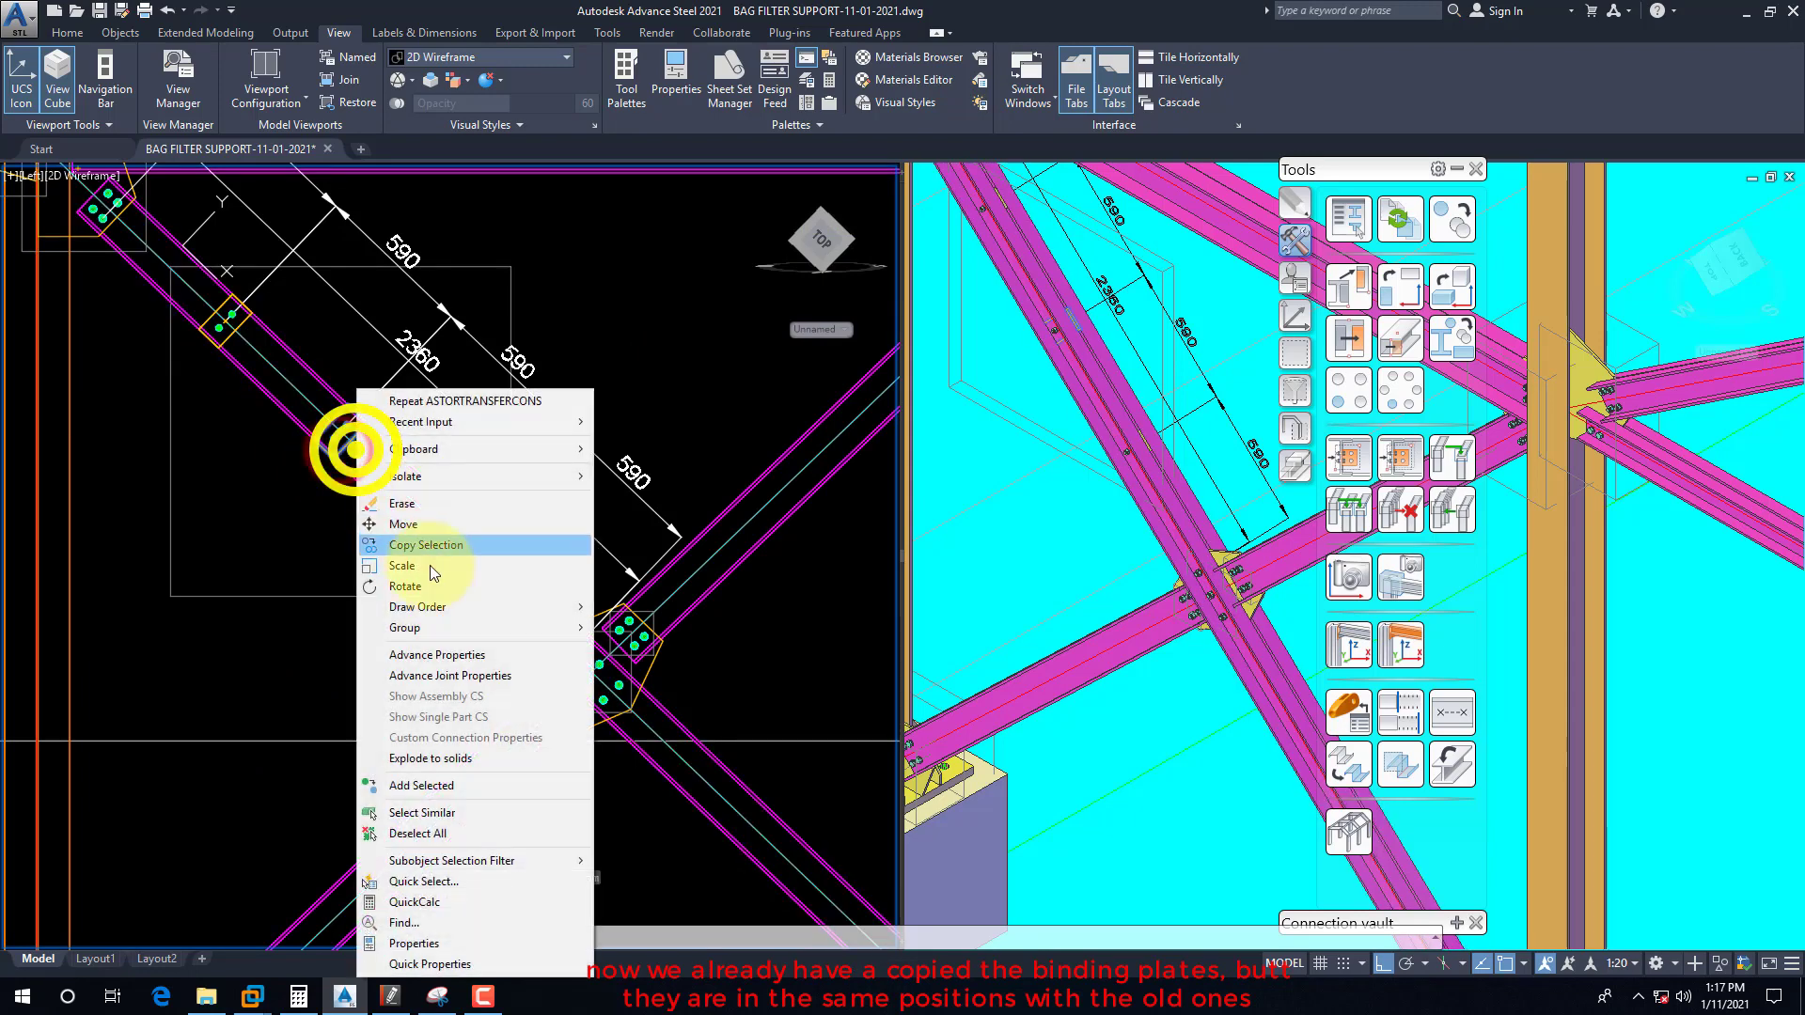
click(460, 671)
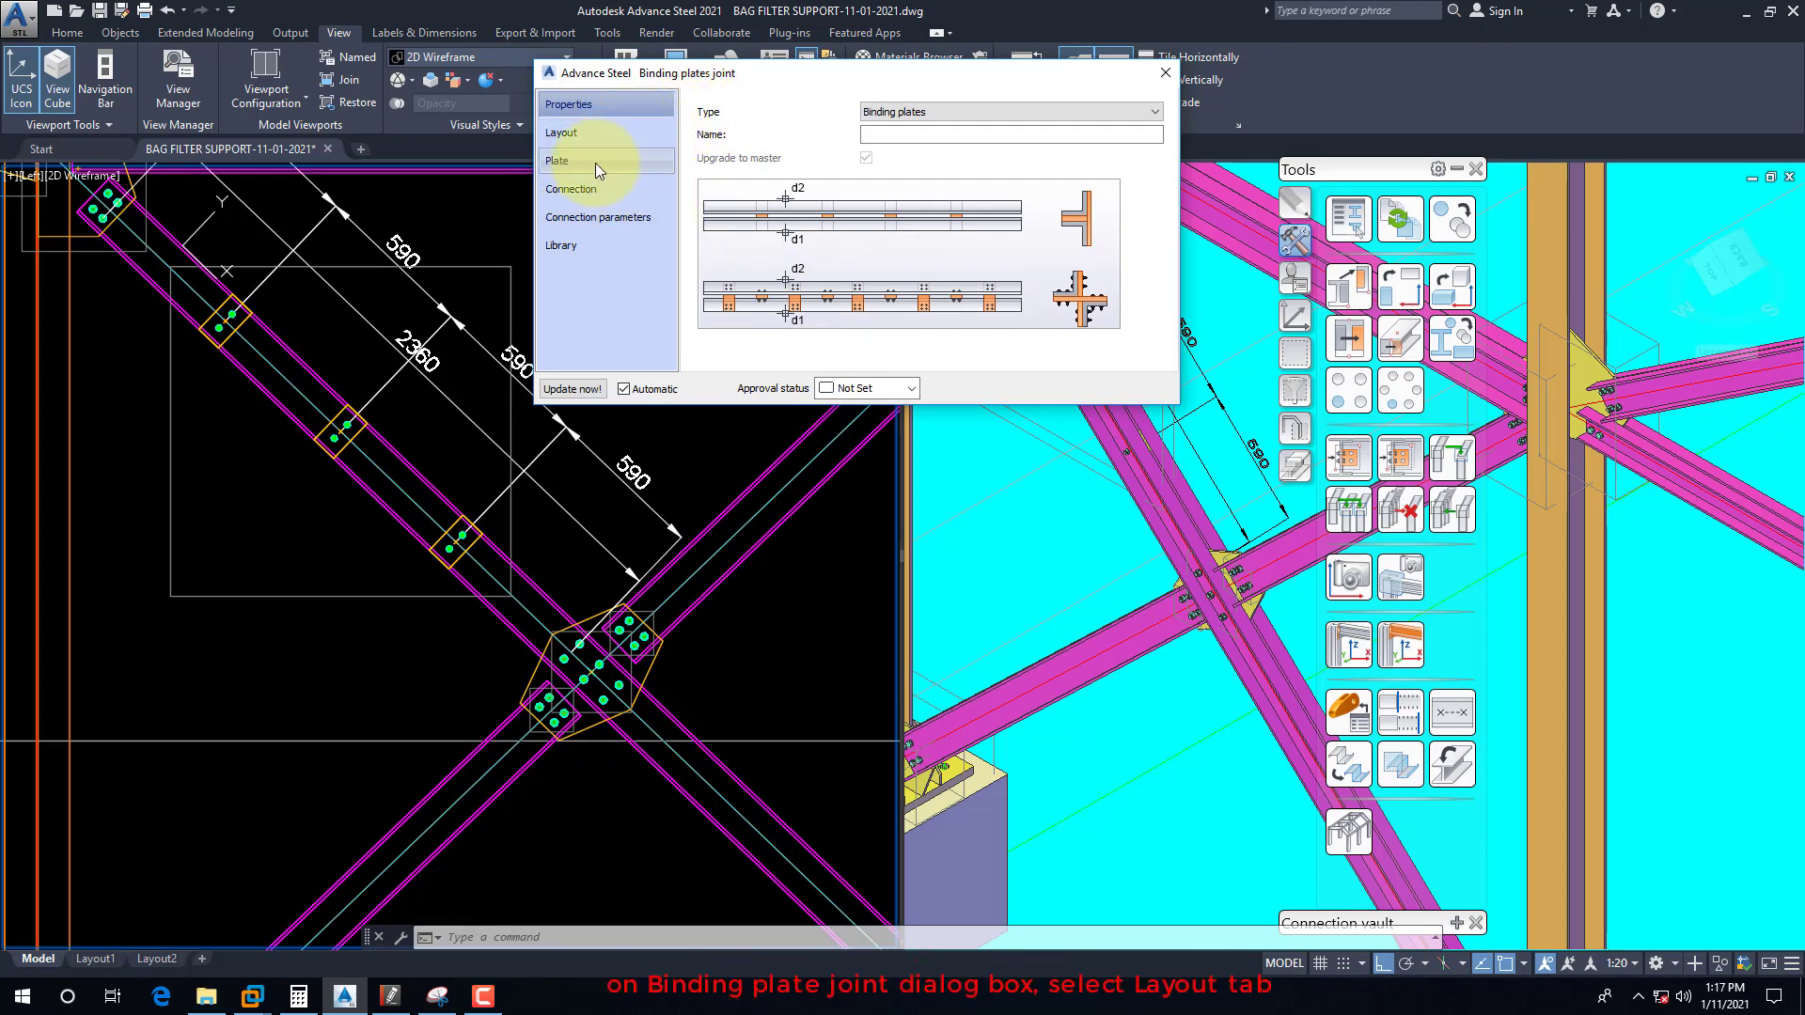
click(568, 132)
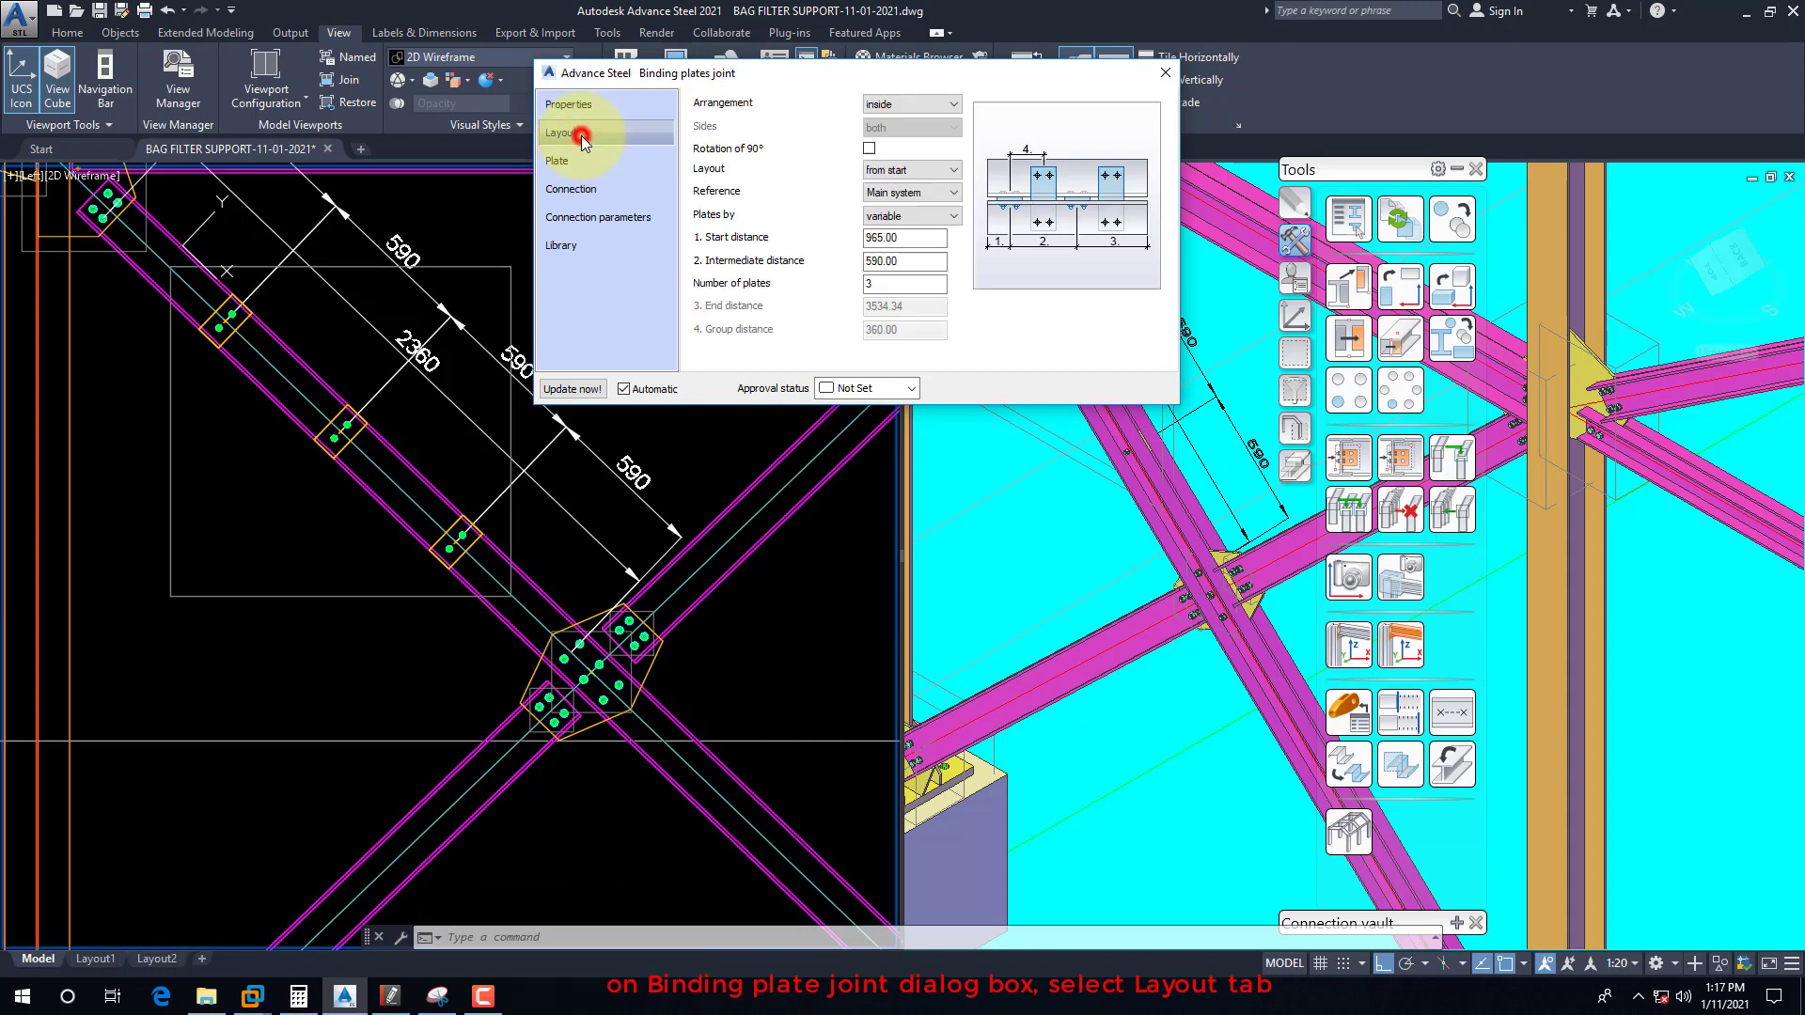
double_click(901, 237)
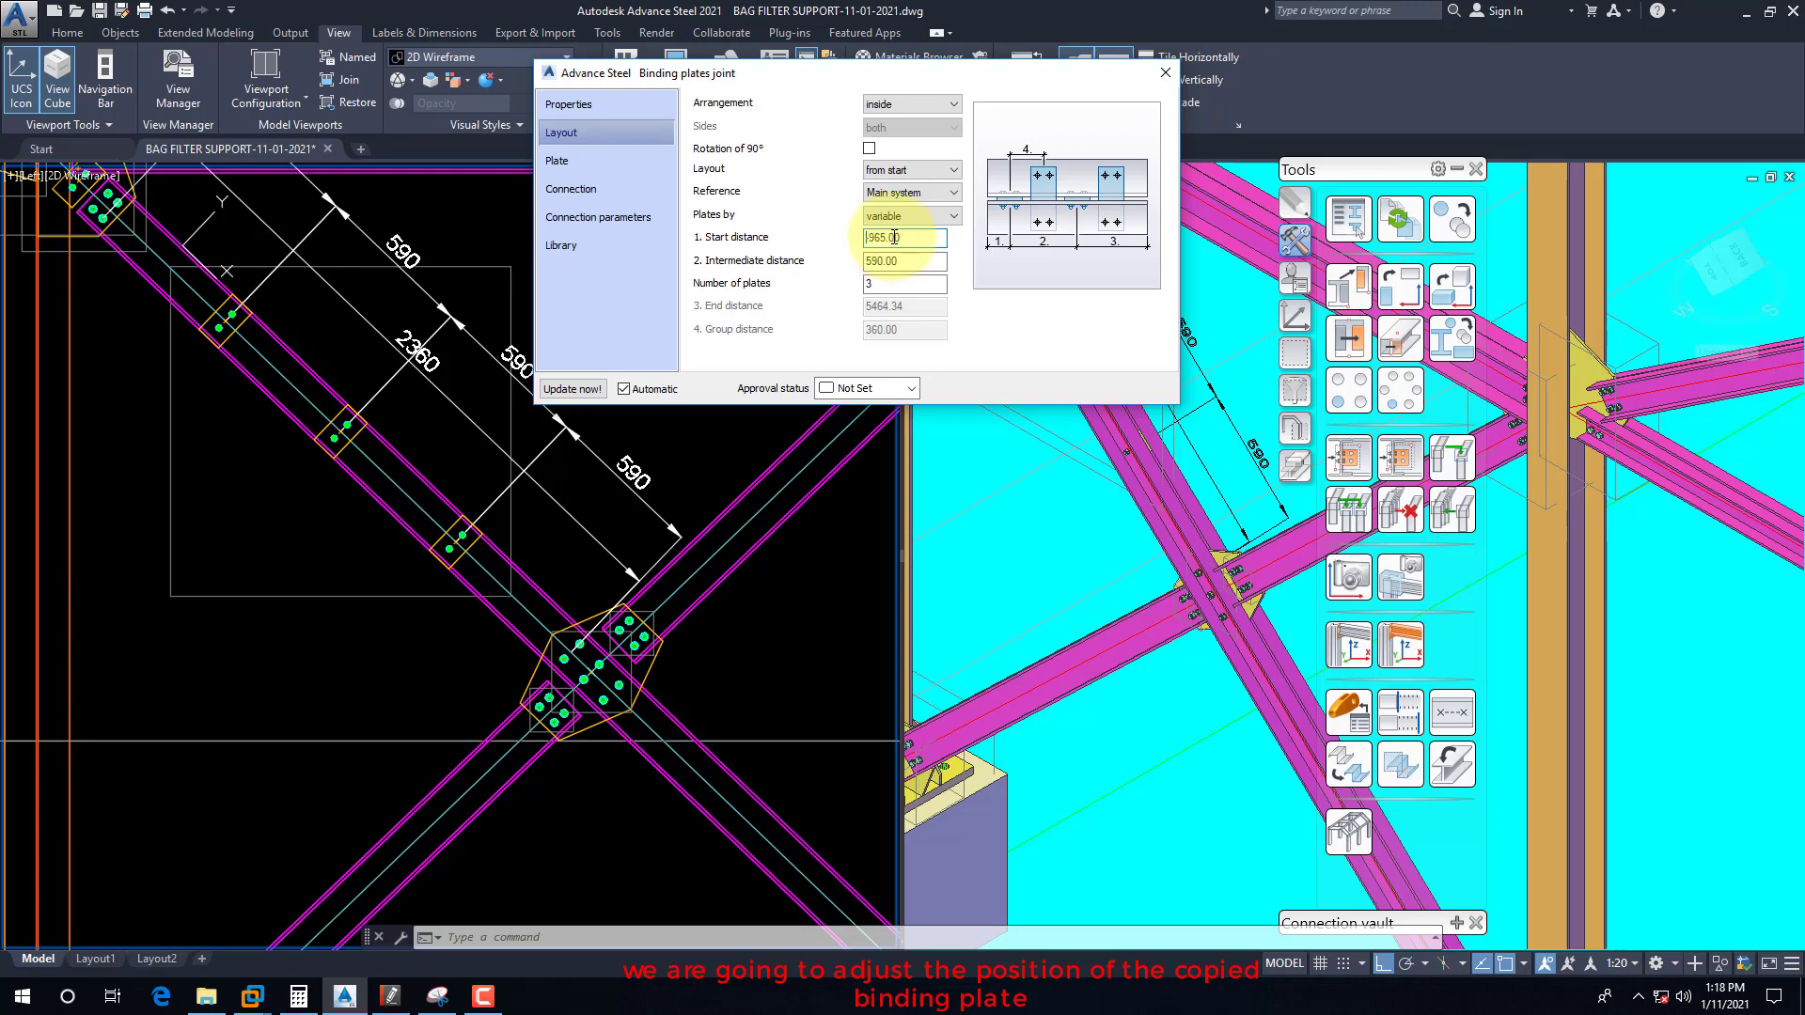
key(shift+Tab)
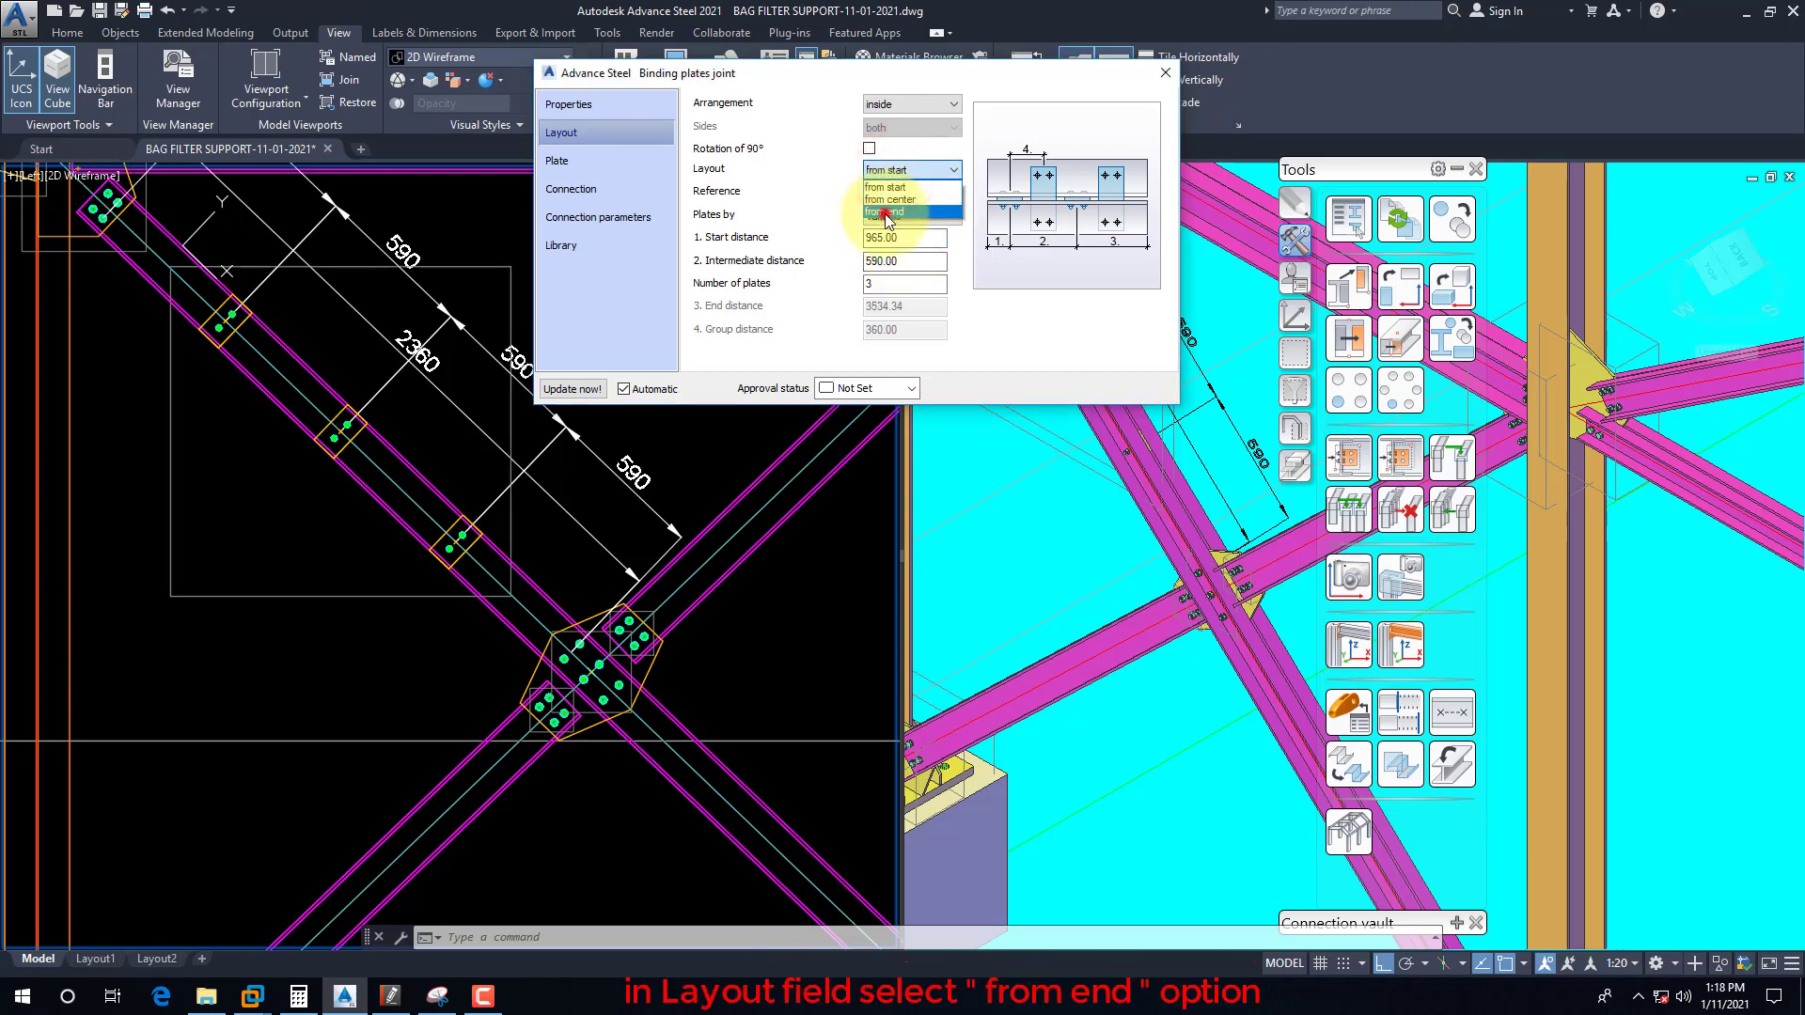
click(884, 213)
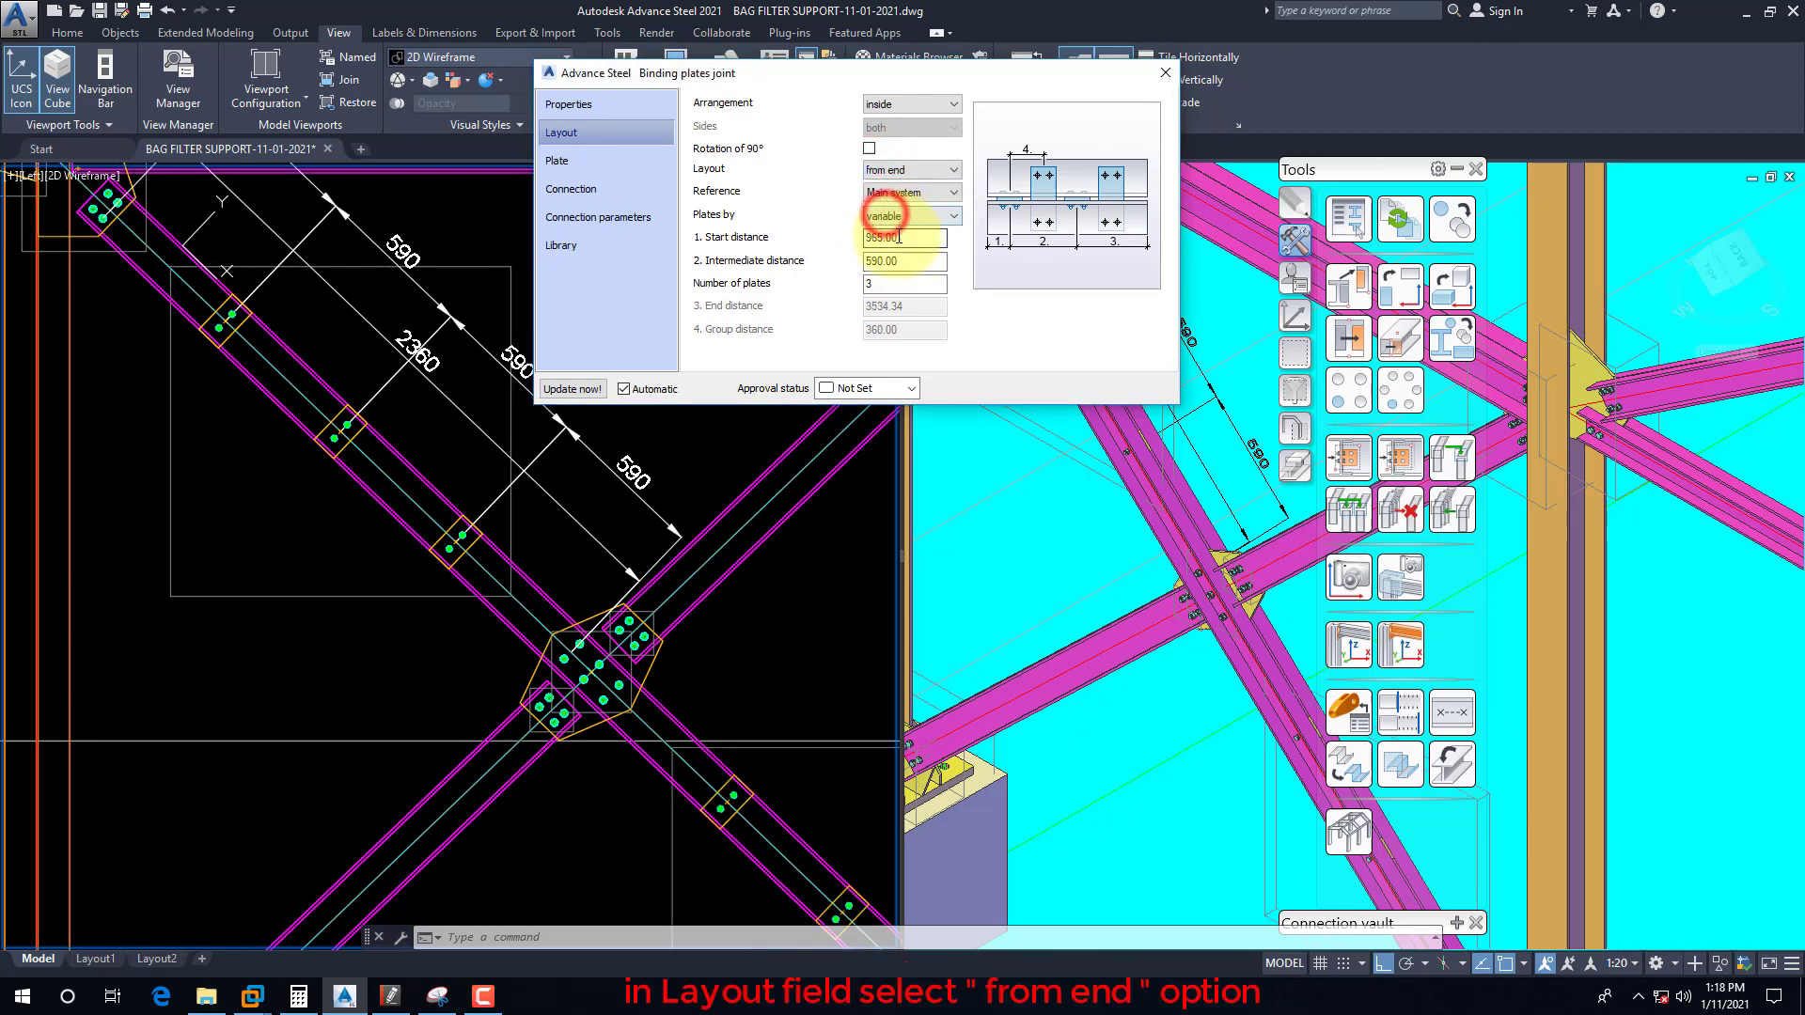
click(1164, 72)
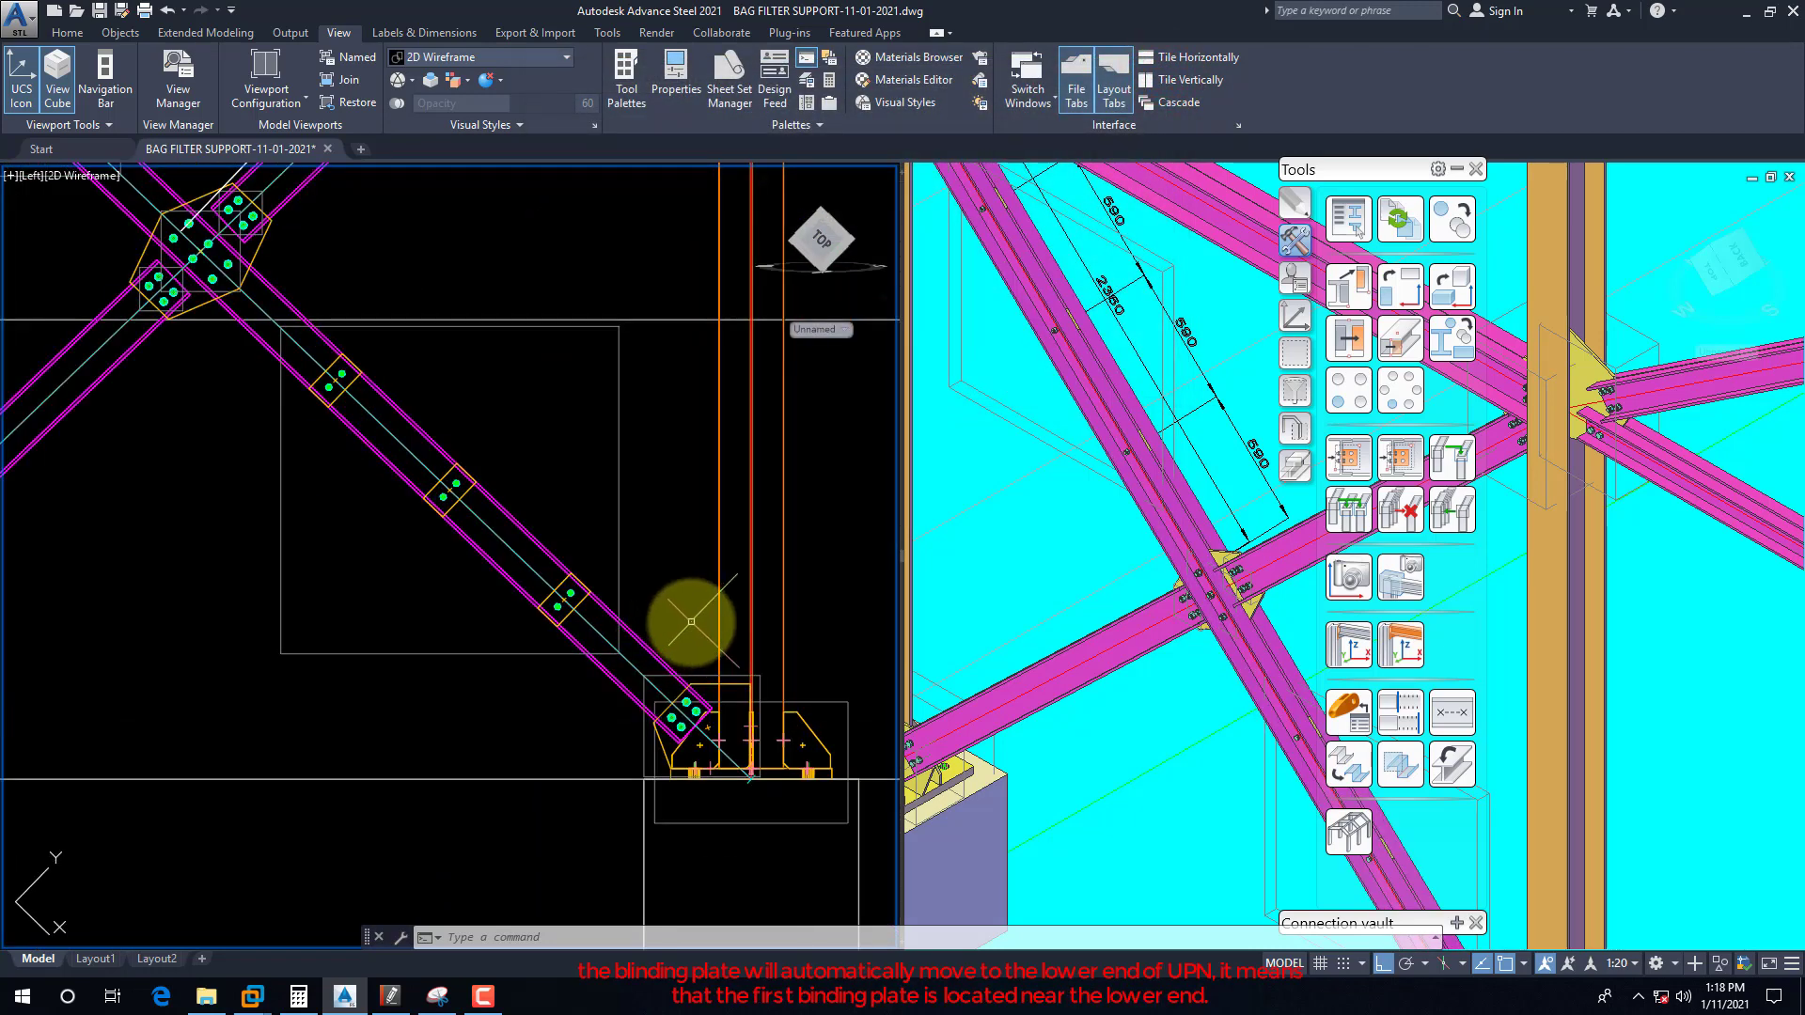
Step: Measure the aligned distance from the midpoint of the lower gusset's outer bolt pair to the center of the lowest binding plate's bolts
text(dal)
key(Return)
scroll(722, 759, up, 2)
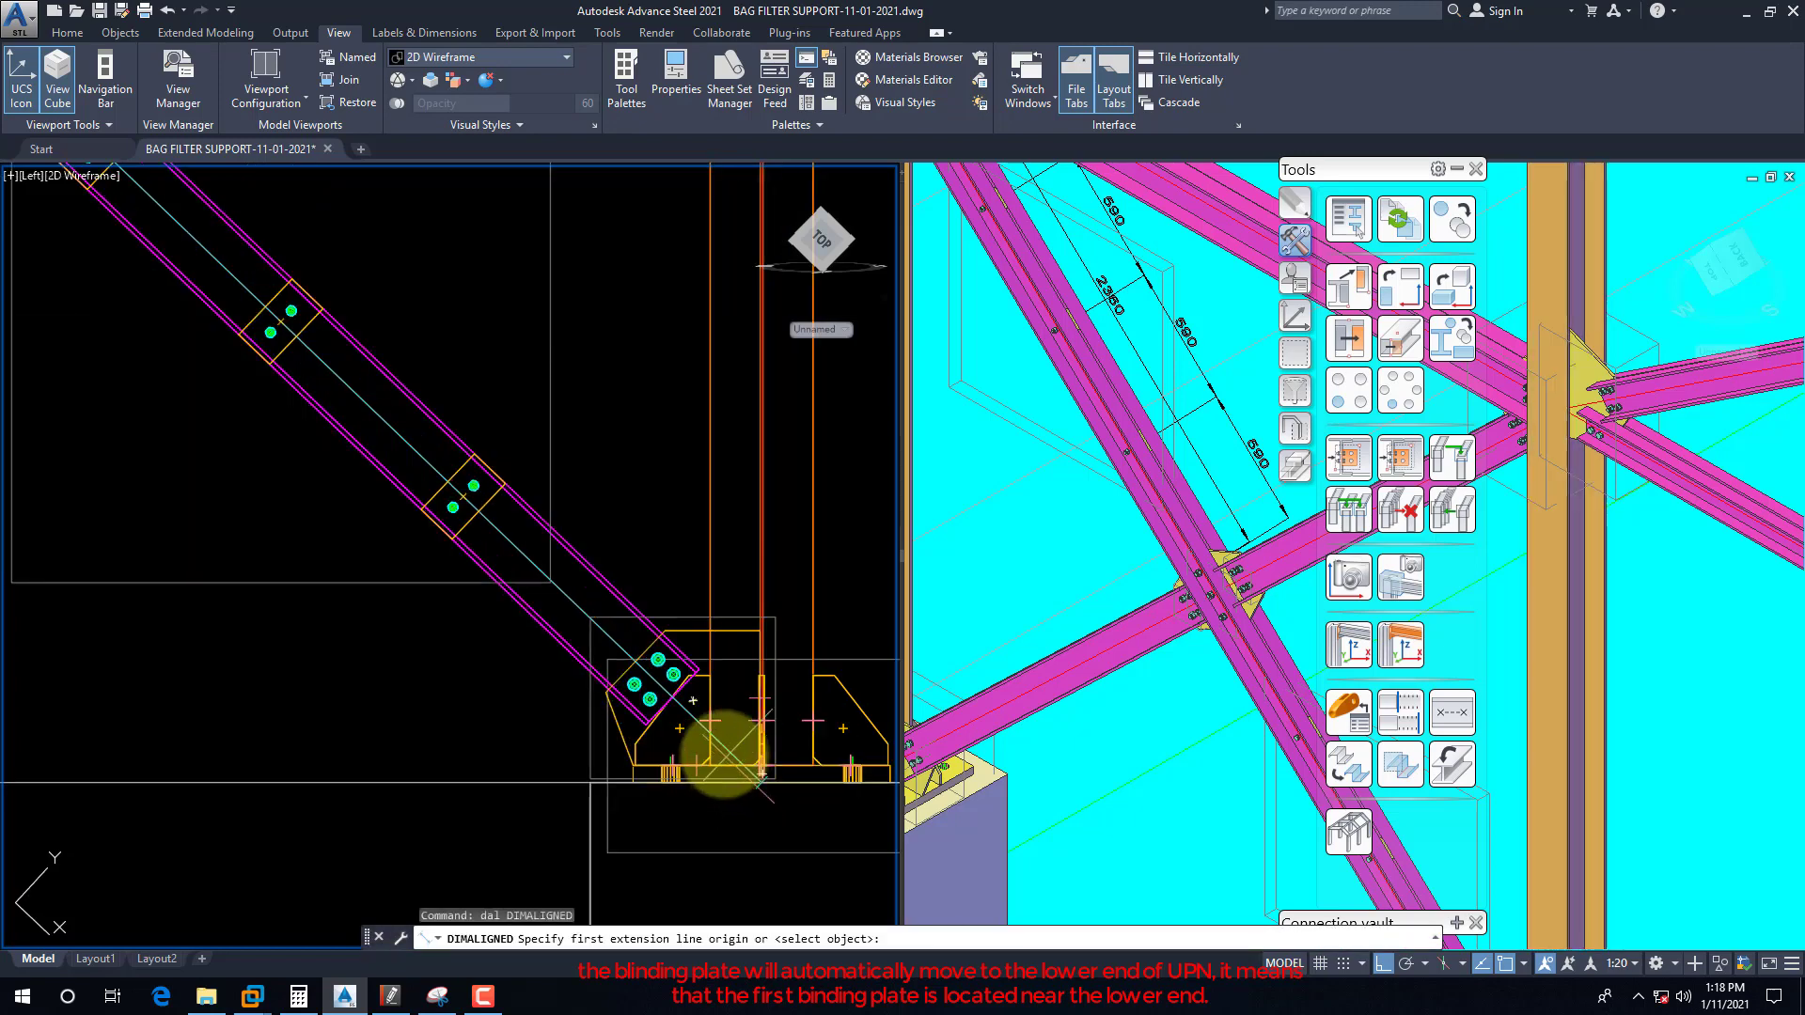
scroll(624, 693, up, 4)
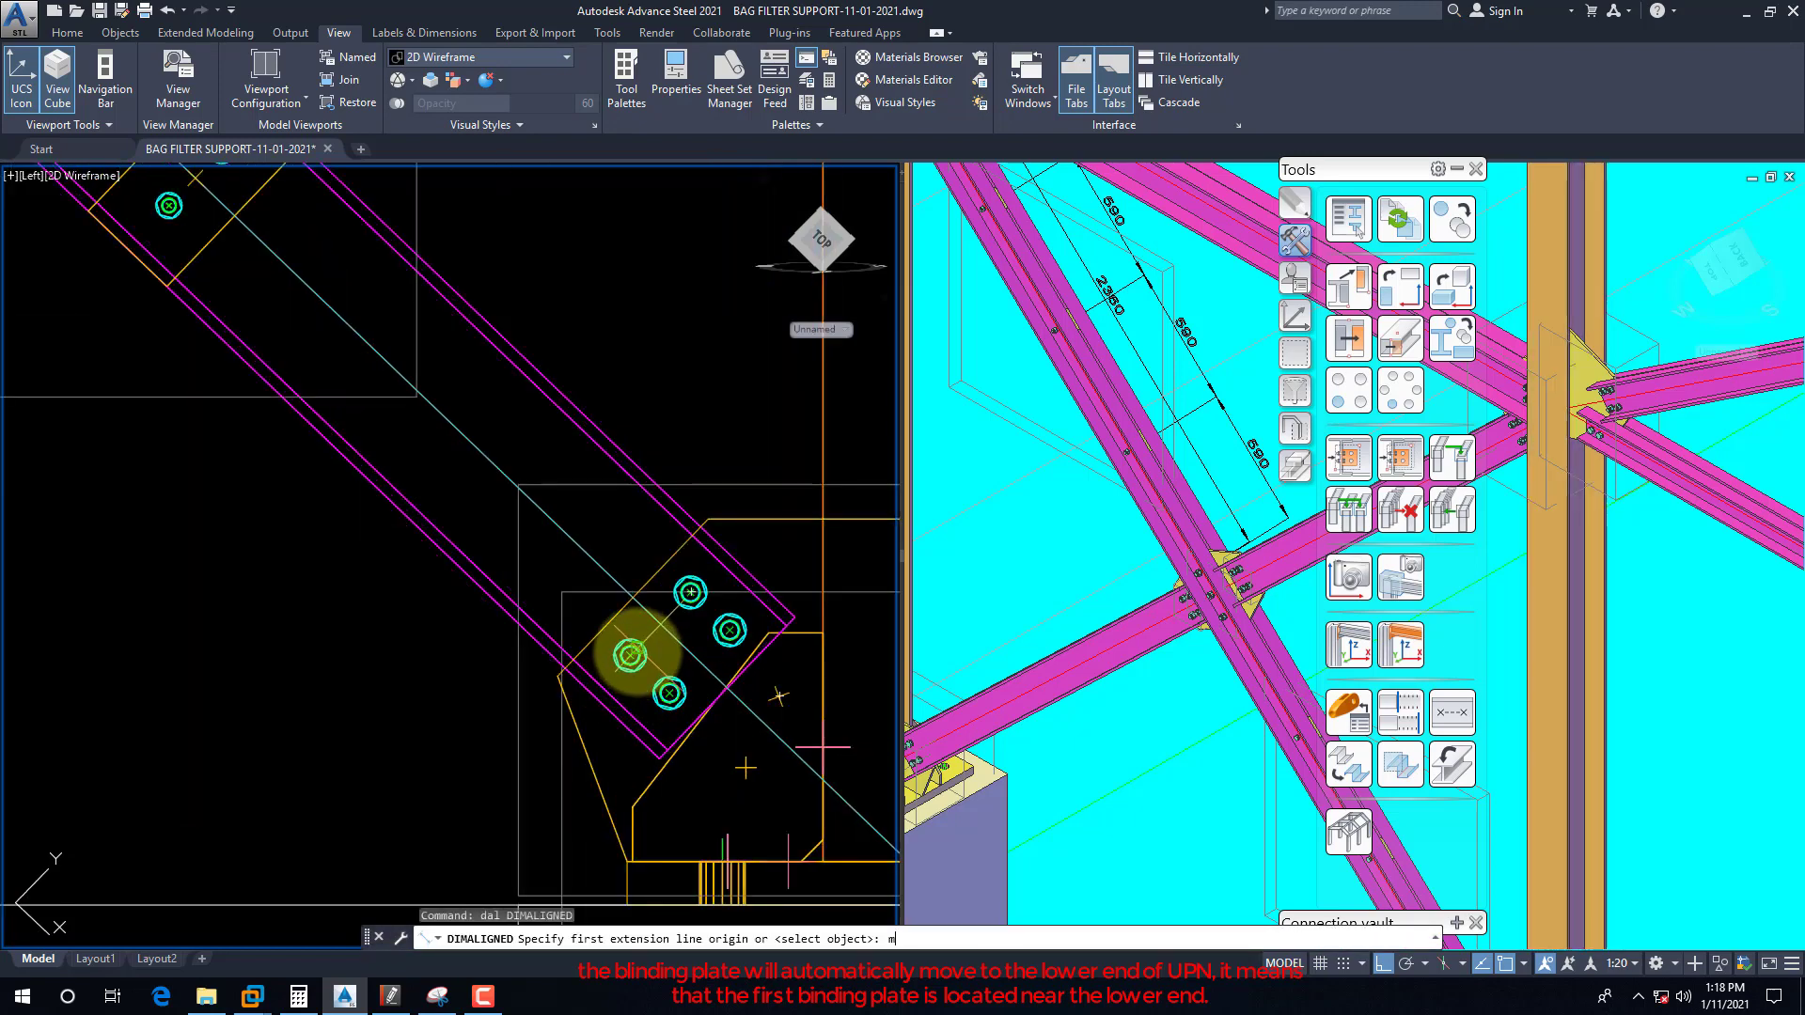
text(m2p)
key(Return)
scroll(693, 637, up, 2)
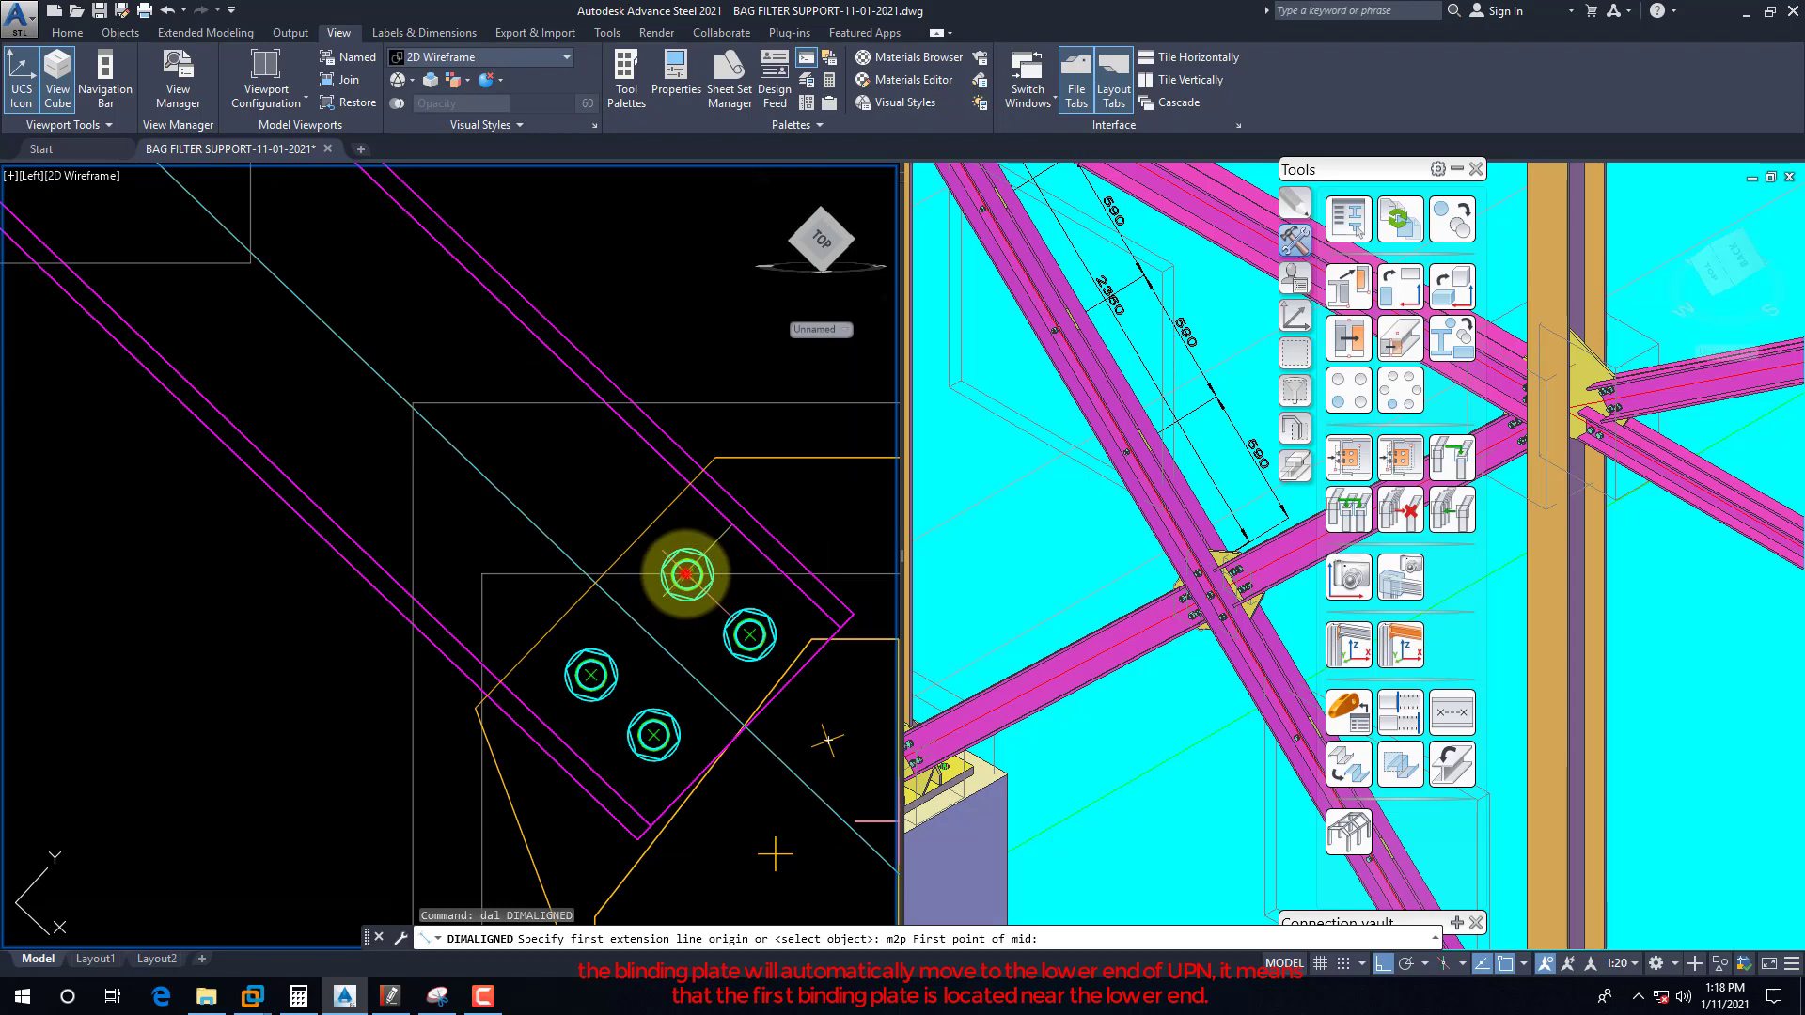
click(592, 675)
scroll(648, 691, down, 5)
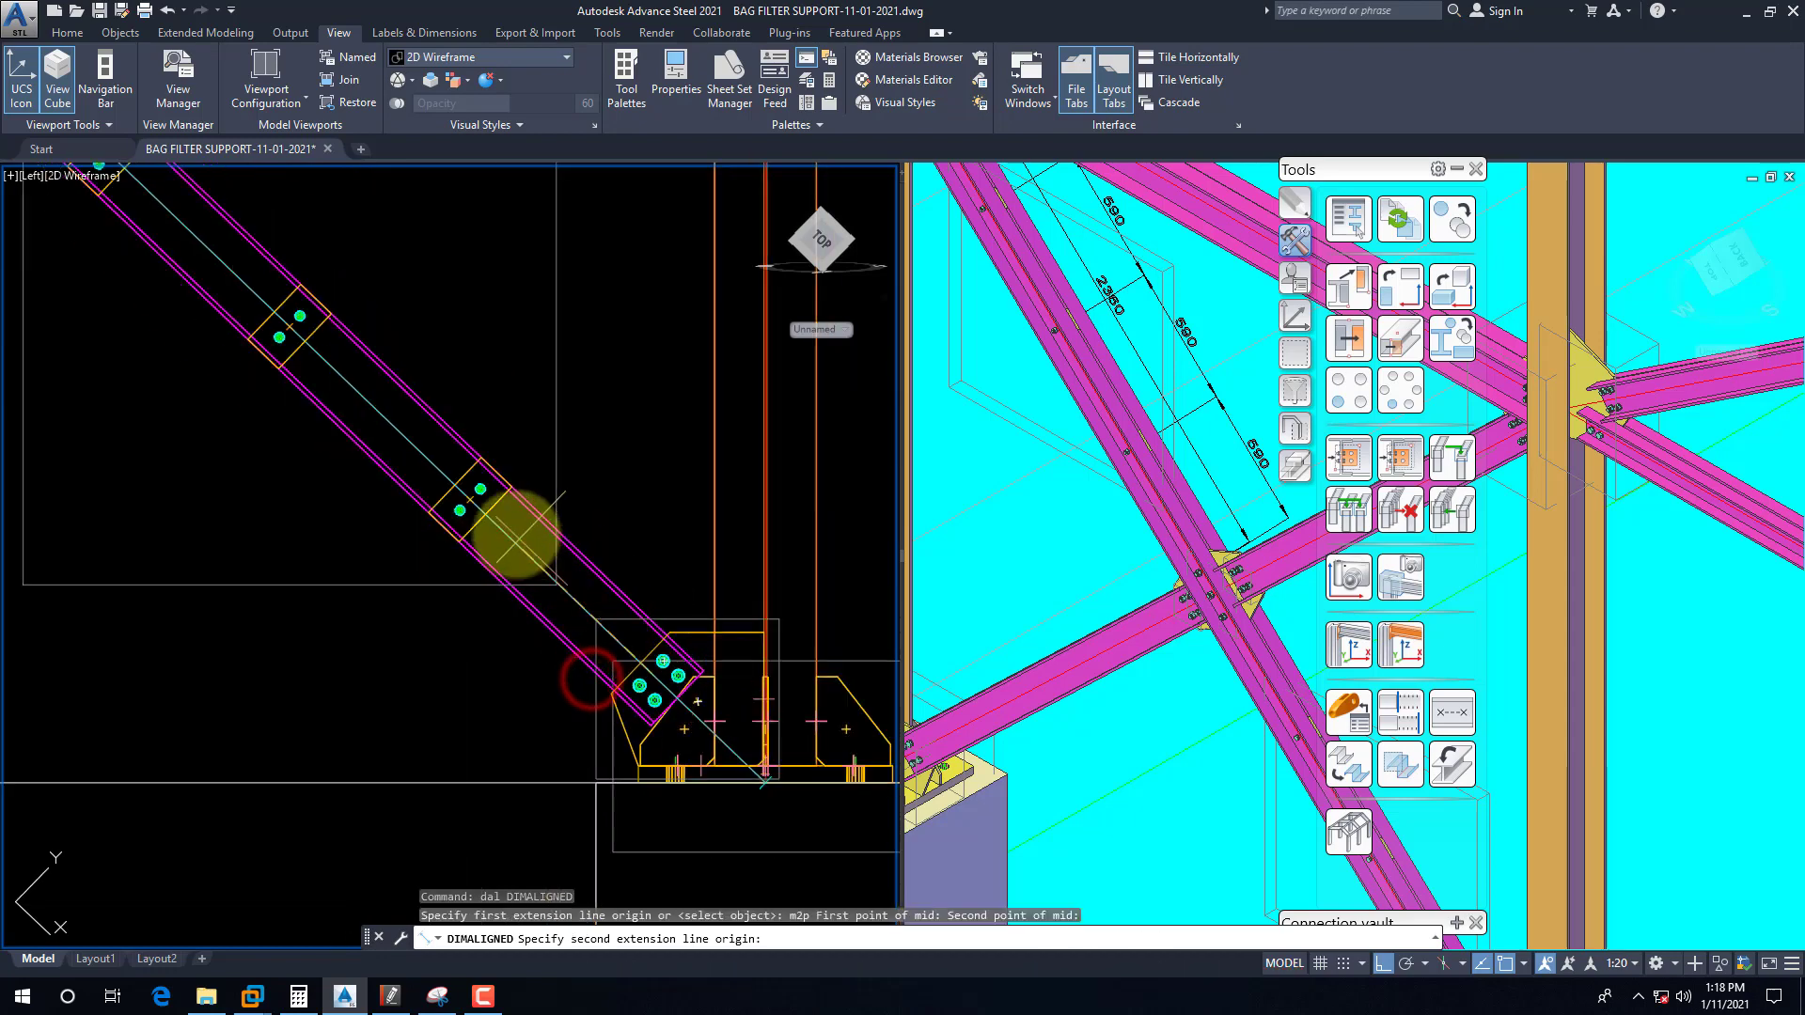
scroll(515, 534, up, 5)
click(312, 479)
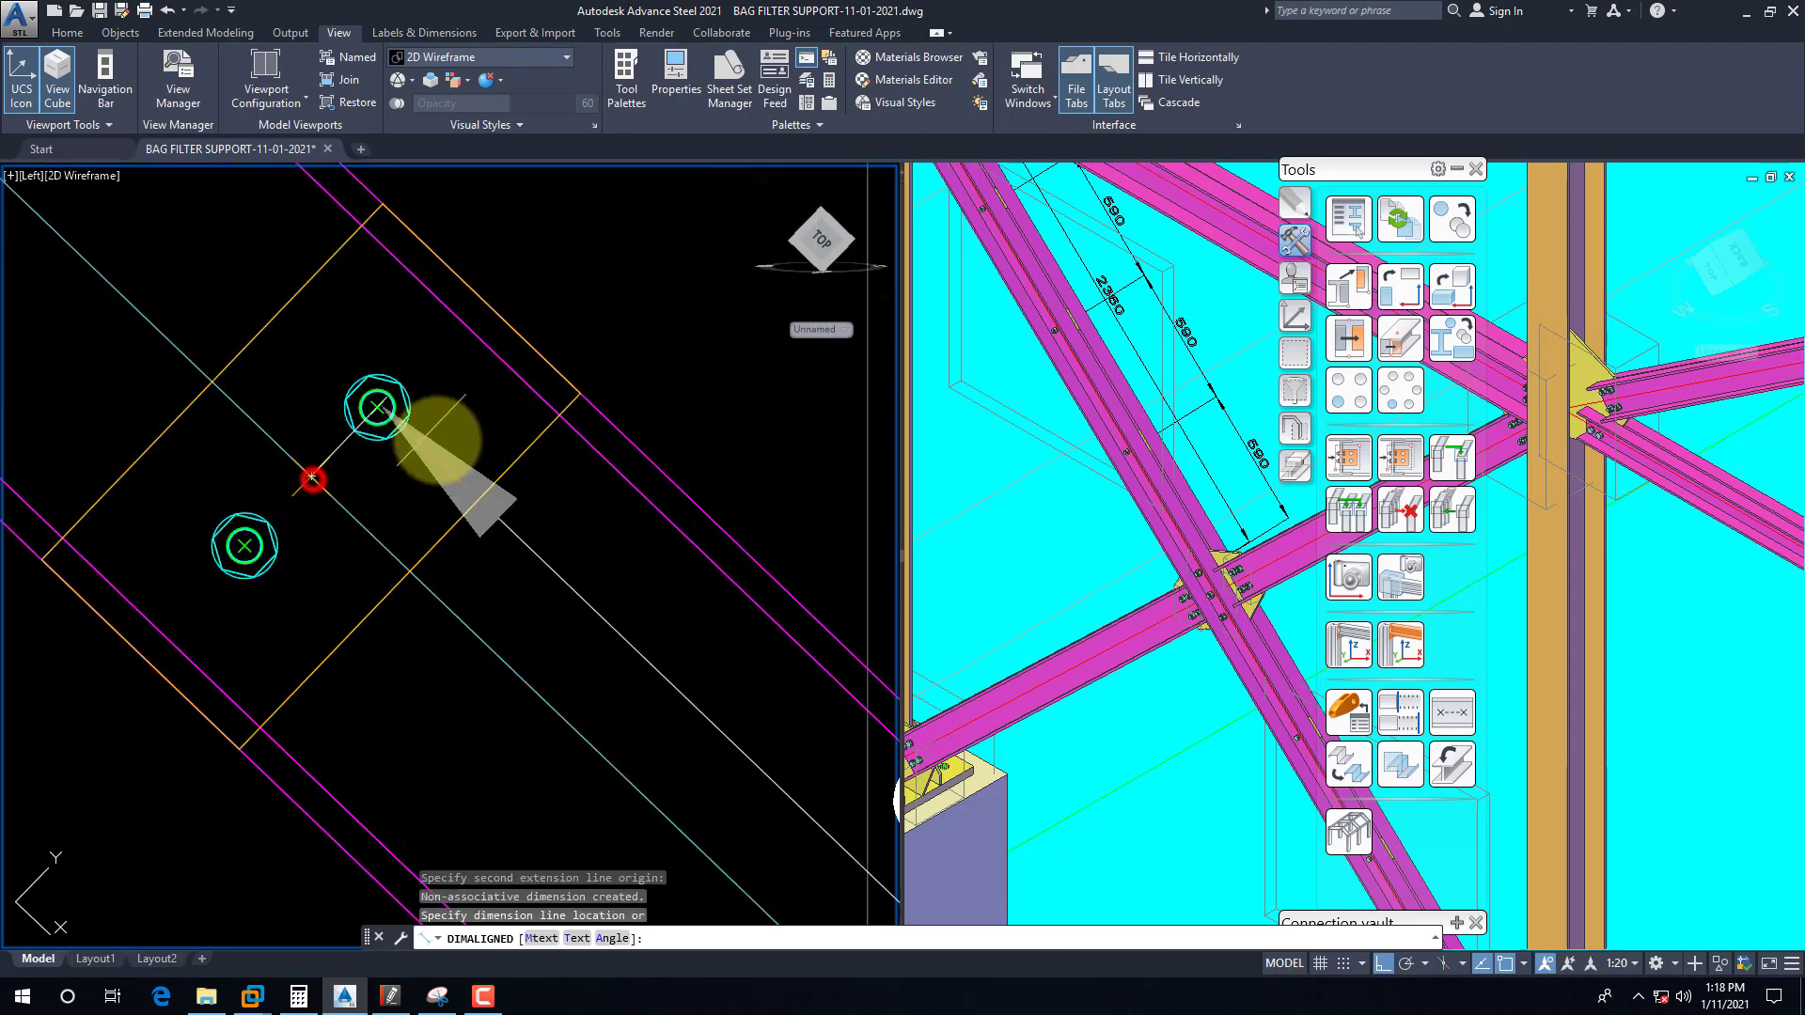
scroll(442, 442, down, 5)
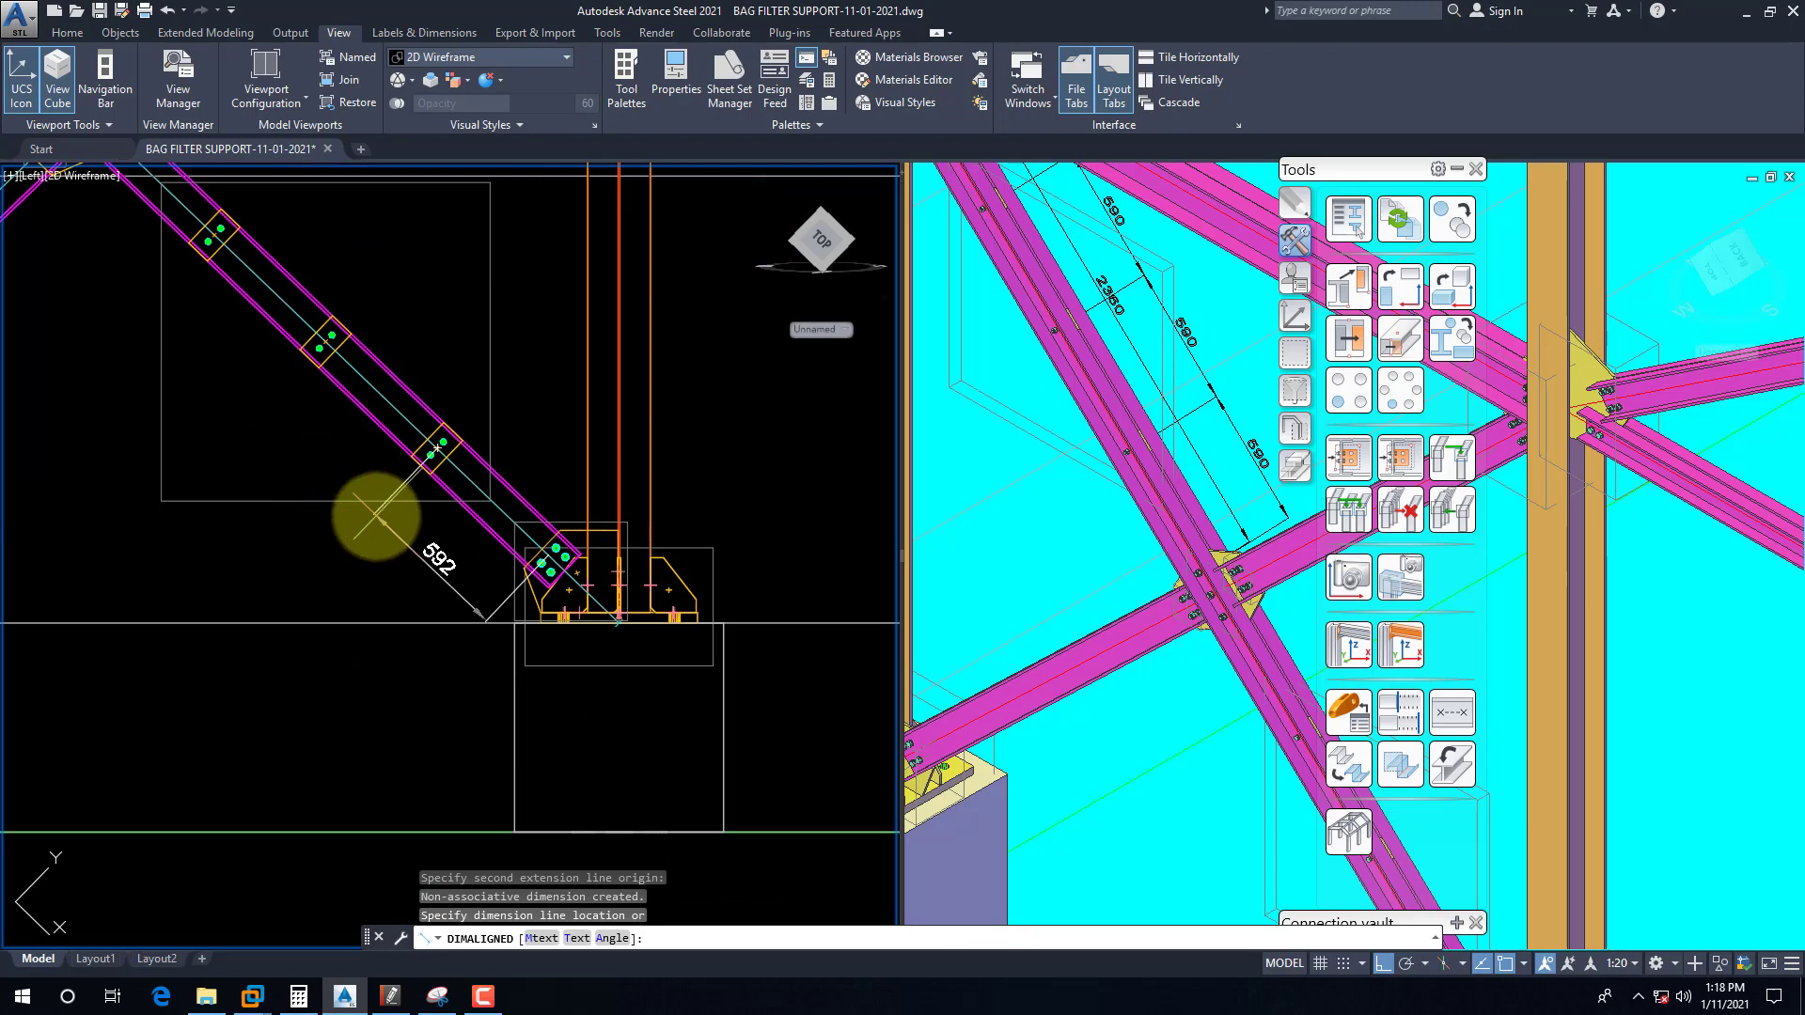
scroll(402, 455, up, 3)
scroll(665, 624, down, 5)
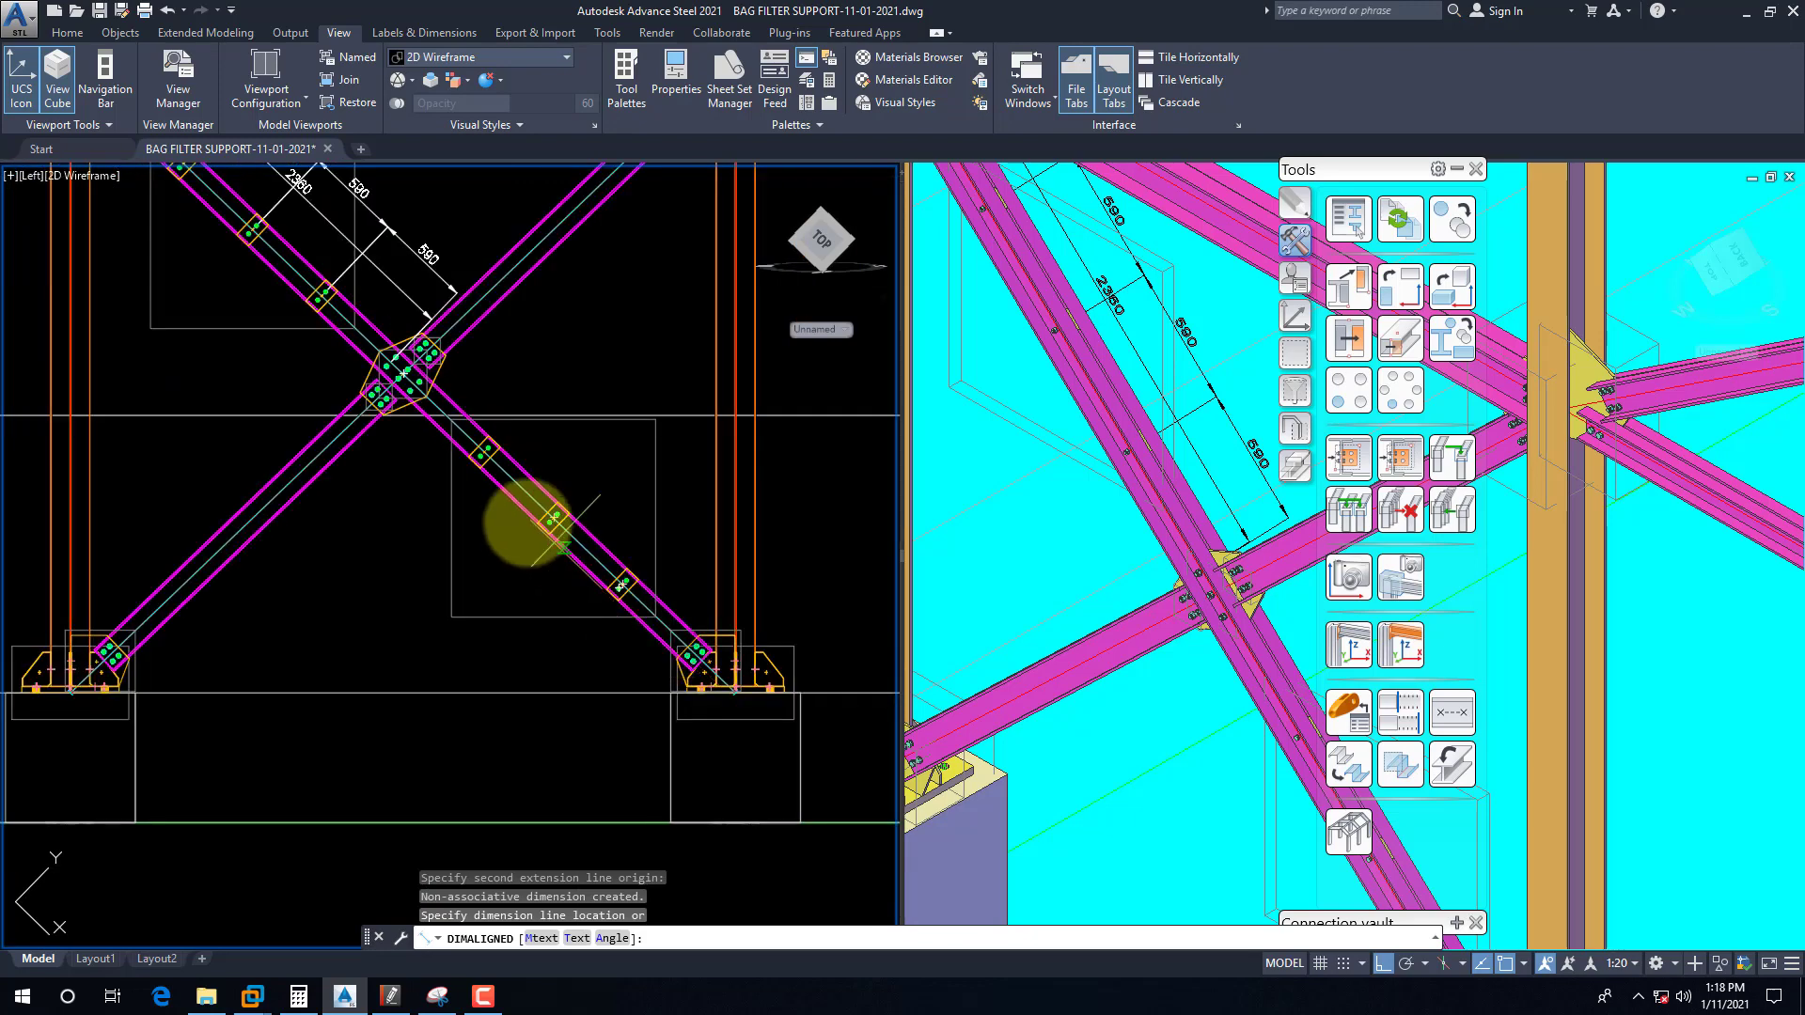
click(526, 522)
Step: Measure the aligned distance from the center gusset's outer bolts to the first binding plate on the lower half of the brace
scroll(403, 383, up, 5)
key(Return)
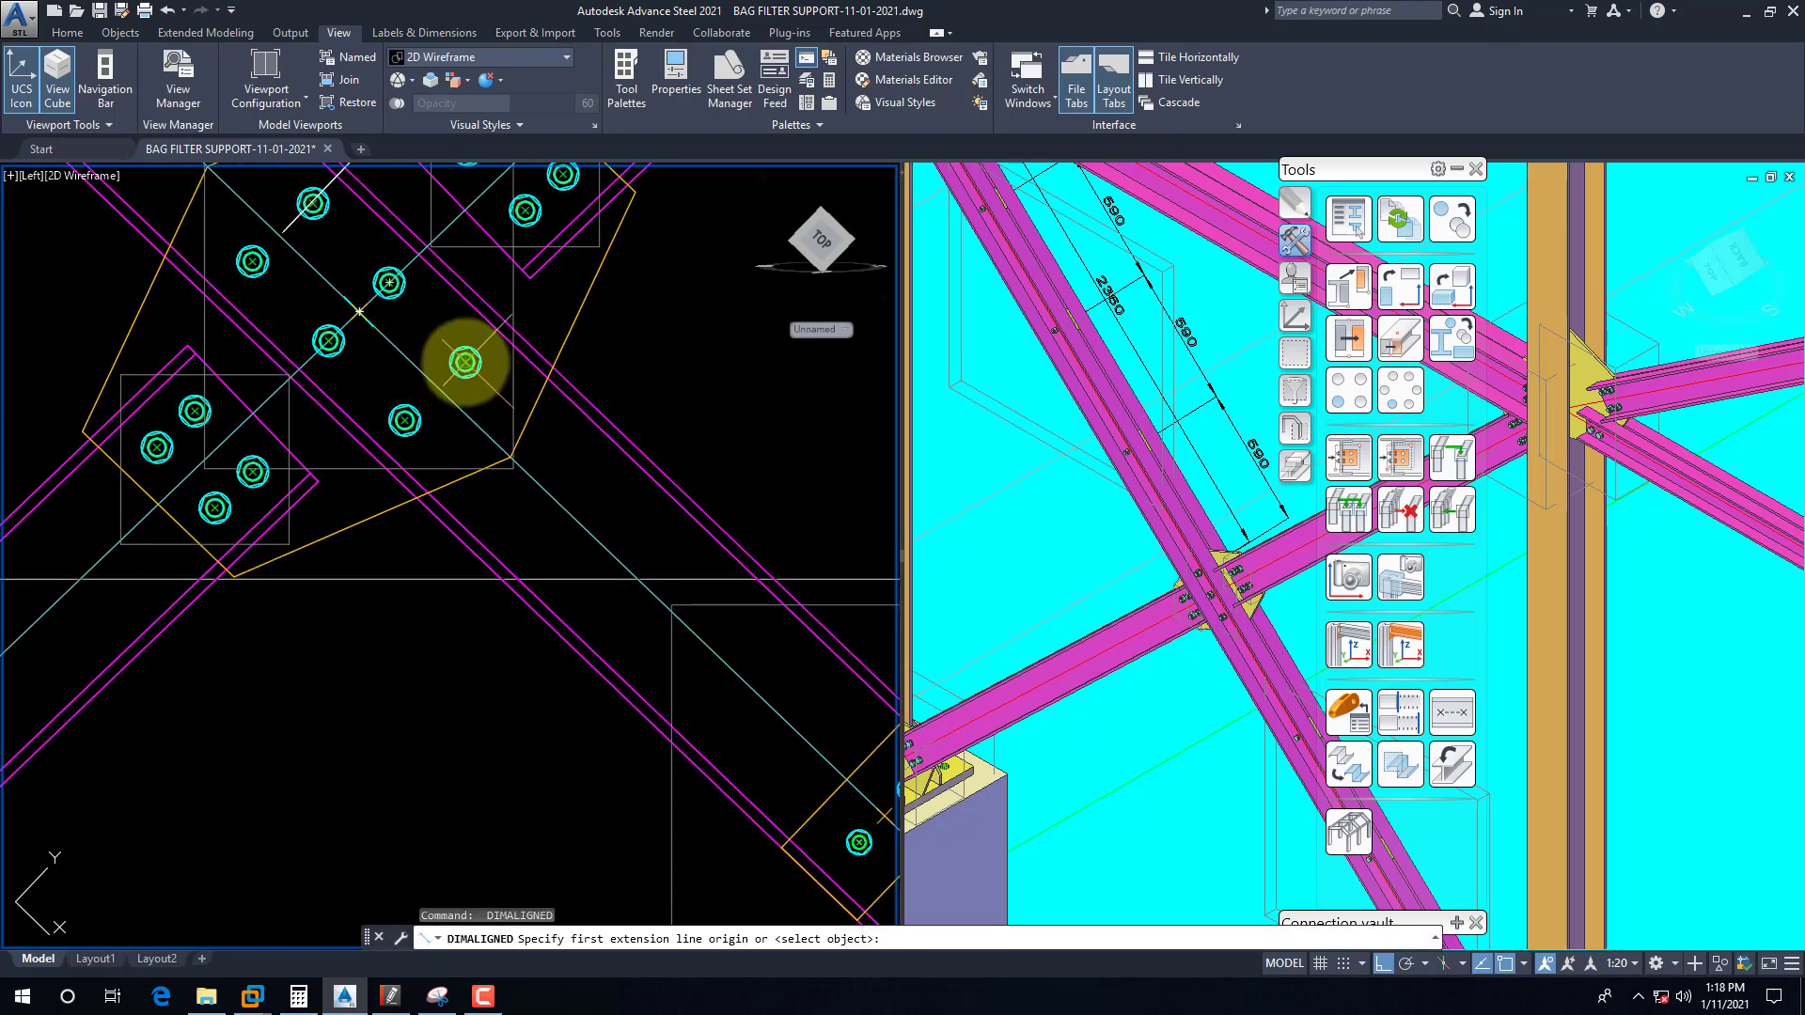
click(391, 391)
scroll(391, 451, down, 3)
scroll(564, 583, up, 3)
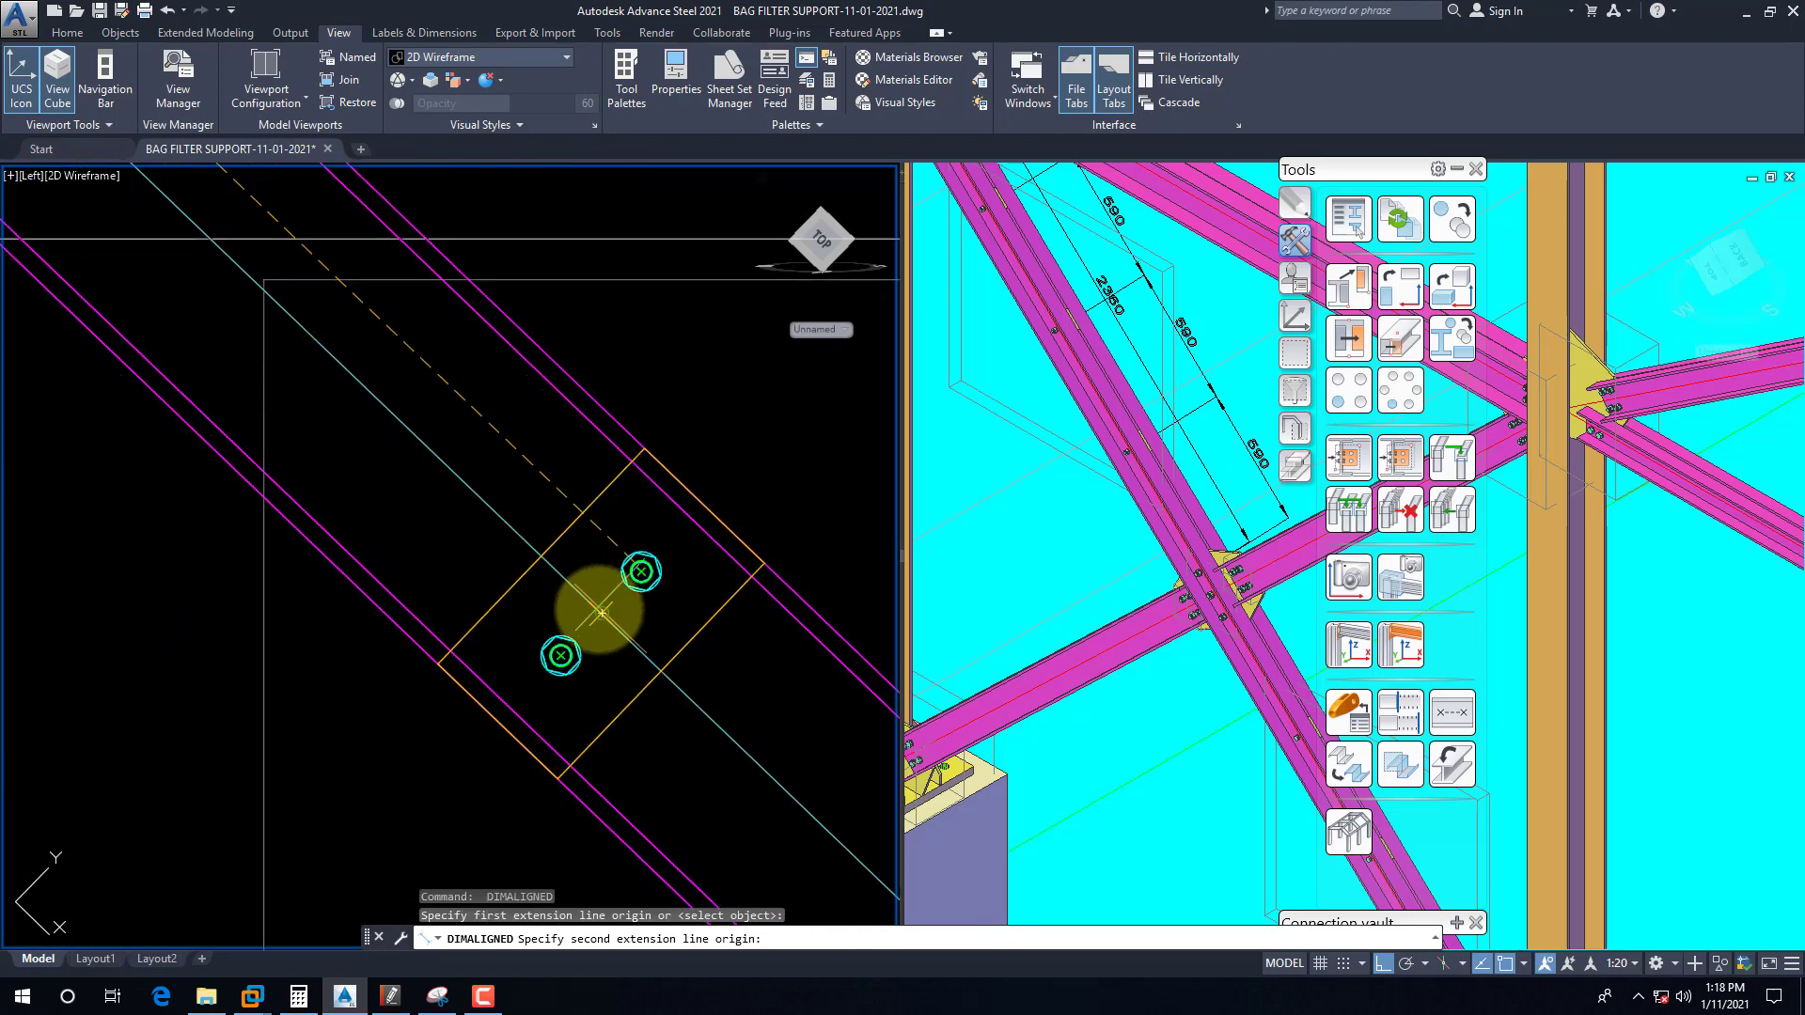
click(641, 572)
scroll(561, 597, down, 4)
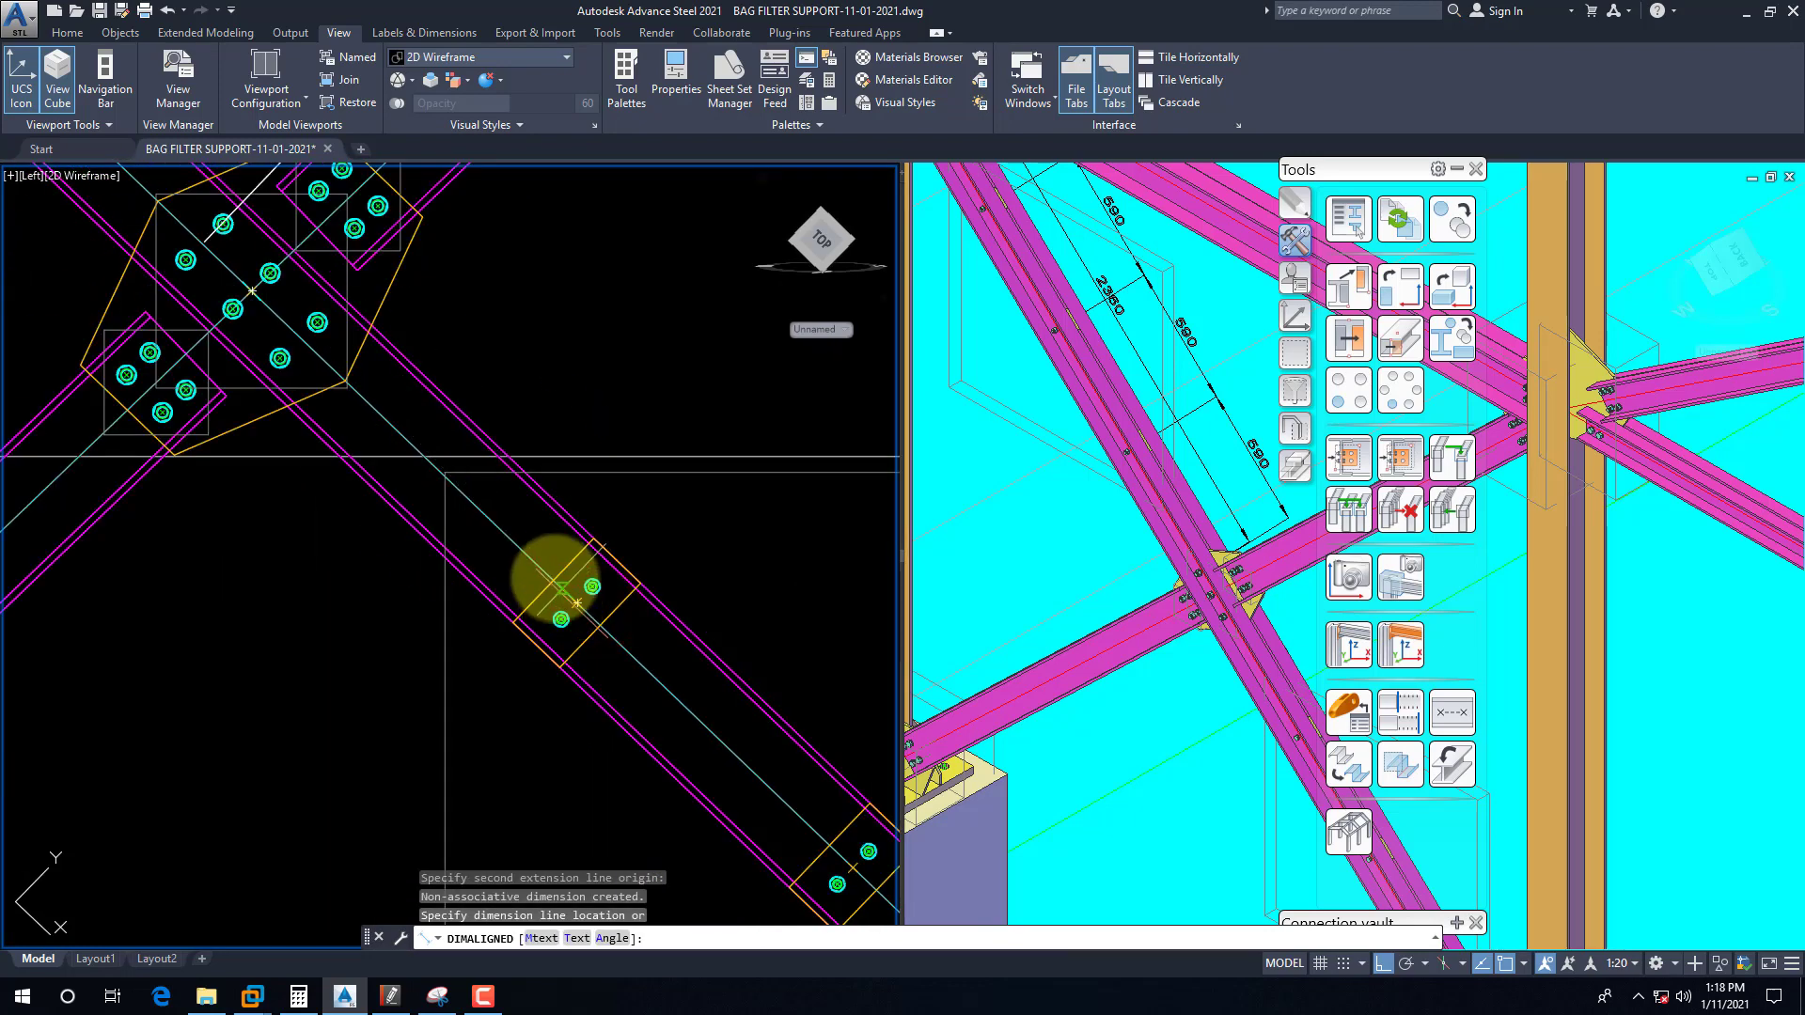
key(Escape)
scroll(329, 359, up, 2)
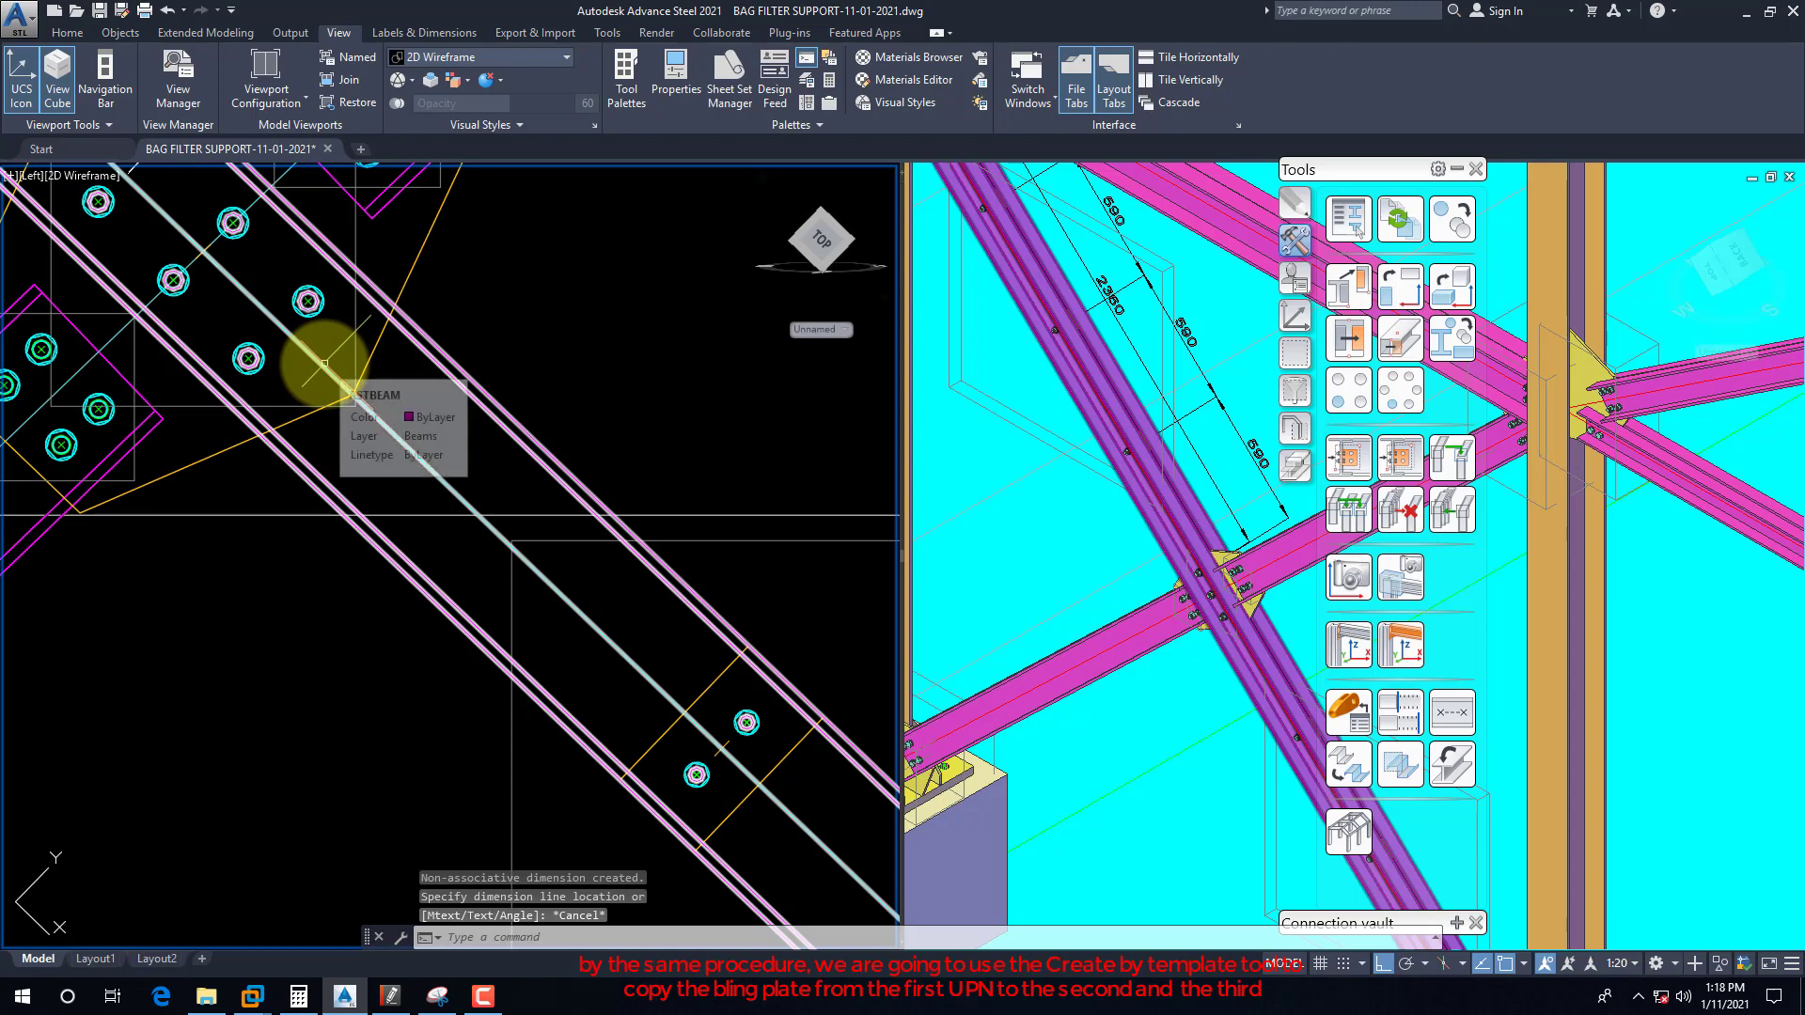
text(m2p)
key(Return)
key(Escape)
Step: Copy the binding plates with Create by template, using the first UPN's plate nearest the center gusset and the second, upper-right UPN as main beam
scroll(320, 310, down, 5)
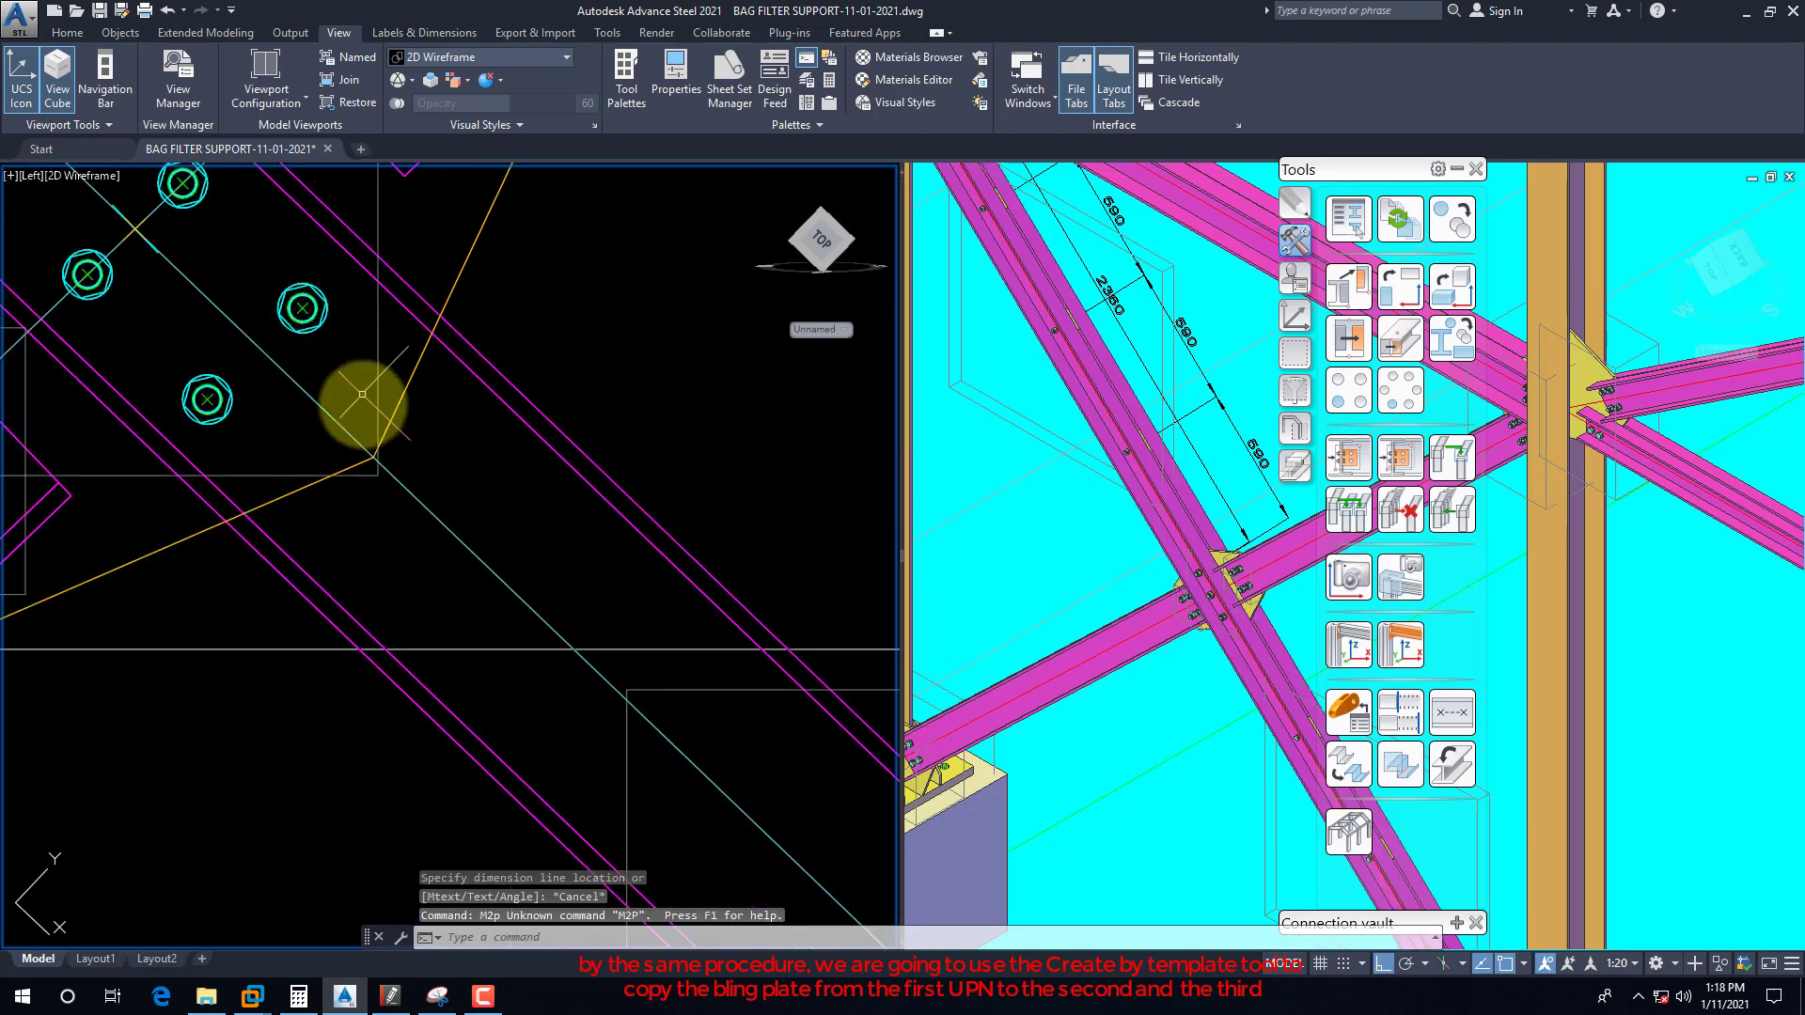
scroll(564, 664, up, 2)
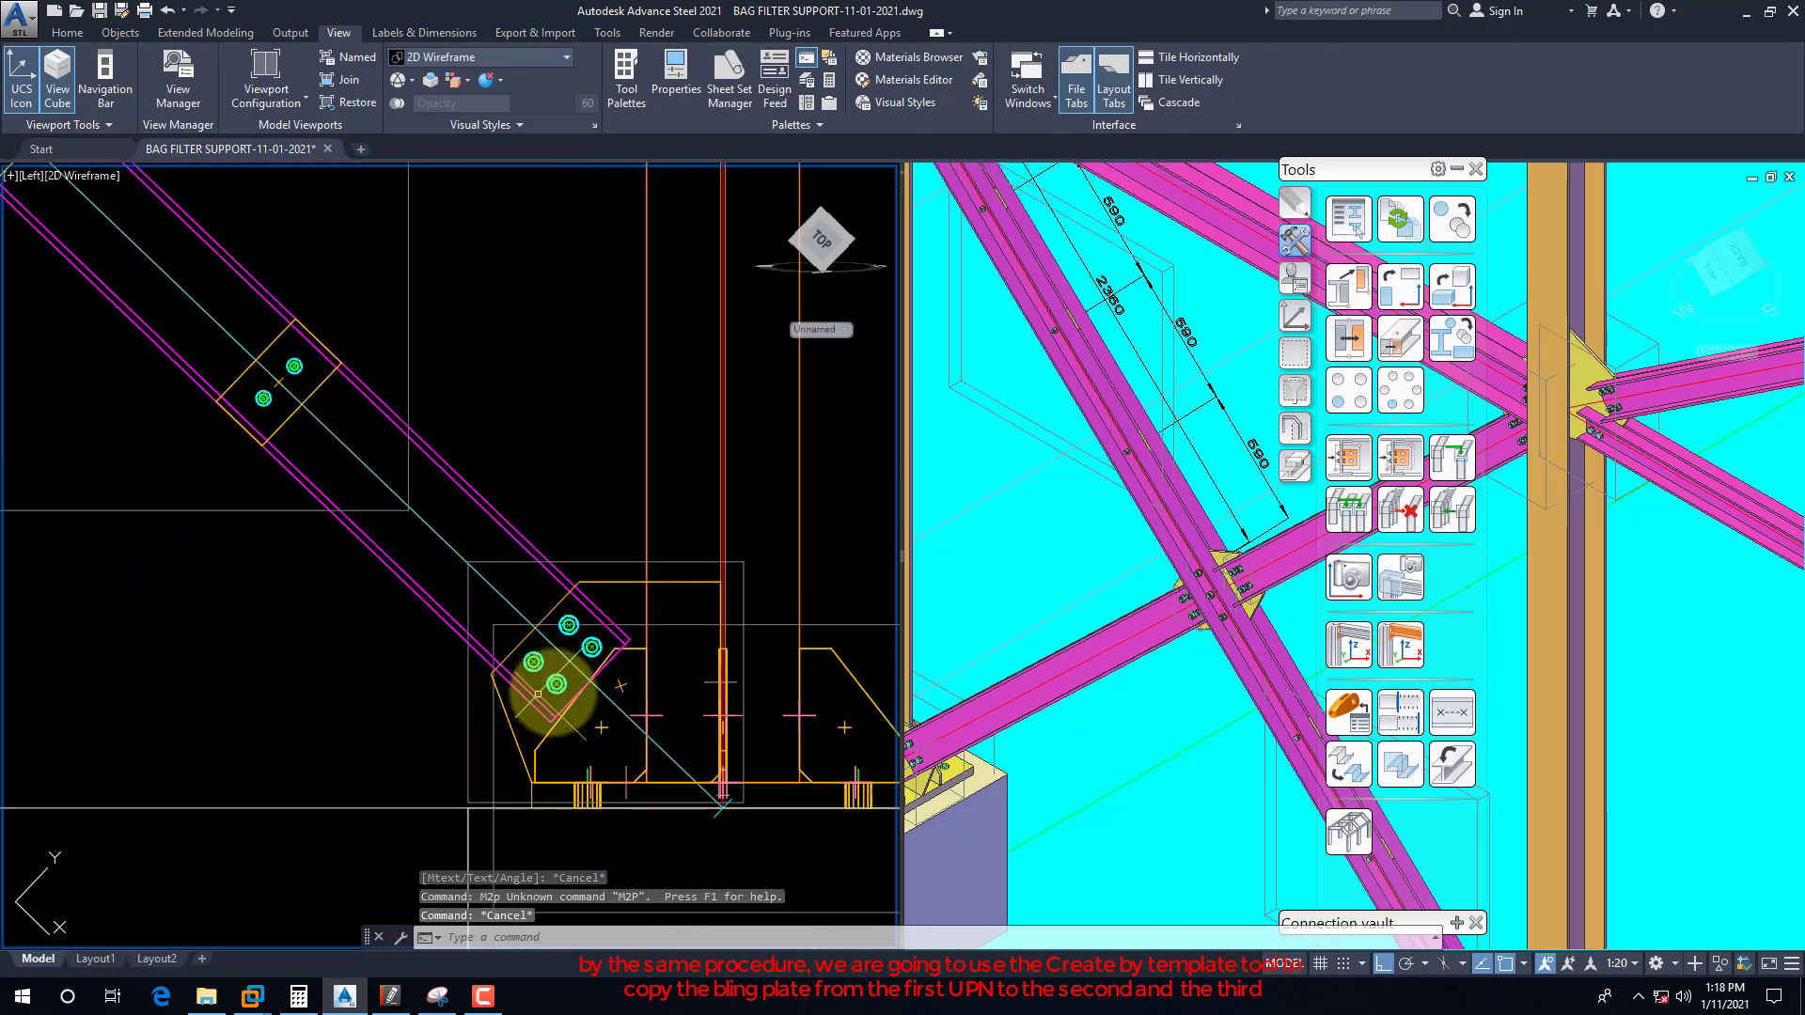
scroll(642, 691, down, 2)
scroll(380, 466, up, 3)
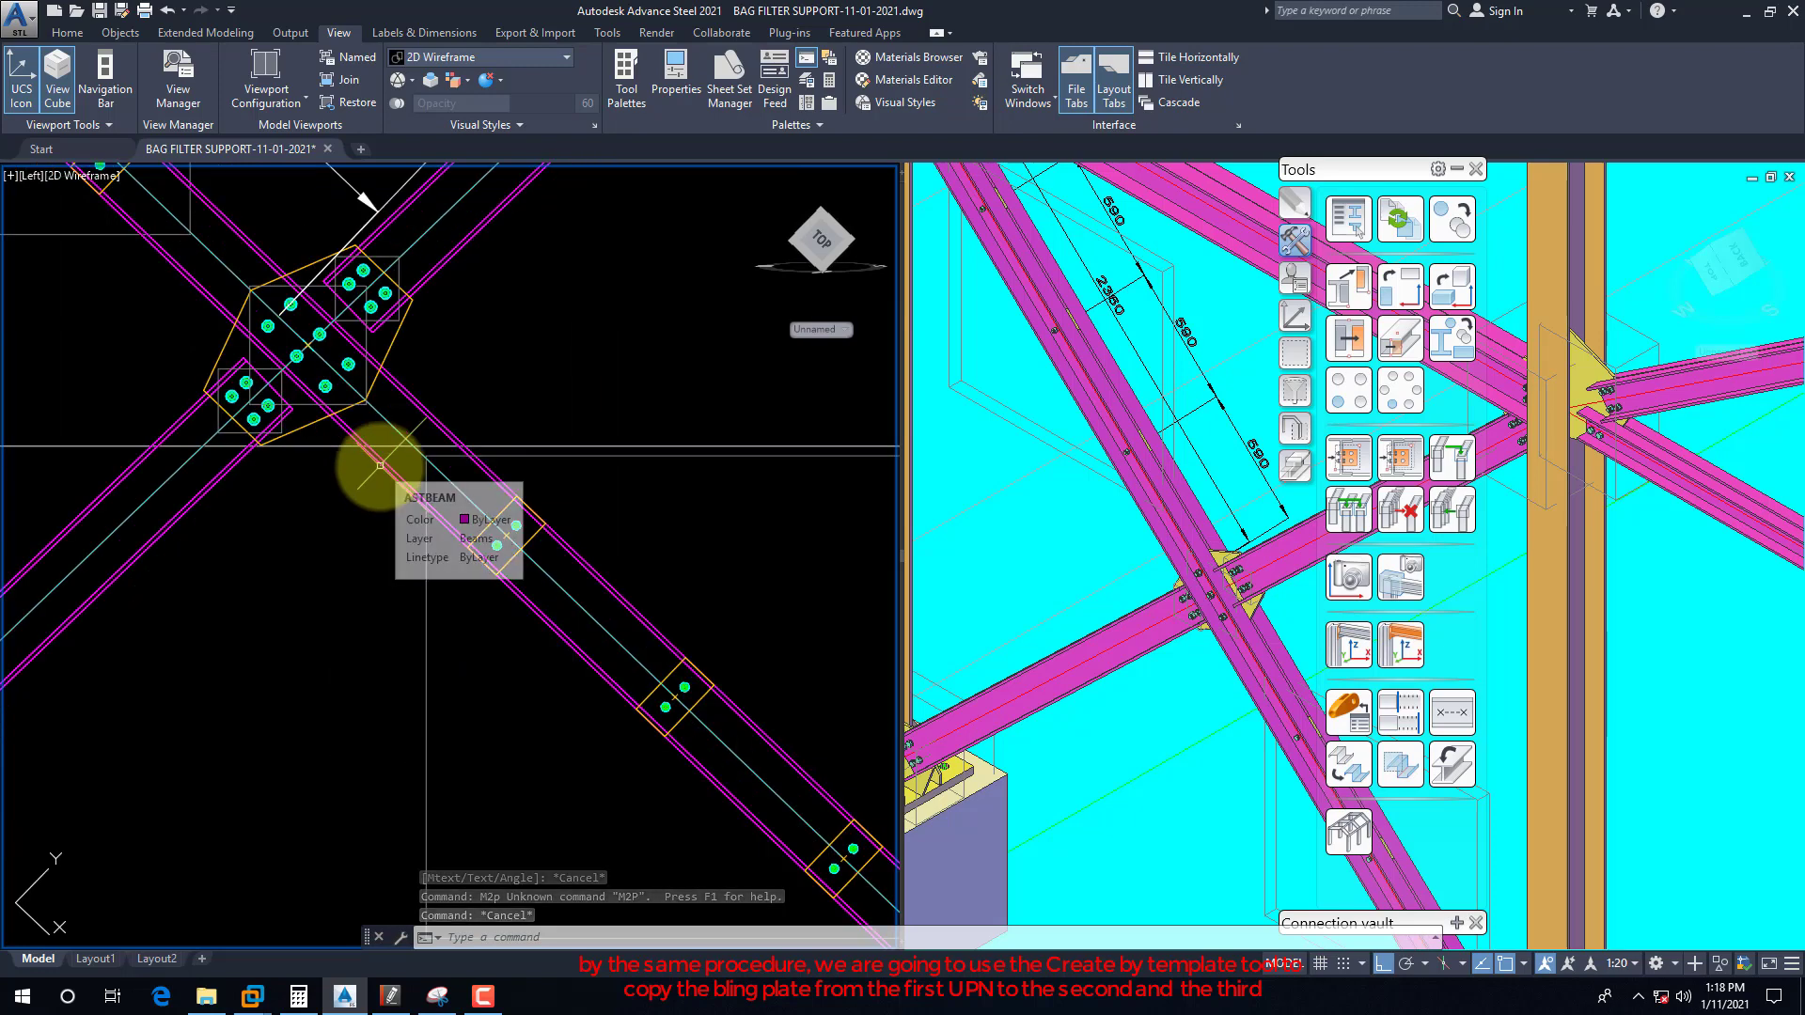
scroll(334, 415, down, 4)
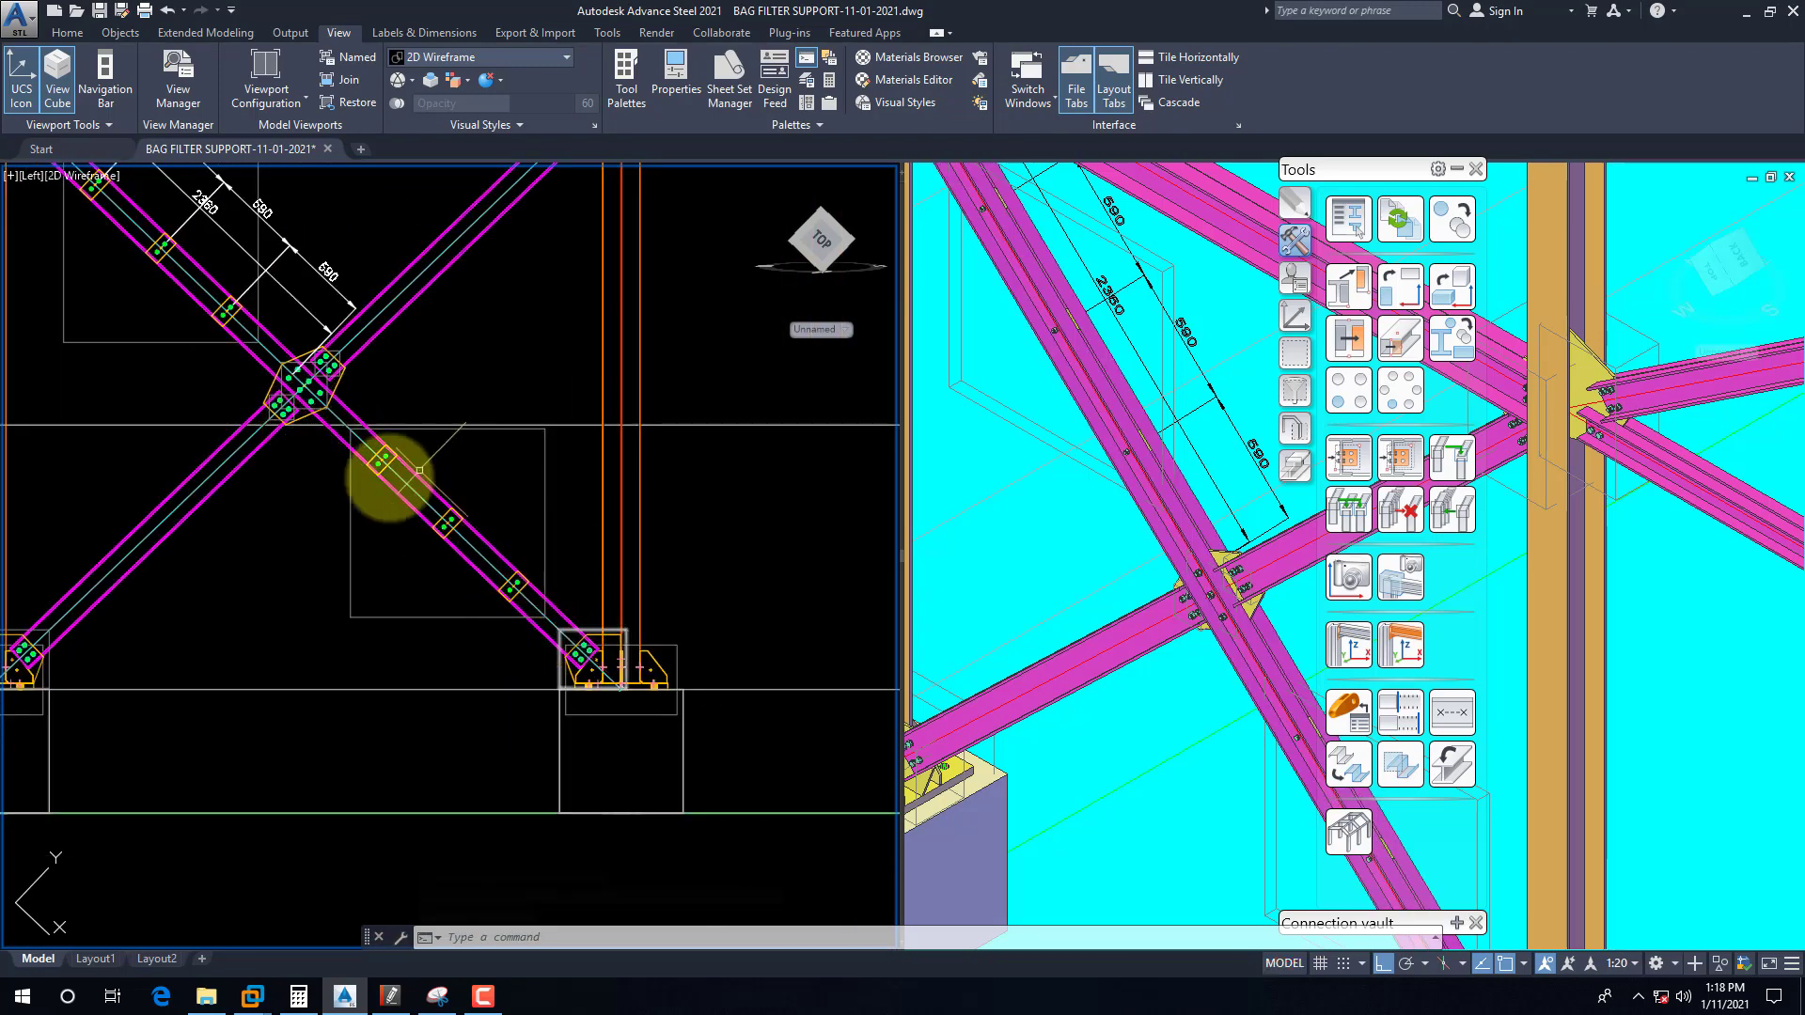
scroll(632, 636, down, 2)
scroll(442, 455, up, 4)
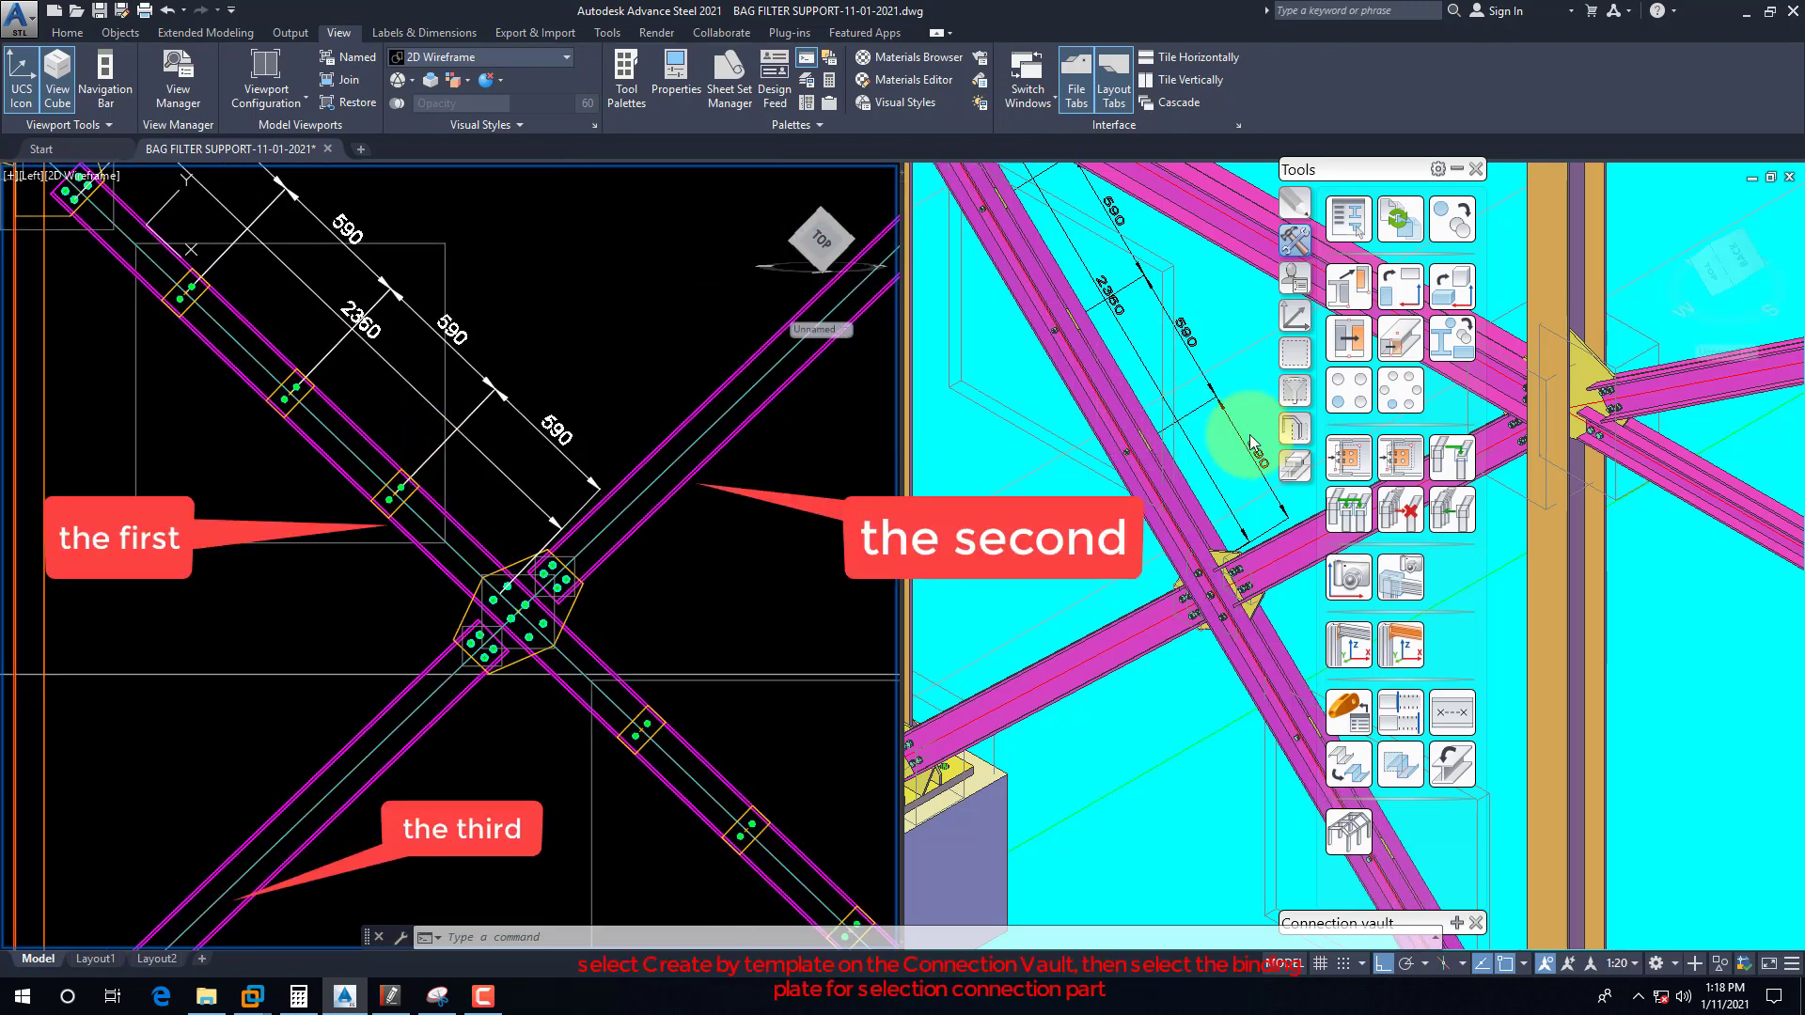
click(1349, 458)
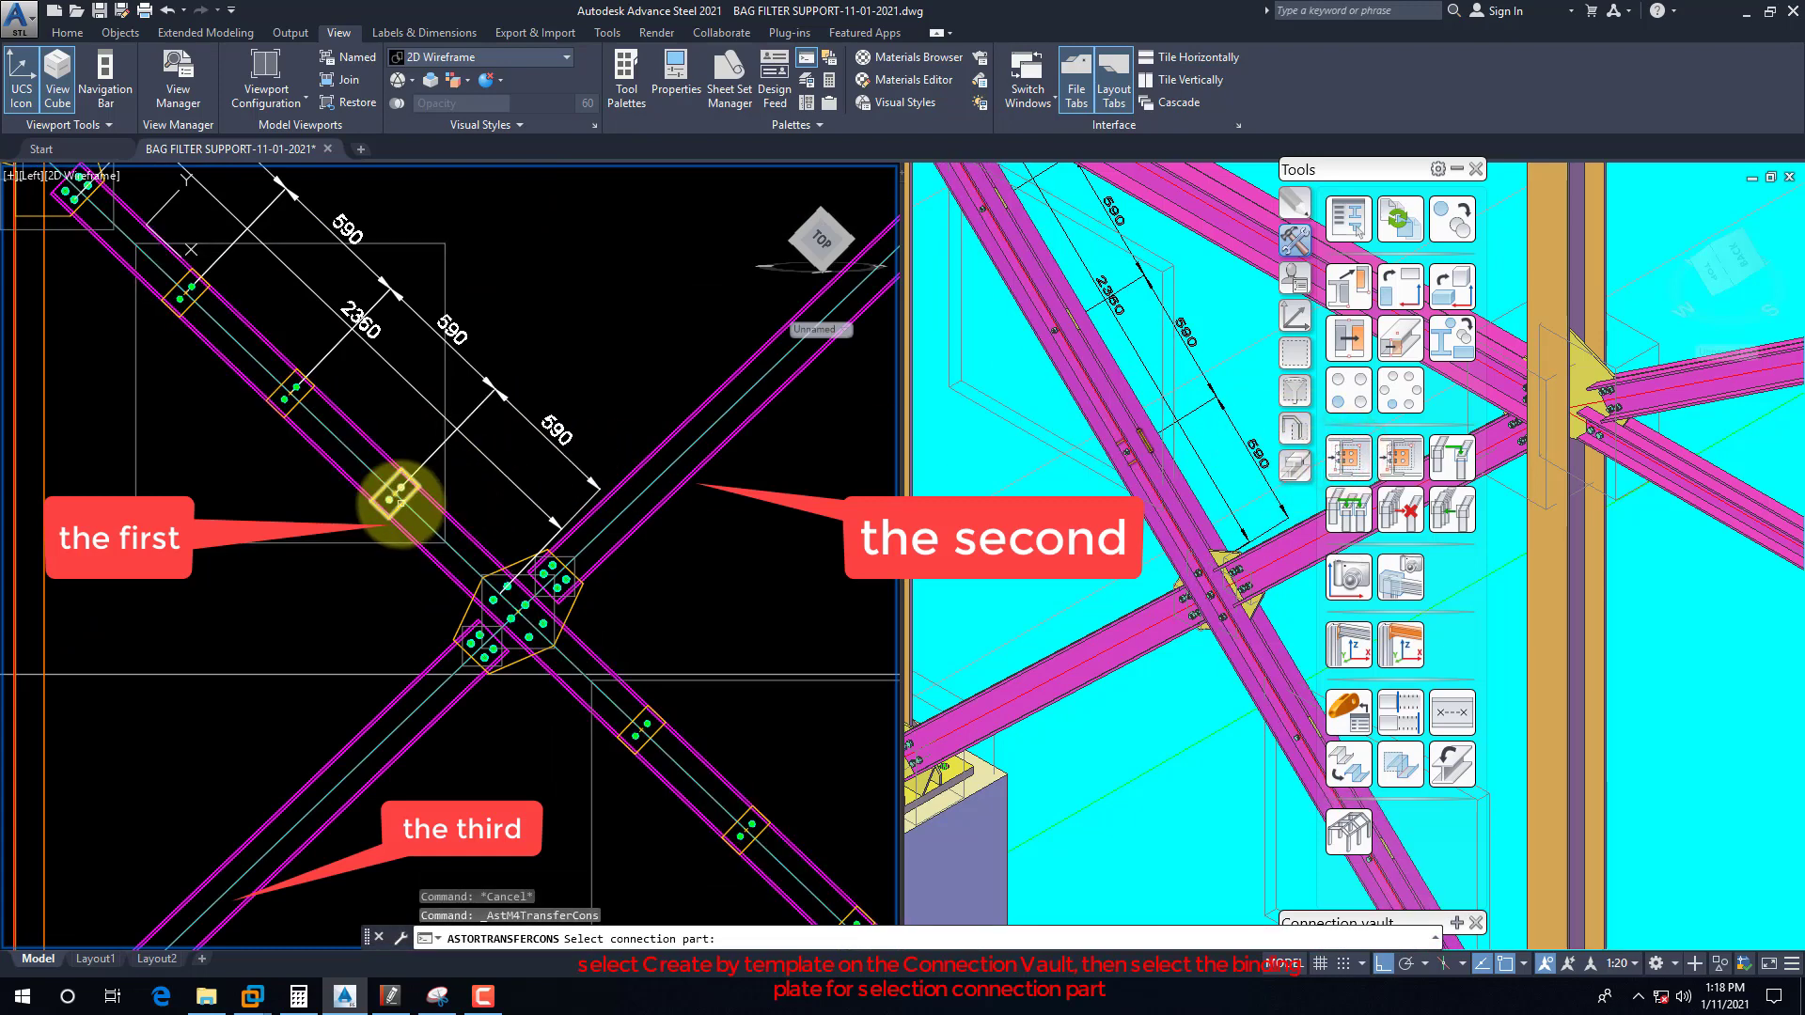
click(406, 501)
key(Return)
click(656, 507)
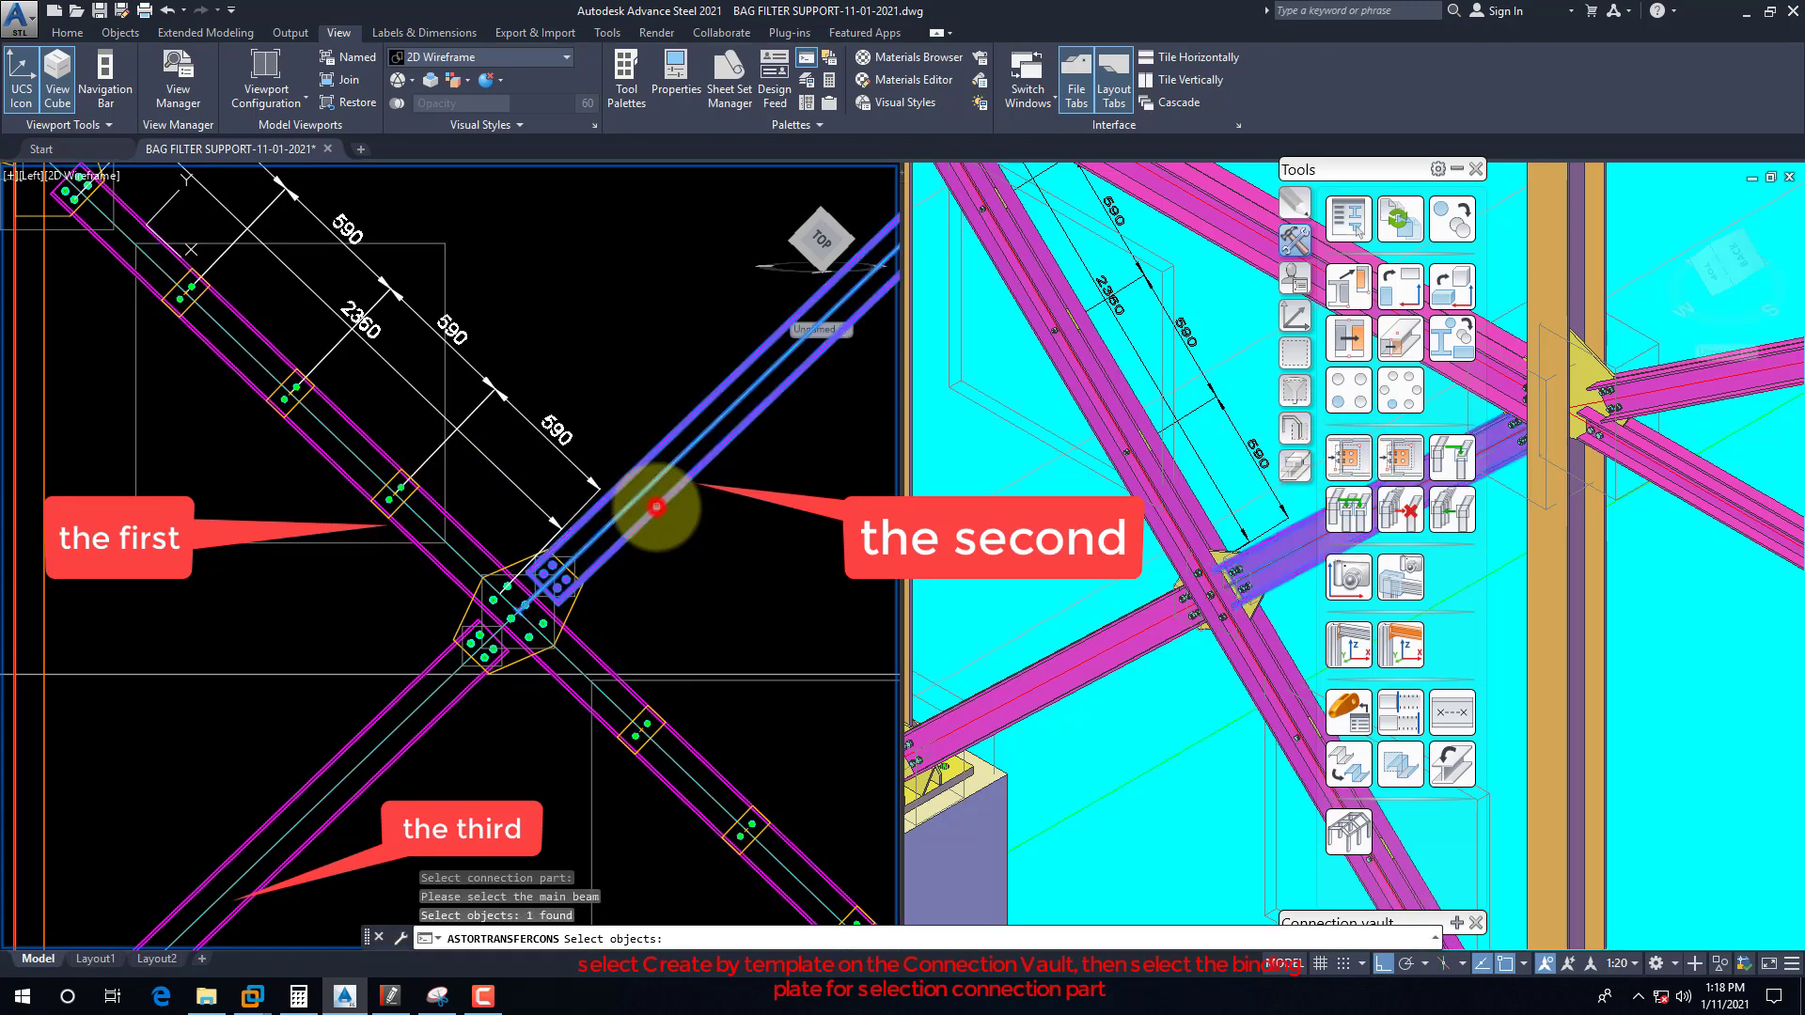
scroll(578, 547, down, 4)
scroll(689, 504, up, 4)
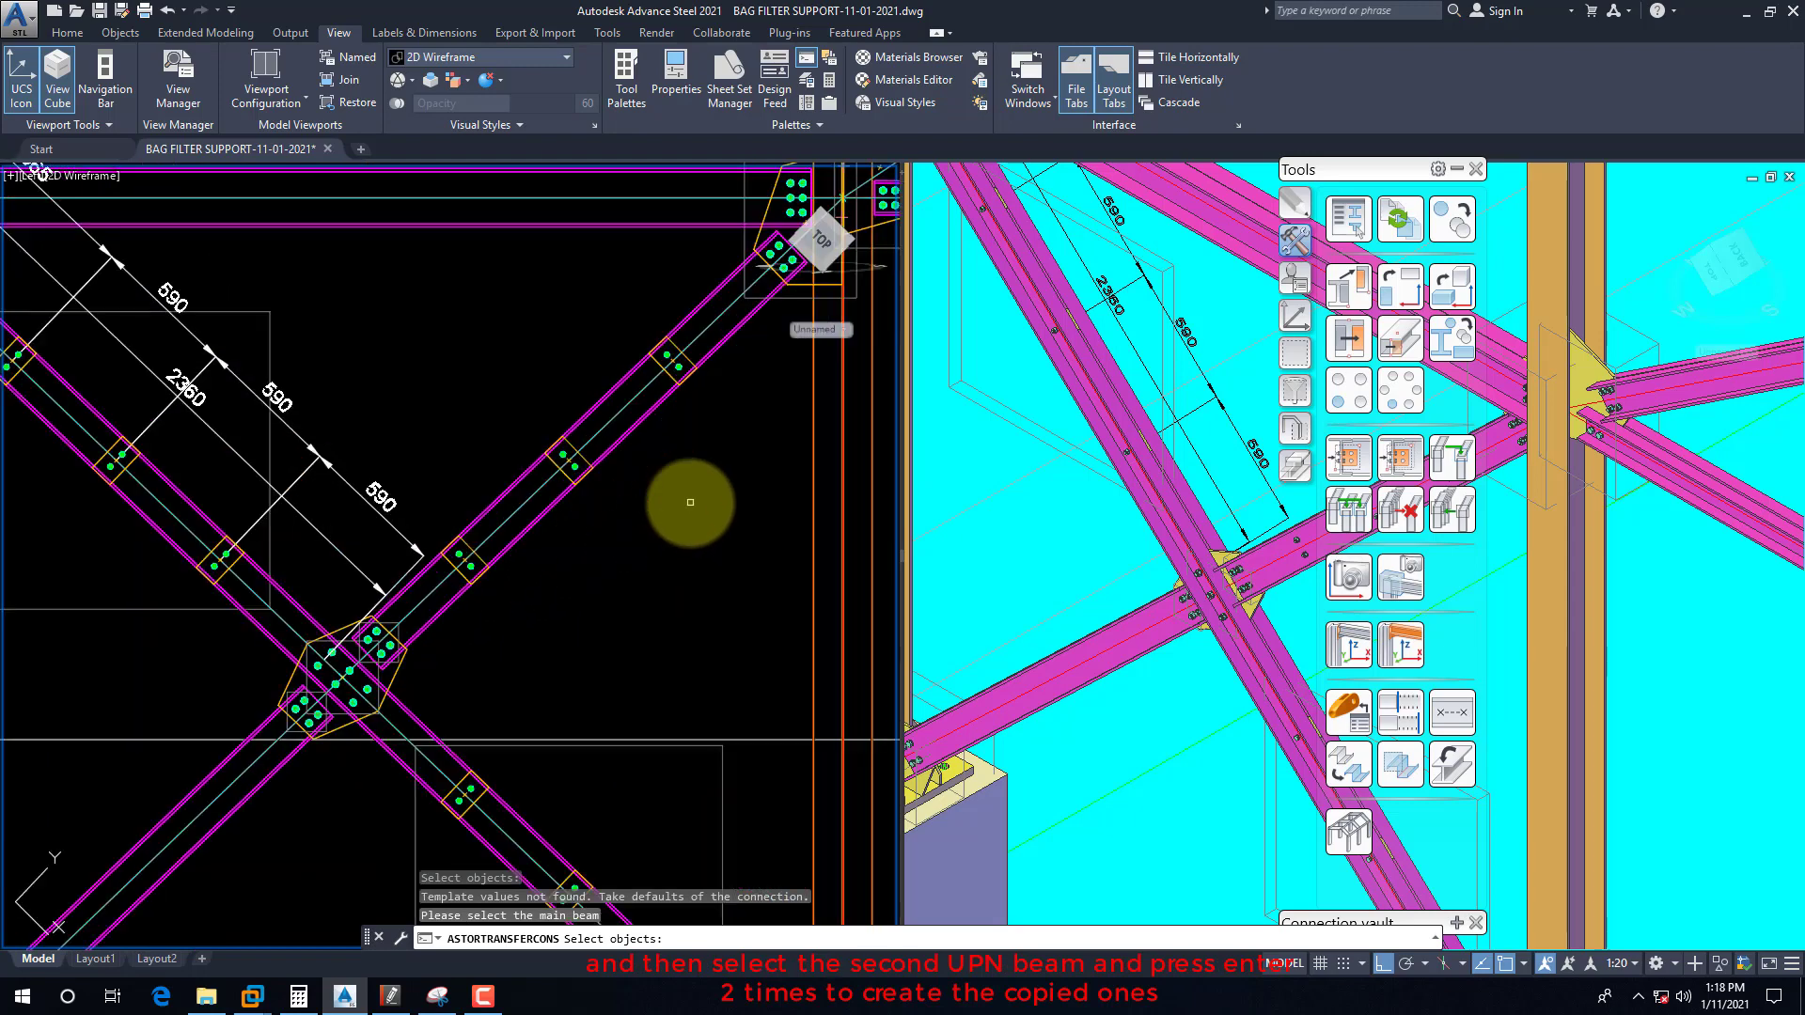
key(Return)
scroll(588, 471, up, 3)
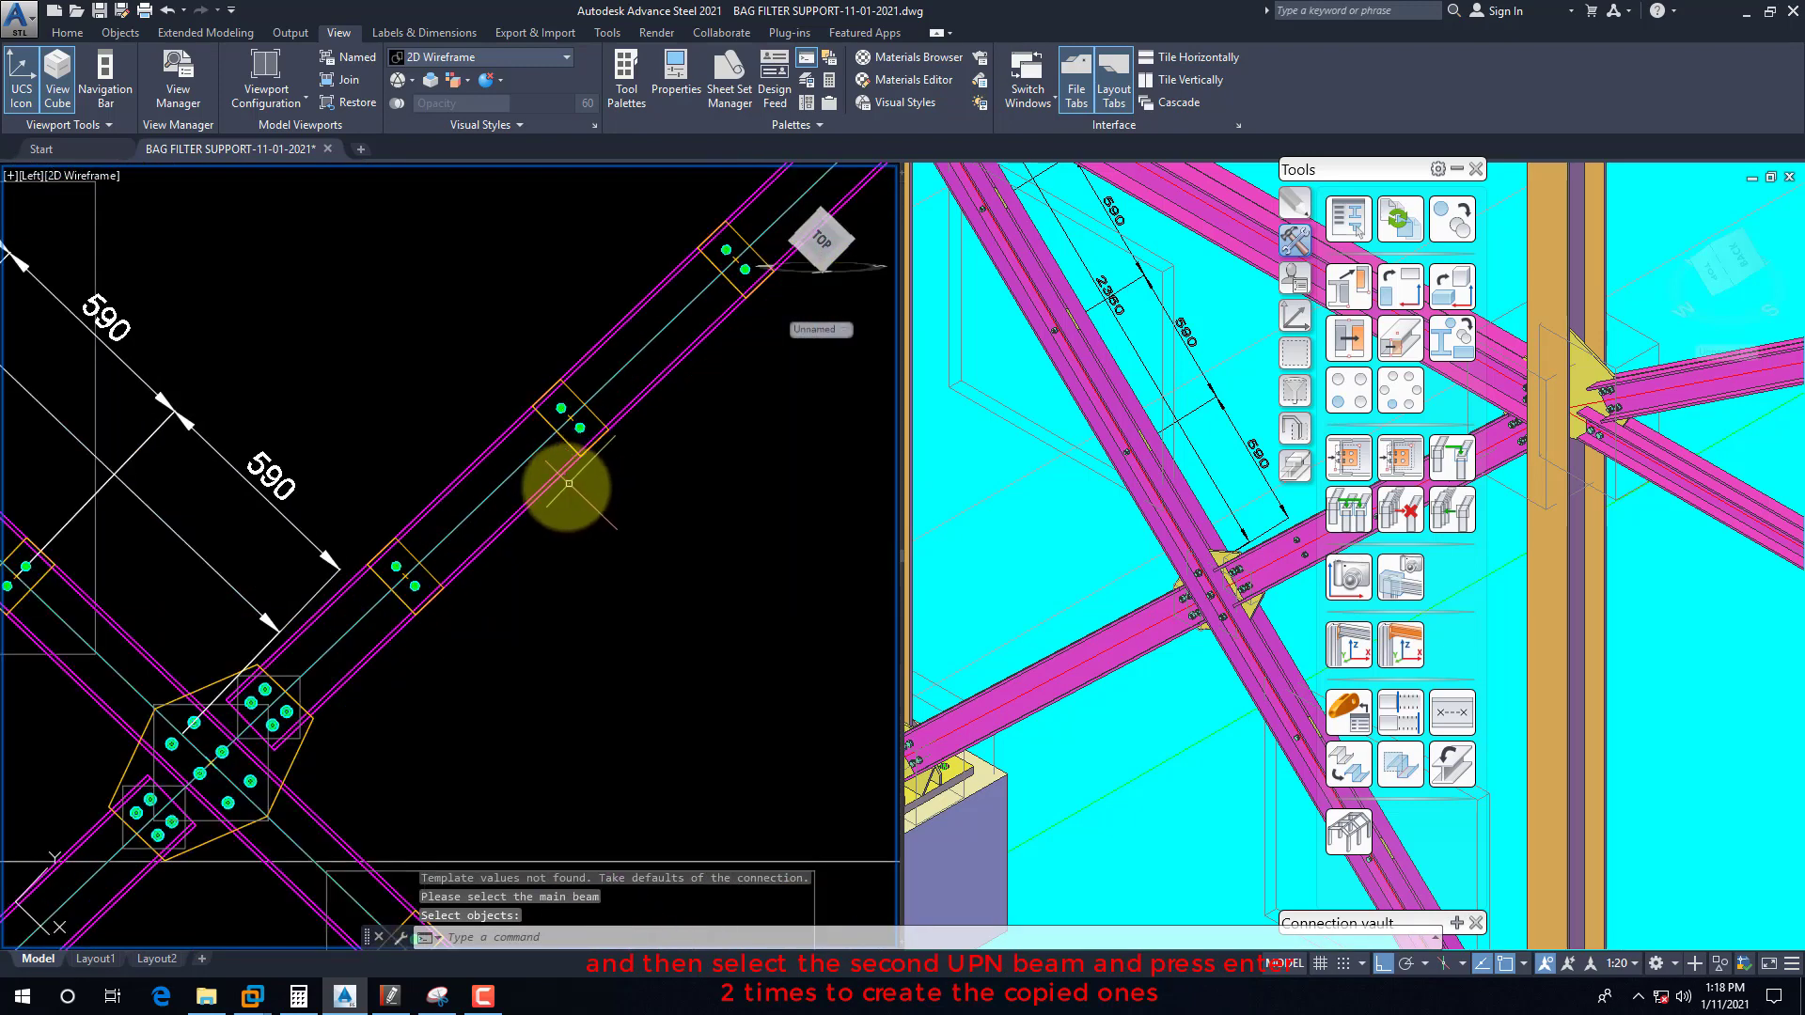
scroll(564, 483, down, 3)
scroll(564, 503, up, 3)
key(Return)
click(337, 508)
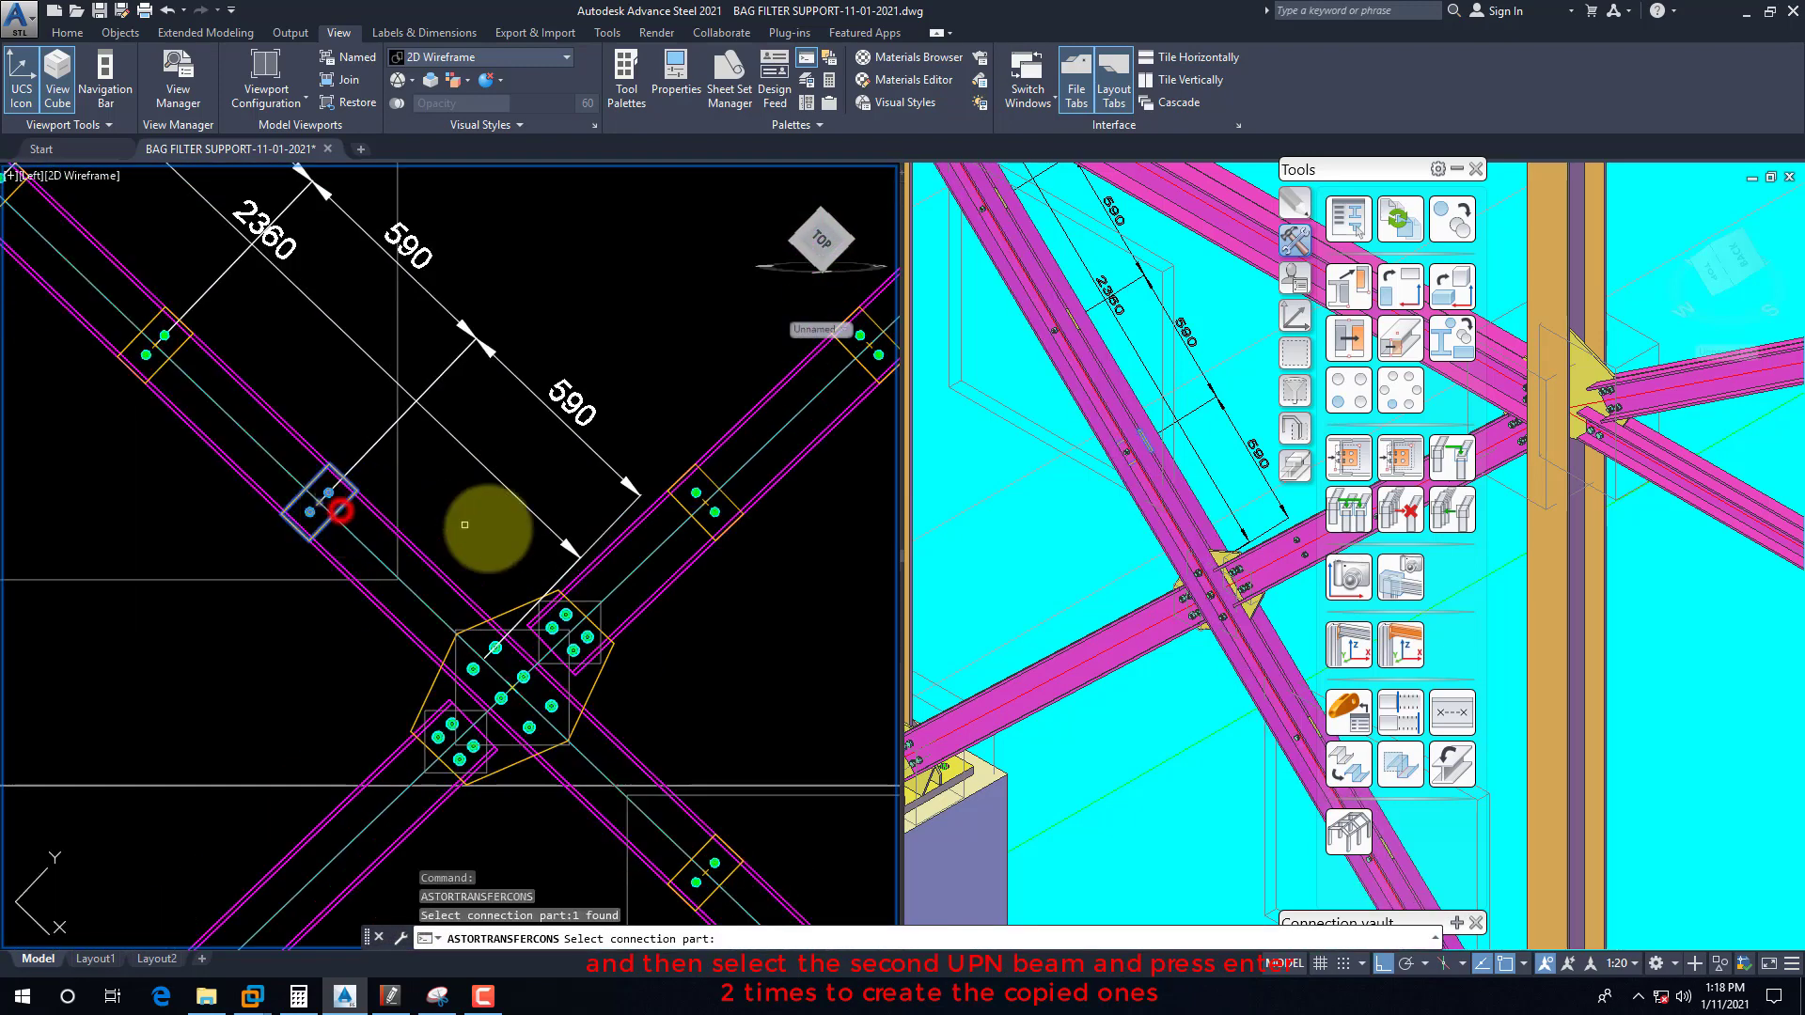
right_click(606, 544)
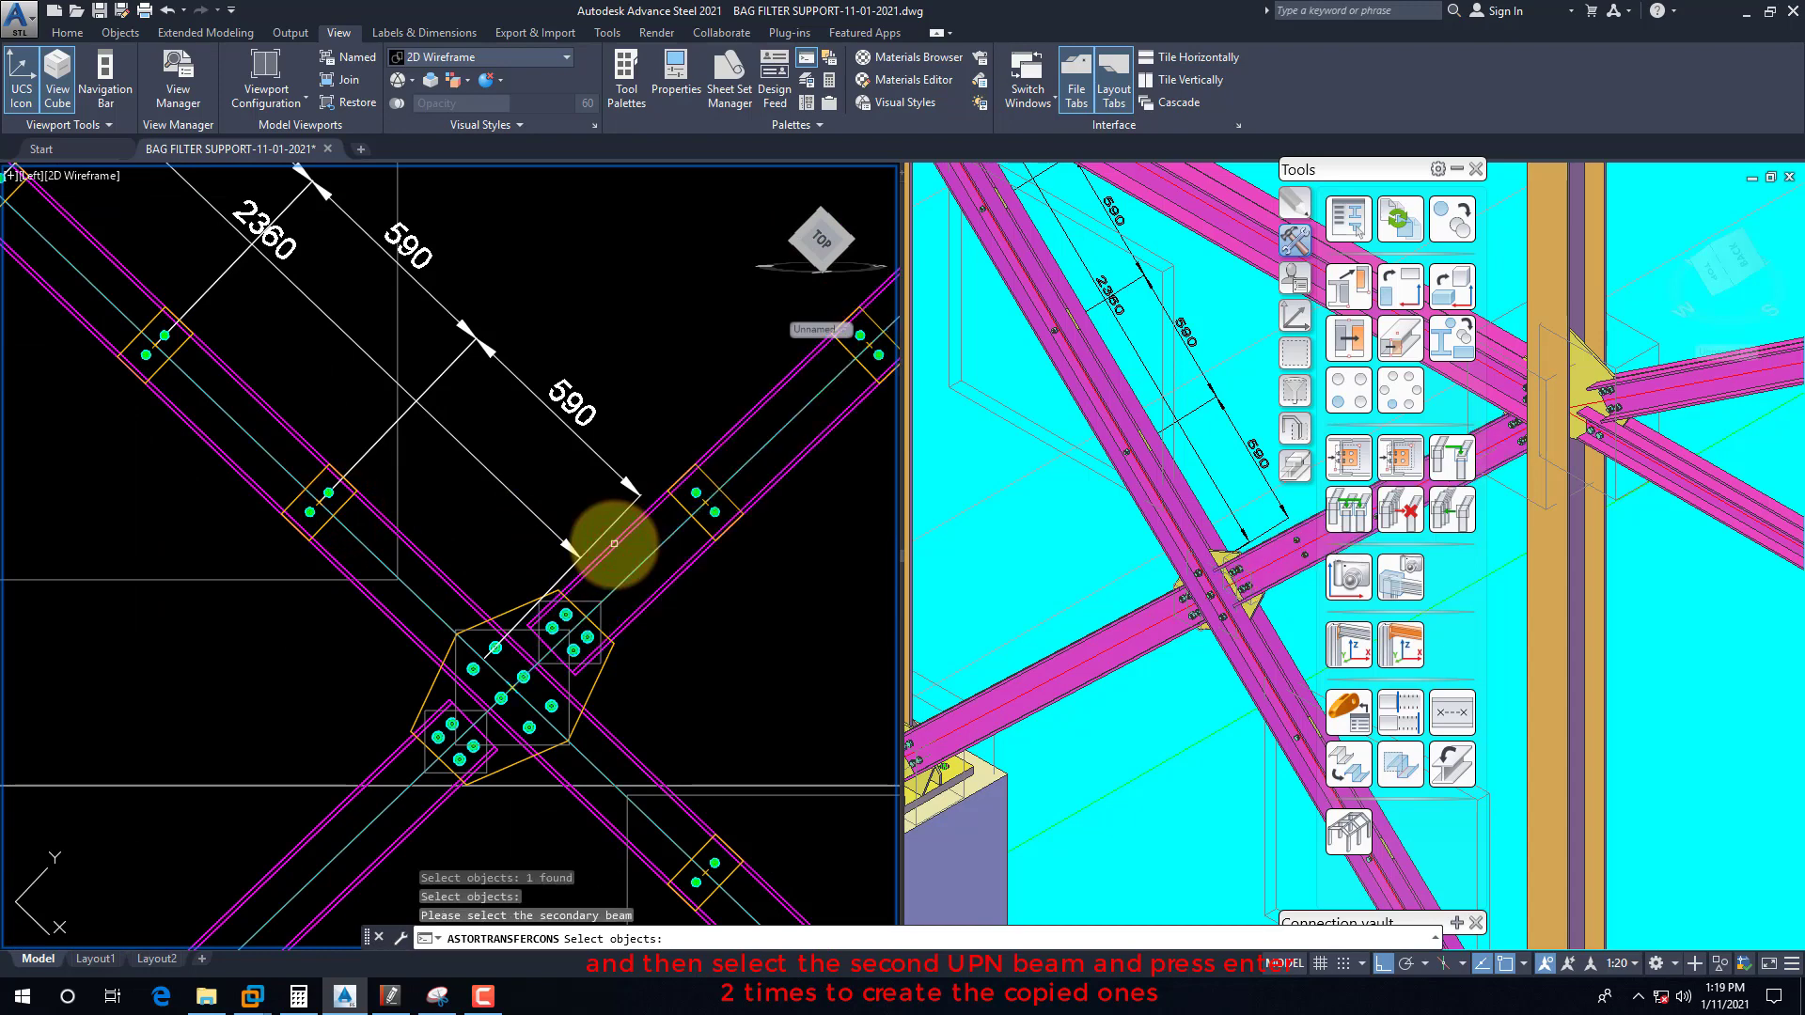
click(614, 543)
right_click(451, 536)
scroll(451, 536, down, 5)
key(Escape)
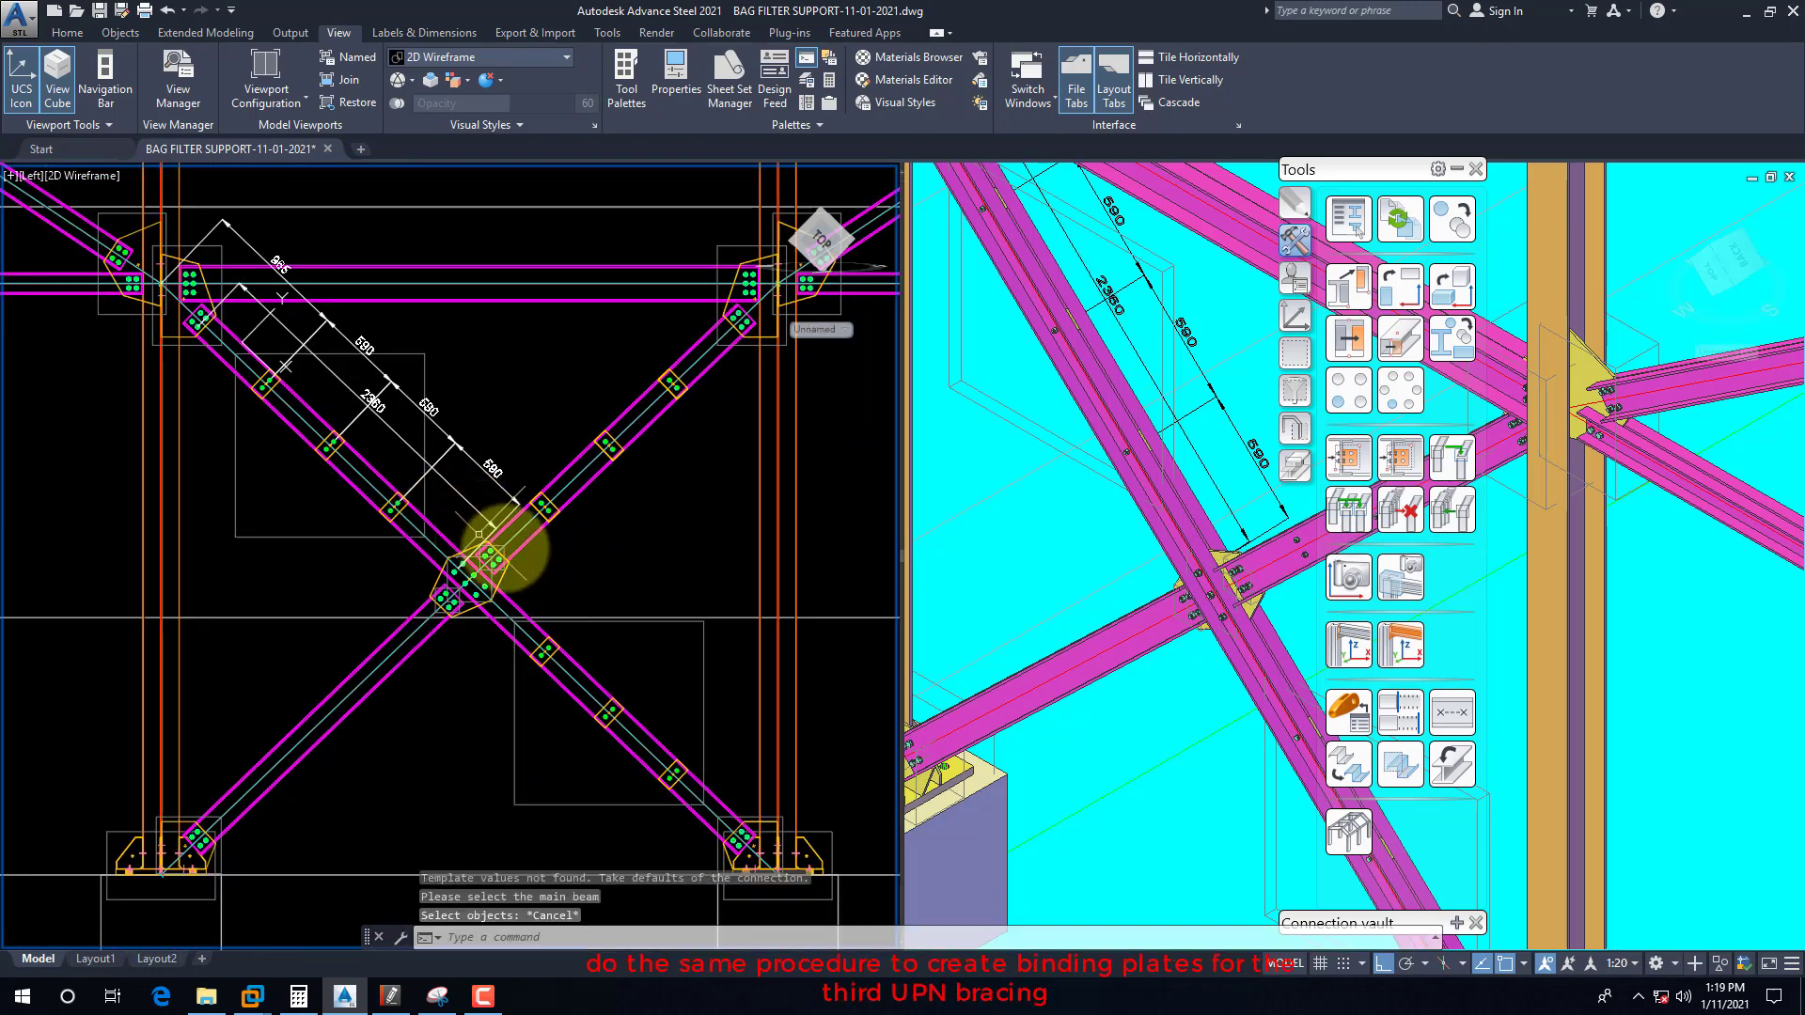
Step: Copy the binding plates onto the third, lower-left UPN with Create by template, using the second UPN's plate nearest the center gusset as template
key(Return)
scroll(526, 540, up, 3)
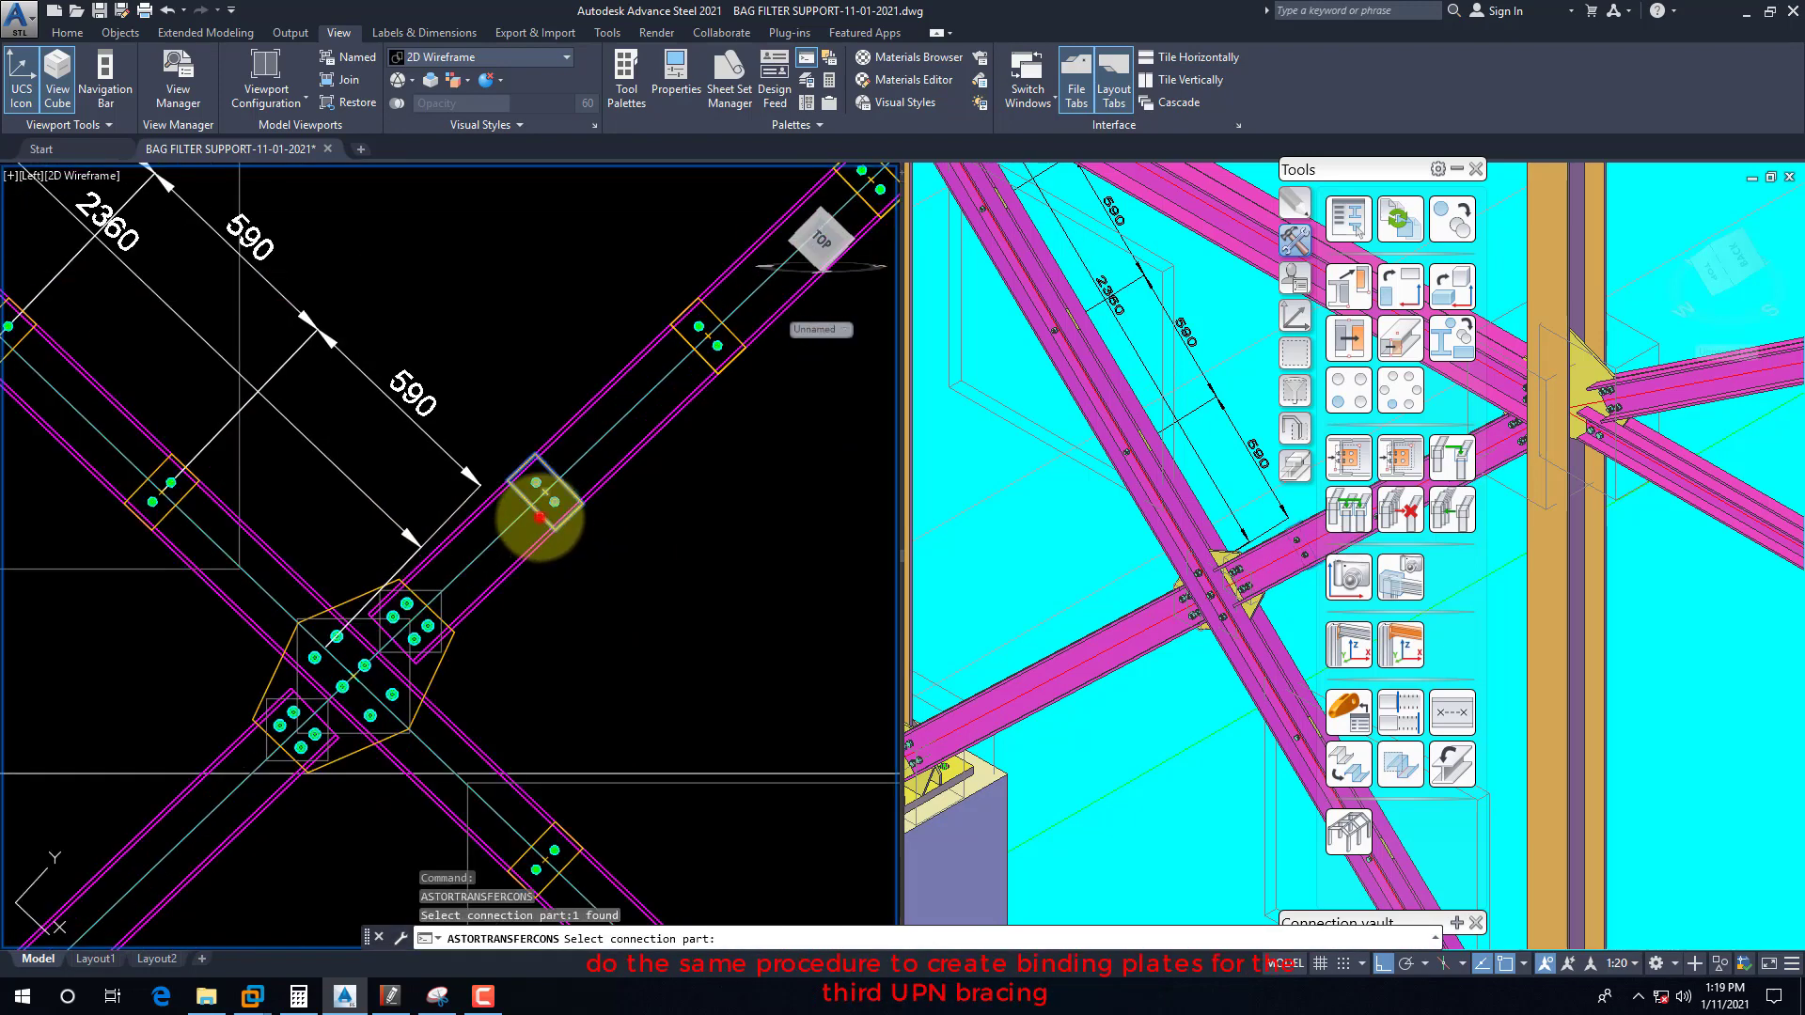
scroll(538, 519, down, 4)
right_click(403, 645)
click(412, 642)
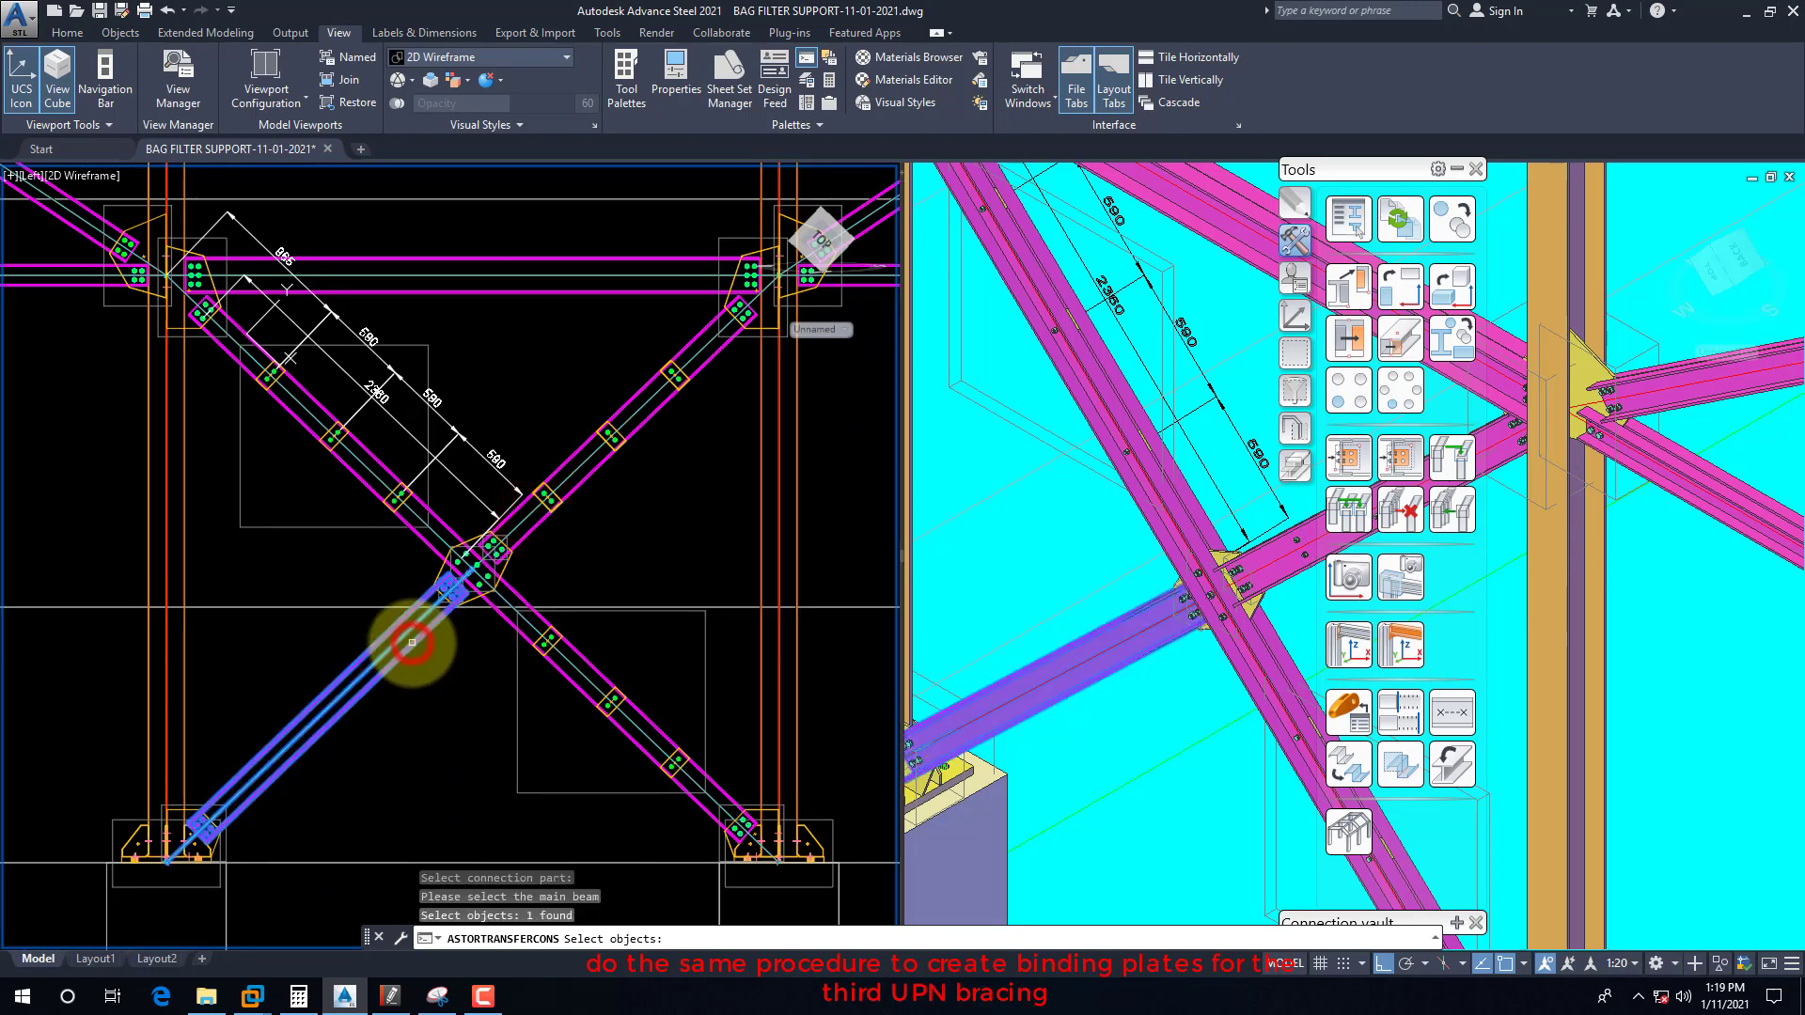
right_click(411, 642)
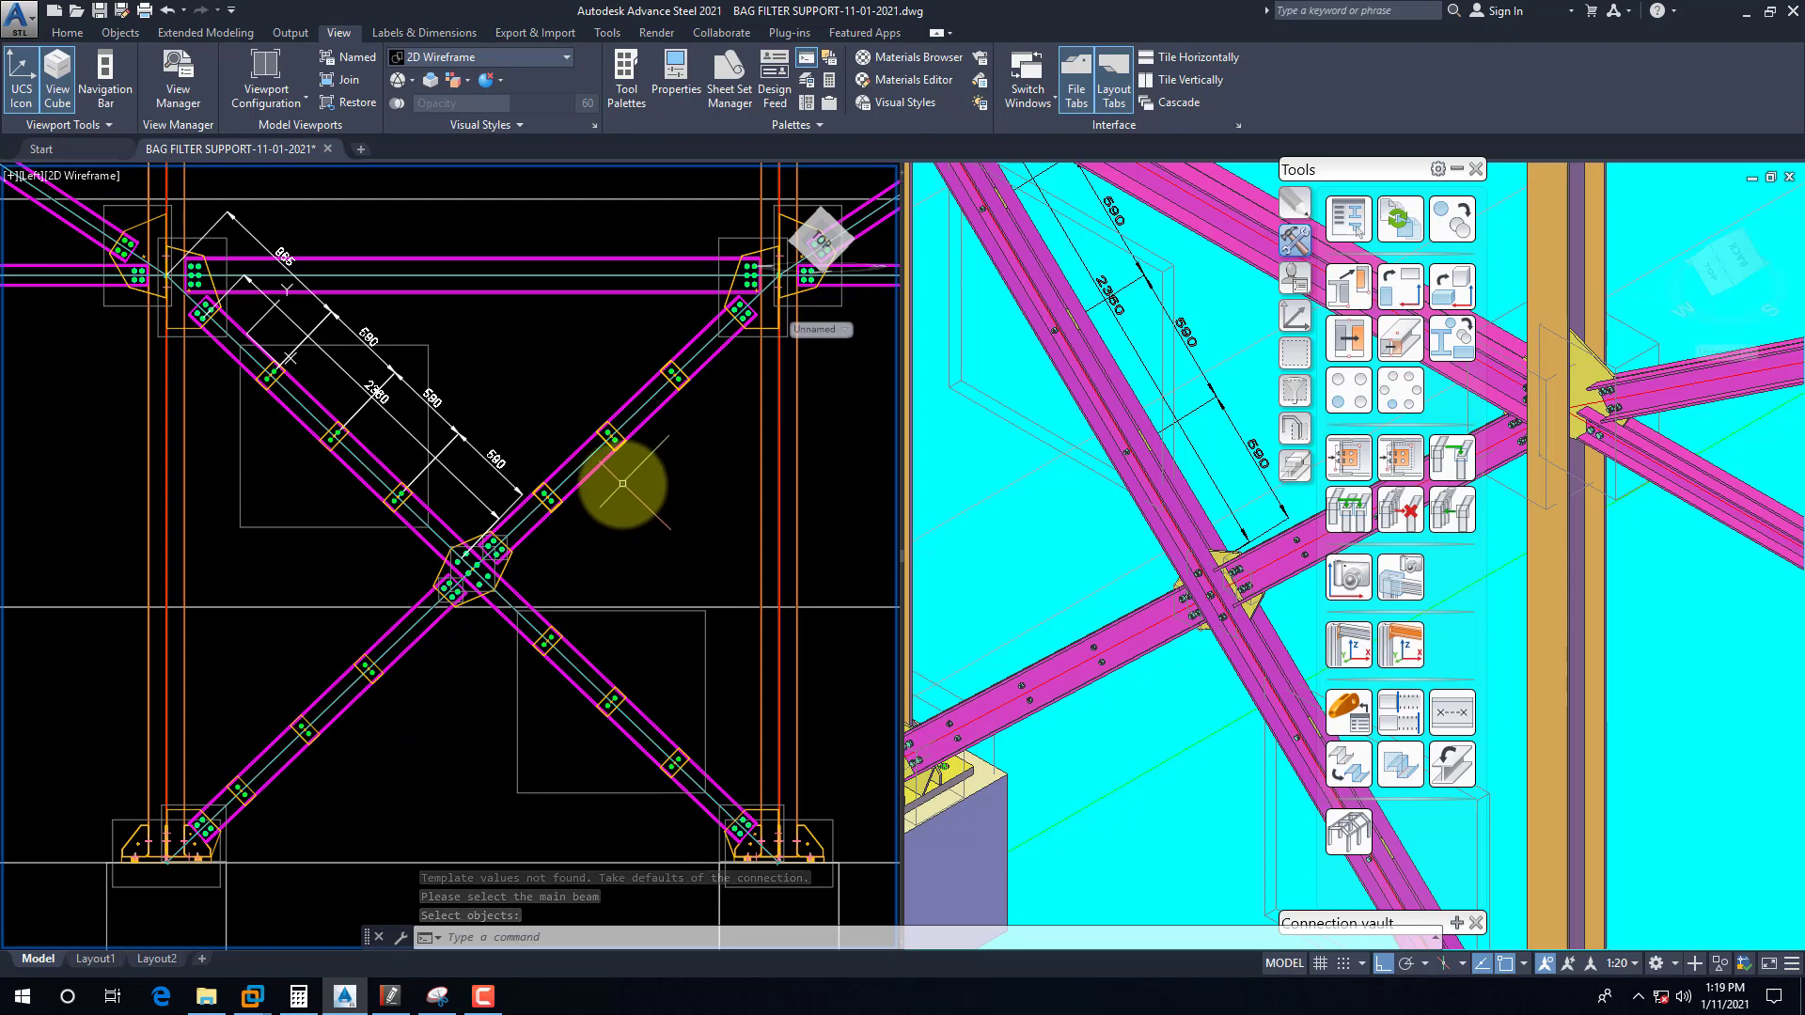
Step: Add an aligned dimension along the second UPN between the midpoints of the outer bolt pairs at the center gusset and upper-right gusset
scroll(676, 414, up, 2)
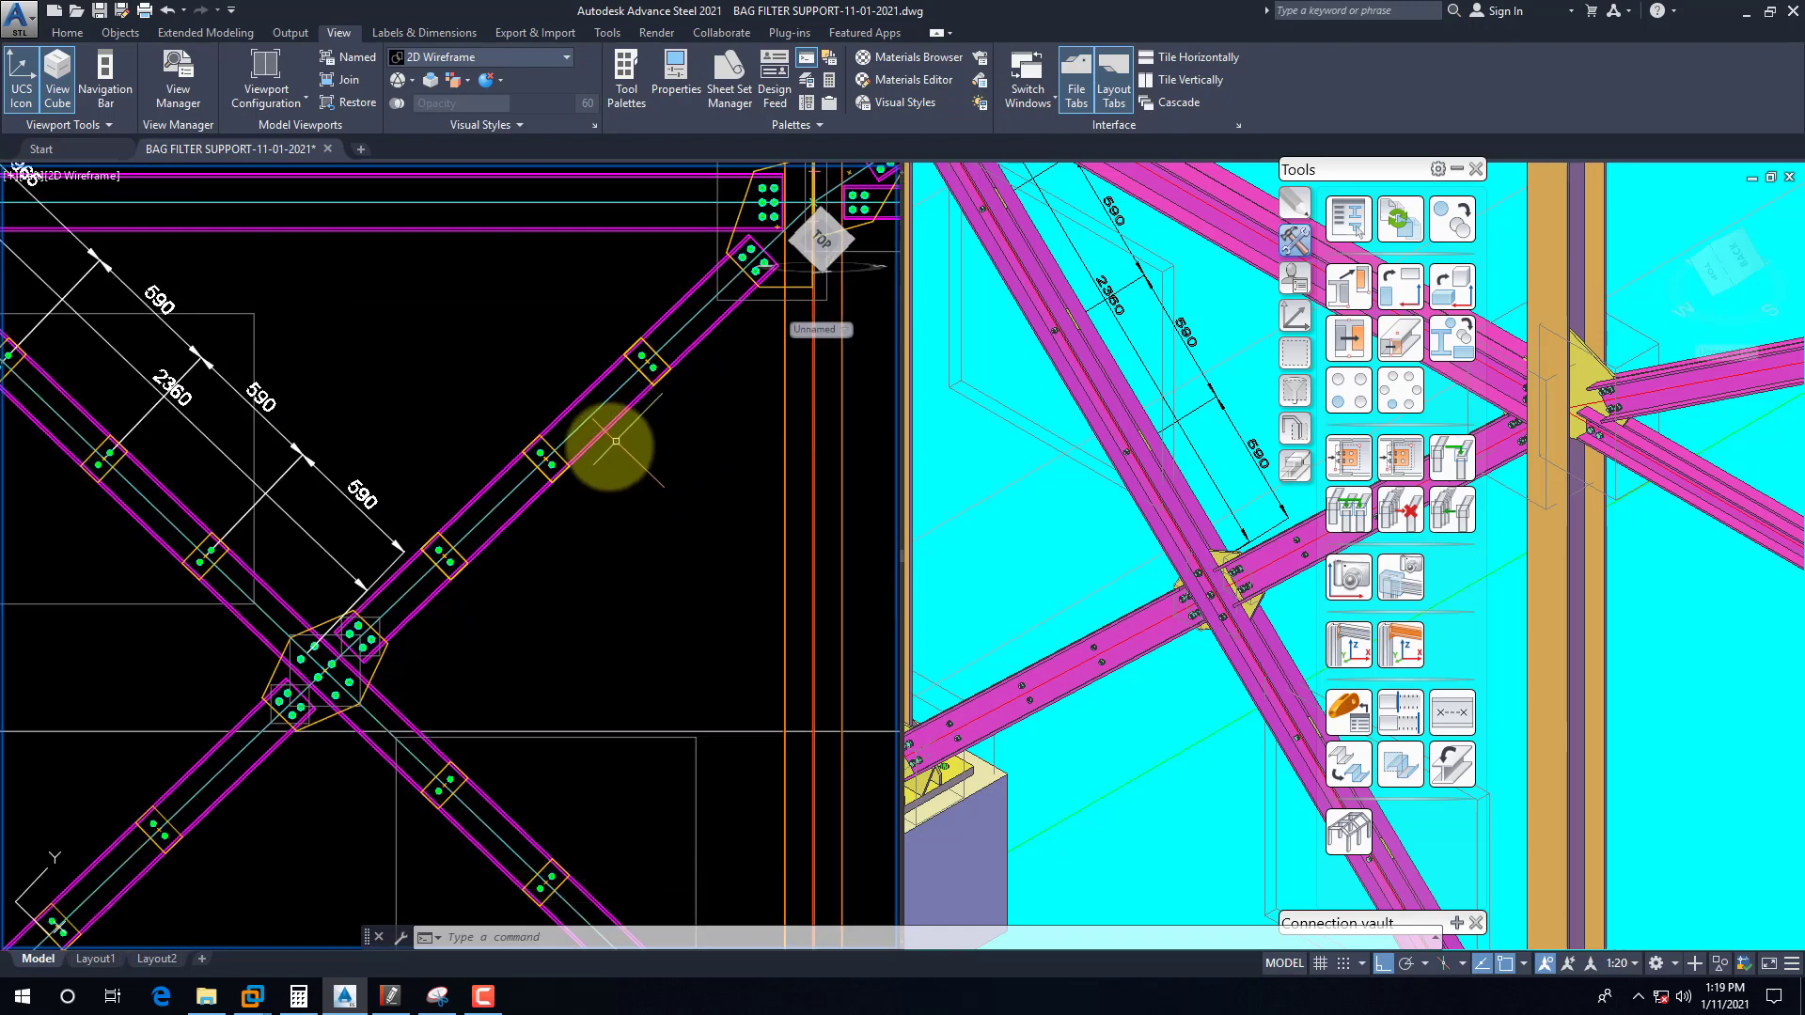
text(da)
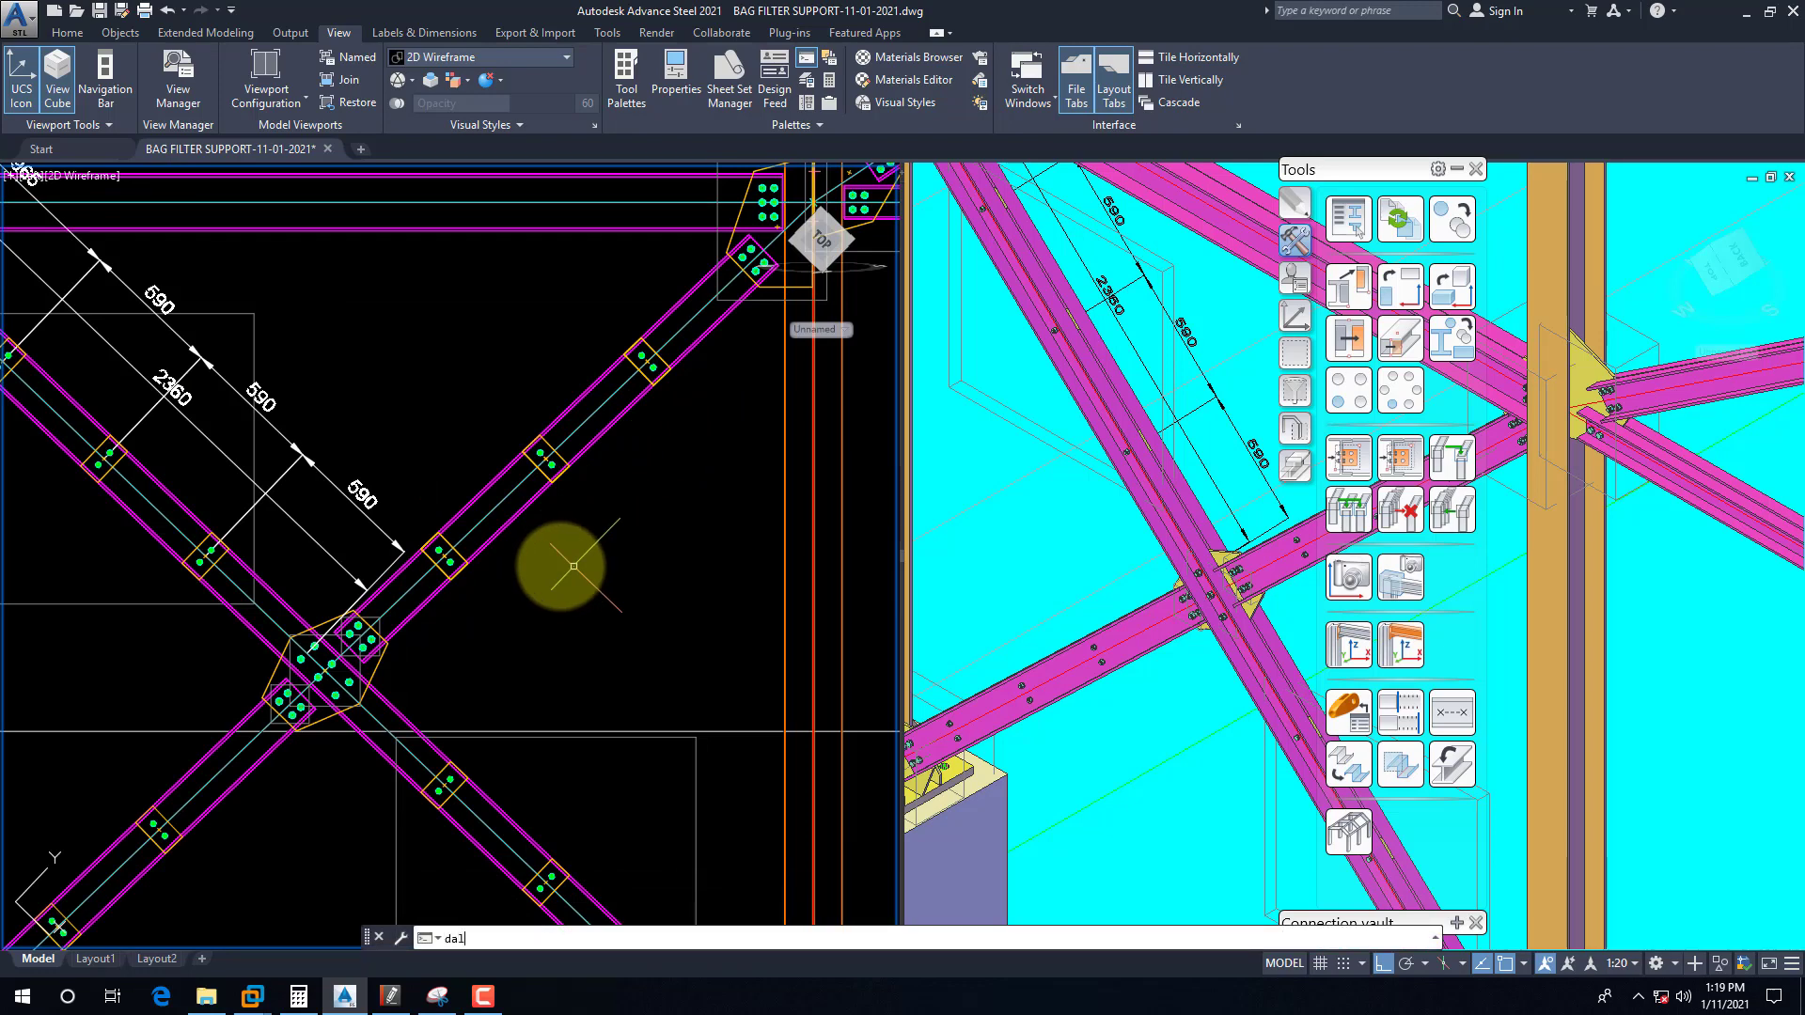
text(l)
key(Return)
scroll(388, 647, up, 3)
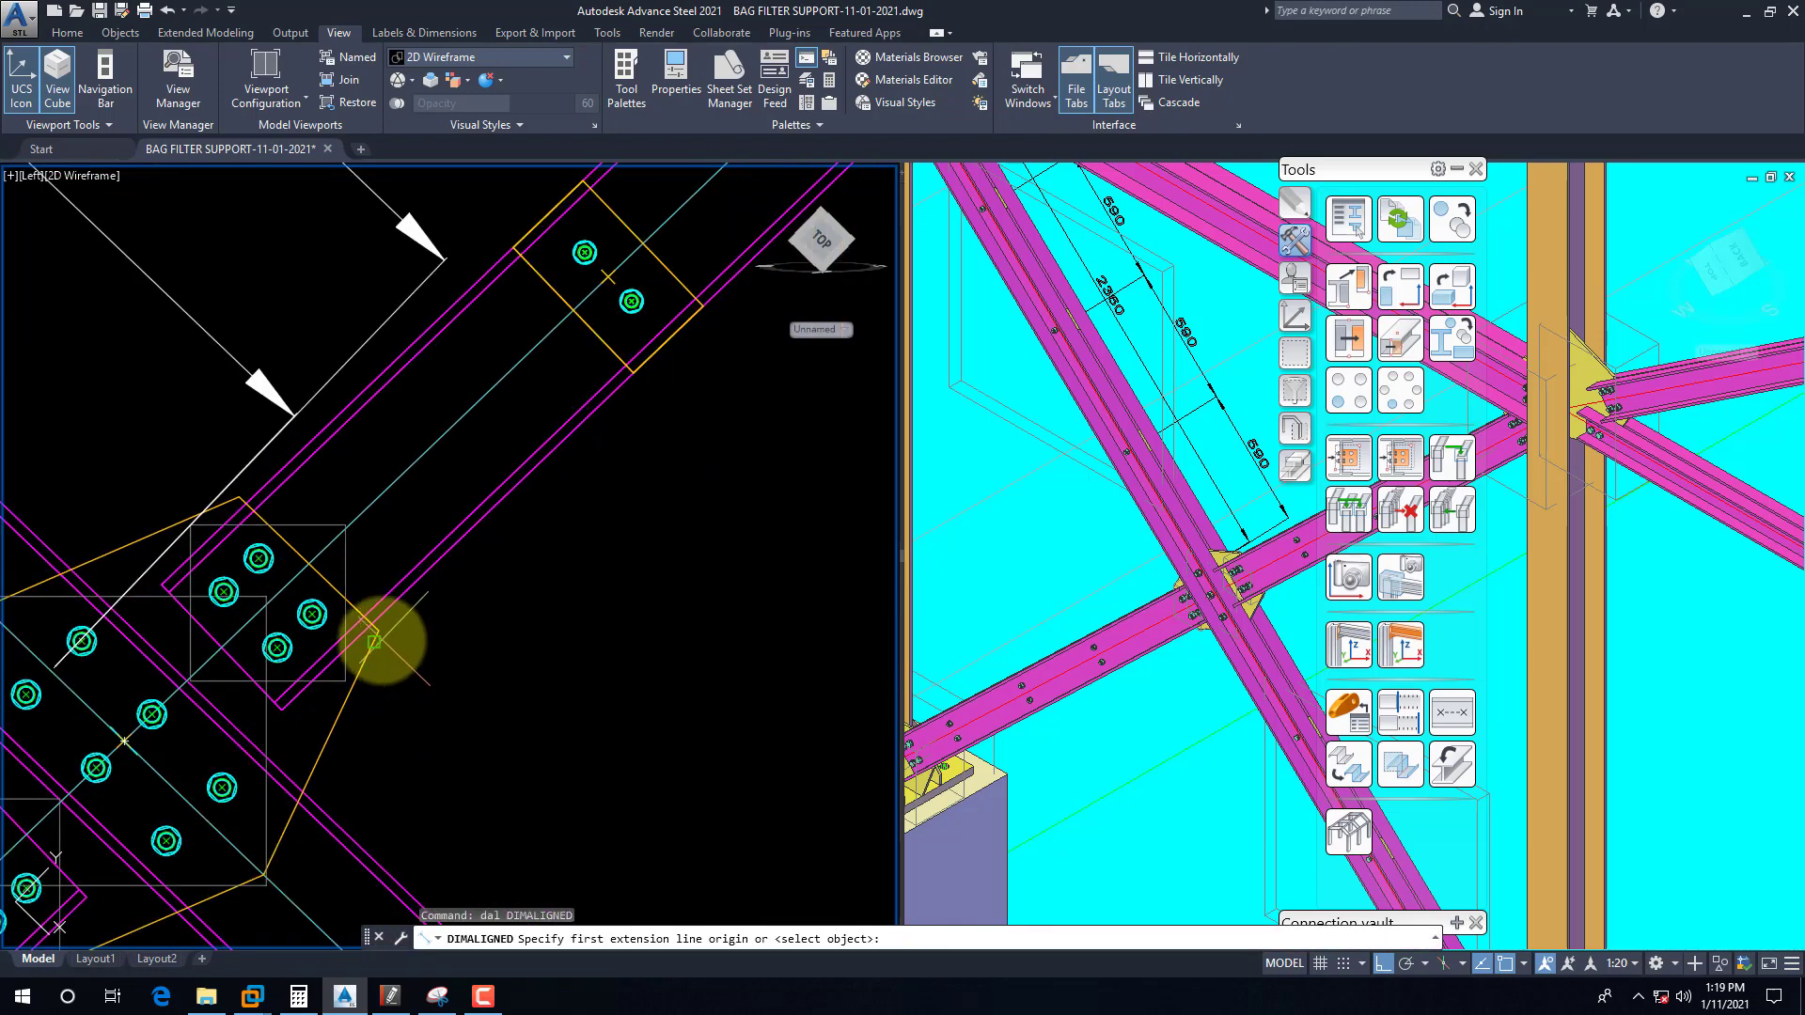
text(m2p)
key(Return)
scroll(290, 604, up, 4)
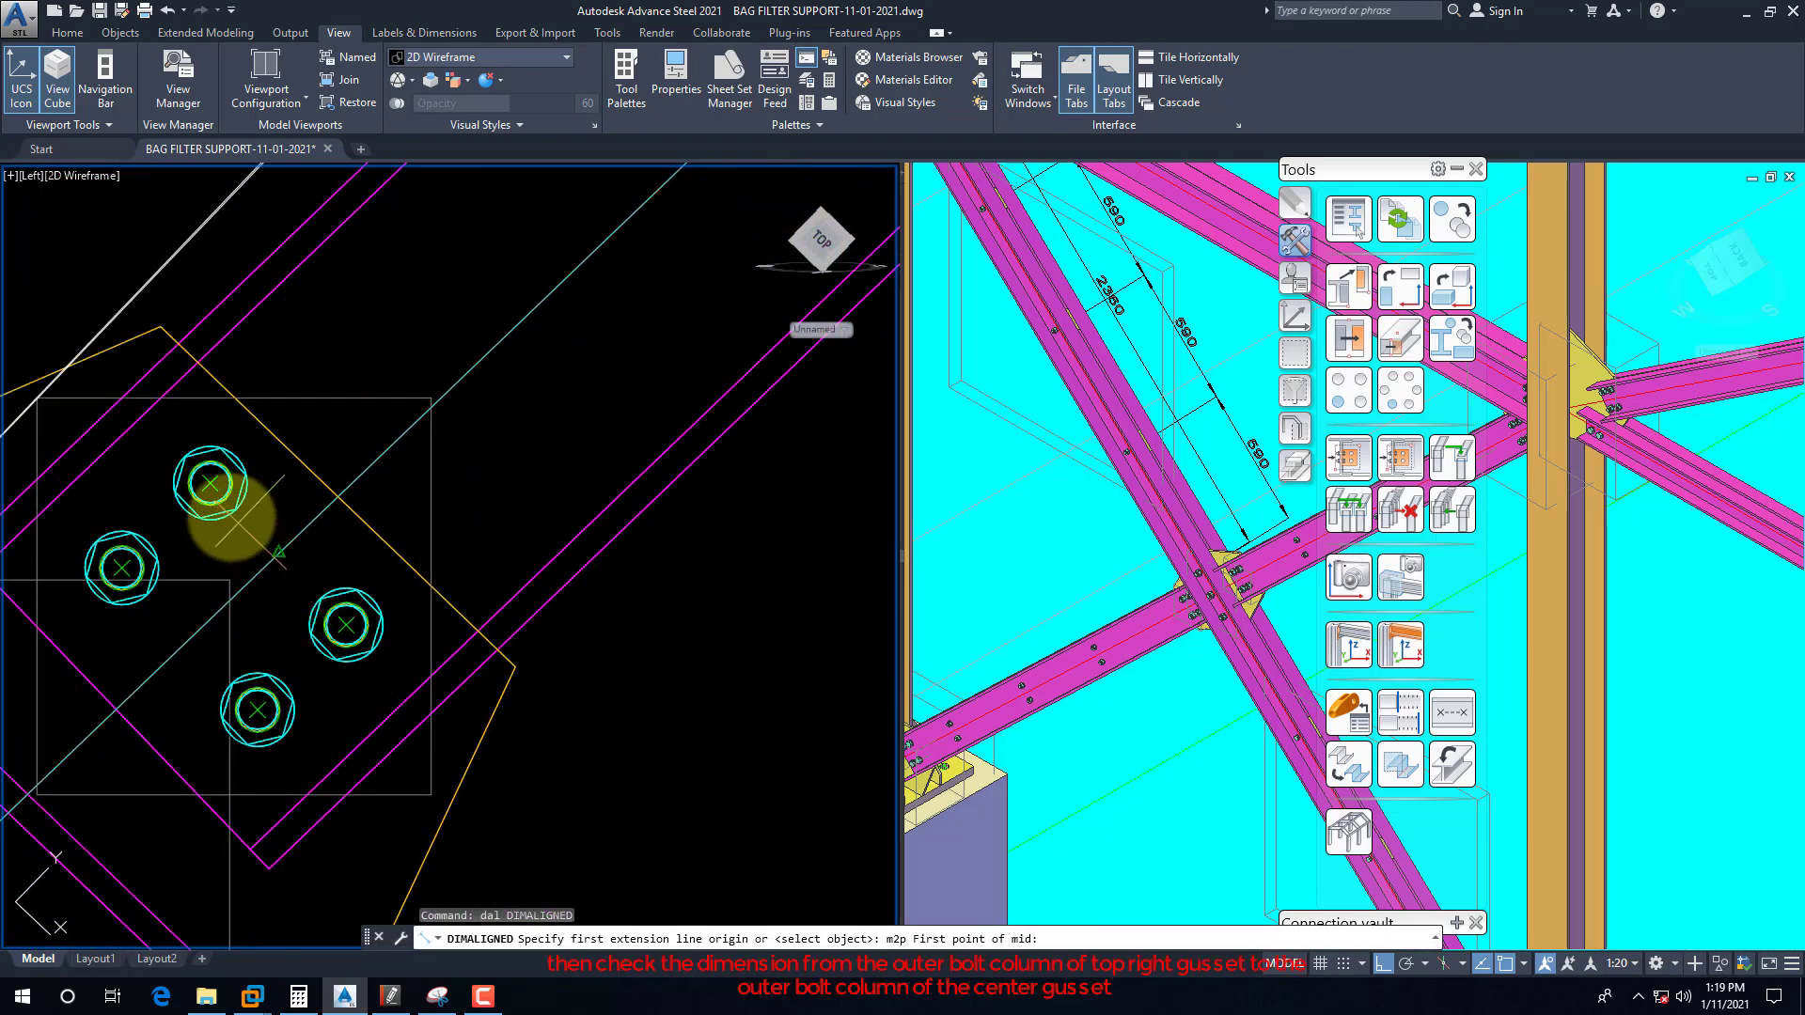
click(211, 483)
click(346, 625)
scroll(346, 624, down, 5)
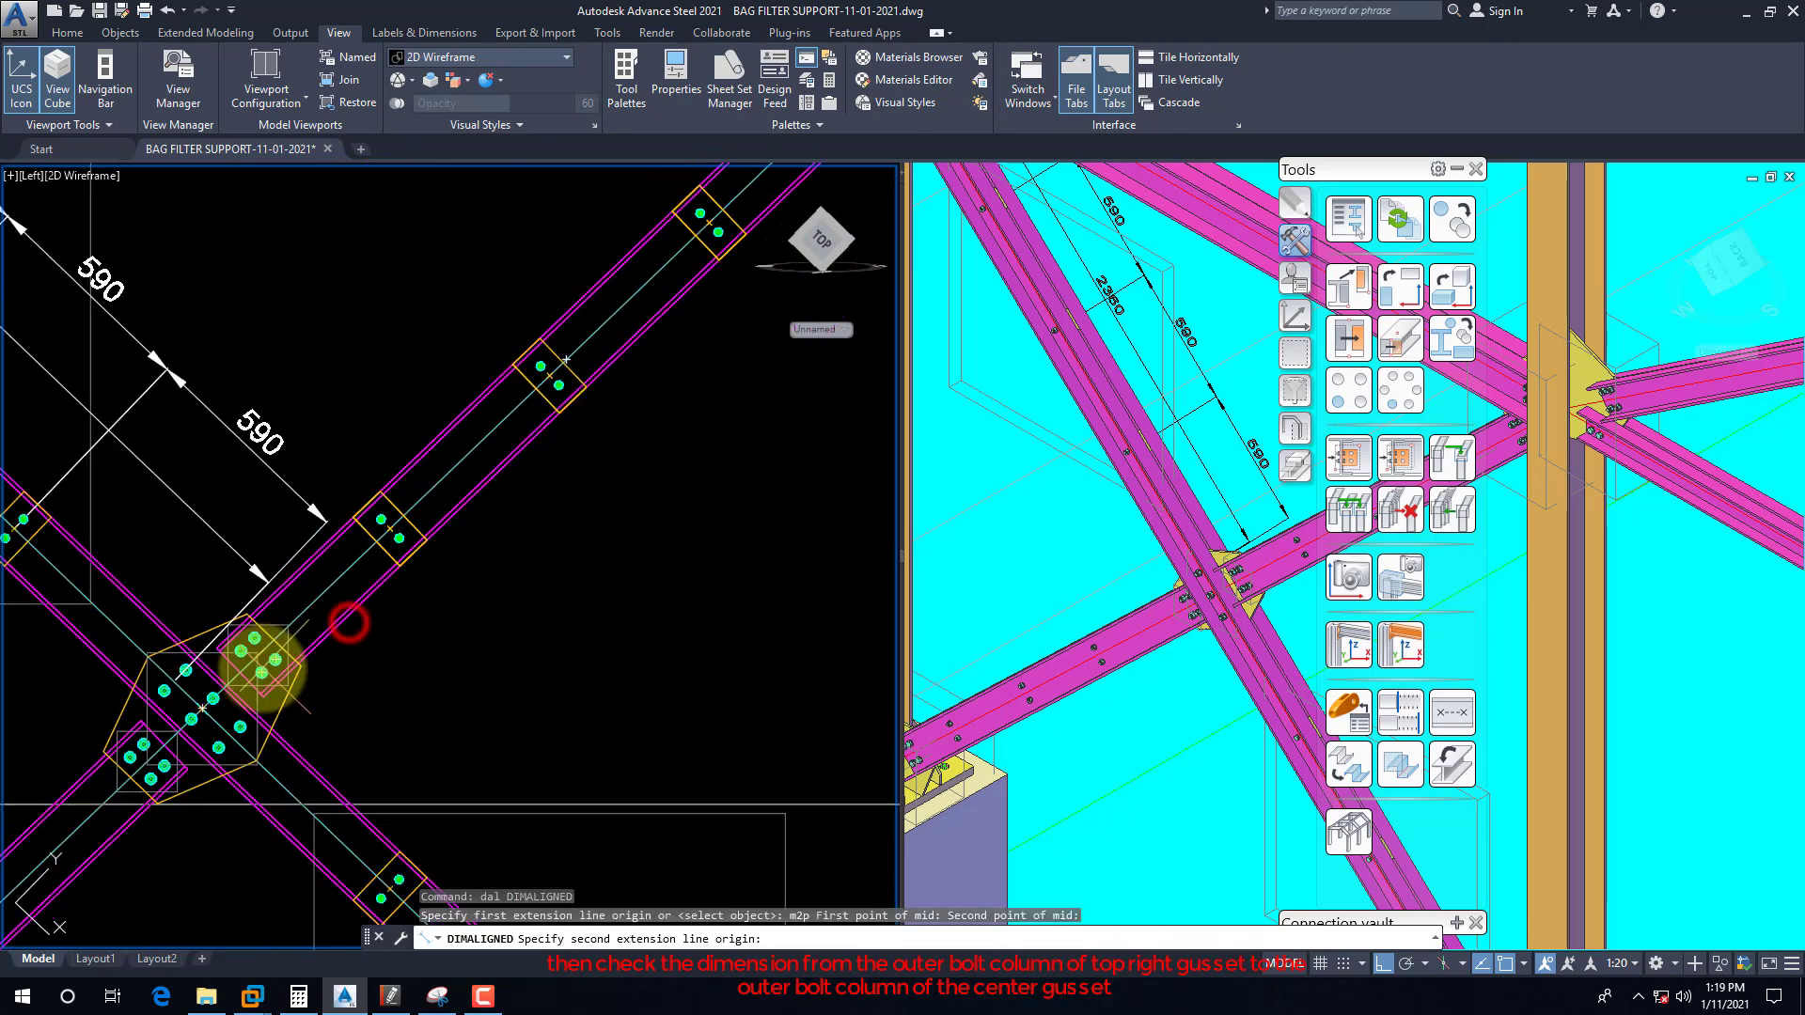
scroll(520, 483, up, 4)
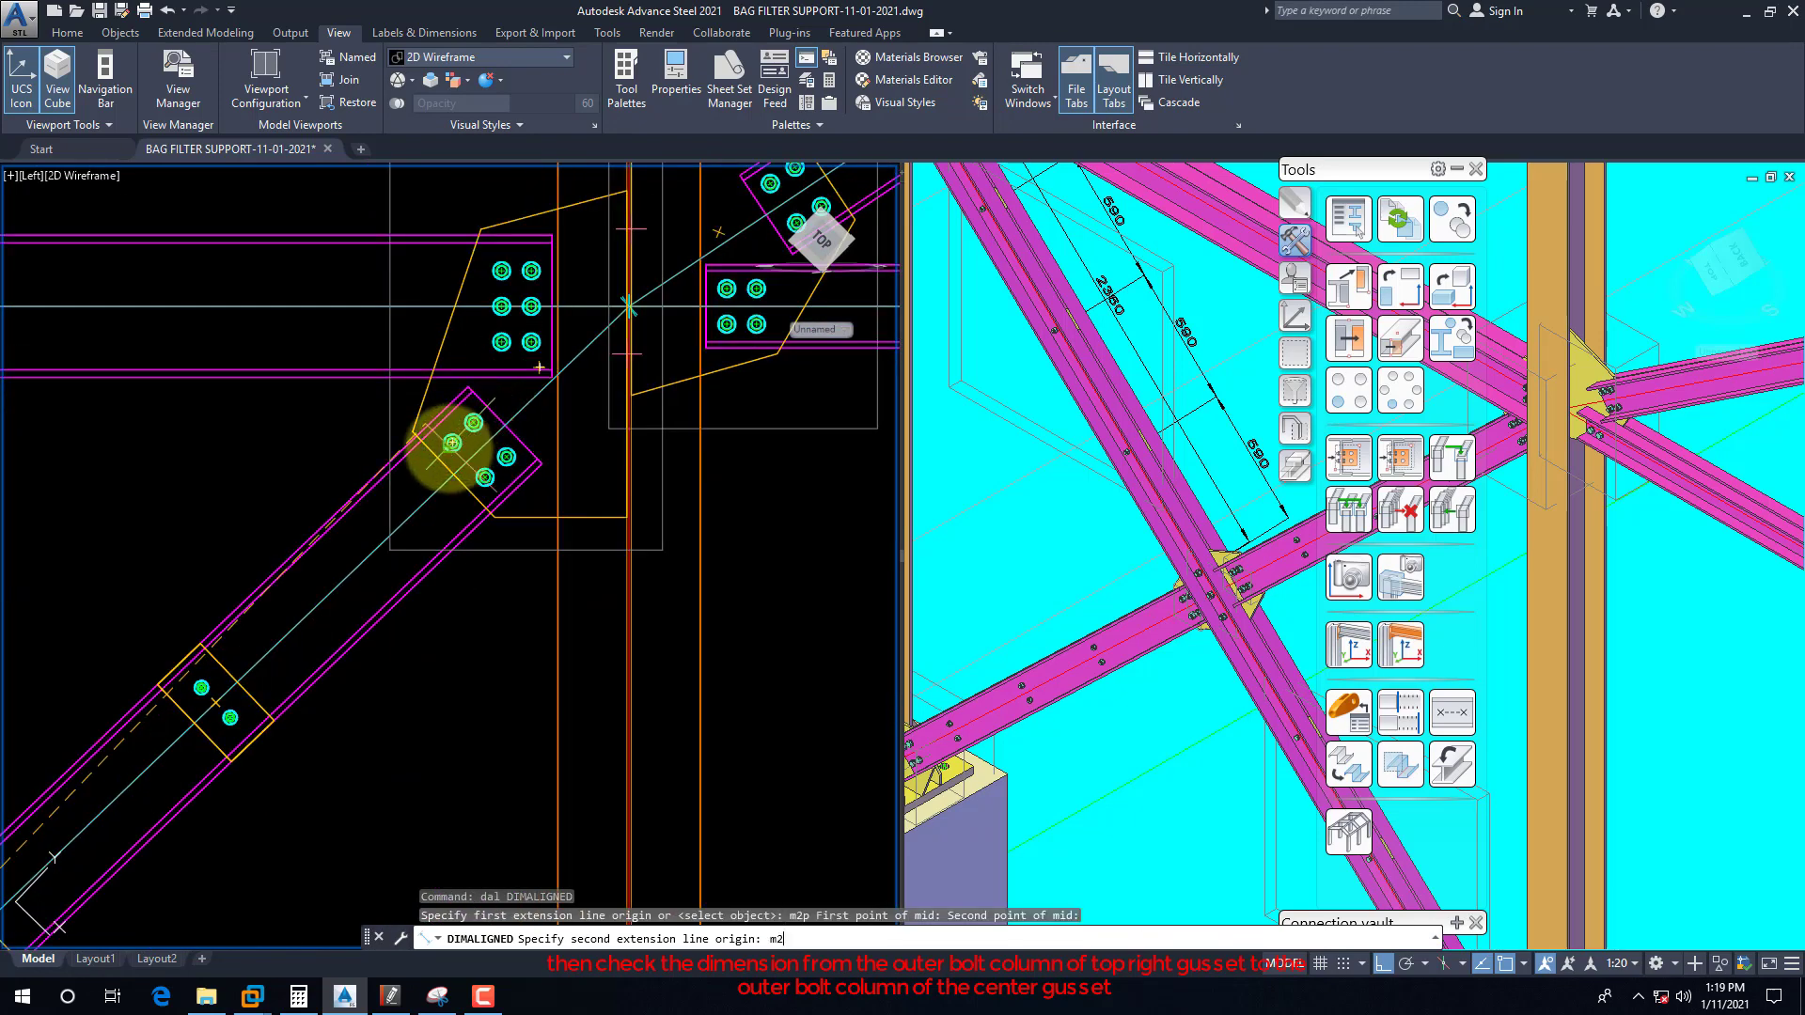
key(Return)
scroll(452, 442, up, 5)
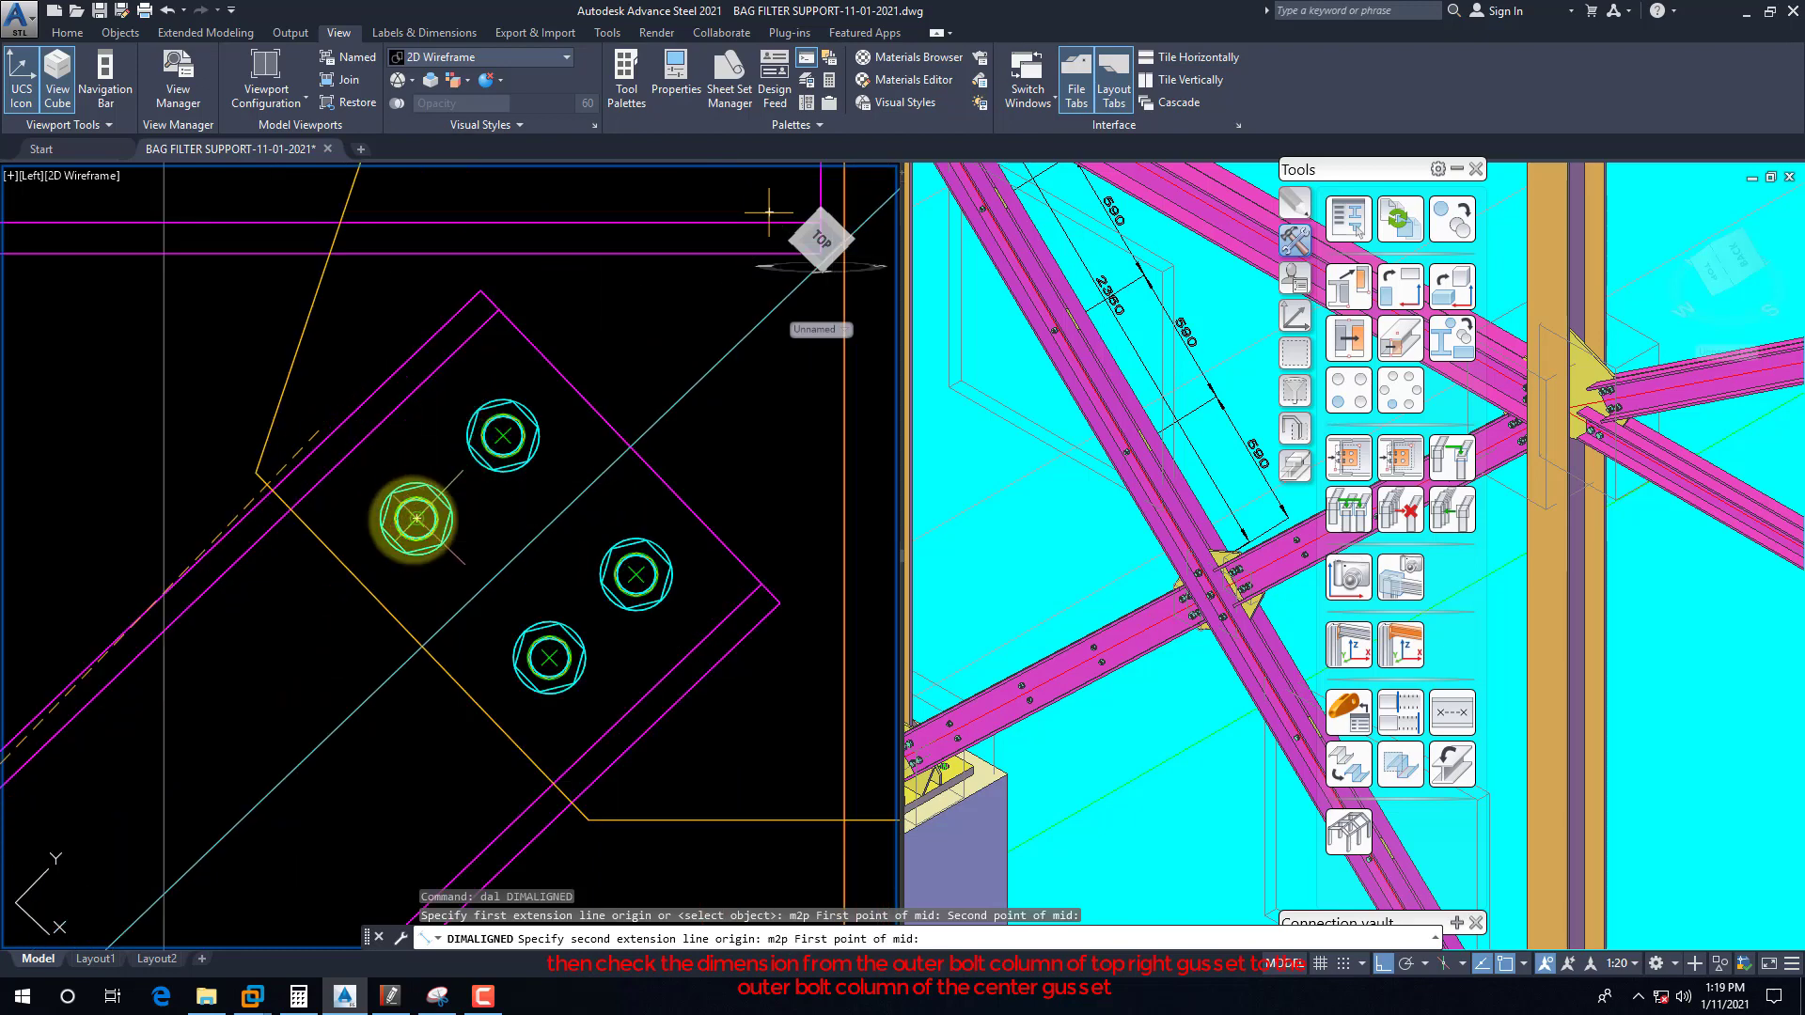
click(414, 520)
click(548, 656)
scroll(456, 435, down, 5)
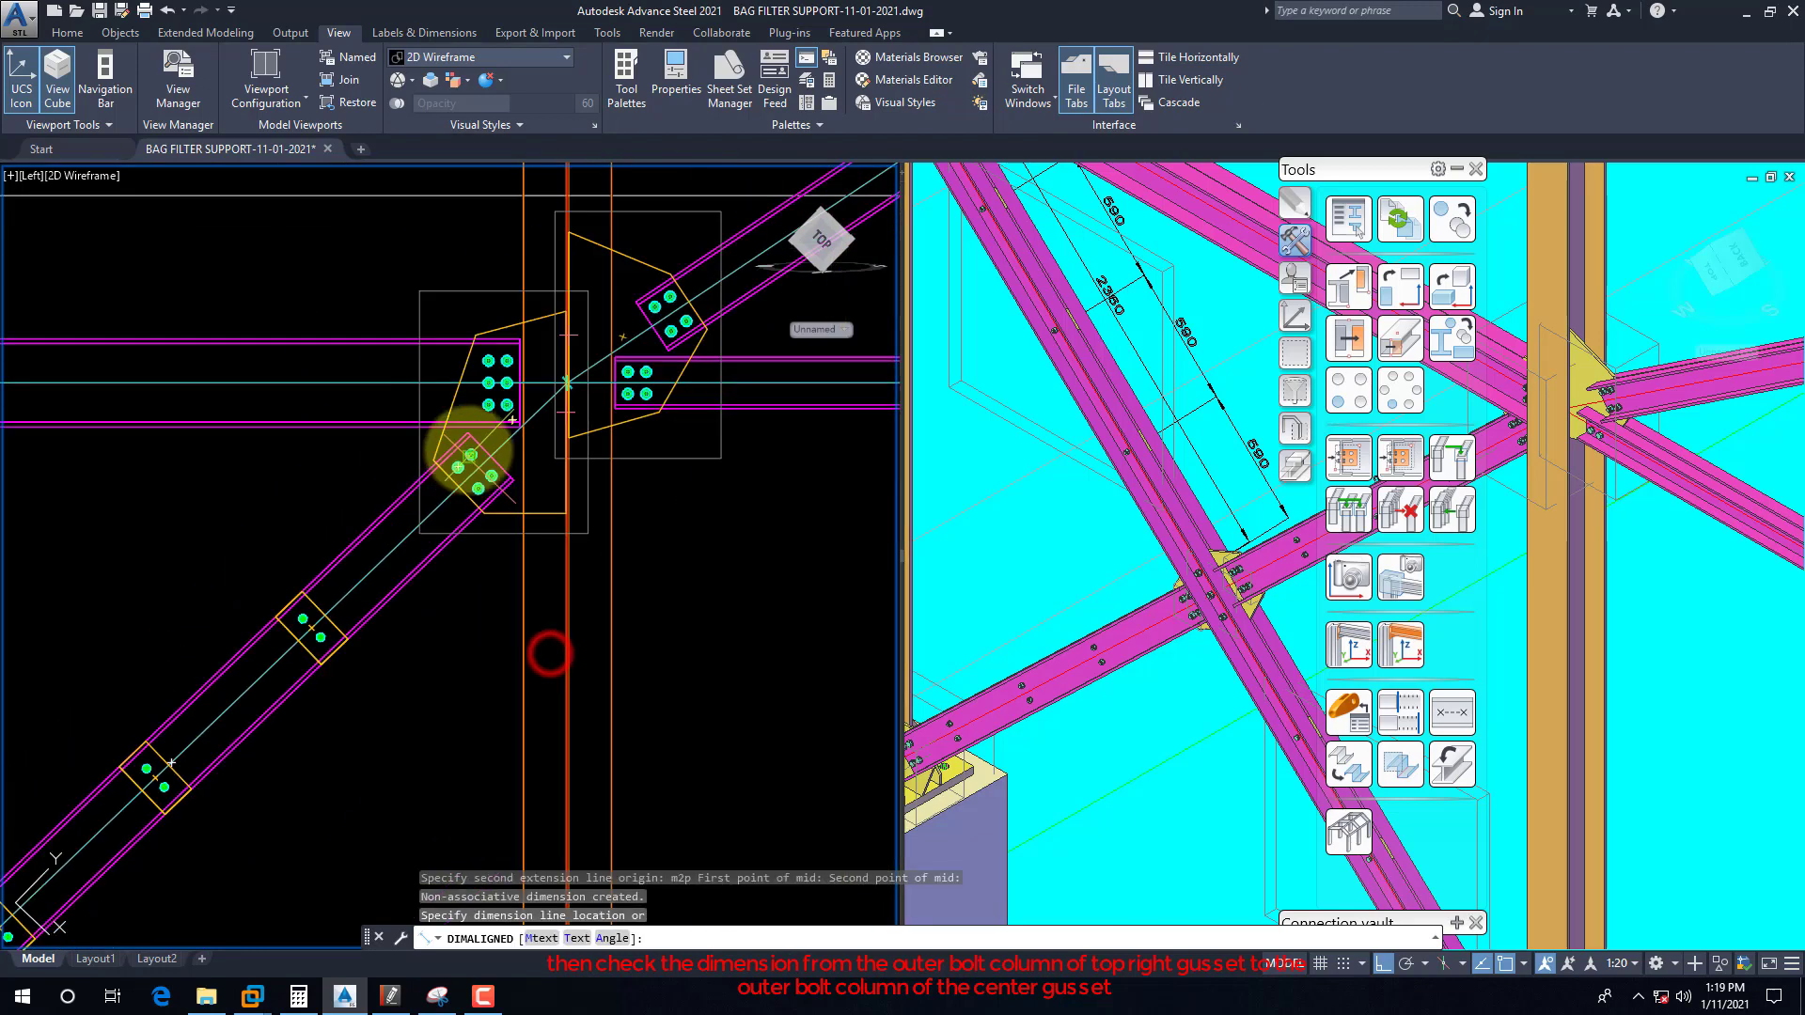
click(522, 581)
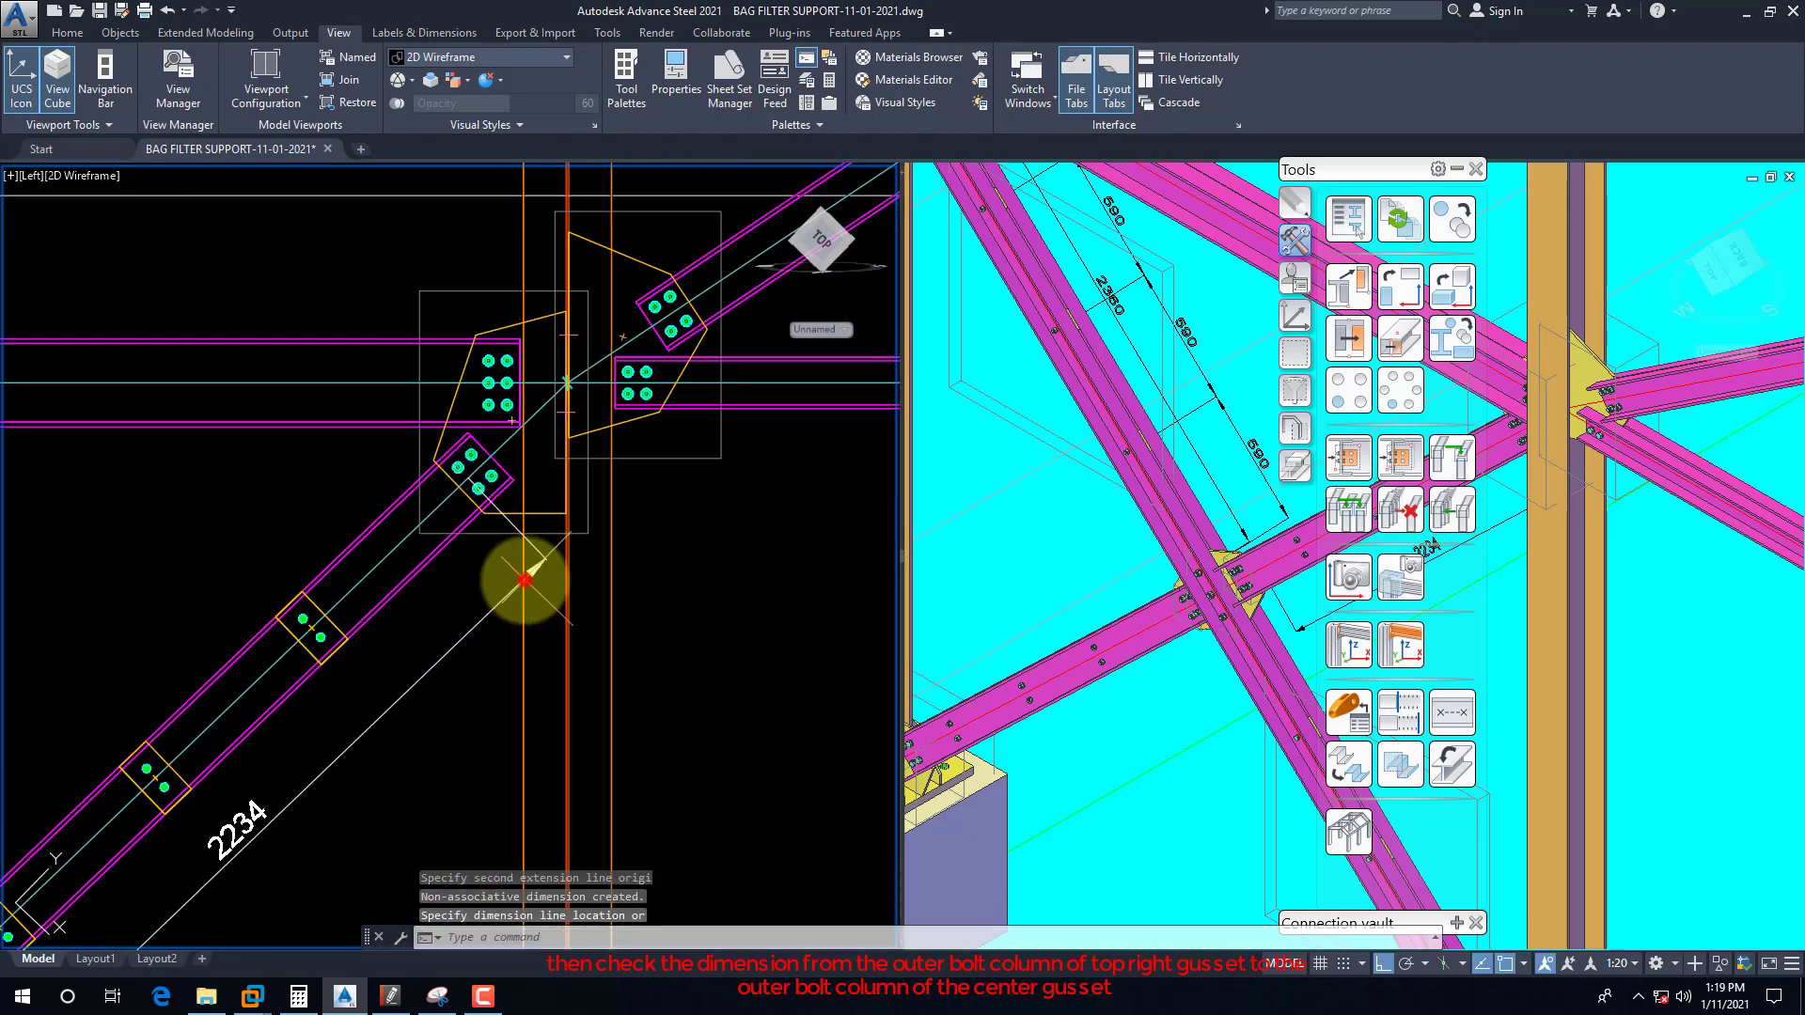
Step: Divide the second UPN's 2234 mm gusset-to-gusset bolt distance by 4 in Calculator
scroll(516, 576, down, 3)
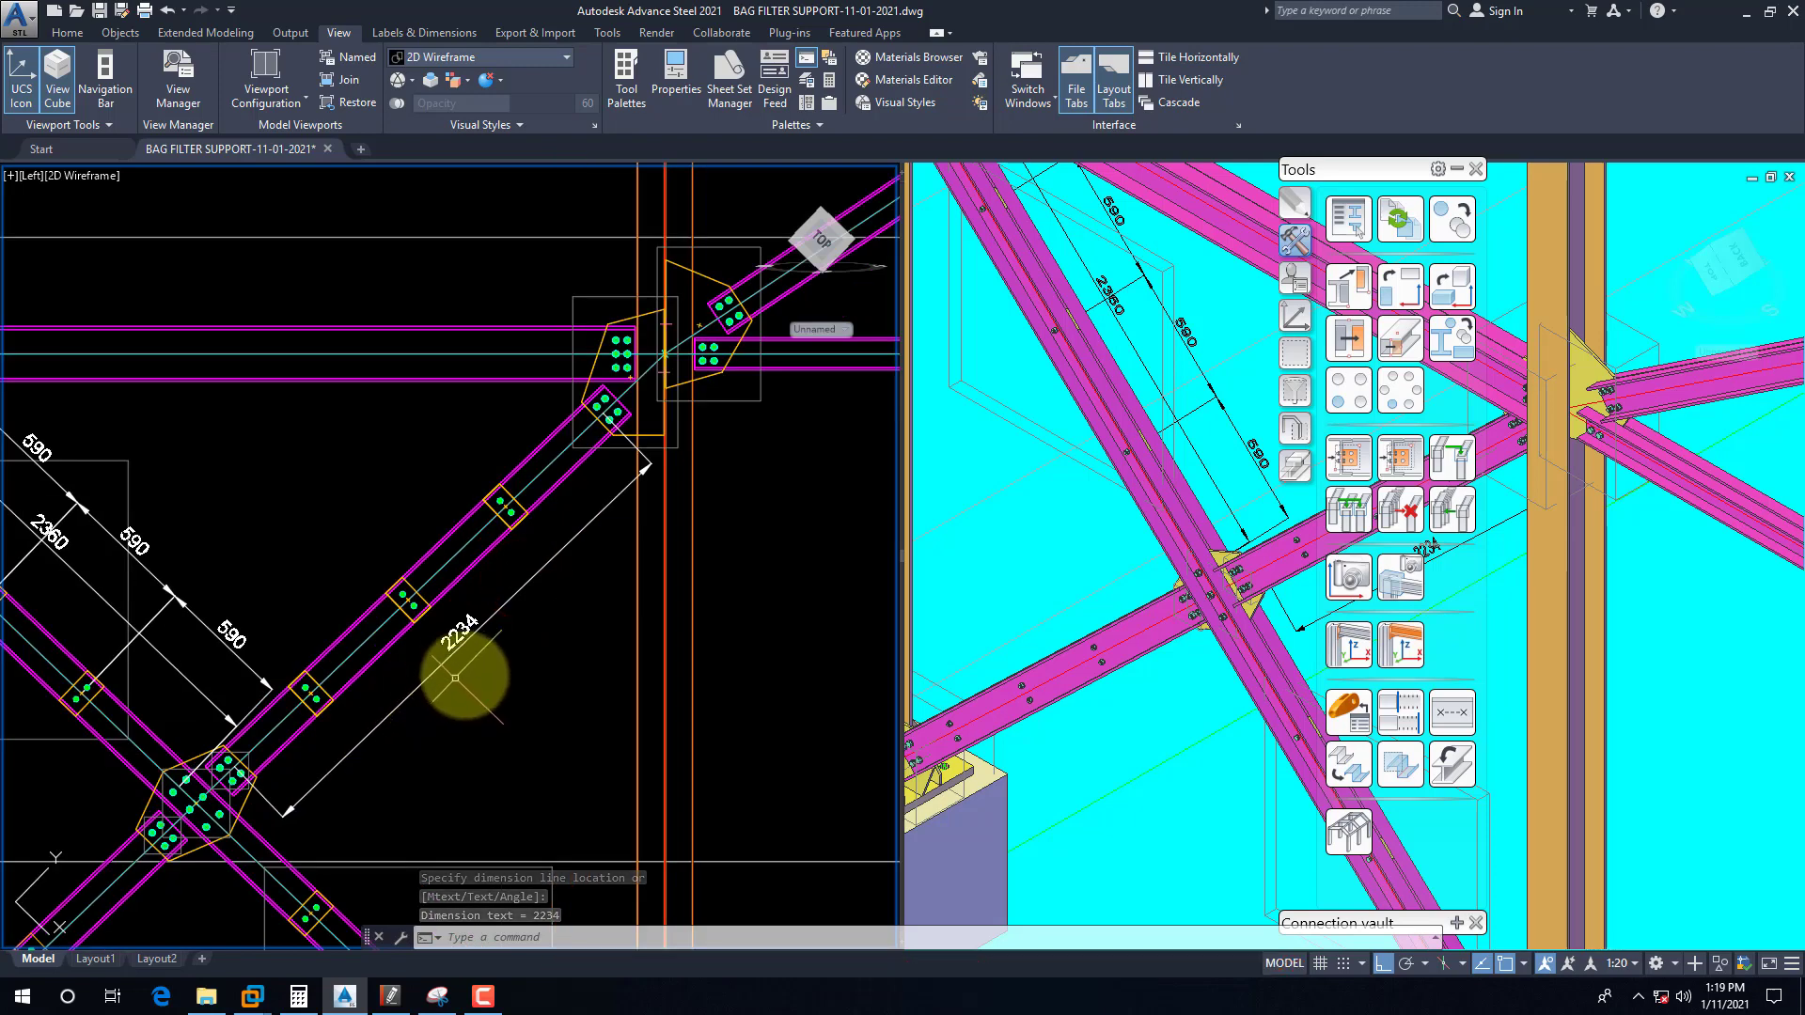
click(299, 1001)
text(2234/)
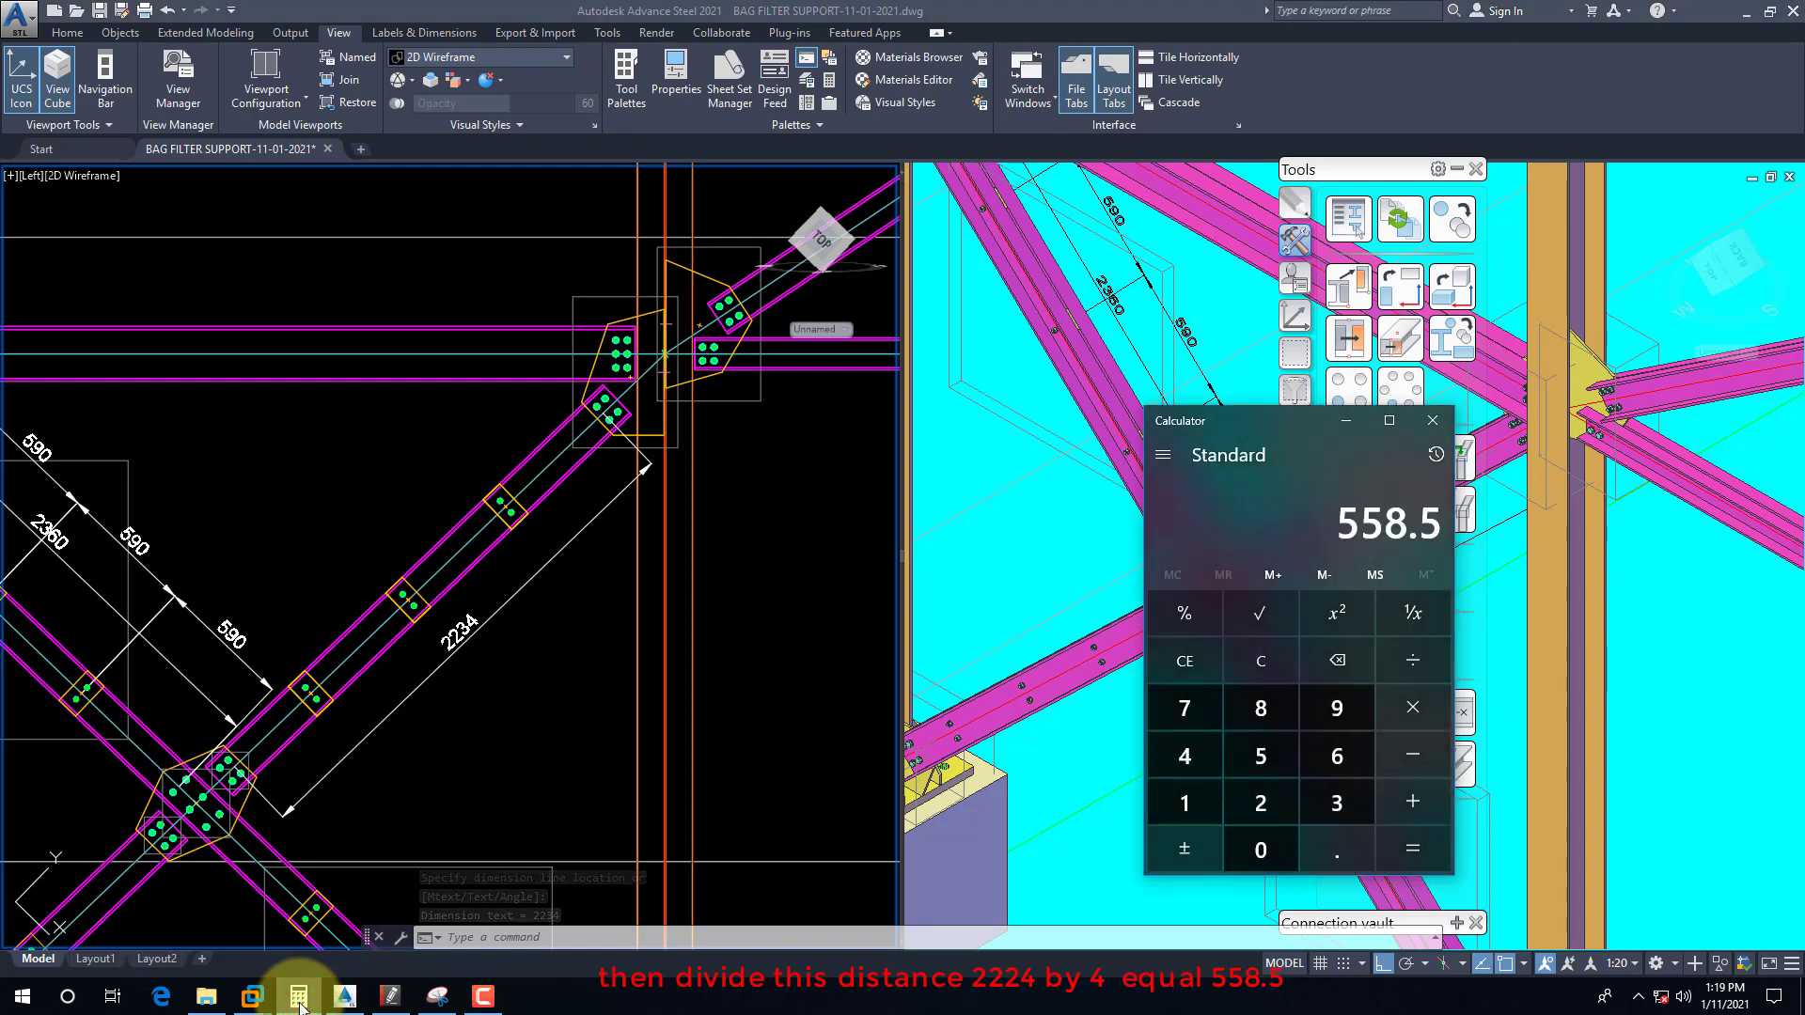
click(521, 596)
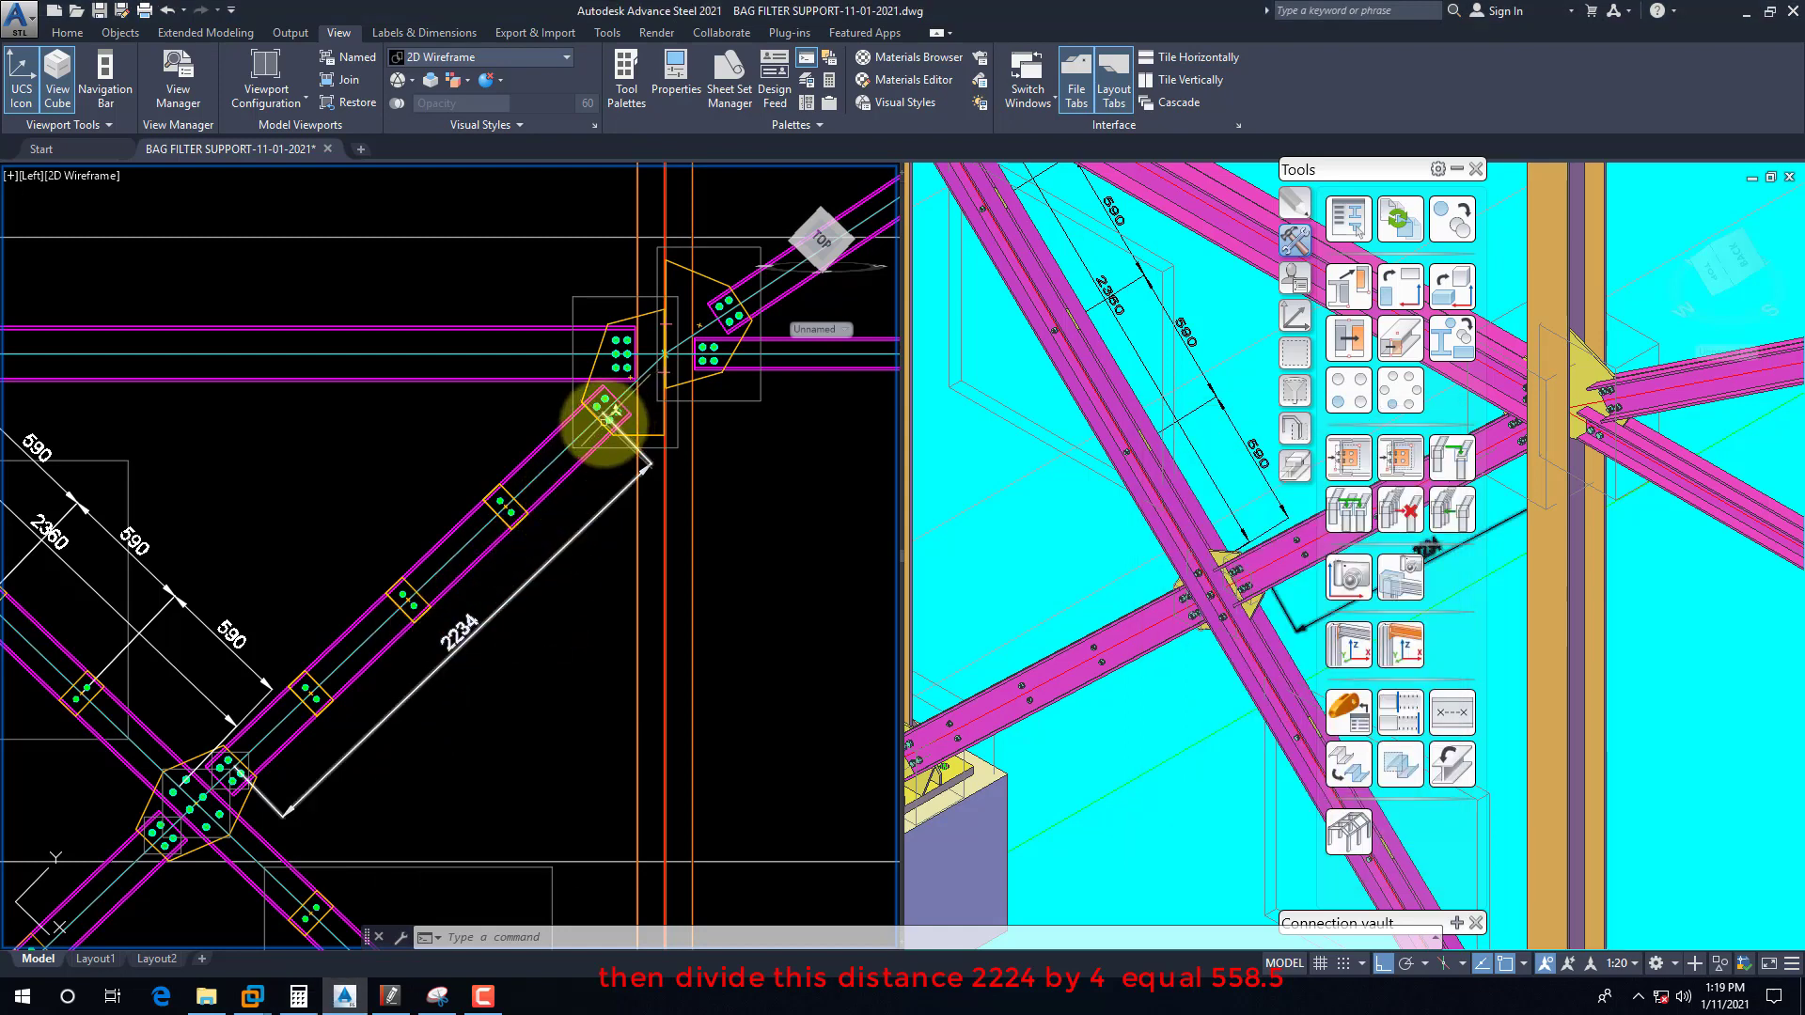
Step: Start an aligned dimension at the node on the upper-right end of the second UPN's system line
scroll(602, 451, up, 3)
scroll(634, 433, down, 3)
scroll(657, 437, up, 3)
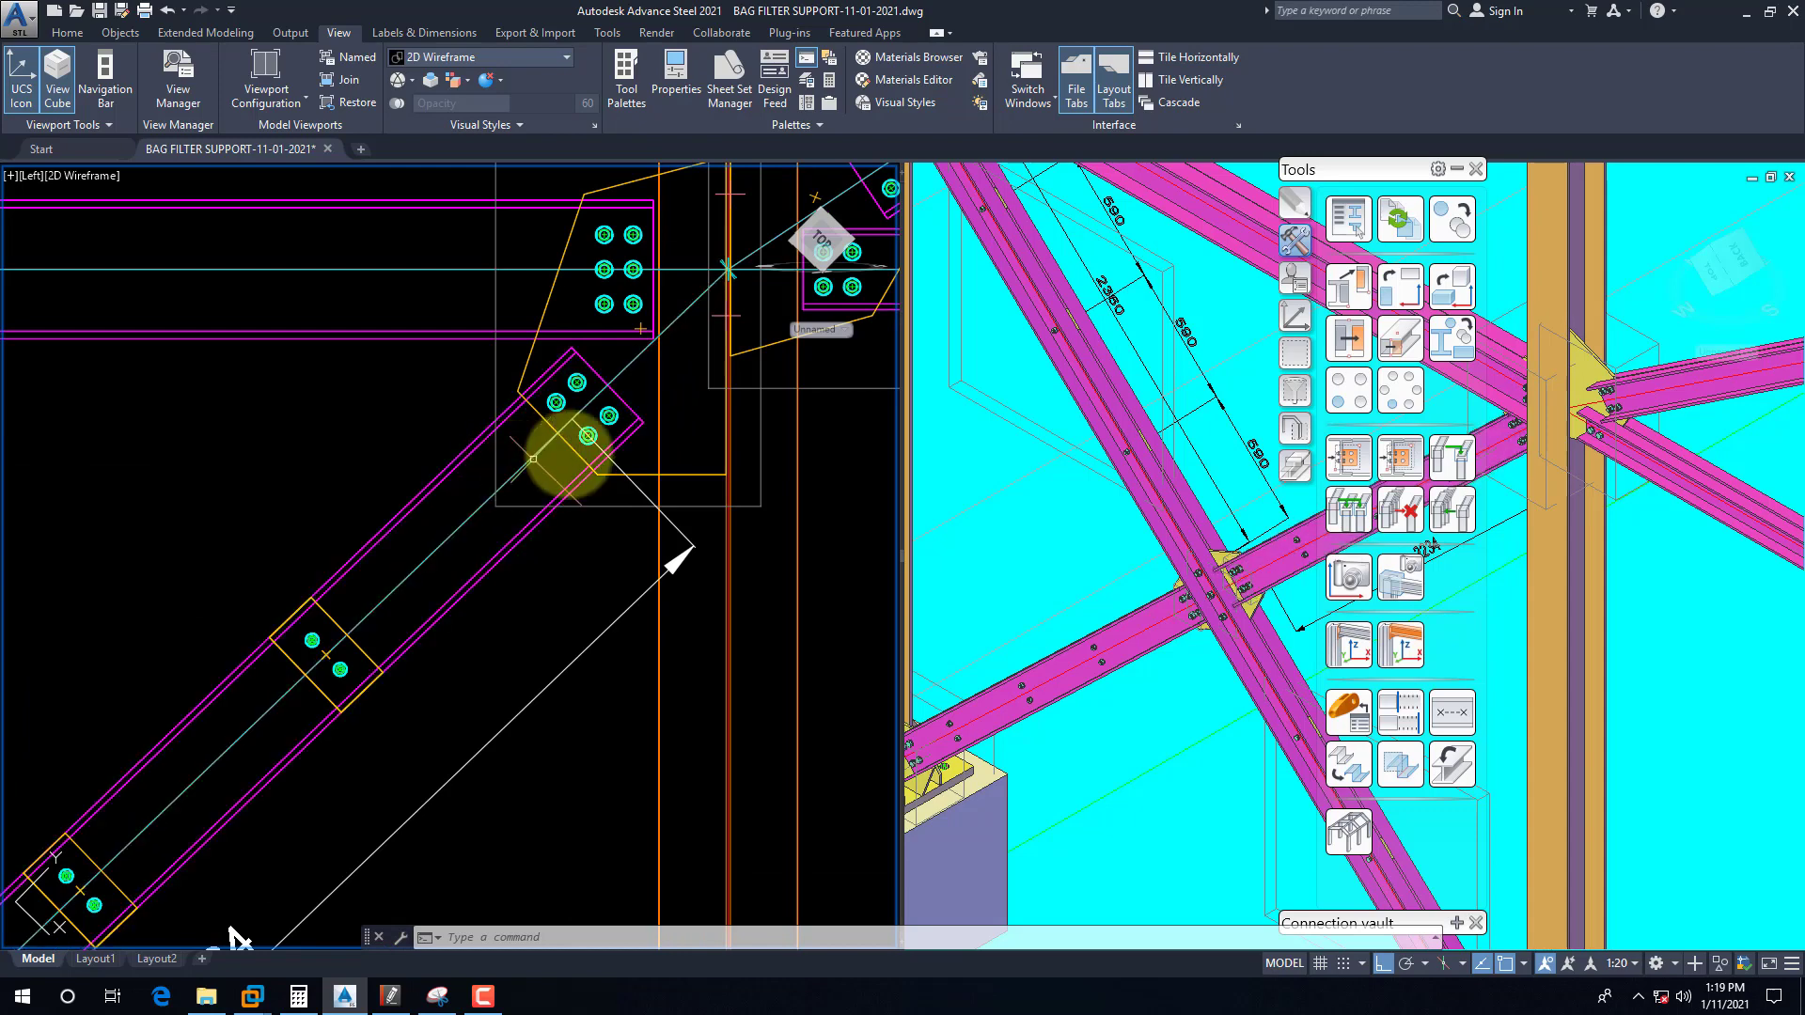
text(dal)
key(Return)
scroll(588, 451, up, 3)
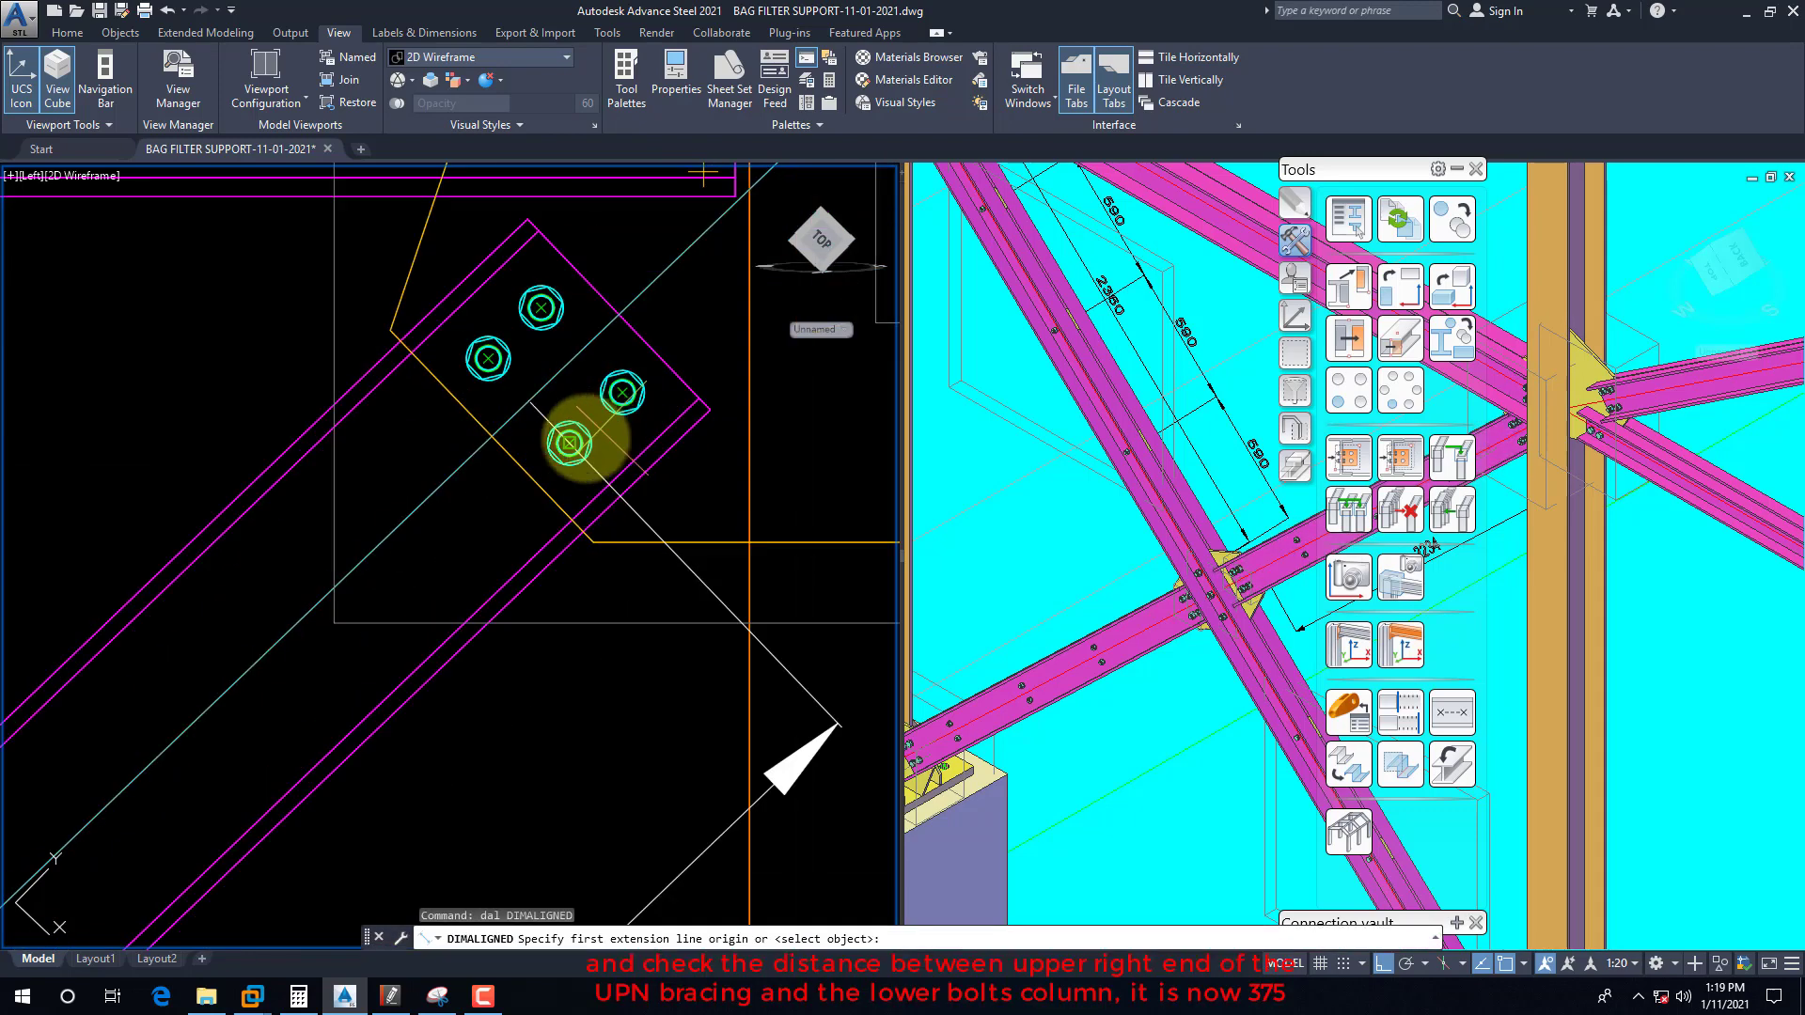
scroll(432, 536, down, 2)
scroll(705, 290, down, 1)
scroll(685, 262, up, 1)
shift+right_click(649, 237)
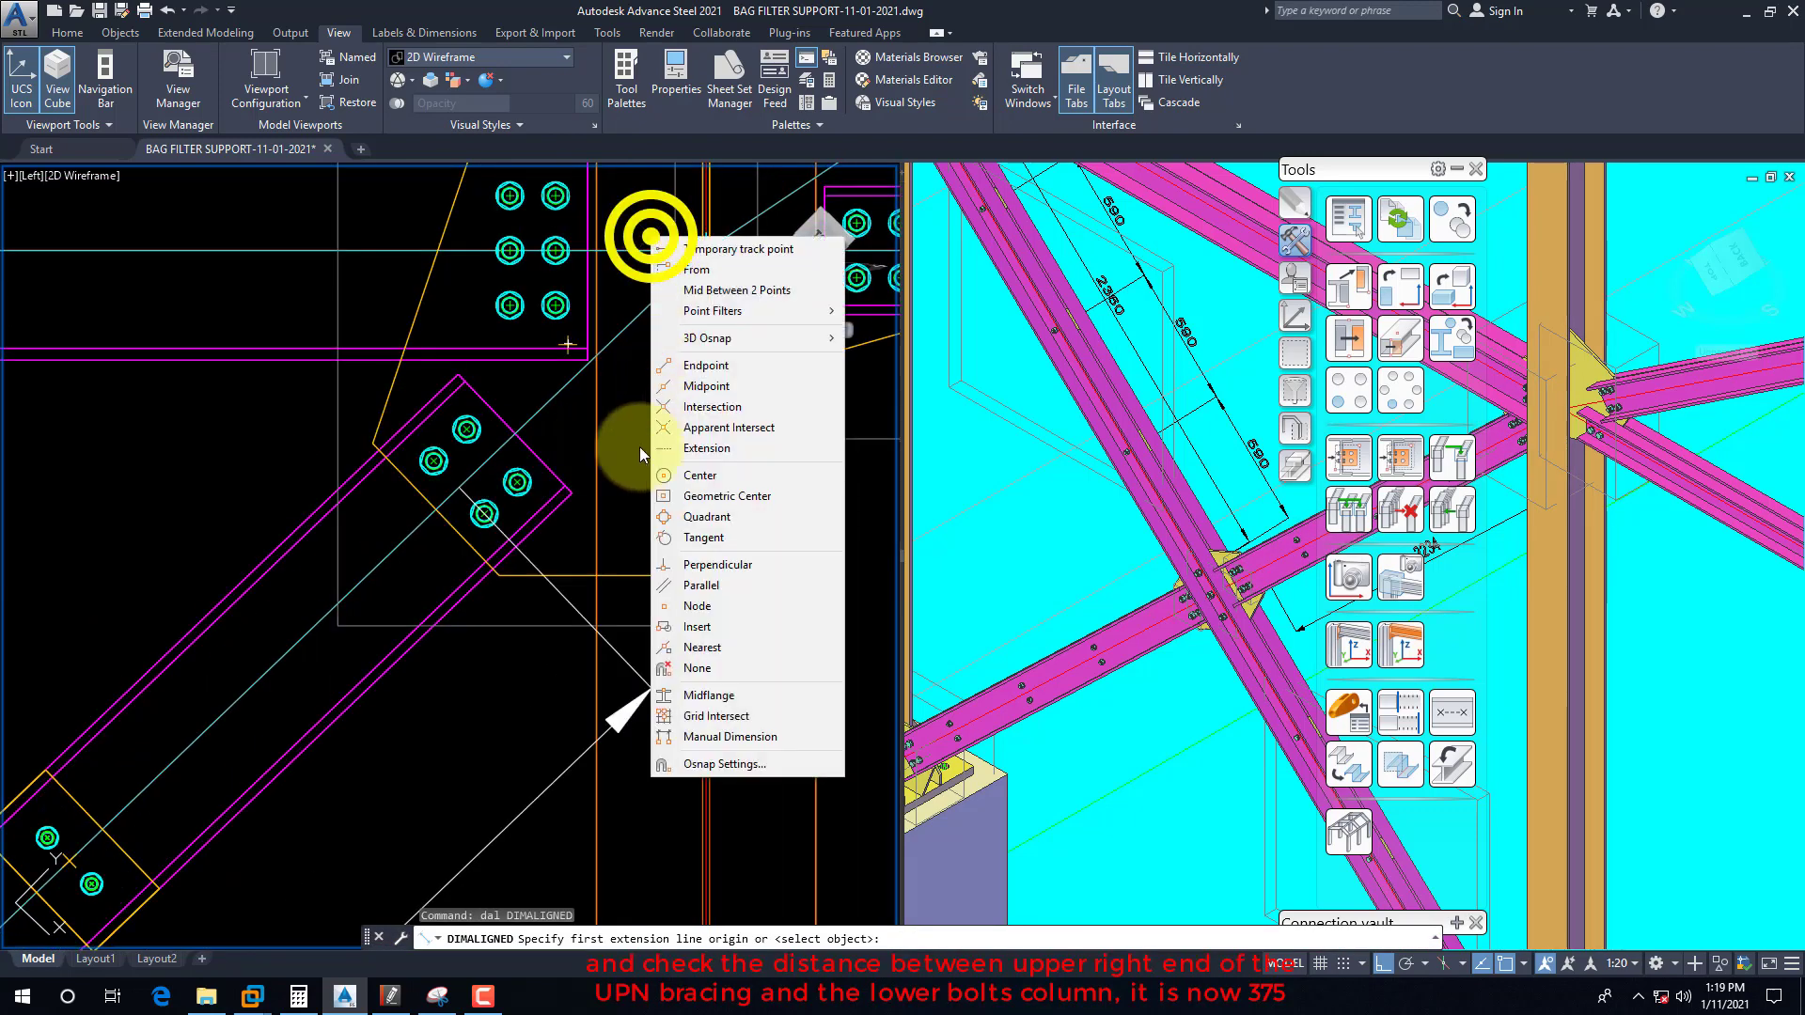
click(697, 608)
click(703, 254)
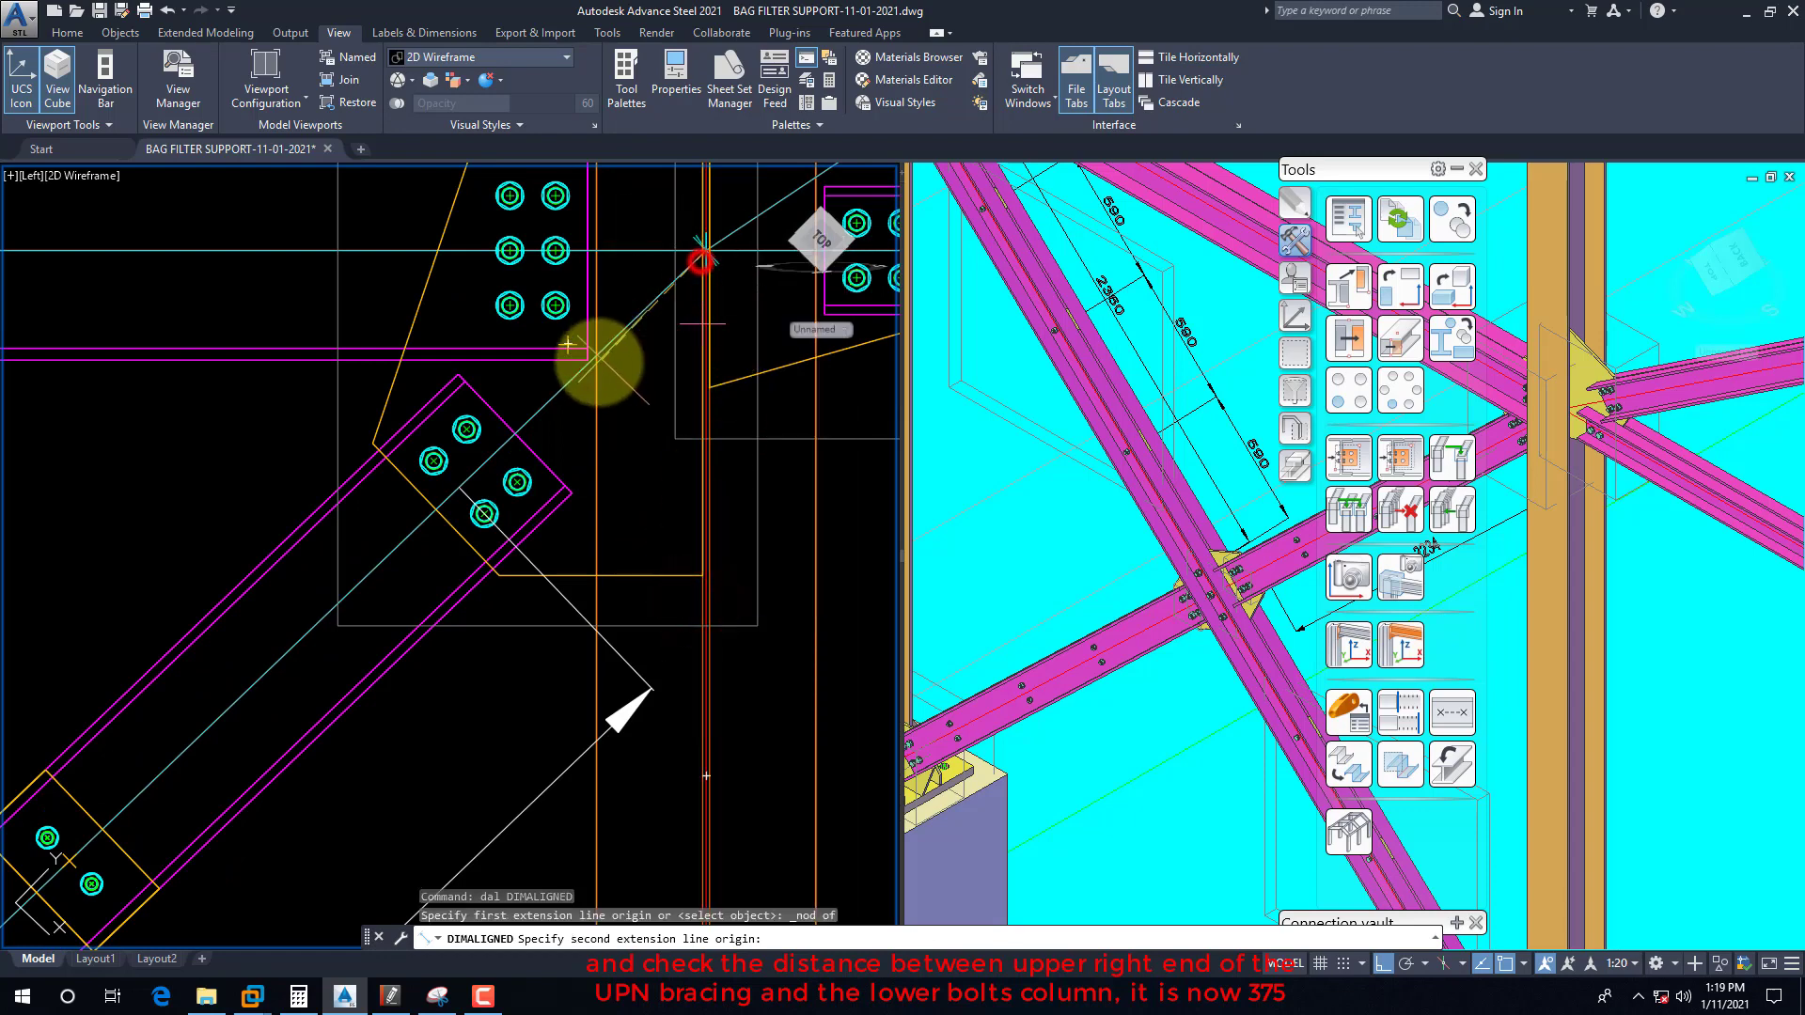
Step: End the aligned dimension midway between the upper-right gusset's lower bolt pair and place it beside the brace
shift+right_click(598, 361)
key(Escape)
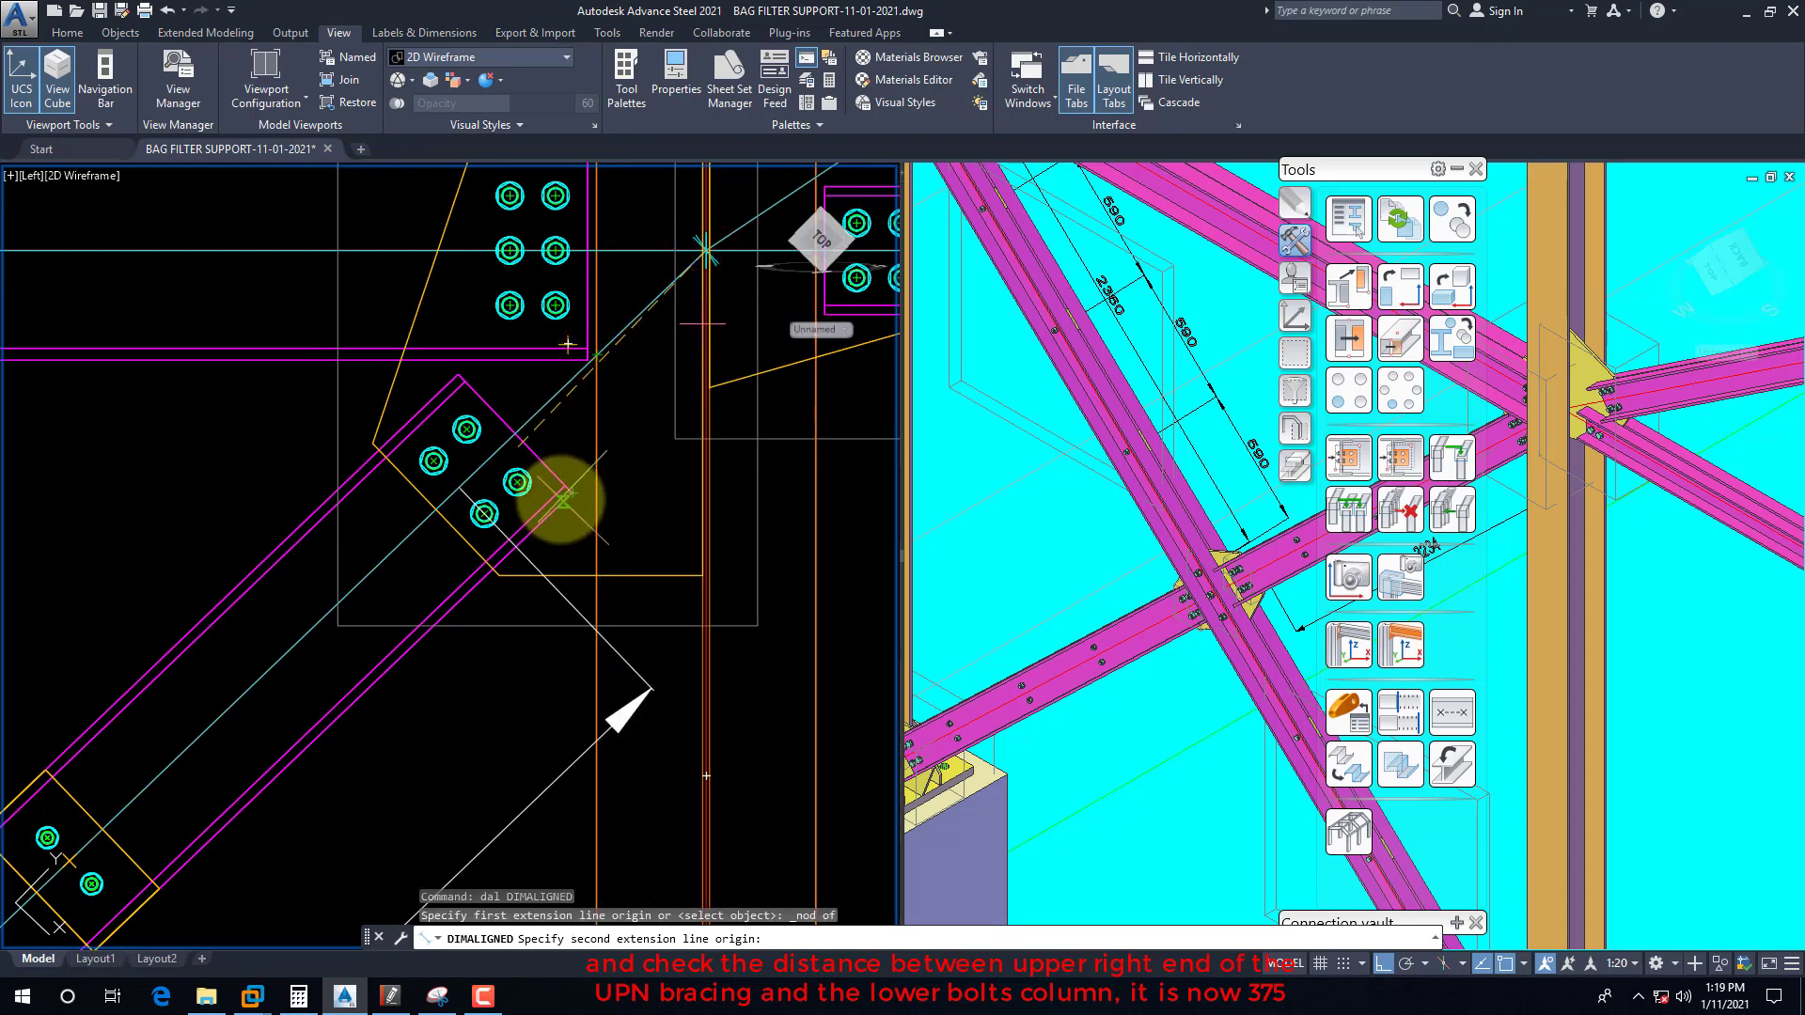
text(m2p)
key(Return)
scroll(405, 479, up, 4)
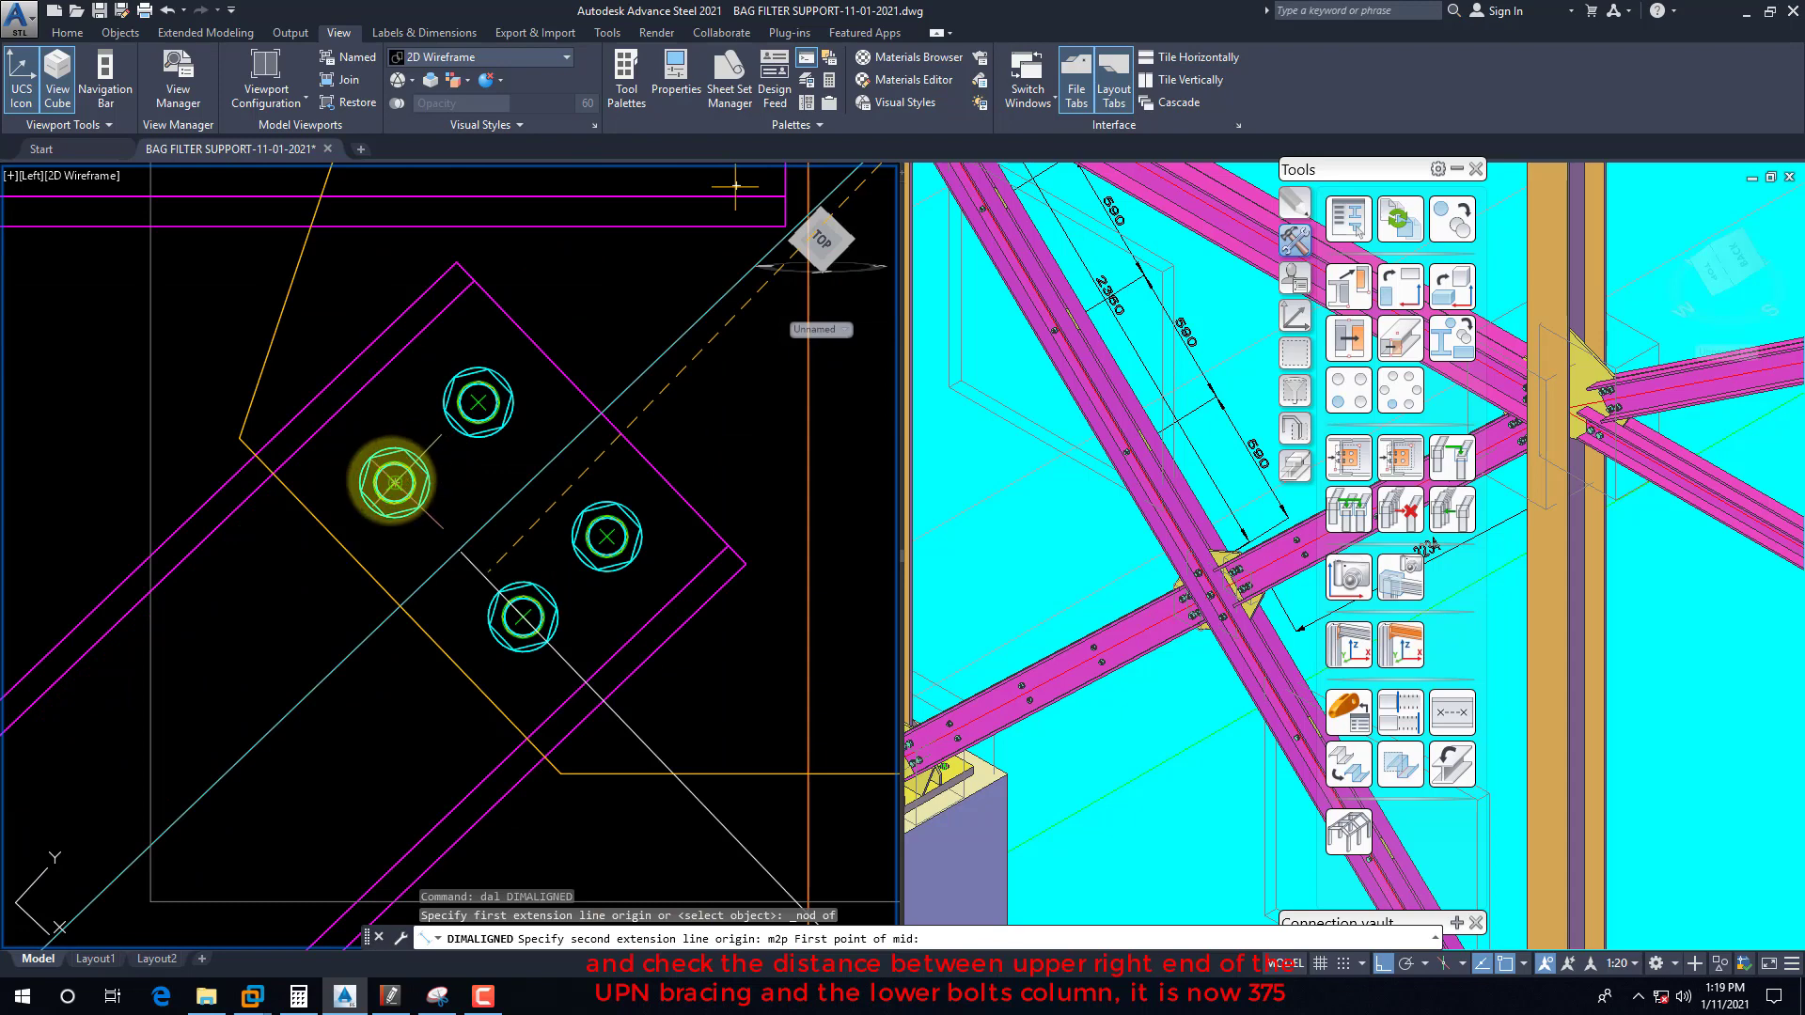
click(394, 482)
click(522, 615)
scroll(399, 498, down, 3)
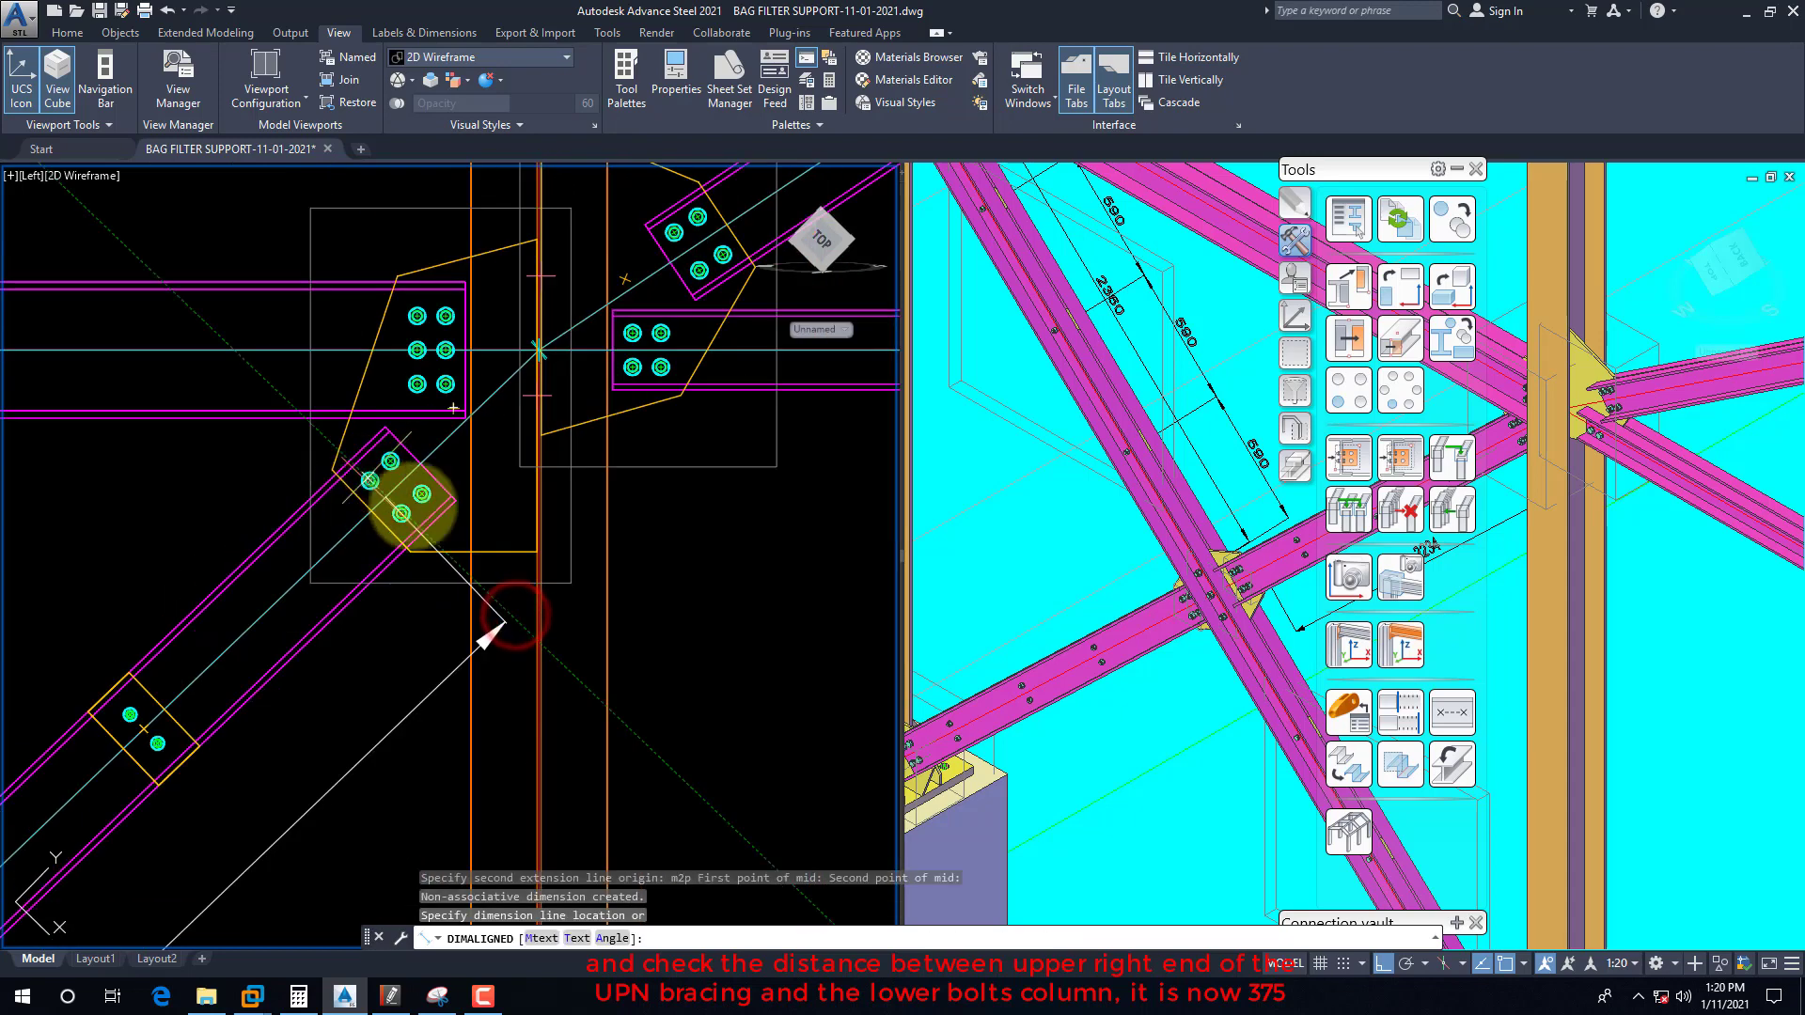
click(636, 561)
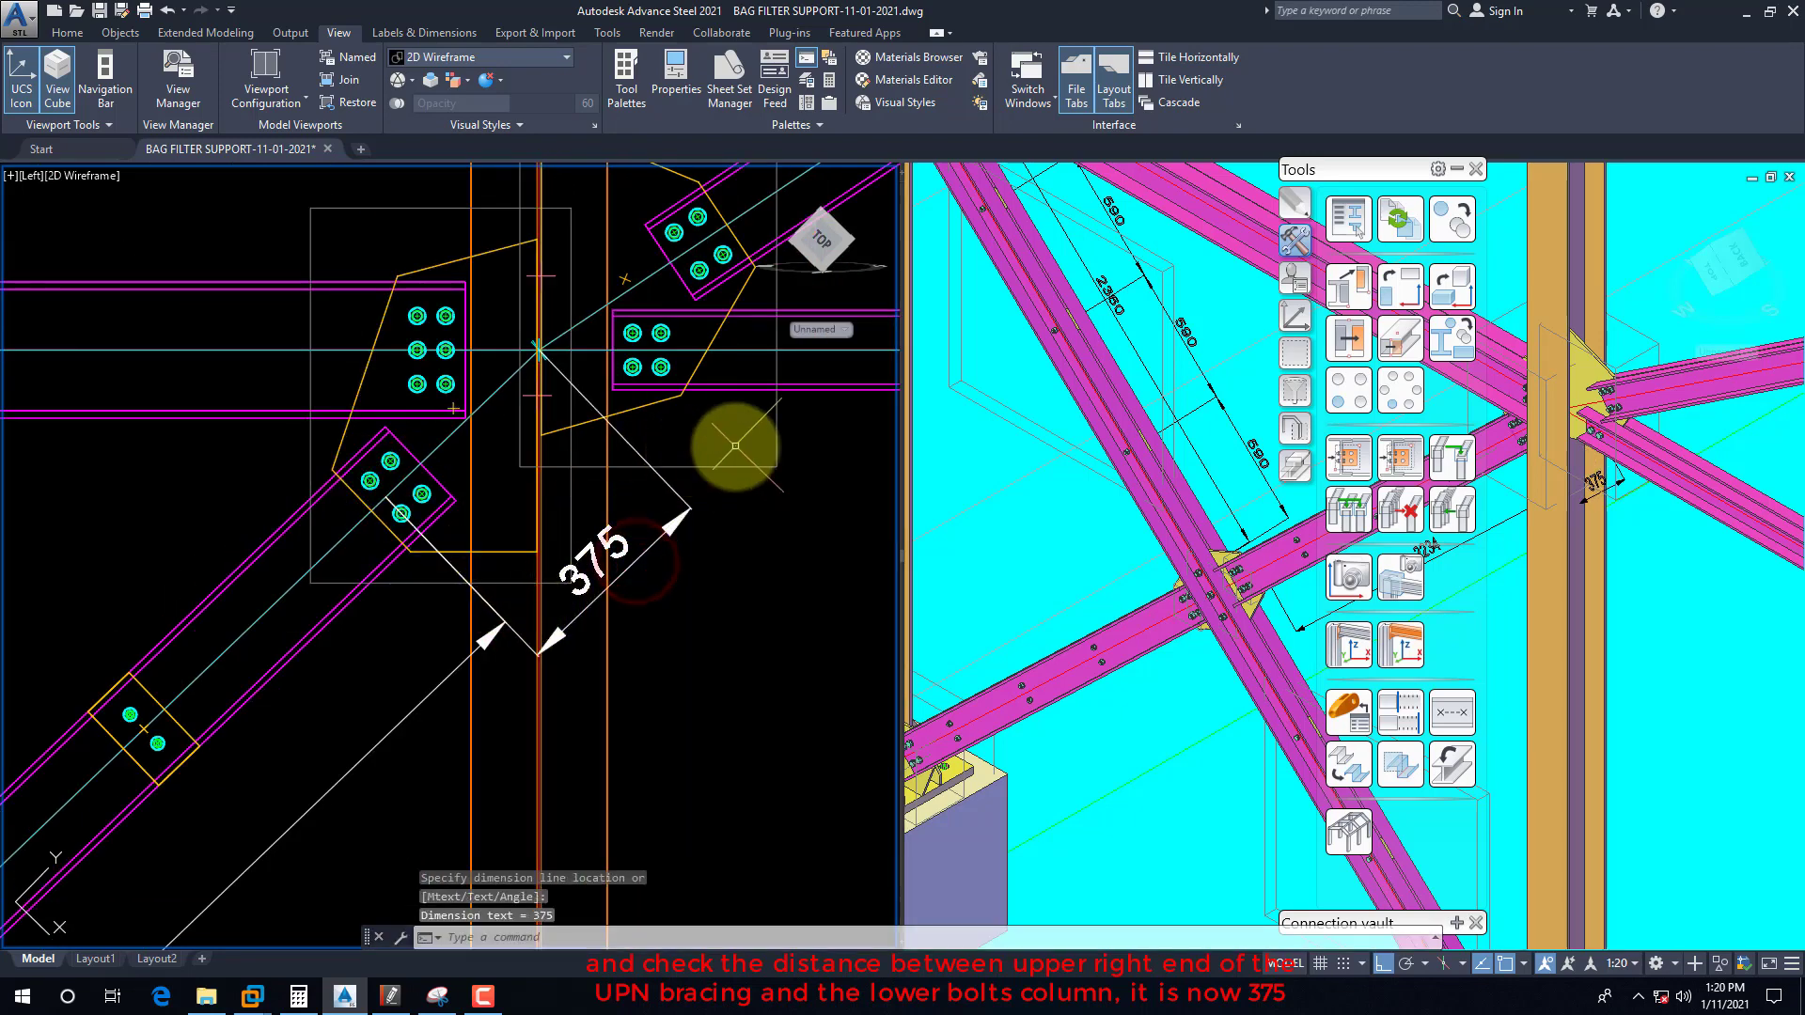
Step: Try to continue the end-to-bolt dimension by 558.5 along the second UPN
scroll(738, 453, down, 2)
scroll(624, 544, down, 1)
scroll(637, 536, up, 3)
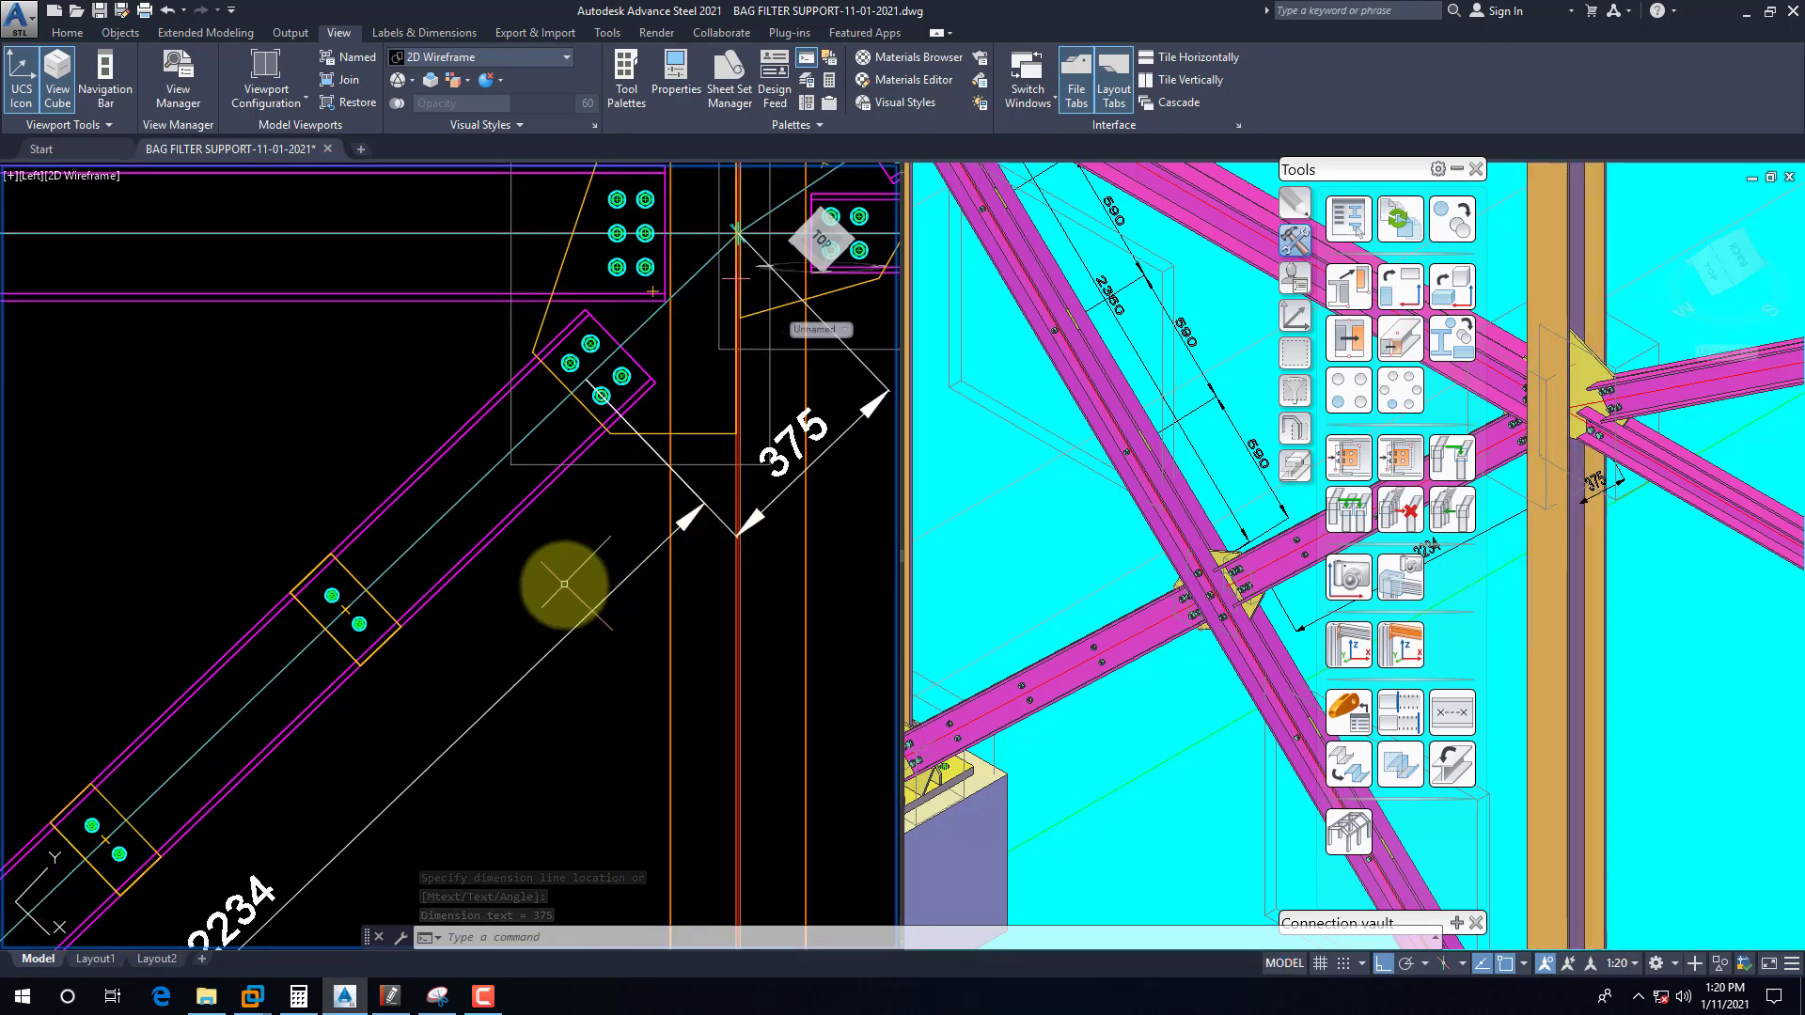
text(dco)
key(Return)
click(247, 938)
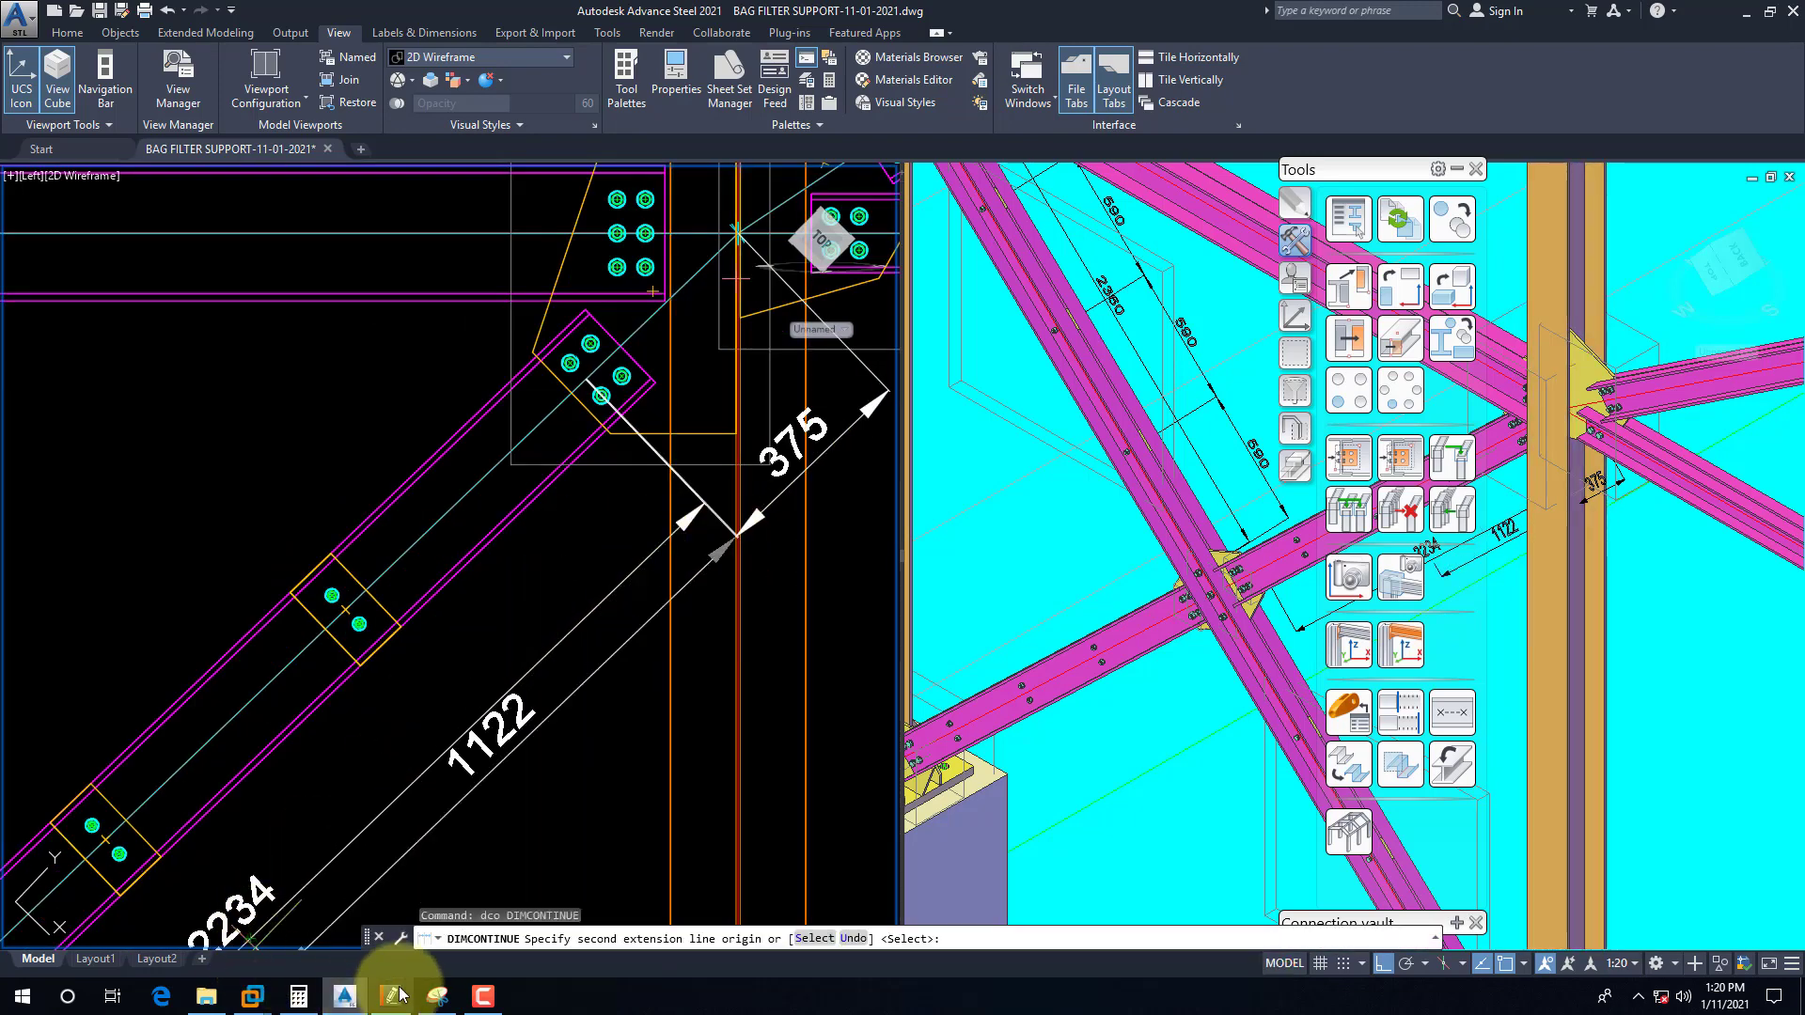
click(298, 996)
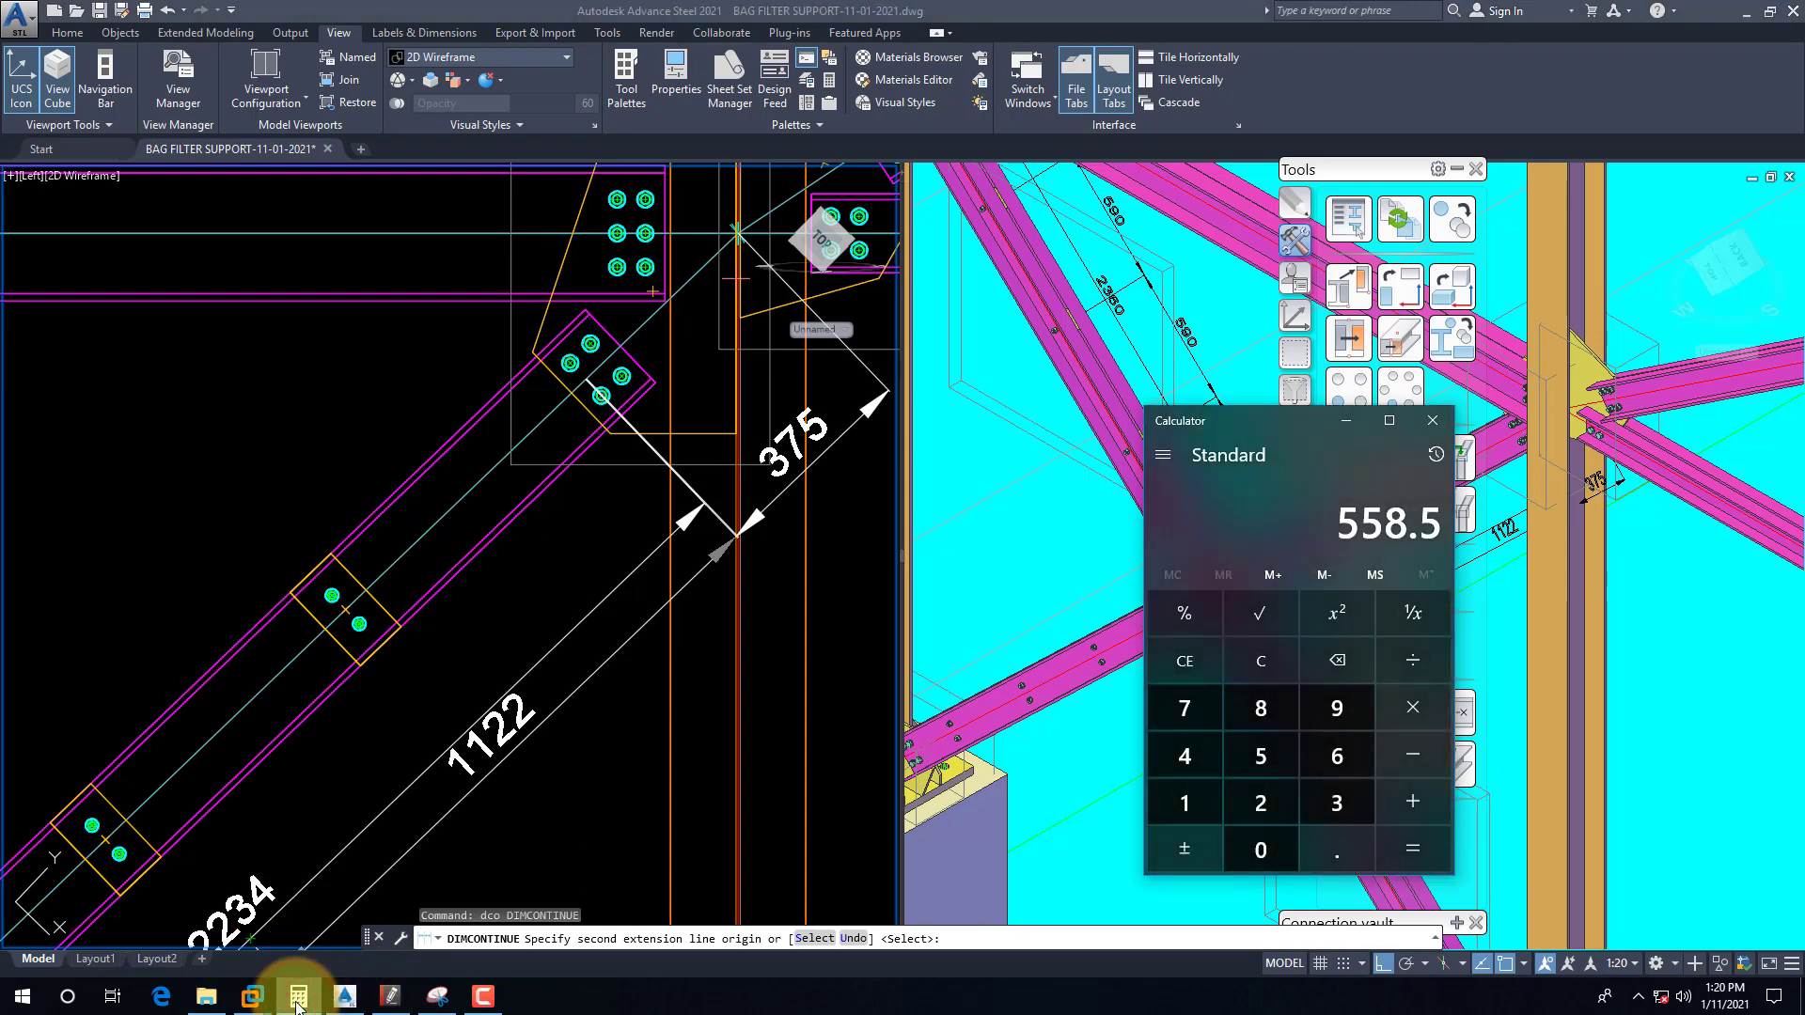
click(298, 996)
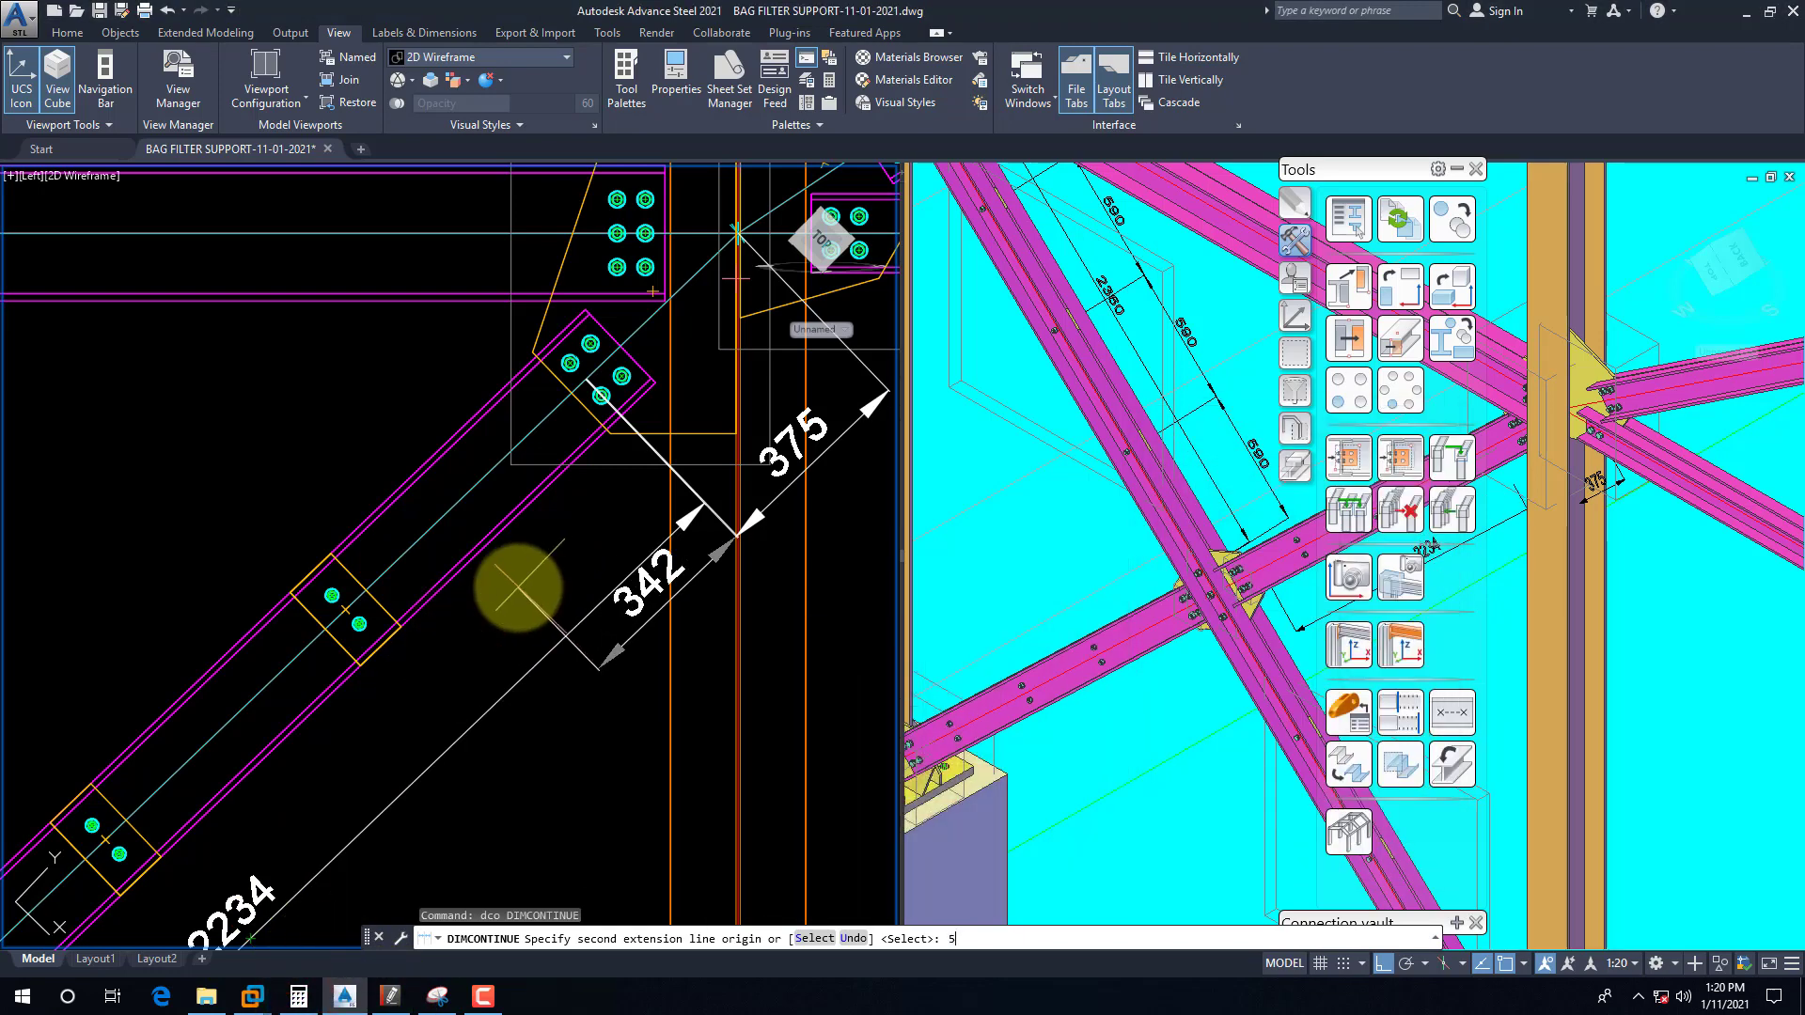
key(Return)
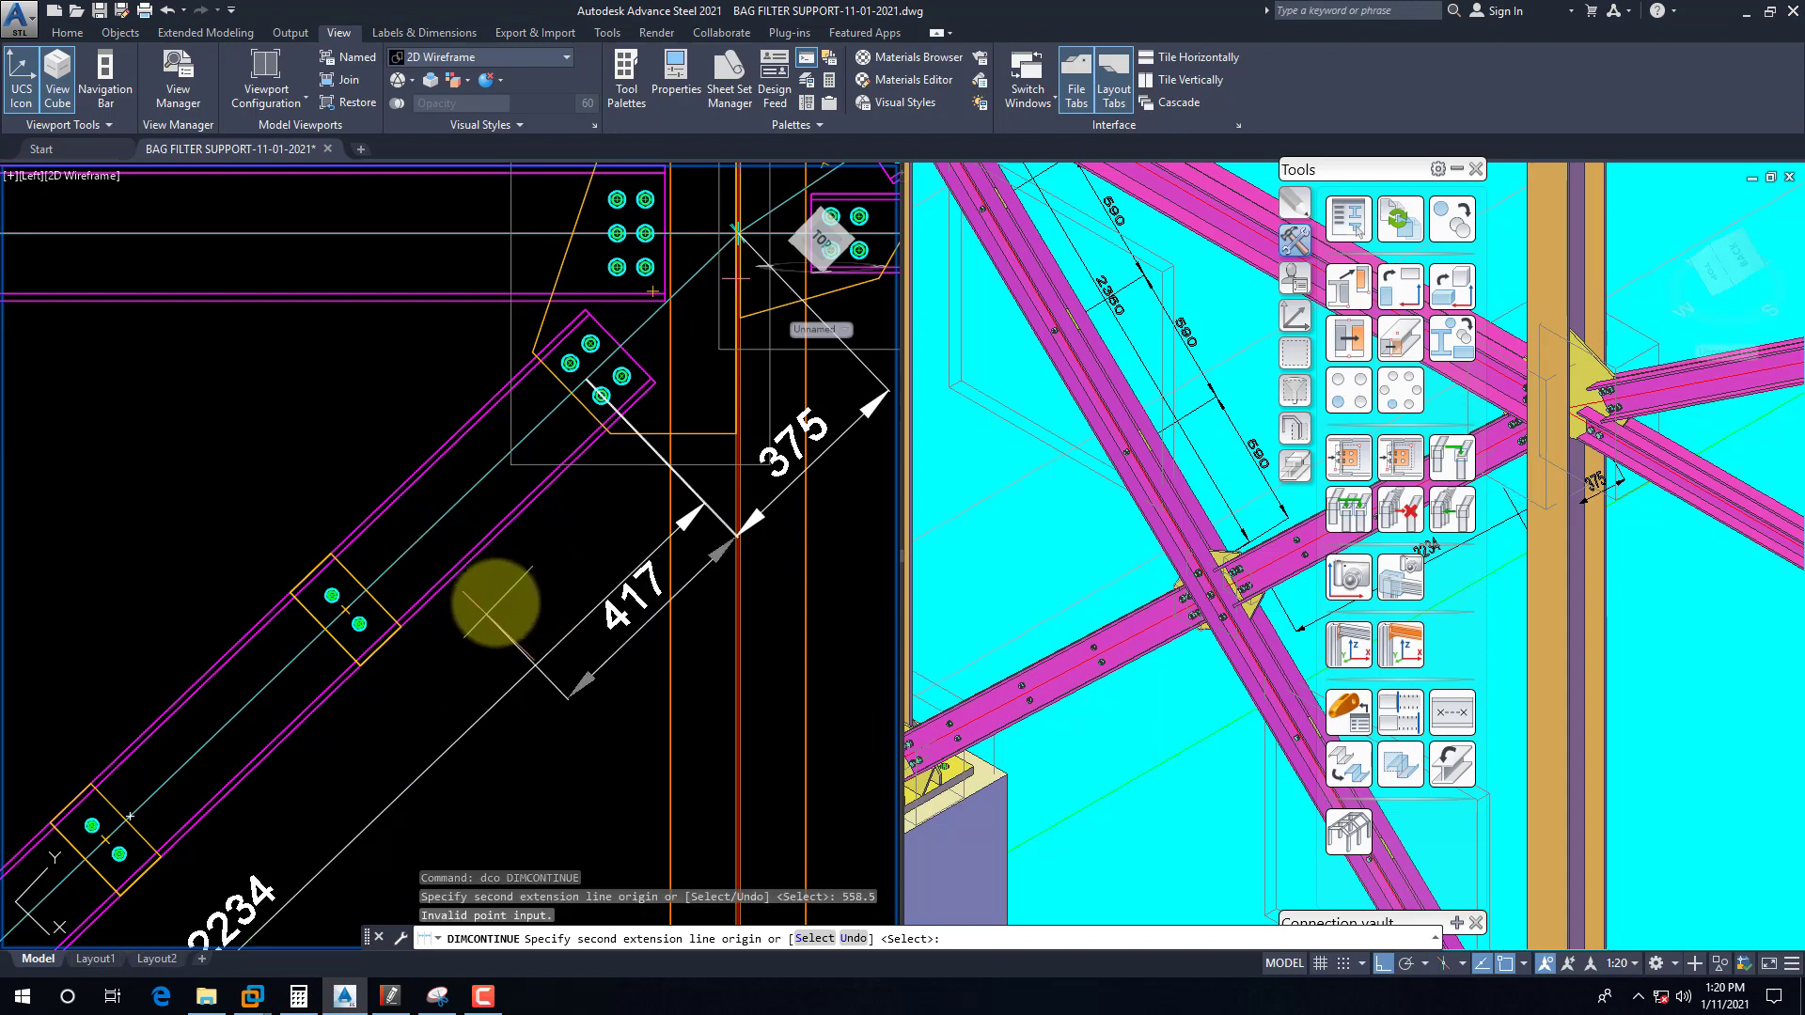
key(Escape)
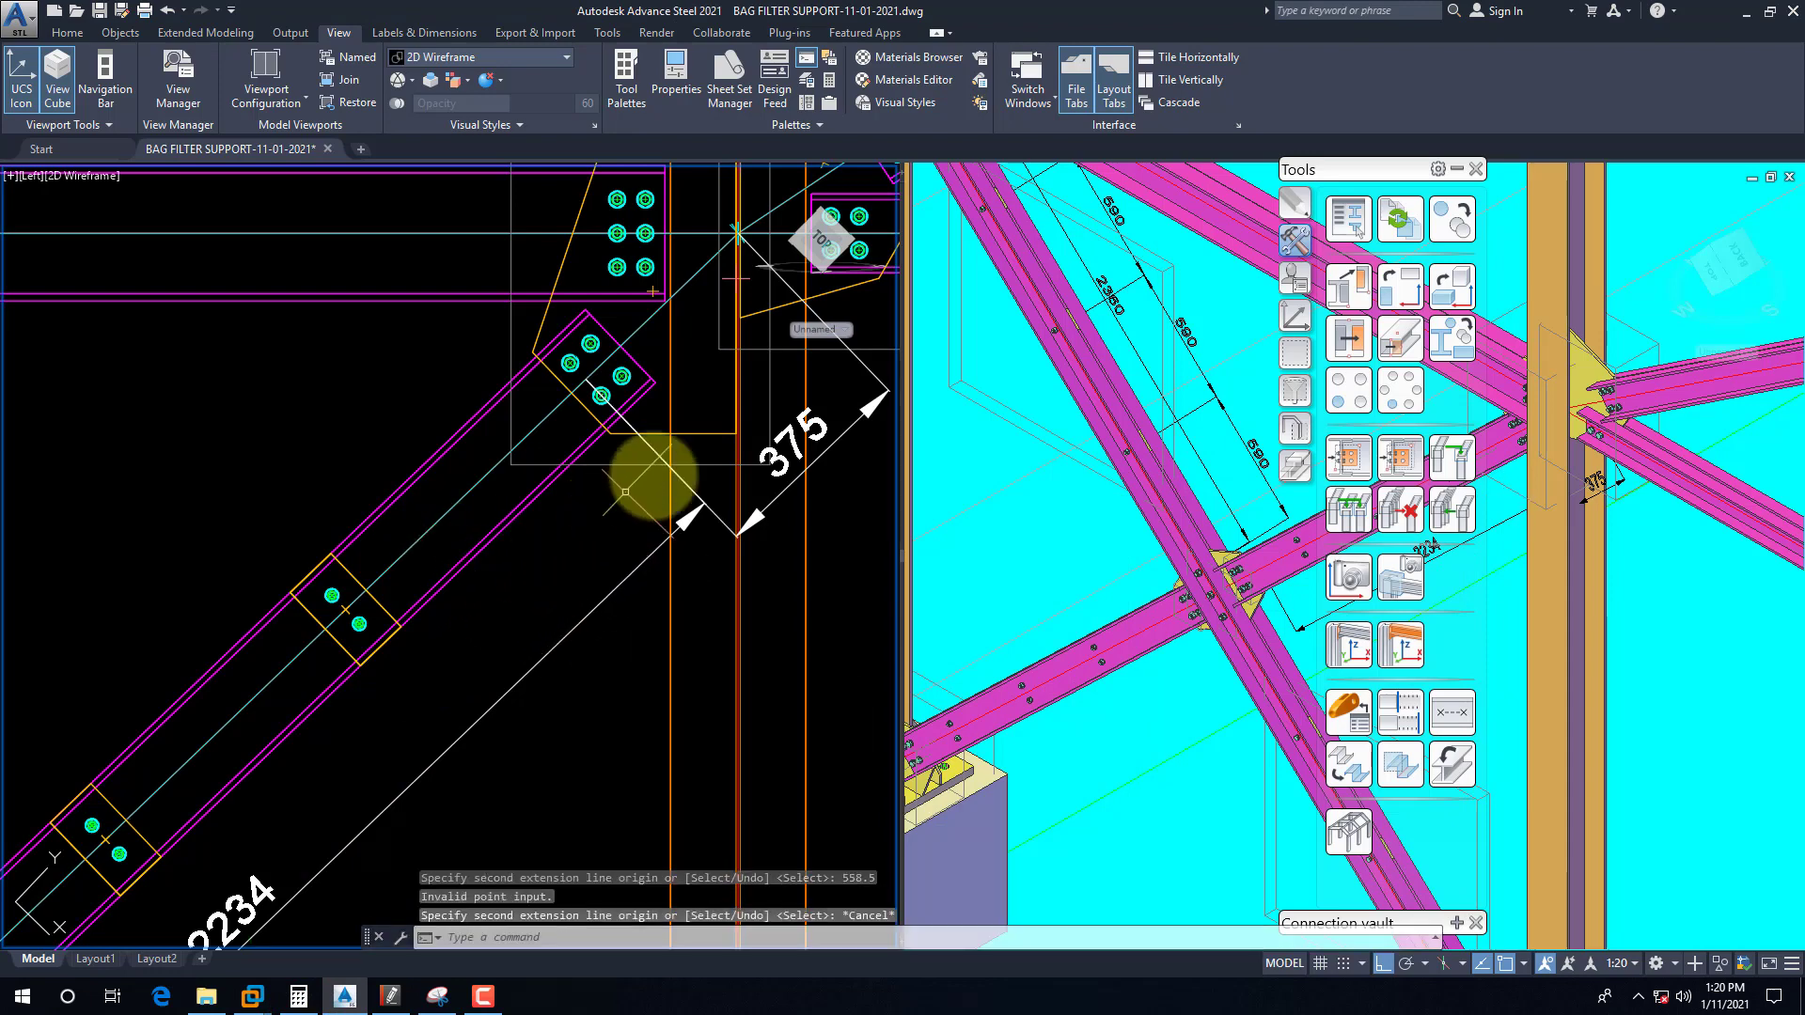
text(da)
key(Escape)
text(d)
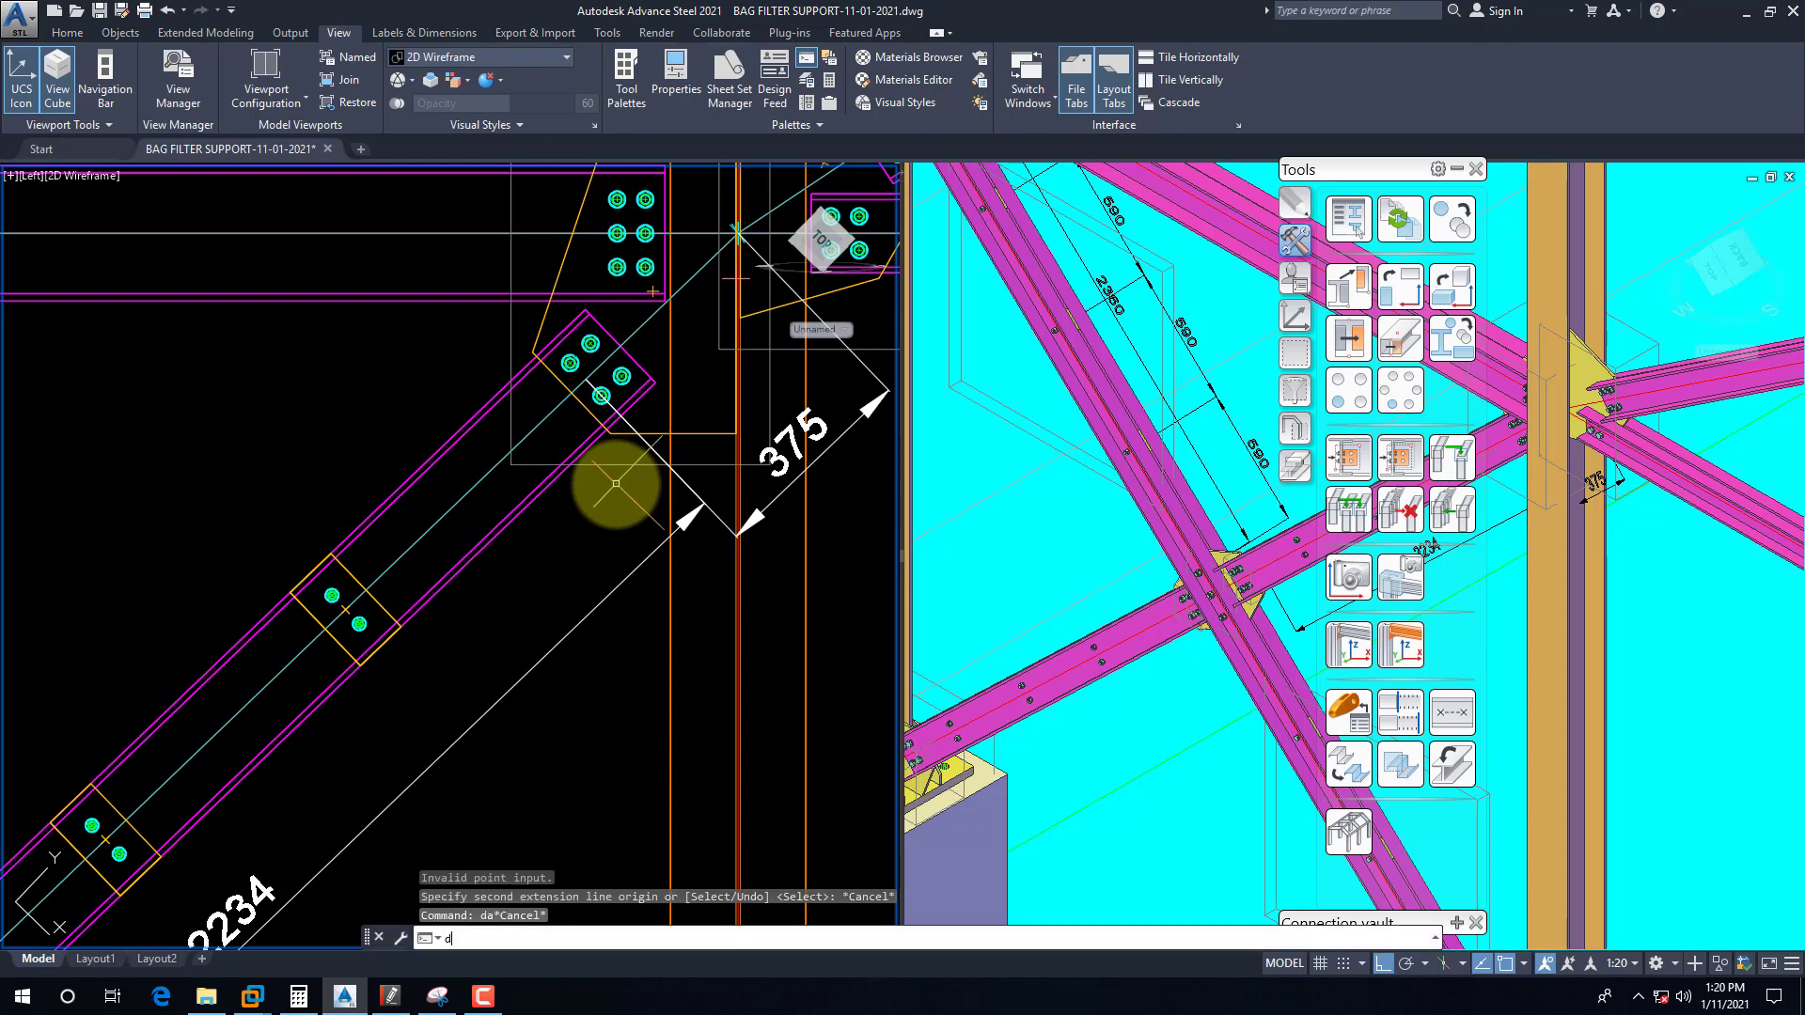
text(li)
key(Return)
click(655, 459)
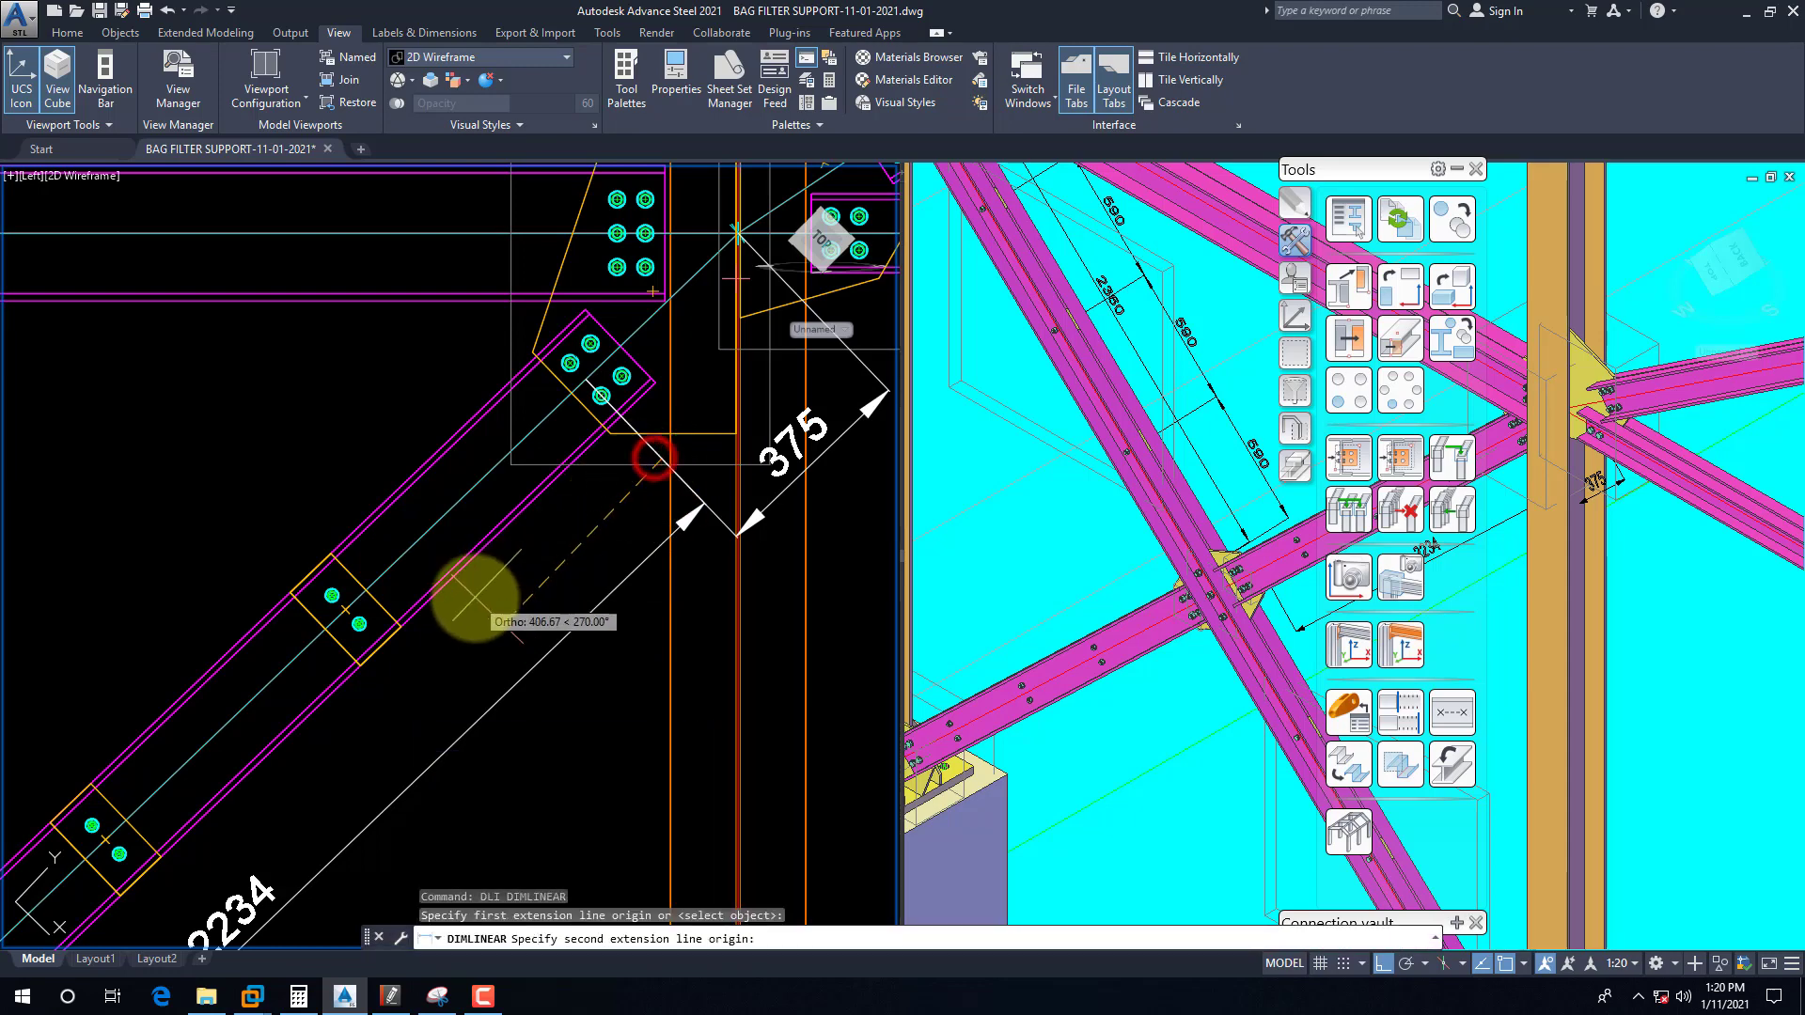
key(Escape)
Step: Add the 375 mm end-to-bolt distance to the 558.5 plate spacing in Calculator
scroll(569, 544, down, 4)
scroll(576, 551, up, 2)
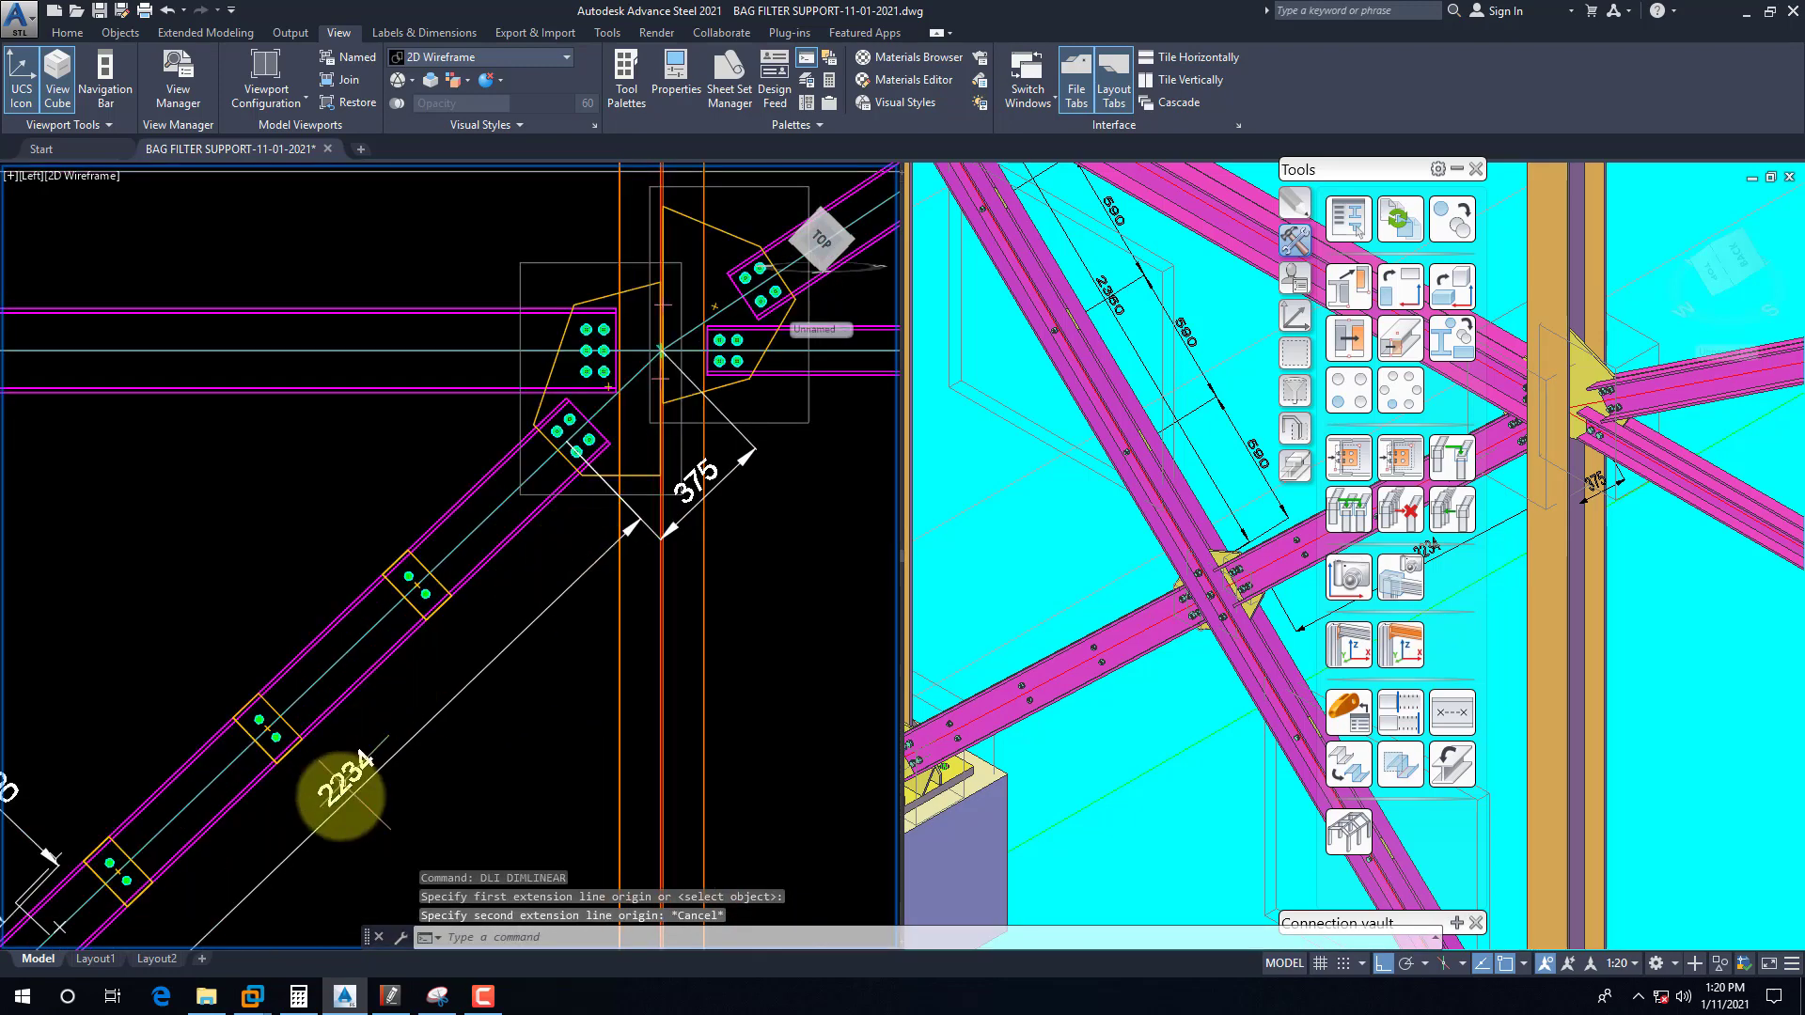
click(300, 998)
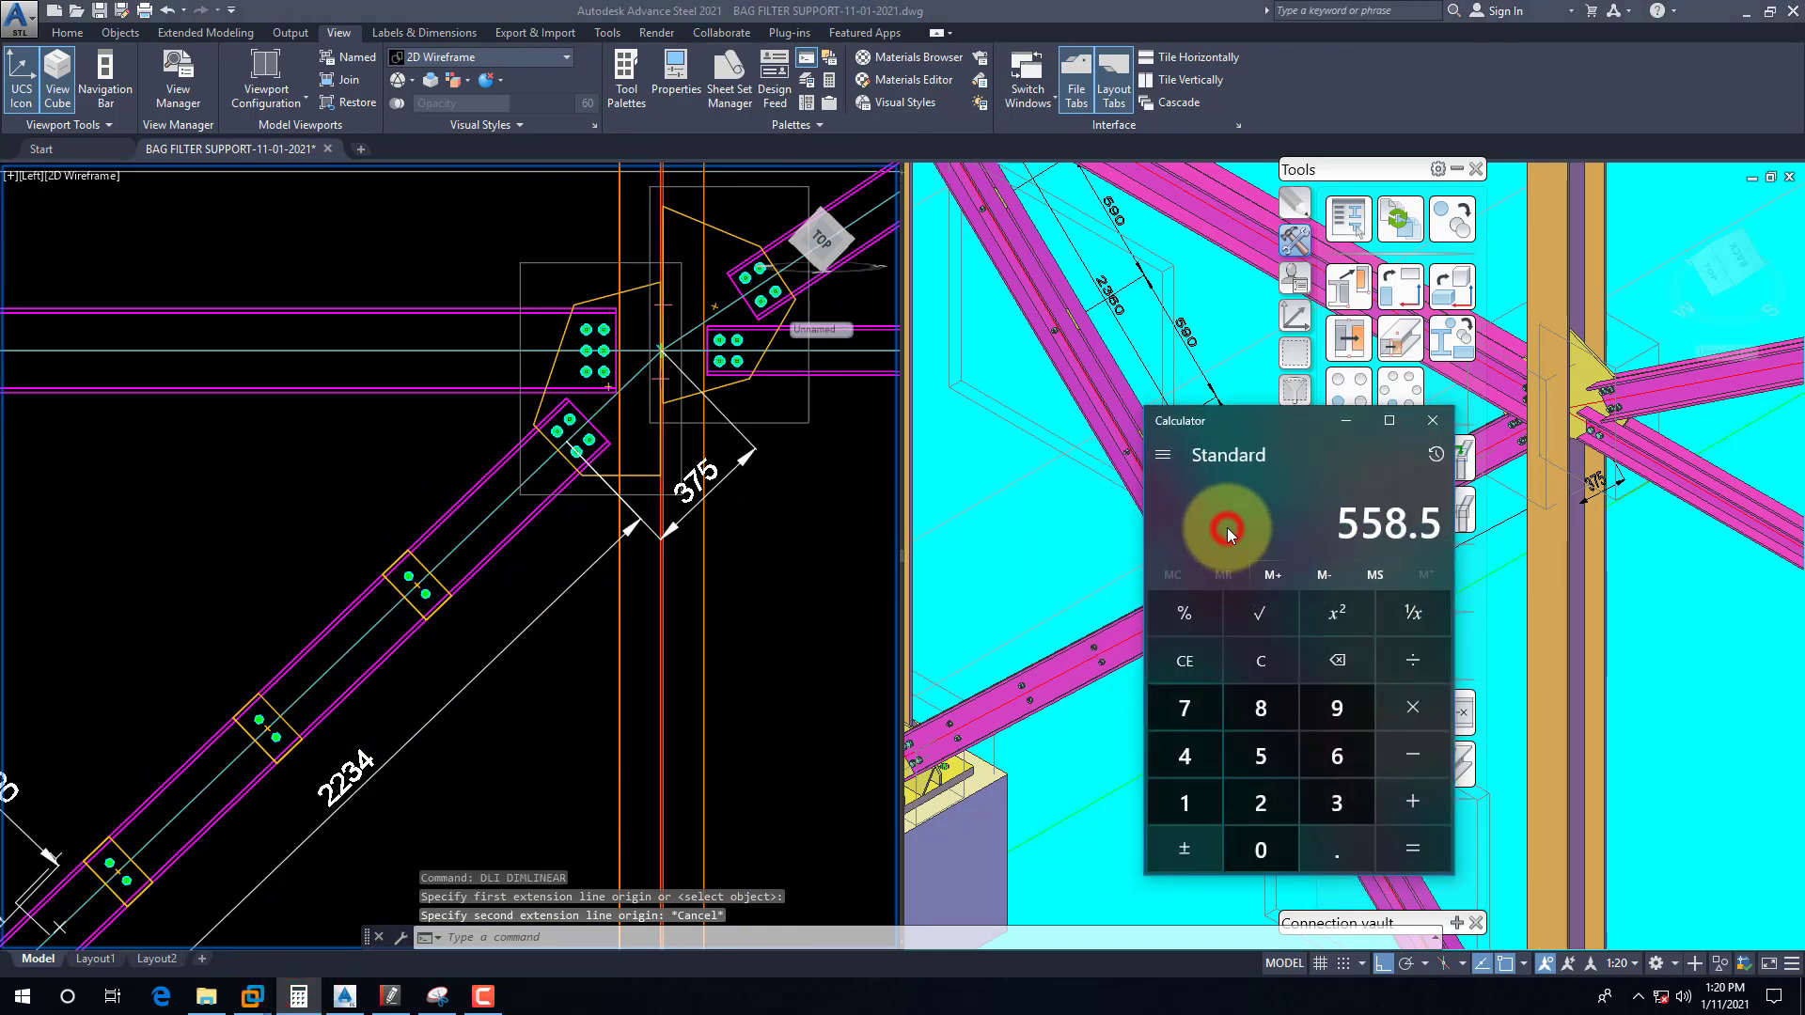
key(plus)
text(37)
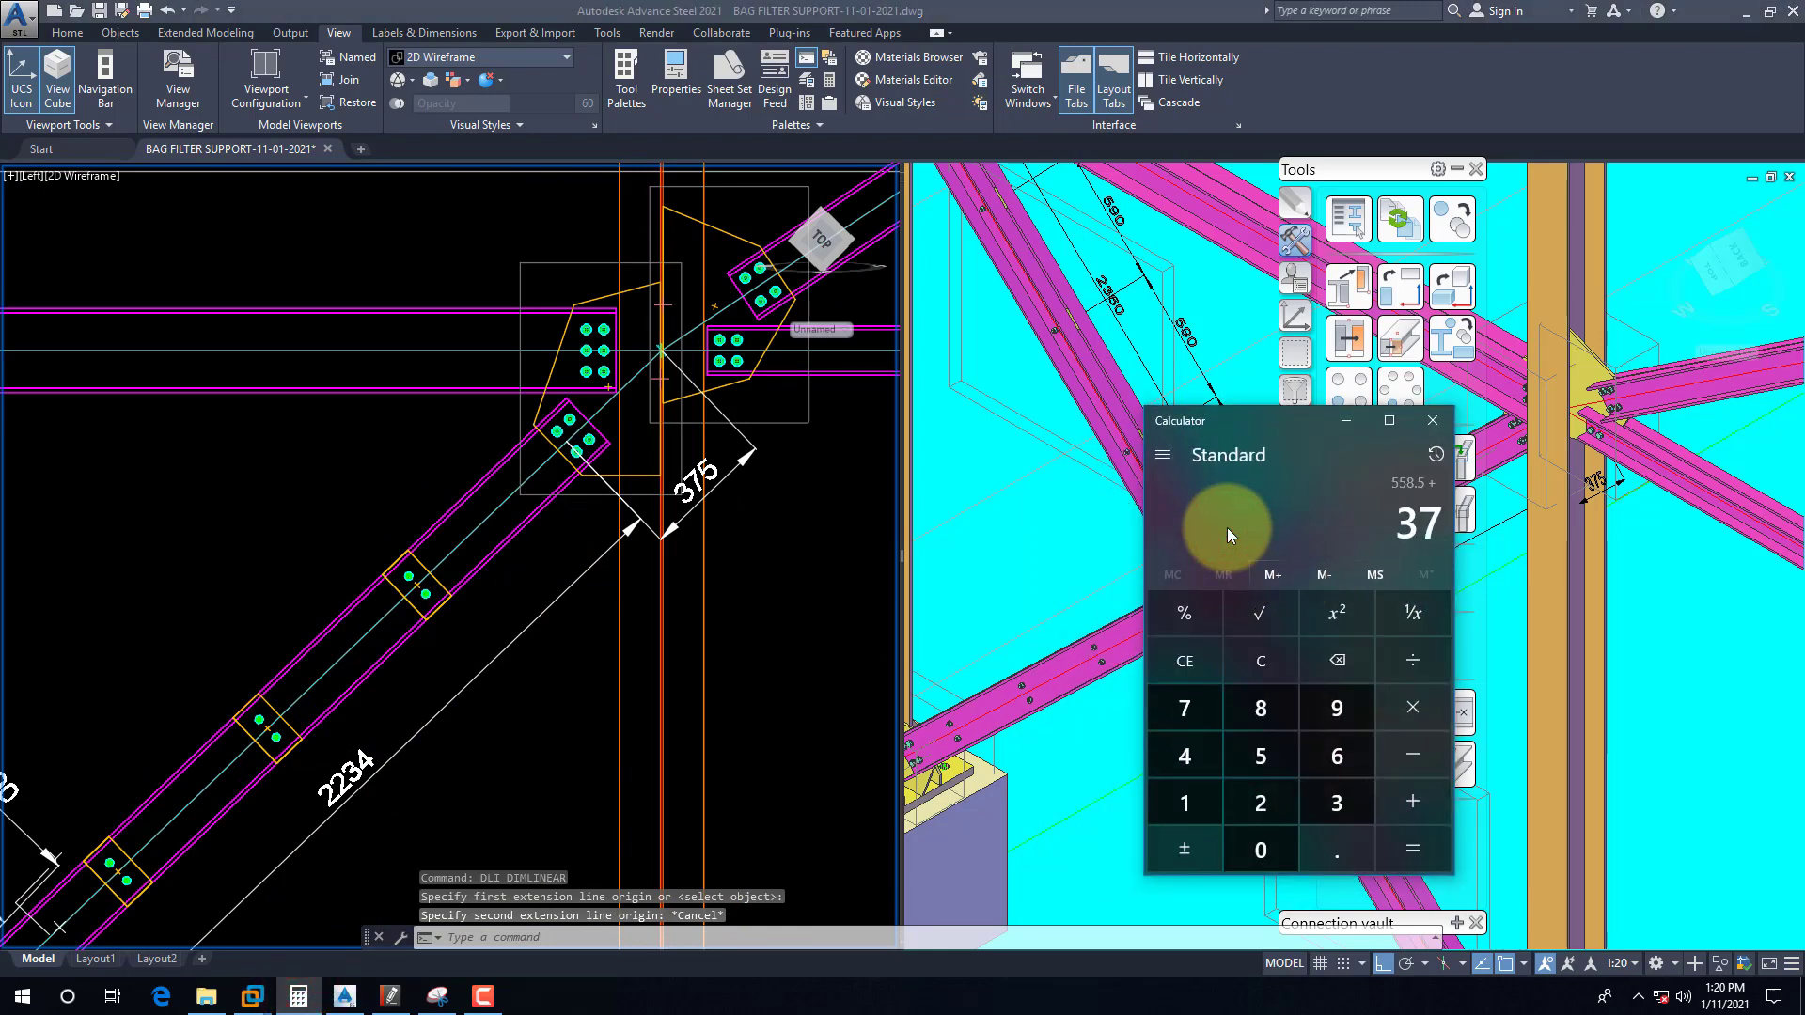
text(5)
key(Return)
click(459, 595)
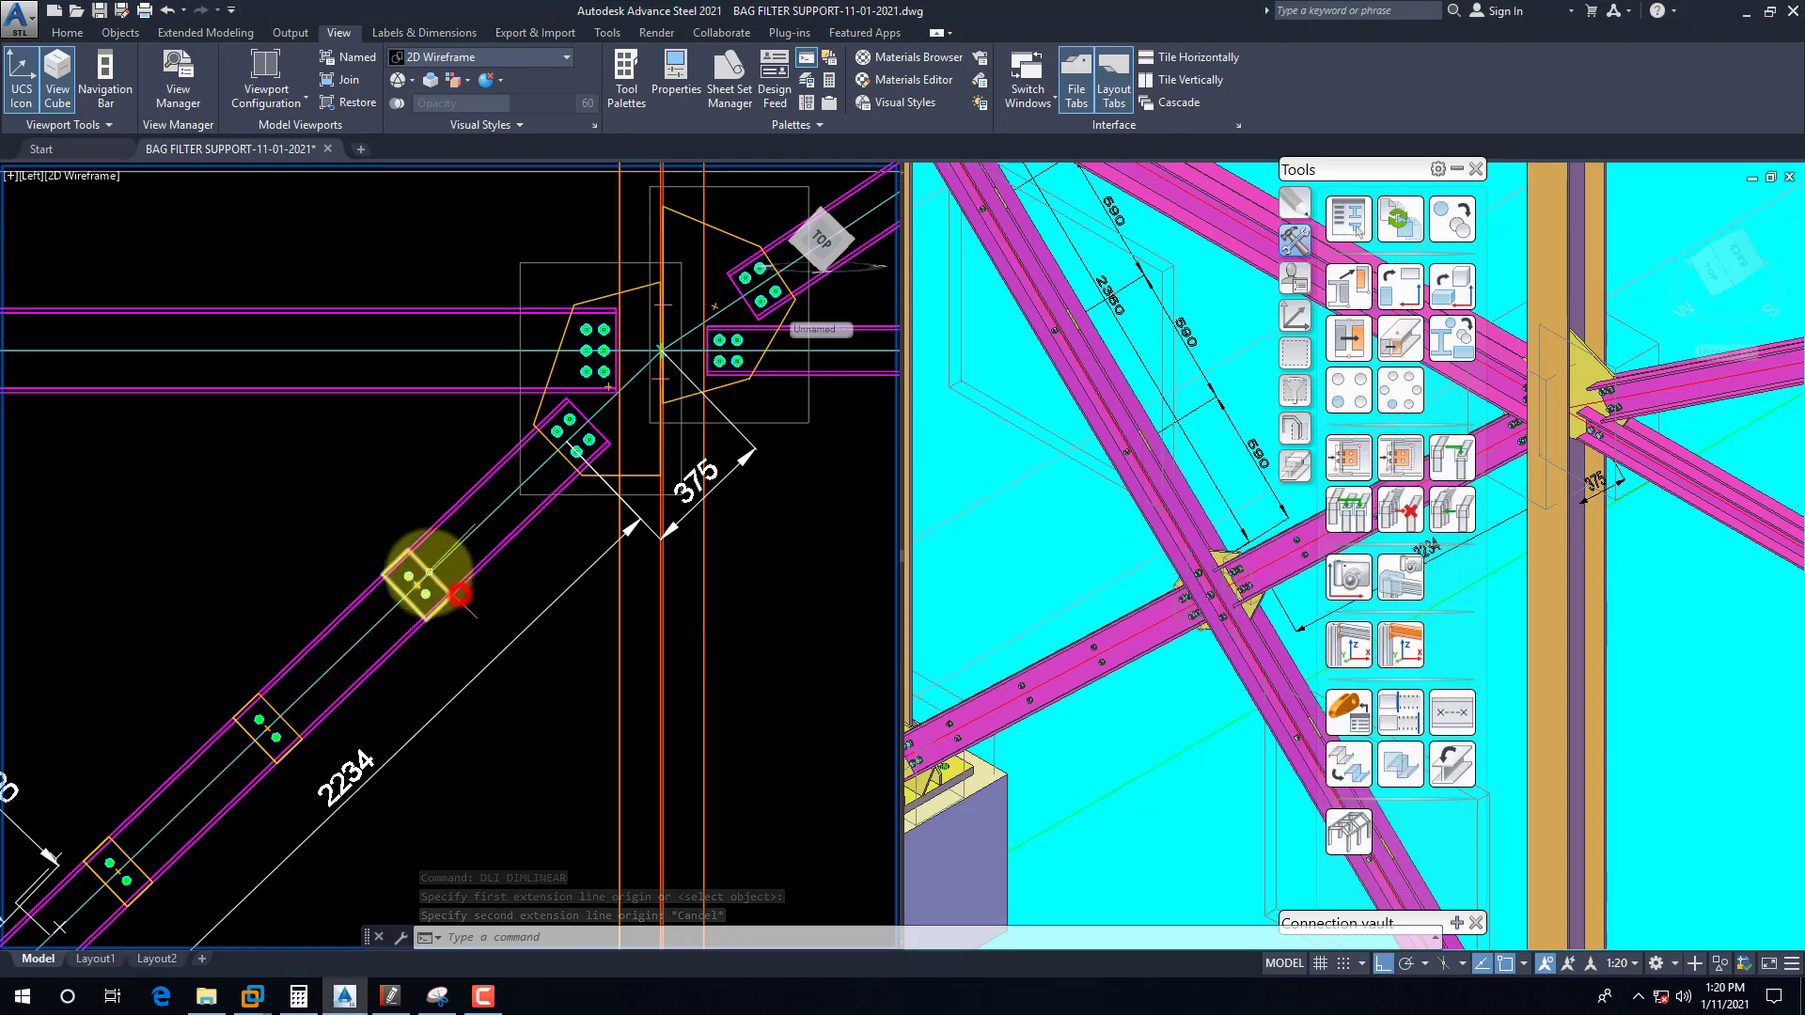
click(438, 589)
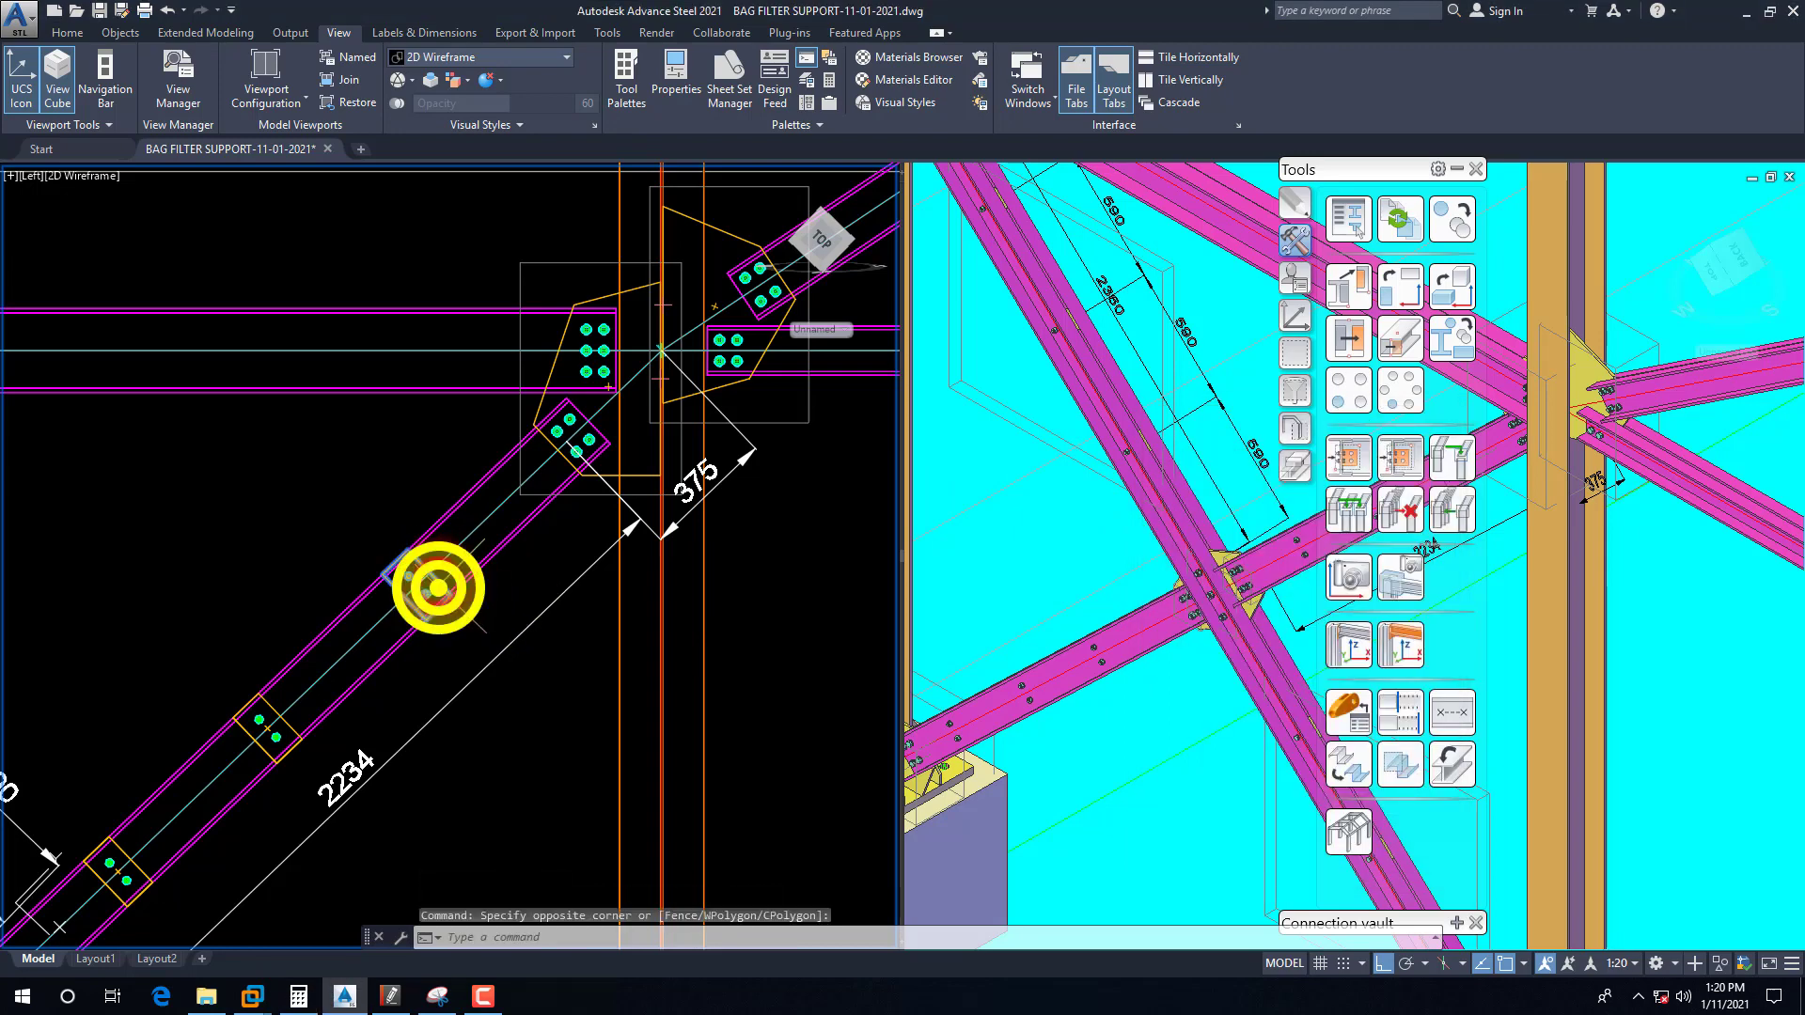
right_click(438, 589)
click(523, 291)
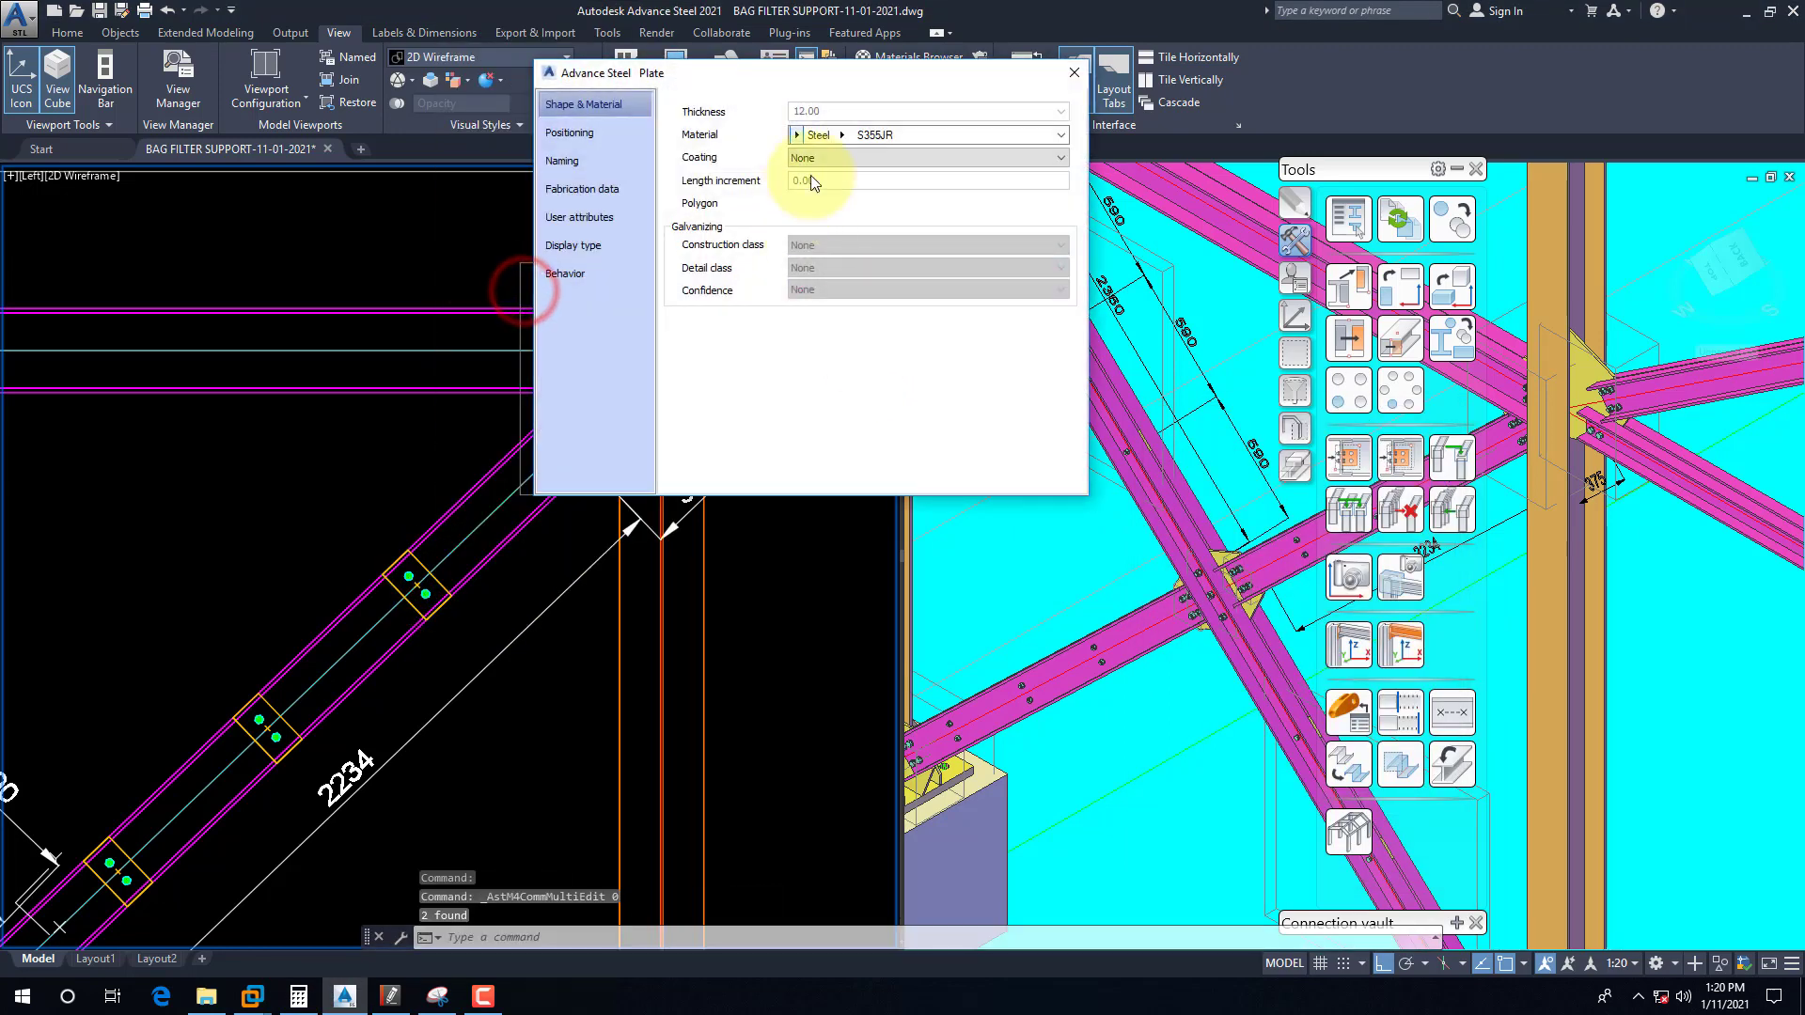
drag(765, 73, 938, 321)
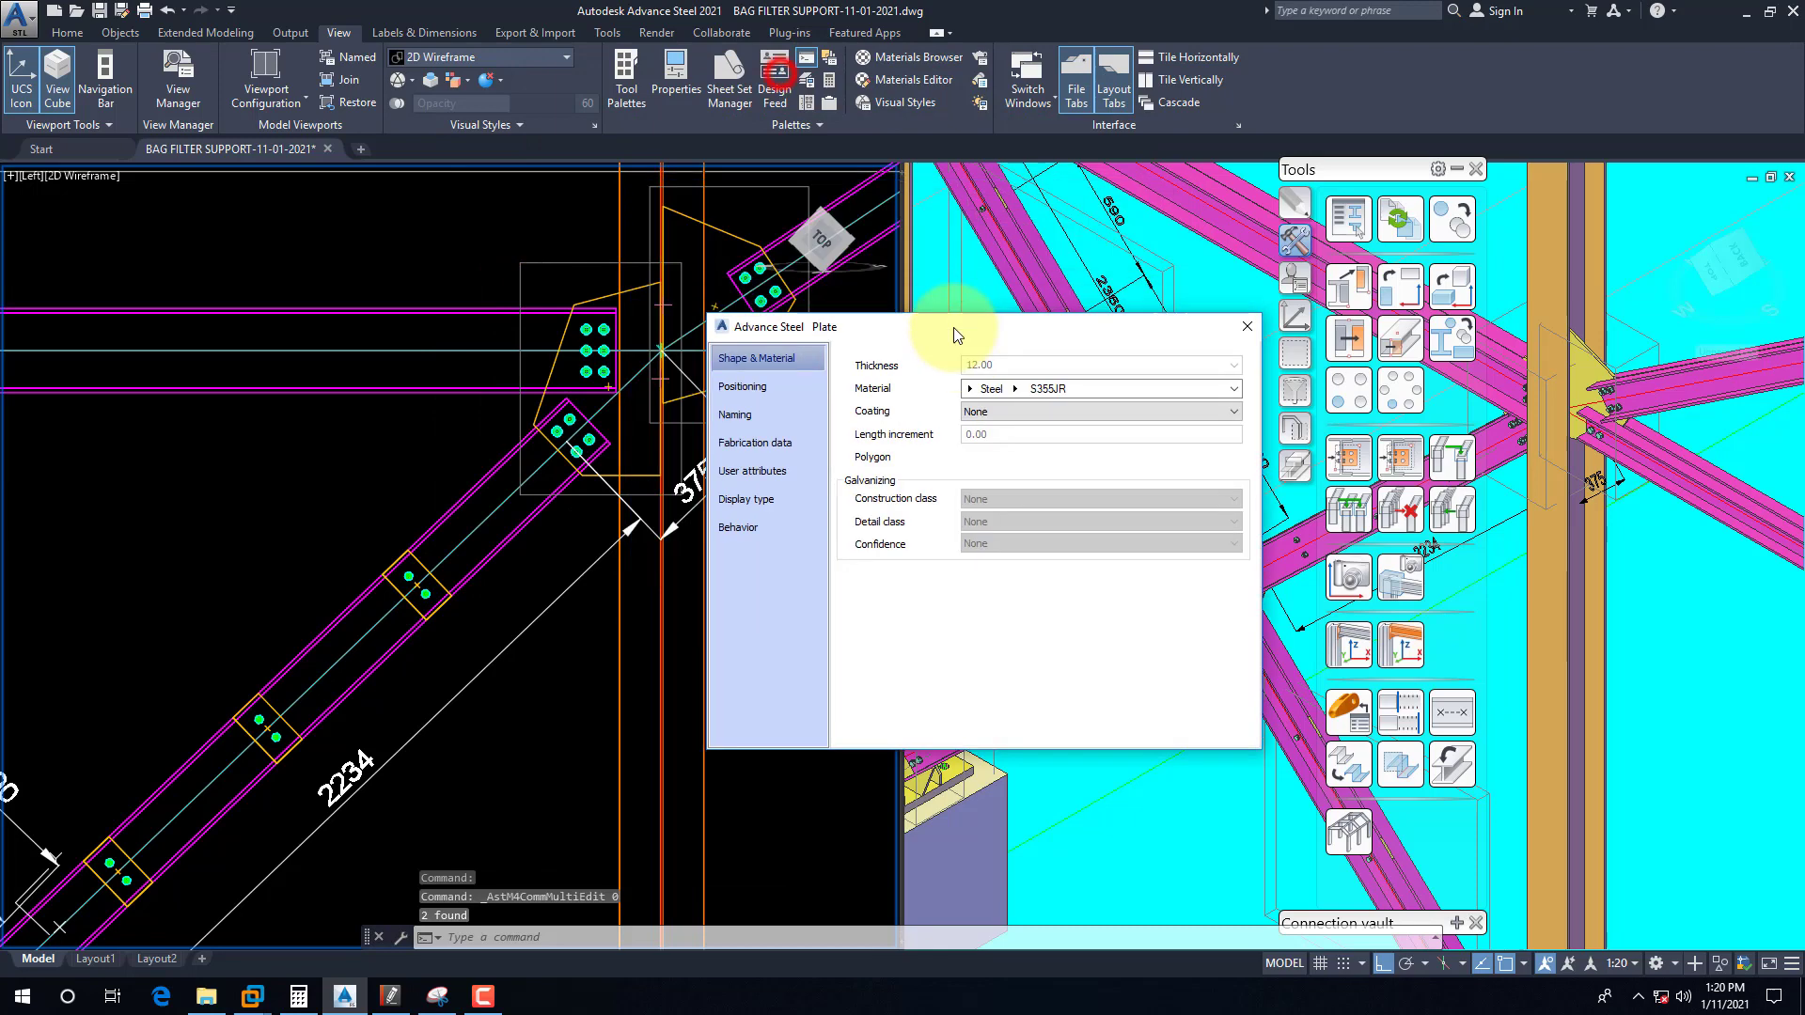
click(297, 996)
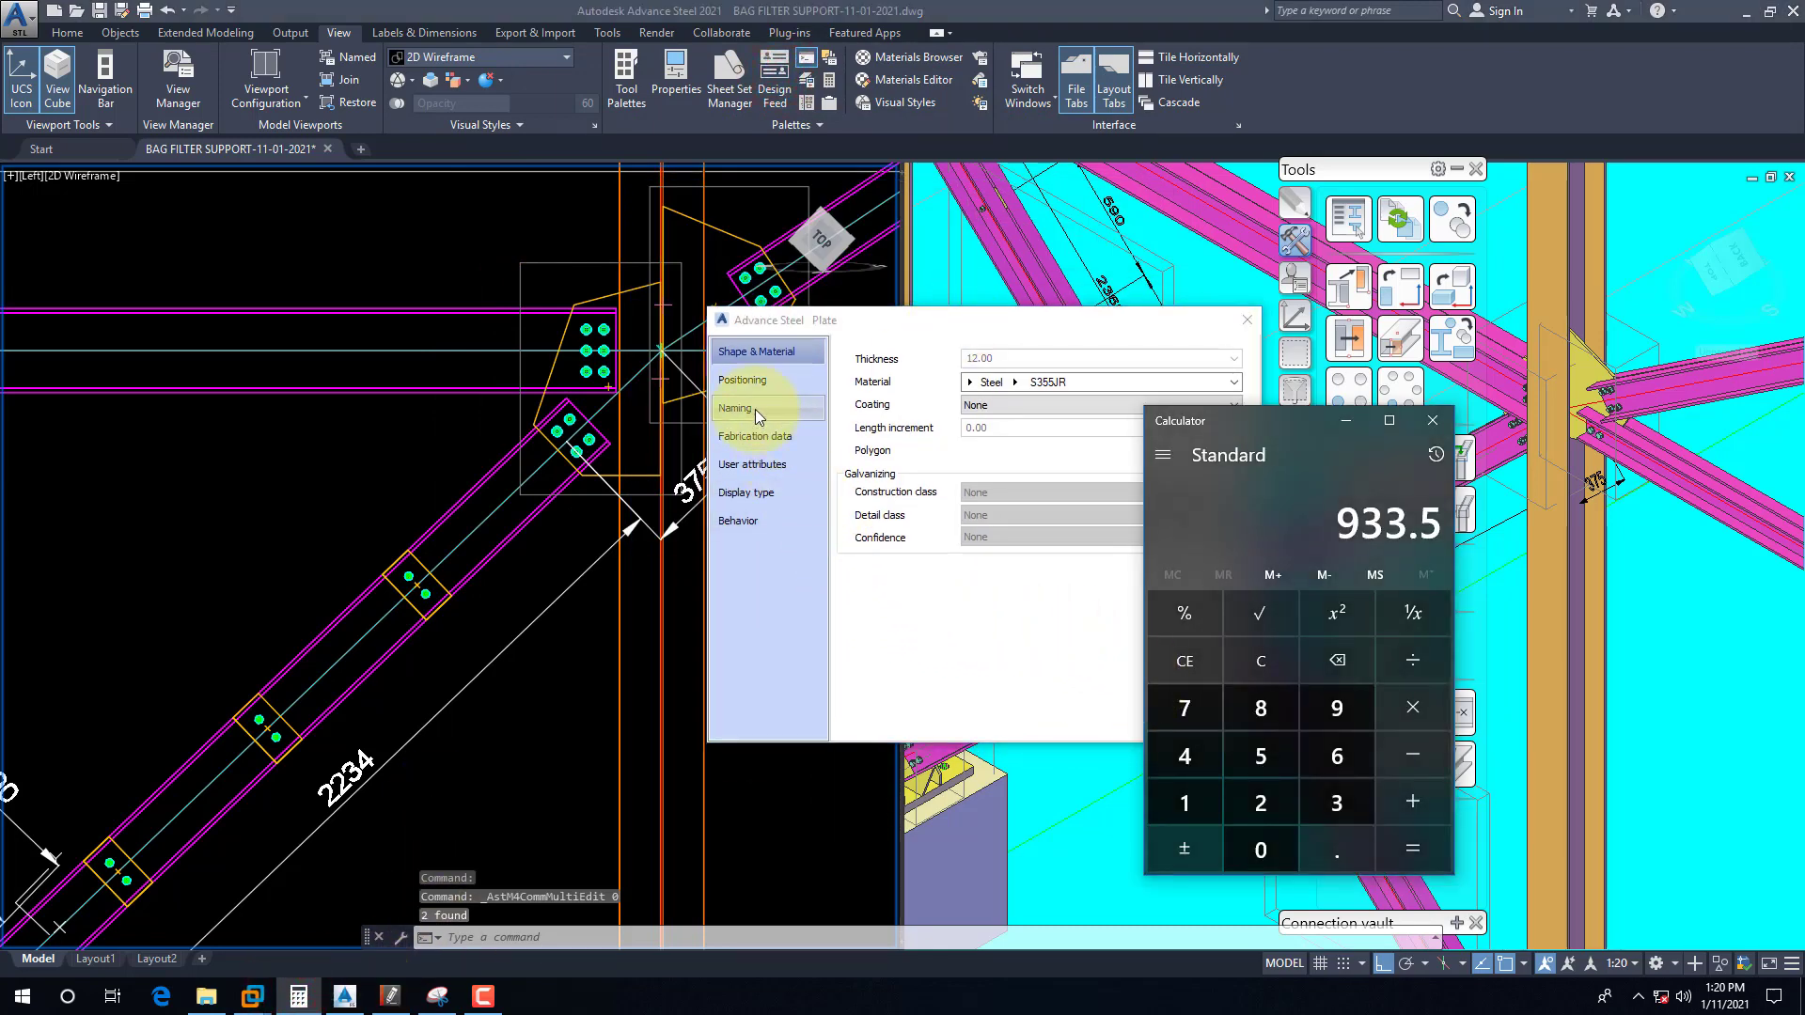
click(1237, 331)
Step: Set the layout start distance of the second UPN's binding plates joint to 933.5, copied from Calculator
right_click(436, 581)
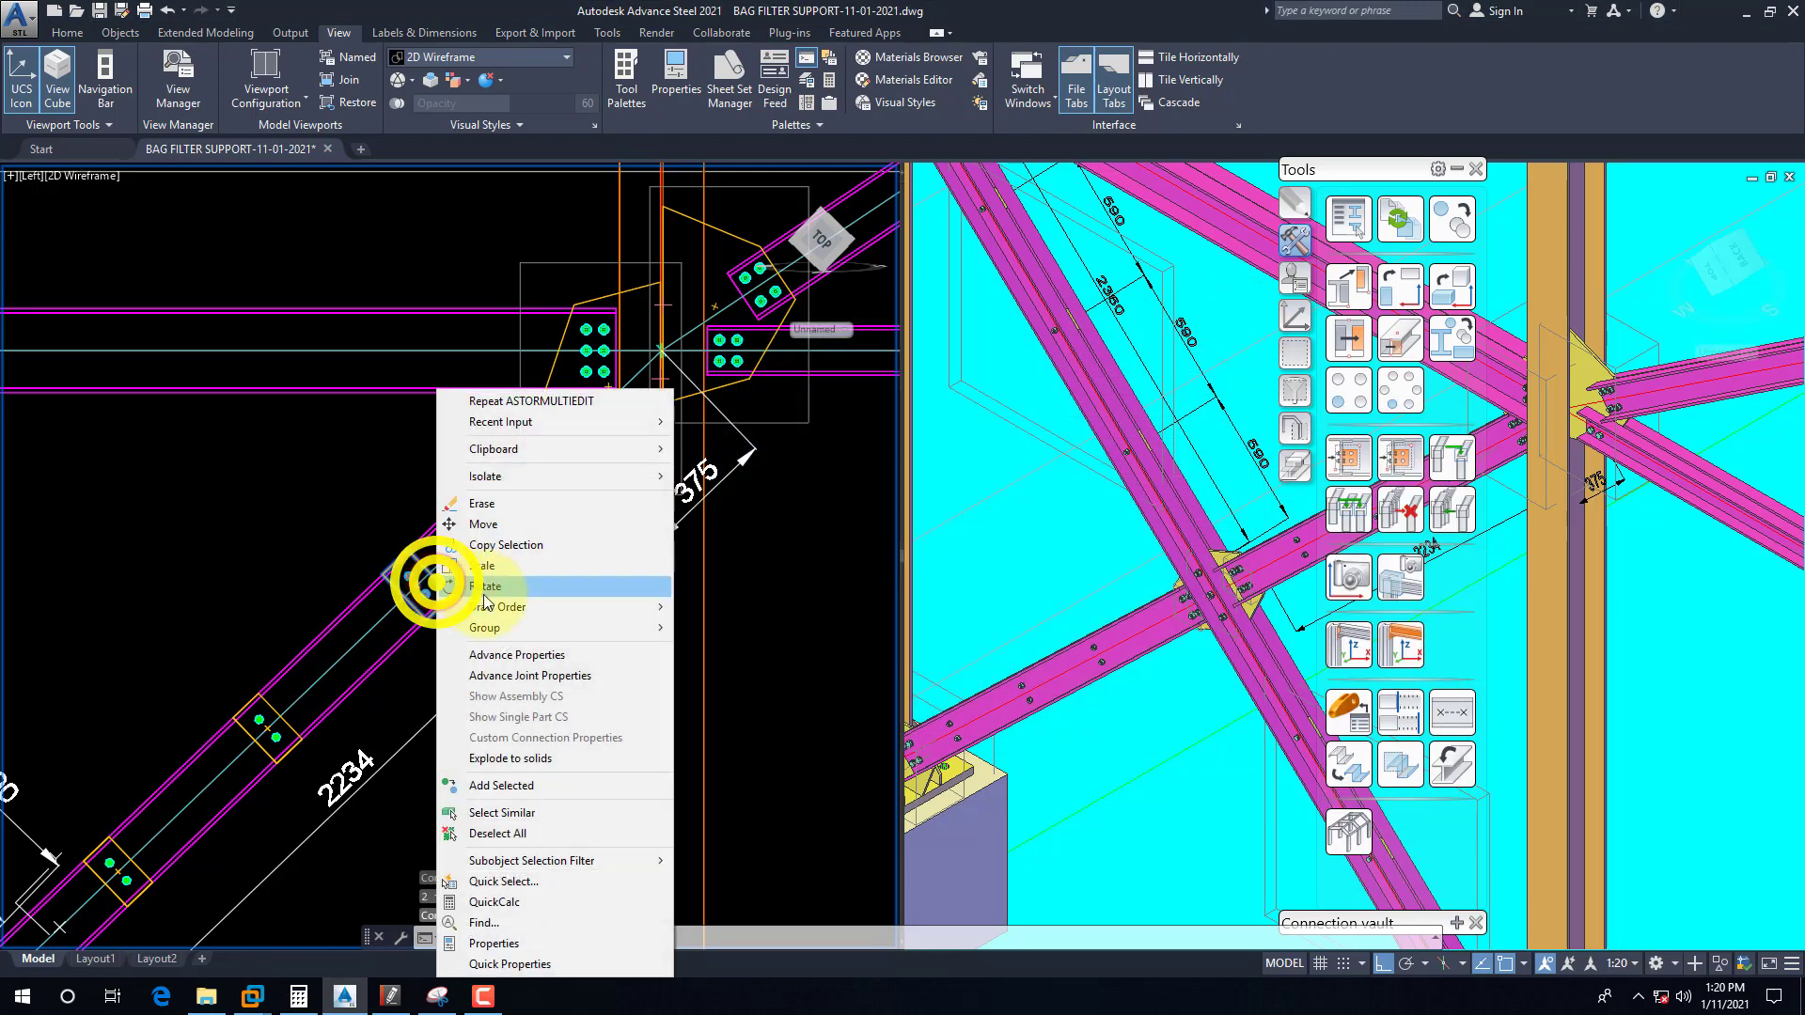
click(526, 675)
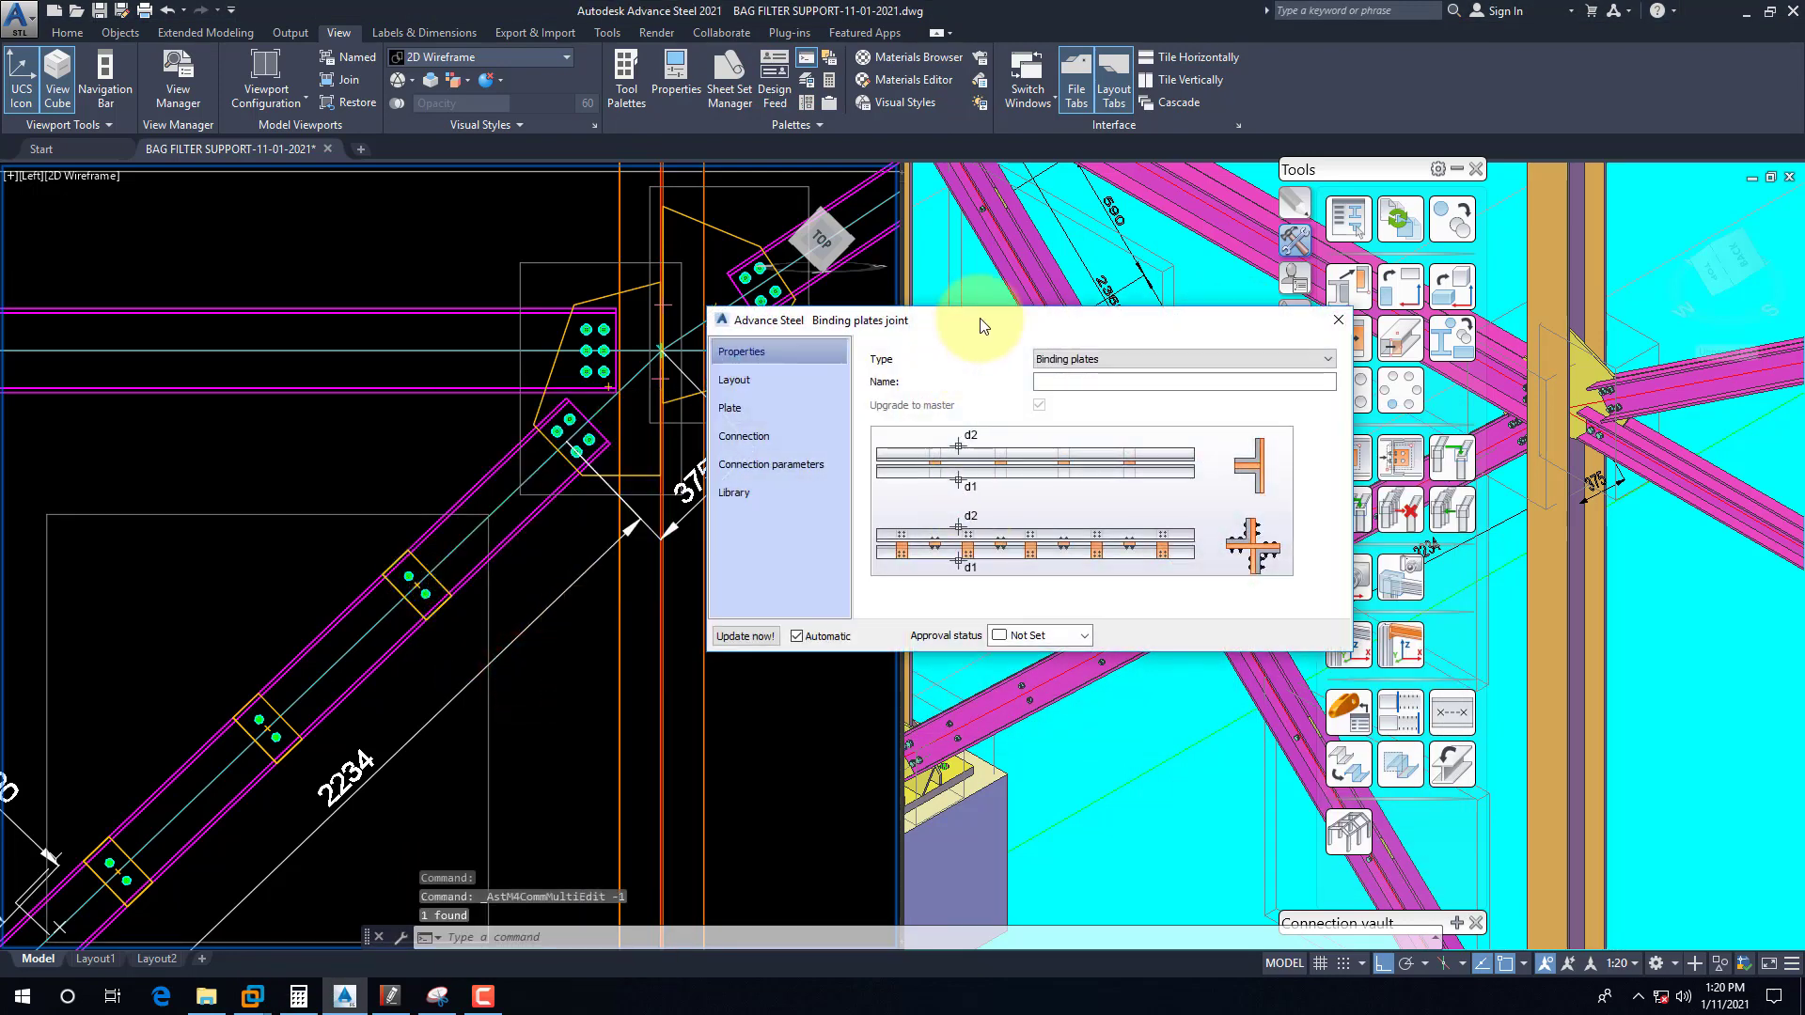
drag(980, 324, 698, 294)
click(452, 350)
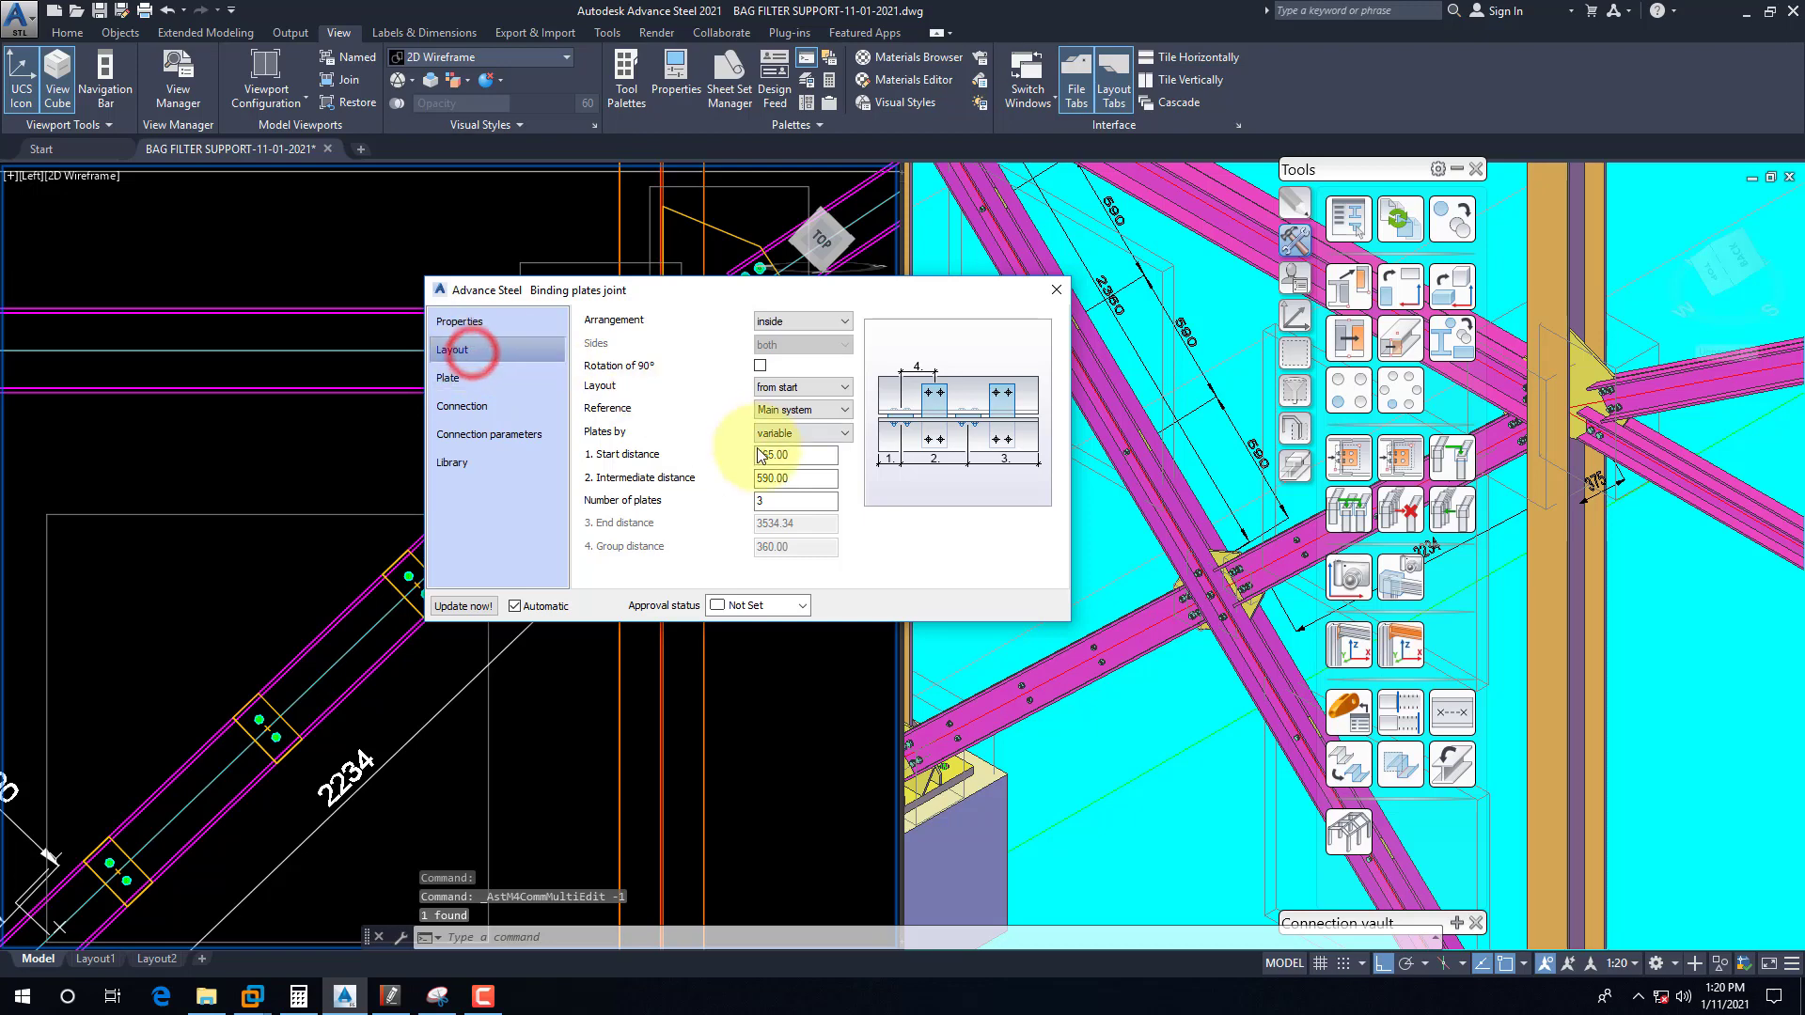
click(299, 996)
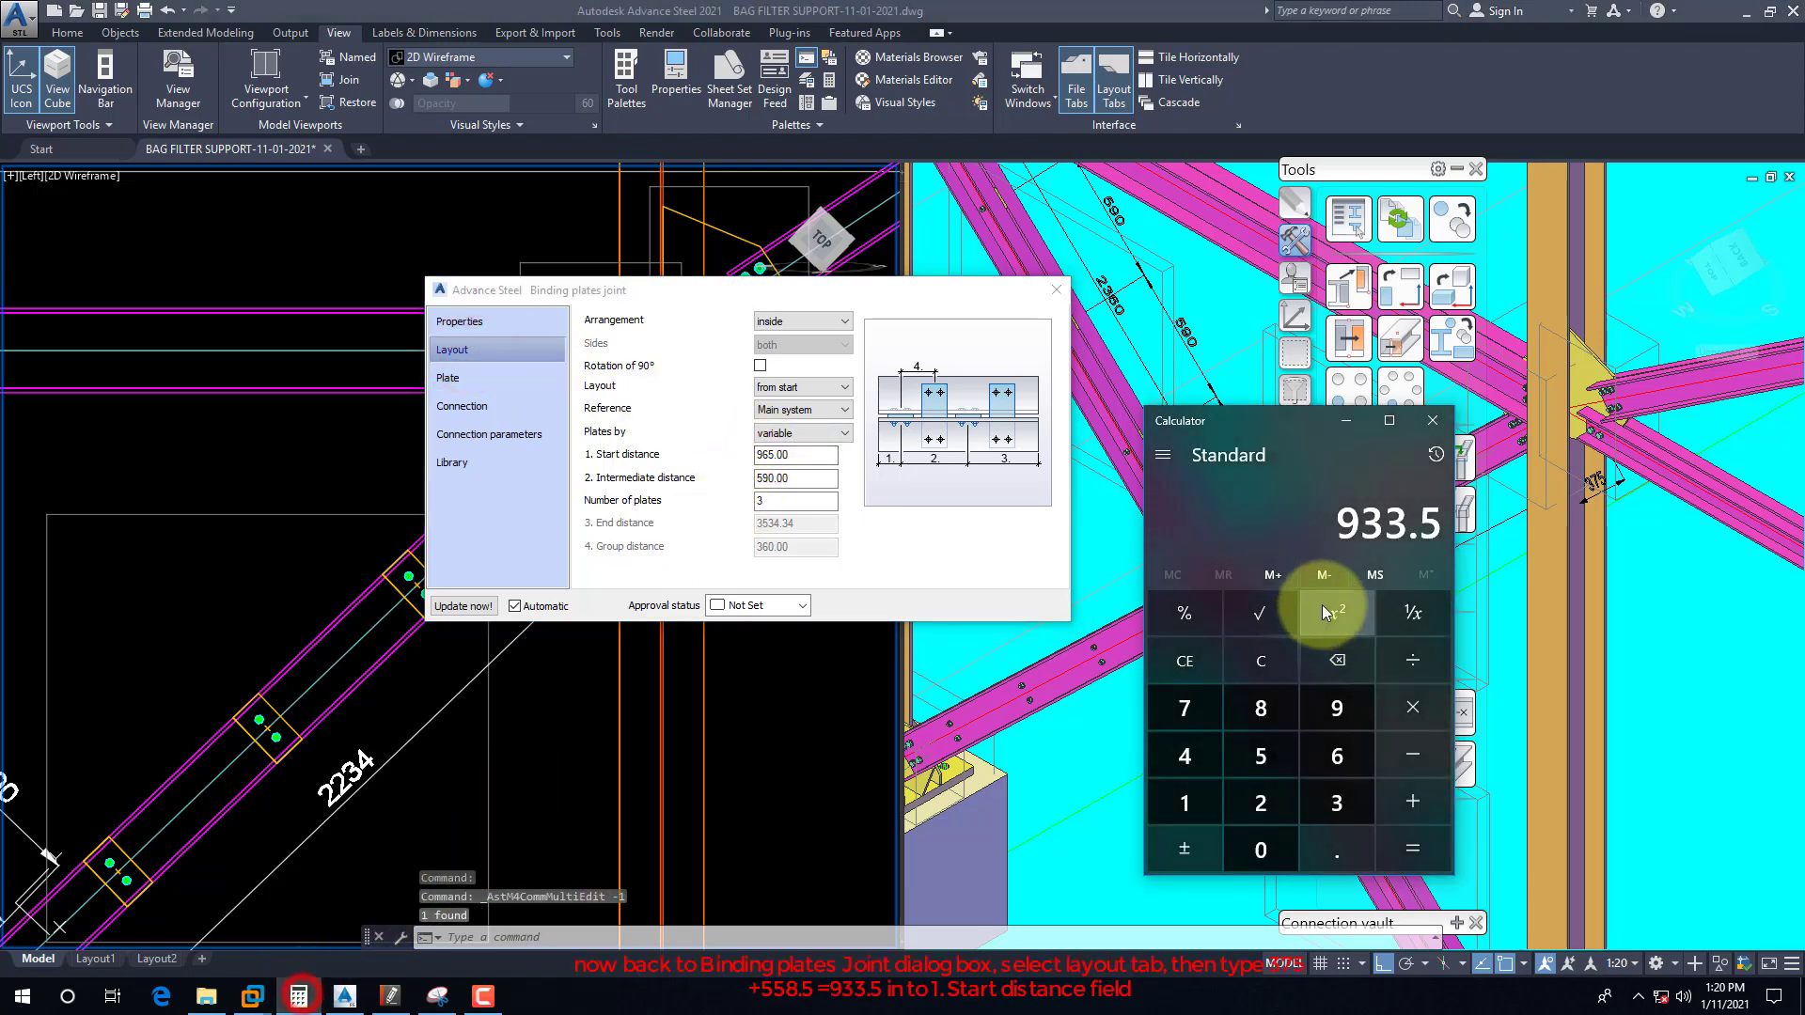
drag(1340, 523, 1462, 519)
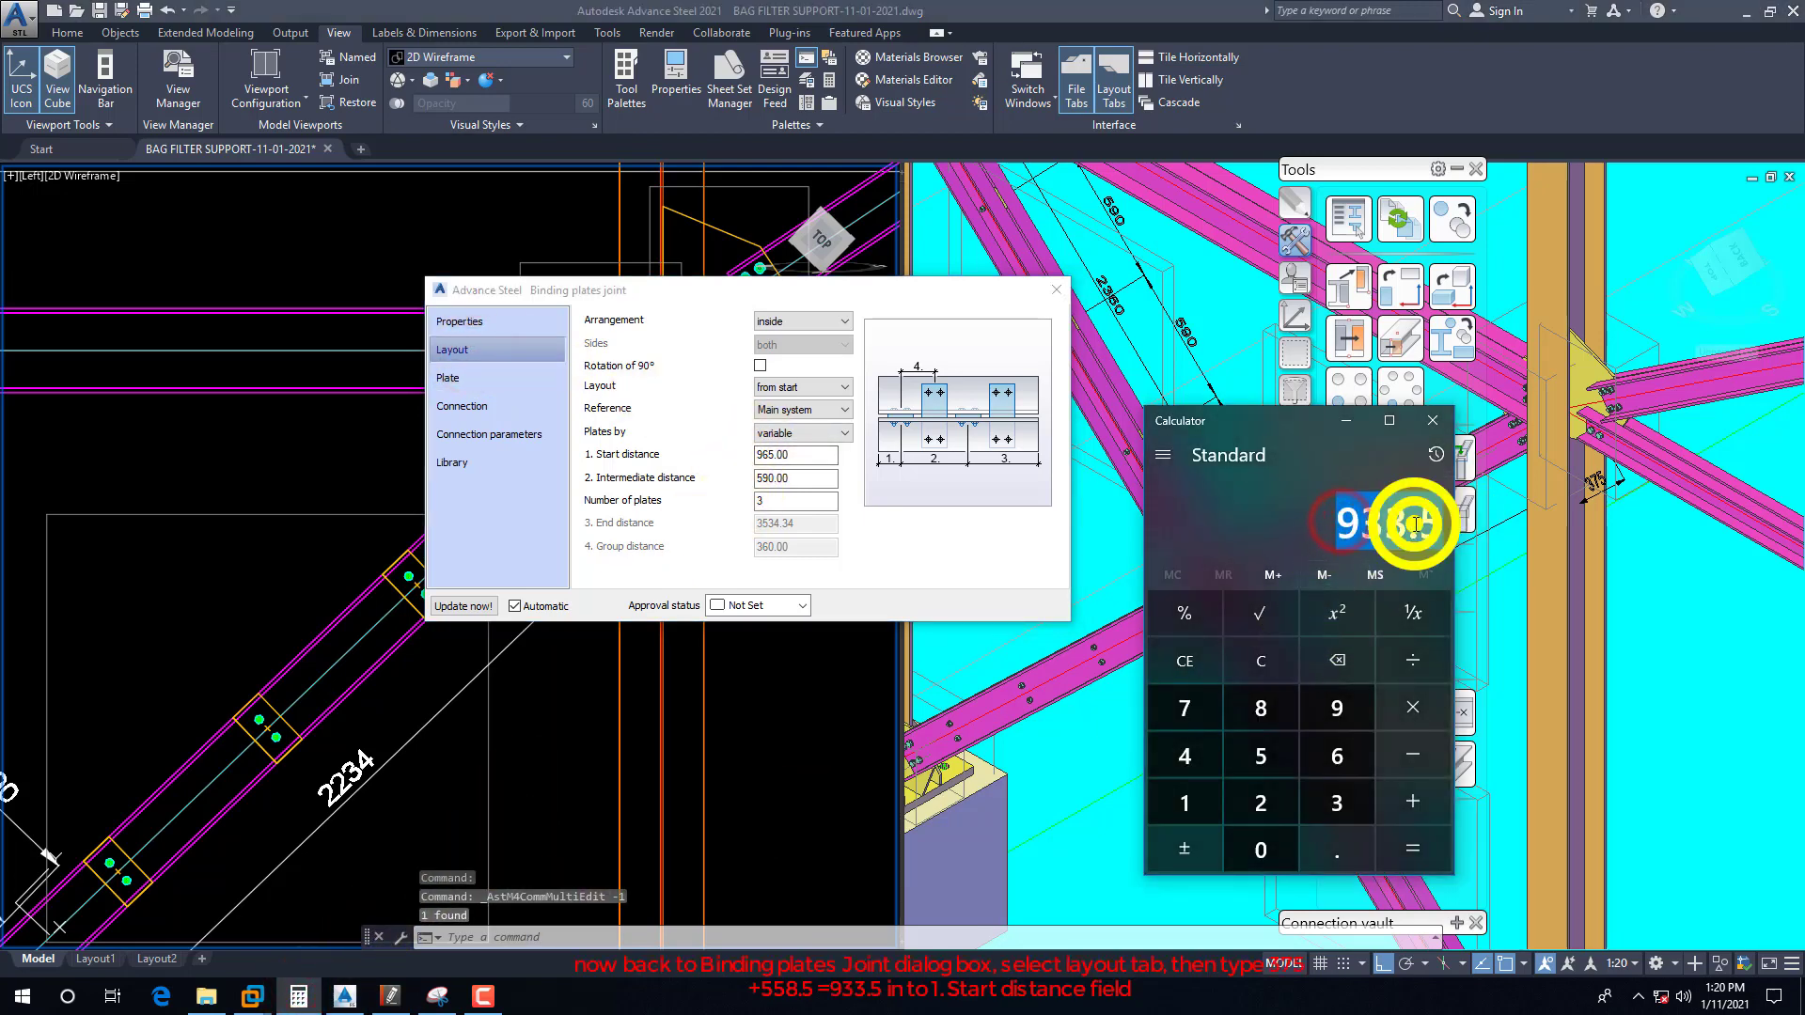
right_click(1466, 520)
click(1494, 533)
click(797, 458)
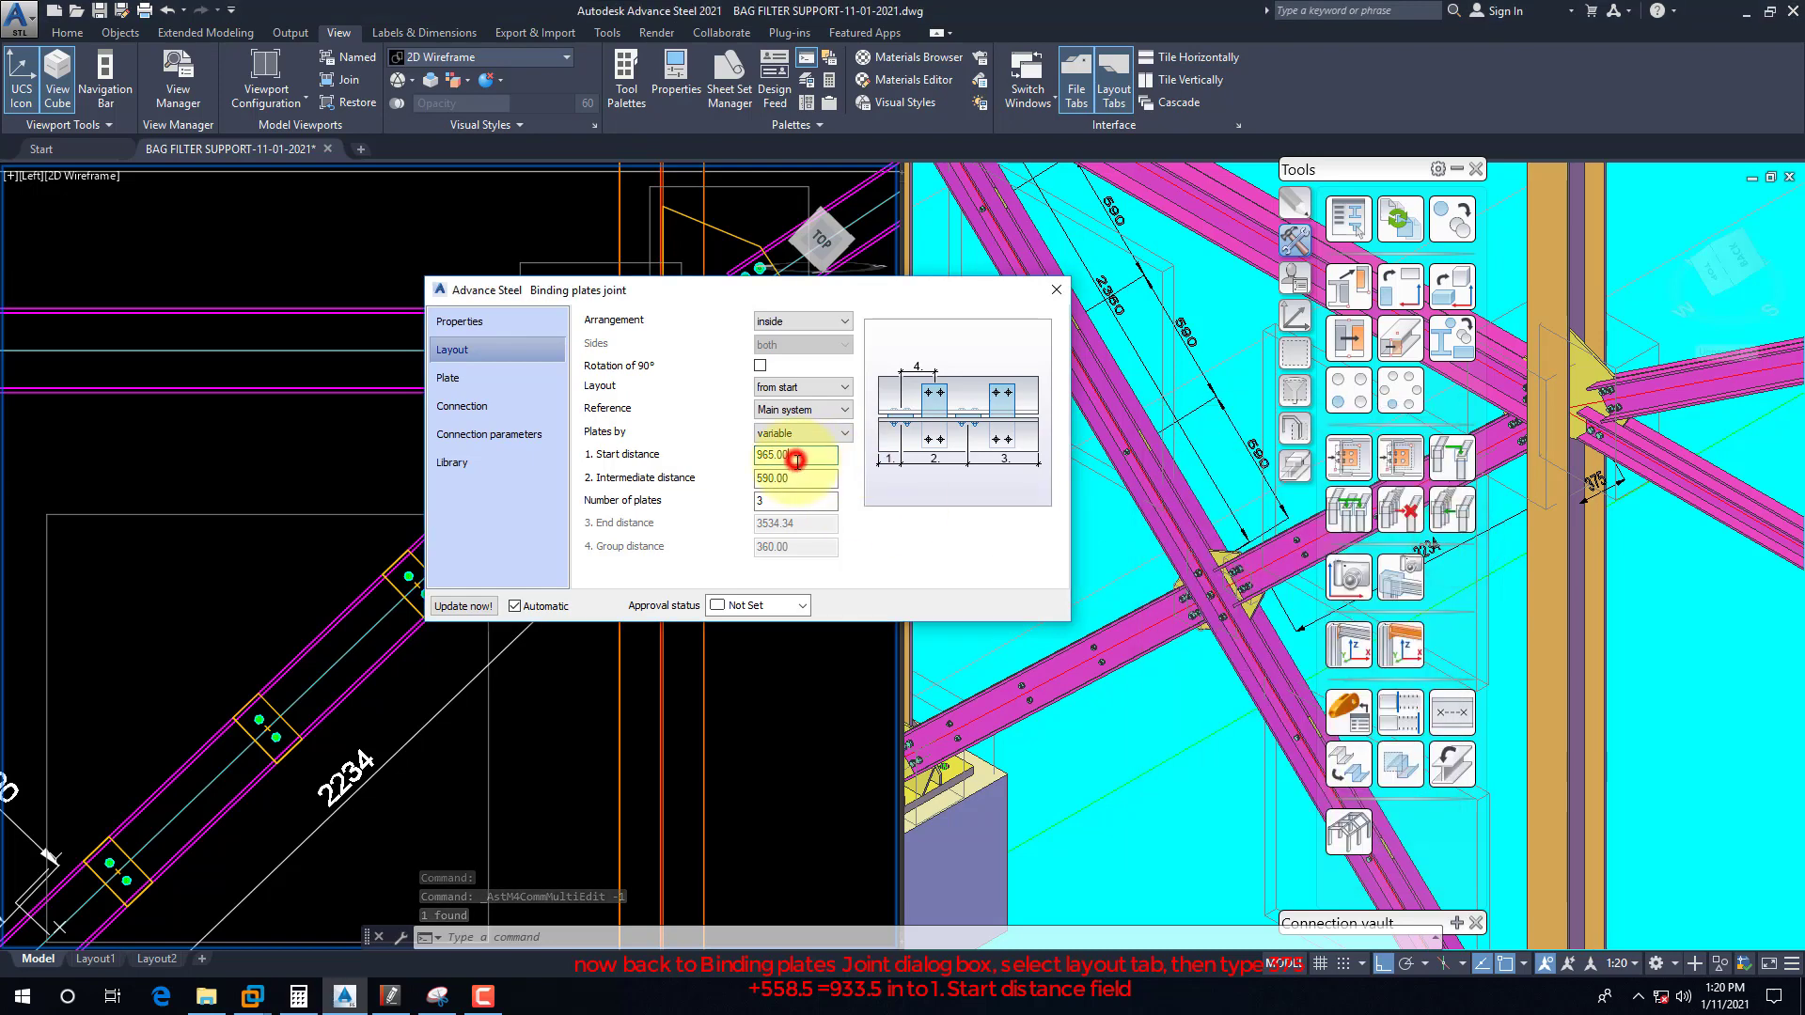
drag(807, 458, 758, 457)
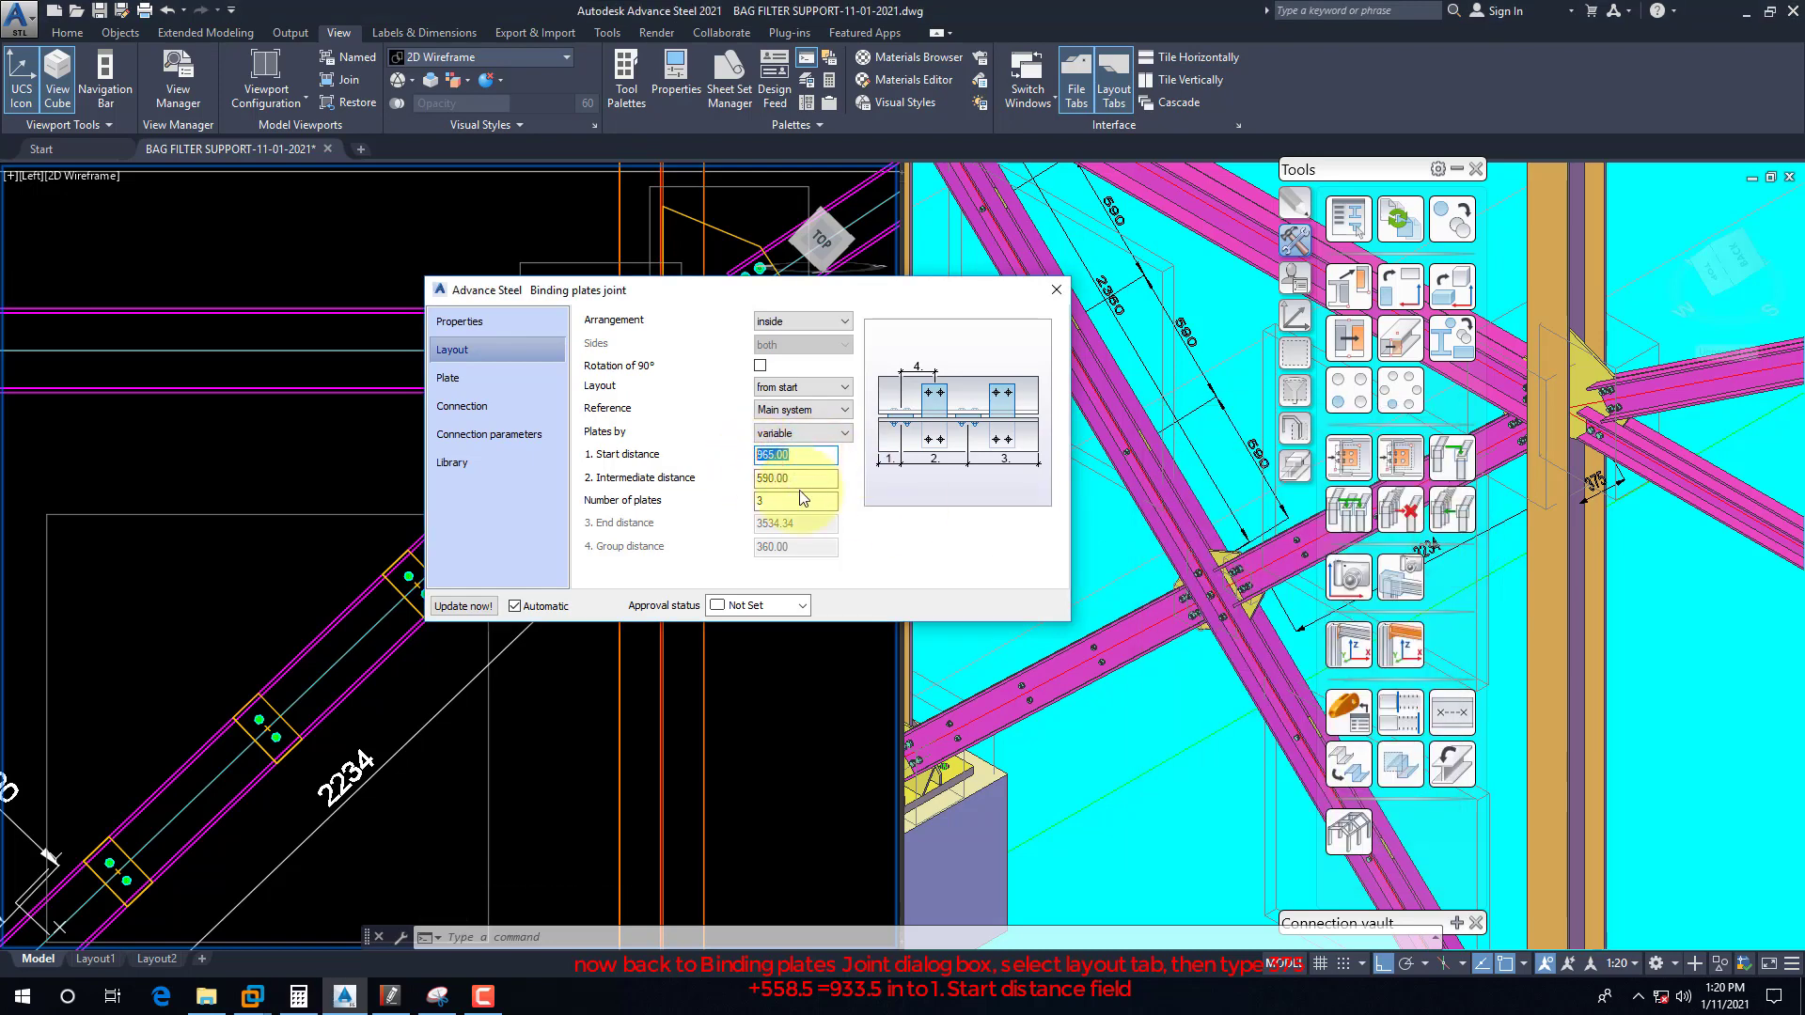
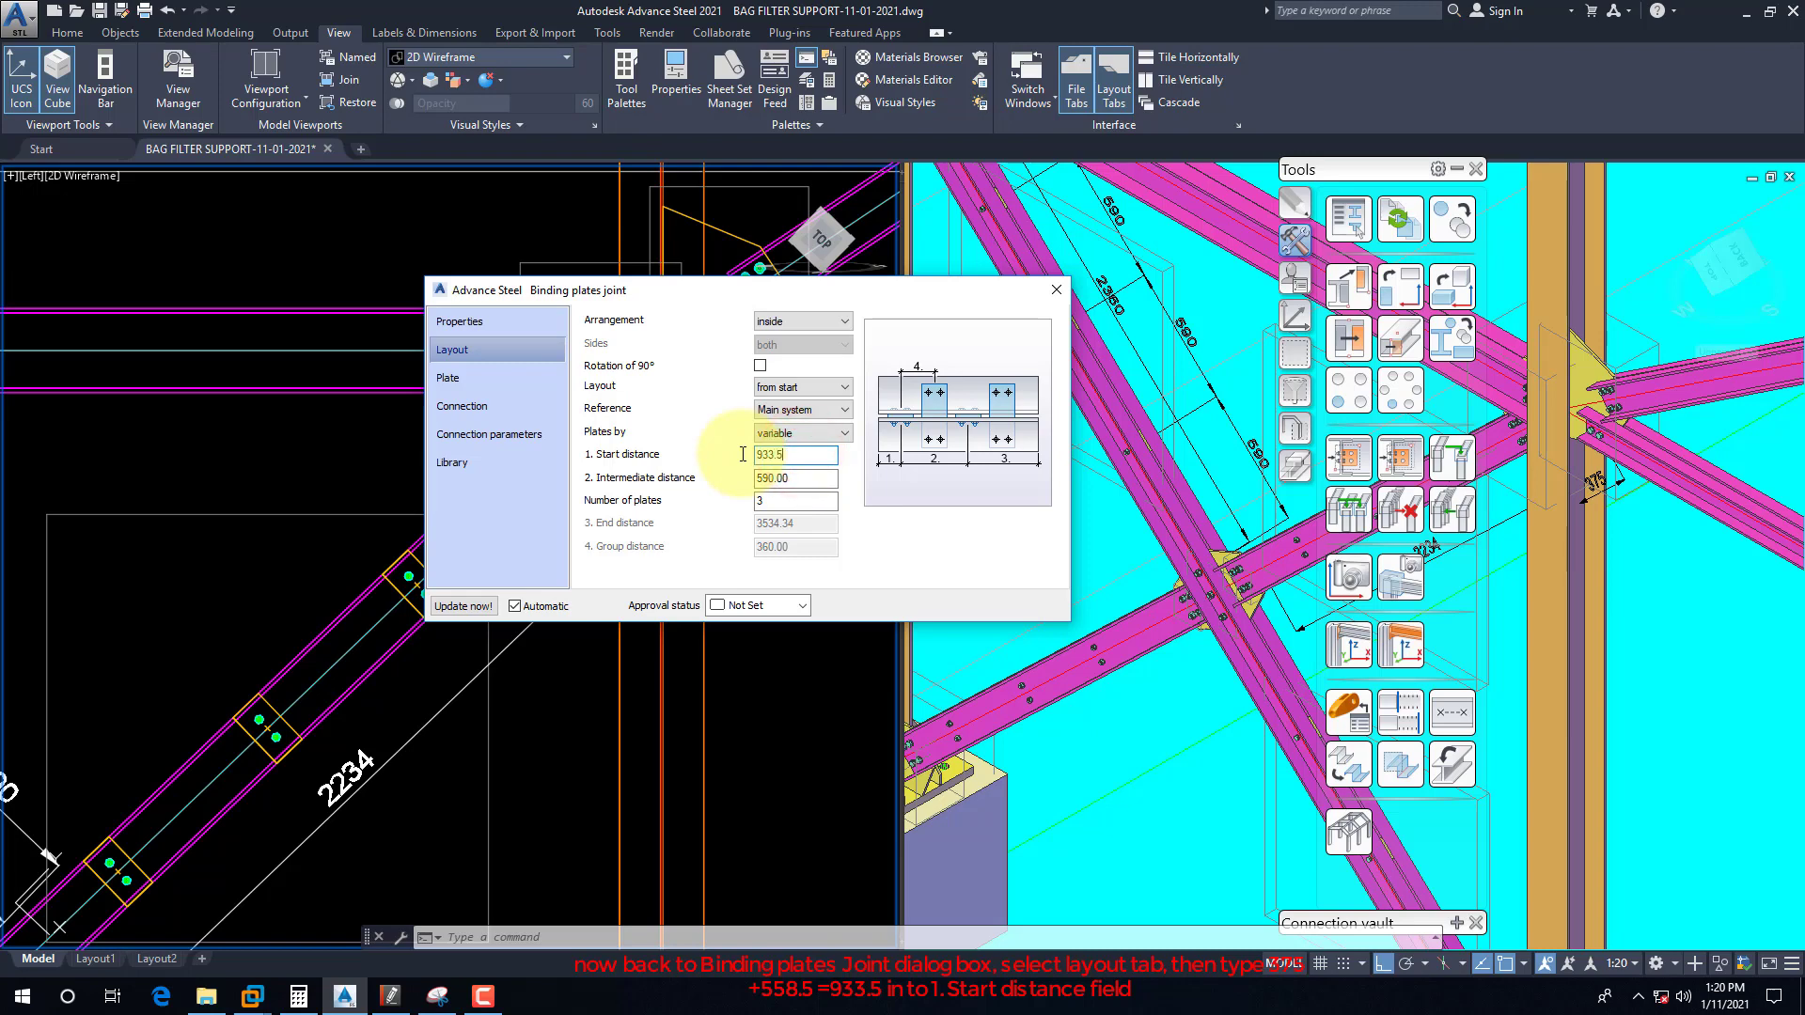
Step: Apply 933.5 as the start distance of the second UPN's binding plates and close the joint properties
text(933.5)
key(Return)
drag(779, 295, 1002, 211)
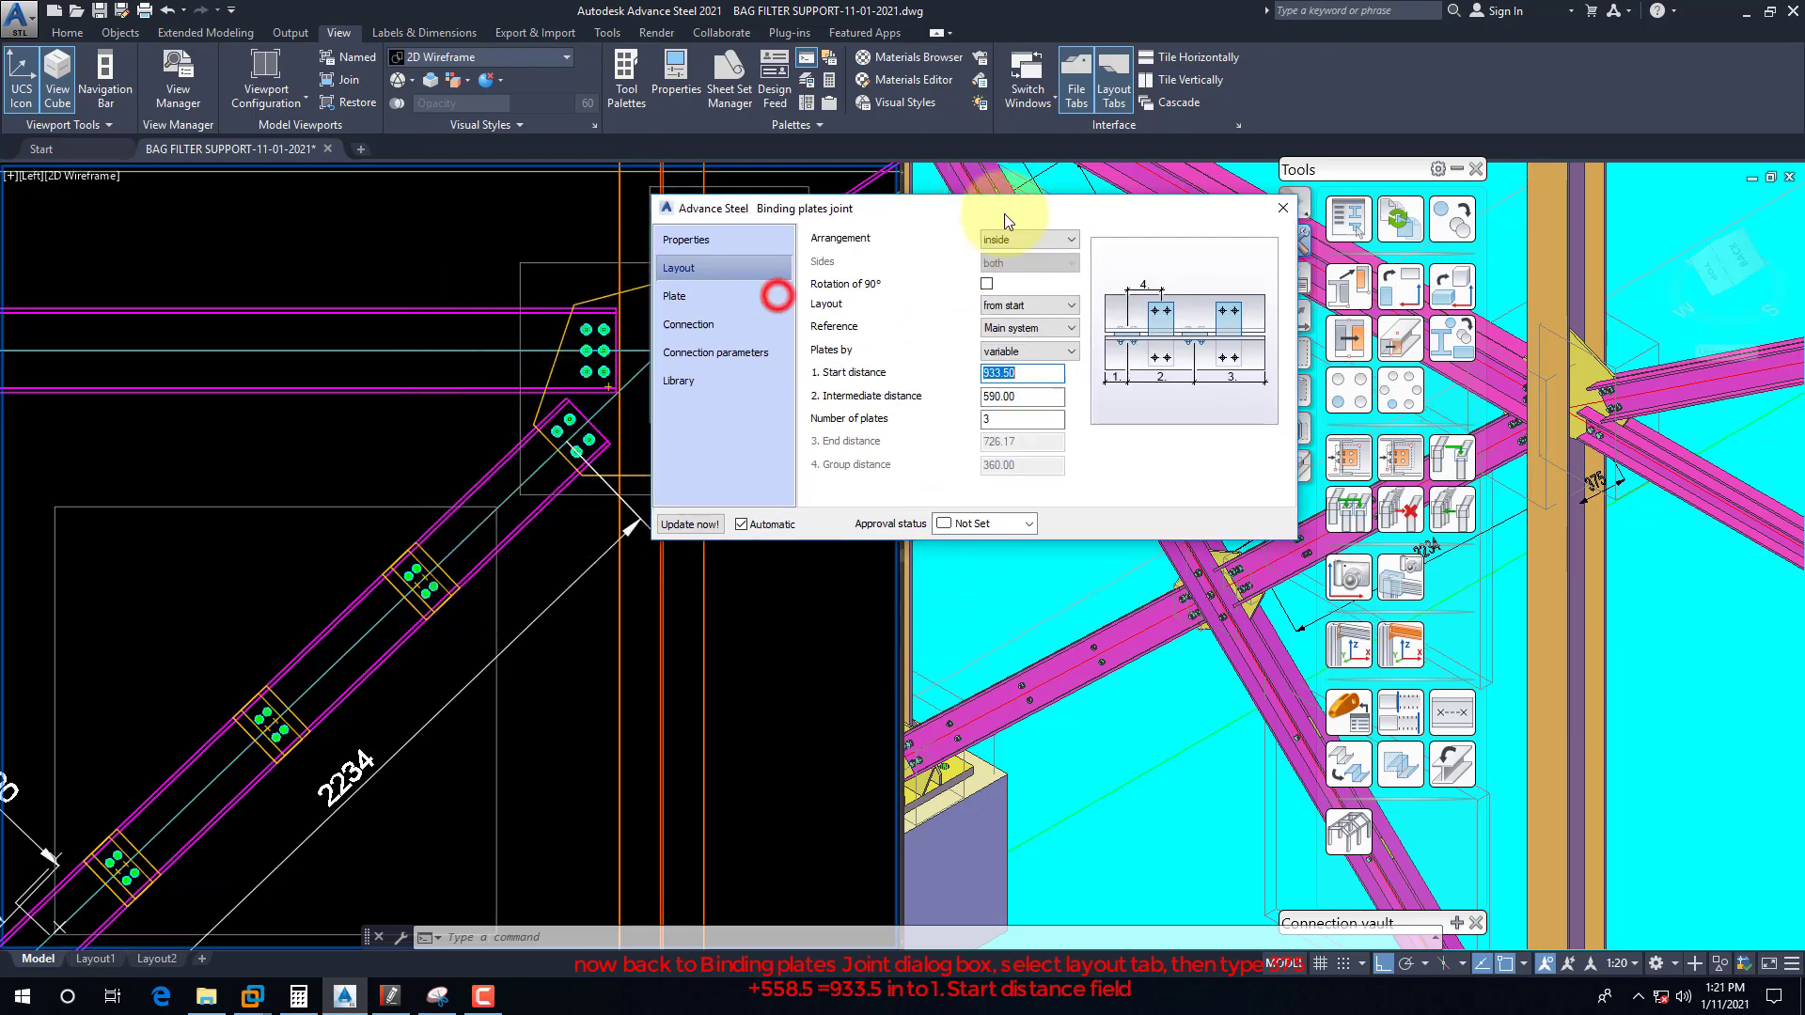
click(1282, 207)
Step: Erase the duplicate binding plates joint overlapping the plates on the upper-right diagonal
scroll(414, 573, up, 2)
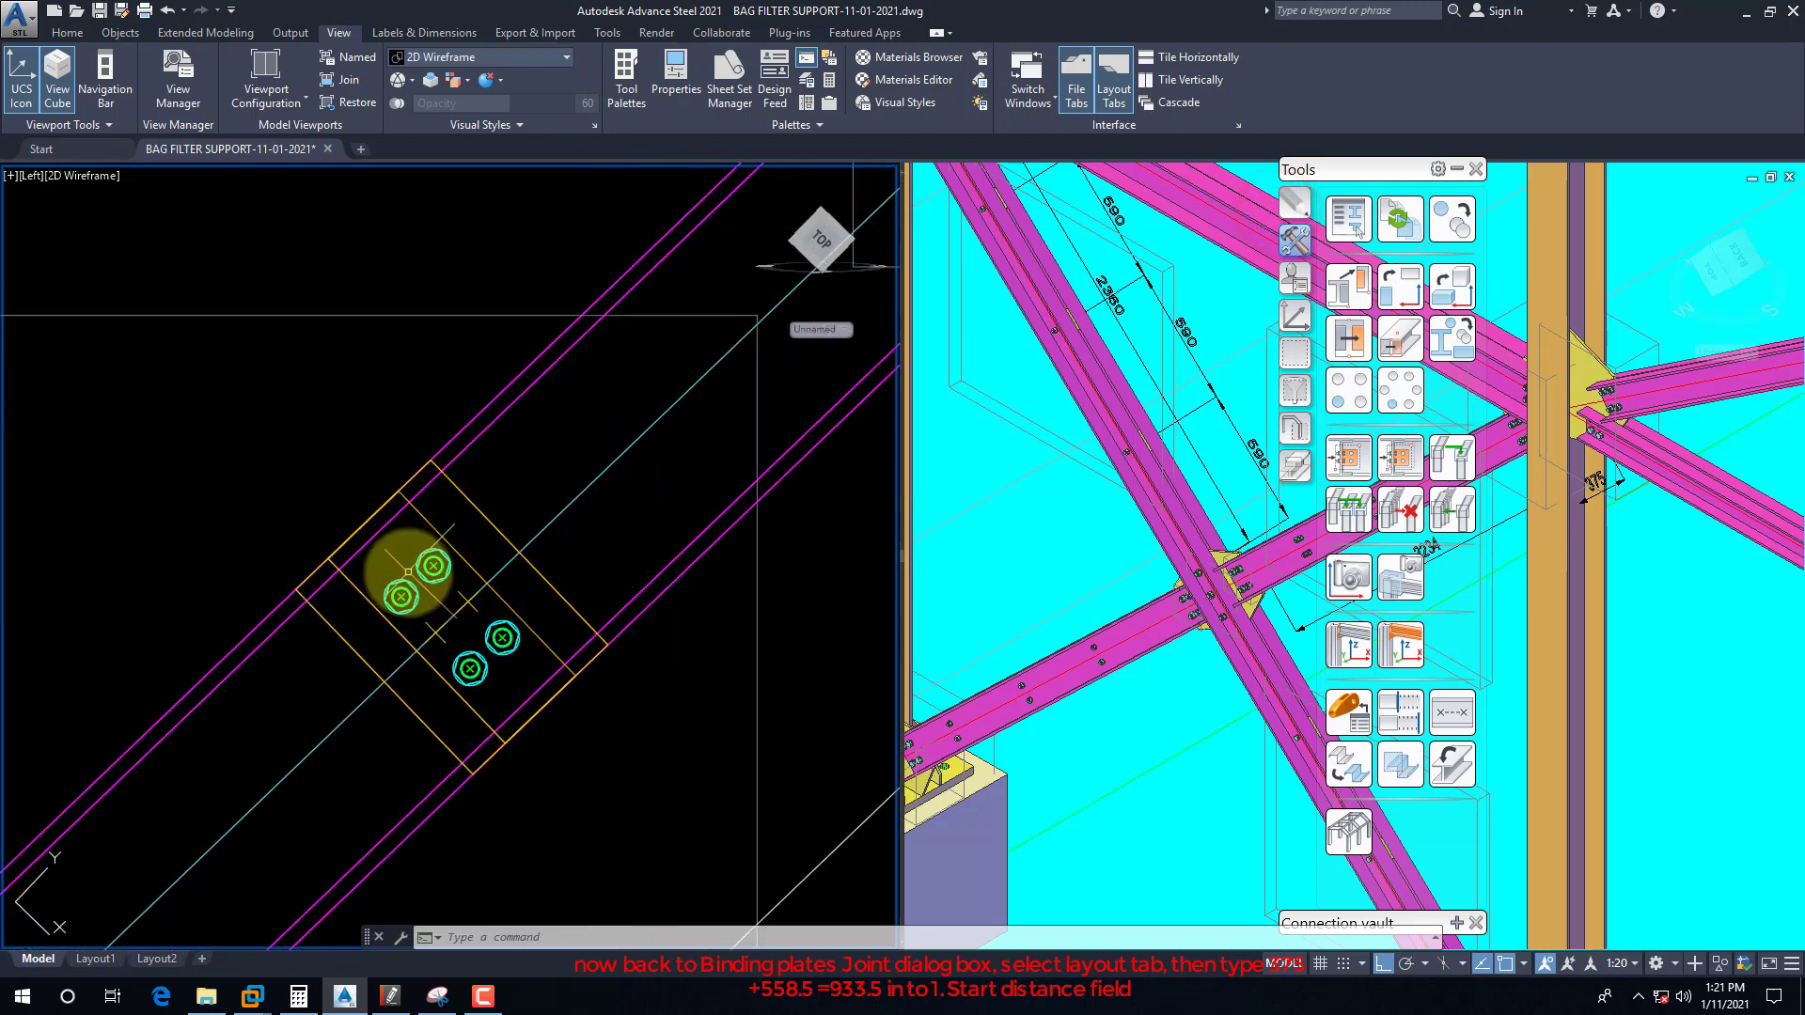
scroll(576, 476, down, 4)
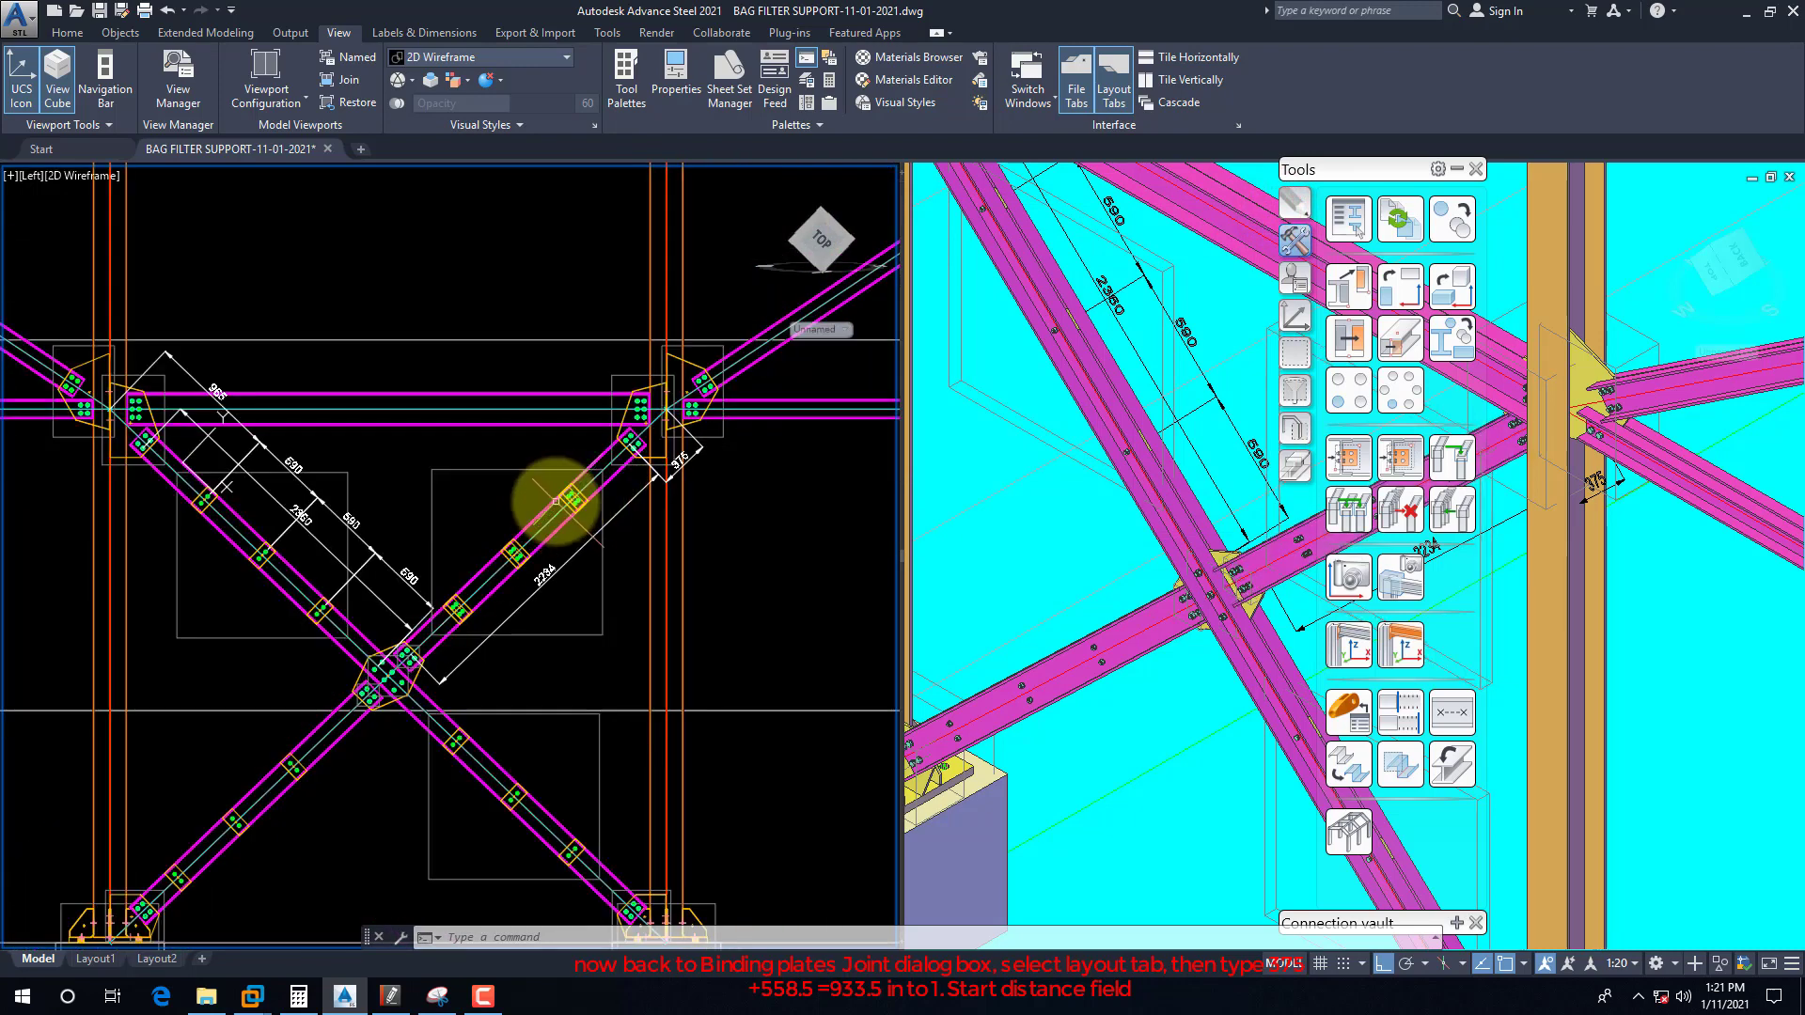
scroll(570, 498, up, 5)
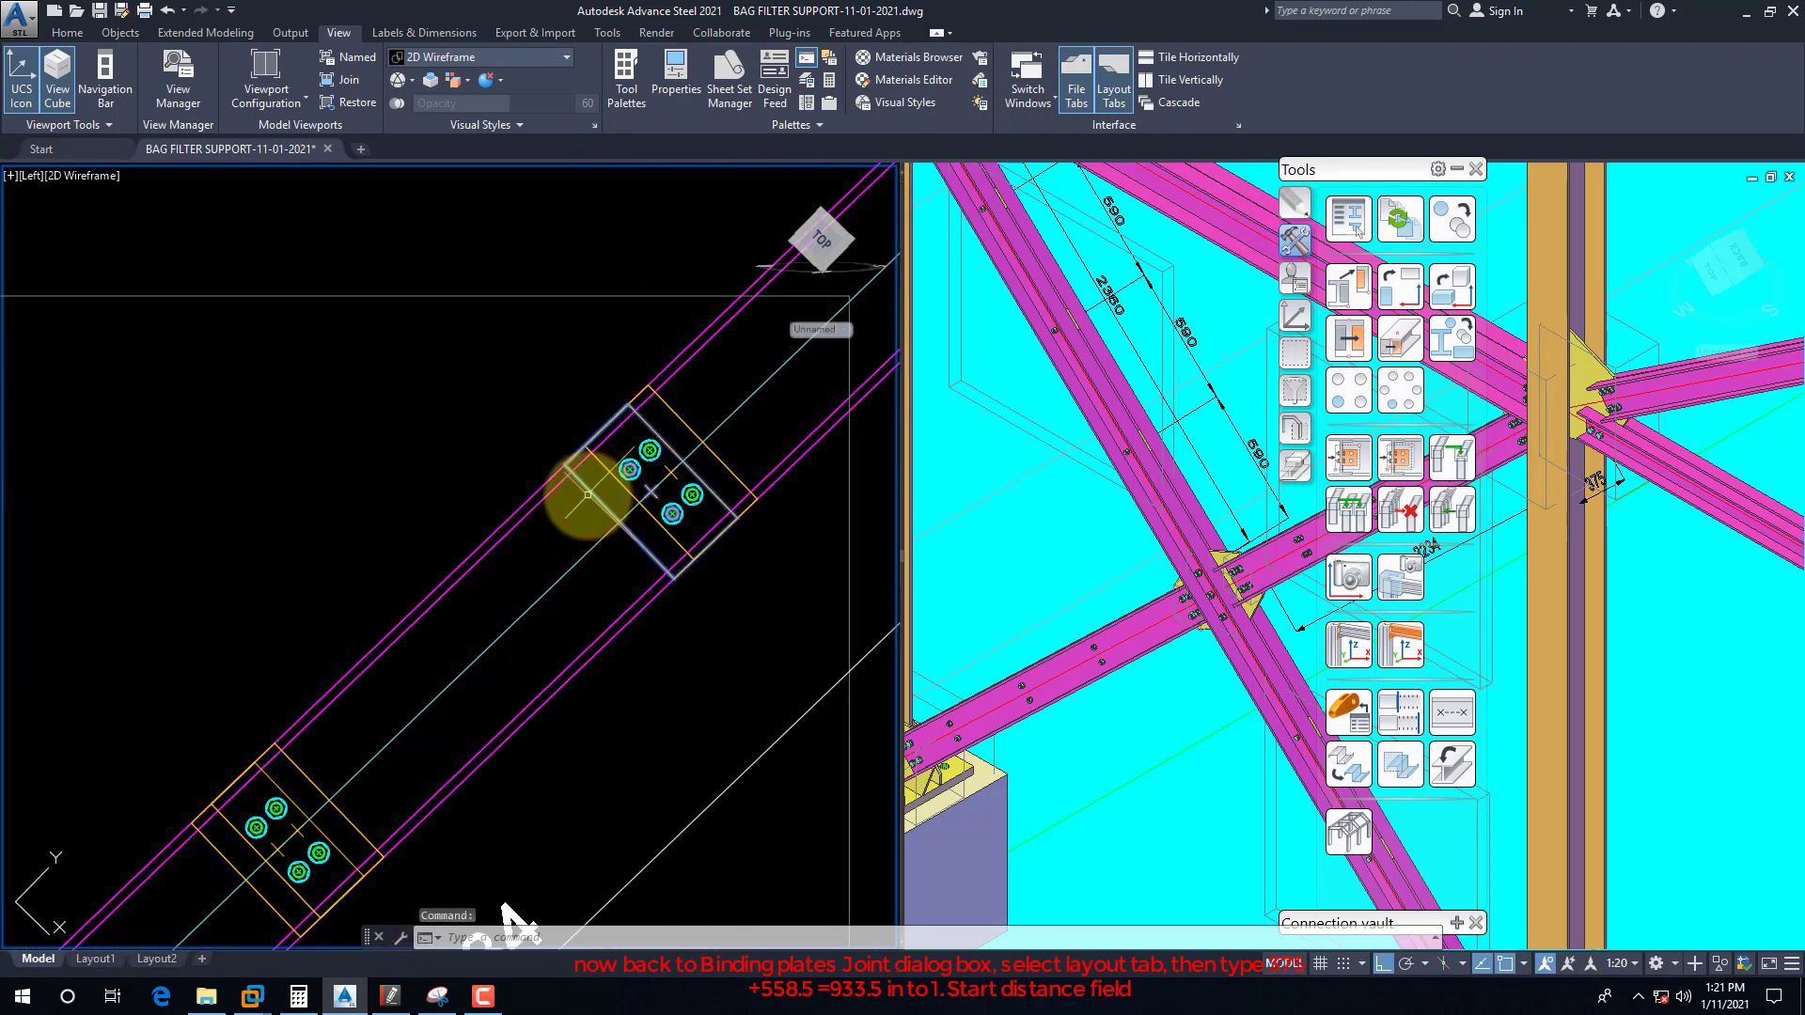
key(Delete)
scroll(489, 555, down, 3)
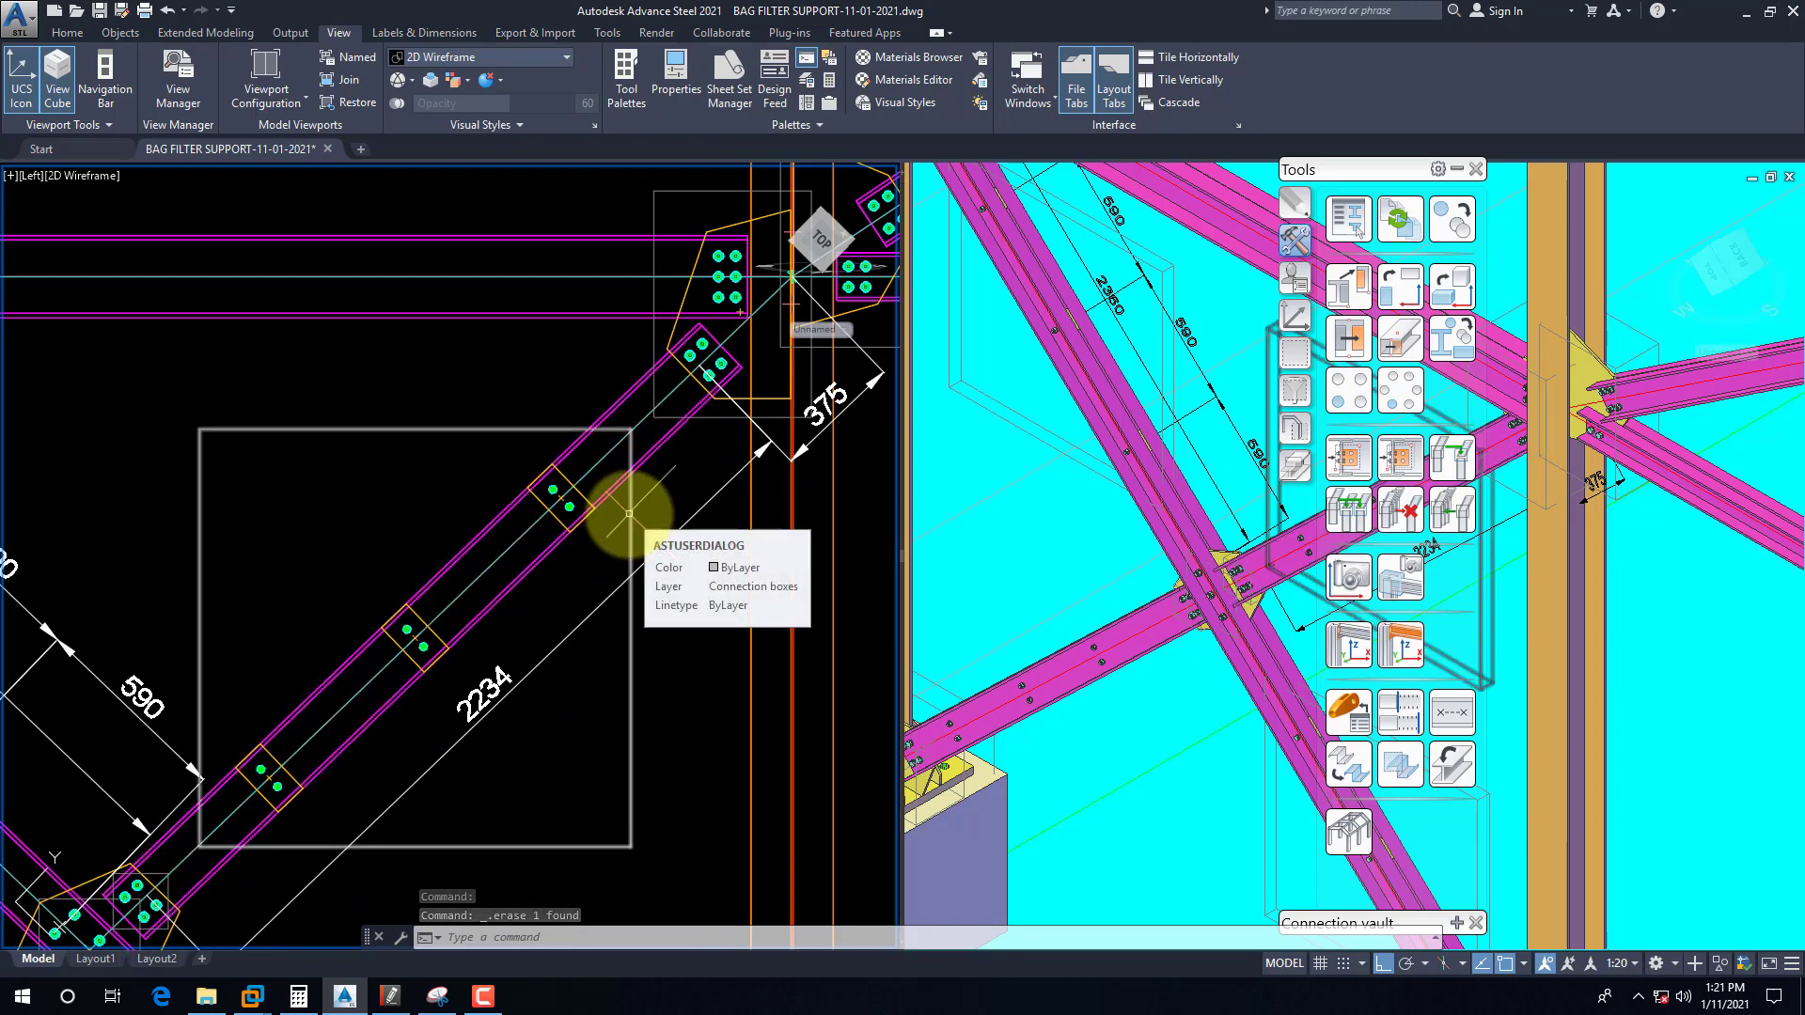
scroll(622, 505, down, 2)
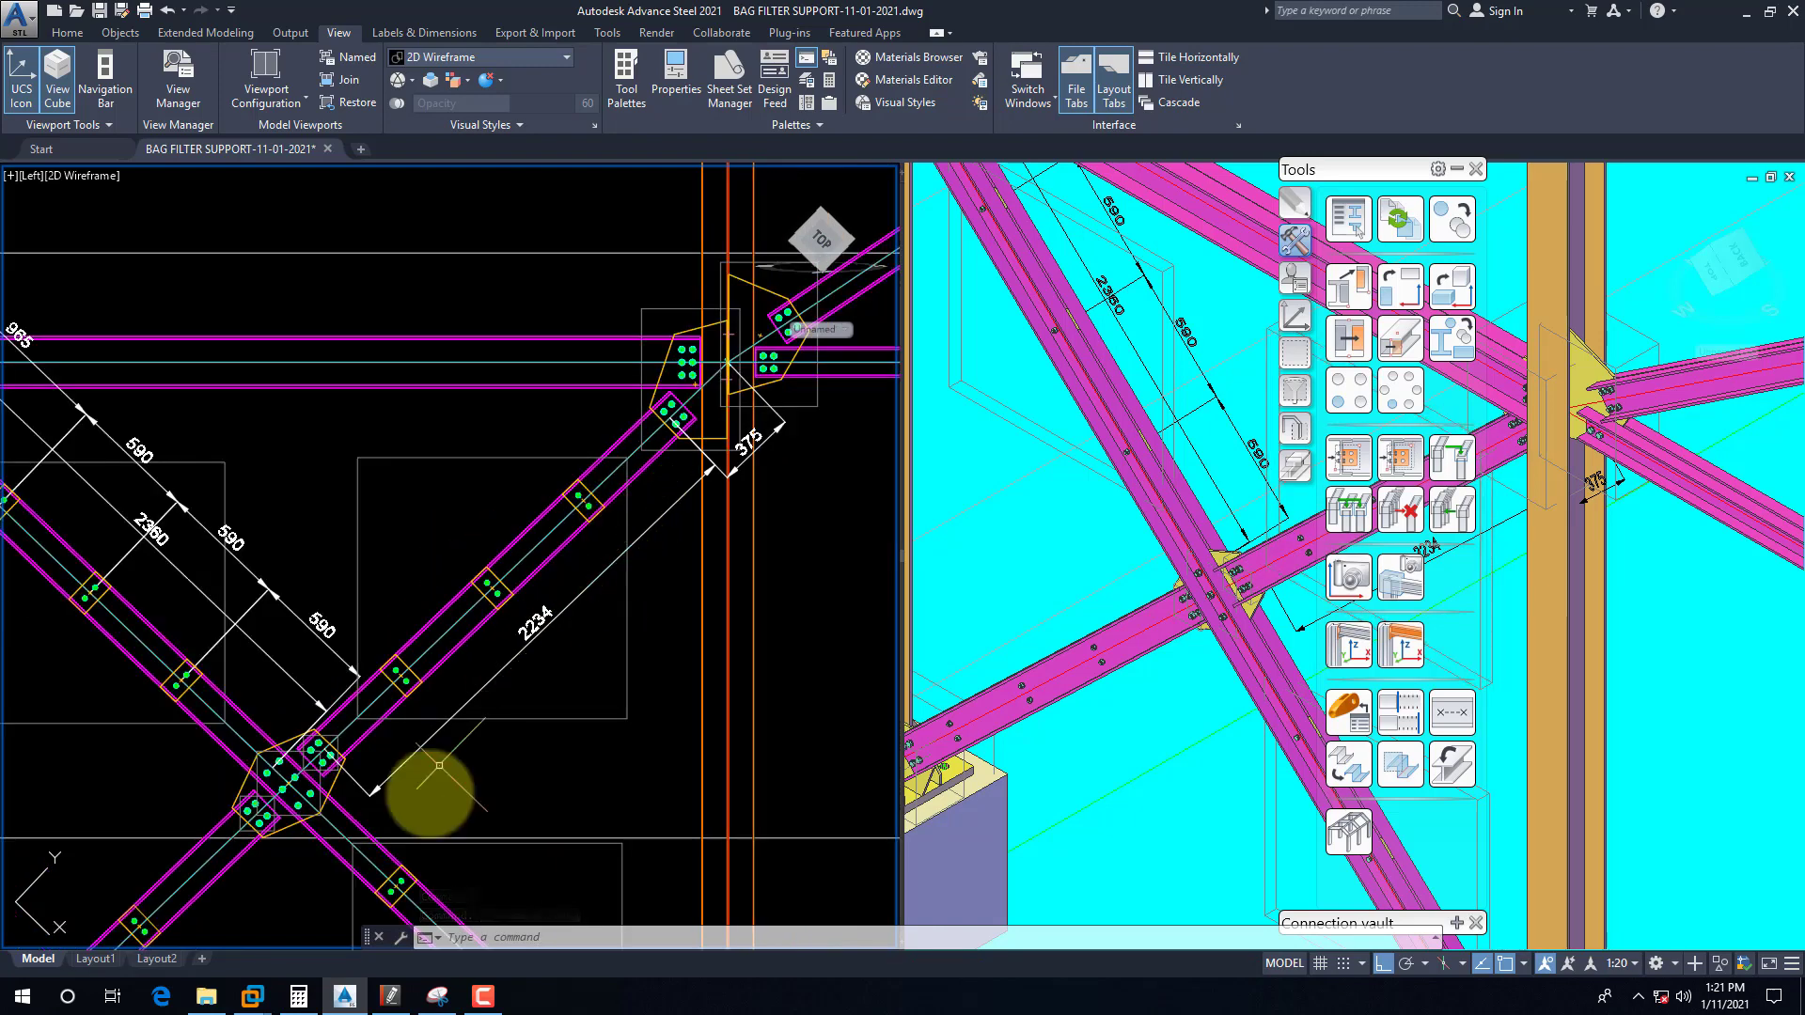
Step: Divide the 2234 mm bolt-to-bolt distance by 4 in Calculator
click(299, 998)
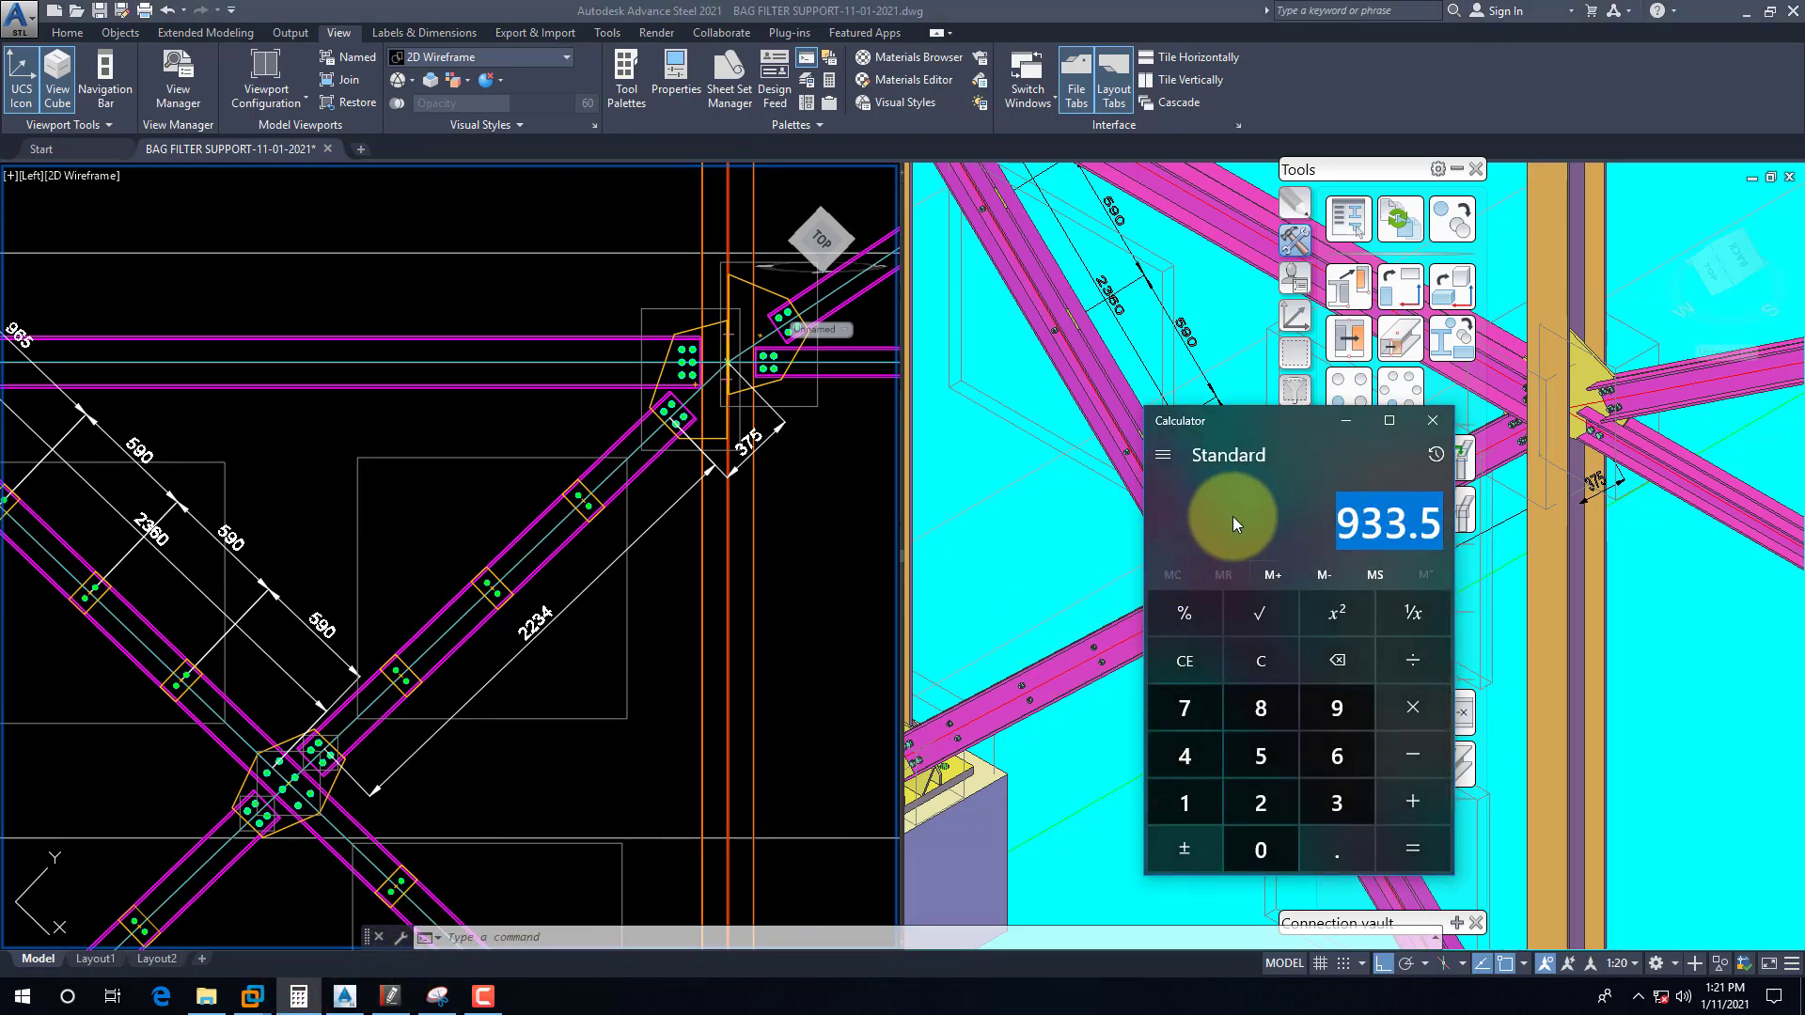
key(Escape)
text(2234)
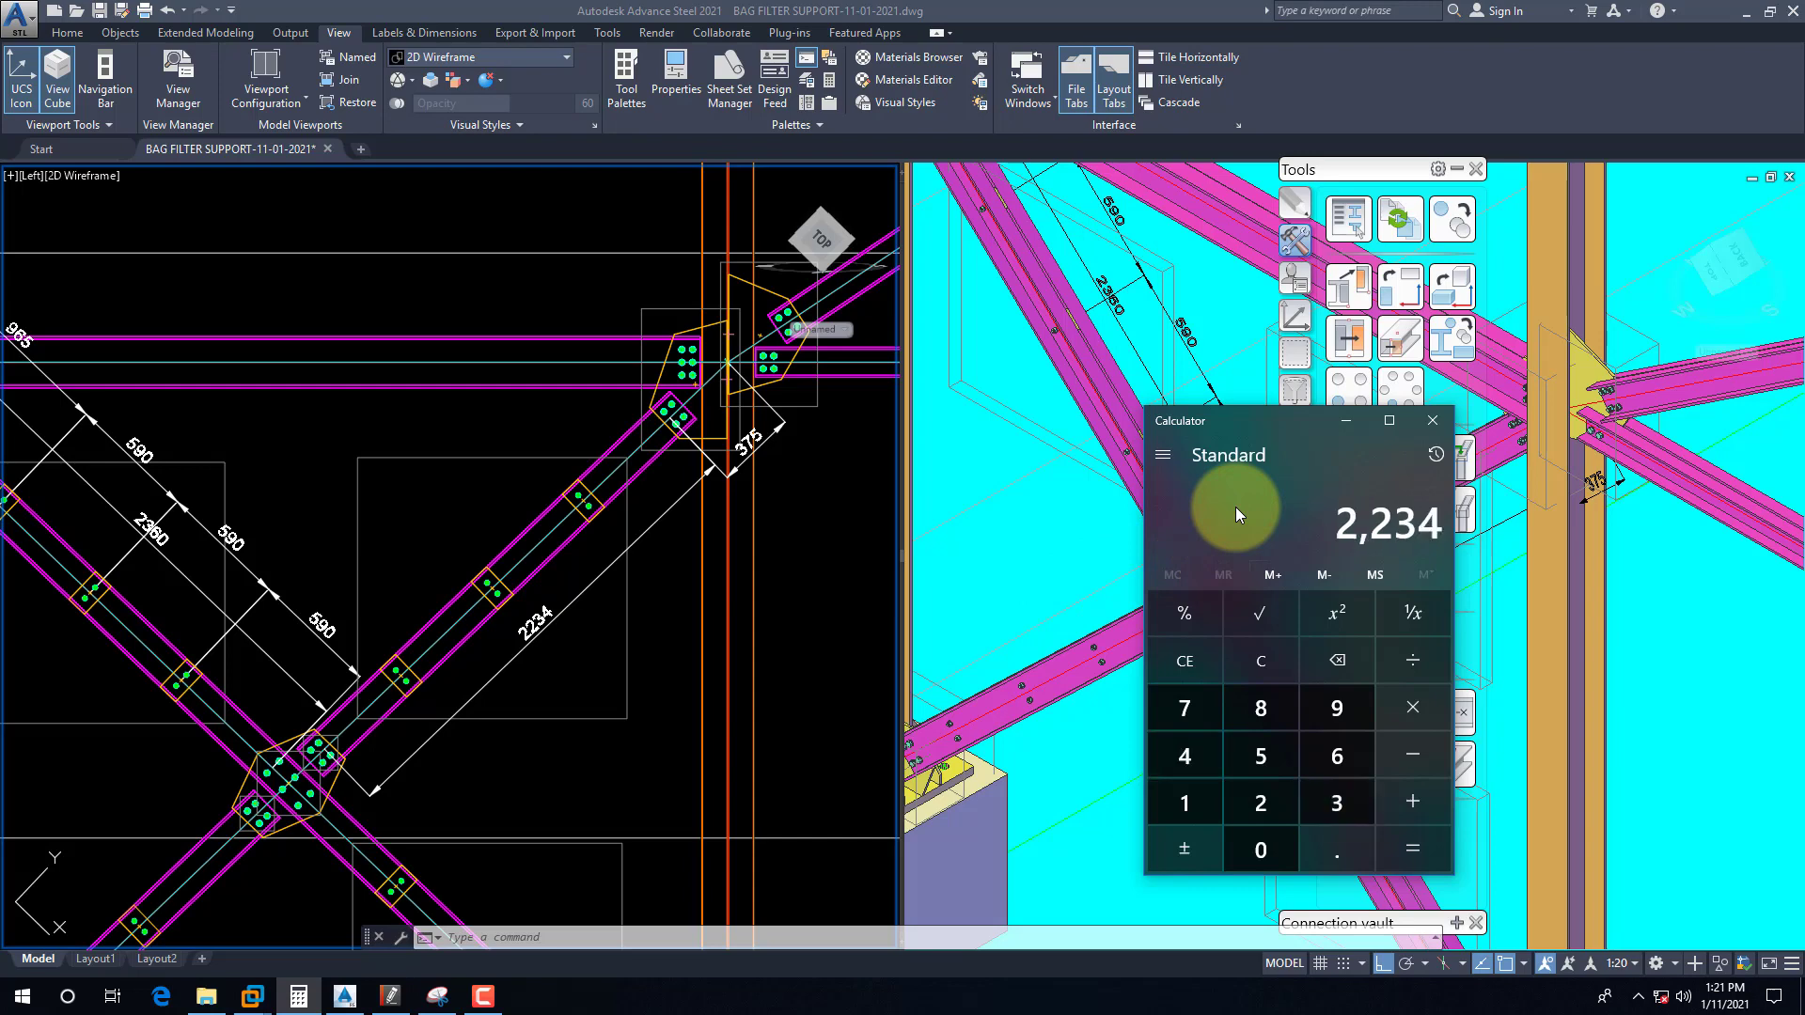
text(/4)
key(Return)
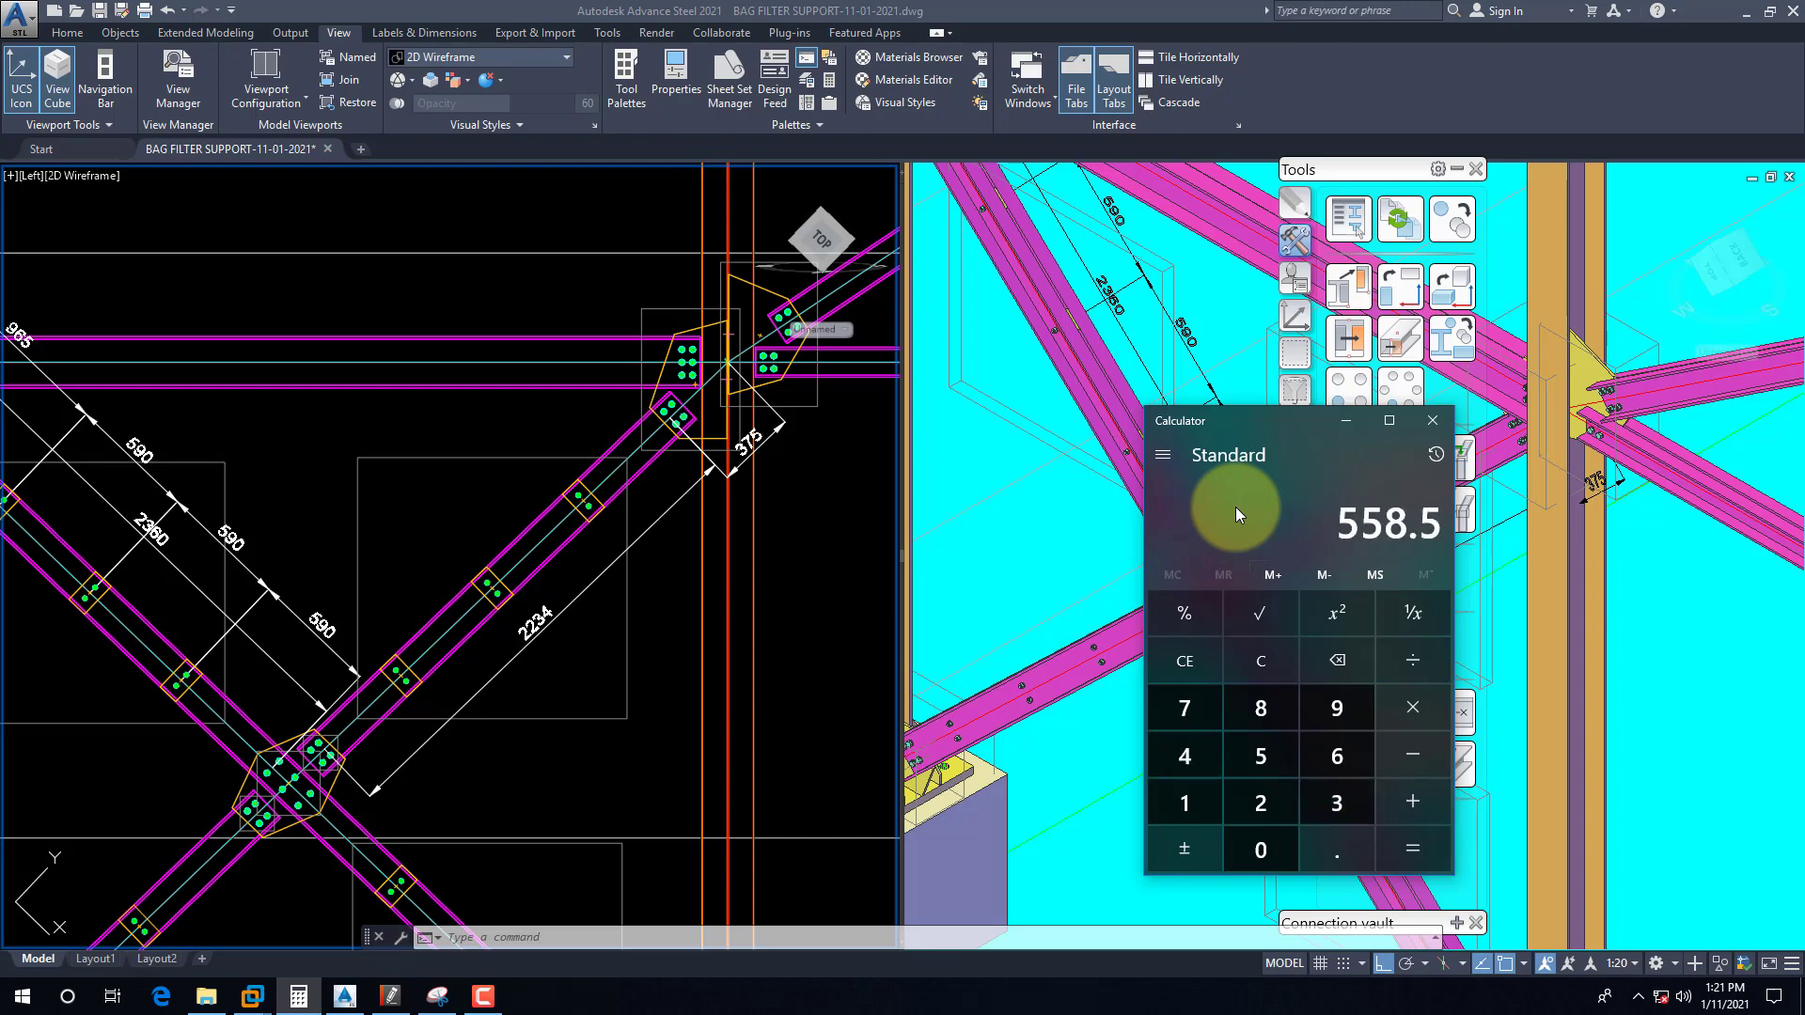
click(590, 570)
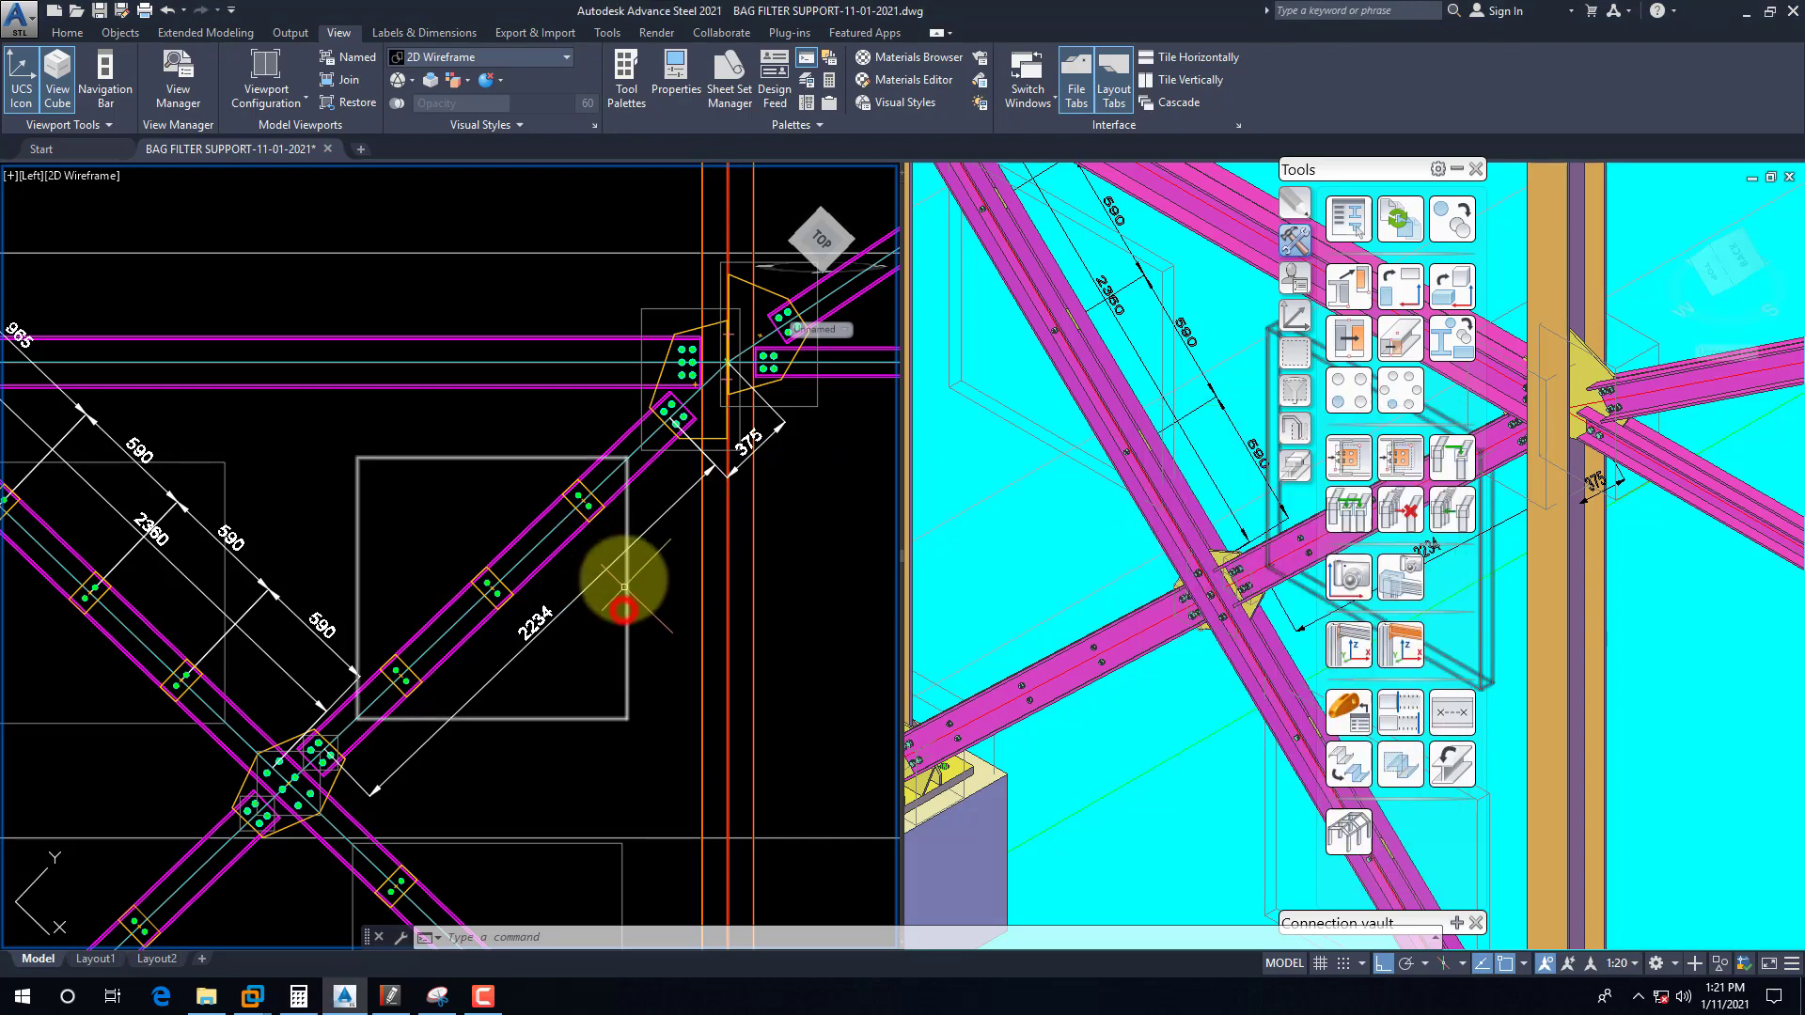
click(299, 998)
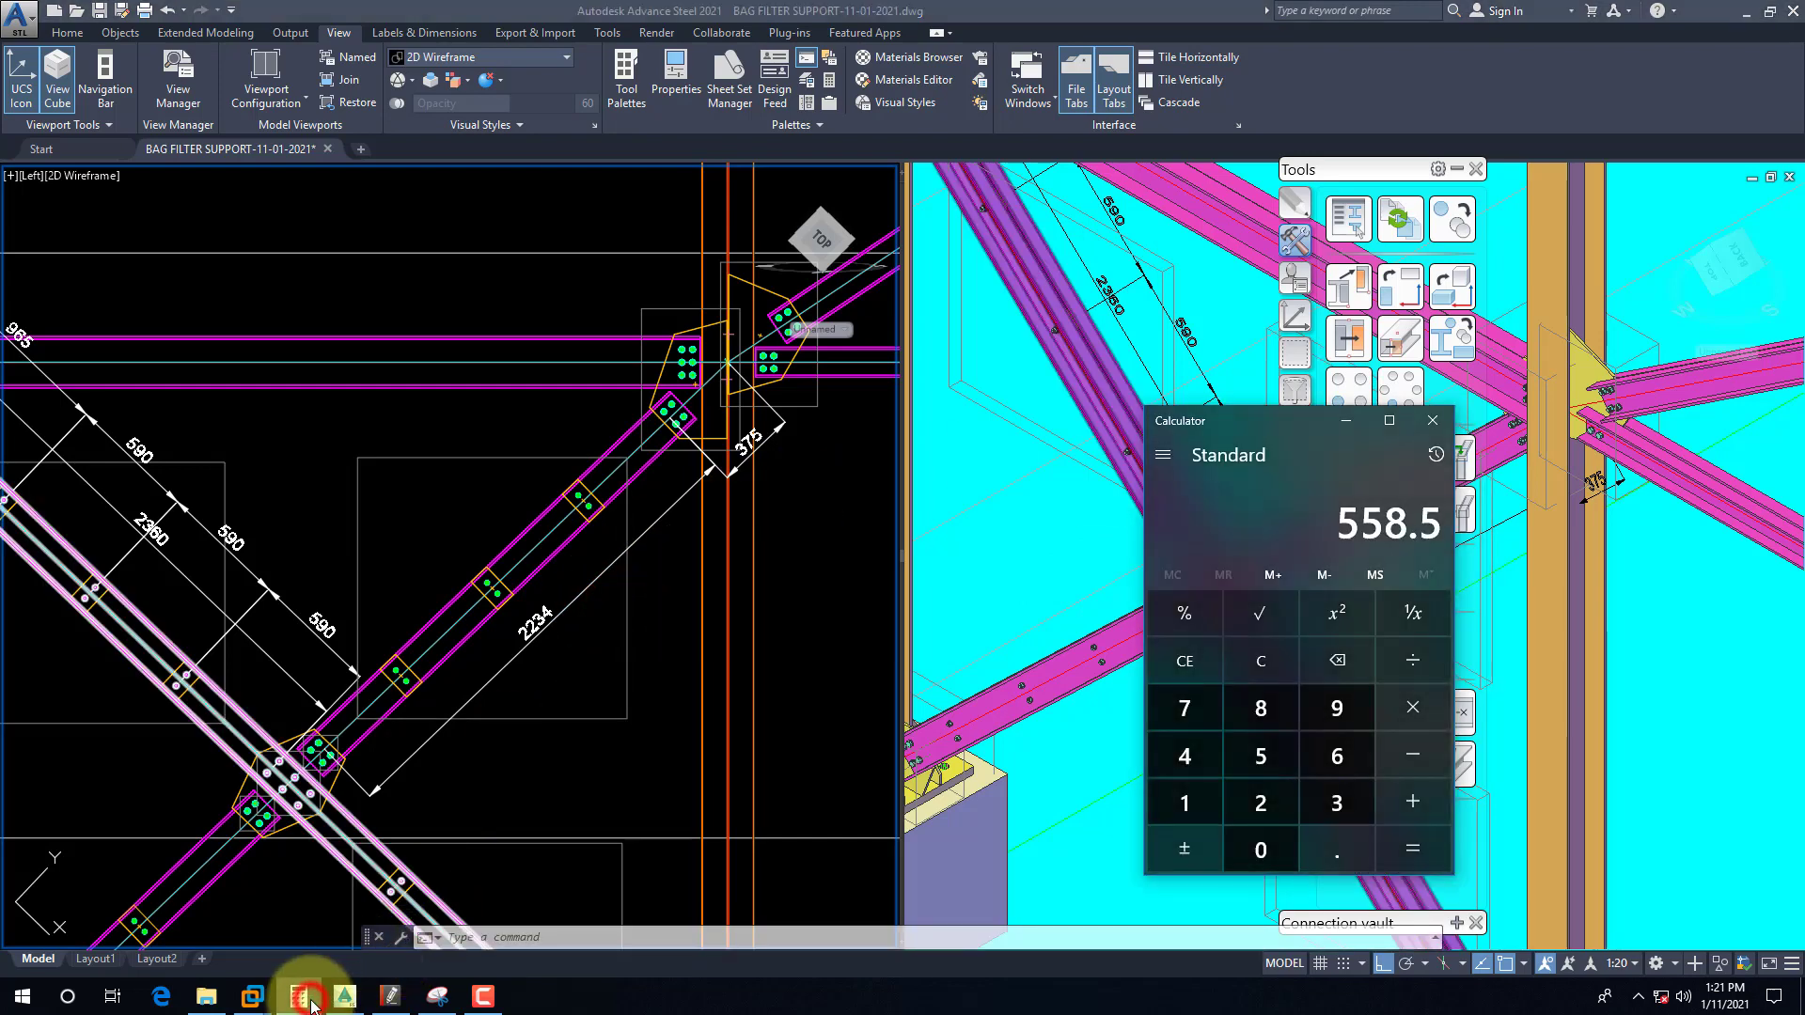
Step: Set the layout intermediate distance of the upper-right diagonal's binding plates joint to 558.5 and close the joint properties
click(527, 723)
right_click(536, 721)
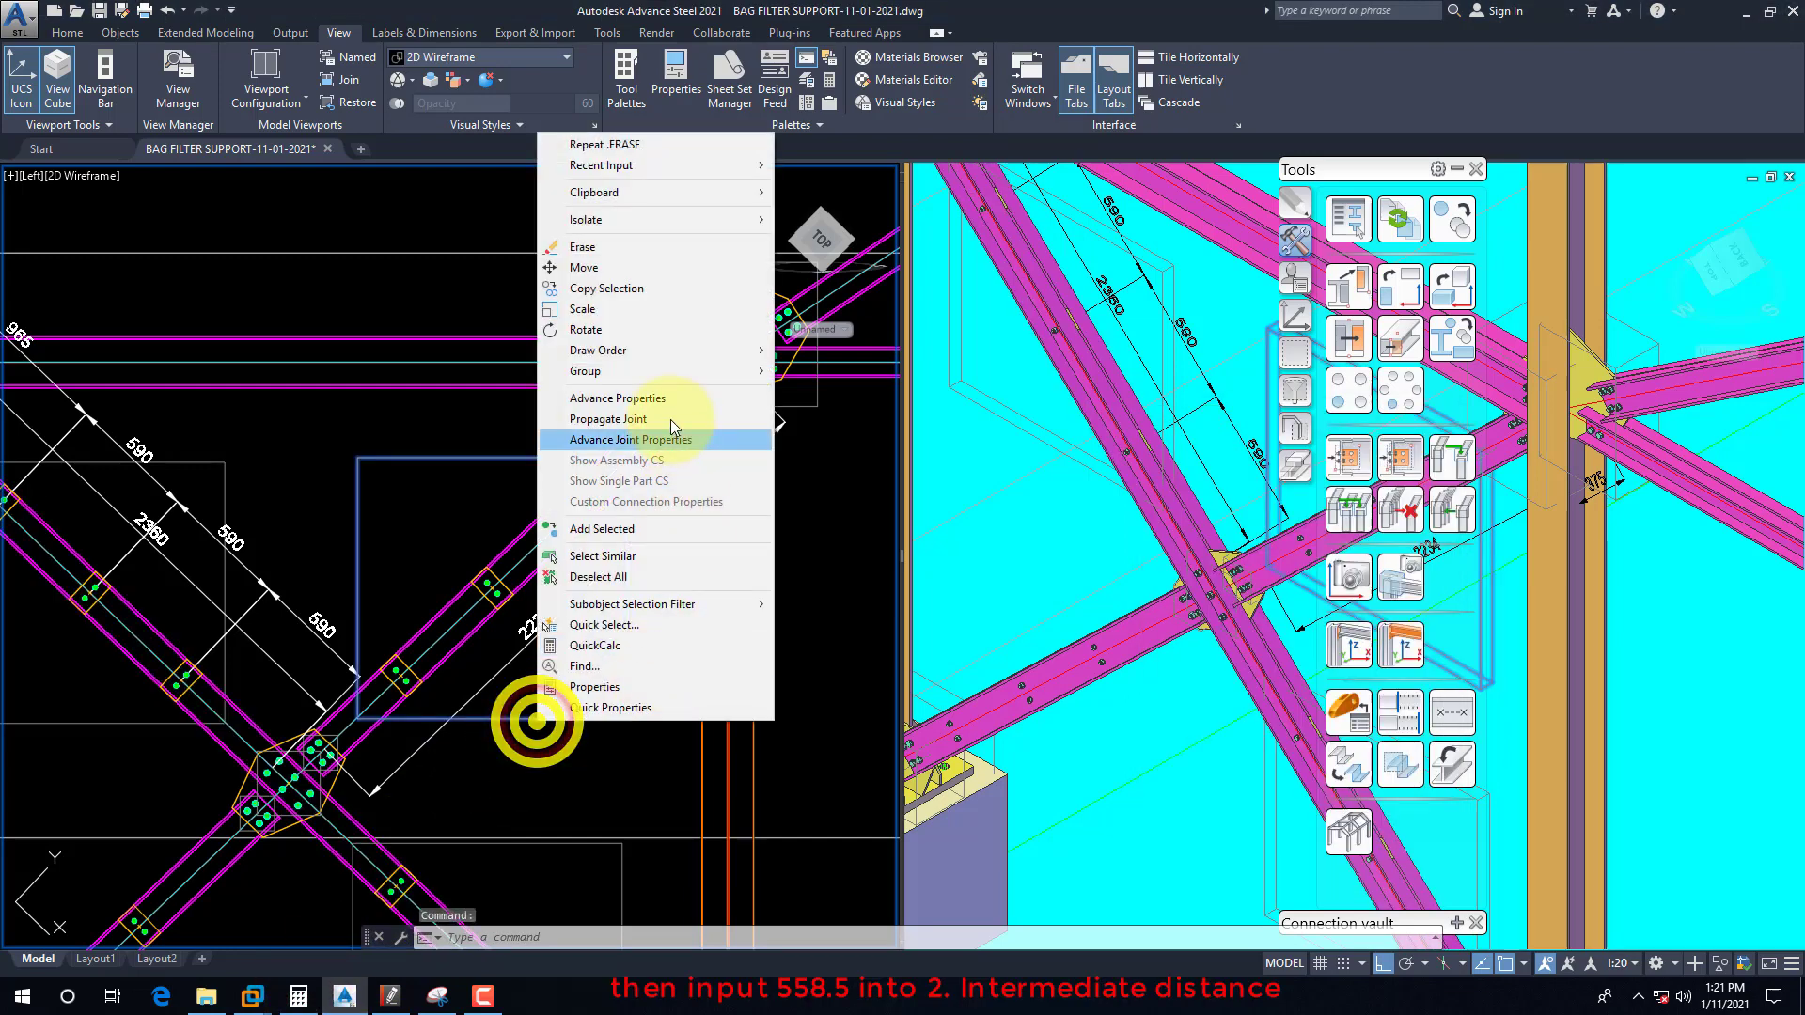
click(612, 439)
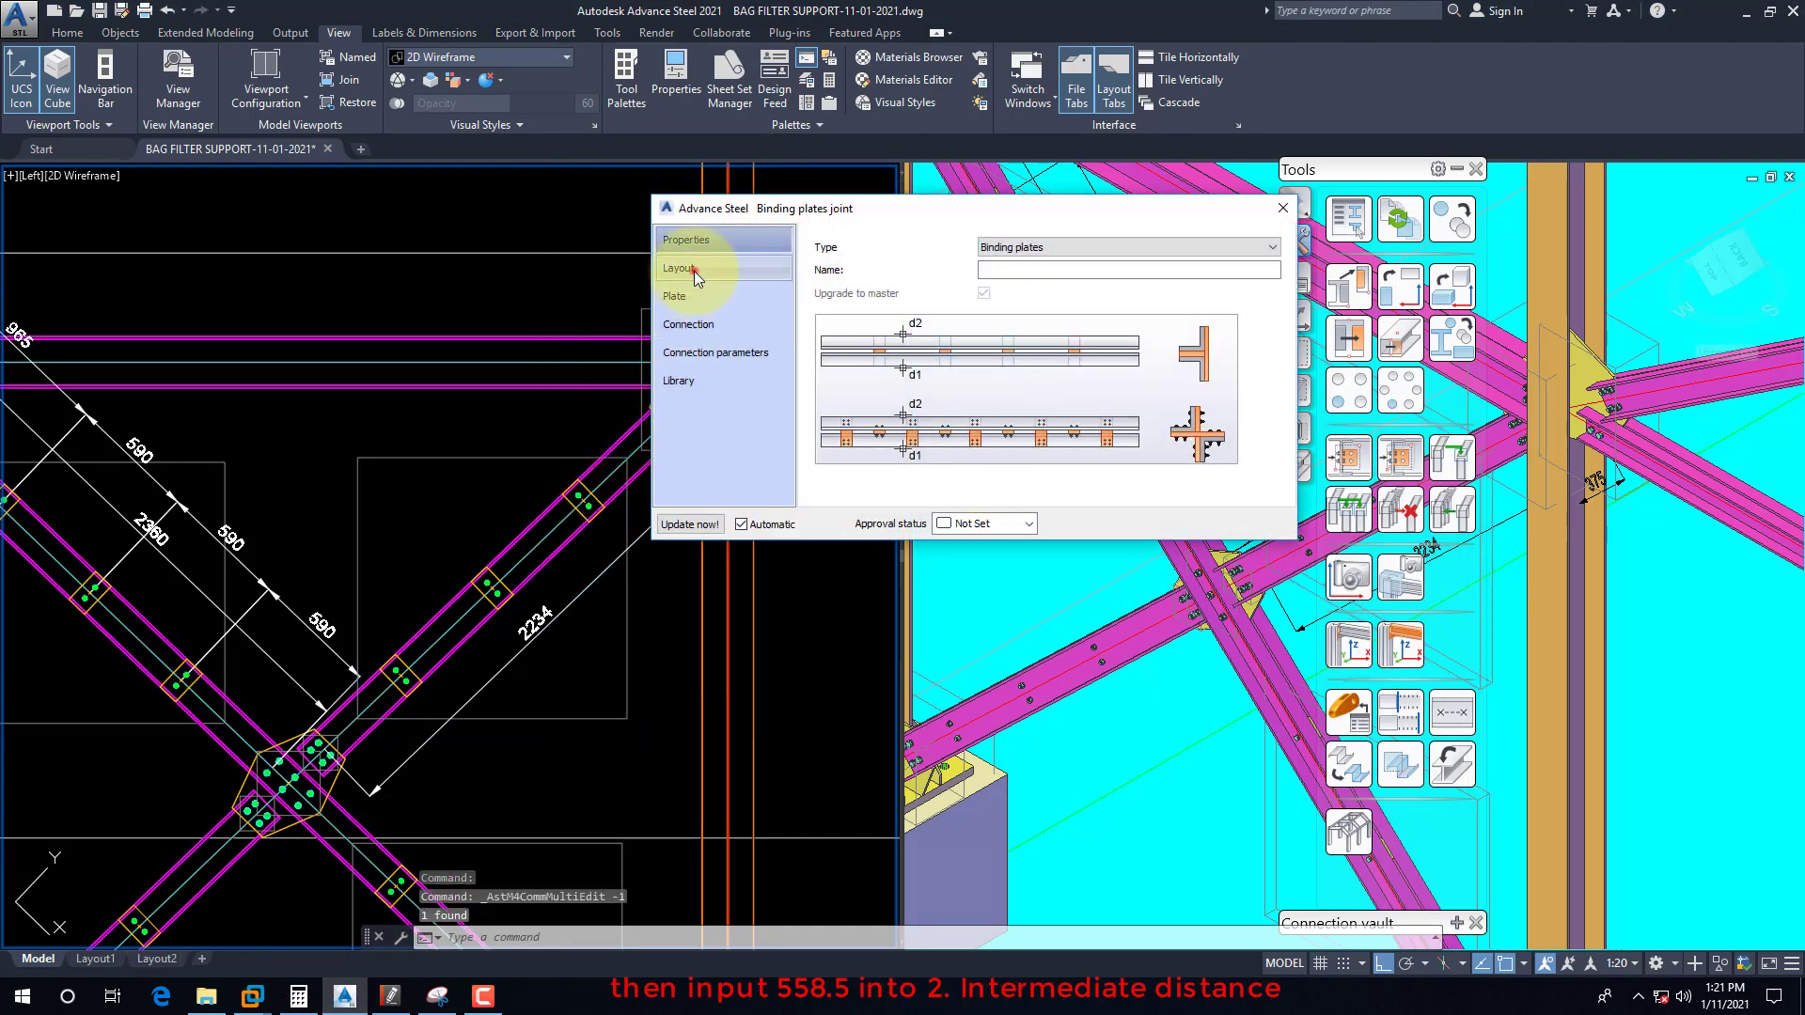
click(696, 269)
double_click(1011, 395)
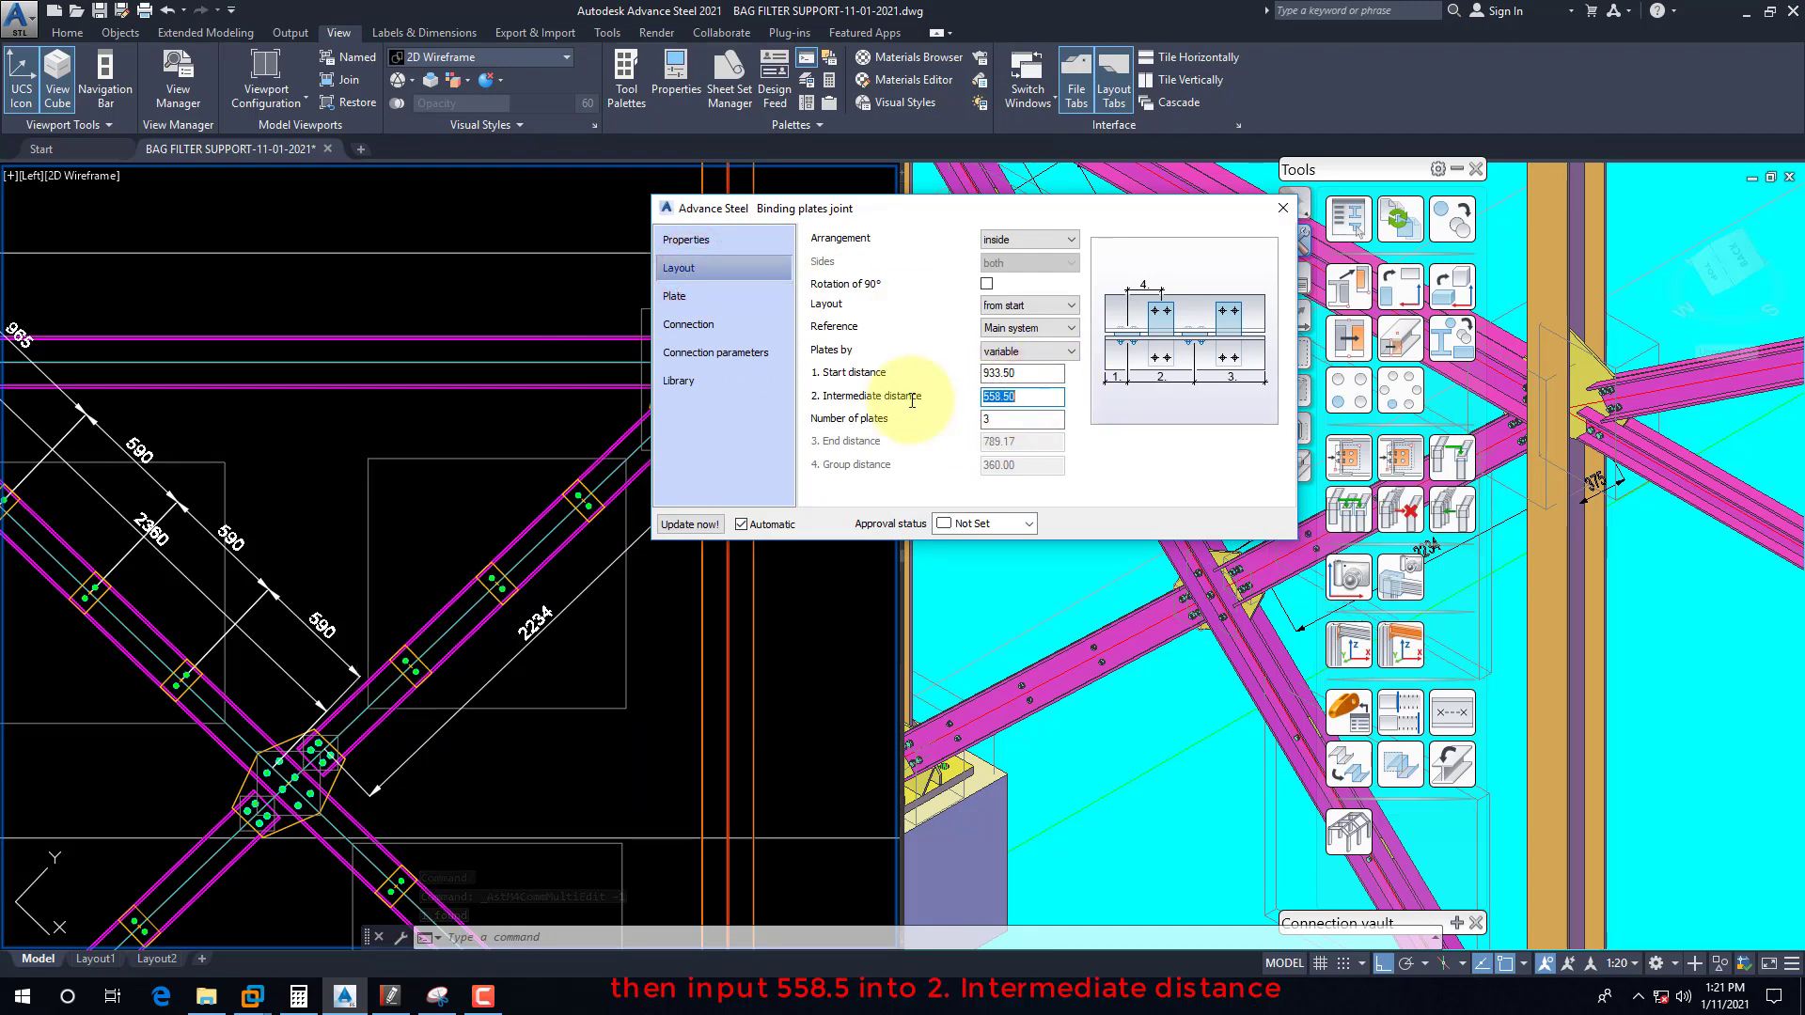
click(1282, 208)
Step: Add an aligned dimension above the brace from midway between the upper-right gusset's lower bolt pair to the centre of the nearest binding plate
scroll(715, 462, up, 2)
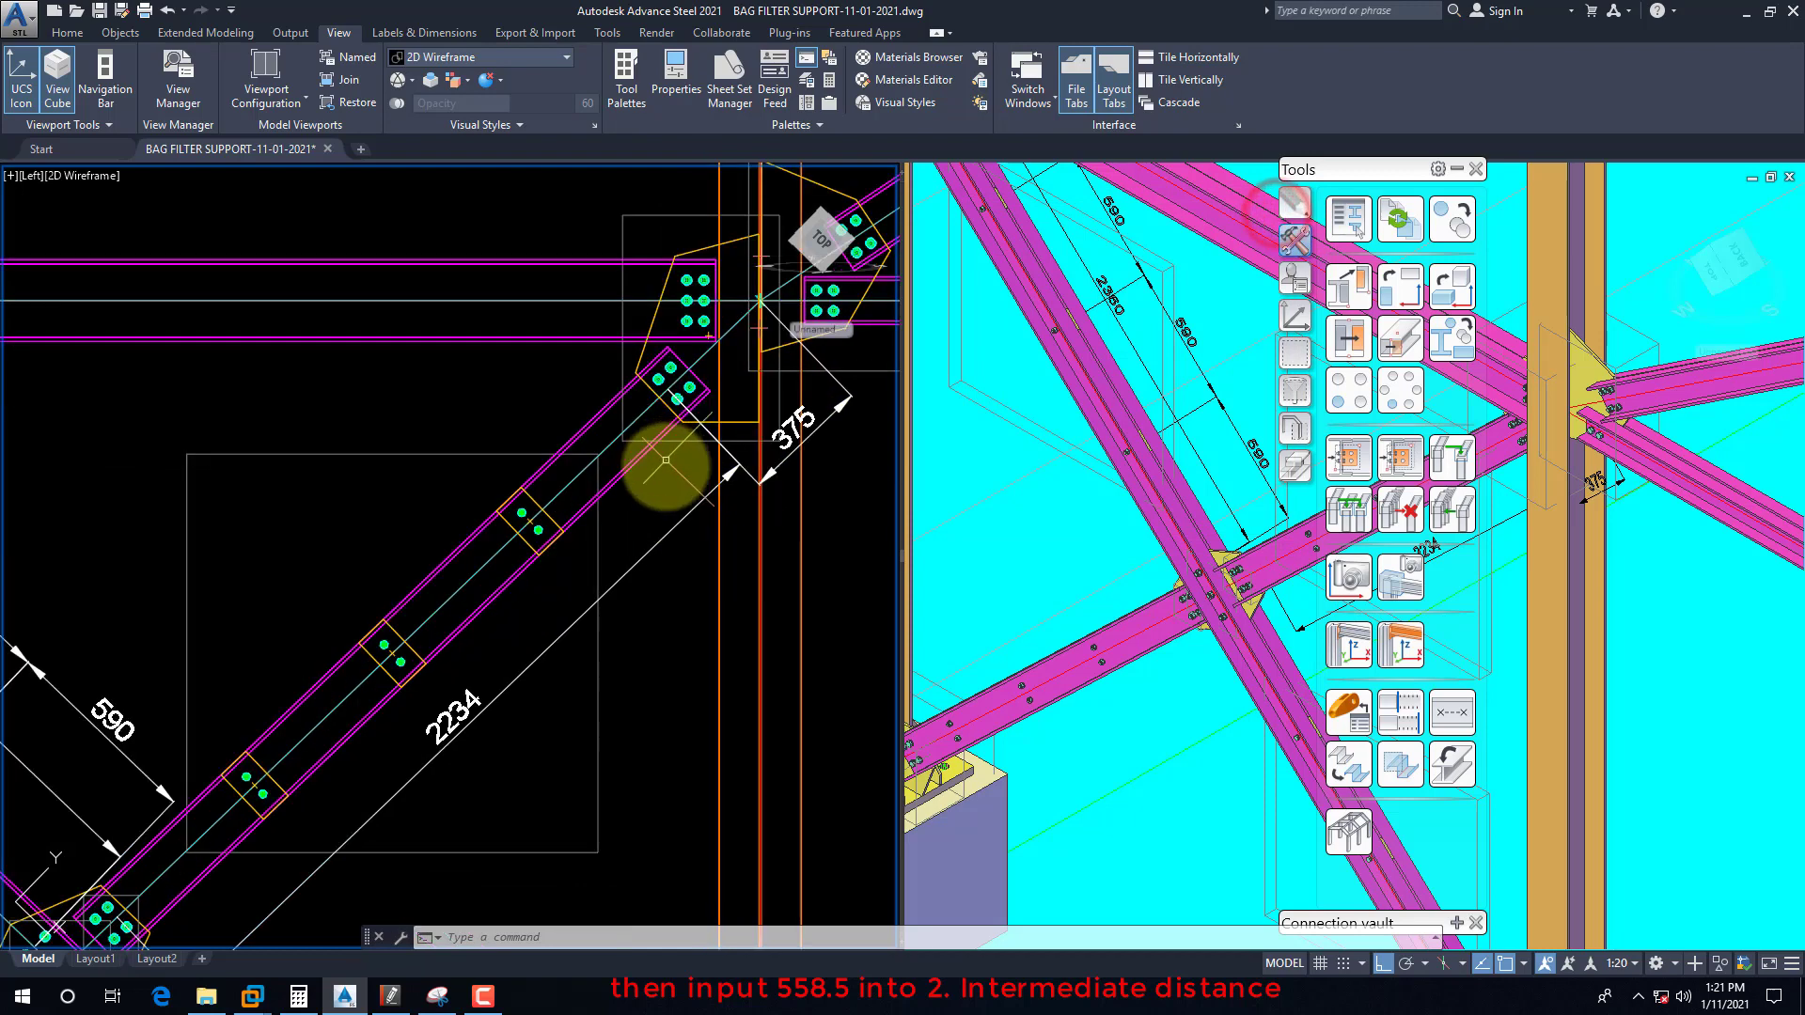
text(dal)
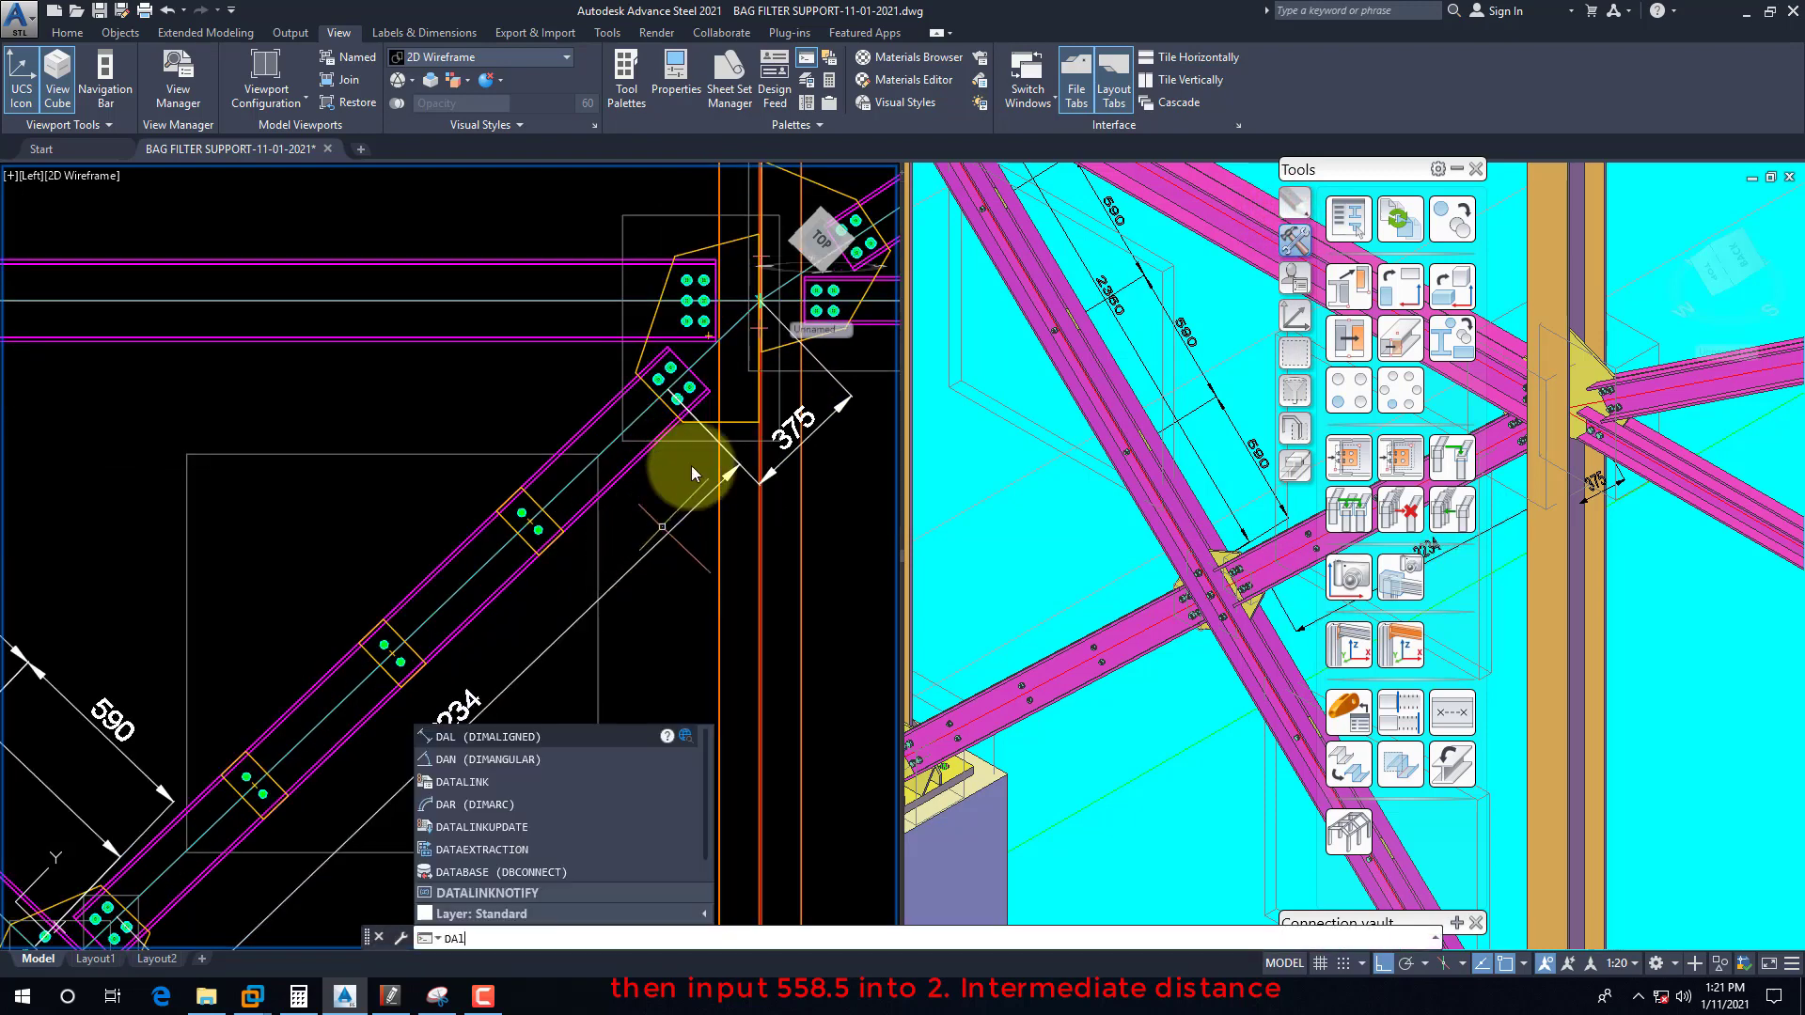
key(Return)
scroll(685, 413, up, 3)
scroll(592, 376, up, 2)
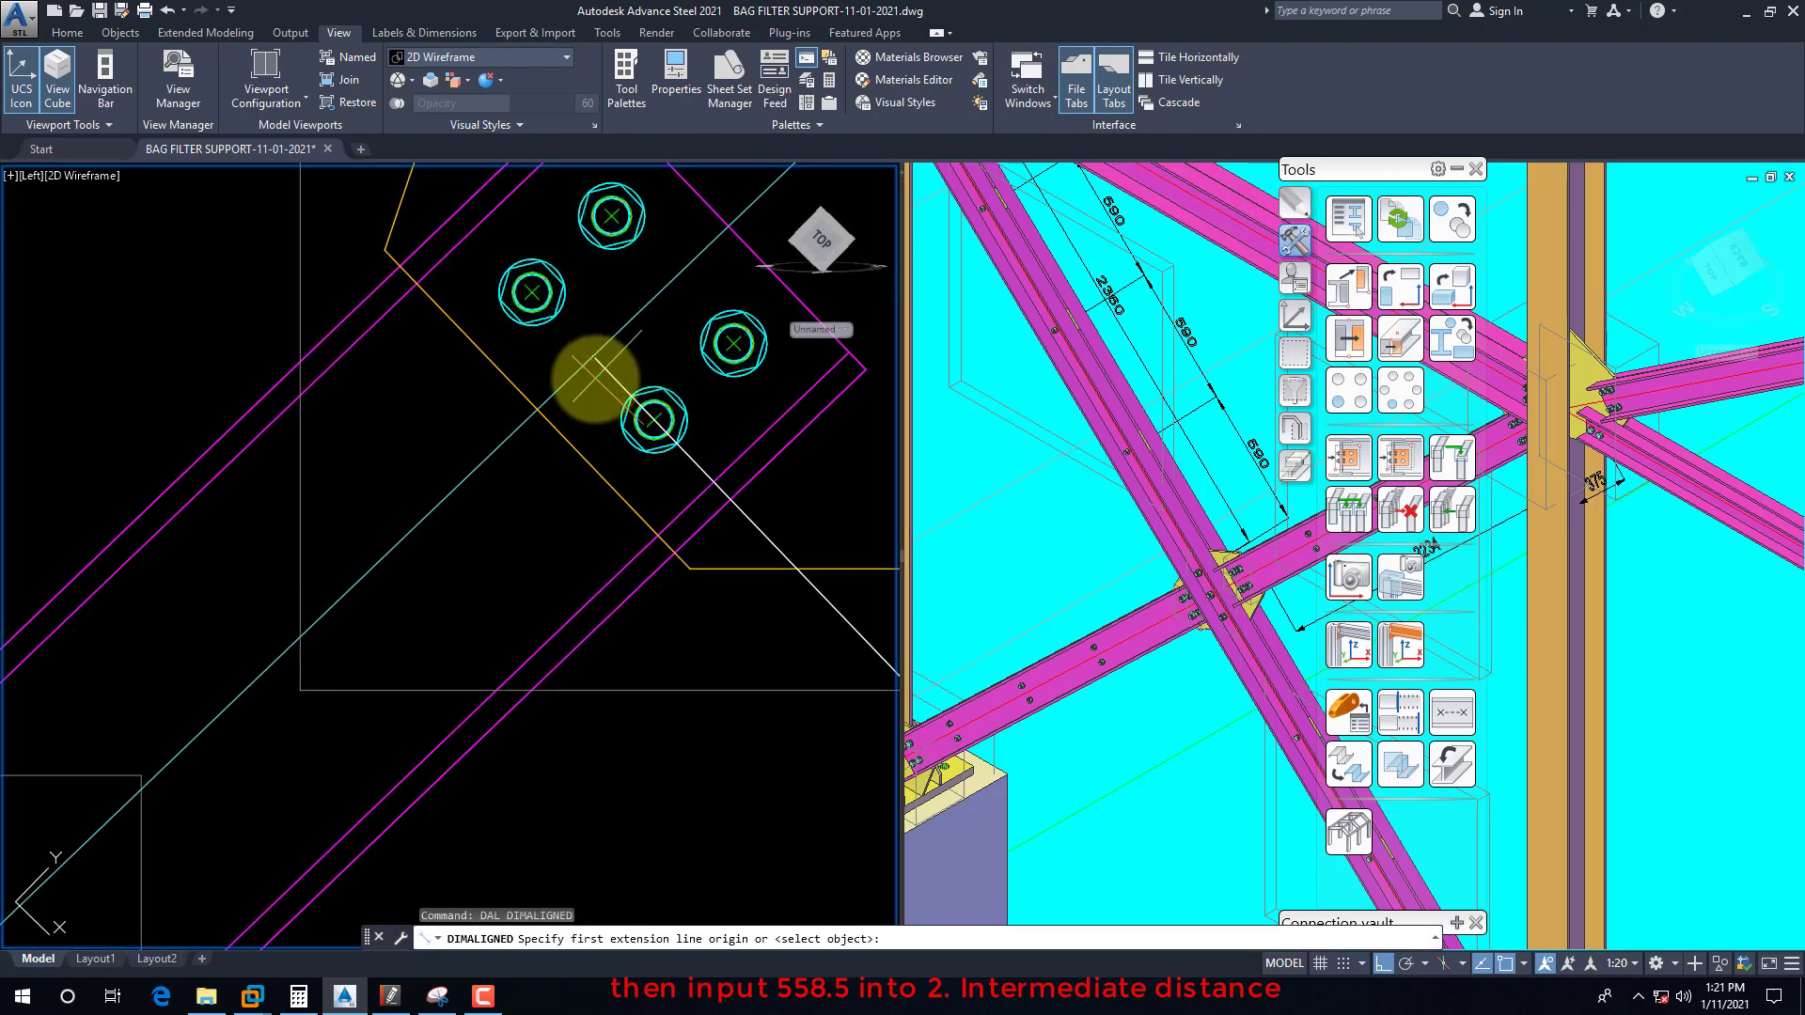
text(m2p)
key(Return)
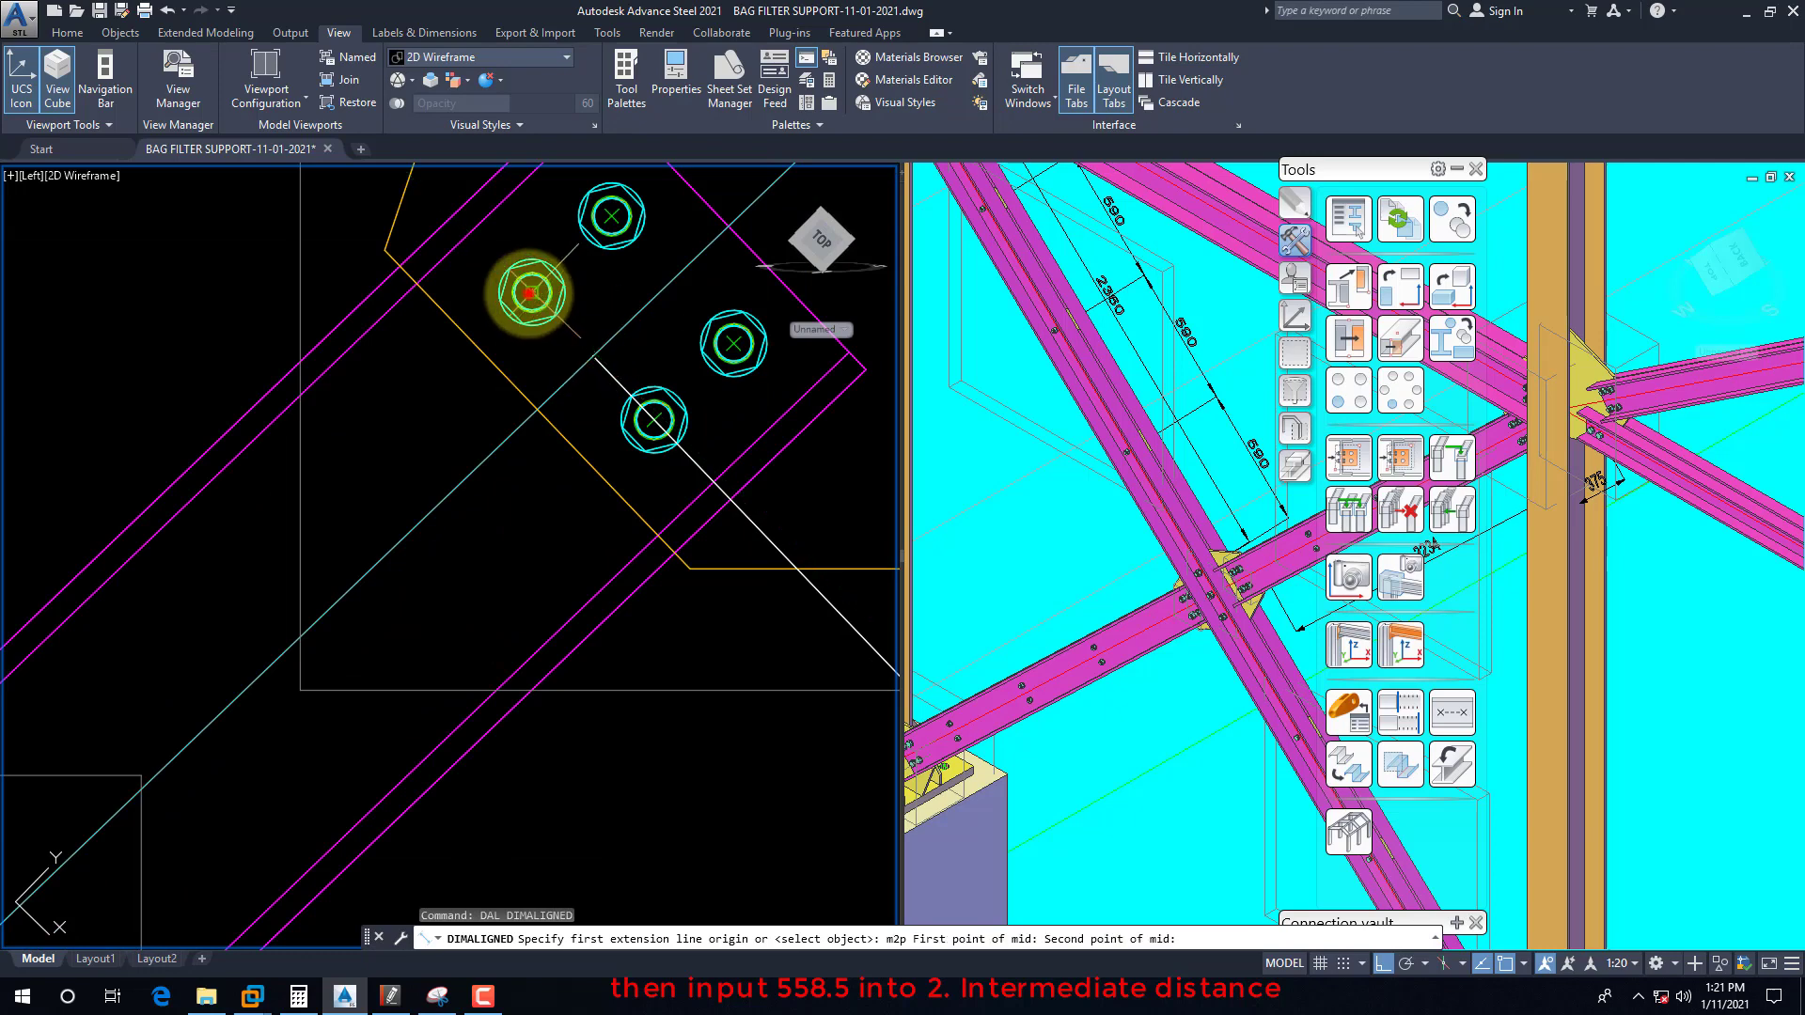
click(648, 412)
scroll(645, 404, down, 3)
scroll(415, 573, up, 3)
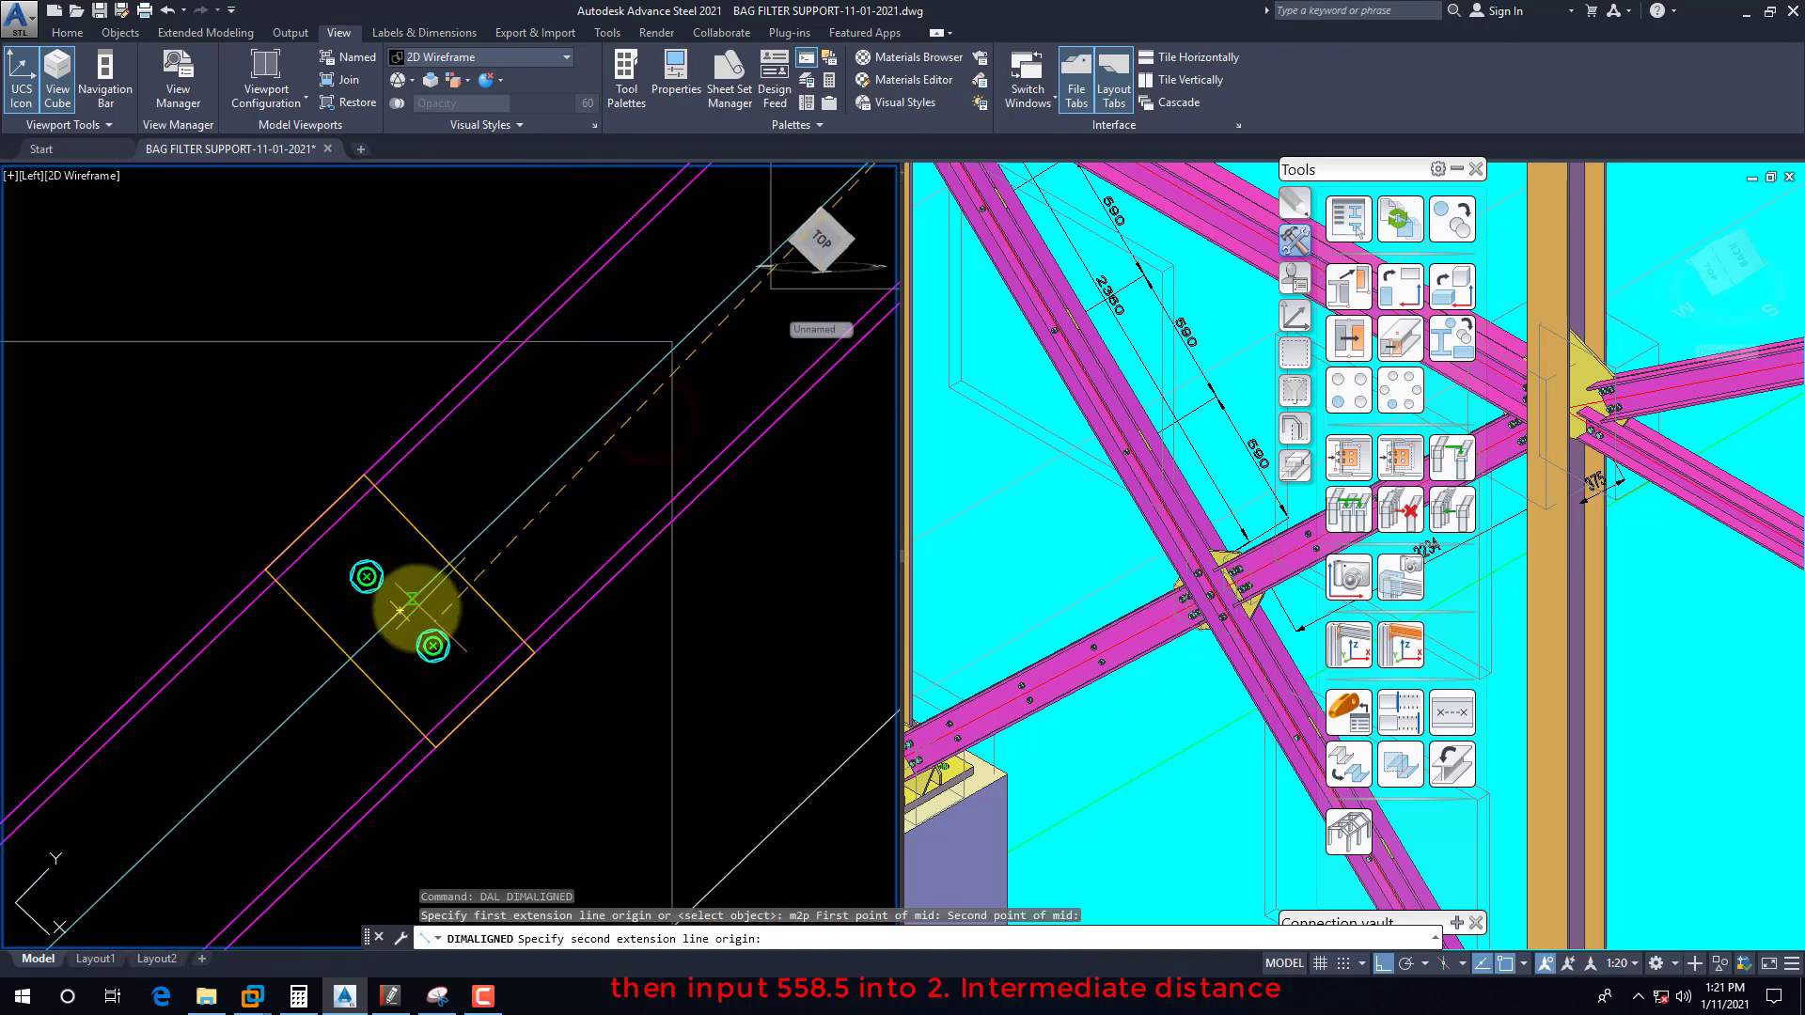
click(401, 613)
scroll(422, 573, down, 4)
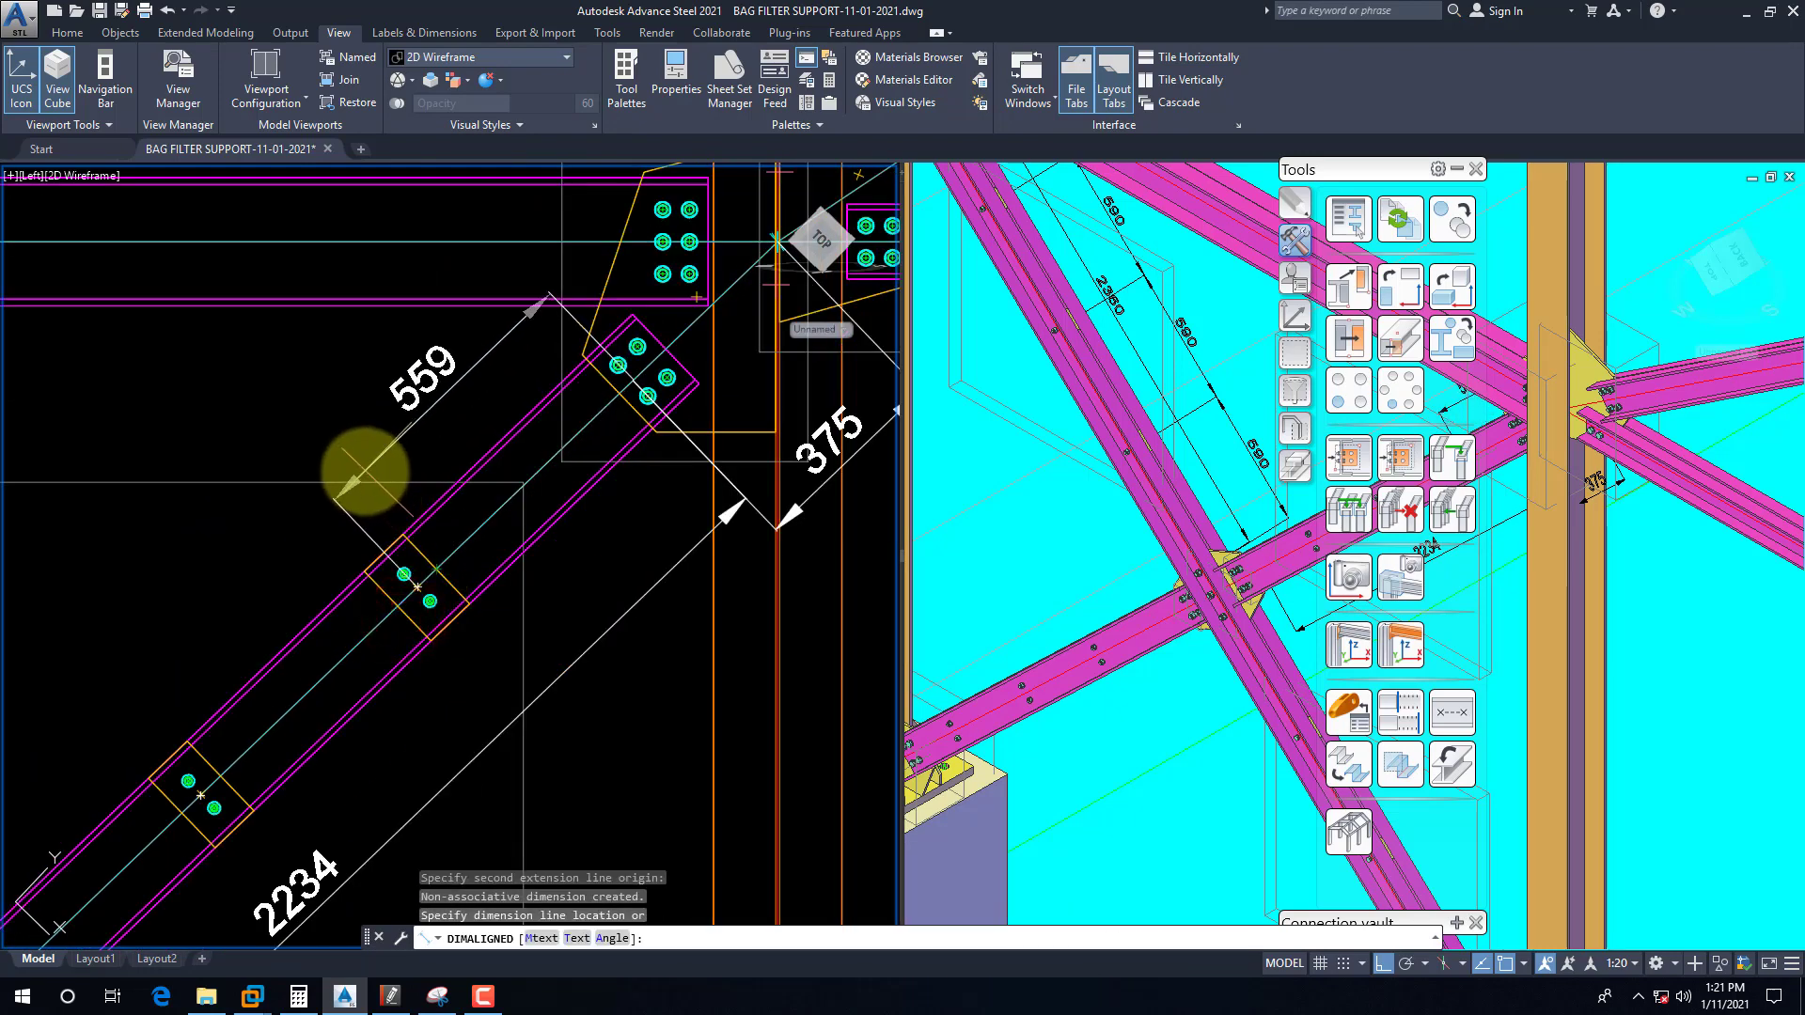
click(331, 483)
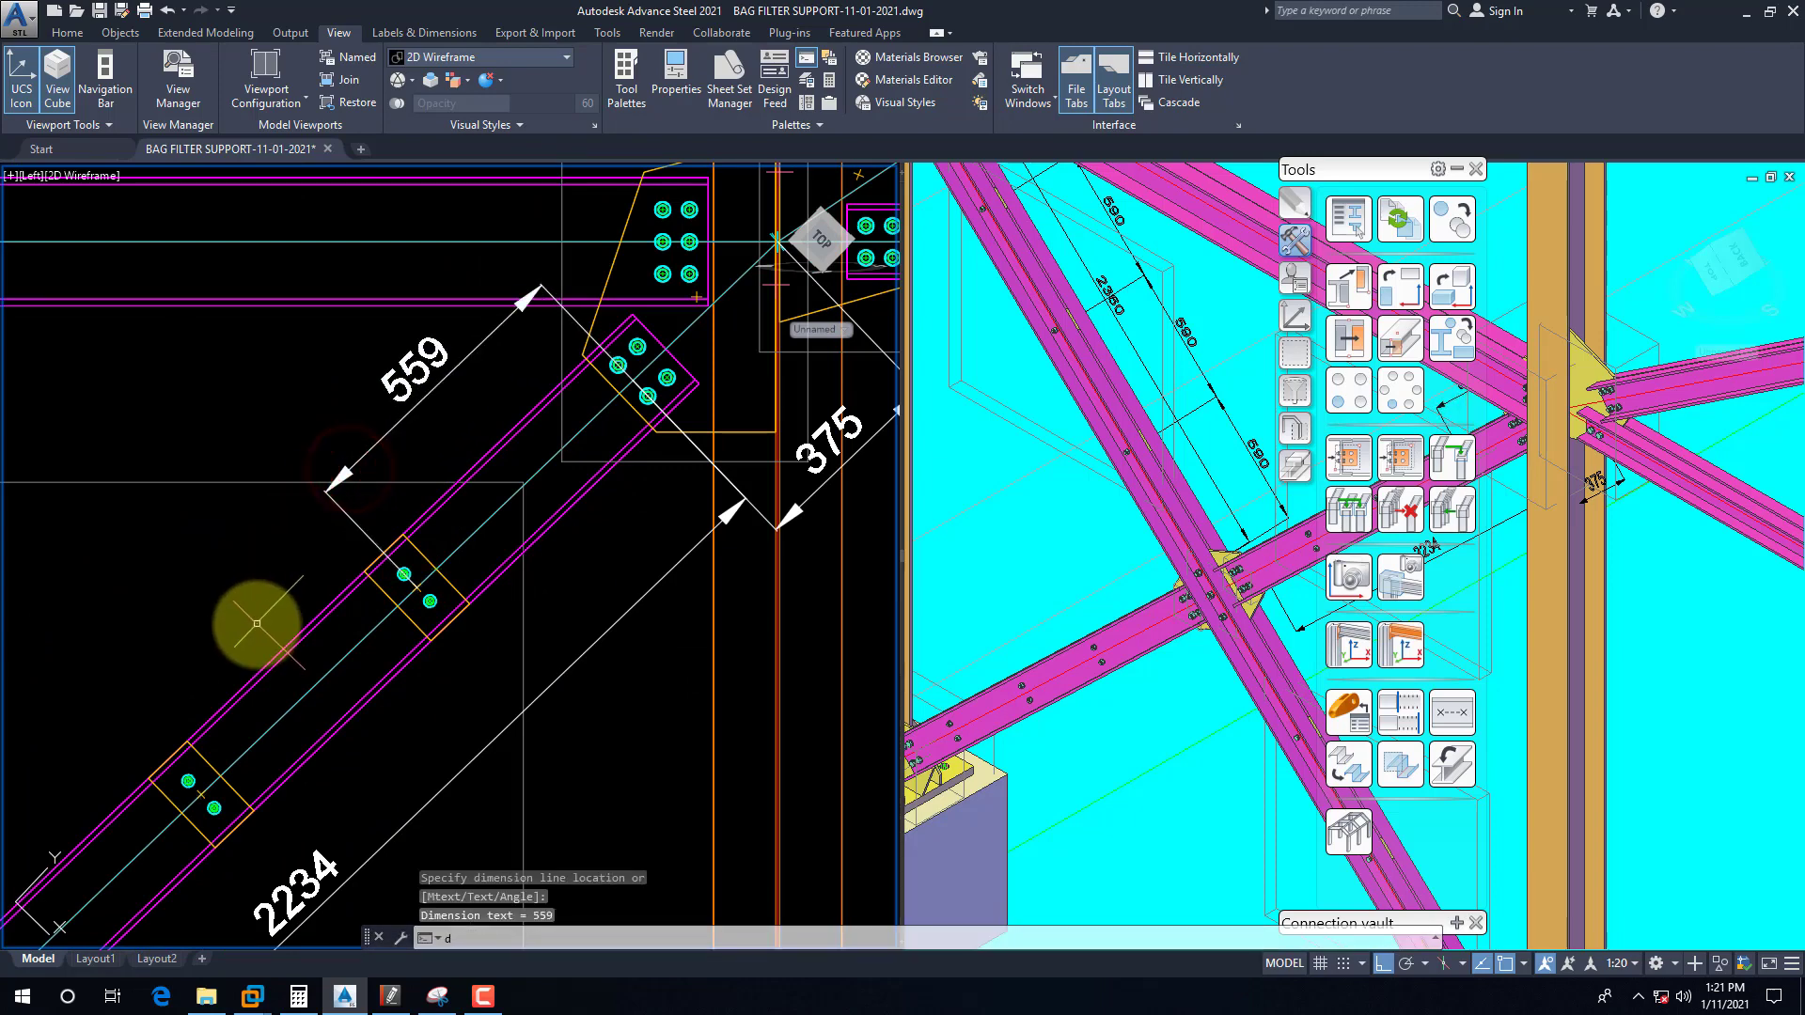
Step: Continue the dimension through the other two binding plates to the central gusset's first bolt pair on the upper-right diagonal
text(dco)
key(Return)
scroll(197, 792, up, 4)
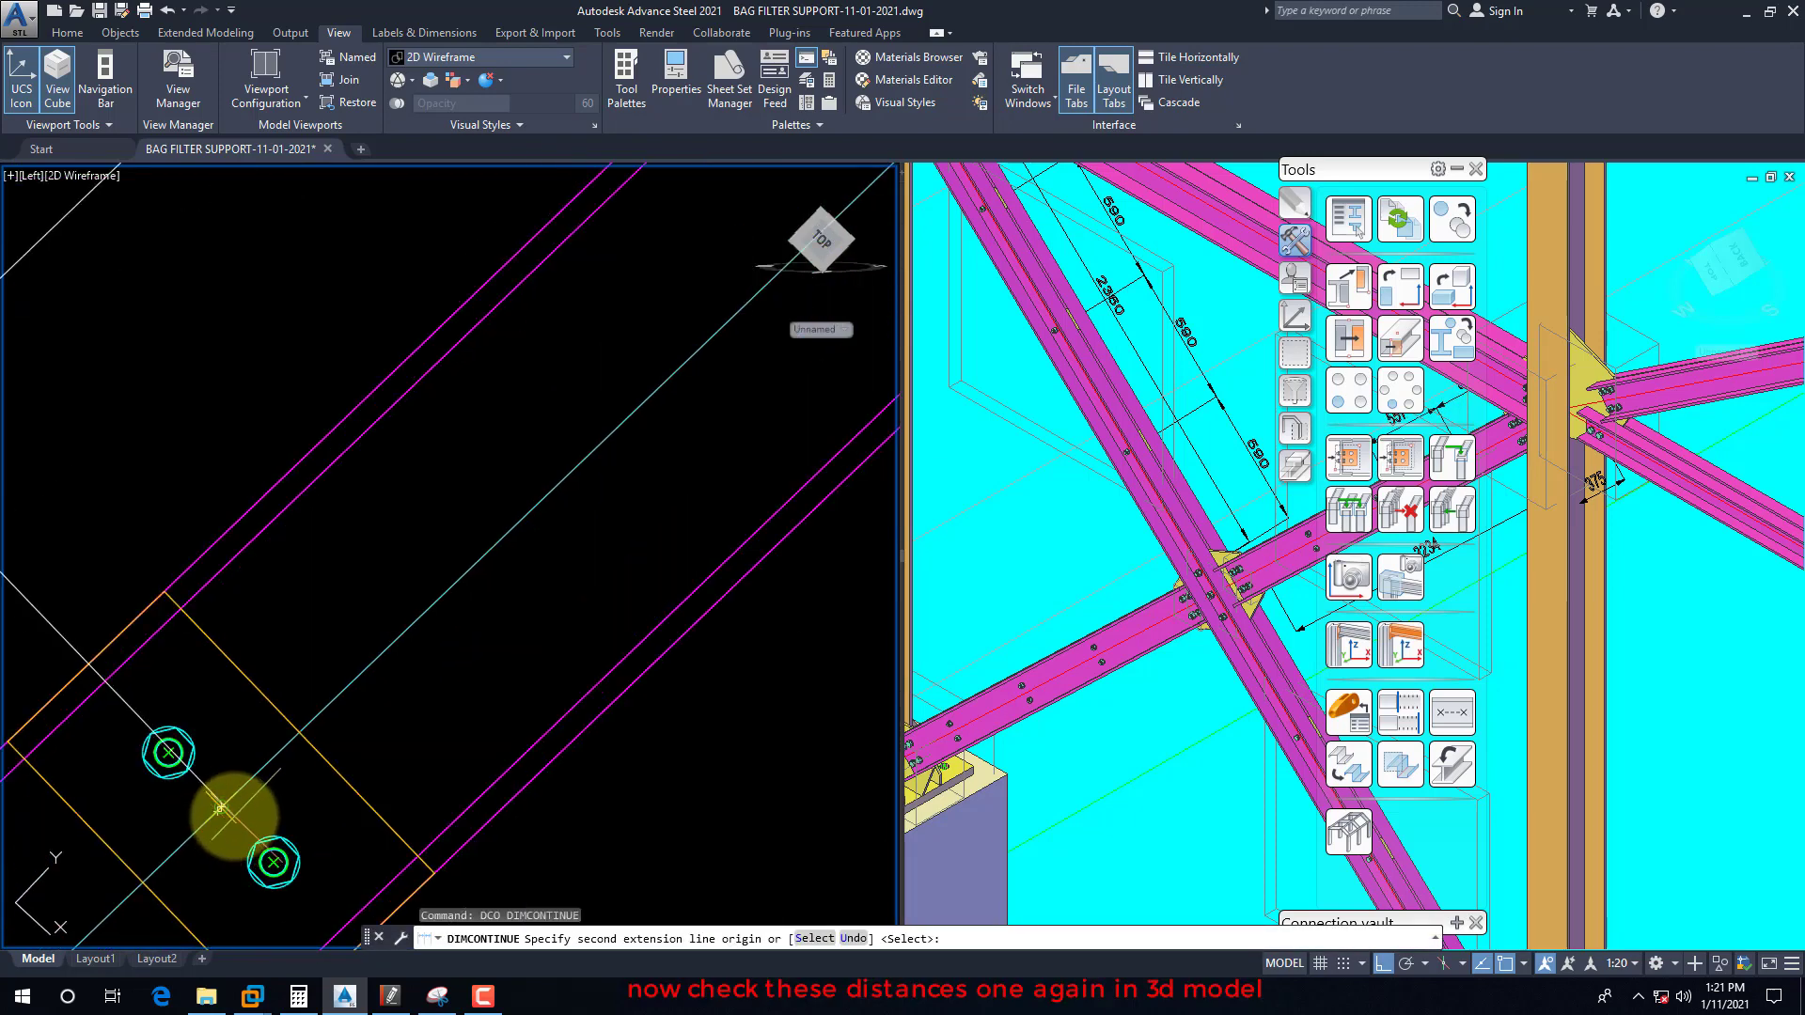
click(219, 808)
scroll(262, 766, down, 4)
scroll(313, 799, up, 3)
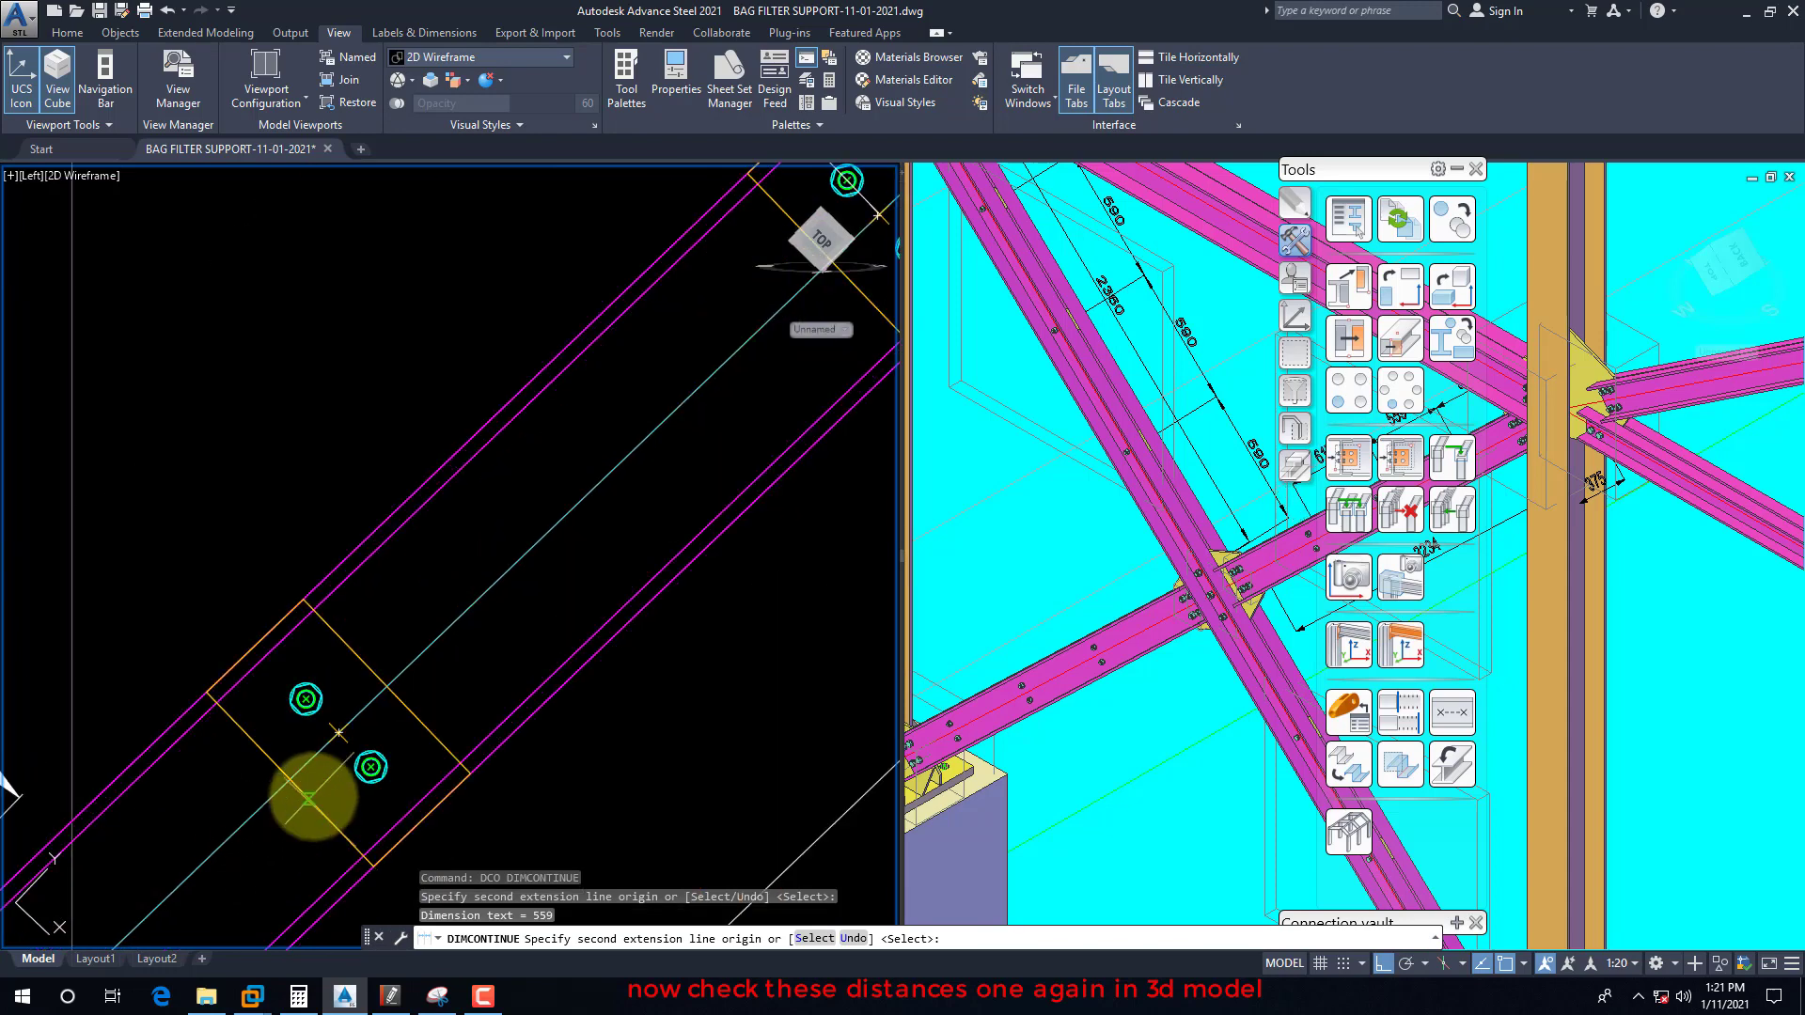
click(340, 729)
scroll(463, 644, down, 4)
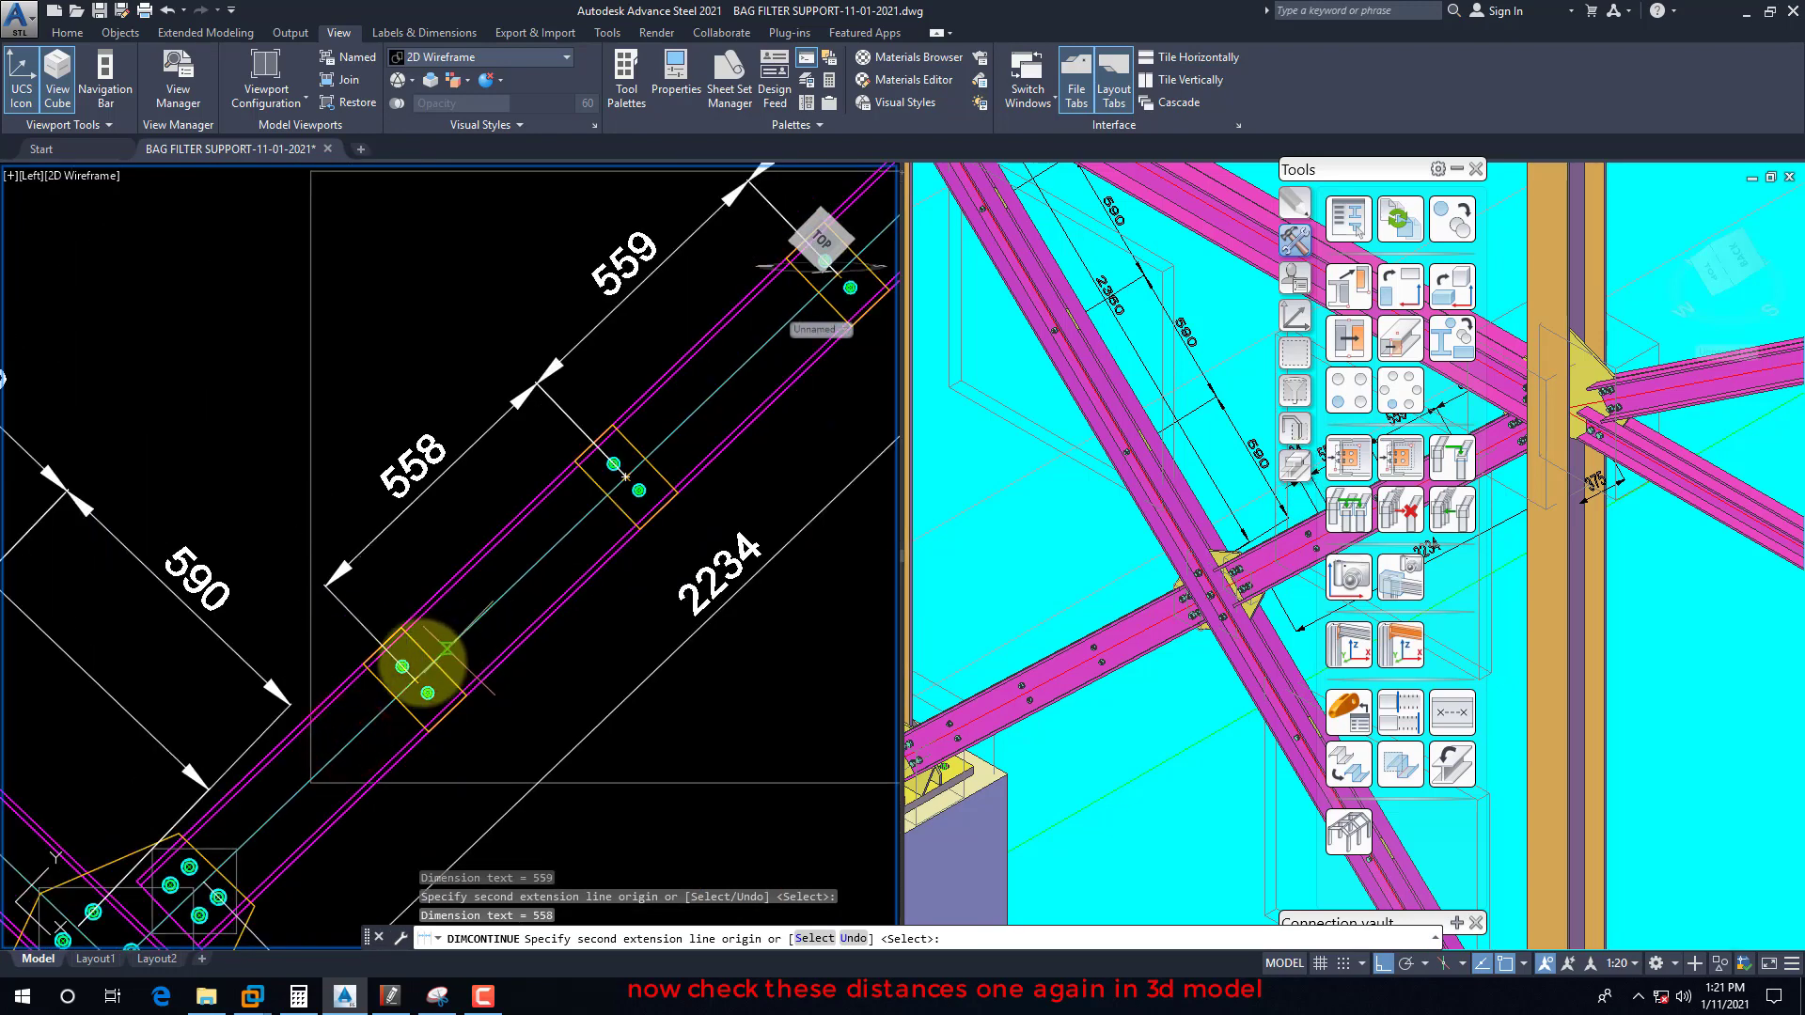
scroll(193, 860, up, 5)
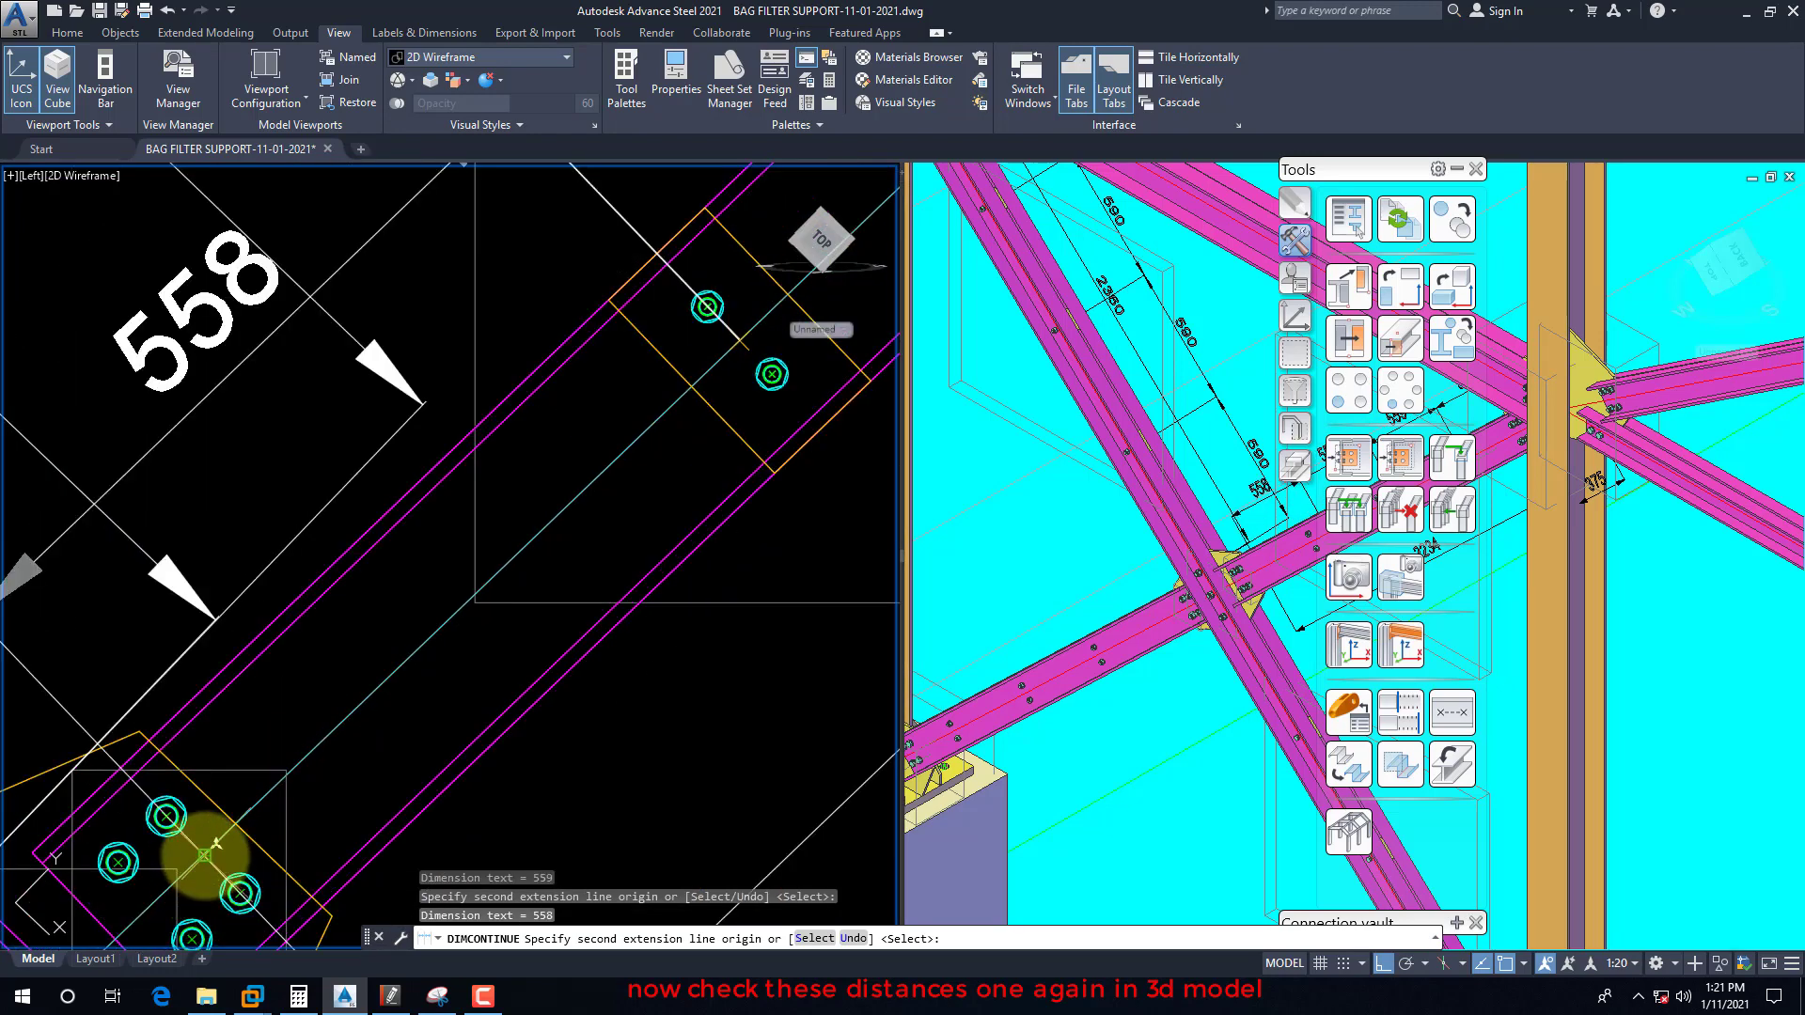
scroll(204, 855, down, 8)
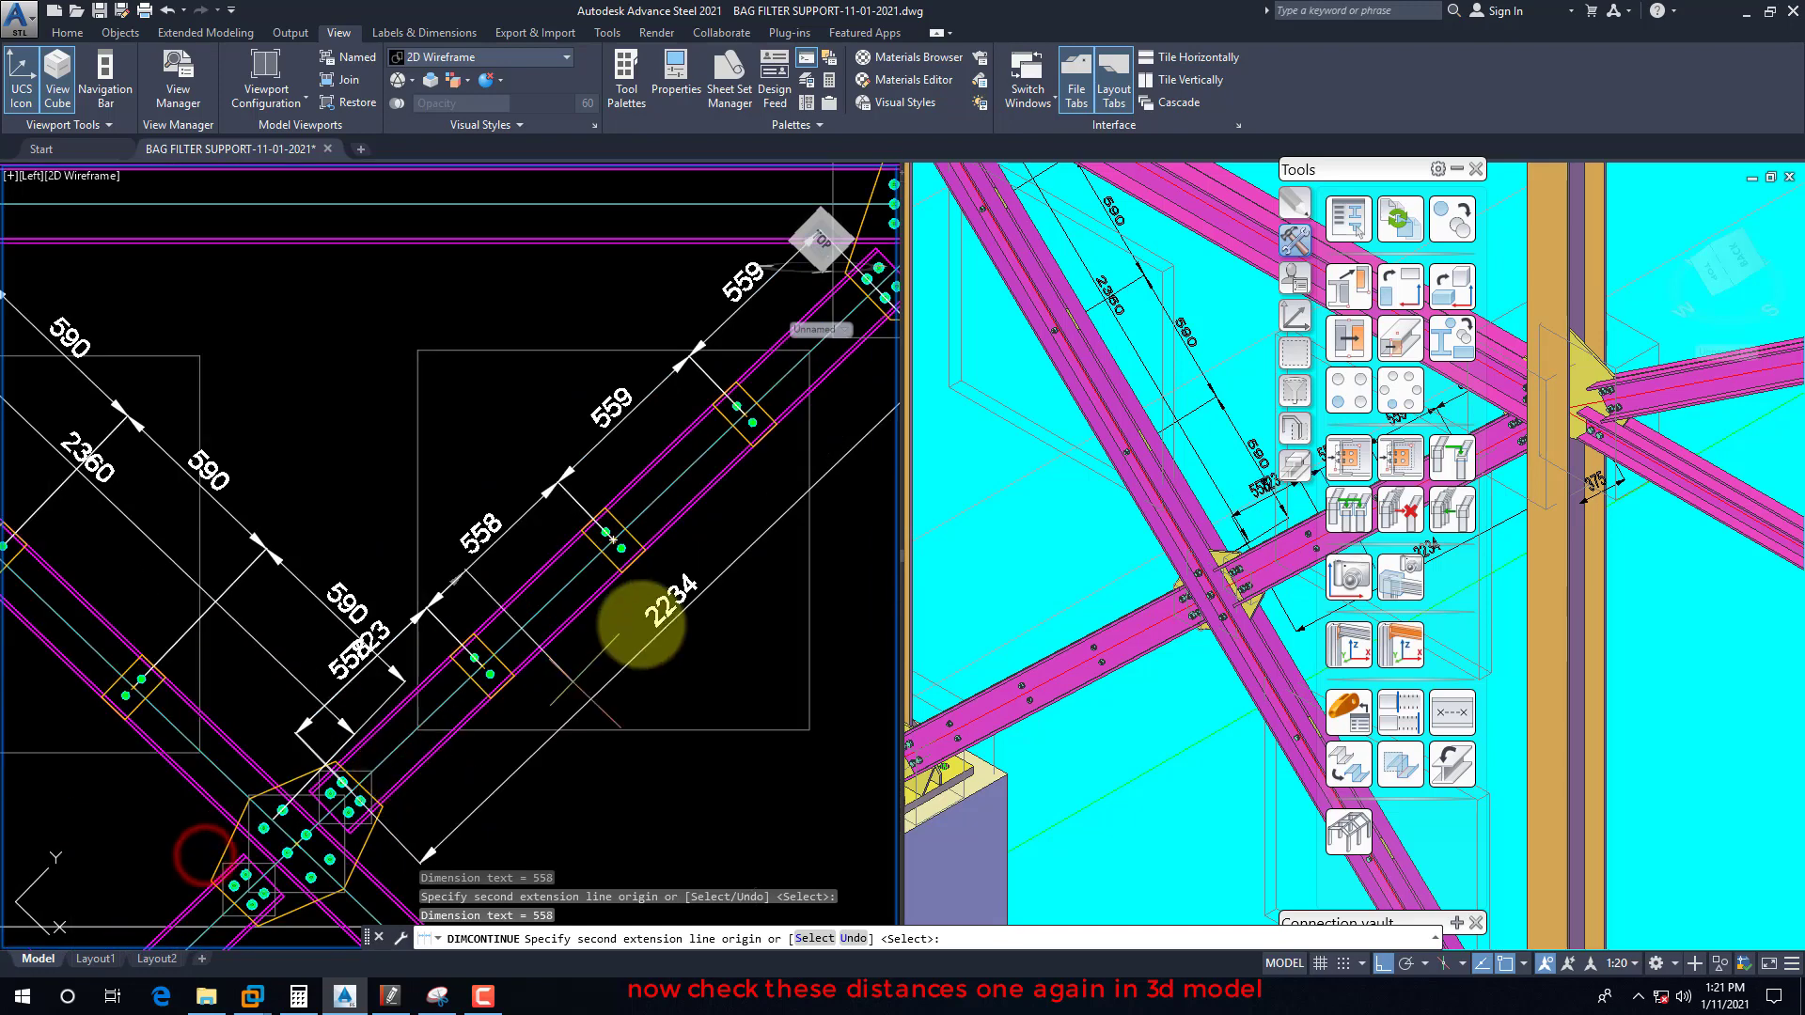
key(Escape)
Step: Start an aligned dimension on the lower-left diagonal midway between the central gusset's lower bolt pair
scroll(440, 760, up, 3)
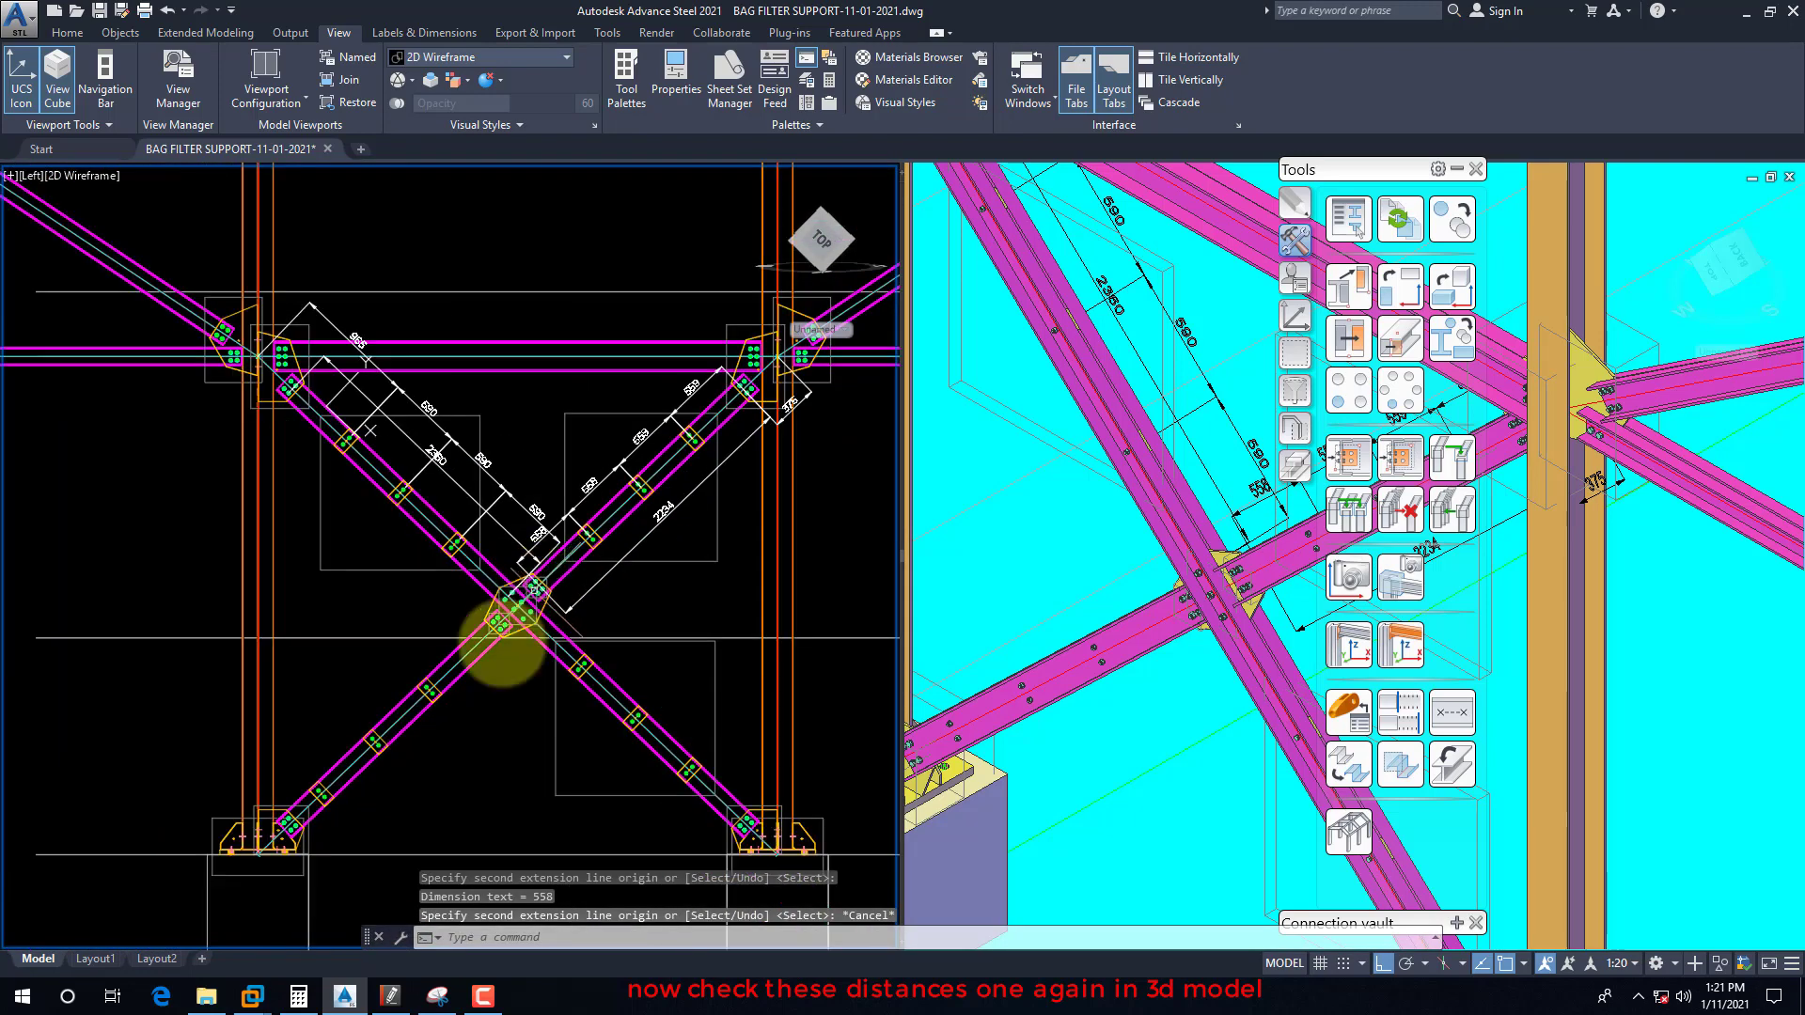
scroll(395, 717, down, 2)
scroll(415, 669, up, 4)
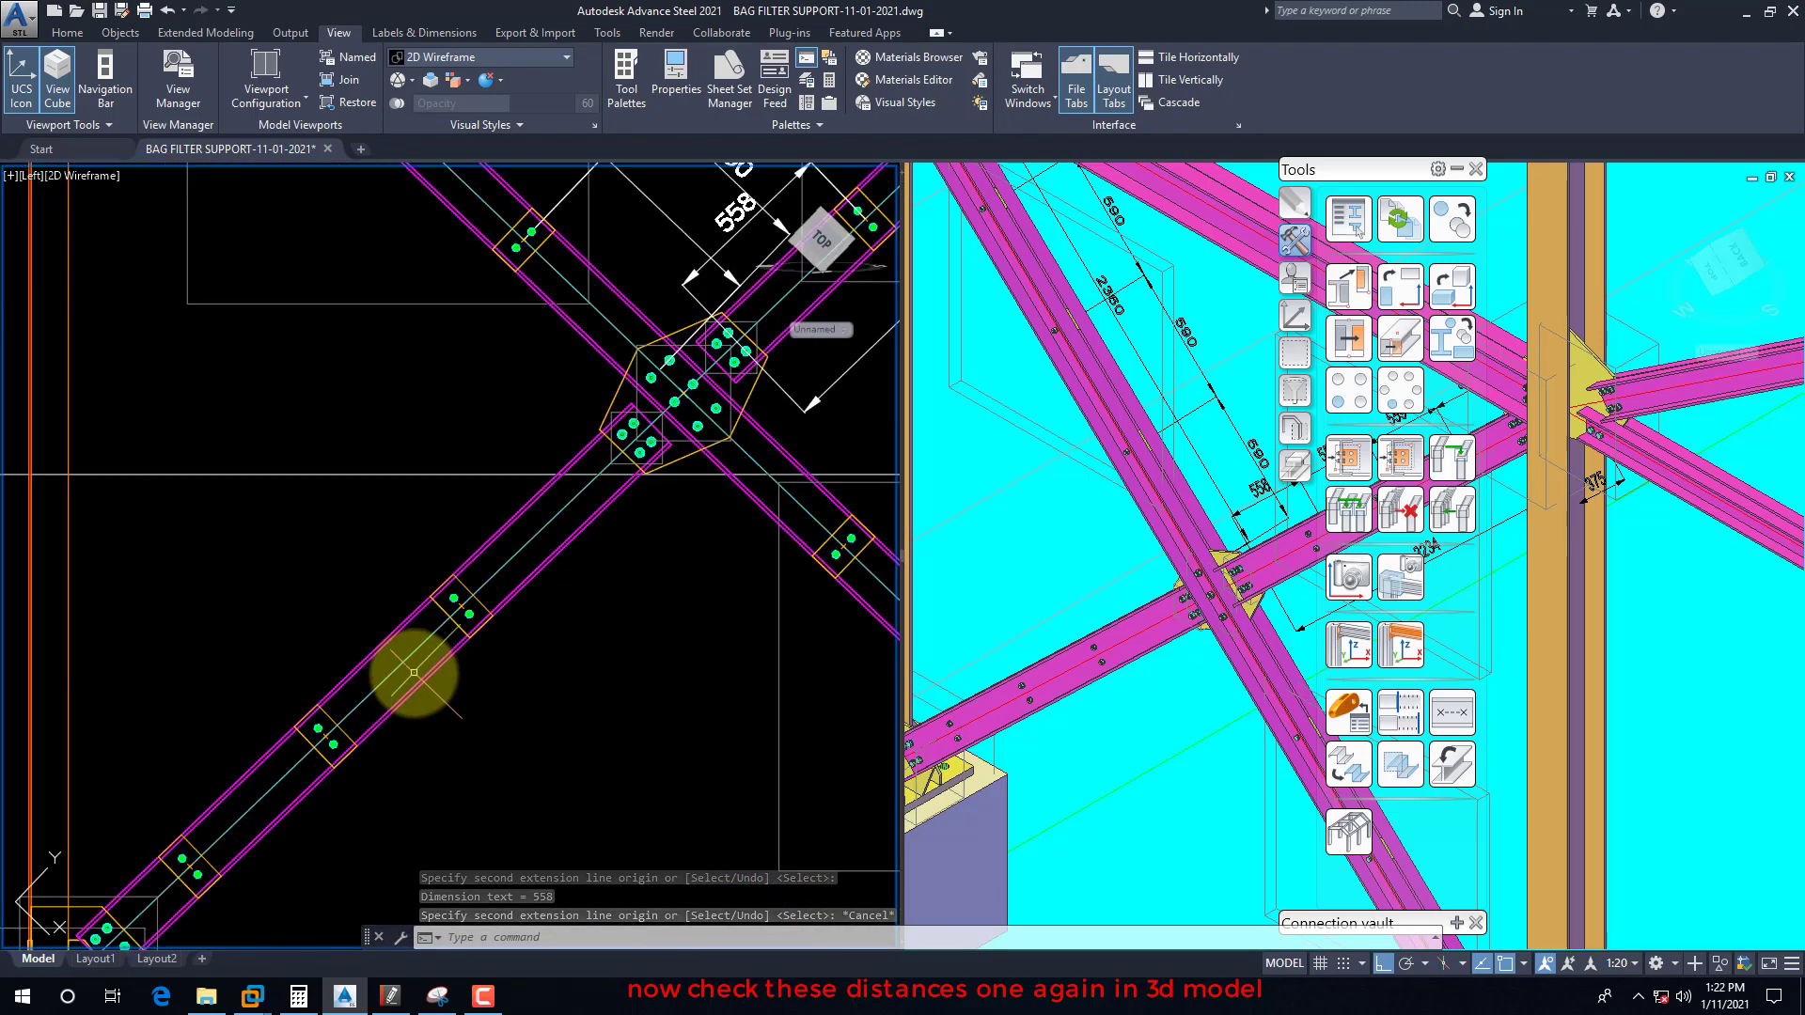
scroll(624, 423, up, 4)
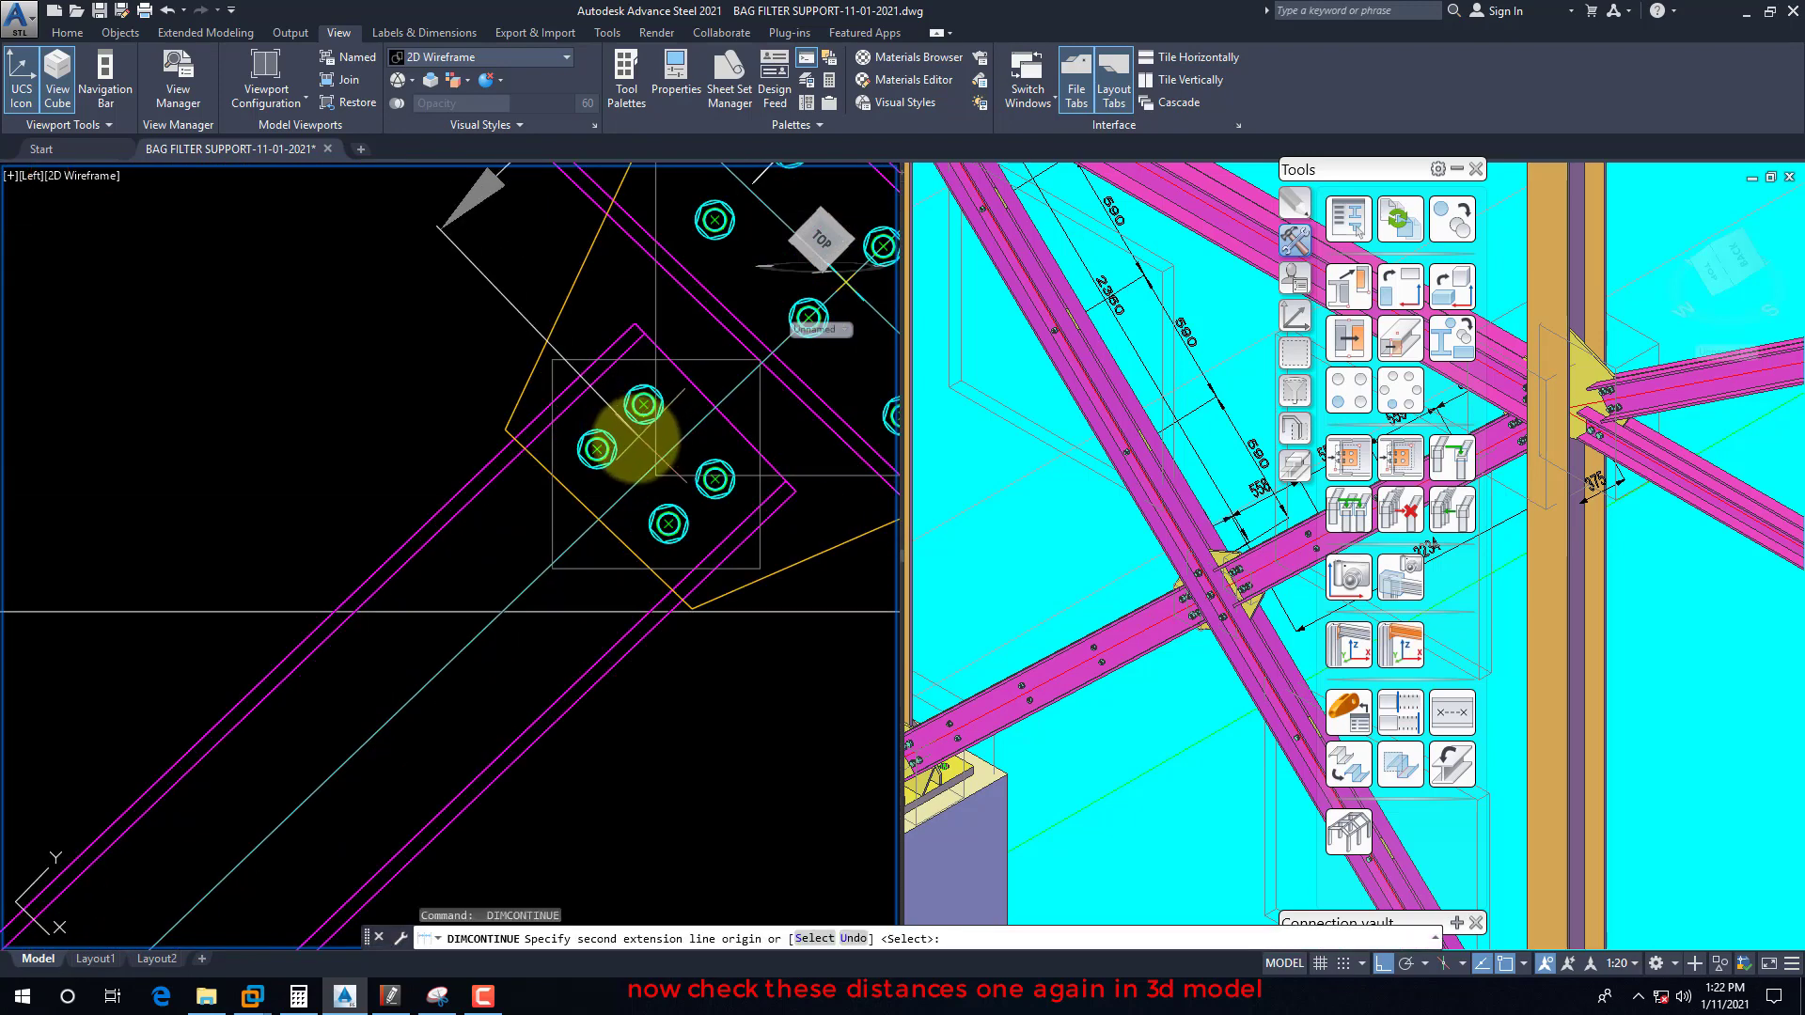
key(space)
key(Escape)
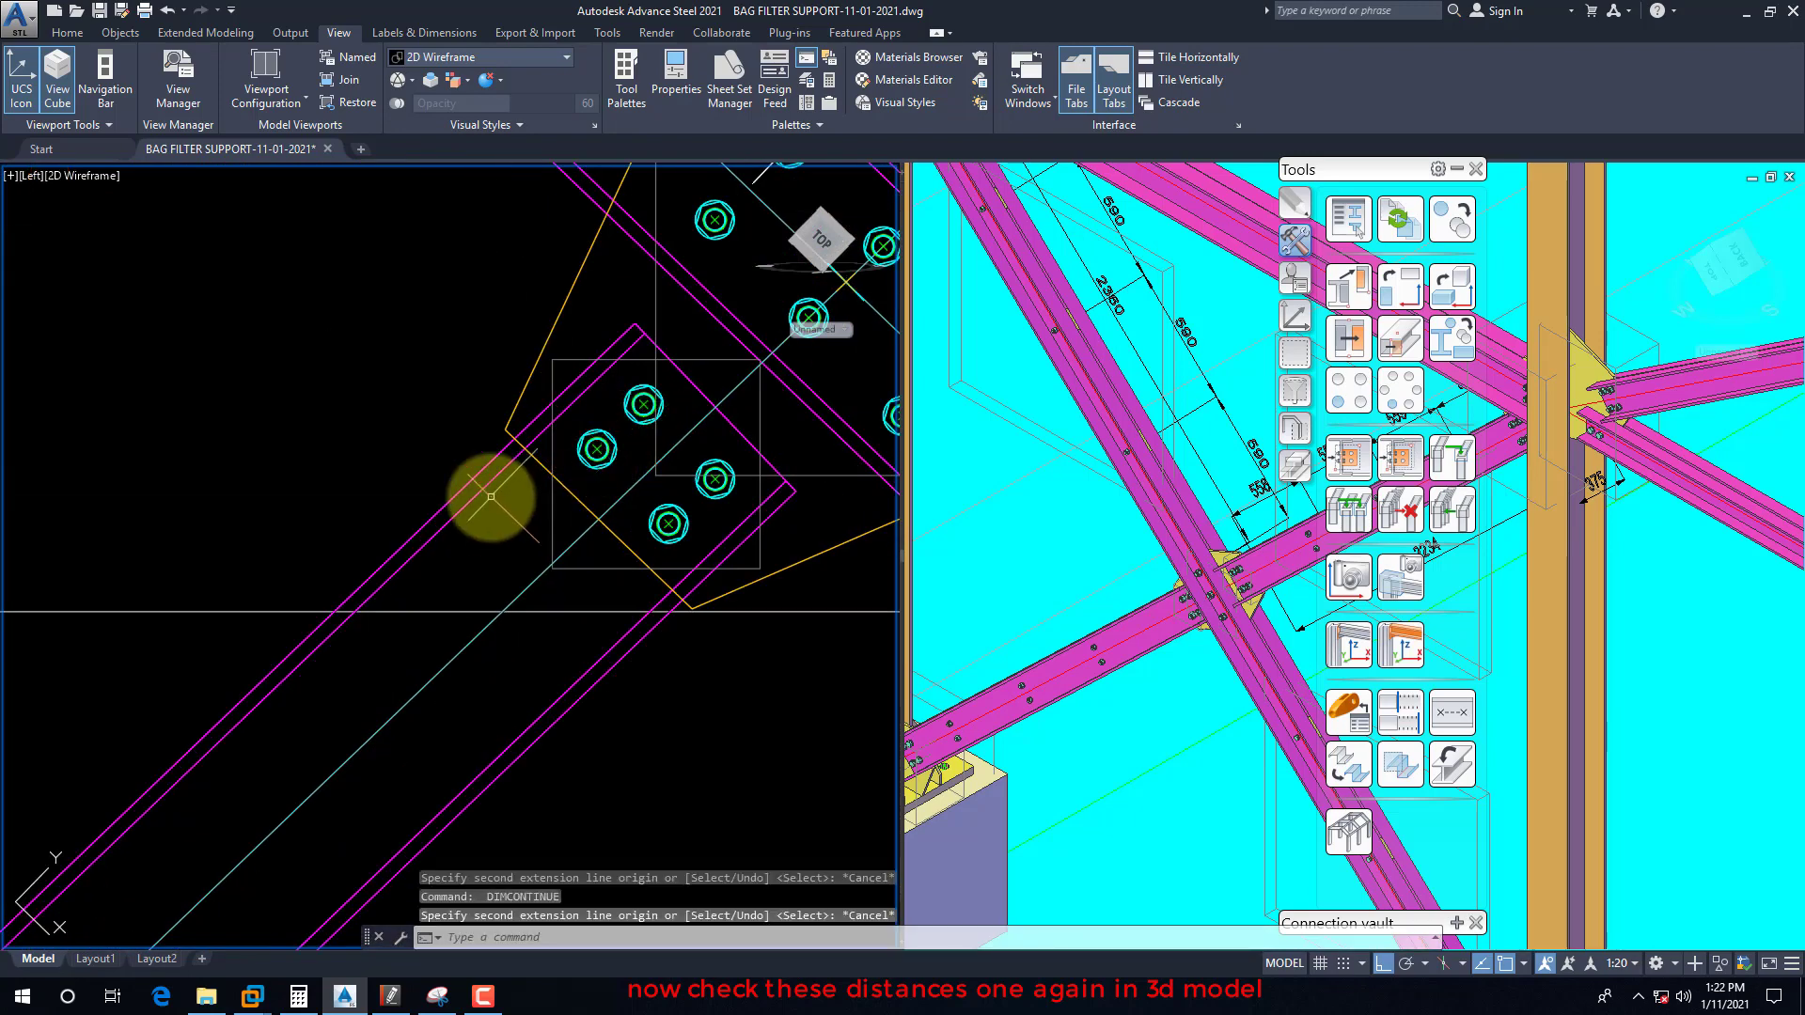
text(dal)
key(Return)
scroll(620, 441, up, 4)
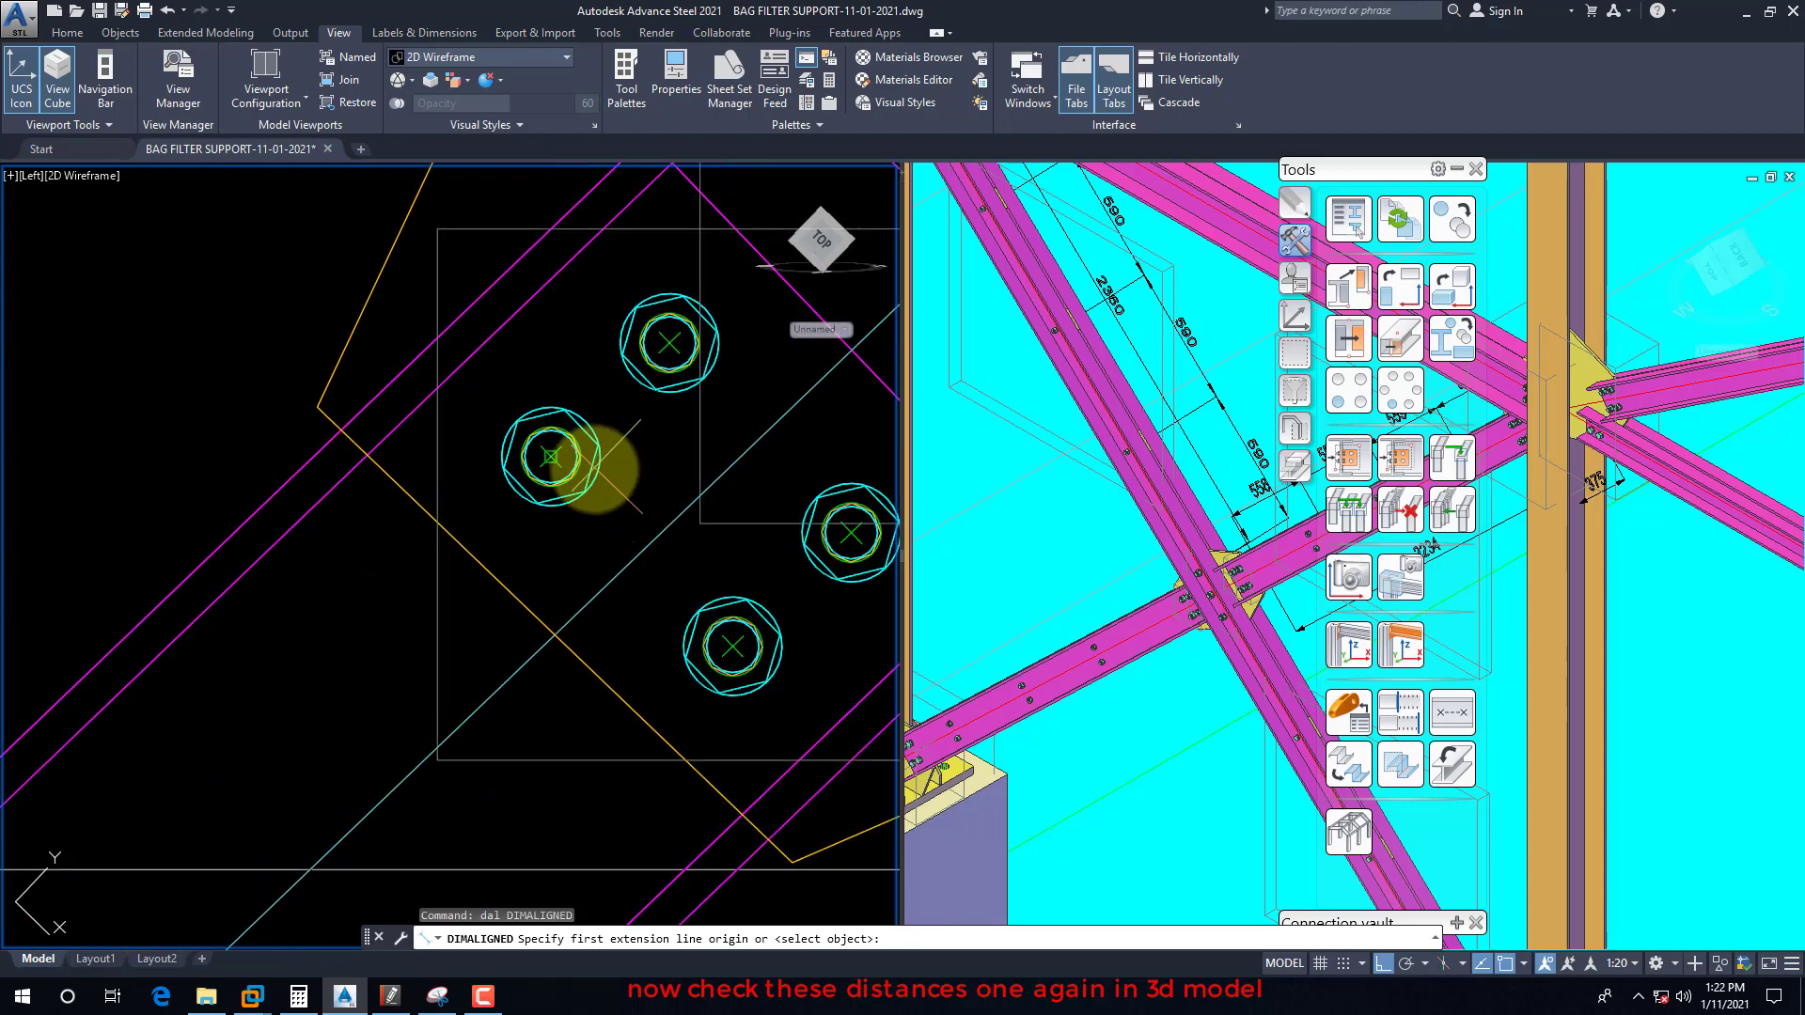
text(m2p)
key(Return)
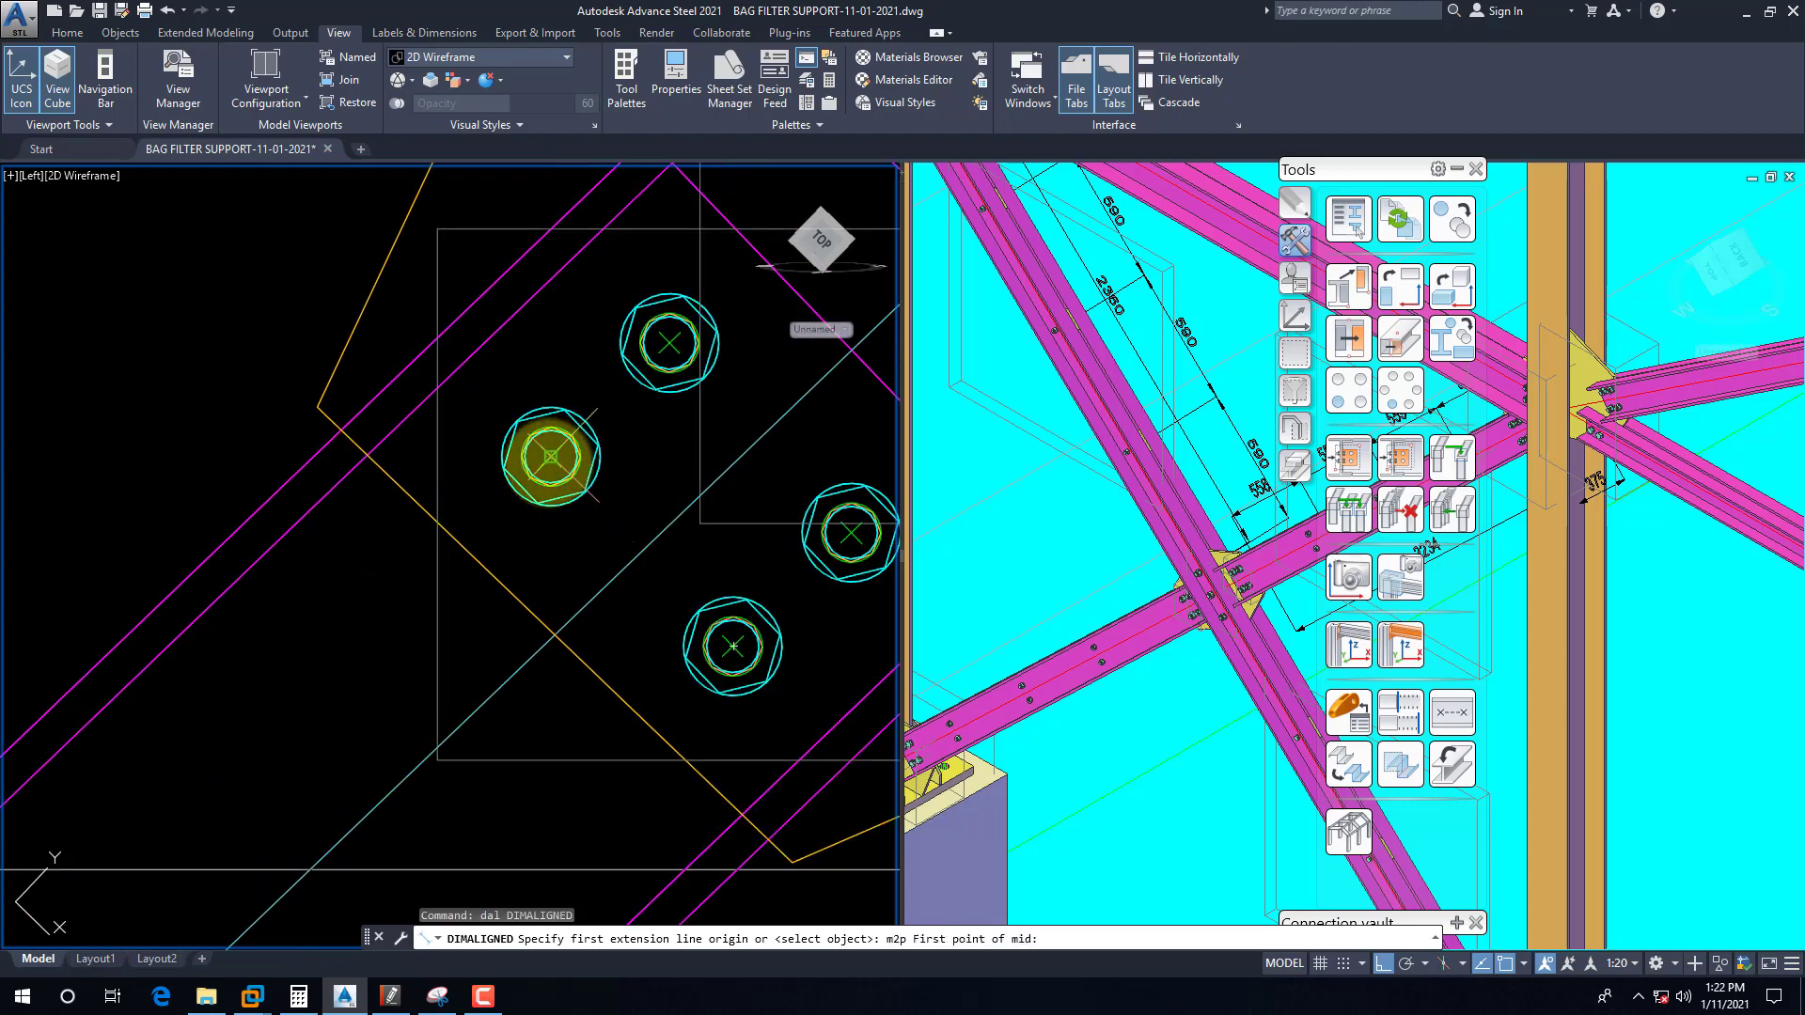
click(551, 457)
click(733, 646)
Step: Finish the aligned dimension at the midpoint between the base gusset's upper bolt pair and place it above the lower-left diagonal
scroll(676, 512, down, 6)
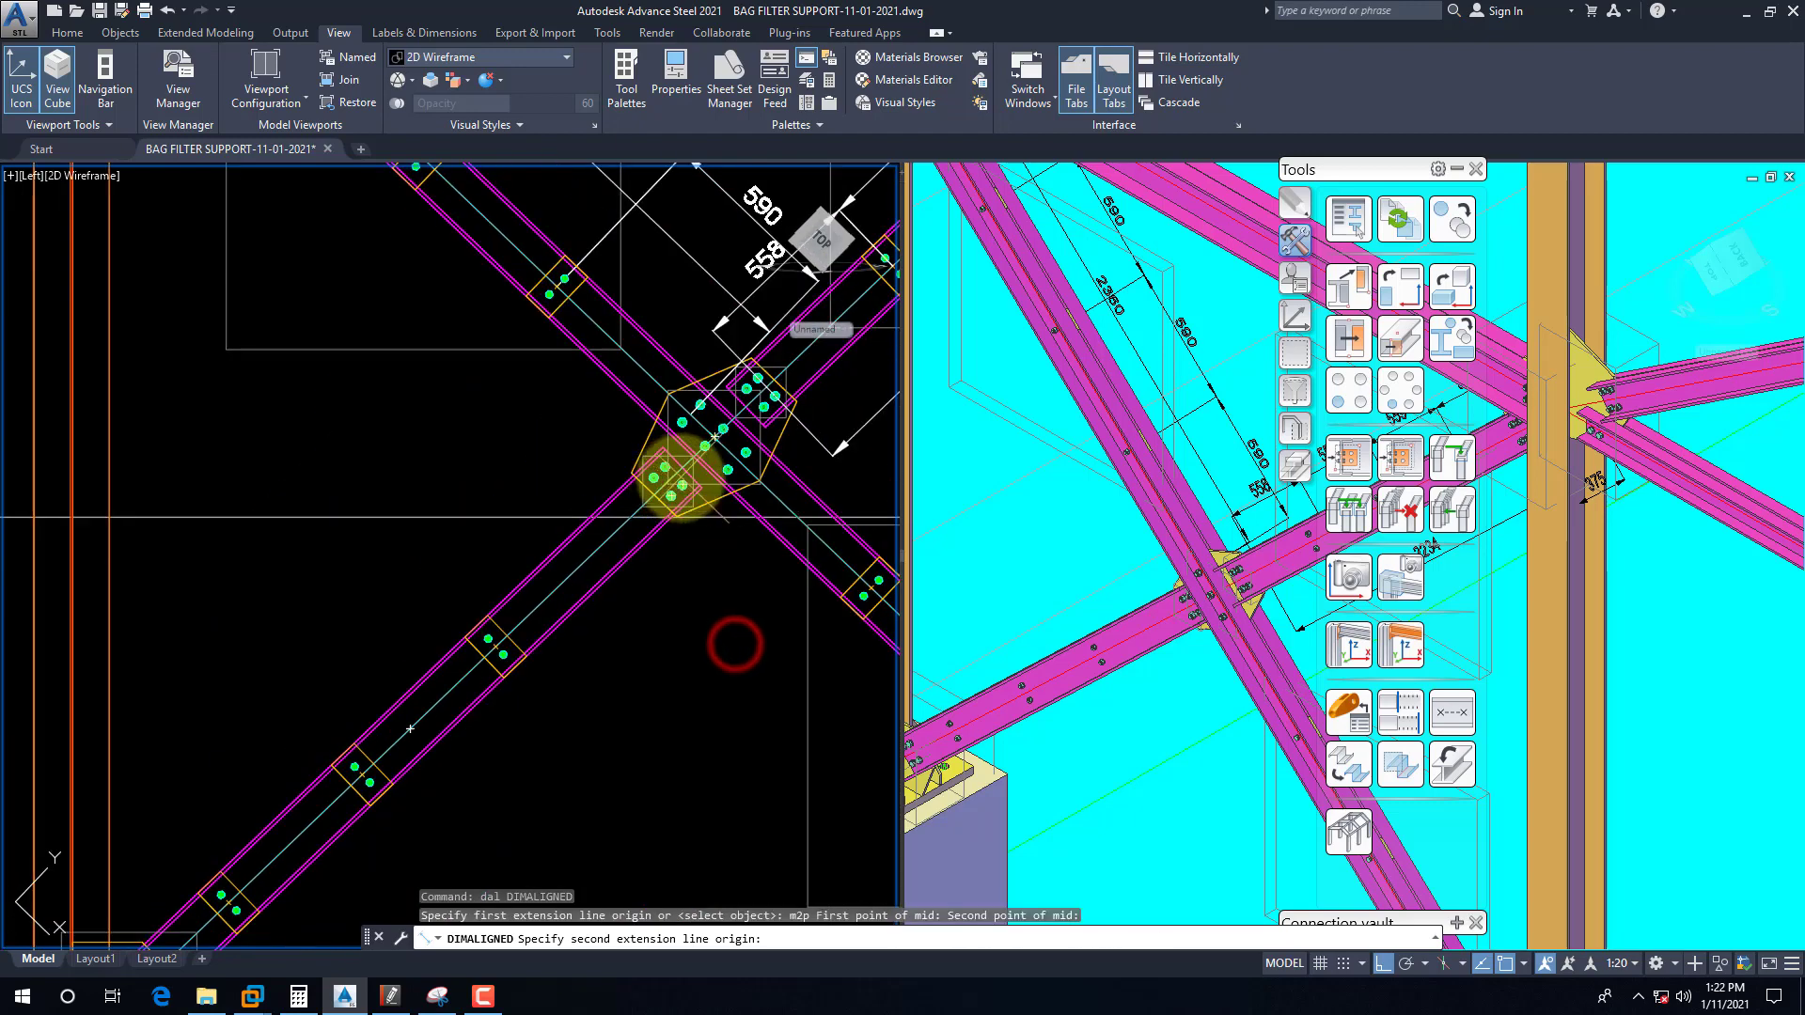
scroll(353, 805, up, 5)
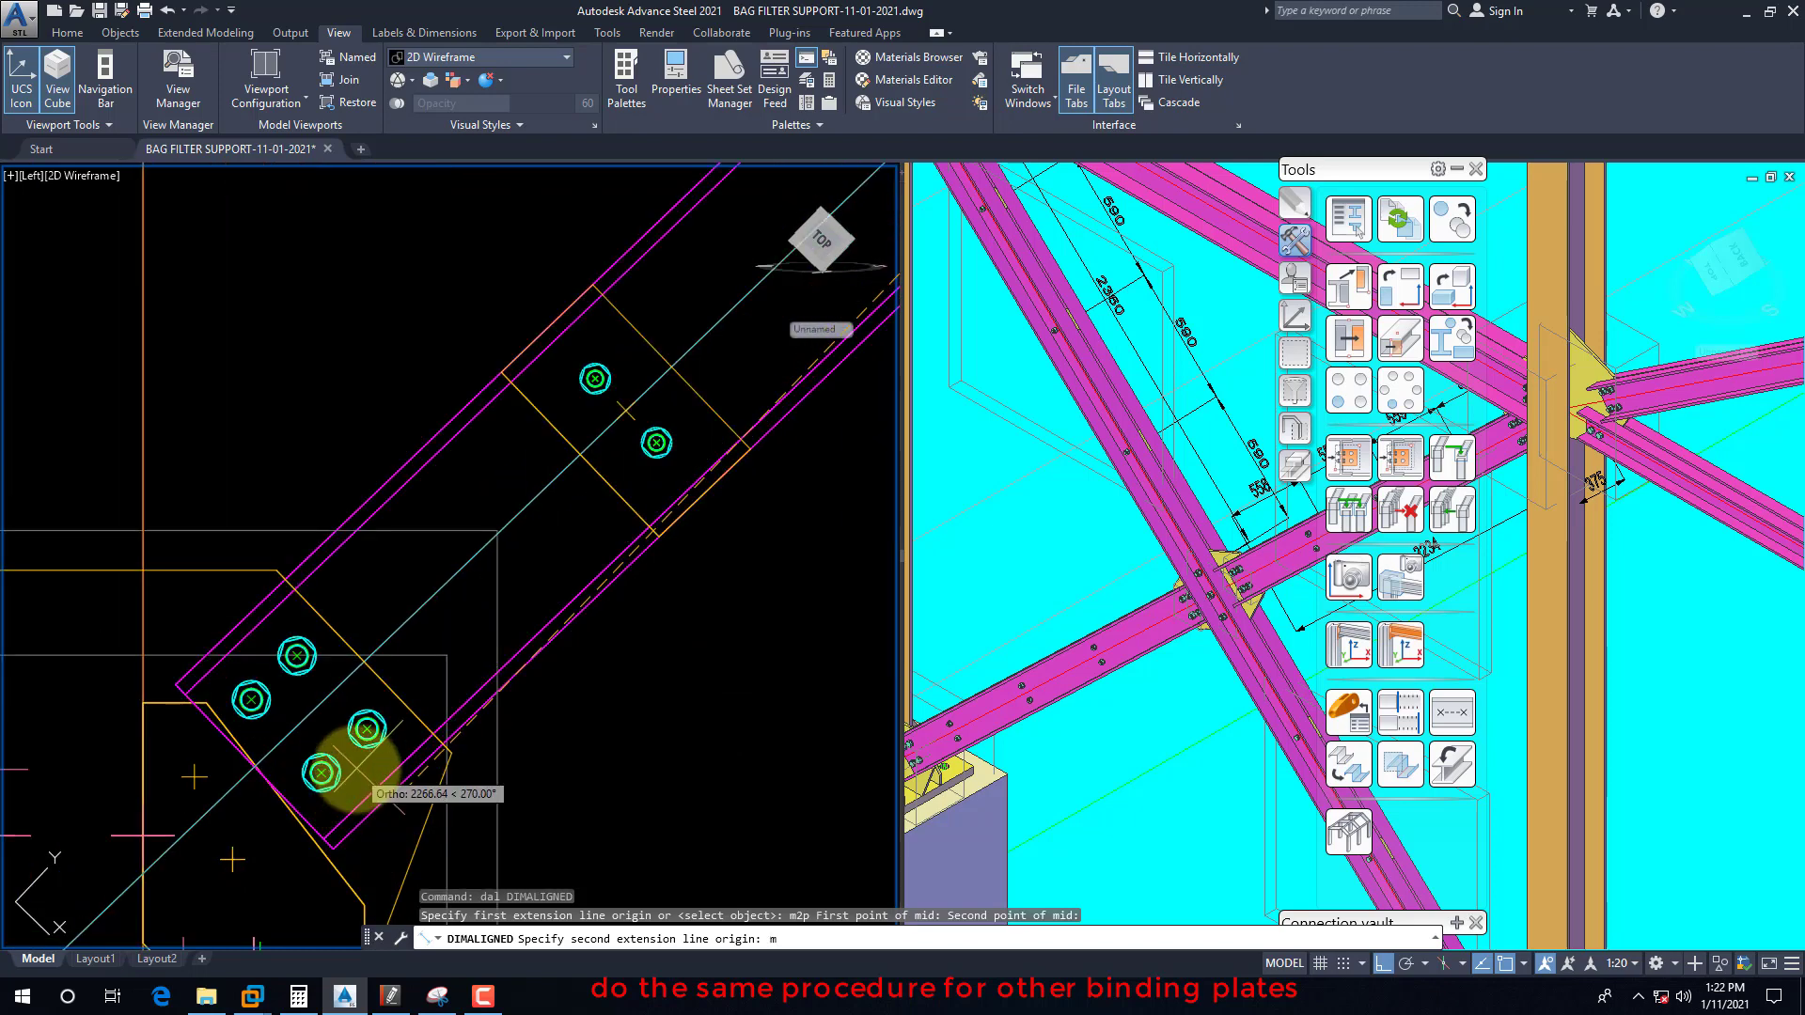
key(Return)
scroll(297, 655, up, 2)
click(286, 639)
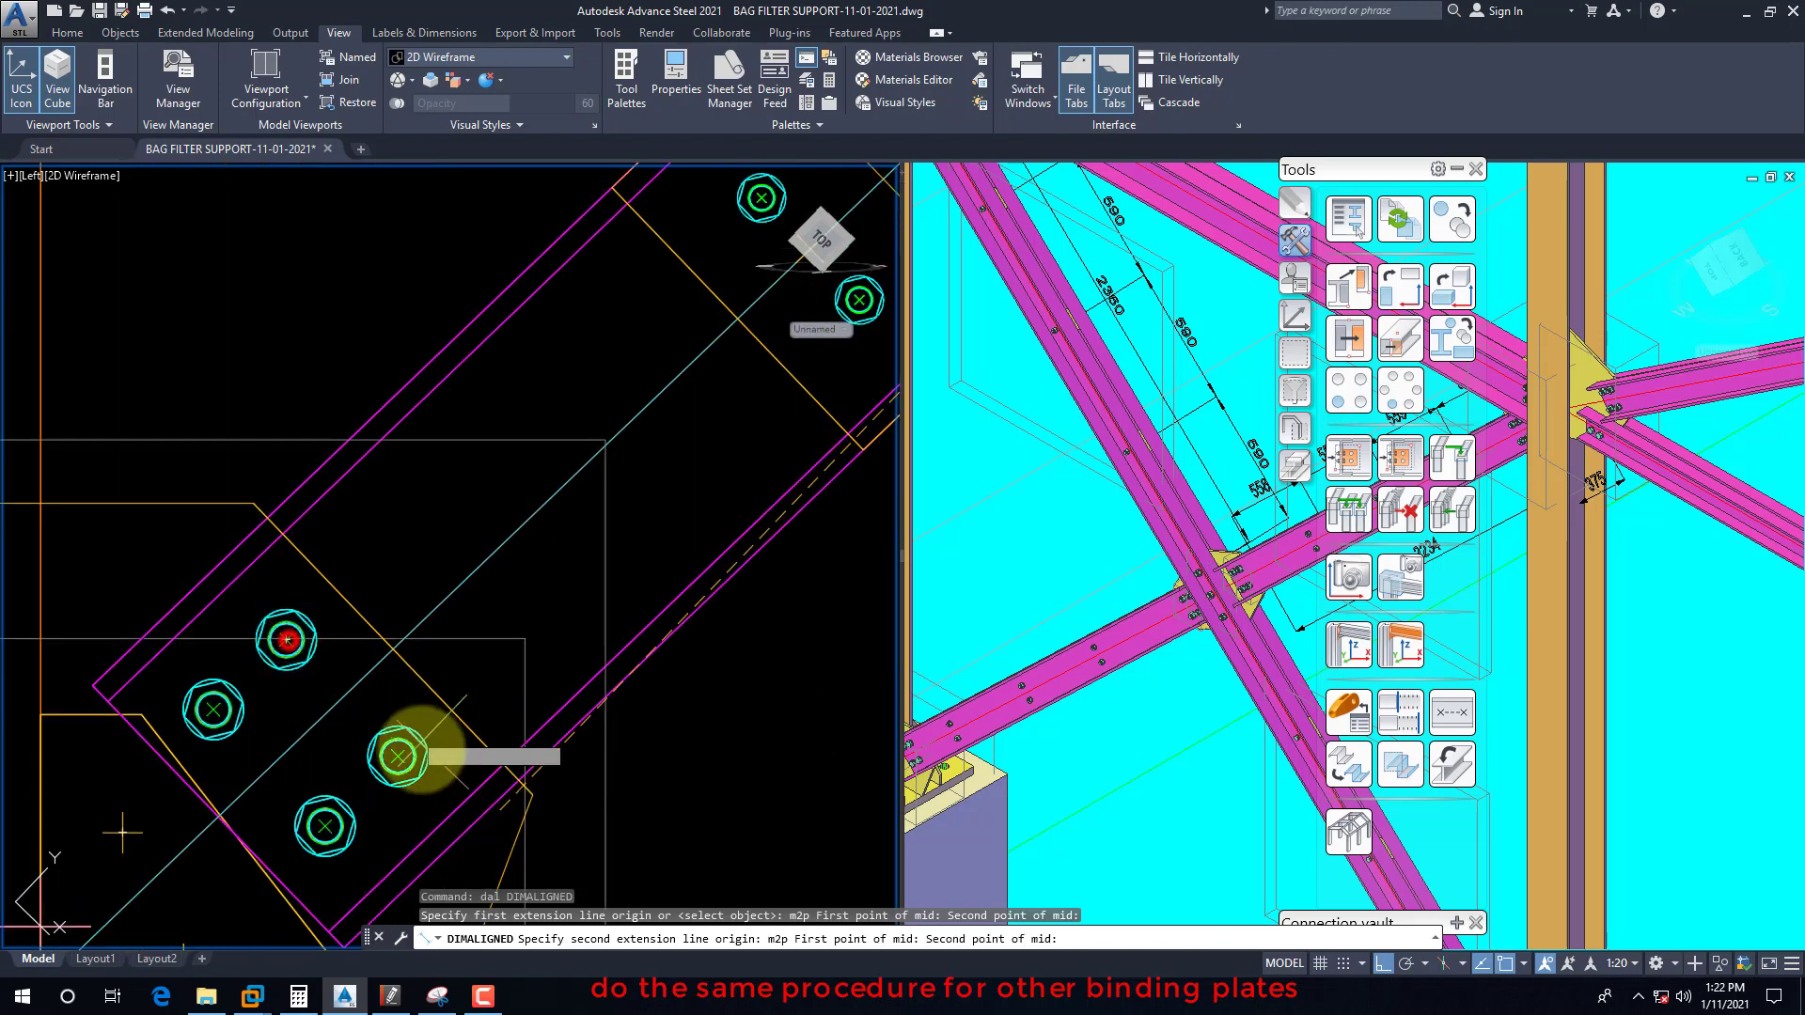
click(397, 755)
scroll(385, 747, down, 5)
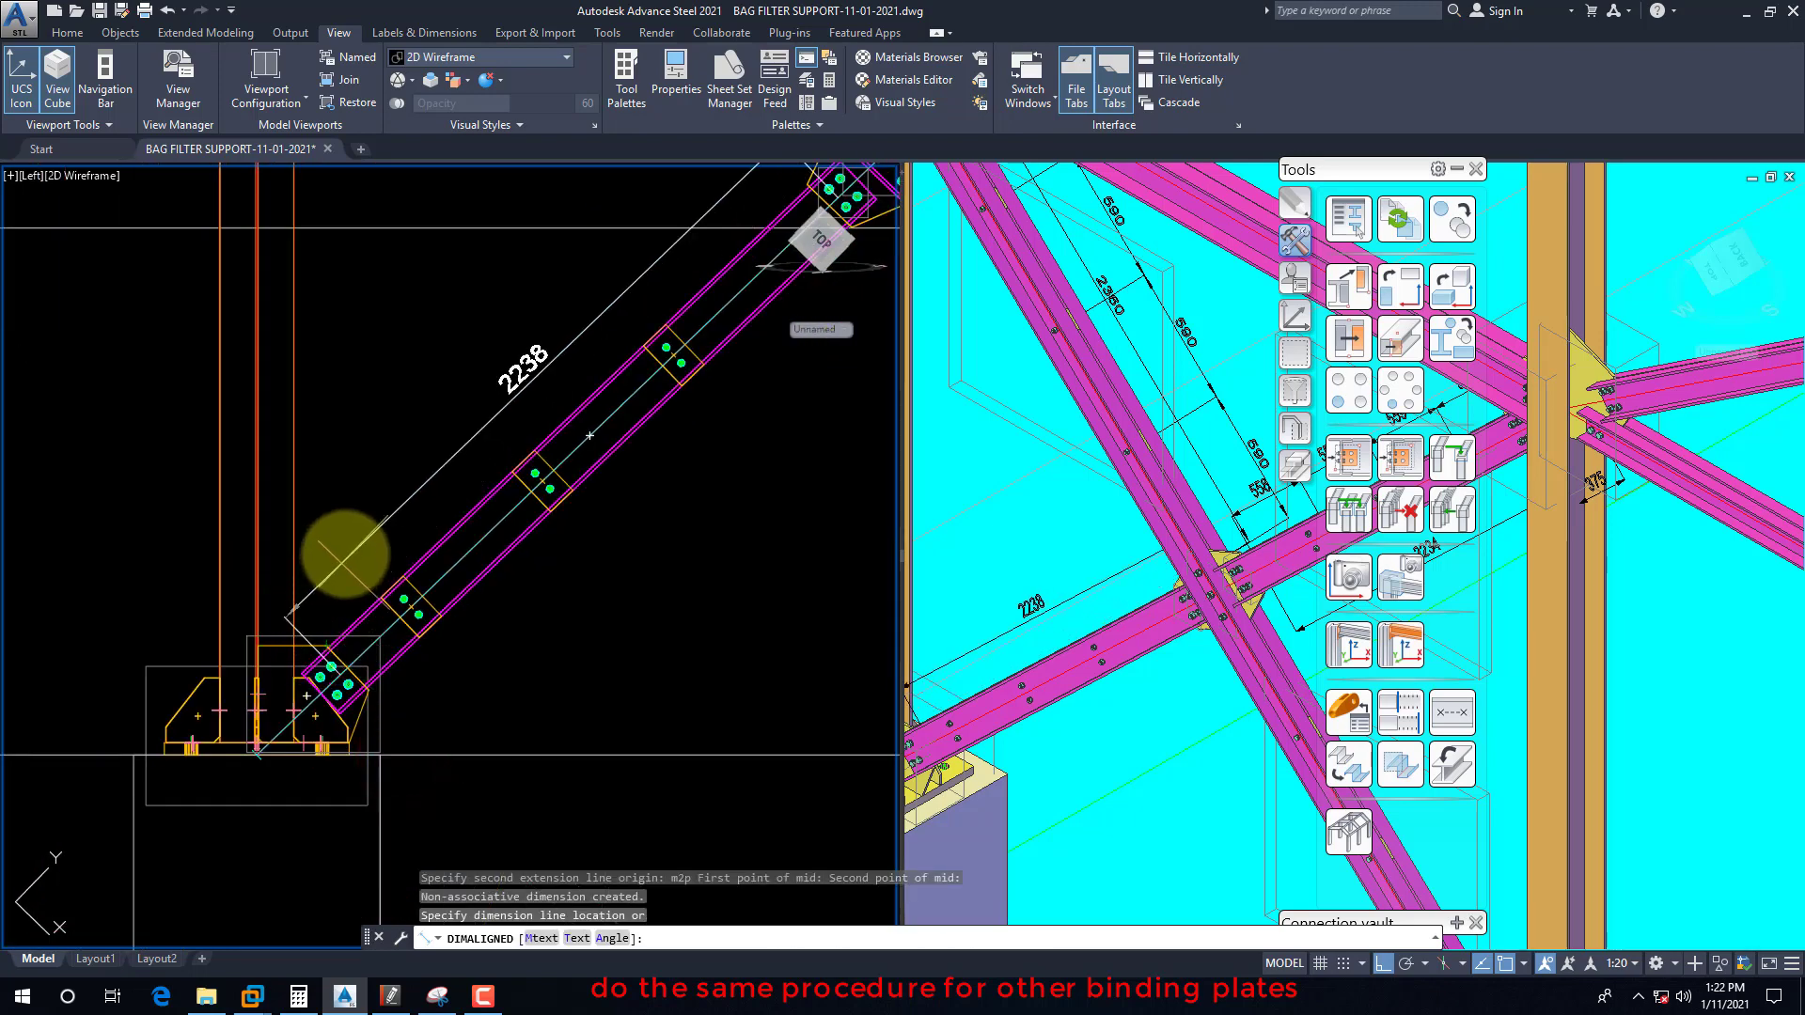
click(347, 552)
scroll(495, 463, up, 1)
scroll(387, 814, down, 1)
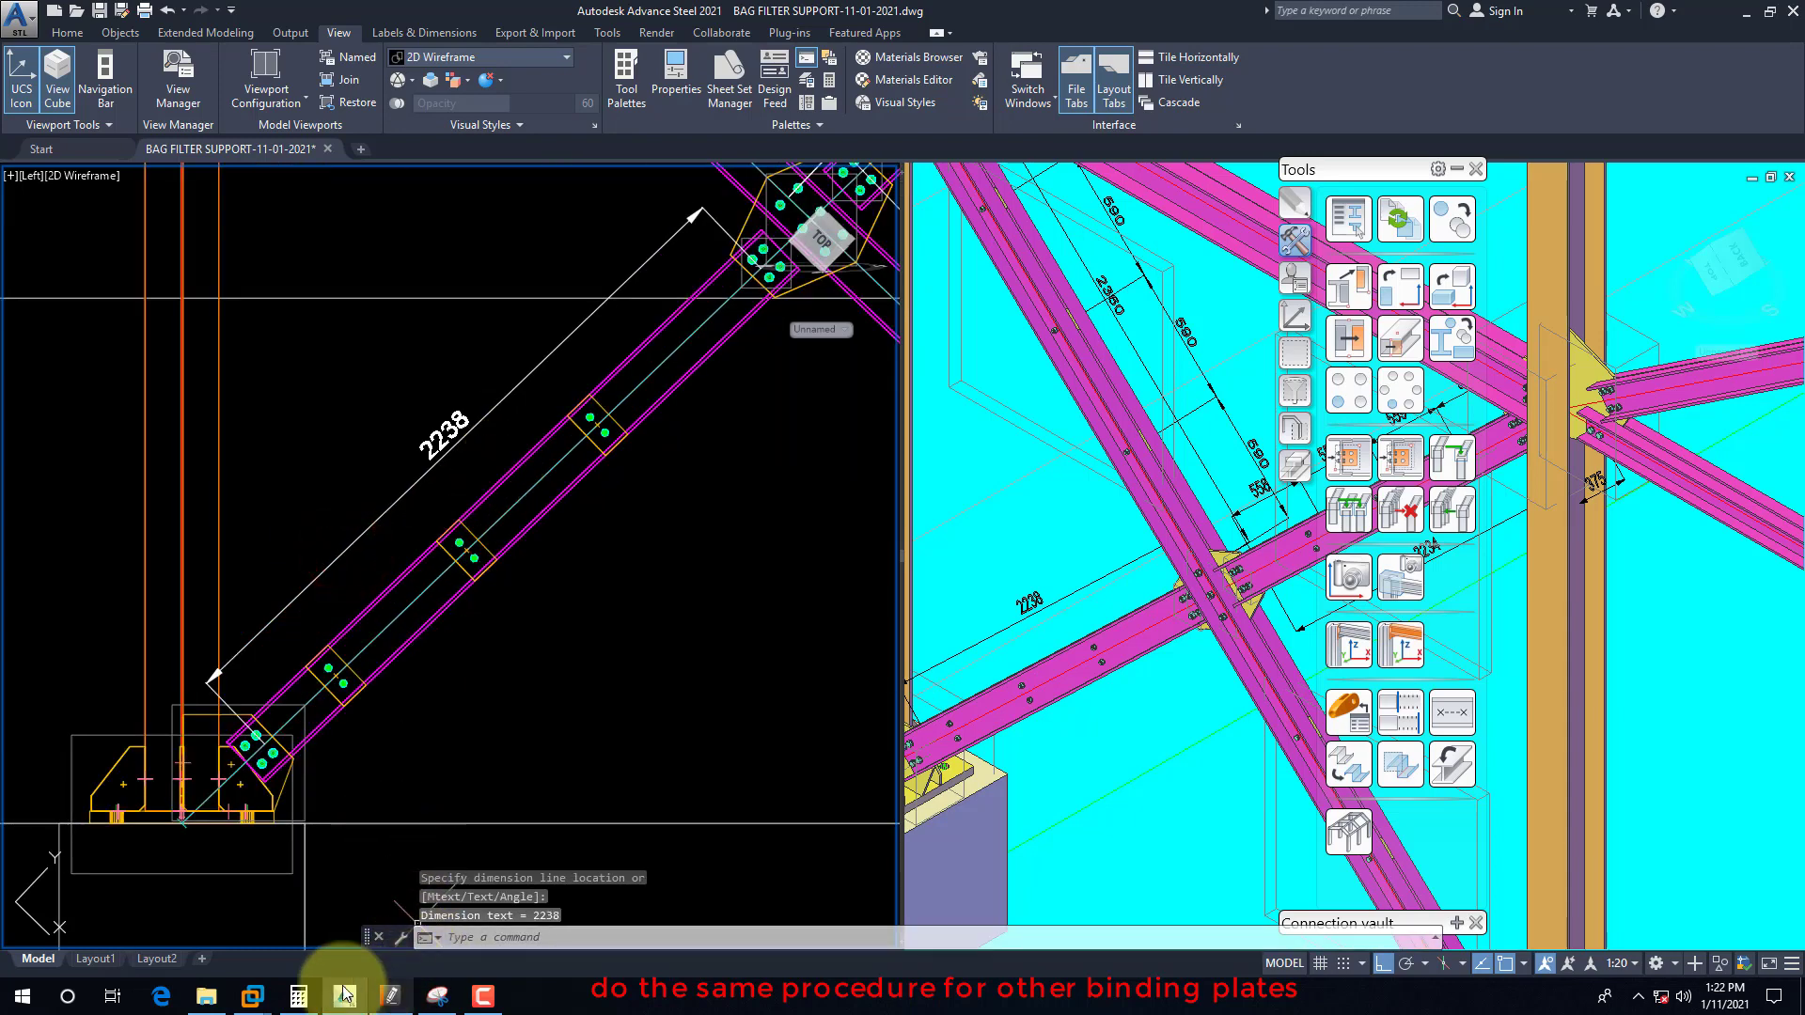
Step: Switch to Calculator and divide the lower-left diagonal's 2238 bolt-to-bolt distance by 4
click(298, 994)
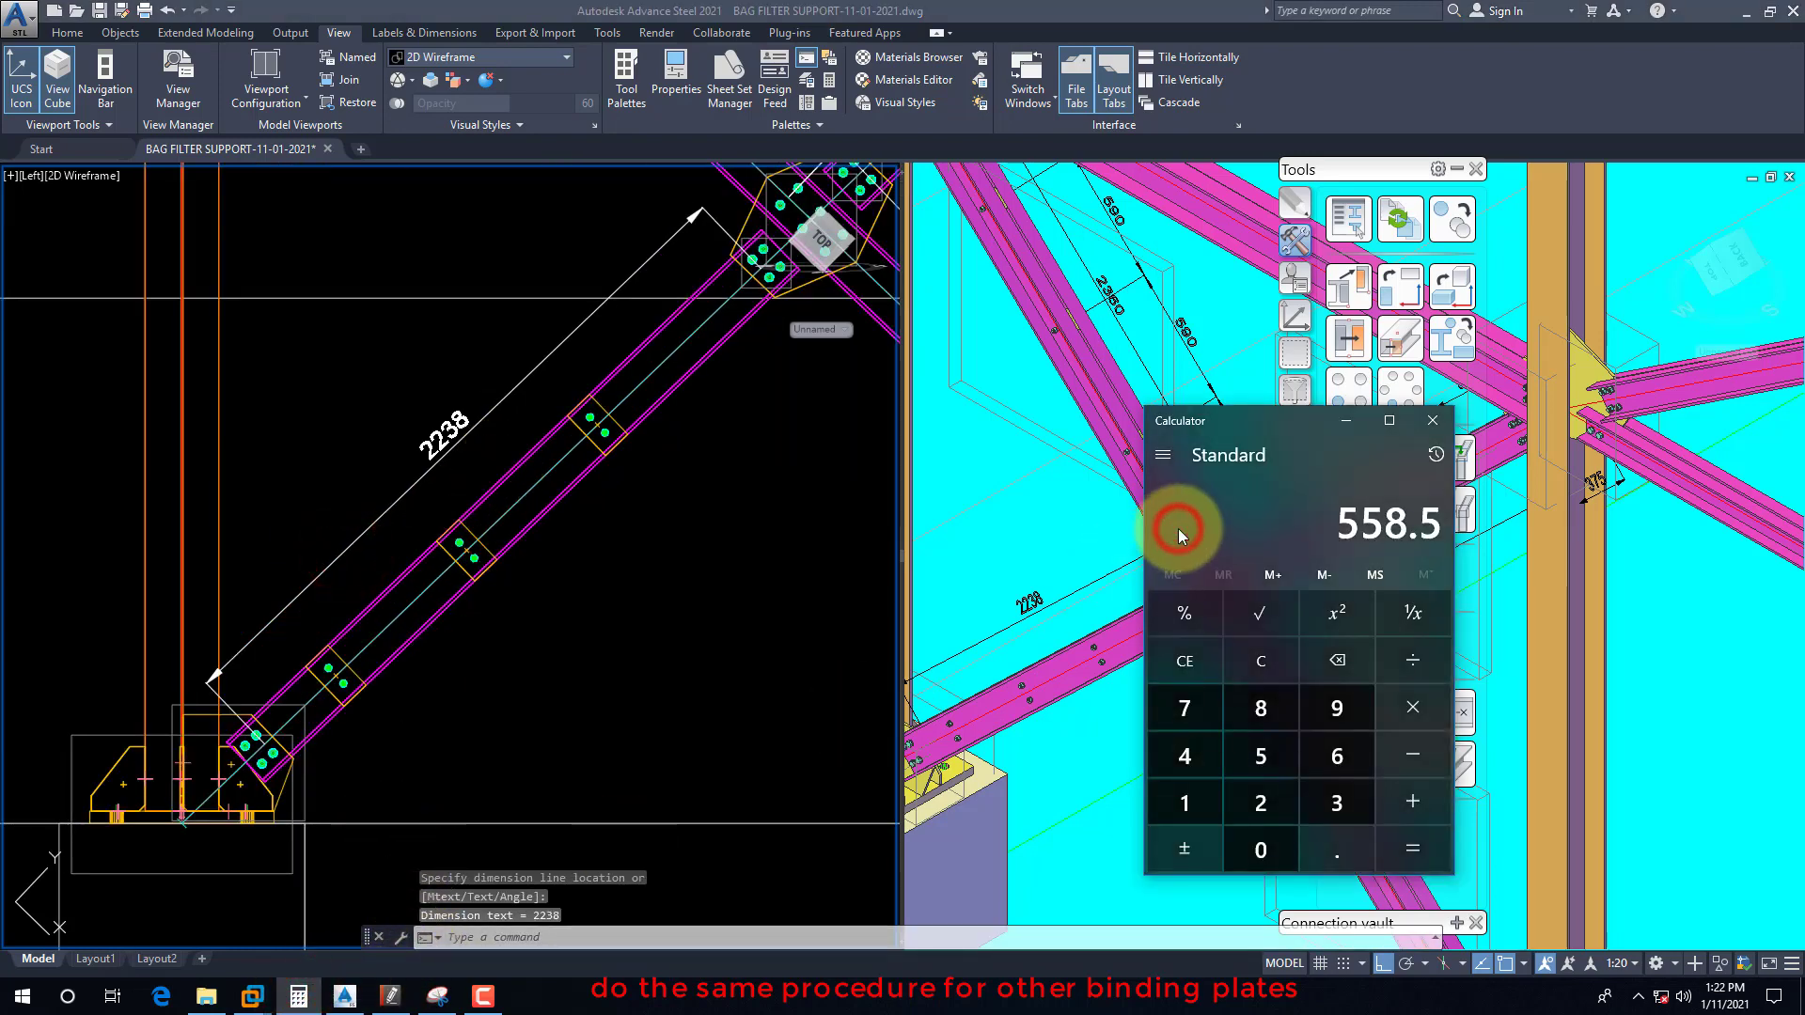
key(Delete)
text(22)
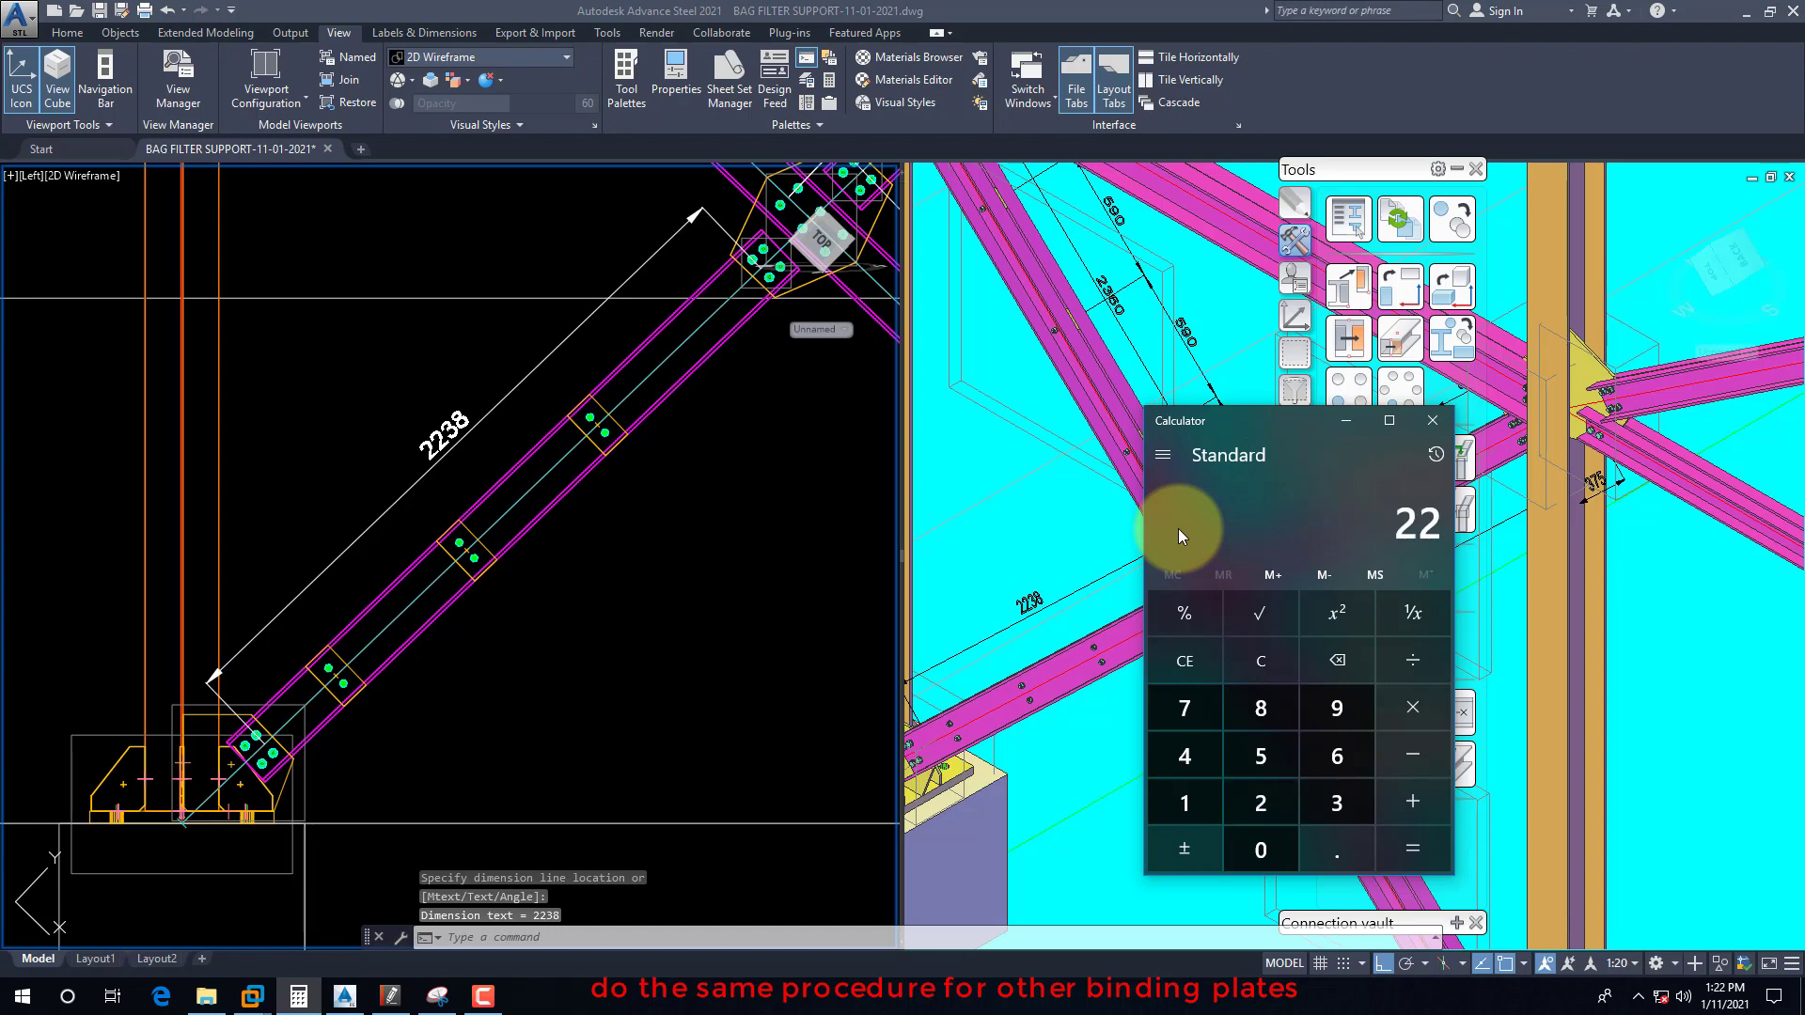
text(38/4)
key(Return)
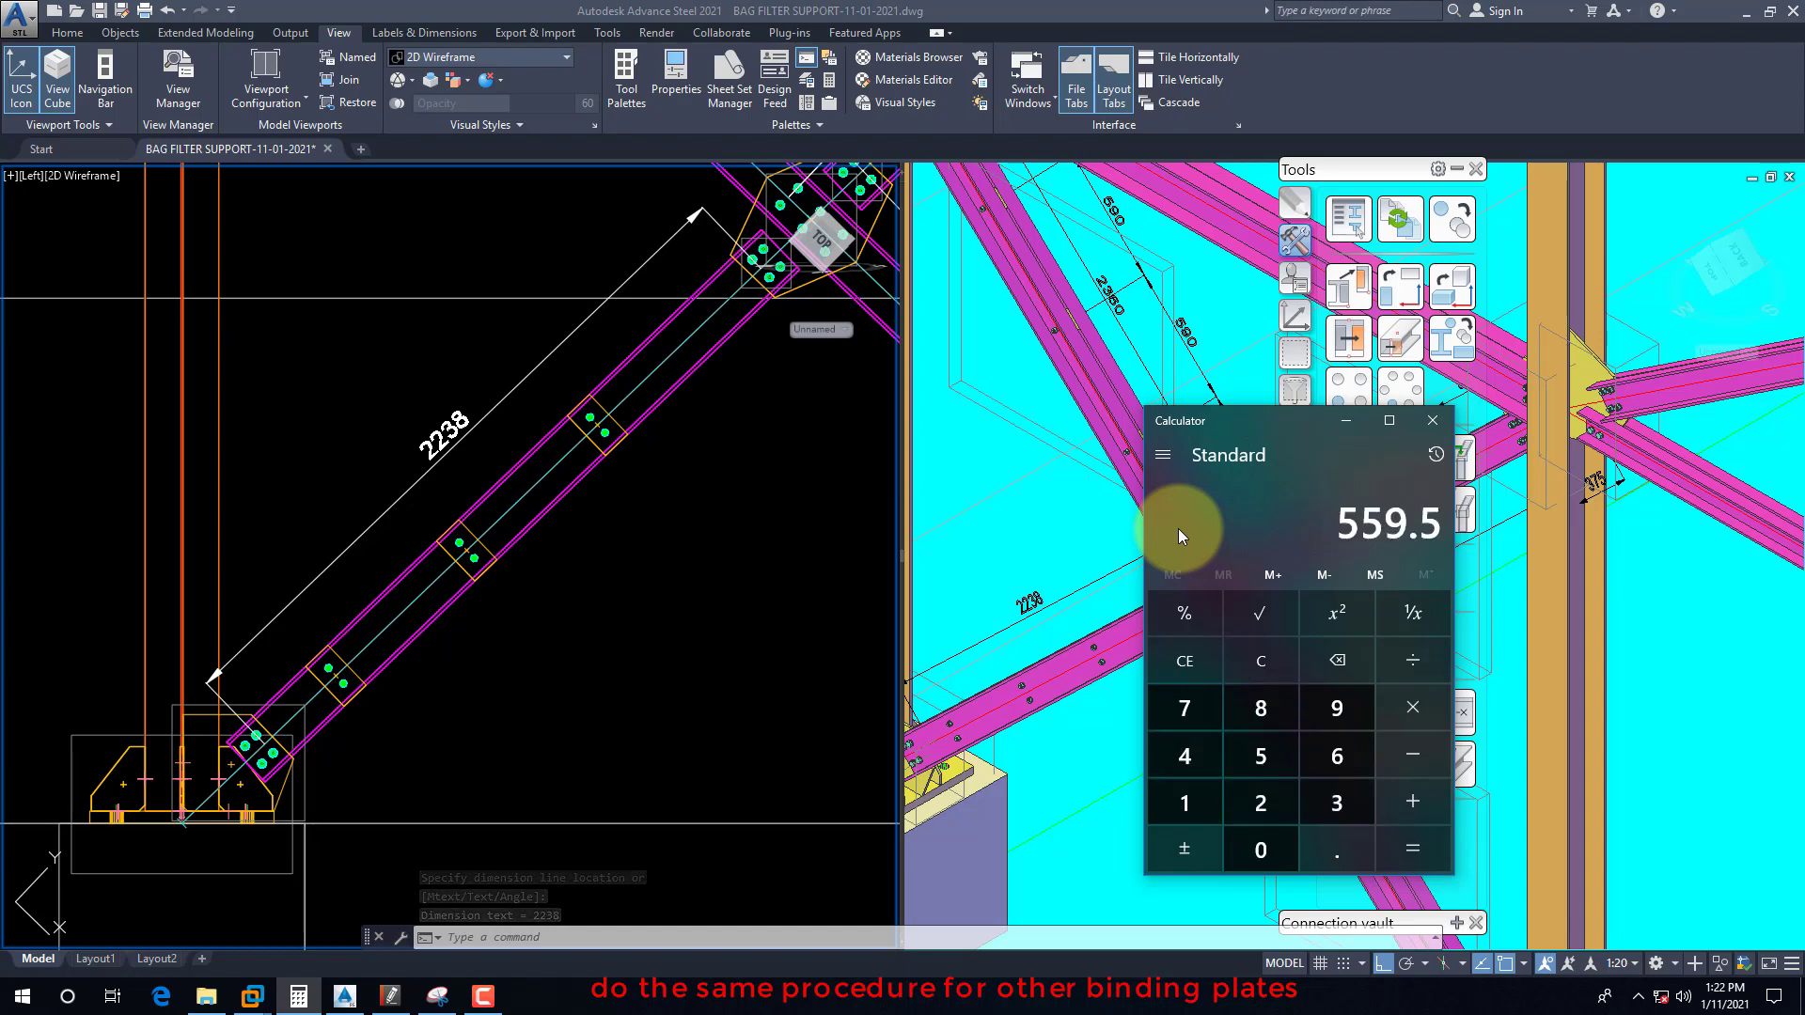
click(494, 655)
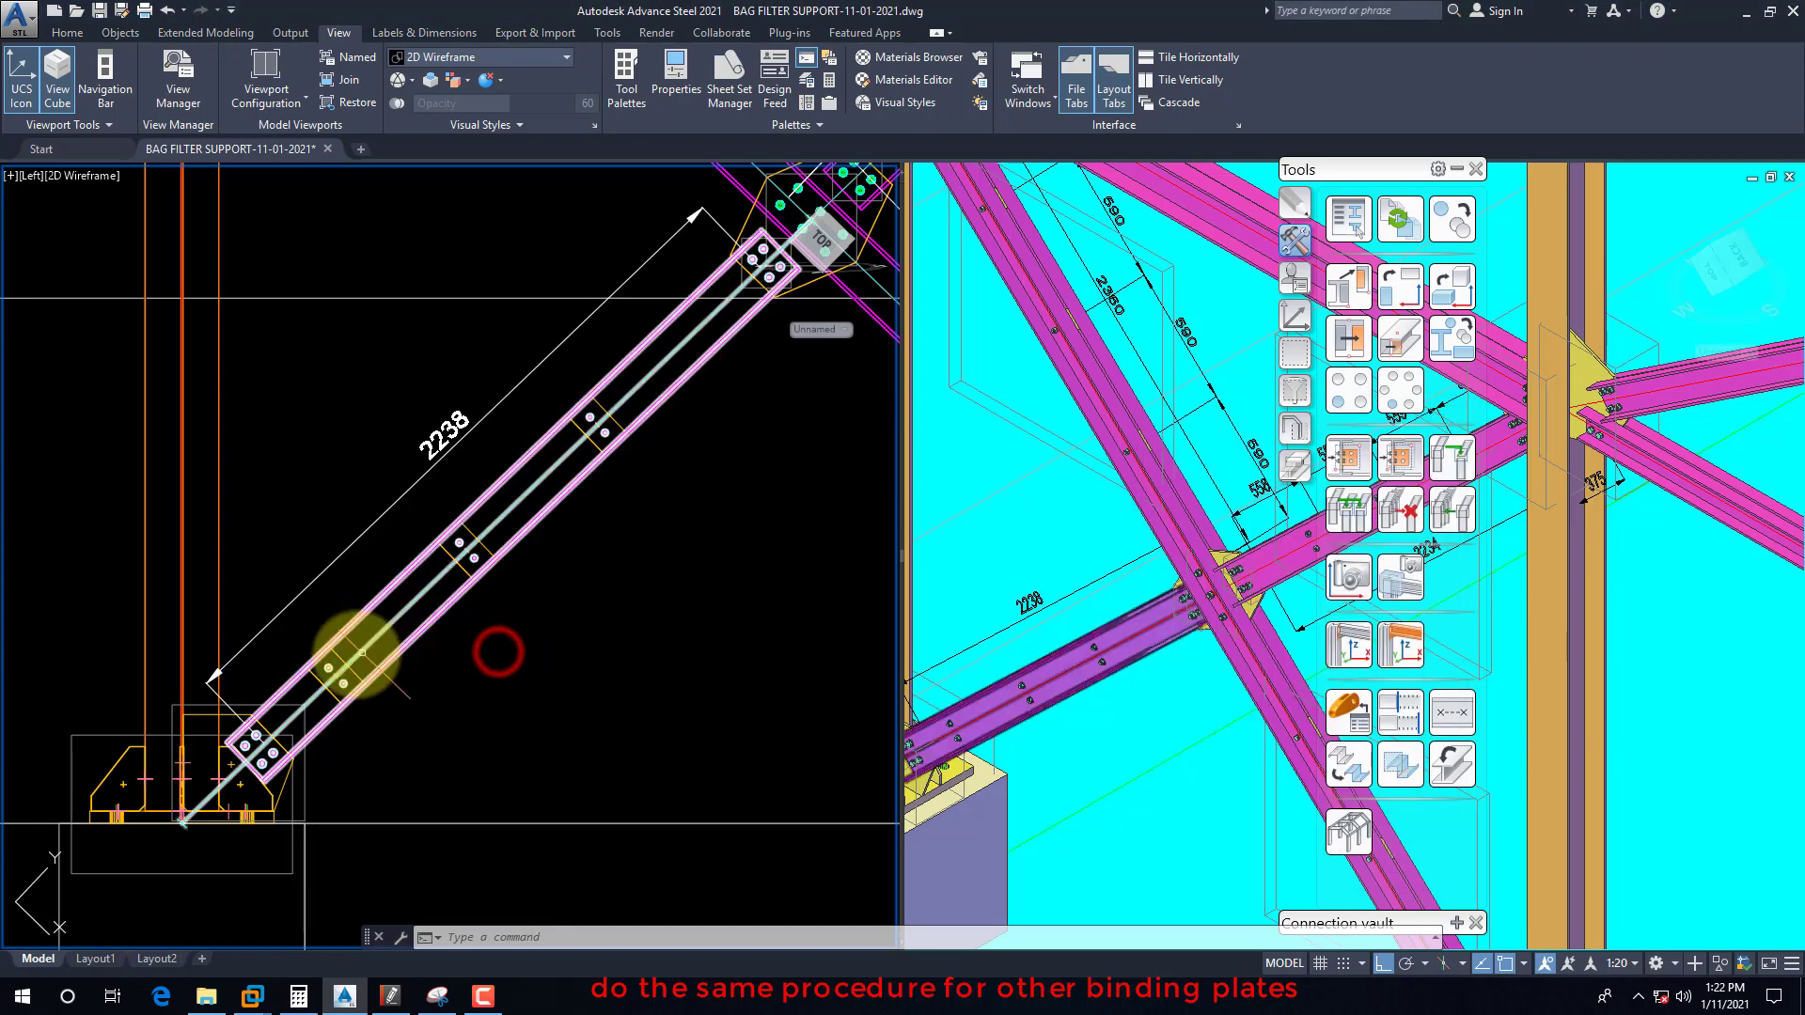
click(335, 660)
right_click(331, 664)
click(339, 656)
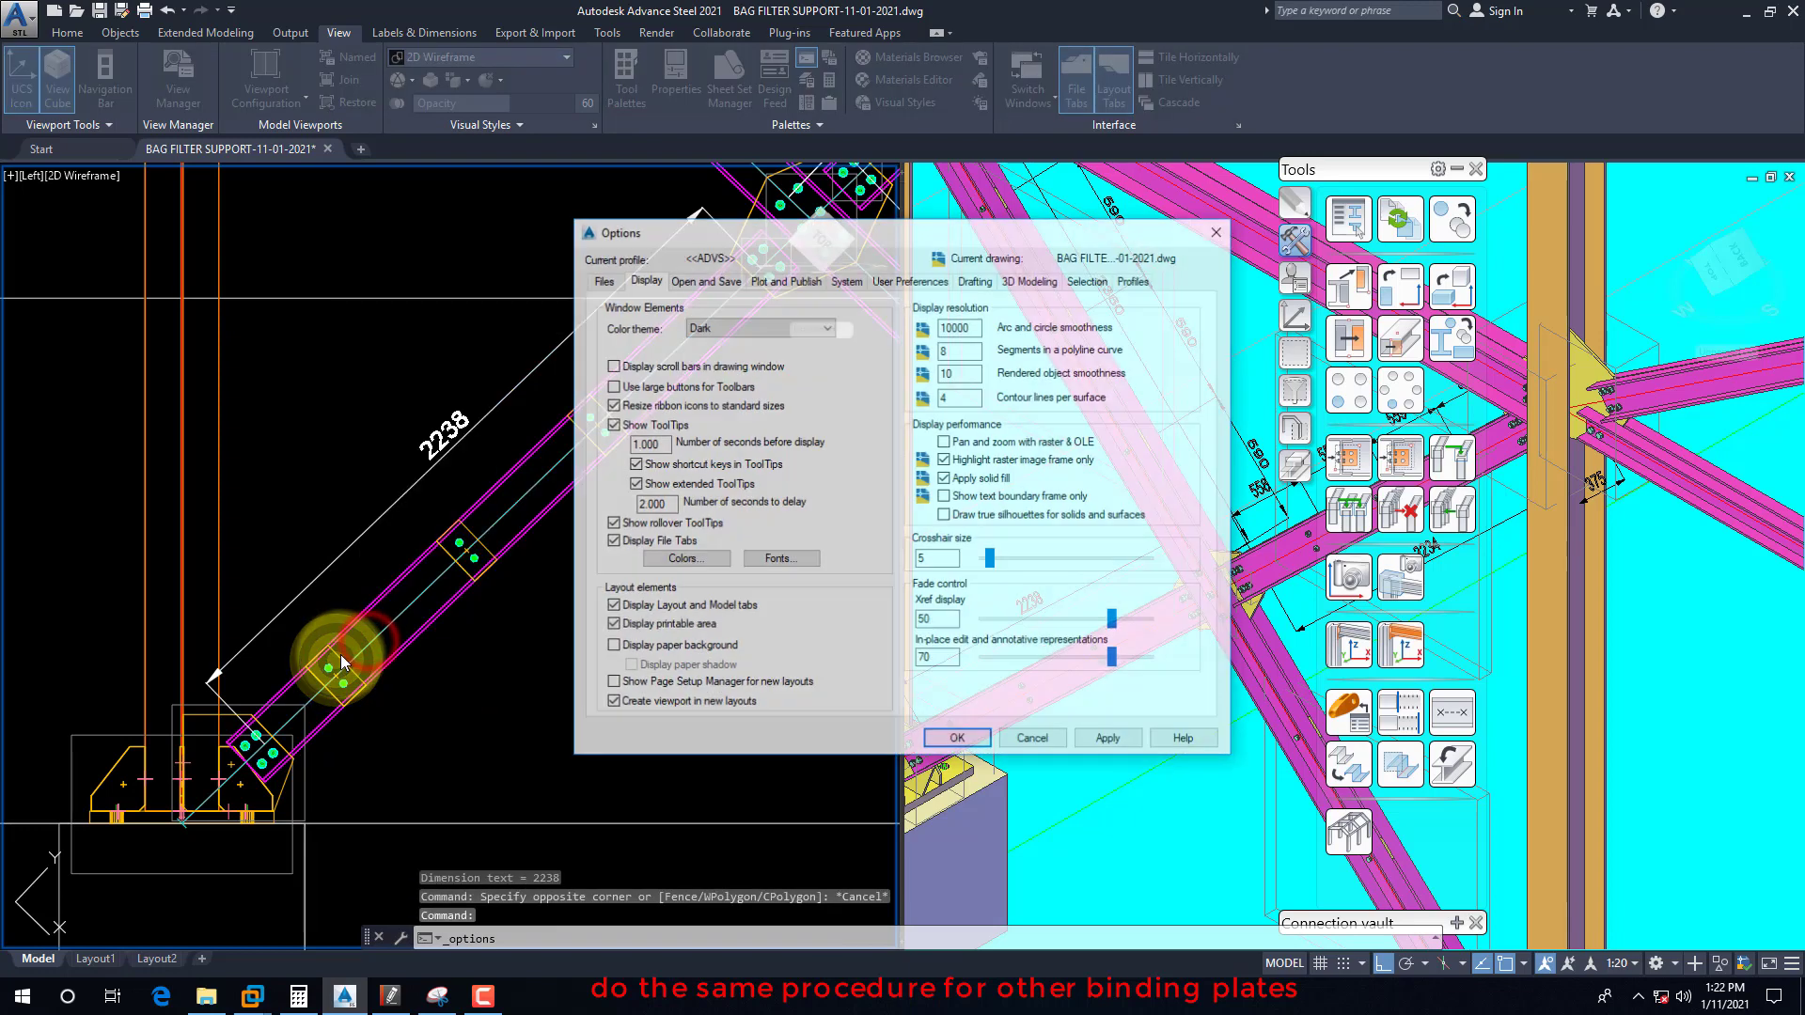
click(1216, 233)
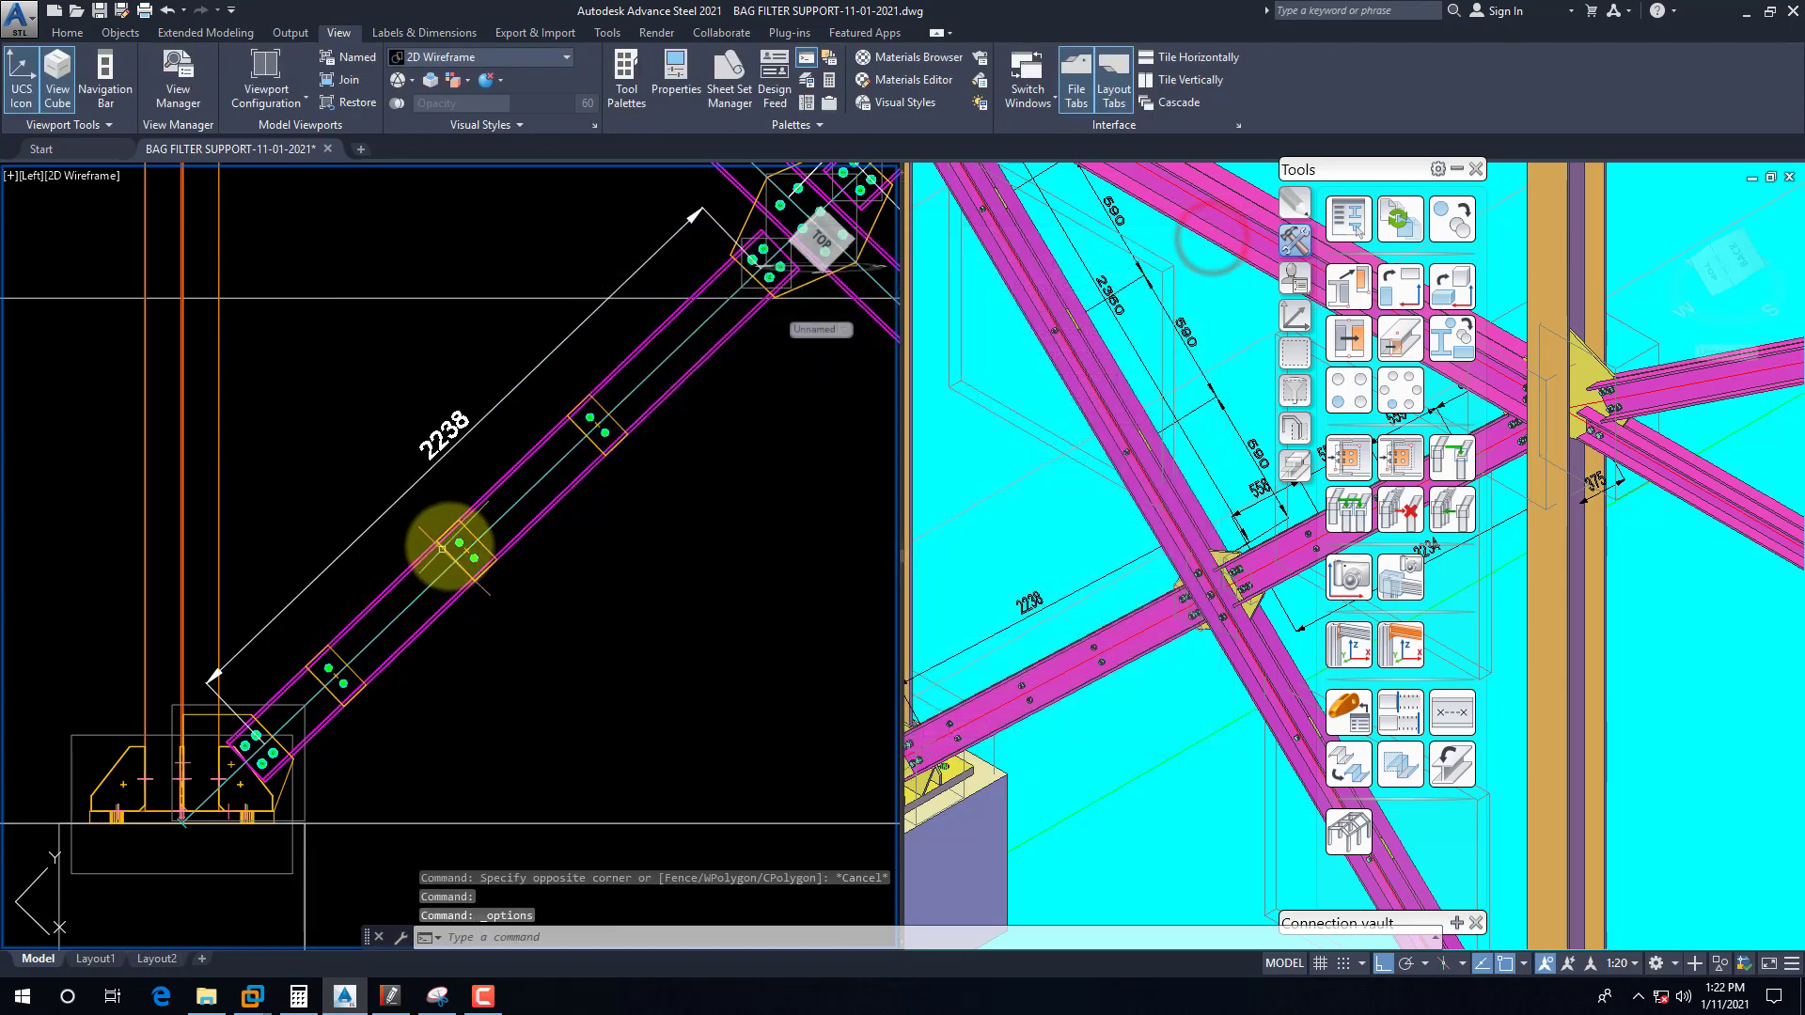
Step: Set the layout intermediate distance of the lower-left diagonal's binding plates joint to 559.5 and close the joint properties
right_click(450, 556)
click(547, 675)
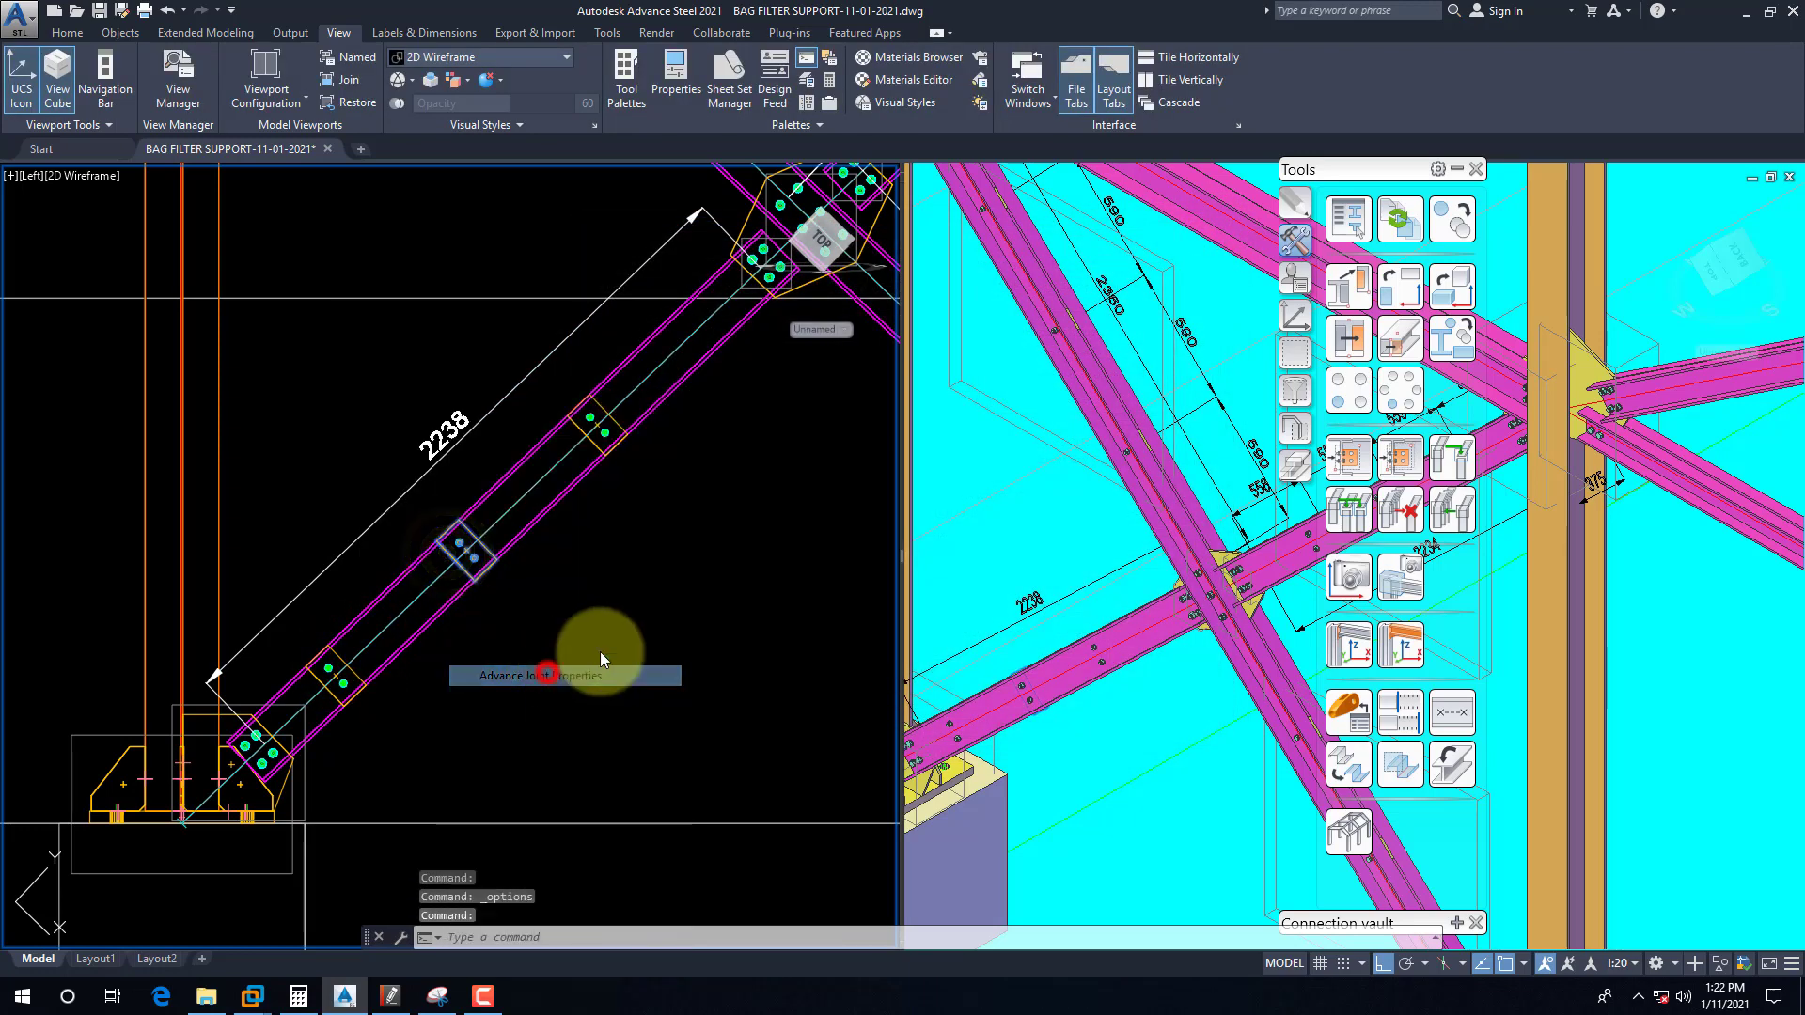
click(685, 269)
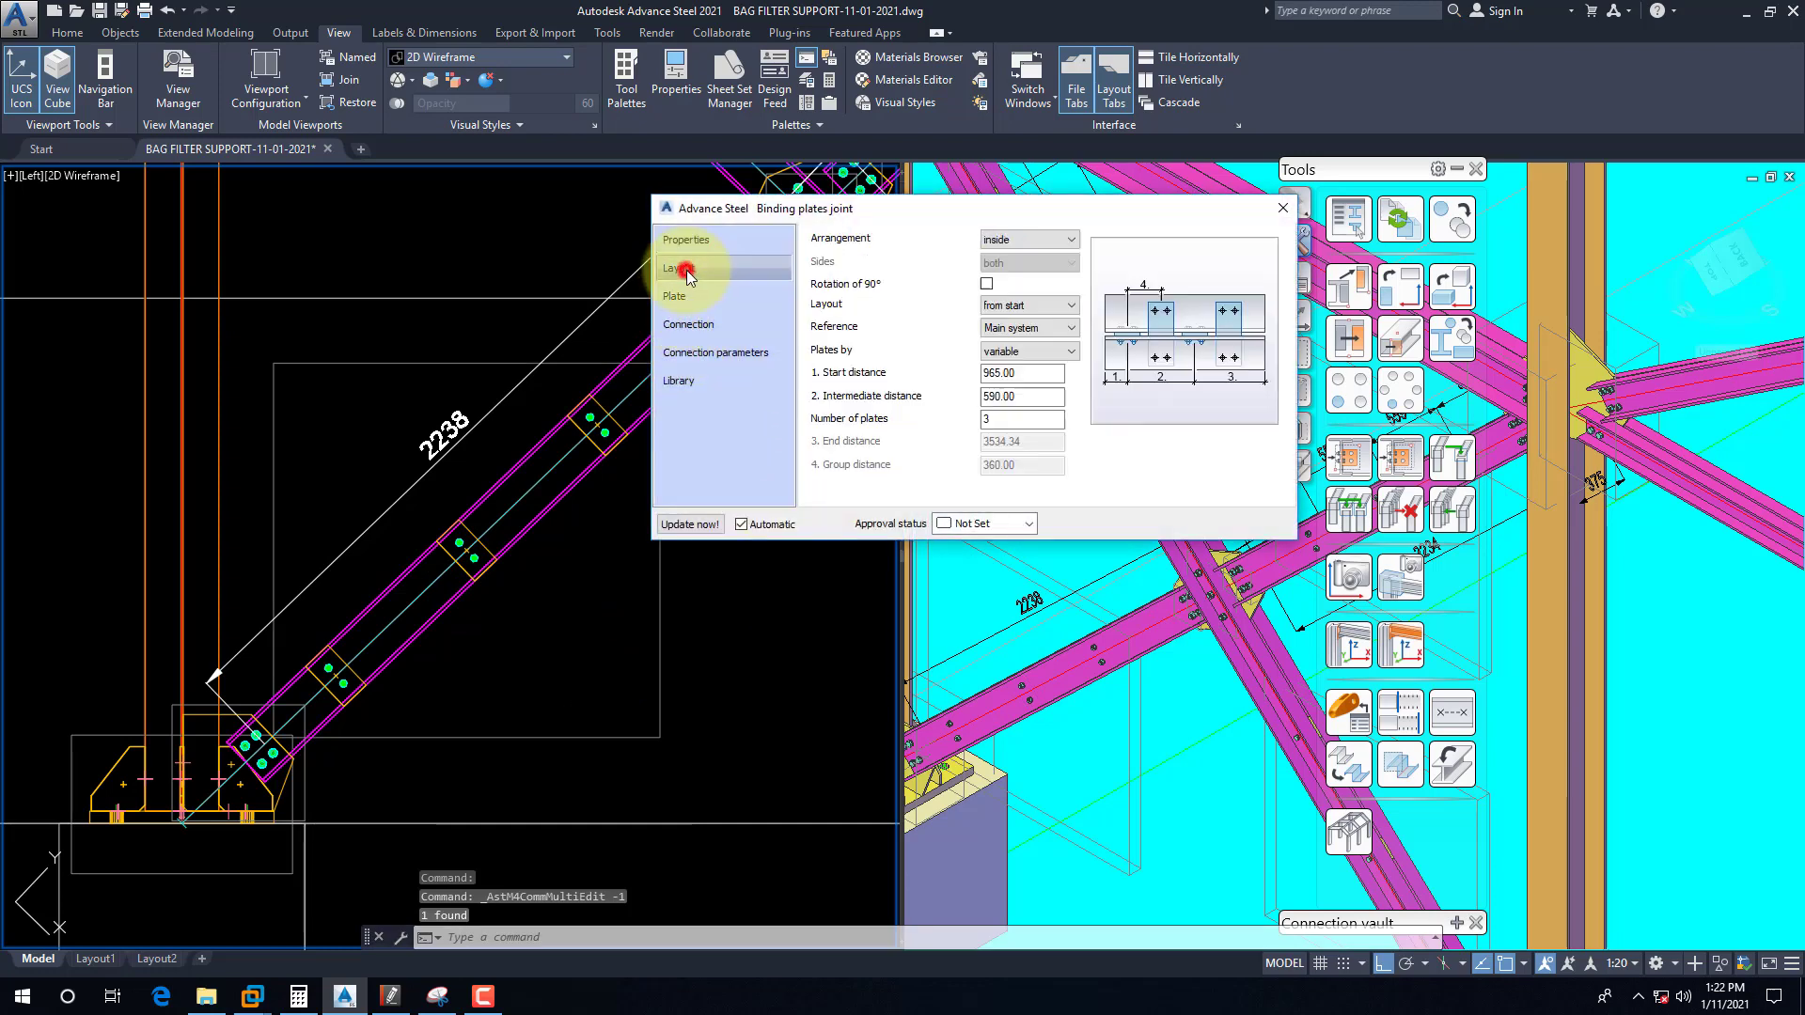
drag(1024, 396, 933, 401)
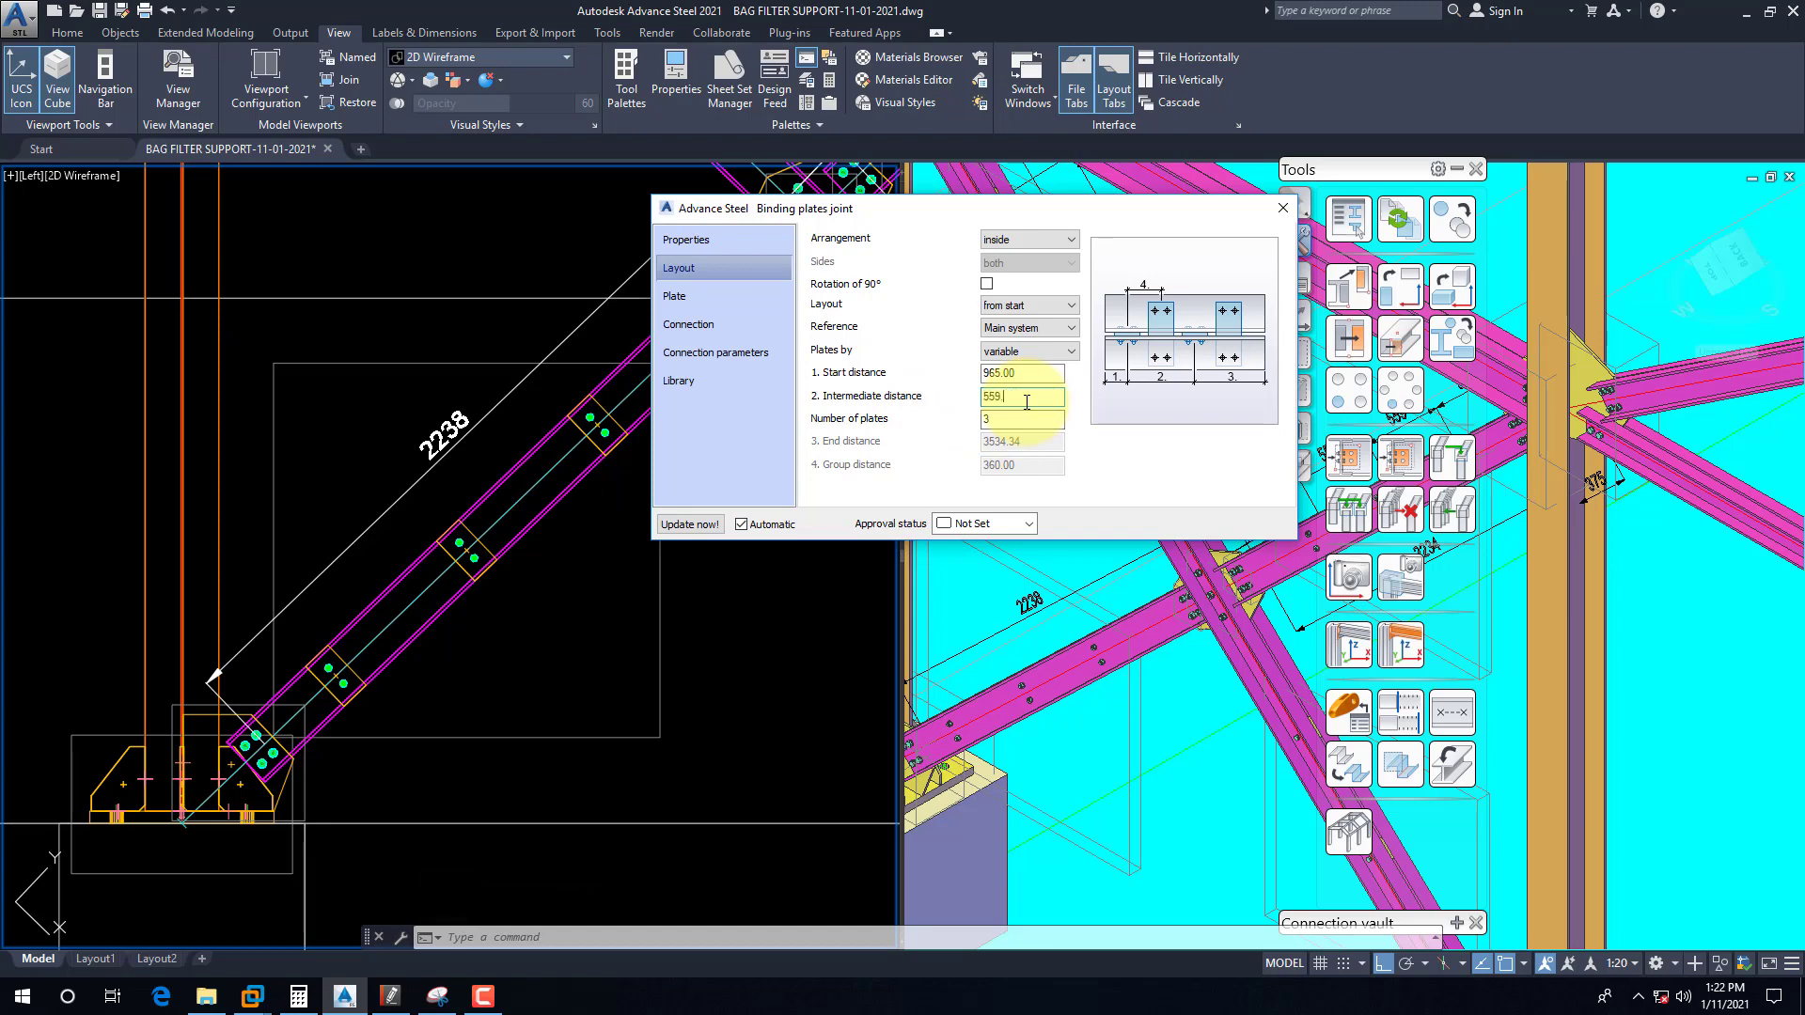
click(298, 999)
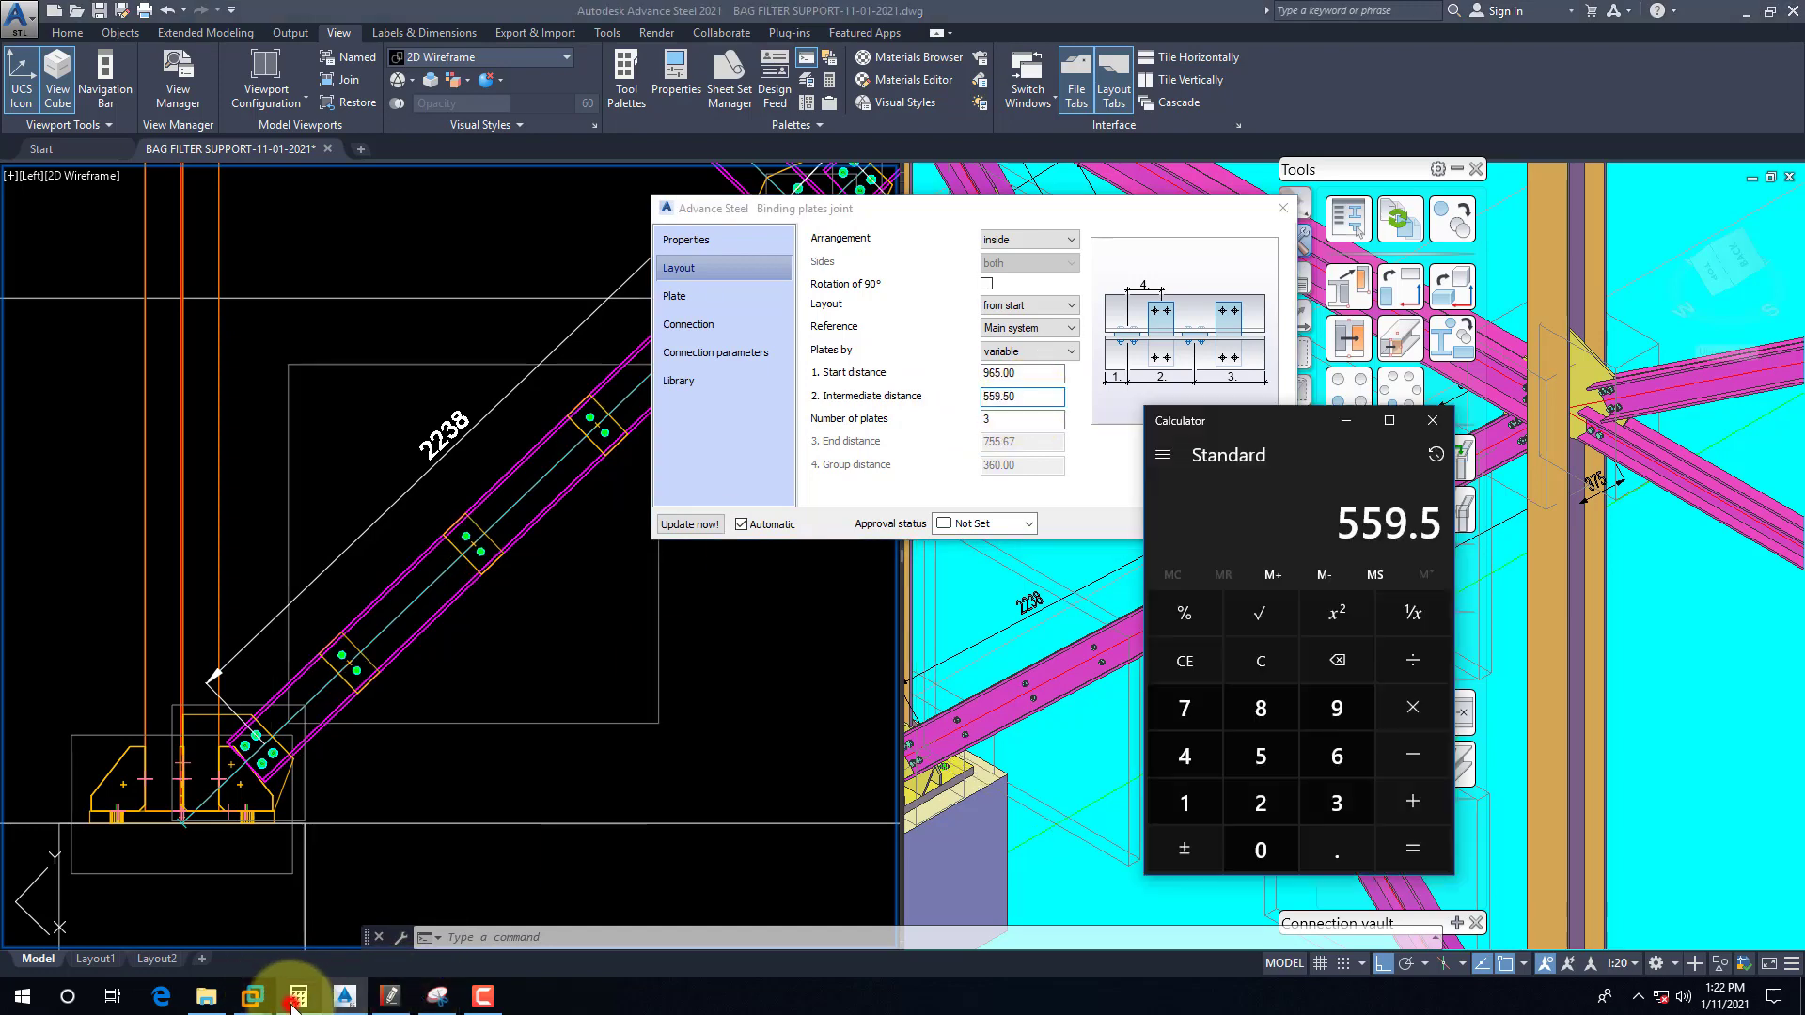
click(1282, 208)
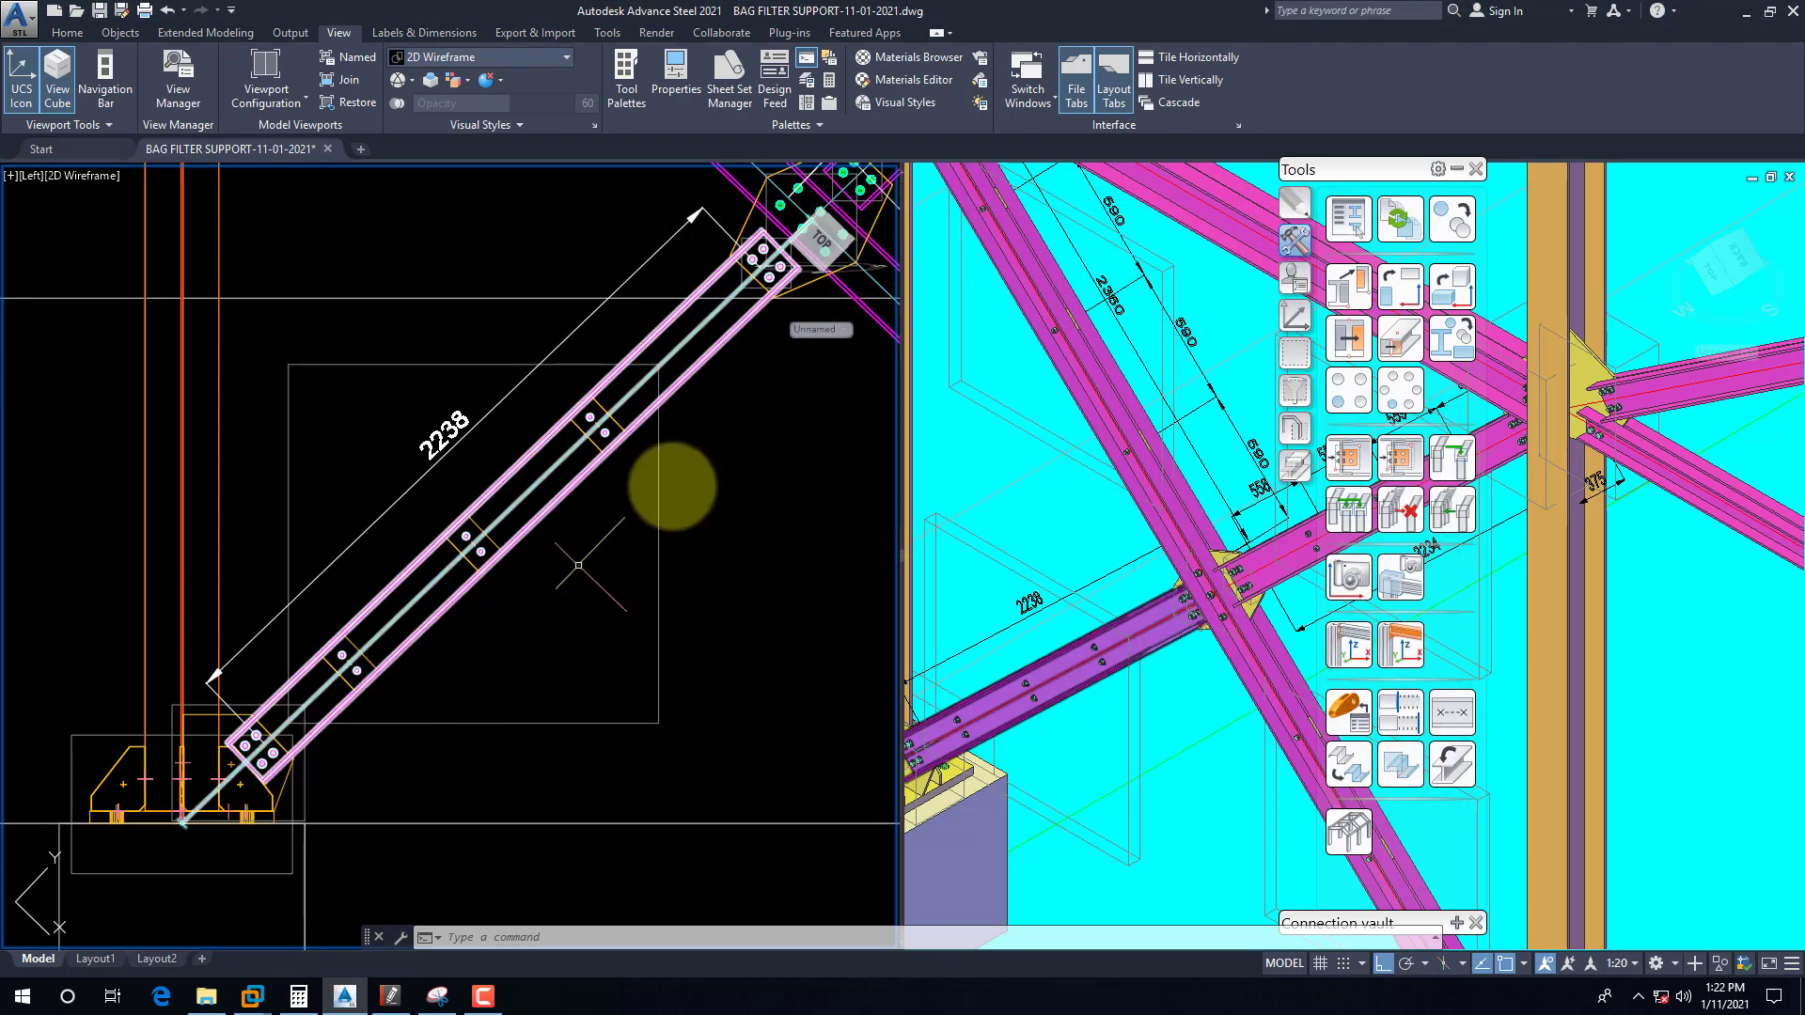
scroll(717, 301, up, 2)
scroll(518, 582, down, 2)
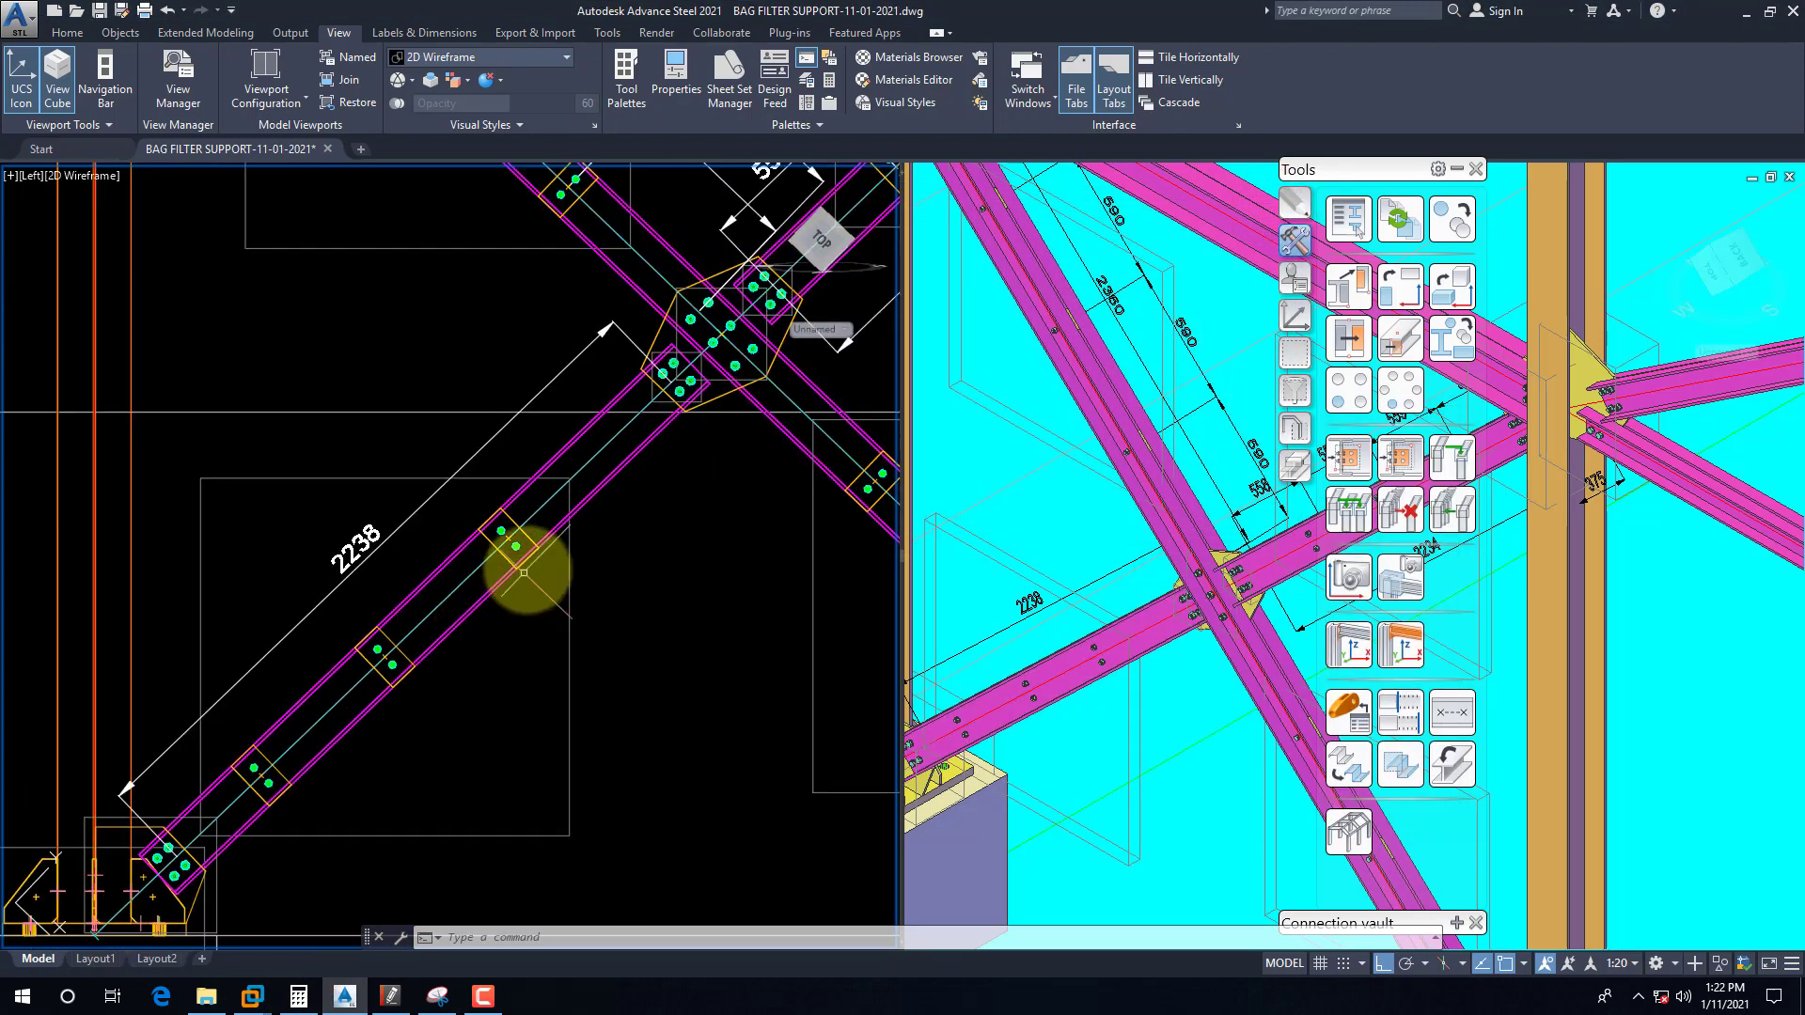
scroll(717, 524, down, 2)
scroll(376, 743, up, 2)
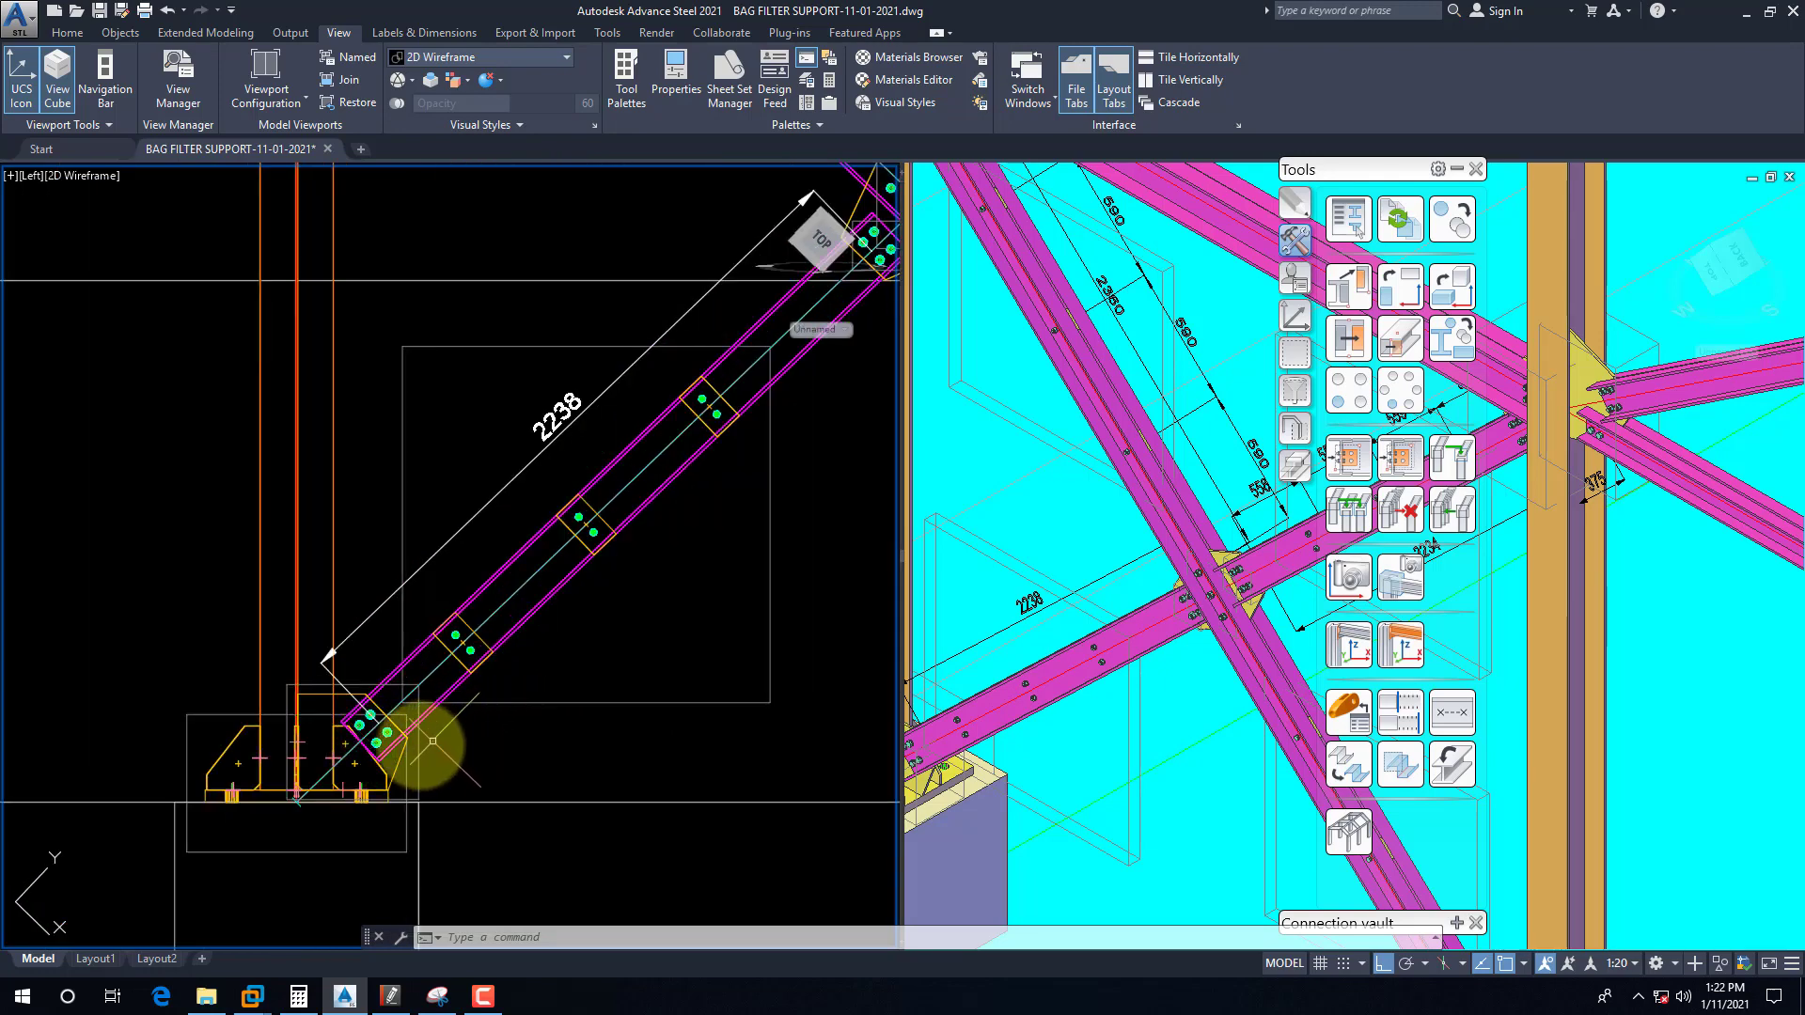
scroll(340, 786, up, 4)
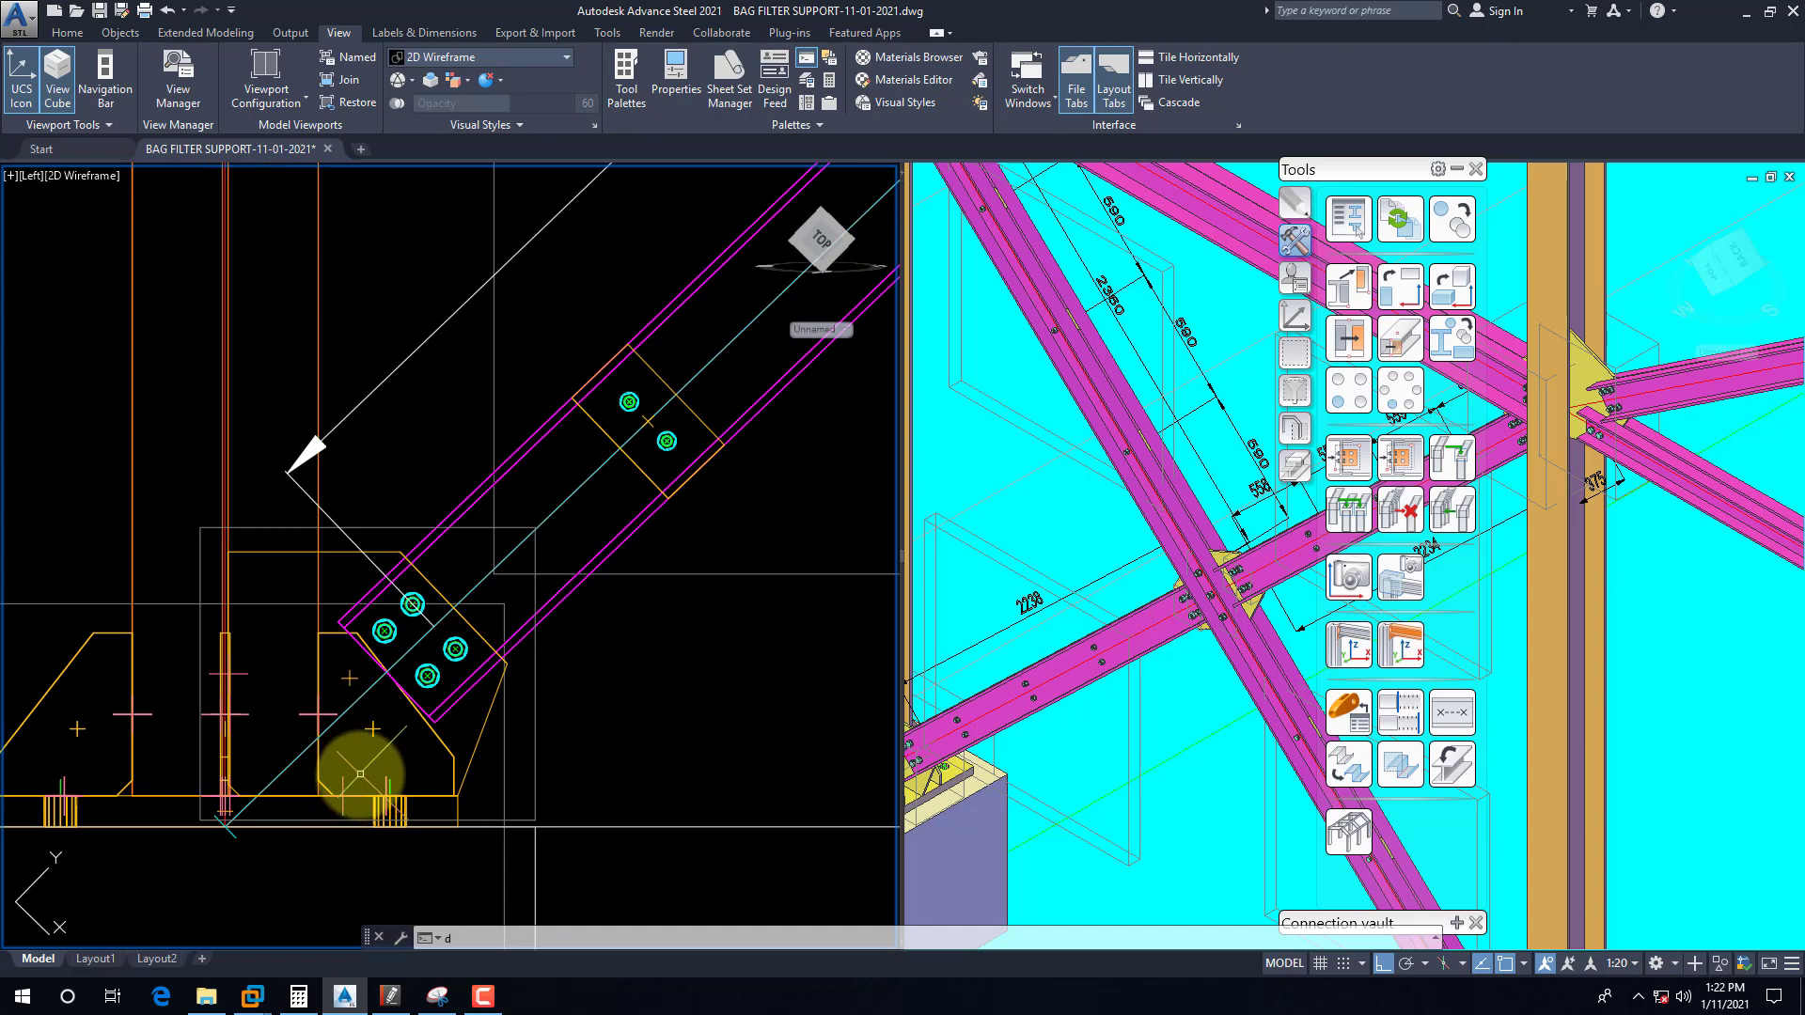
text(al)
key(Return)
scroll(425, 636, up, 4)
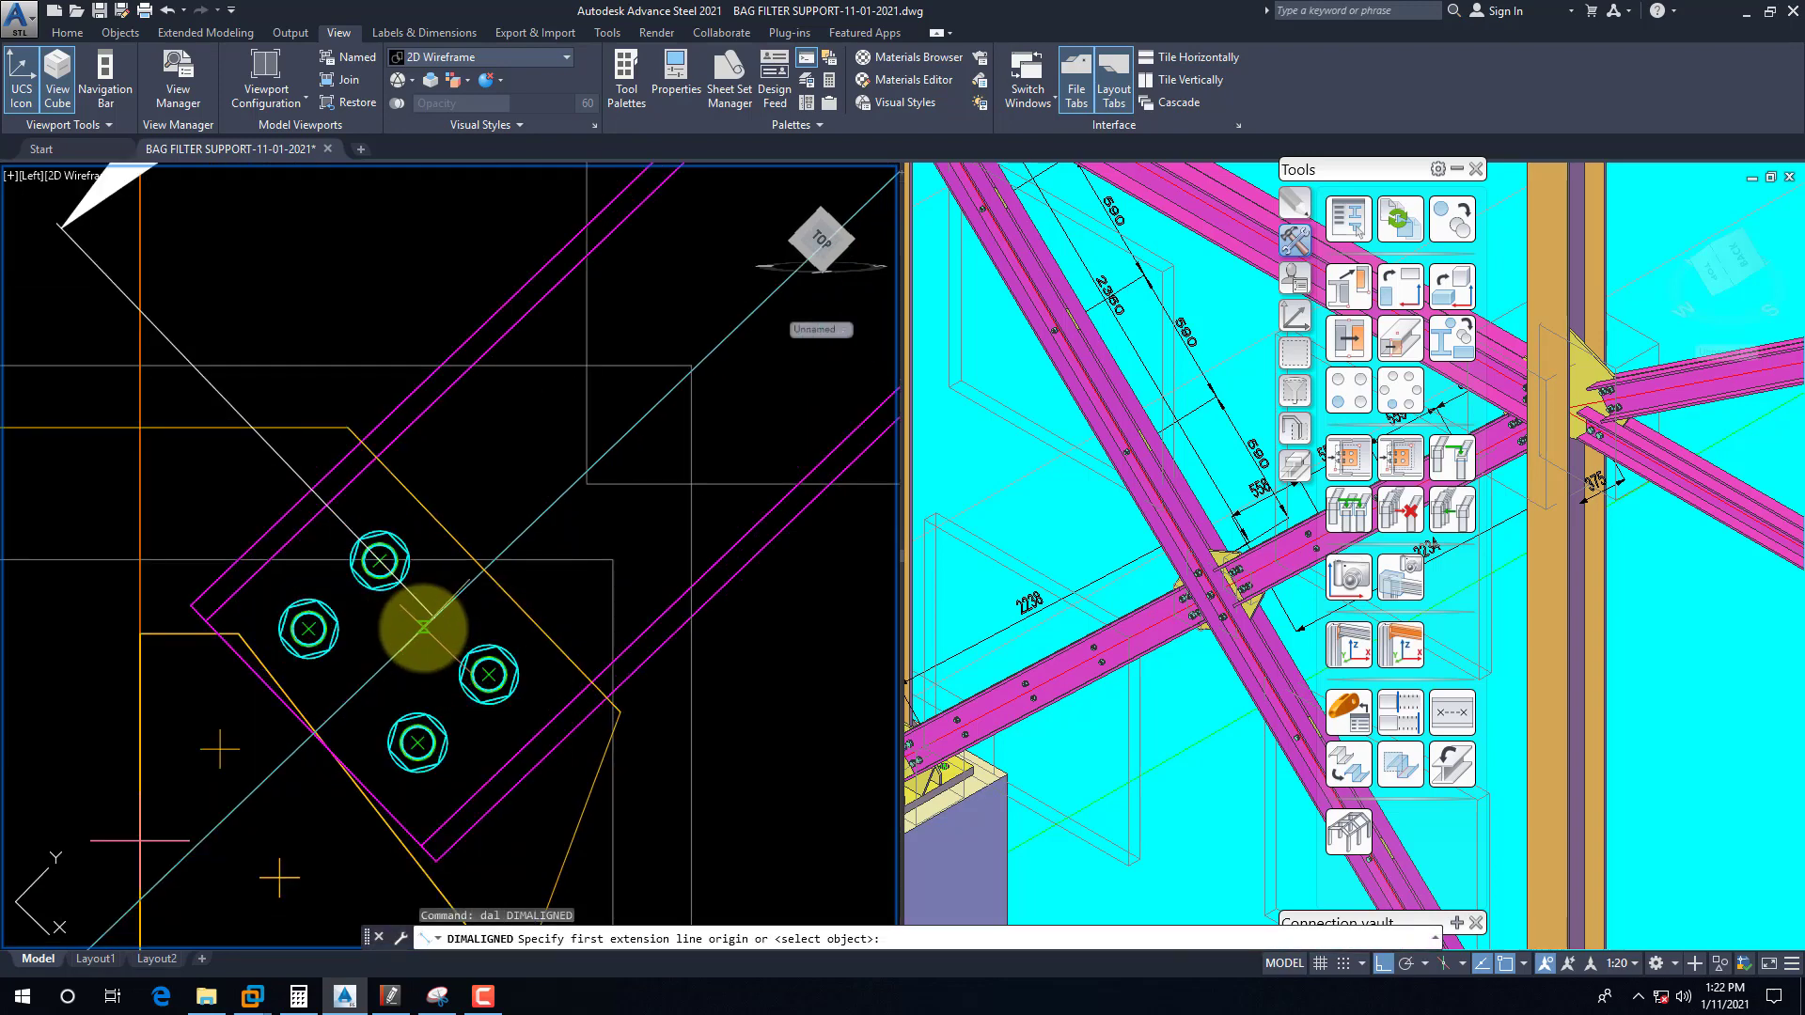
scroll(362, 717, down, 3)
shift+right_click(329, 759)
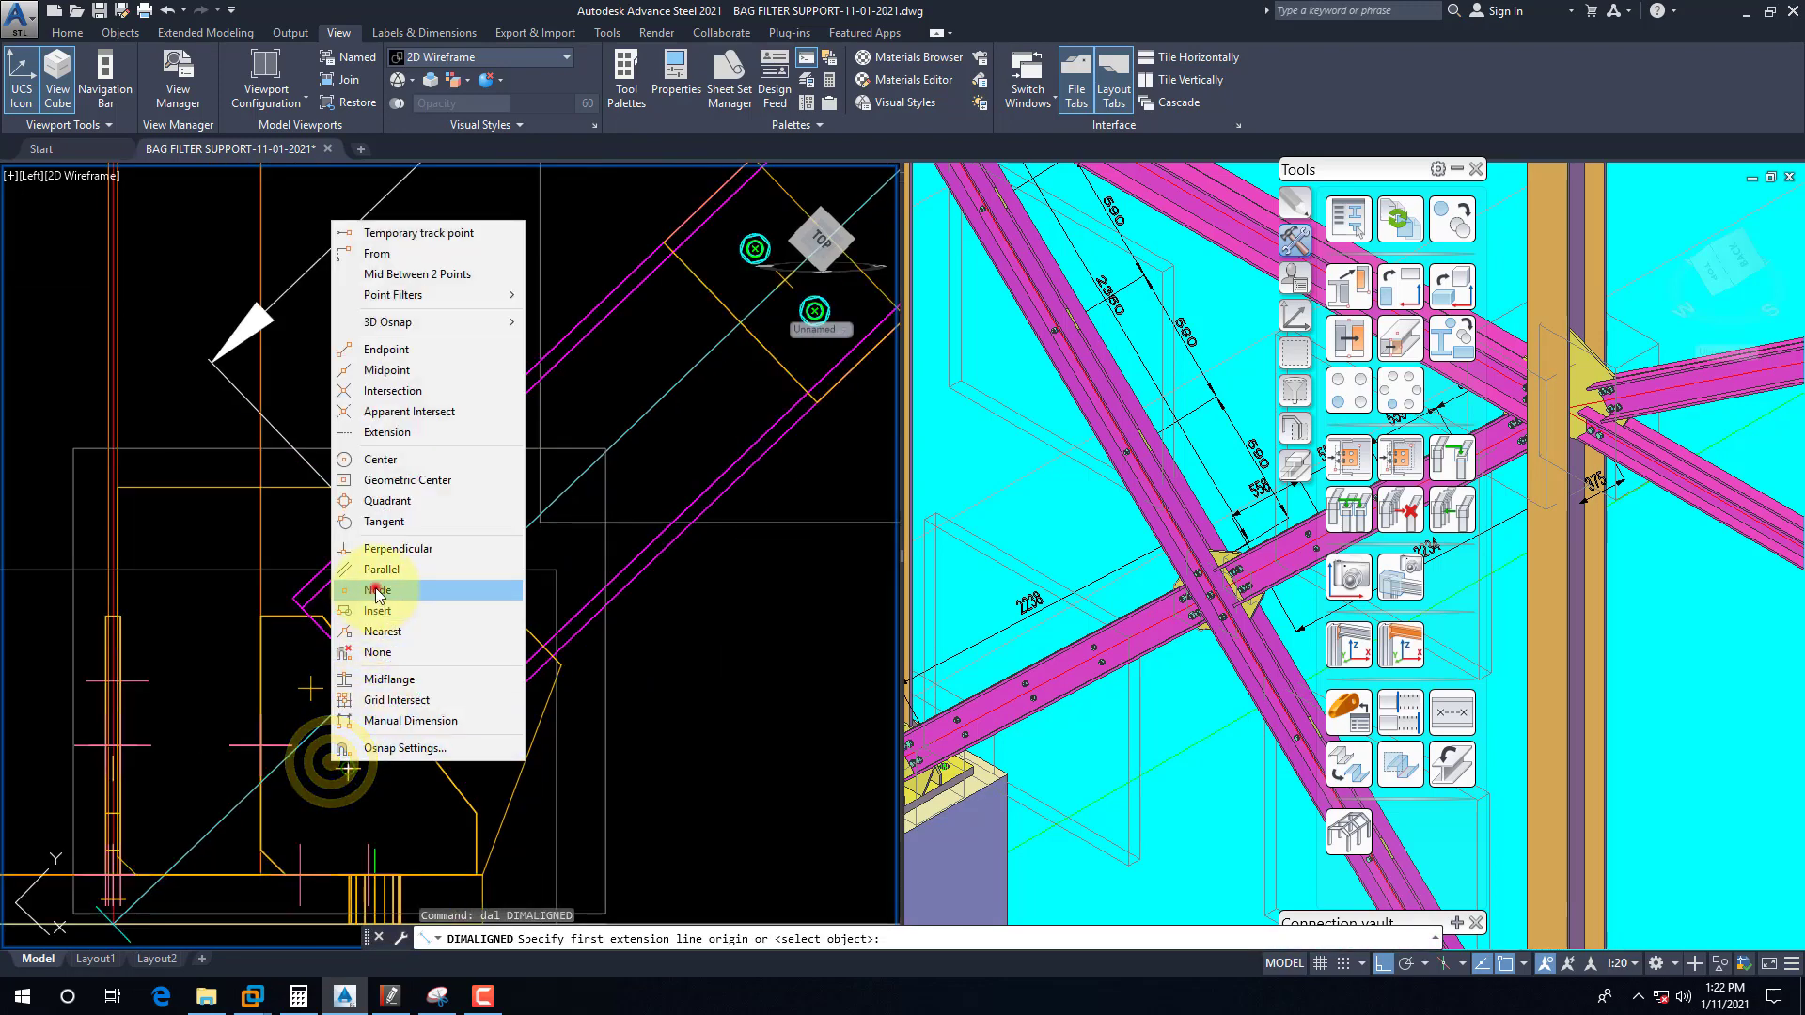
click(376, 590)
click(150, 894)
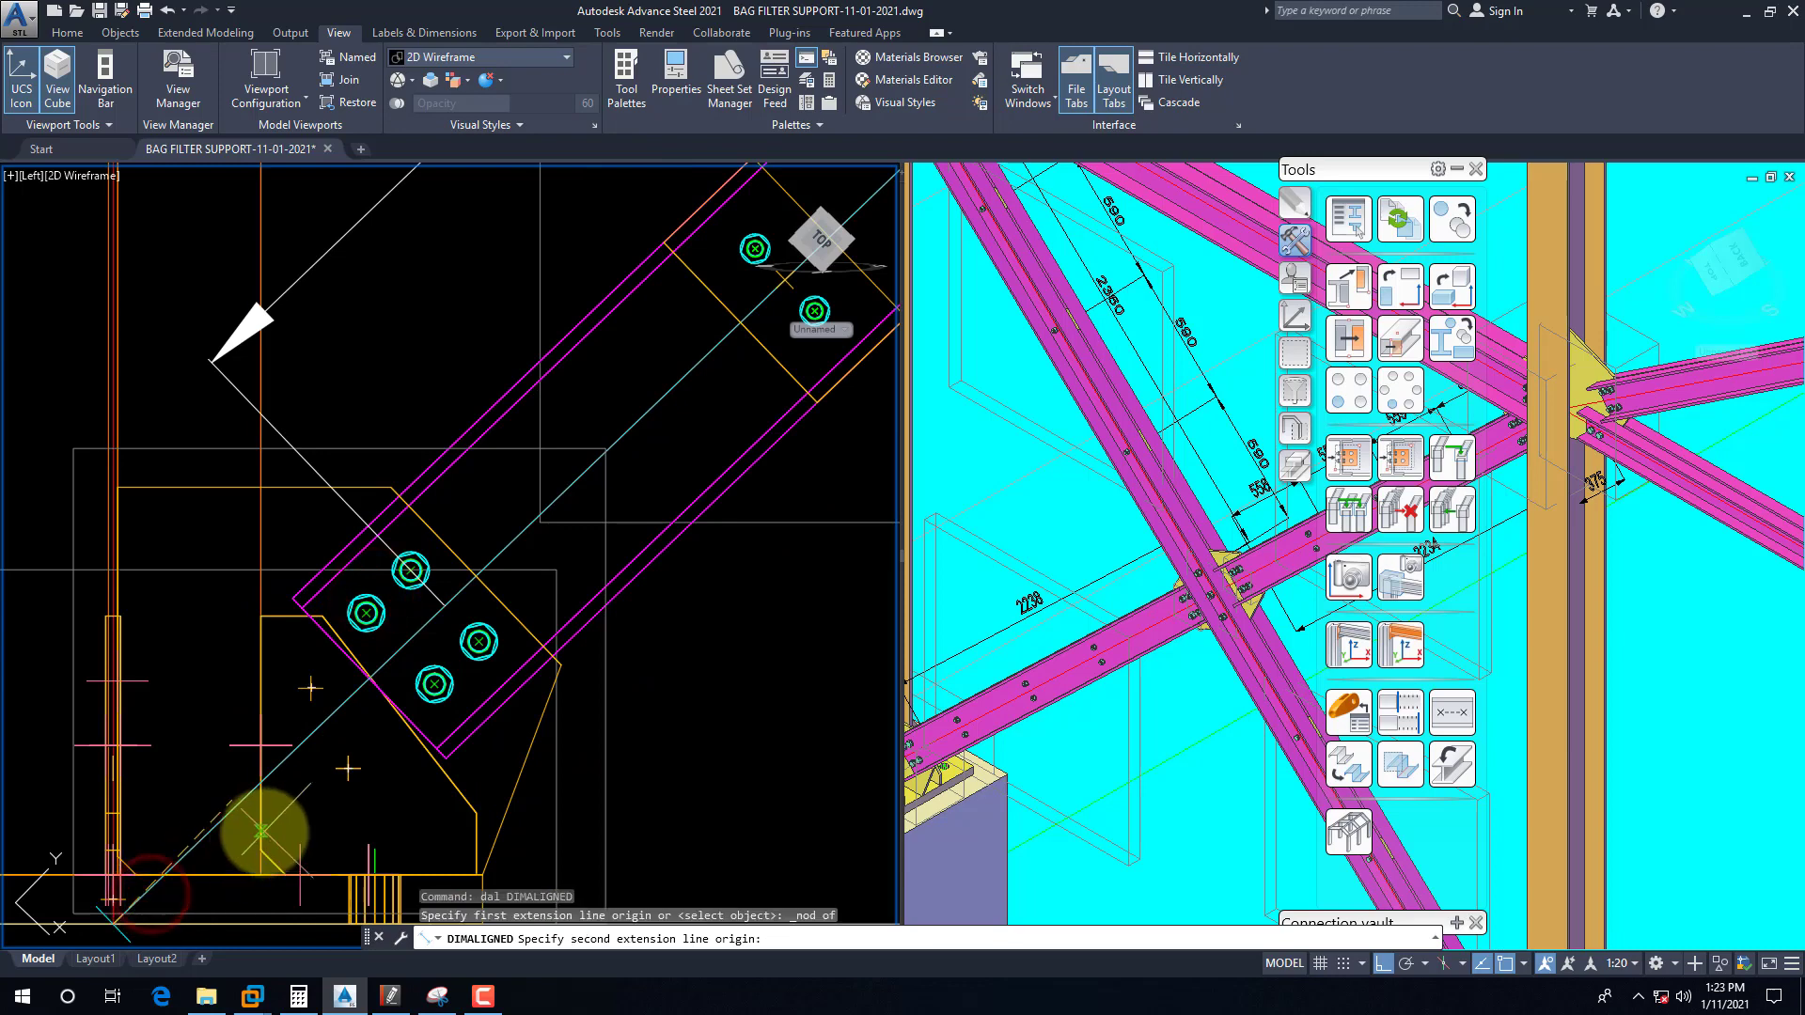
text(m2p)
key(Return)
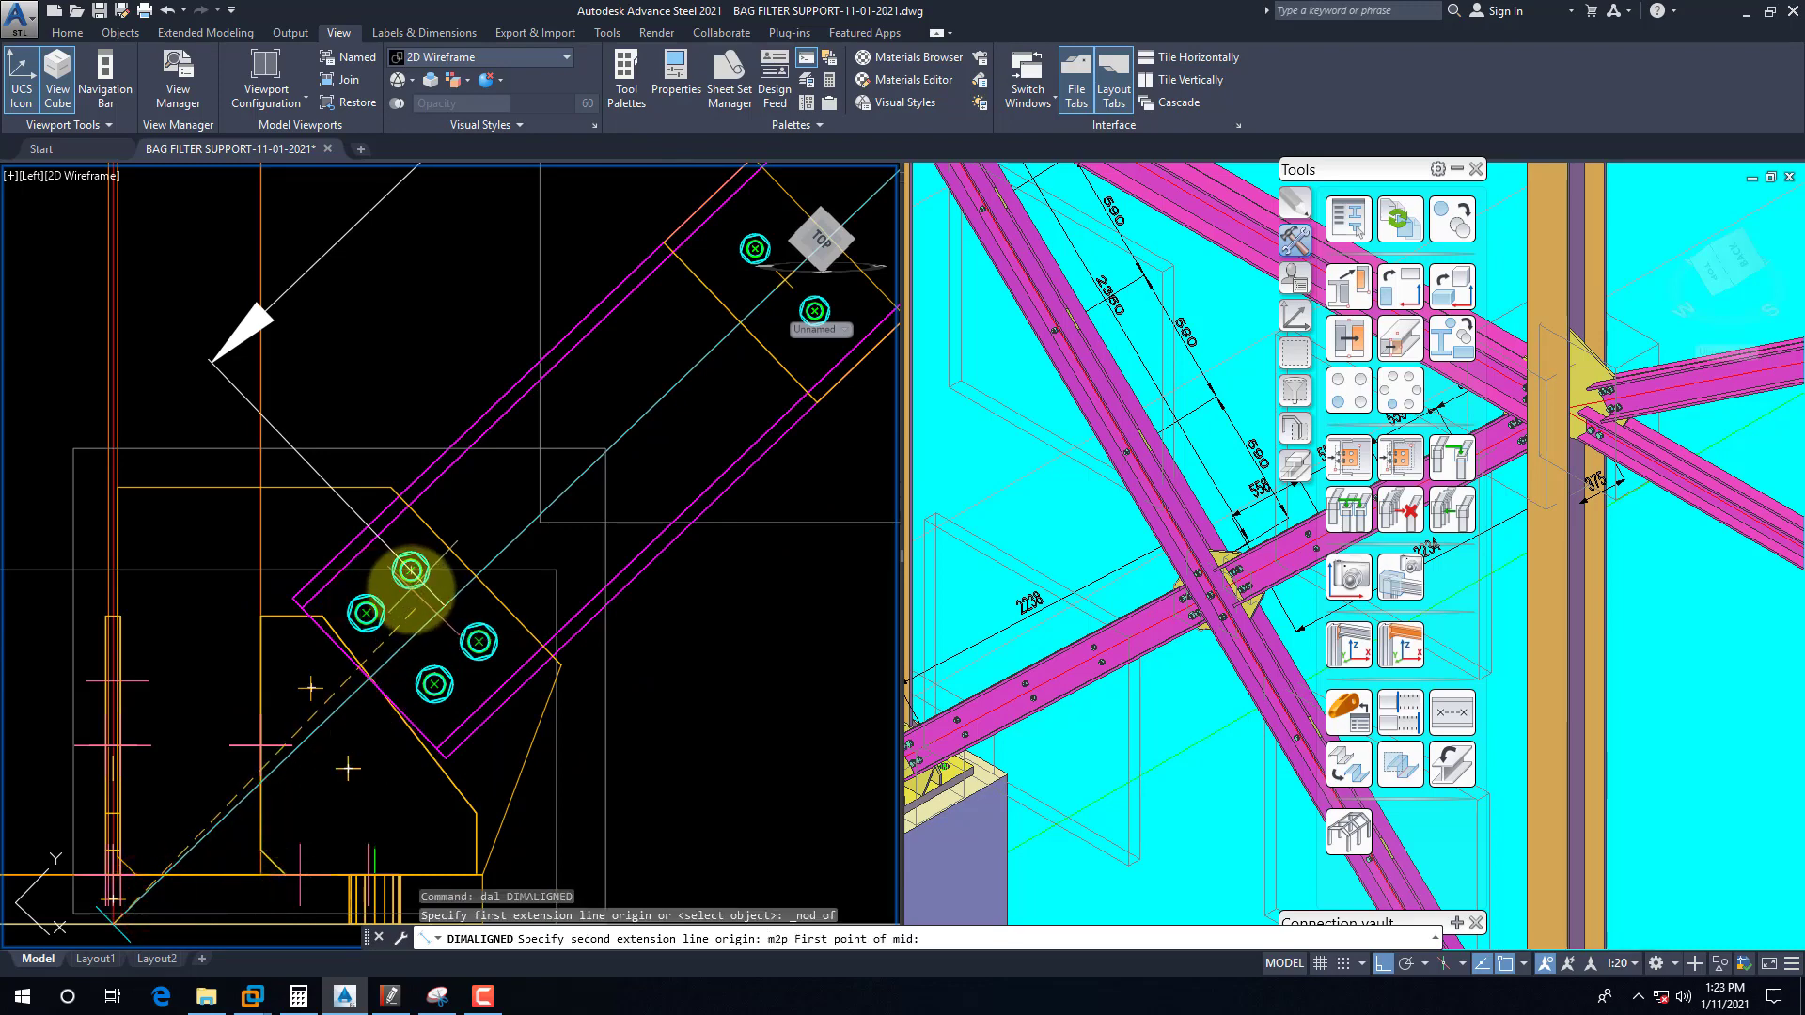
scroll(410, 570, up, 4)
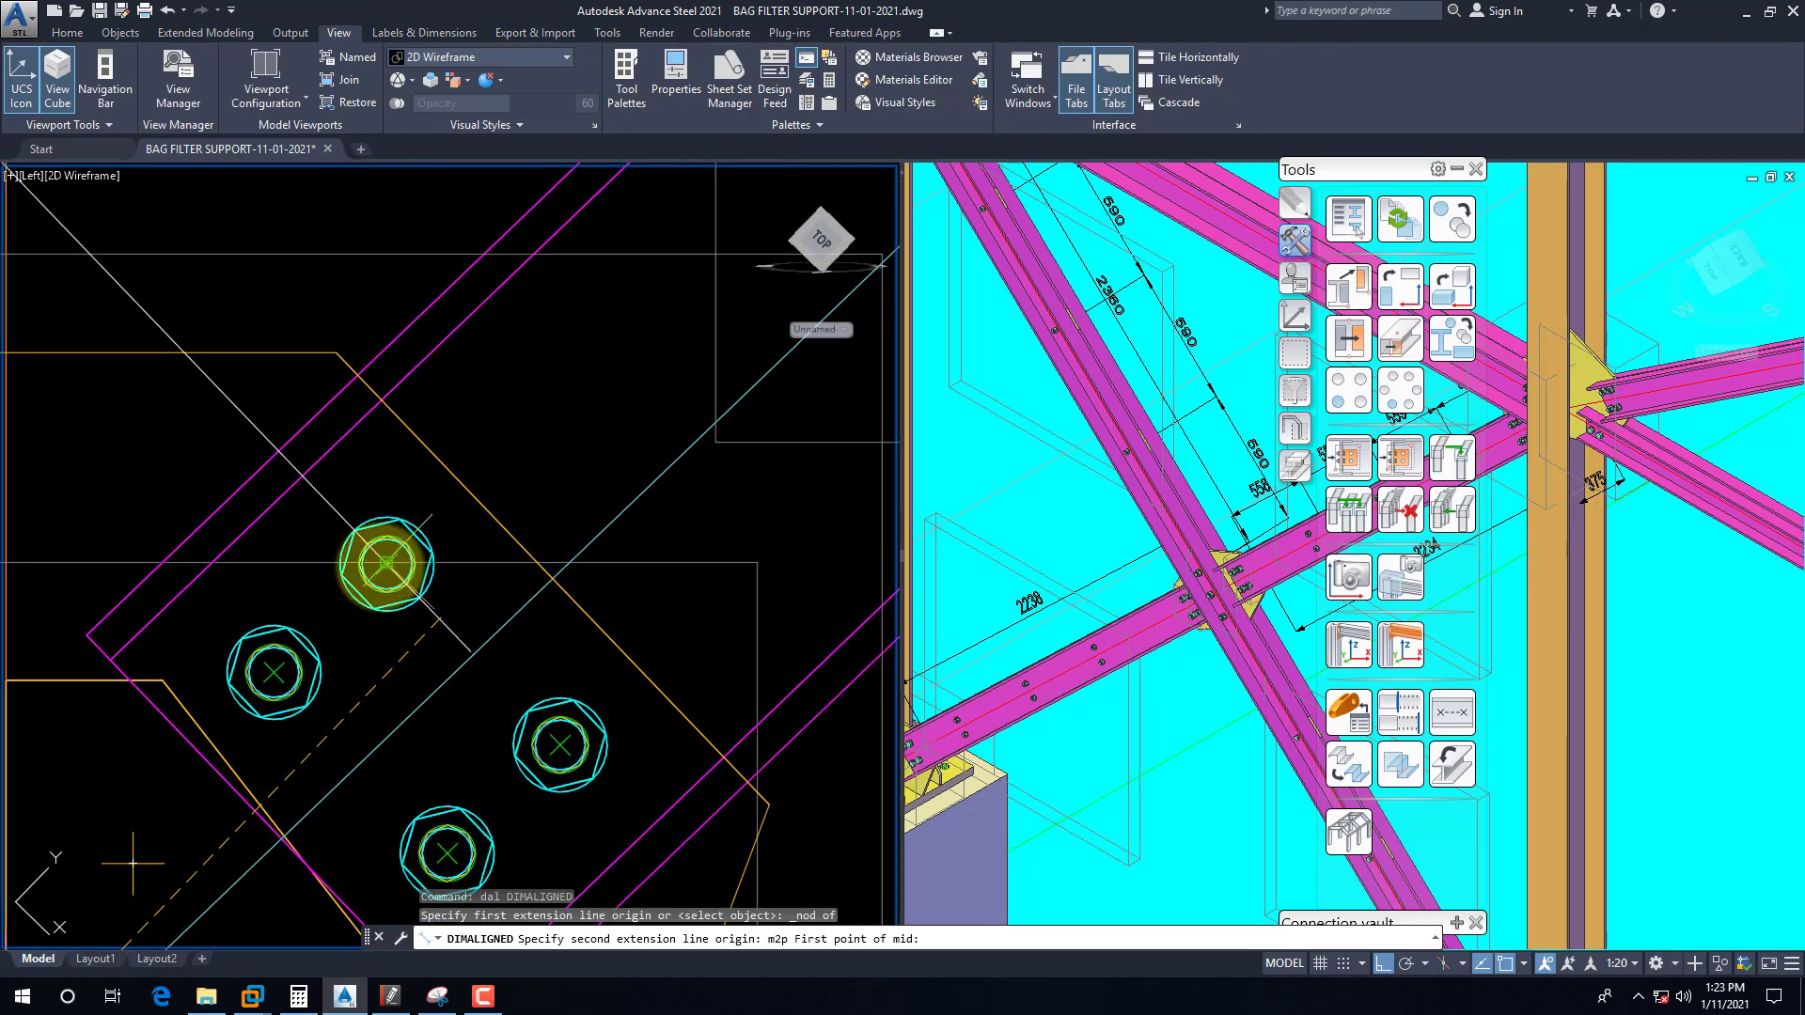
click(386, 564)
click(560, 746)
scroll(526, 657, down, 3)
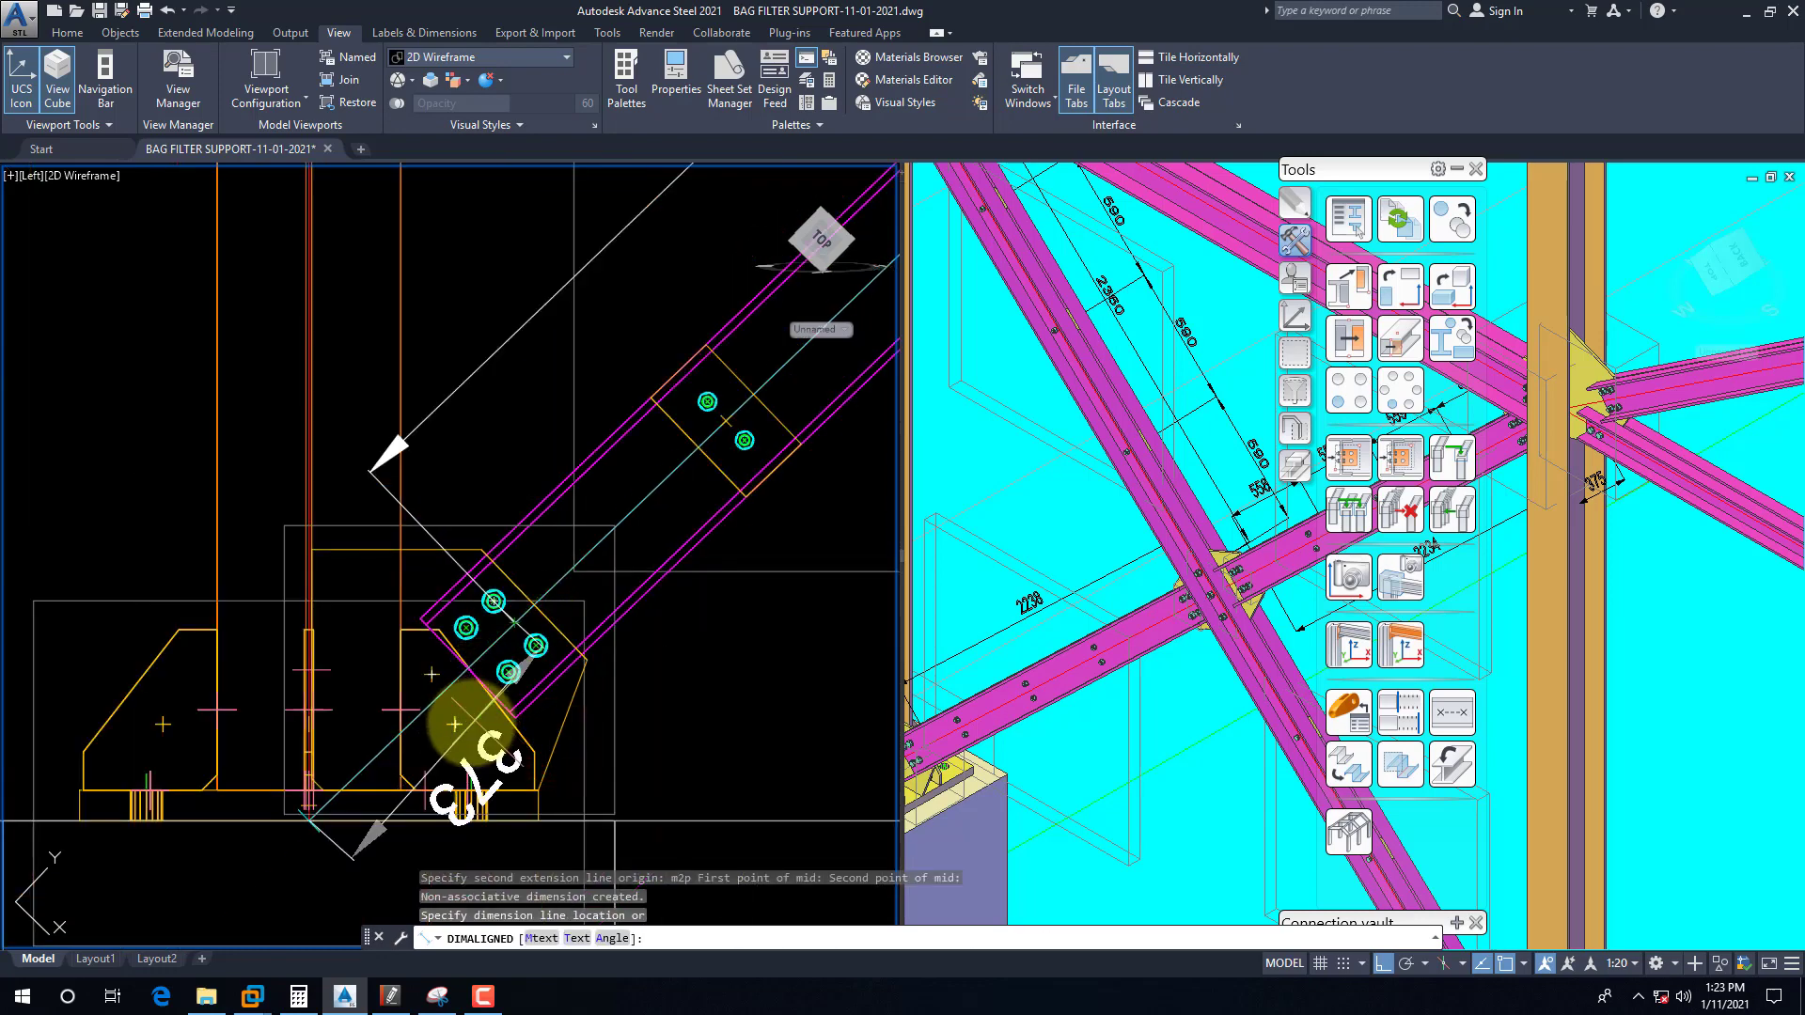
key(Escape)
Step: Add an aligned dimension below the brace from its axis's lower end node to the midpoint between the base gusset's upper bolt pair
text(dal)
key(Return)
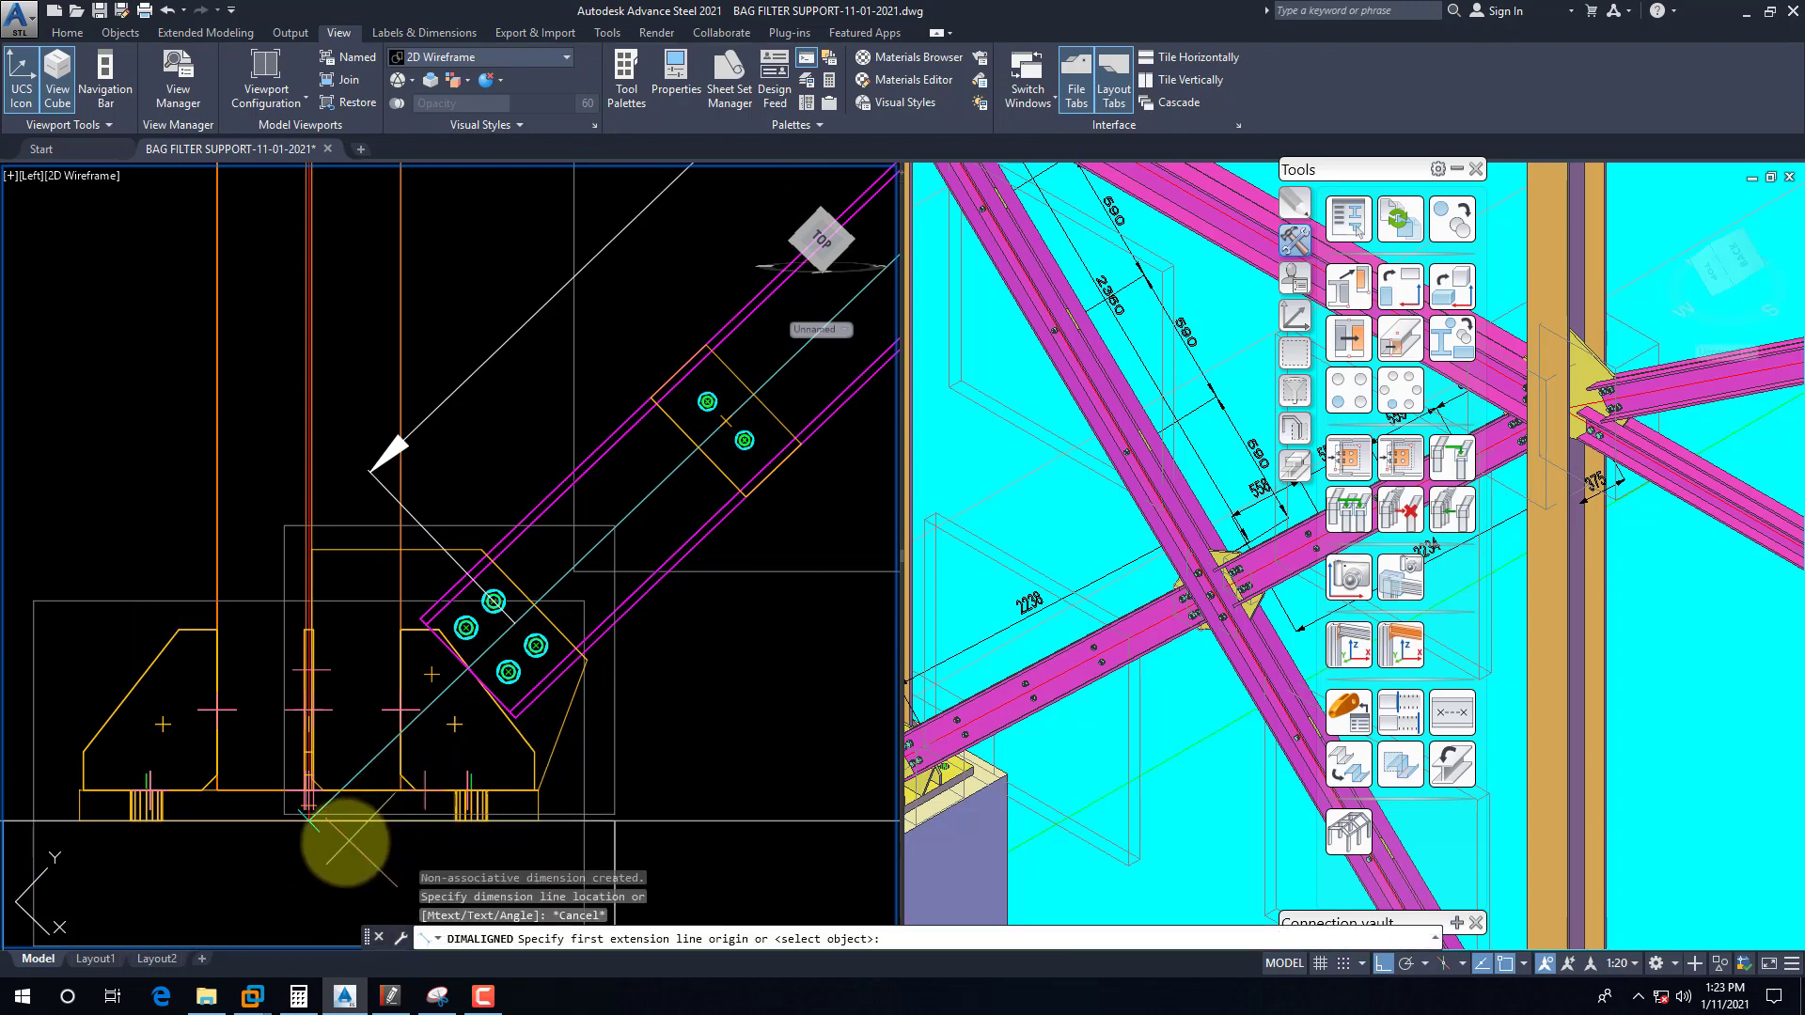
scroll(338, 842, up, 2)
shift+right_click(336, 851)
click(381, 676)
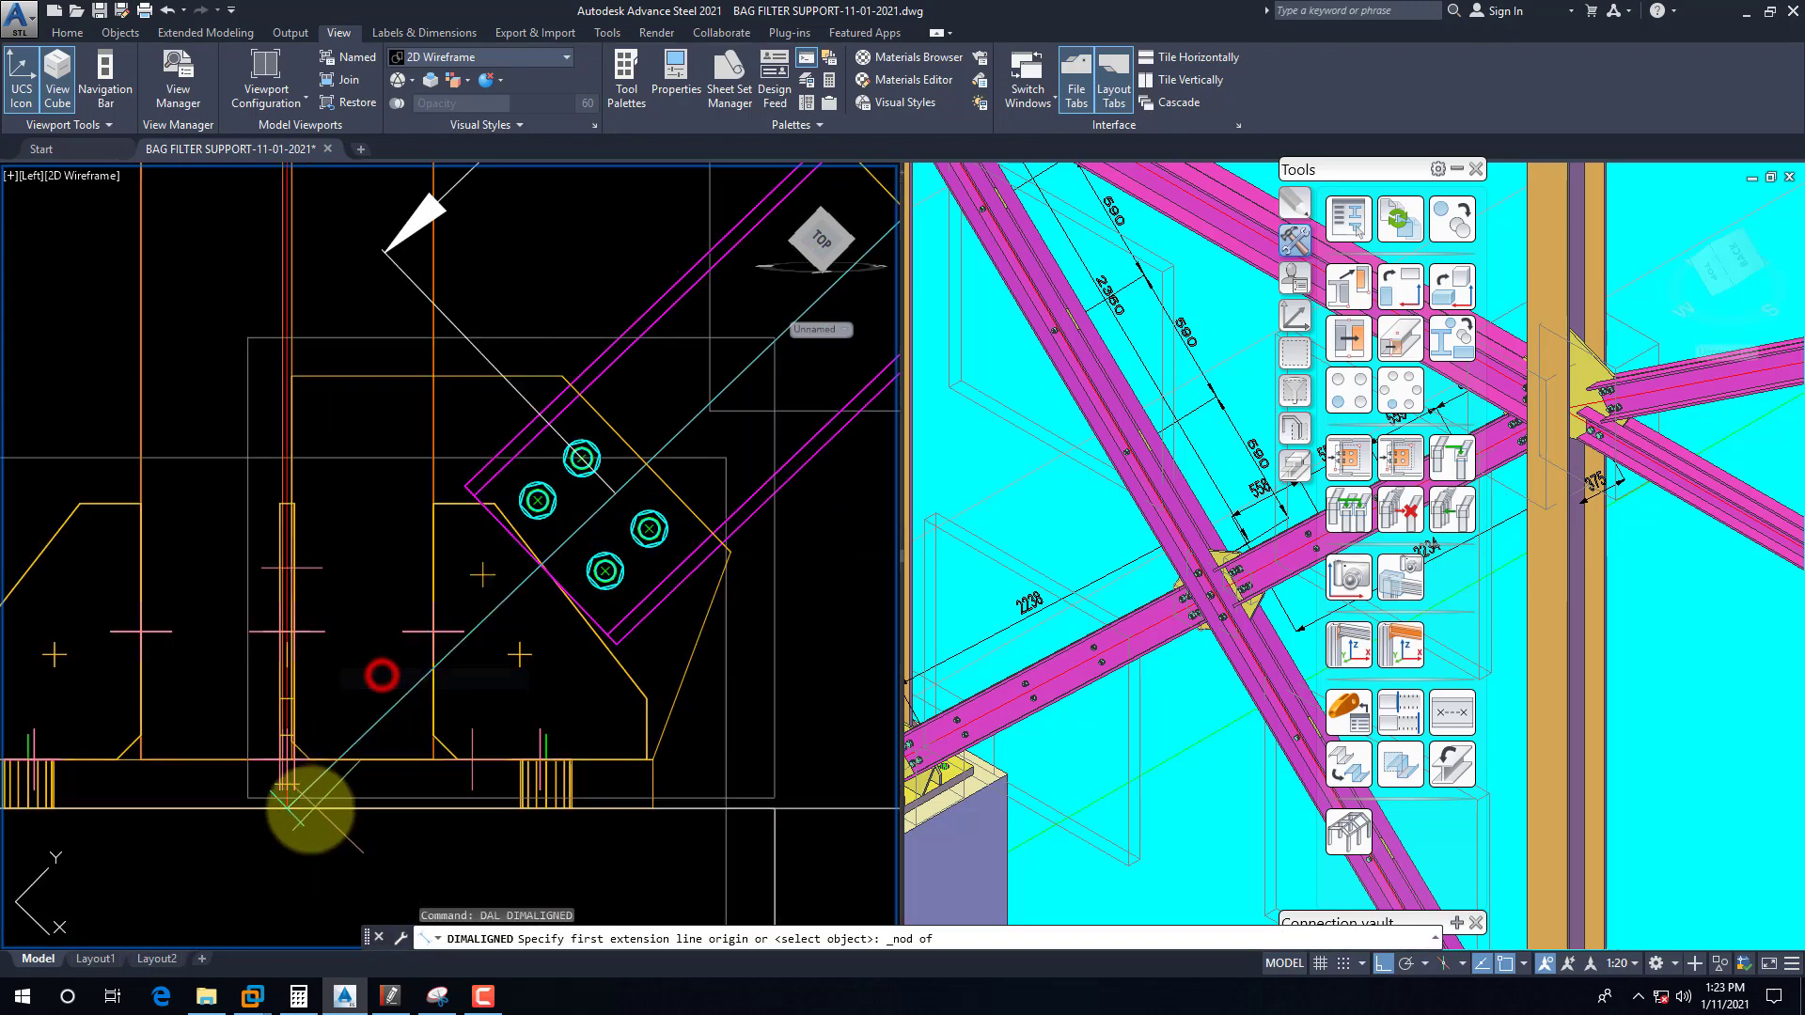
click(299, 799)
click(616, 494)
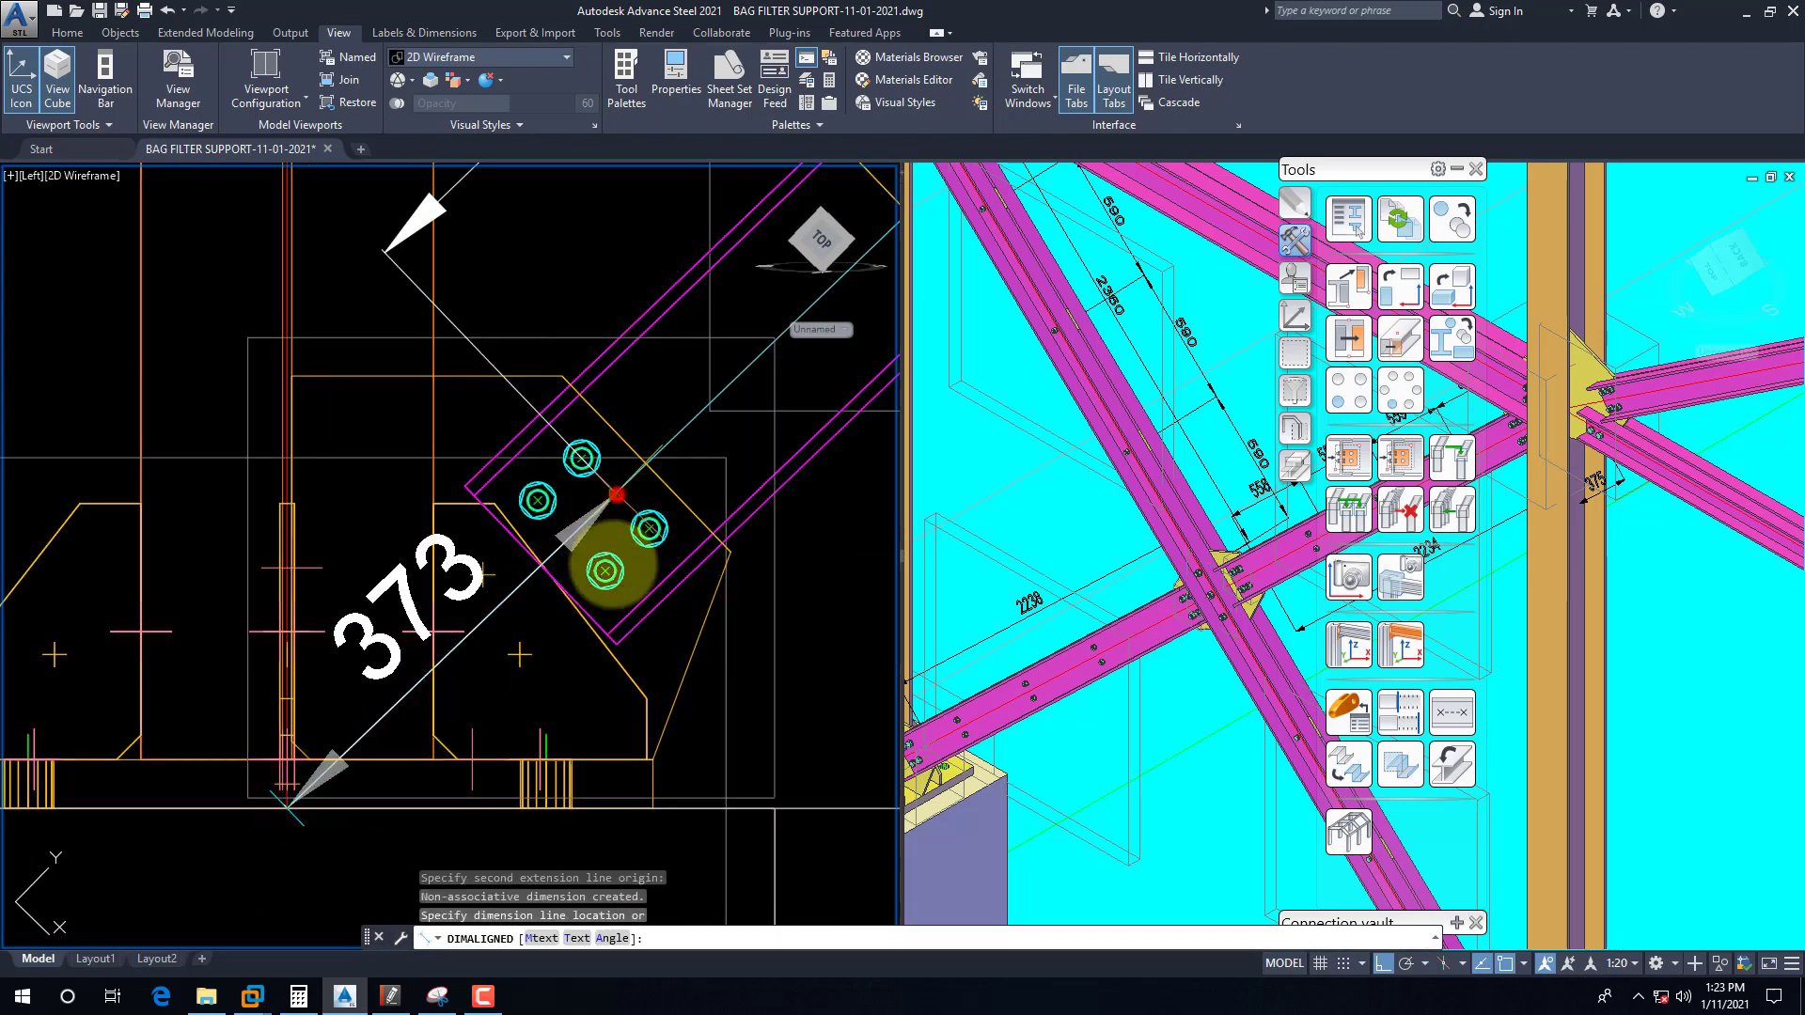
scroll(524, 555, down, 3)
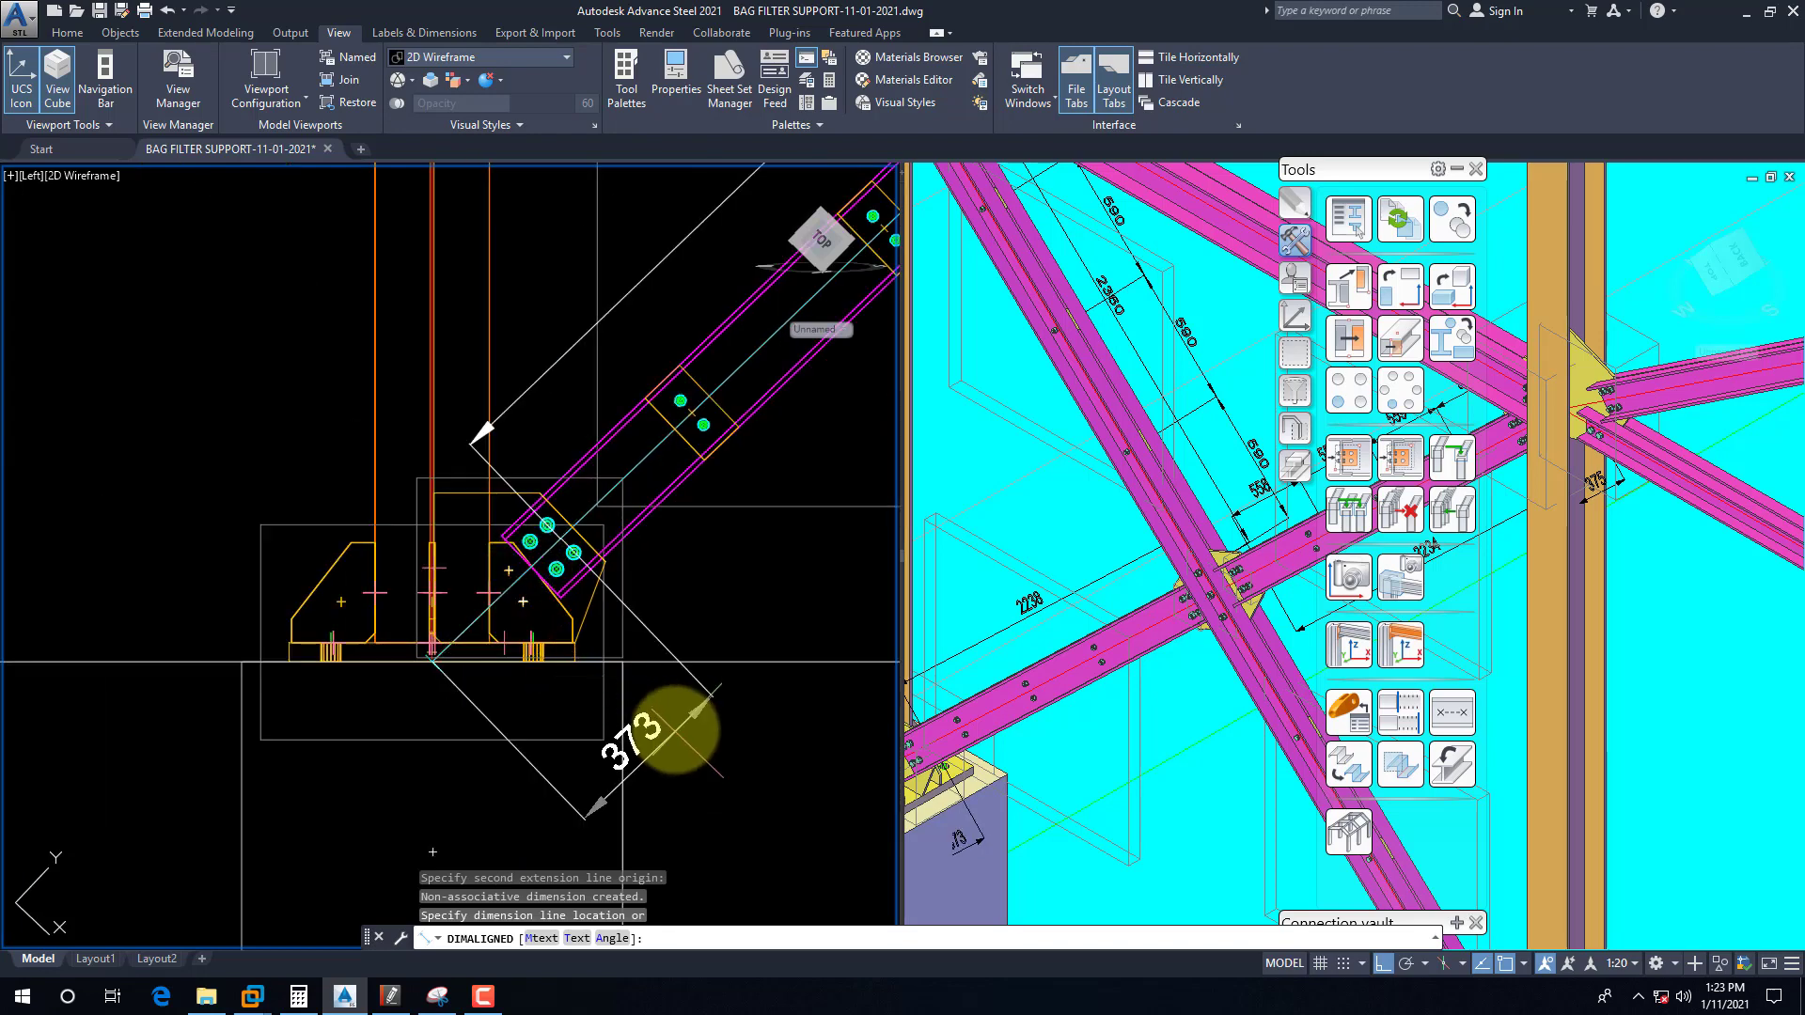
click(646, 712)
scroll(404, 681, down, 2)
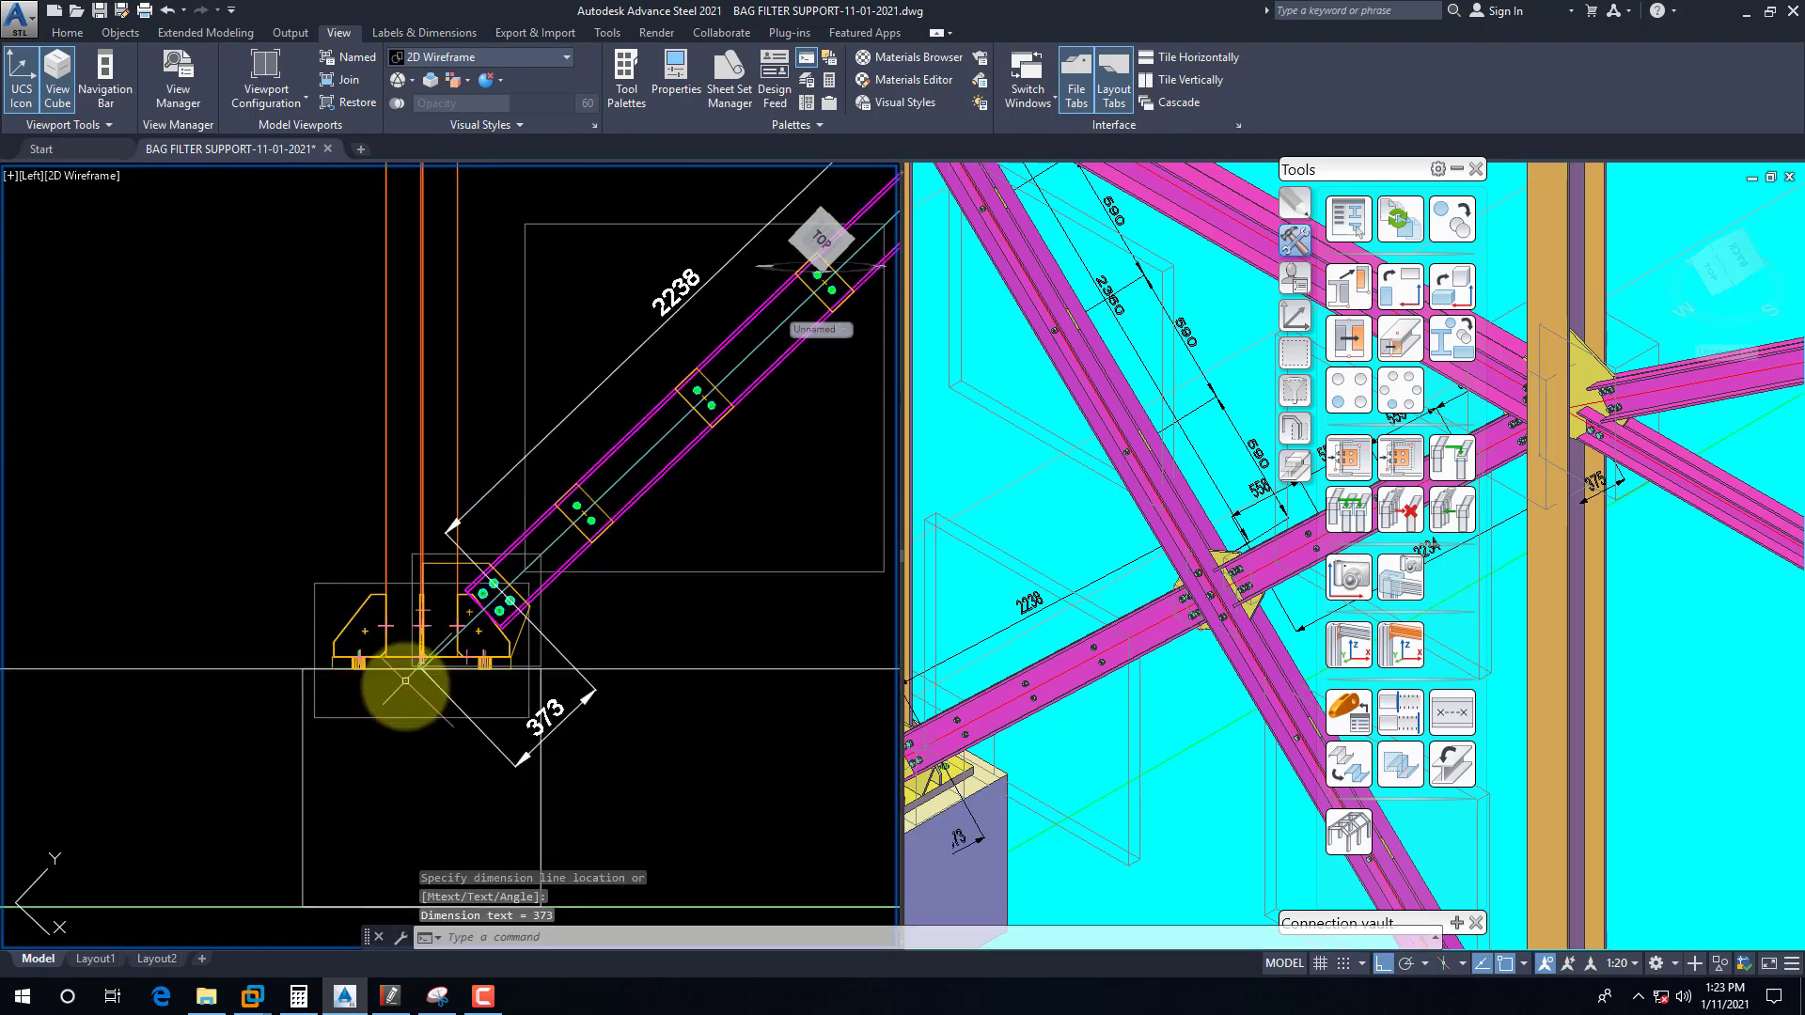
Step: Switch to Calculator and add 373.5 to the 559.5 plate spacing to get the joint's start distance
click(299, 996)
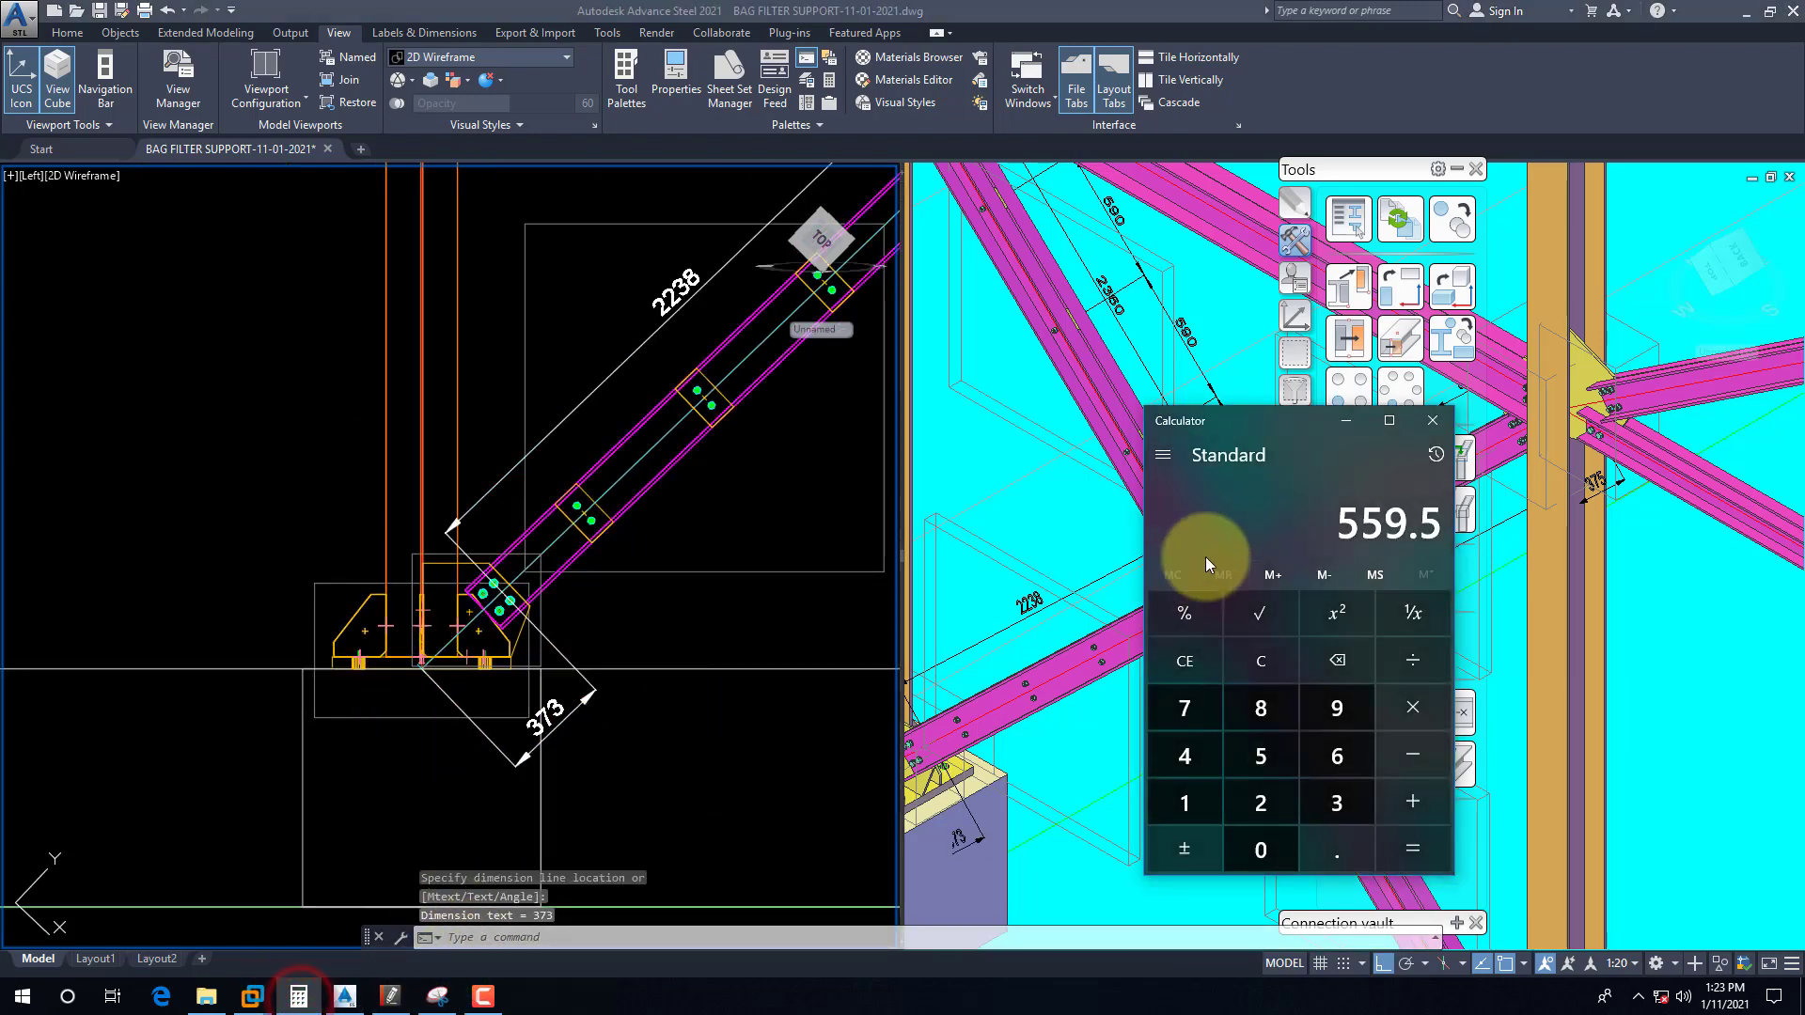
key(plus)
text(3)
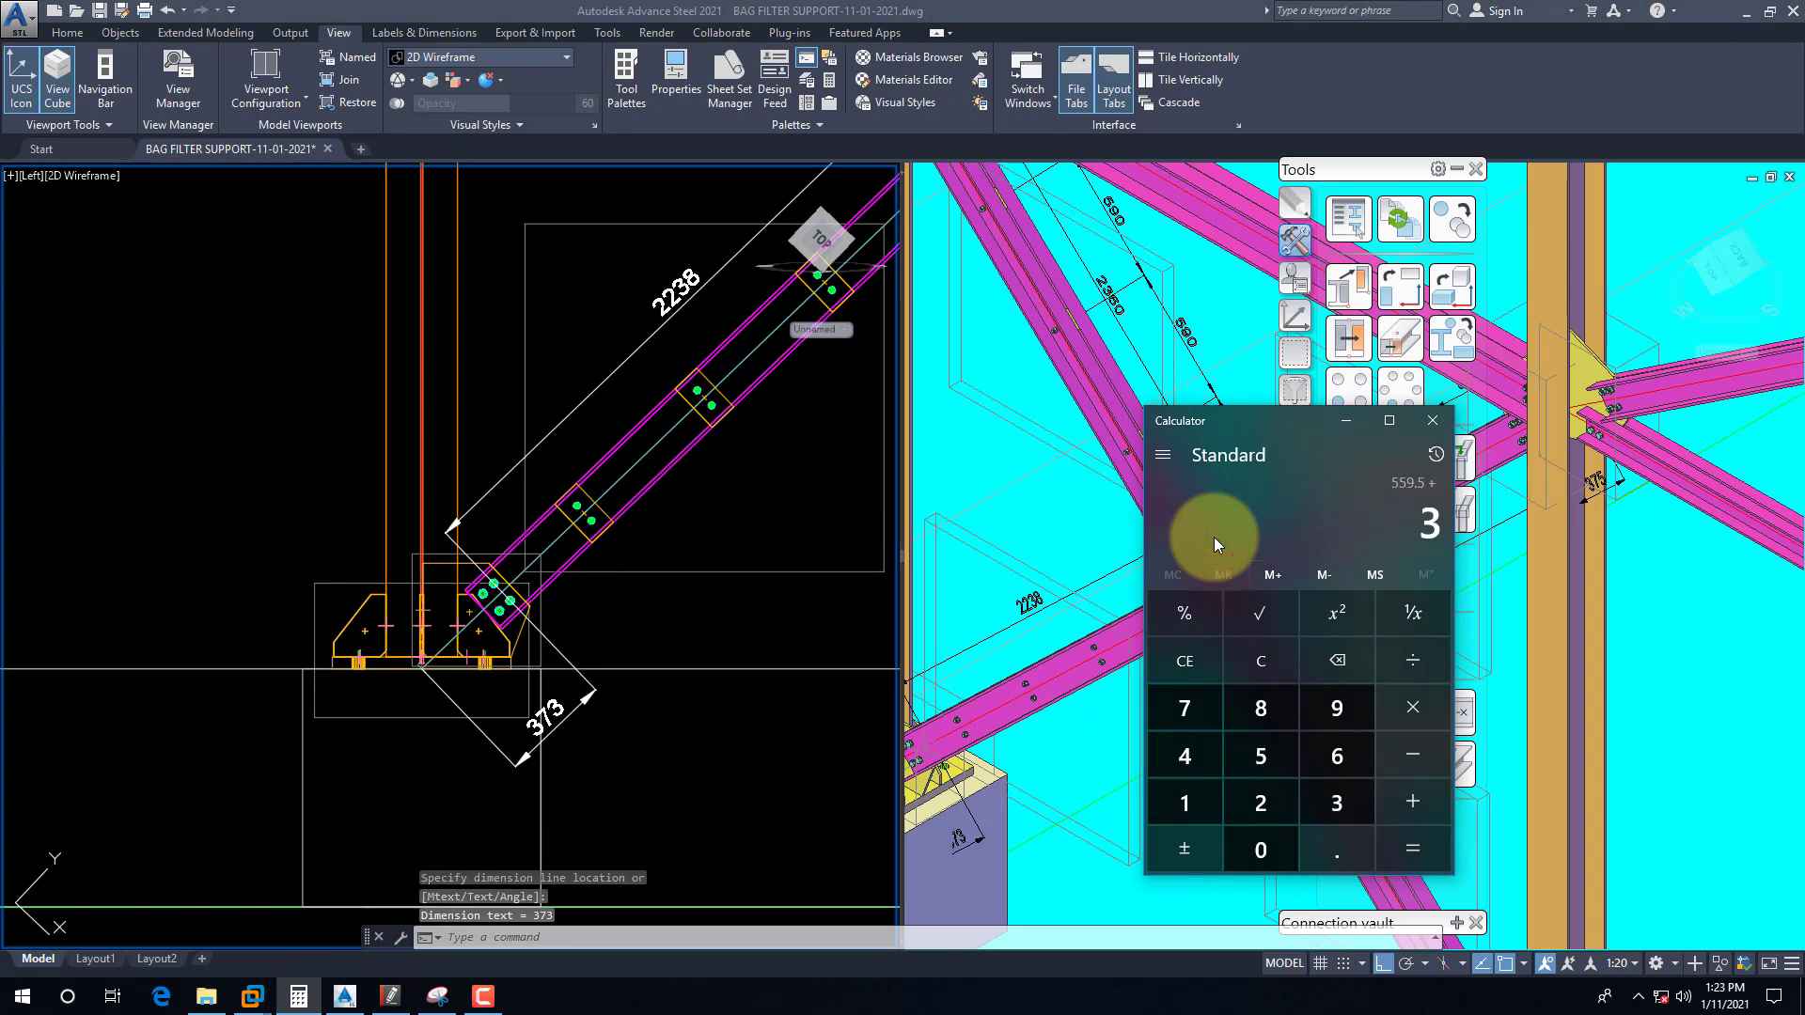
text(73.5)
key(Return)
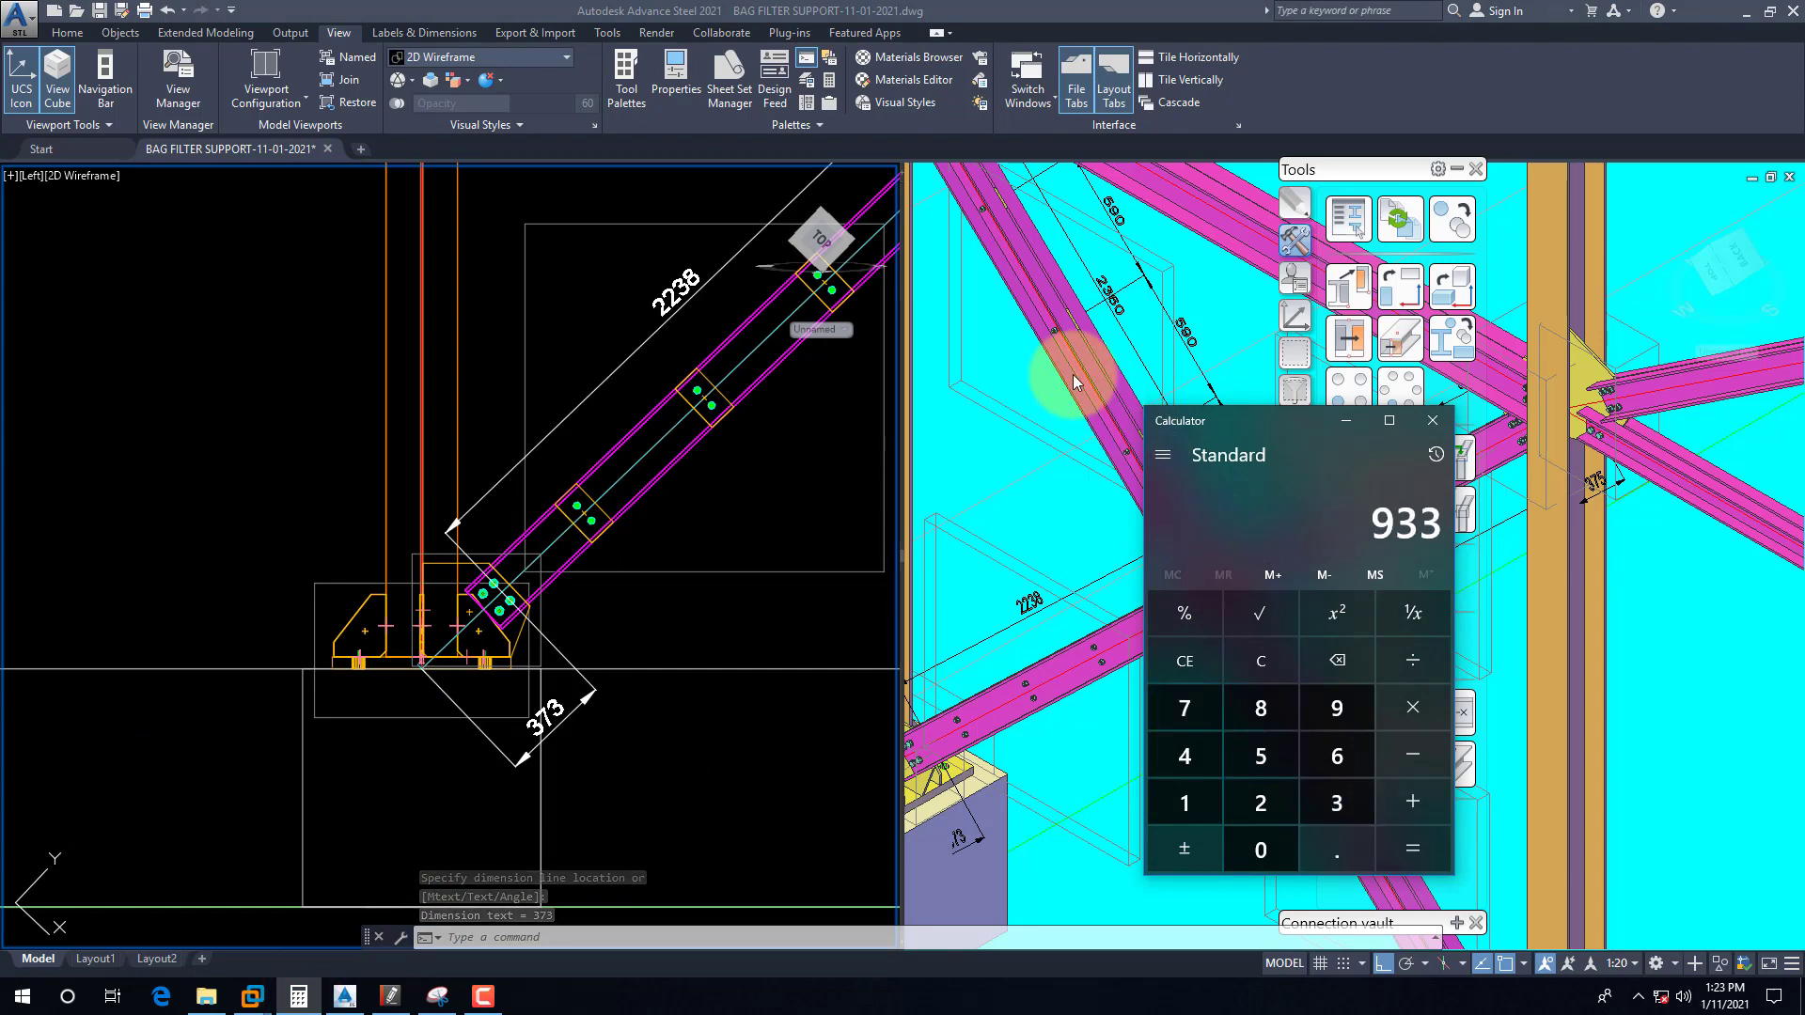
click(615, 512)
right_click(598, 512)
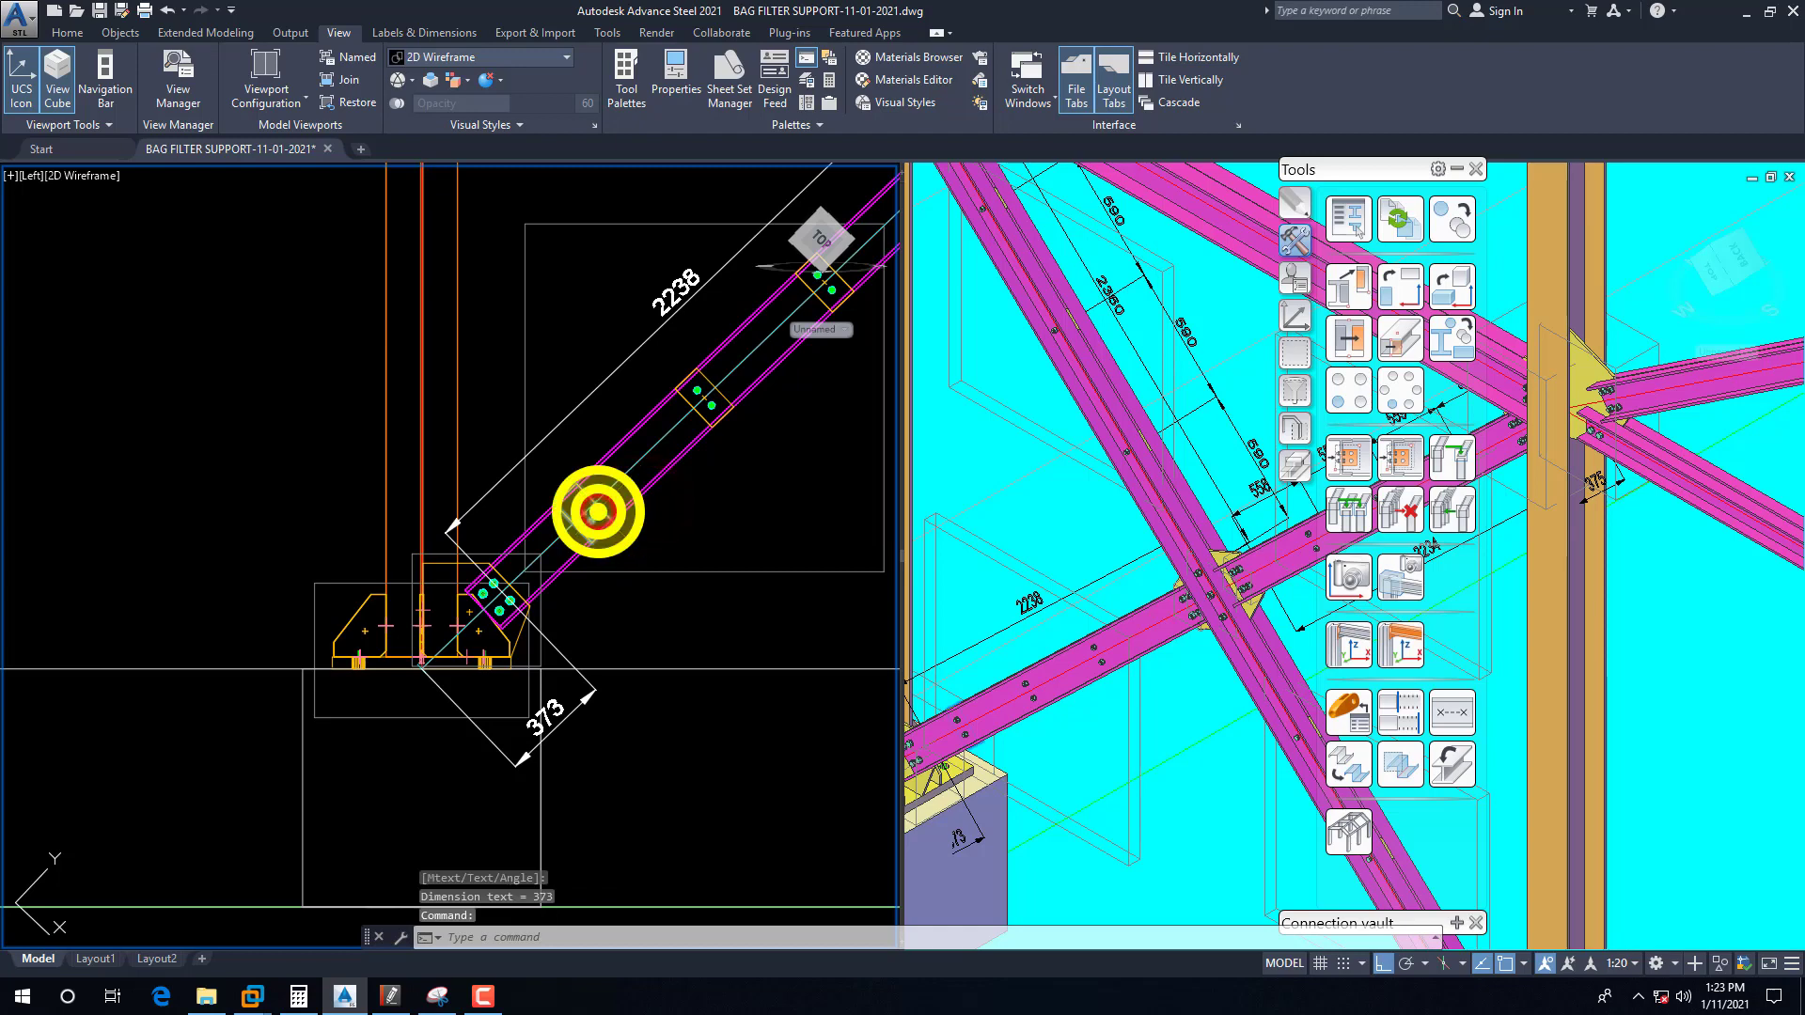
click(679, 675)
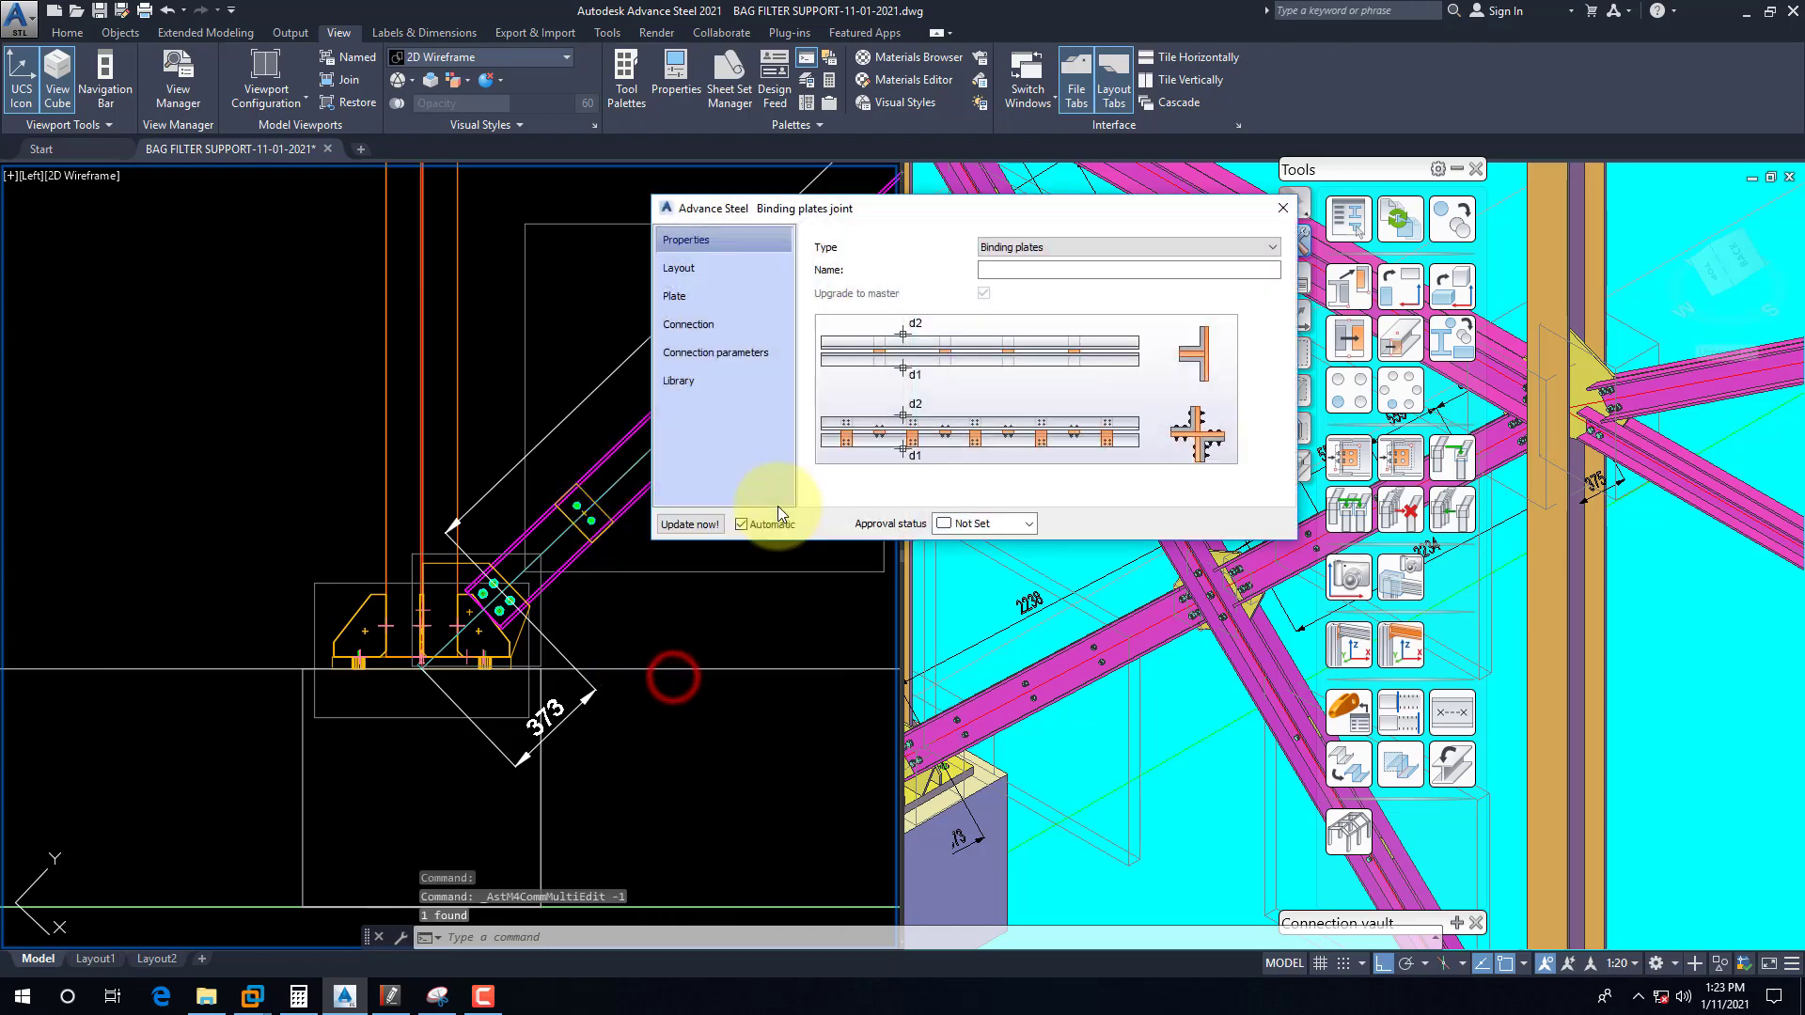
click(703, 352)
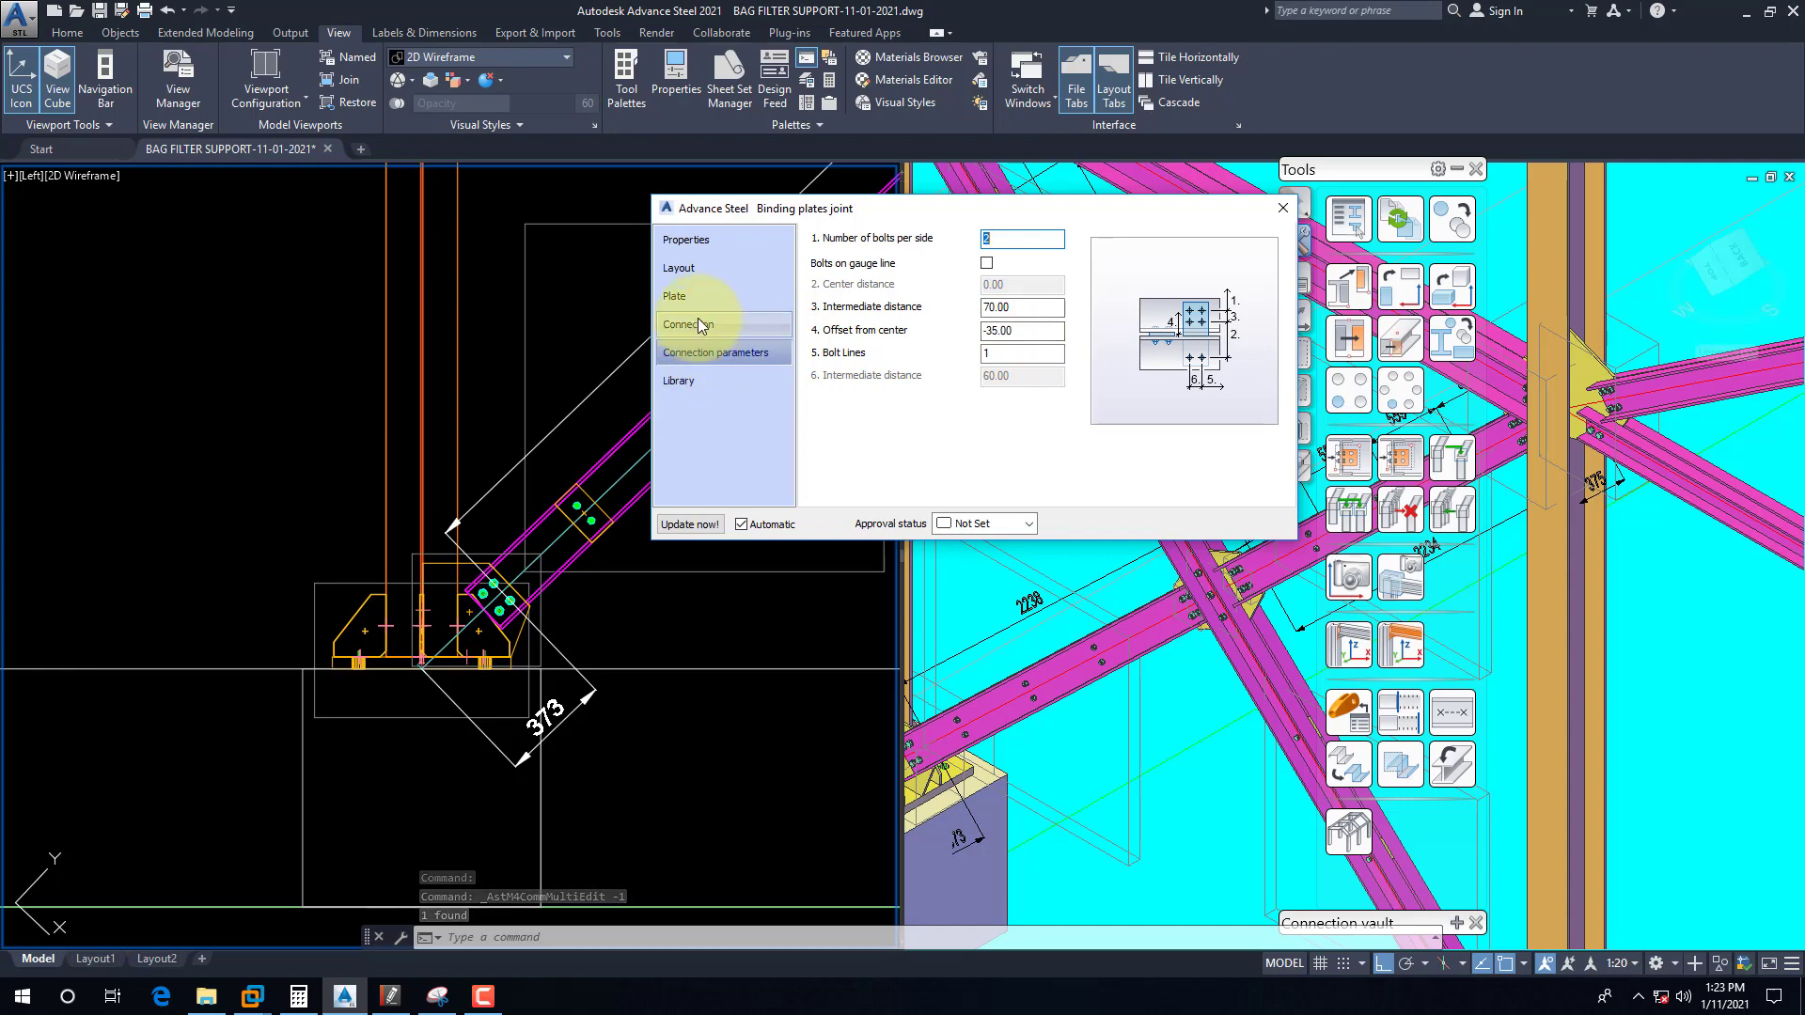
click(698, 321)
click(735, 352)
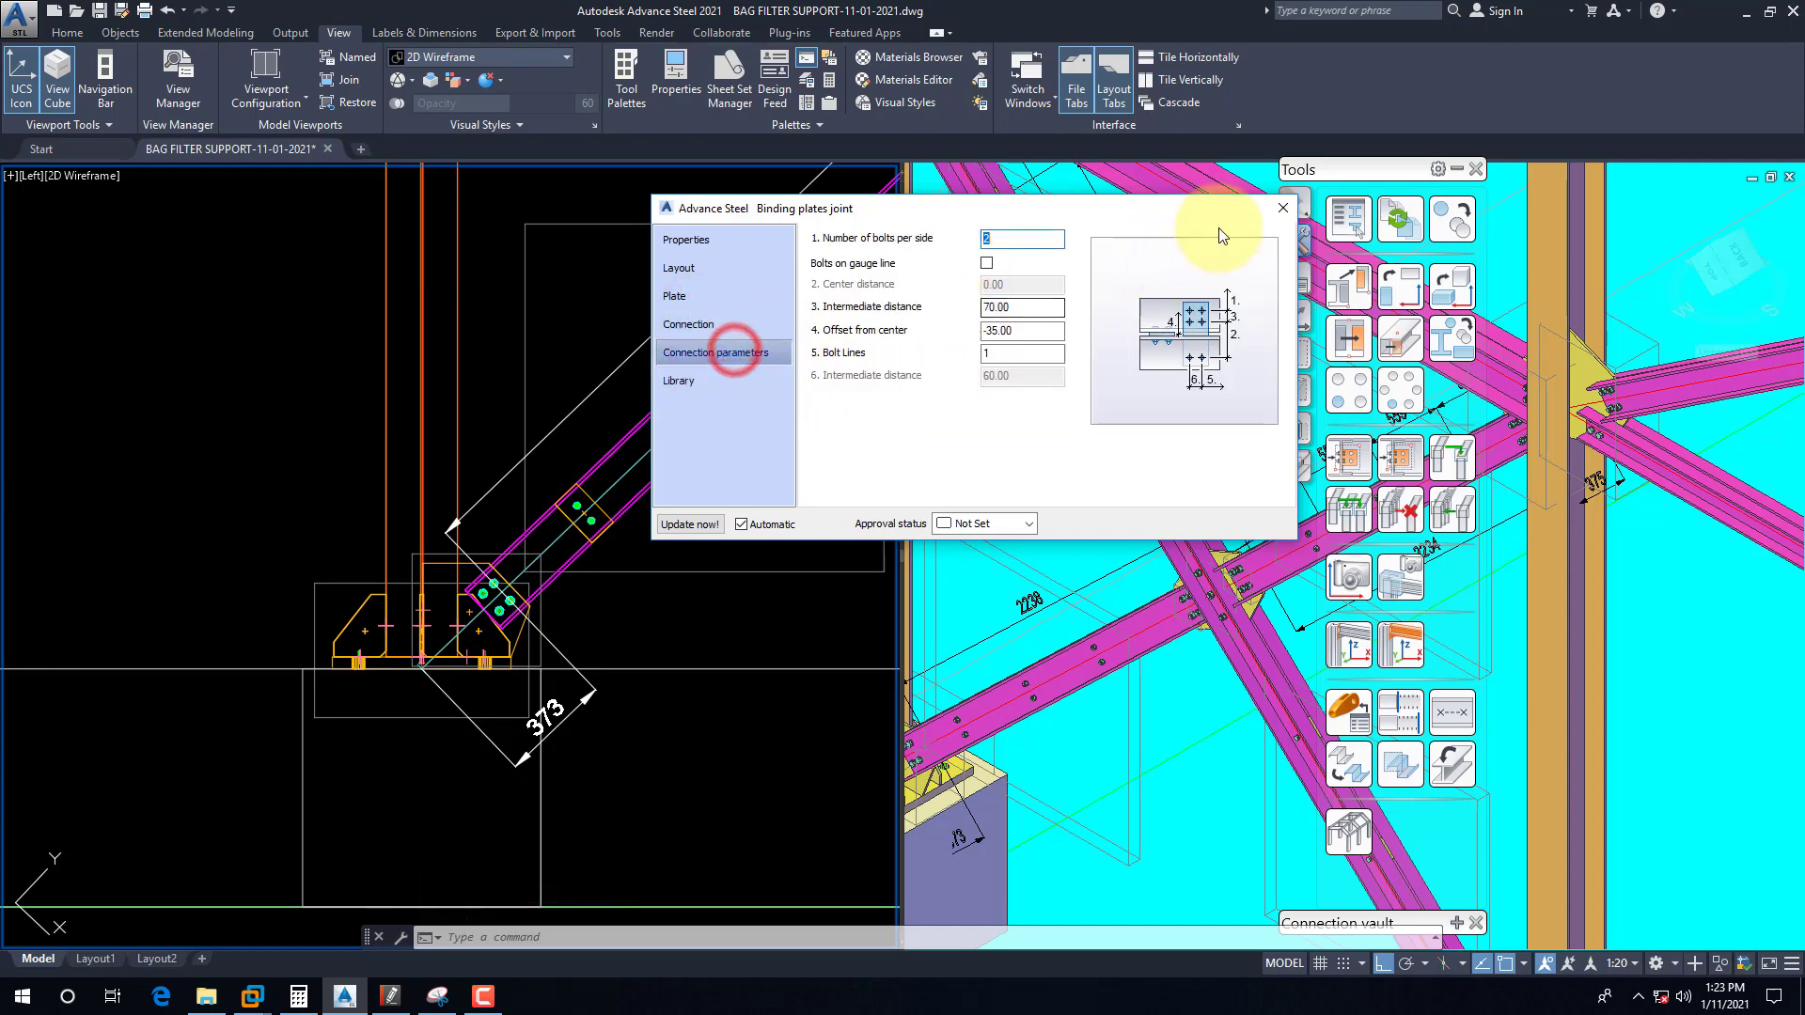
click(1282, 208)
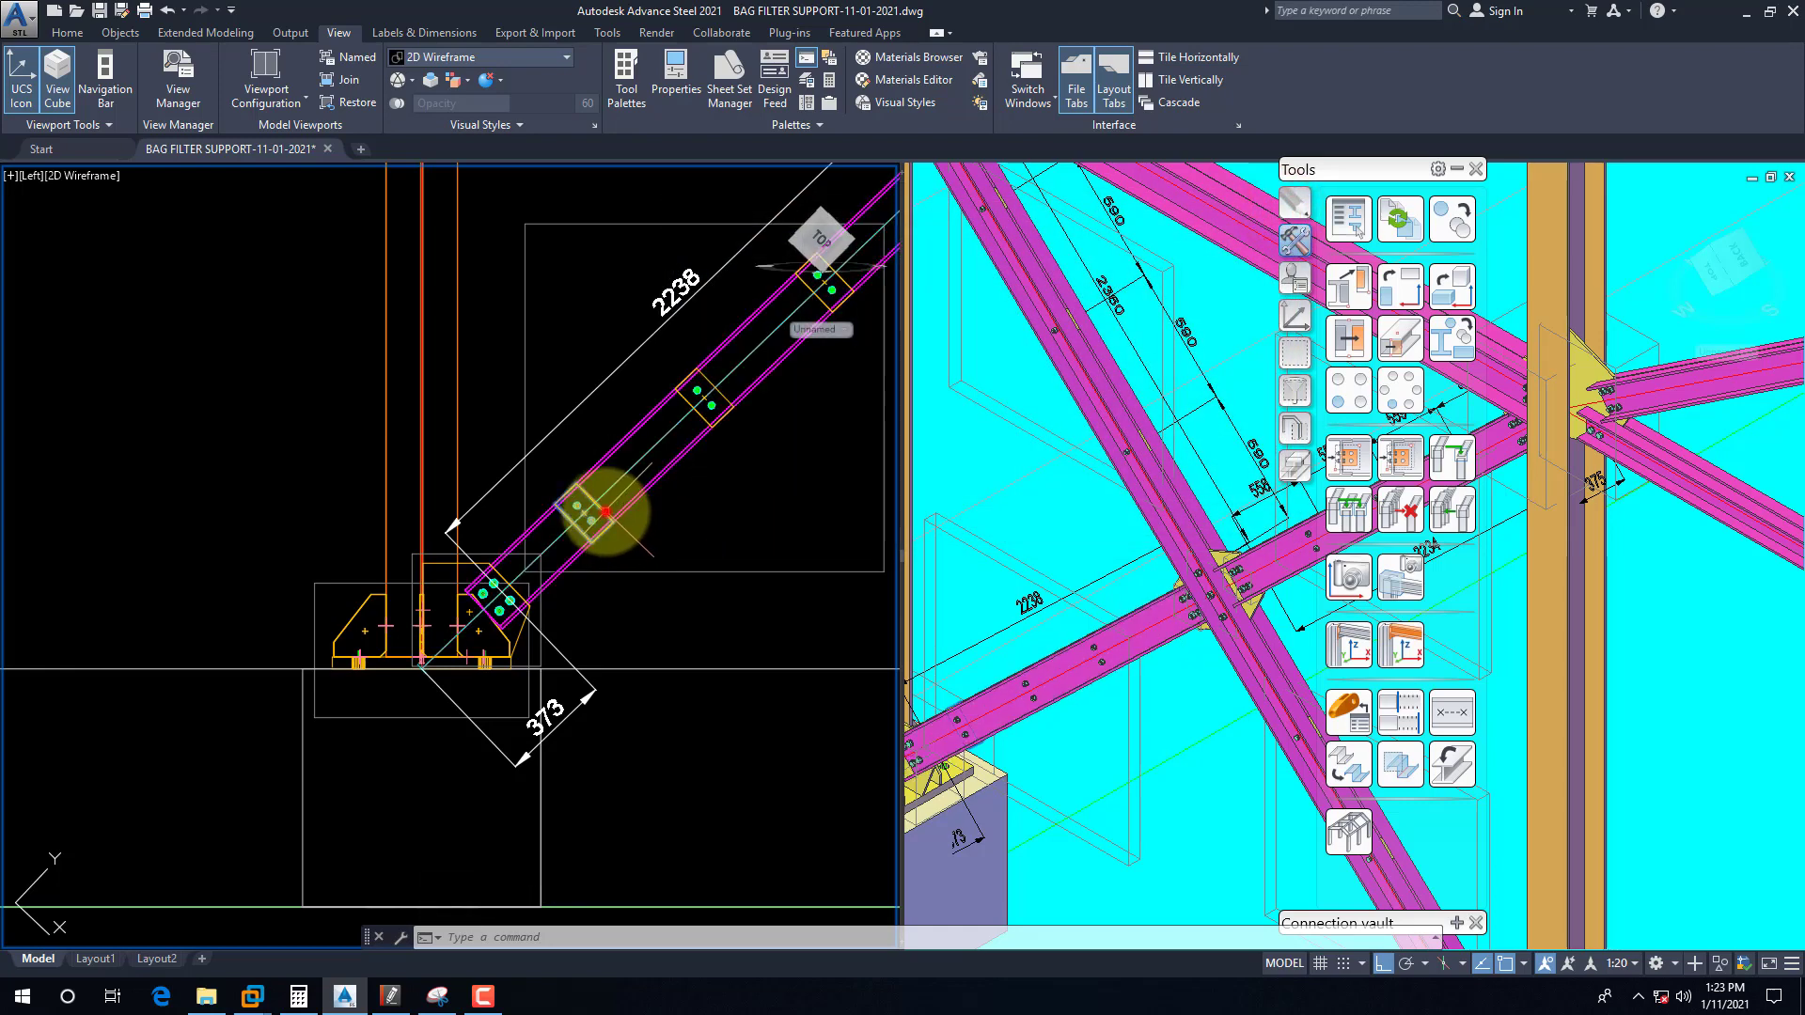
Step: Set the layout start distance of the lower-left diagonal's binding plates joint to 933, collapse the tool palette and close the joint properties
right_click(613, 514)
click(711, 678)
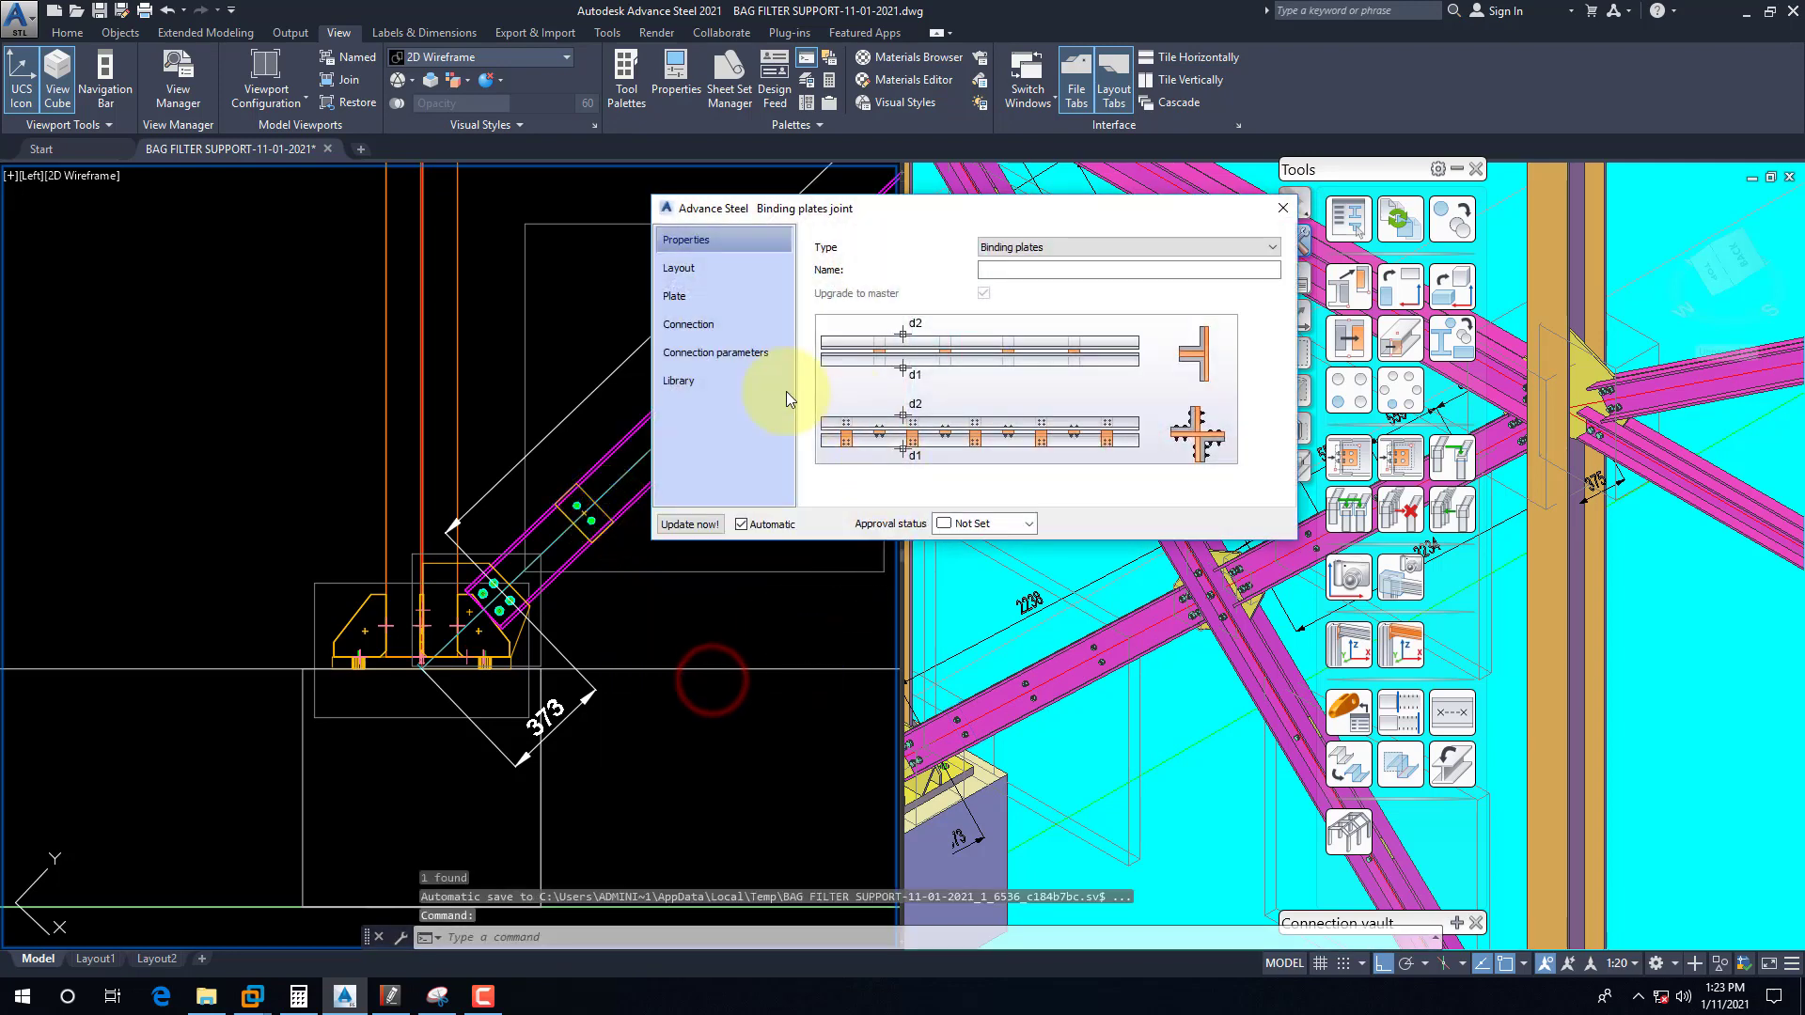
click(713, 354)
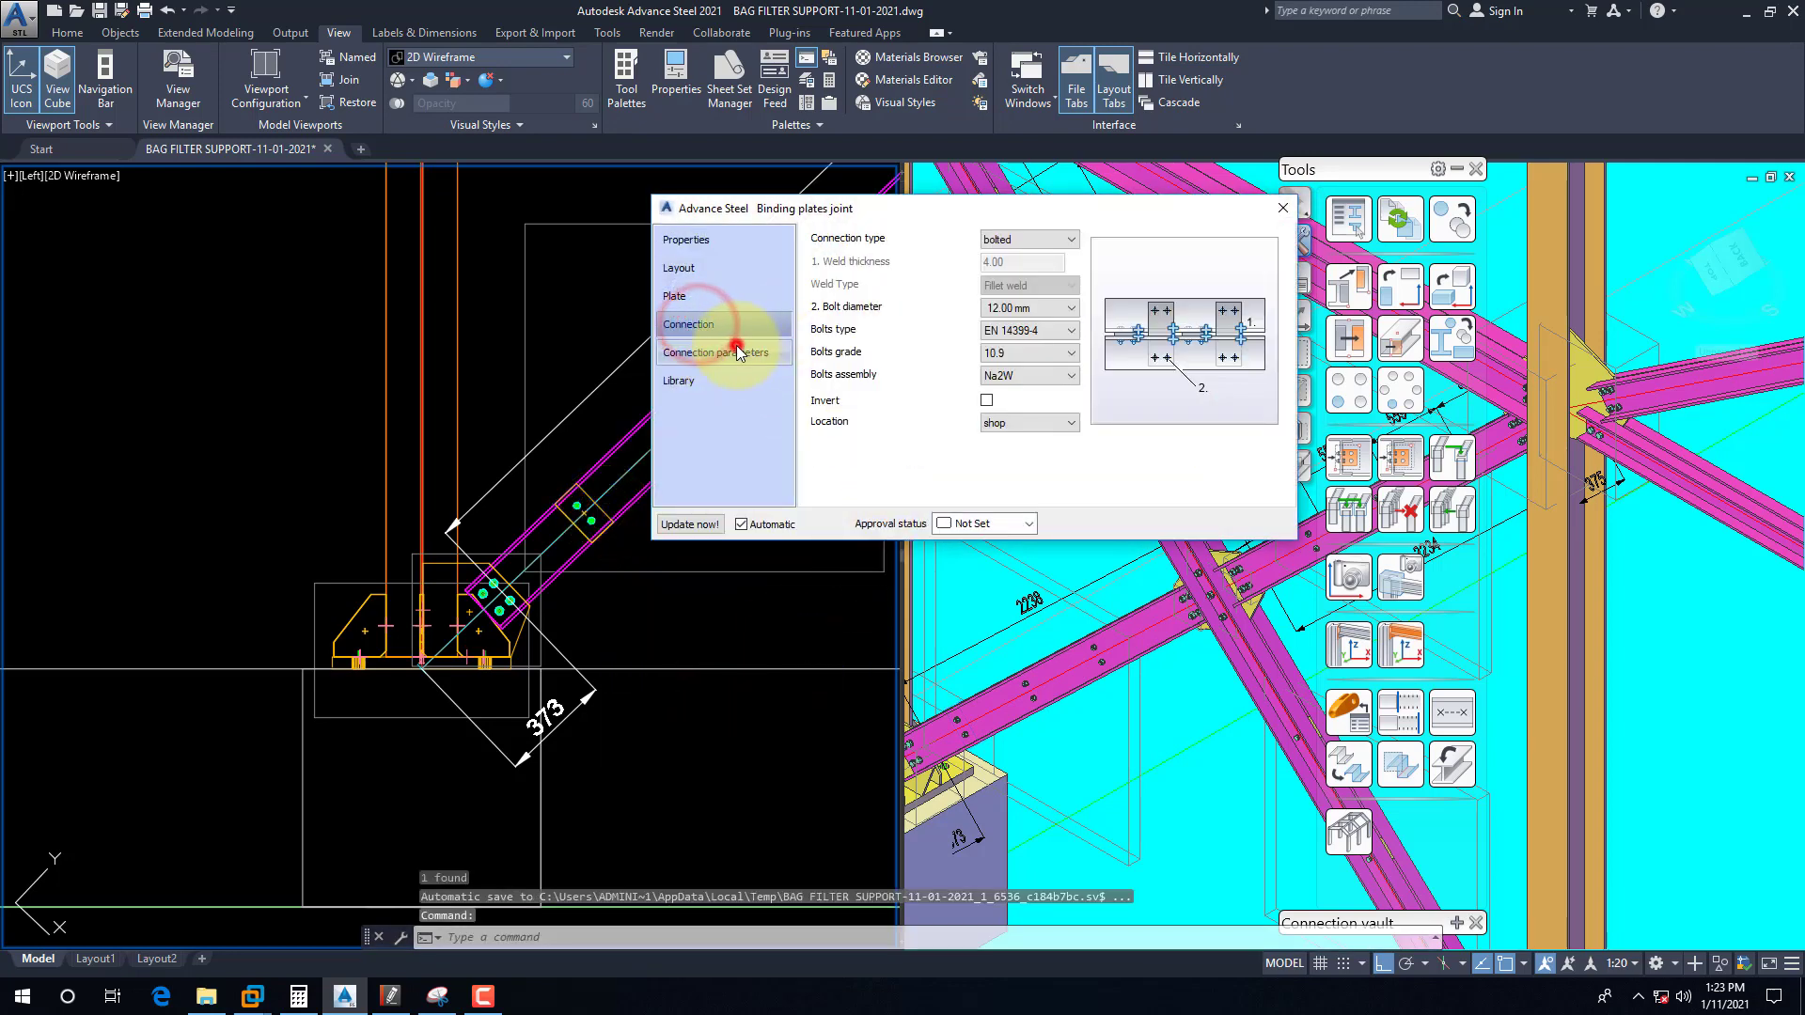
click(736, 346)
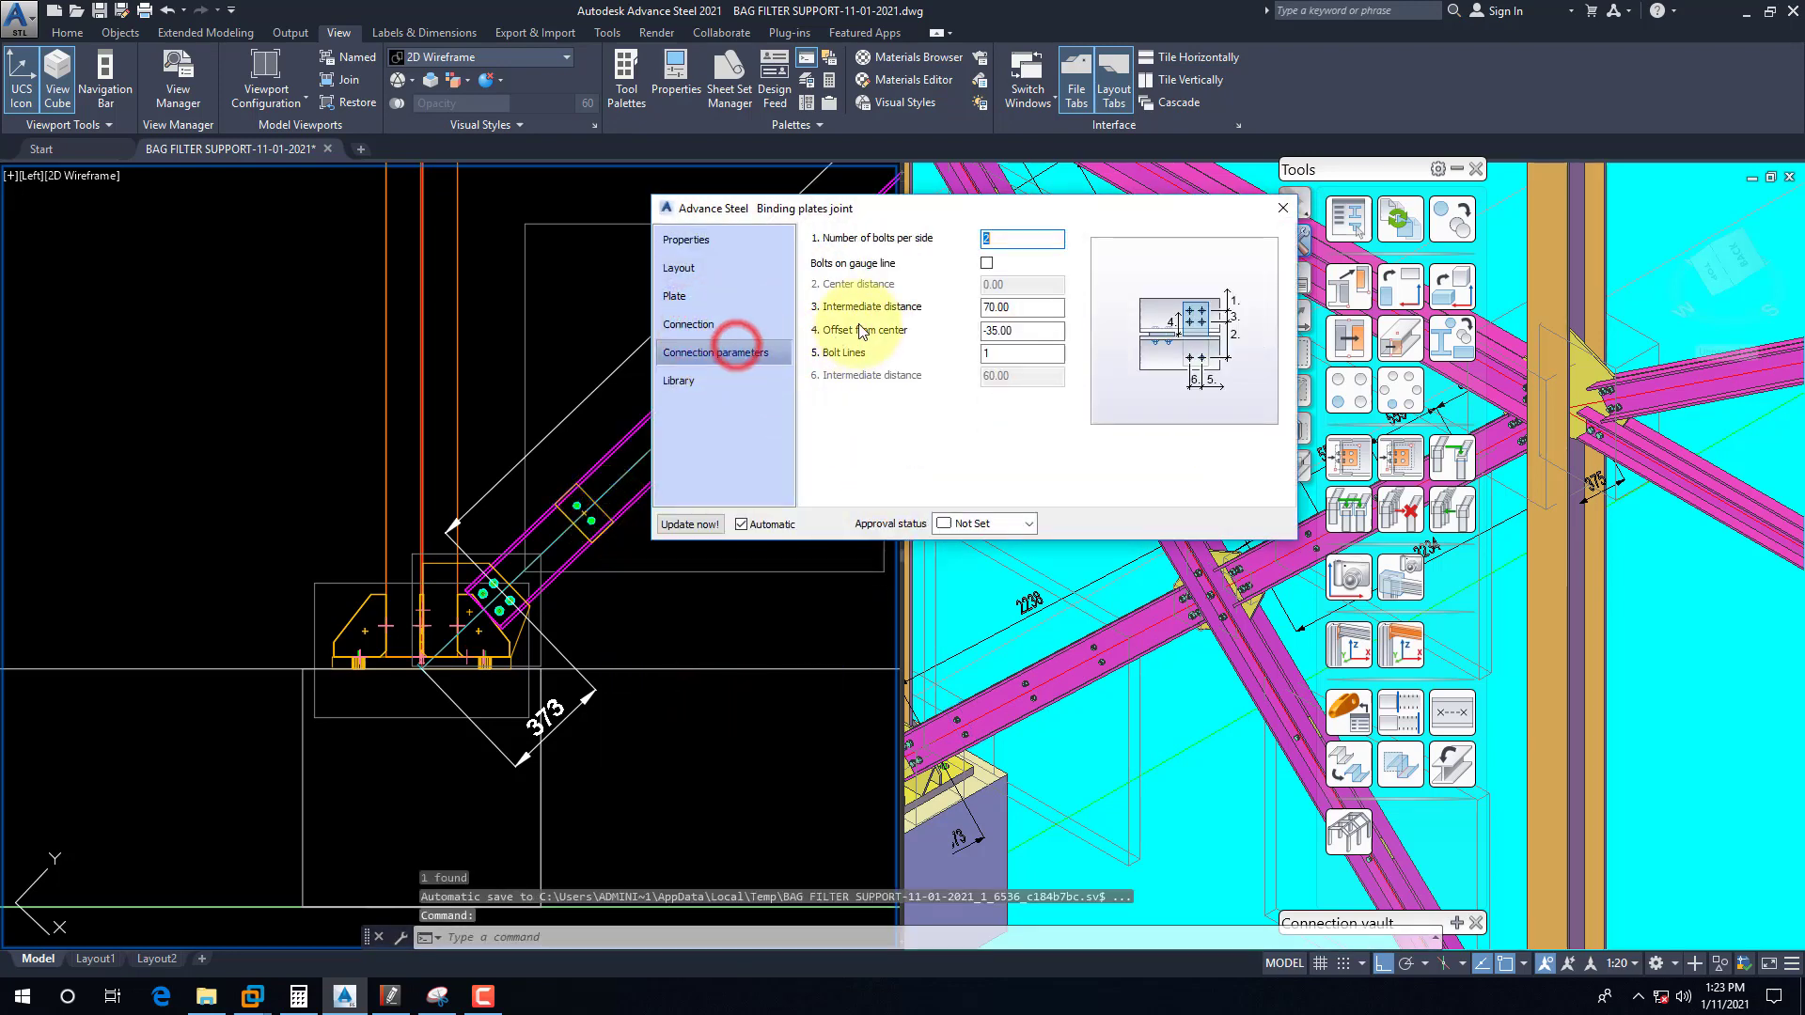
click(697, 269)
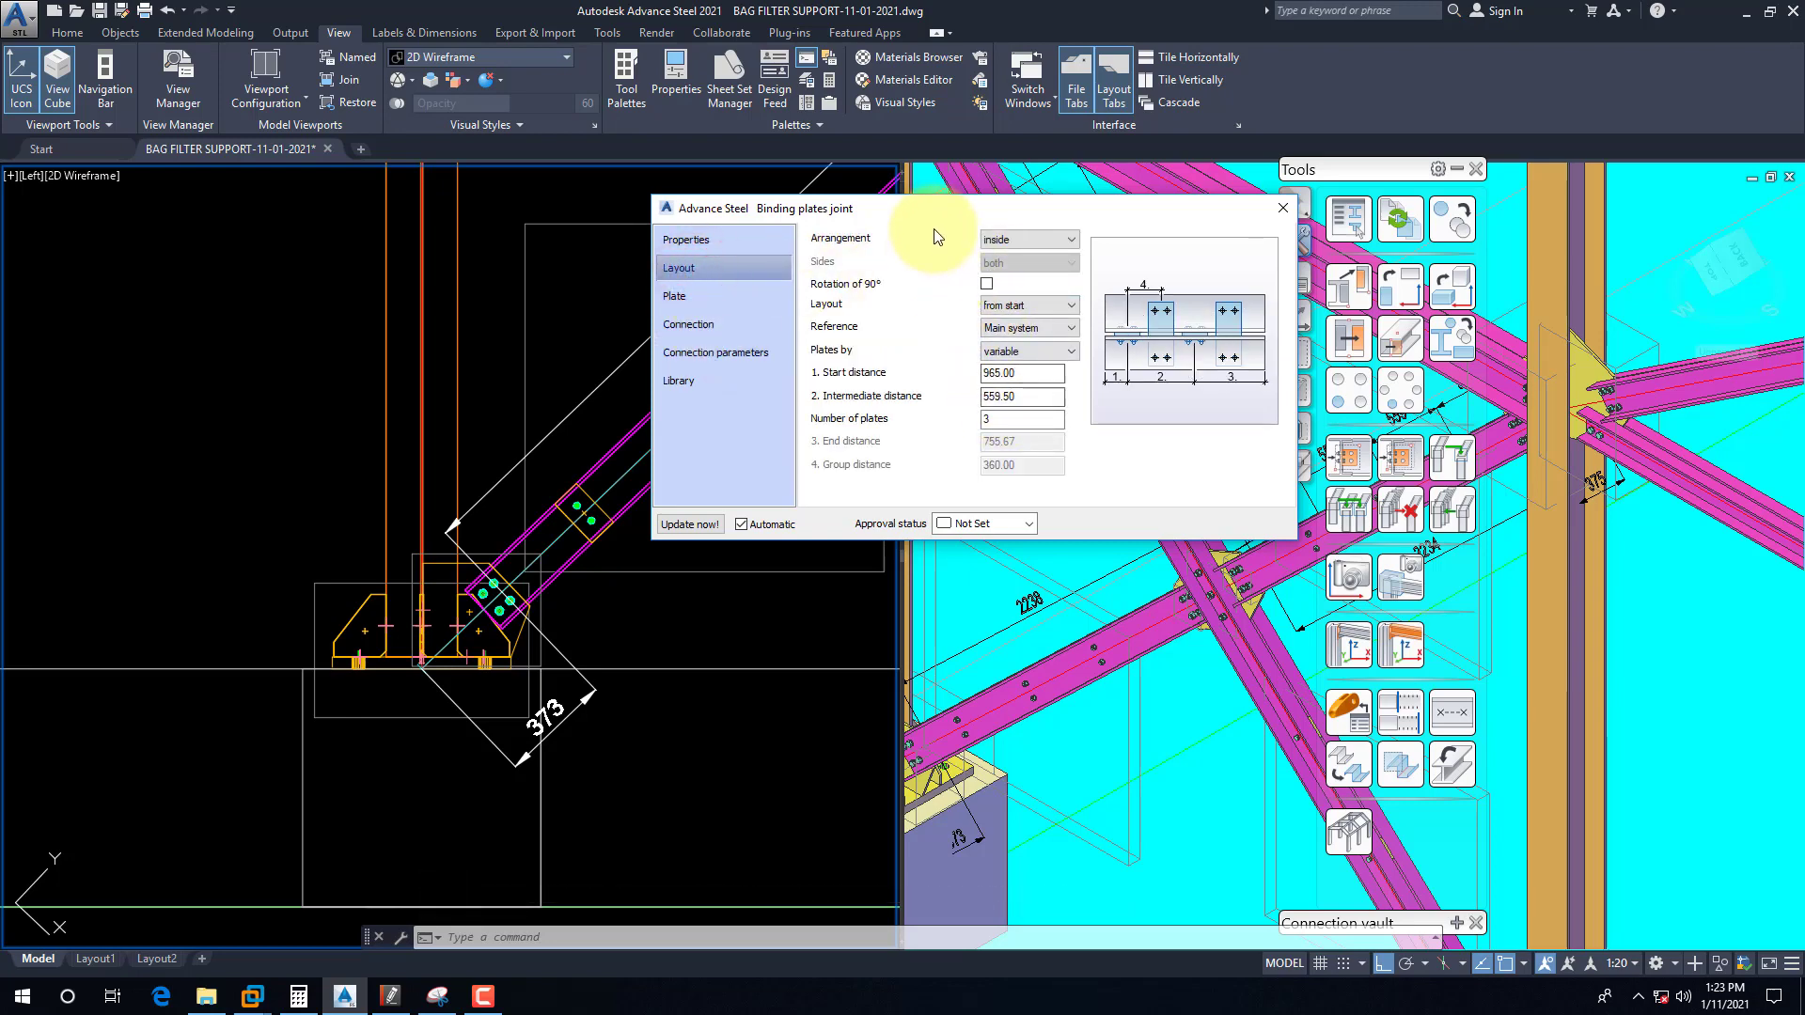
drag(937, 217, 1056, 415)
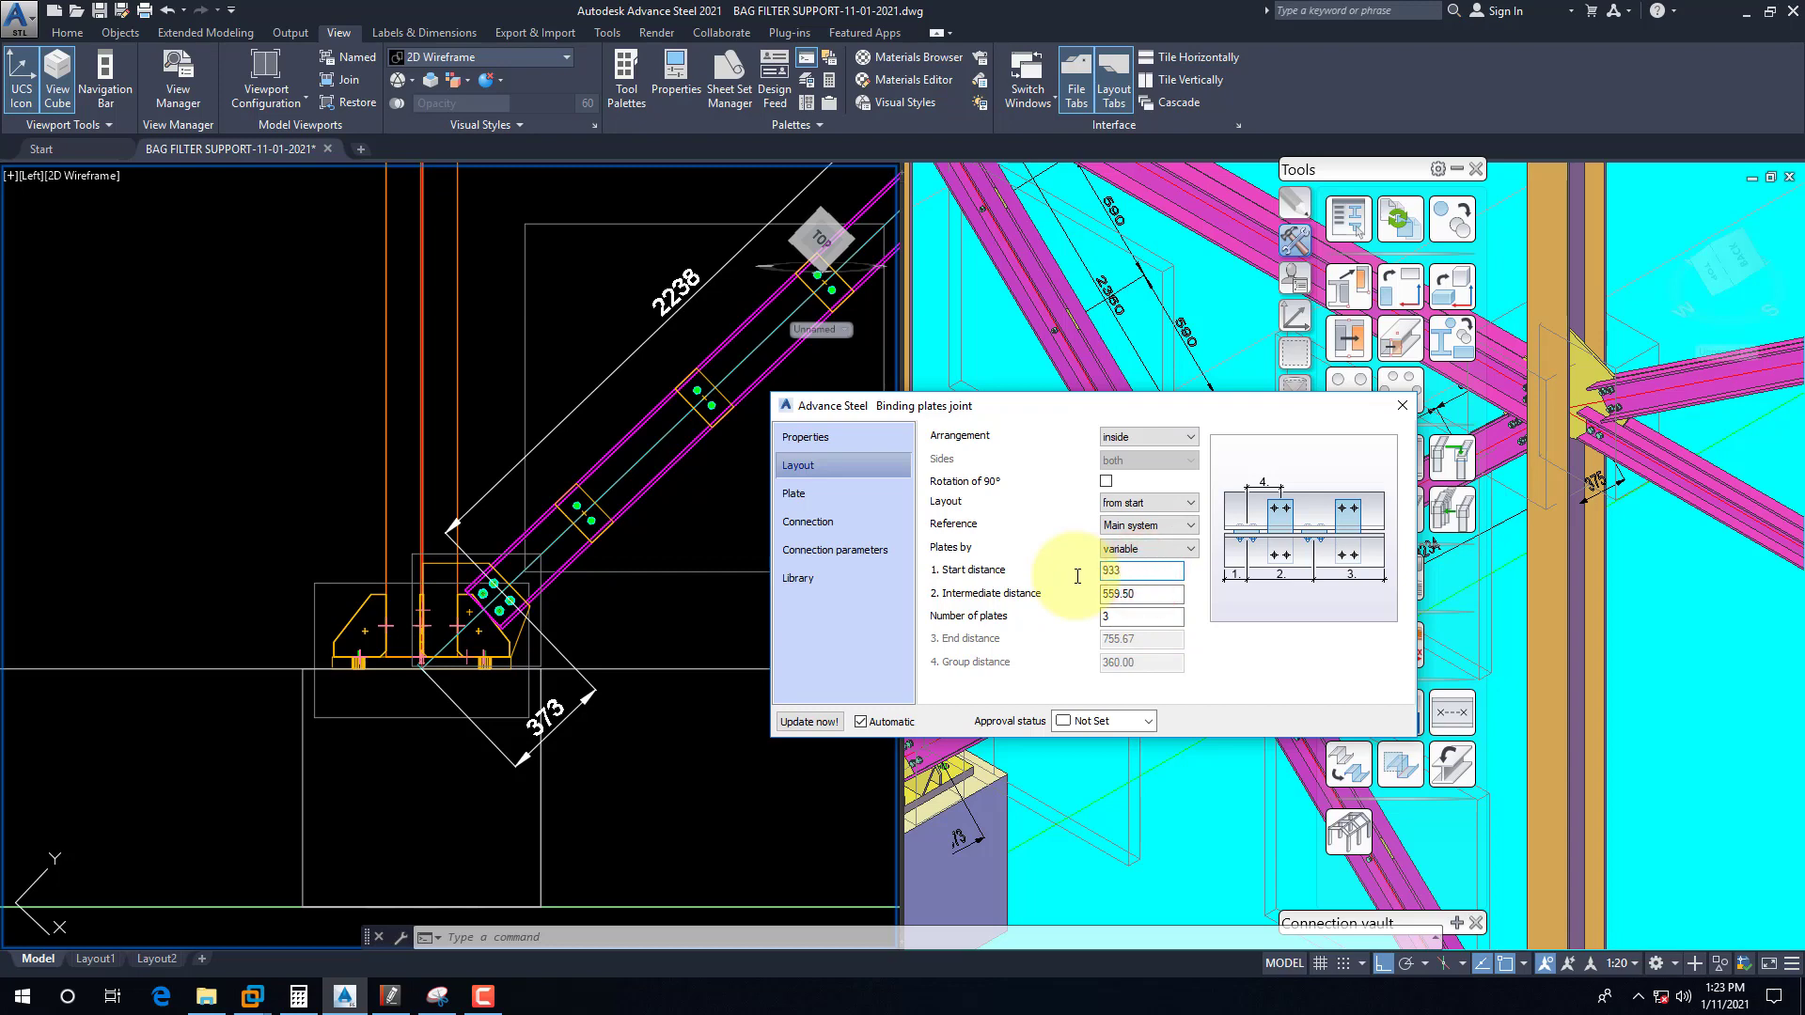
key(Return)
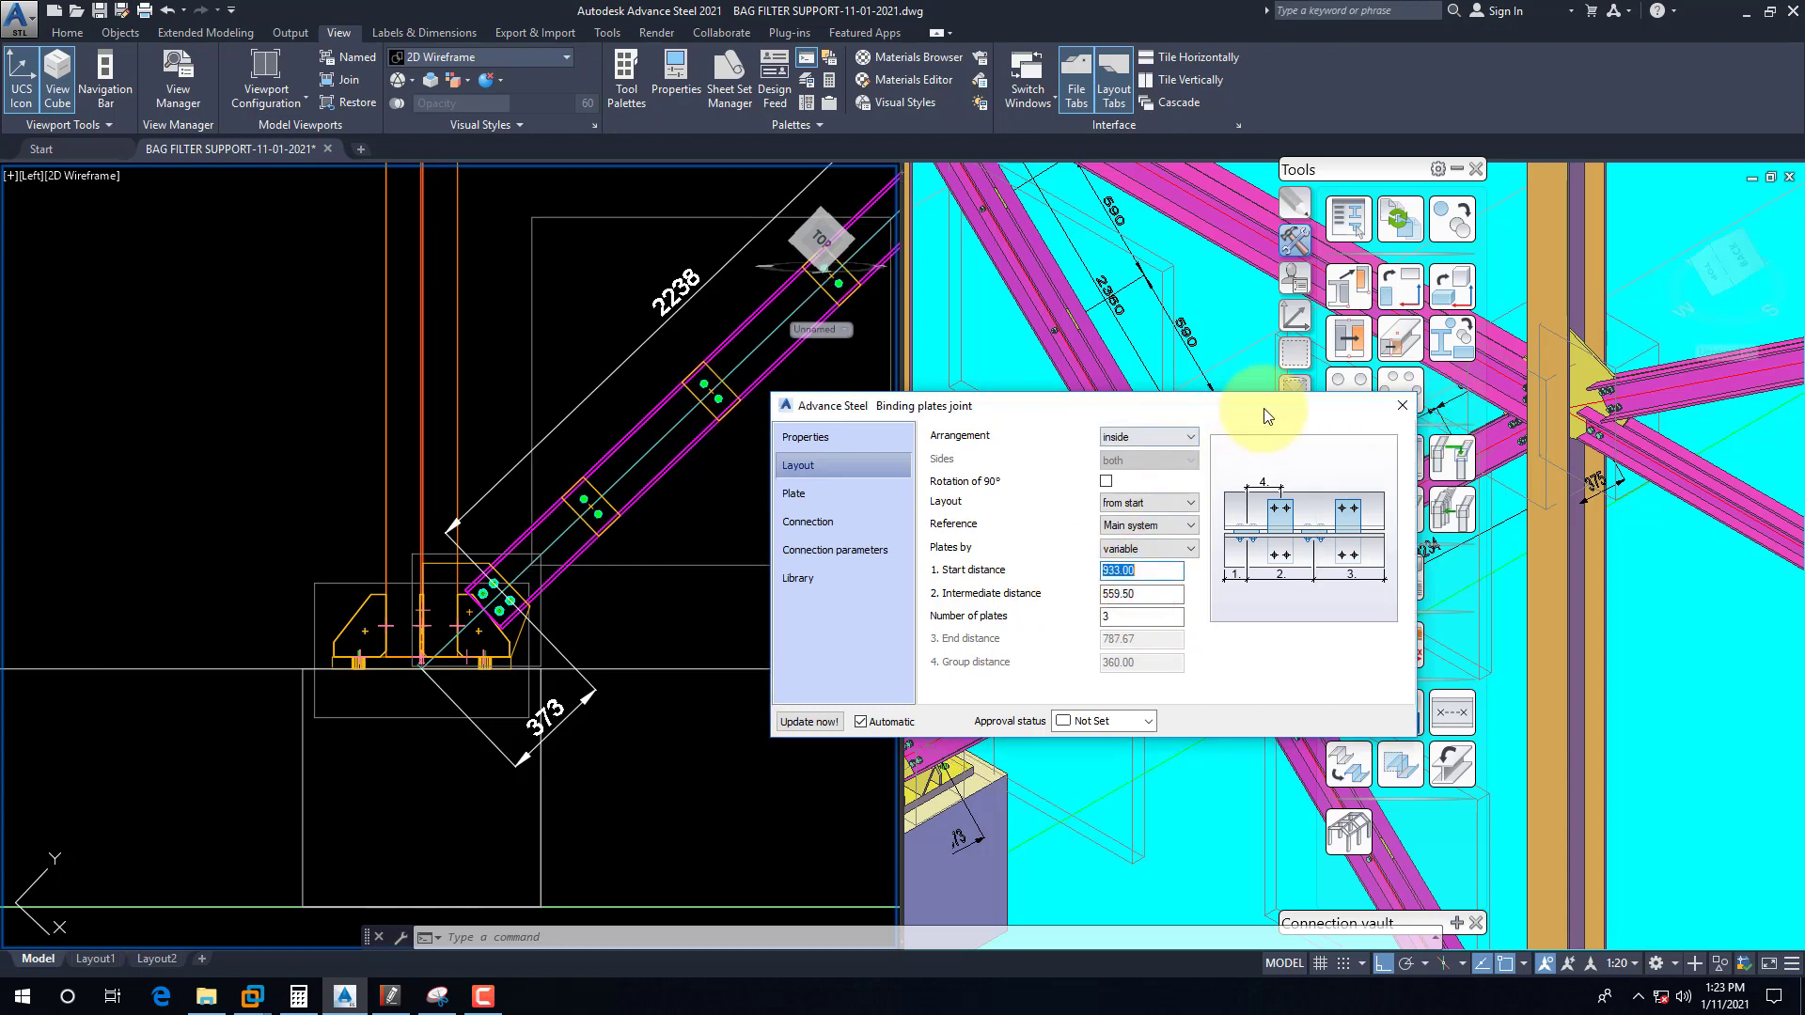
click(1460, 168)
click(1396, 403)
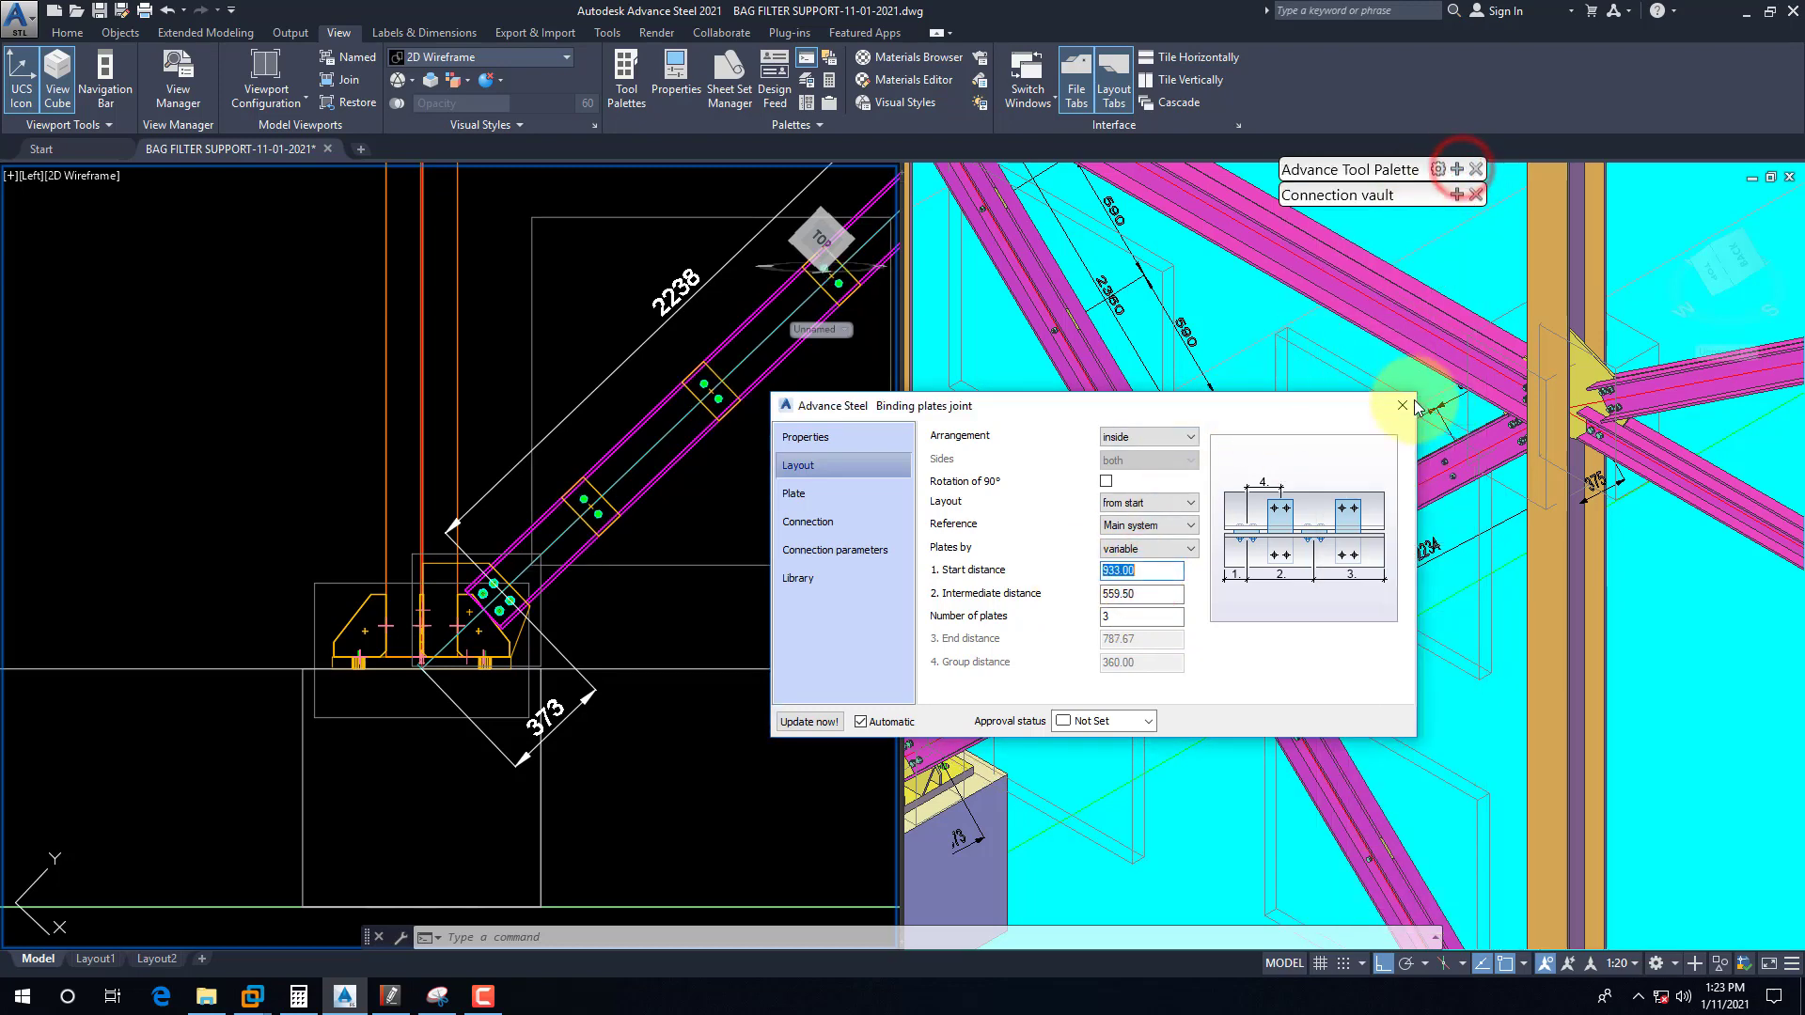
Step: Continue the dimension below the brace from the base gusset bolts to the bolt midpoints of the two lowest binding plates
scroll(341, 679, down, 3)
scroll(340, 678, up, 5)
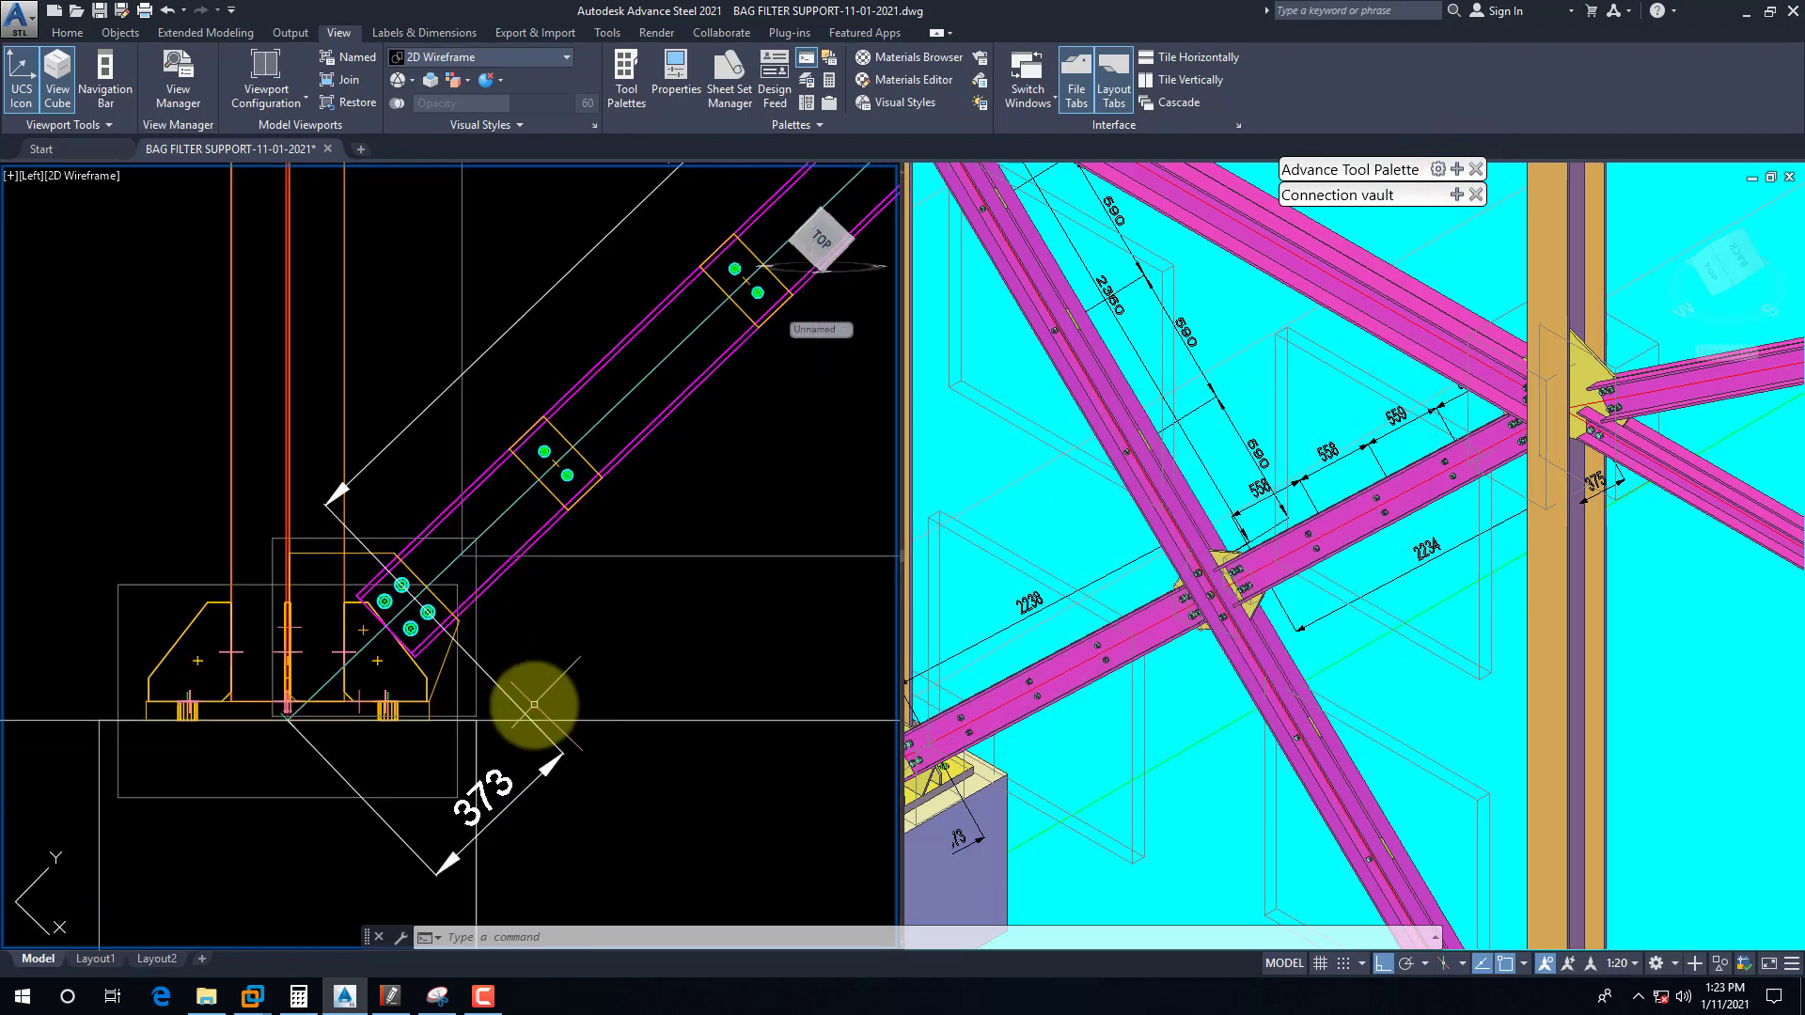
text(dco)
key(Return)
scroll(556, 455, up, 2)
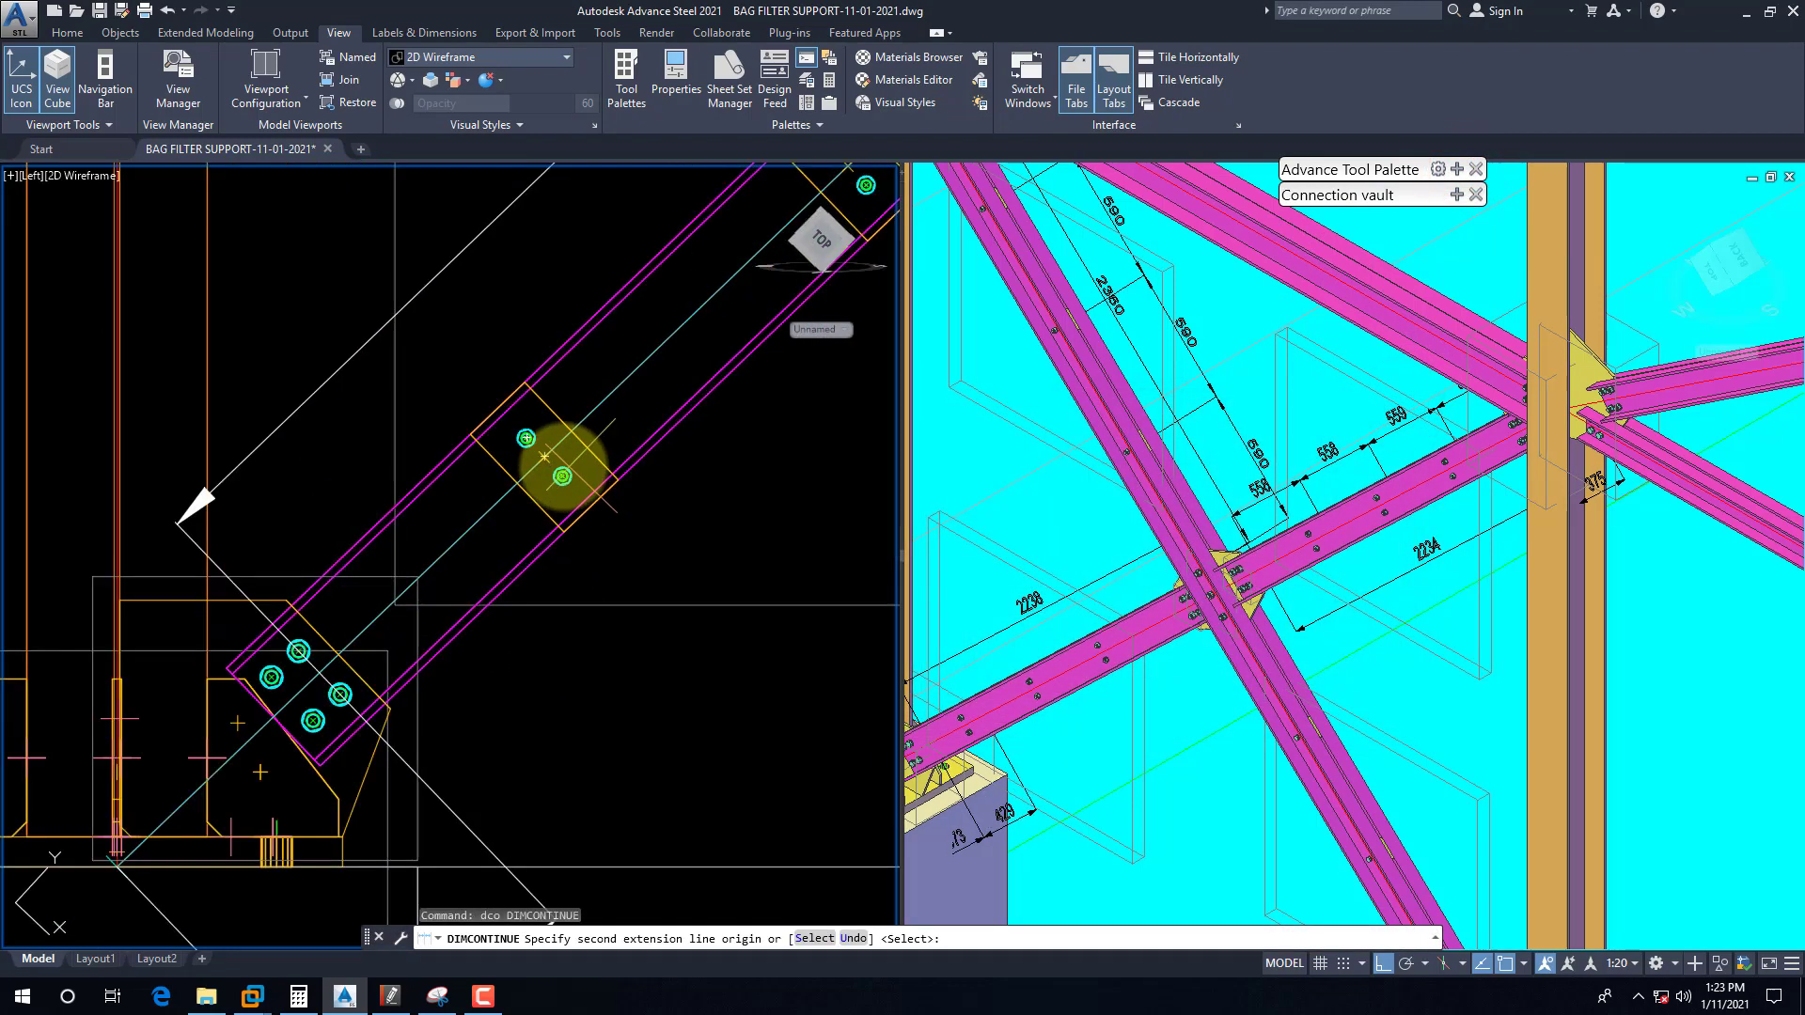
click(543, 458)
scroll(588, 437, up, 4)
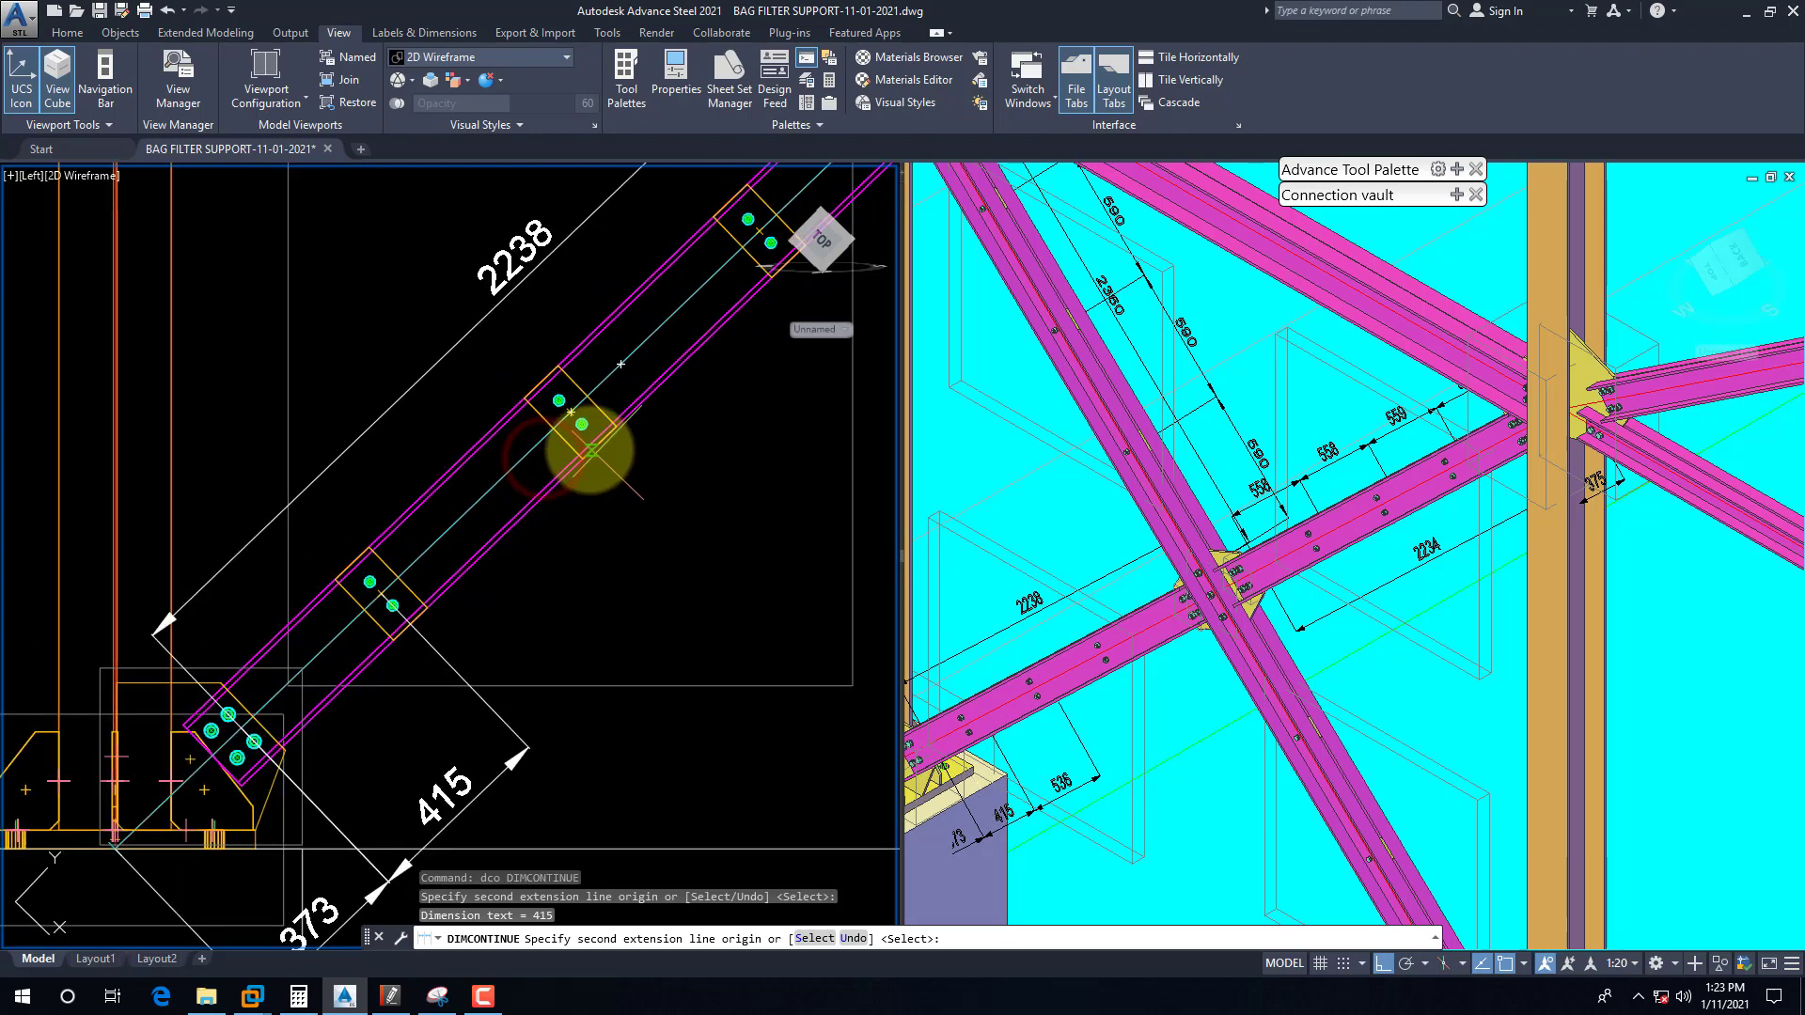
click(588, 435)
scroll(513, 479, down, 2)
key(Escape)
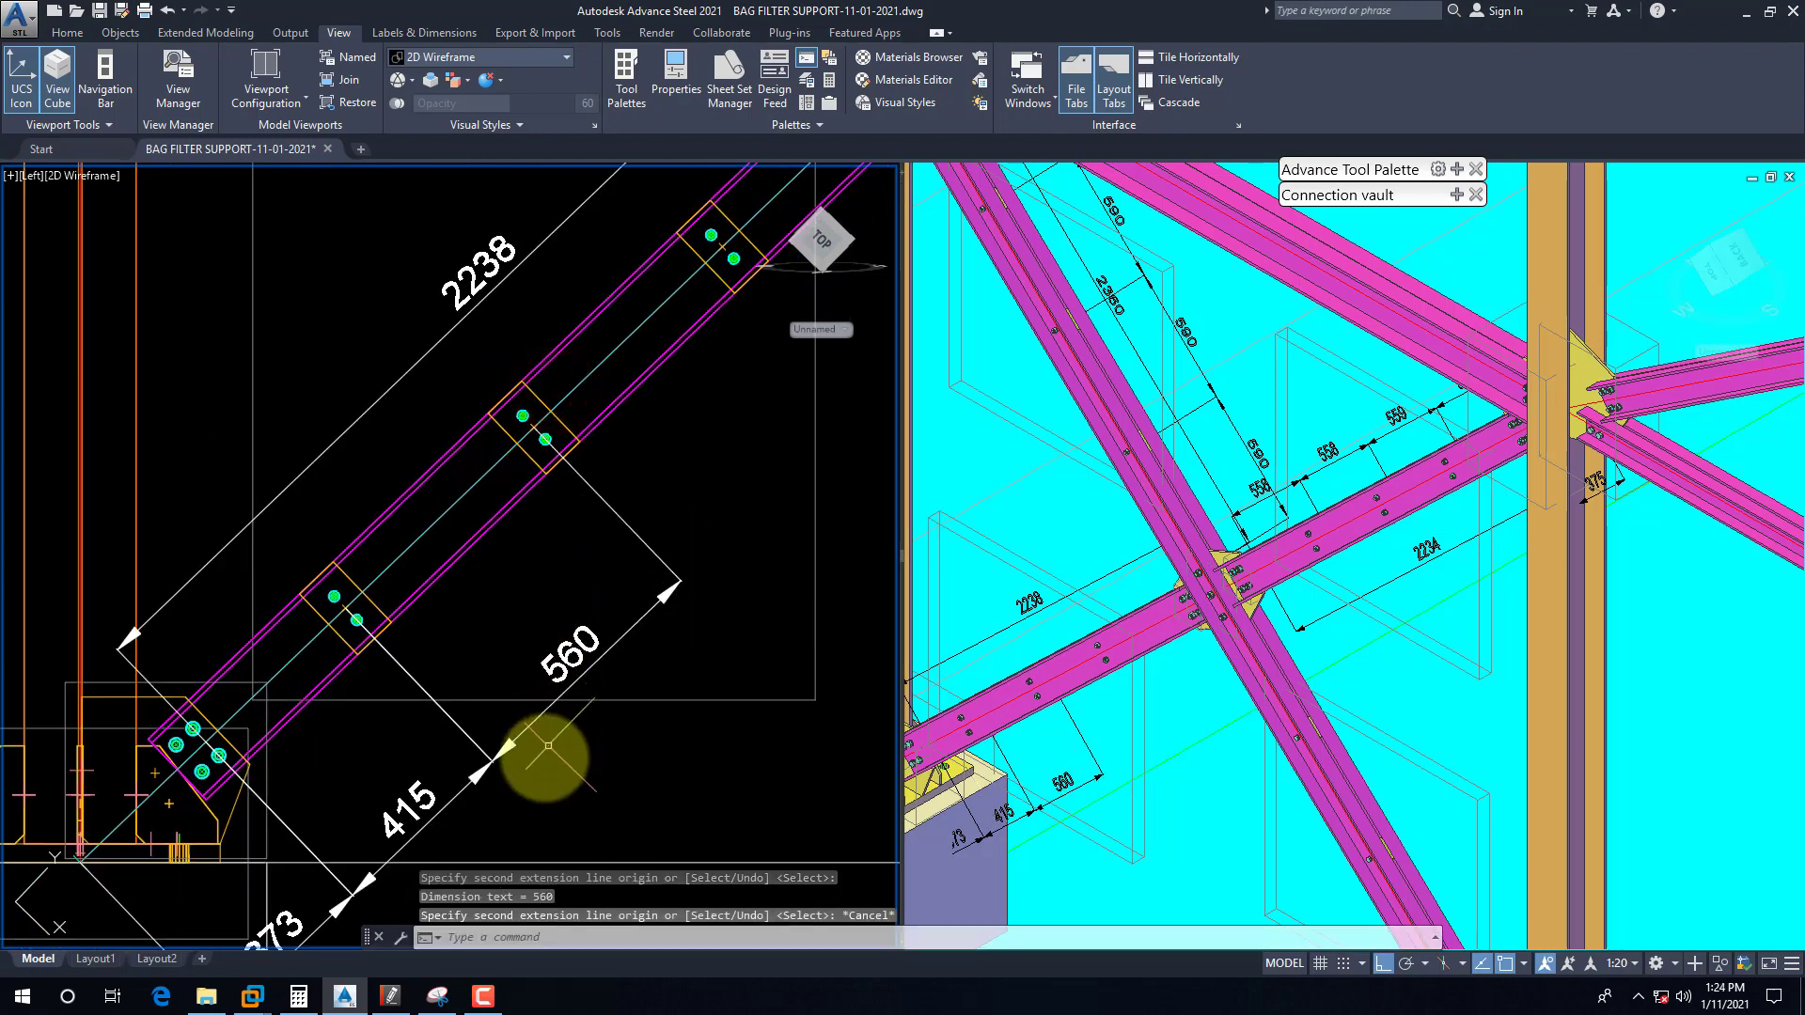
click(512, 784)
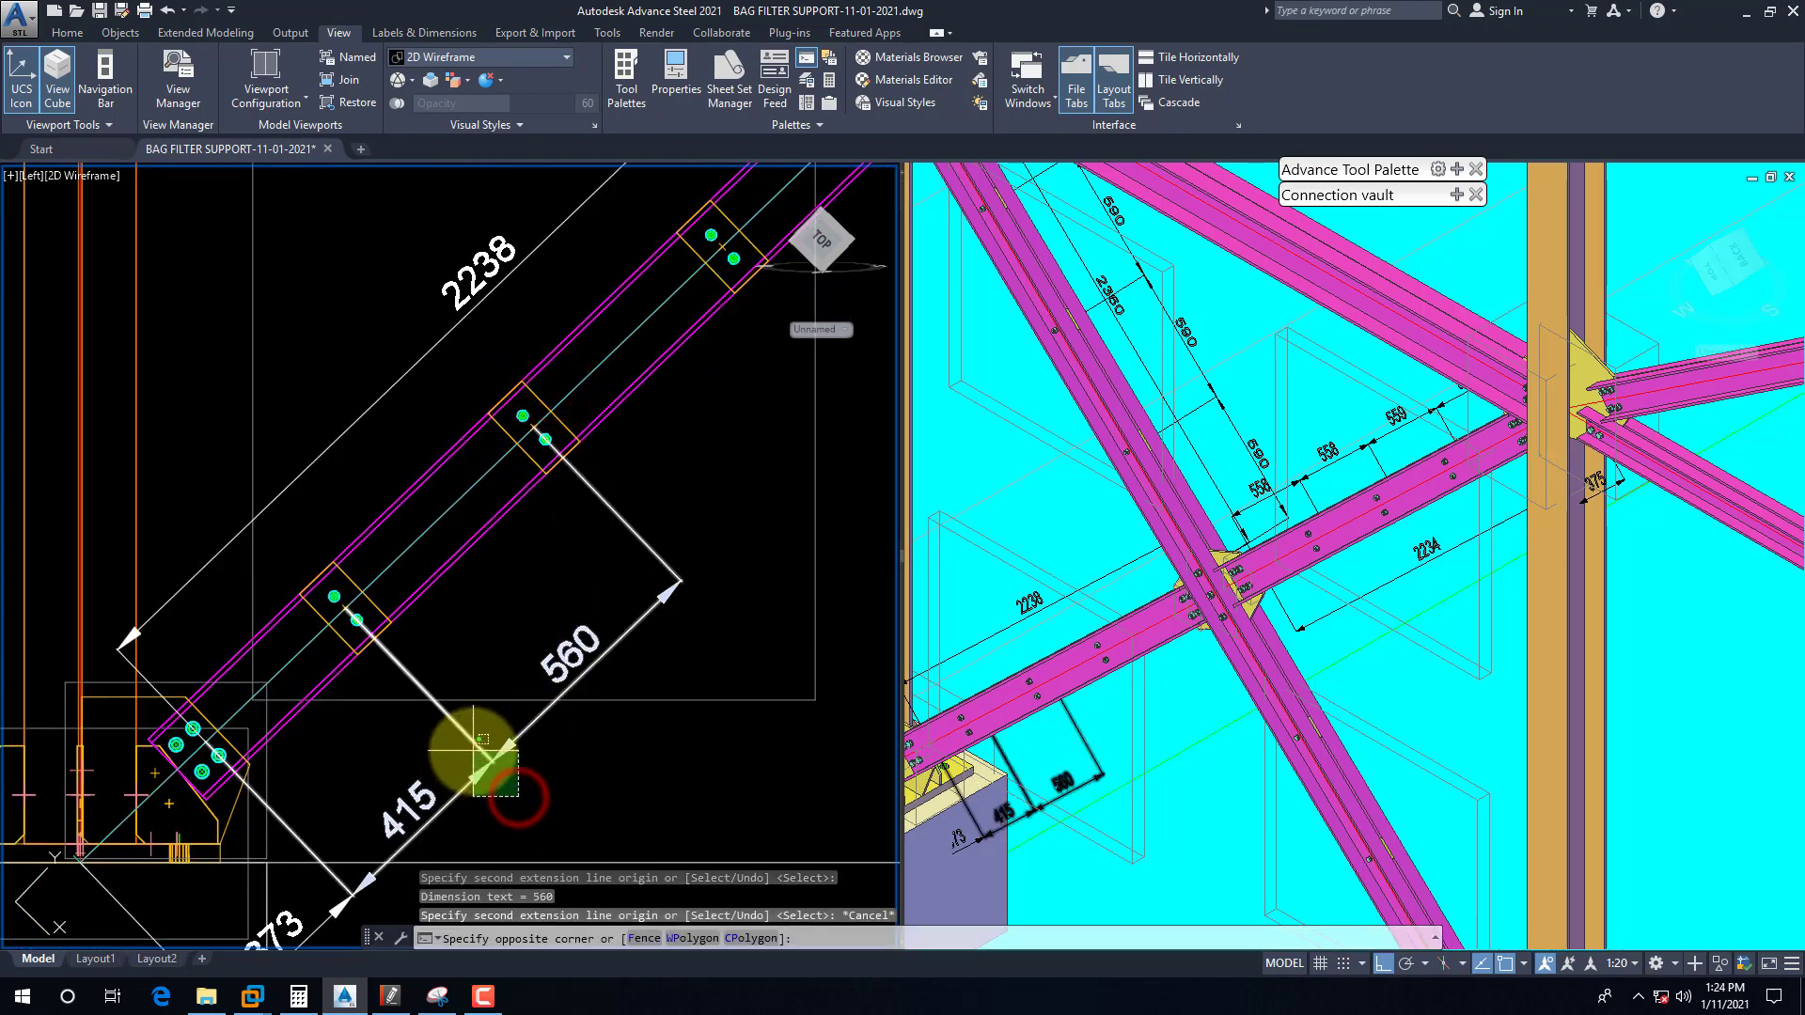
key(Escape)
scroll(443, 749, down, 4)
scroll(531, 661, up, 2)
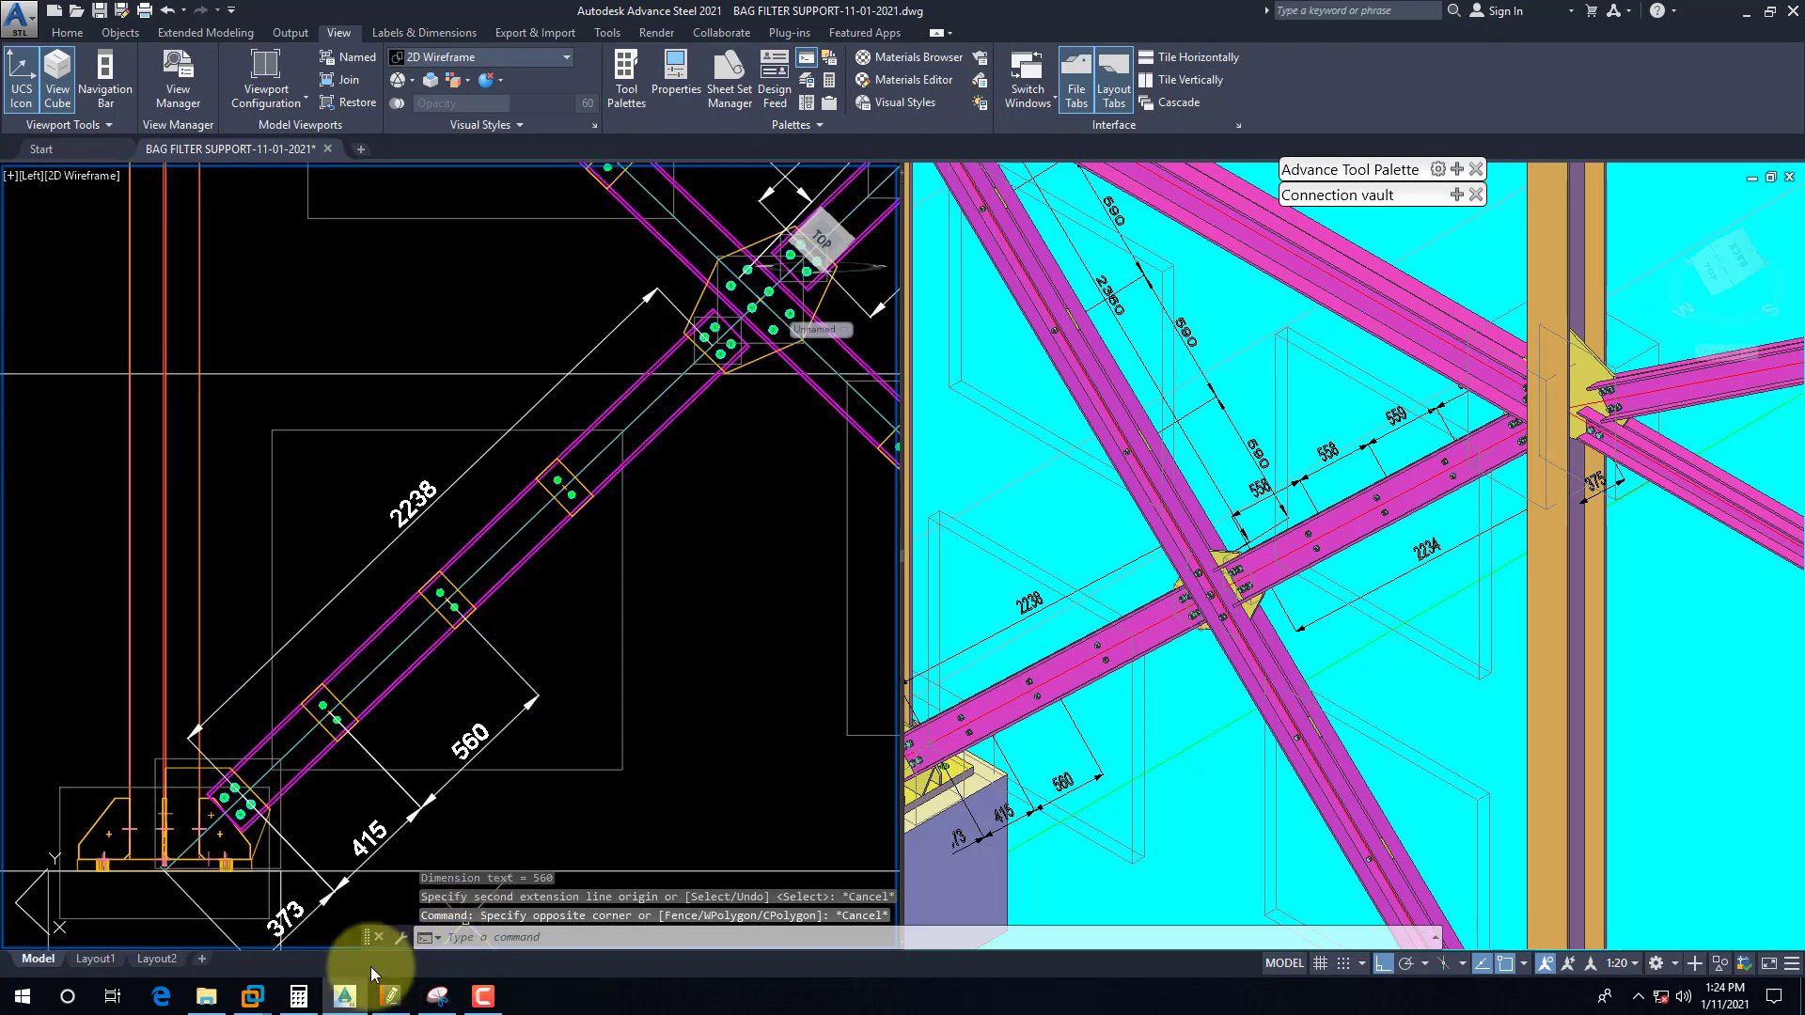
Step: Switch to Calculator and recheck the plate spacing by dividing the diagonal's 2238 bolt-to-bolt distance by 4
click(298, 996)
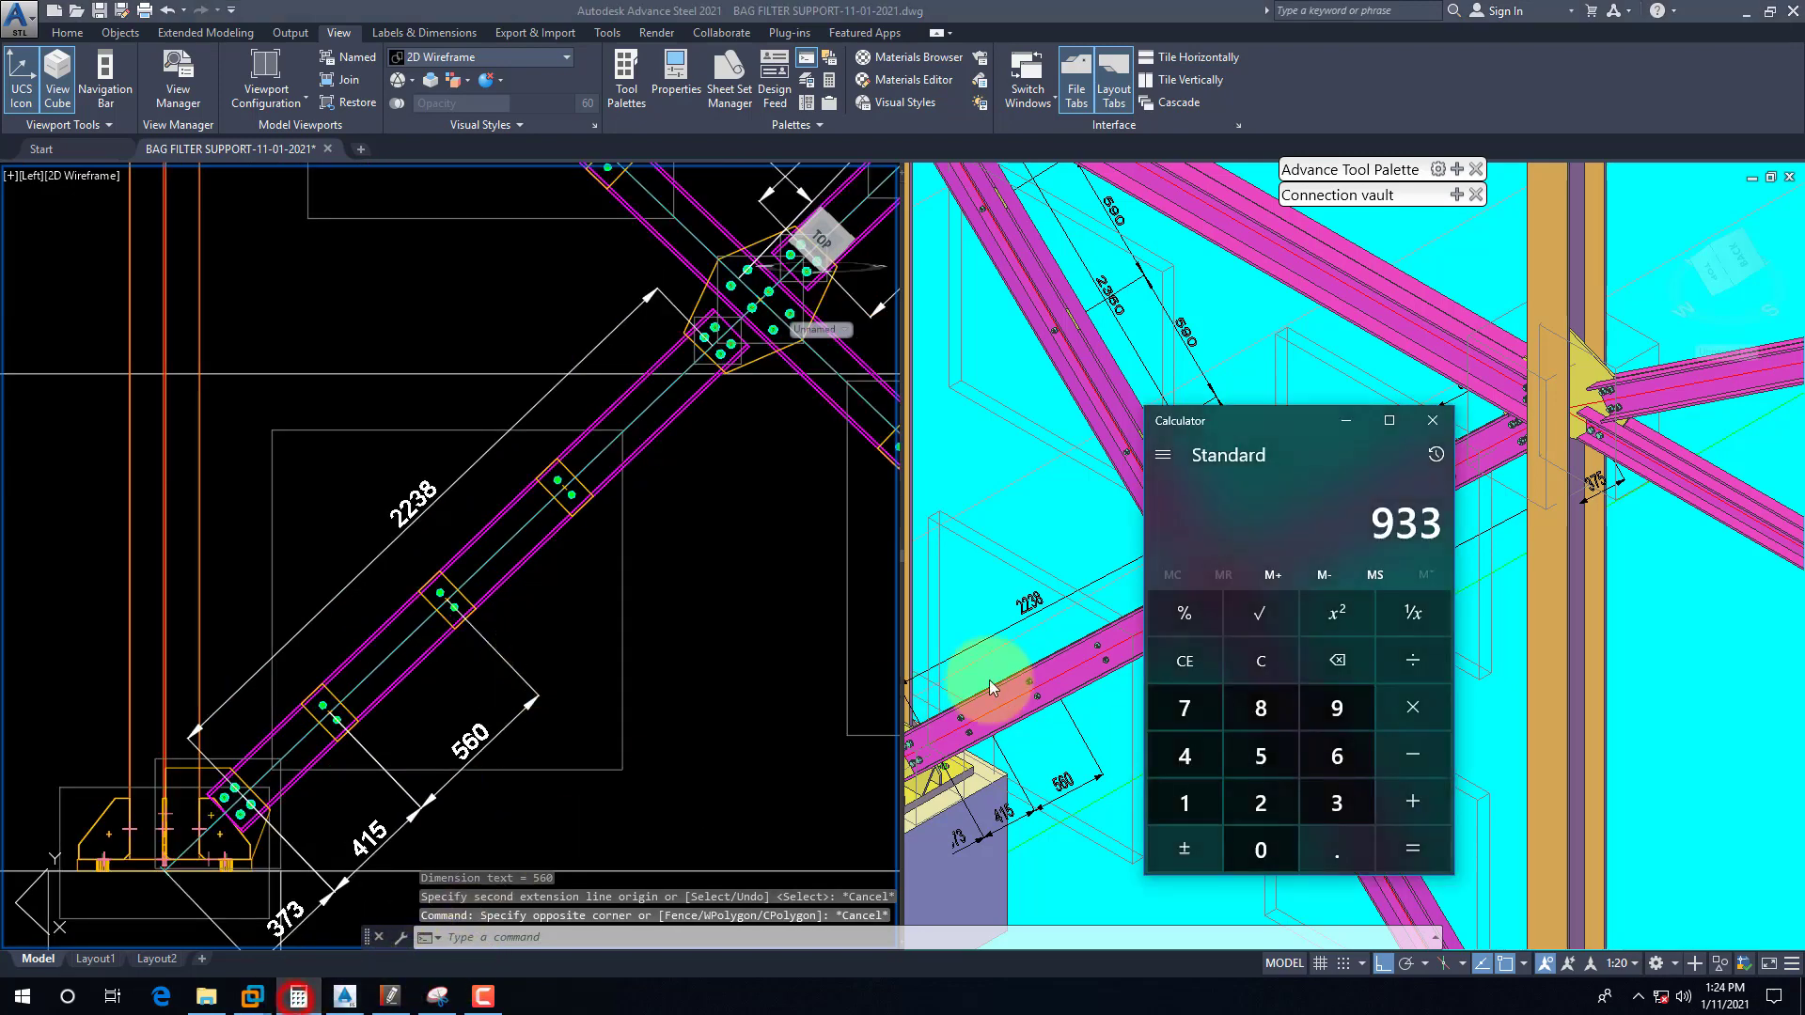
click(1265, 521)
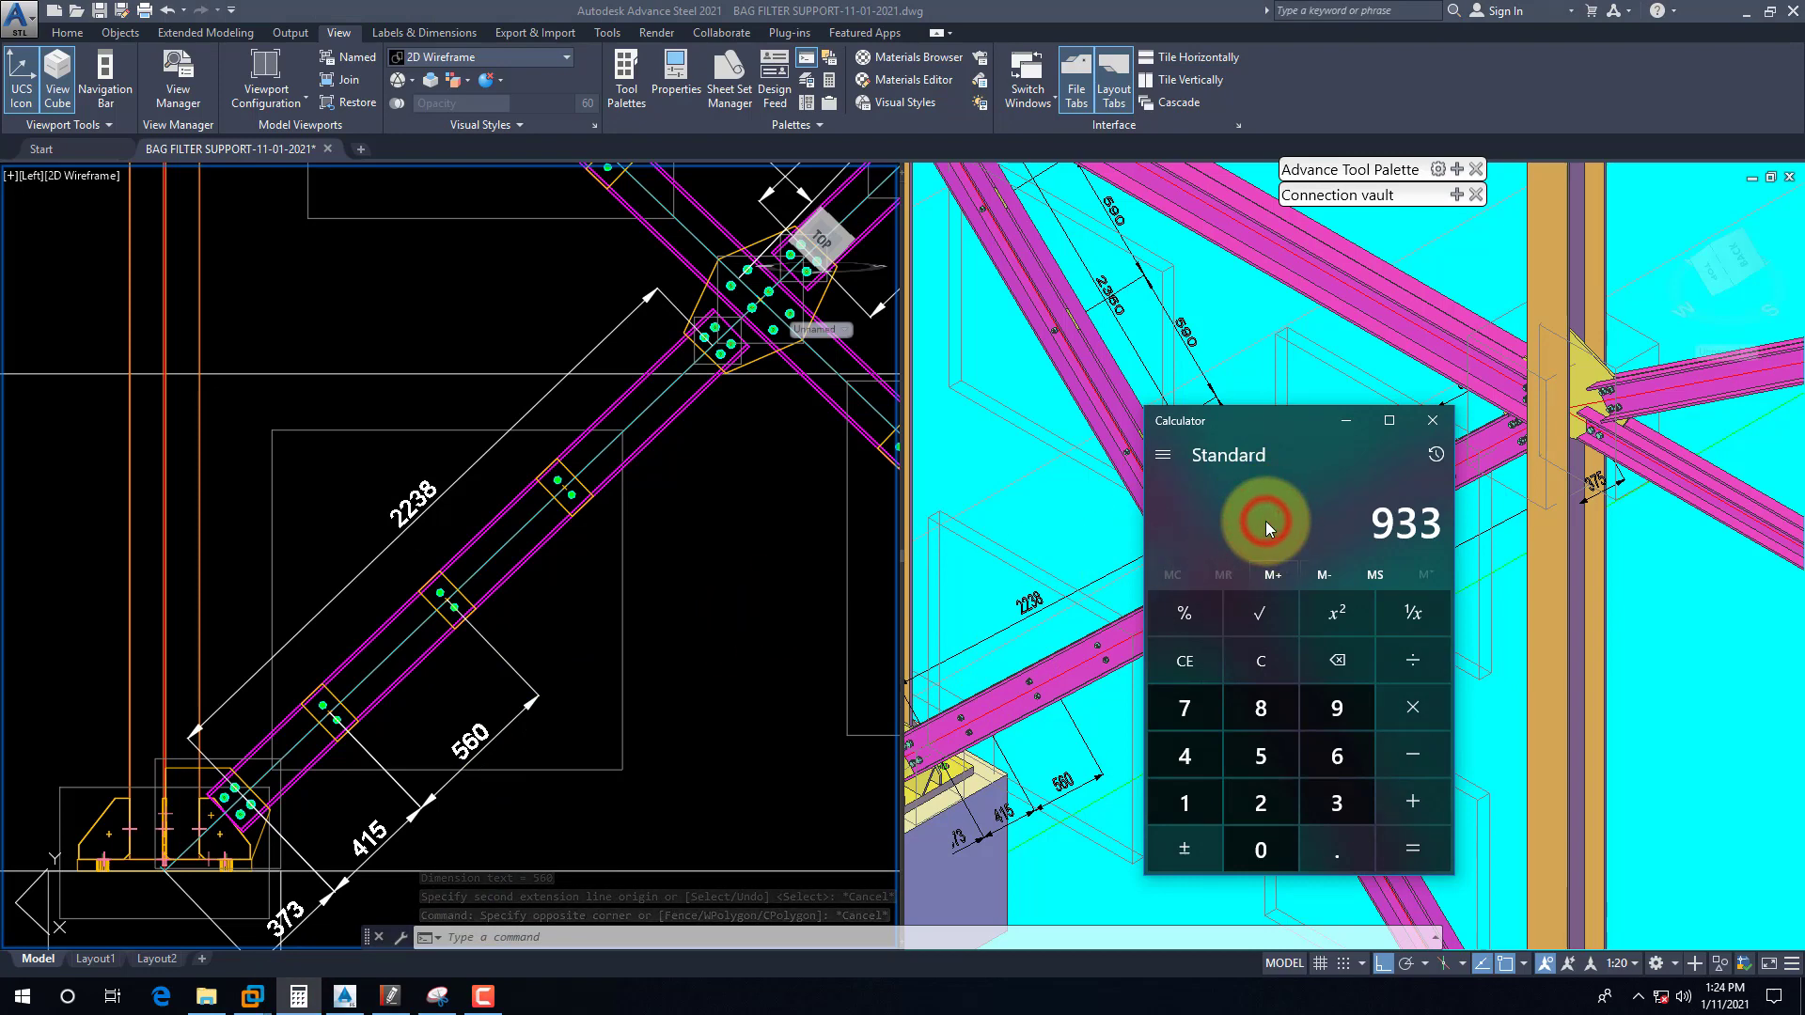
key(Escape)
text(223)
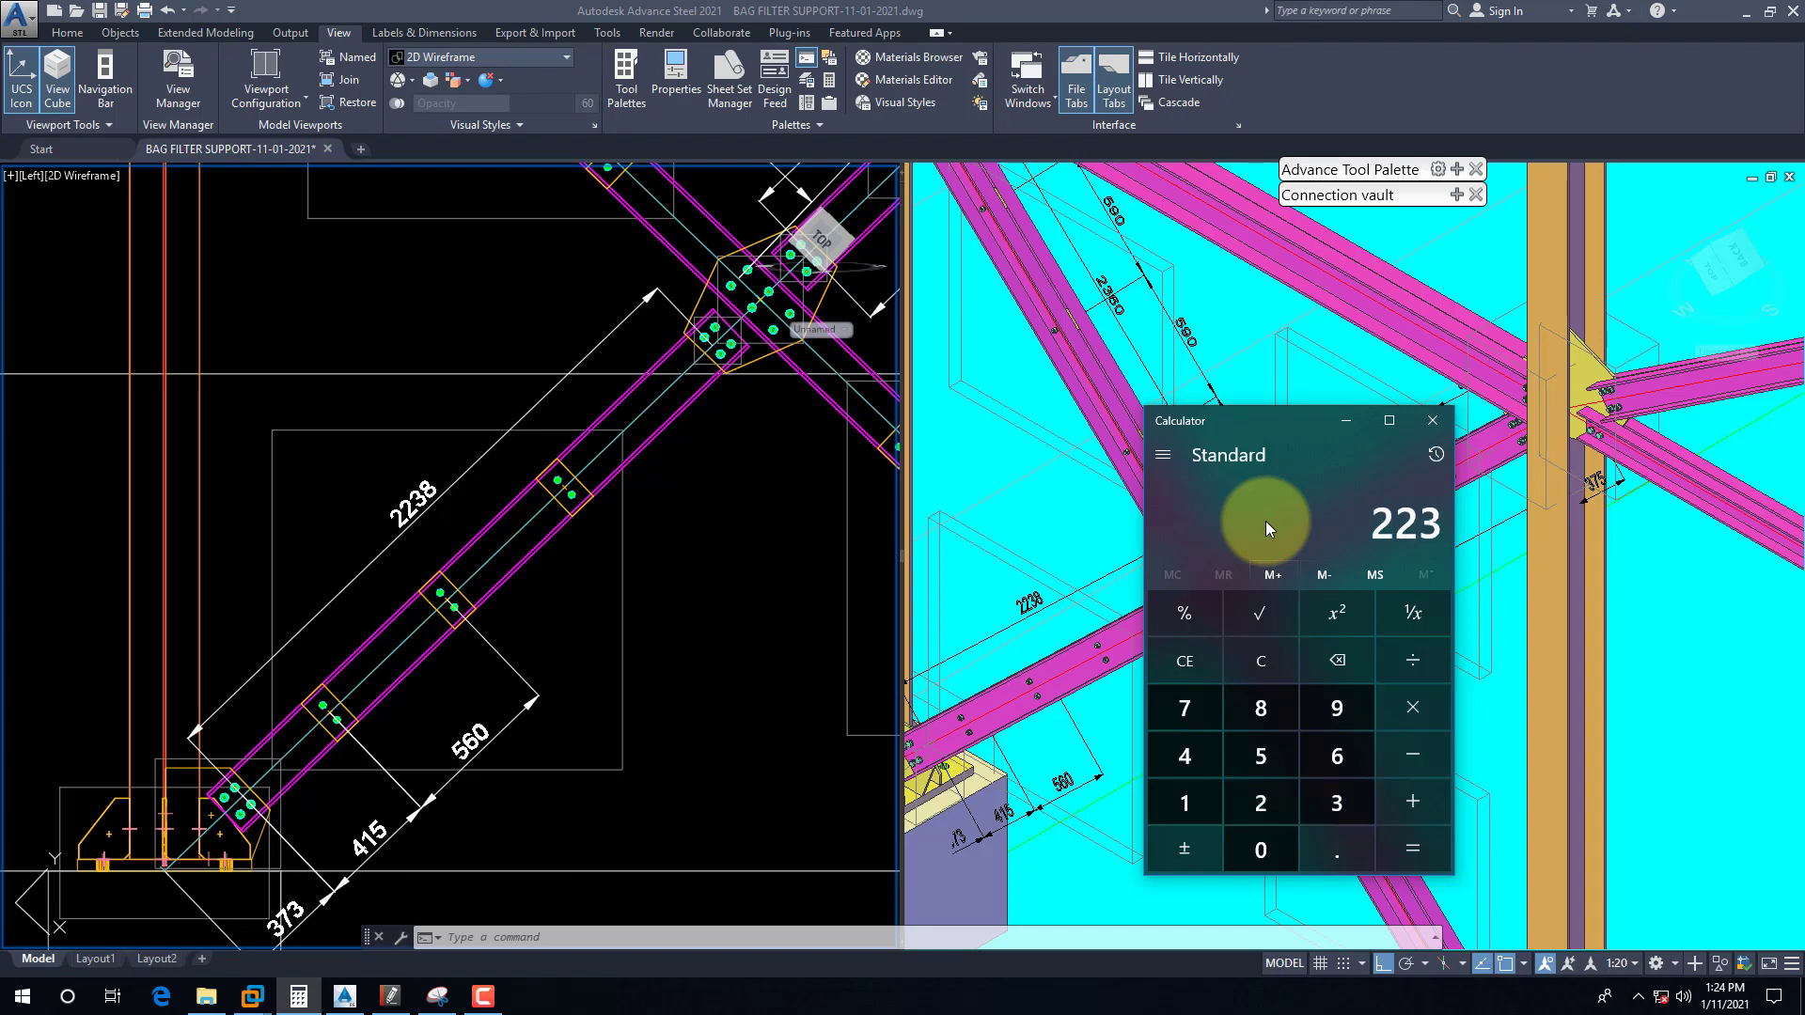
text(8/4)
key(Return)
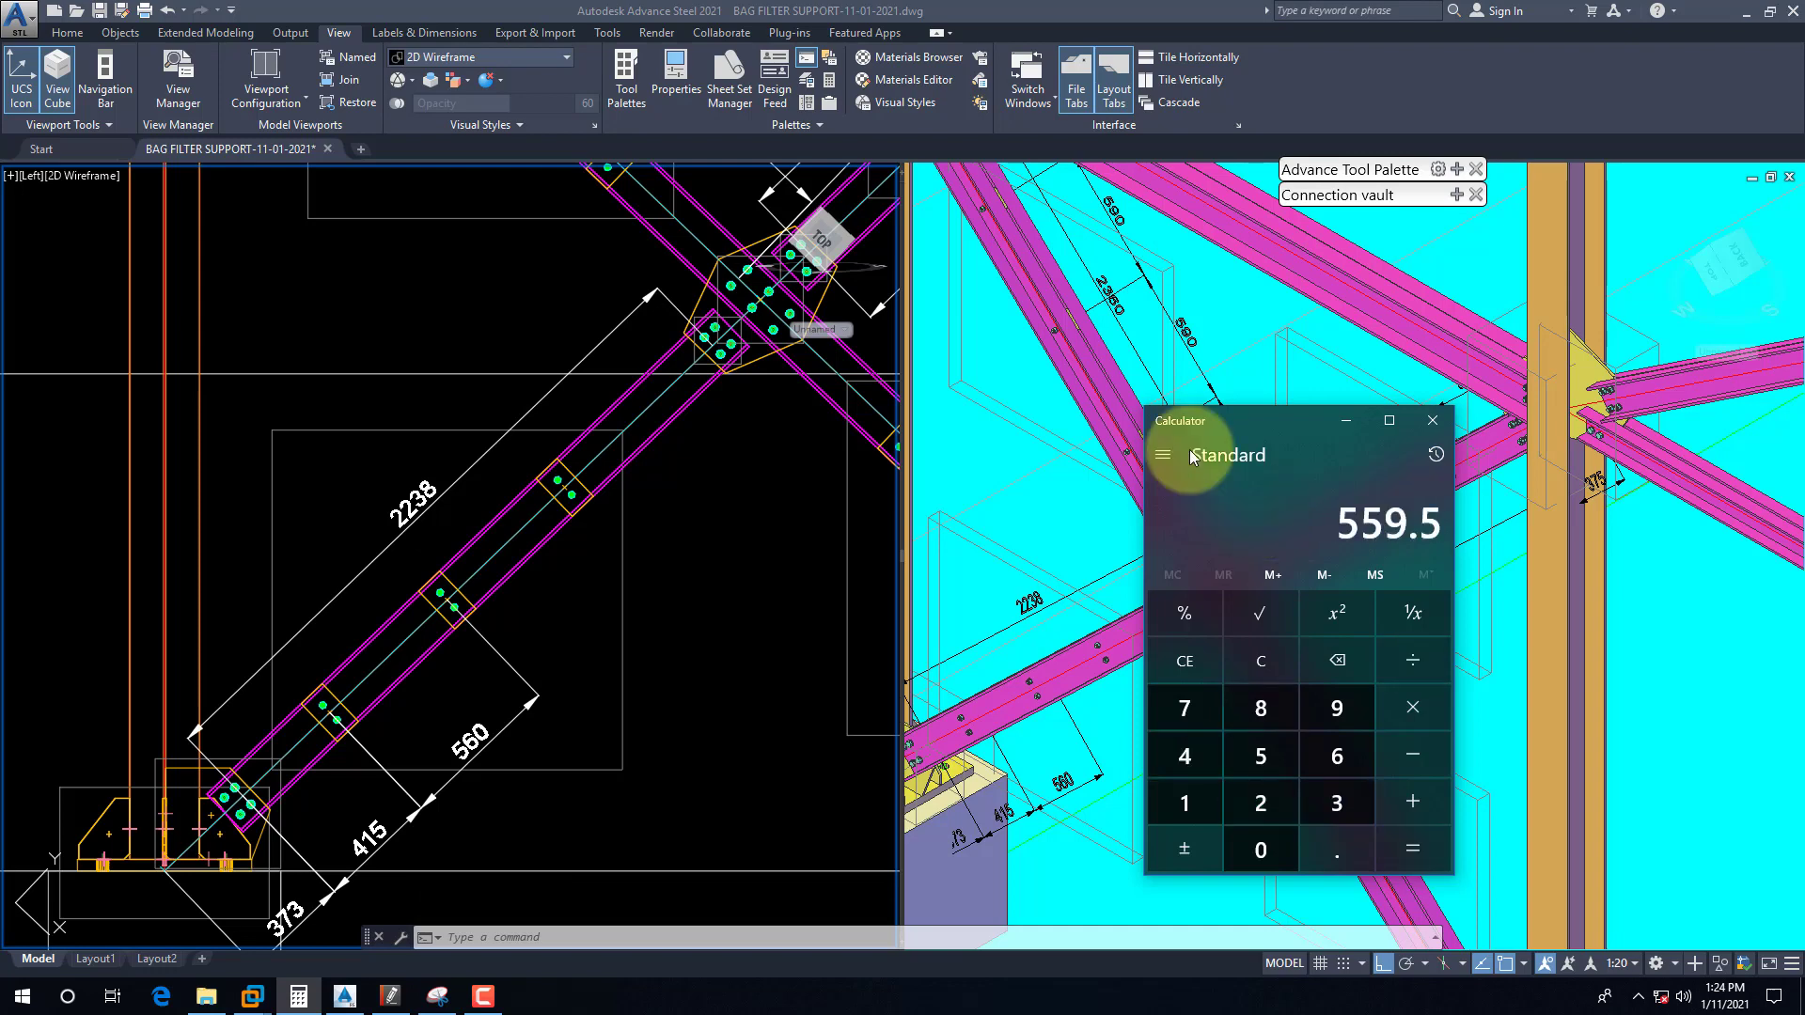
Step: Return to Advance Steel, review the layout distances of the lower-left diagonal's binding plates joint, and close its properties
click(536, 617)
click(552, 513)
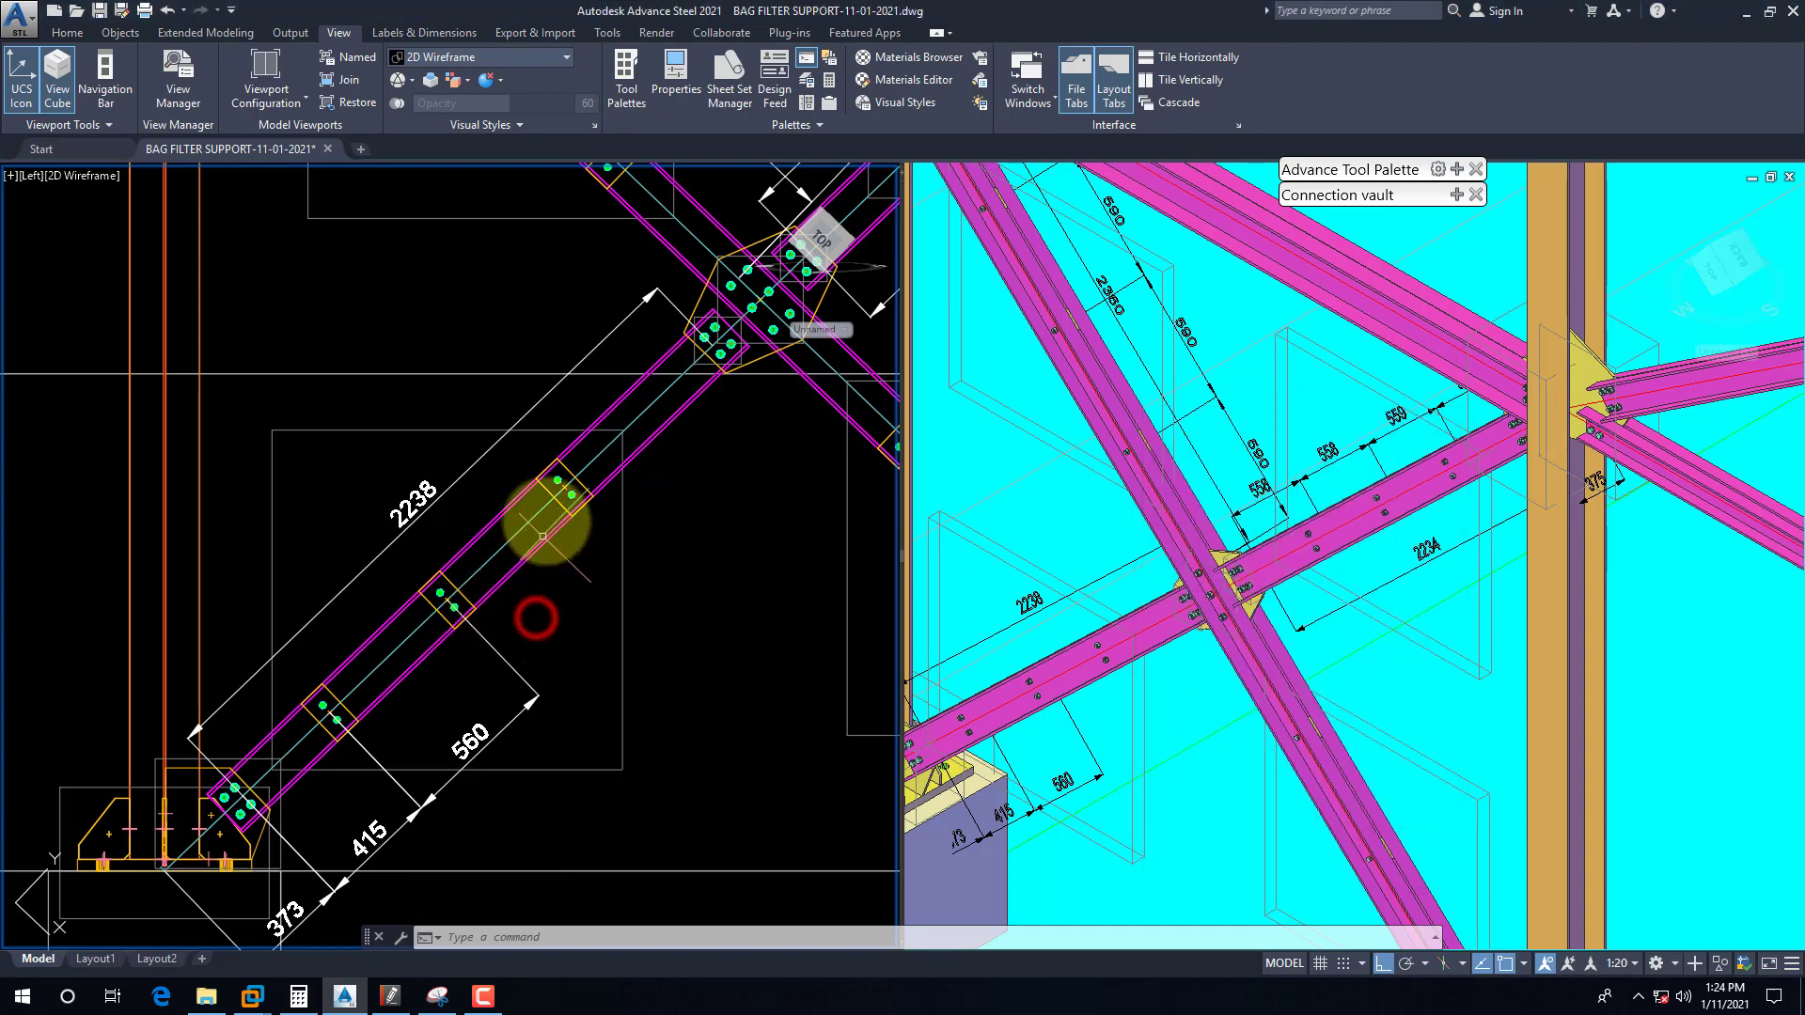
right_click(561, 508)
click(638, 684)
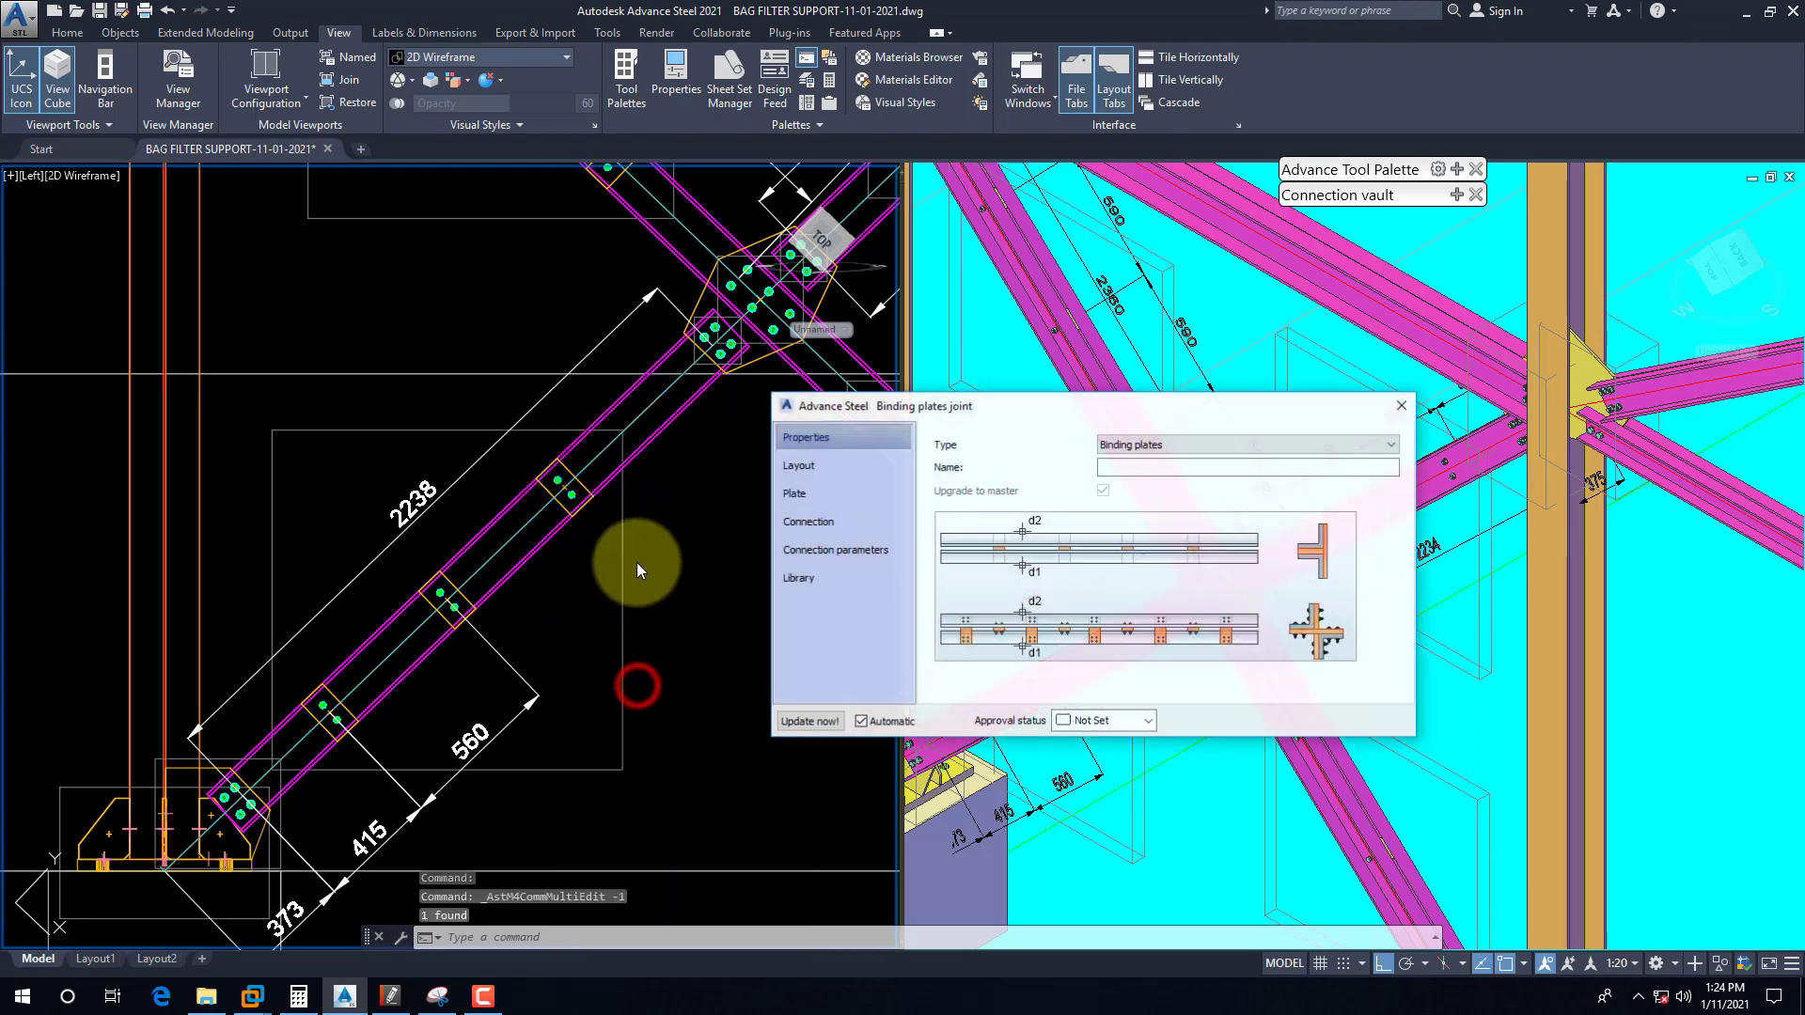
click(824, 521)
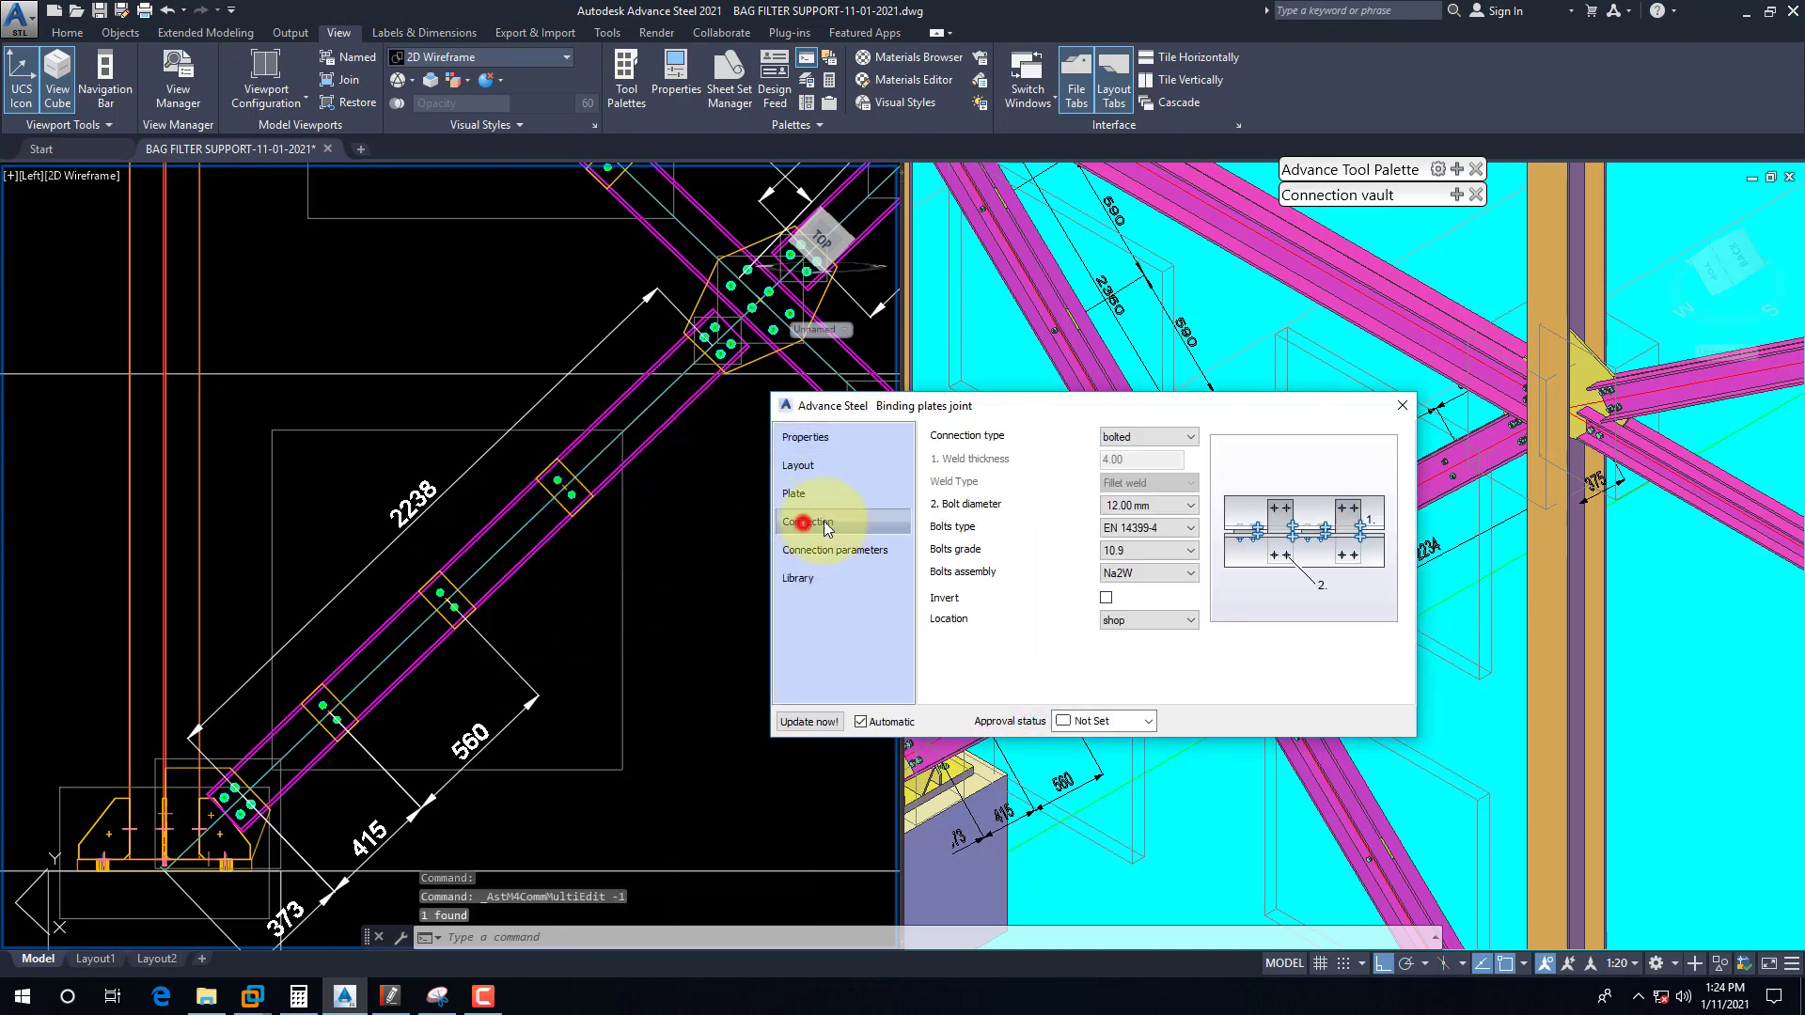
click(811, 465)
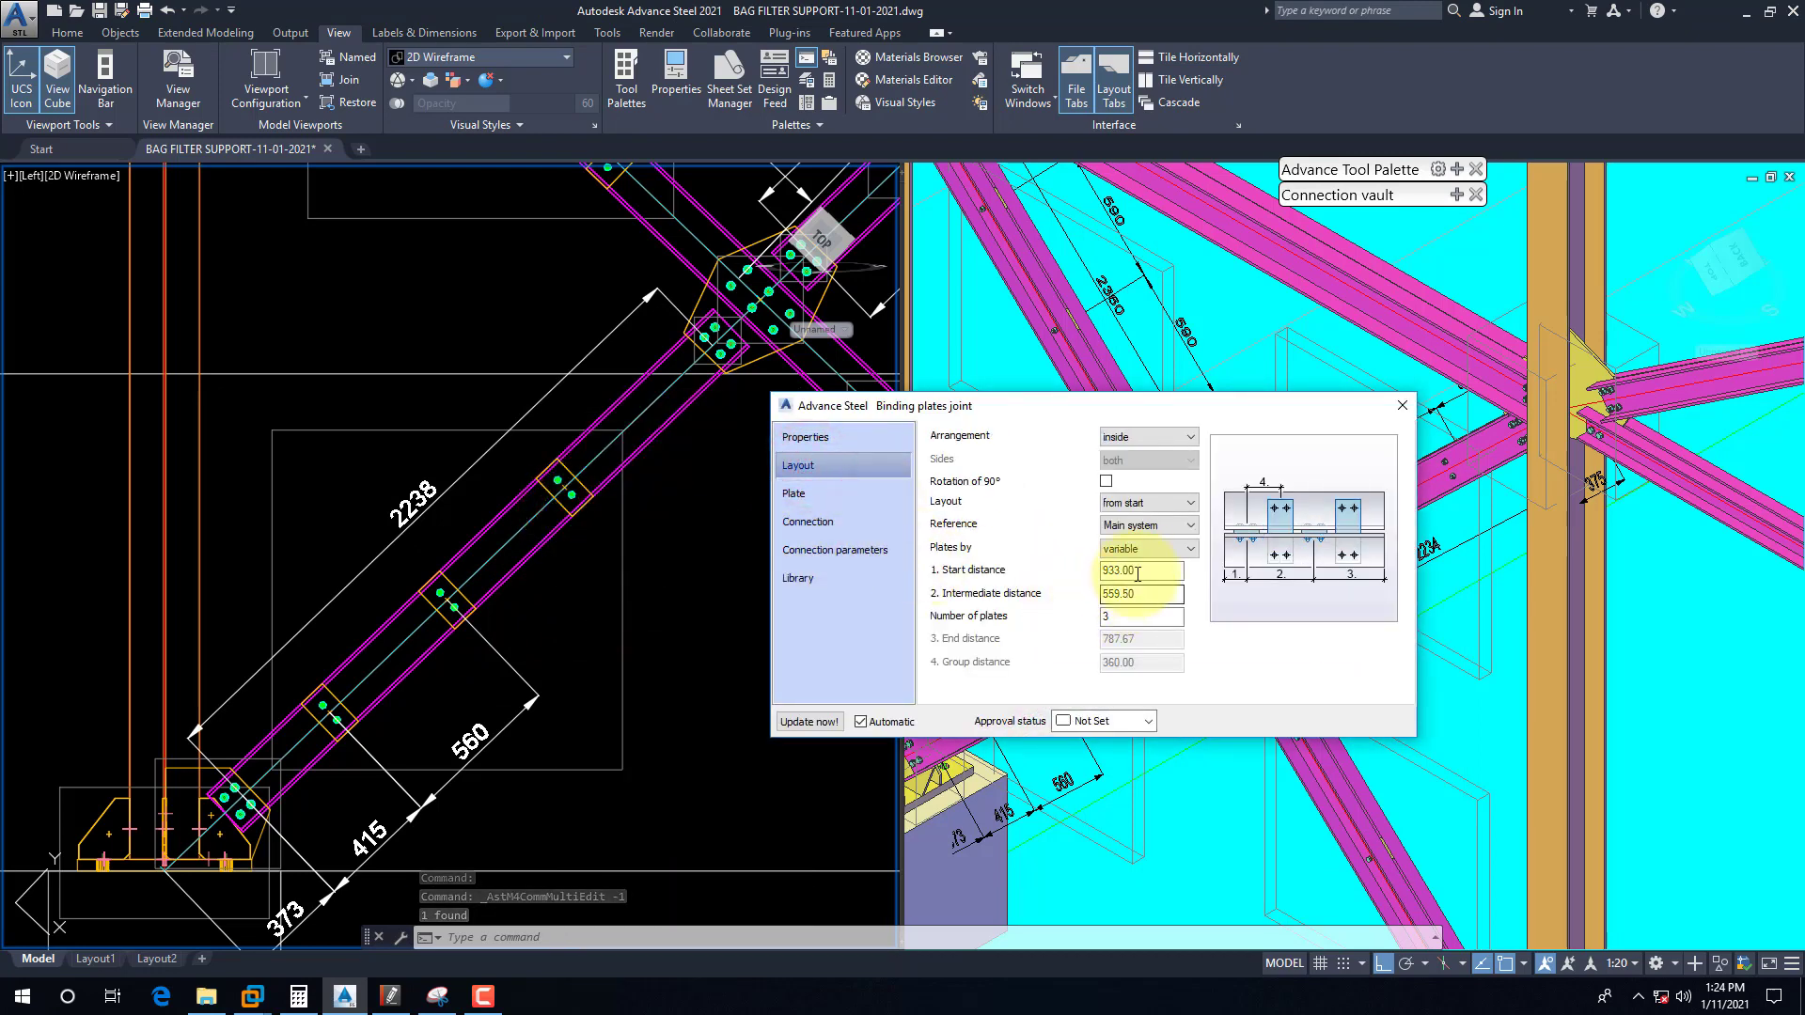
key(Return)
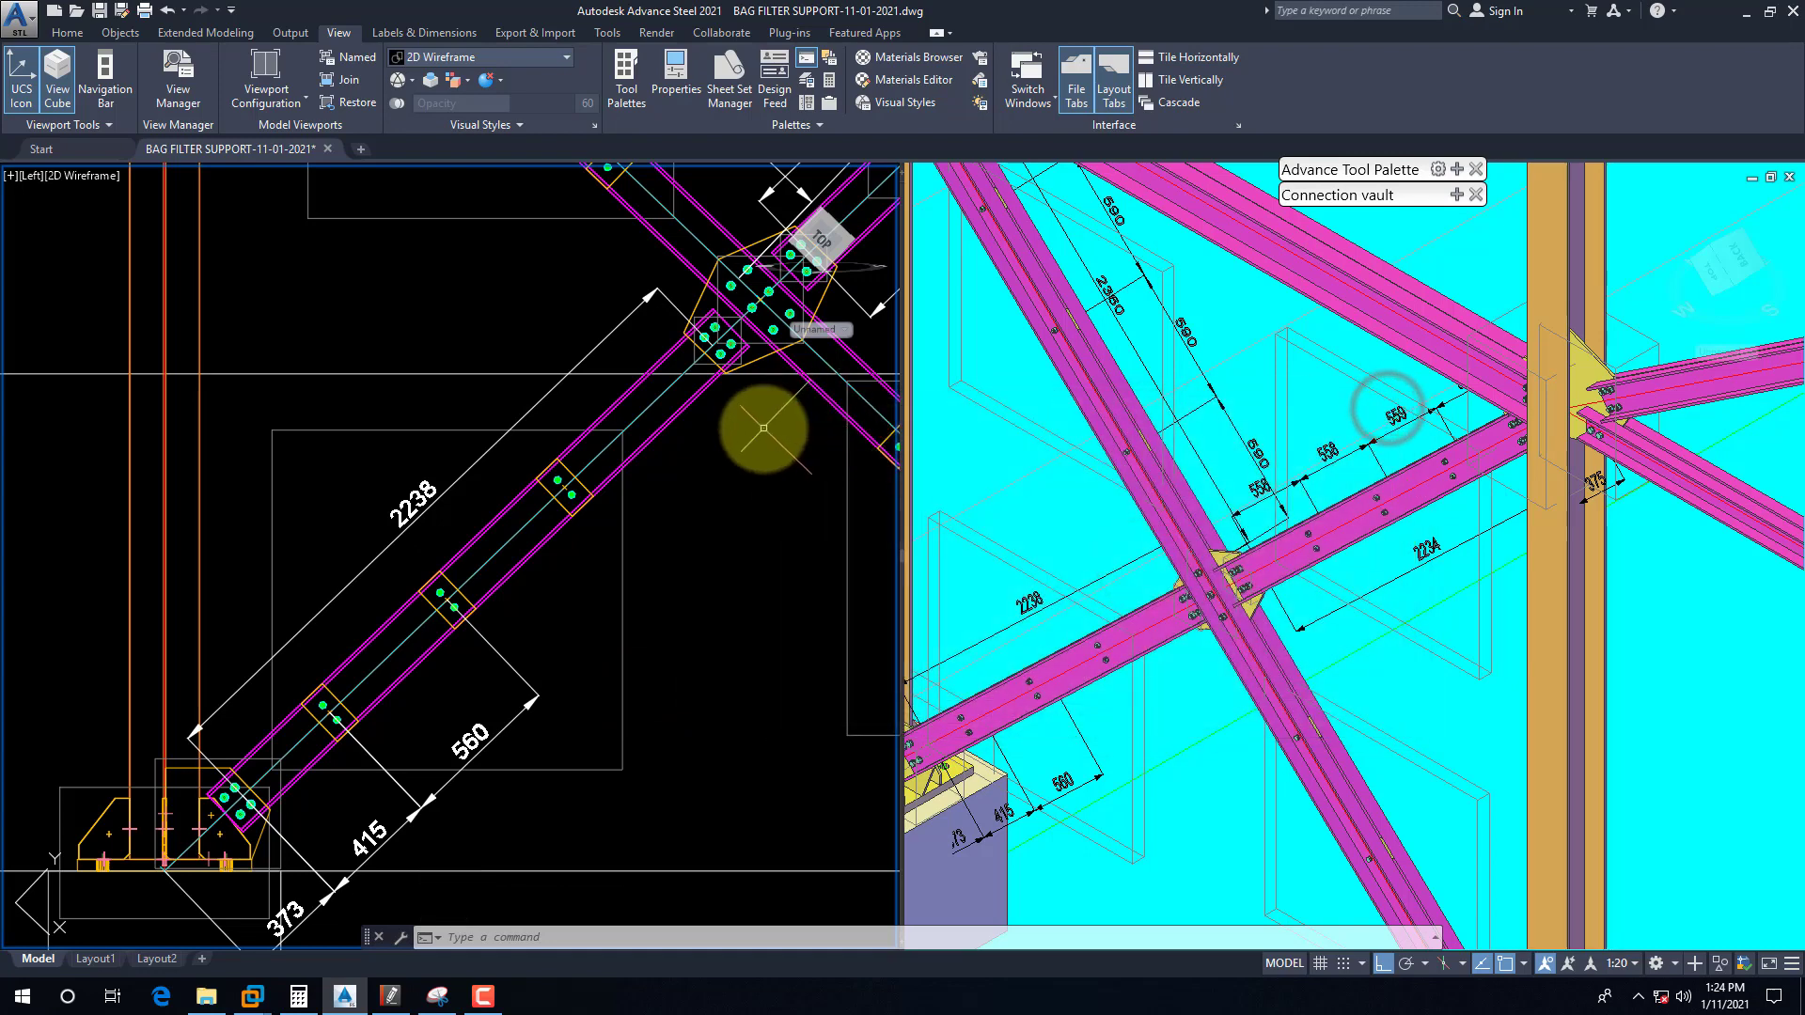
Step: Add an aligned dimension from the centre of the middle gusset to the midpoint of the lower-left diagonal's gusset bolts
middle_drag(686, 476, 575, 543)
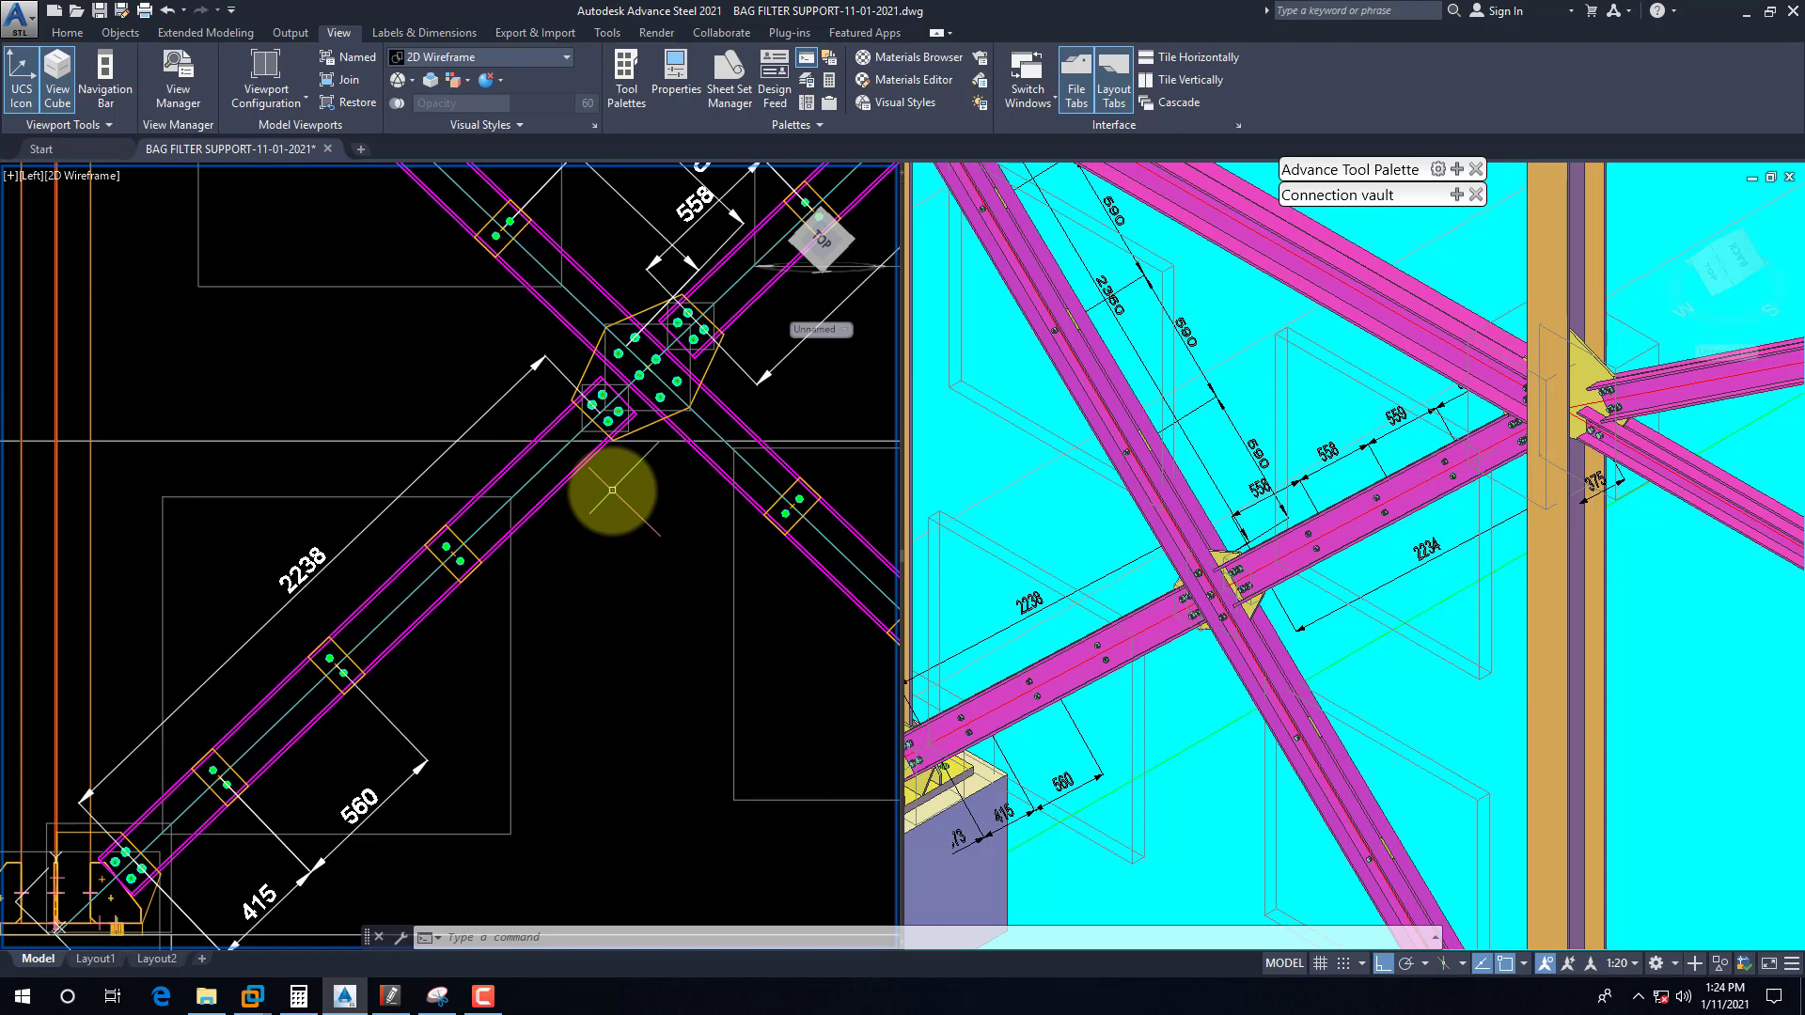
click(512, 551)
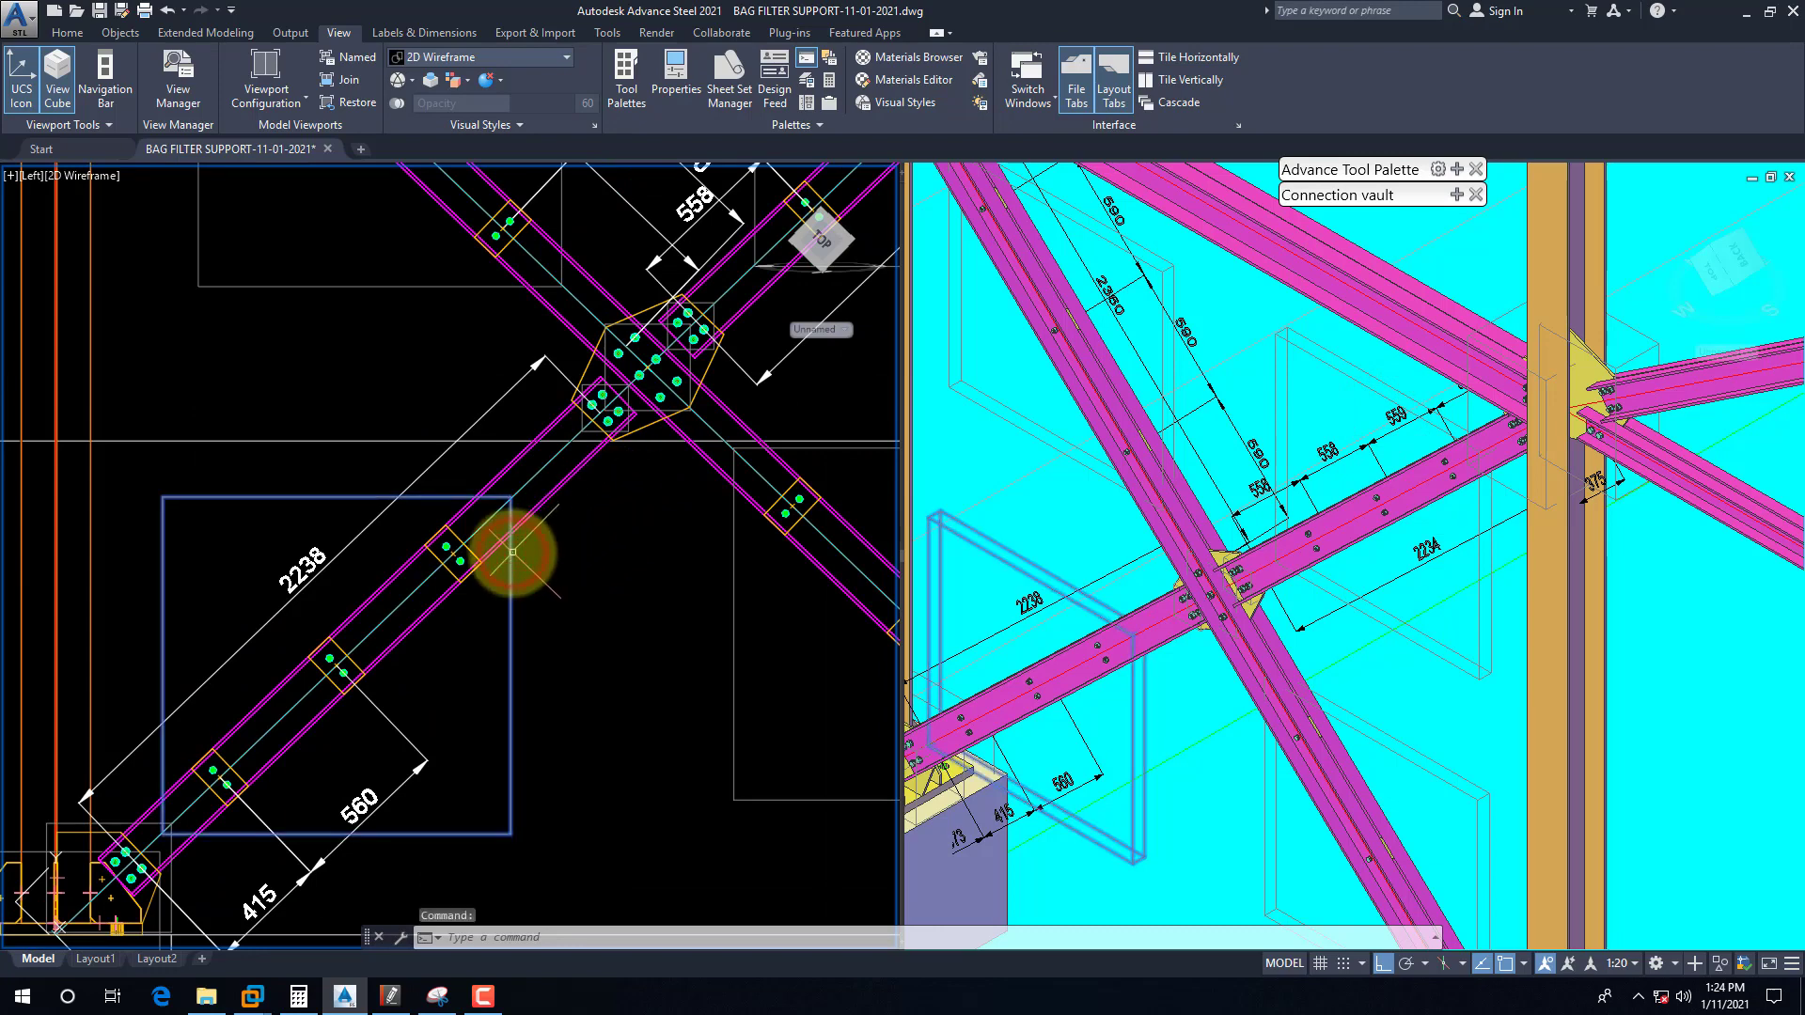
scroll(564, 489, up, 3)
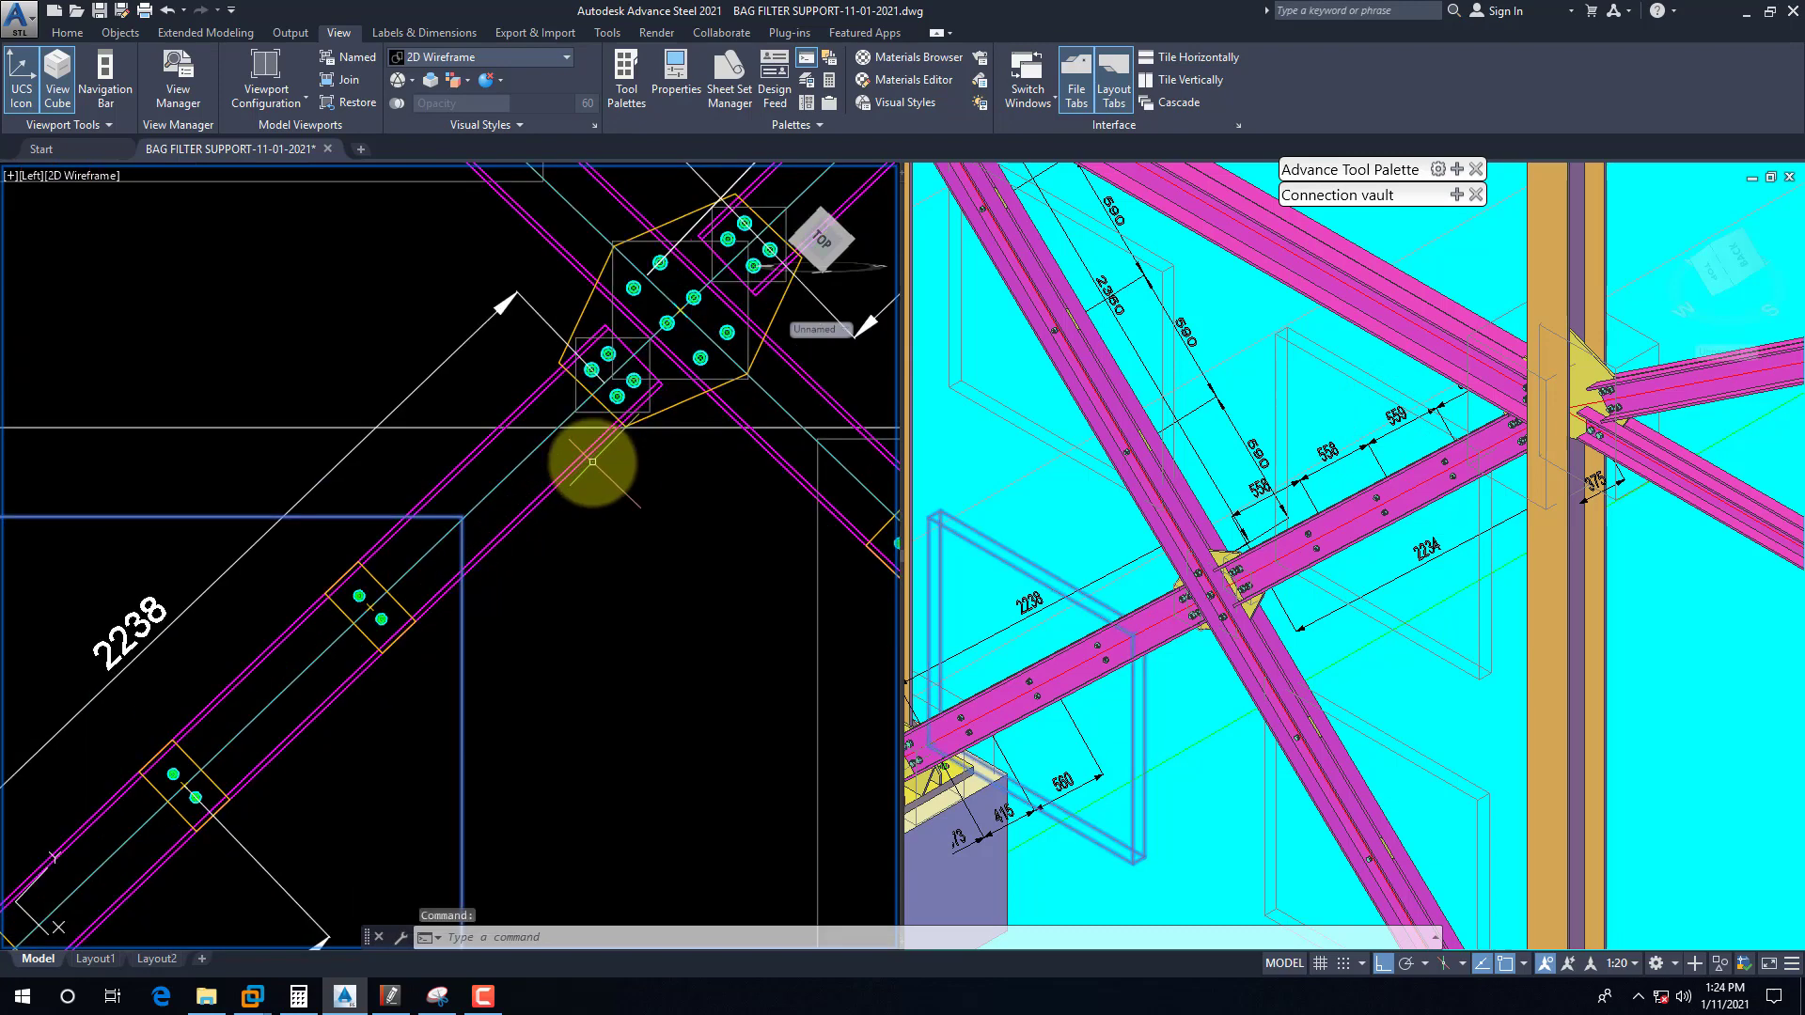
key(Escape)
text(dal)
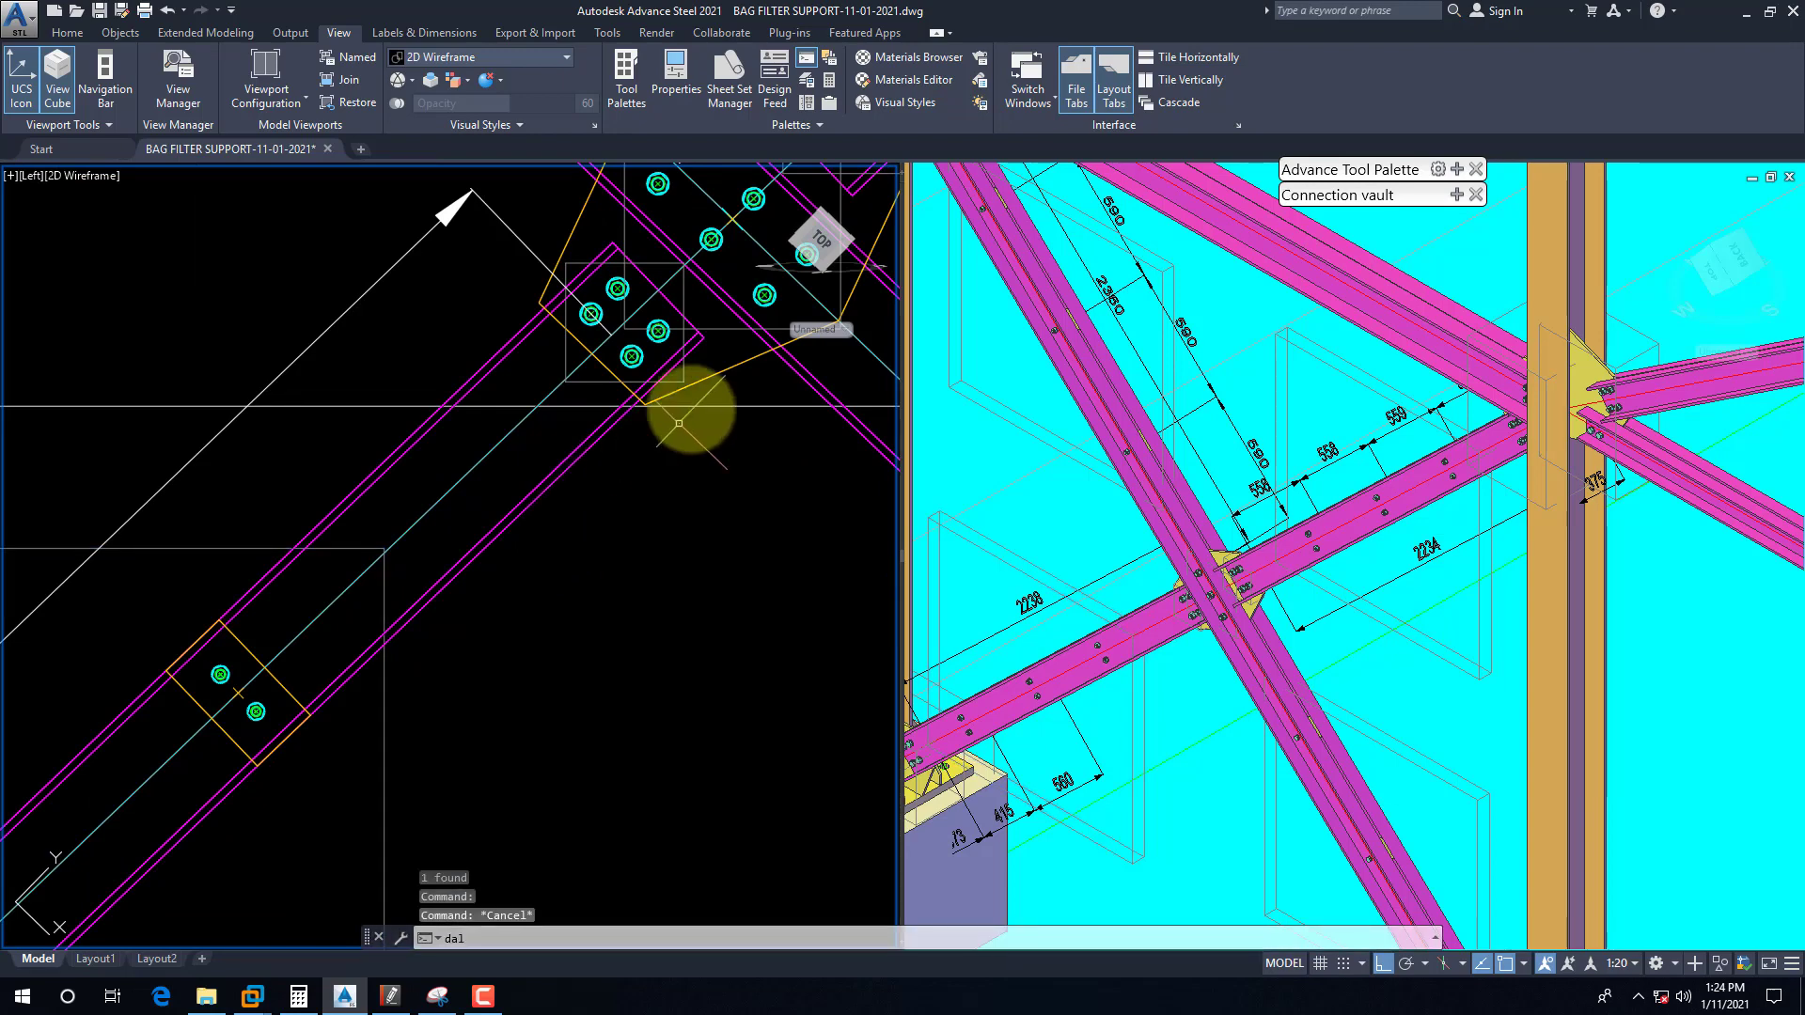
key(Return)
scroll(728, 221, up, 3)
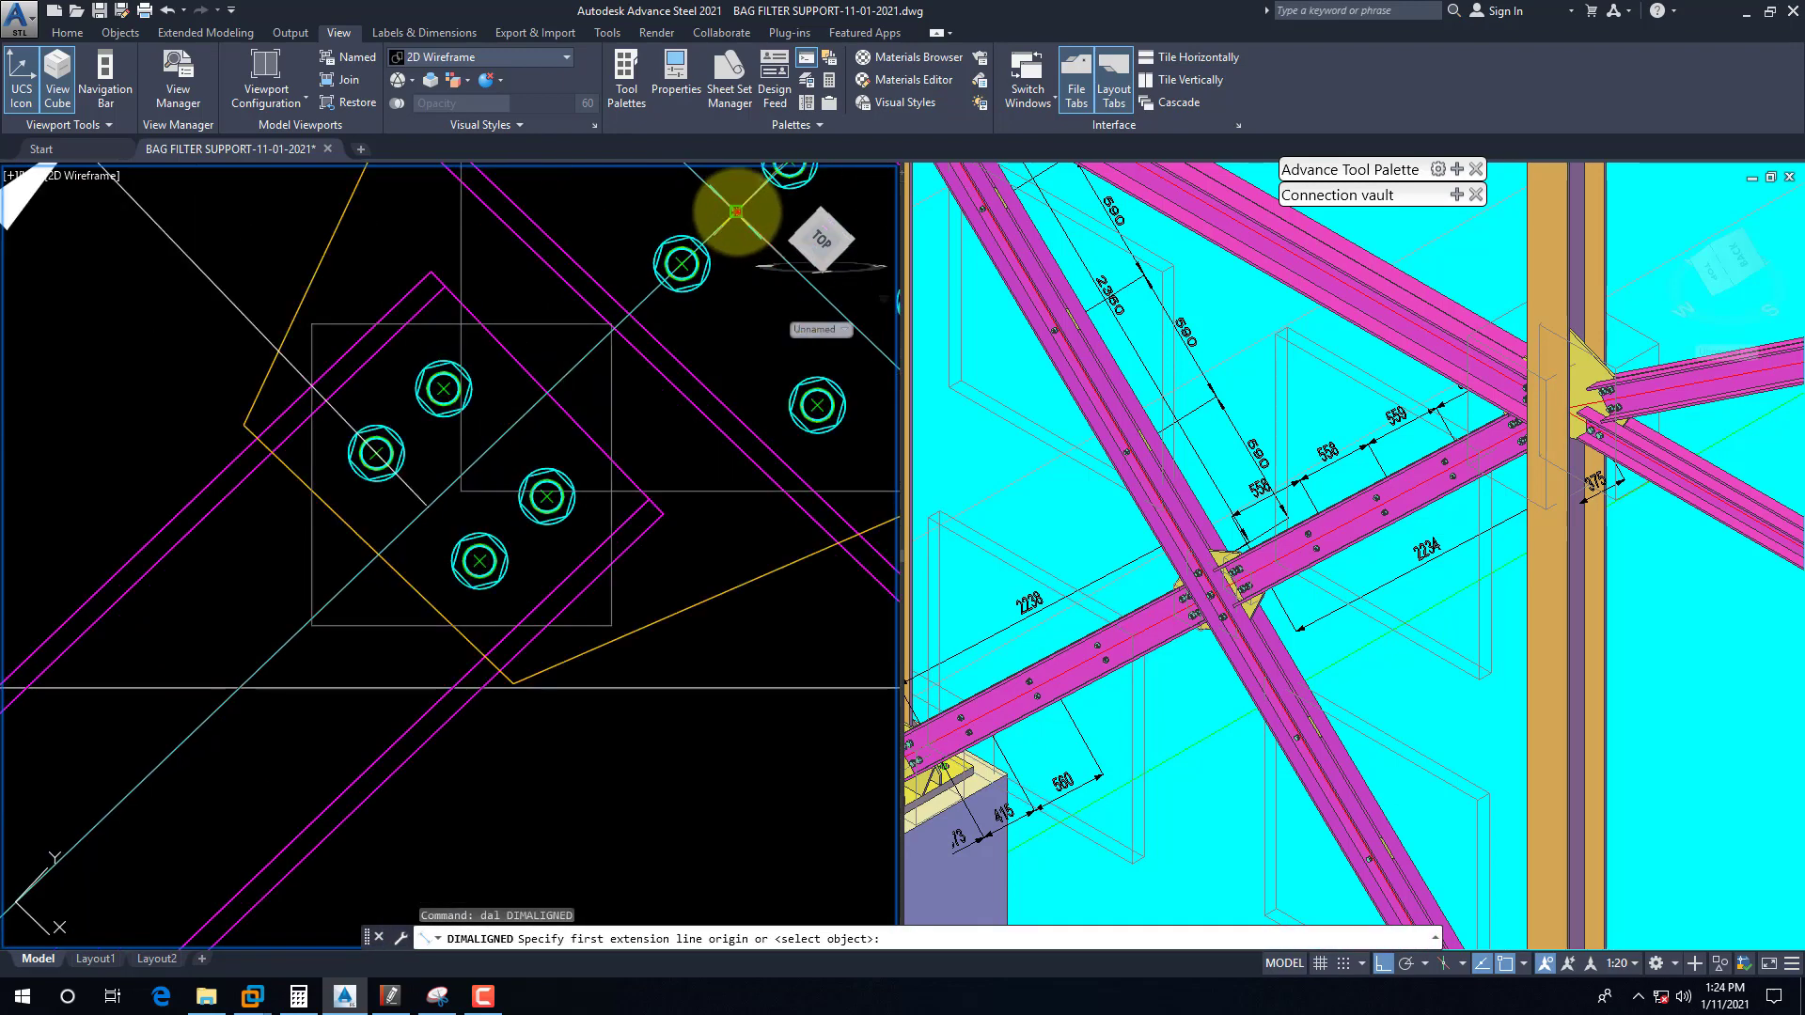
click(736, 211)
text(m2p)
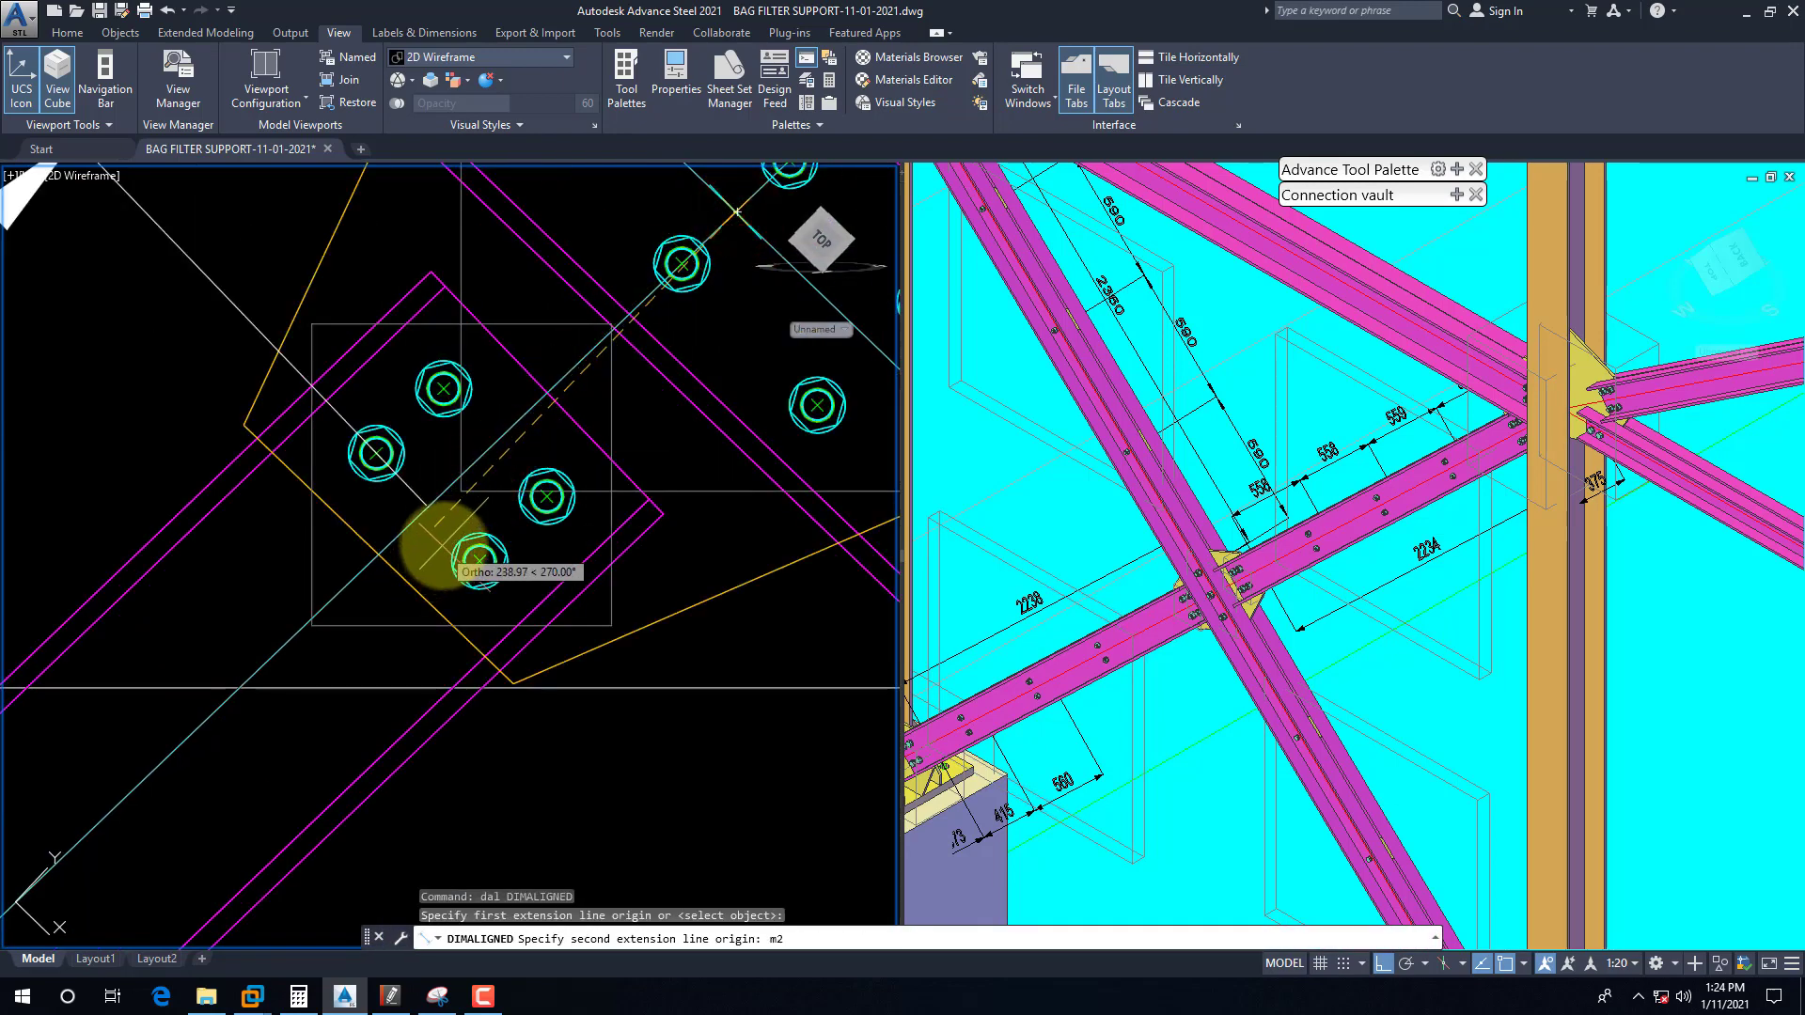
key(Return)
click(376, 454)
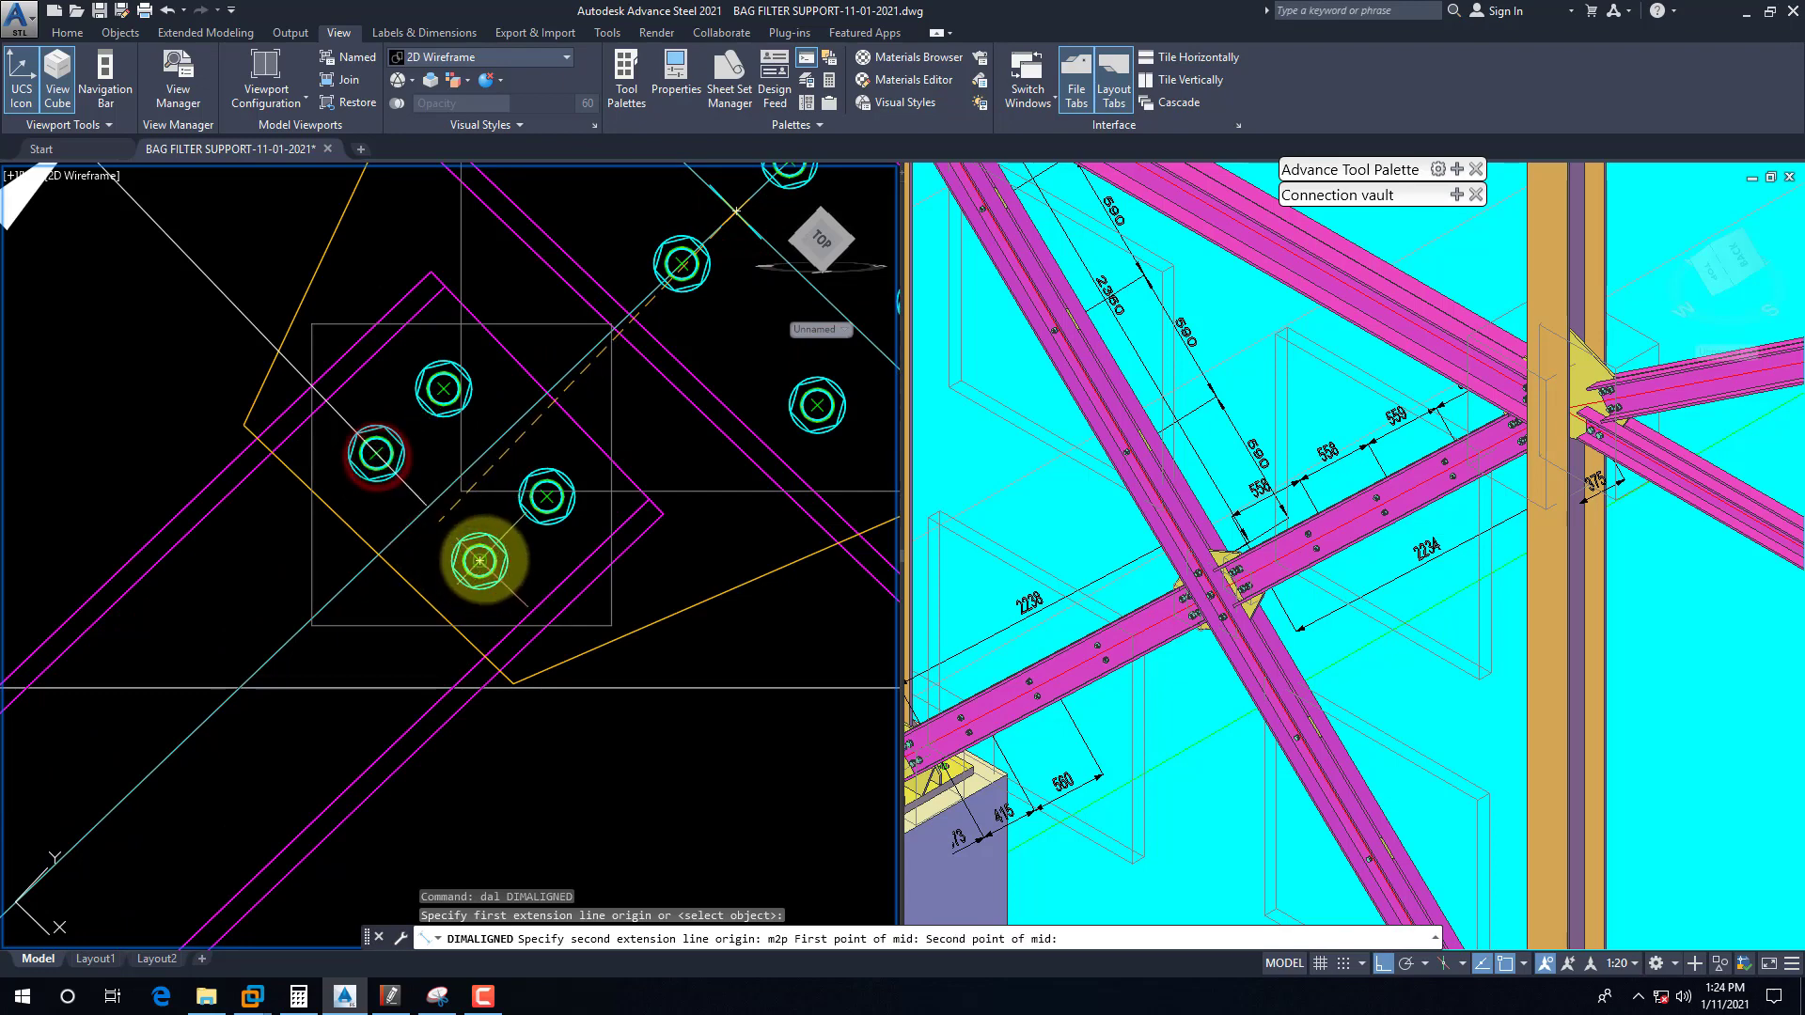
click(479, 561)
scroll(423, 508, down, 3)
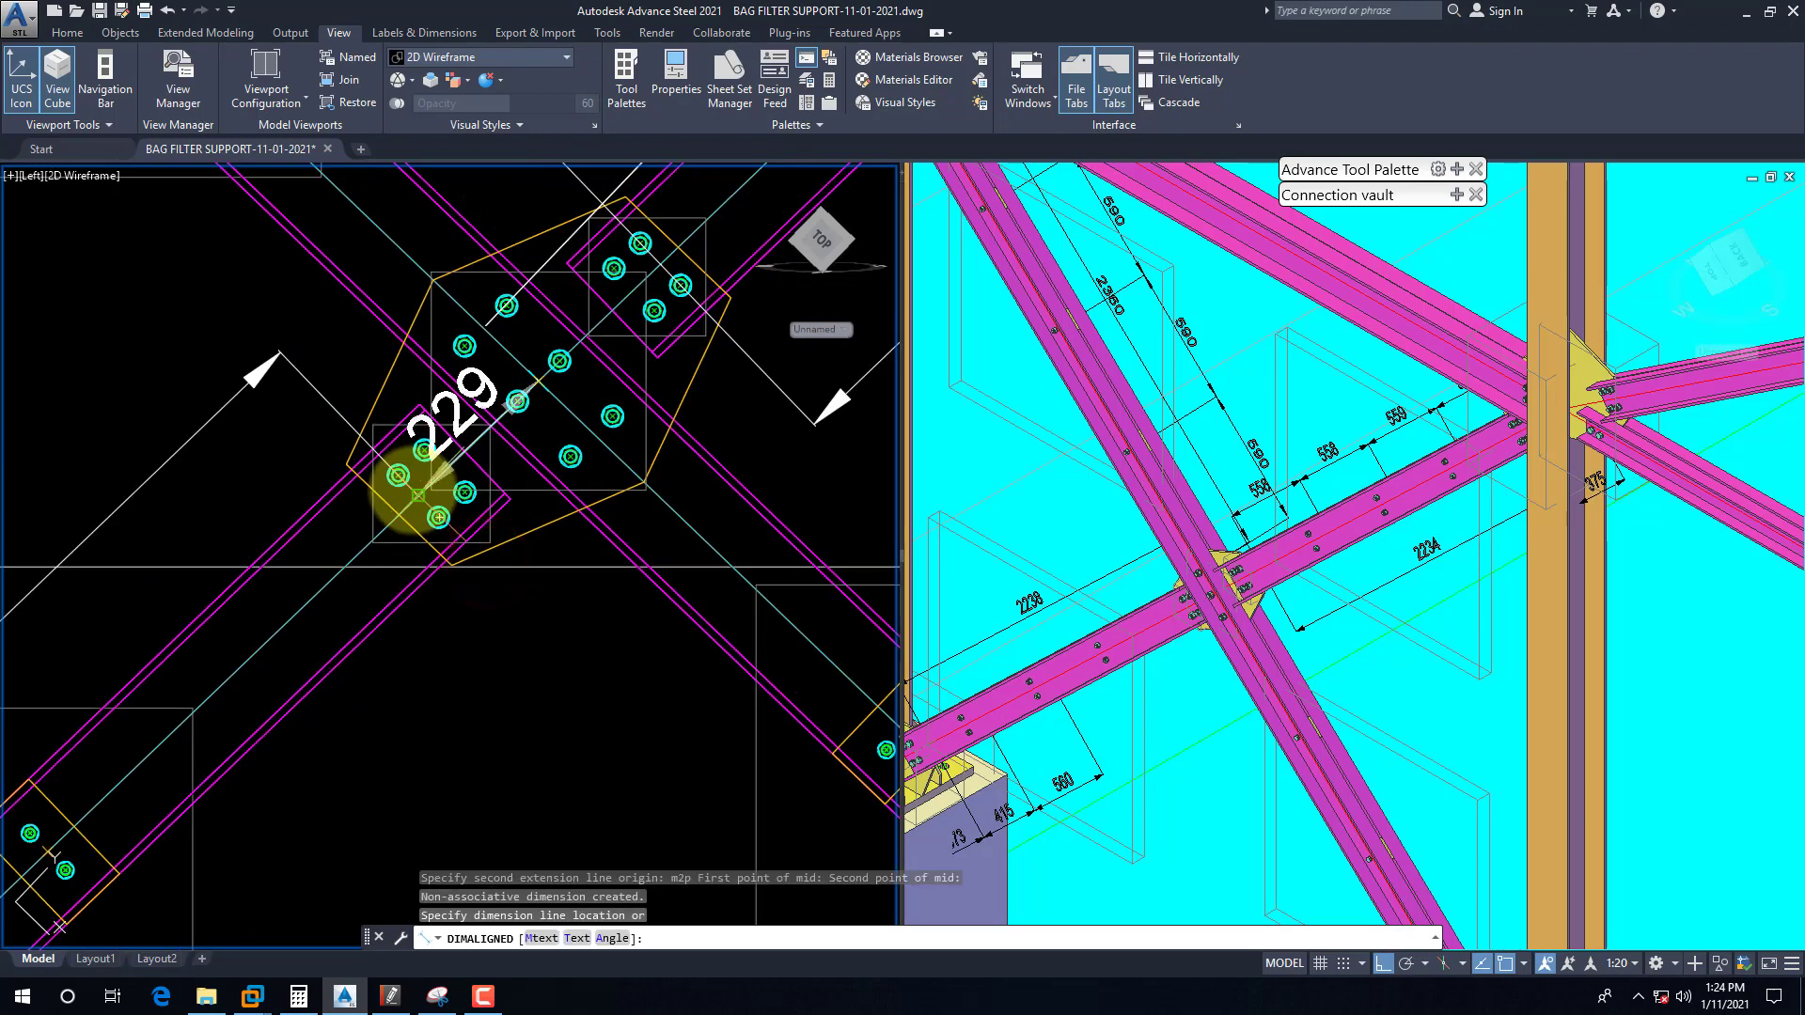
click(541, 644)
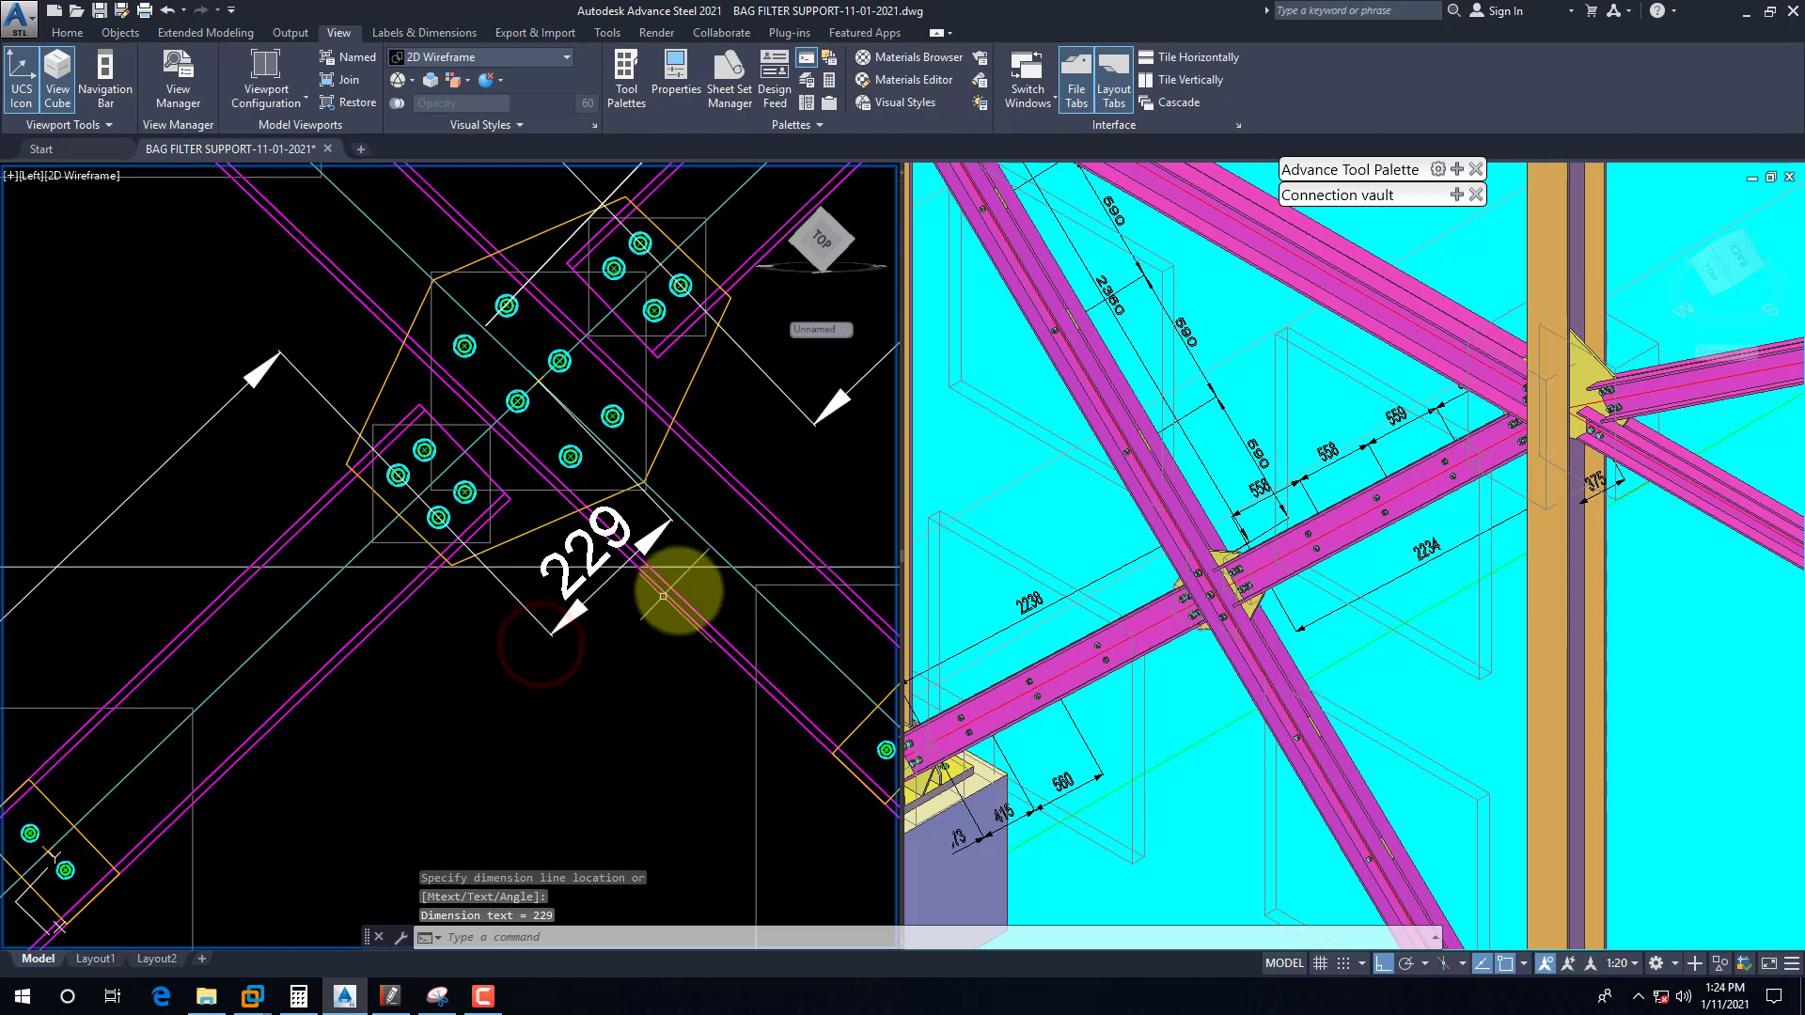
Step: Switch to Calculator and add the 229 gusset offset to the 559.5 plate spacing
scroll(676, 596, down, 2)
scroll(565, 673, up, 1)
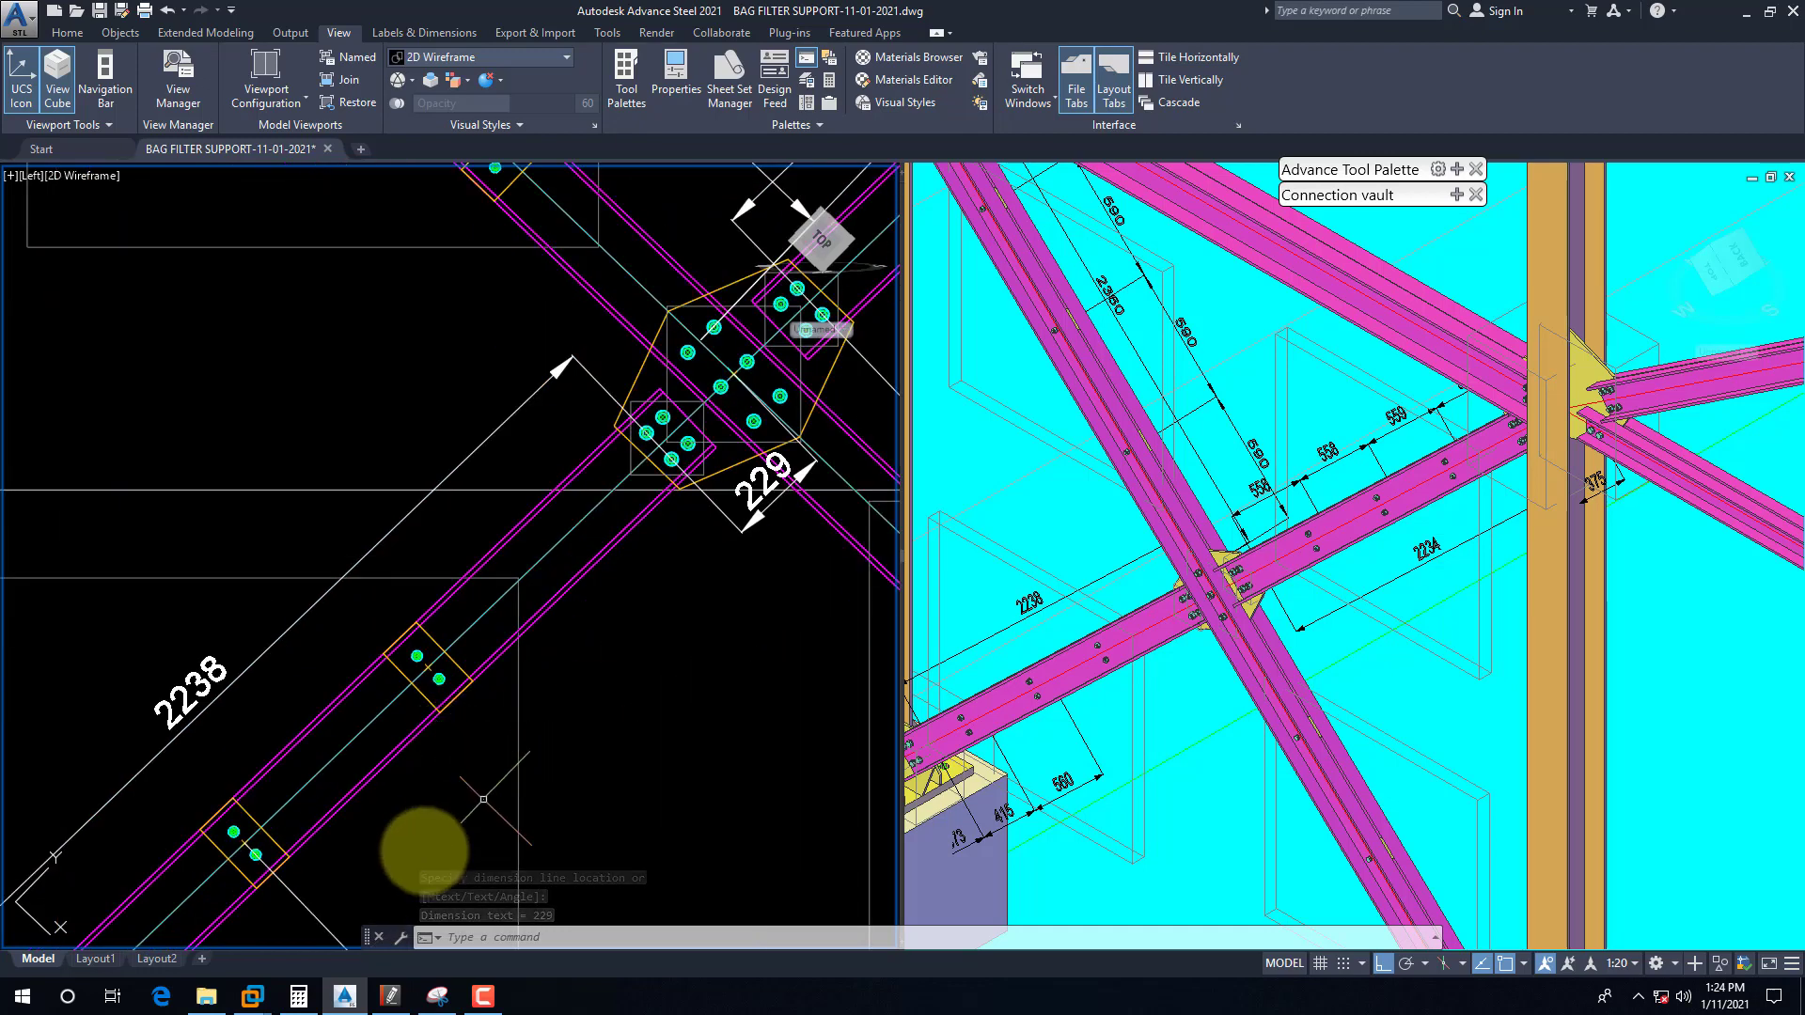
click(296, 1000)
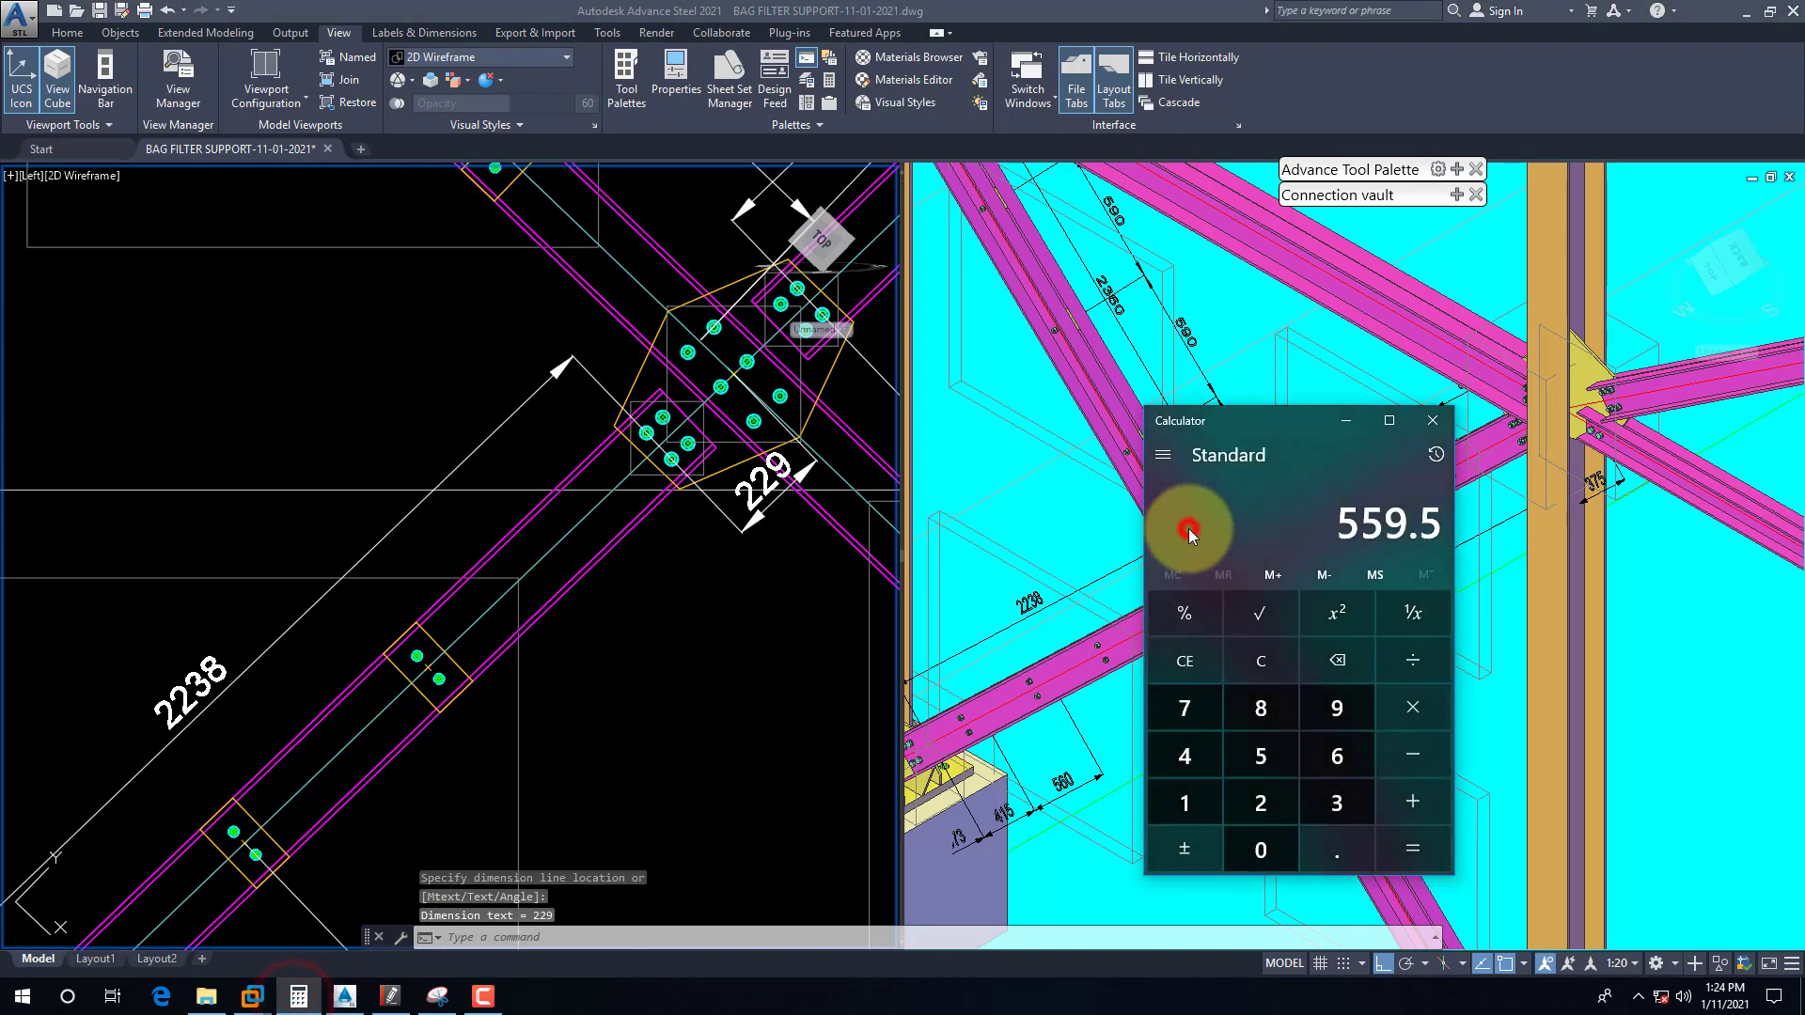
key(plus)
text(229)
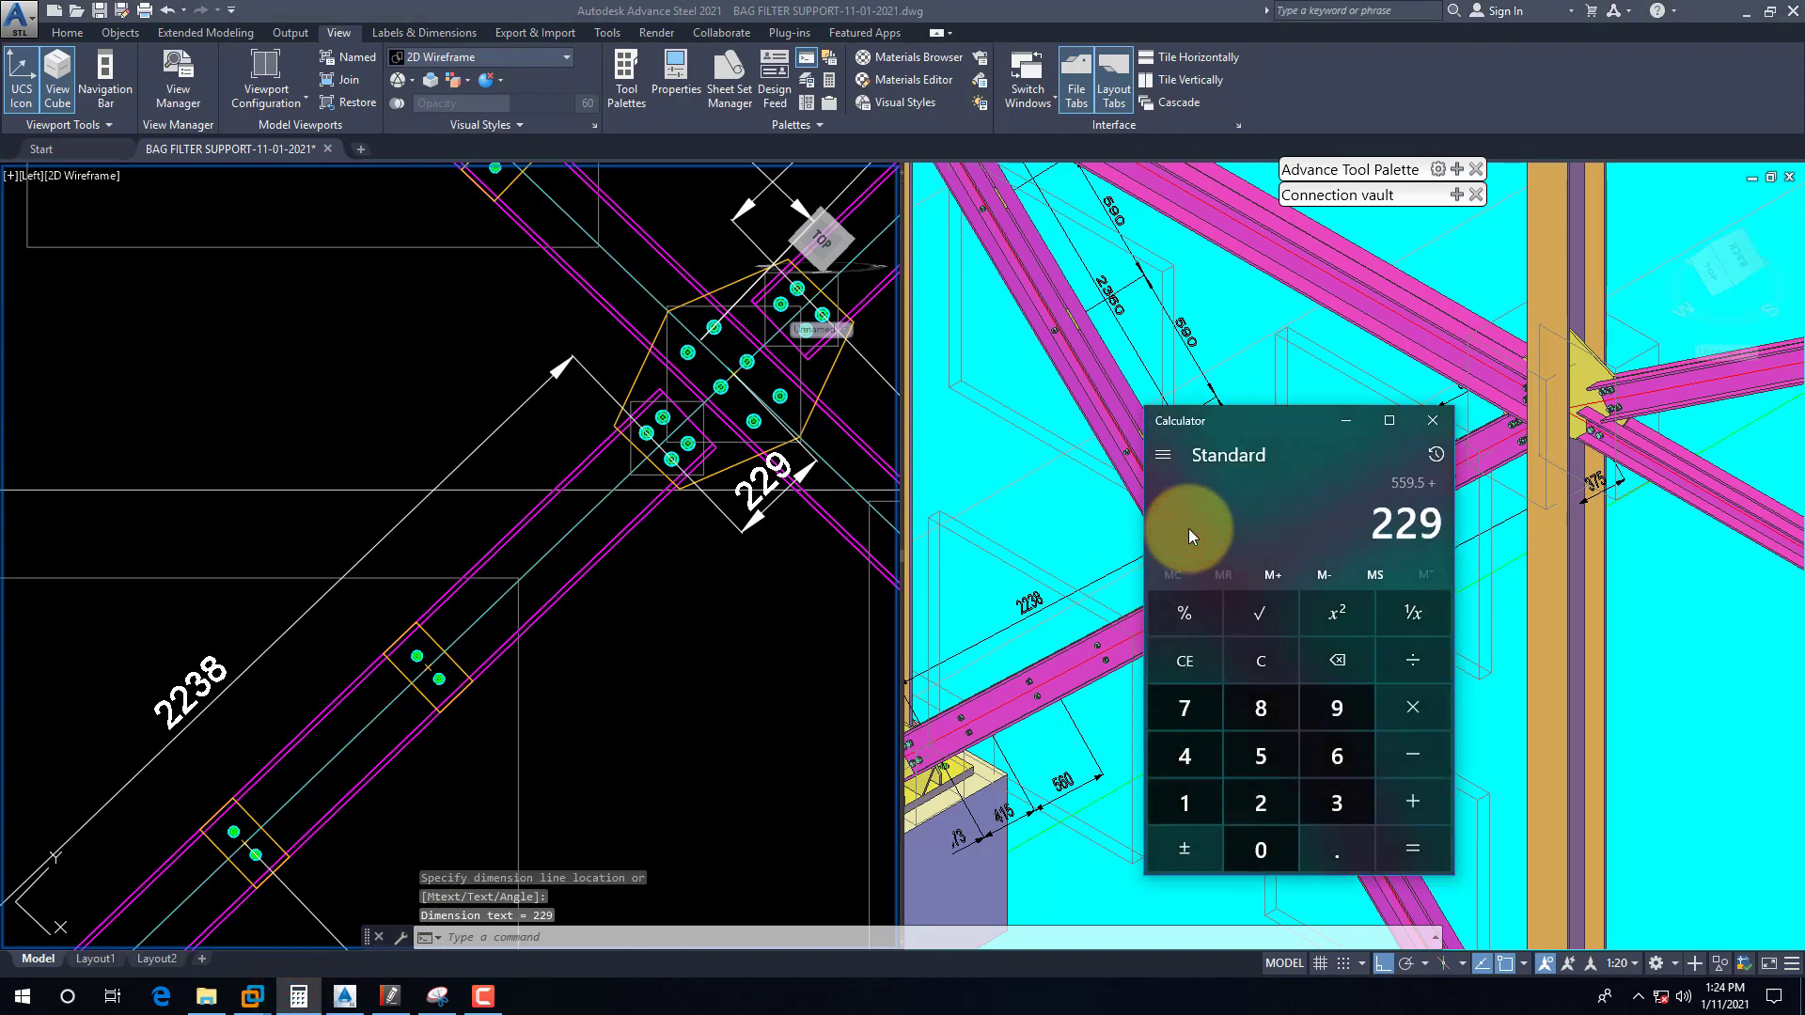
key(Return)
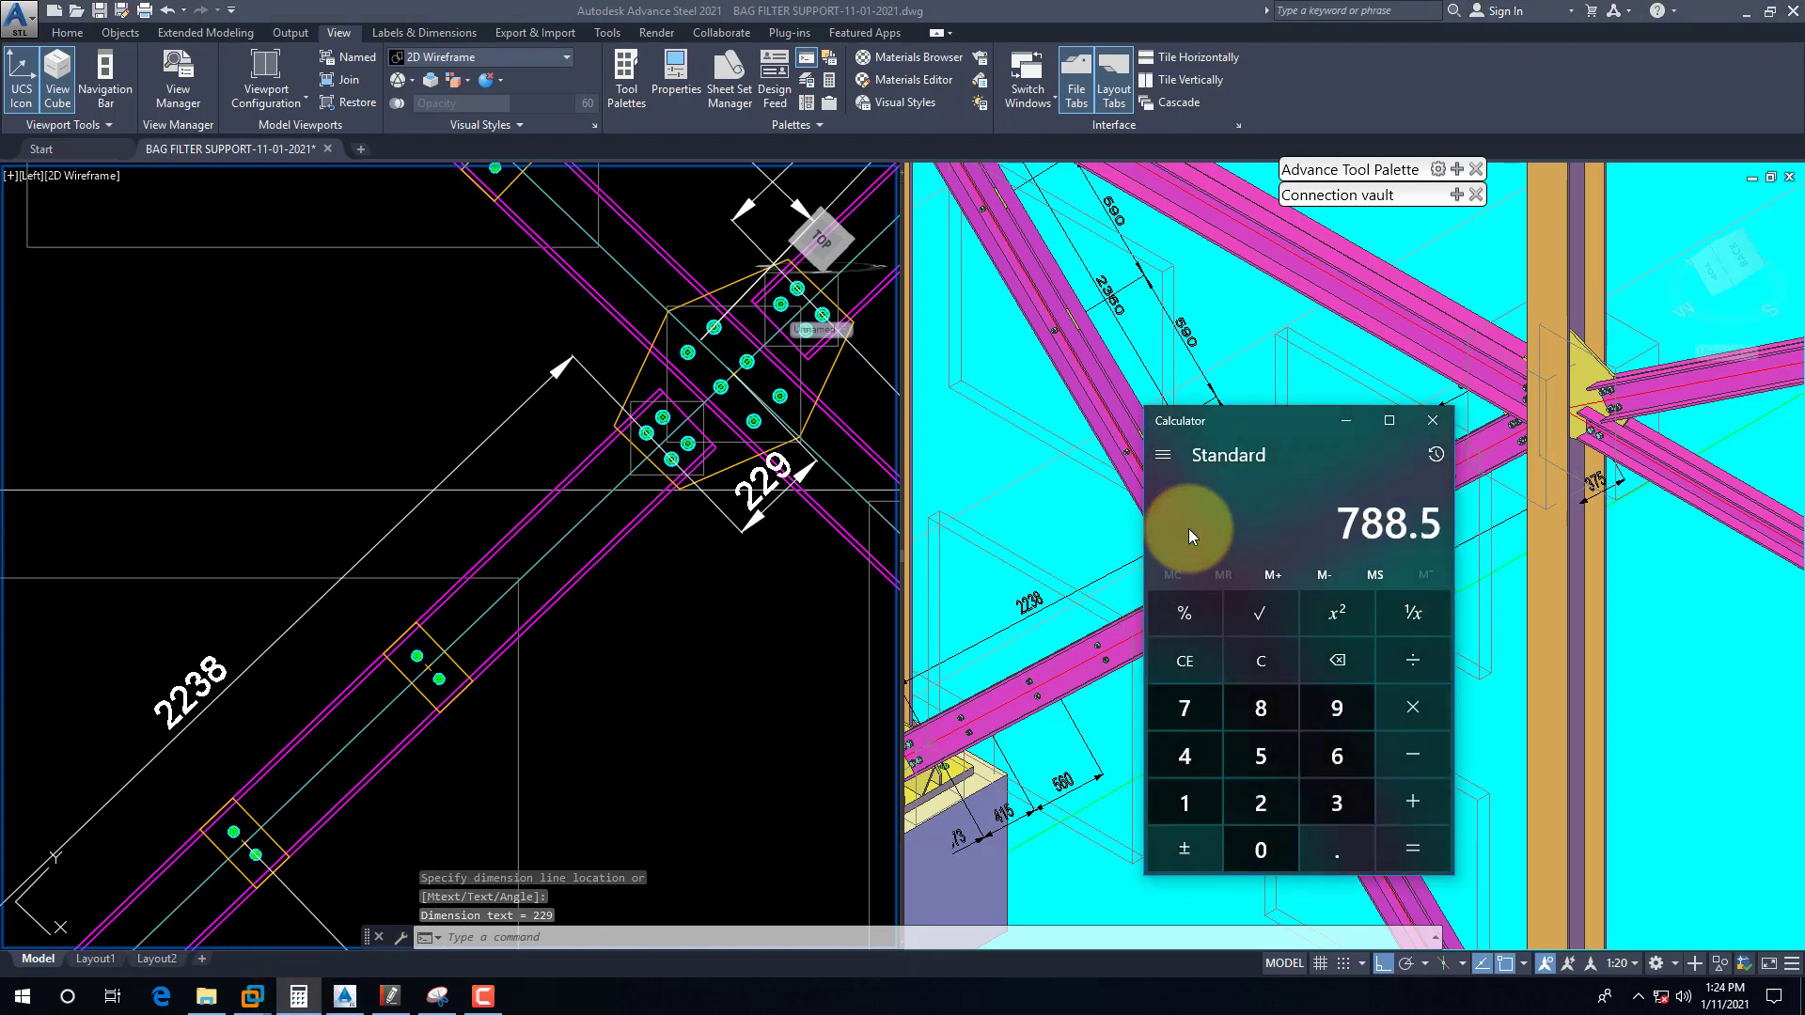
Step: Return to Advance Steel, open the lower-left diagonal's binding plates joint properties and set the layout start distance to 778.5
click(532, 438)
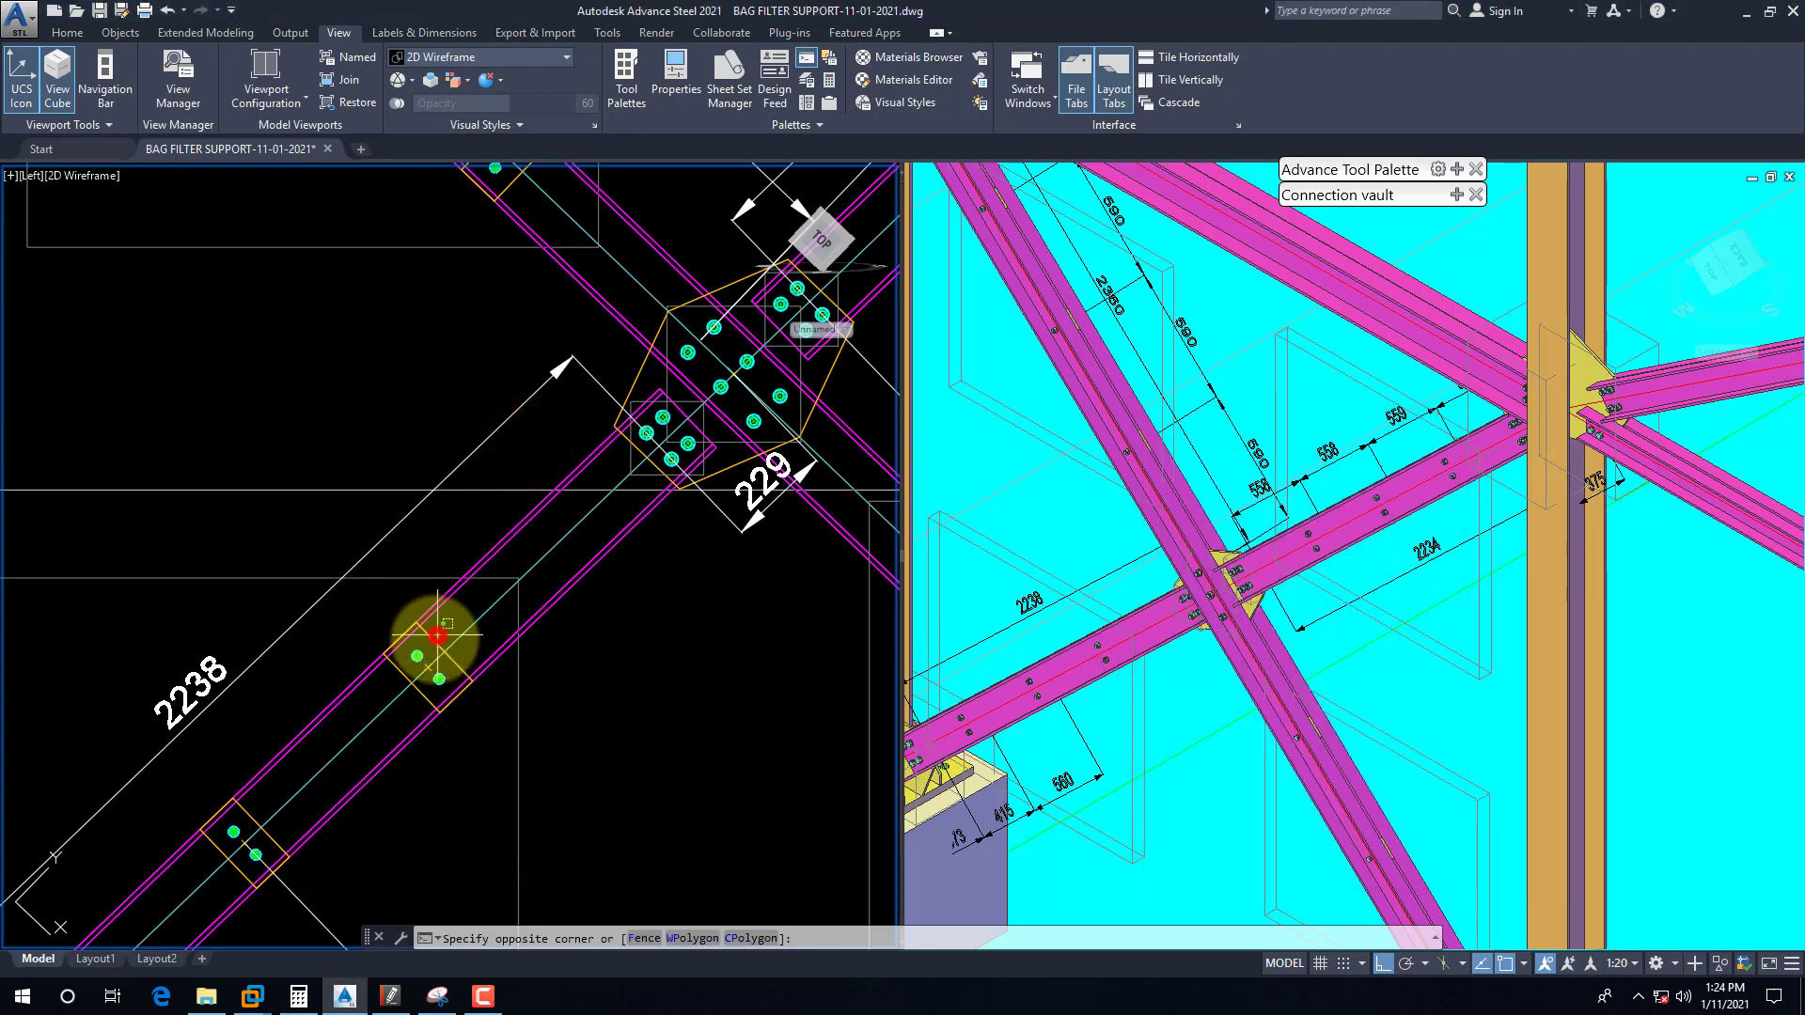
click(438, 635)
right_click(438, 636)
click(523, 342)
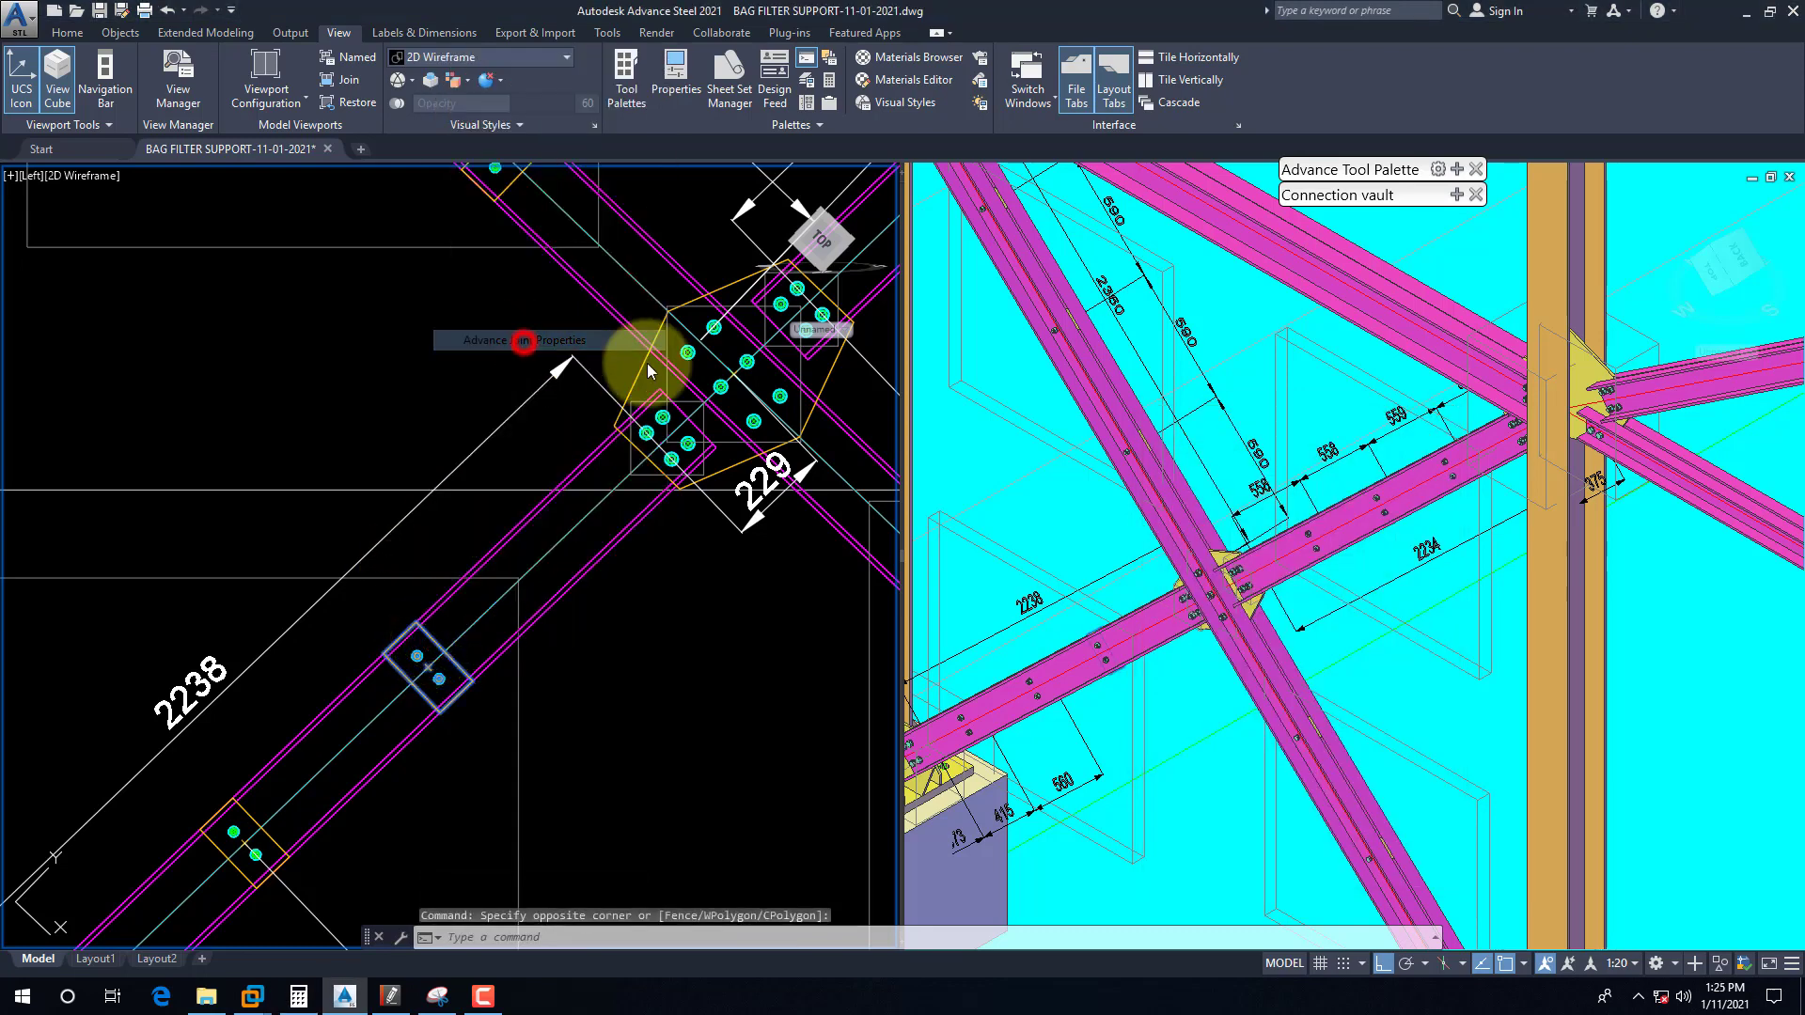
click(810, 522)
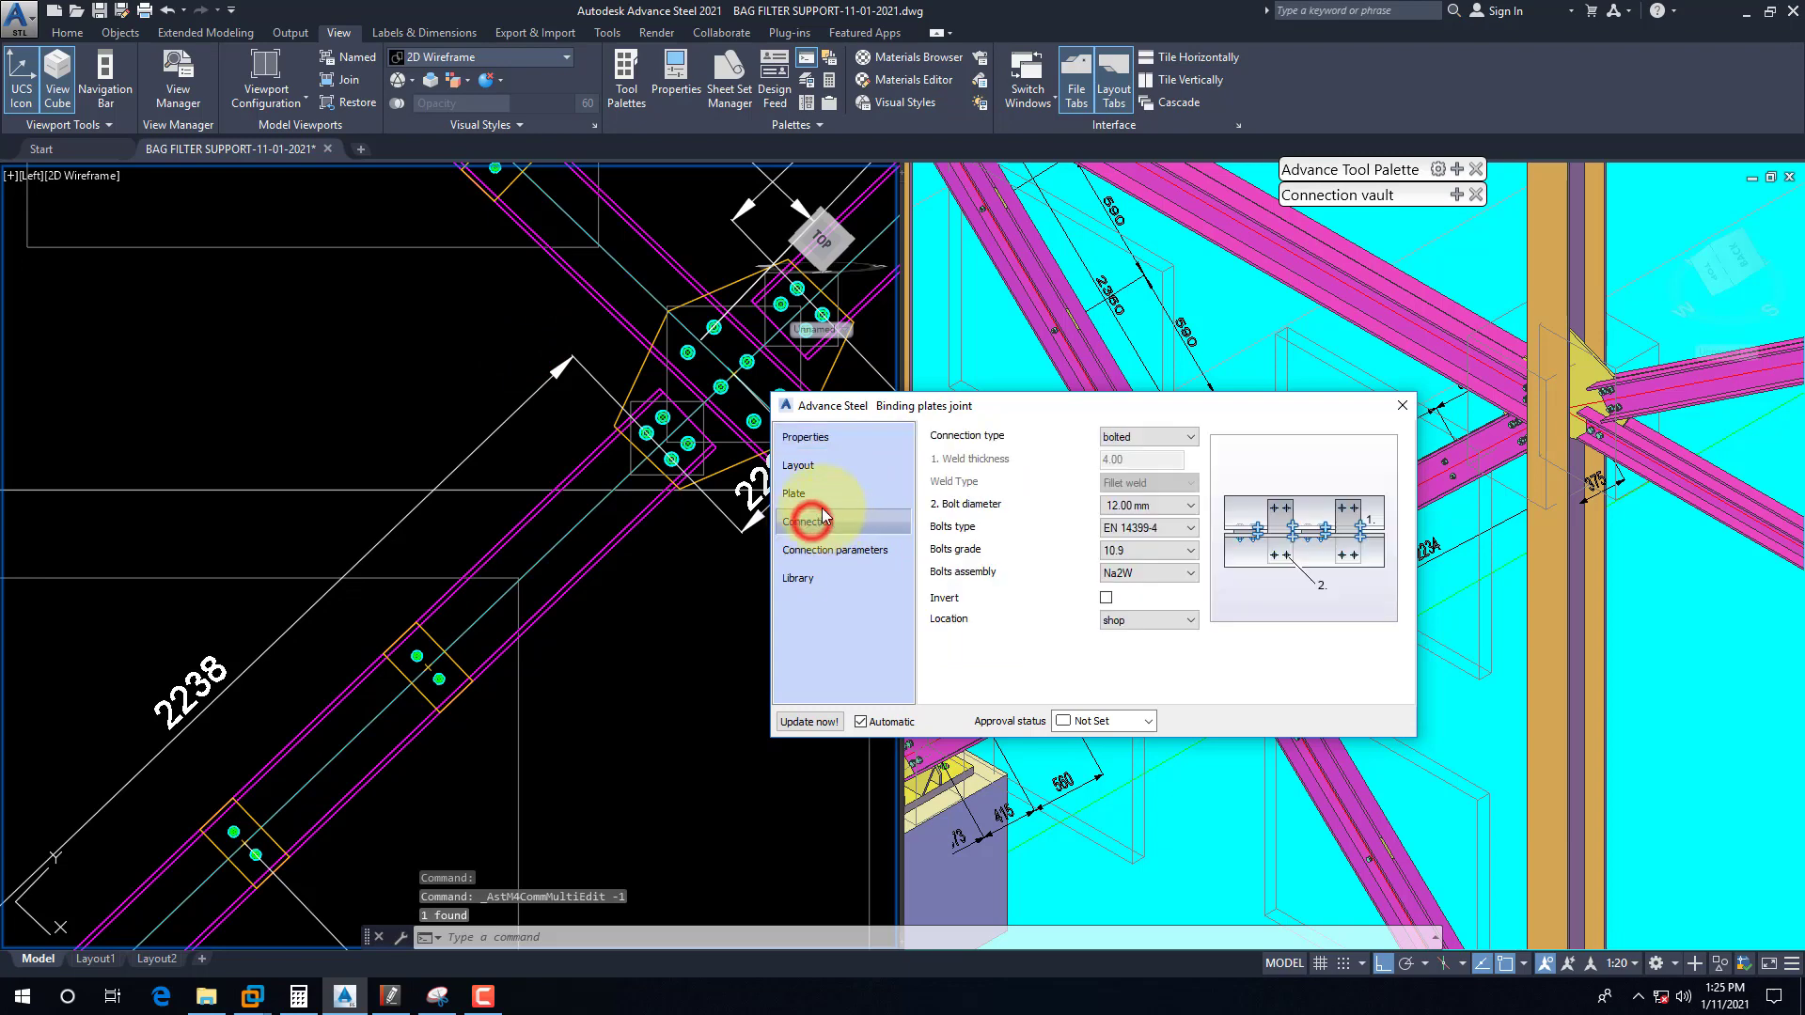
click(812, 467)
double_click(1142, 571)
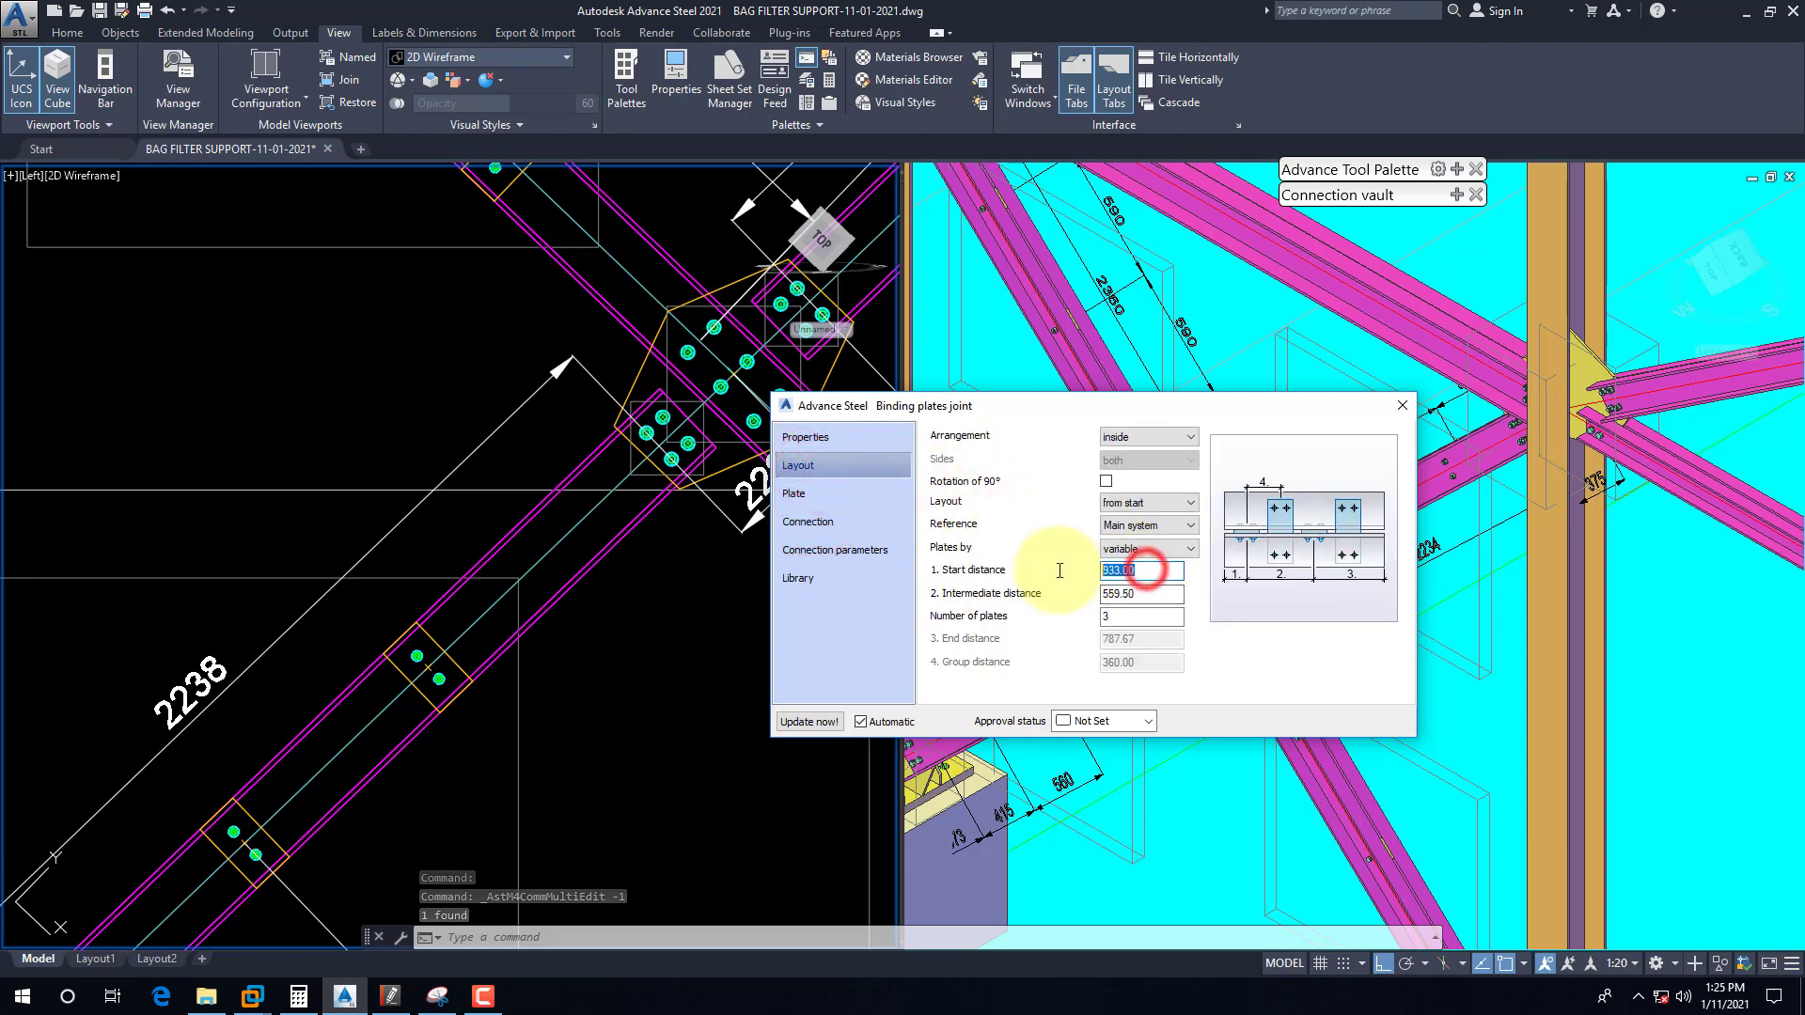
text(778.5)
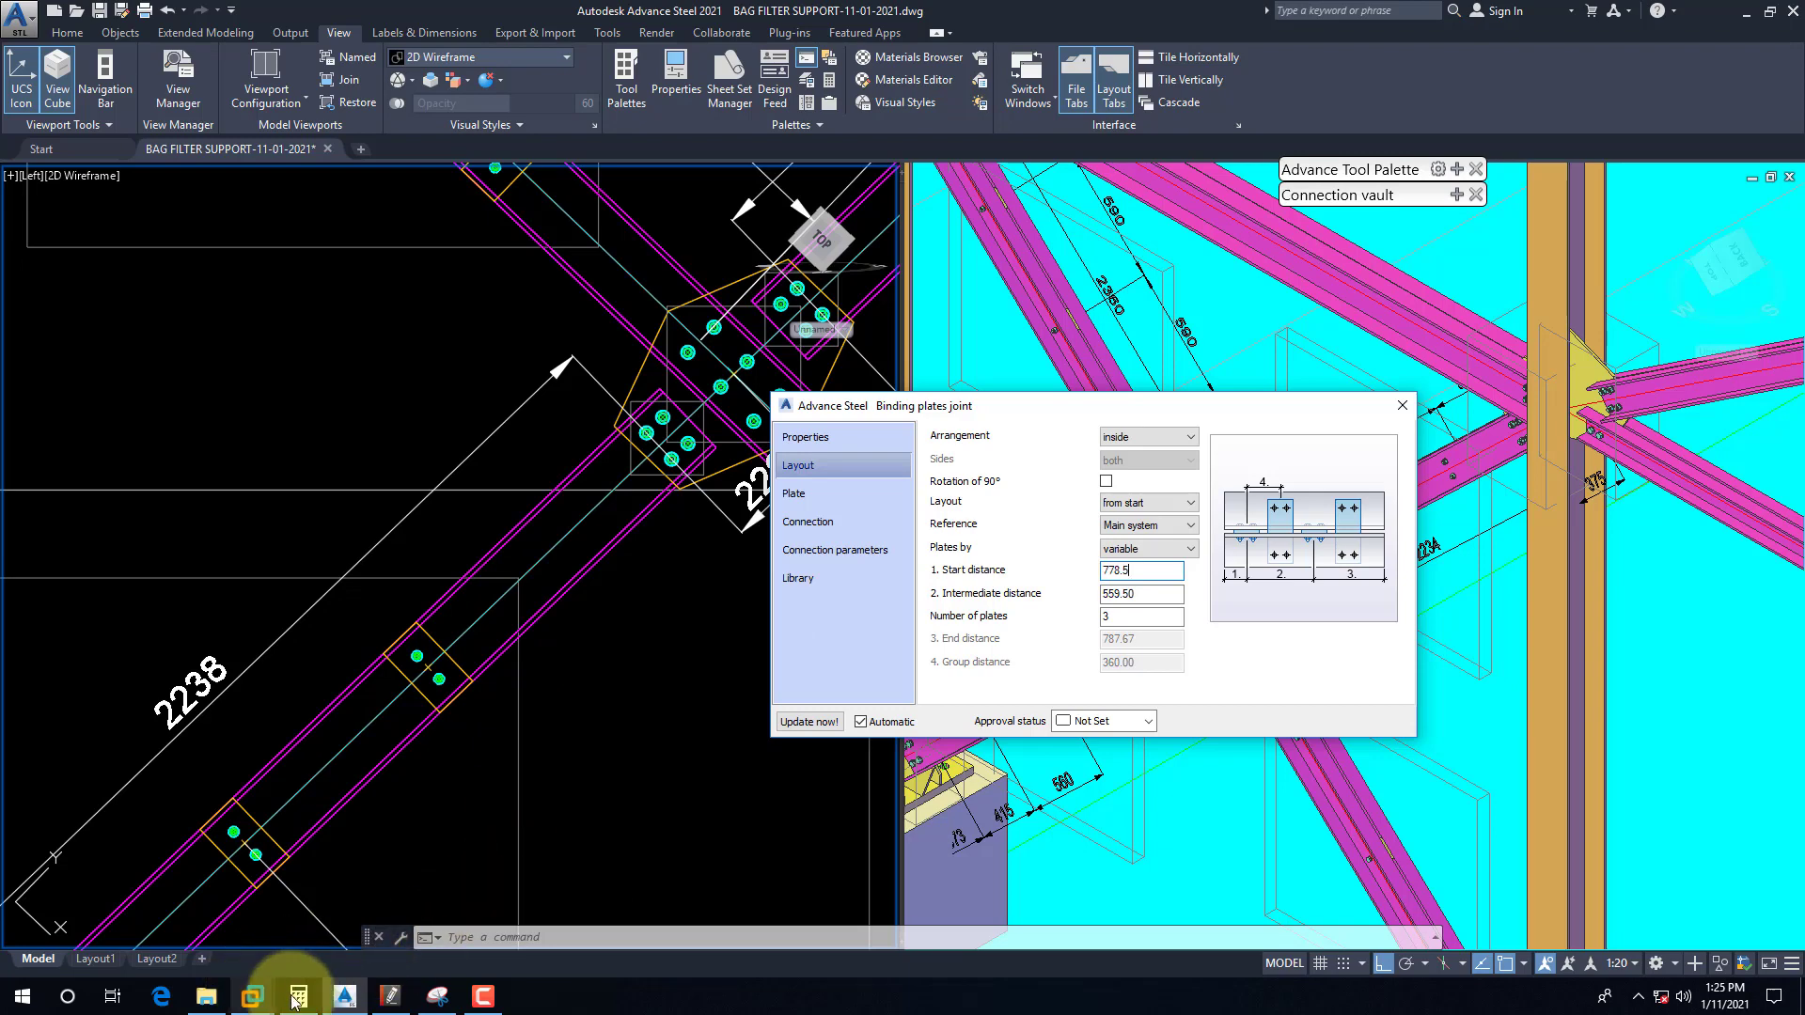
Step: Recheck the sum in Calculator and correct the joint's start distance to 788.5 in Advance Steel
click(297, 998)
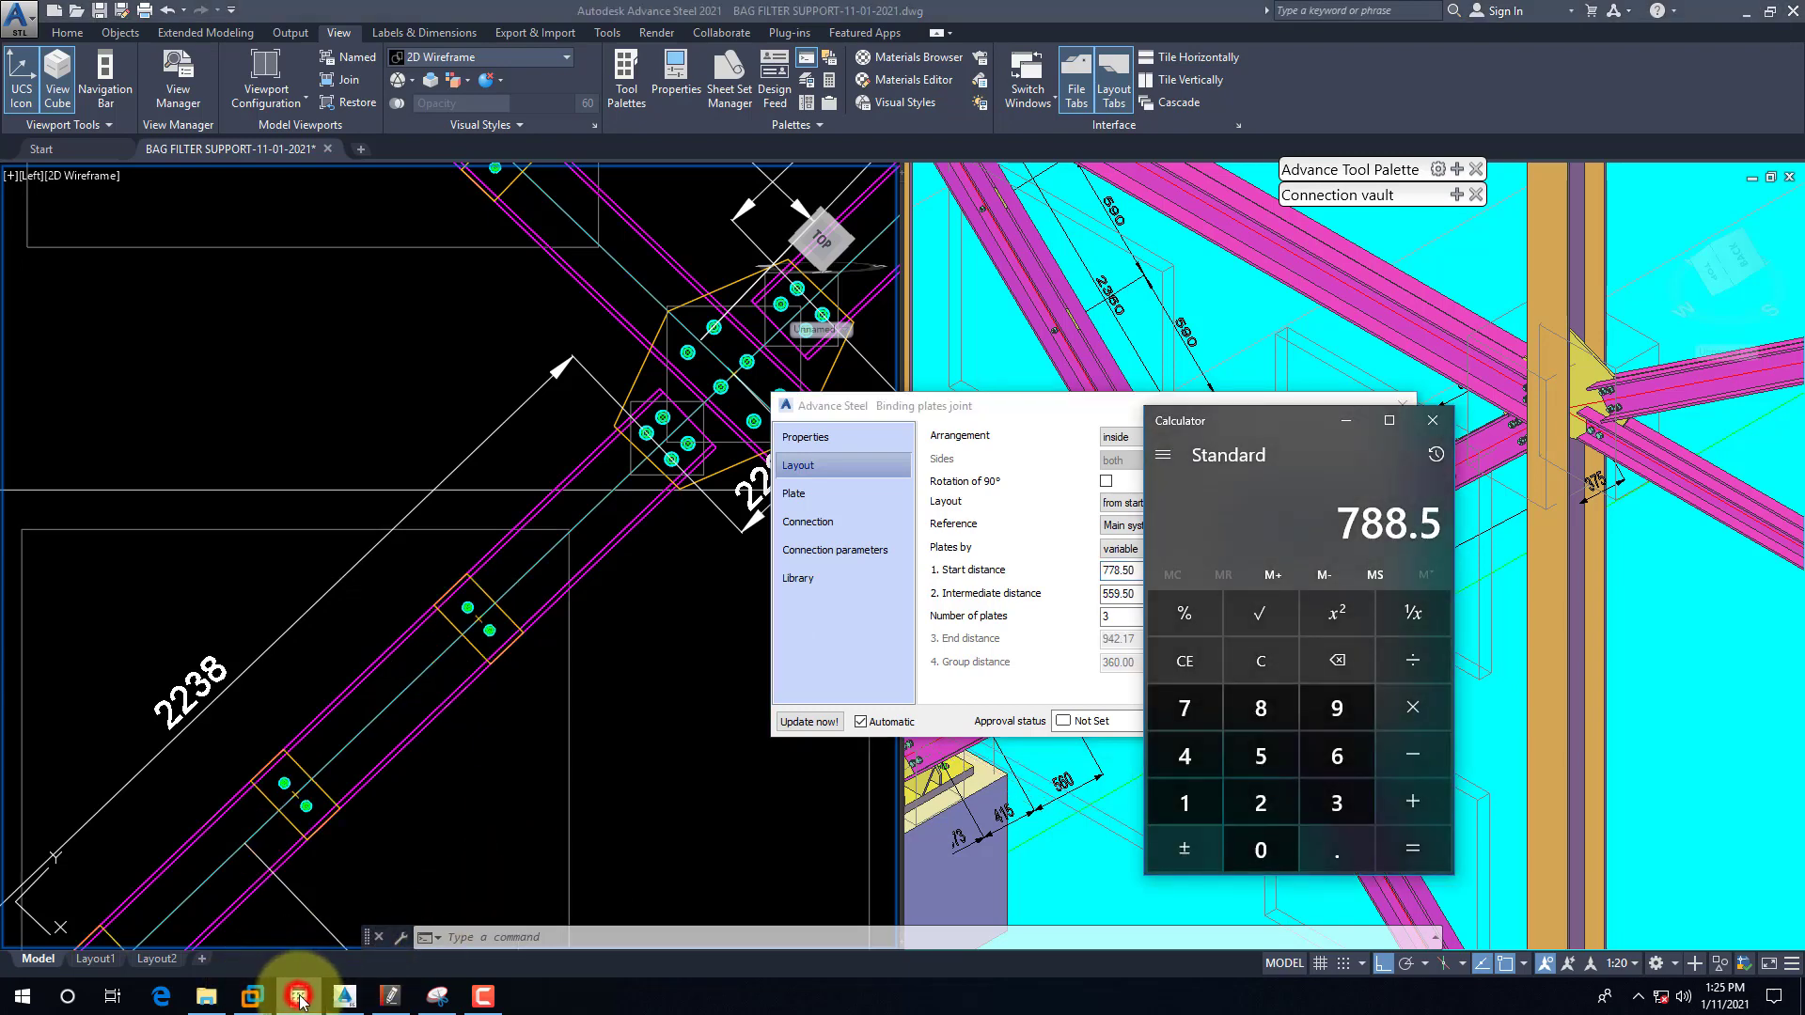
click(299, 998)
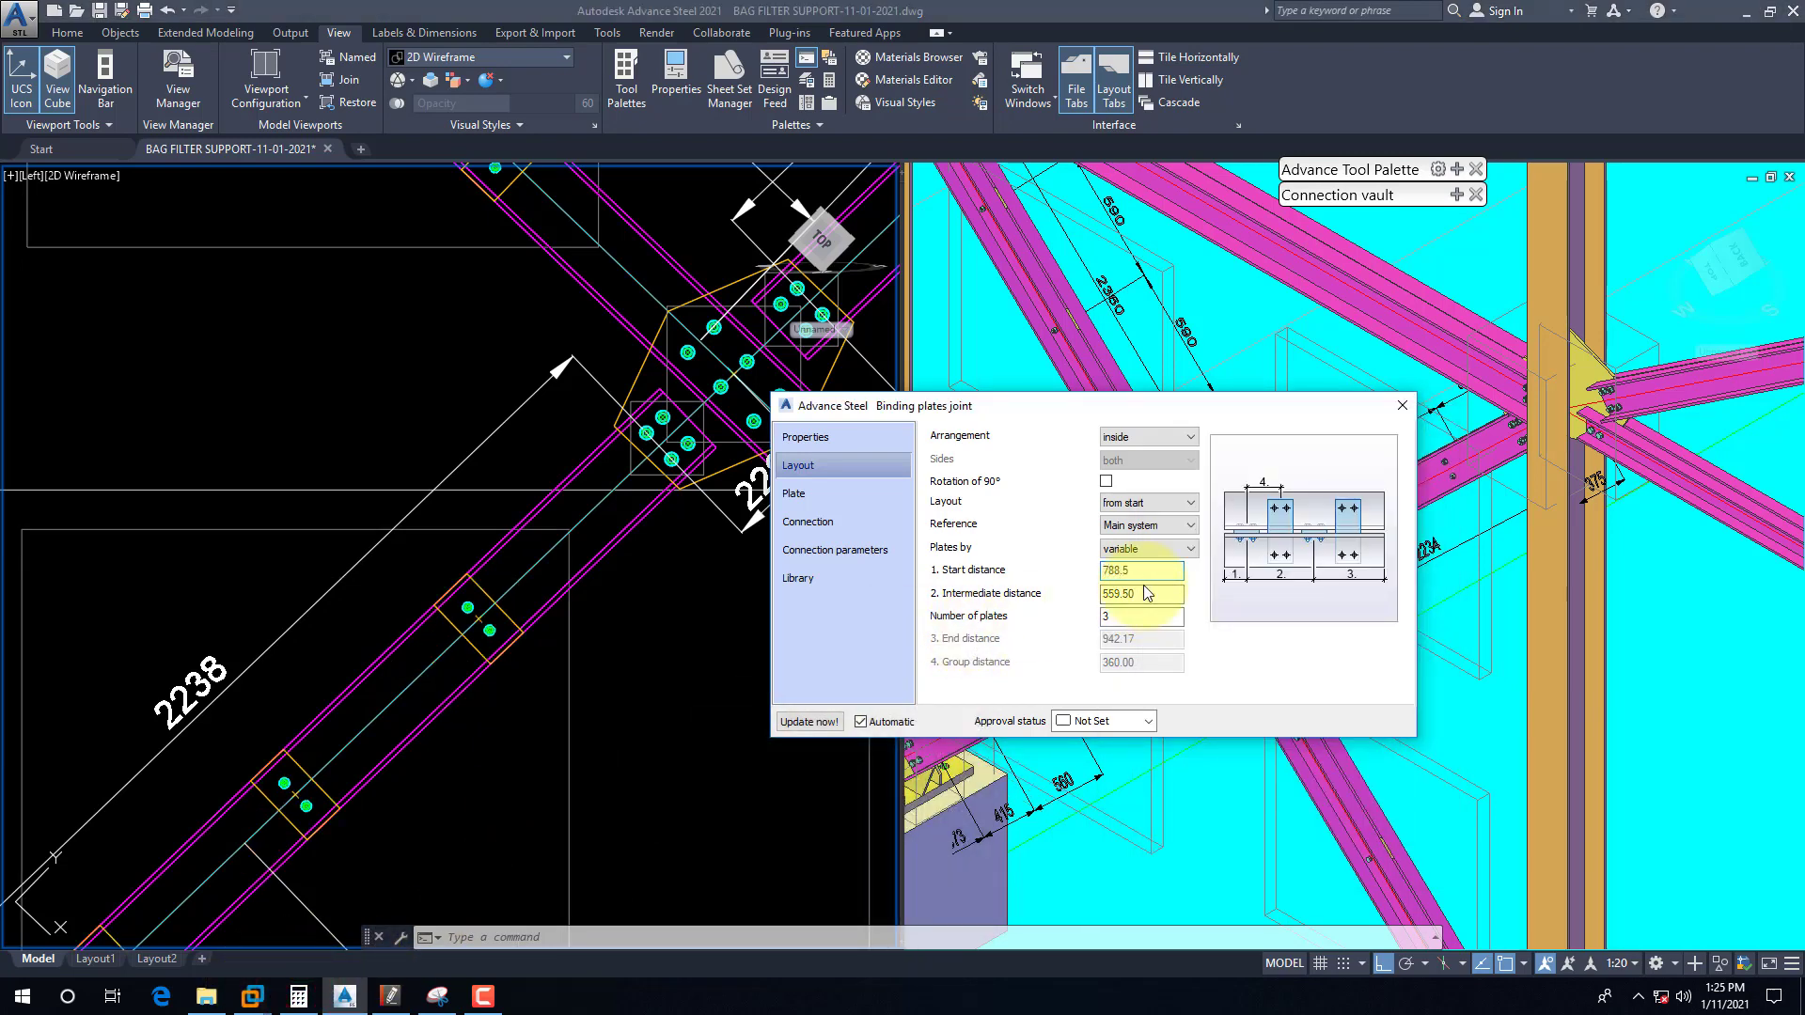
key(Return)
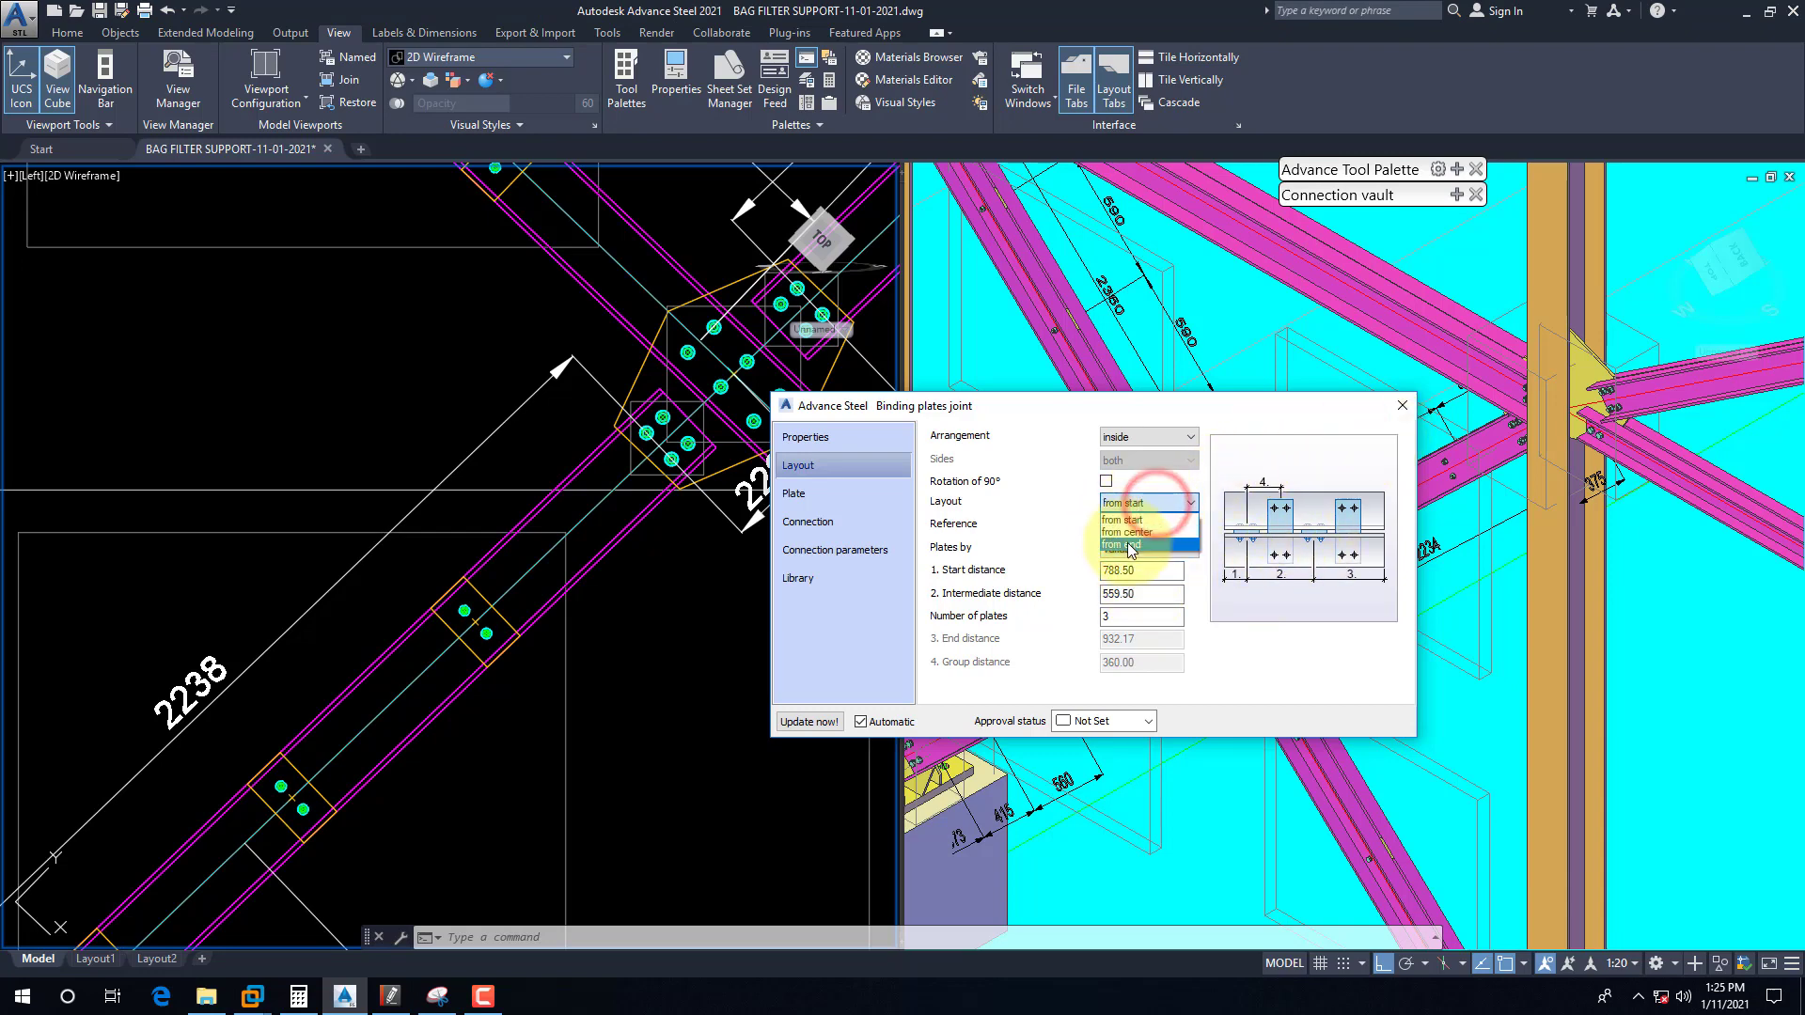
Step: Try the joint layout from end, restore it to from start, and close the binding plates joint properties
click(1130, 546)
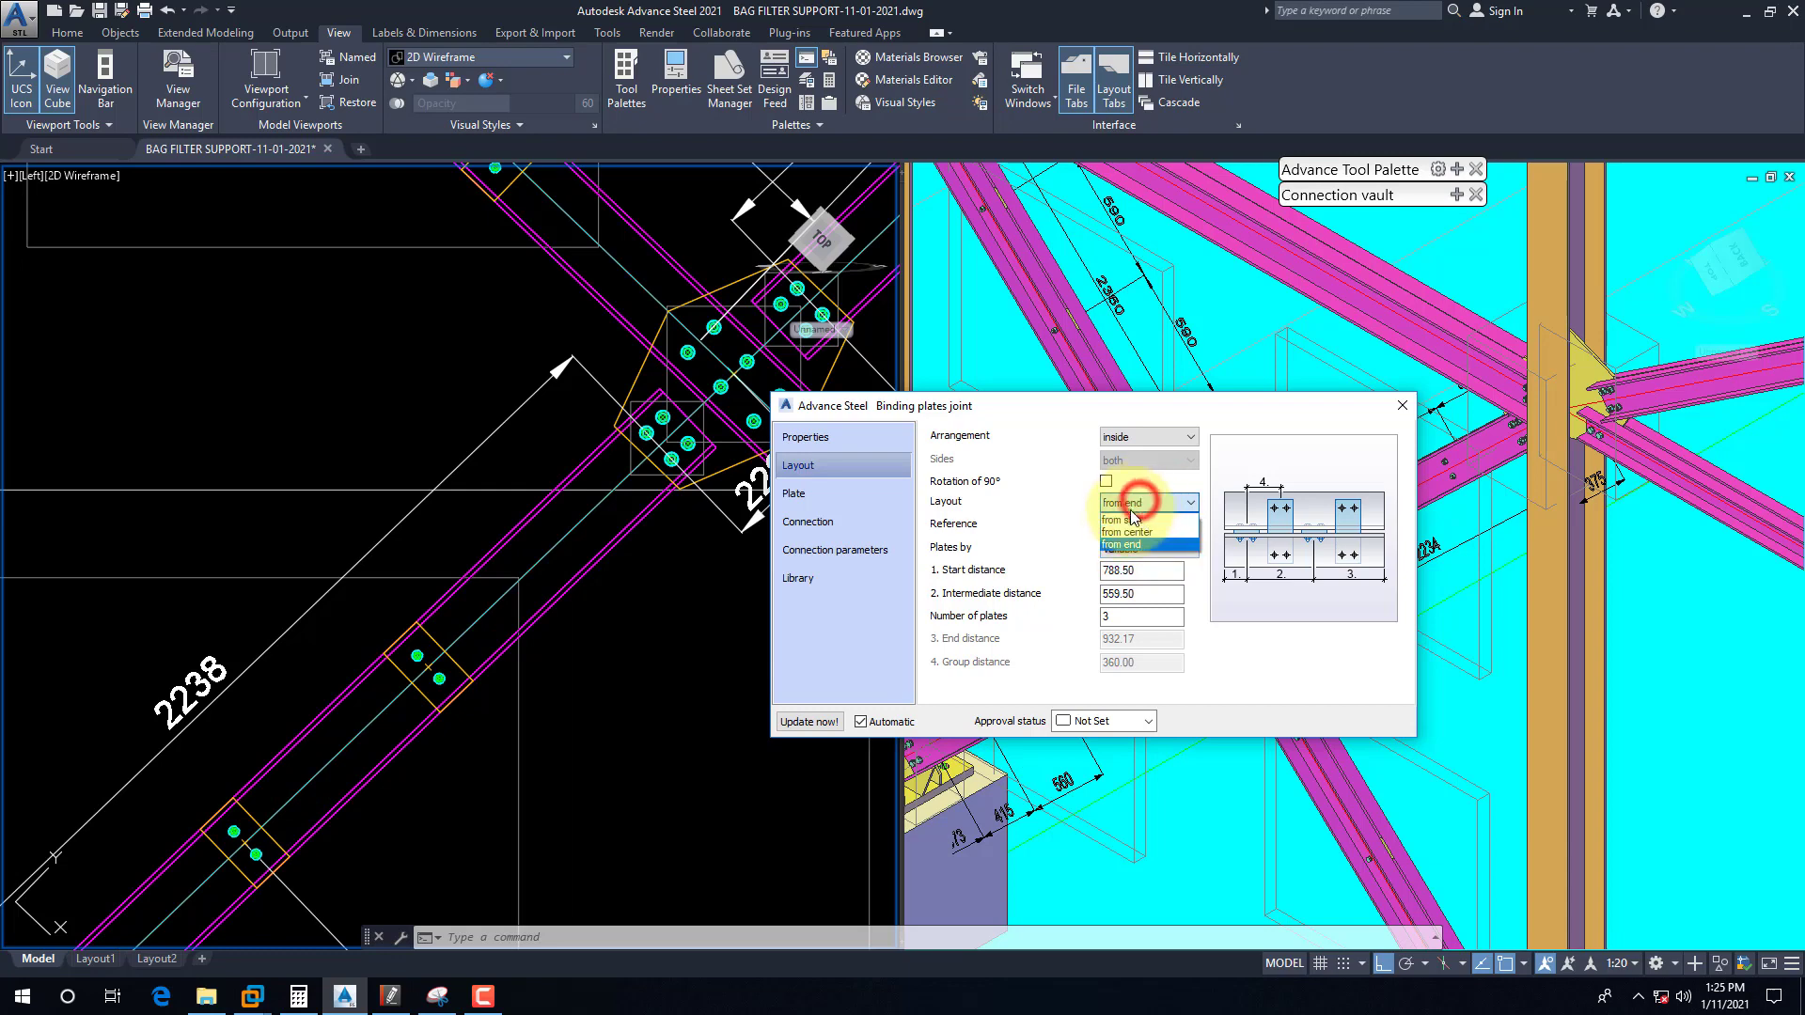
click(1122, 520)
click(655, 626)
scroll(480, 545, down, 4)
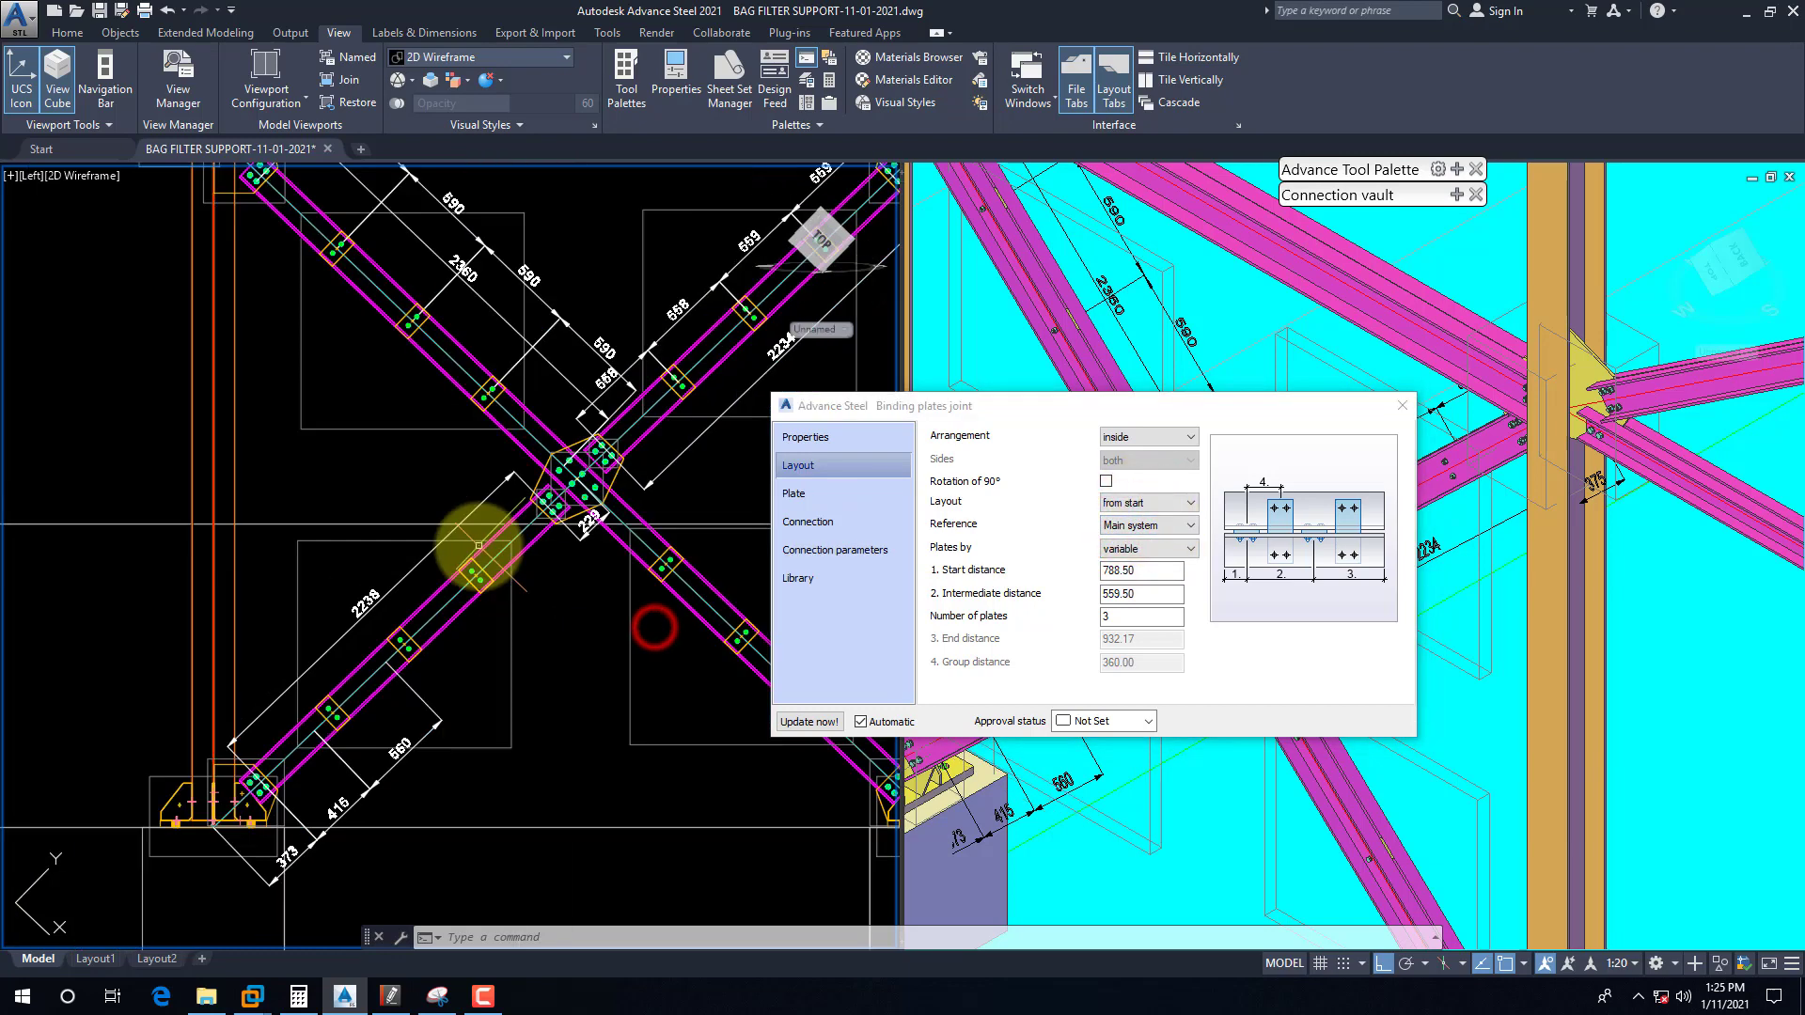
scroll(435, 648, up, 2)
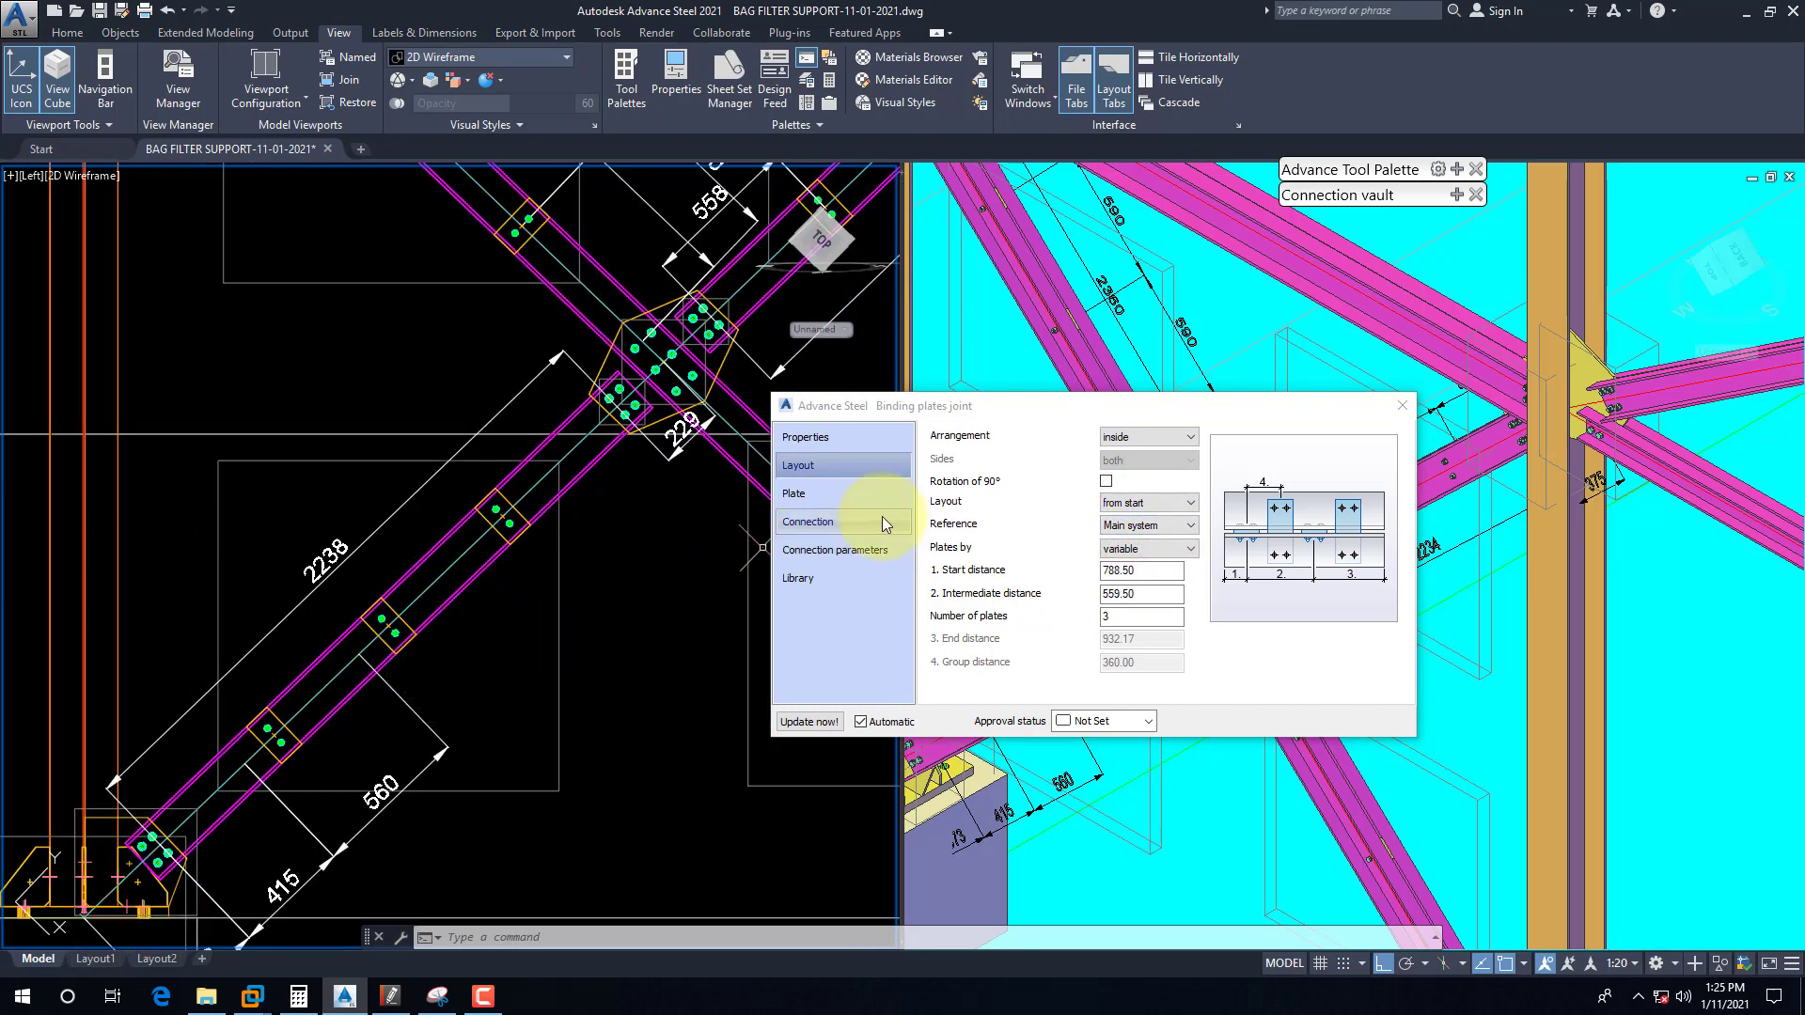
click(1402, 406)
Step: Add an aligned dimension below the lower-left diagonal from its middle gusset bolts' midpoint to the uppermost binding plate's bolt midpoint
scroll(709, 483, up, 4)
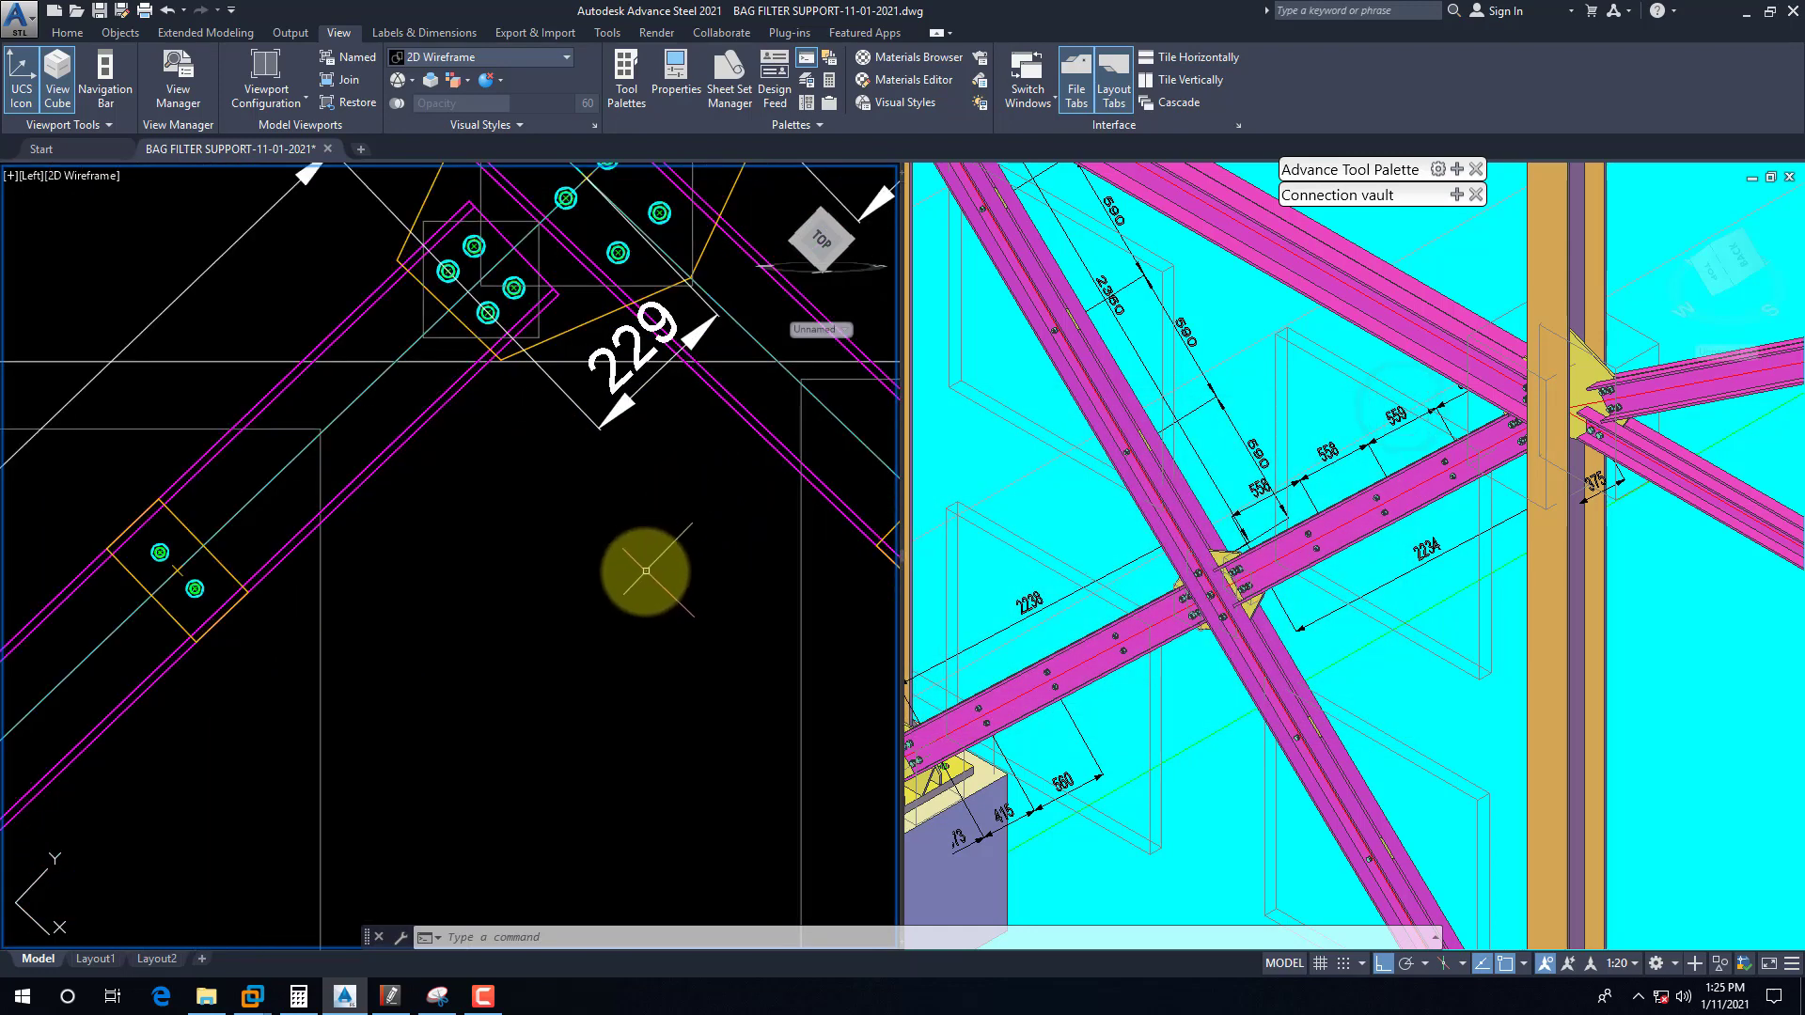
text(dal)
key(Return)
scroll(476, 310, up, 2)
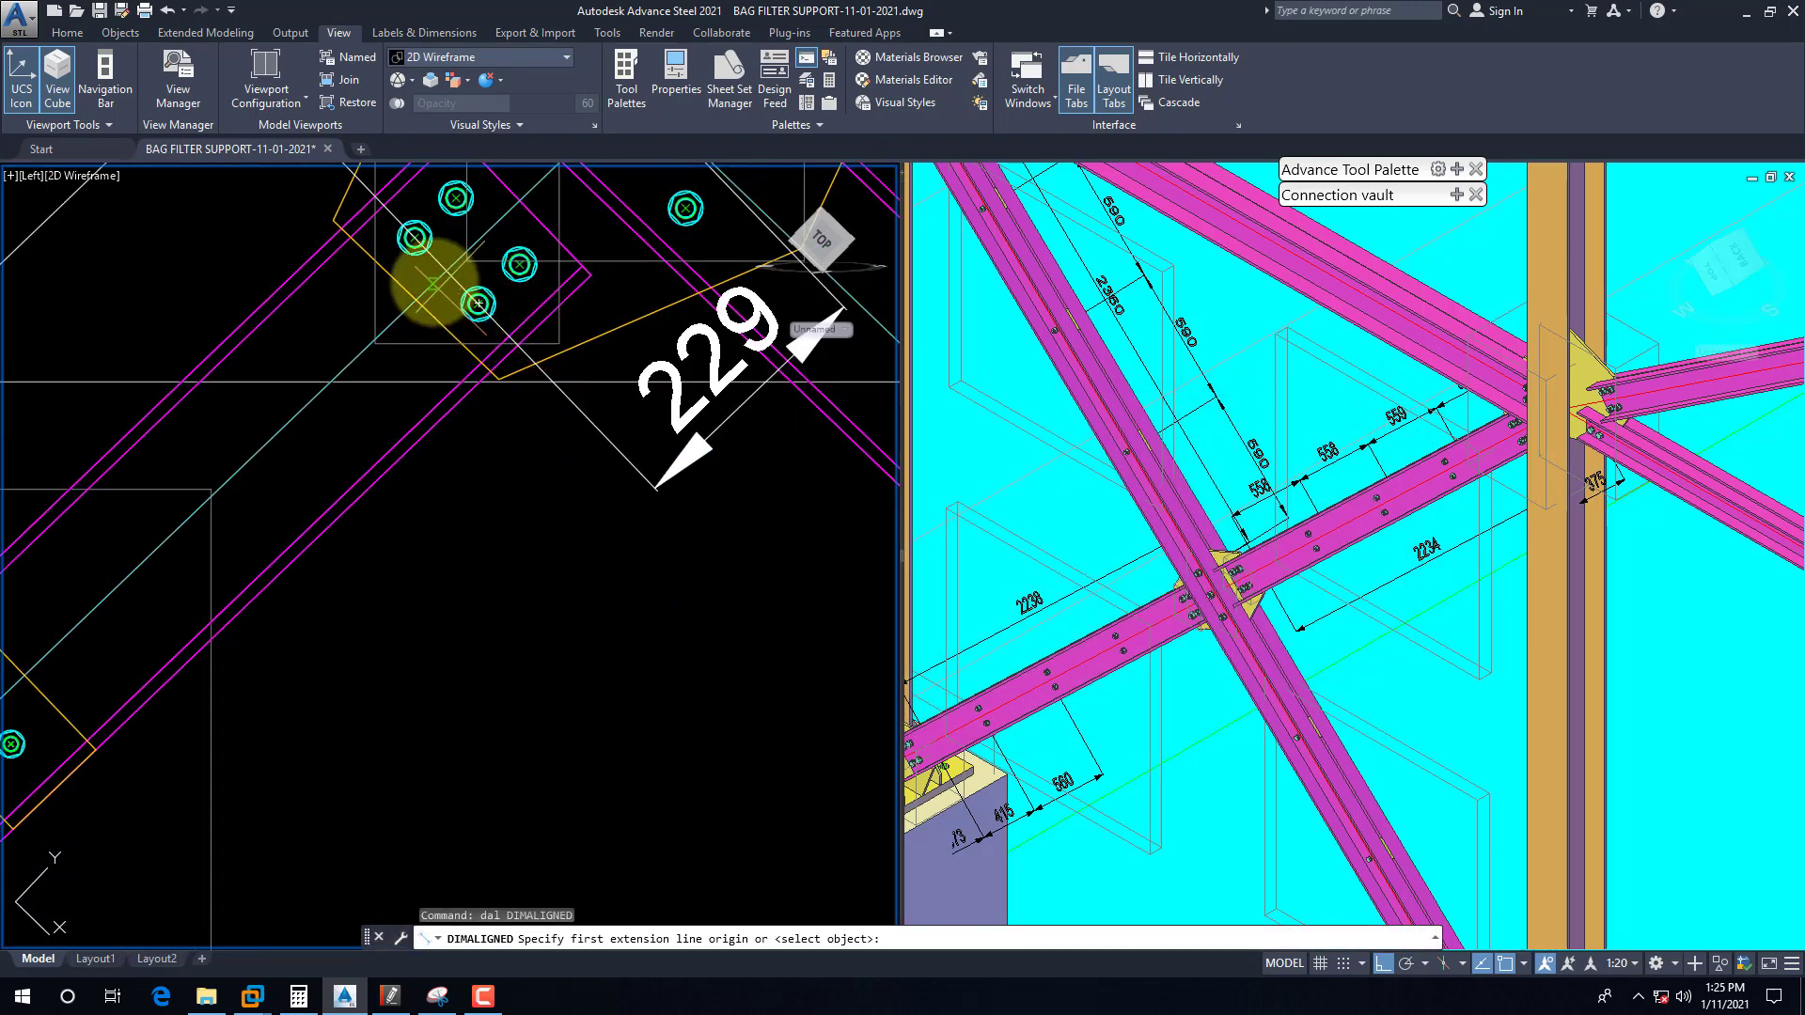
click(446, 271)
scroll(526, 338, down, 3)
scroll(323, 475, up, 4)
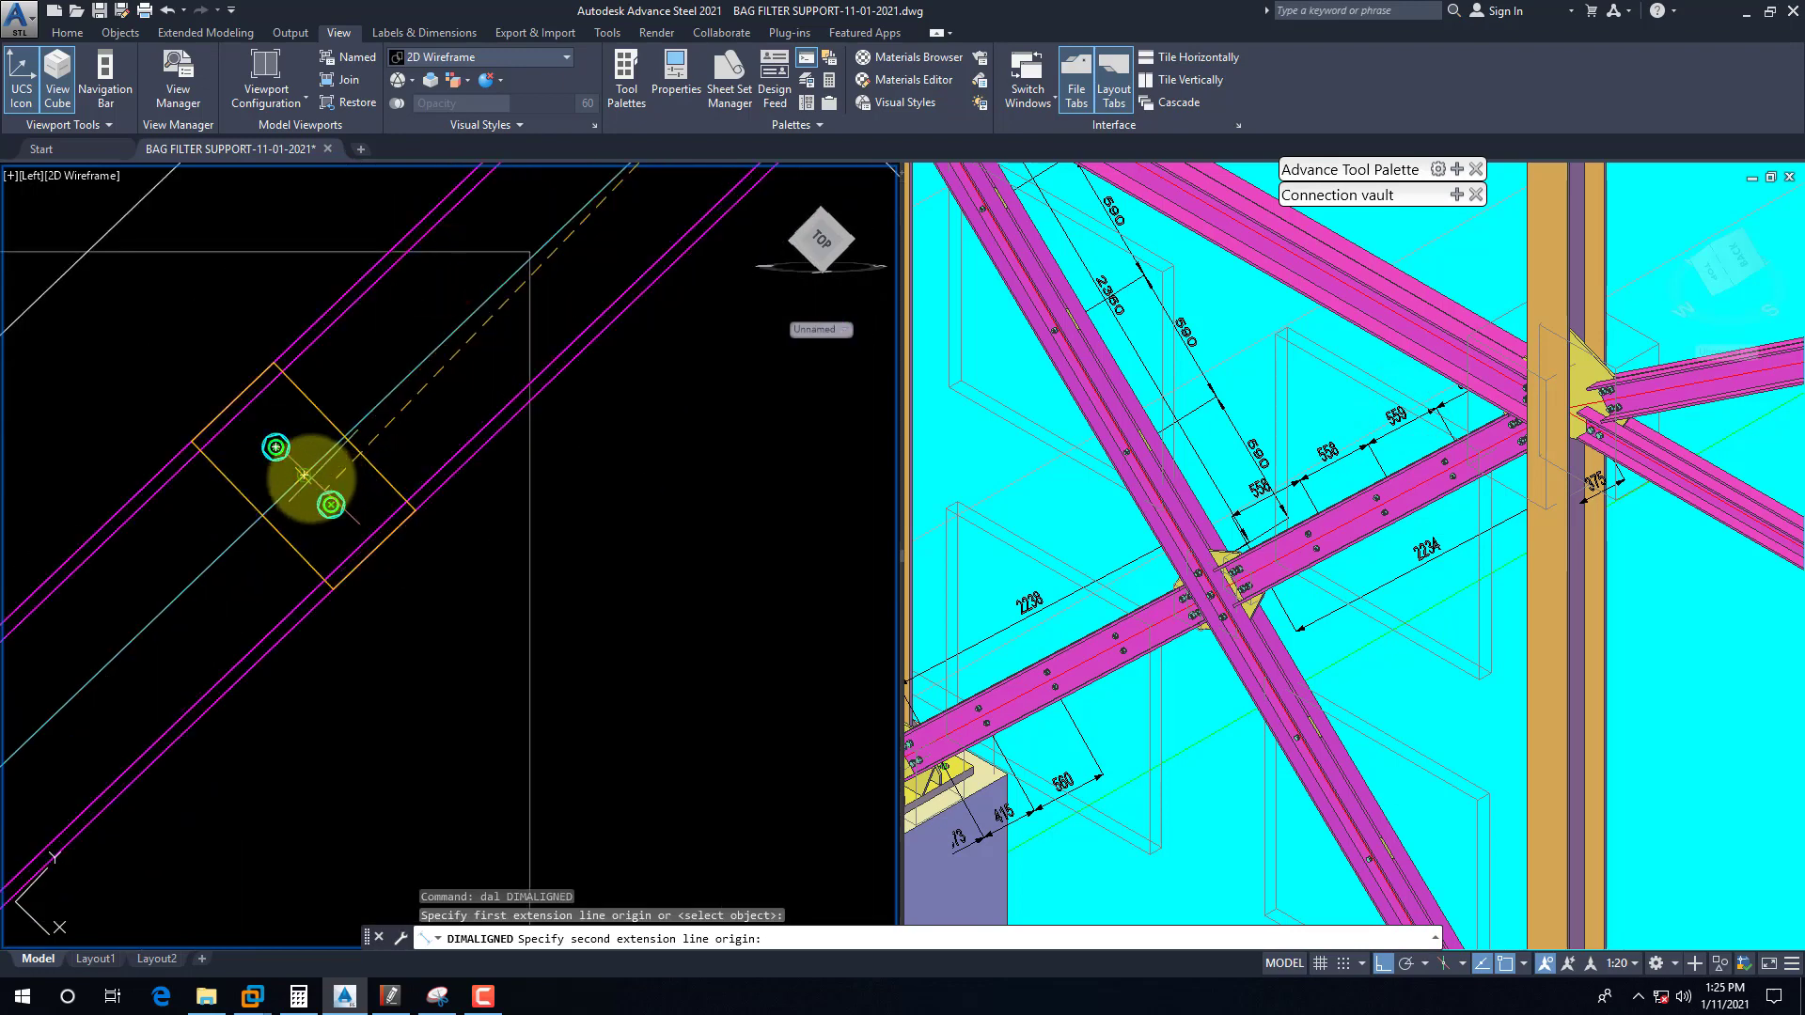
click(309, 476)
scroll(503, 483, down, 3)
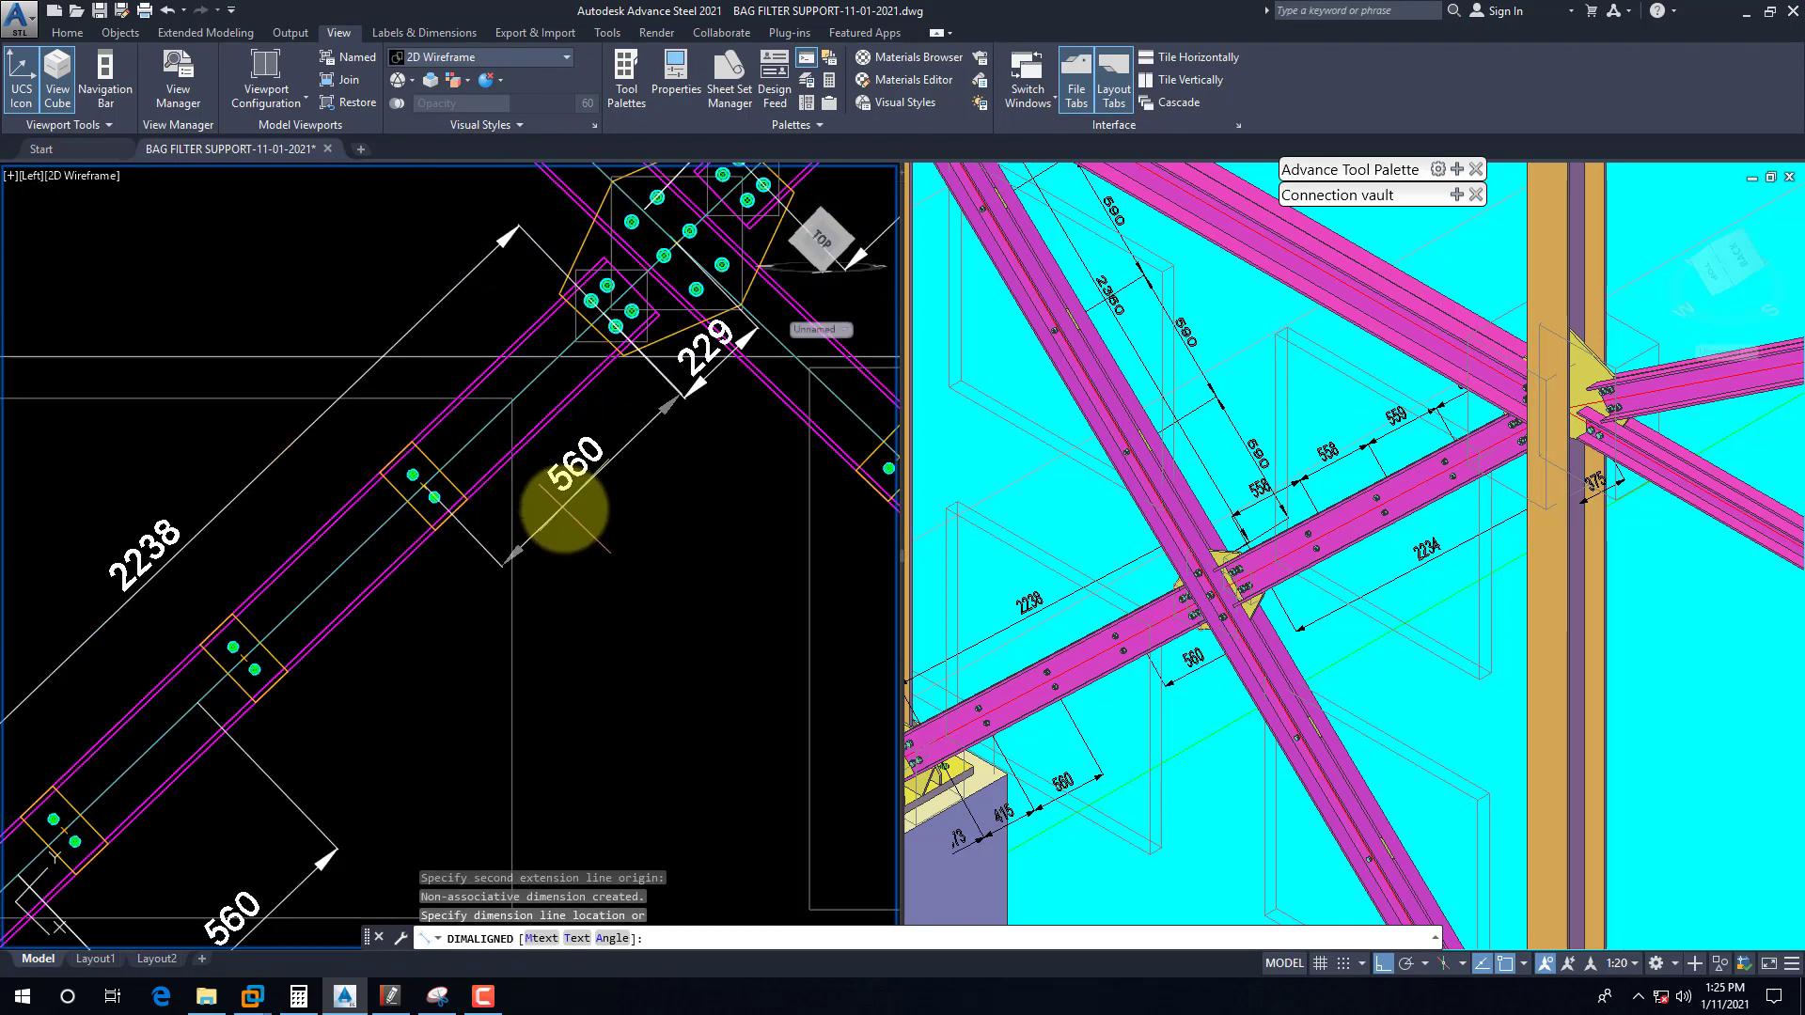
click(564, 510)
Step: Continue the dimension down the diagonal through the two lower binding plates to the base gusset bolts
text(dco)
key(Return)
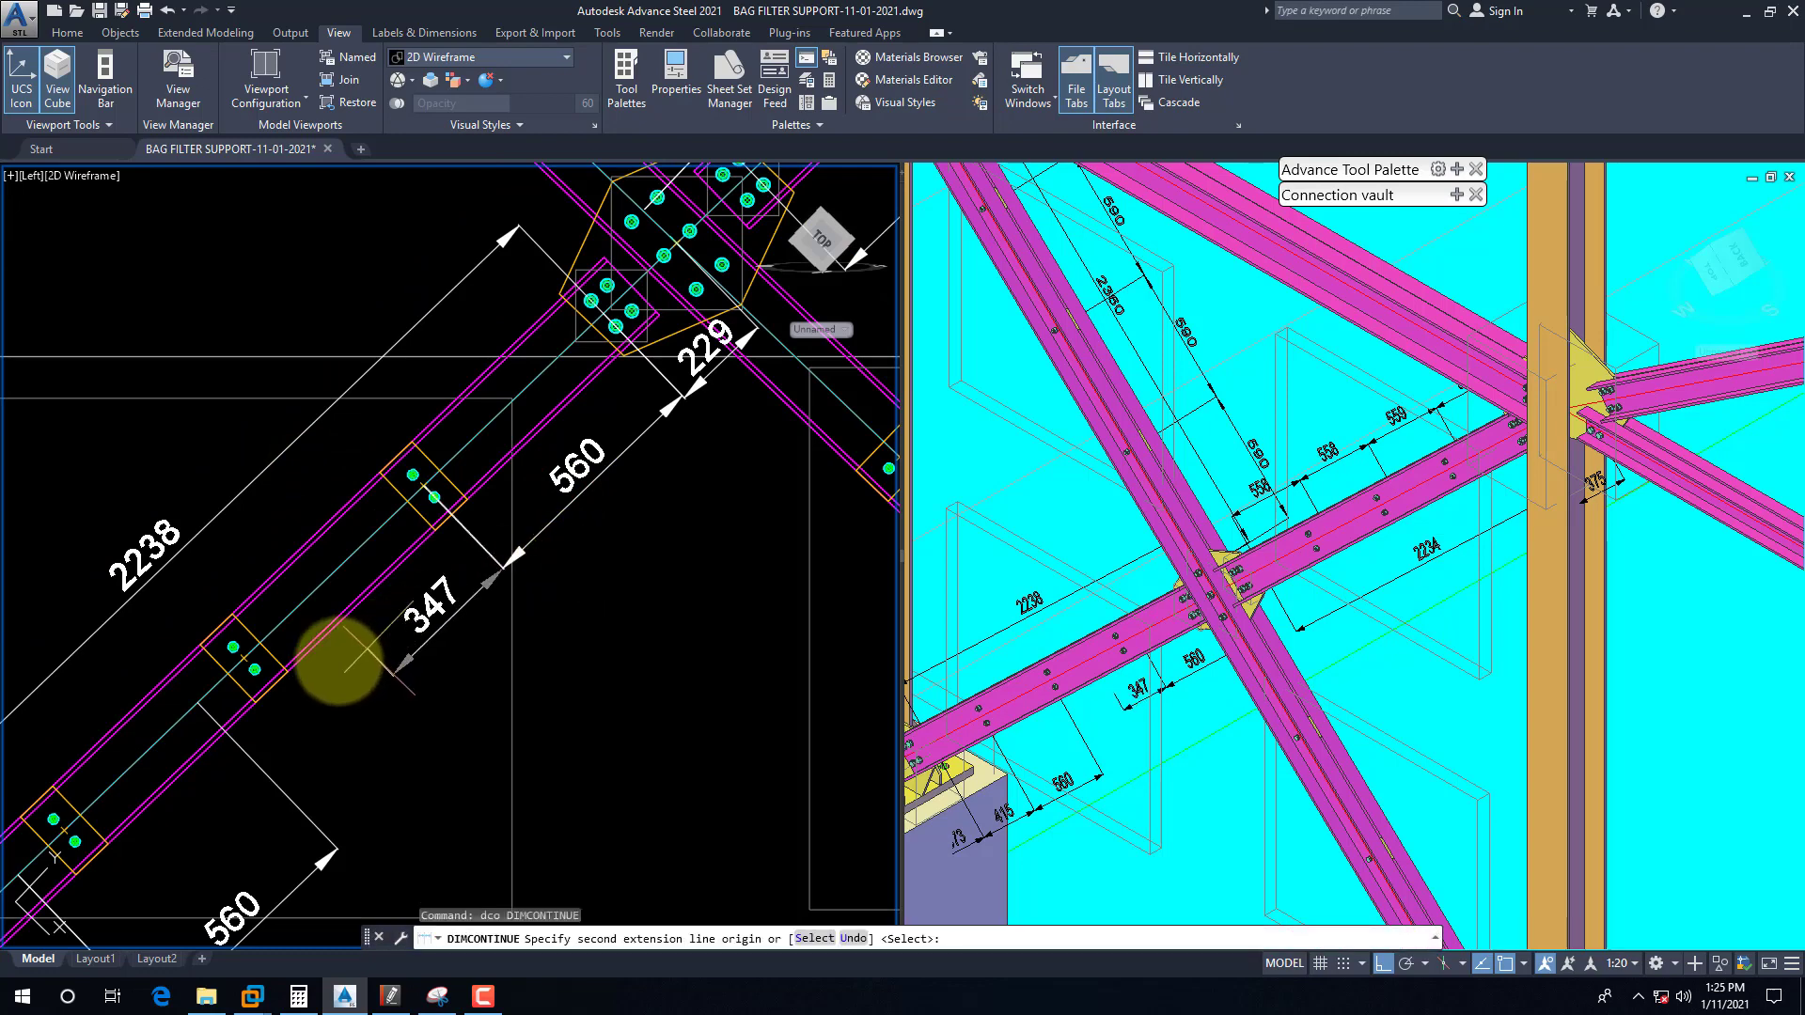
scroll(240, 669, up, 4)
click(328, 616)
scroll(441, 606, down, 3)
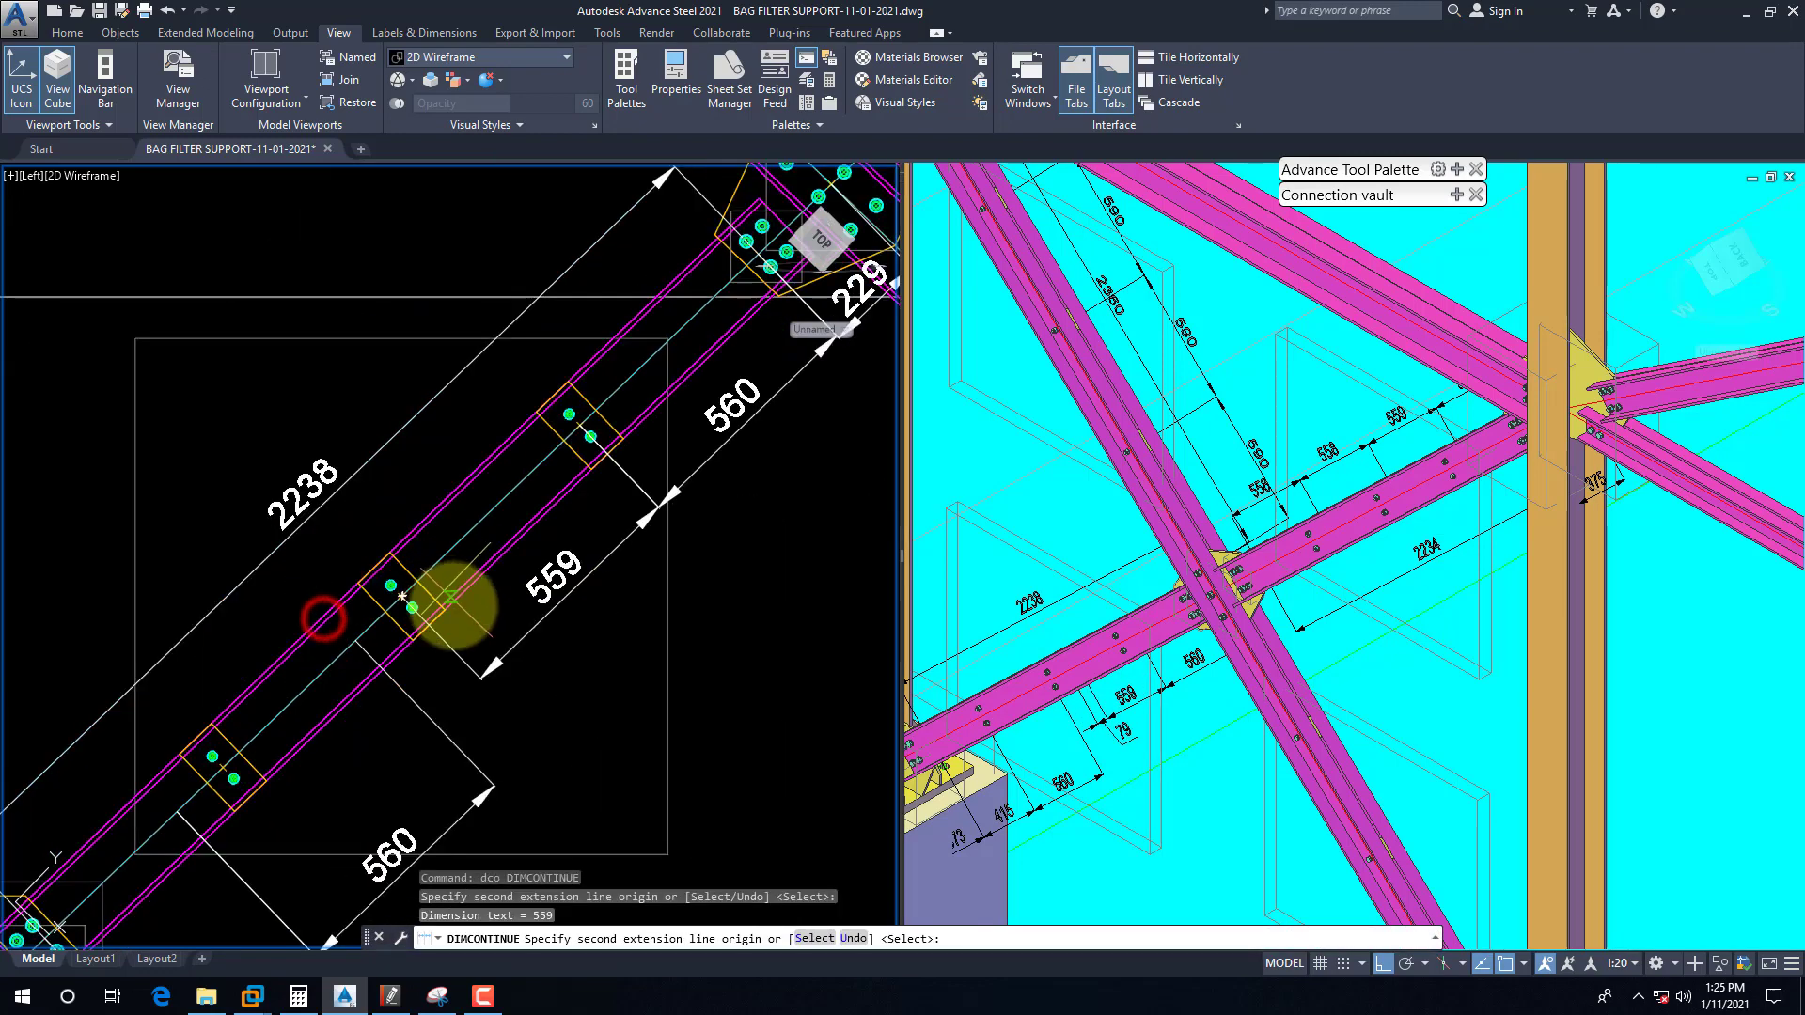
scroll(212, 771, up, 3)
click(202, 757)
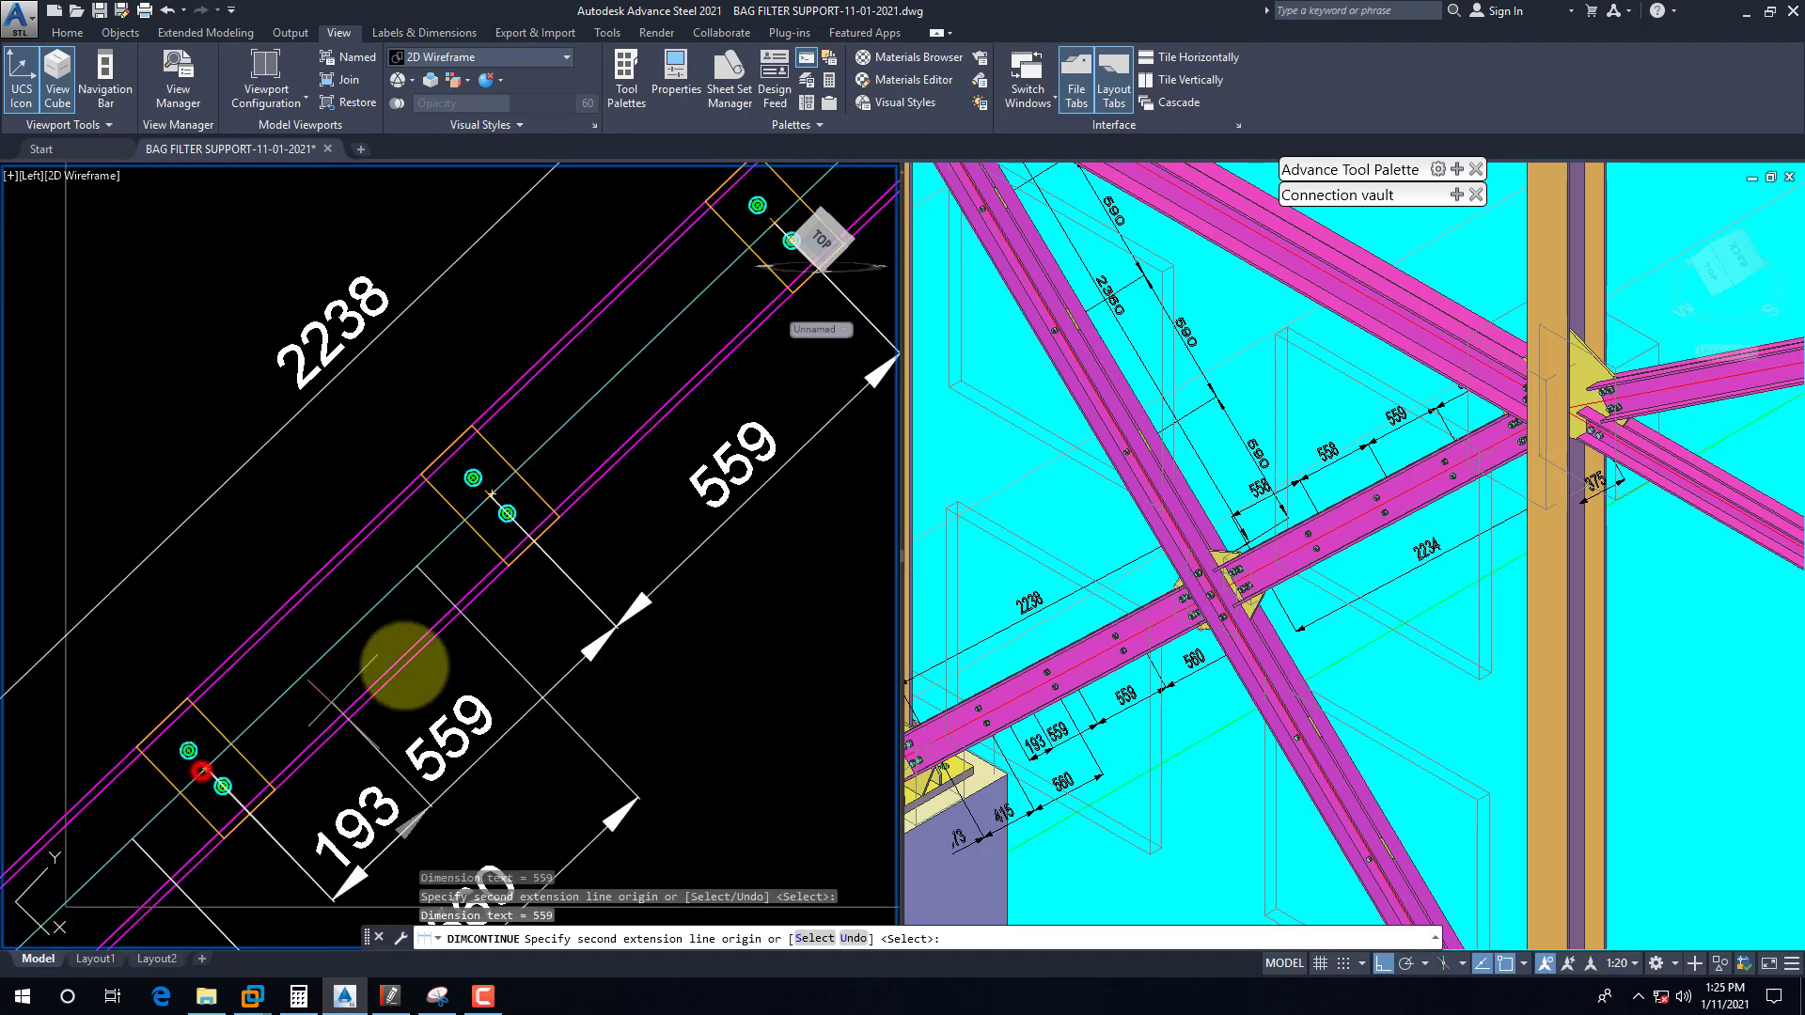
scroll(282, 765, down, 3)
scroll(242, 820, up, 3)
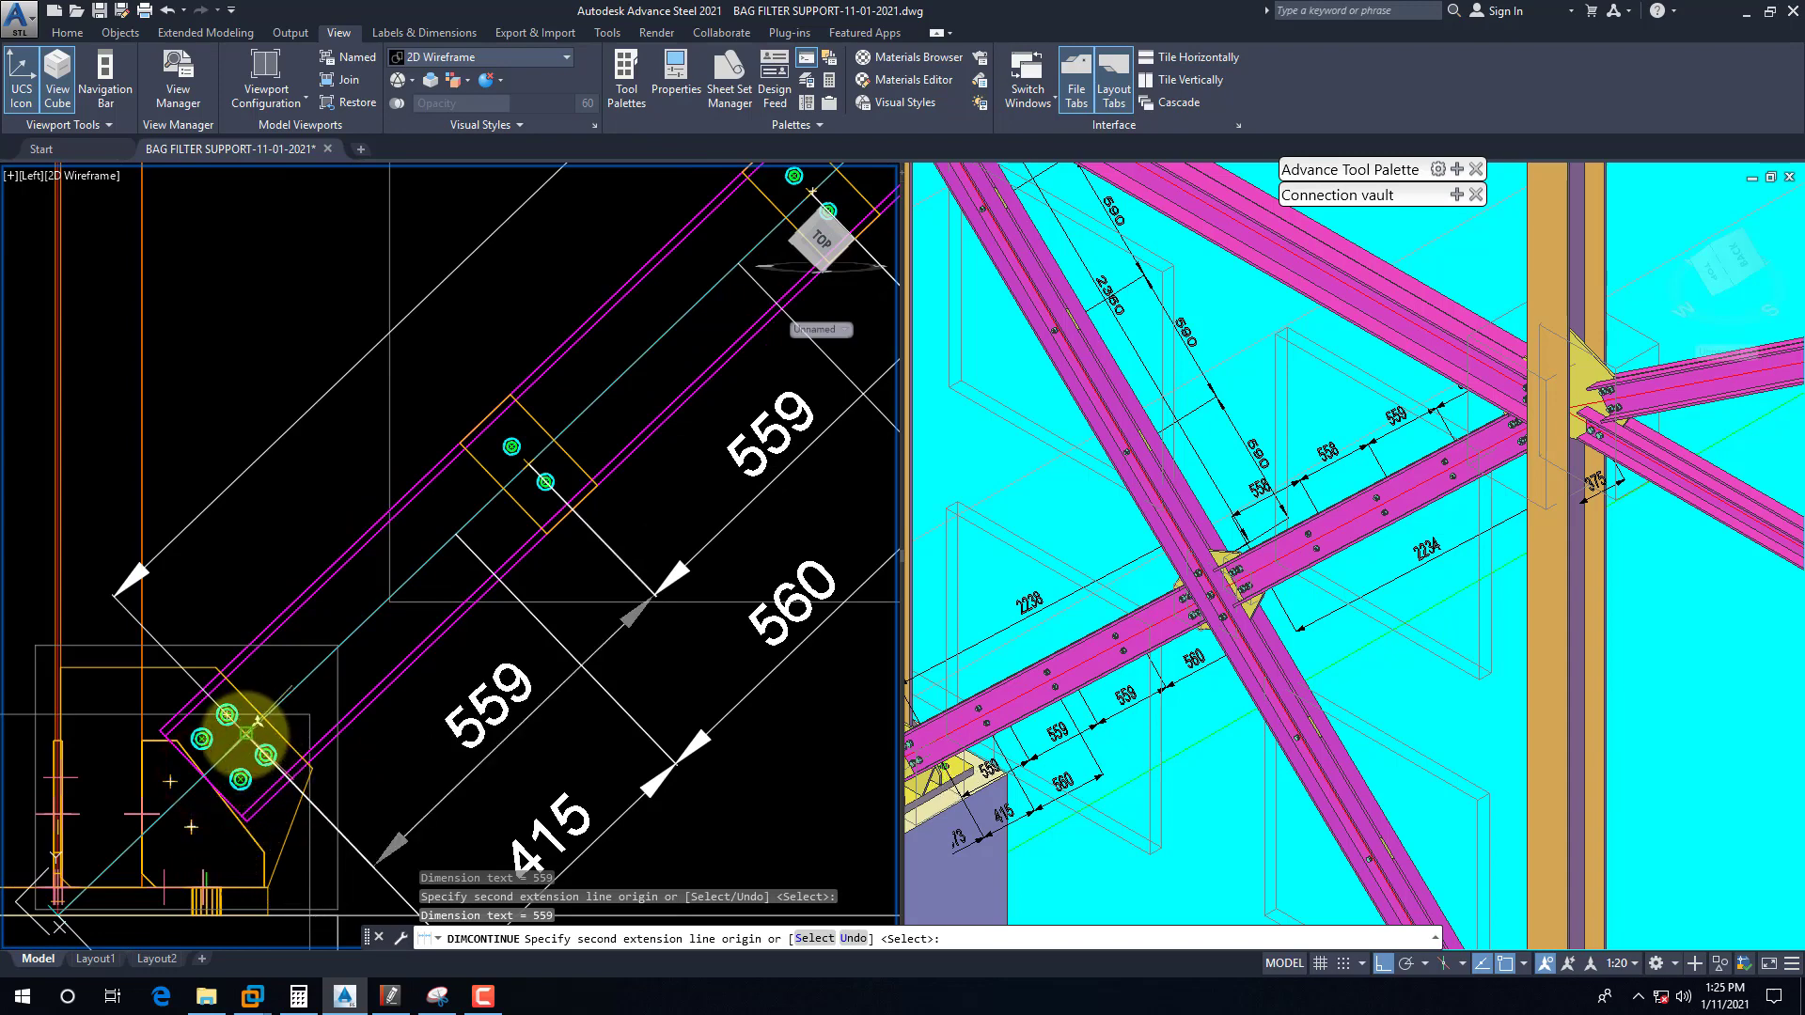
scroll(235, 743, down, 3)
key(Escape)
Step: Erase the outdated 560 dimension between the two lowest binding plates of the lower-left diagonal
click(433, 731)
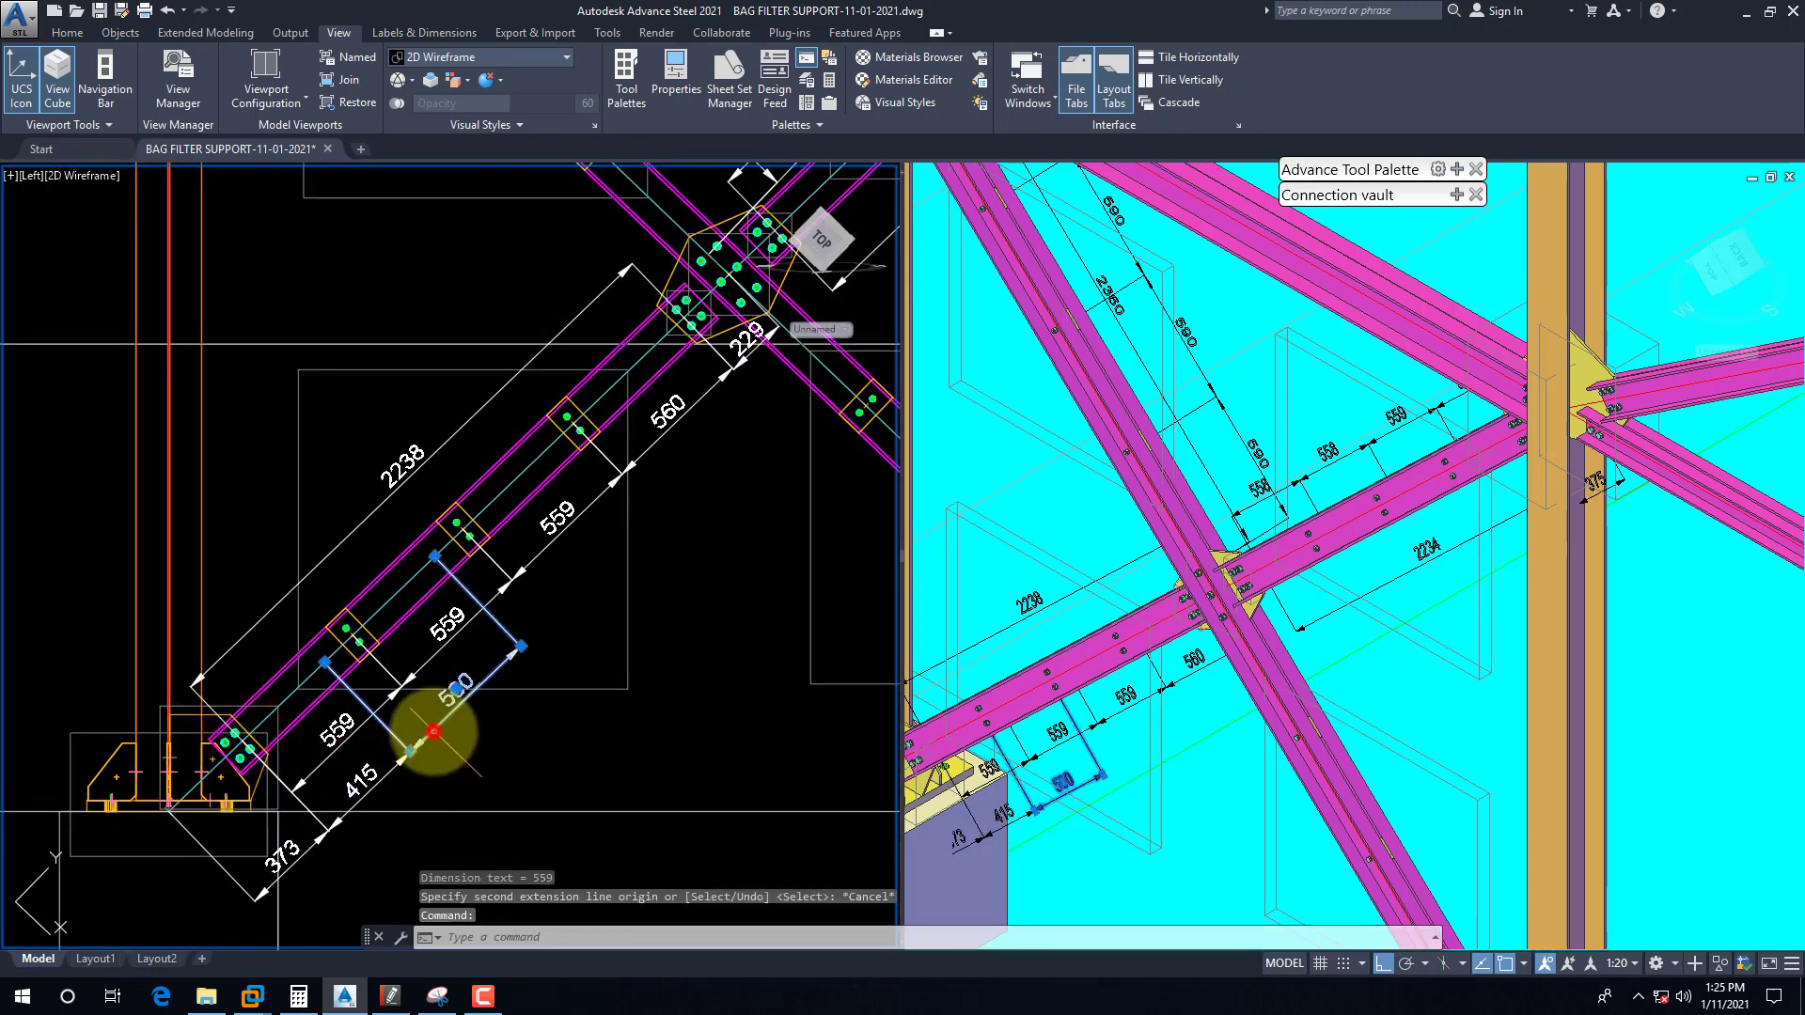
text(e)
key(Return)
scroll(451, 696, down, 2)
scroll(513, 587, up, 2)
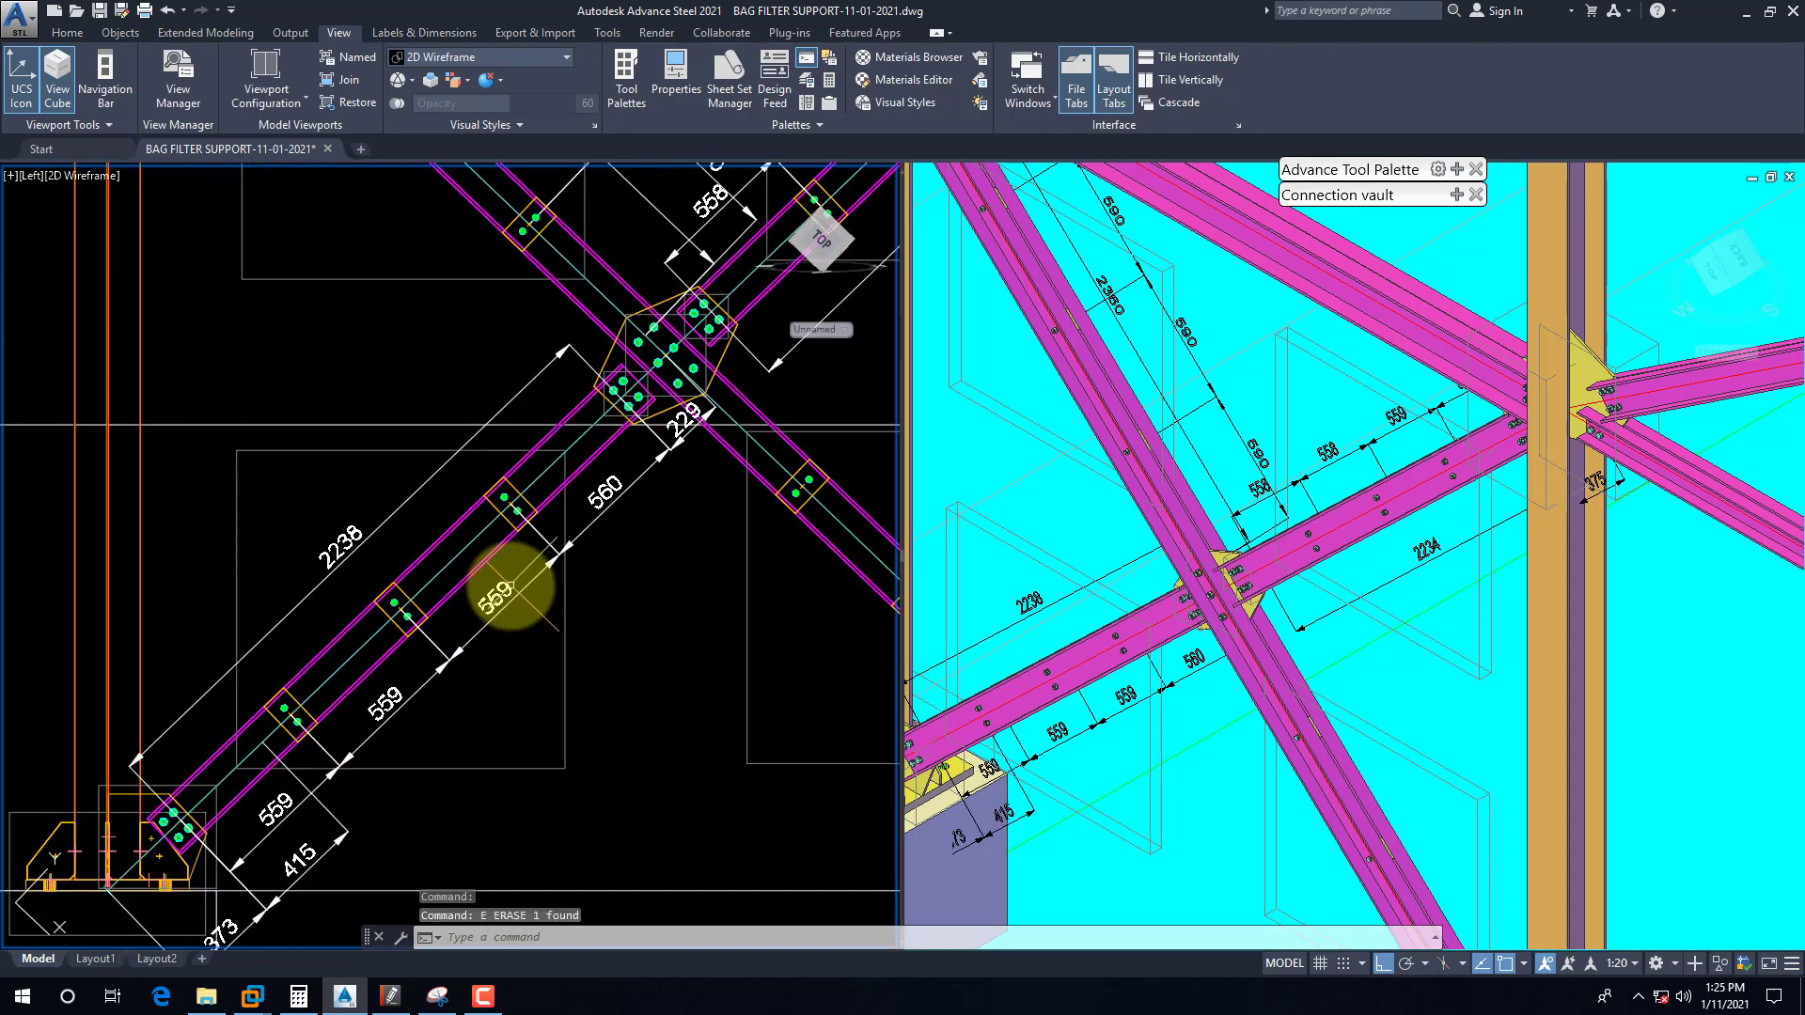
scroll(280, 624, down, 2)
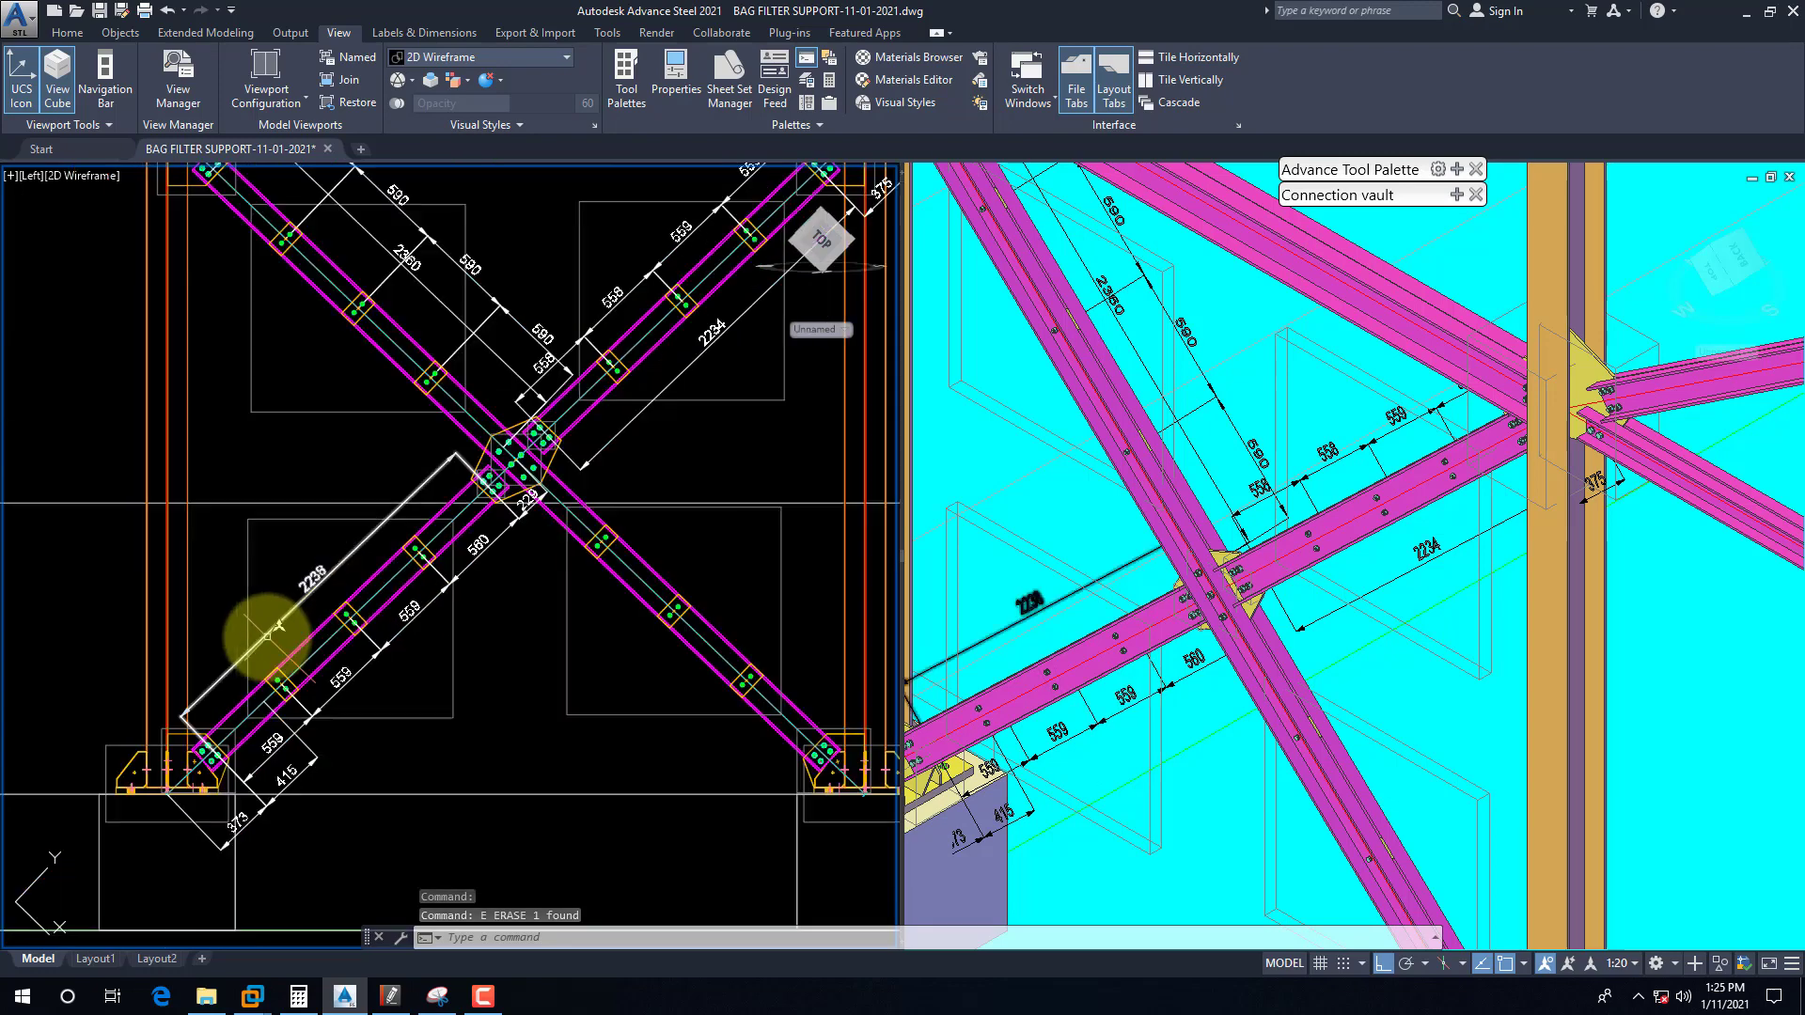
Step: Delete the binding plates joint from the lower-right diagonal of the cross bracing
scroll(611, 554, up, 2)
click(615, 555)
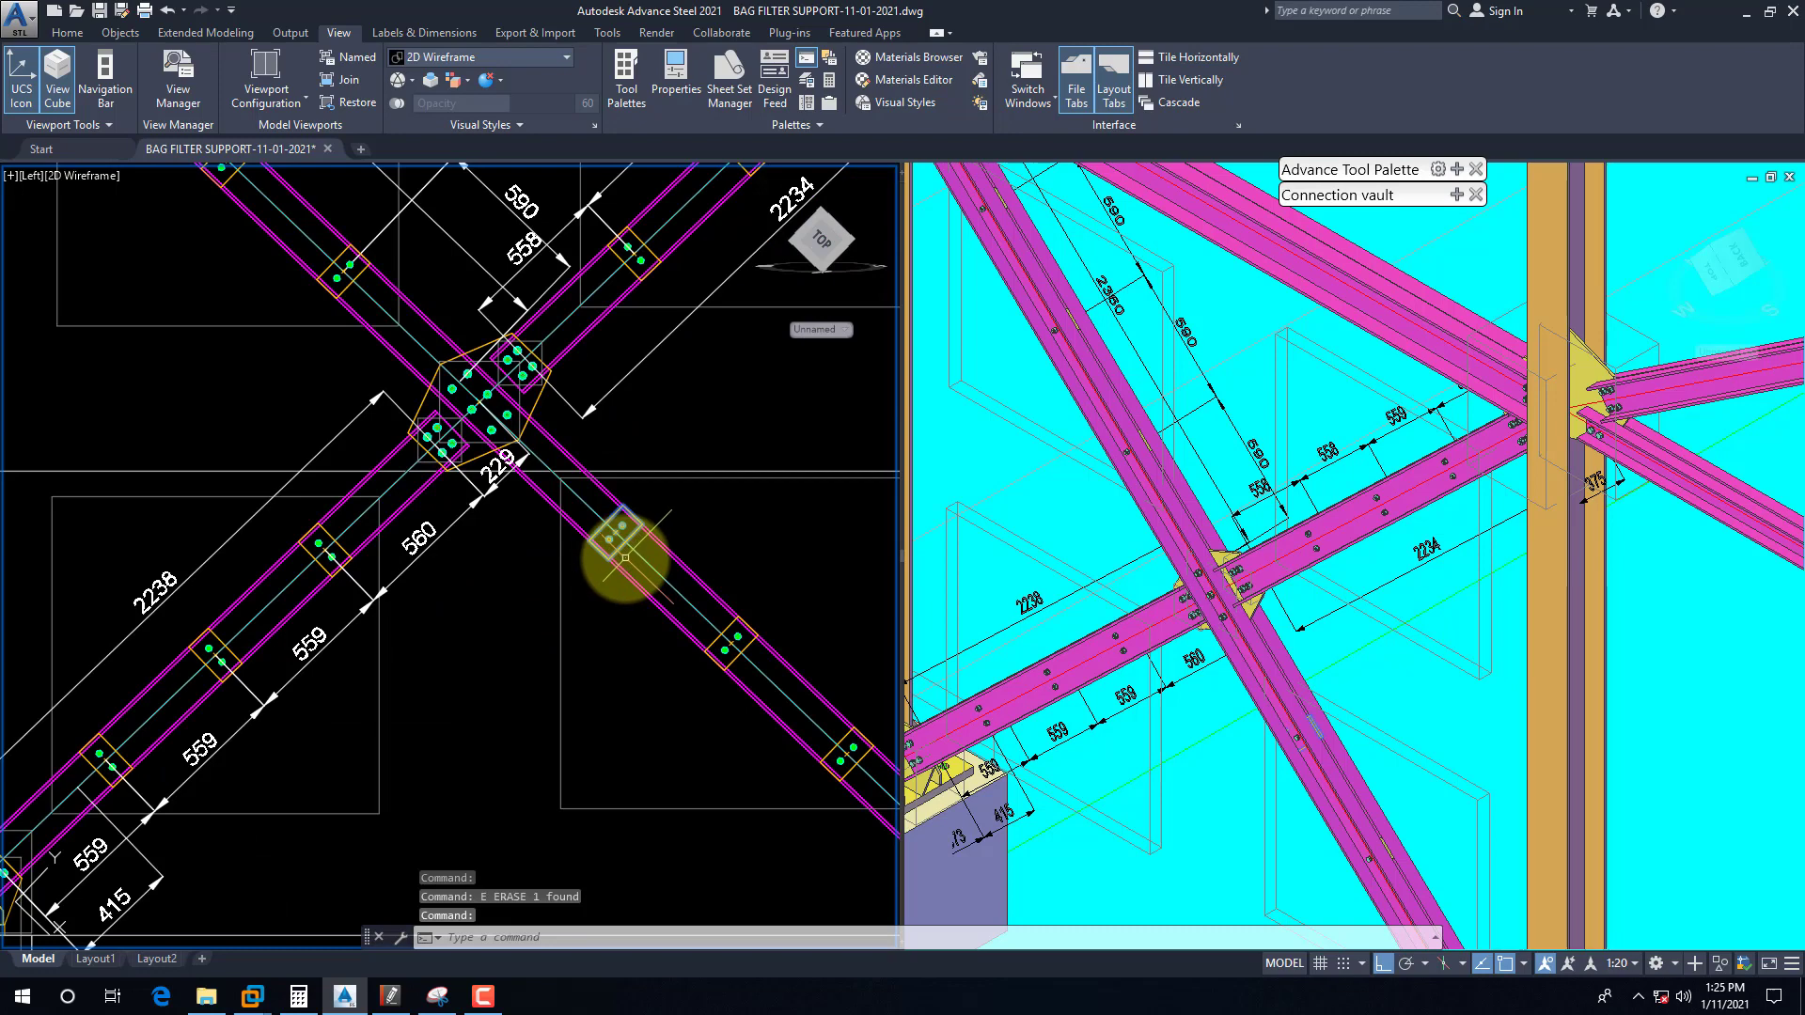
key(Delete)
scroll(320, 545, down, 1)
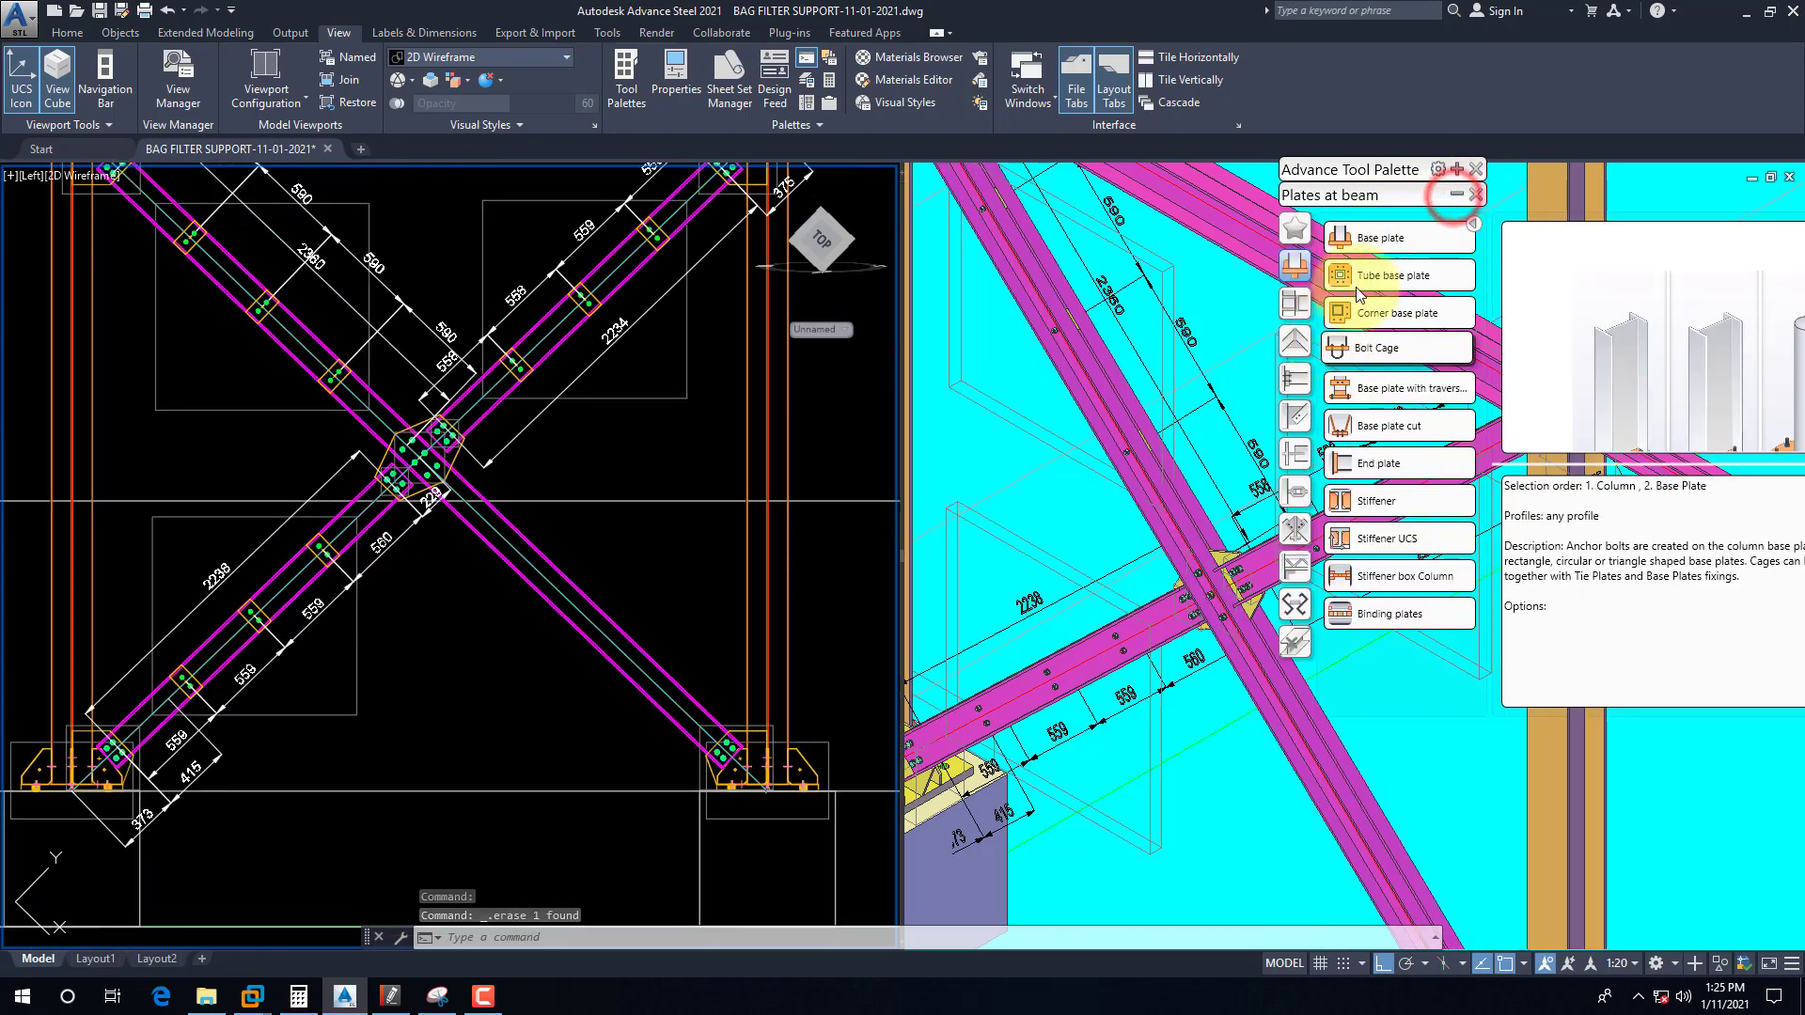
Step: Transfer the lower-left diagonal's binding plates joint to the lower-right diagonal, picking it as the secondary beam
click(1456, 175)
click(1347, 458)
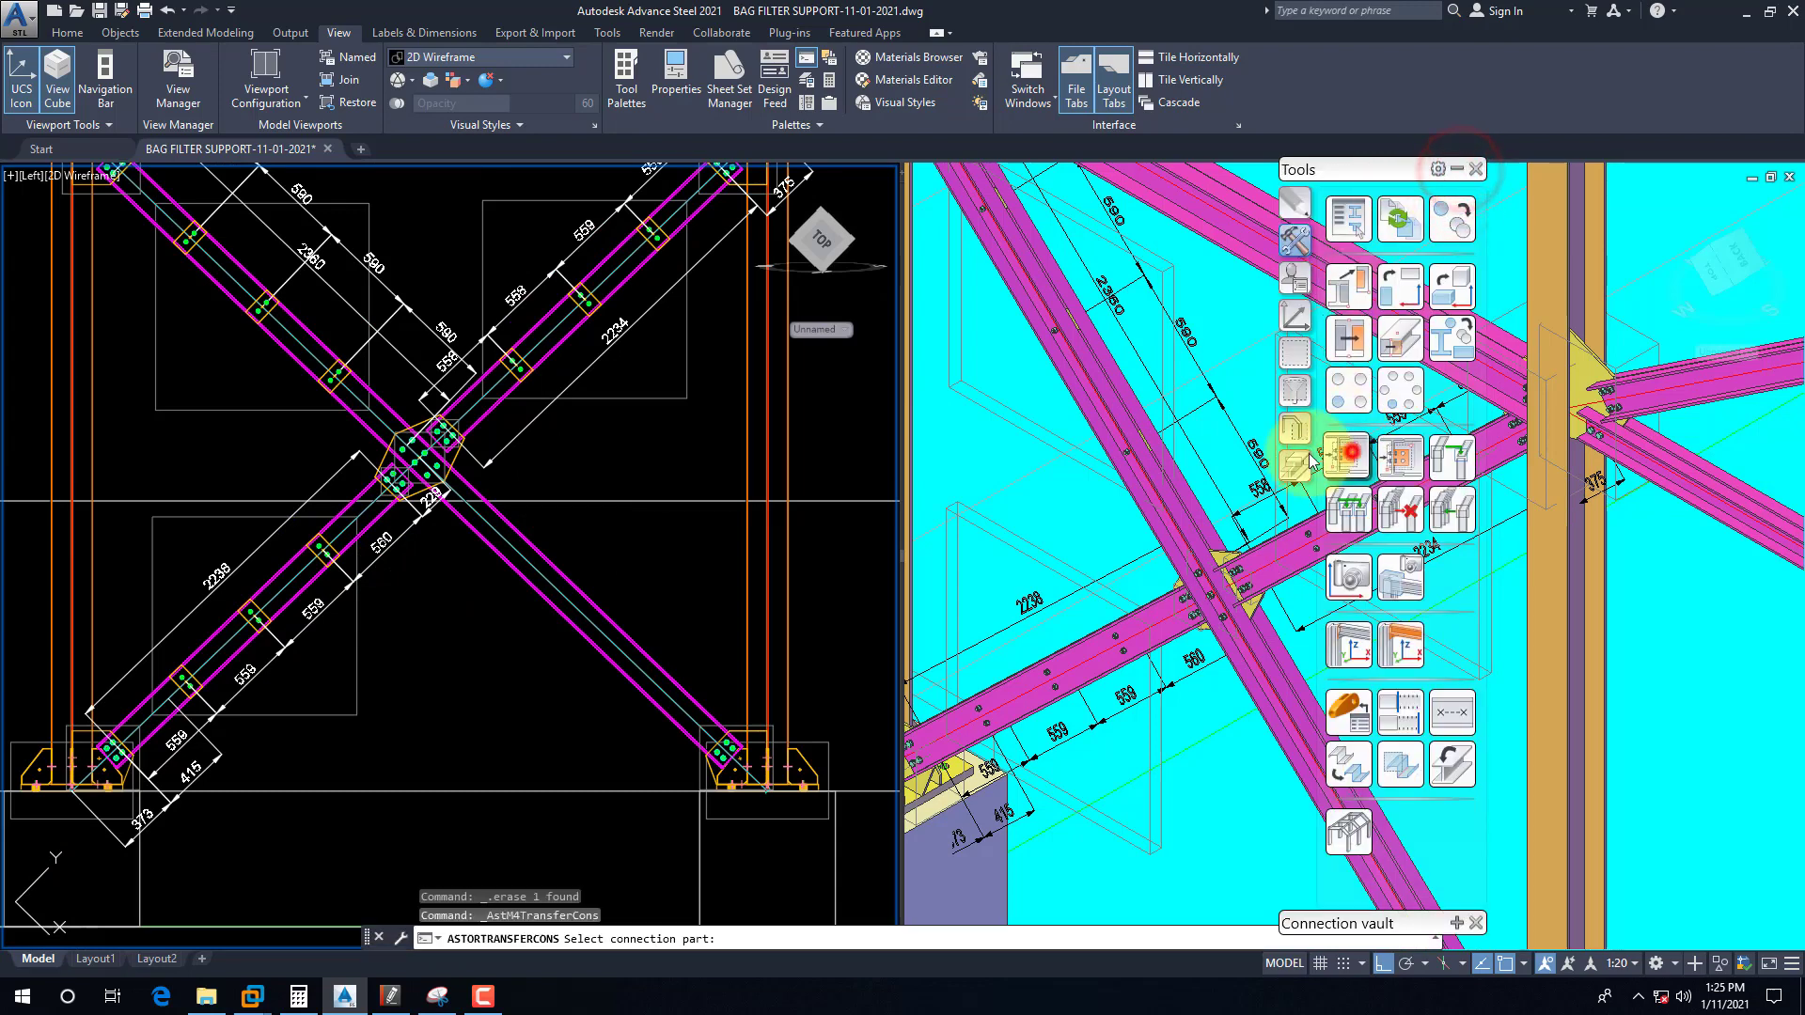
scroll(317, 546, up, 2)
click(316, 545)
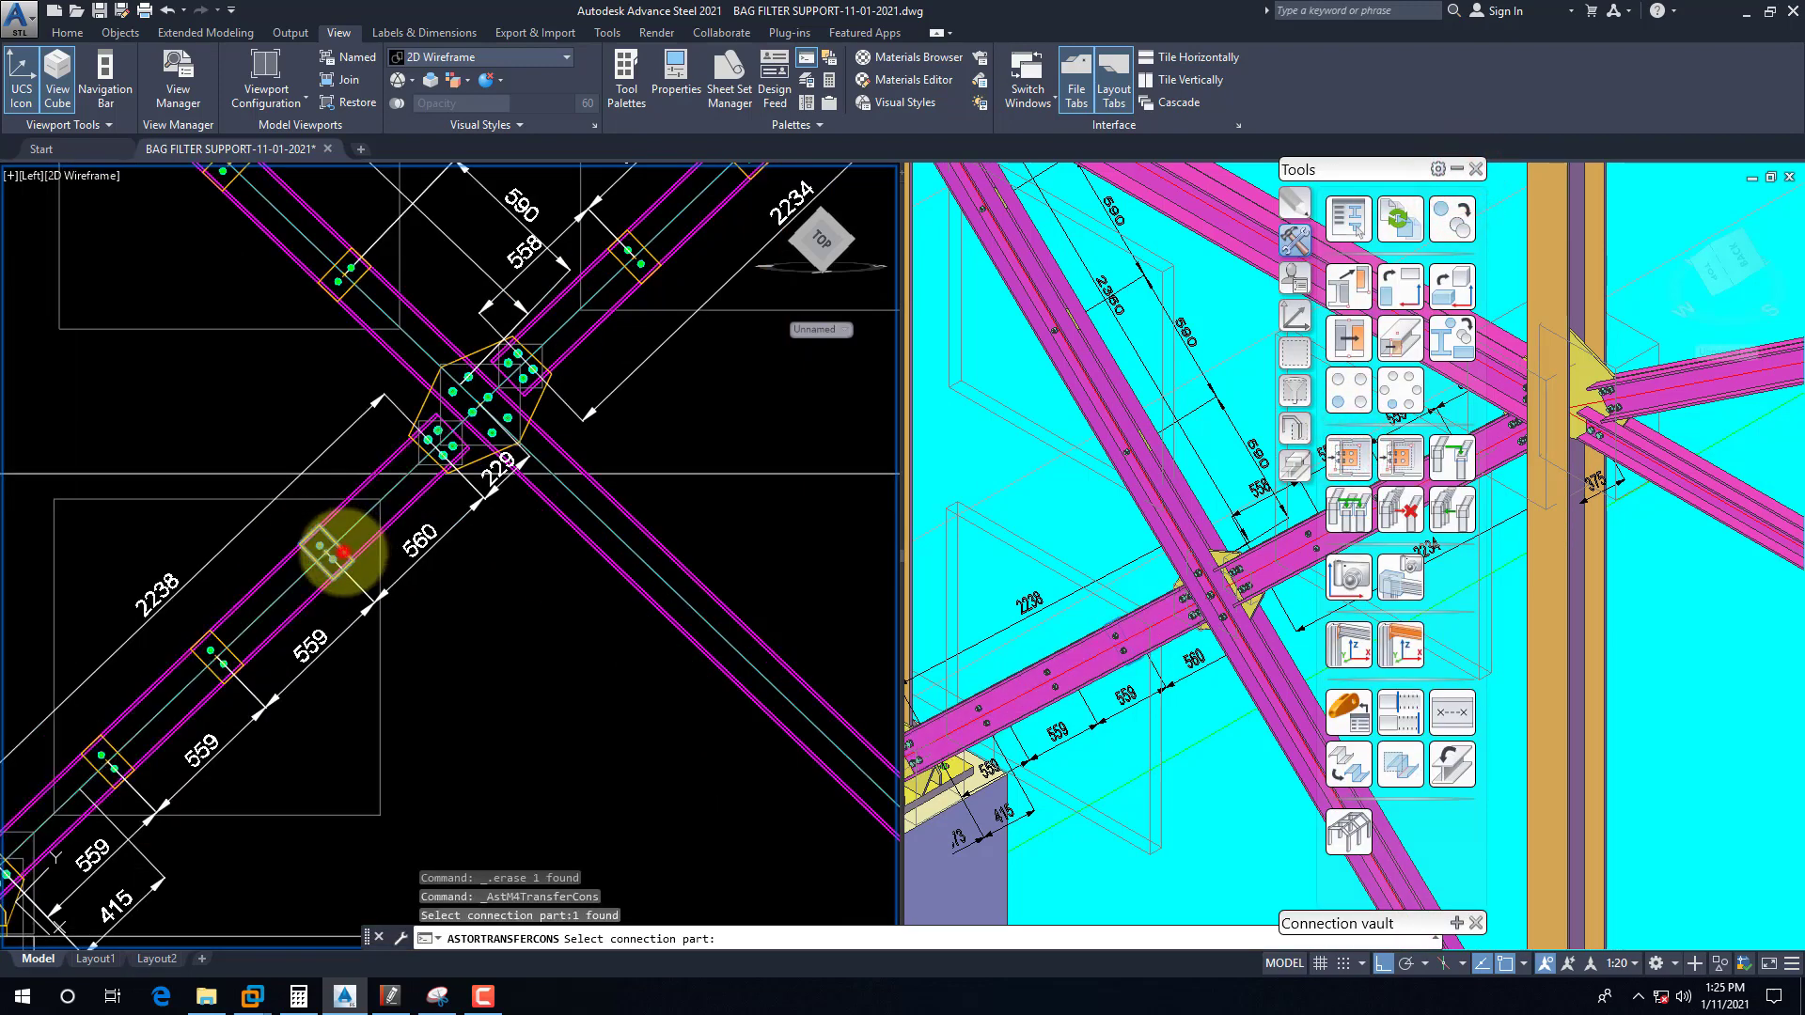
right_click(324, 547)
click(590, 540)
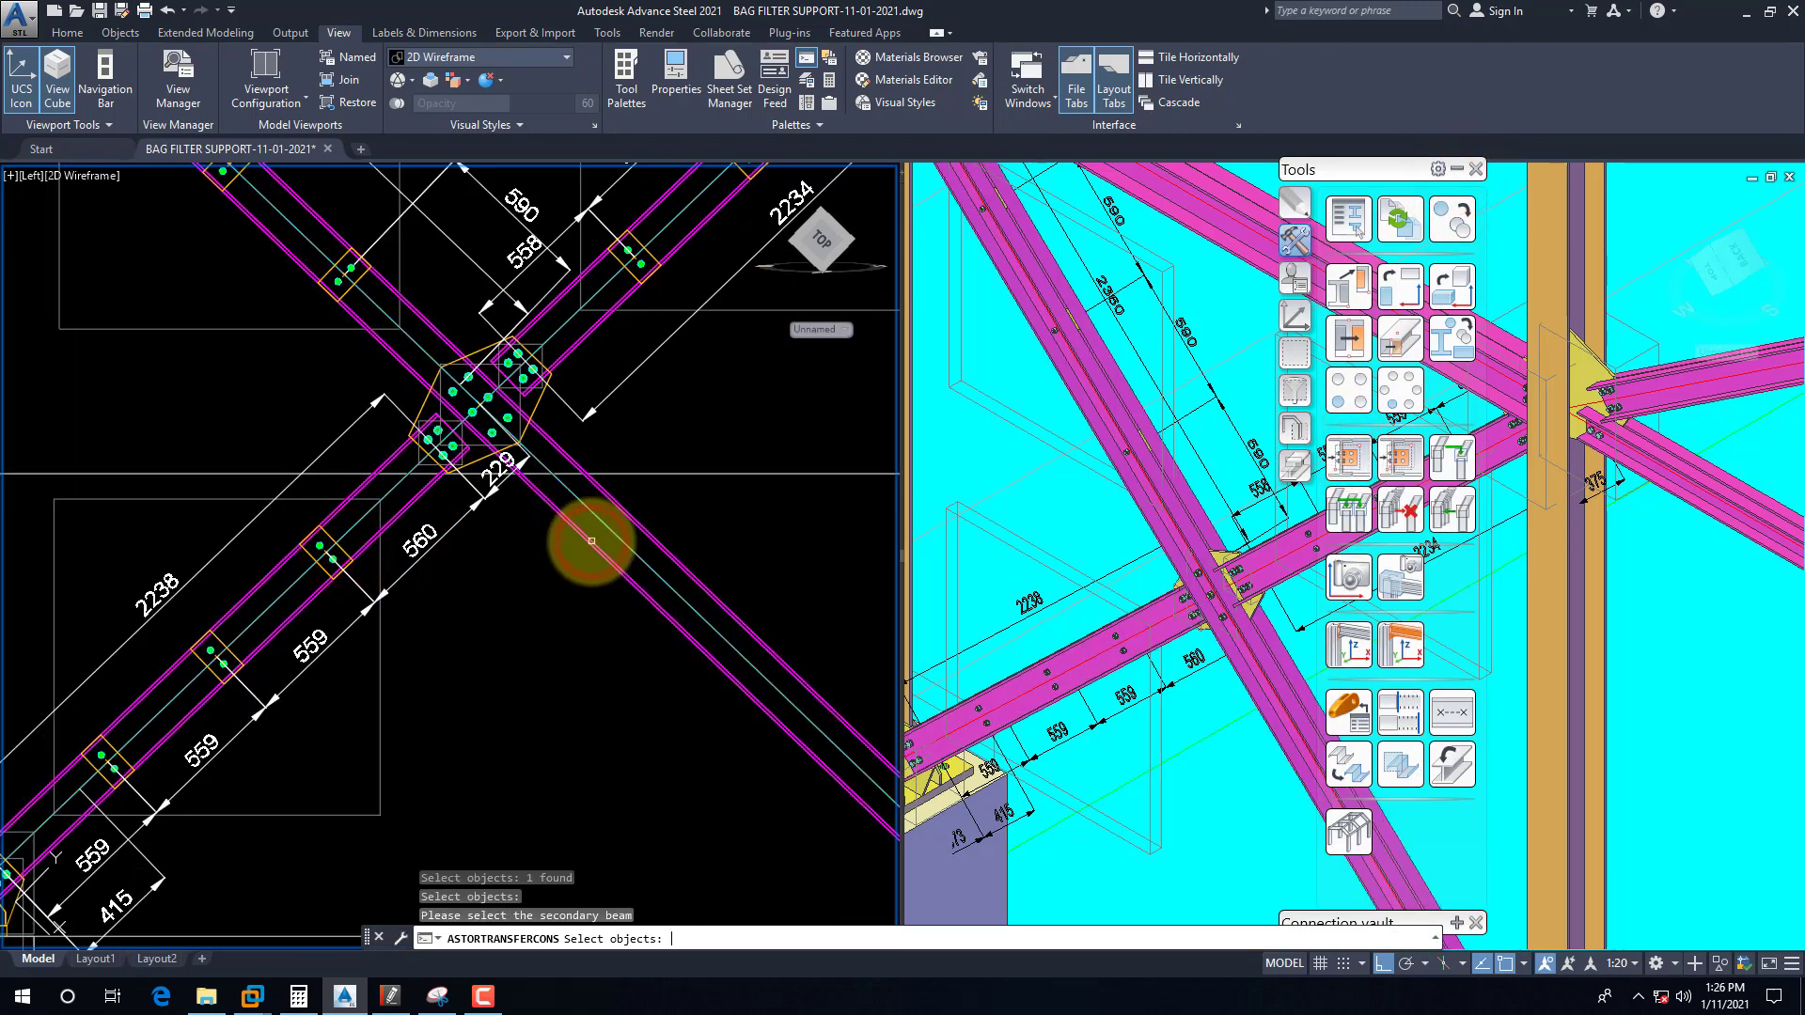
scroll(560, 554, up, 1)
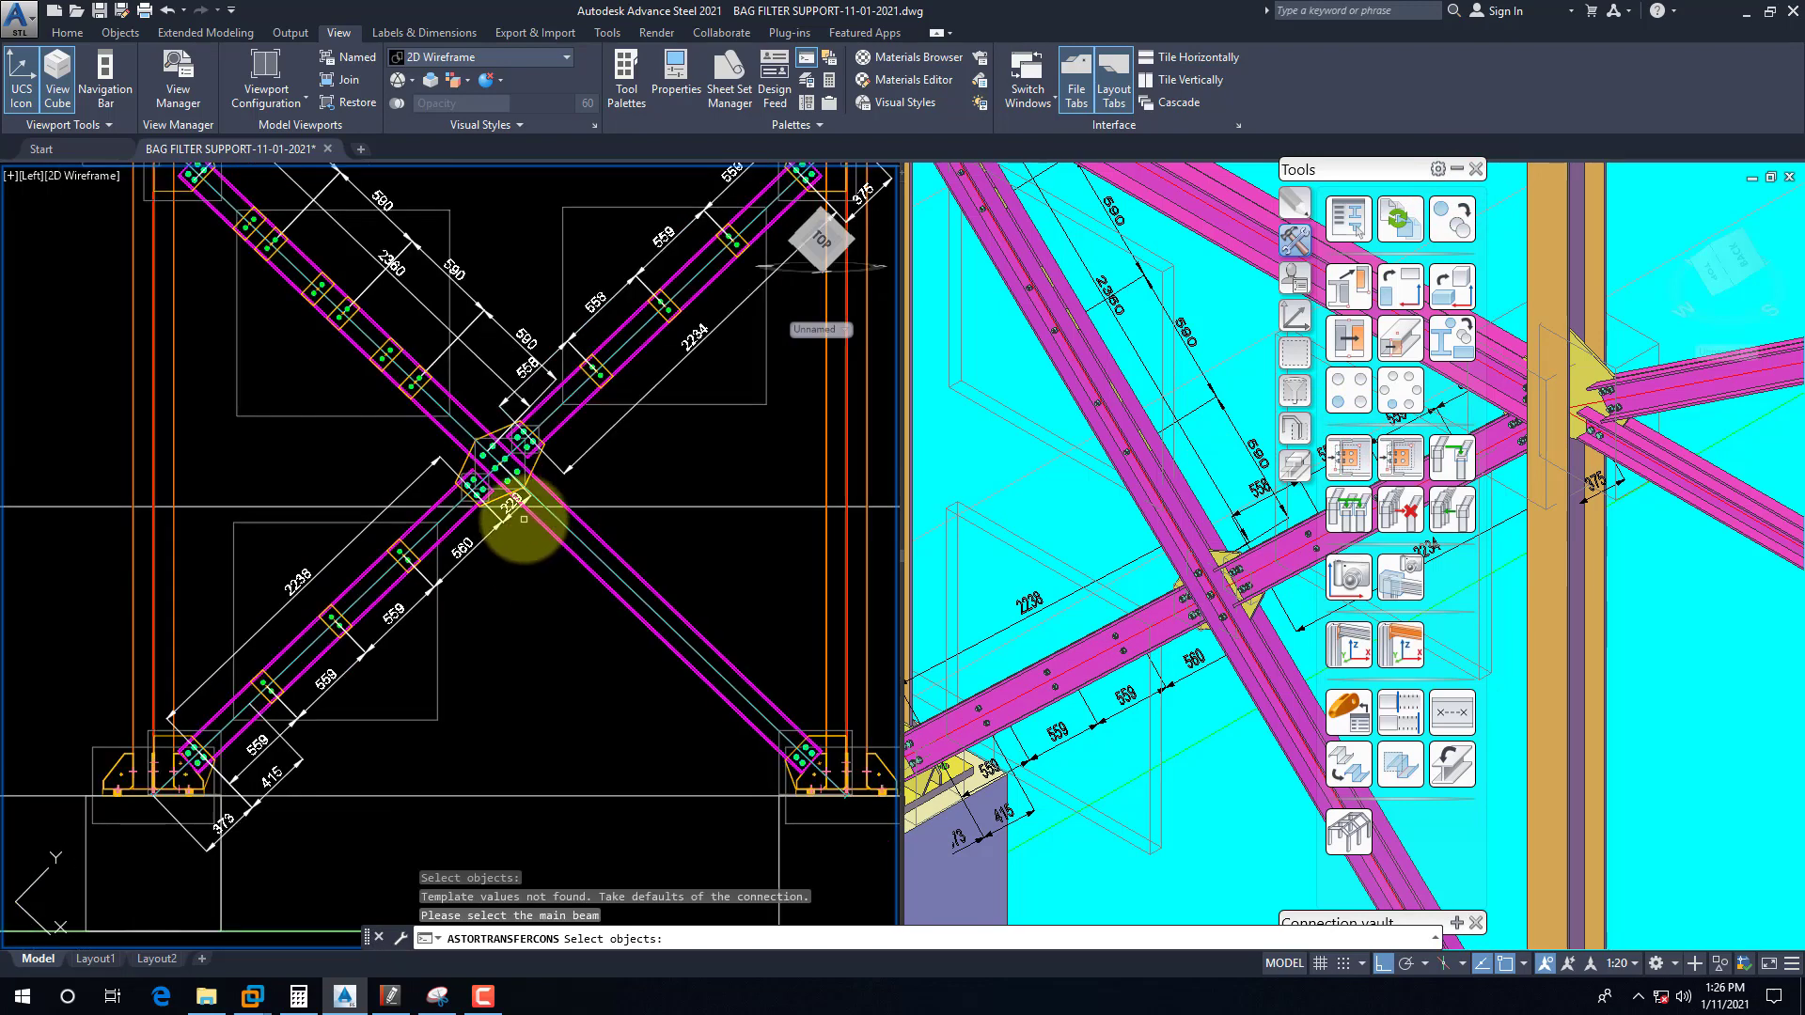
right_click(470, 451)
scroll(408, 366, up, 1)
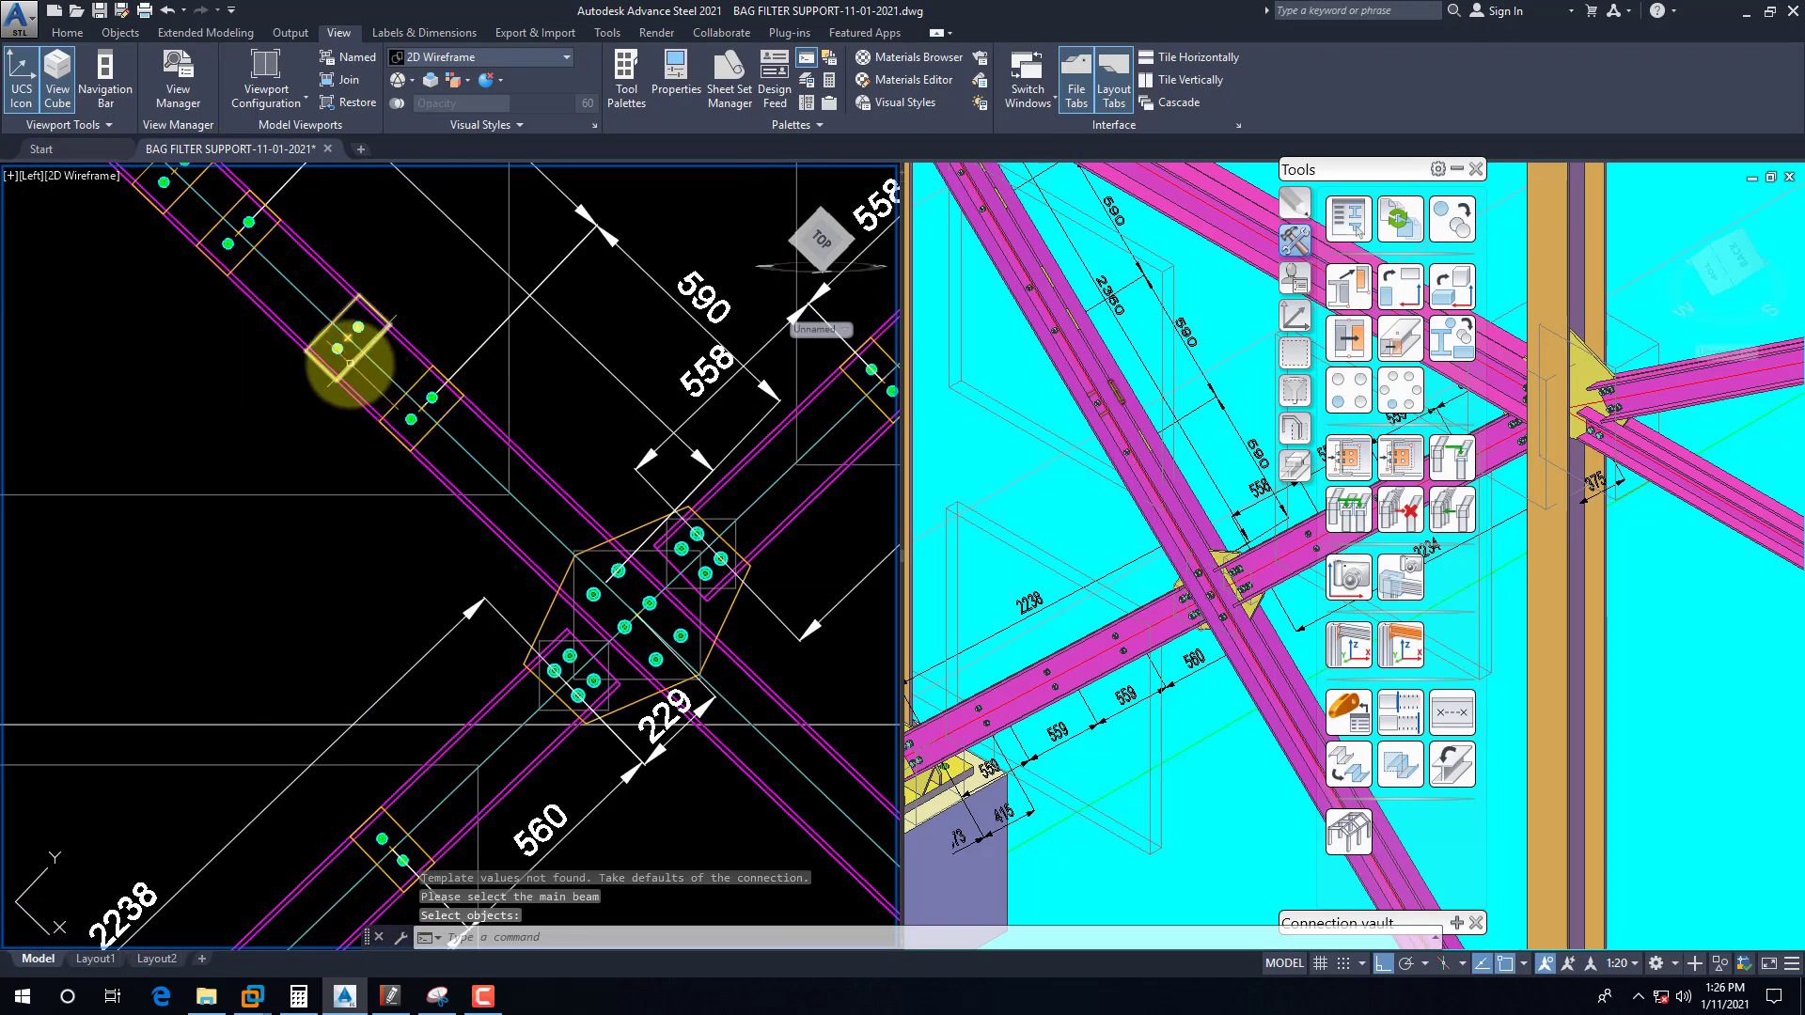
scroll(349, 362, down, 2)
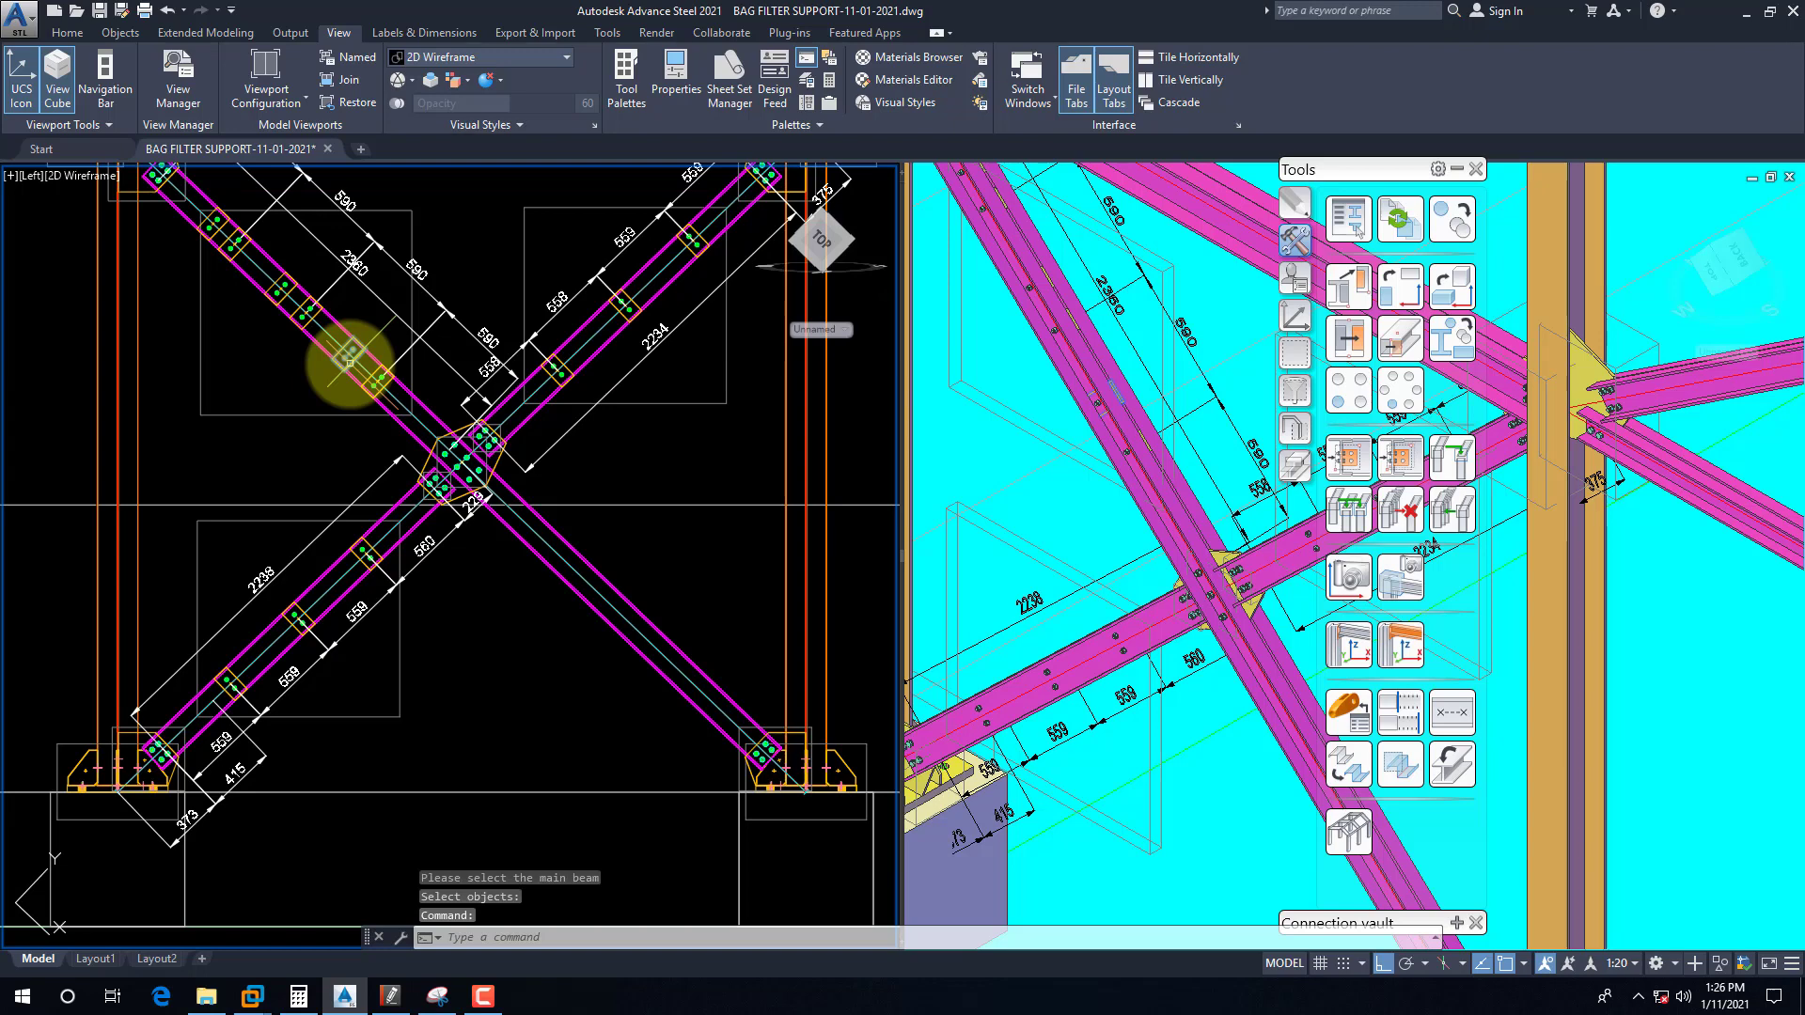
Step: Try the layout from end in the transferred binding plates joint's properties and close them
right_click(350, 362)
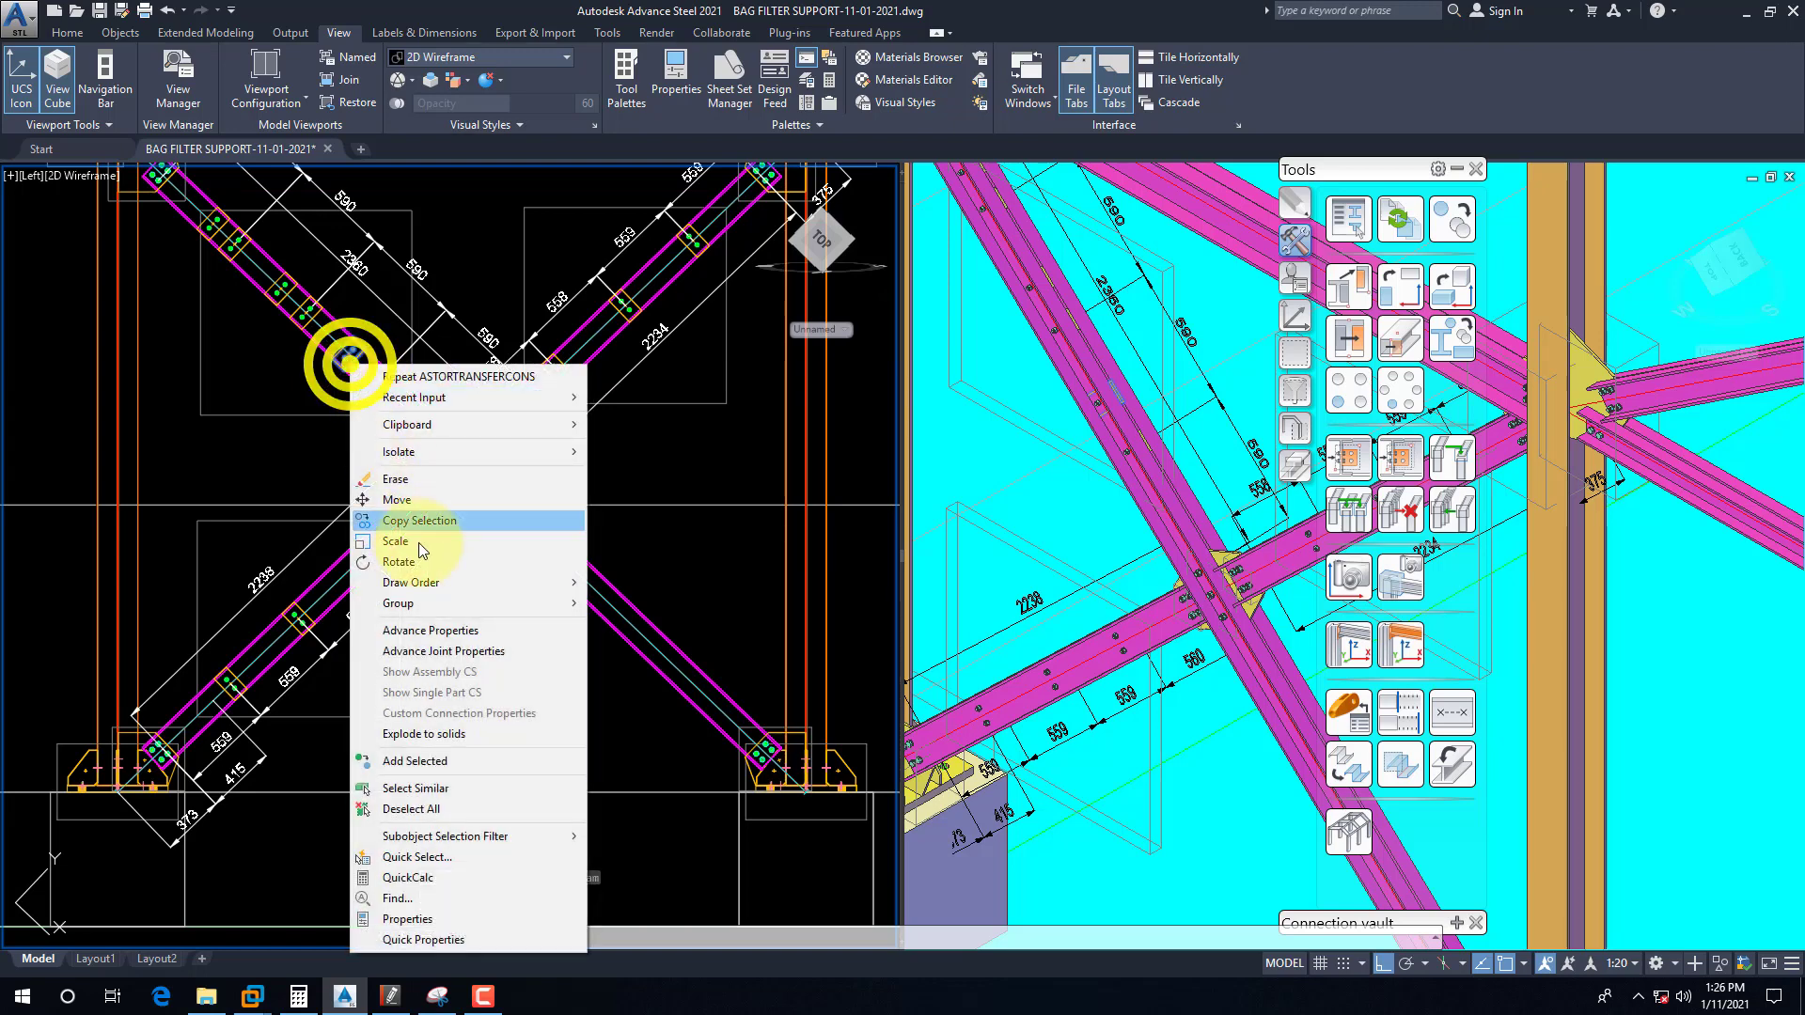
click(470, 652)
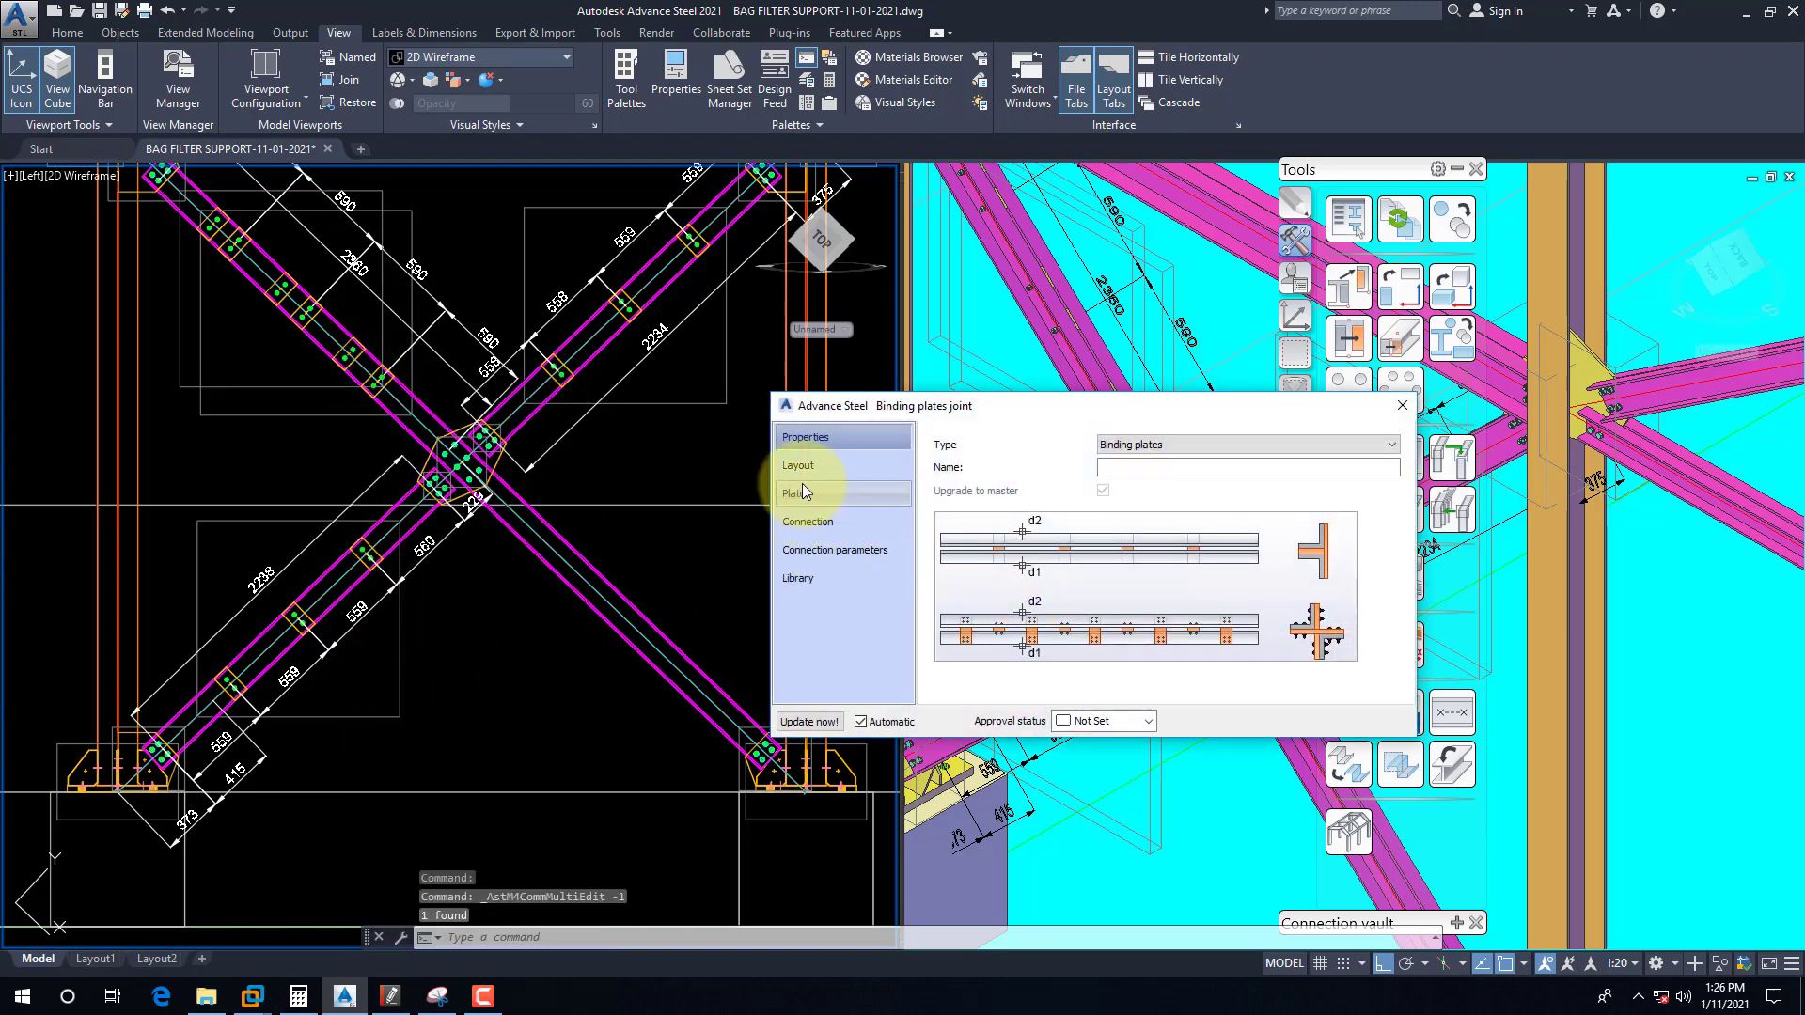
click(799, 468)
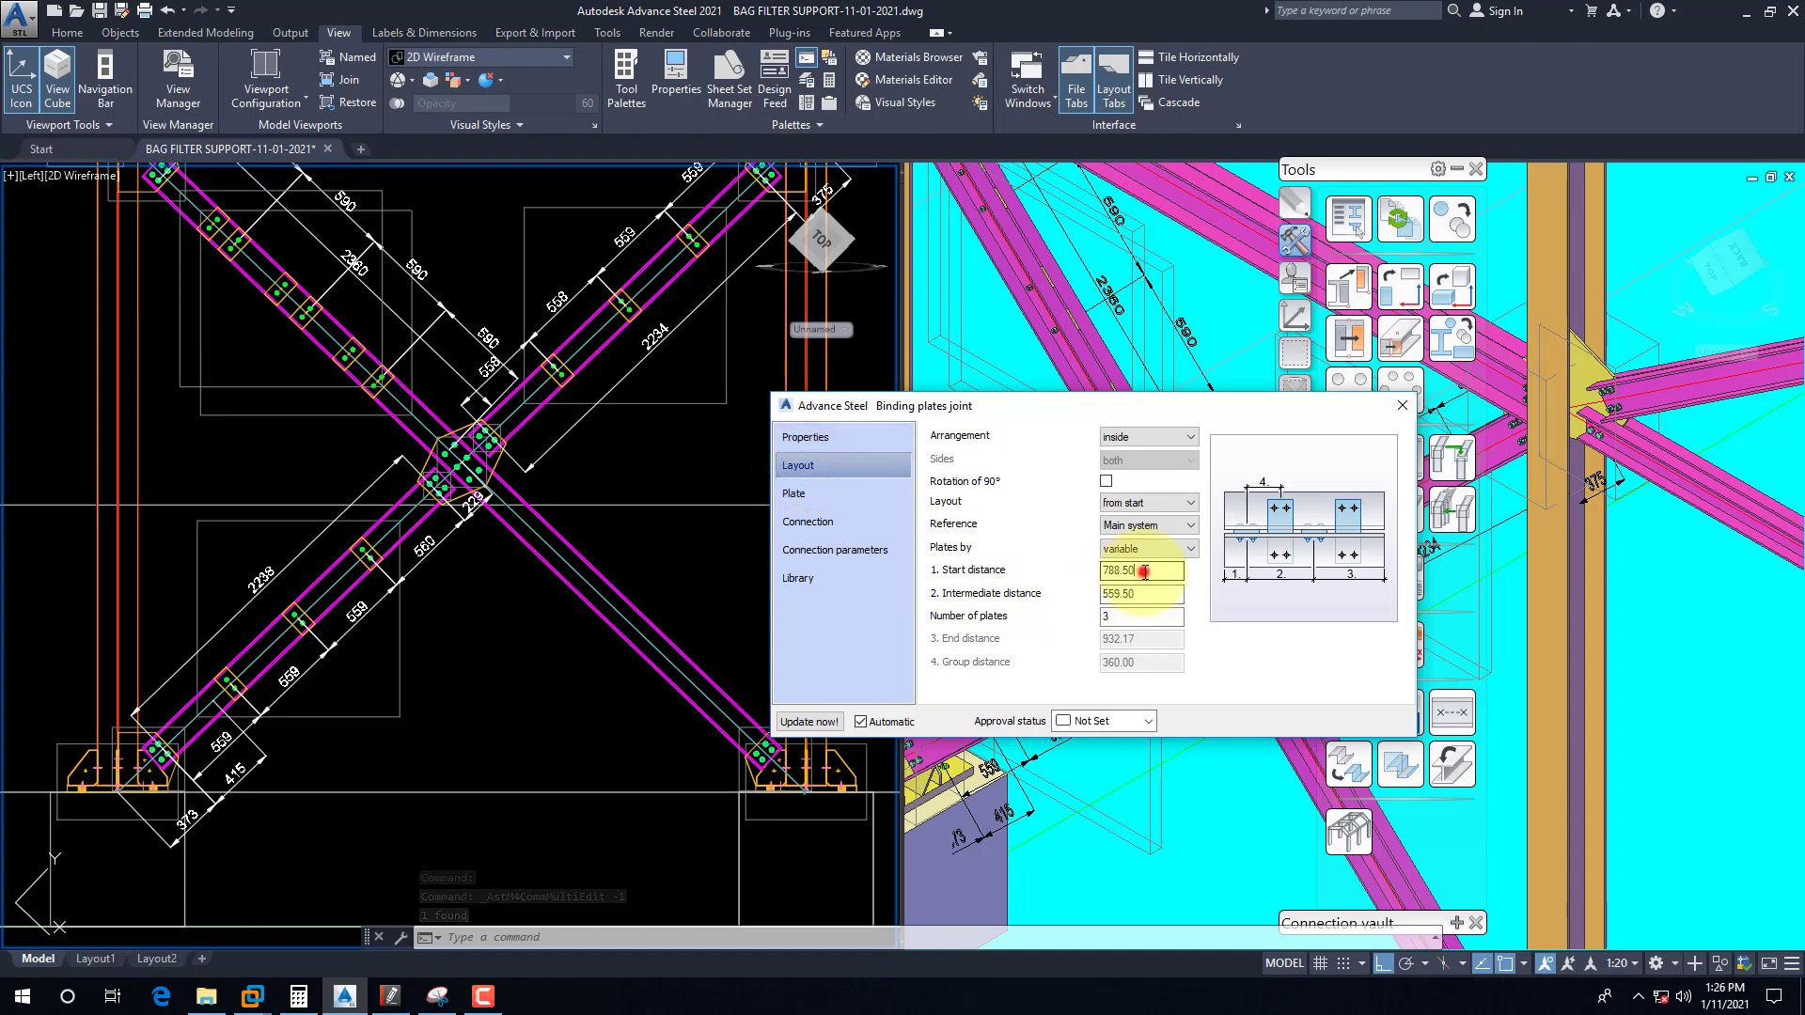
click(1147, 503)
click(1132, 531)
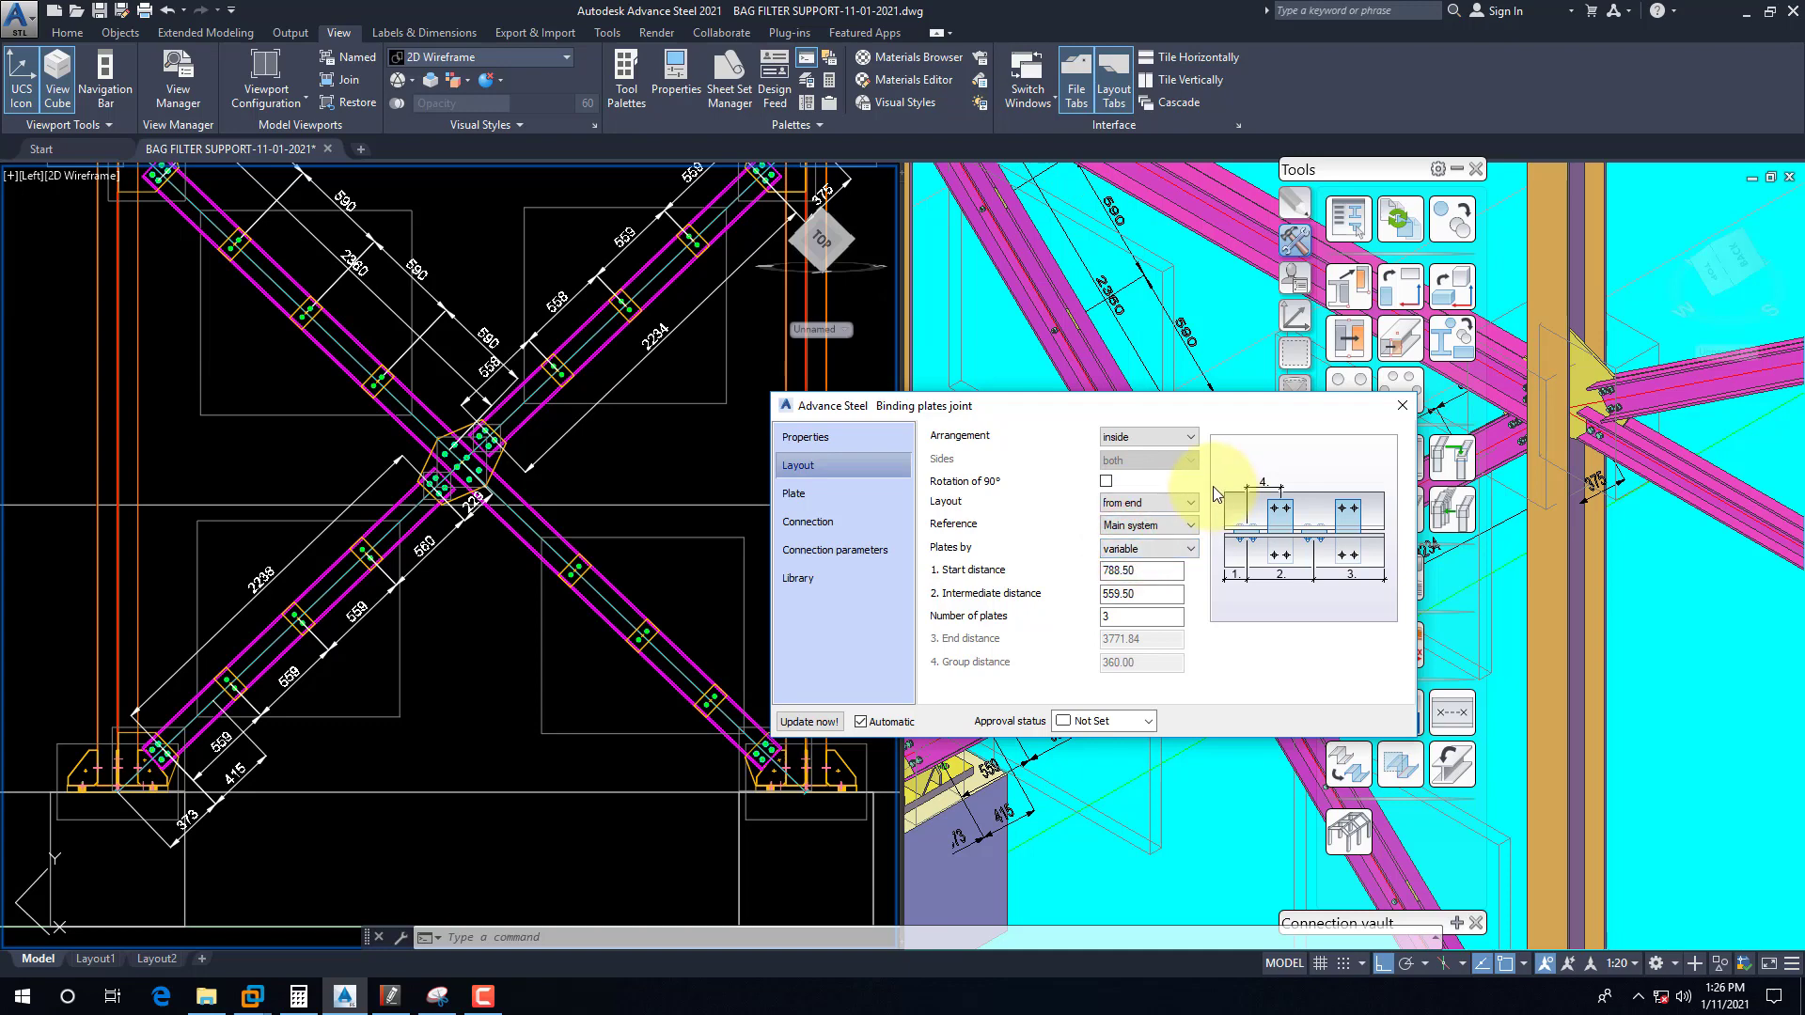
click(1401, 405)
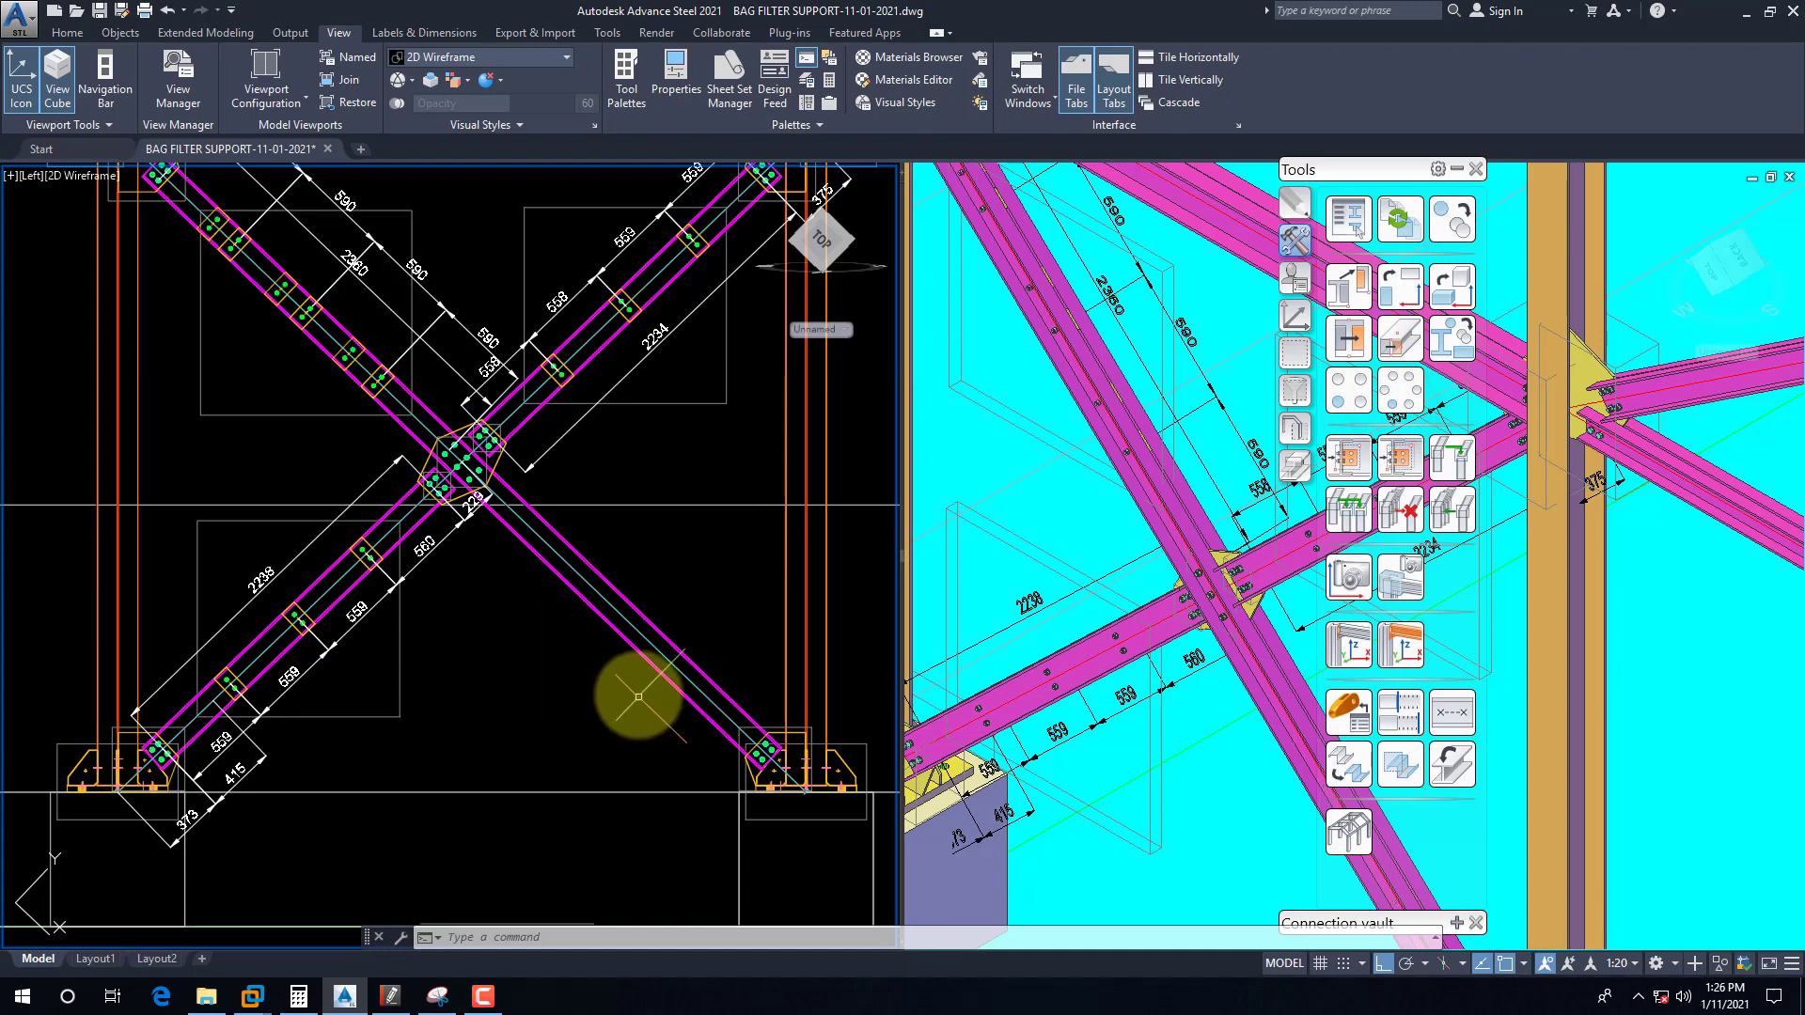
Step: Undo the joint transfer and the deletion of the lower-right diagonal's binding plates
scroll(638, 693, up, 3)
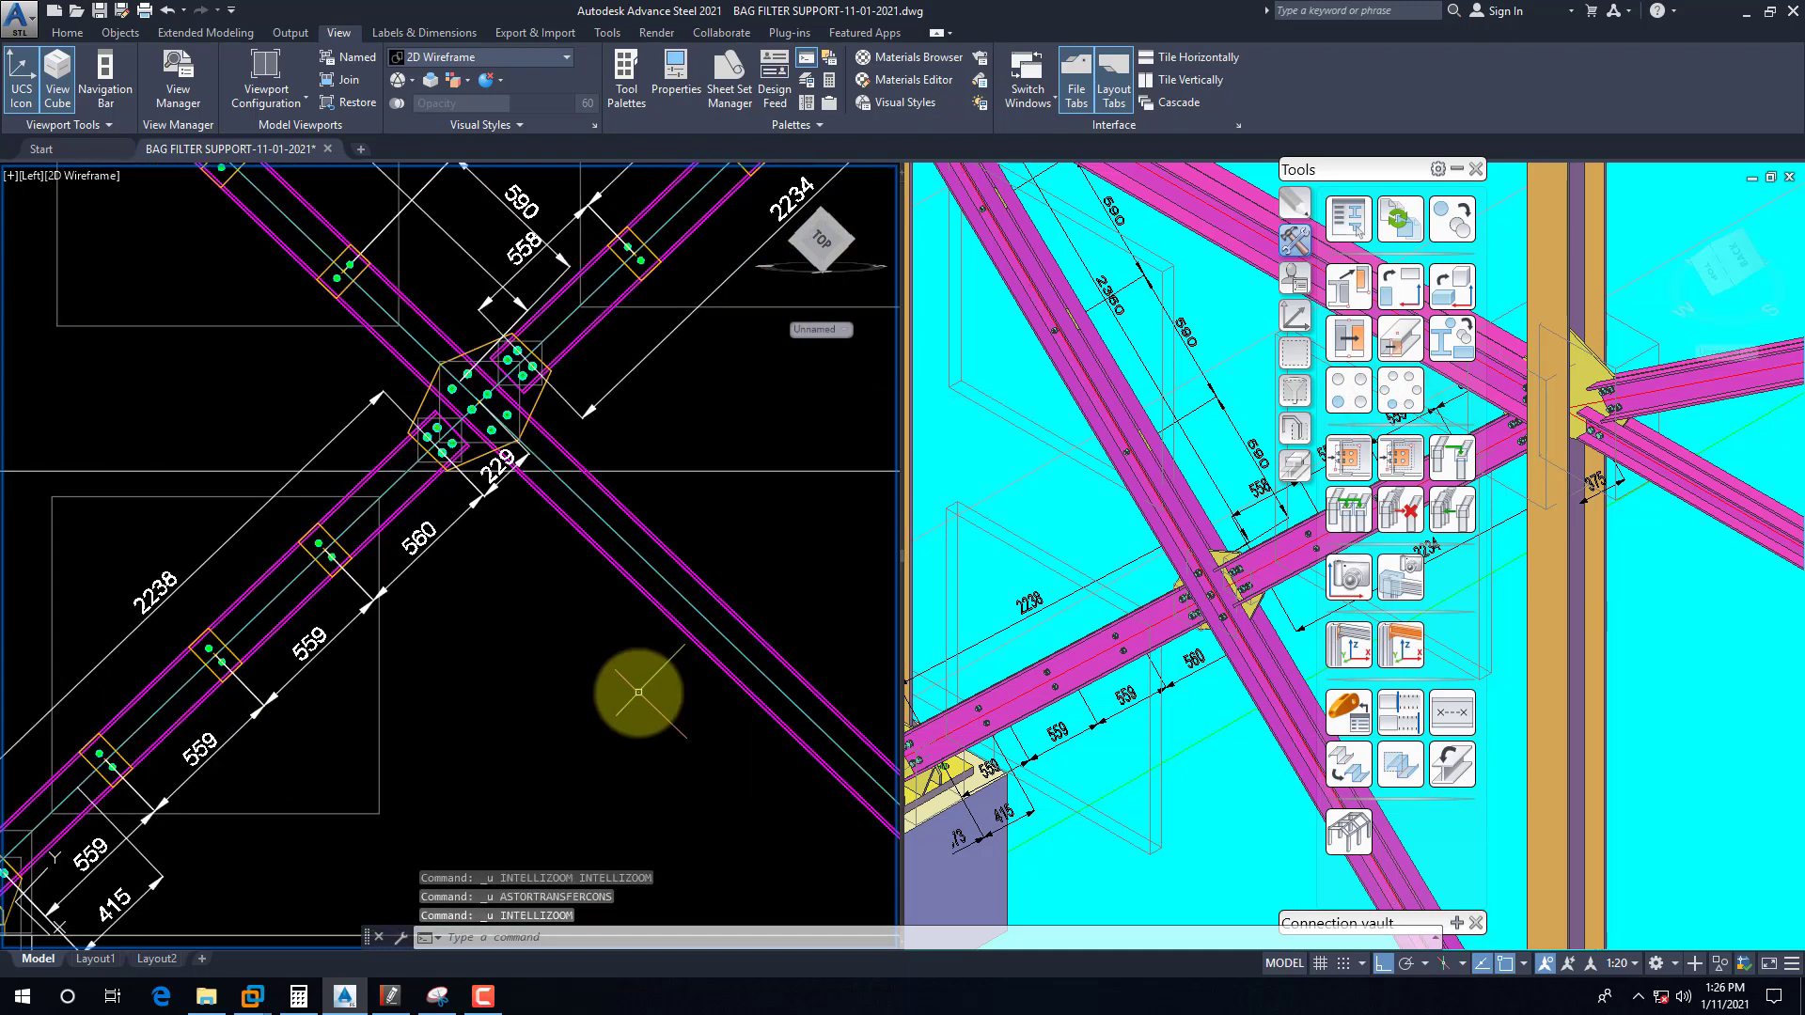
scroll(476, 596, down, 2)
scroll(536, 612, up, 2)
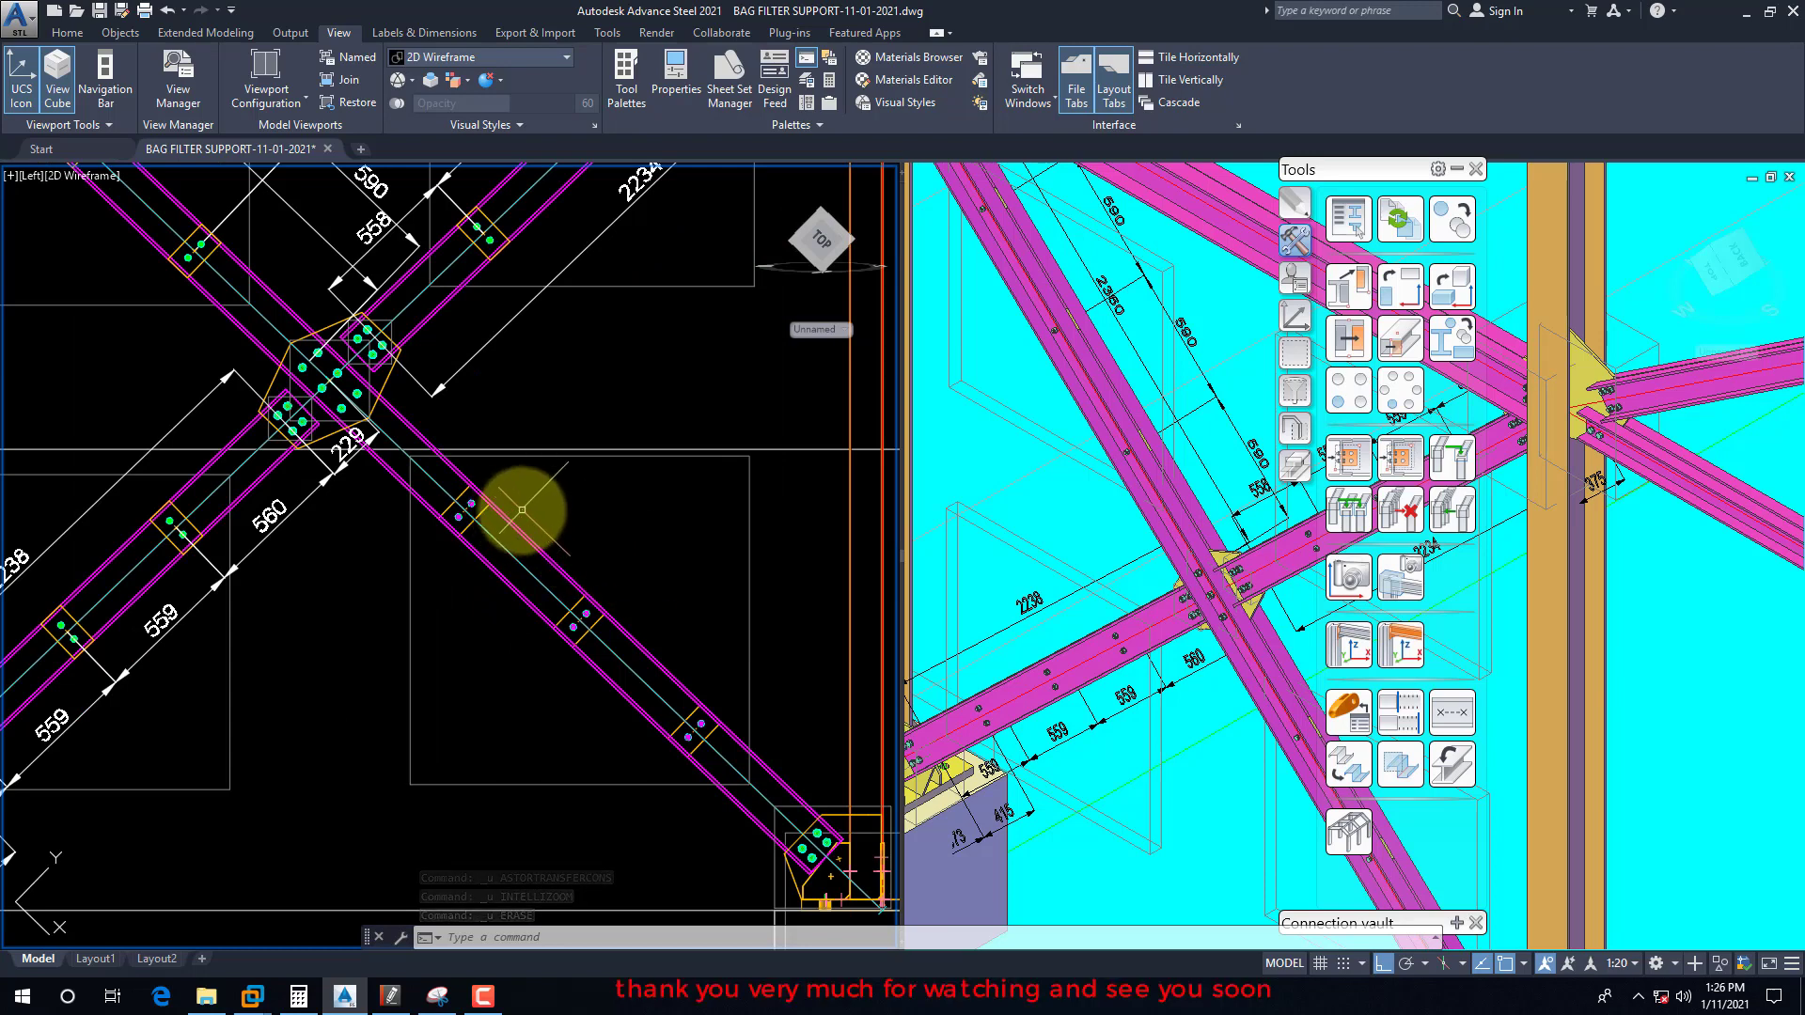
scroll(545, 540, down, 2)
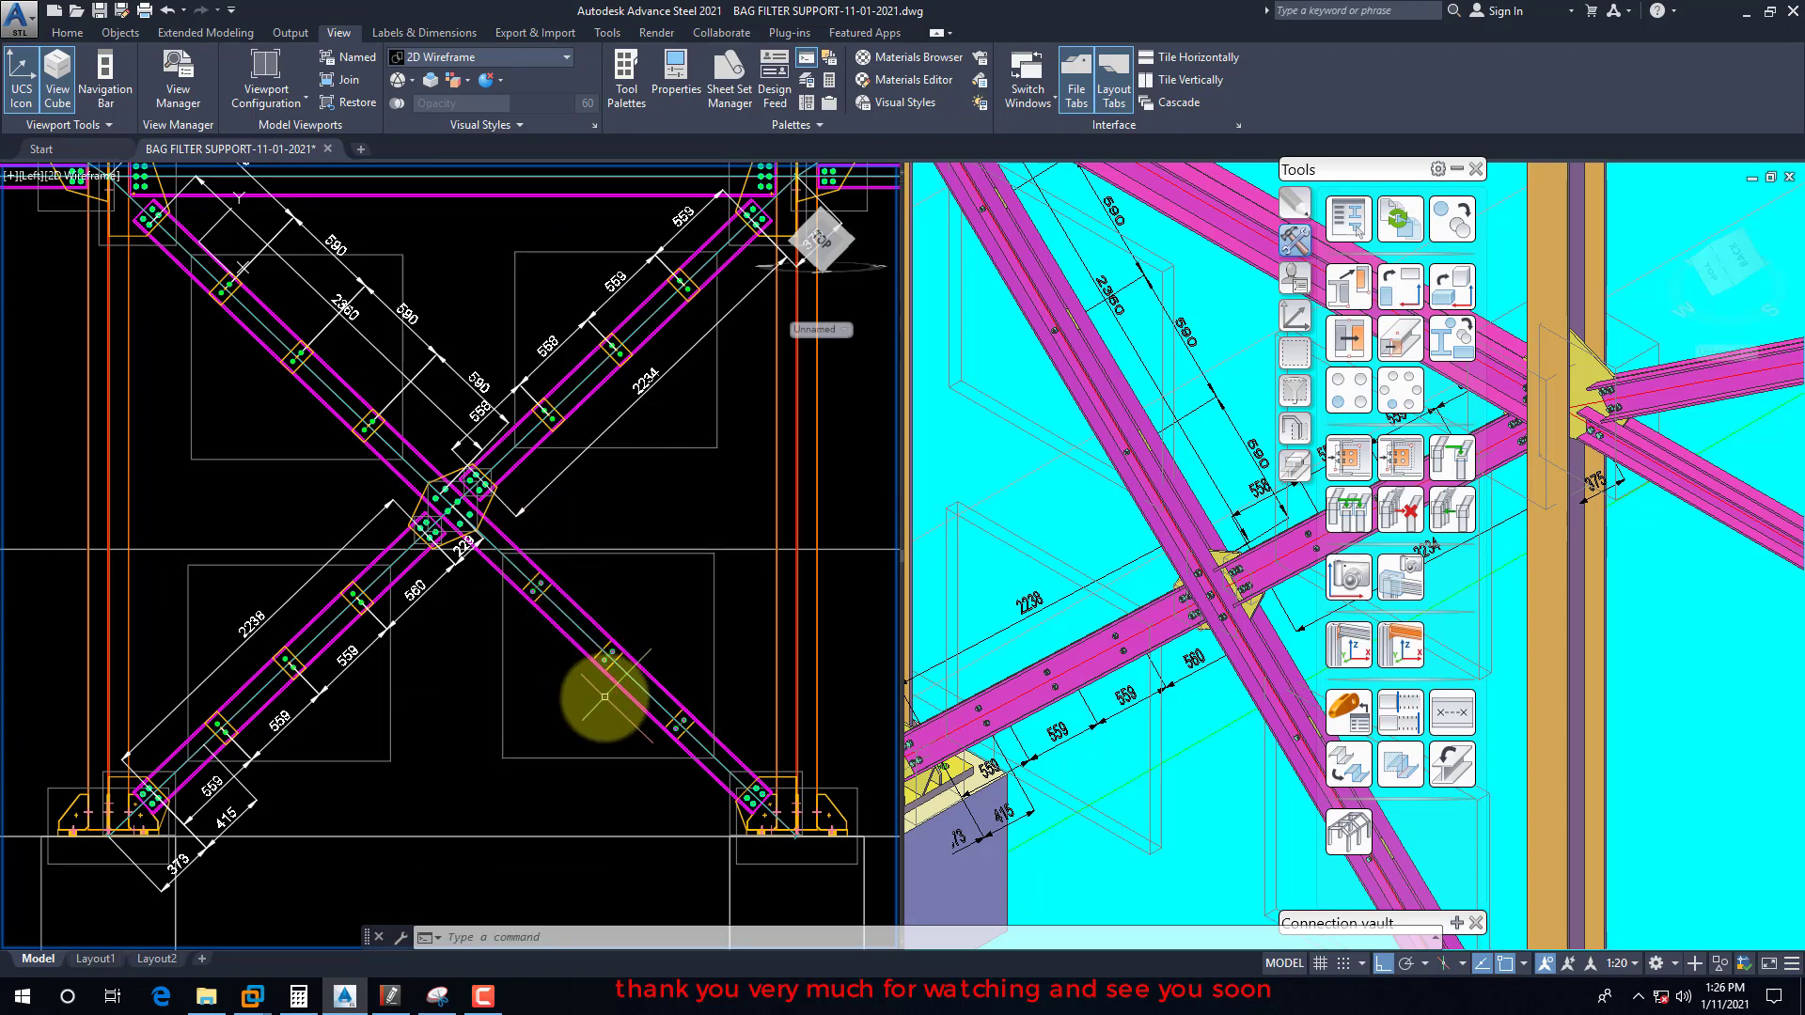
Step: Add an aligned dimension above the lower-right diagonal from the midpoint of the middle gusset's lower bolt pair to the midpoint of the base gusset's upper bolt pair
click(1456, 169)
text(da)
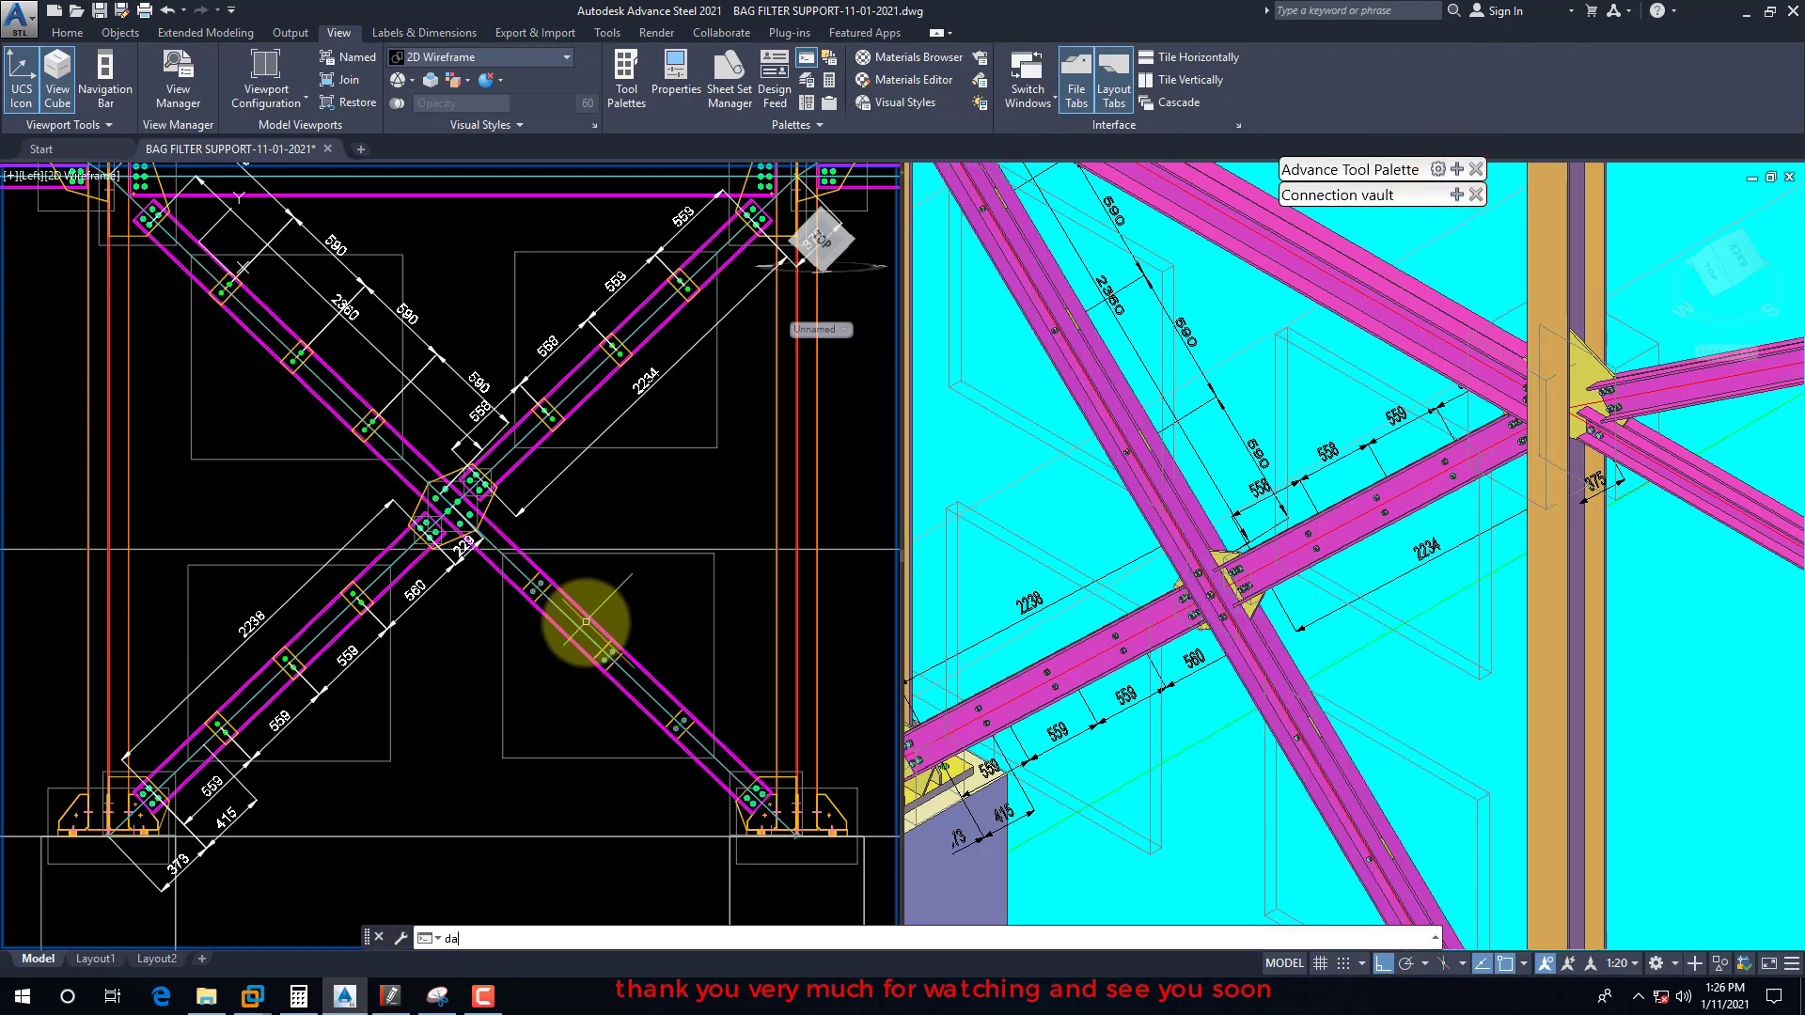
text(l)
key(Return)
scroll(464, 512, up, 5)
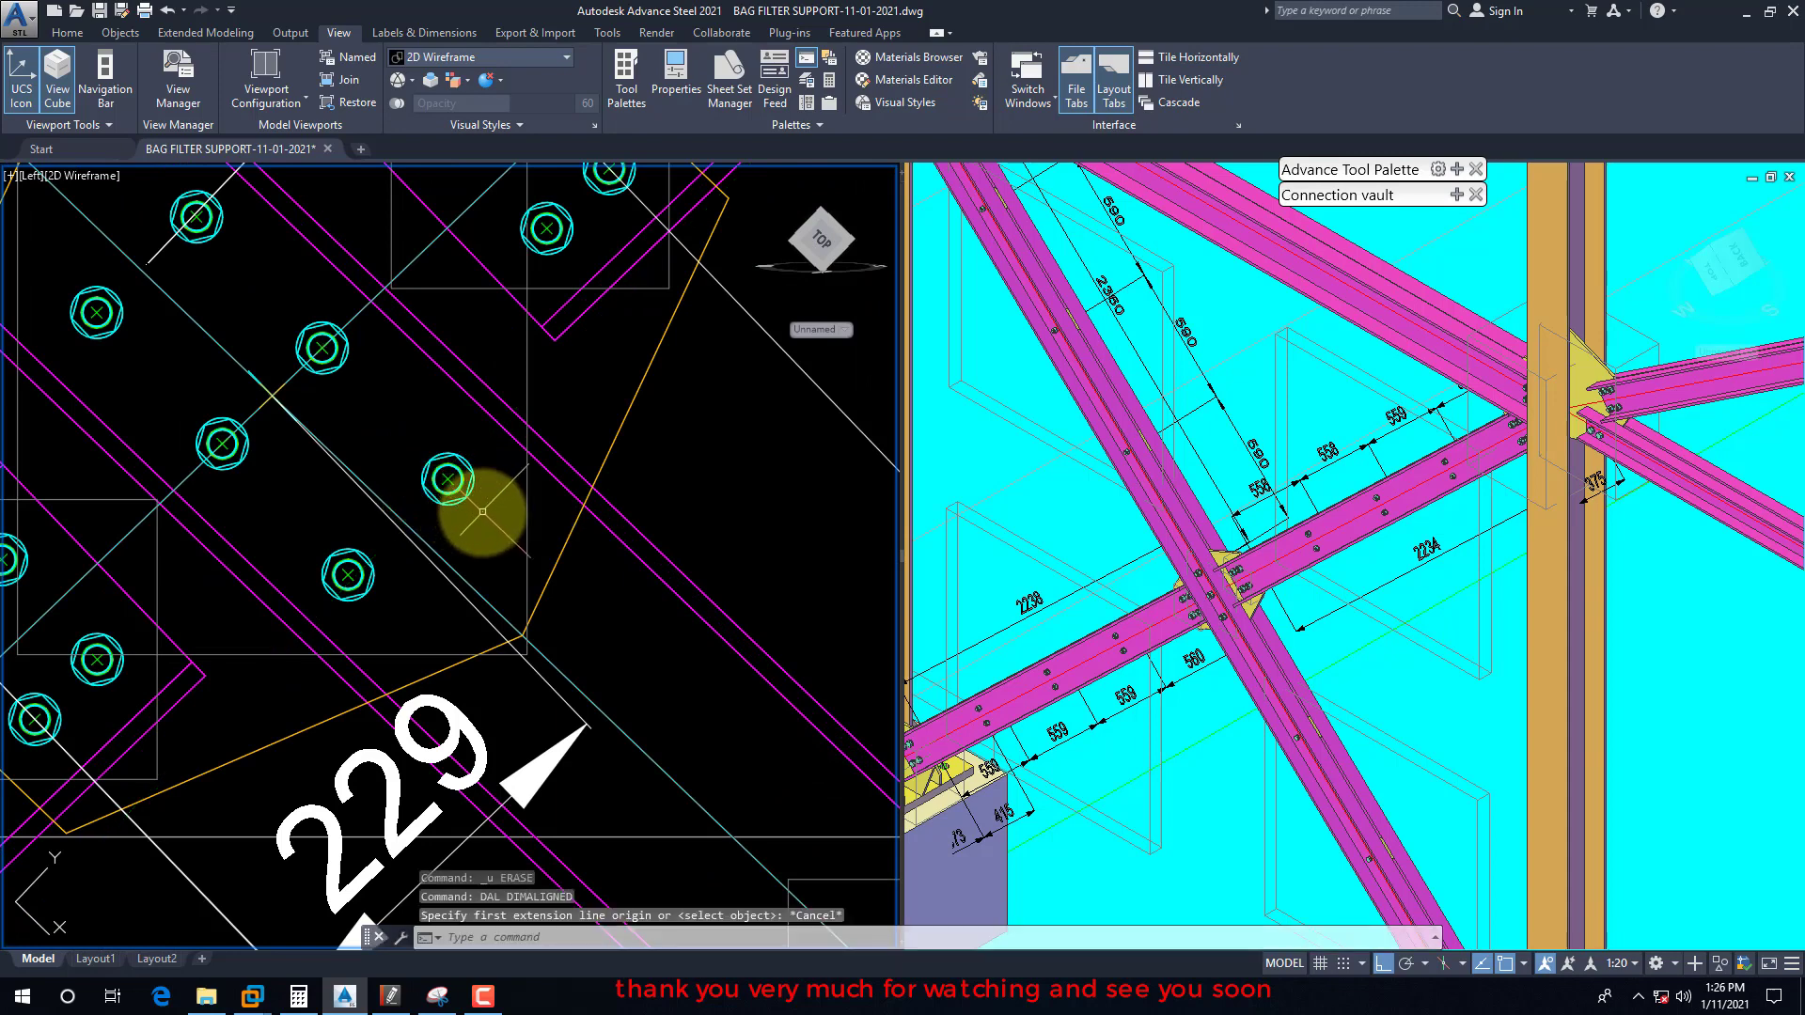
text(m2p)
key(Return)
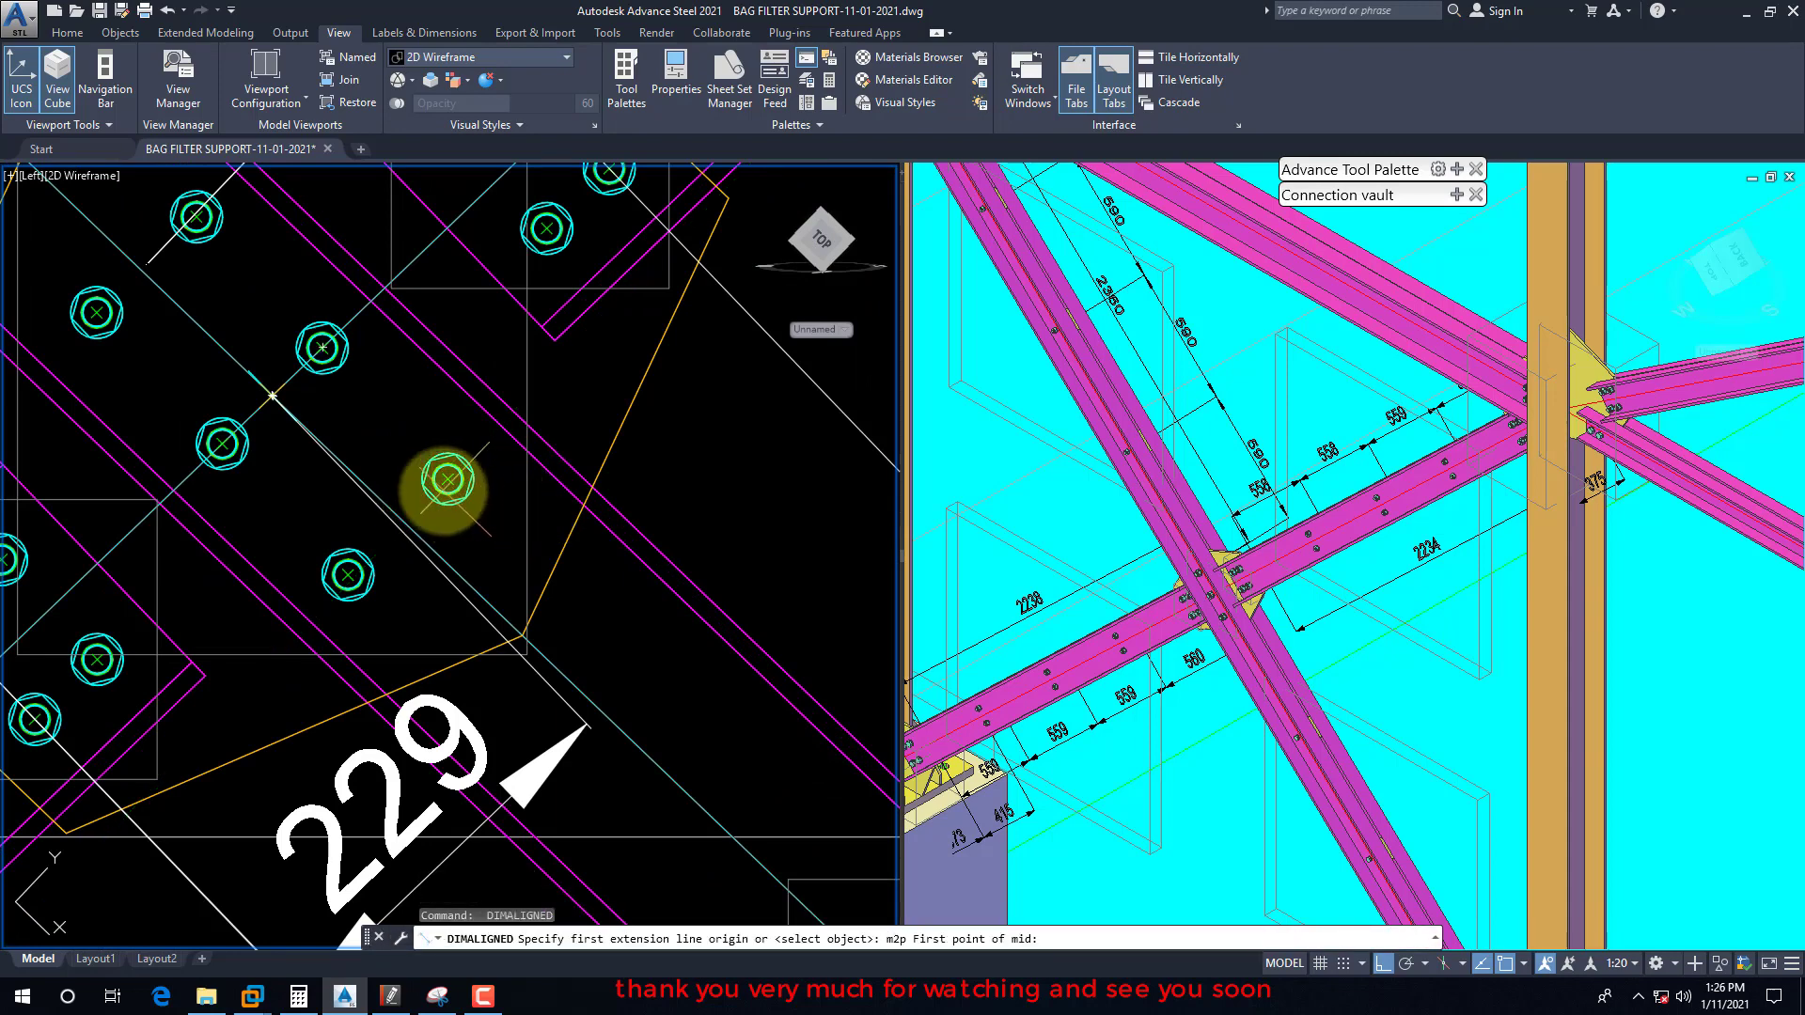
click(447, 479)
click(348, 574)
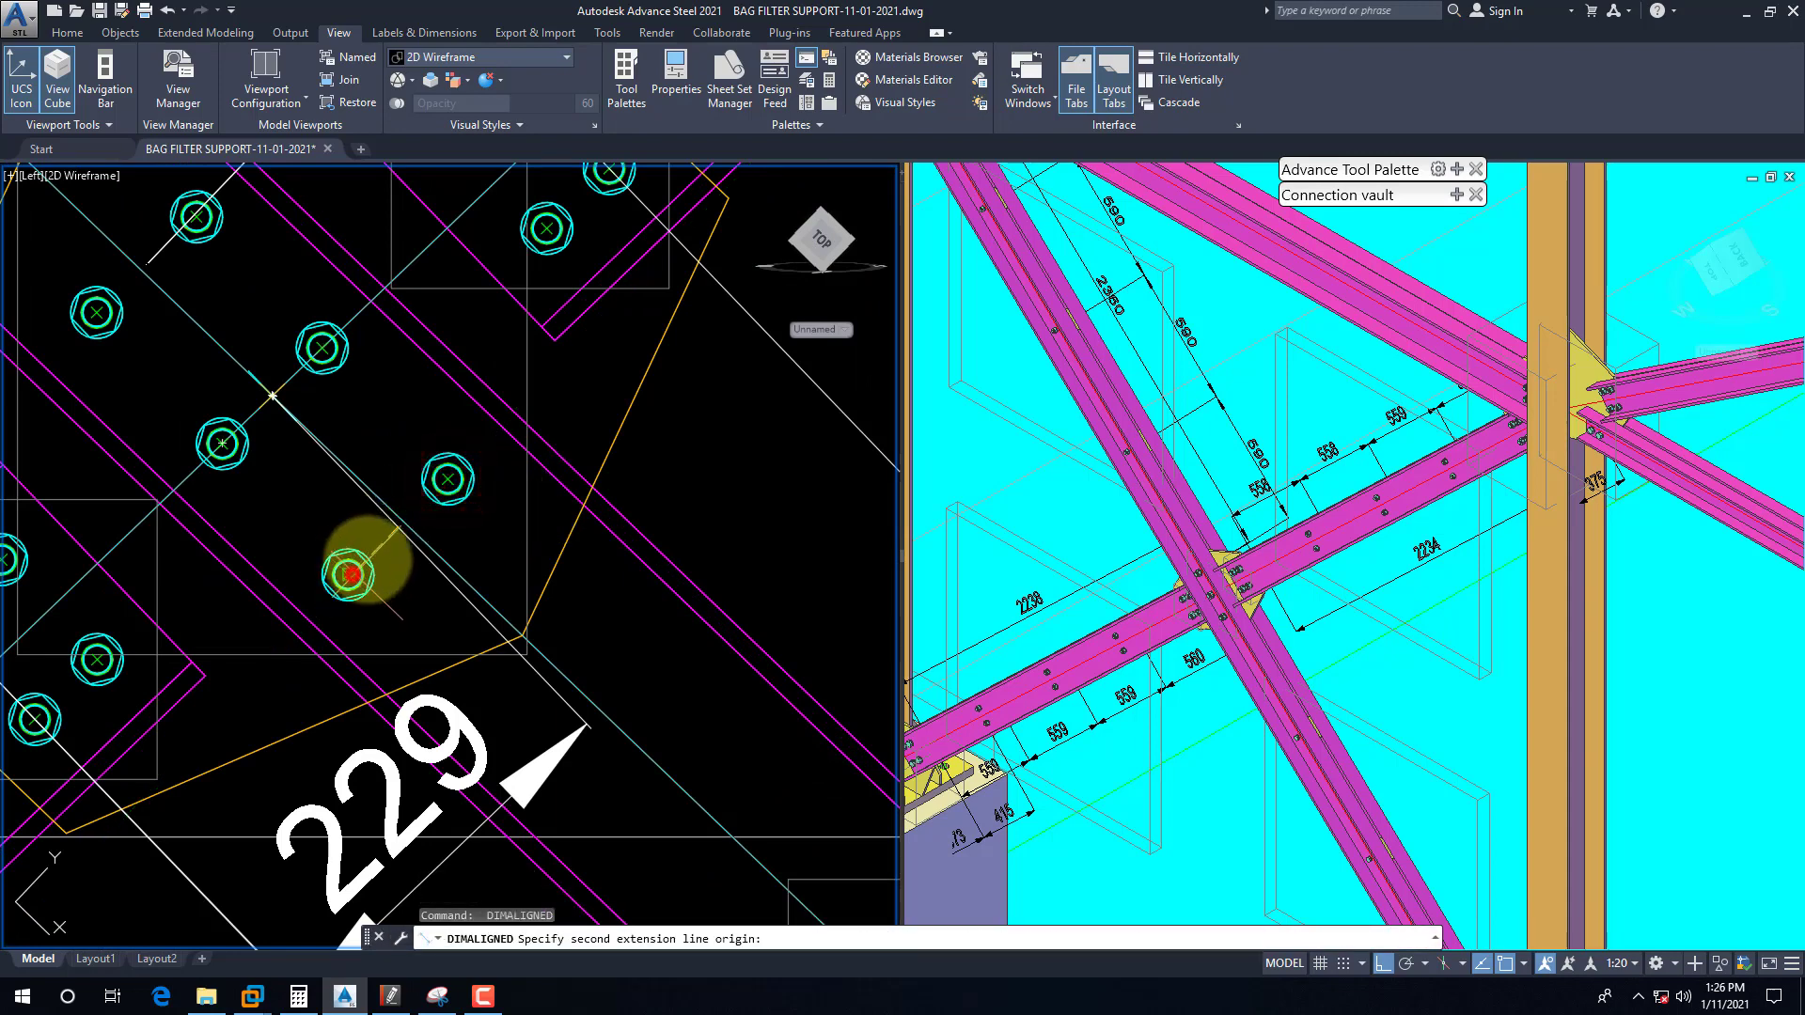
scroll(329, 560, down, 6)
scroll(605, 797, up, 5)
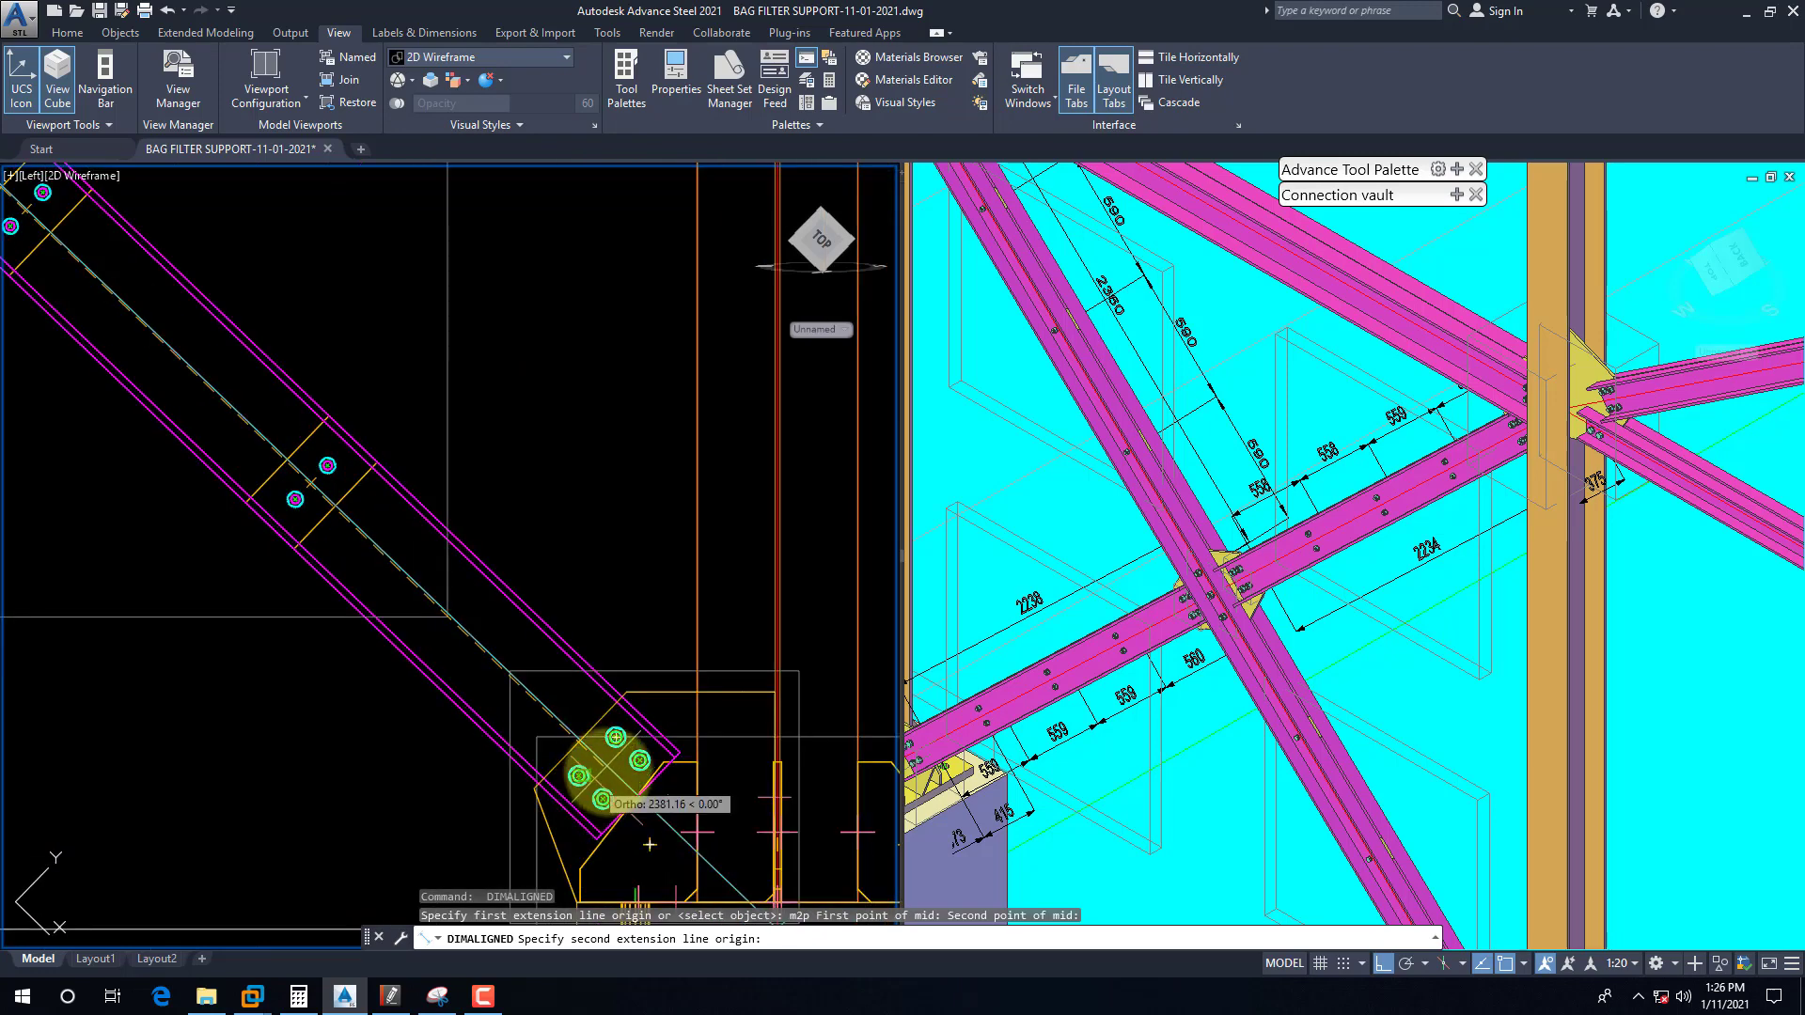
scroll(620, 736, up, 4)
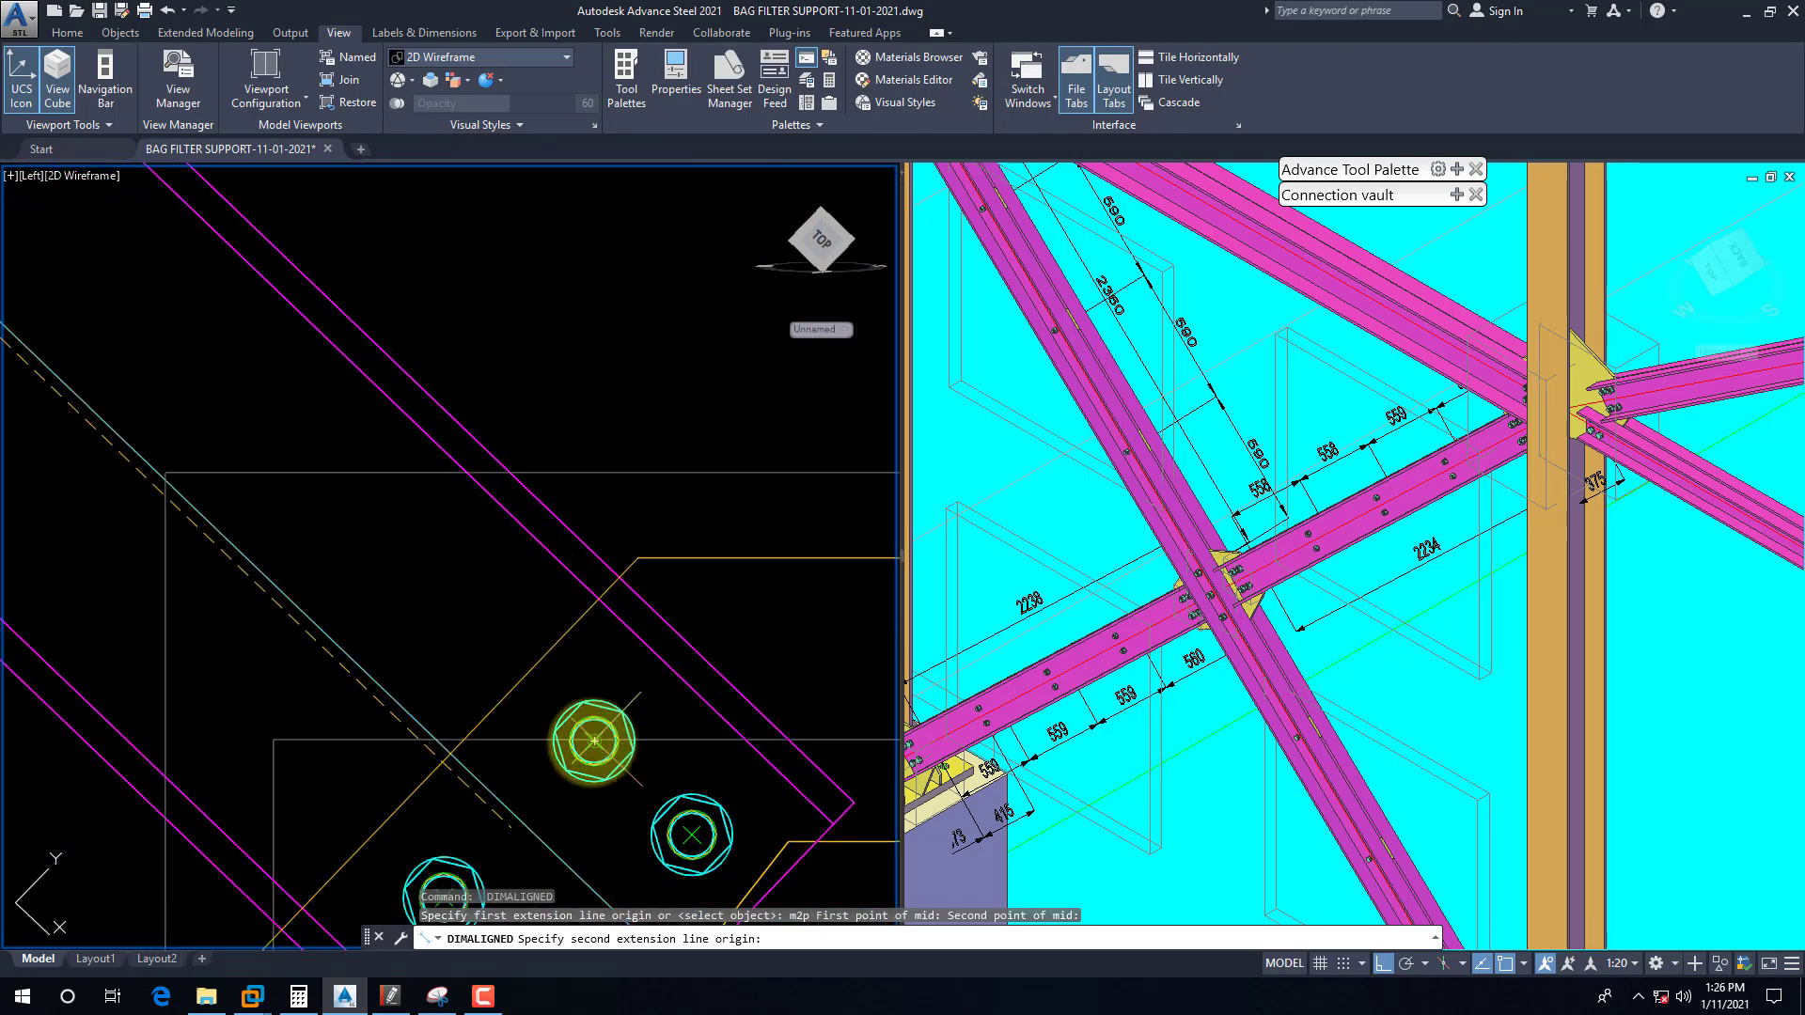
scroll(602, 744, down, 3)
scroll(598, 727, up, 2)
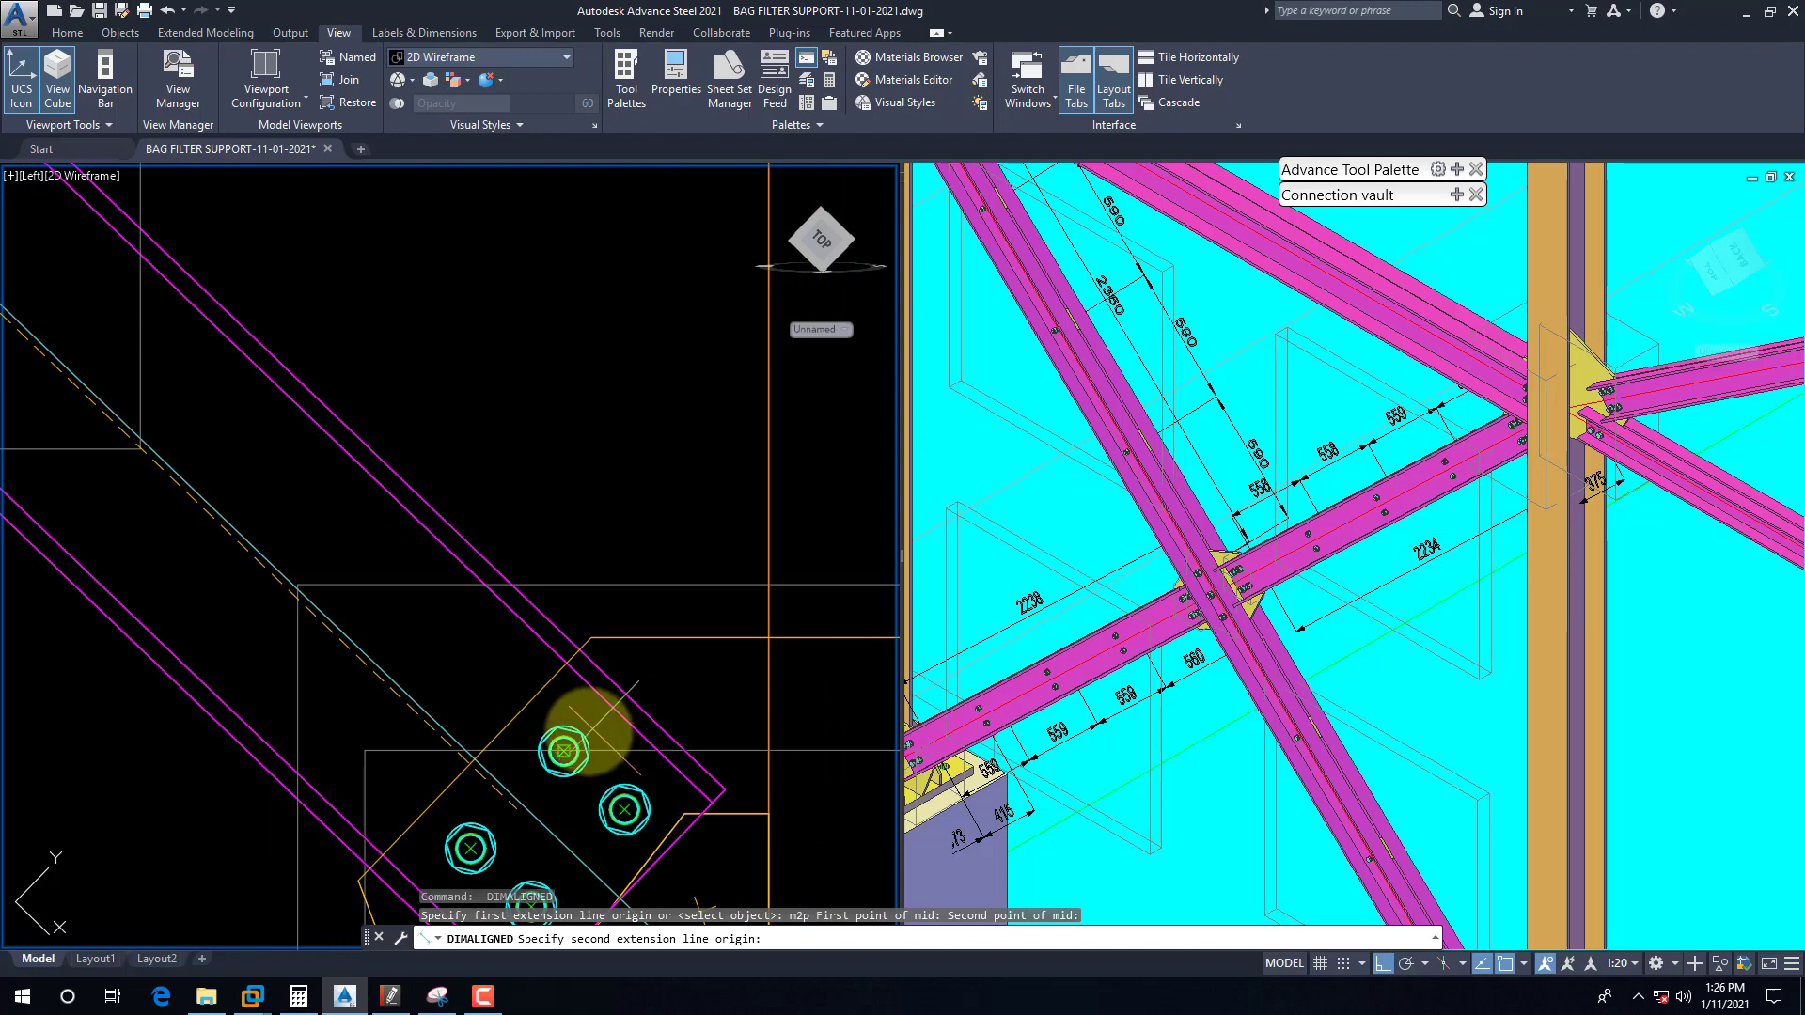
click(564, 751)
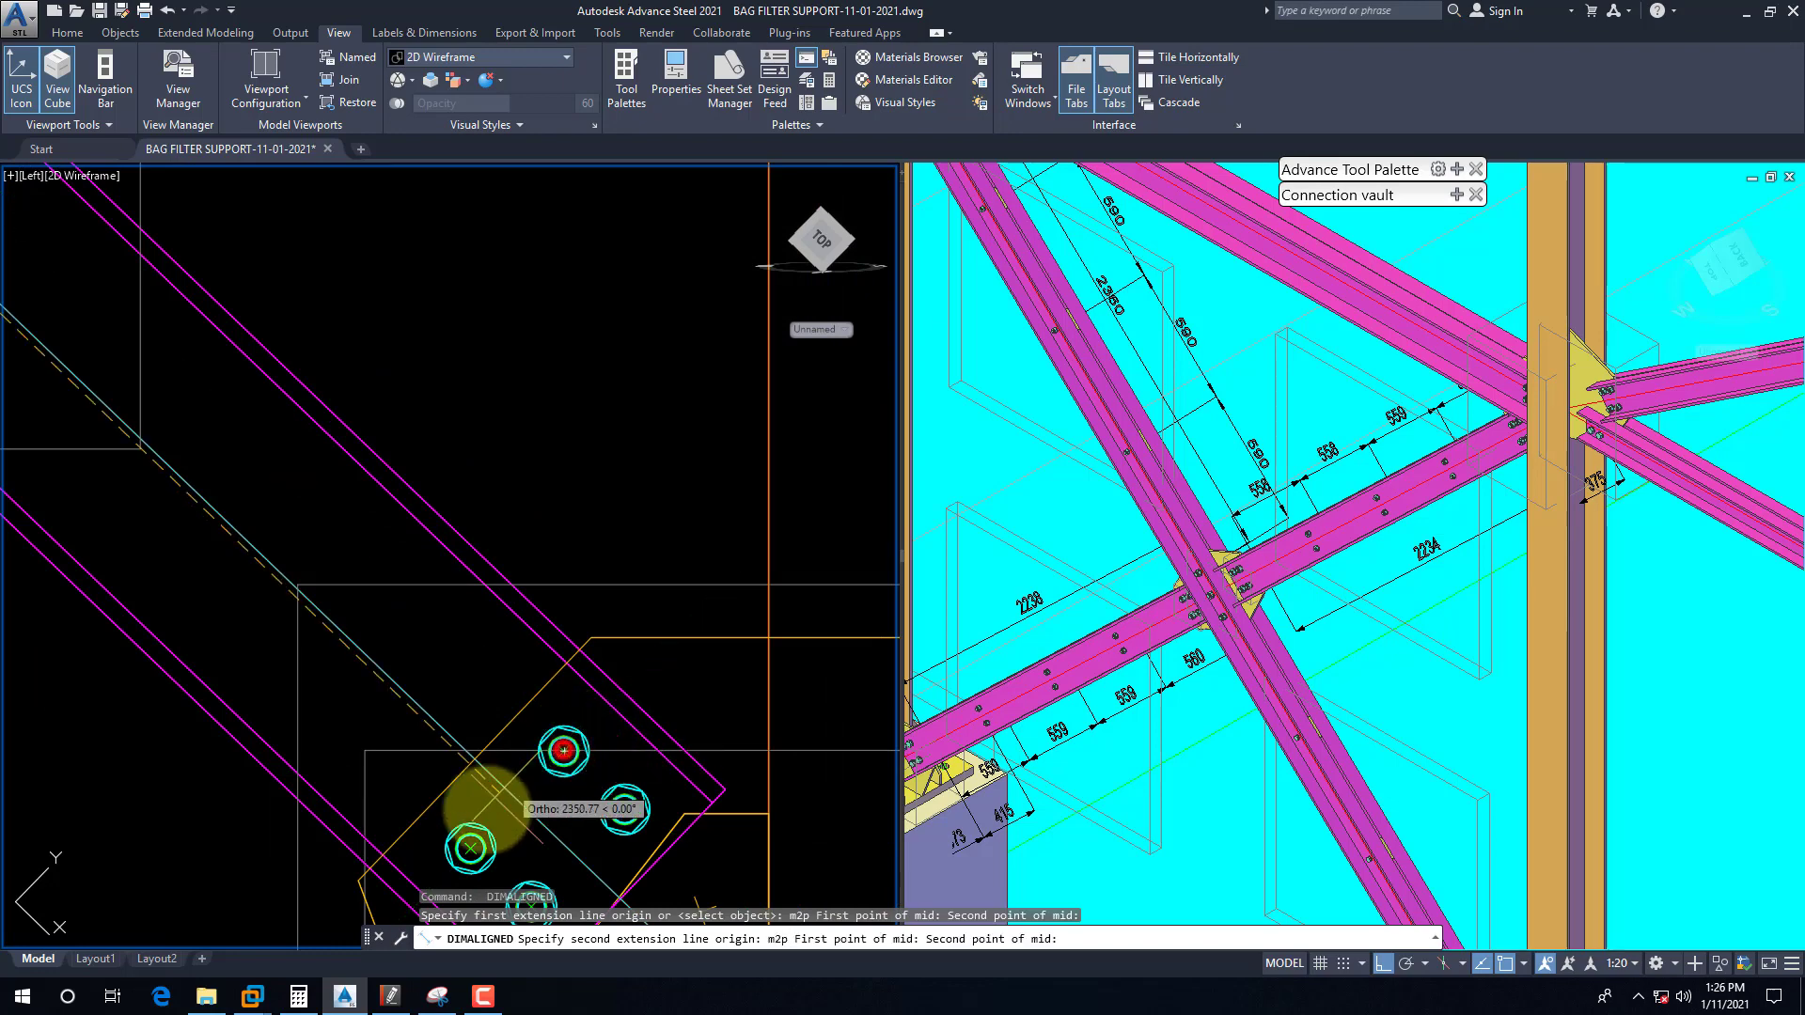
click(471, 848)
scroll(550, 827, down, 3)
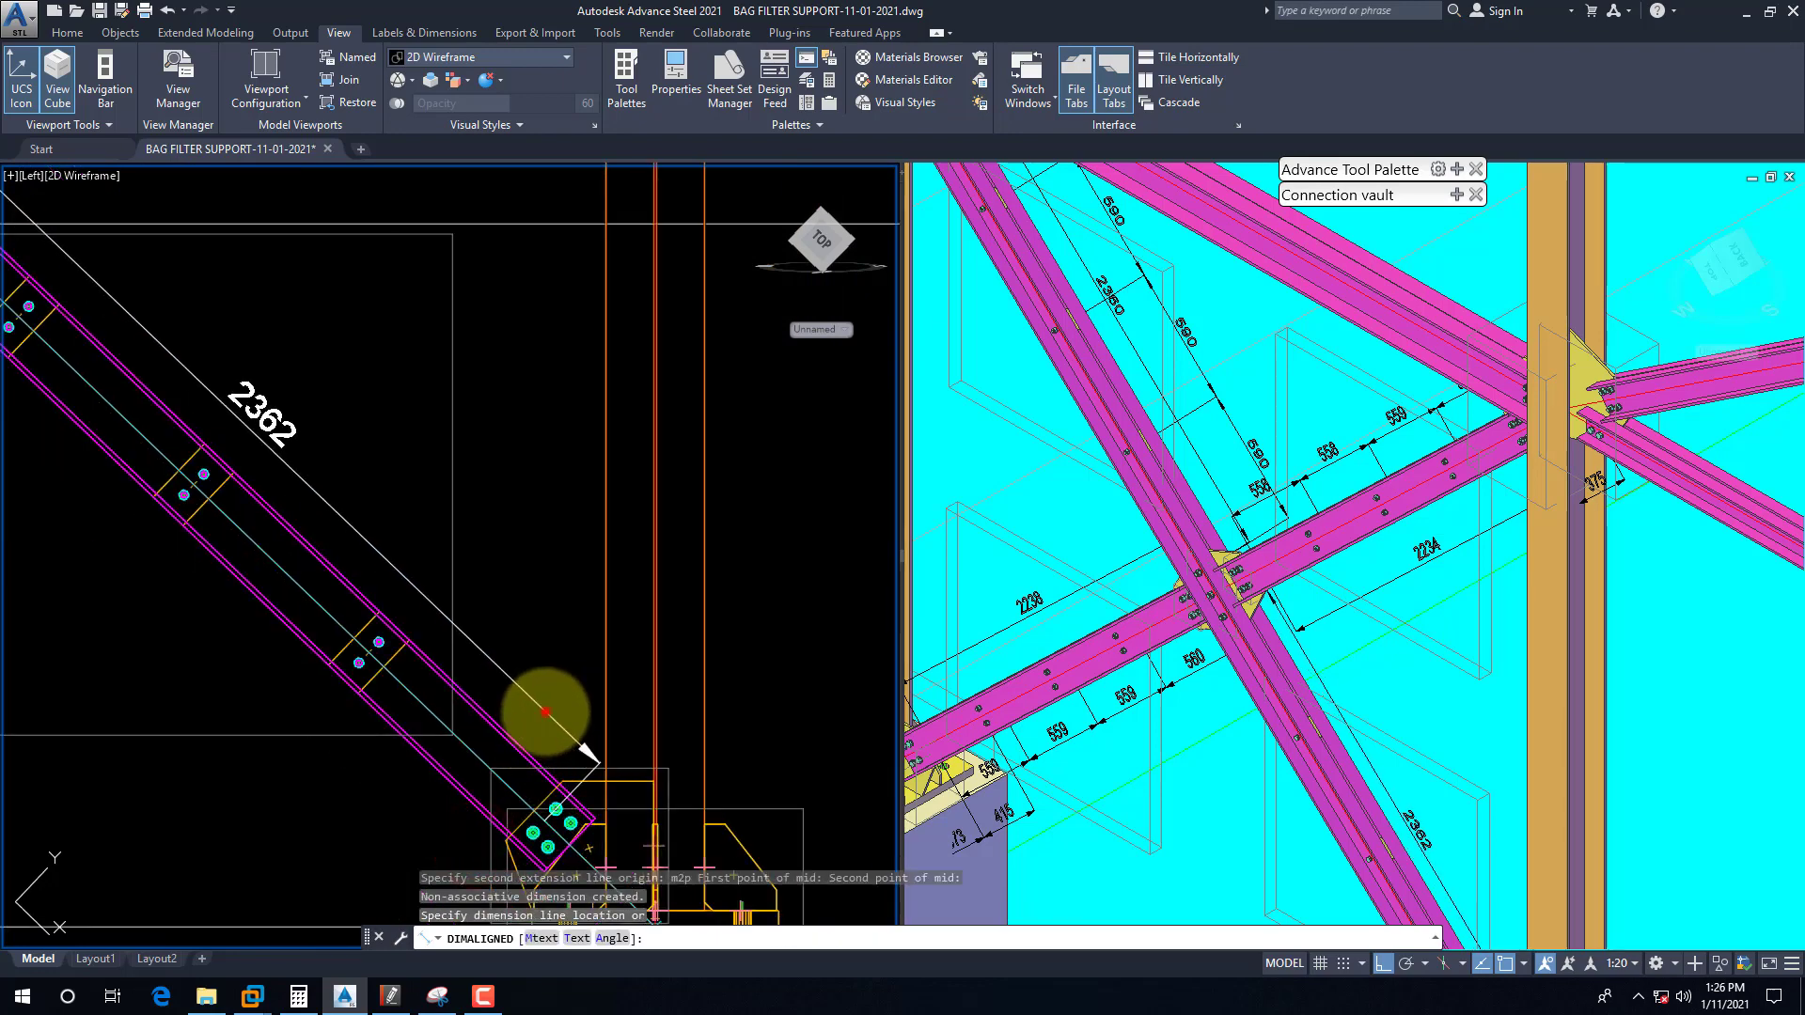
click(545, 715)
scroll(752, 712, down, 3)
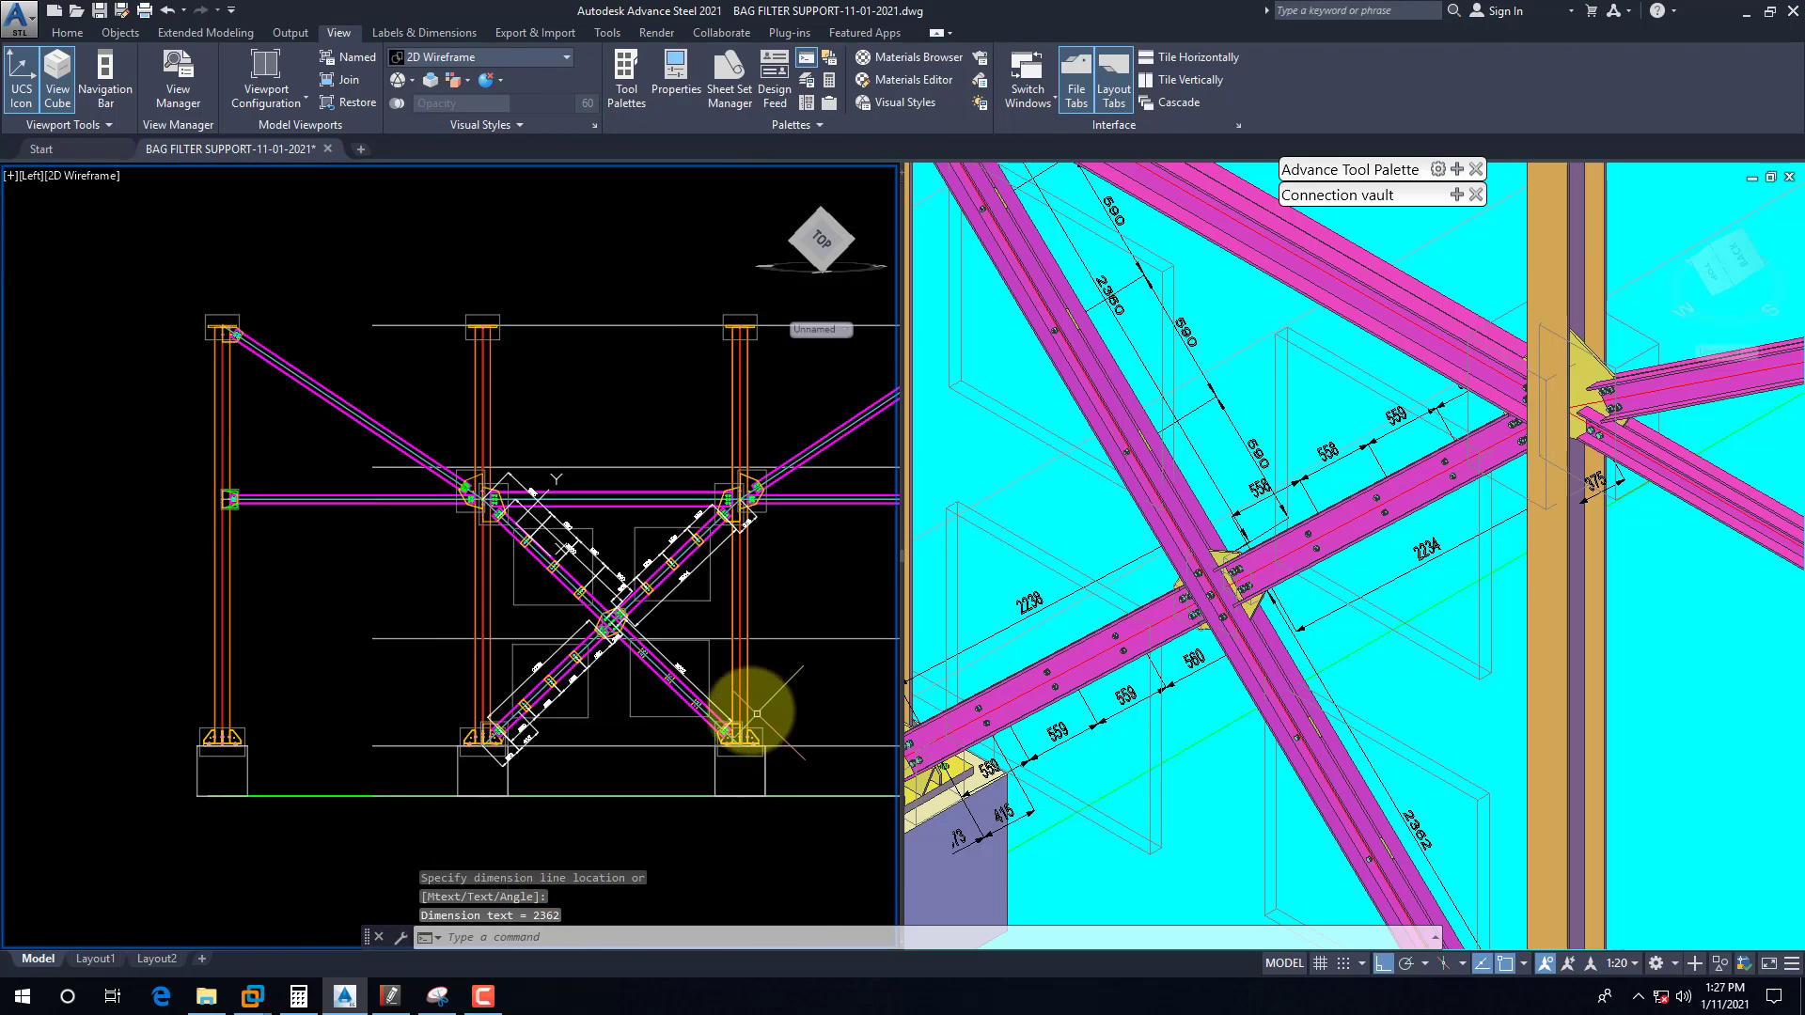
scroll(601, 578, up, 3)
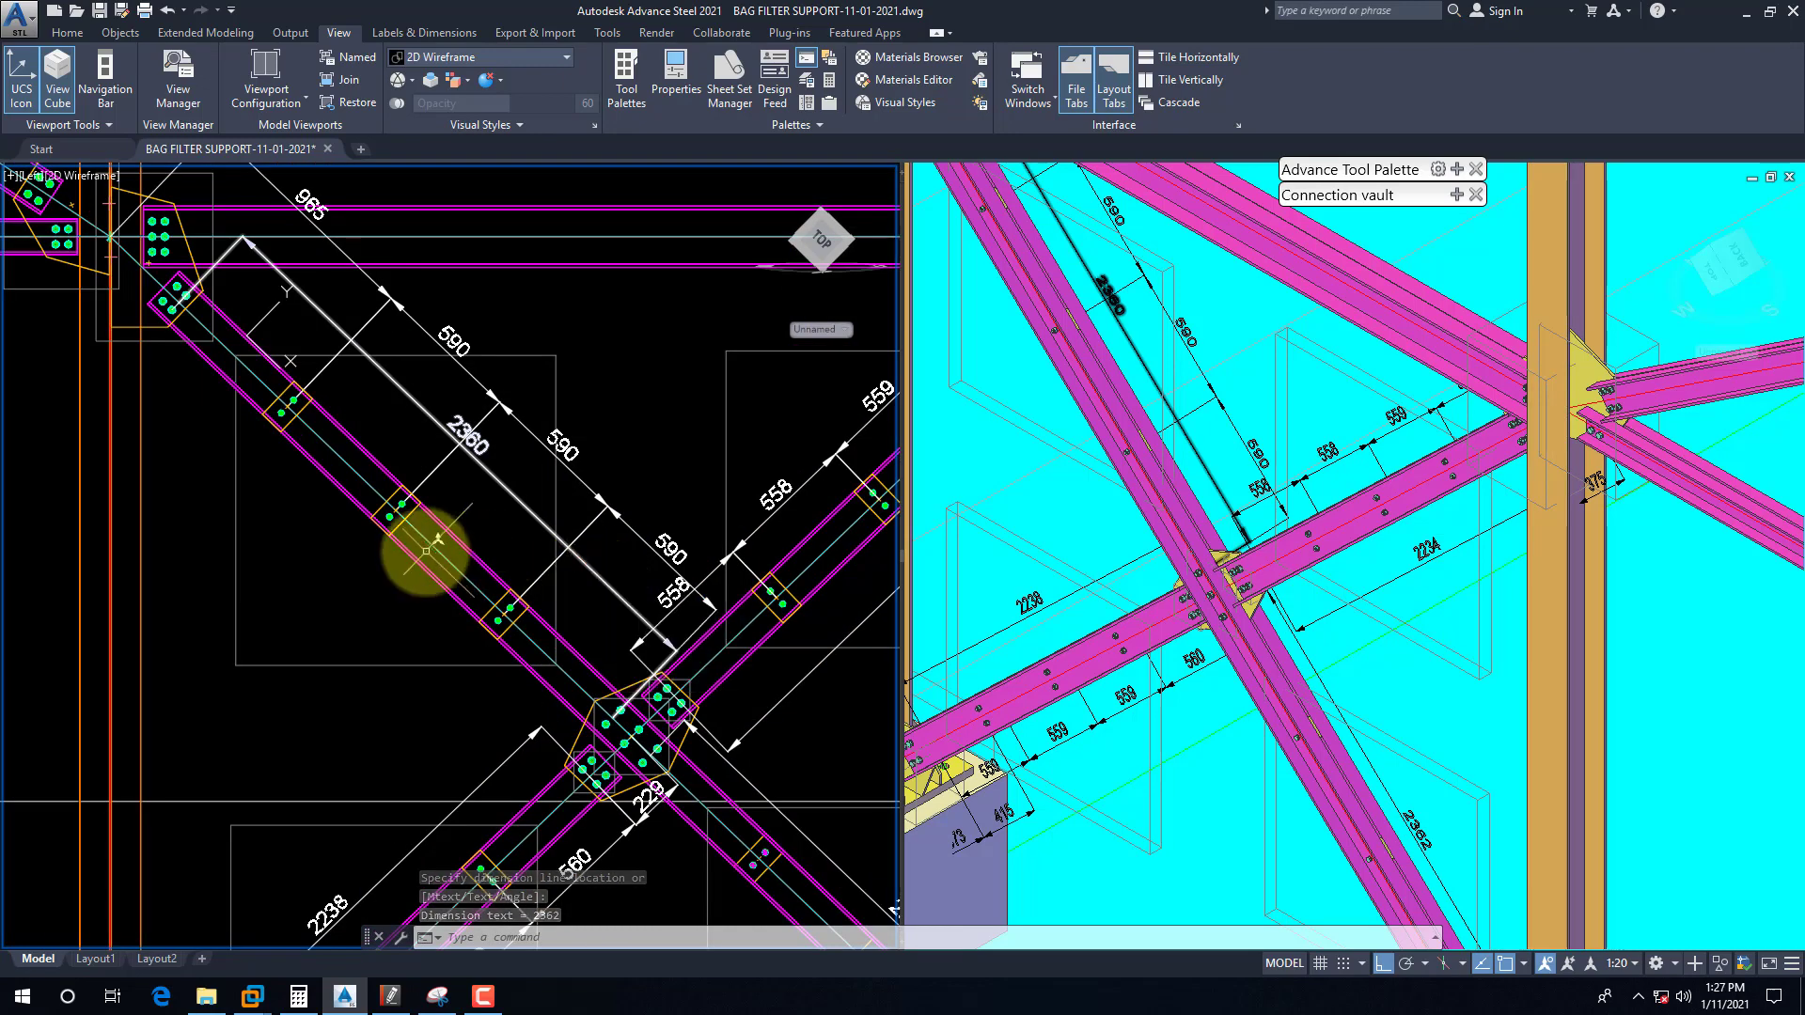
scroll(596, 734, down, 3)
scroll(606, 707, up, 3)
scroll(432, 584, down, 5)
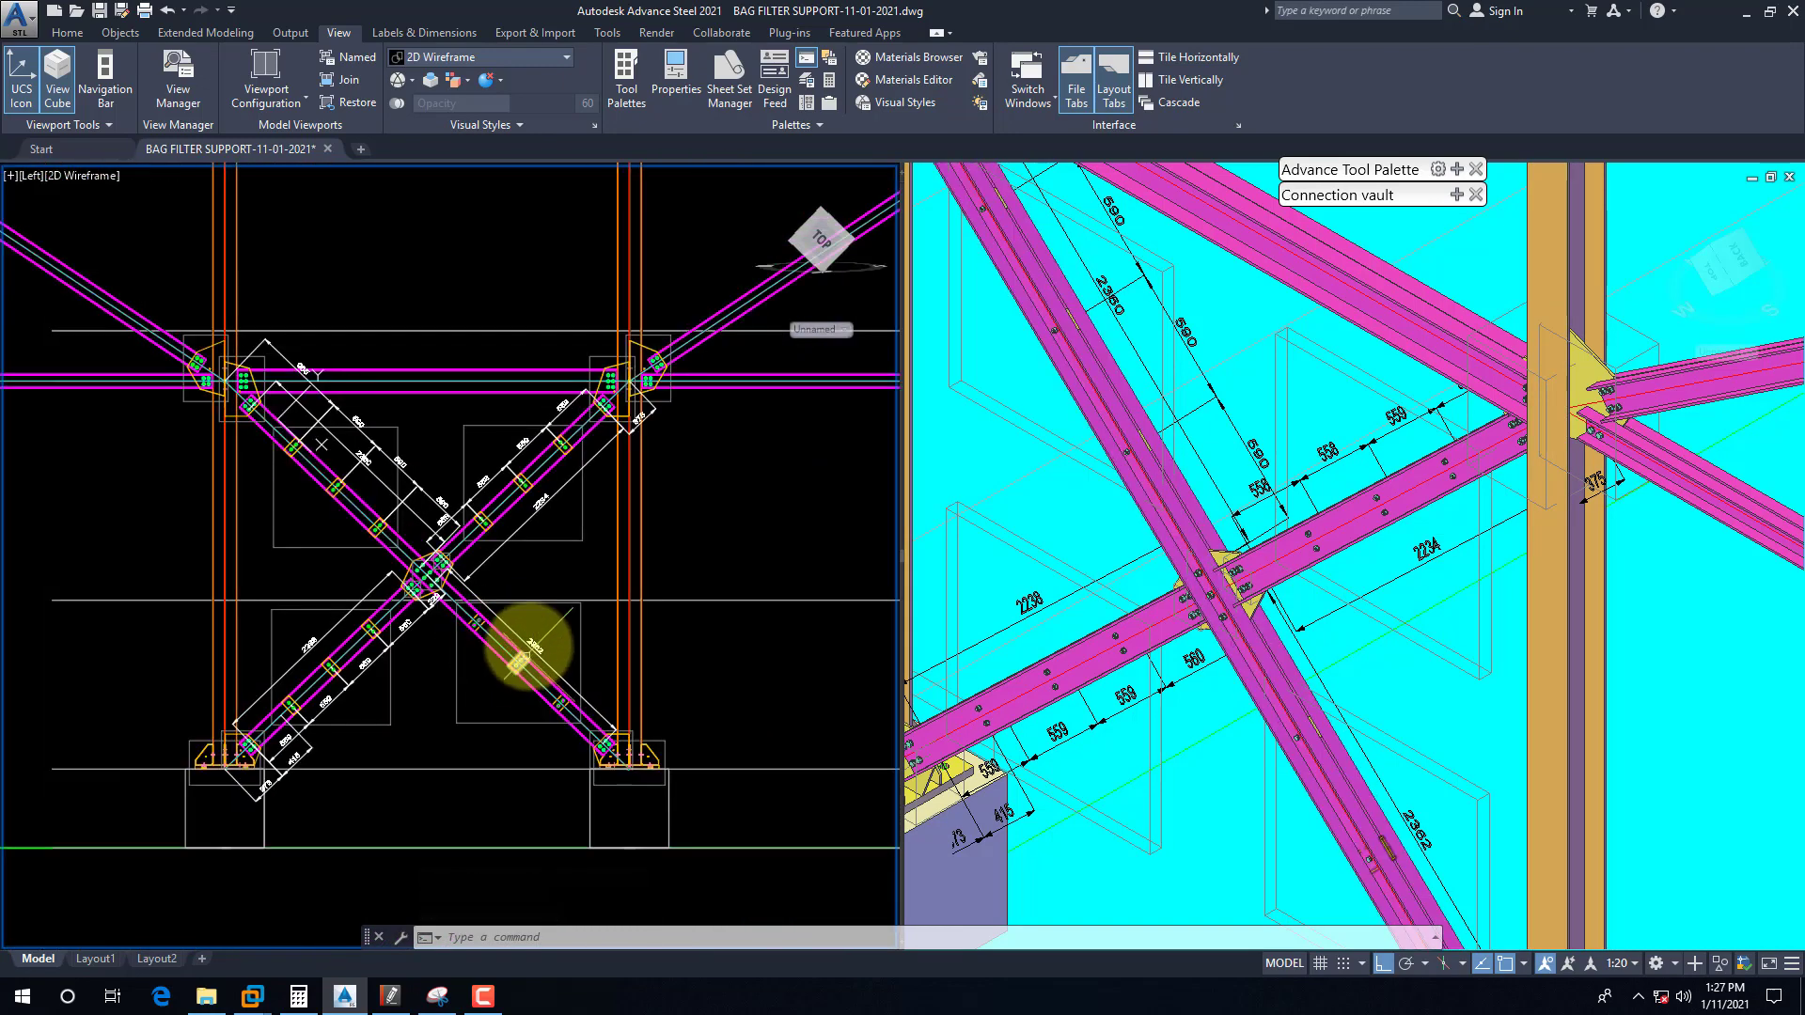
scroll(431, 568, up, 2)
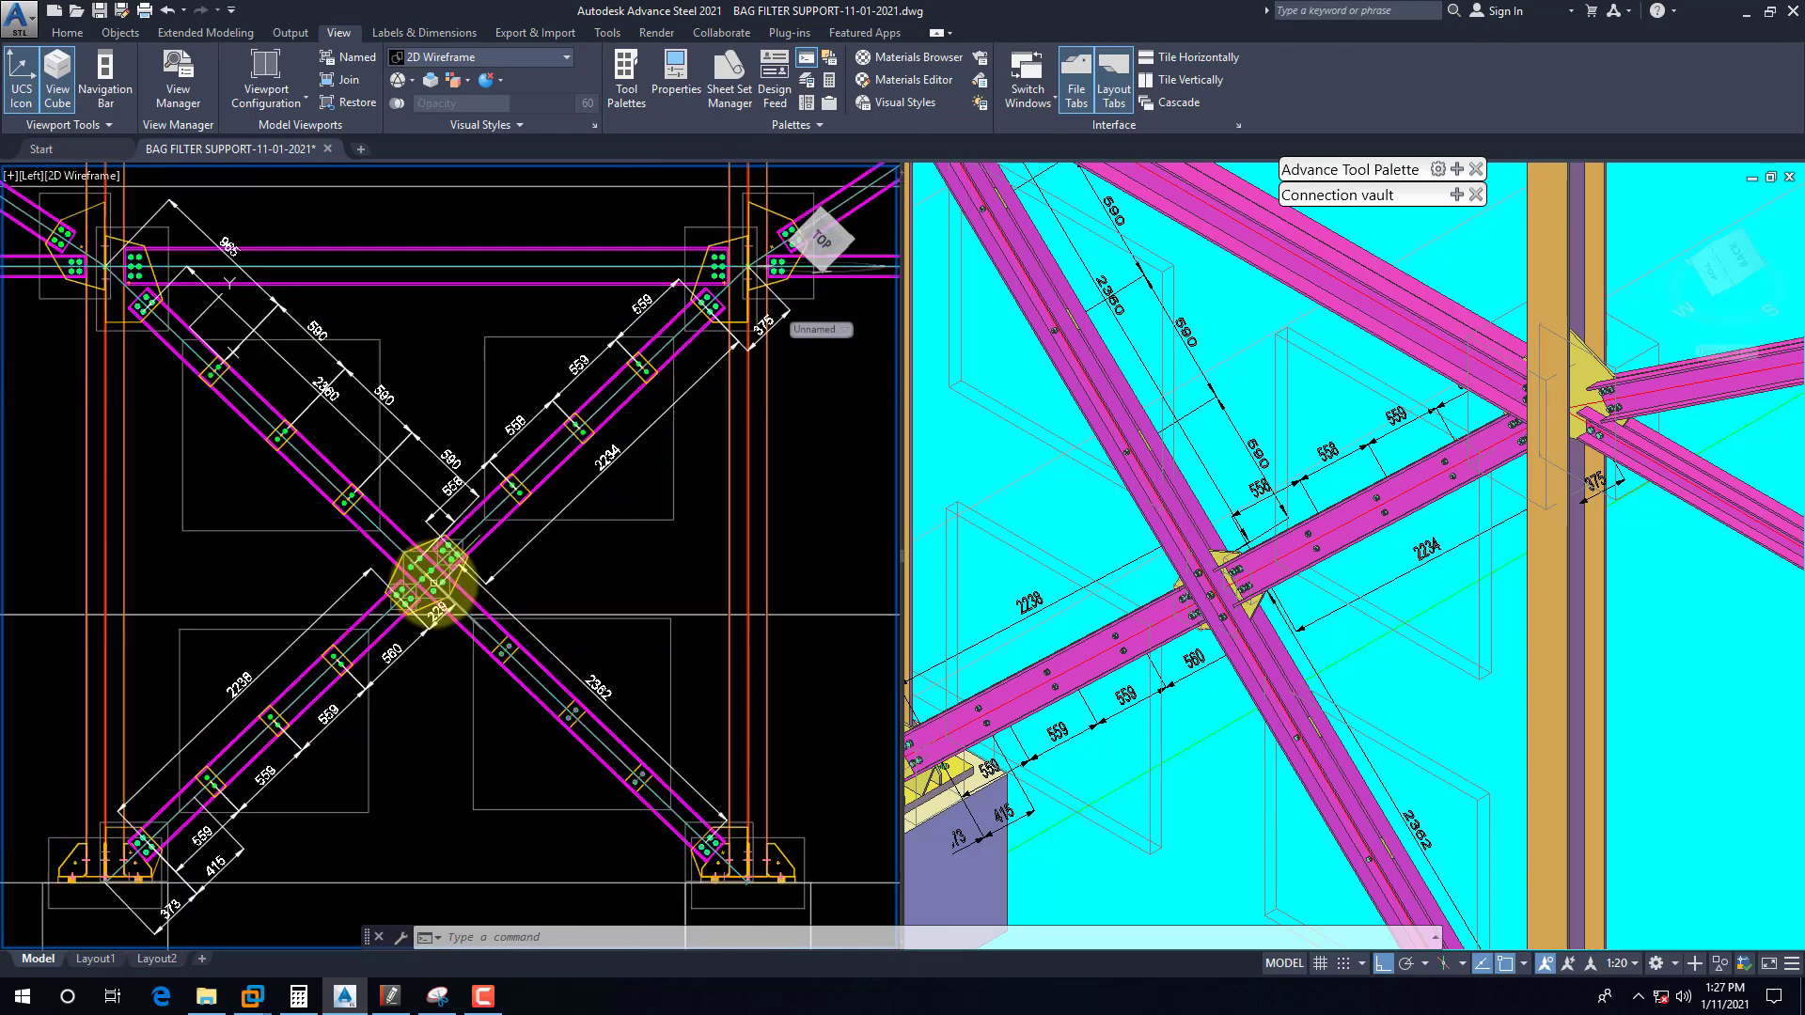